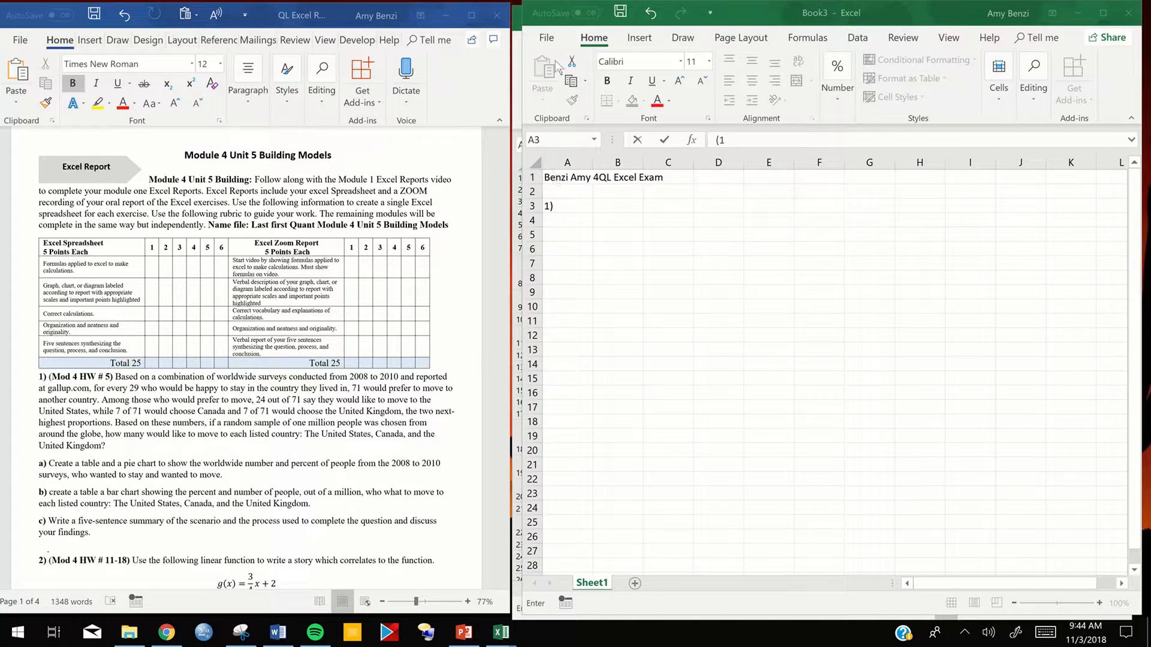
- Start saving the workbook to this PC, entering the owner's name followed by "4QL Excel Exam Video" as the file name
click(552, 178)
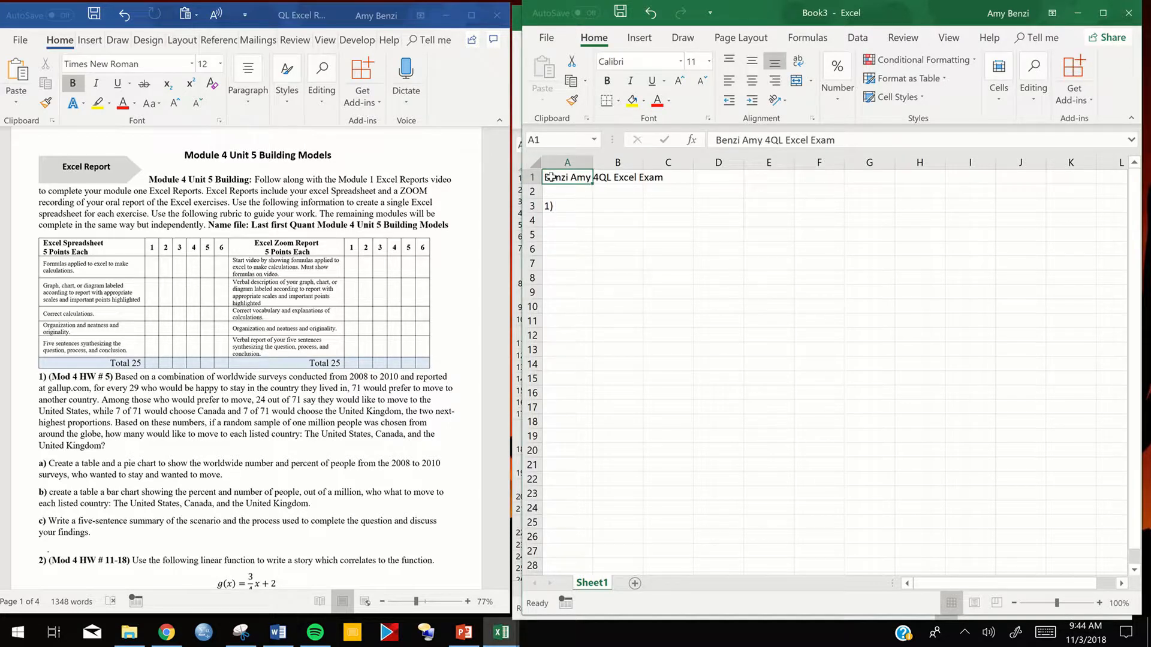
click(547, 38)
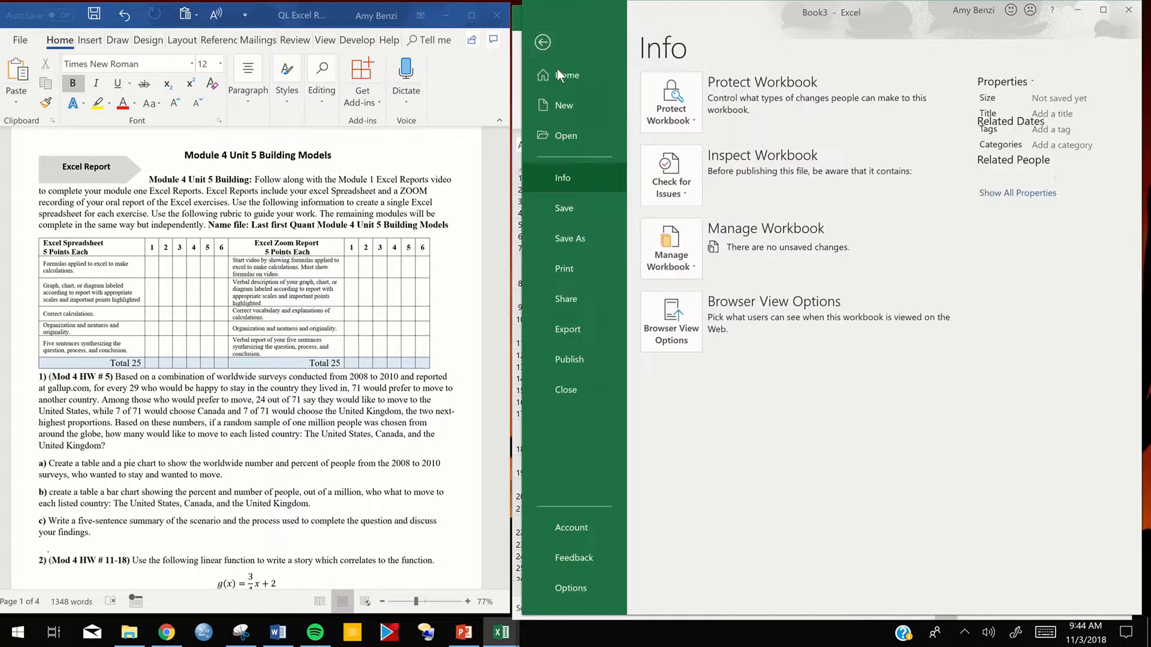
click(572, 239)
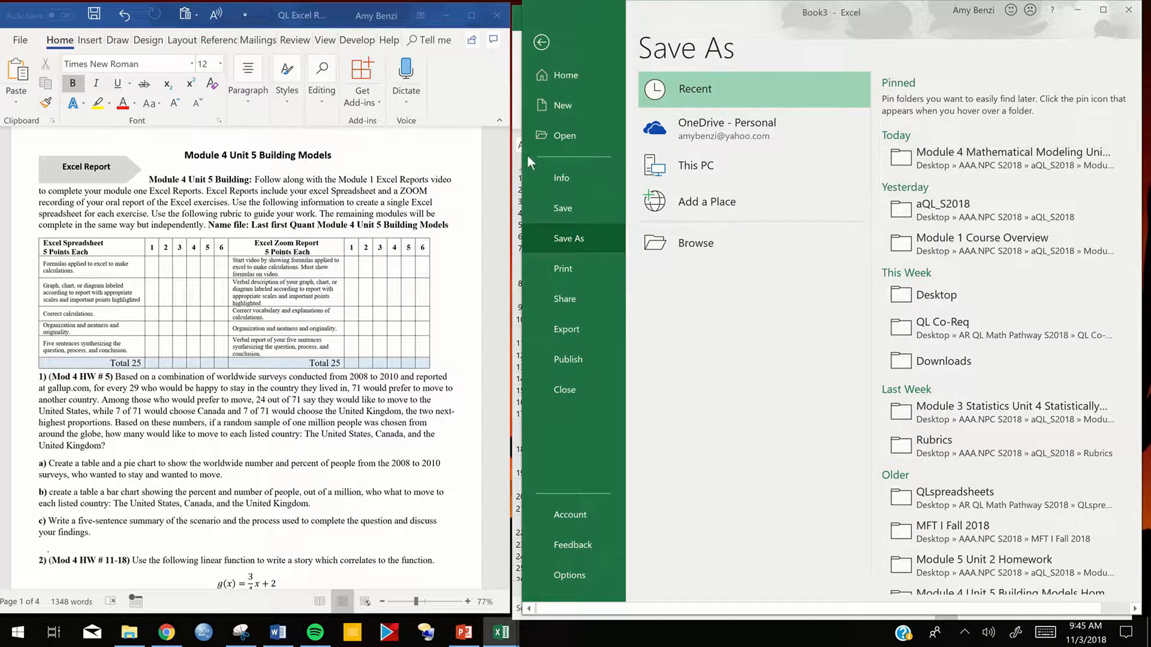
click(698, 170)
click(852, 101)
text(Benzi Amy 4QL Excel Exam Video)
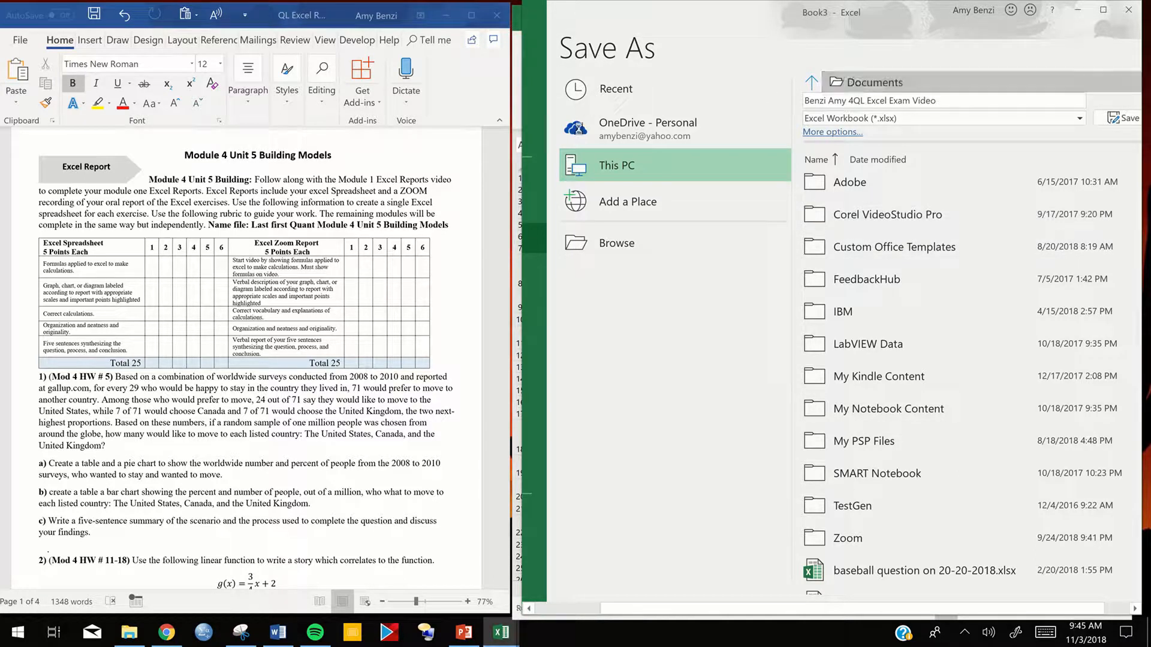
- Save the workbook in the Module 4 Mathematical Modeling Unit 5 folder, under Desktop > AAA.NPC S2018 > aQL_S2018
click(863, 82)
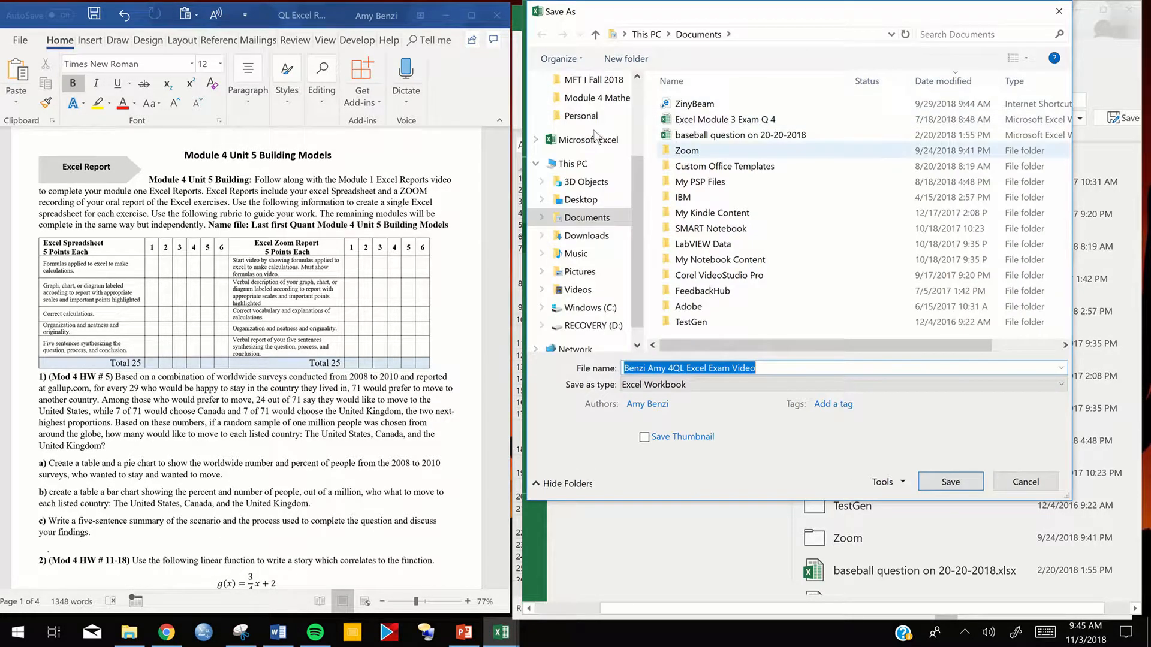
click(579, 200)
double_click(688, 106)
click(691, 138)
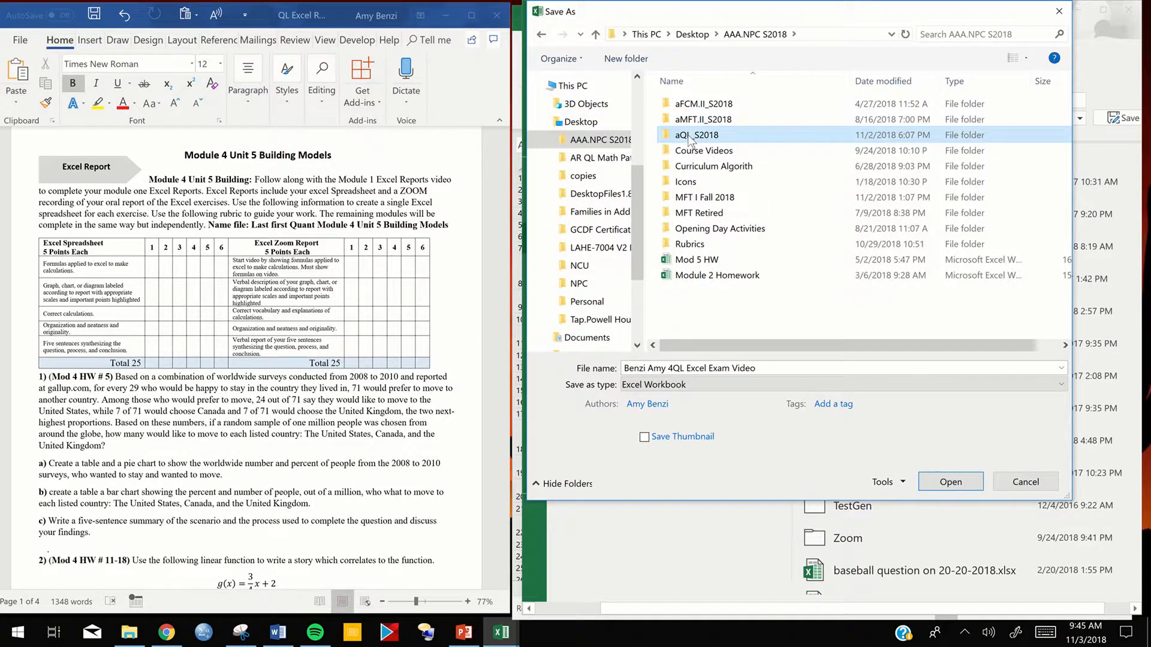
double_click(692, 139)
click(688, 169)
double_click(689, 170)
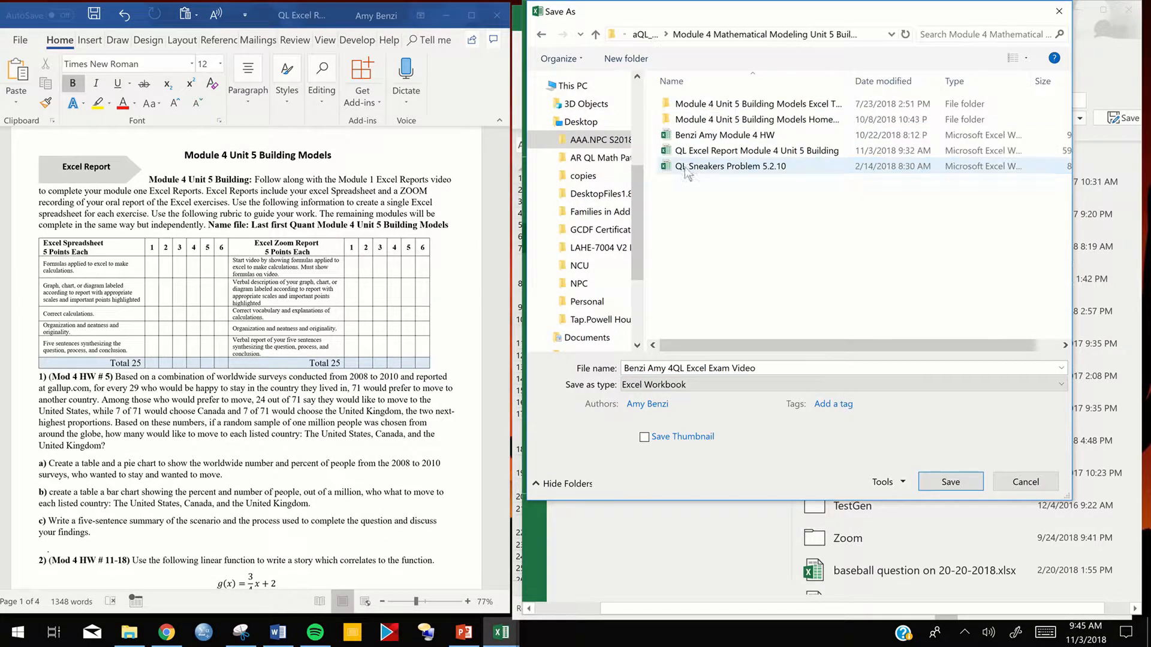
click(944, 483)
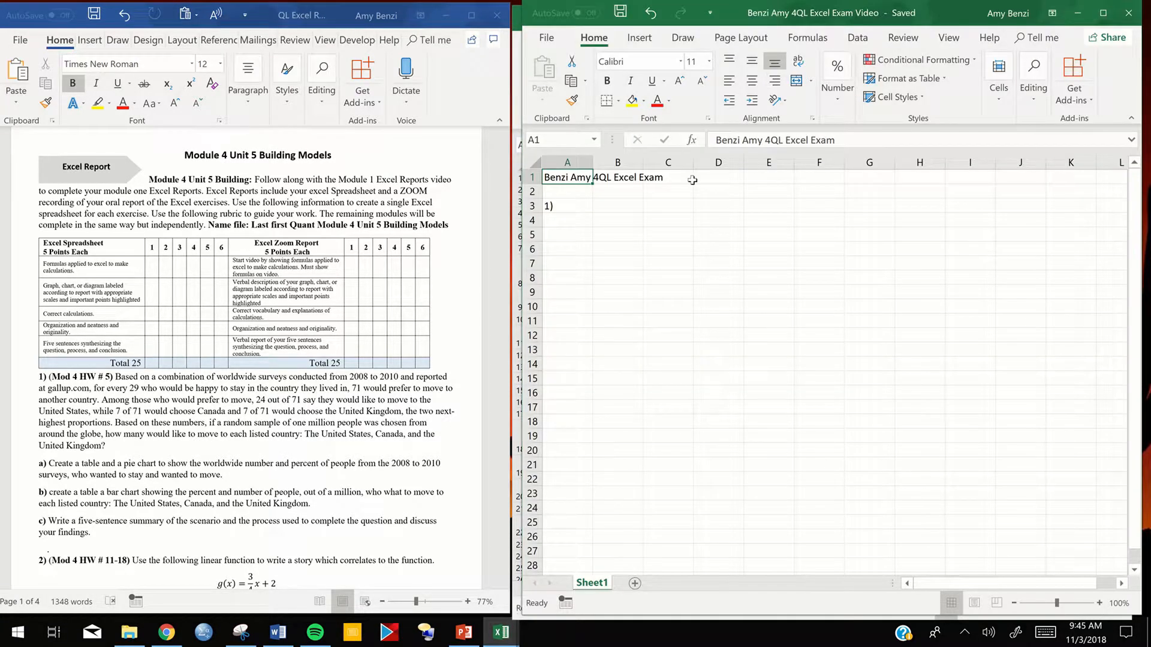
click(570, 206)
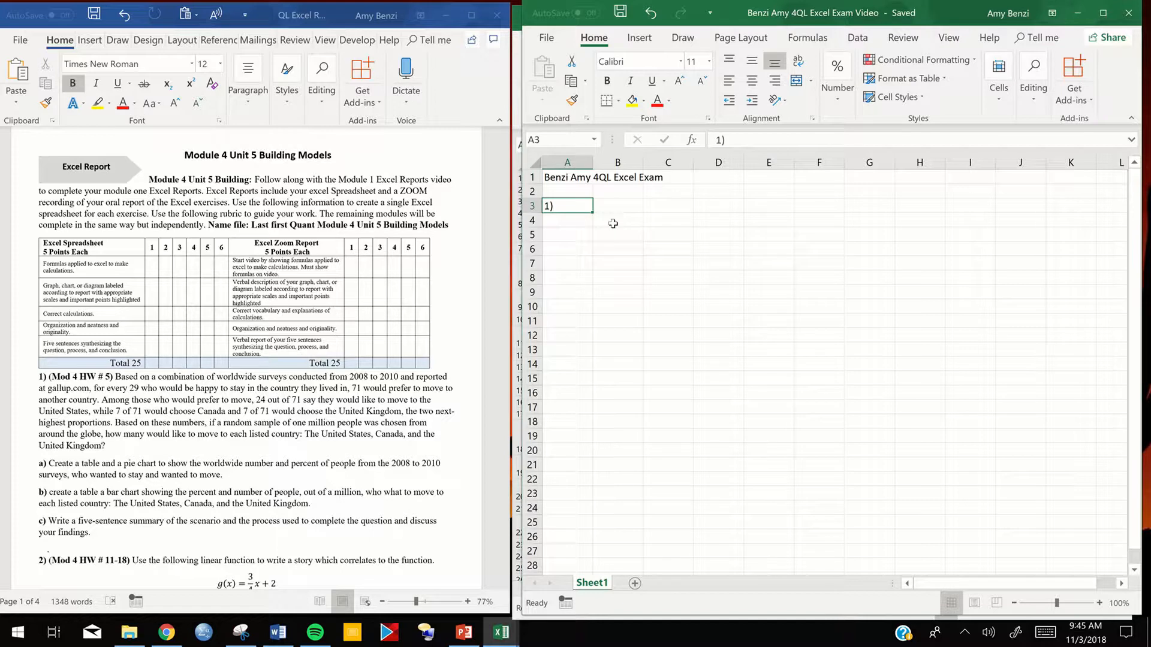
click(613, 224)
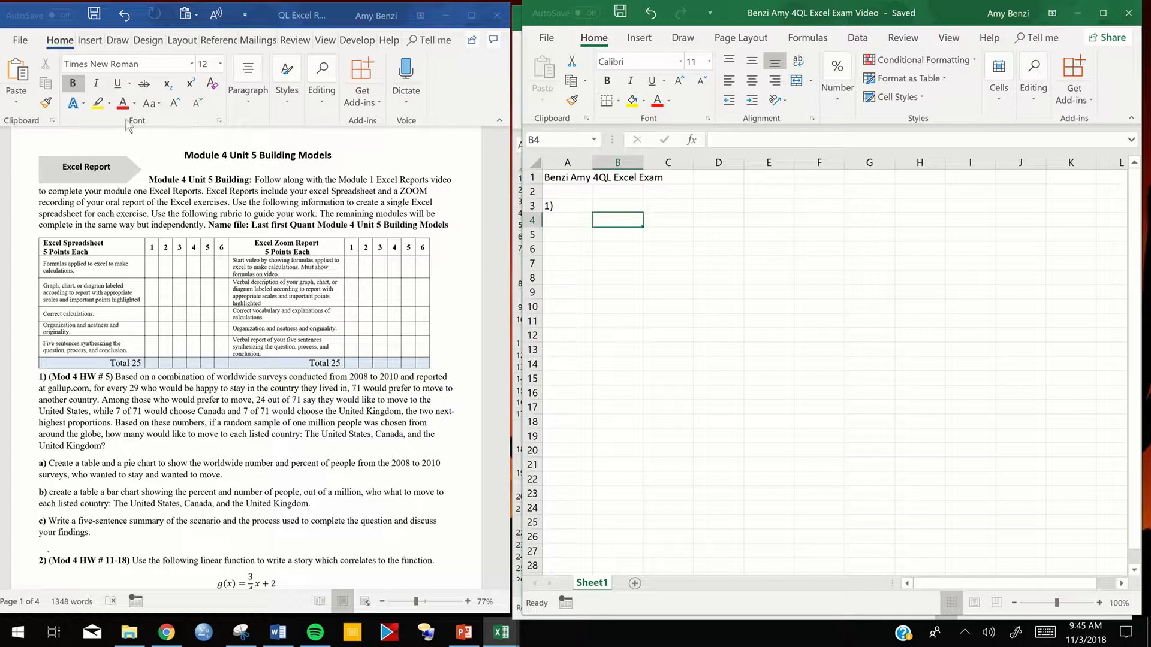
- In the Word document, highlight "71 would prefer to move" and "every 29 who would be happy" in problem 1 in yellow
click(96, 108)
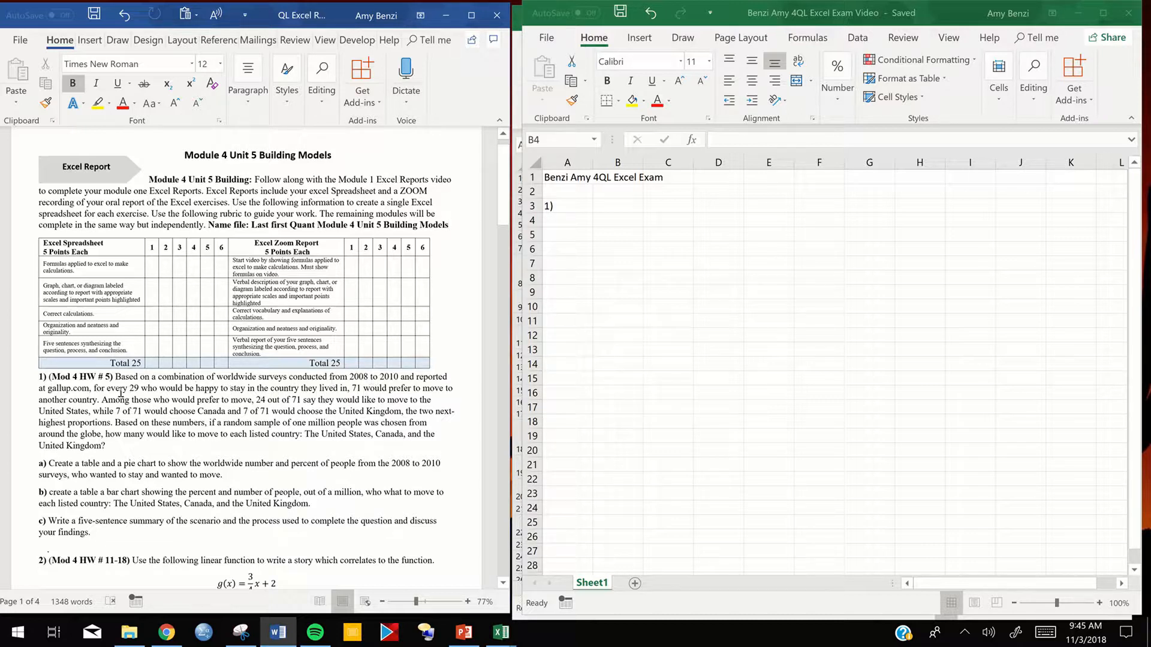
drag(109, 391, 256, 388)
drag(352, 389, 441, 389)
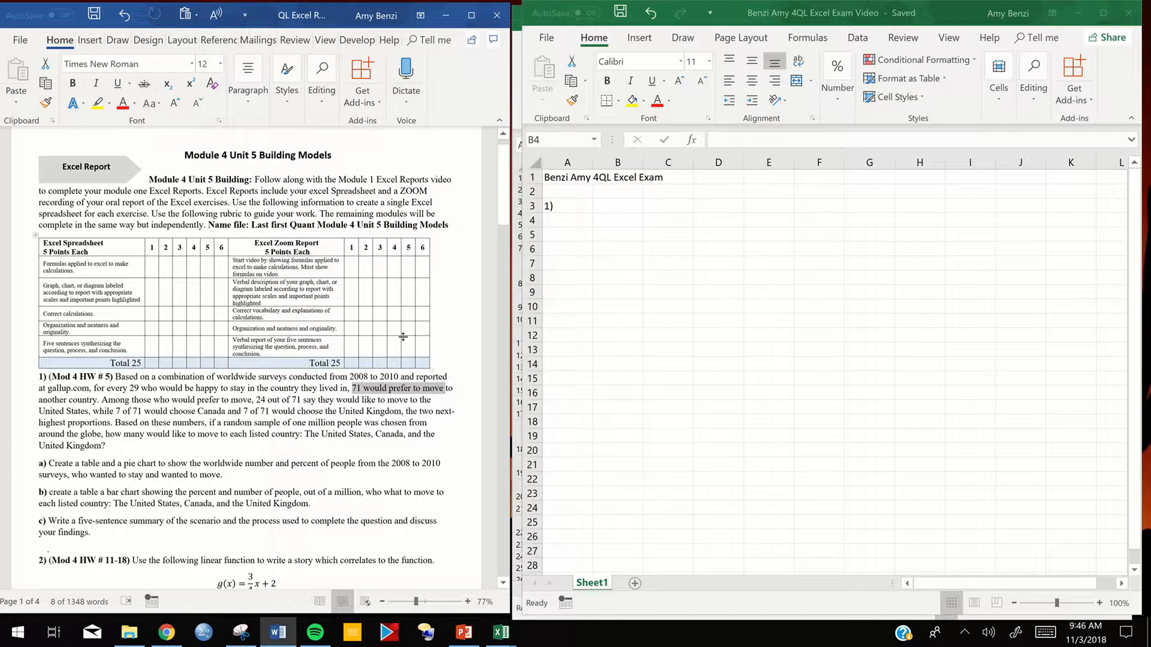
click(98, 103)
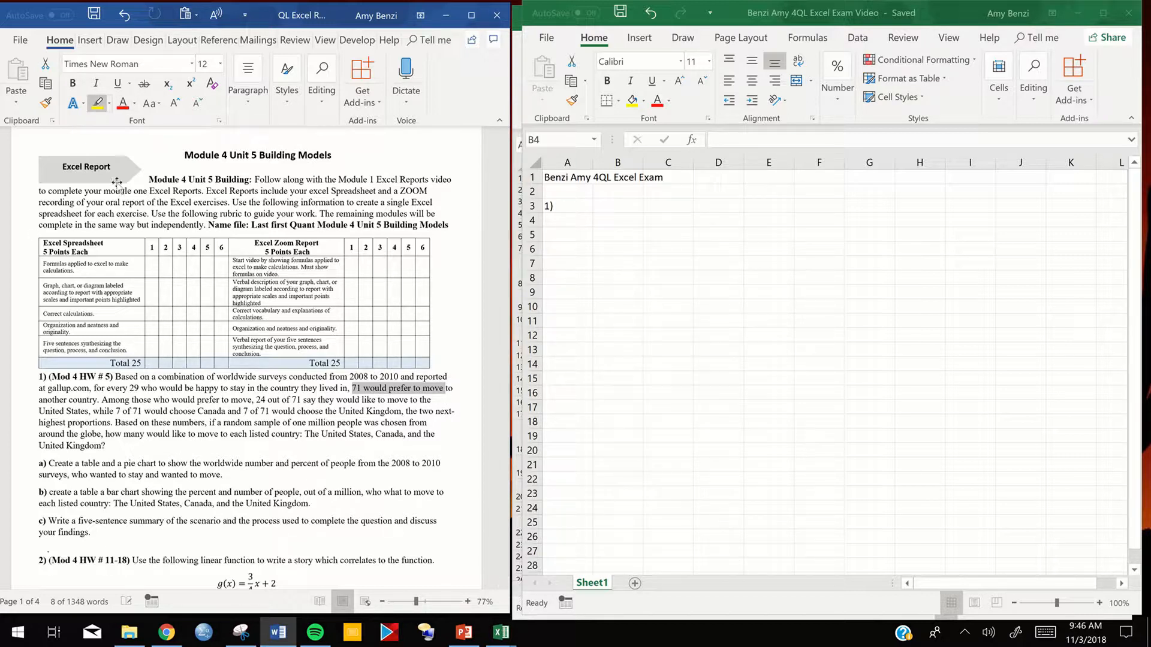
drag(109, 388, 221, 390)
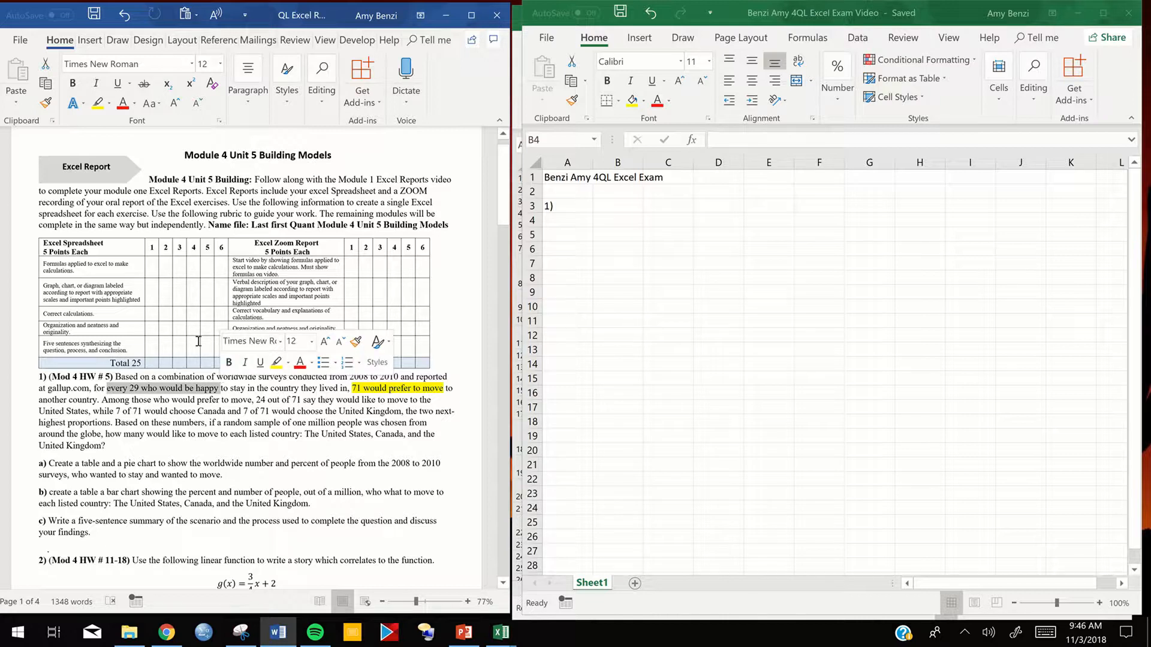
click(96, 105)
click(410, 397)
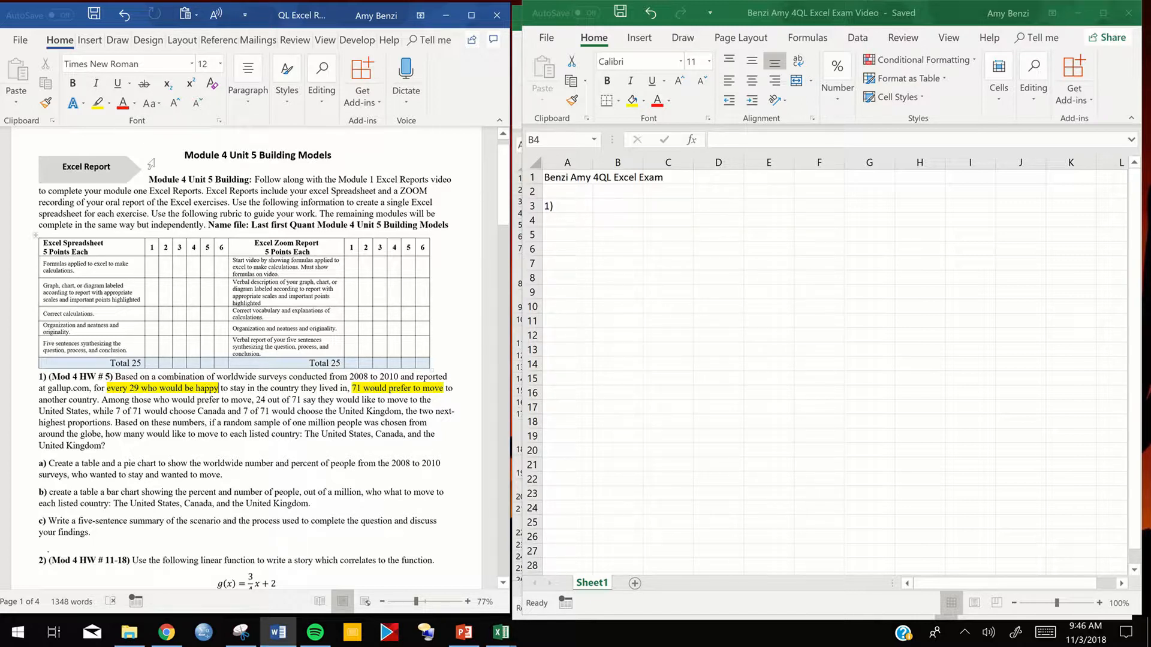
- Highlight "24 out of 71", "while 7 of 71 would", "7 of 71" and the three country names in problem 1 in bright green
click(111, 105)
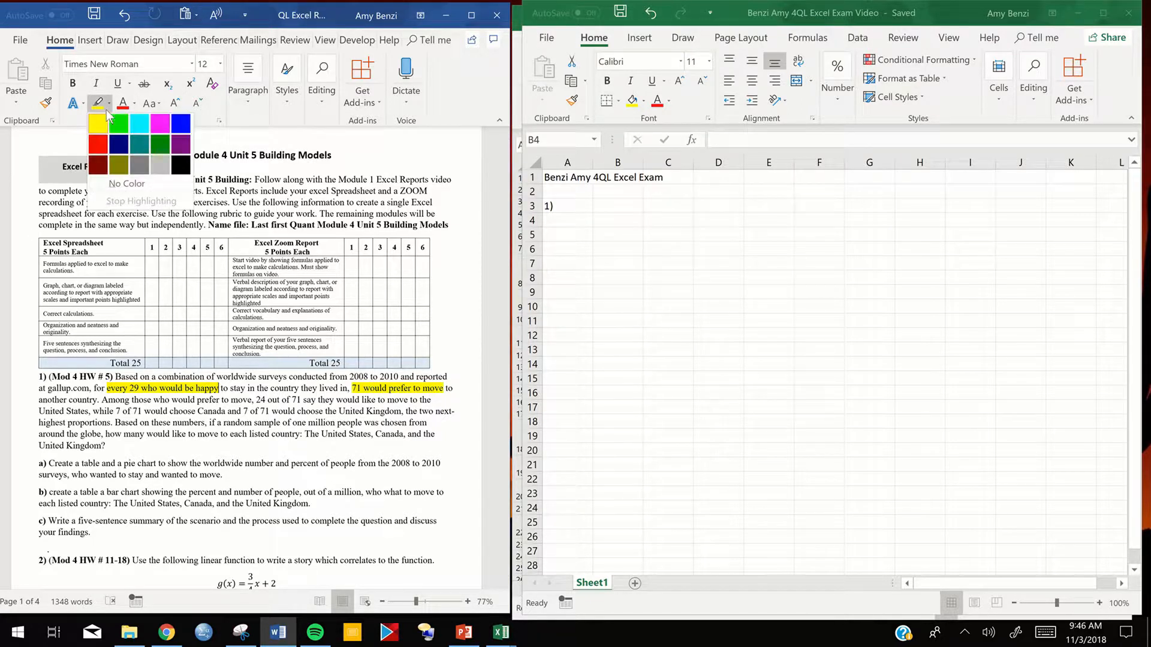
click(119, 132)
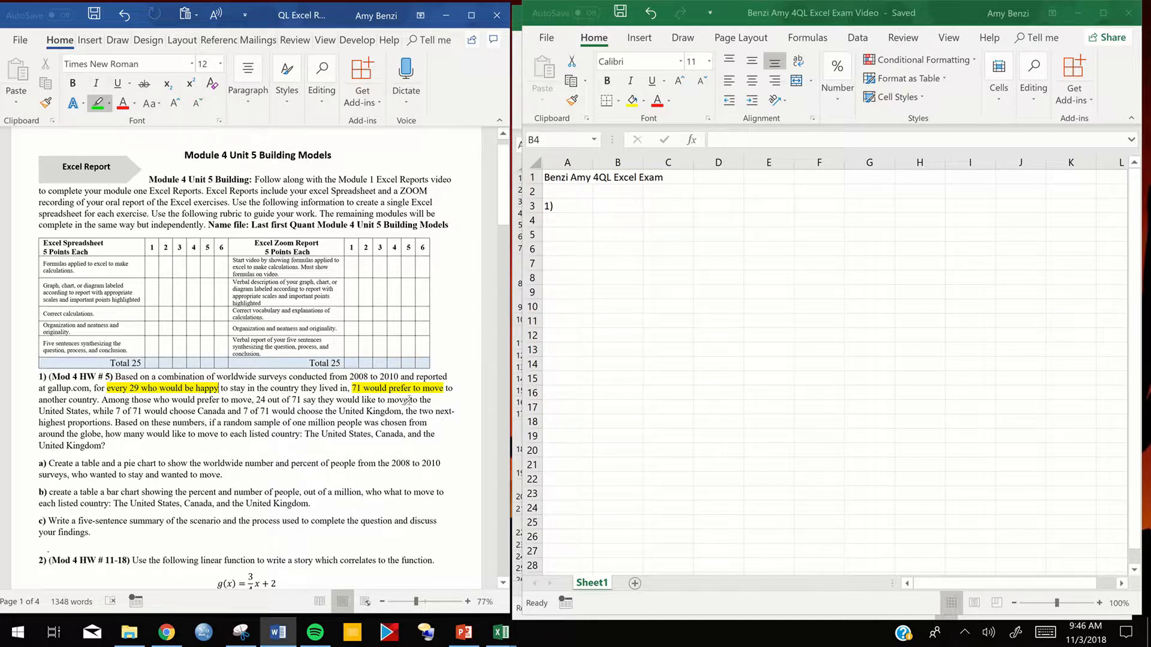
drag(253, 400, 303, 400)
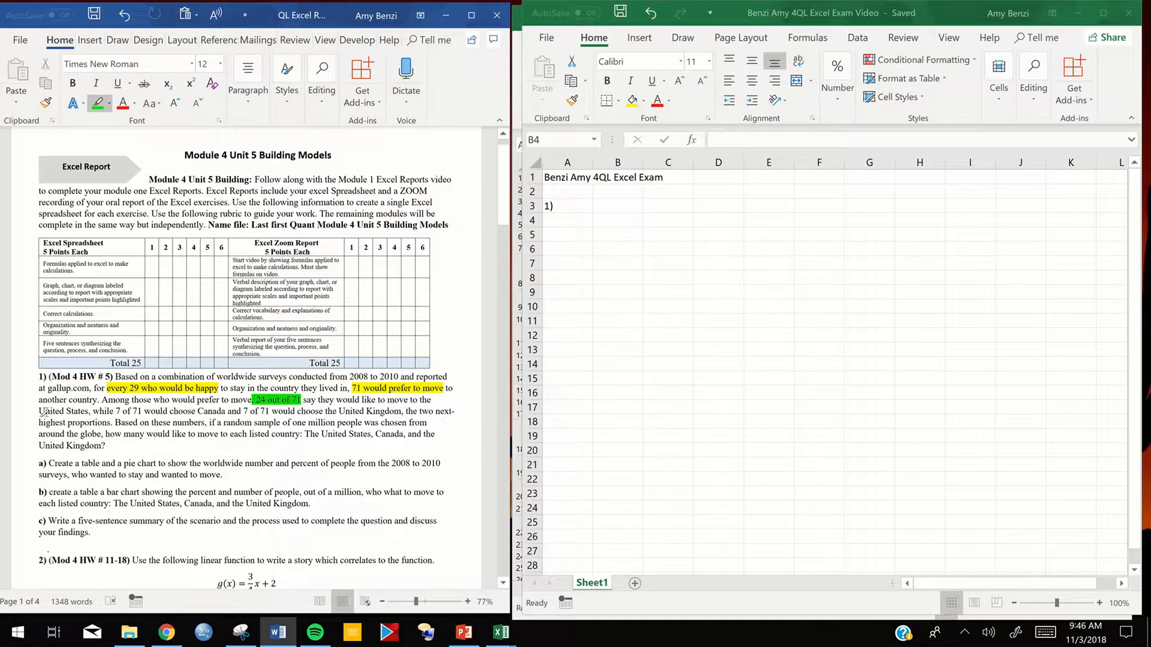
drag(38, 413, 240, 414)
drag(244, 414, 401, 413)
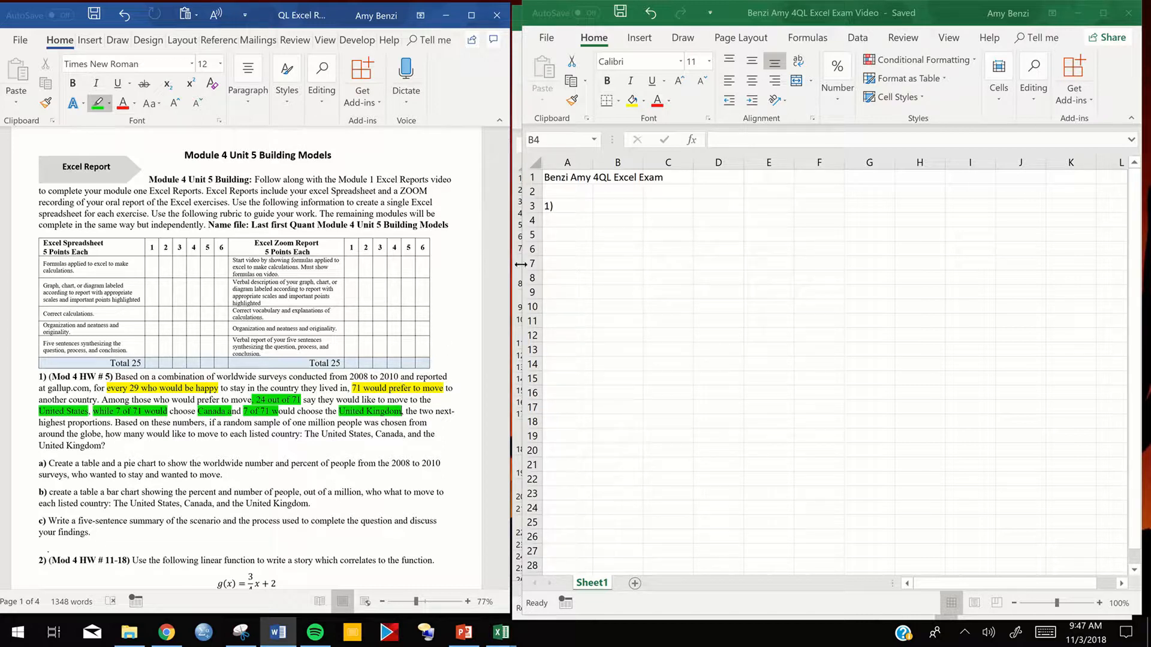
- In the Excel workbook, enter the table title "Worl-Wide Poll 2008-2010" in cell B4
click(601, 242)
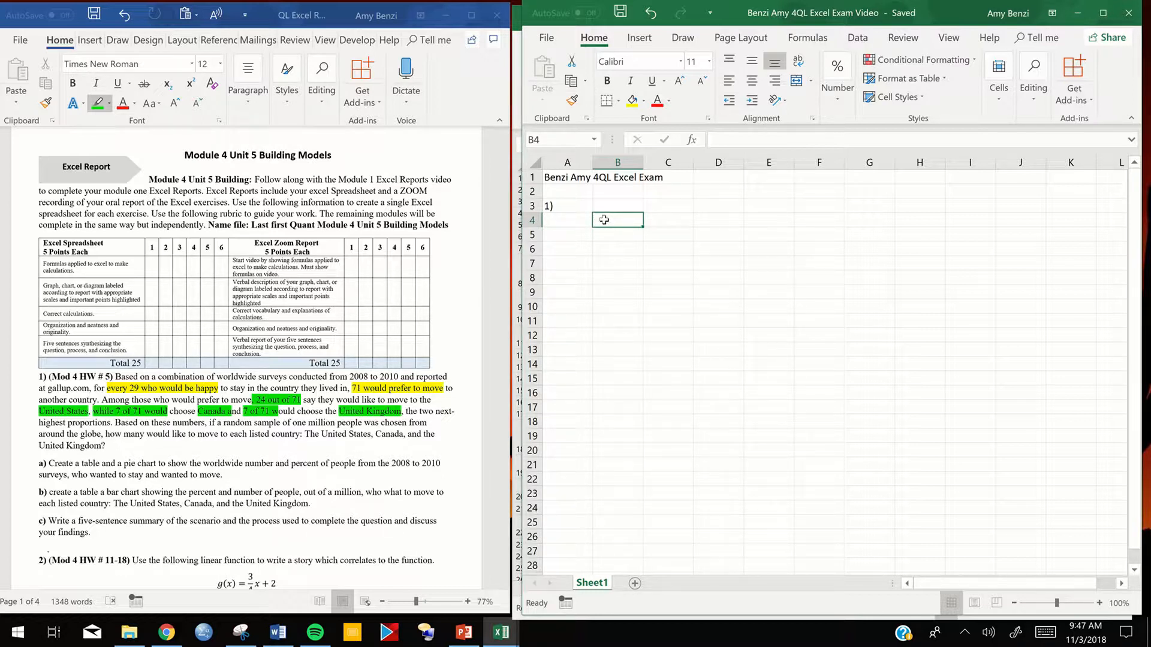
text(Worl-Wide Pole)
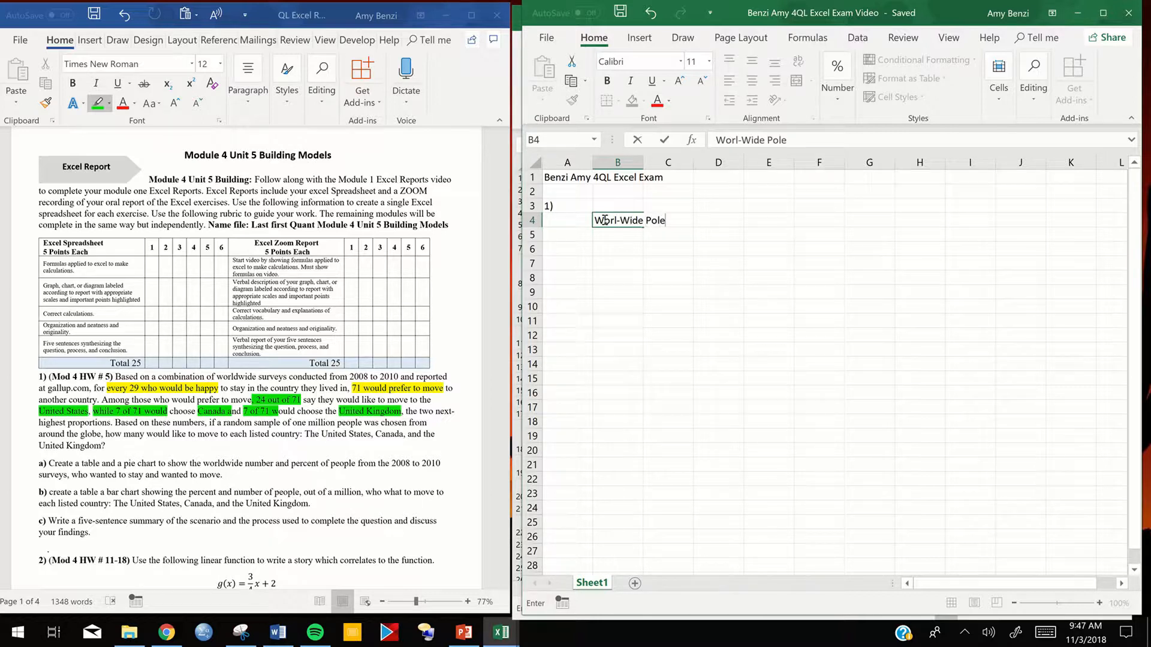
text( 2008-2010)
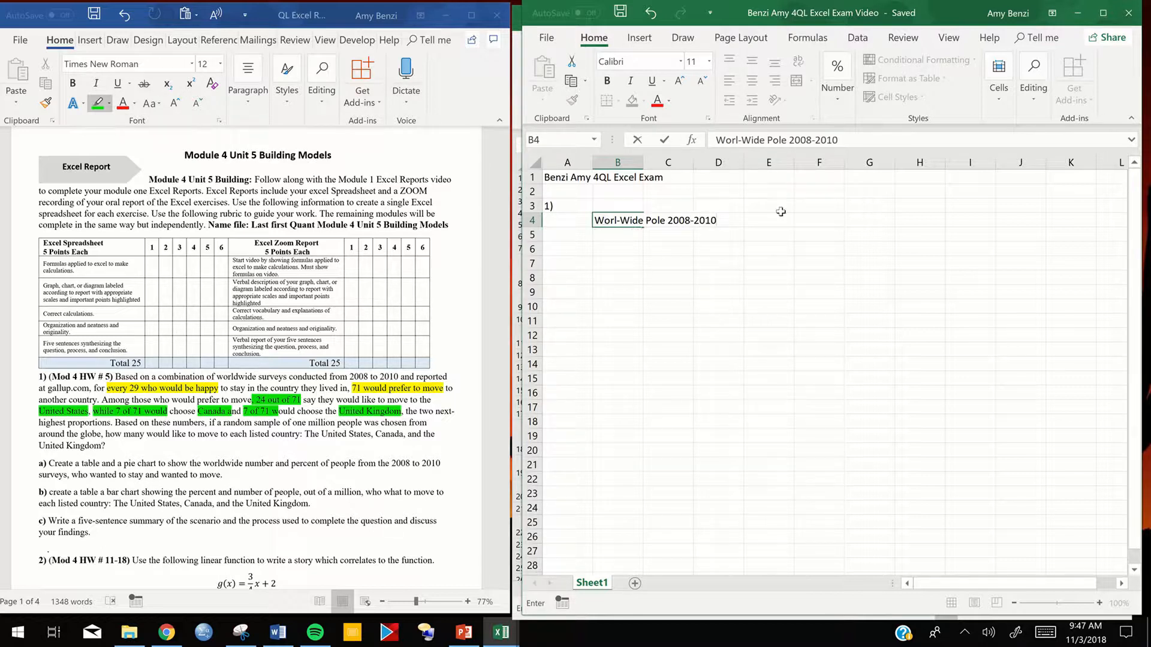
key(BackSpace)
key(BackSpace)
text(l)
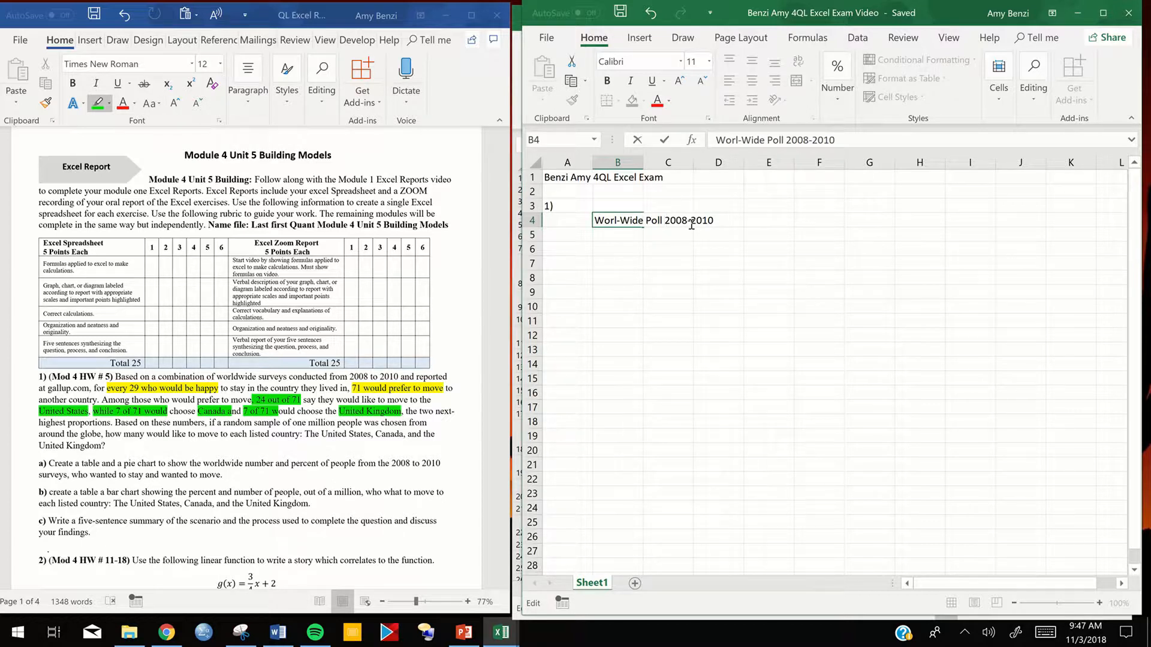
key(Return)
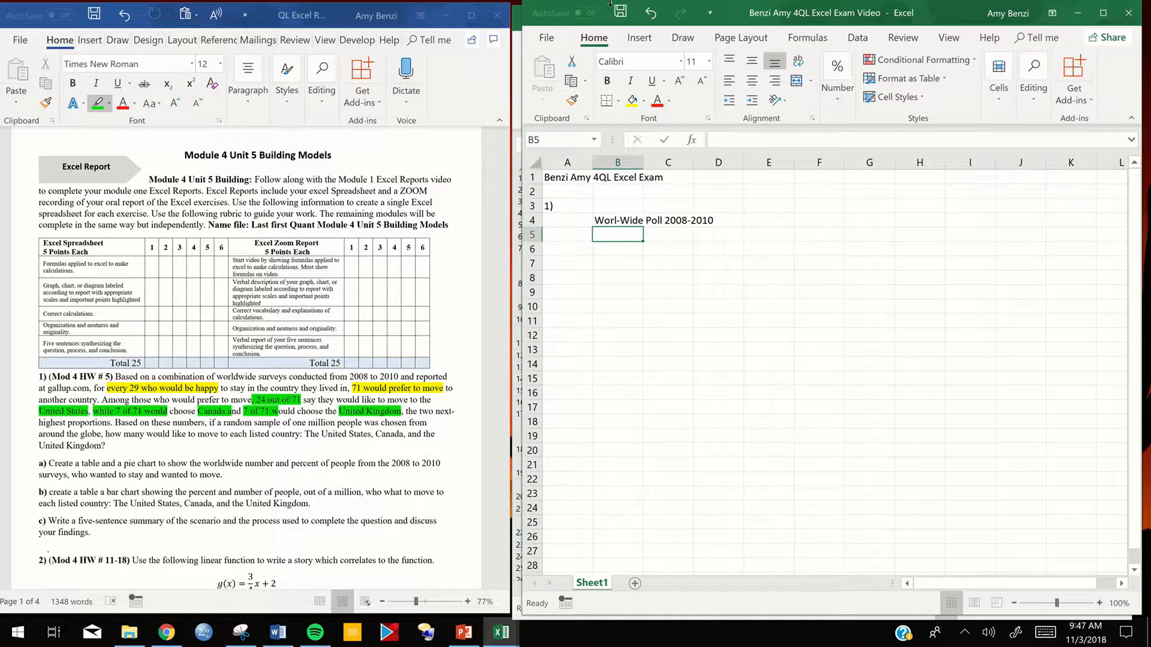
- Enter the column headings "Stay" in B5 and "Move" in C5
mouse_move(612, 21)
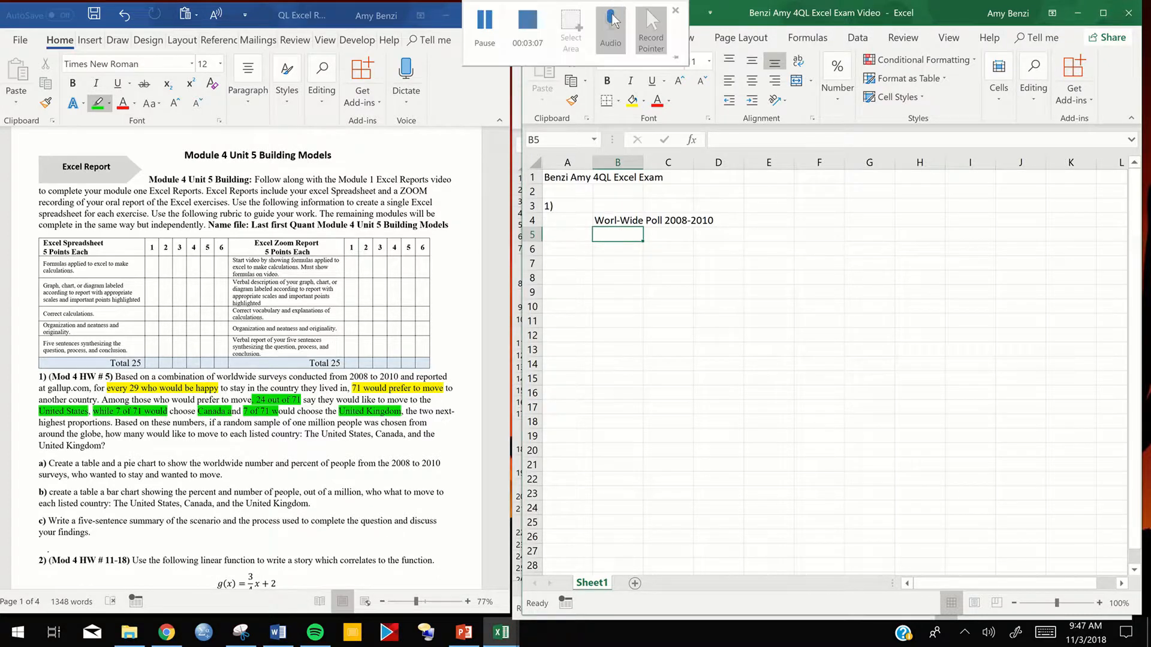
double_click(605, 236)
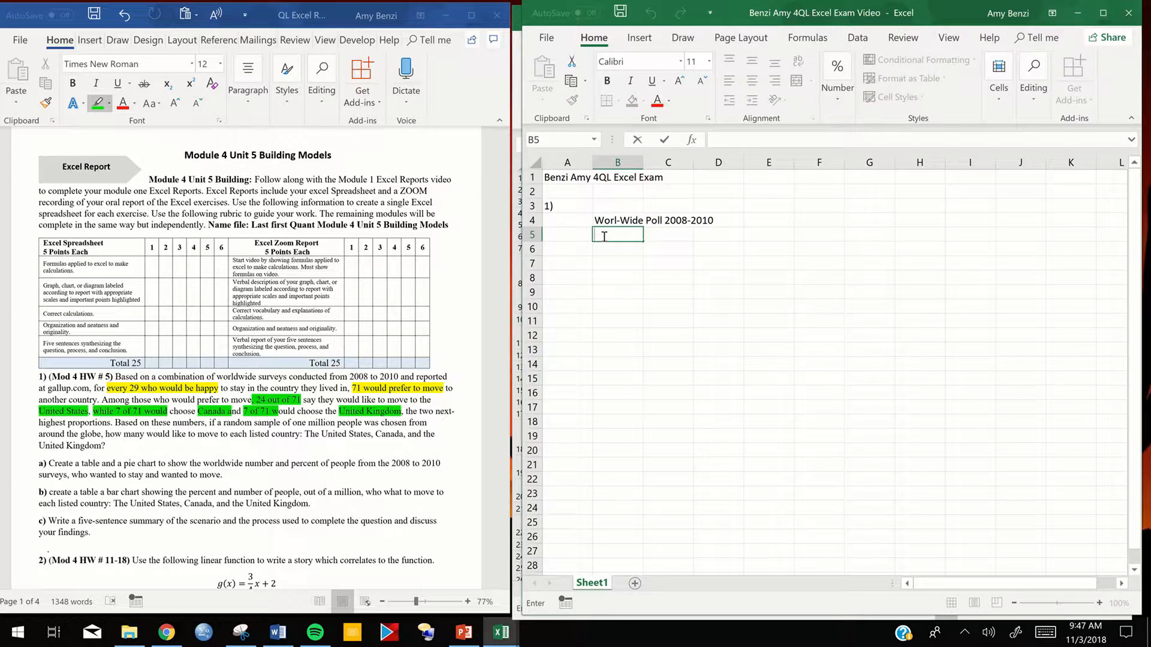
text(Stay)
click(654, 234)
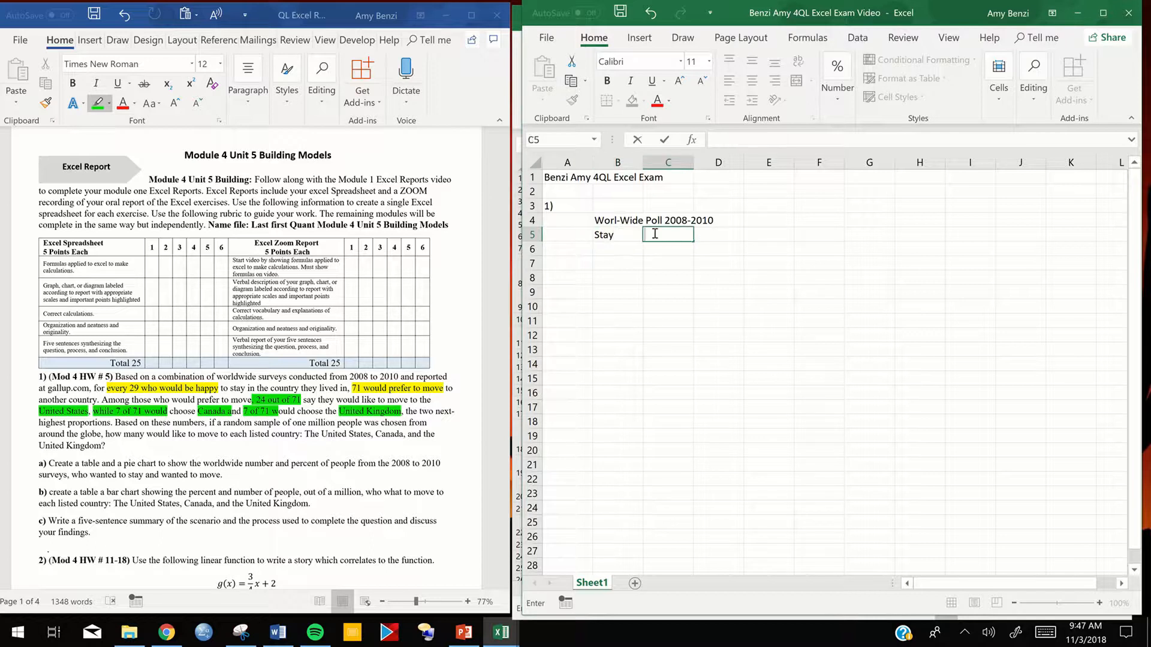
text(Move)
- Enter the row labels "Number" in A6 and "Percentage" in A7
click(576, 249)
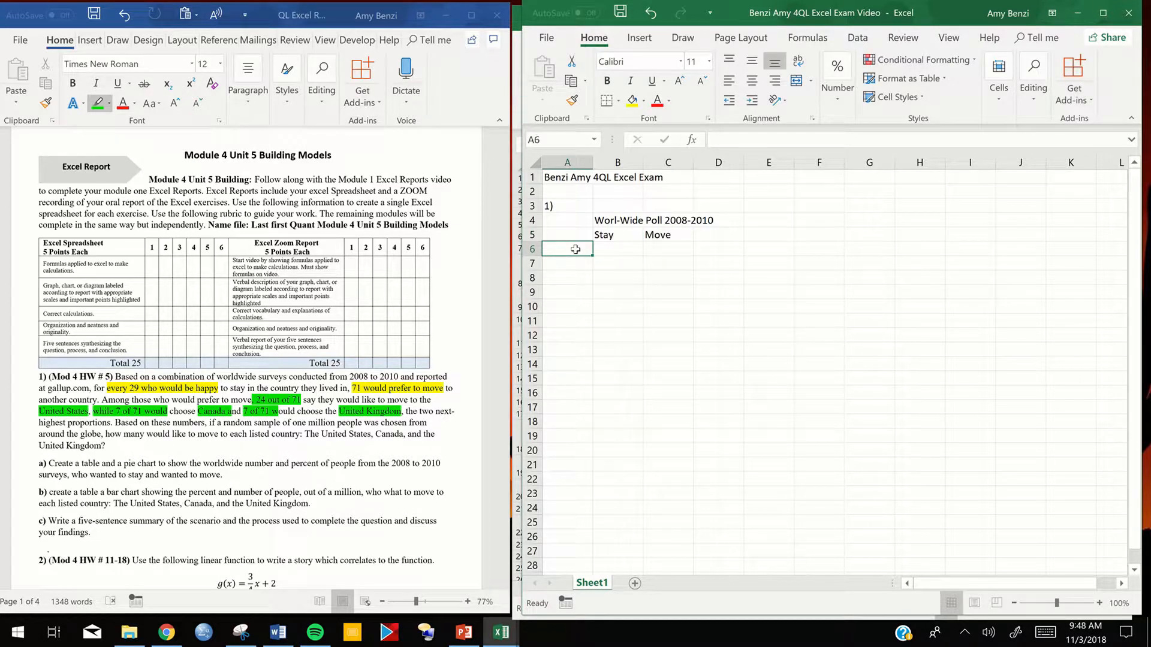
double_click(576, 249)
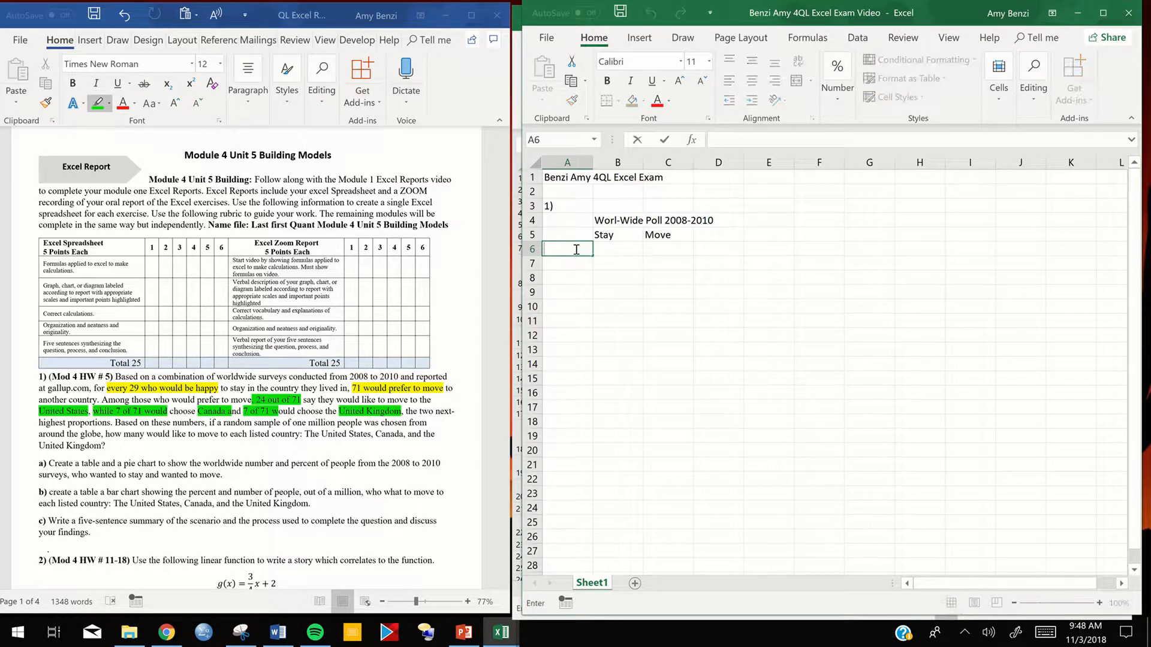
text(Number)
scroll(562, 265, down, 1)
double_click(563, 221)
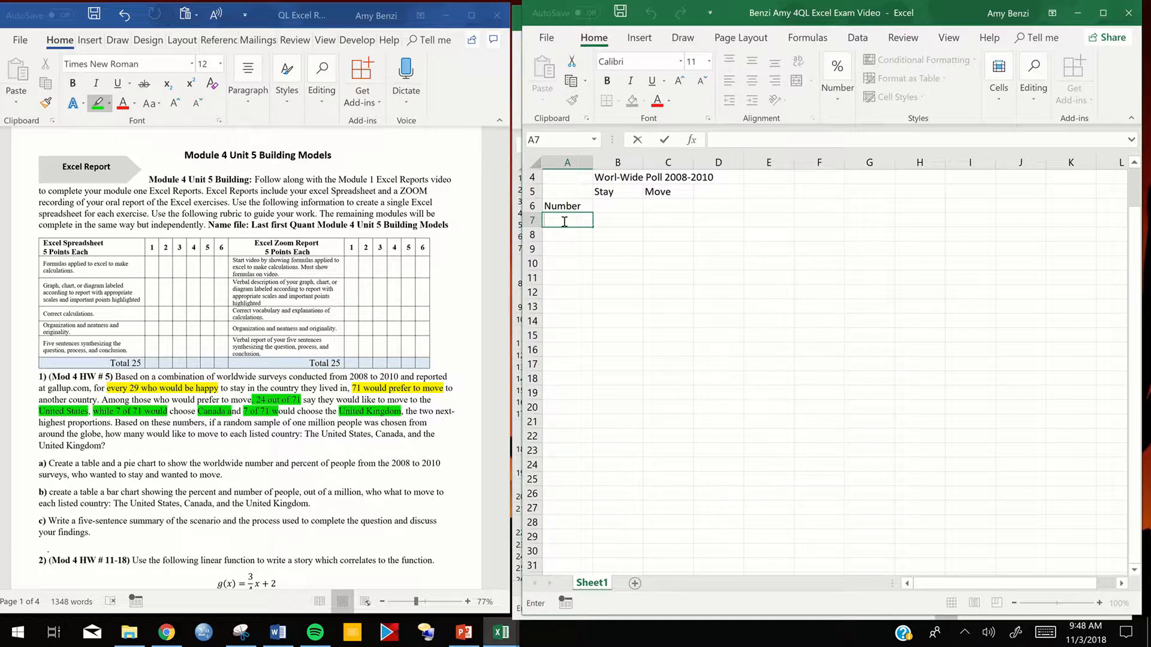
text(ercentage)
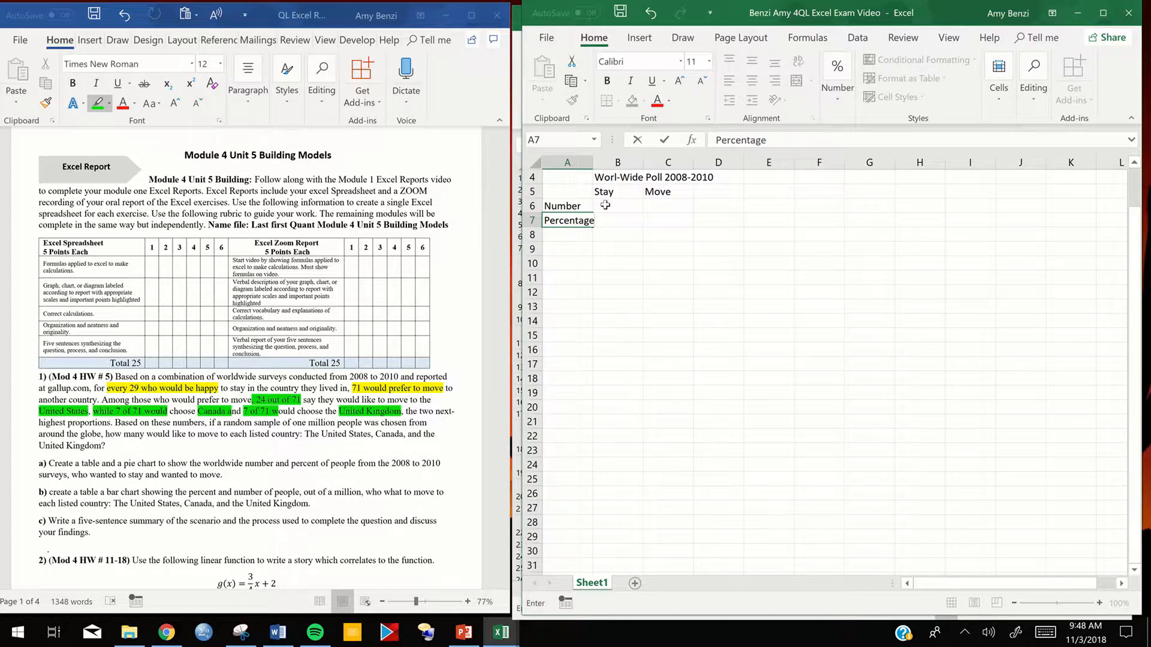
click(614, 251)
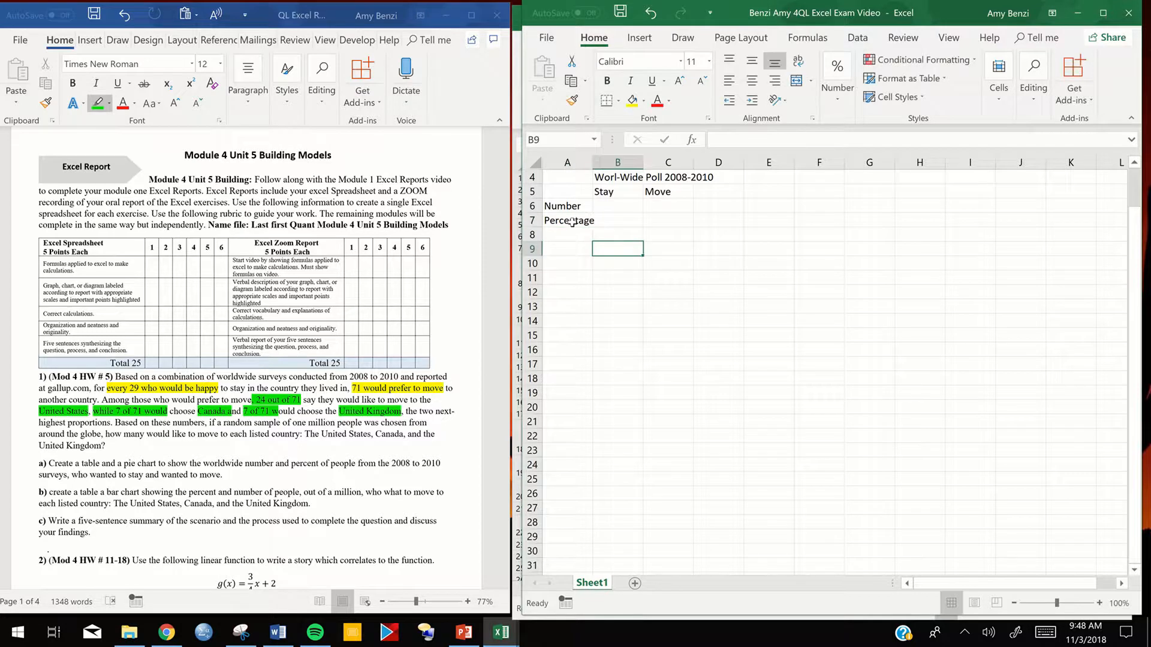
- Widen column A slightly so that the "Percentage" label fits
click(580, 160)
drag(593, 163, 597, 163)
click(661, 258)
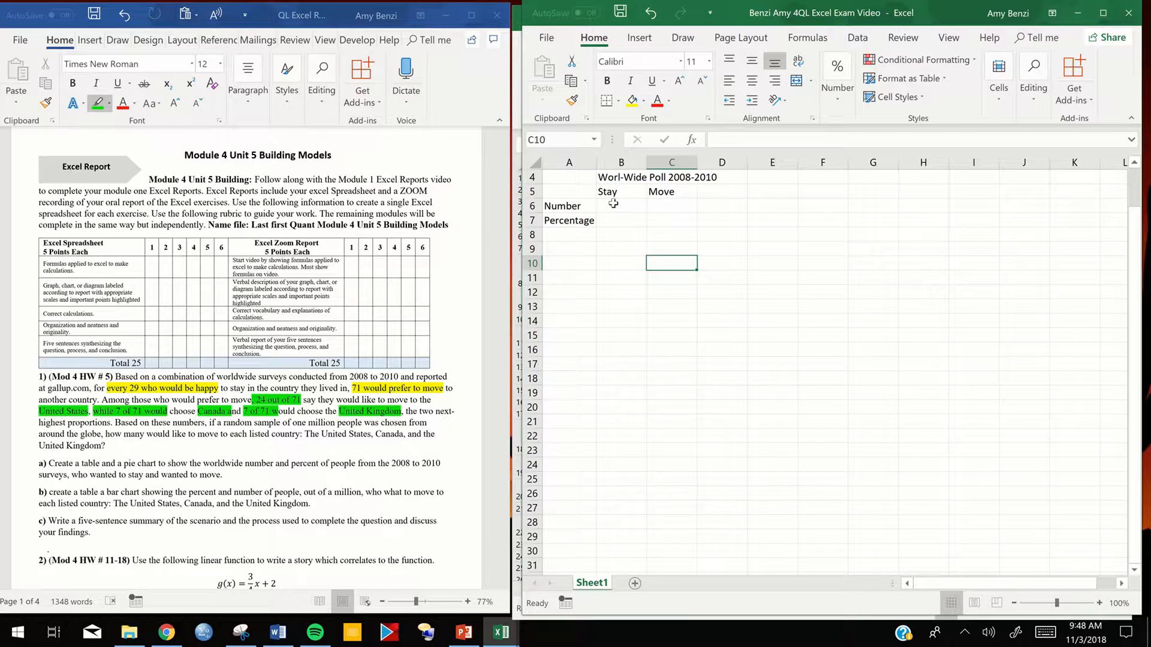
- Add the column heading "Total sample" in cell D5
click(712, 192)
double_click(712, 192)
text(Total sample)
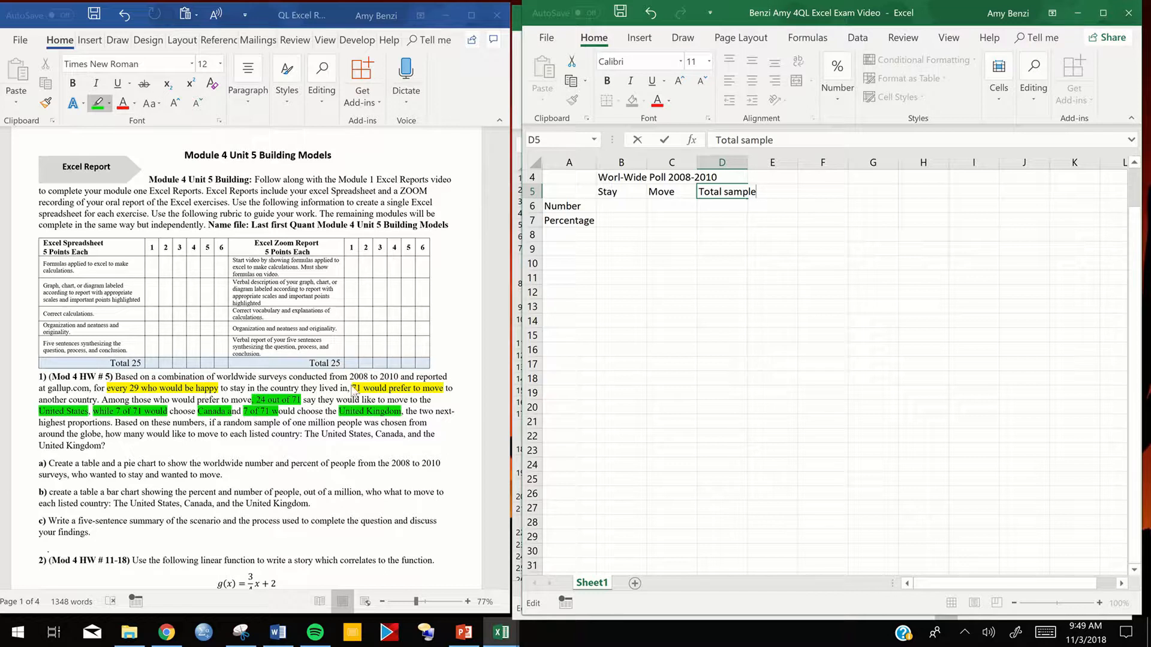
- Enter 29 as the number of people who would stay, in cell B6
click(620, 207)
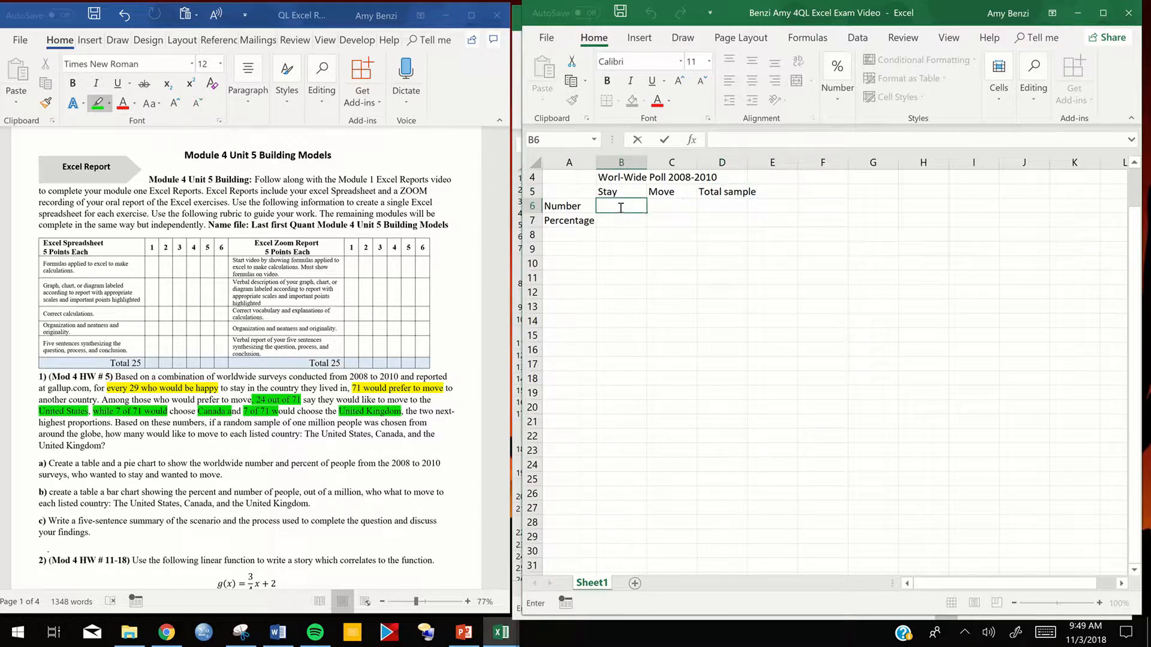
text(29)
key(Tab)
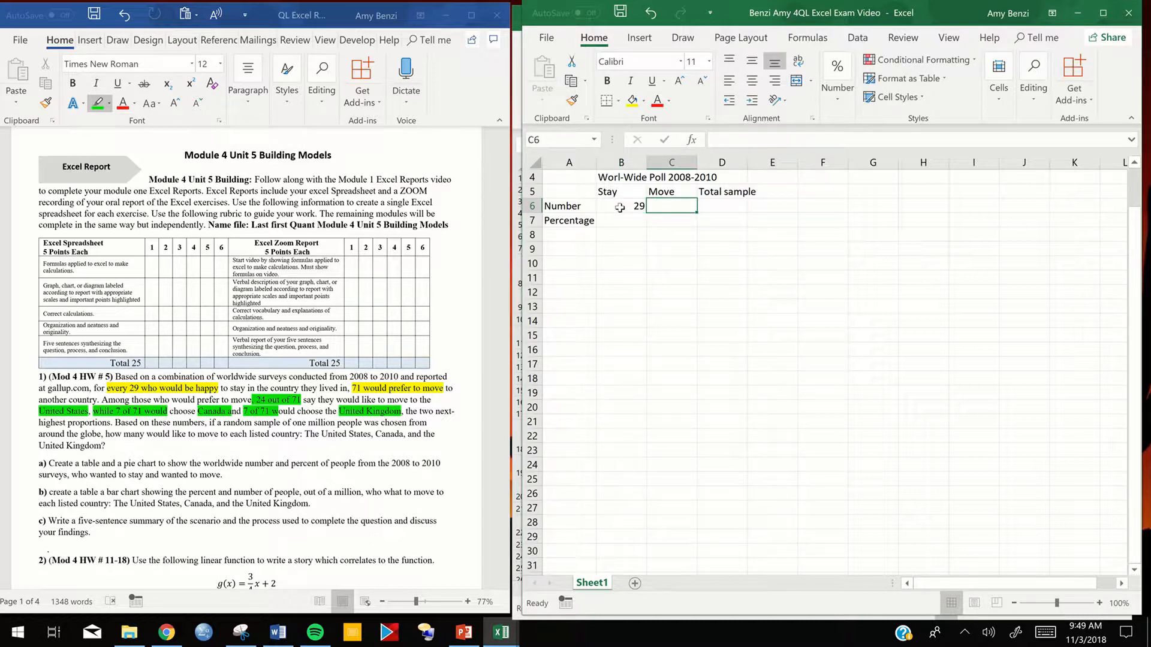
- Enter 71 as the number of people who would move, in cell C6
text(71)
key(Tab)
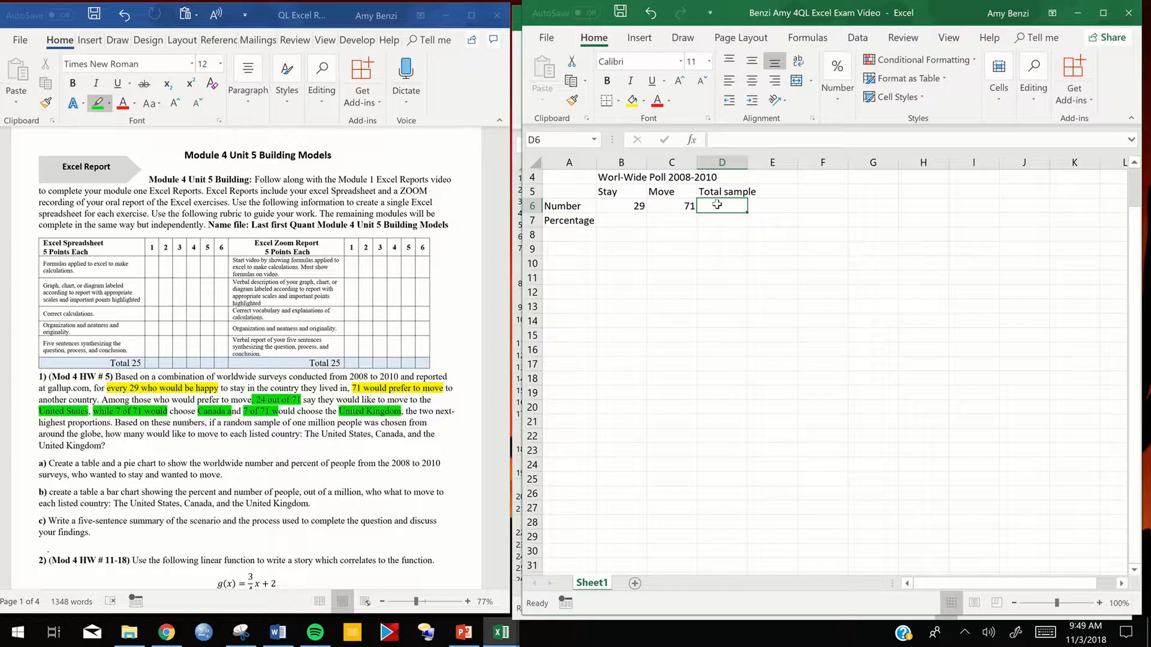
drag(629, 206, 712, 209)
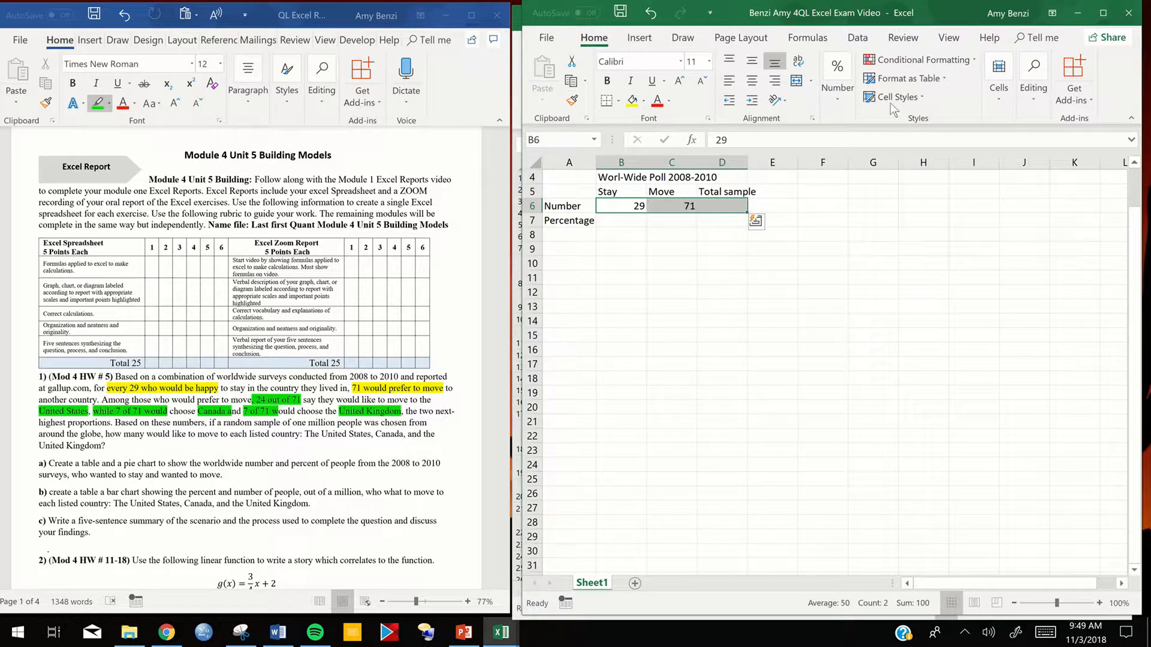
click(1030, 98)
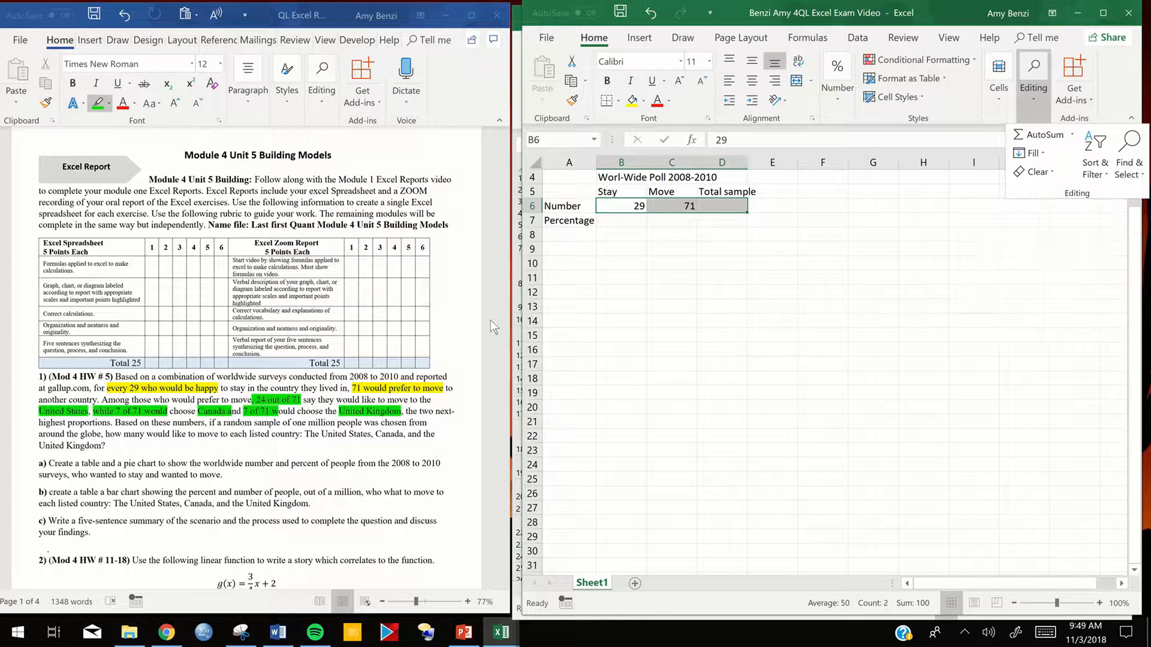
drag(517, 321, 391, 319)
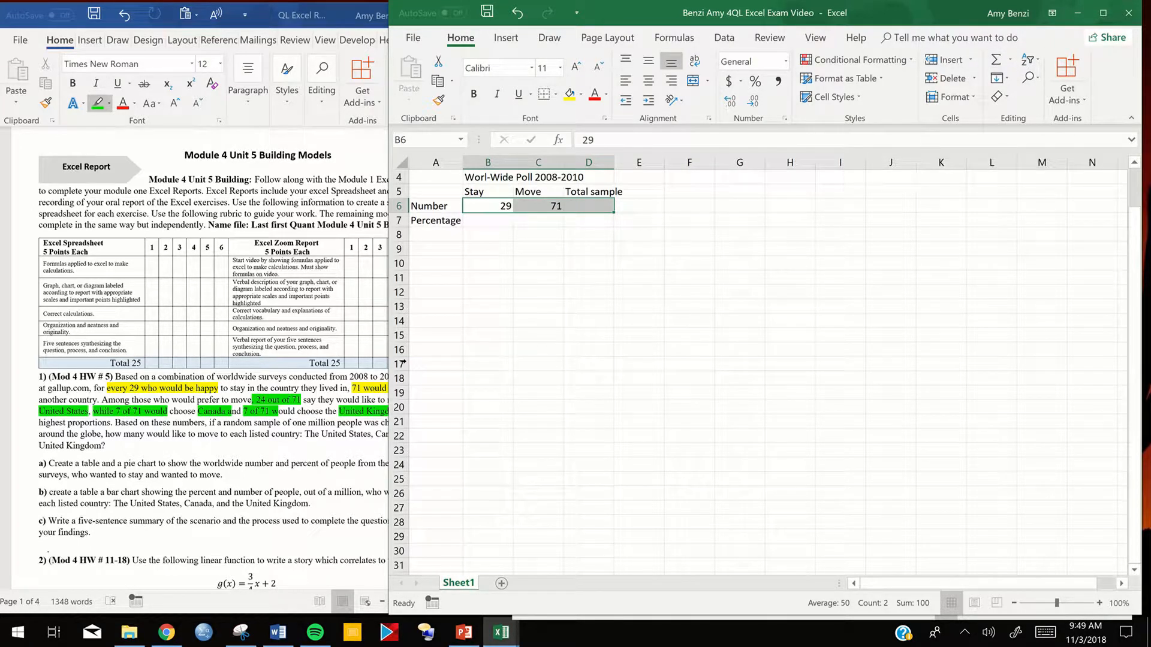
drag(447, 365, 512, 369)
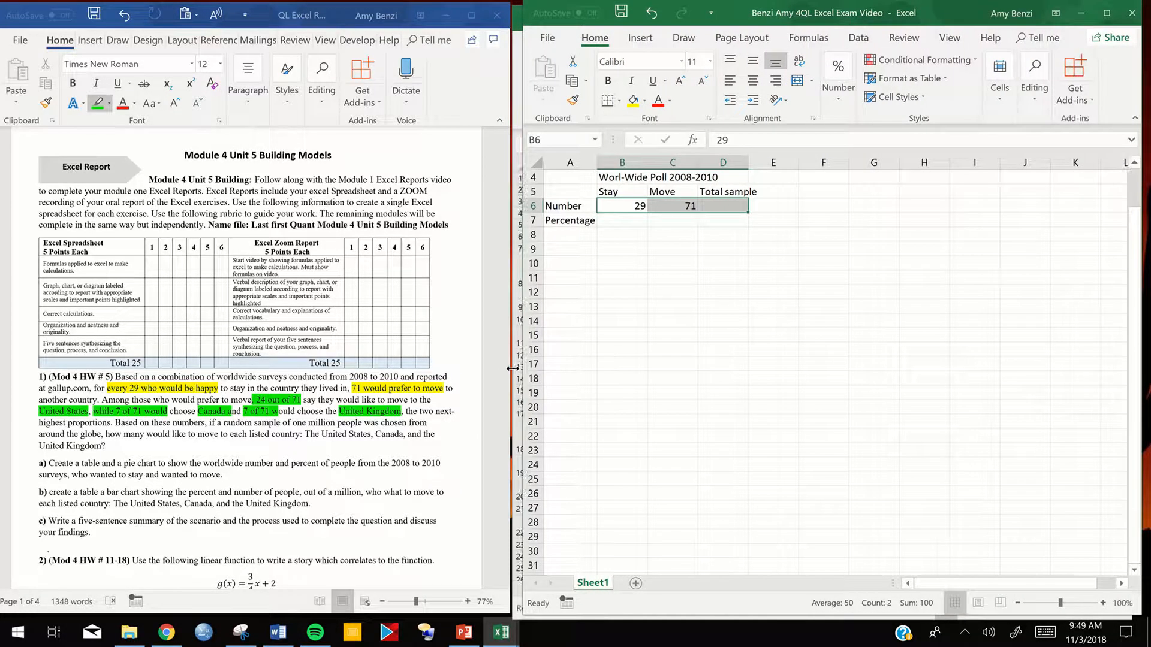
click(424, 379)
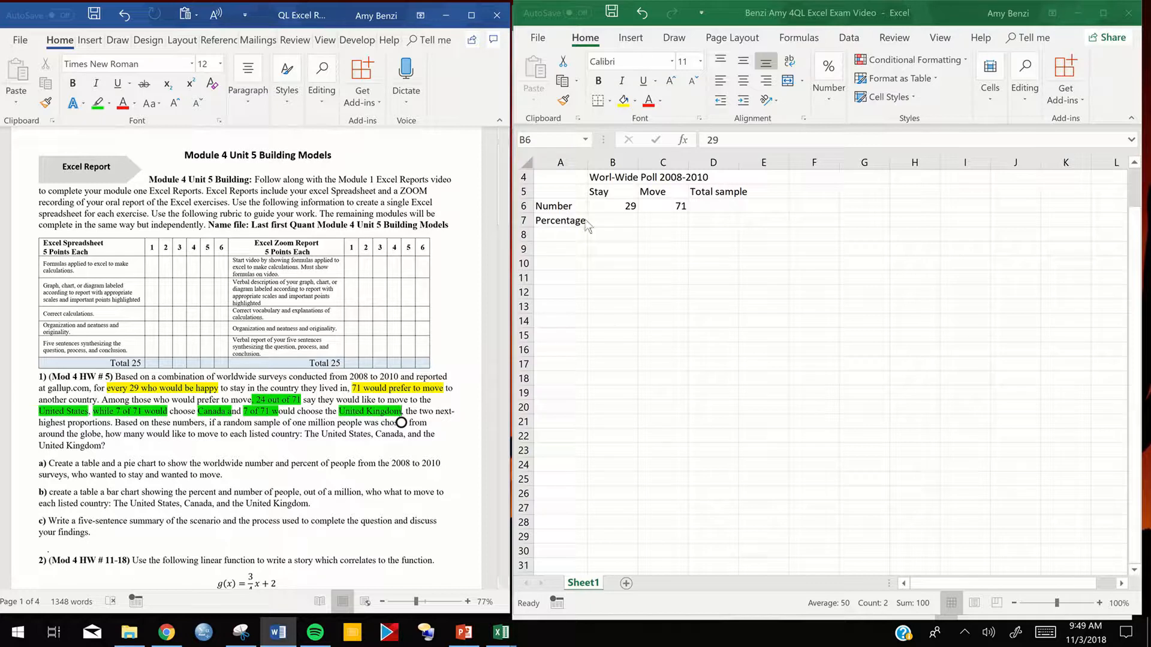
click(603, 223)
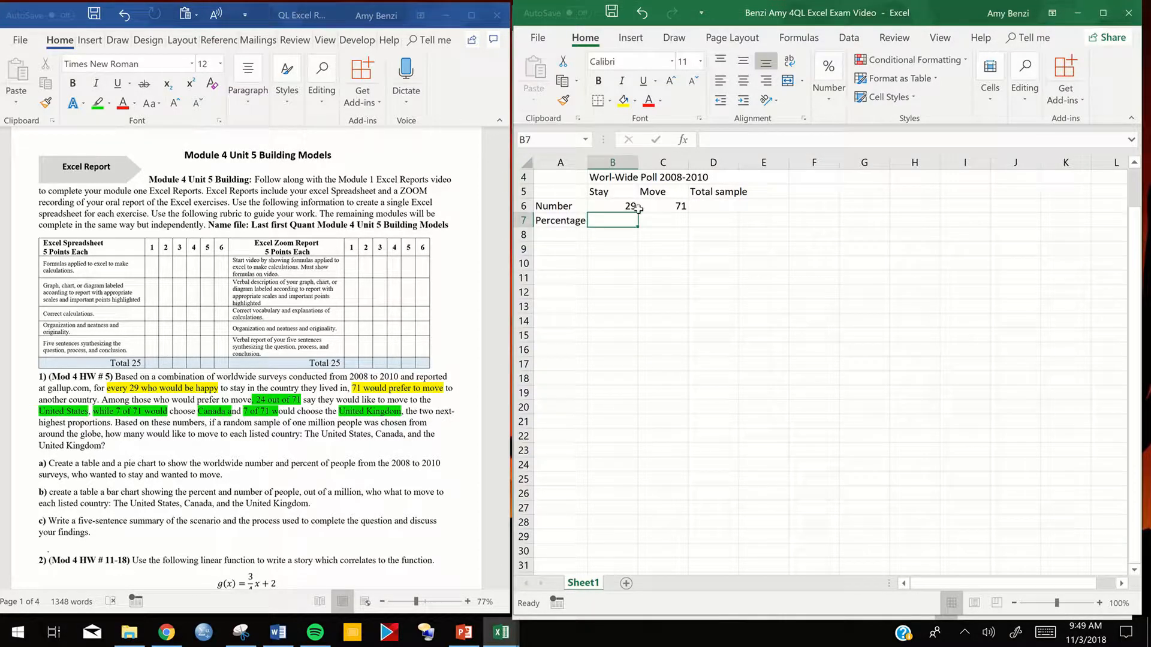
click(1023, 109)
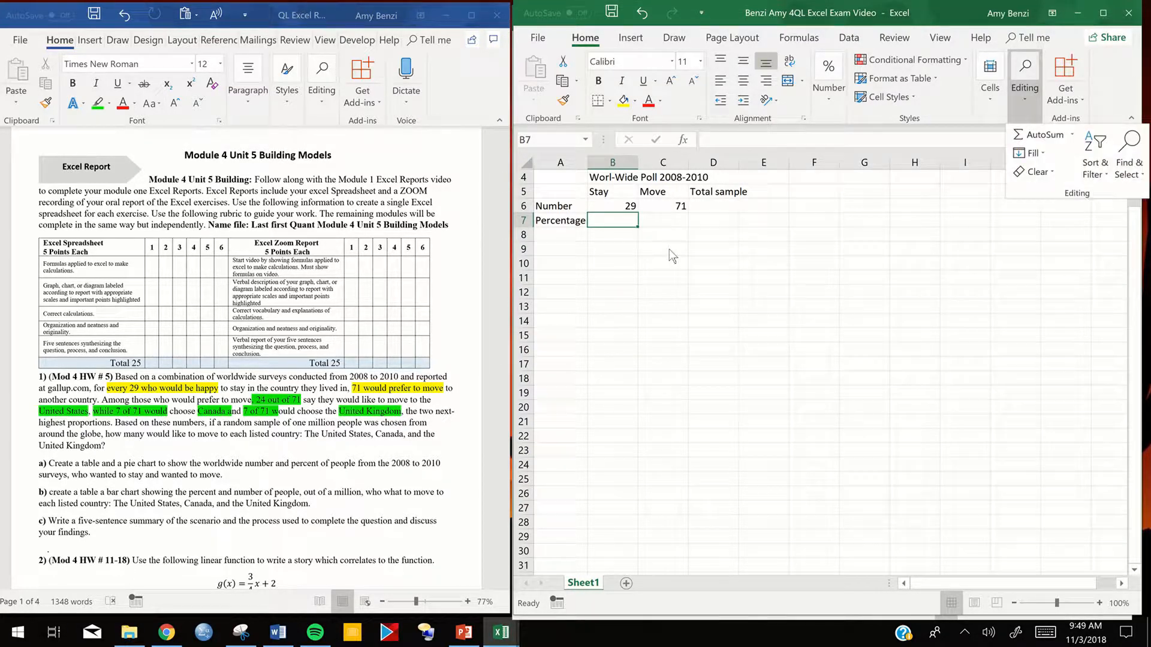
- Total the Stay and Move numbers in B6:C6 with AutoSum, placing the sum in D6
click(621, 207)
drag(621, 208, 675, 207)
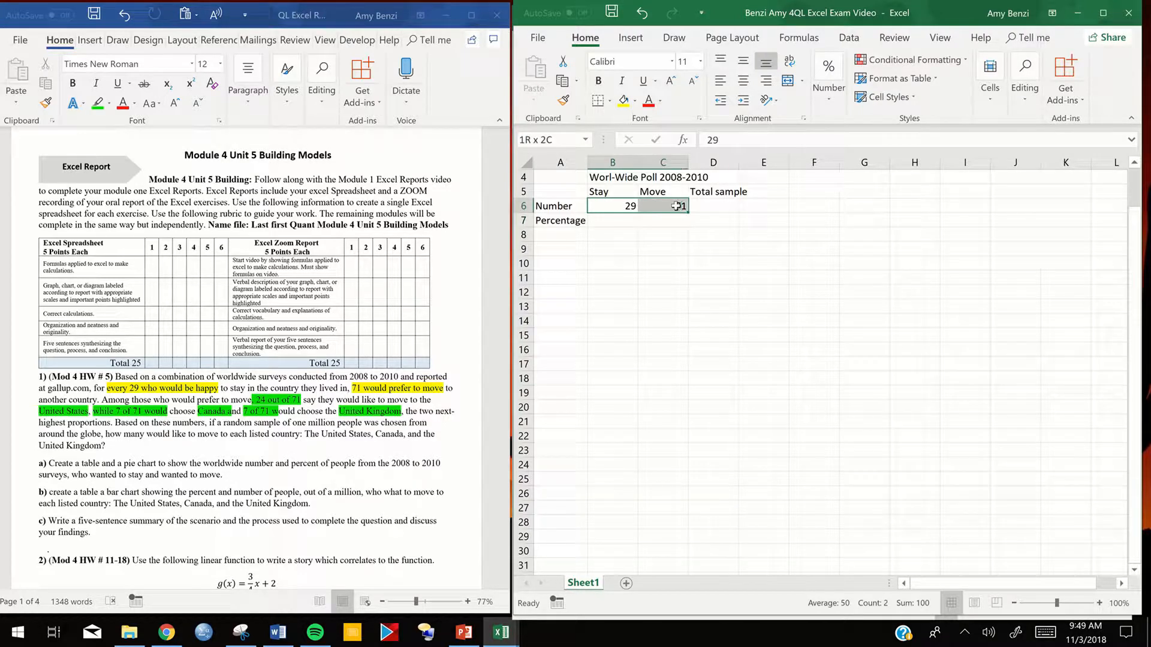
click(1020, 103)
click(1020, 136)
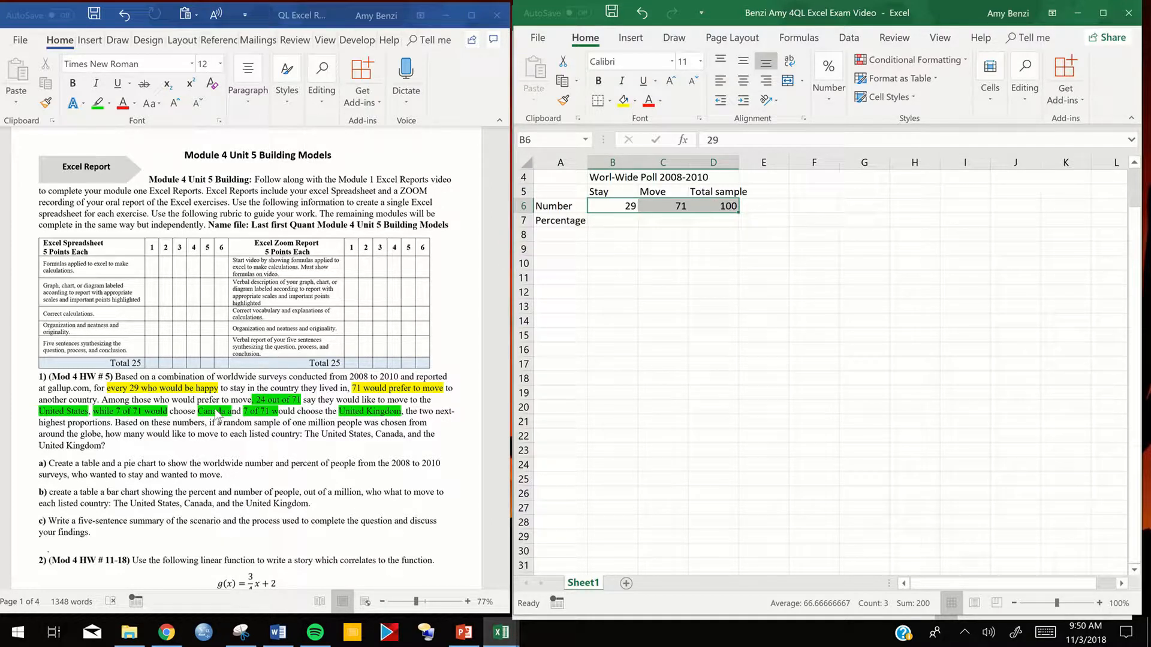
click(630, 278)
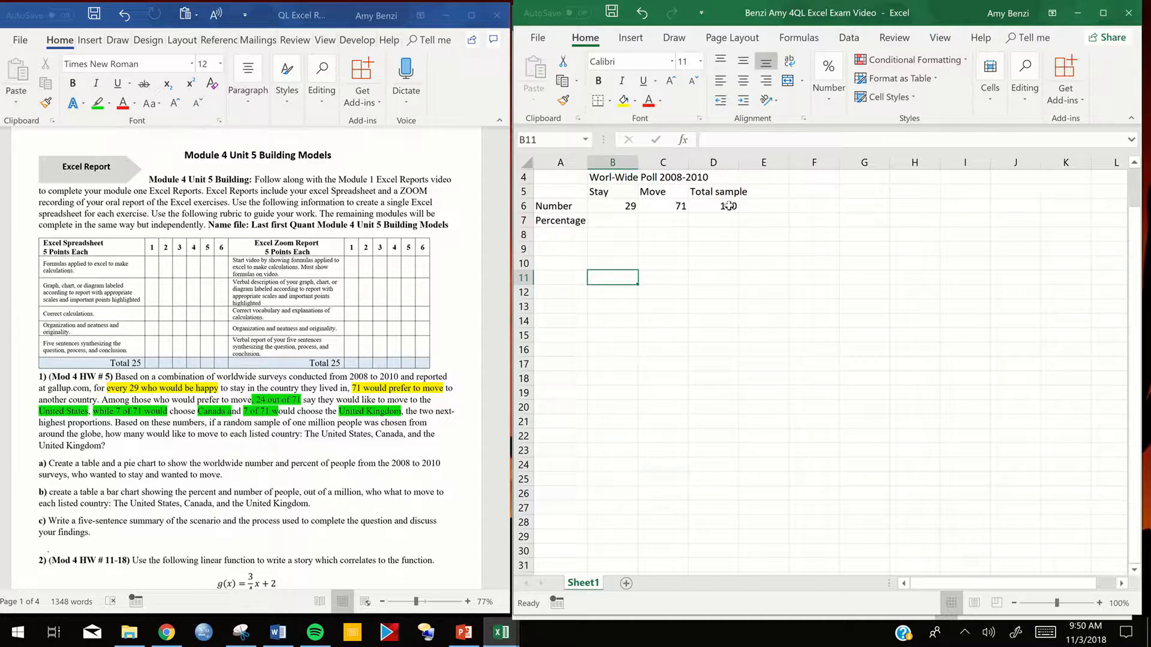
- Enter the formula =B6/D6 in cell B7 to calculate the share of people who would stay
click(612, 222)
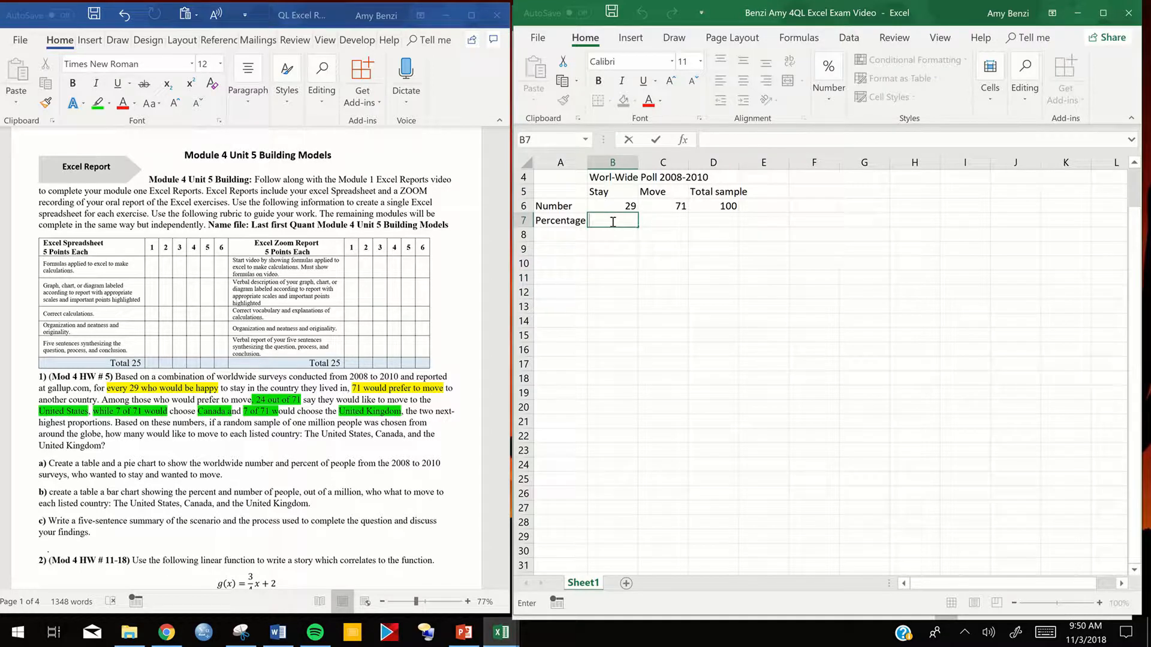
text(=)
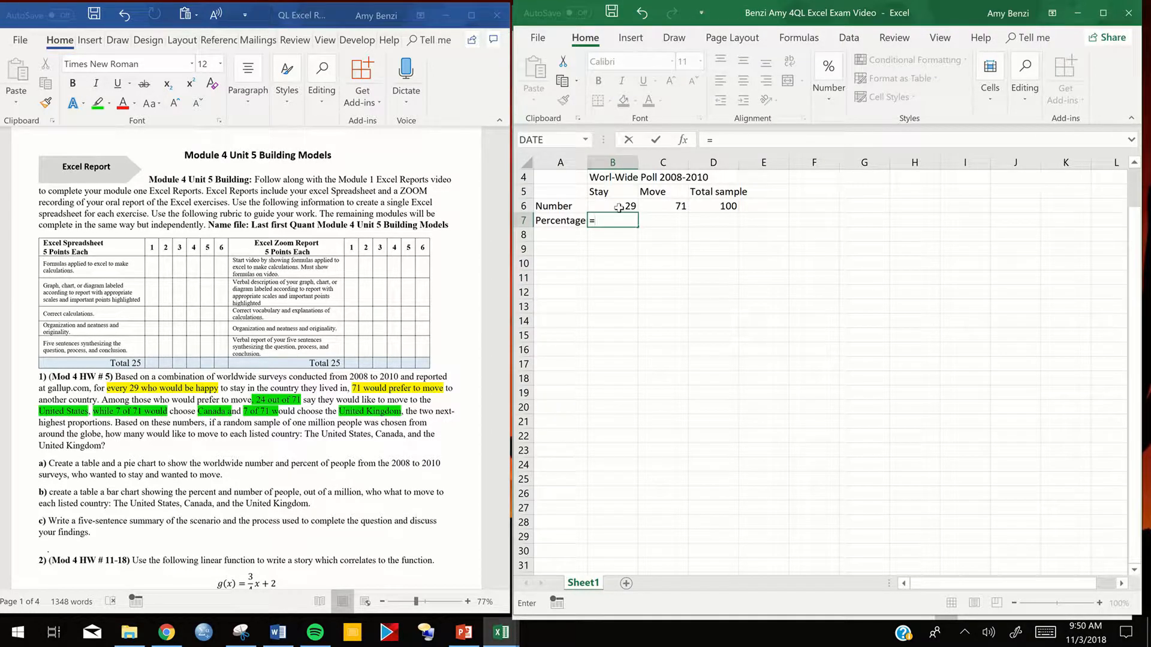
click(617, 207)
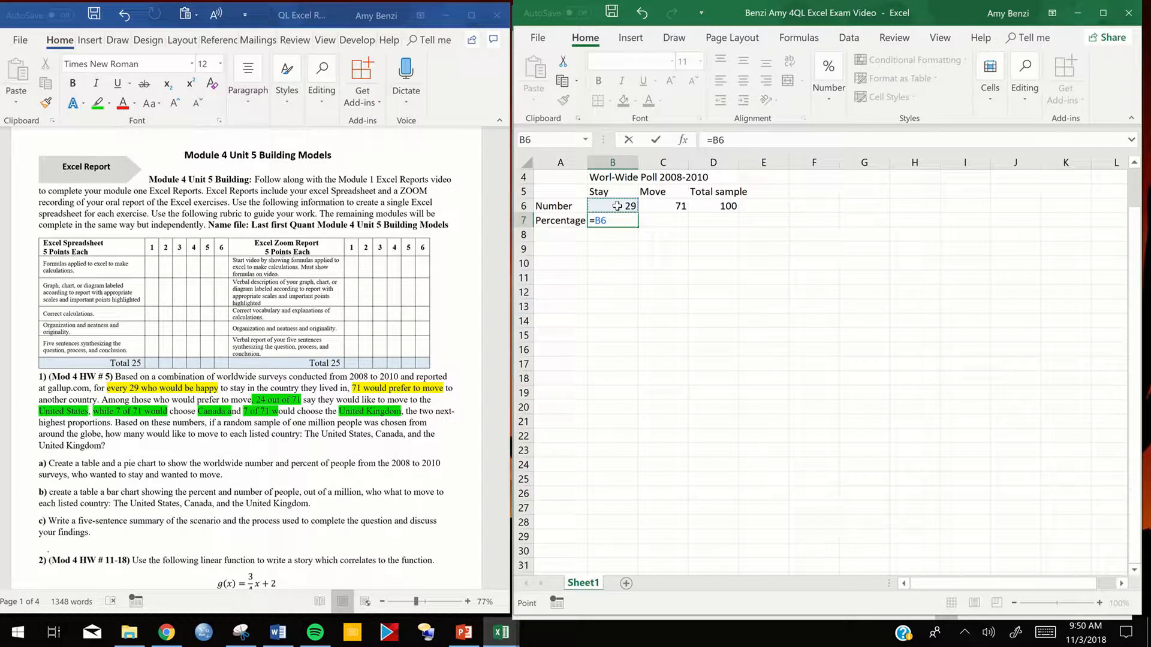
text(/)
click(732, 206)
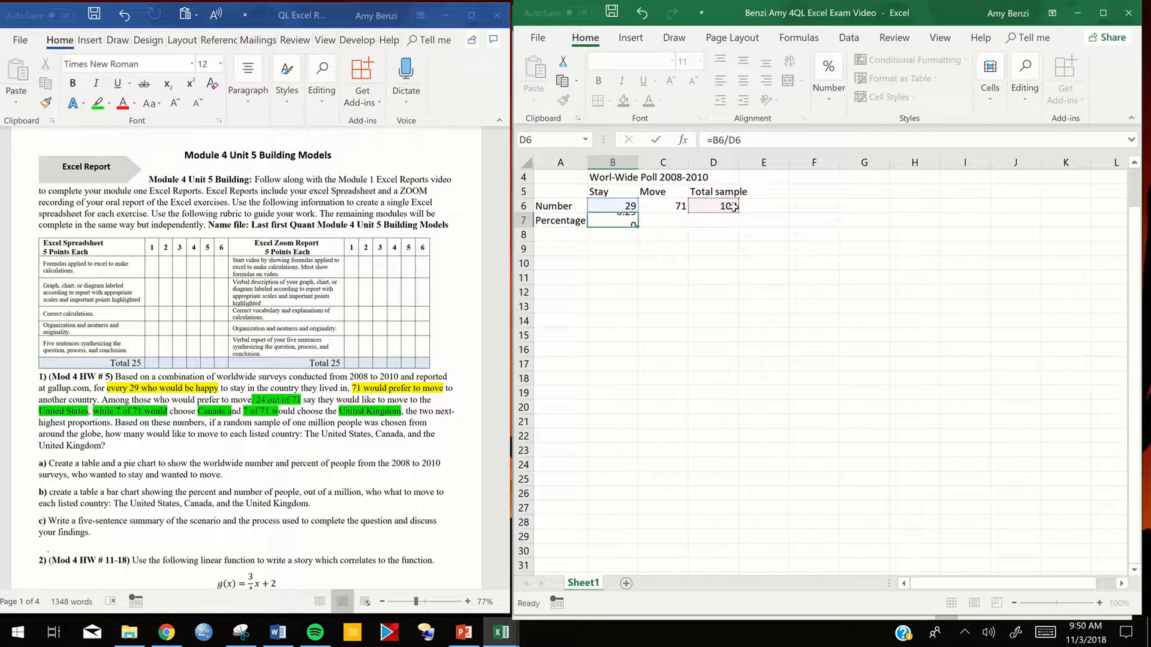
key(Return)
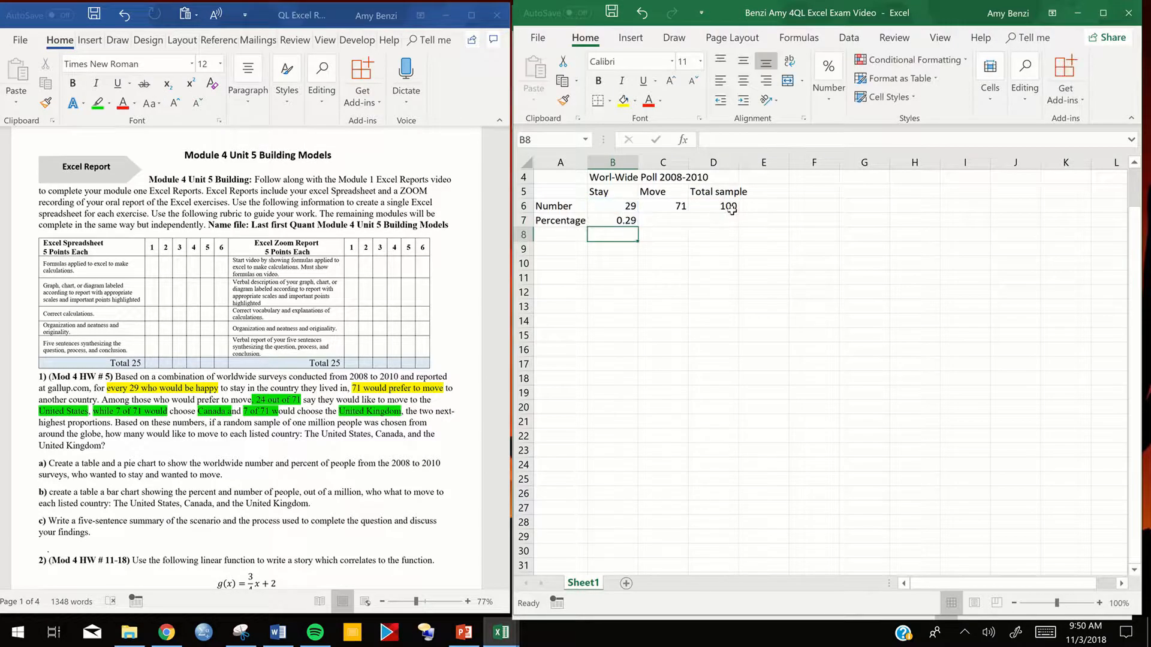
- Try to fill the percentage formula from B7 across into C7
click(659, 219)
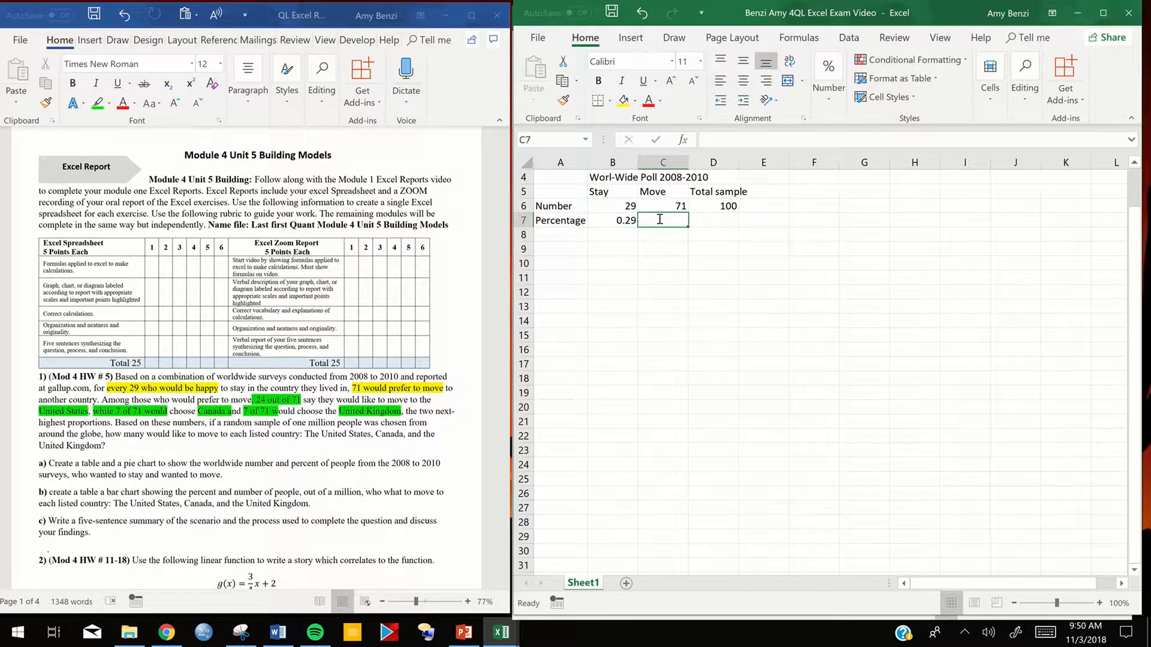
double_click(659, 220)
click(612, 221)
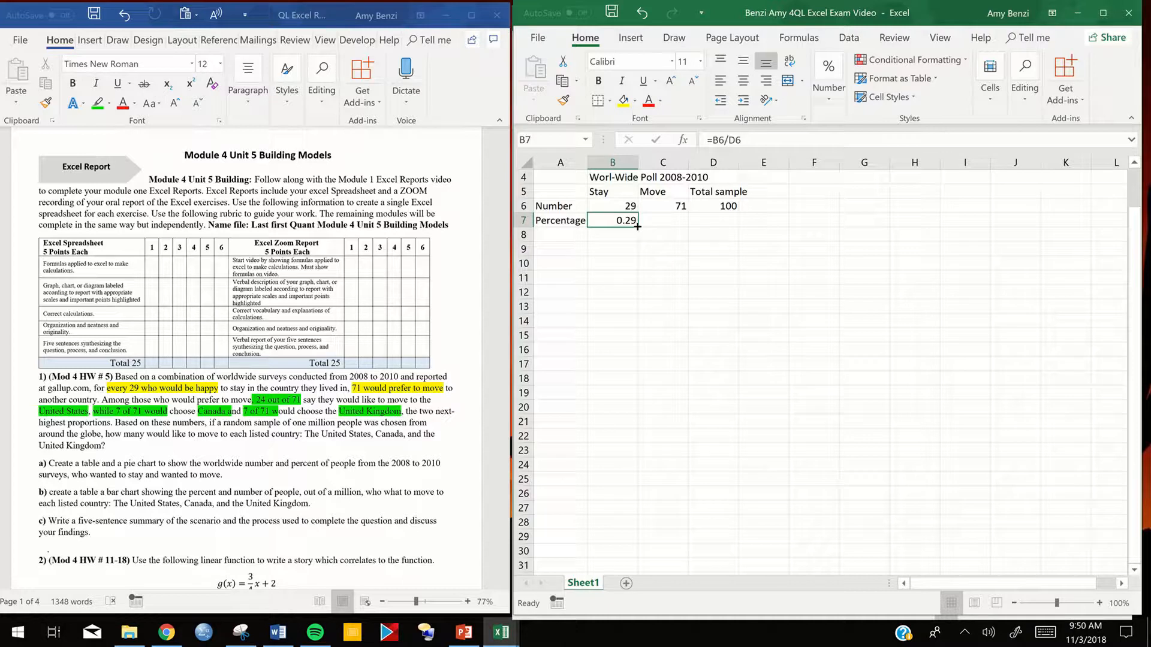
drag(637, 226, 674, 226)
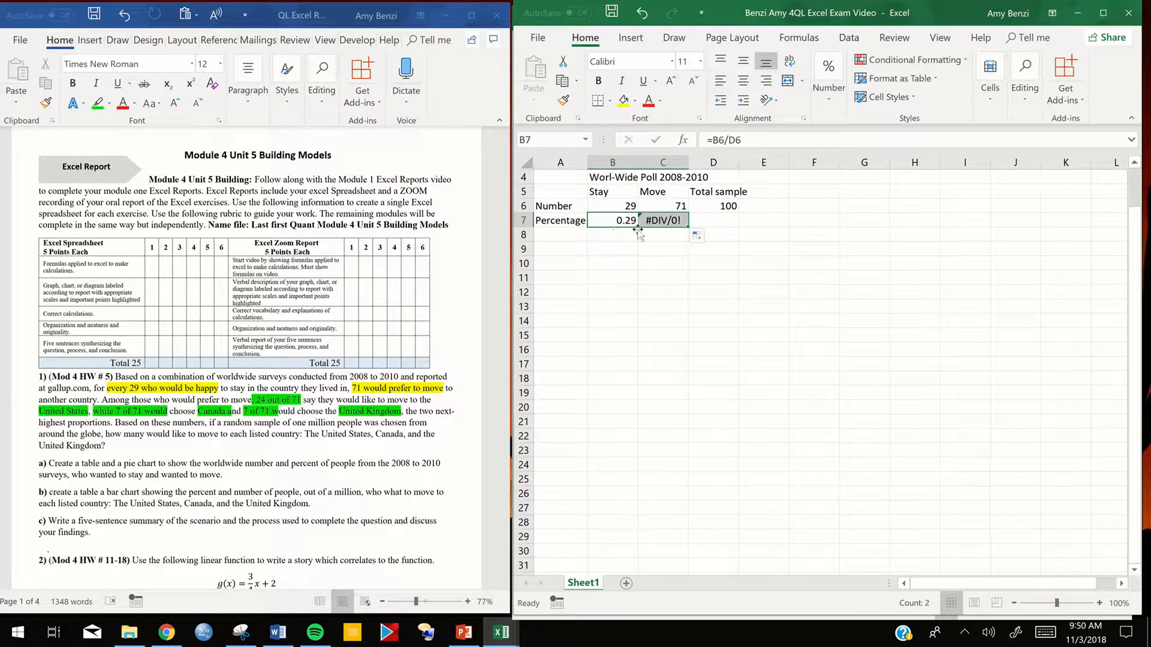
- Examine the formulas in B7 and C7 to compare which cells each one references
double_click(610, 220)
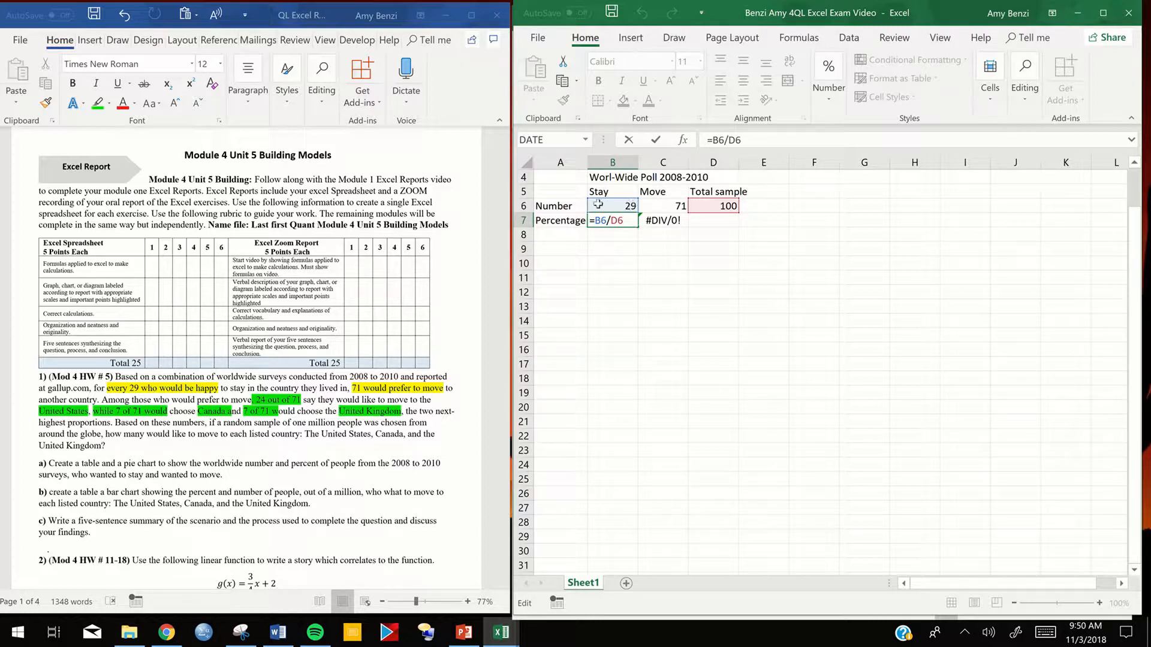
click(661, 220)
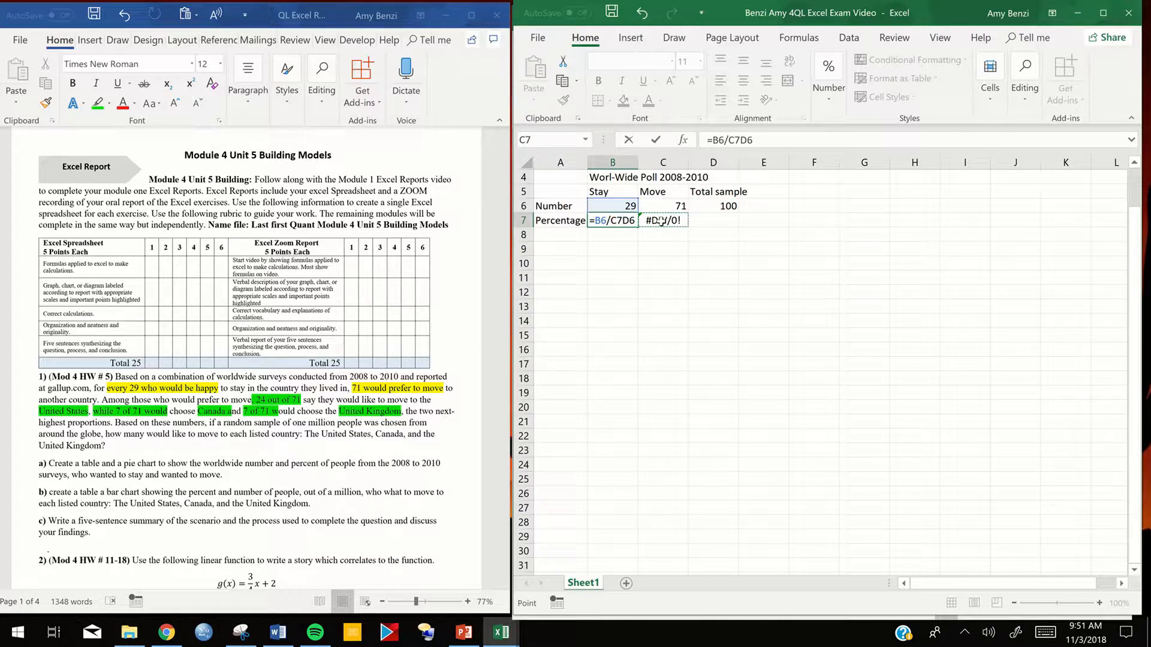
key(BackSpace)
key(BackSpace)
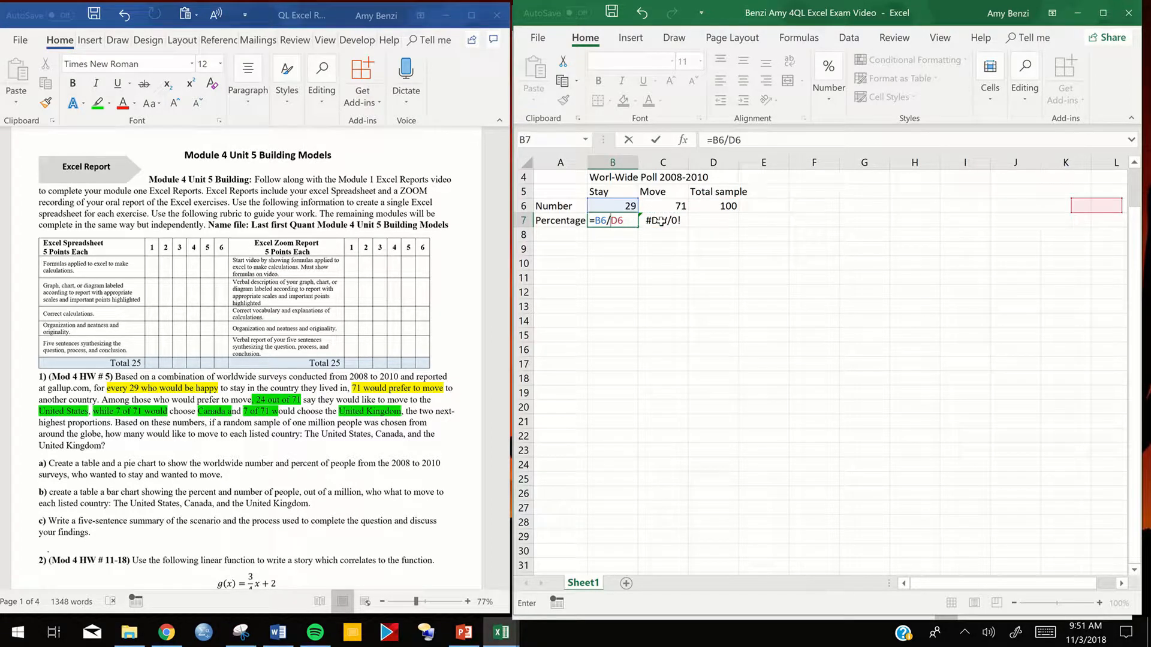
key(Return)
click(661, 222)
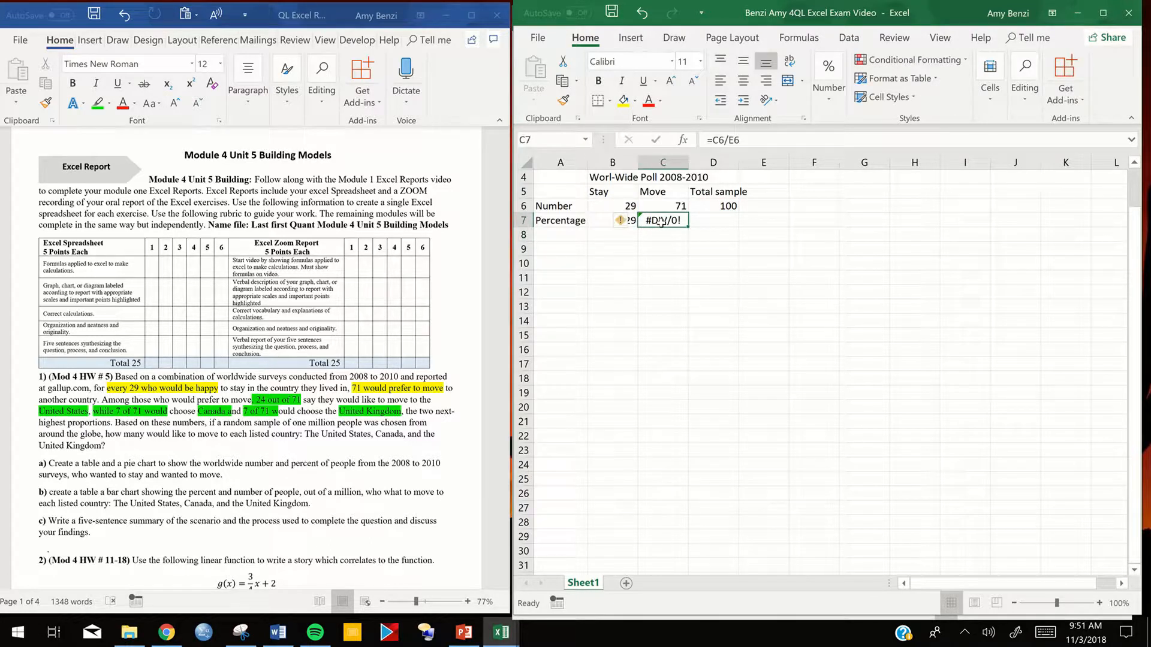
double_click(661, 221)
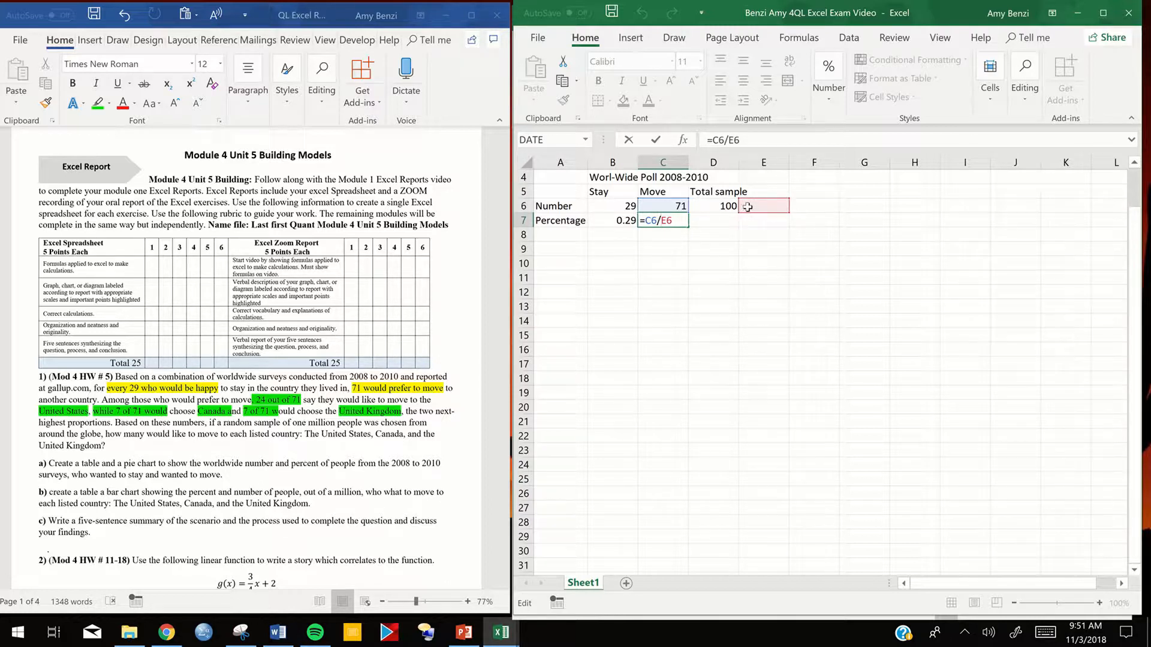
key(Return)
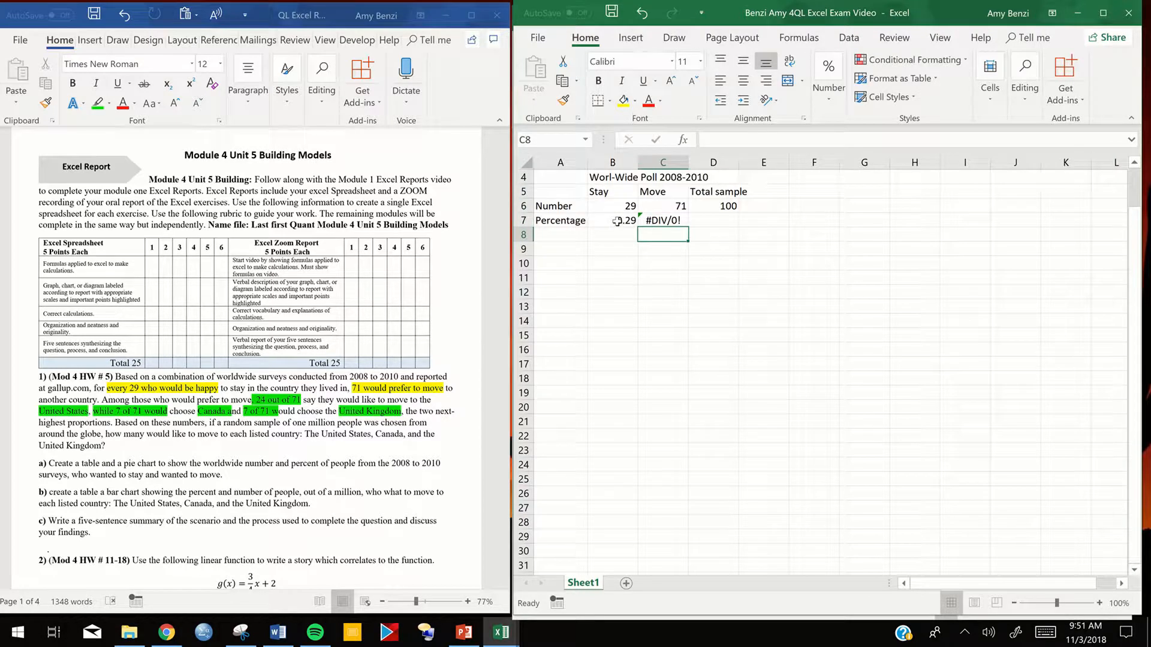
- Make the total an absolute reference in the B7 formula, so that it reads =B6/$D$6
double_click(621, 220)
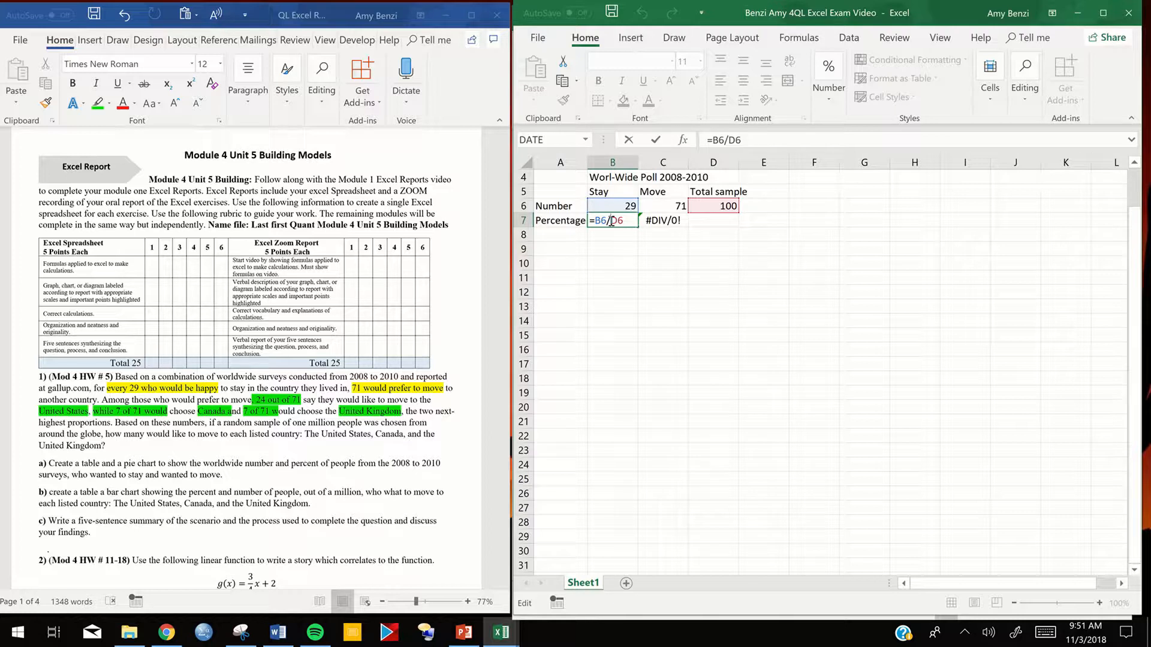
text($D$)
key(Return)
- Fill the B7 formula across into C7 and check the cell references in the copied formula
click(626, 220)
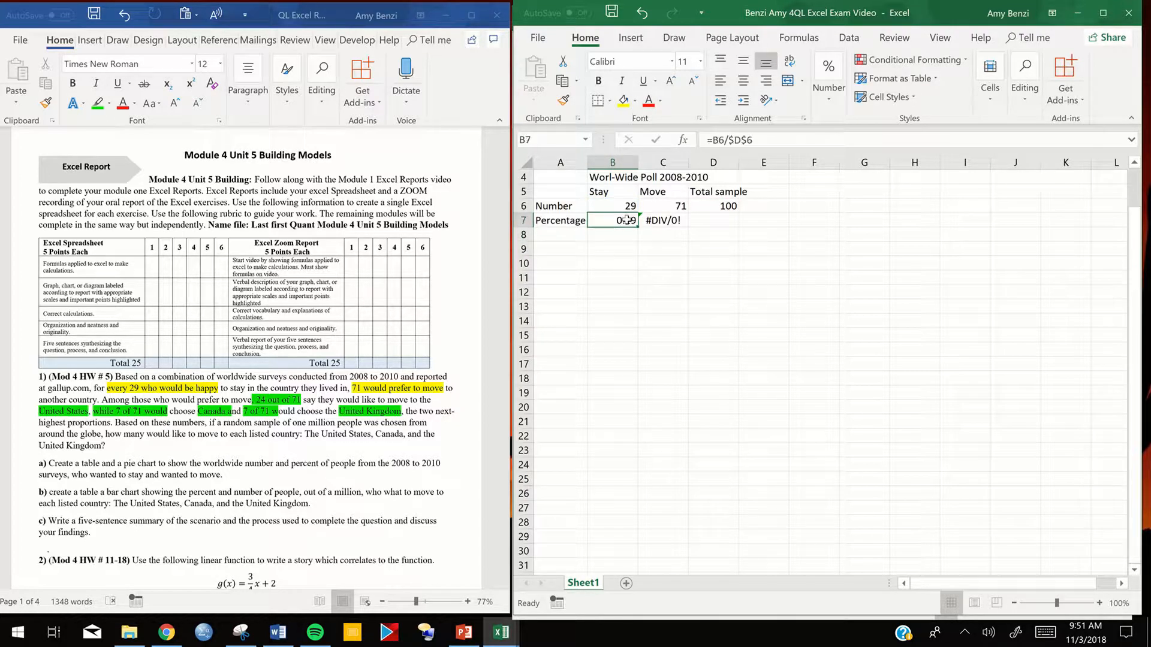
drag(637, 224, 683, 223)
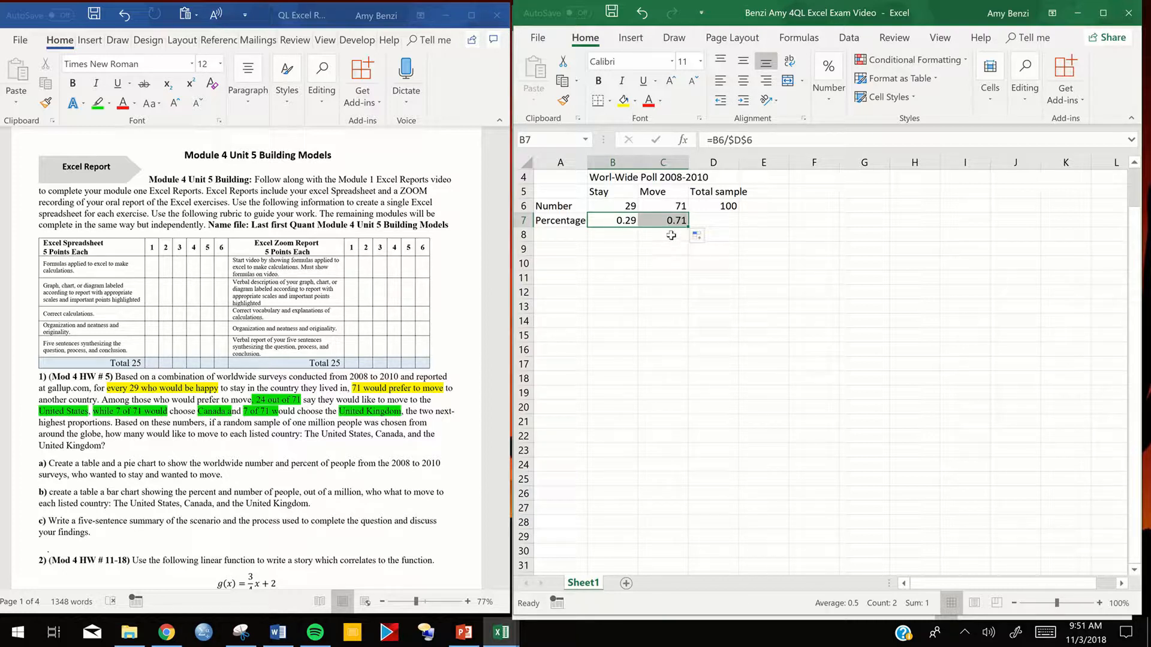
double_click(667, 221)
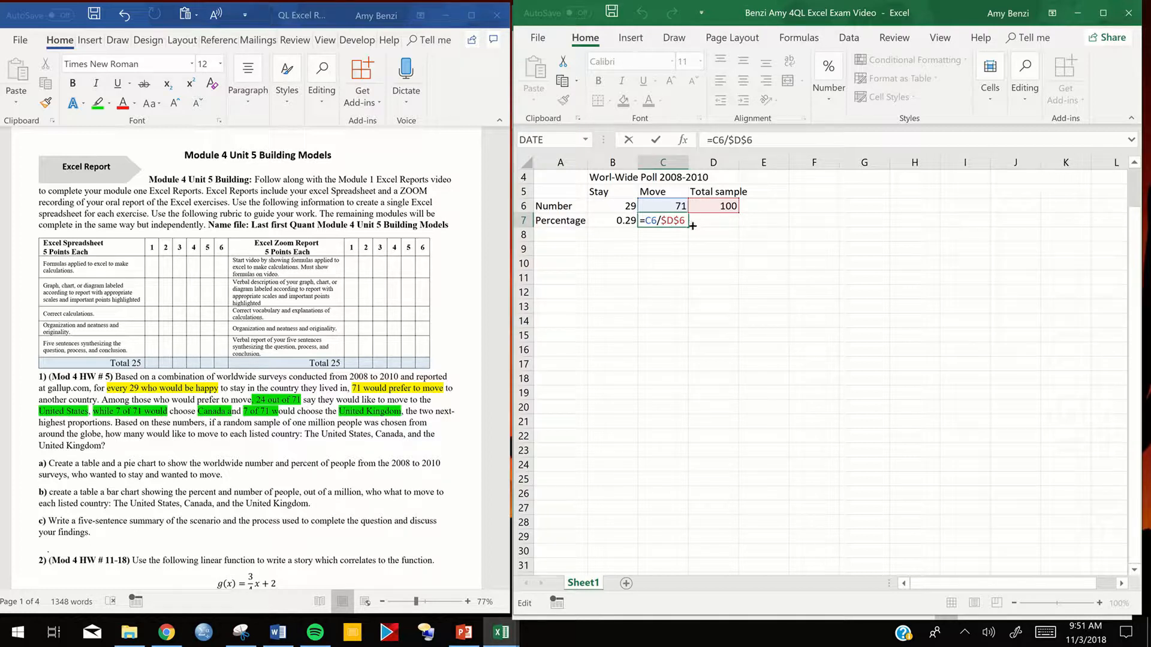
key(Return)
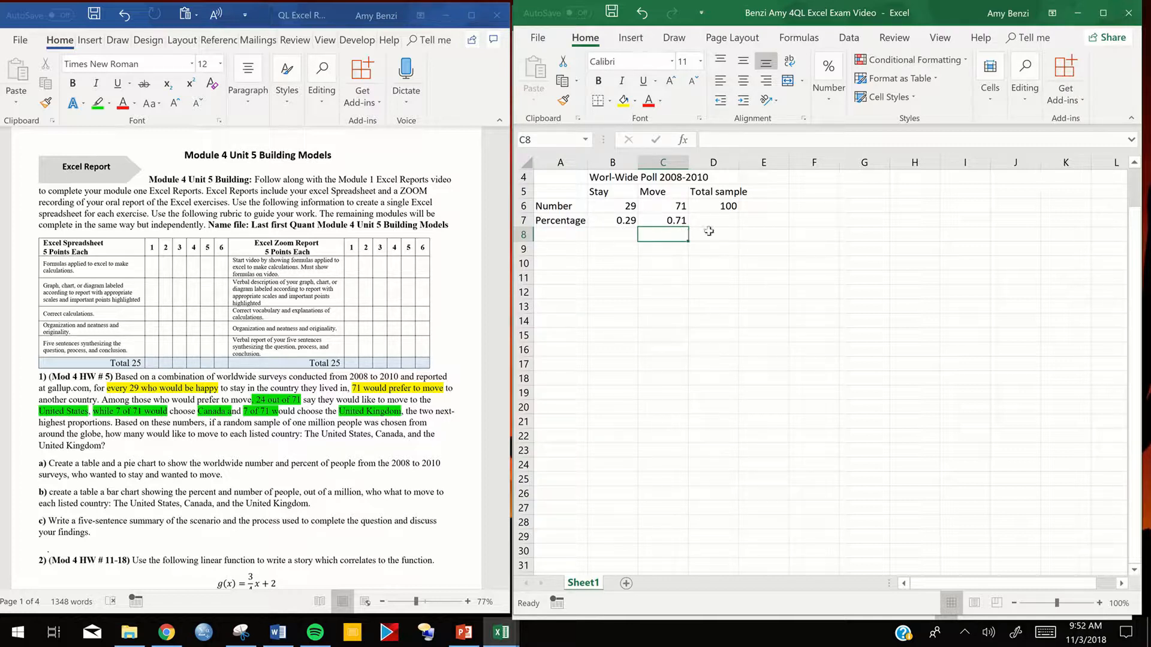
- Fill the SUM formula from D6 down into D7 to total the Percentage row
drag(606, 223, 728, 220)
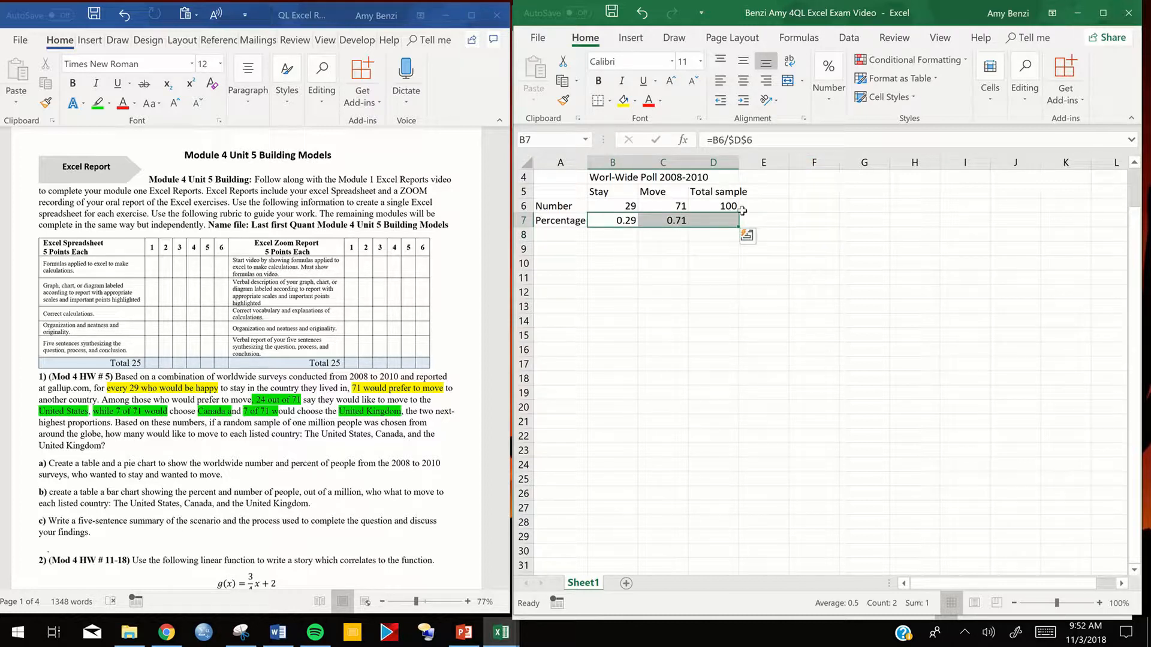
click(724, 207)
drag(739, 211, 739, 223)
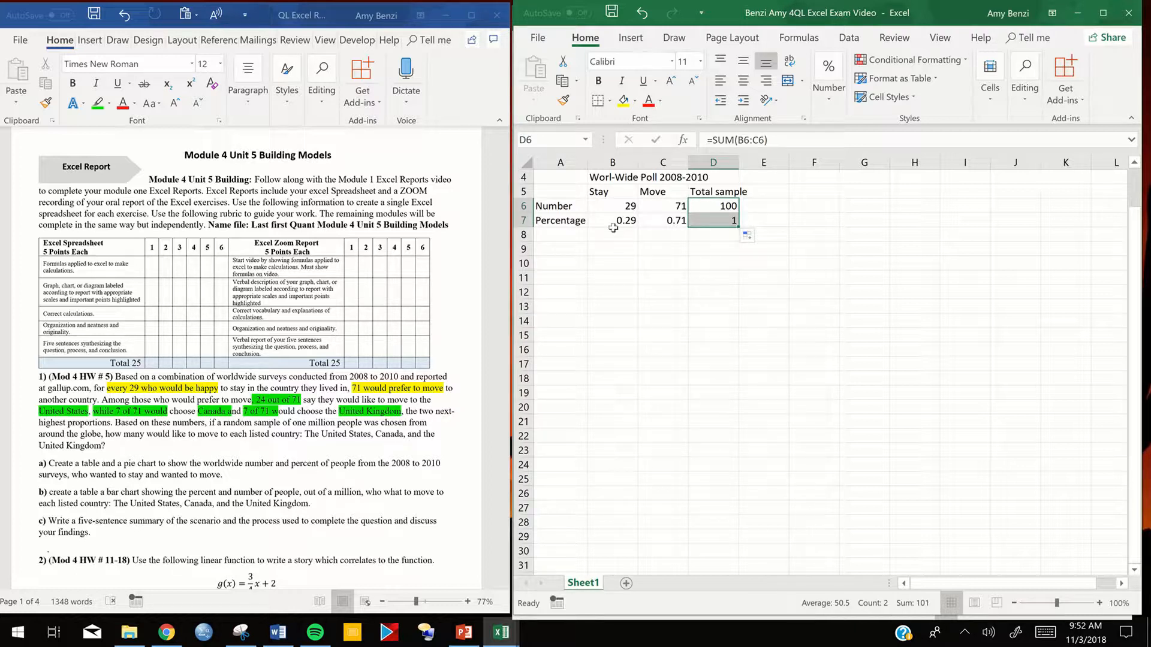
- Format the Percentage row values in B7:D7 as percentages
drag(620, 220, 720, 221)
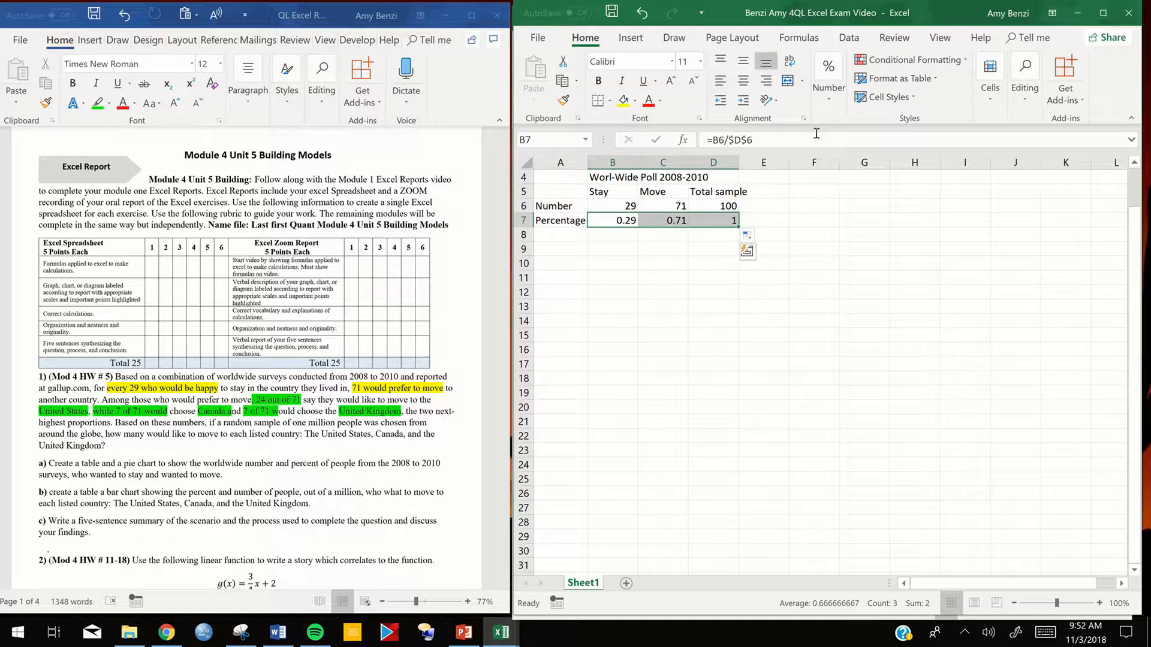
click(831, 78)
click(850, 171)
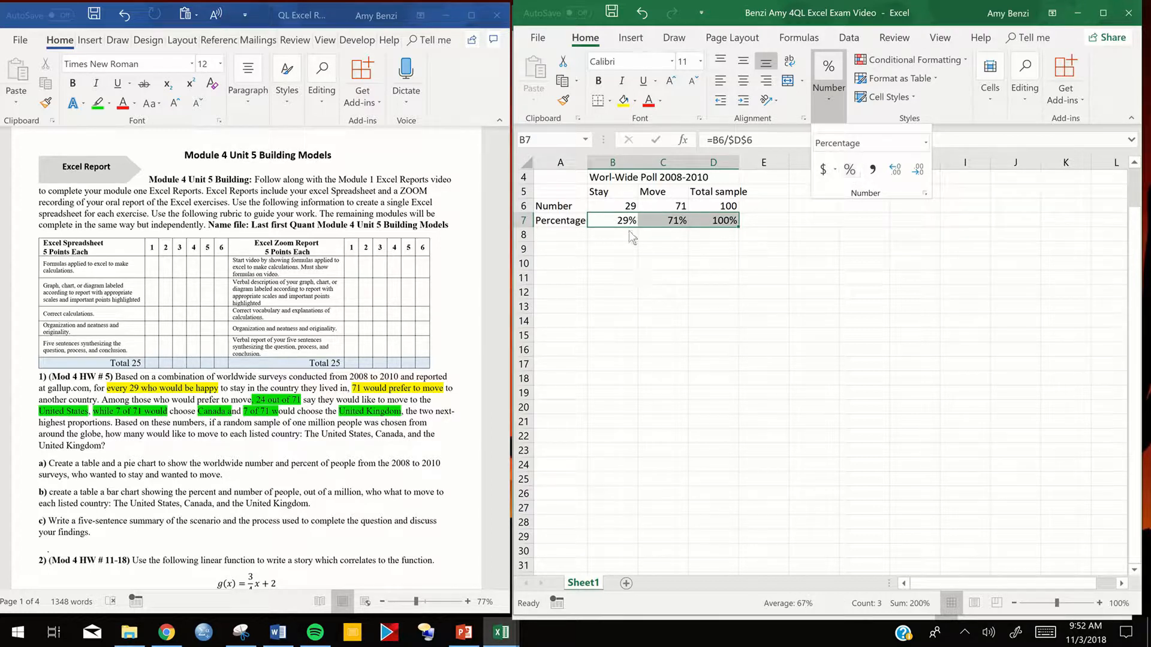
click(620, 258)
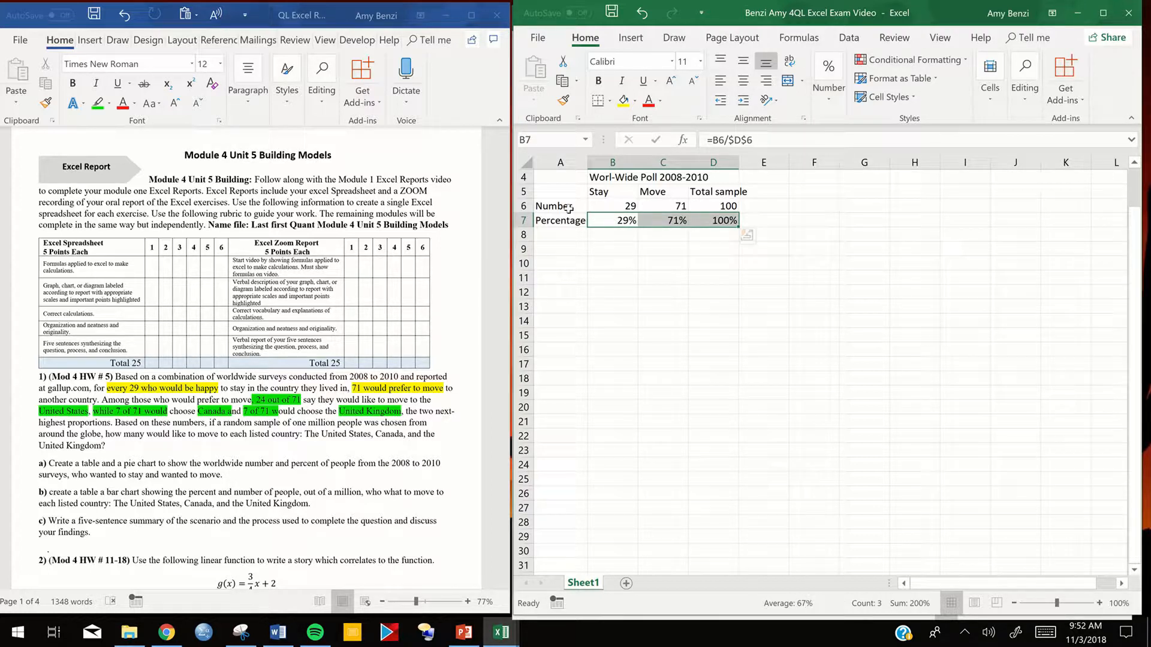
- Apply all borders to the poll table in B4:D7 together with the row labels in A6:A7
drag(609, 174, 720, 222)
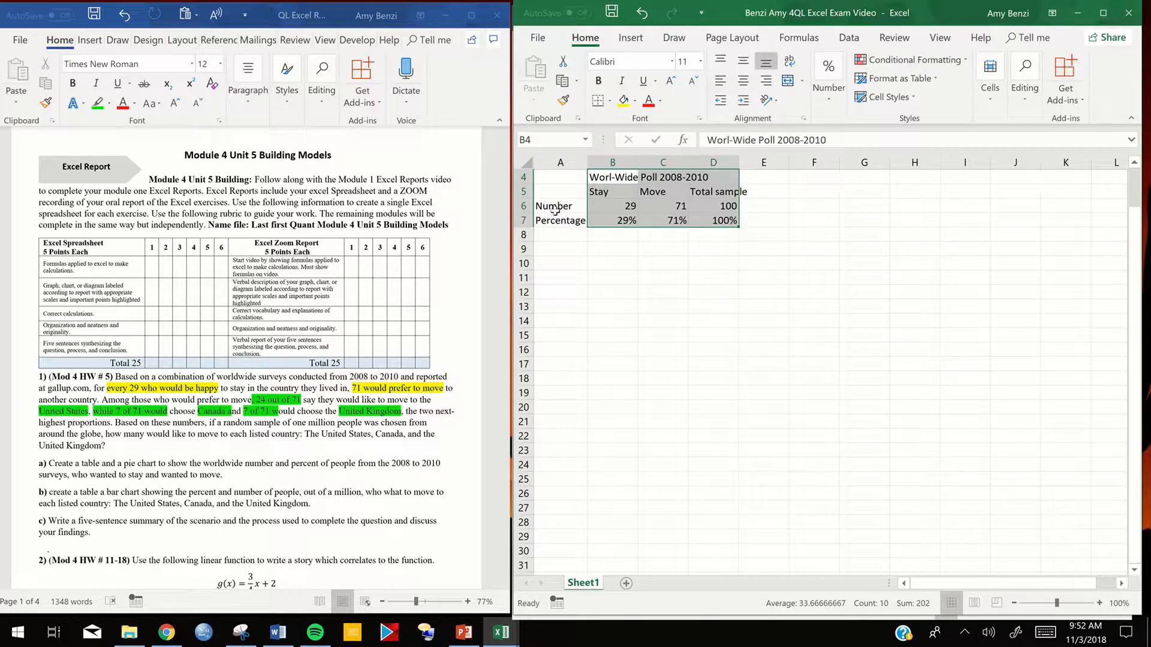
drag(539, 176, 698, 223)
click(663, 221)
drag(618, 176, 691, 222)
ctrl+drag(558, 207, 559, 219)
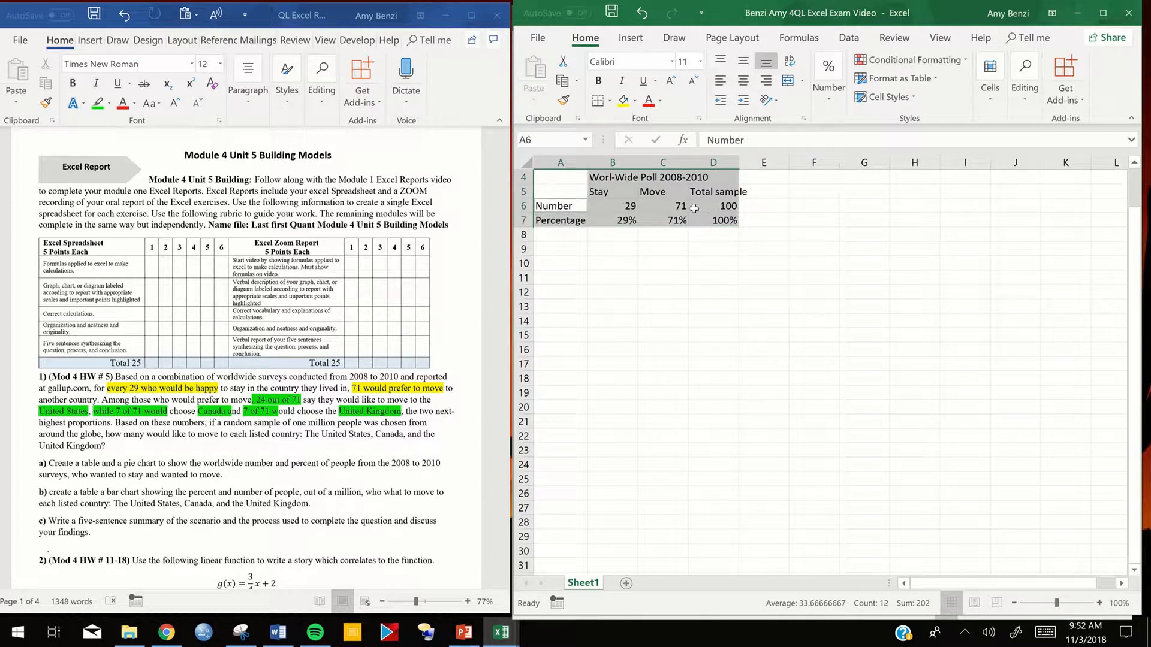
click(610, 103)
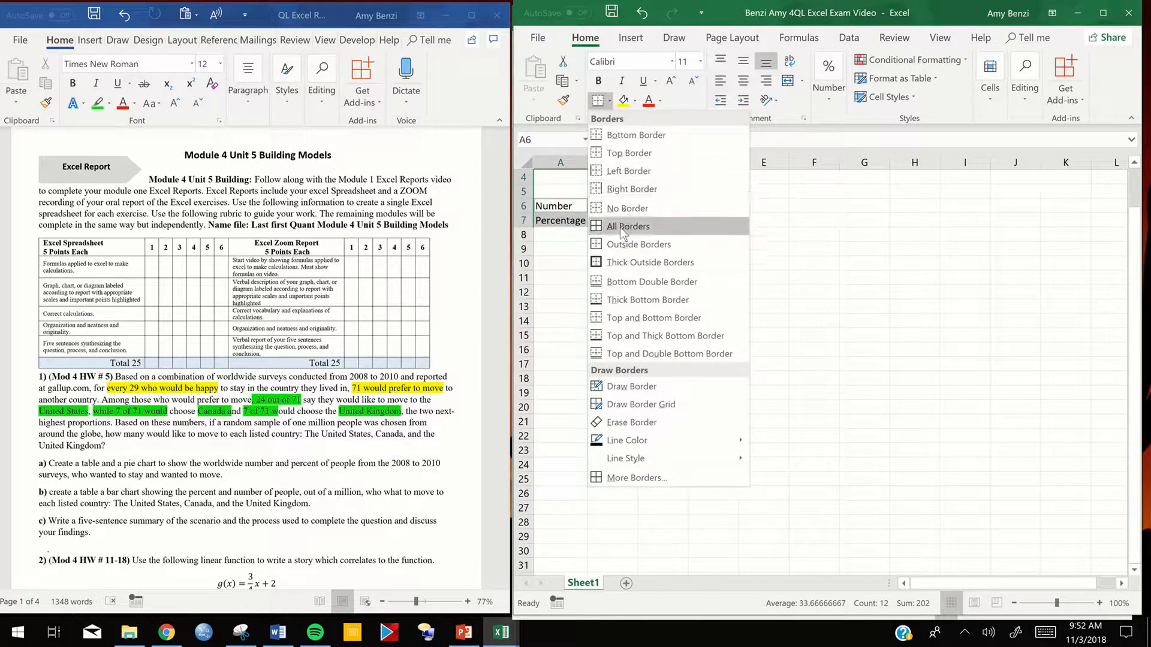
click(604, 227)
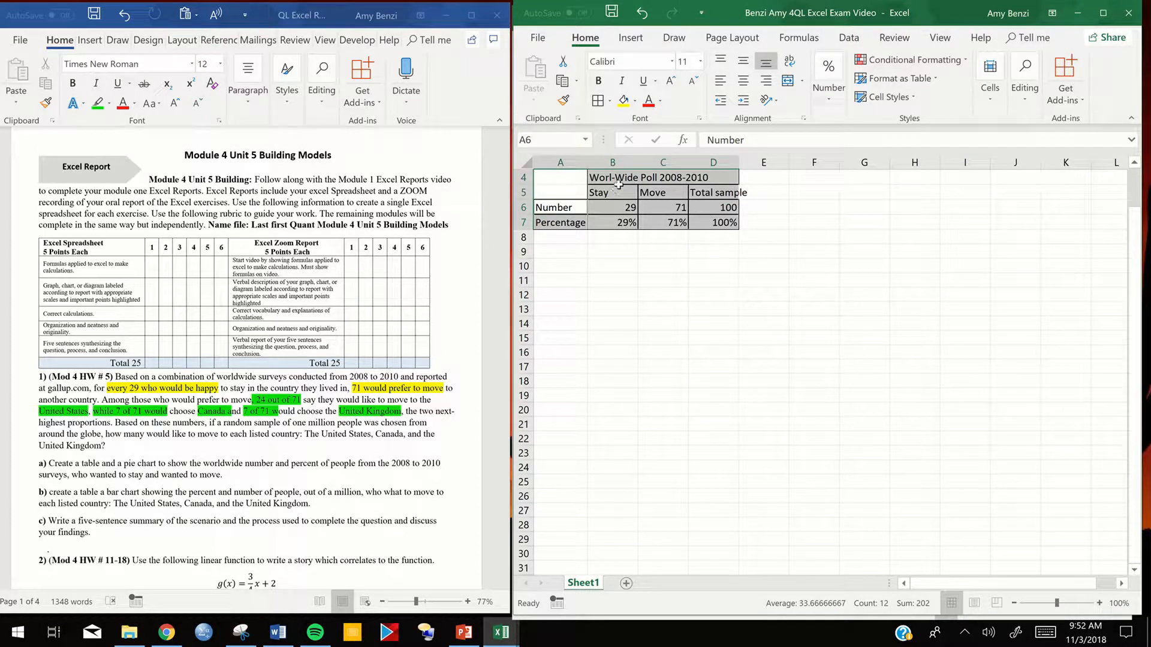
- Choose a heavier solid border line style and reapply all borders to the table cells
click(610, 101)
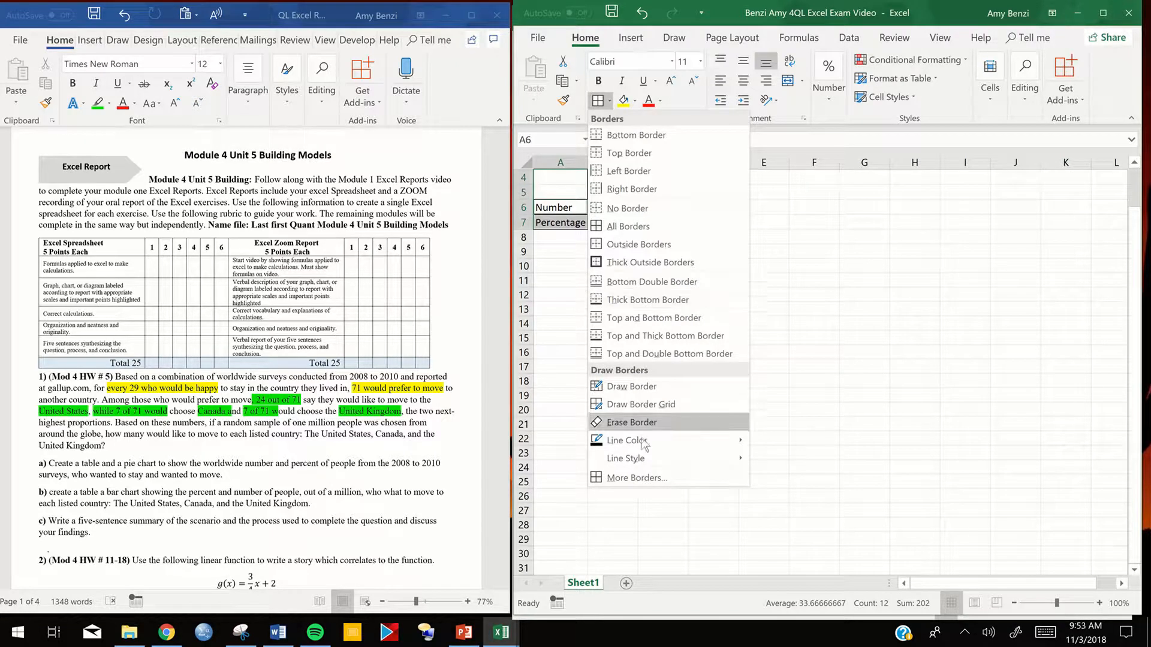
mouse_move(717, 457)
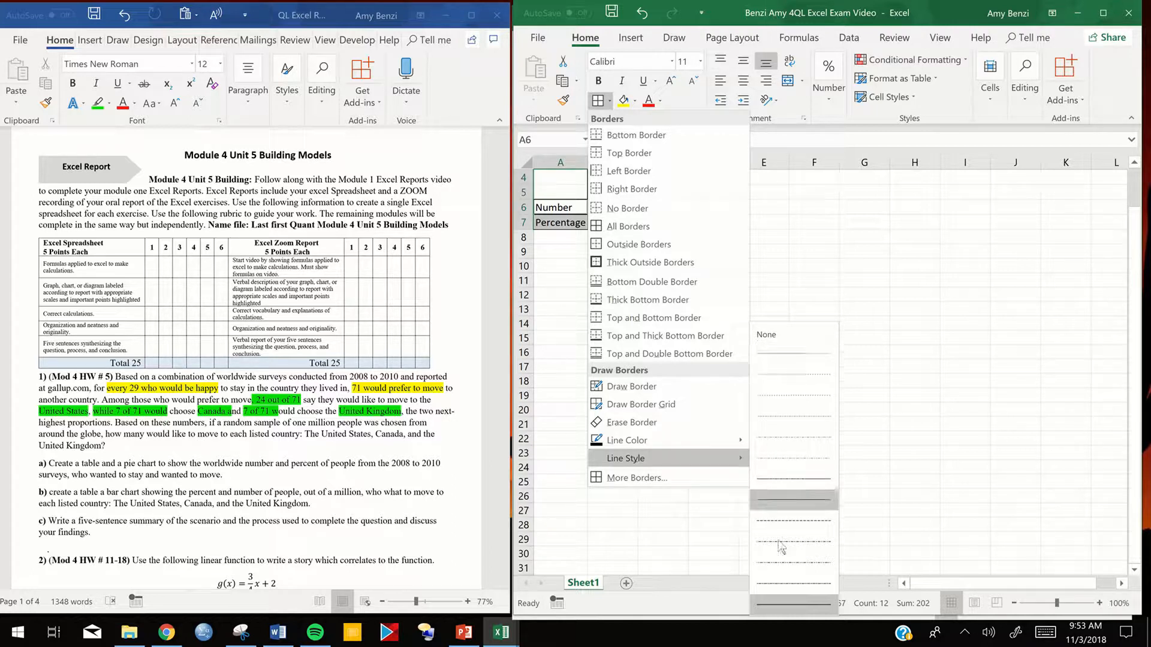
click(776, 603)
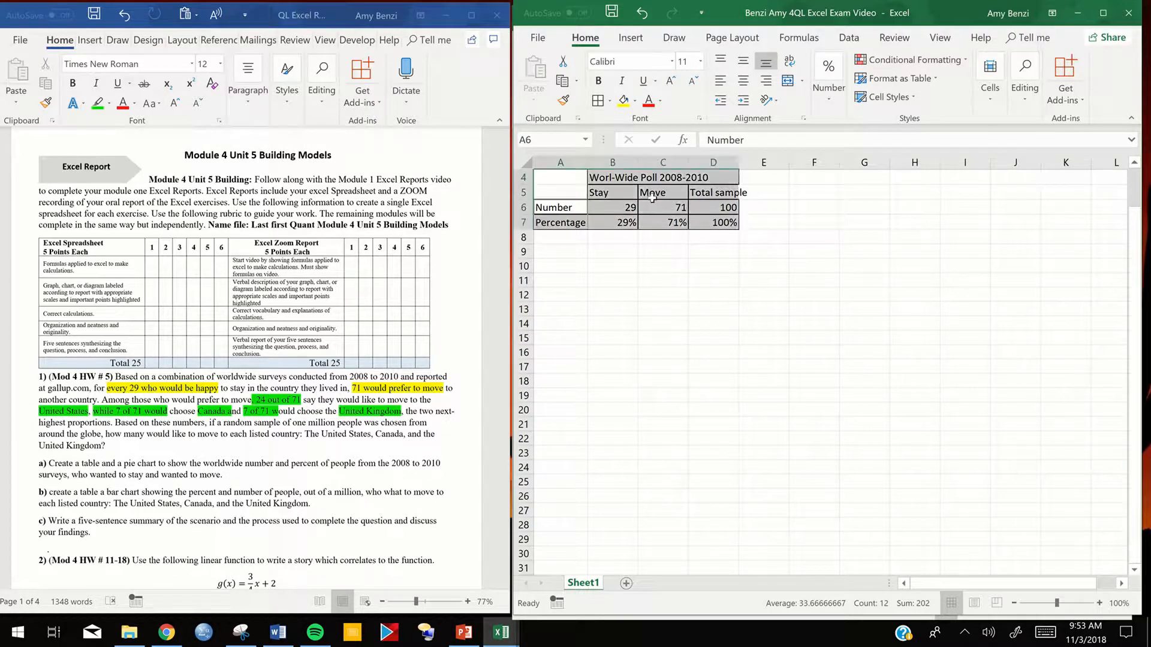
click(613, 103)
click(635, 228)
- Turn on text wrapping for the selected table cells in the cell alignment settings
right_click(651, 185)
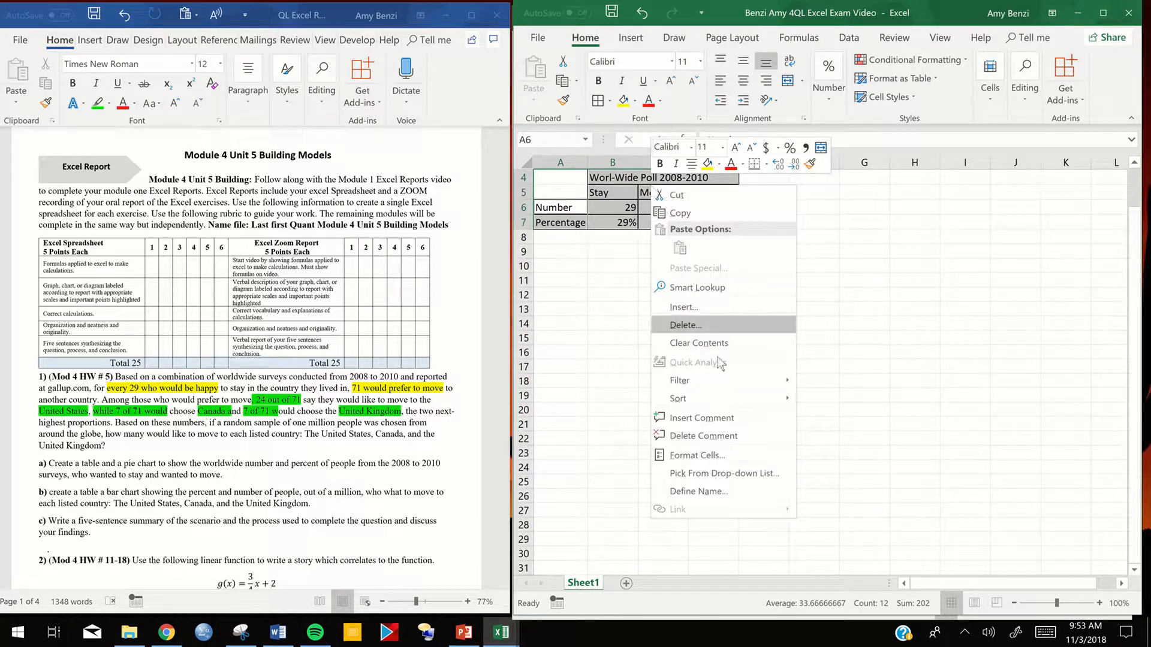
click(706, 454)
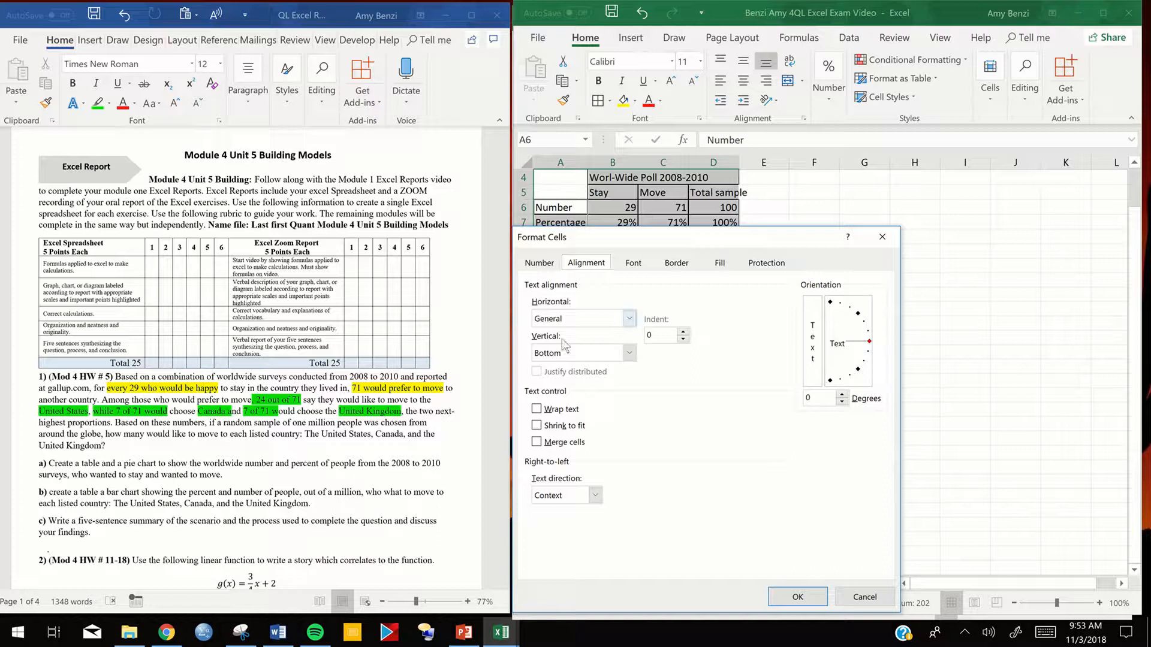
click(536, 409)
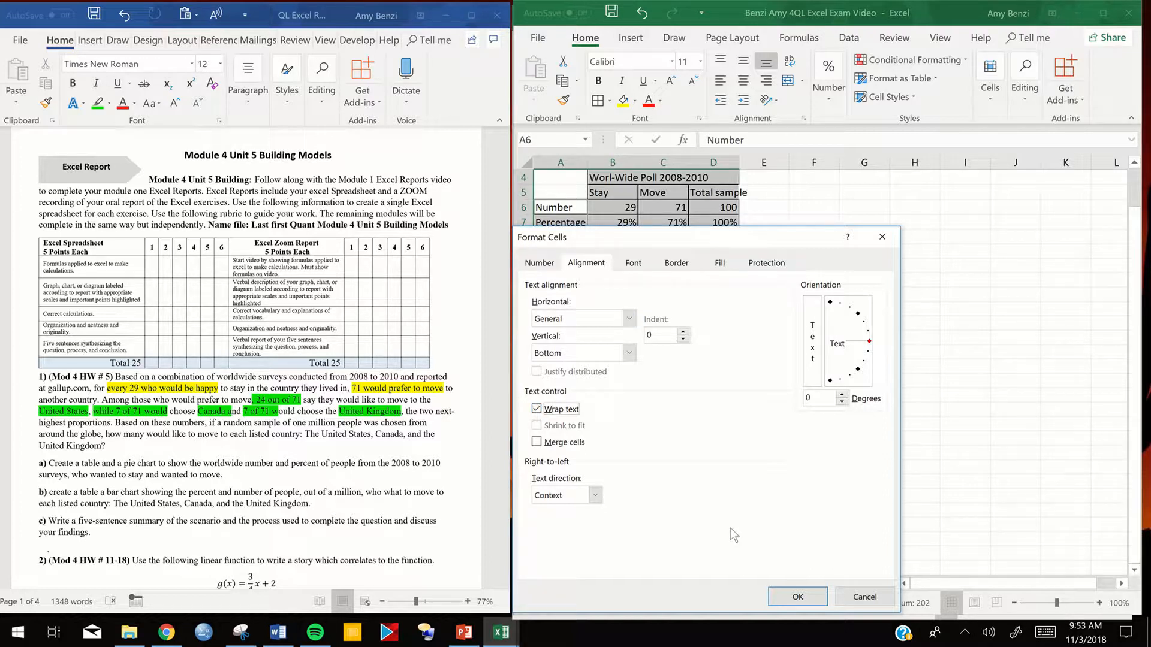
click(798, 596)
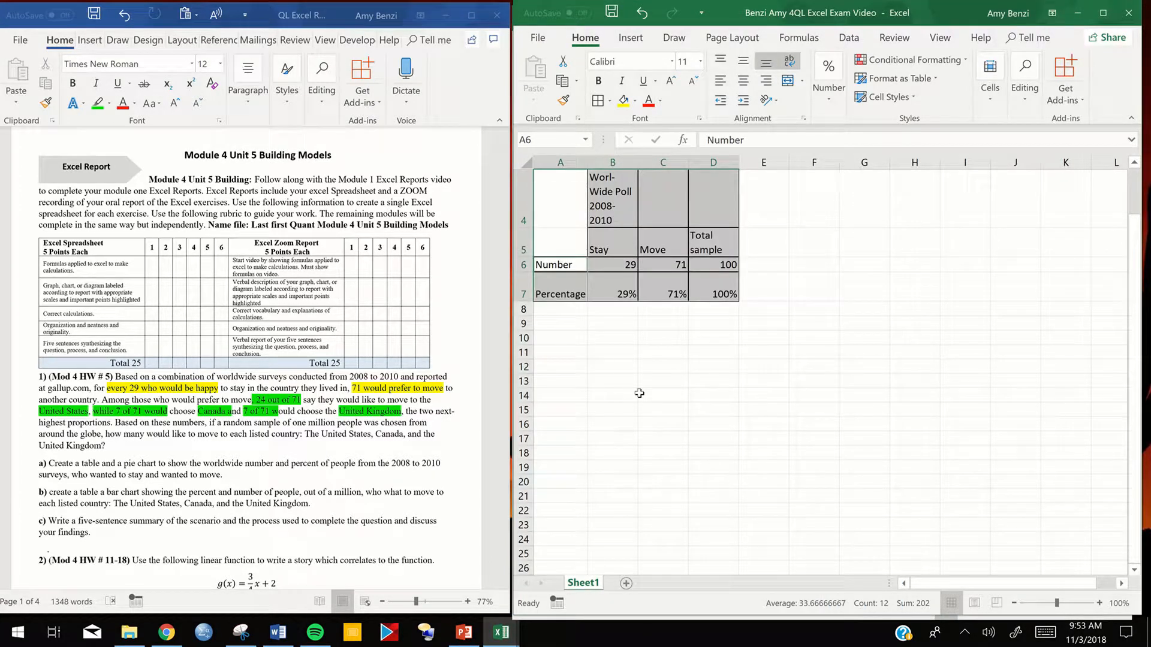
click(712, 390)
- Merge and center the poll title across B4:D4 and reduce the height of row 4 to a single line
drag(626, 200, 700, 204)
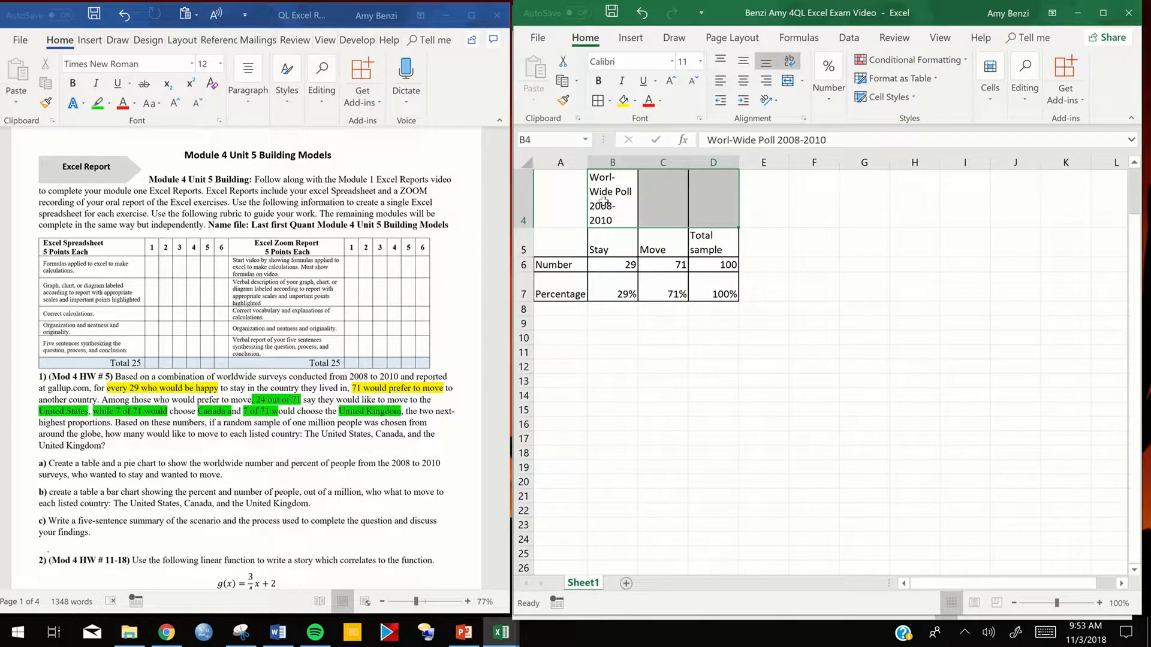
click(787, 80)
click(837, 410)
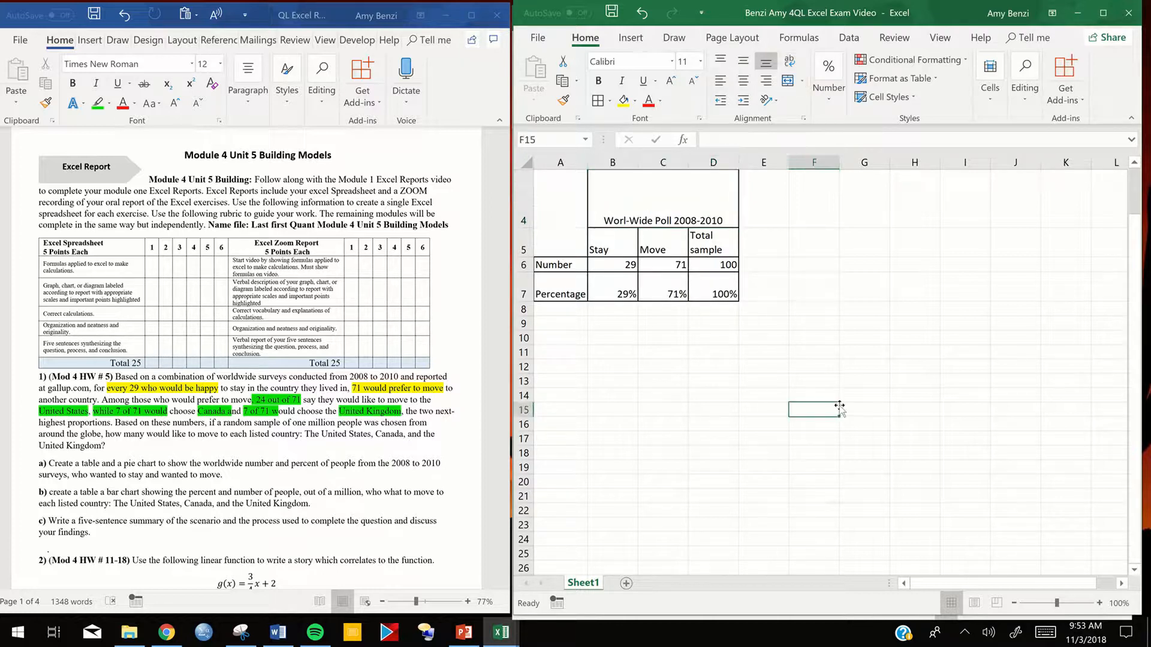
click(584, 224)
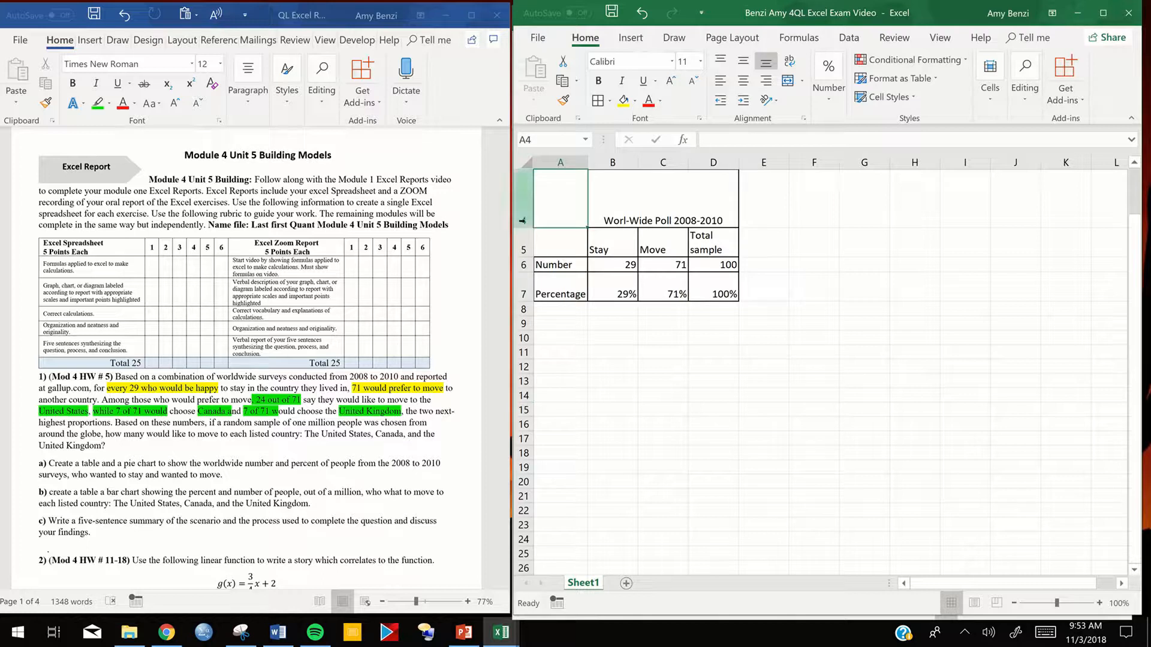
drag(532, 228, 531, 188)
click(813, 356)
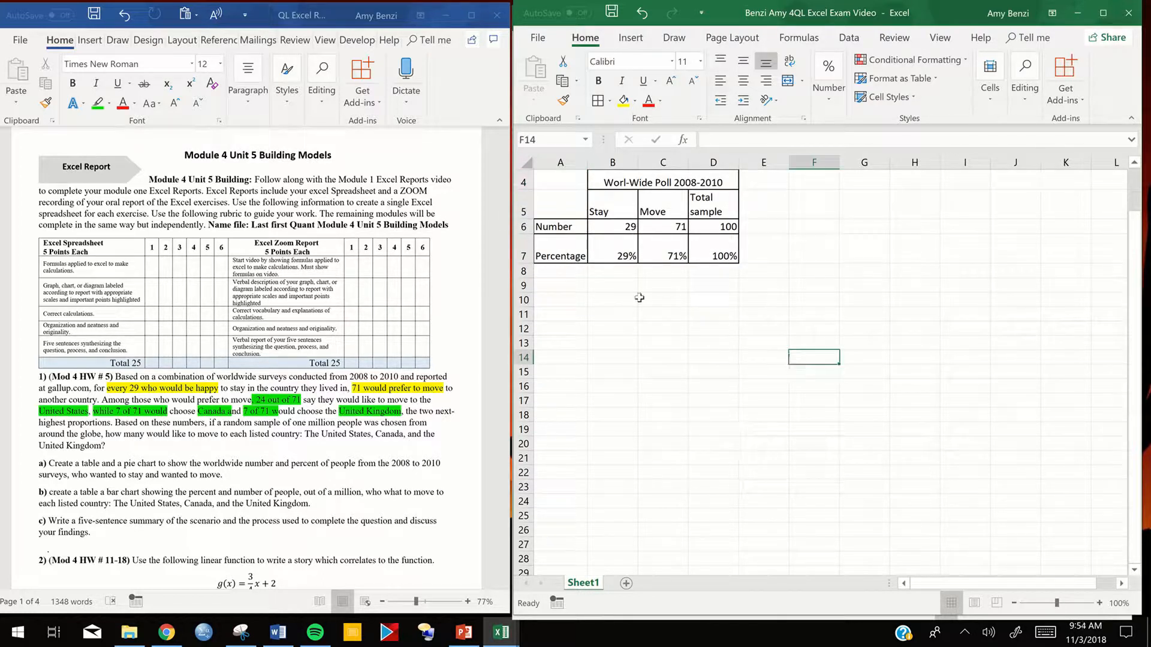
- Correct the spelling of the table title in B4 so that it reads "World-Wide Poll 2008-2010"
click(623, 184)
double_click(626, 182)
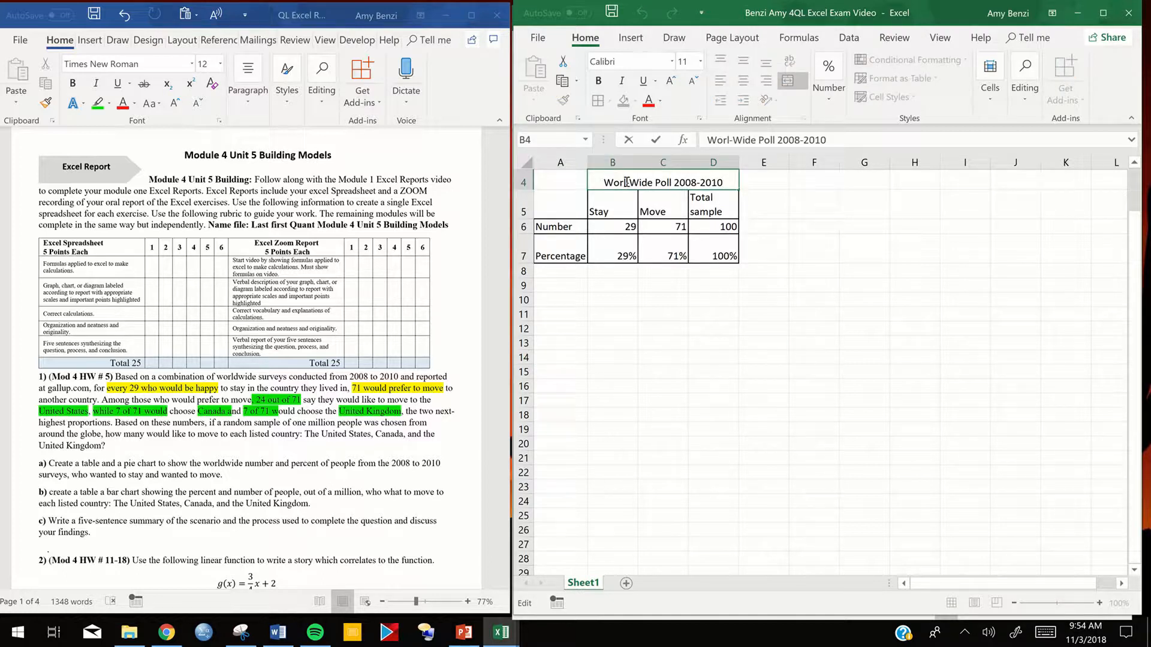
text(d)
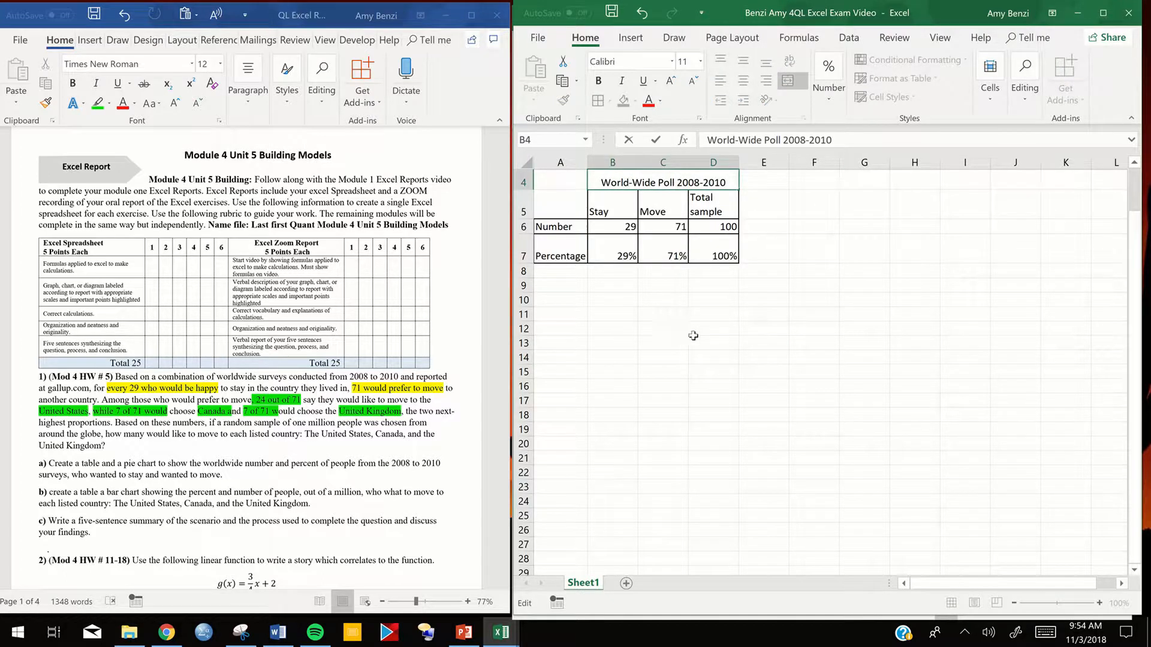
click(677, 330)
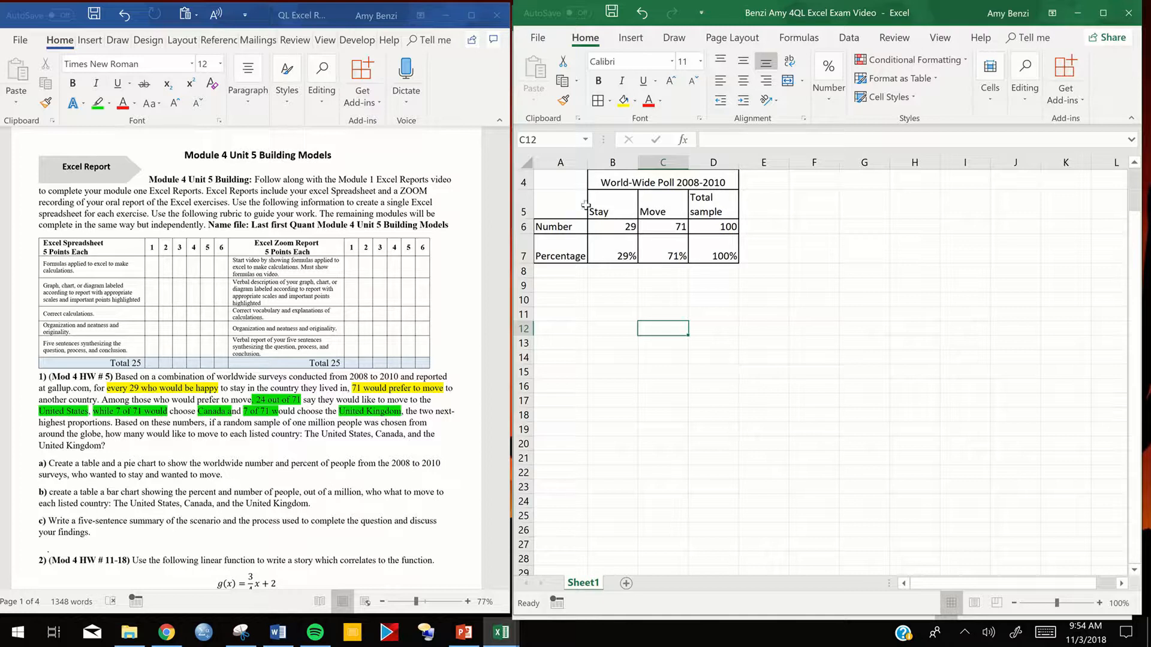
- Fill the column headers in B5:D5 with light blue and select the row labels in A6:A7
drag(606, 203, 713, 207)
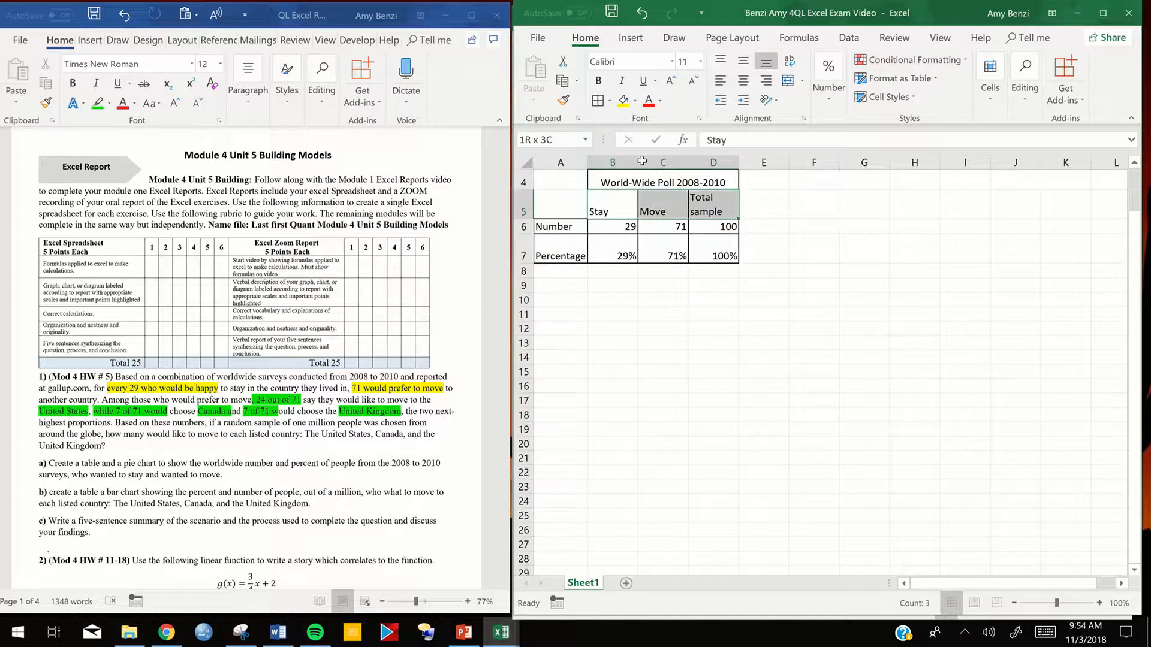
click(637, 108)
click(659, 146)
drag(556, 232, 552, 255)
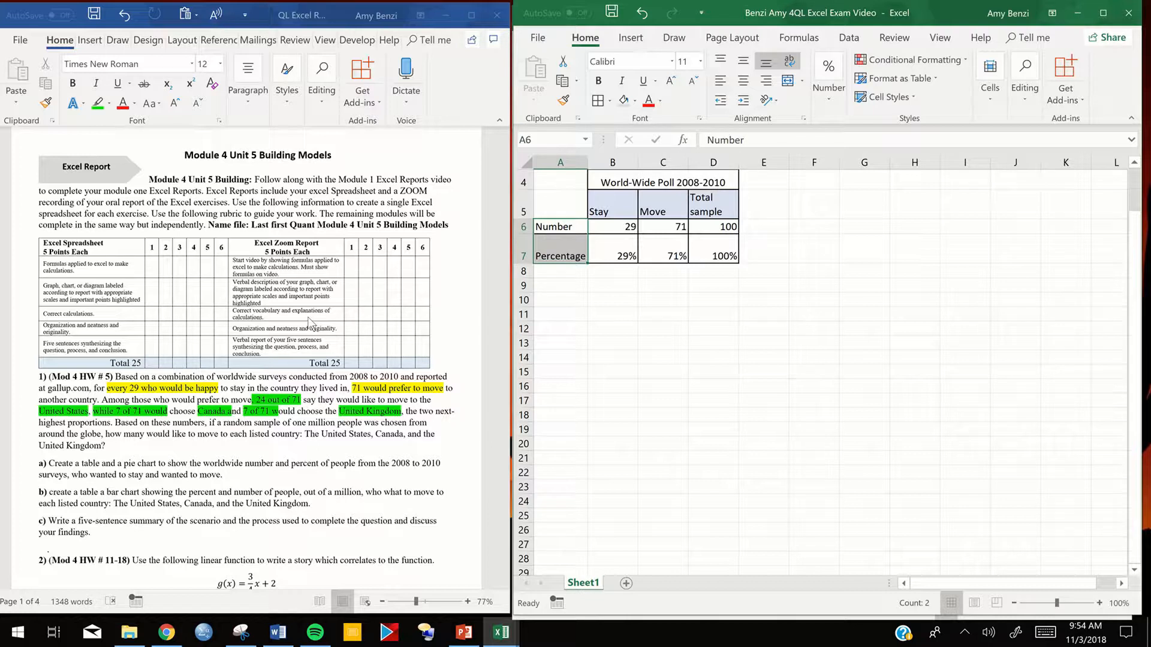
- Switch to the Word assignment and highlight "Organization and neatness and originality." in green in the rubric's Excel Spreadsheet column
click(310, 324)
scroll(310, 323, up, 10)
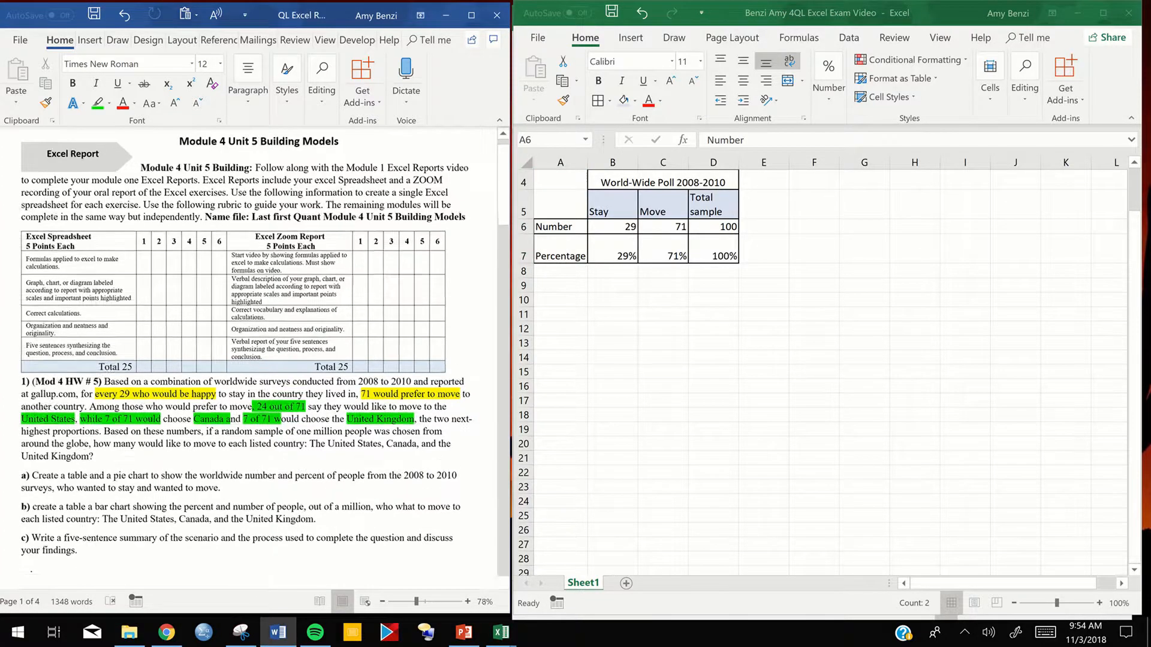
scroll(258, 351, right, 2)
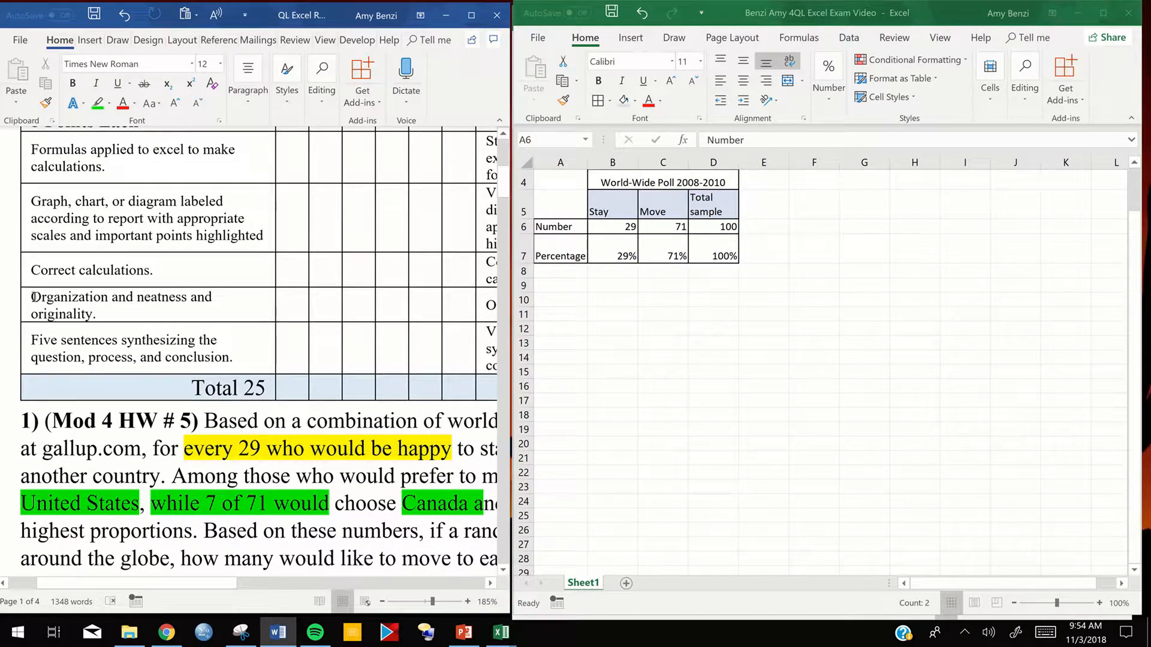
triple_click(95, 310)
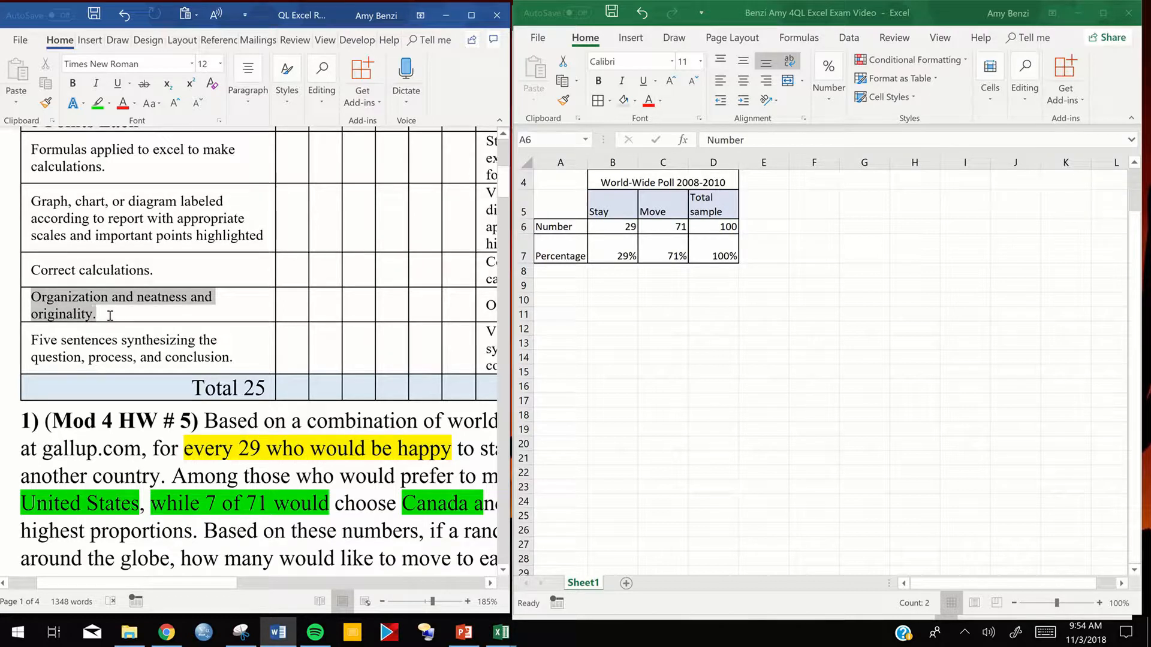
click(98, 105)
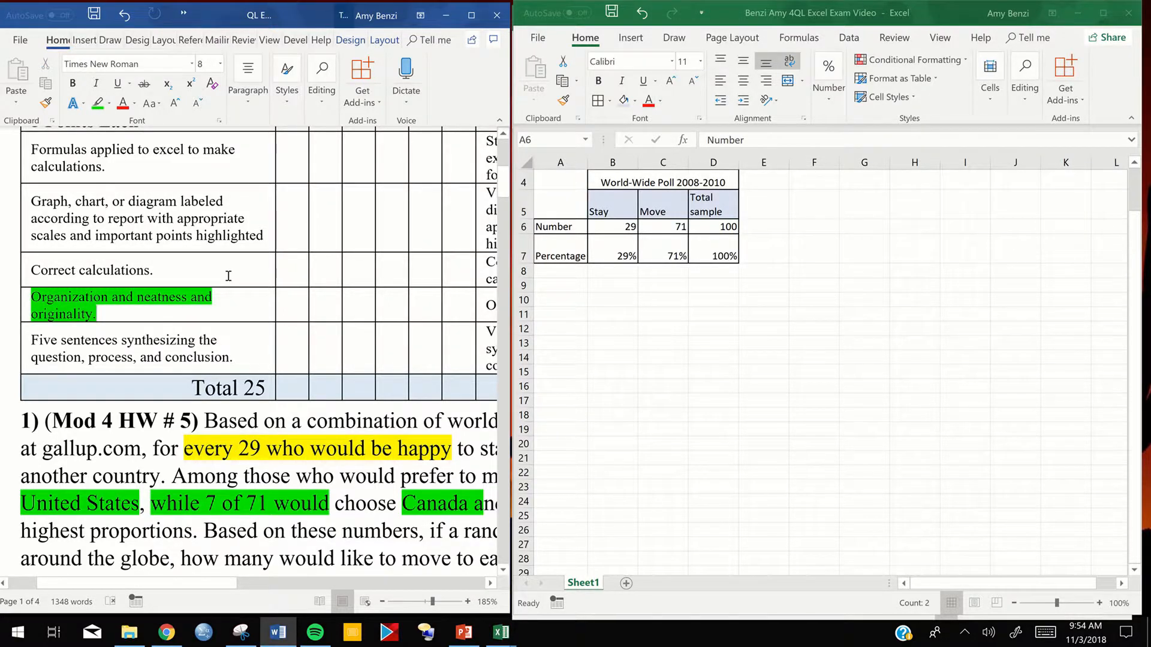
scroll(229, 275, down, 7)
scroll(354, 399, down, 4)
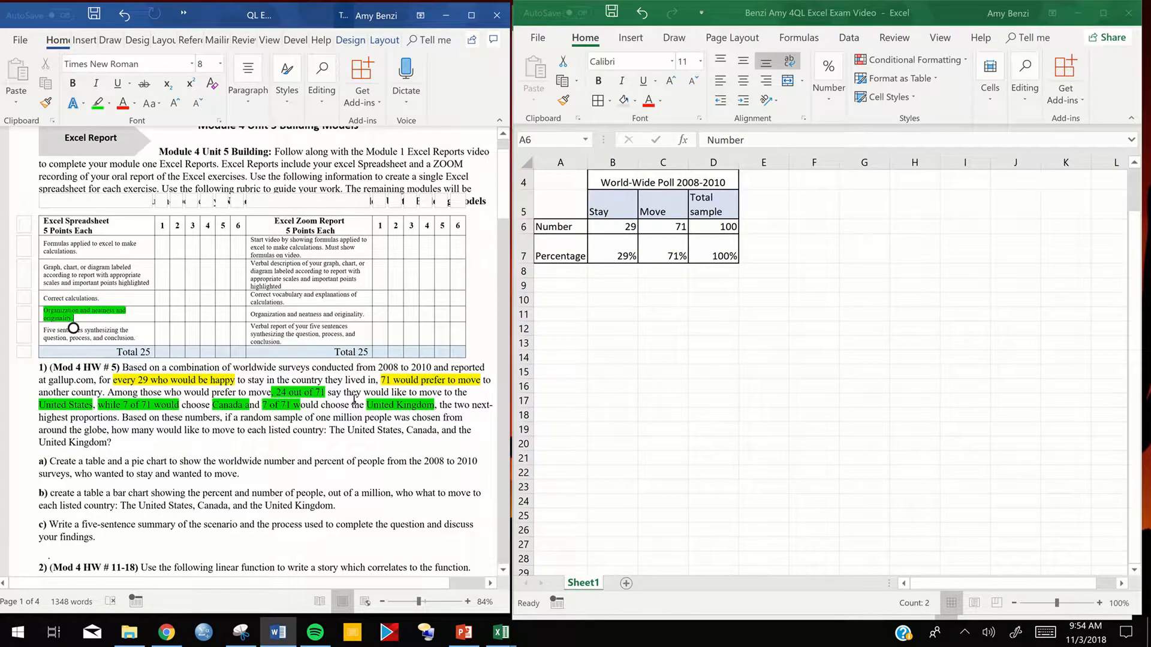
- Switch back to Excel and fill the row labels in A6:A7 with the same light blue as the headers
click(575, 227)
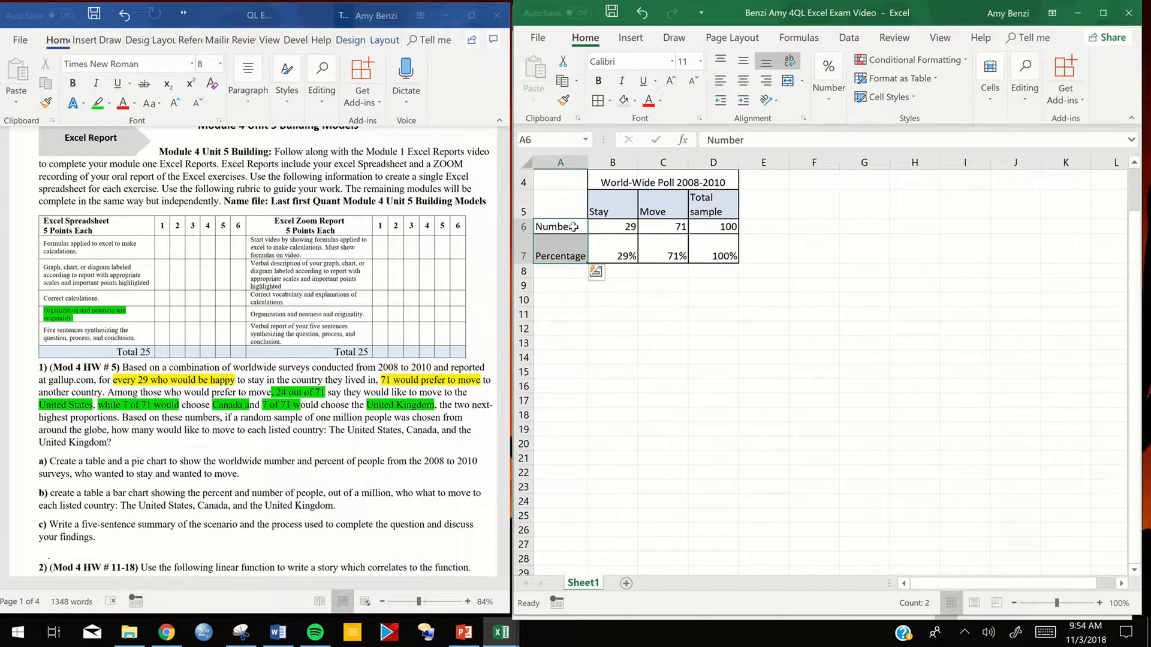
click(624, 102)
click(694, 360)
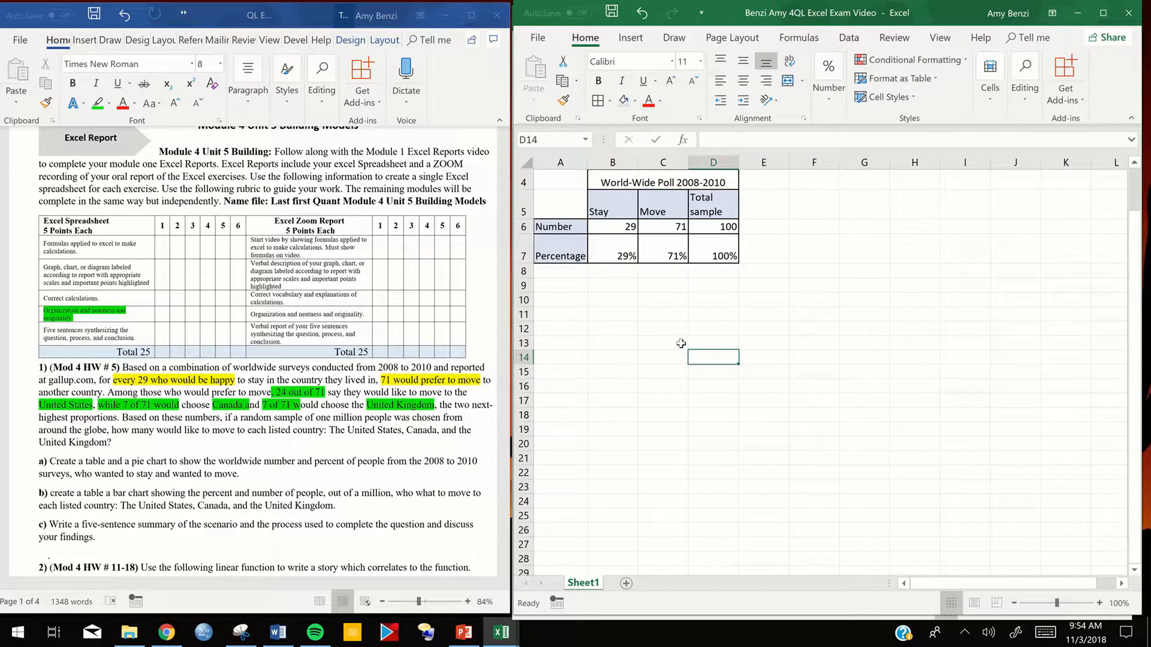
- Insert a 2-D pie chart from the title, headers and values in B4:D7
scroll(681, 344, up, 1)
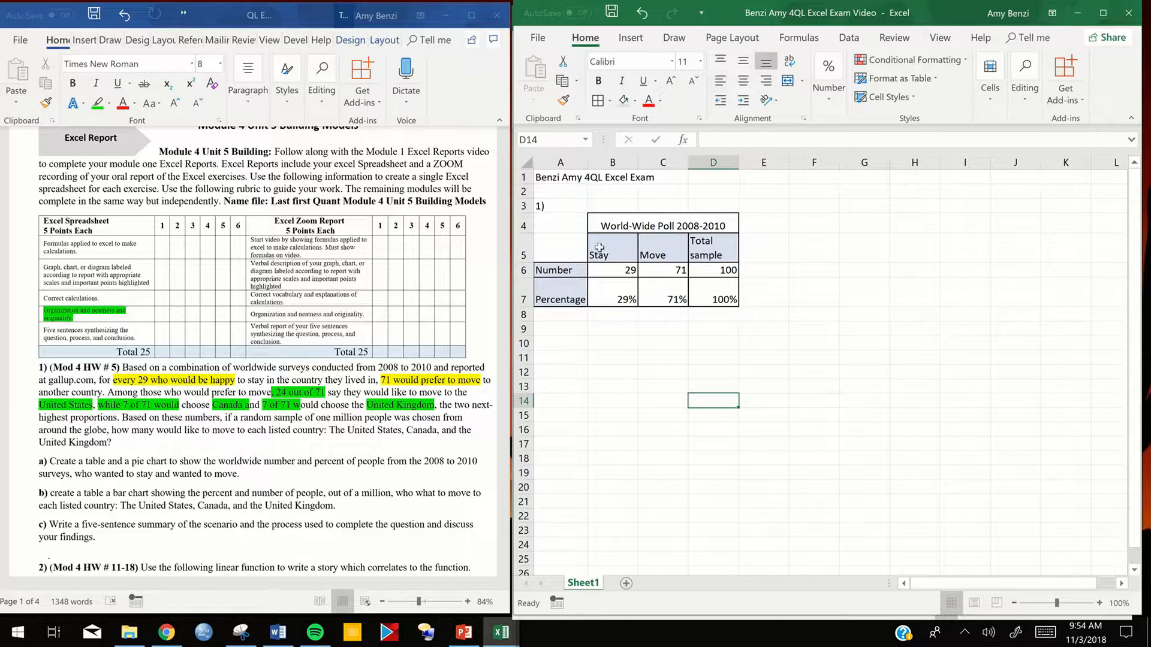
drag(601, 223, 718, 271)
mouse_move(672, 262)
mouse_down()
mouse_move(617, 251)
mouse_move(654, 259)
mouse_move(651, 268)
mouse_up()
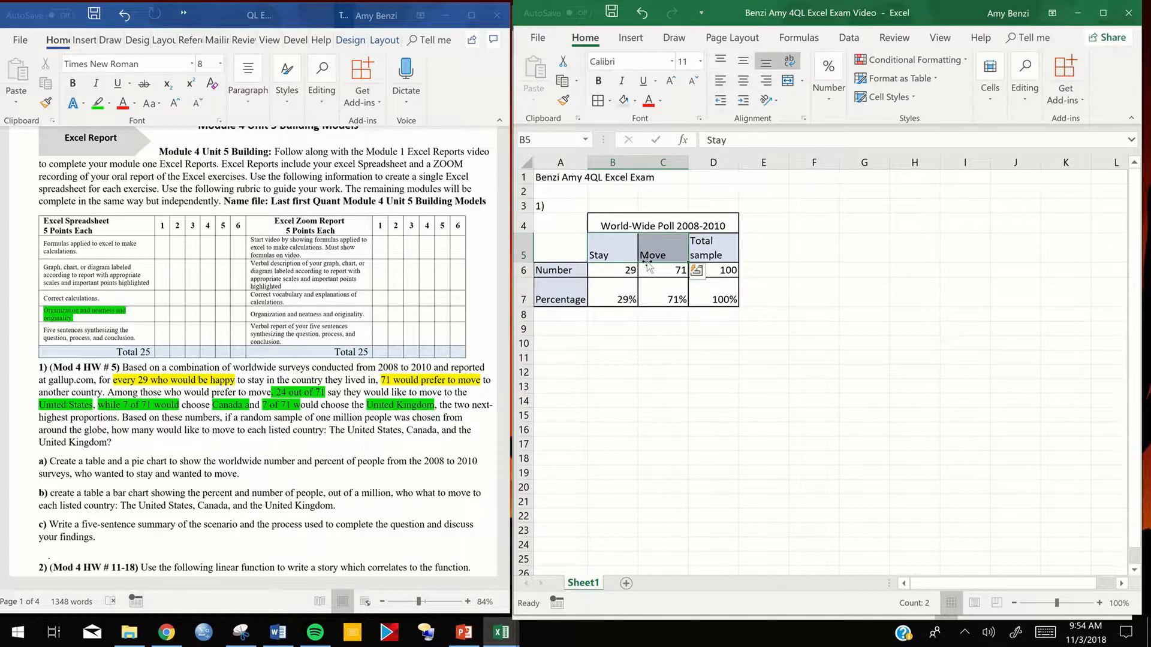
click(607, 220)
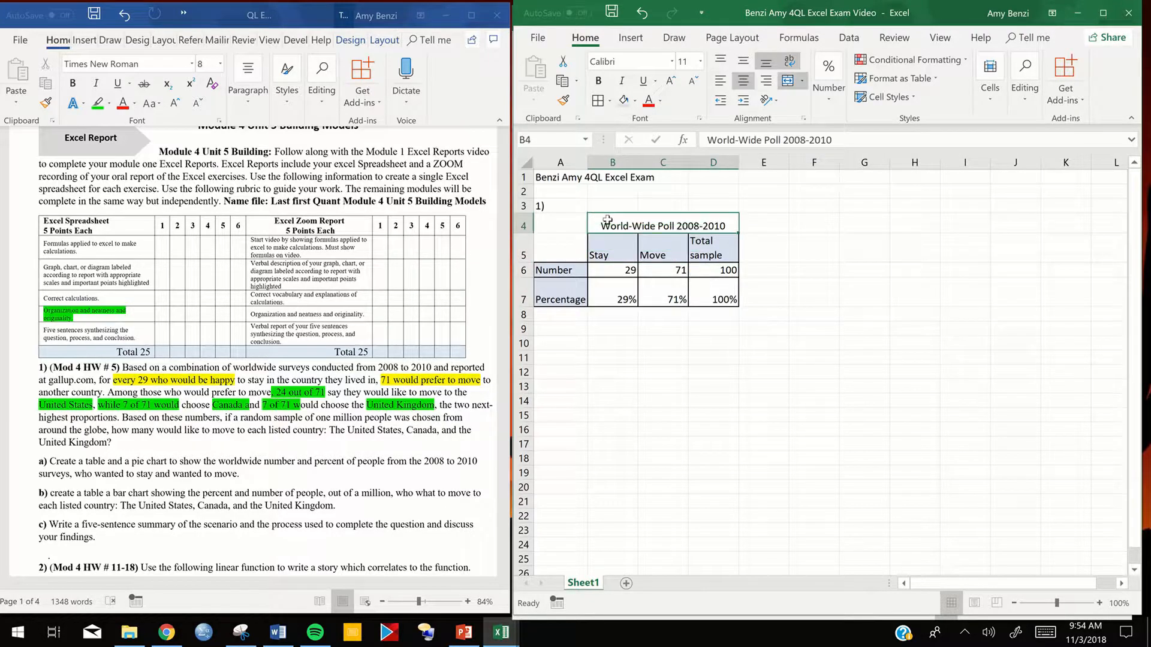
drag(629, 228, 735, 299)
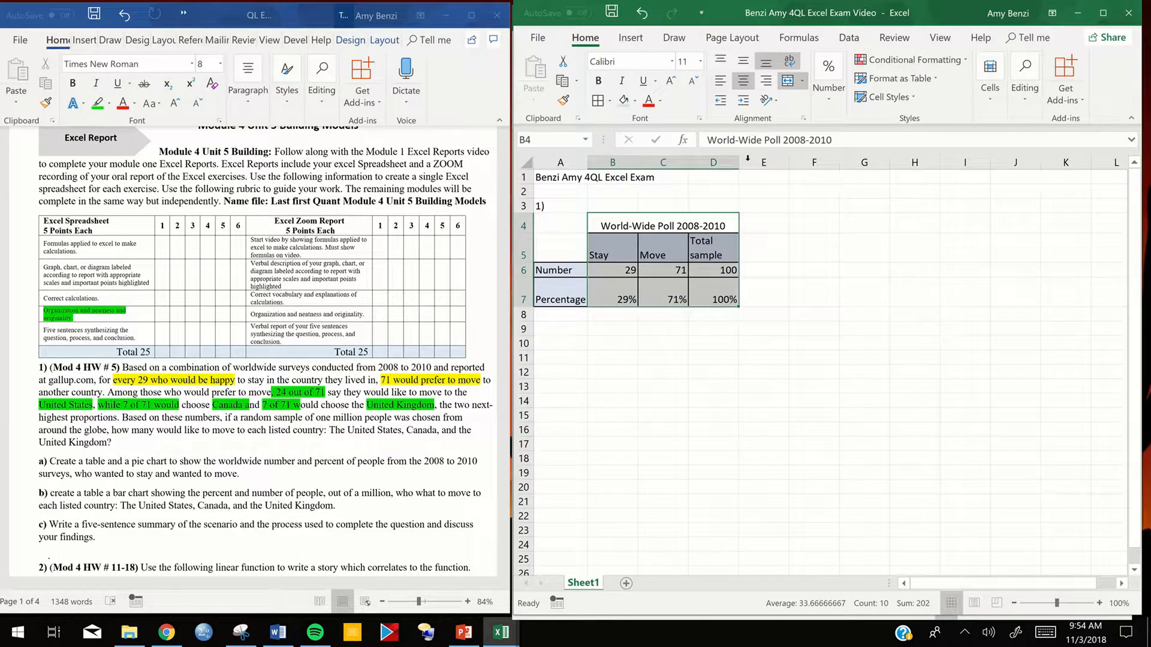
click(630, 38)
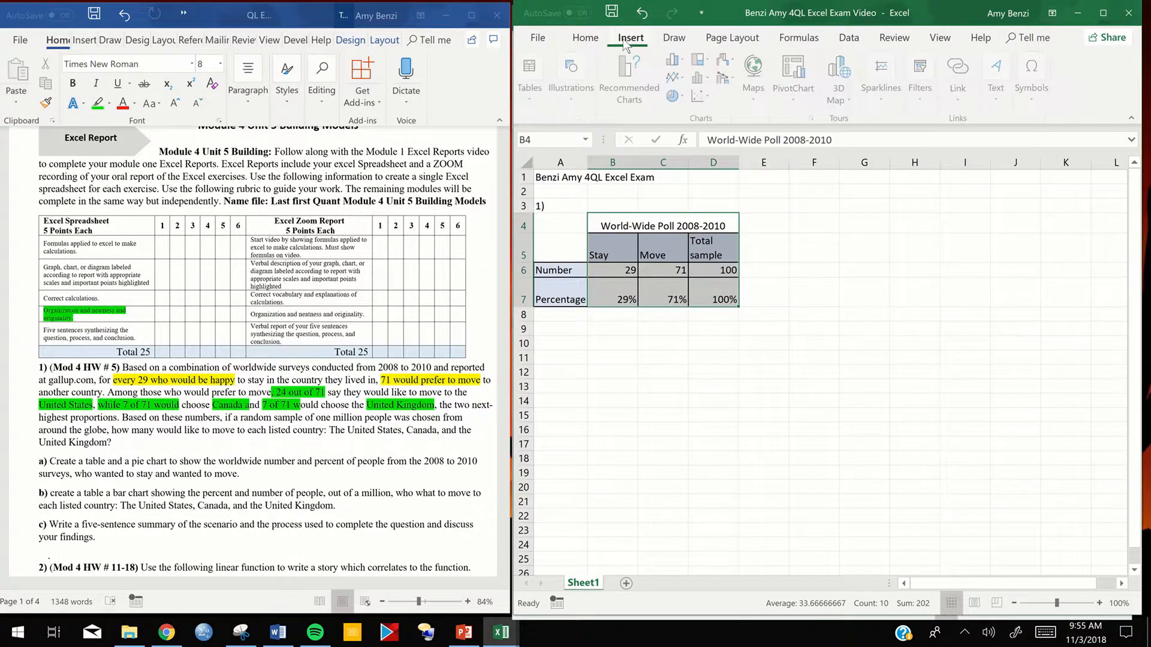
click(674, 95)
click(686, 143)
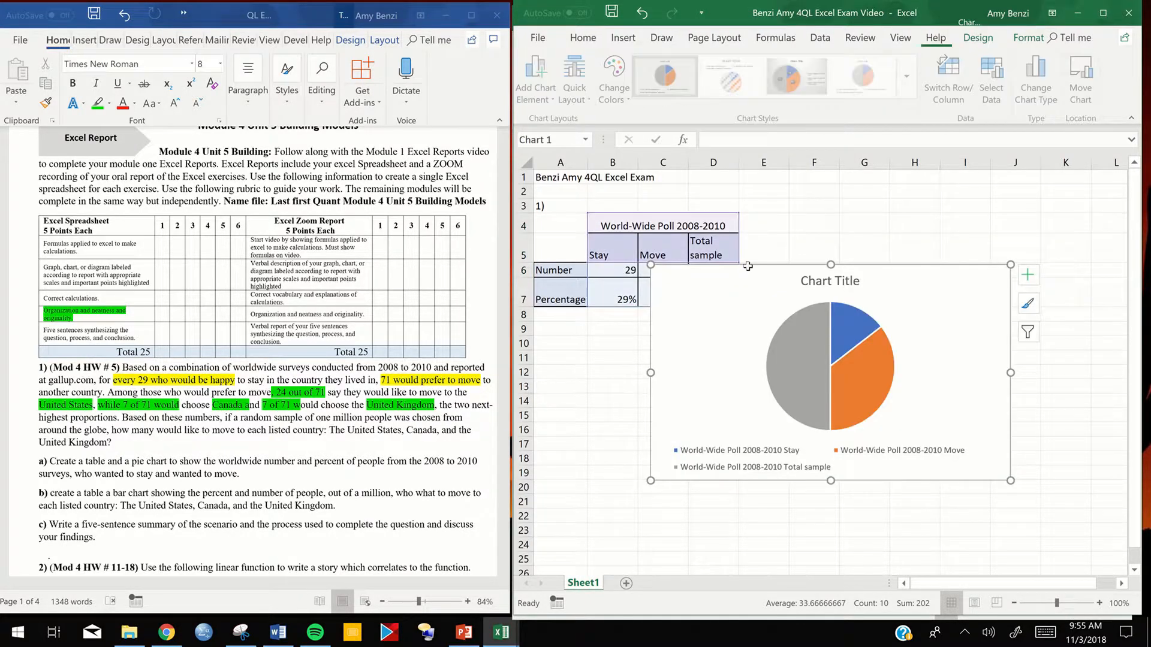
- Move the pie chart beside the table so that its upper corner sits at about cell E4
click(846, 289)
drag(919, 298, 1036, 247)
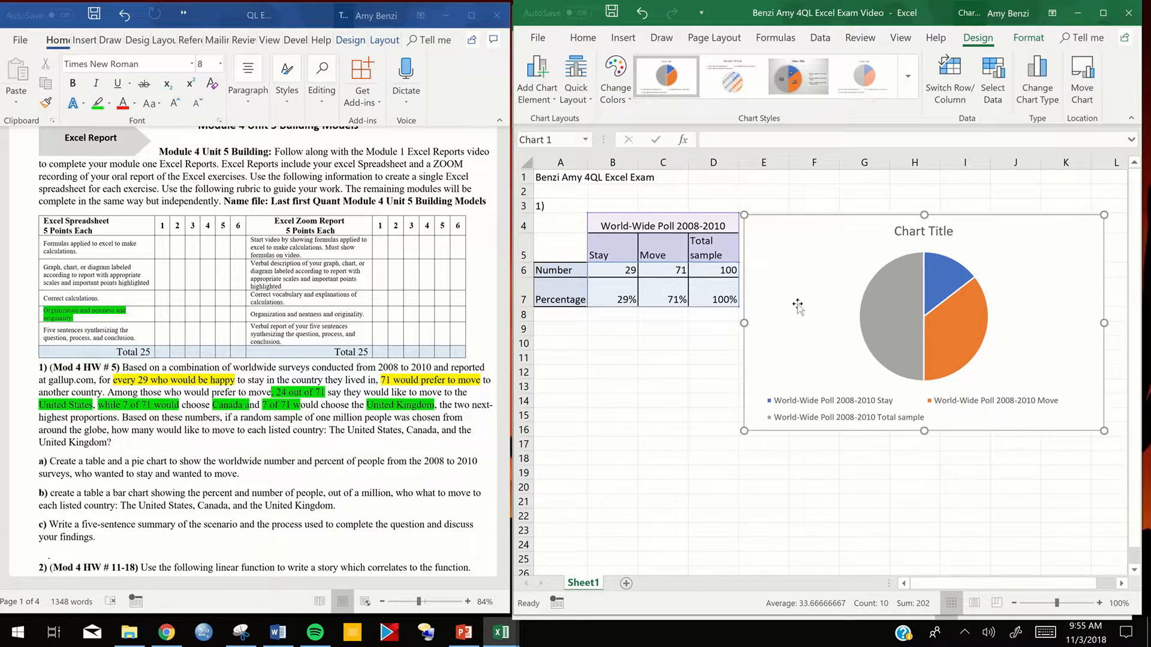
mouse_move(913, 345)
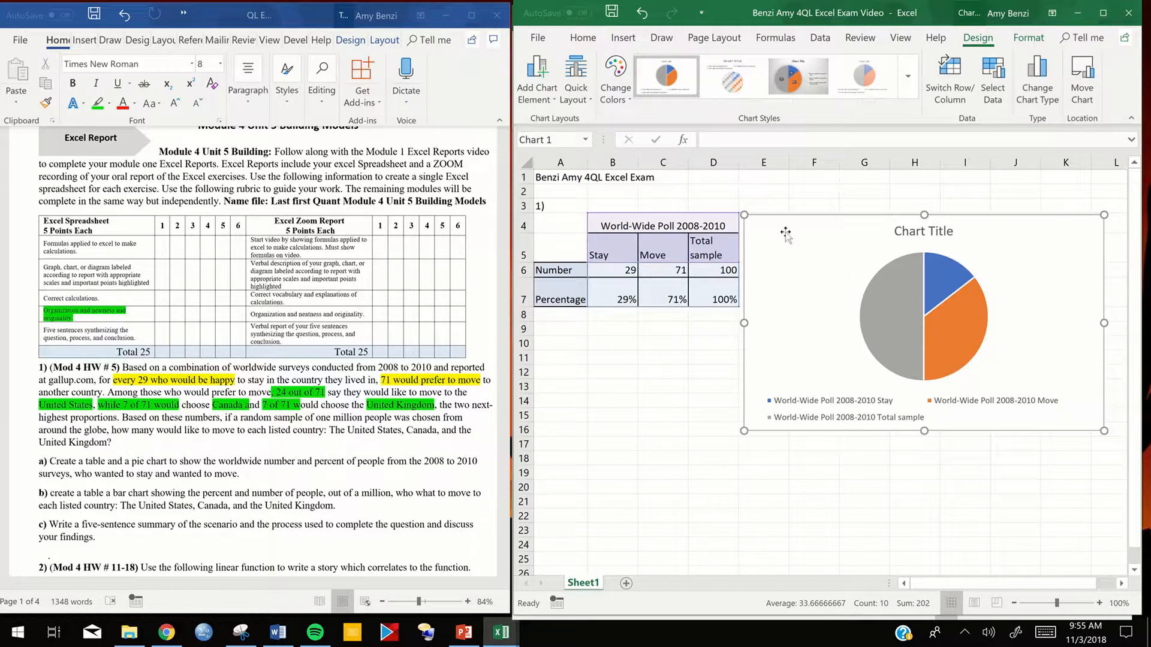
- Replace the pie chart with a 2-D pie chart of only the Stay and Move headers and numbers in B5:C6
key(Delete)
click(712, 345)
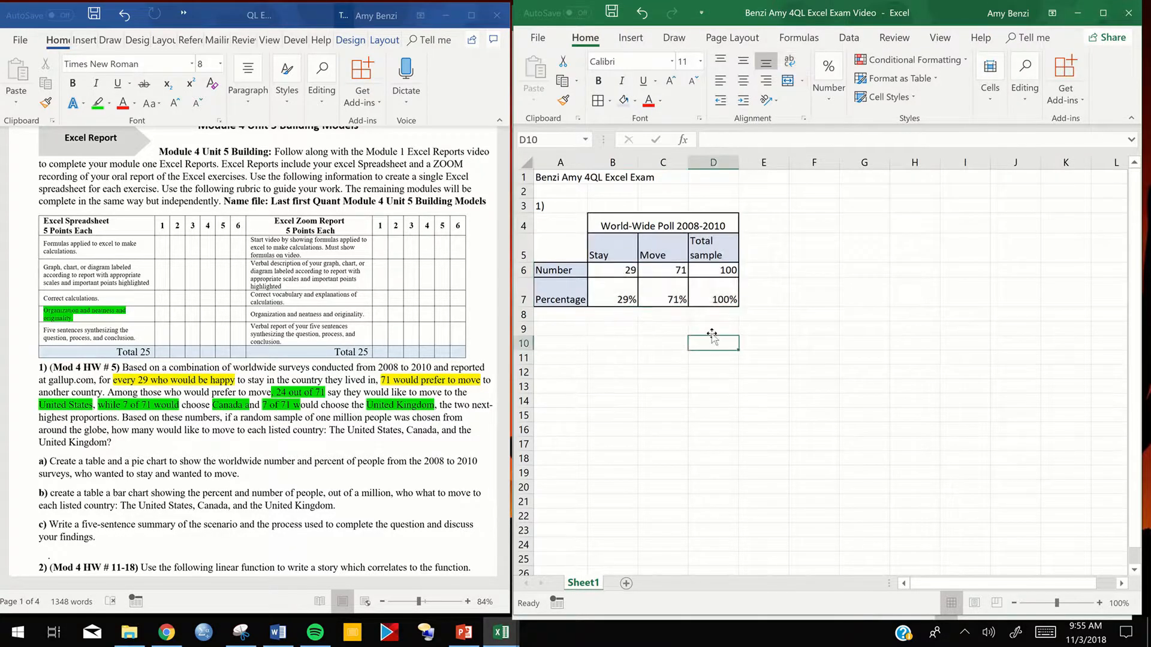
drag(618, 246, 670, 295)
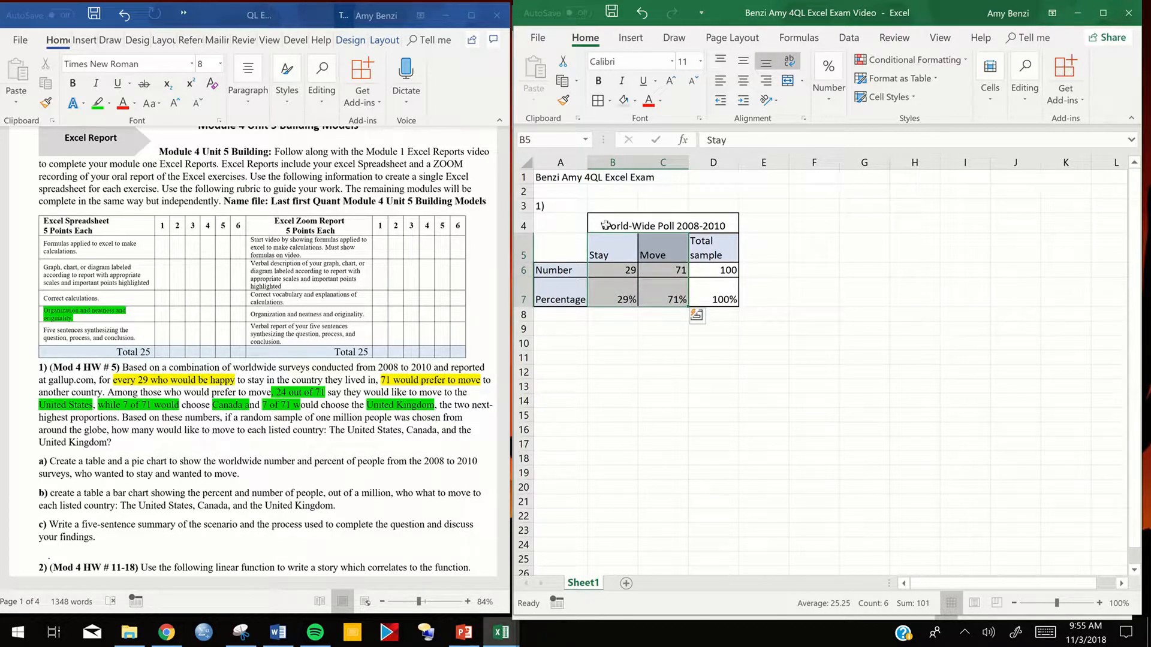
drag(614, 247, 666, 269)
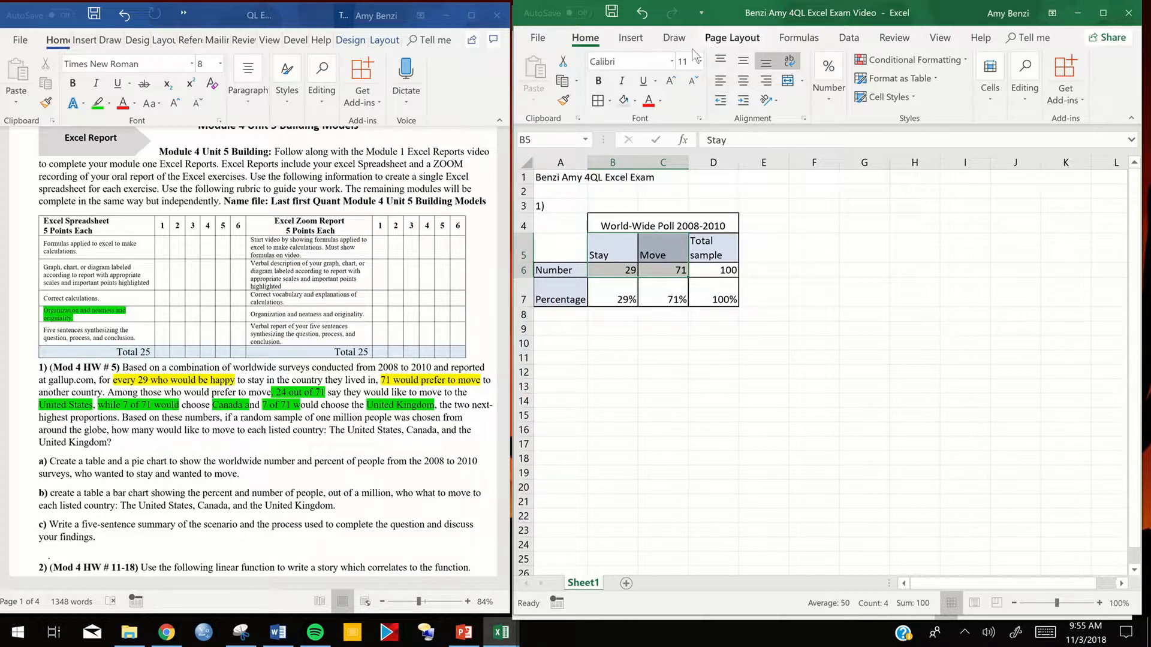
click(636, 41)
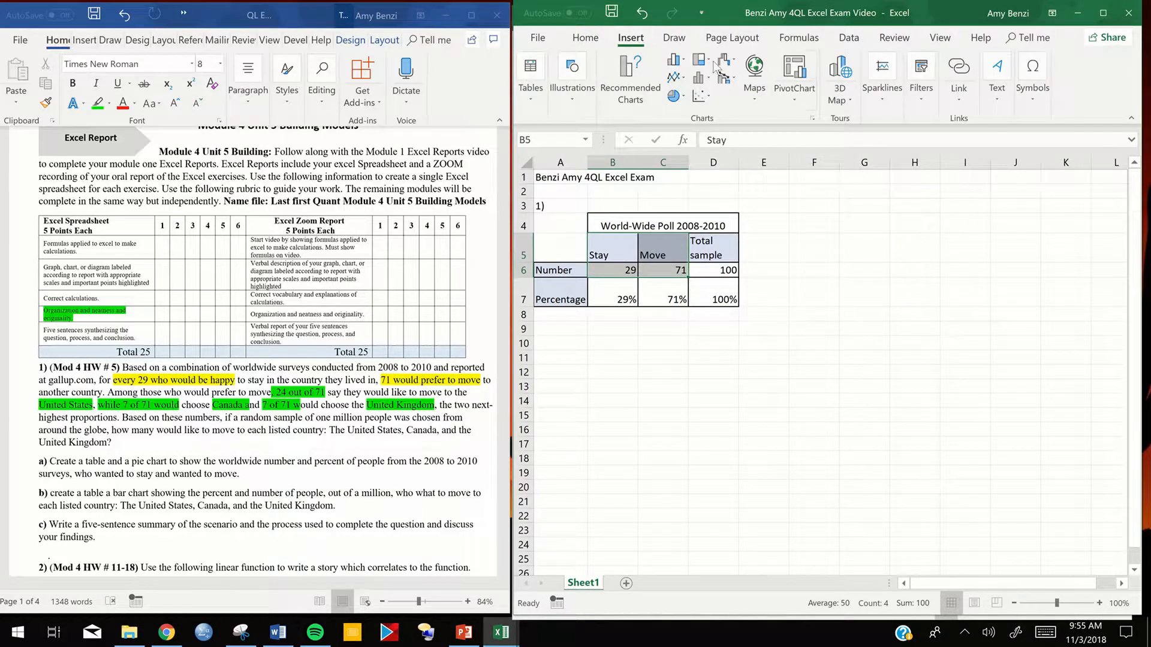
click(683, 101)
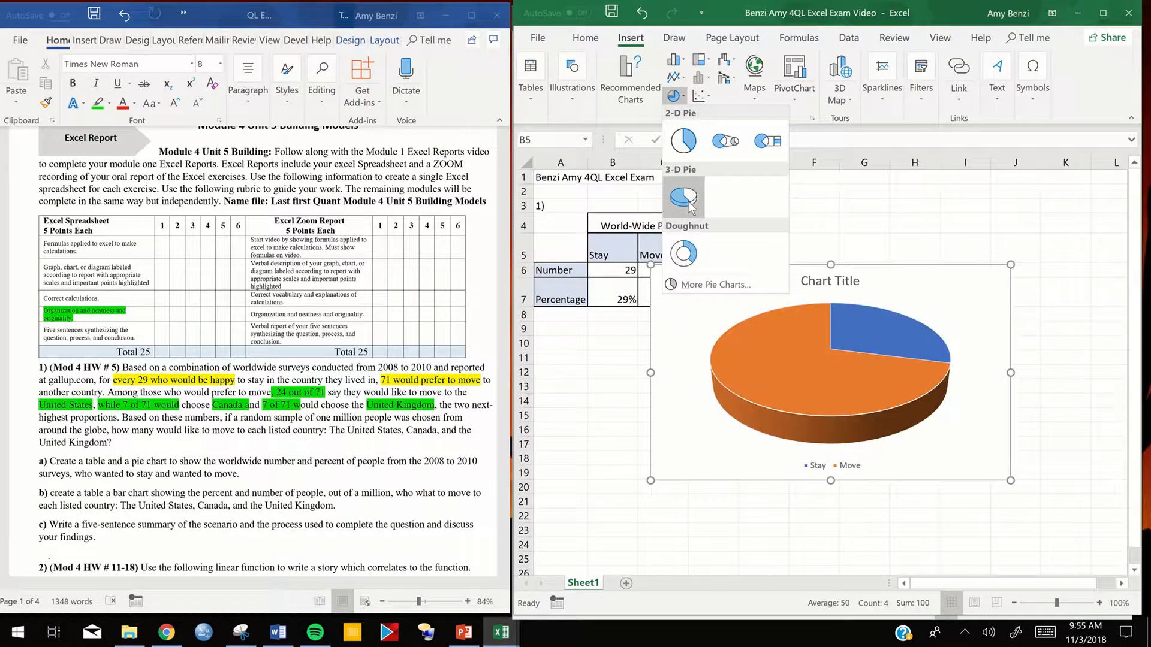
click(680, 147)
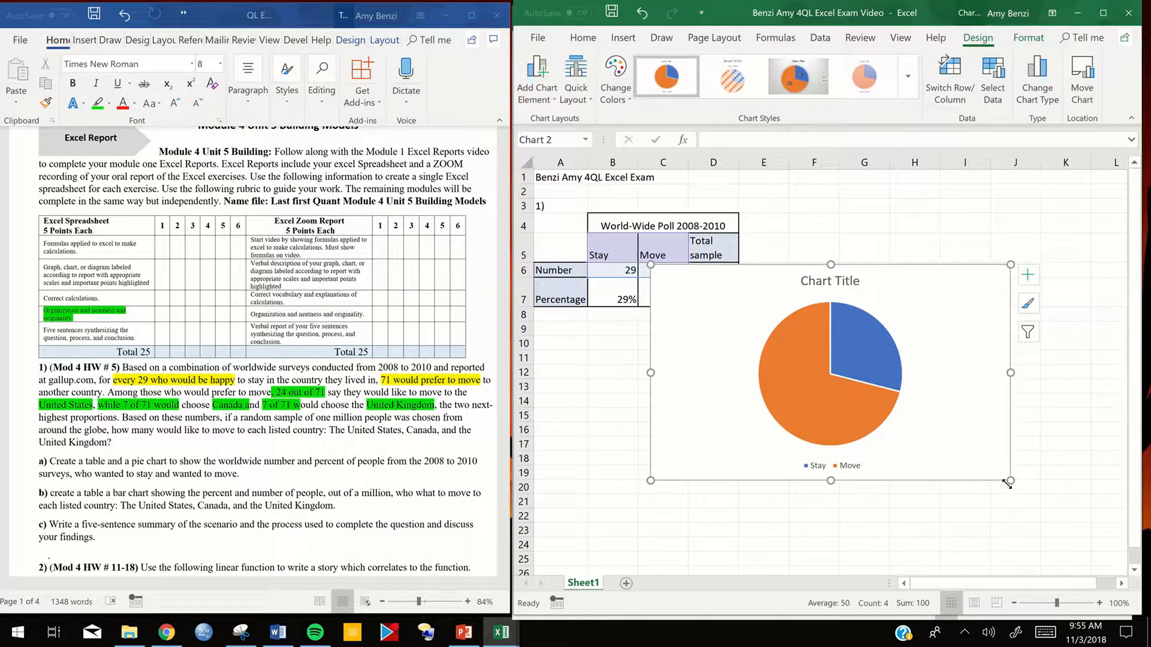
- Apply the chart style with lighter, translucent outlined slices to the pie chart, keeping its blue and orange colours
click(732, 79)
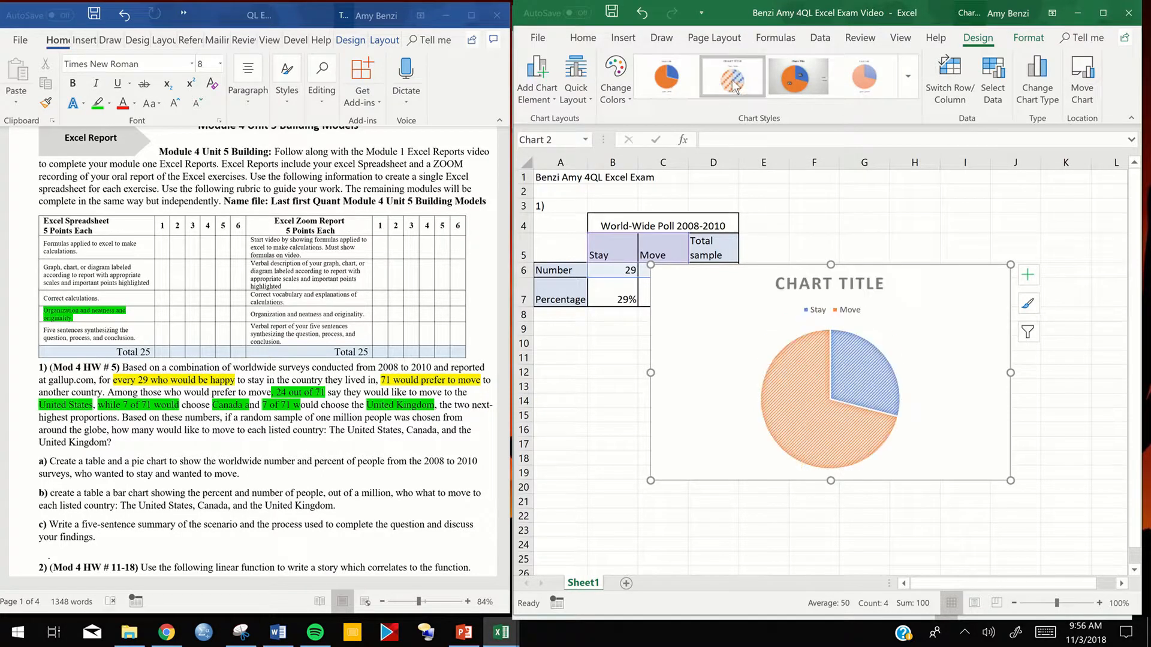
click(875, 84)
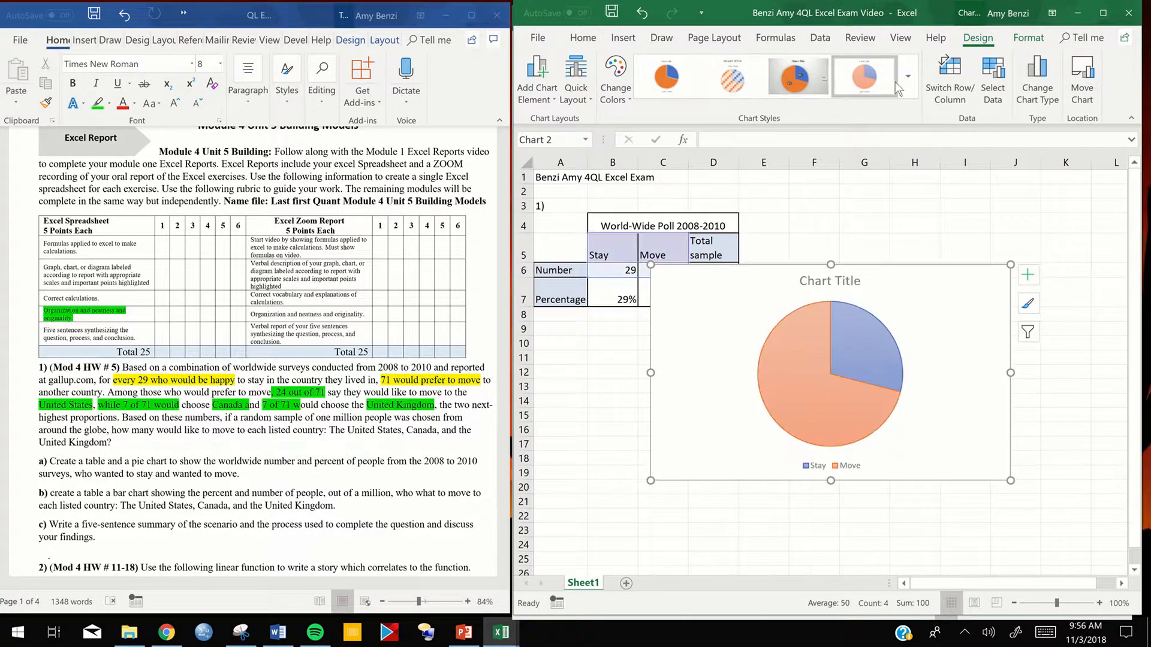
click(905, 84)
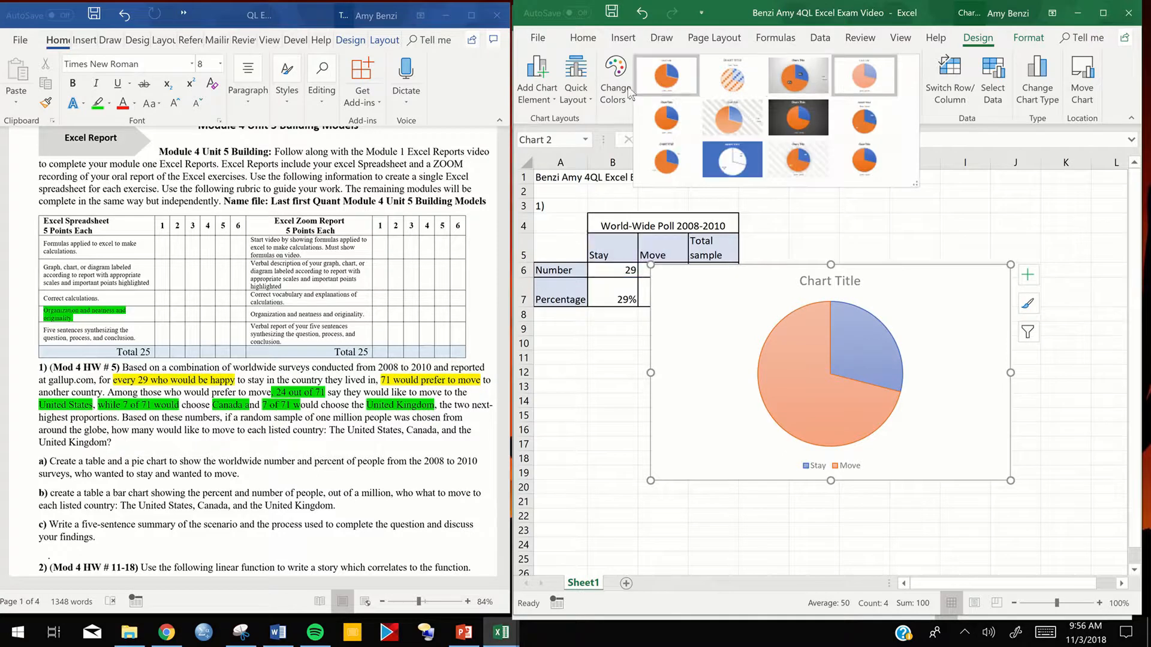
click(619, 103)
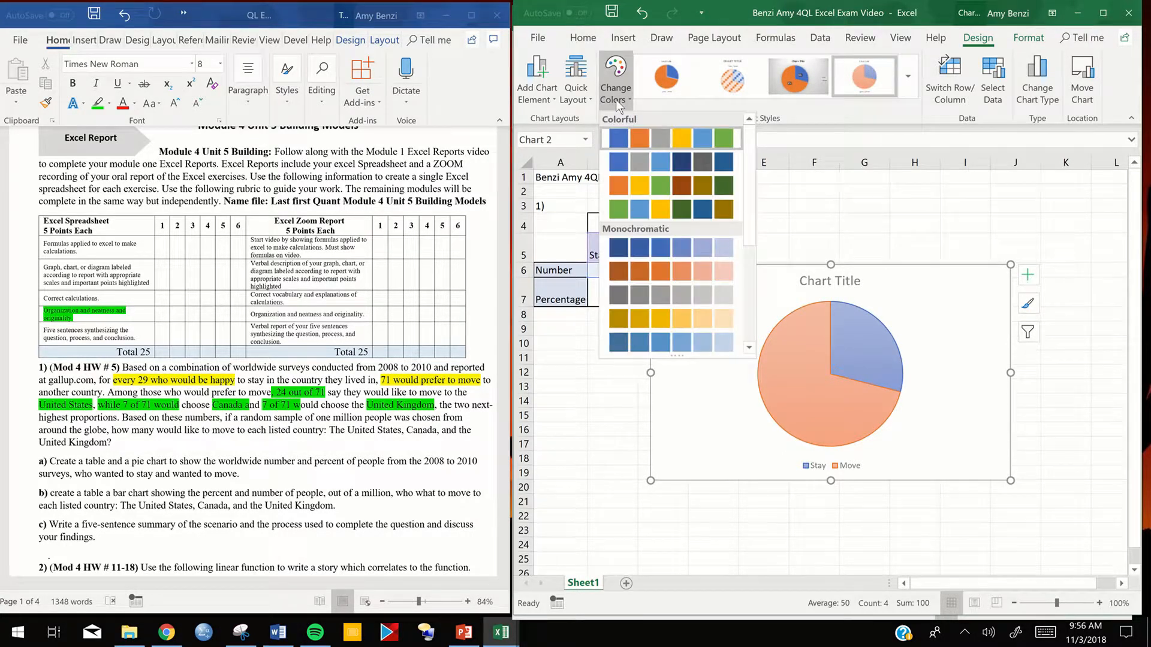
click(906, 82)
click(904, 80)
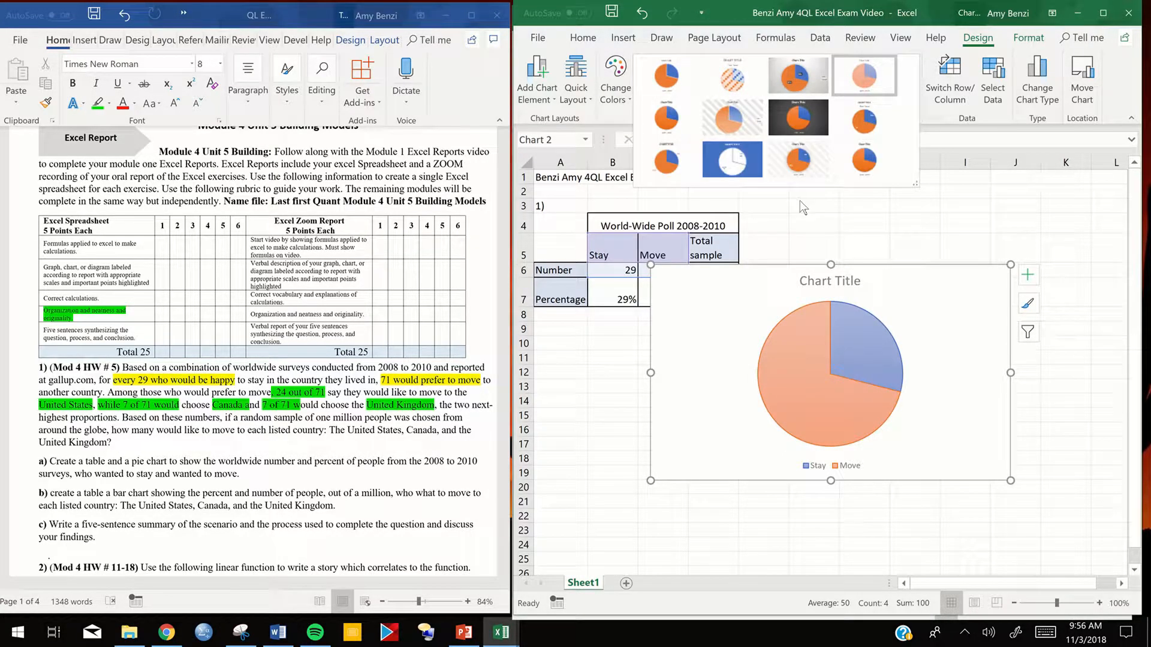
- Shrink the pie chart and place it beside the table, covering about E3 to I12
click(826, 306)
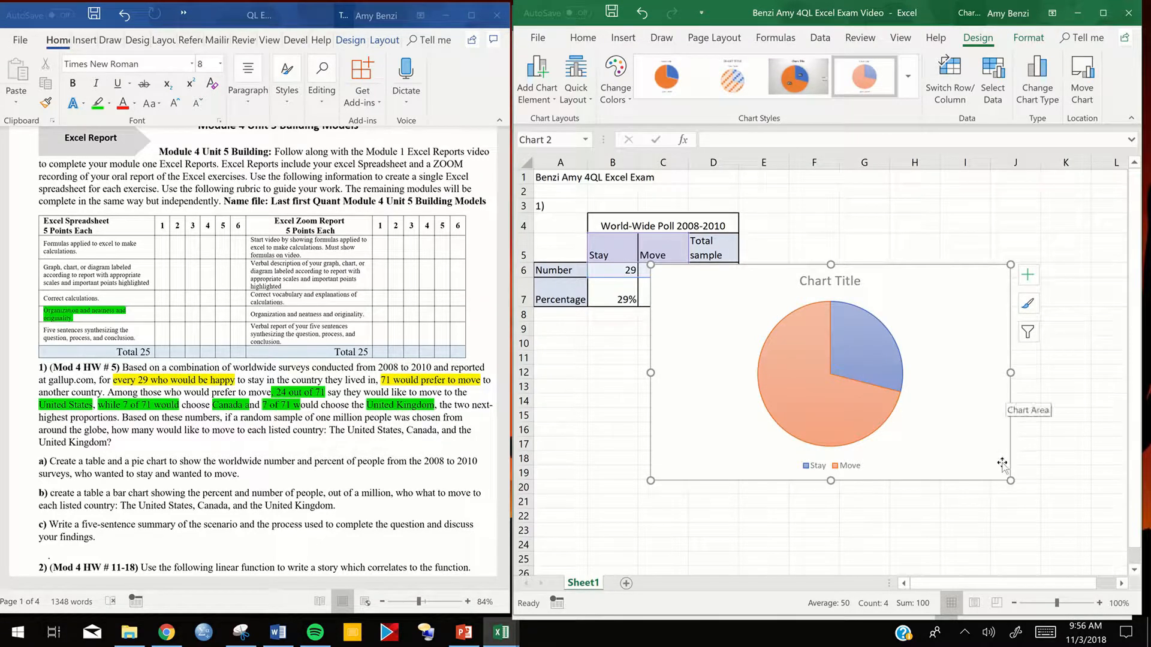
drag(1010, 480, 884, 433)
drag(897, 310, 931, 305)
- Replace the chart title with the table heading "World-Wide Poll 2008-2010" copied from cell B4, and close the formatting pane
click(858, 222)
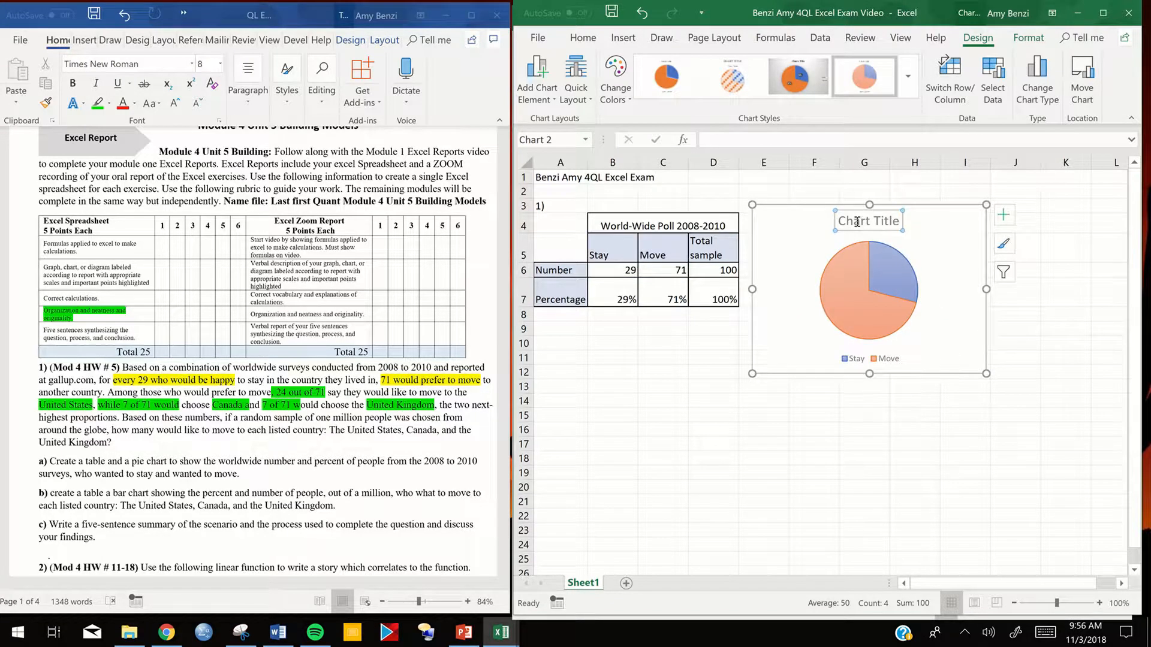
double_click(858, 222)
click(666, 228)
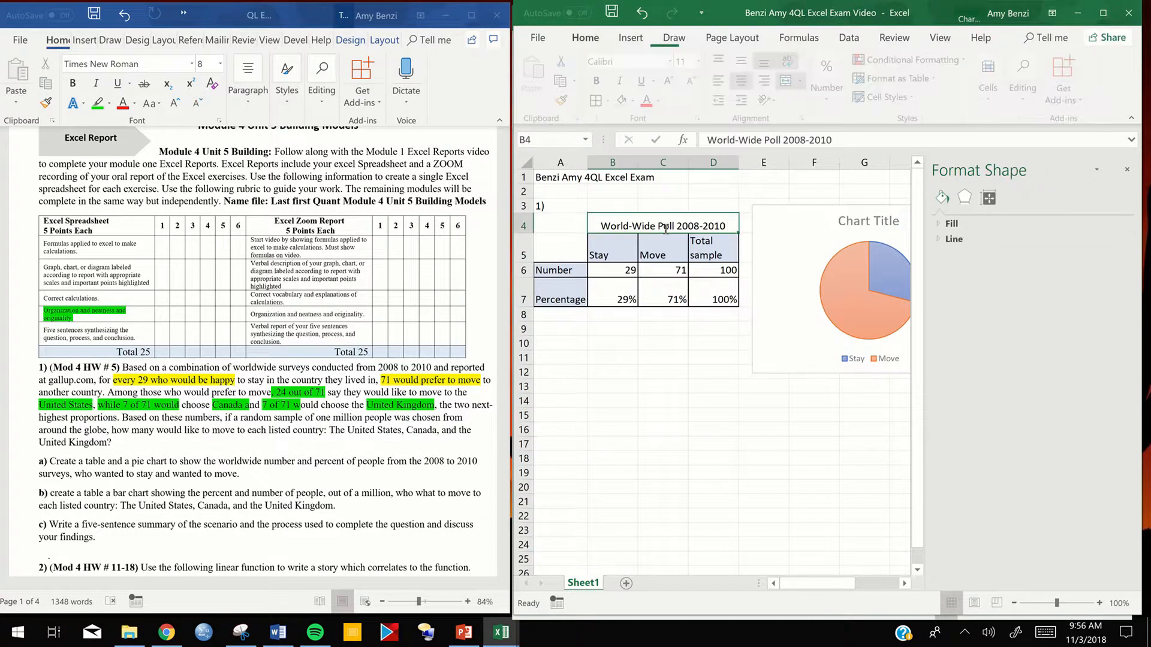
double_click(666, 228)
key(Escape)
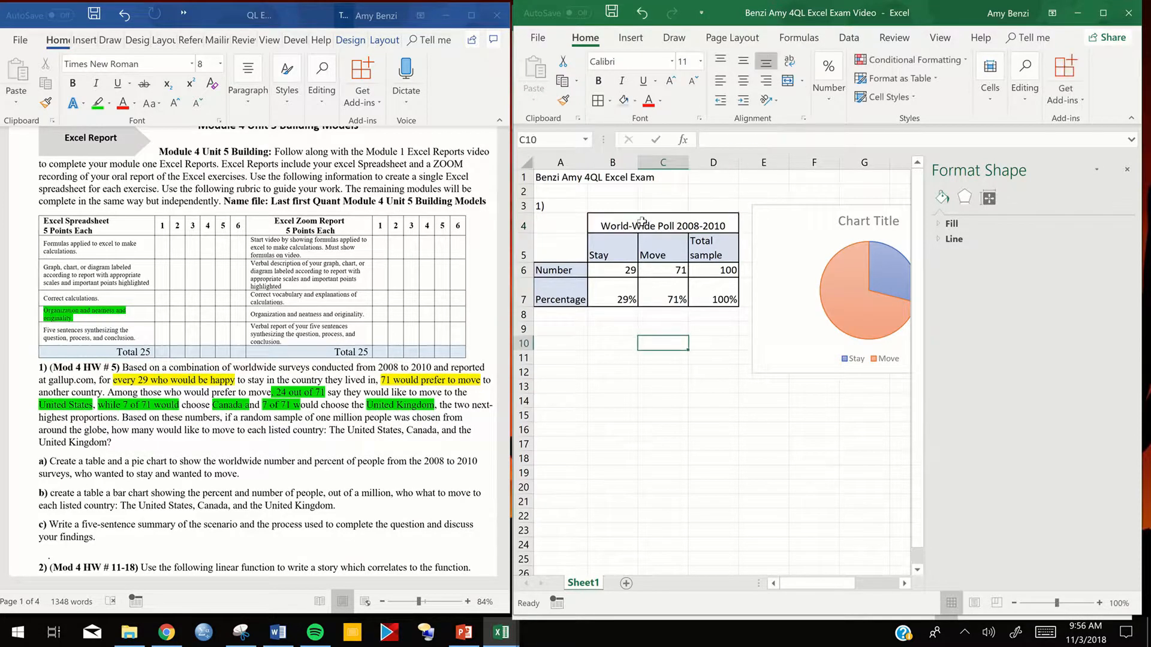
key(ctrl+c)
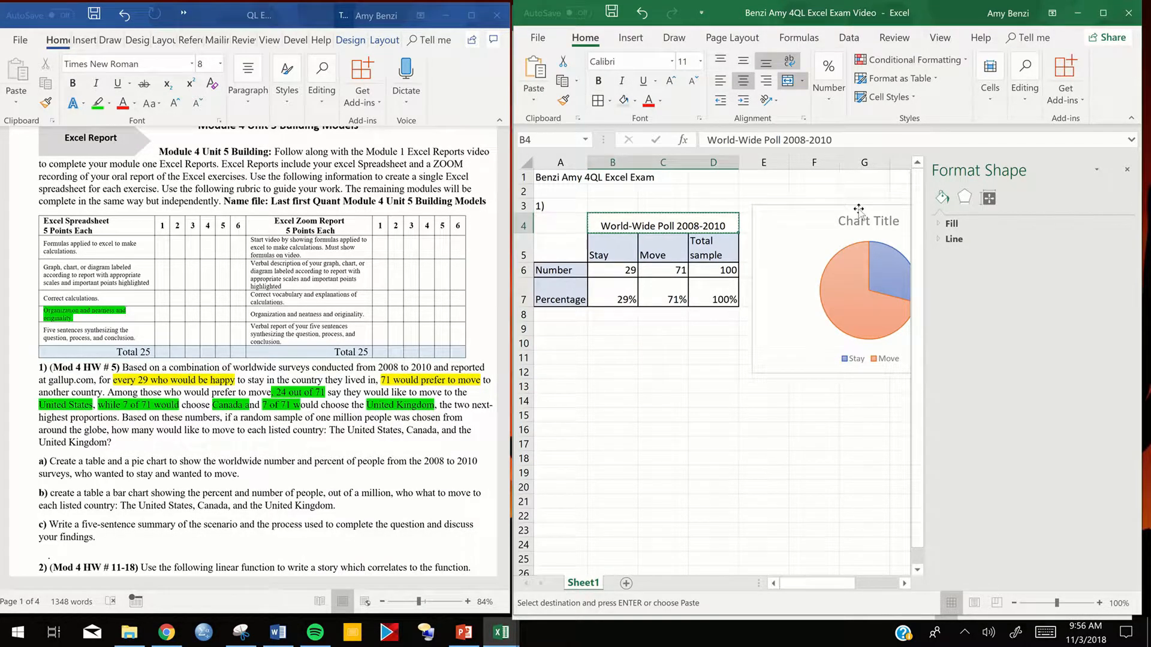
click(861, 222)
triple_click(861, 222)
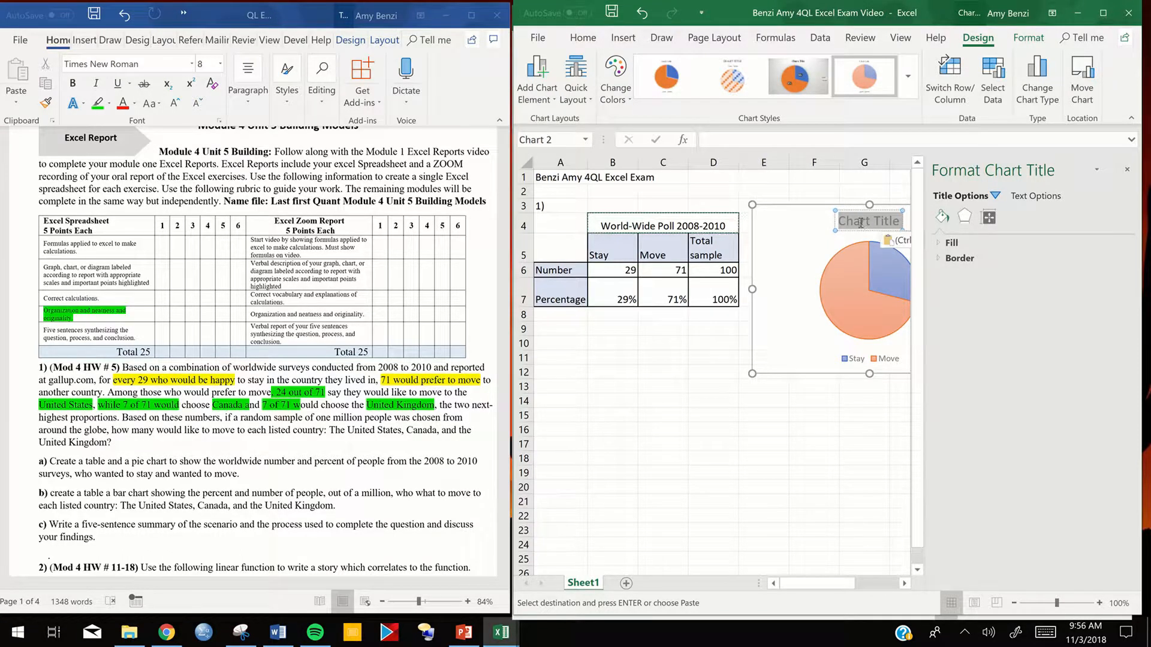
key(ctrl+v)
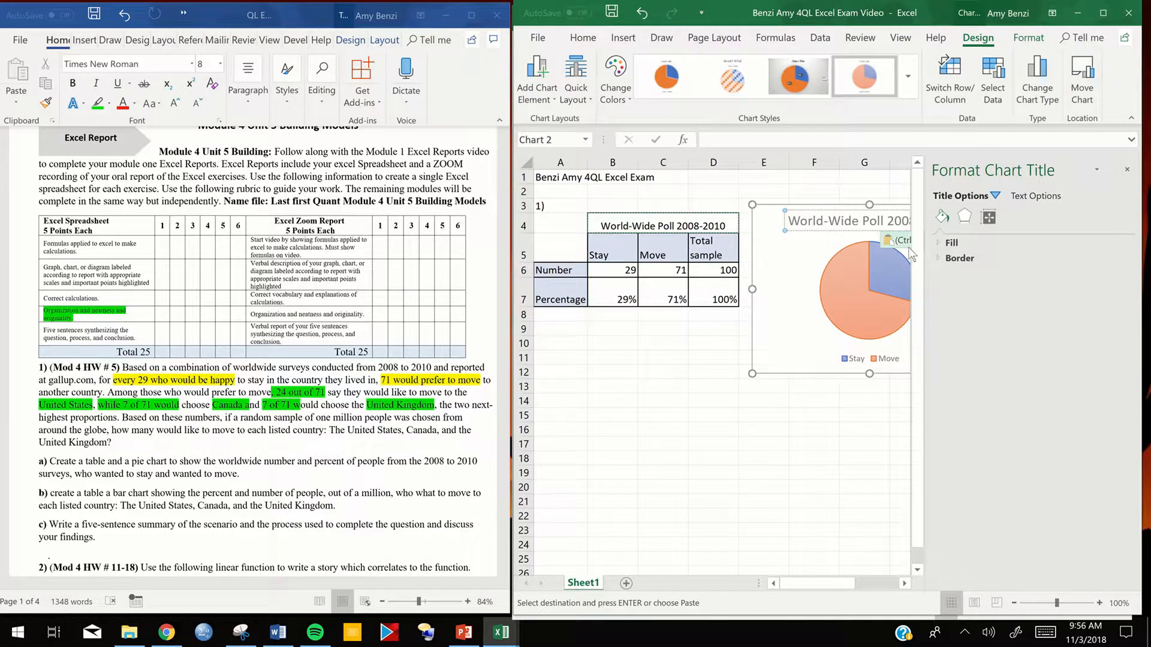
click(1127, 169)
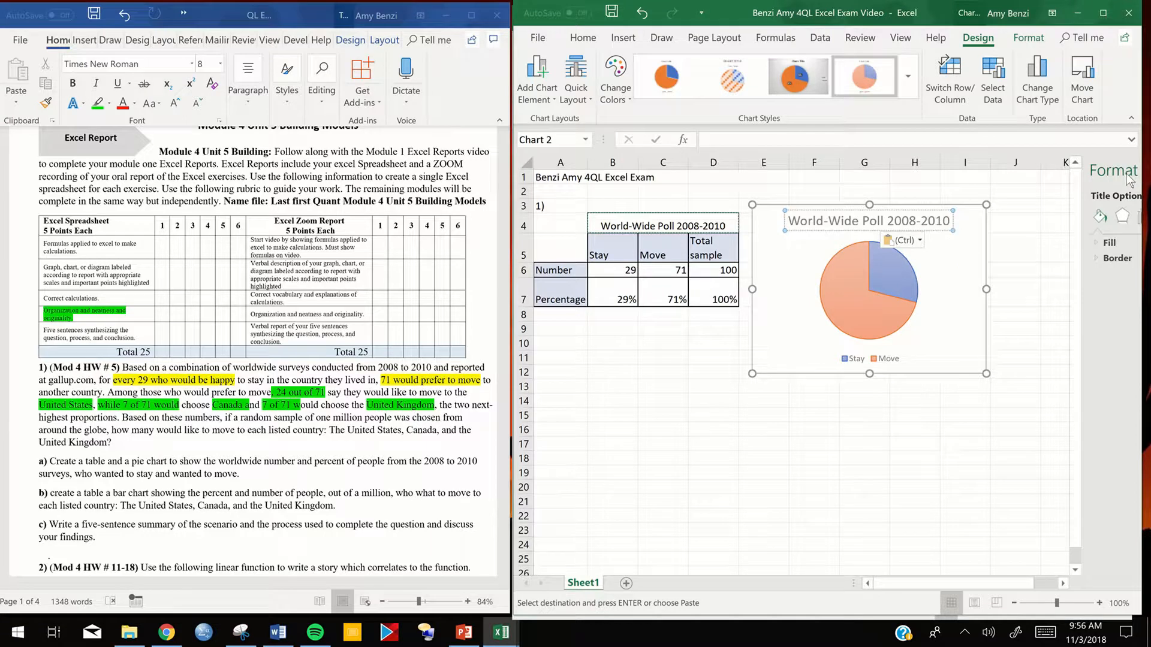
- Add data callout labels to the pie slices
click(937, 281)
click(1004, 216)
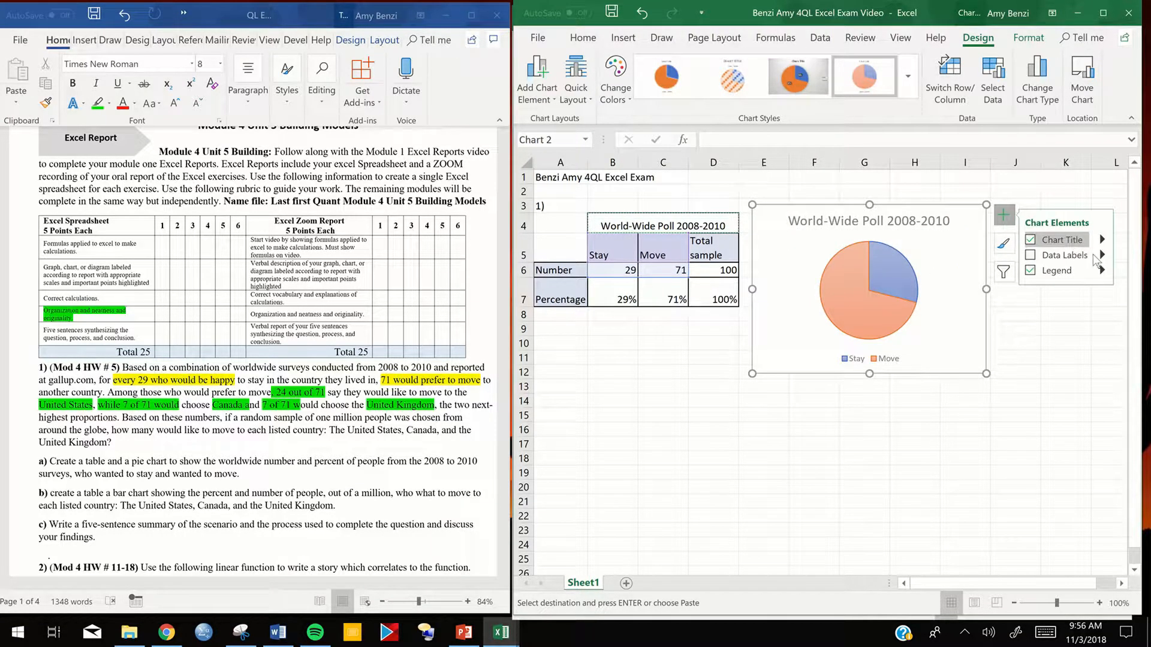
click(1102, 257)
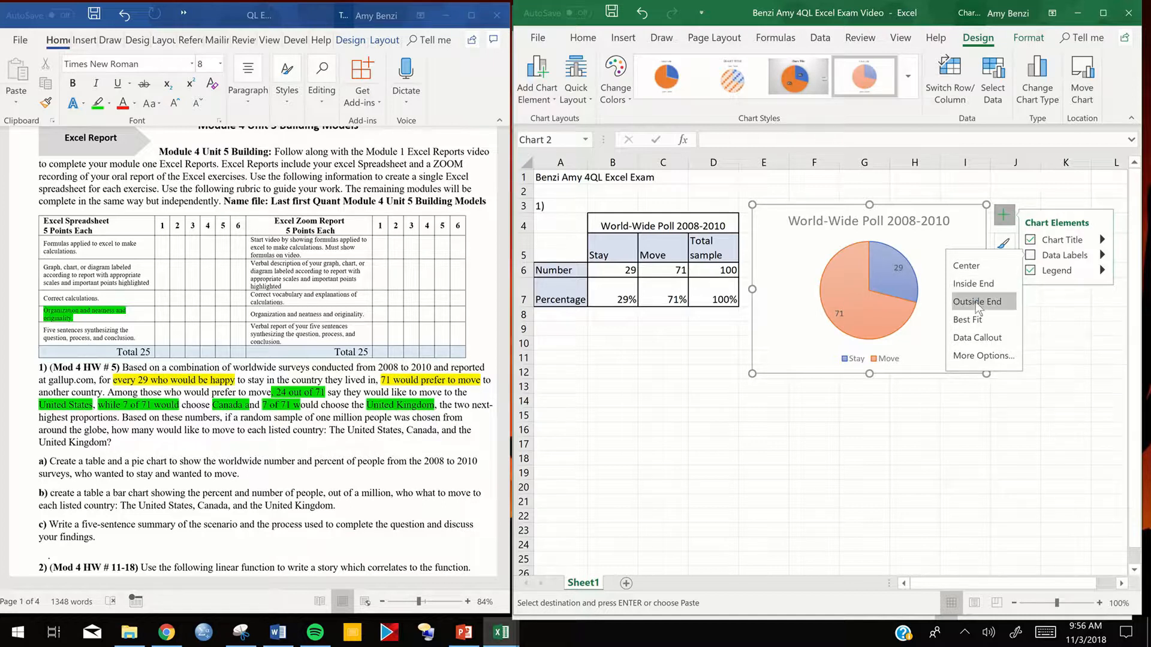
click(972, 336)
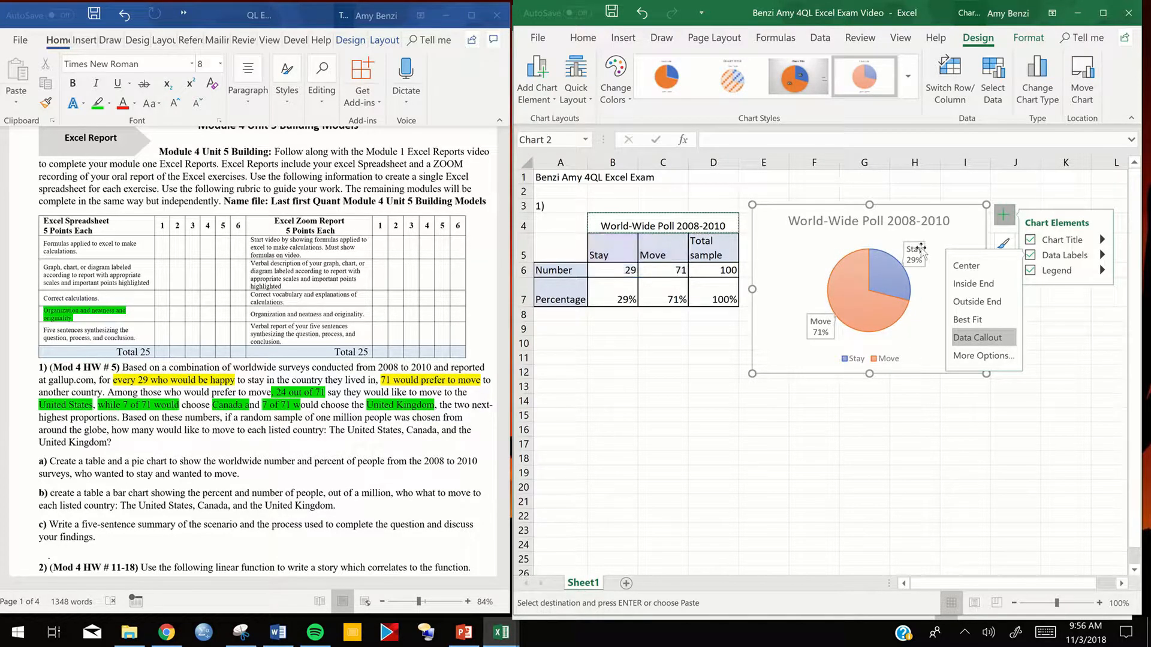
- Move the Stay and Move callouts outward, away from the pie on either side
drag(921, 255, 949, 259)
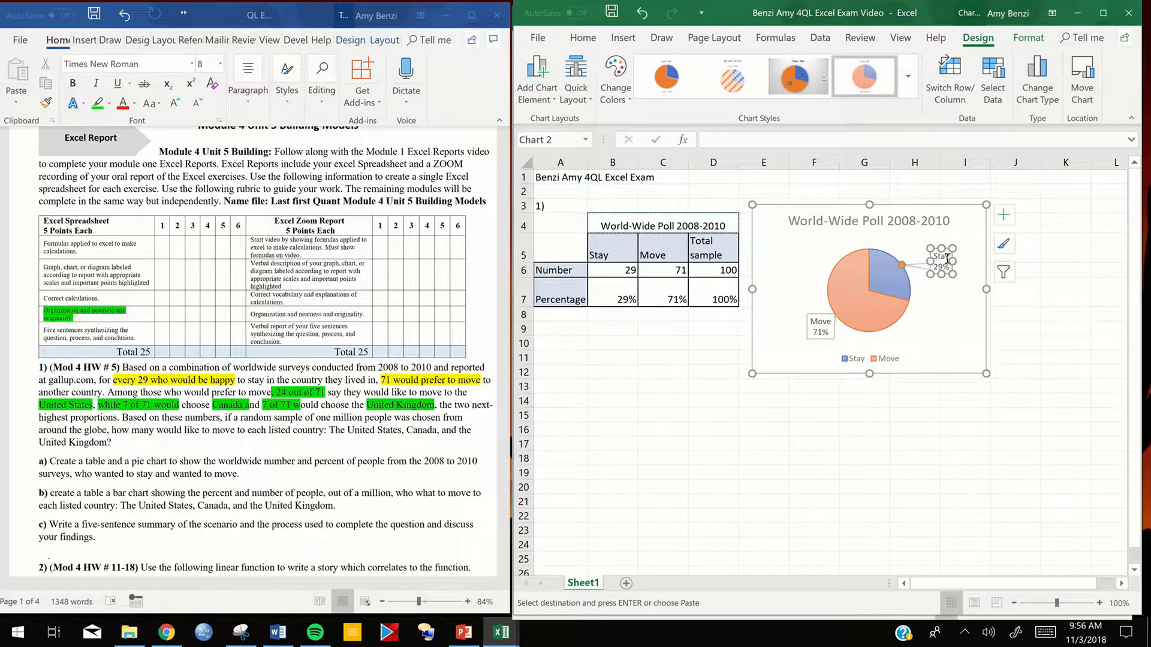
click(816, 331)
drag(805, 342, 780, 304)
click(813, 327)
click(933, 321)
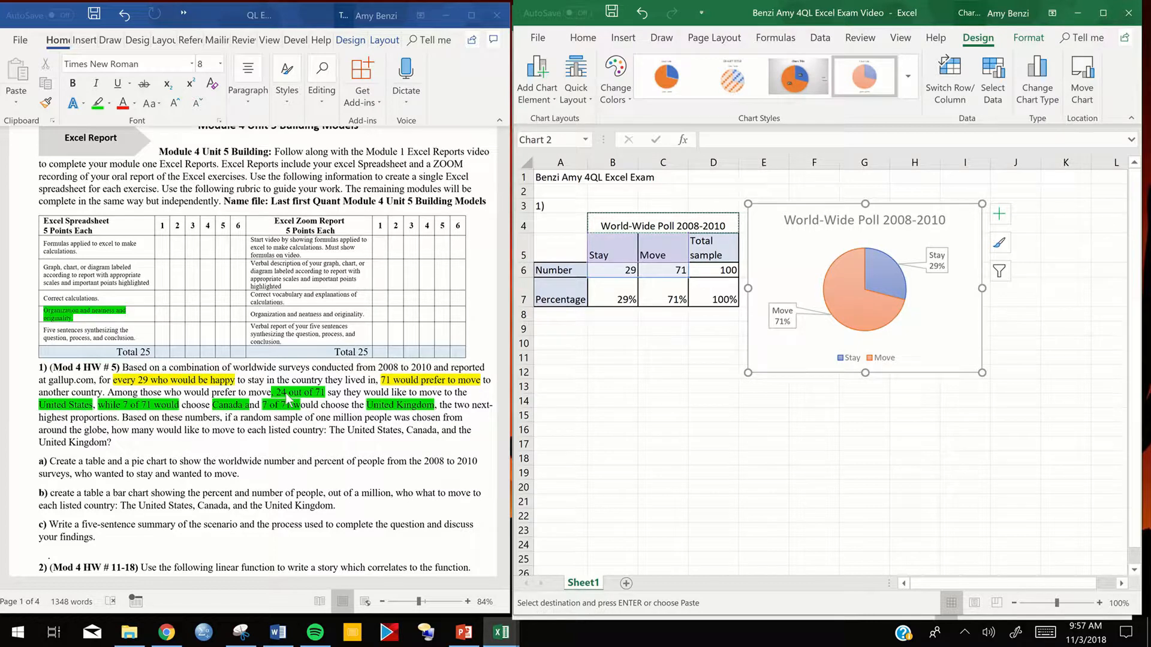
drag(254, 410, 242, 410)
click(632, 422)
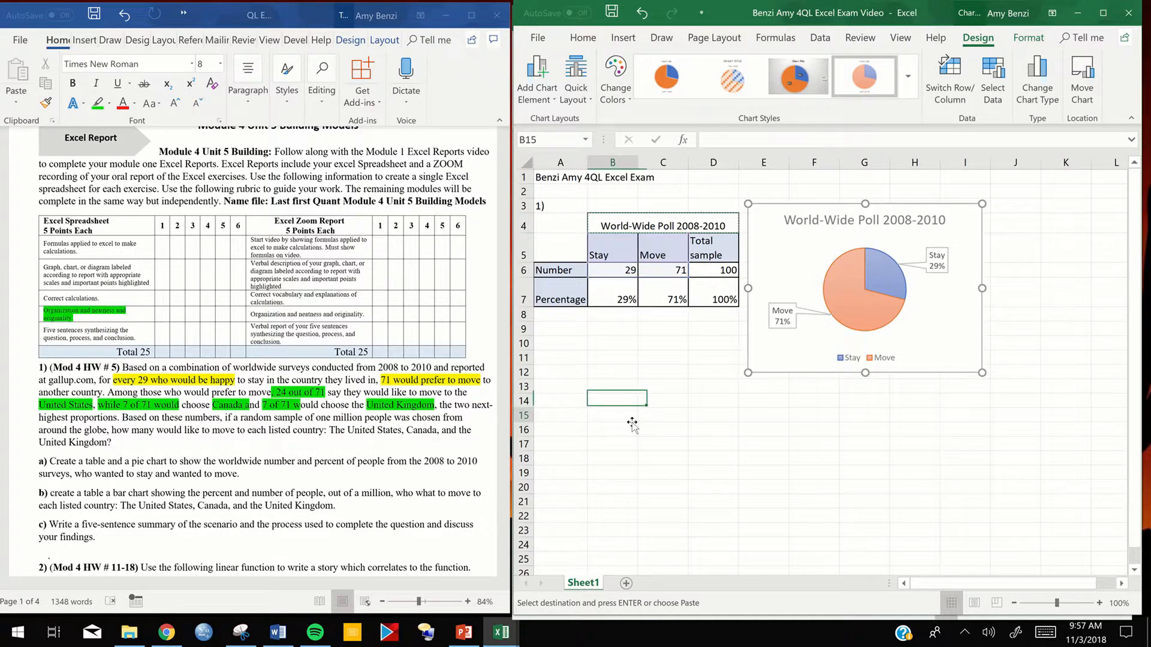
double_click(612, 390)
text(World-Wide Poll 2008-2010)
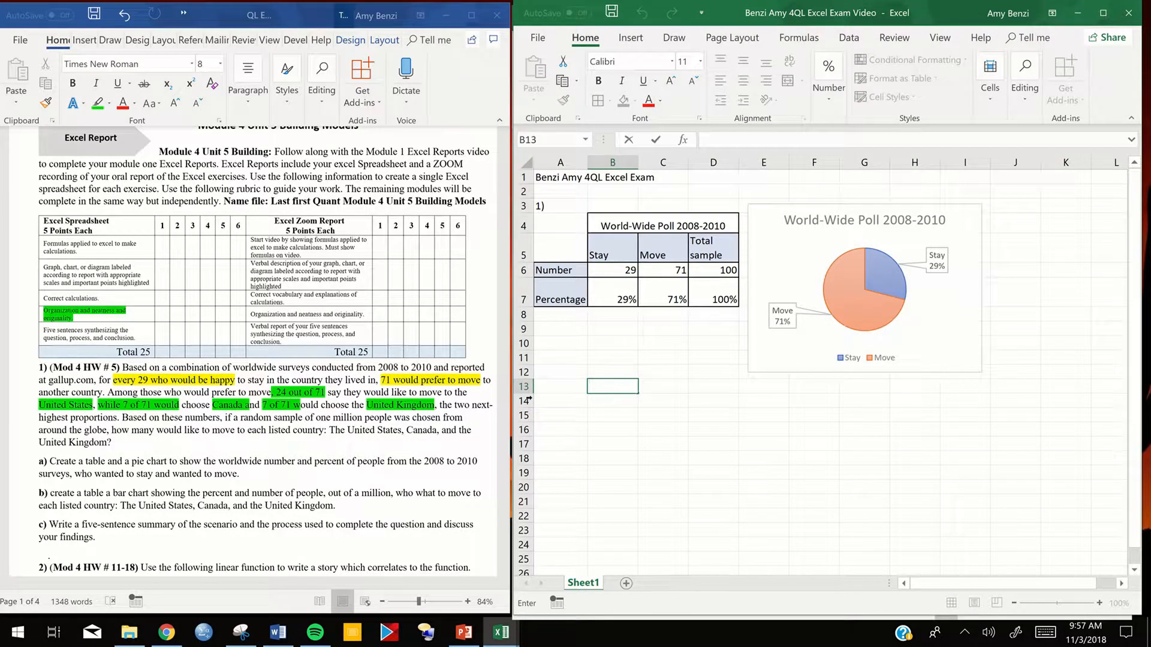
- Enter the row labels United States, Canada and United Kingdom in cells A13:A15
double_click(565, 387)
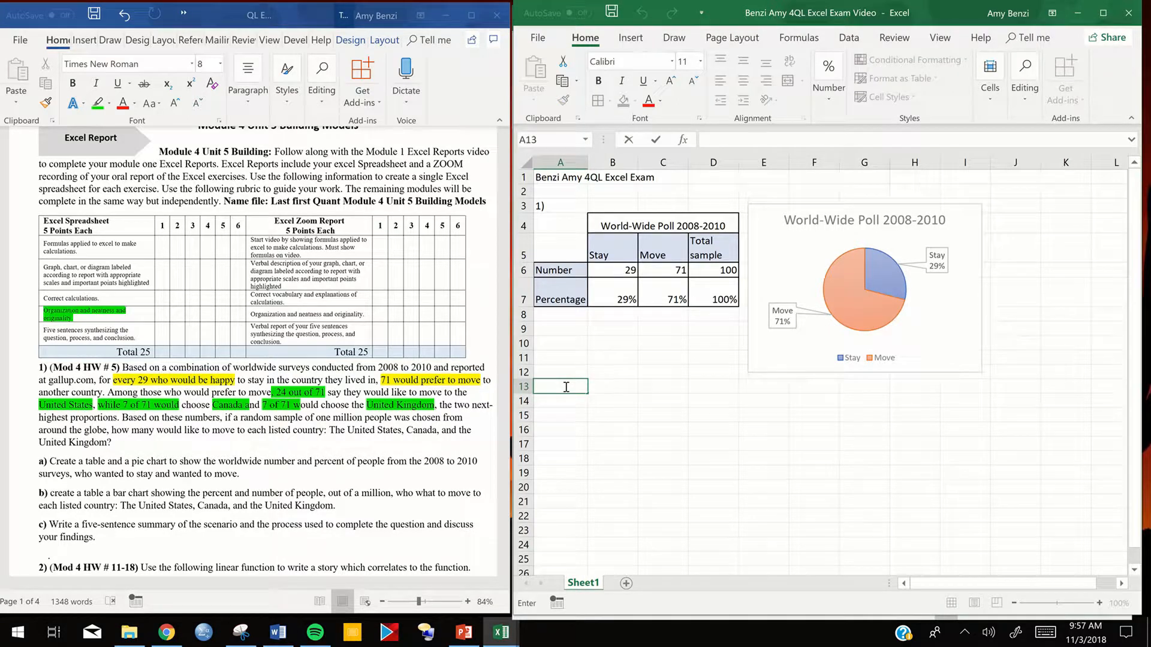
text(United States)
key(Return)
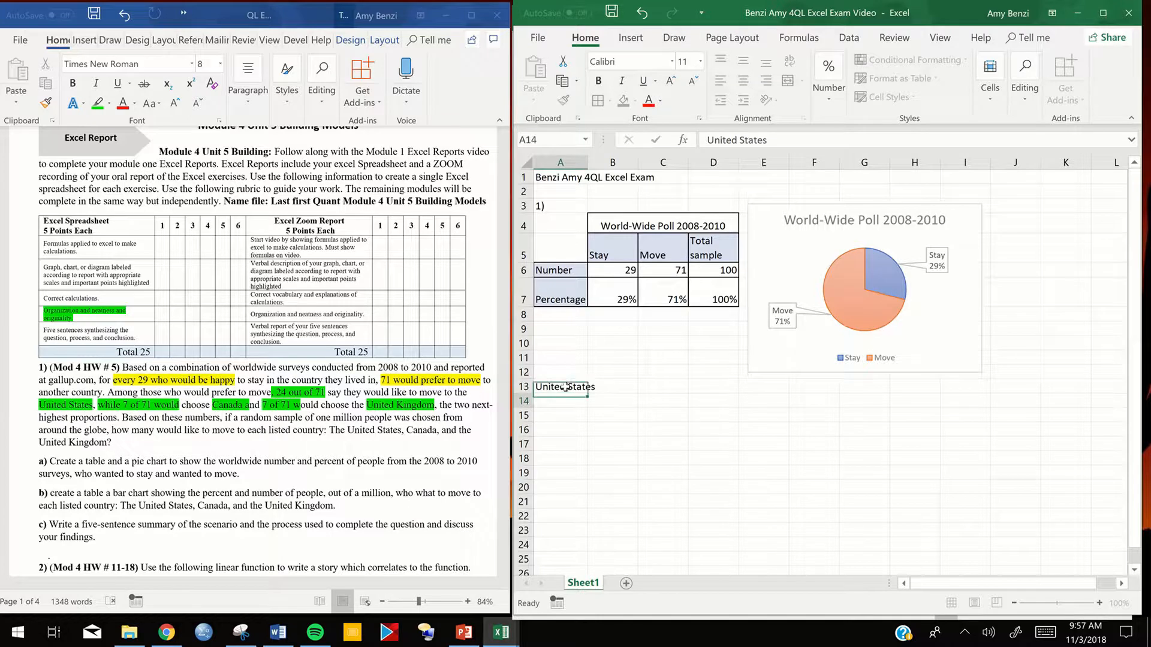
text(CAnas)
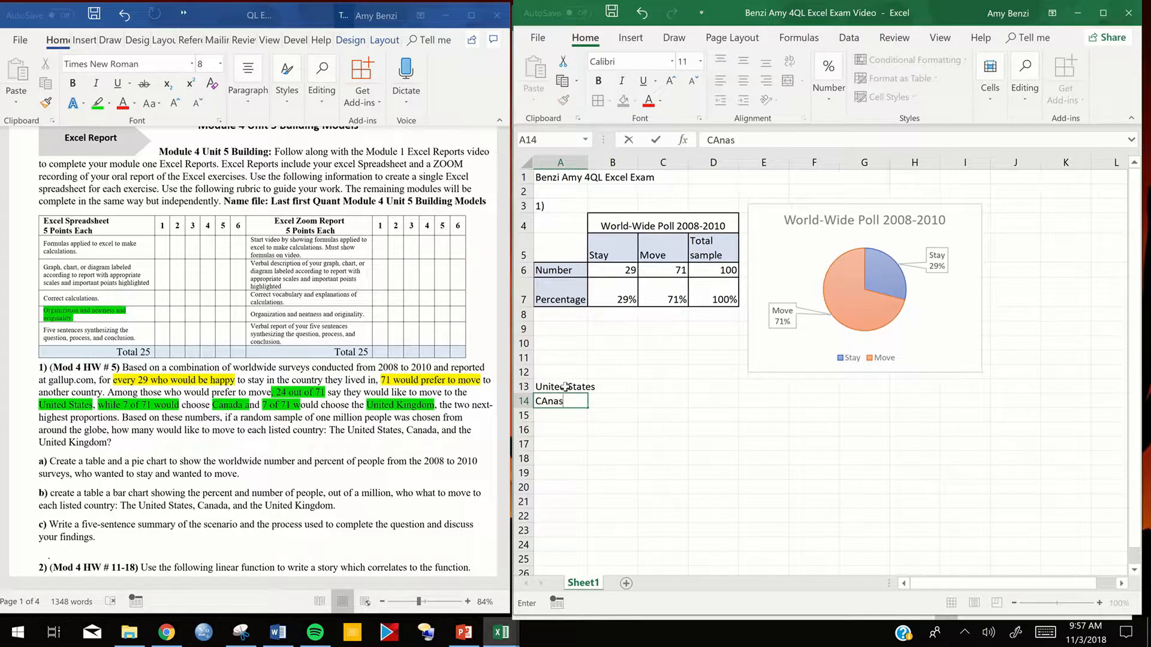
text(da)
key(BackSpace)
key(BackSpace)
key(BackSpace)
key(BackSpace)
key(BackSpace)
text(na)
key(Return)
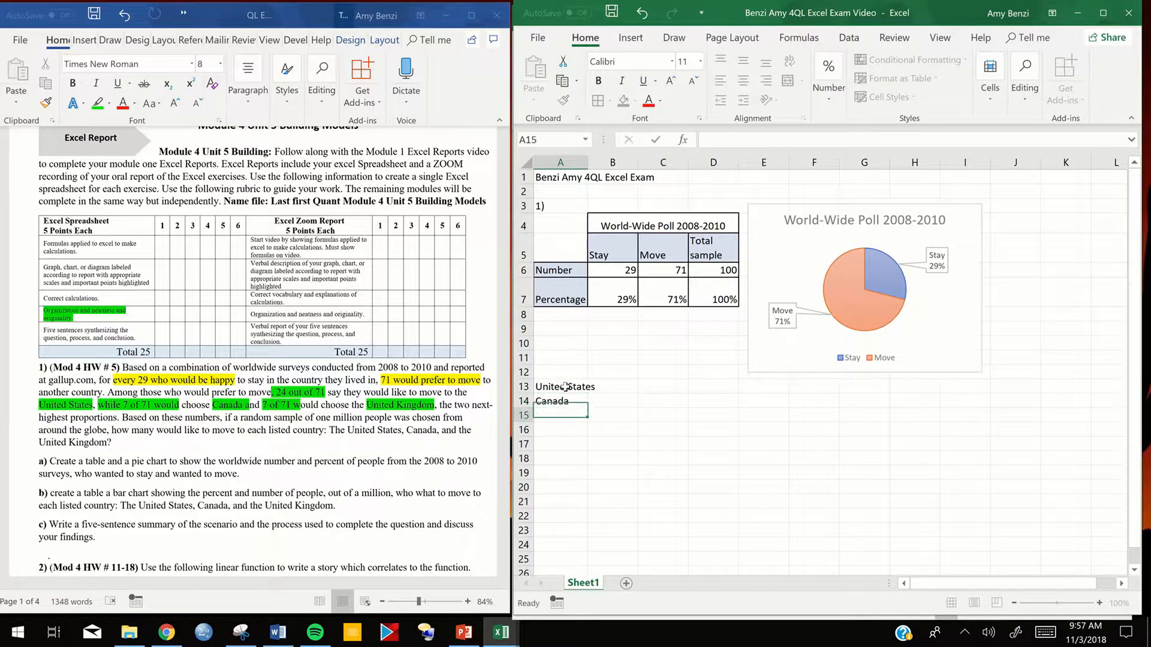
text(UK)
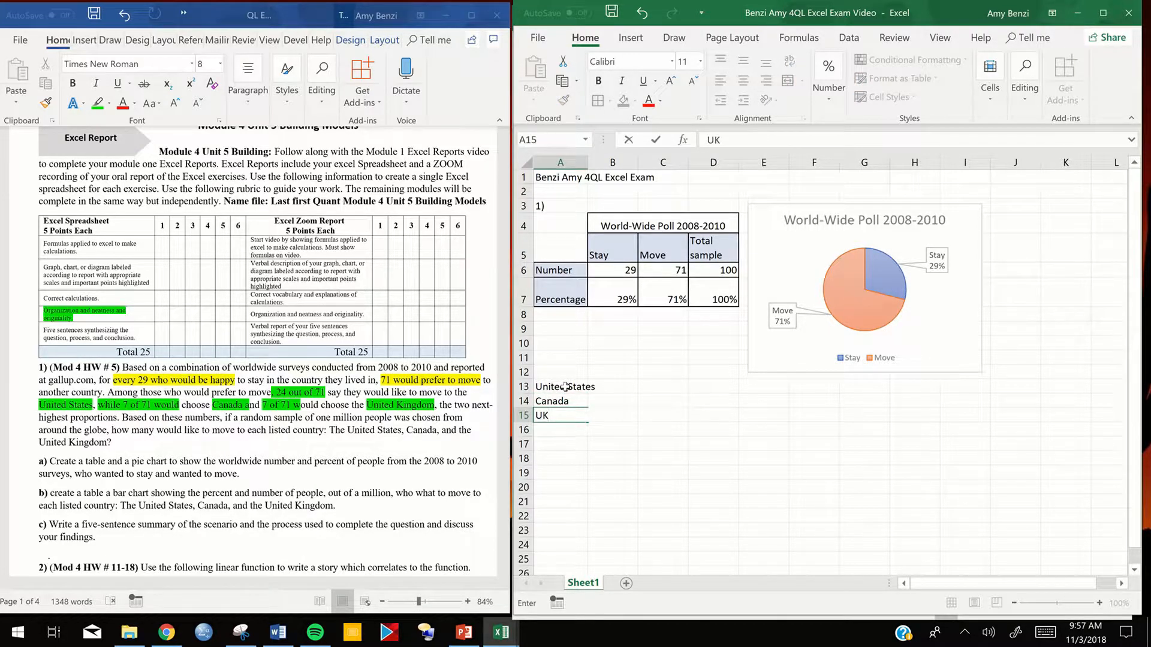
text(nited Kingdom)
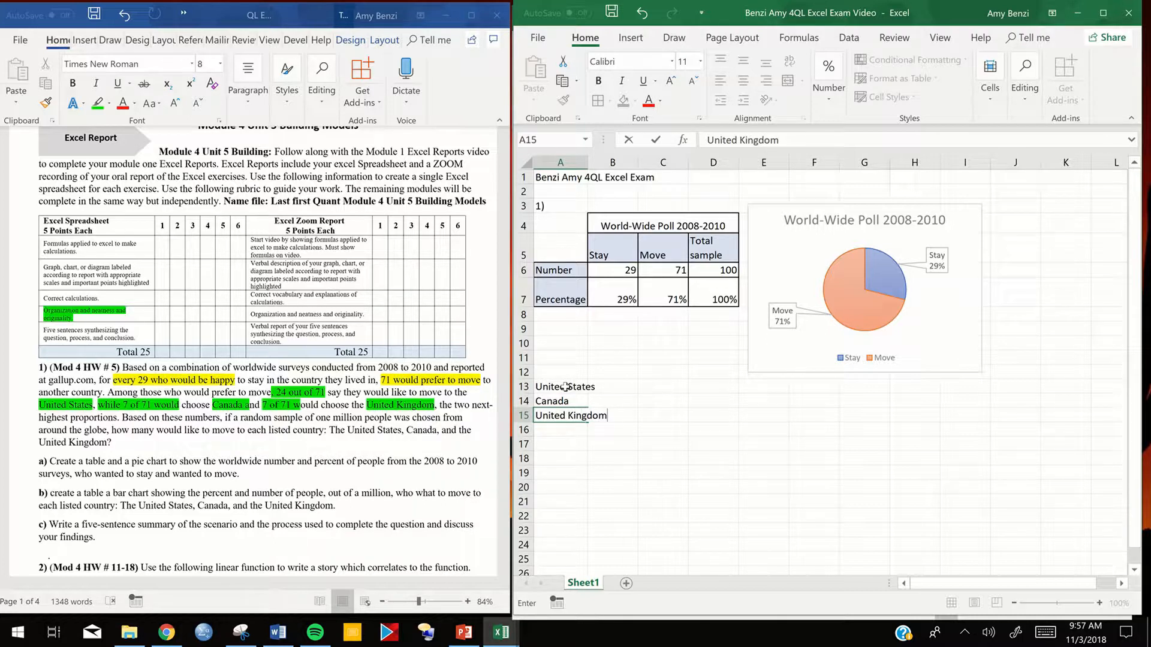
drag(562, 386, 562, 419)
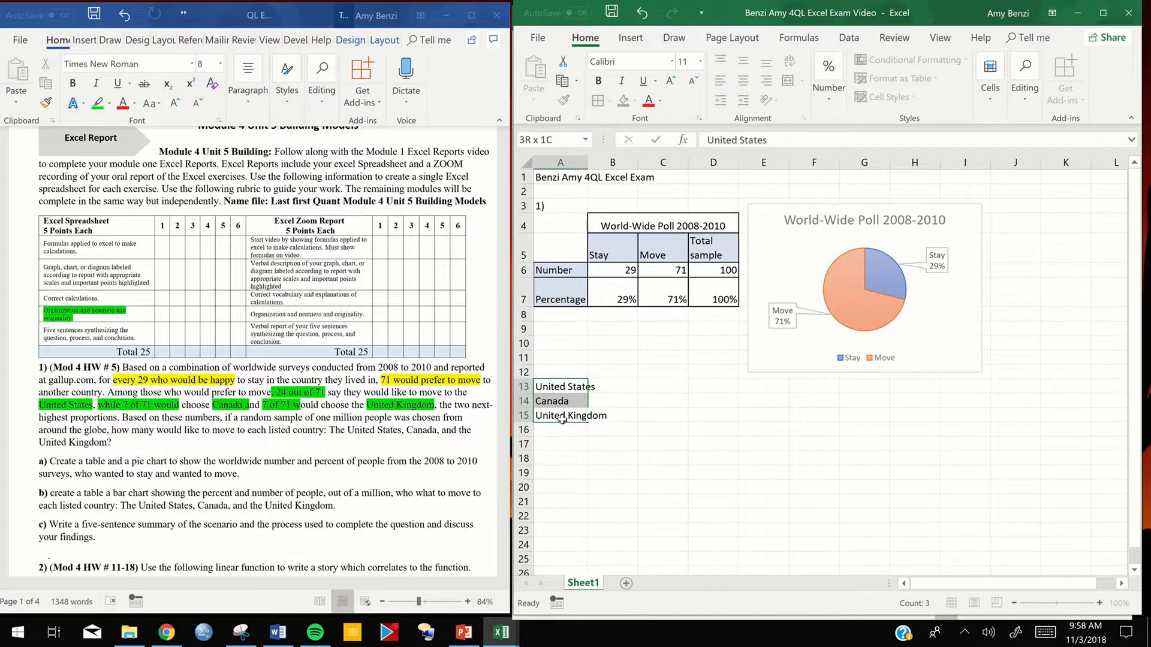
right_click(563, 419)
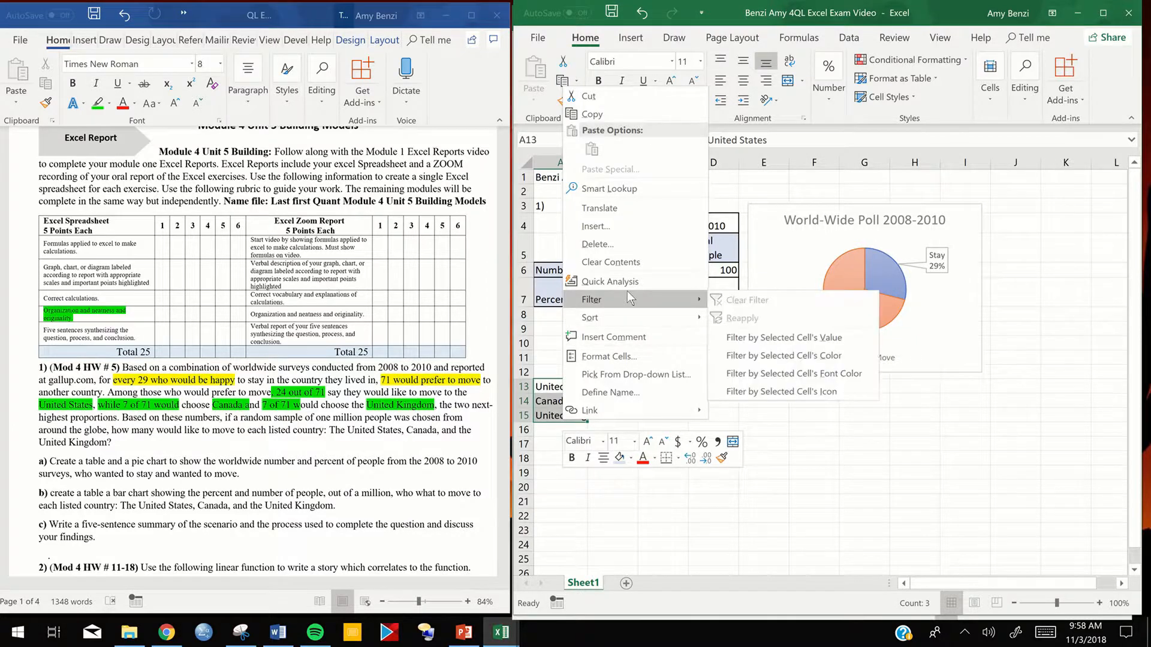
key(Escape)
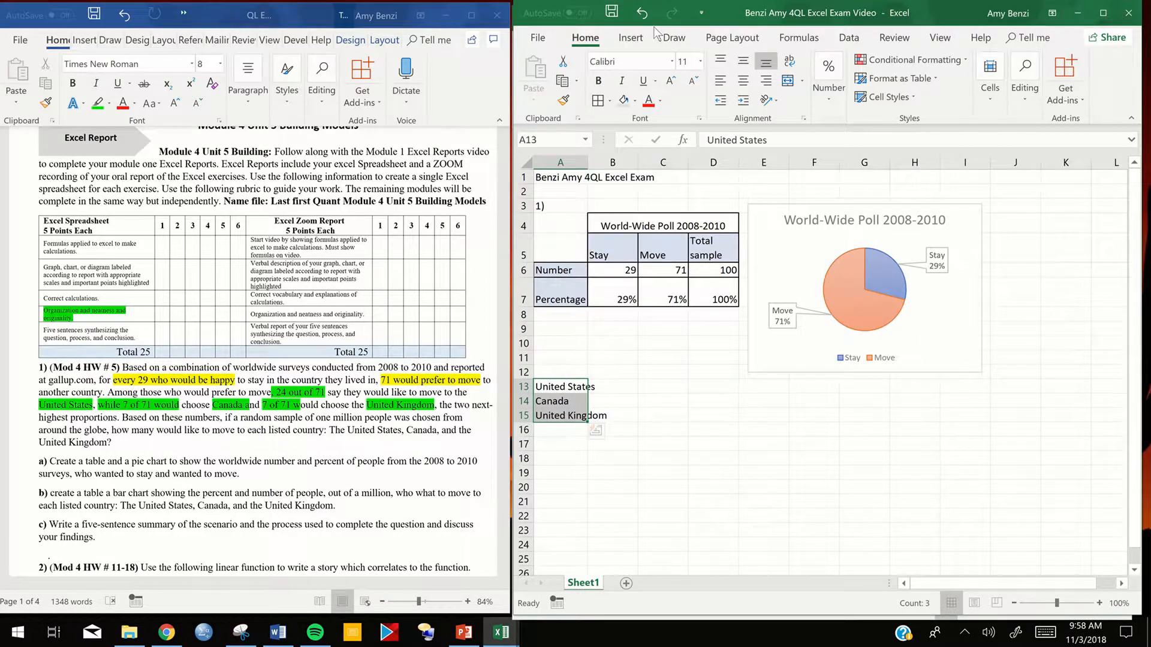
- Widen column A so the country names in A13:A15 fit inside their cells
click(586, 163)
drag(588, 163, 611, 163)
click(587, 414)
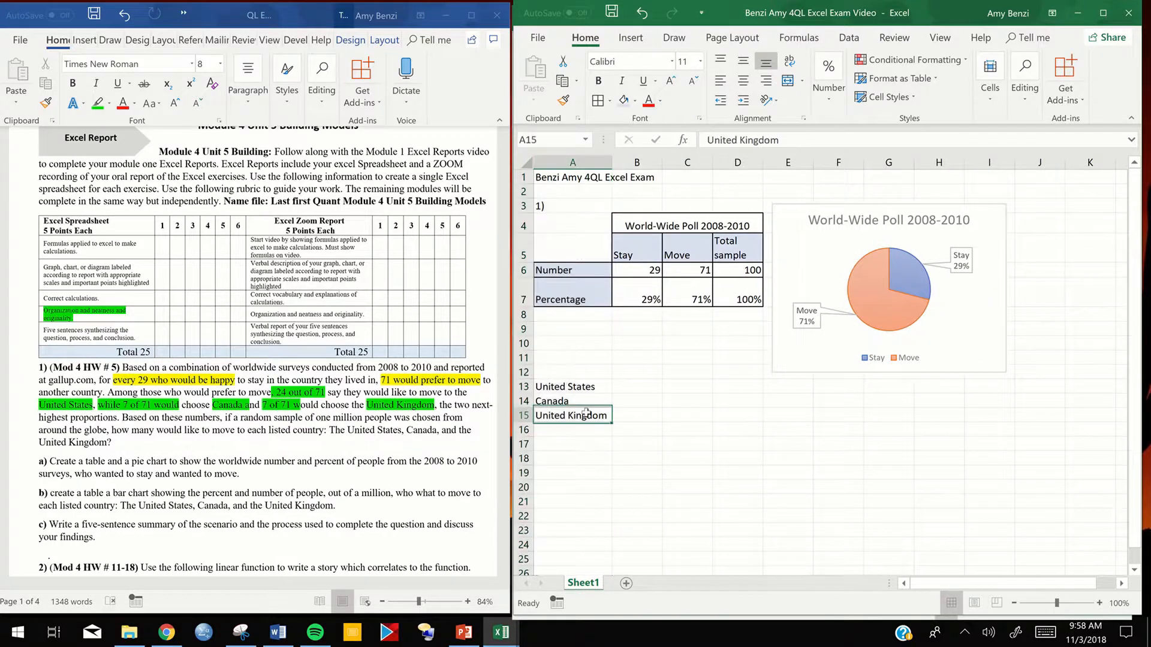
drag(573, 388, 573, 416)
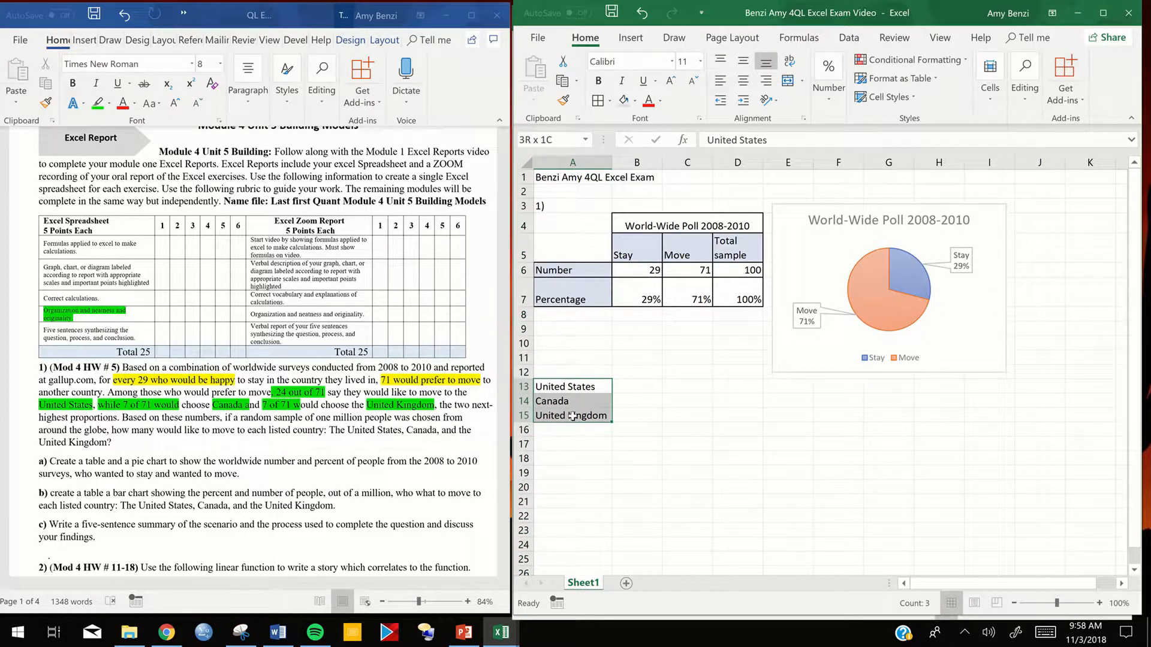
right_click(572, 416)
click(644, 438)
click(777, 367)
click(724, 406)
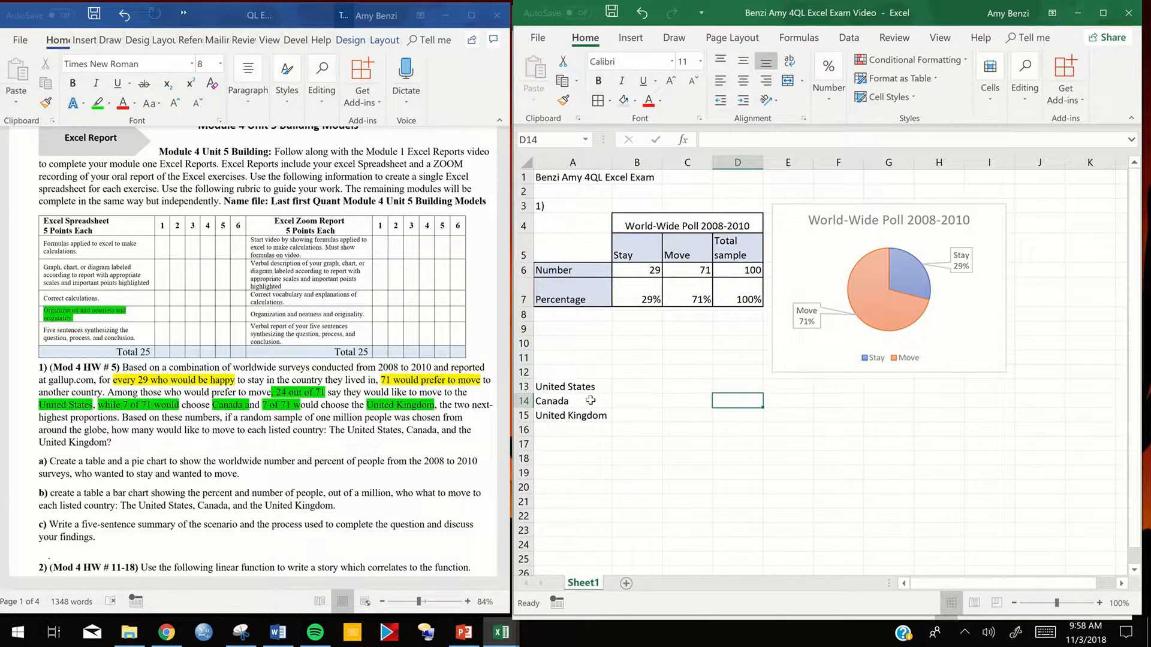
- Enter the column label Percents in cell B12 and the heading Those Wanting to Move in cell B11 above it
double_click(624, 373)
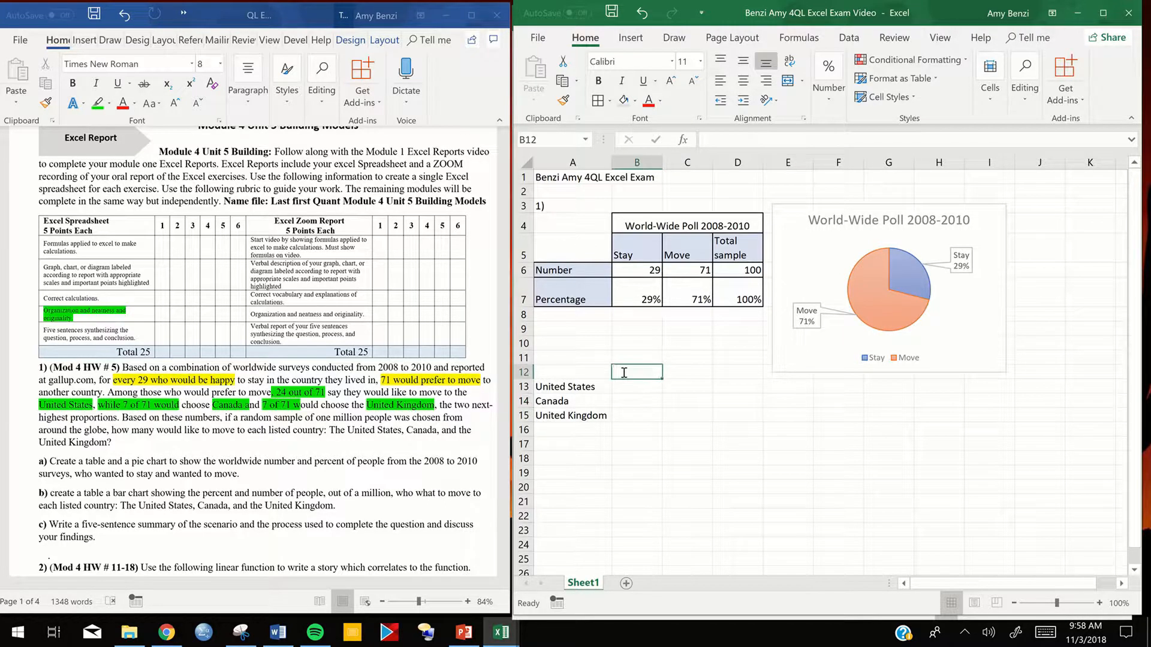
text(Percents)
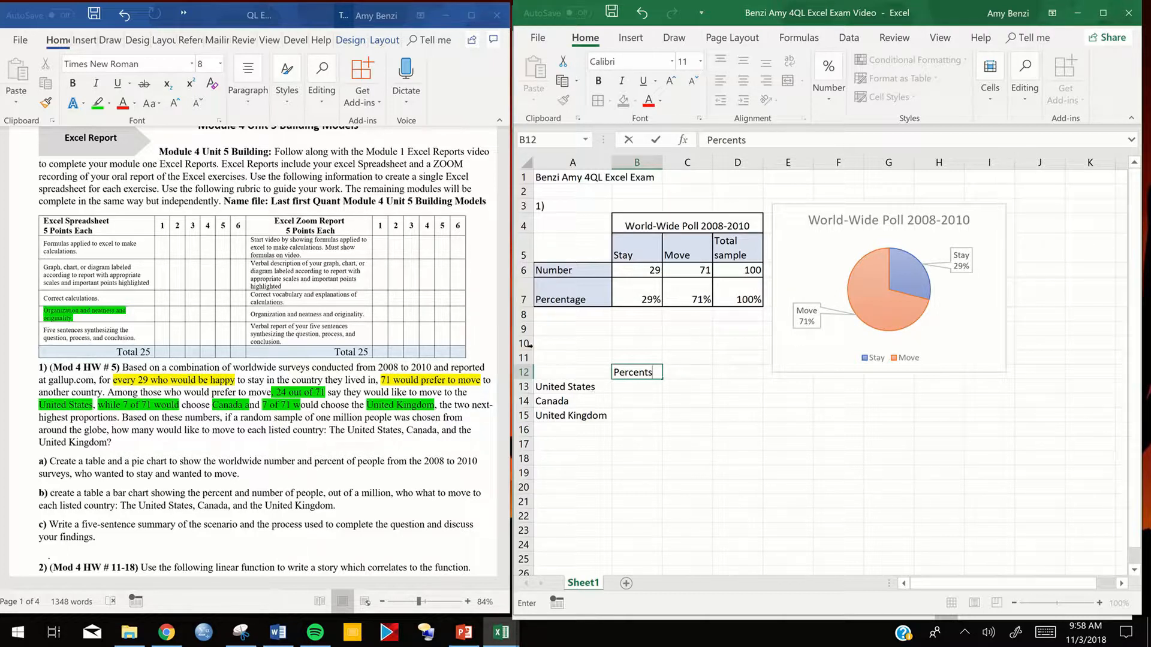
click(634, 356)
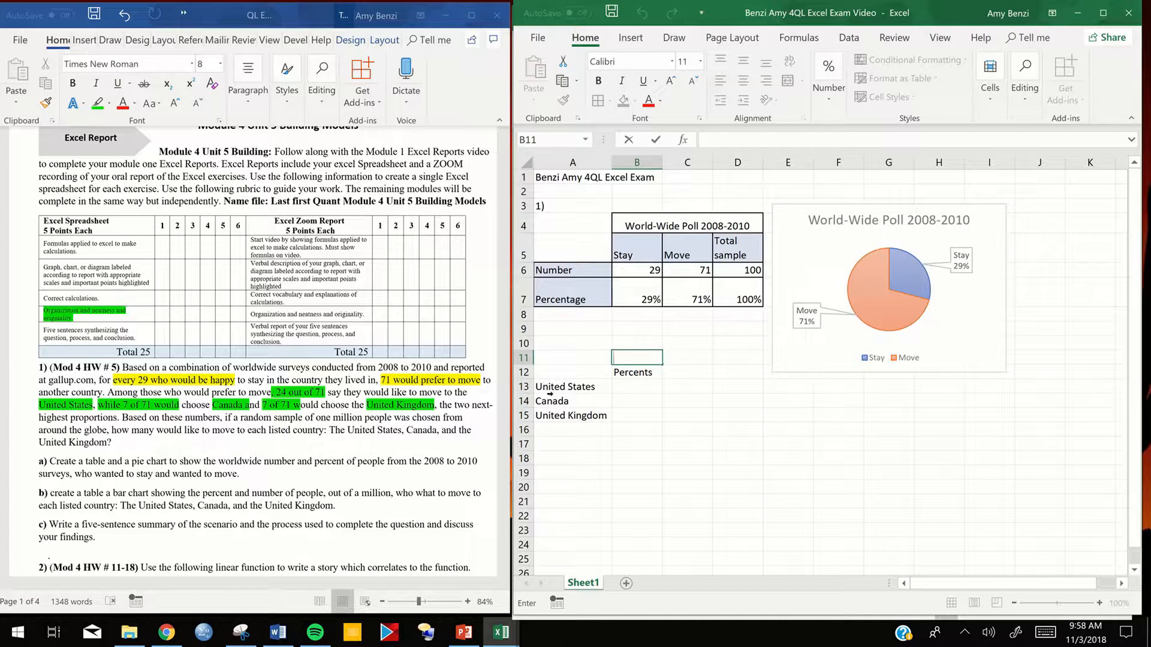
text(Those Wanti)
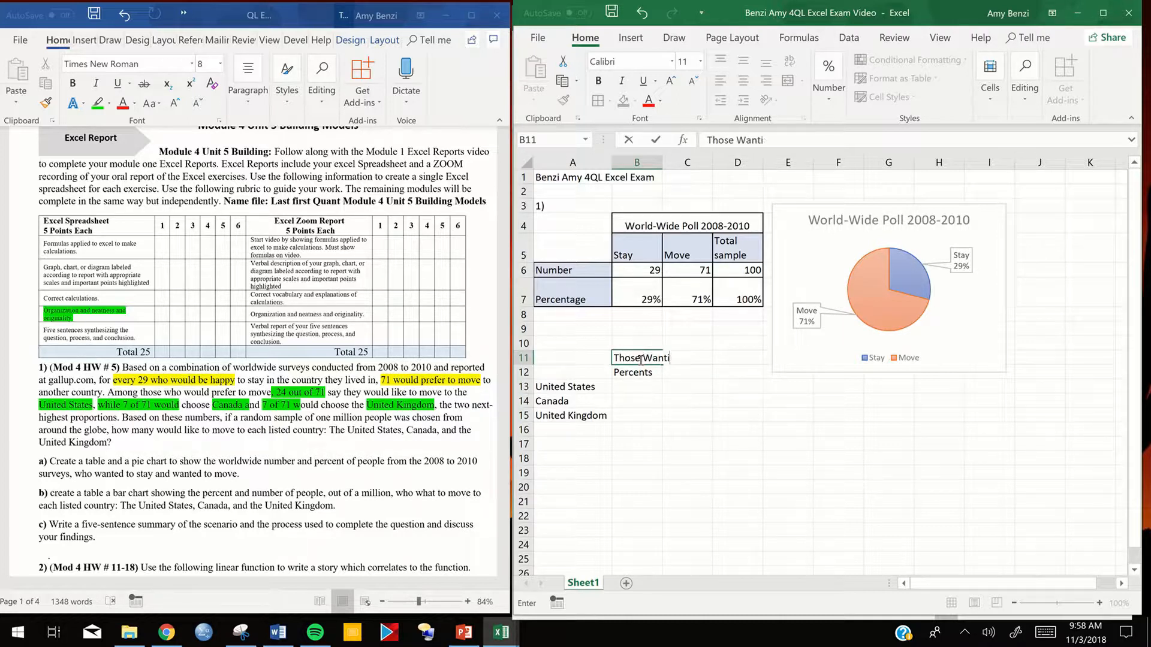
text(ng to Move)
right_click(641, 356)
click(666, 459)
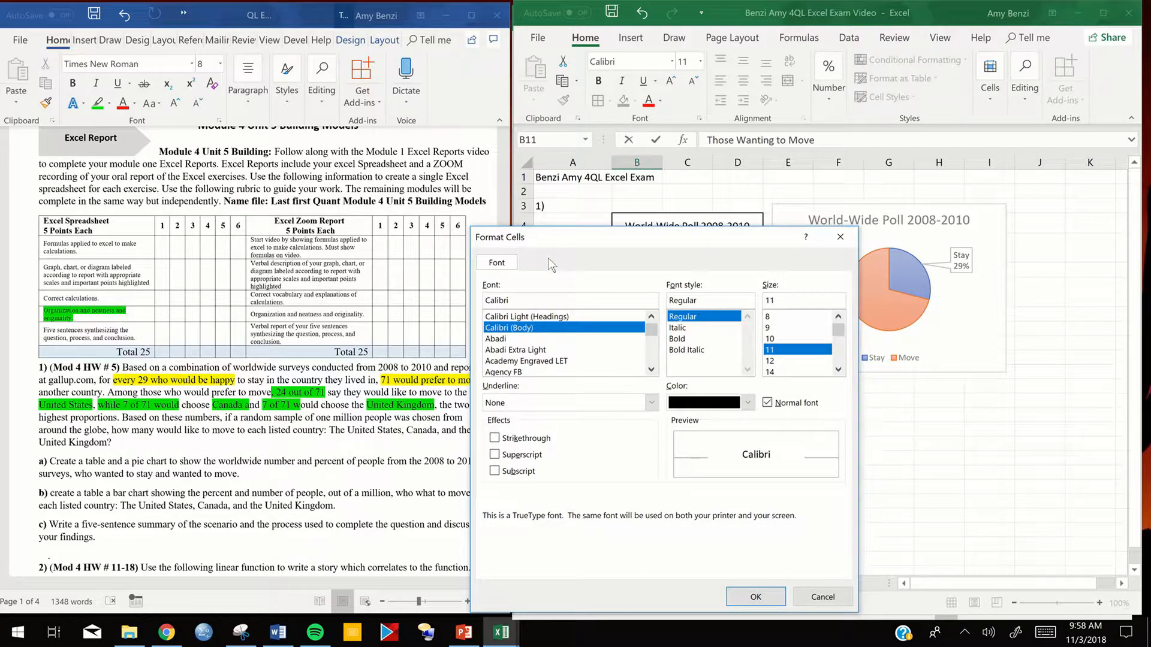
click(840, 237)
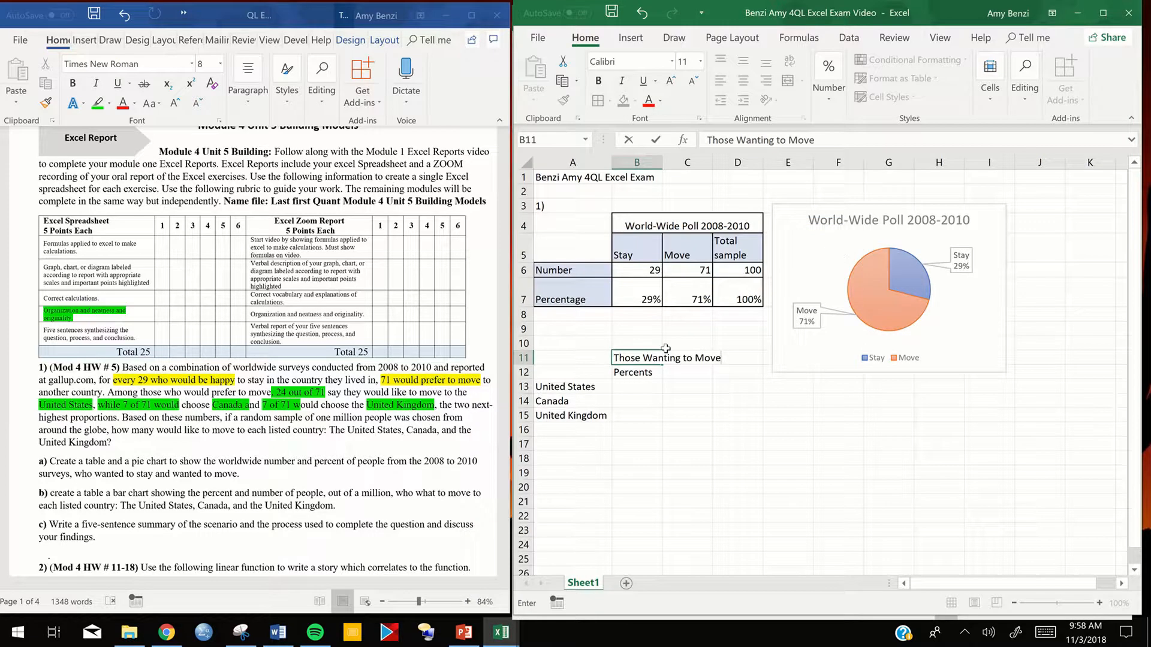
right_click(631, 361)
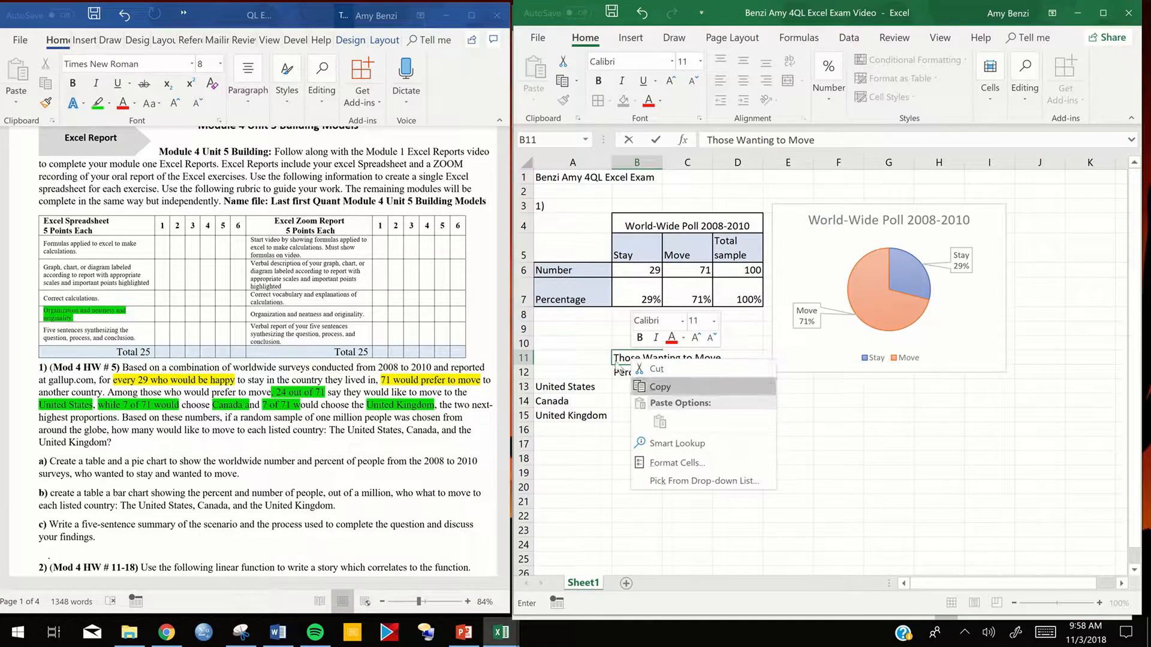
click(622, 360)
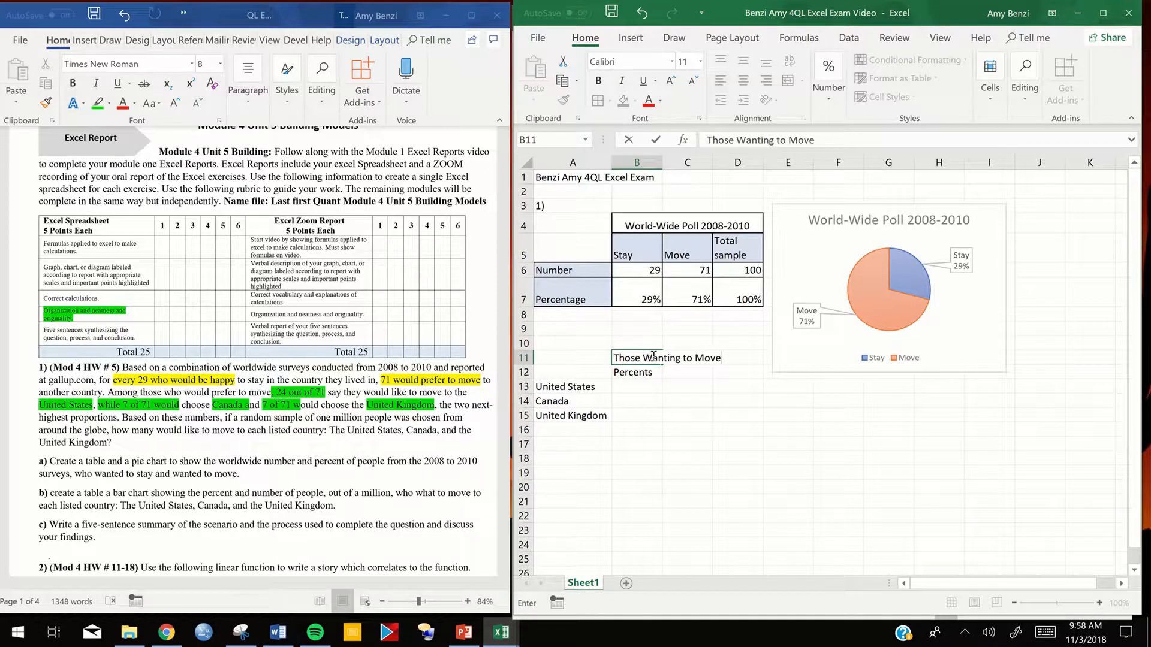
right_click(646, 359)
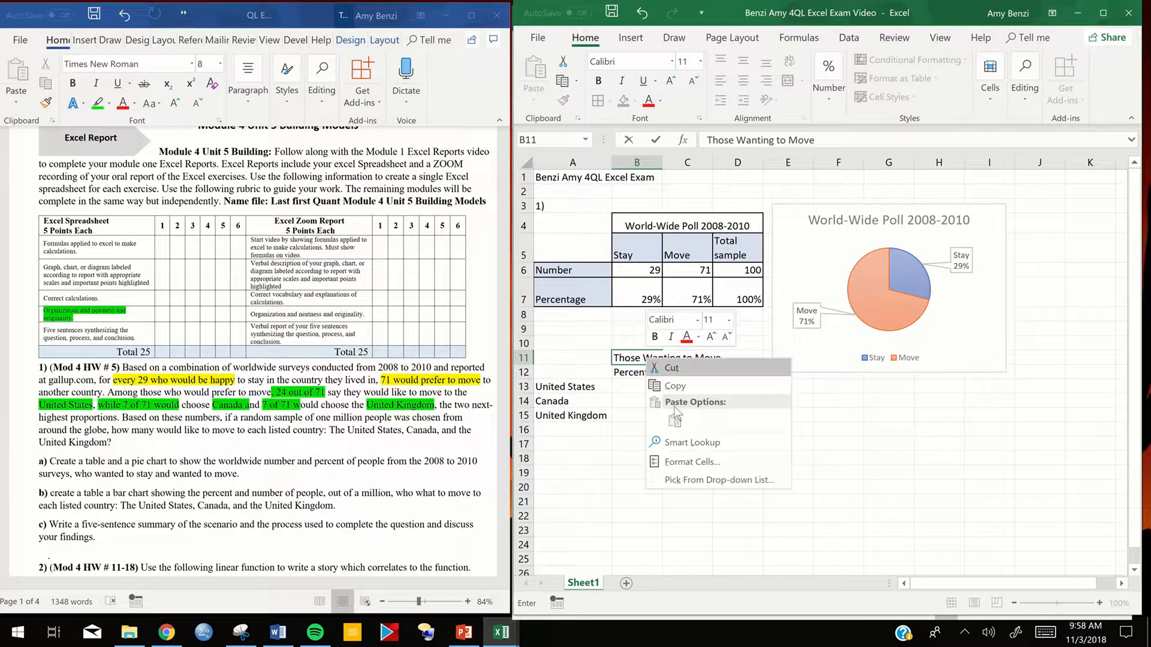
click(689, 460)
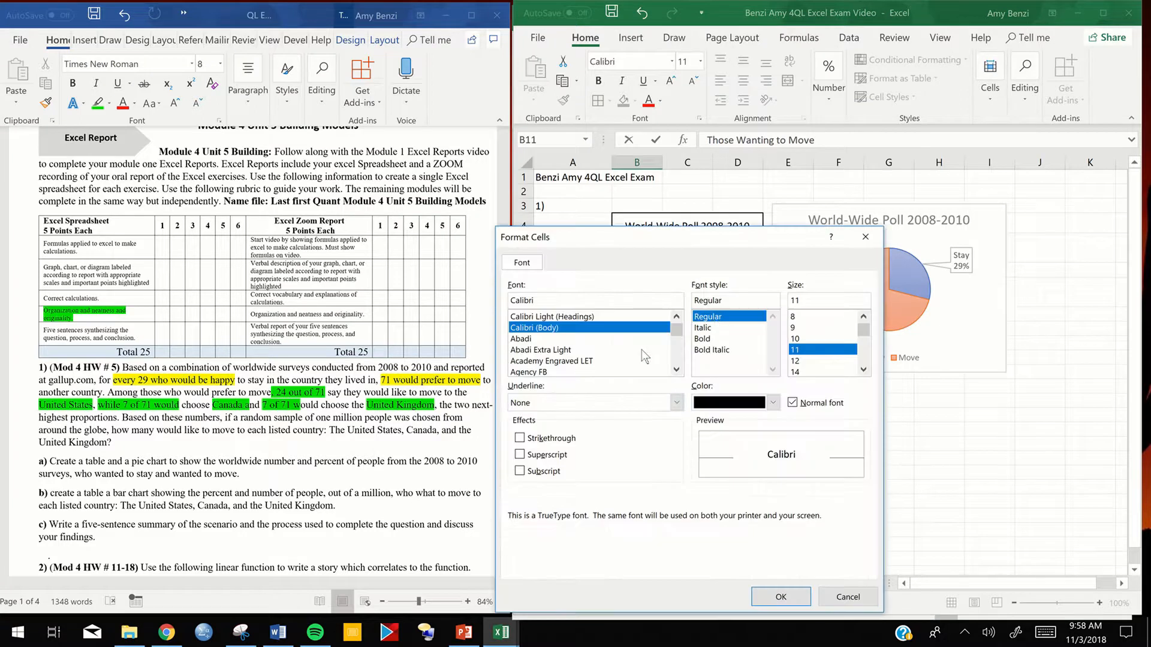
click(865, 237)
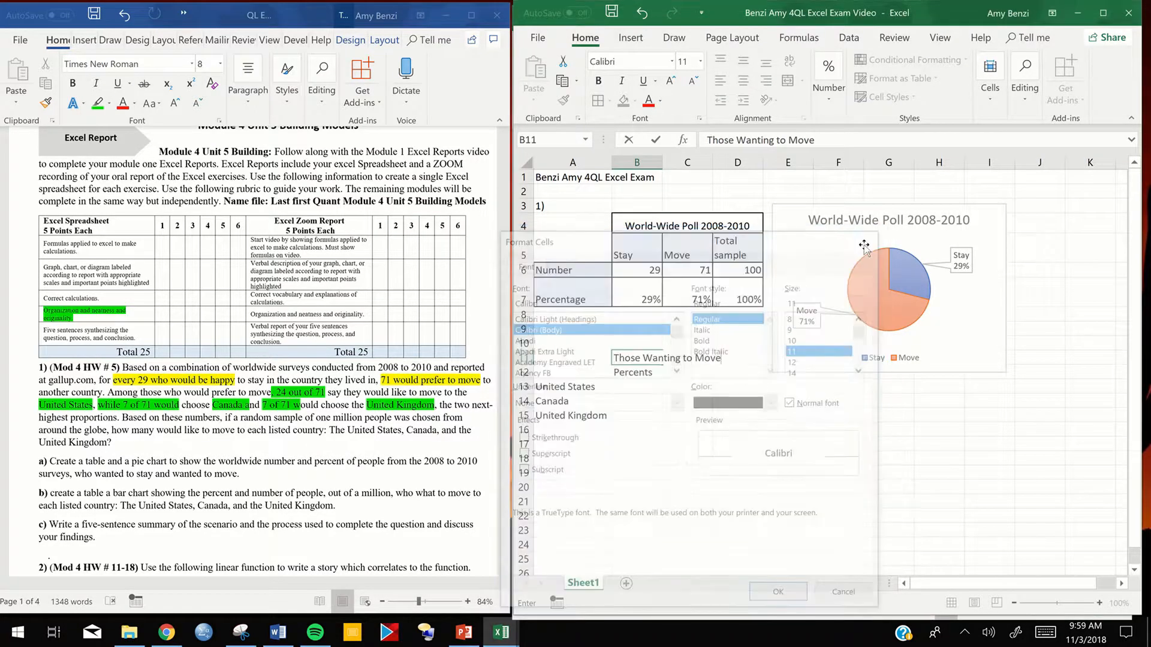
- Turn on text wrapping for the Those Wanting to Move heading in cell B11
click(794, 512)
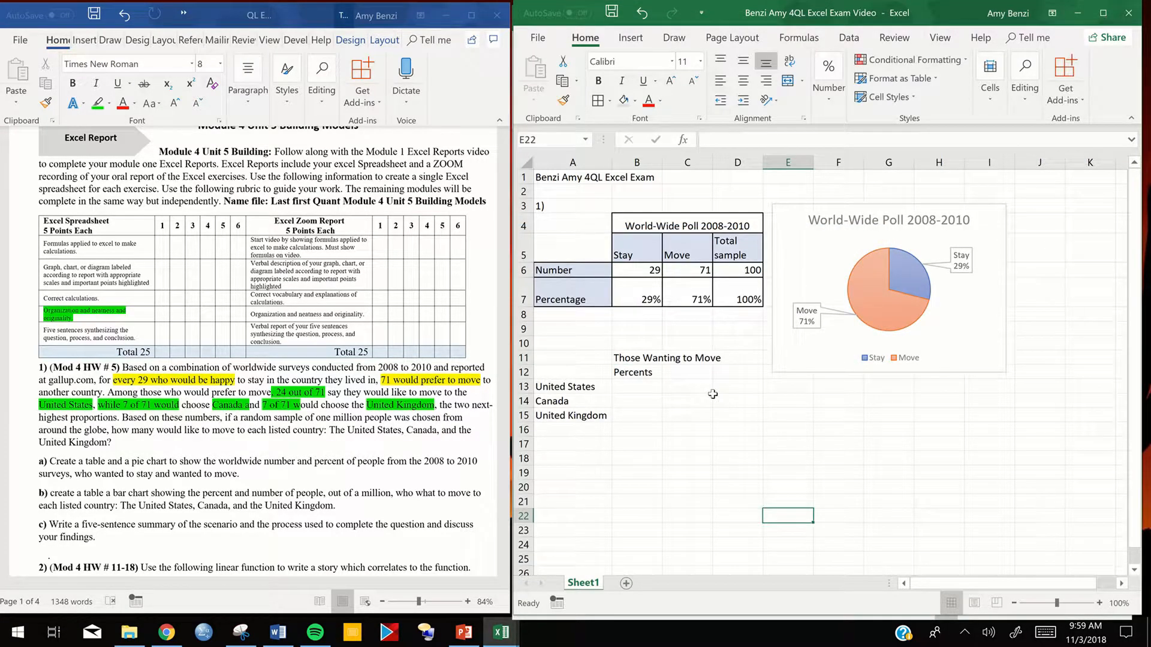
right_click(656, 359)
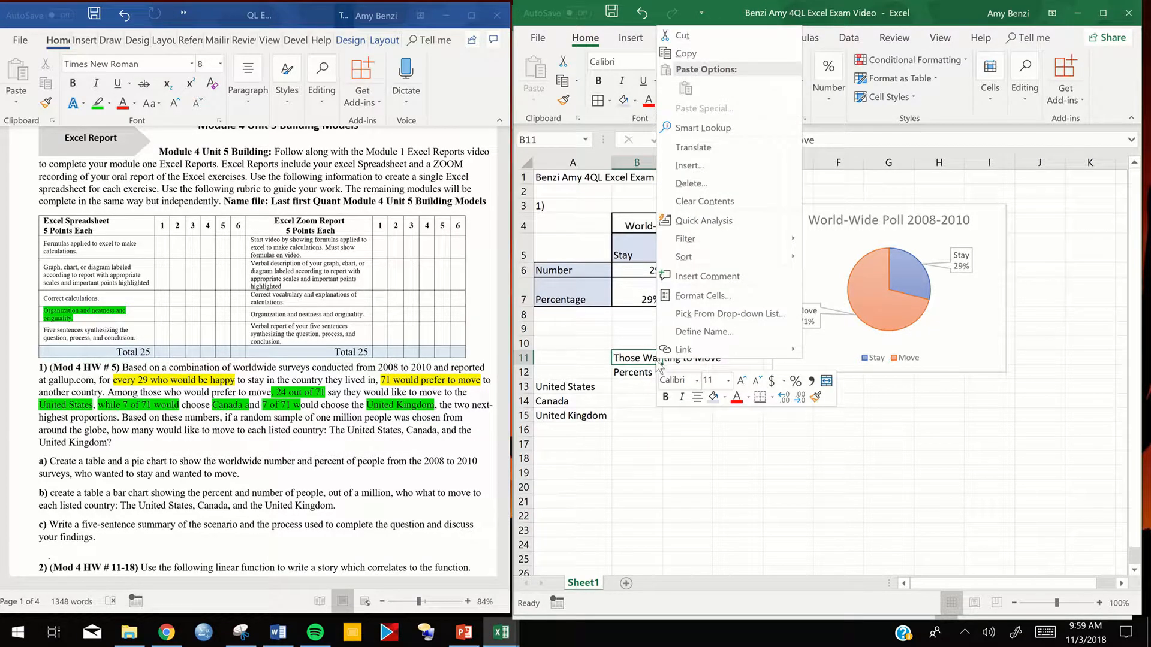
click(699, 295)
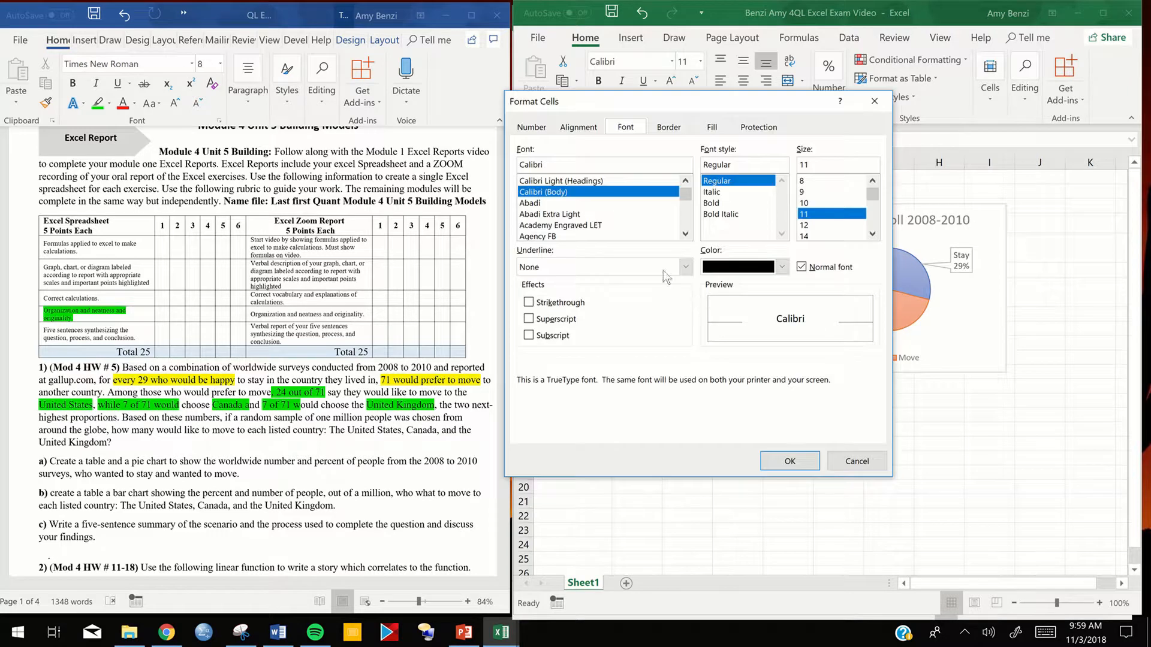
click(580, 128)
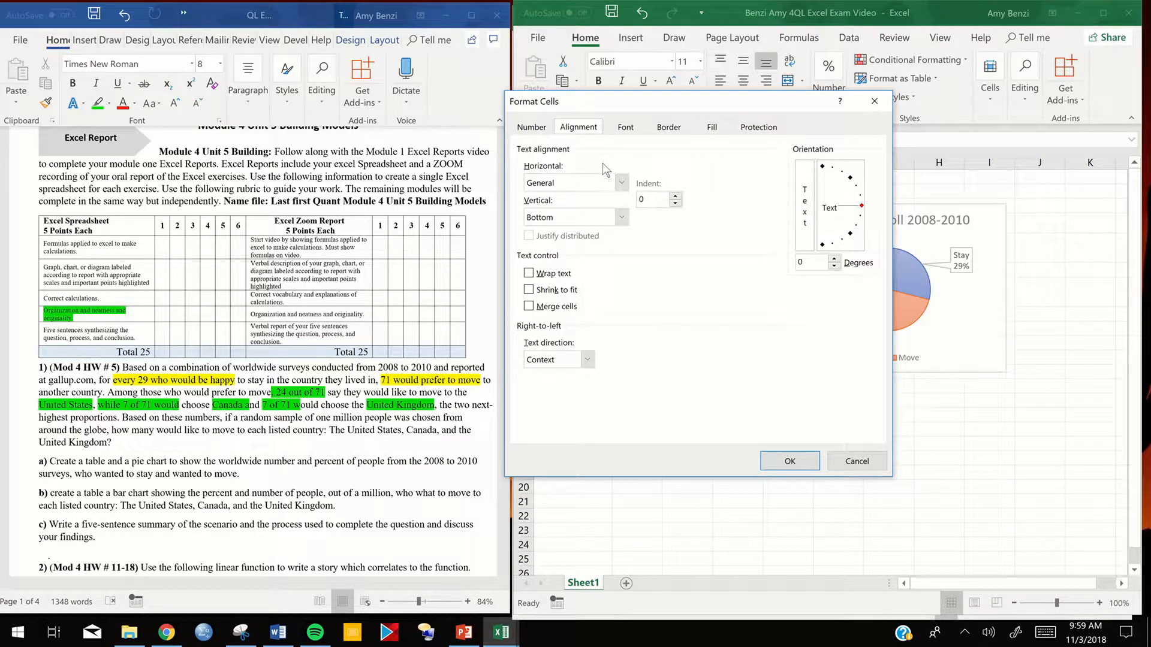
click(528, 274)
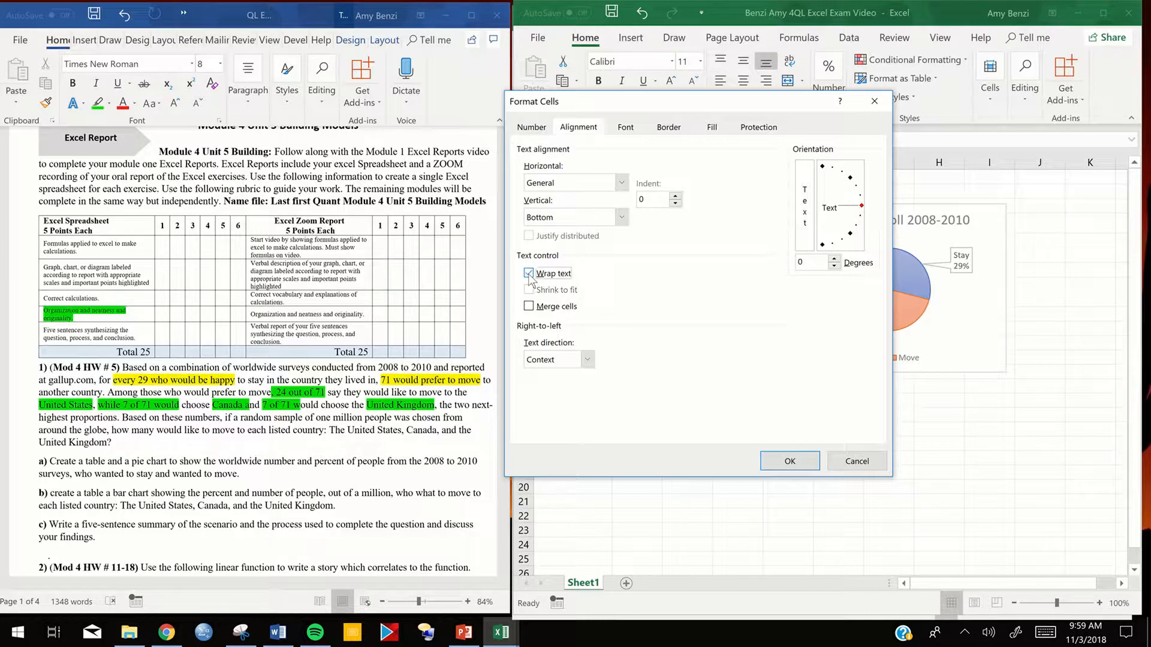
click(790, 462)
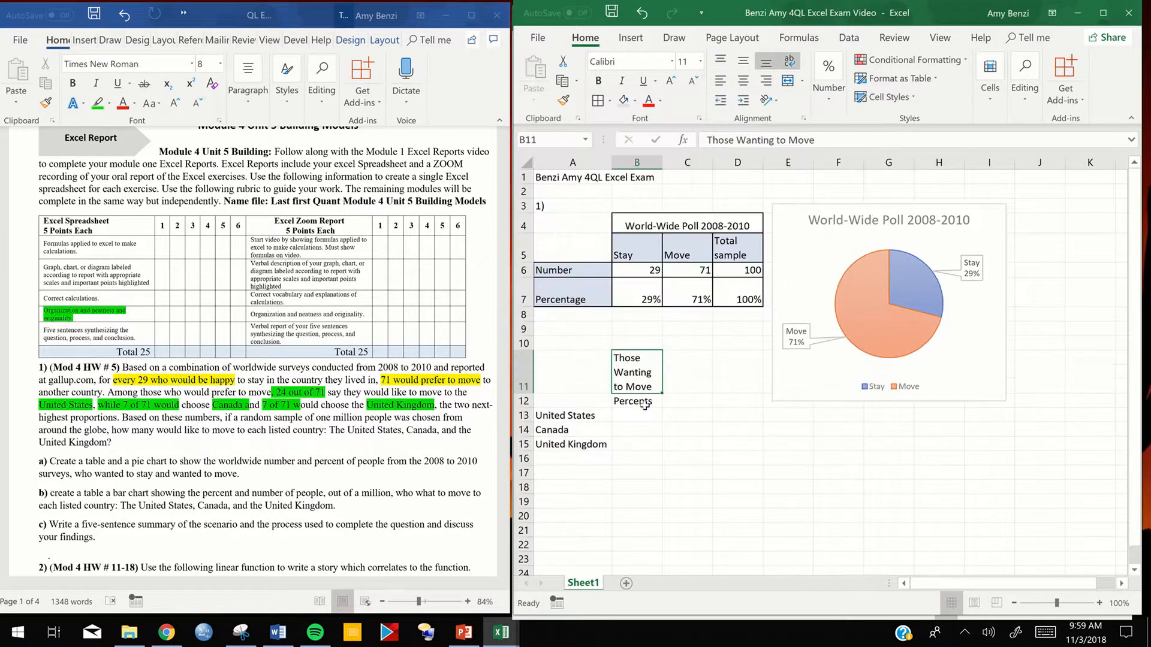
- Calculate the United States share in cell B13 with the formula =24/71
click(658, 416)
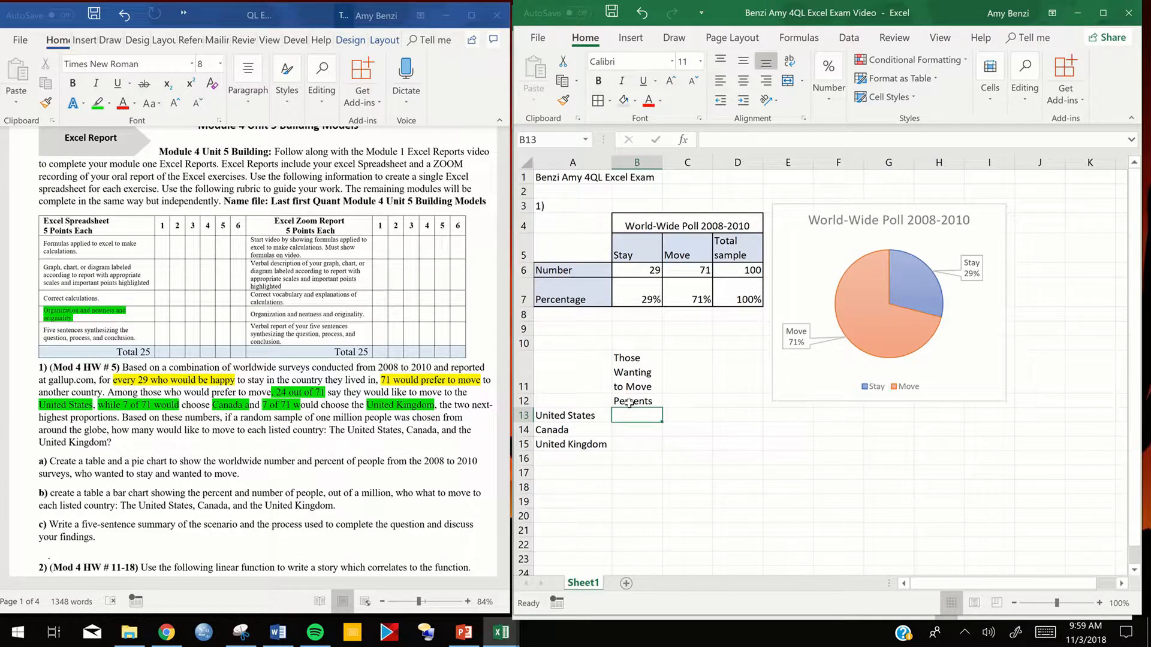
double_click(633, 416)
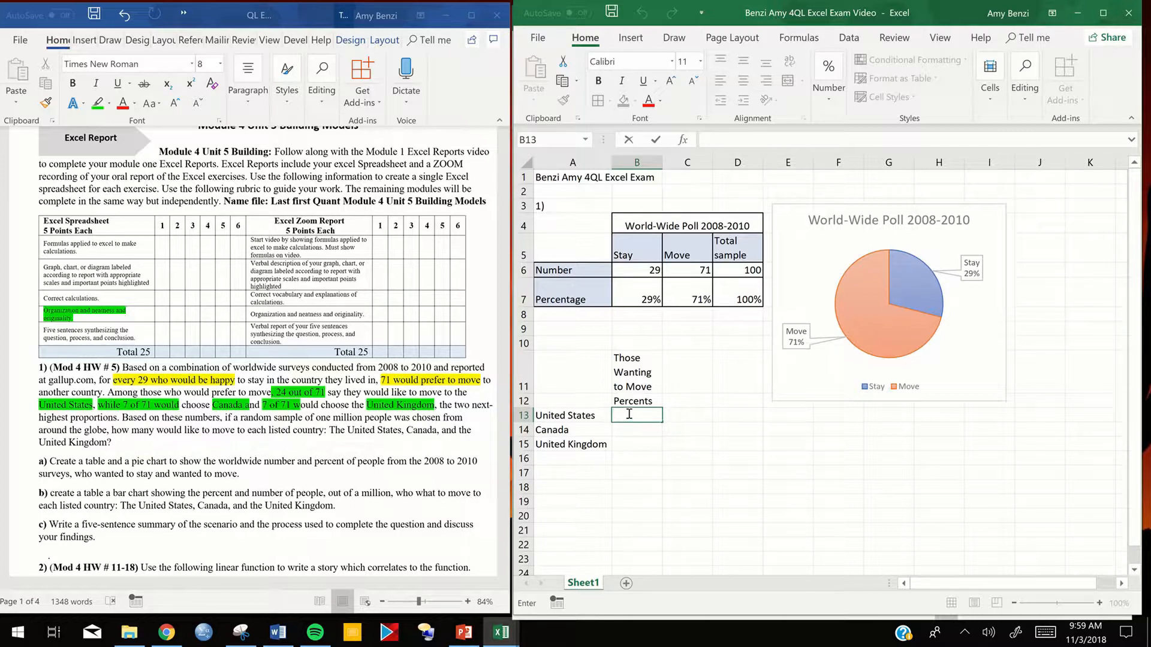
text(=24/71)
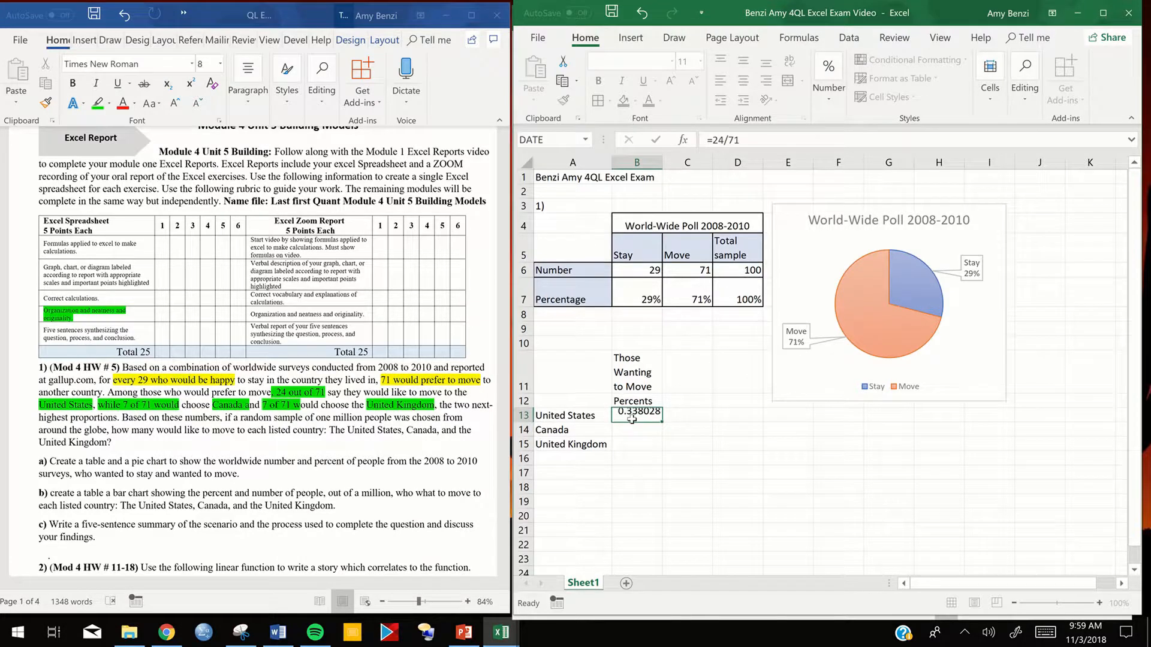
key(Return)
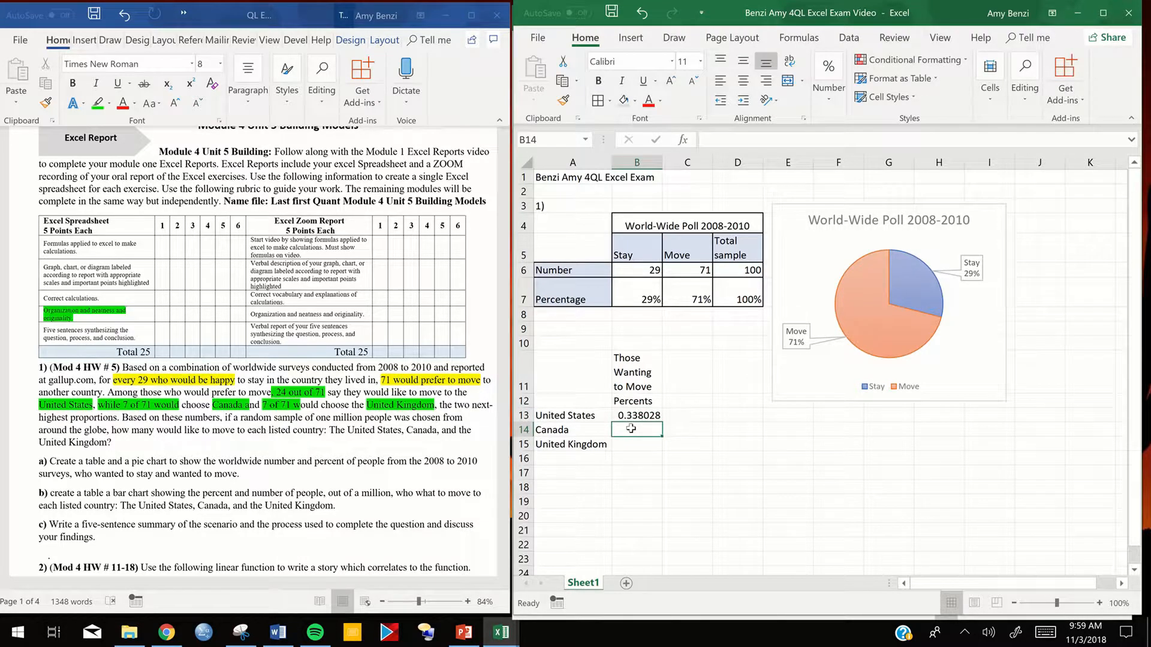
- Calculate the Canada share in cell B14 with =7/71 and fill the formula down to United Kingdom in B15
double_click(631, 430)
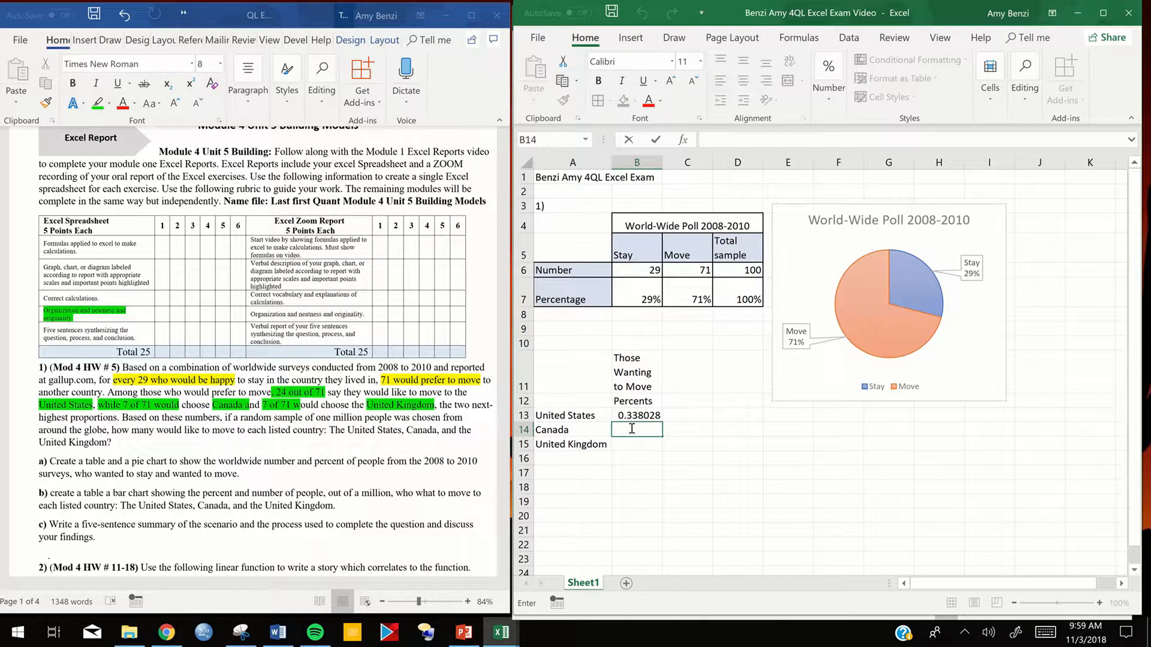
text(=7/71)
key(Return)
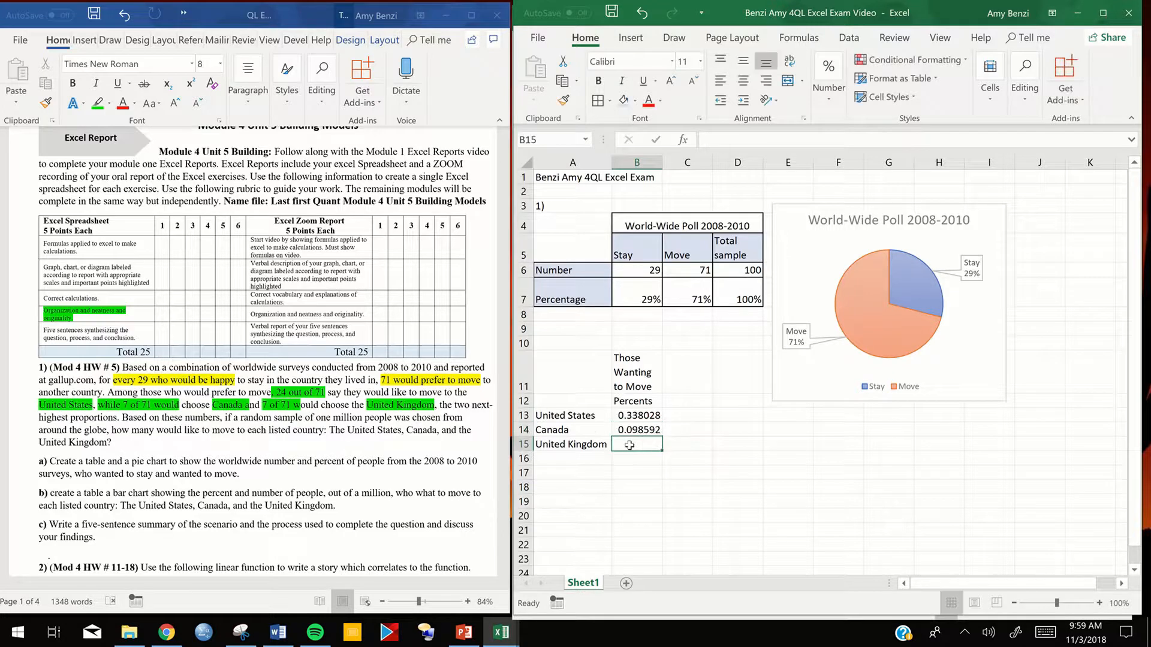
click(642, 429)
drag(662, 436, 648, 453)
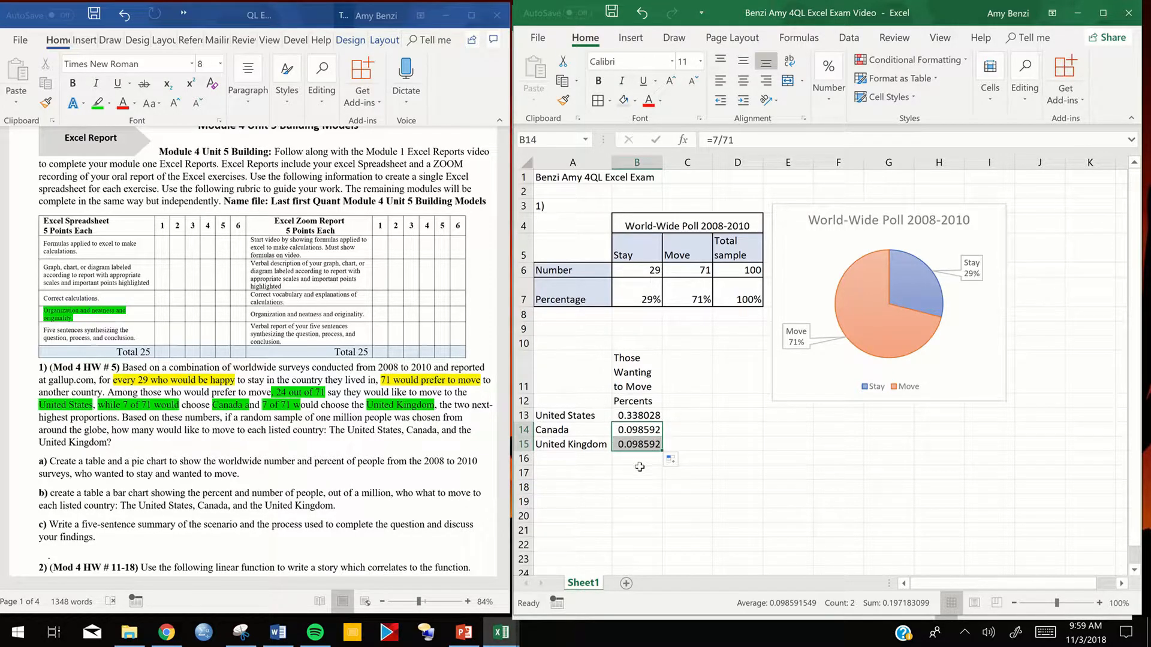
- Format the three country shares in B13:B15 as percentages
drag(645, 418, 641, 447)
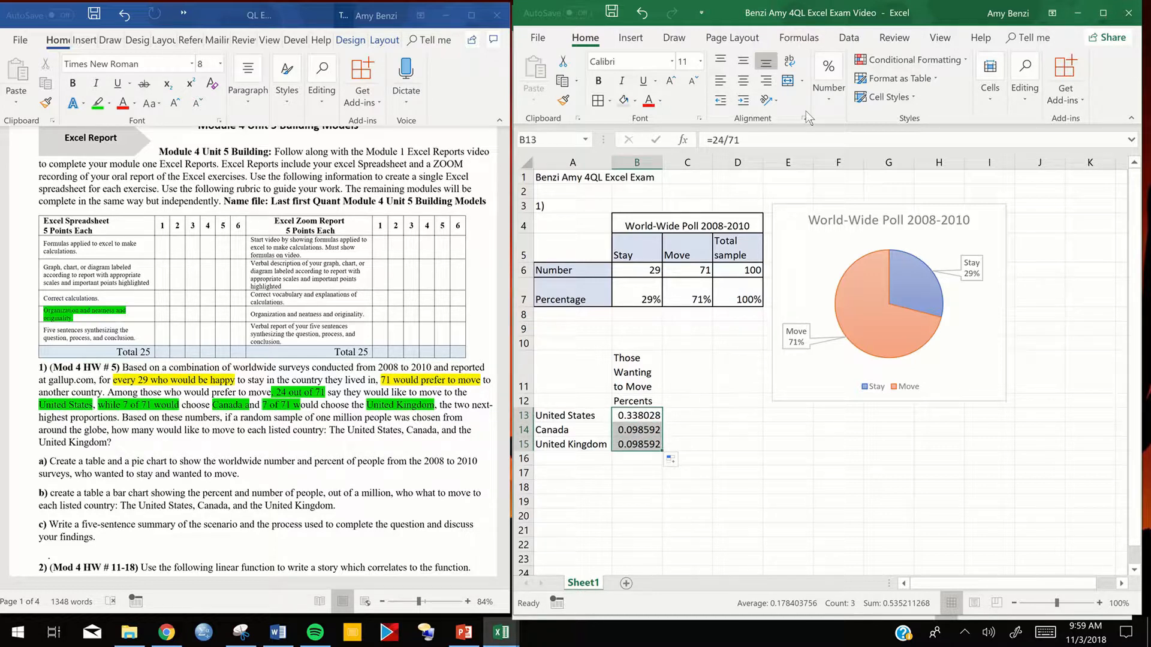
click(828, 78)
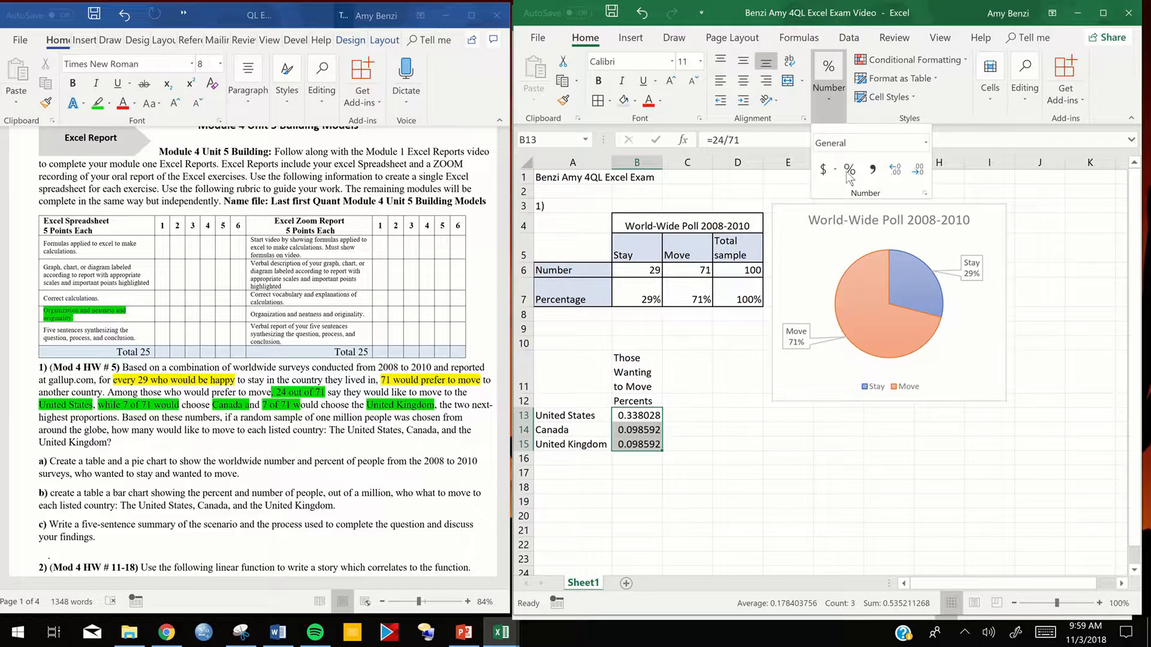
click(849, 170)
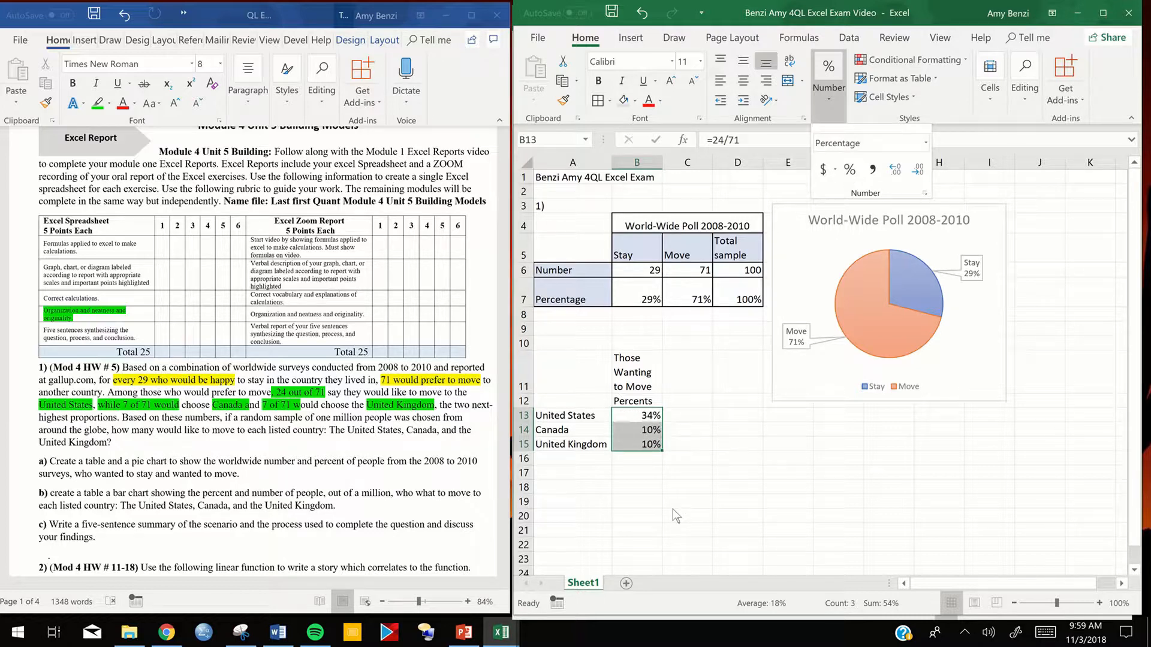
click(690, 432)
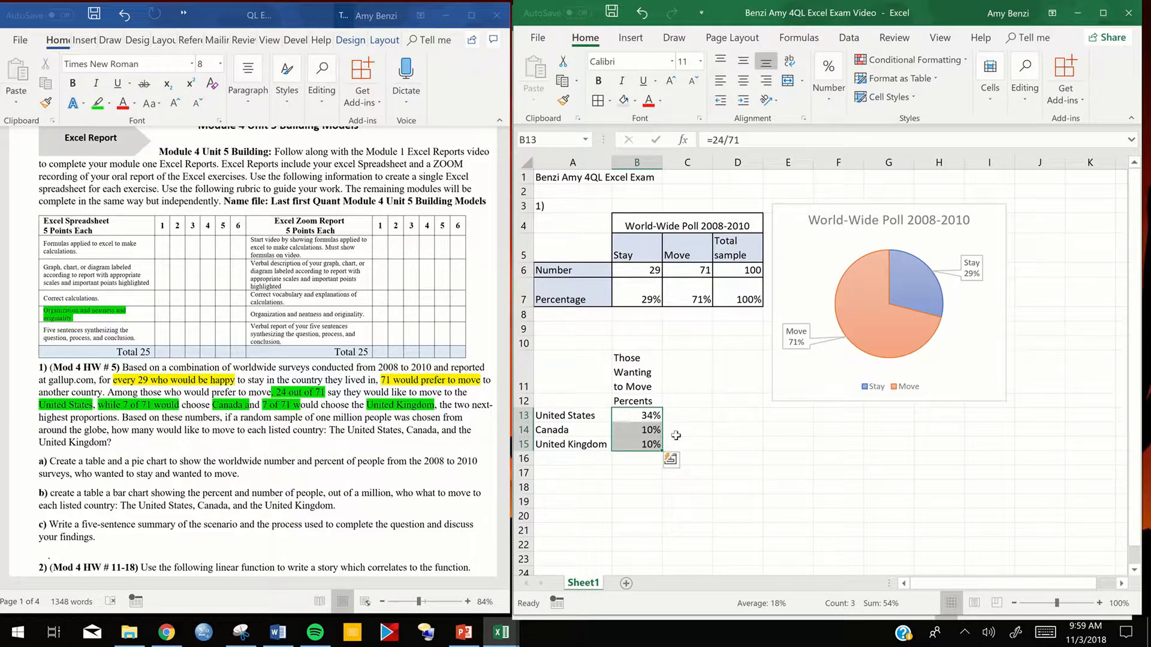
- Enter the heading Out of a million in cell C12, beside the Percents heading
click(693, 403)
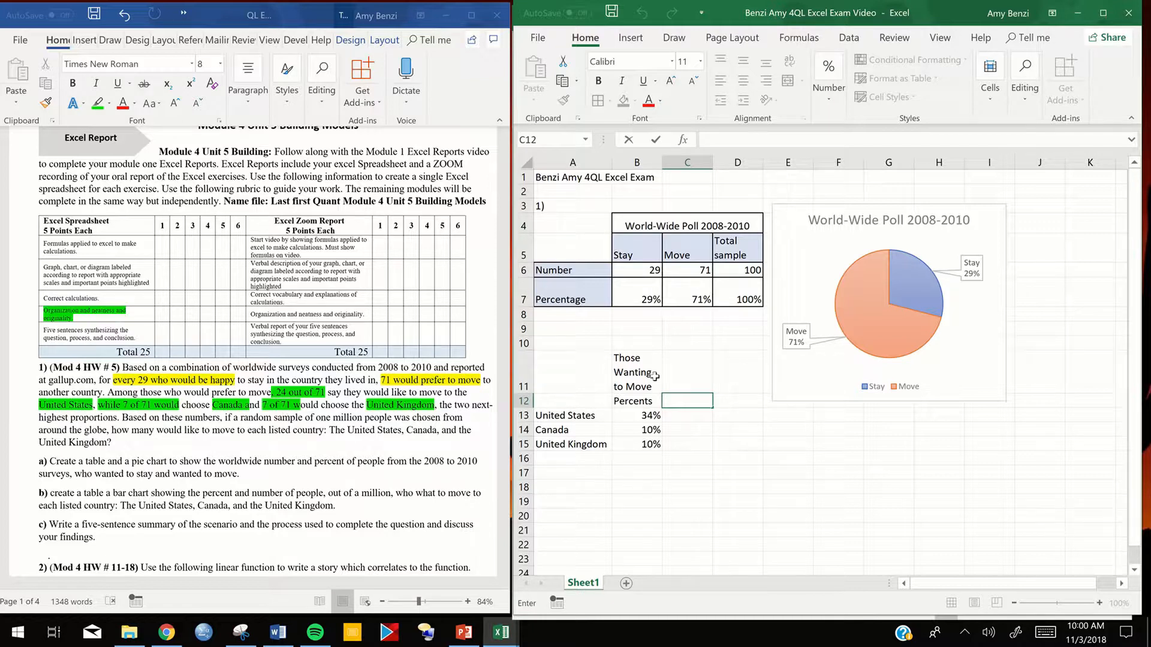
mouse_move(861, 294)
text(Ou)
text(t of a million)
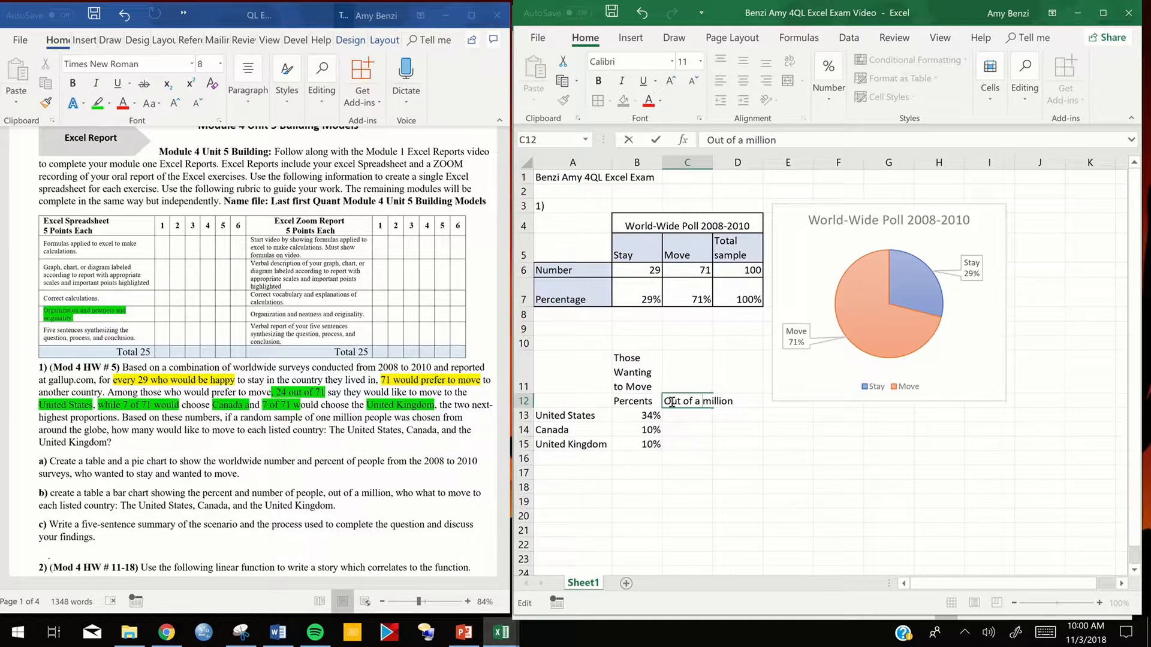
right_click(681, 403)
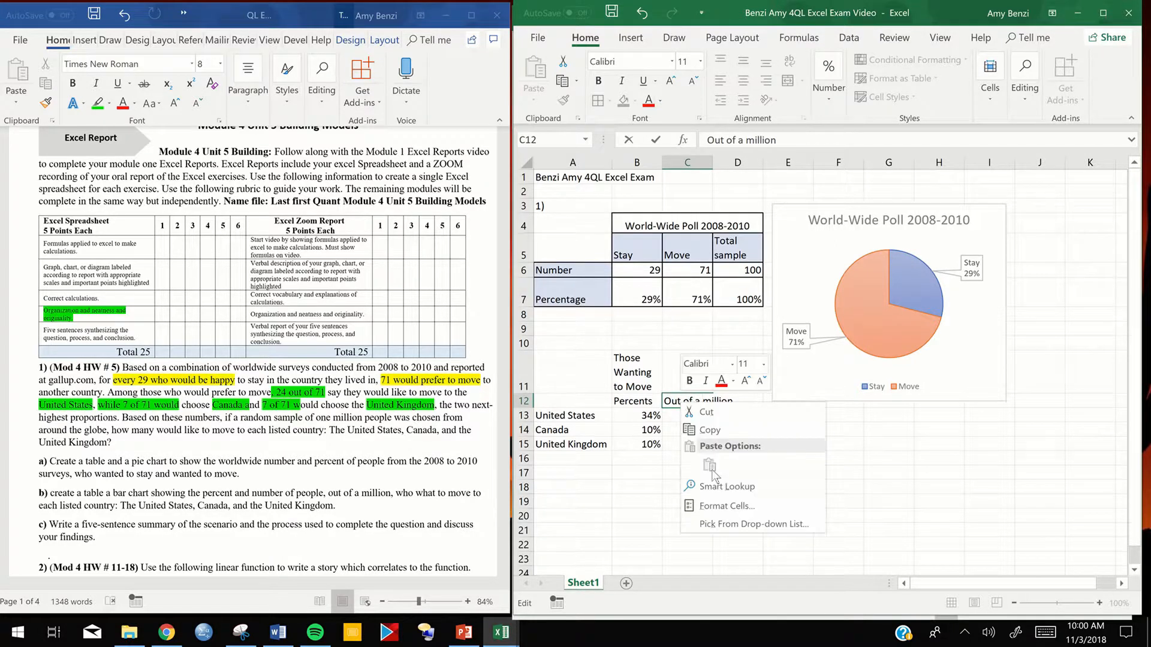
click(654, 454)
click(654, 454)
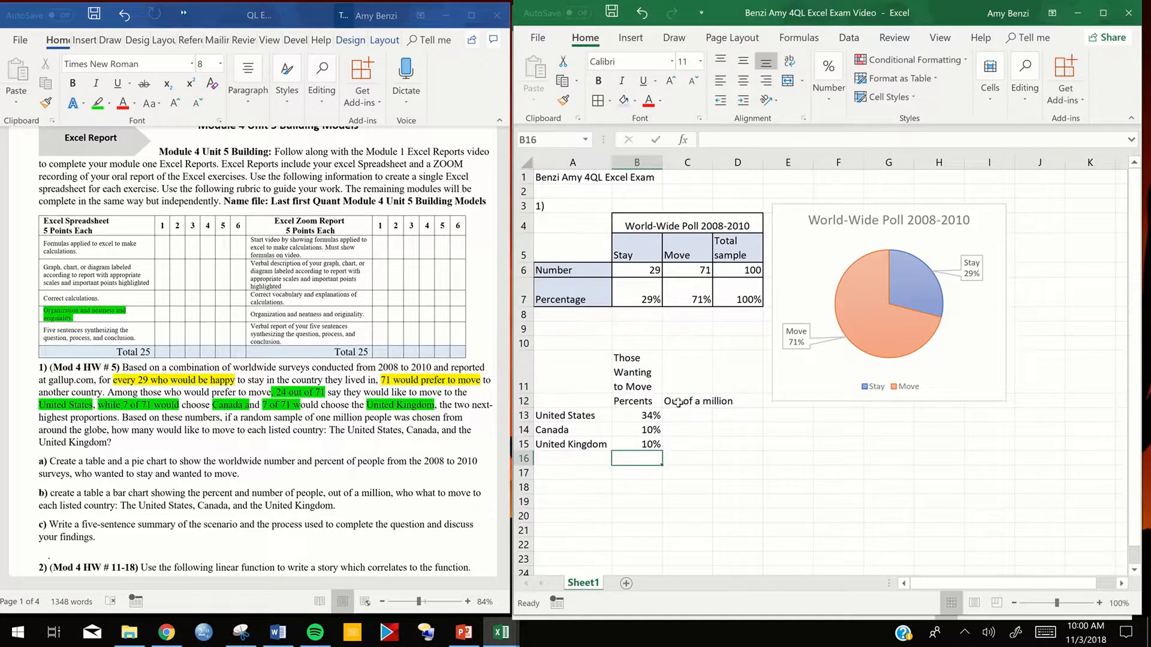
- Turn on text wrapping for the Out of a million heading in C12 and center it horizontally and vertically
right_click(685, 405)
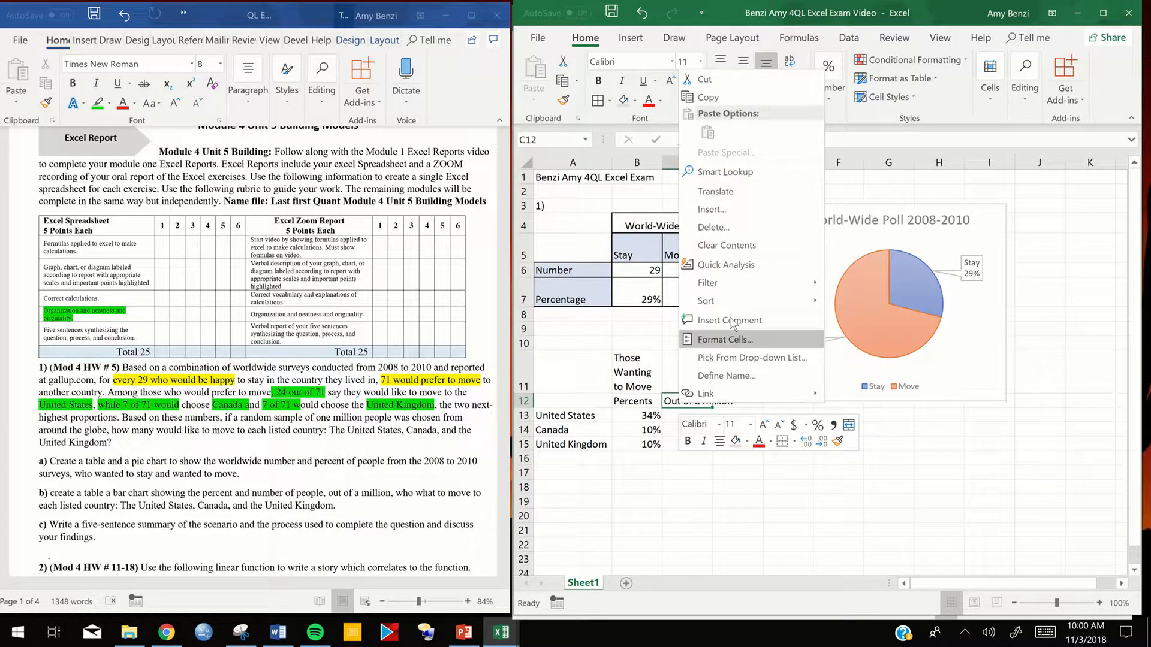
click(725, 340)
click(610, 170)
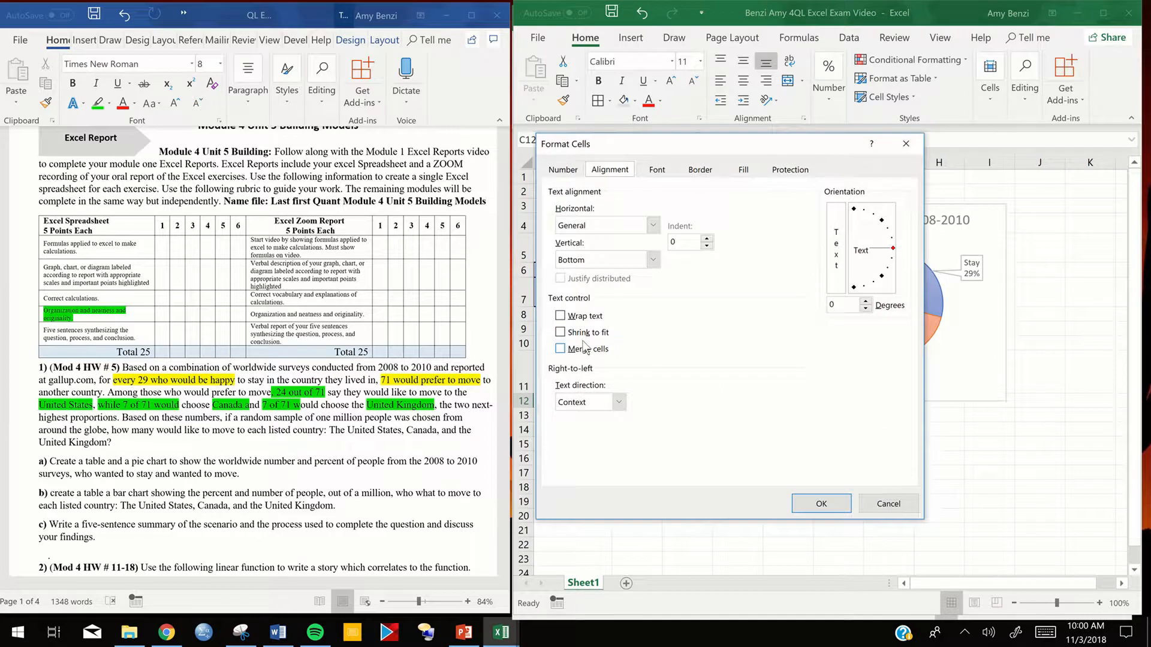
click(562, 319)
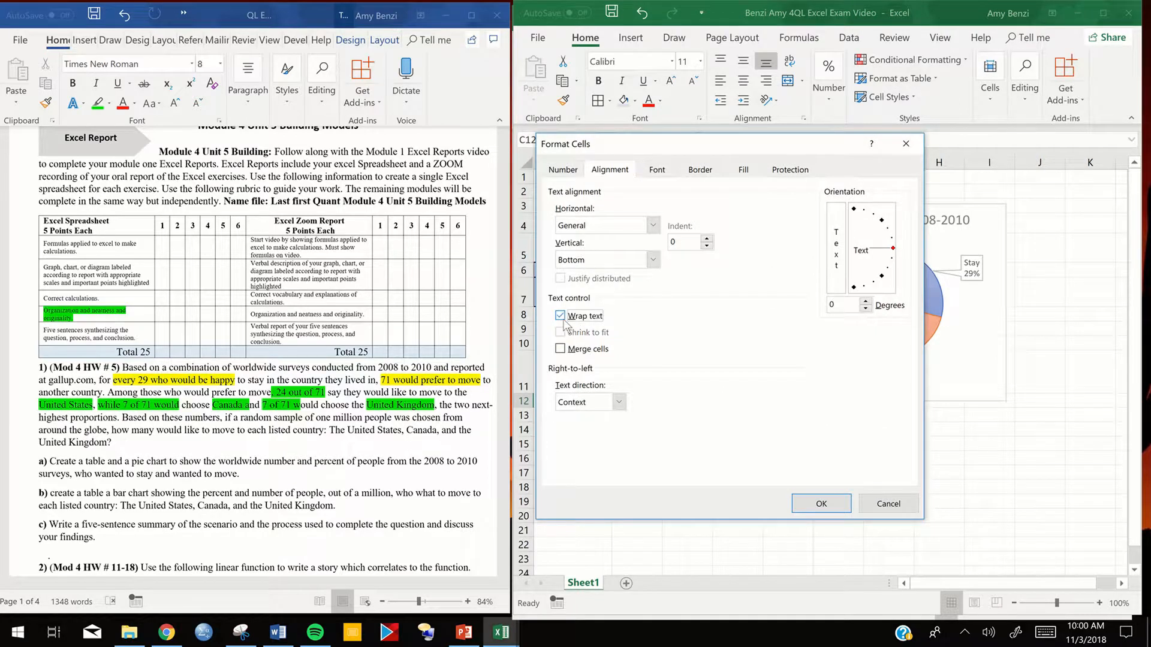
click(821, 503)
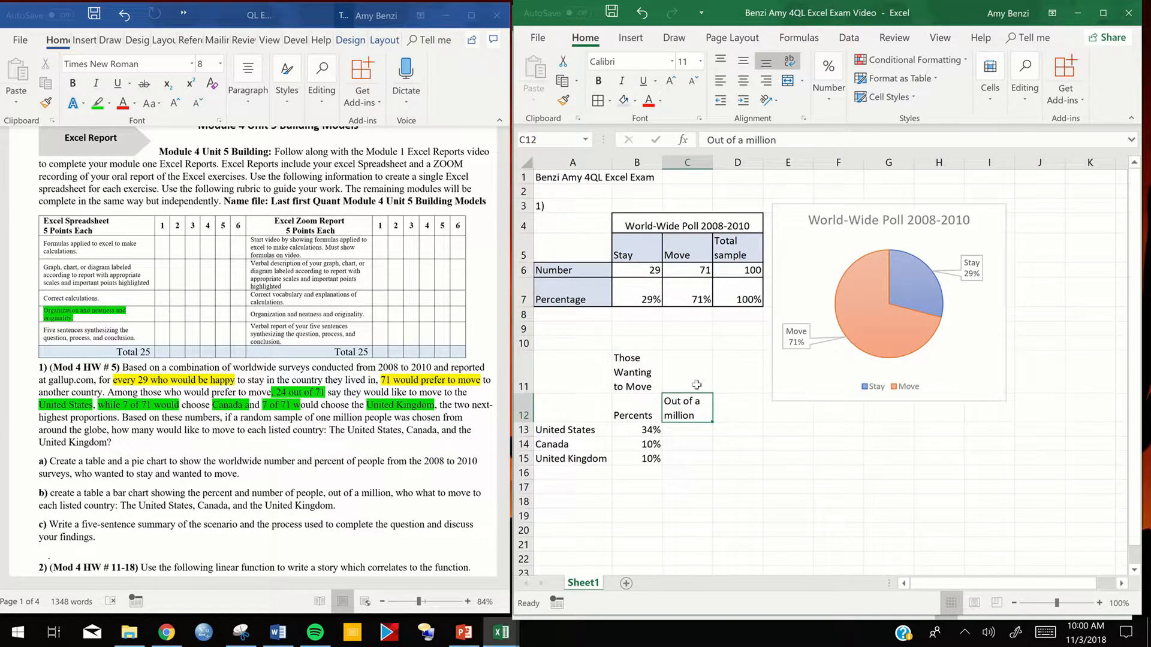
click(742, 82)
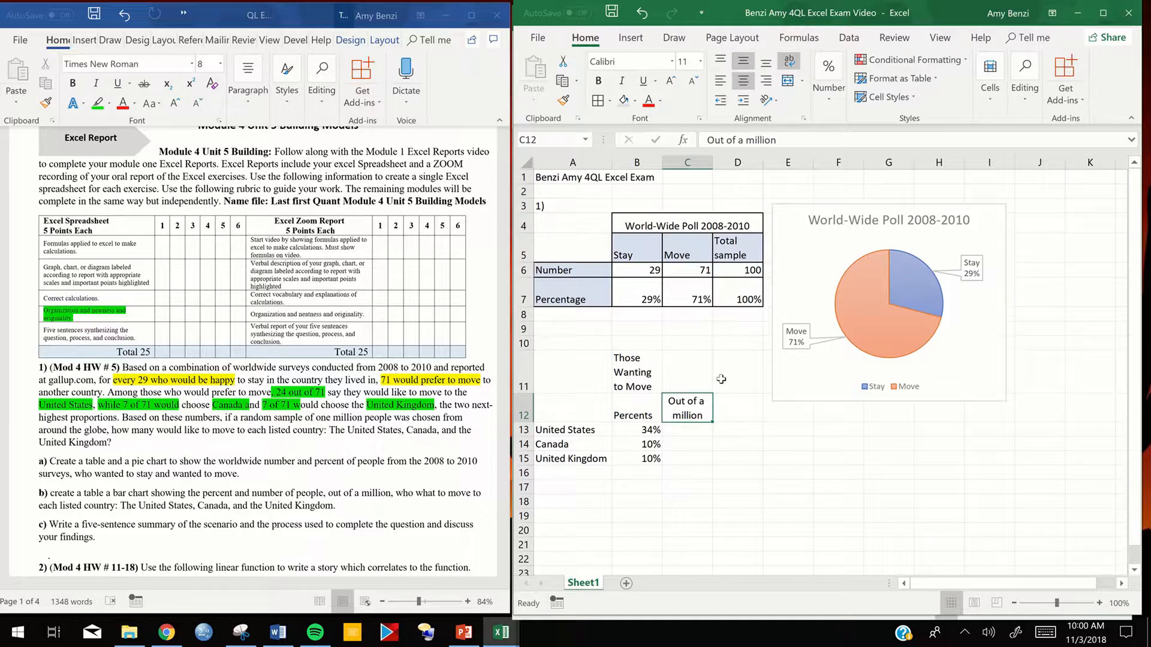
- Calculate the United States number out of a million in C13 with =.71*.34*1000000 and reopen the formula for review
click(684, 429)
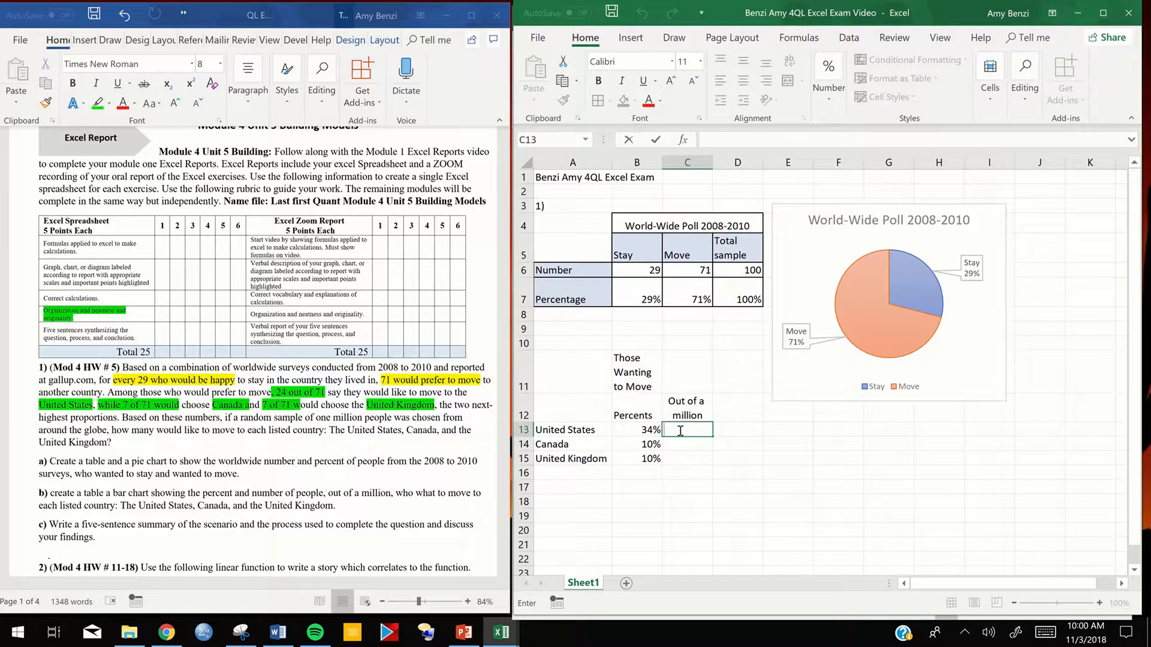
text(=)
text(.71)
text(*.34*)
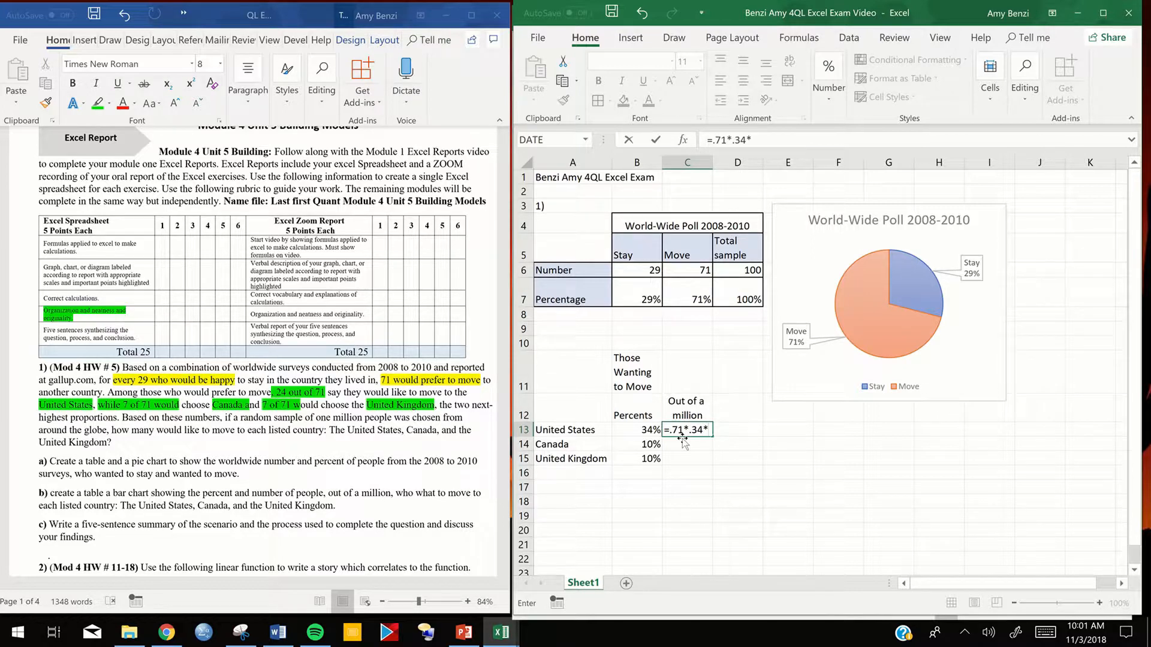
text(1000000)
key(Return)
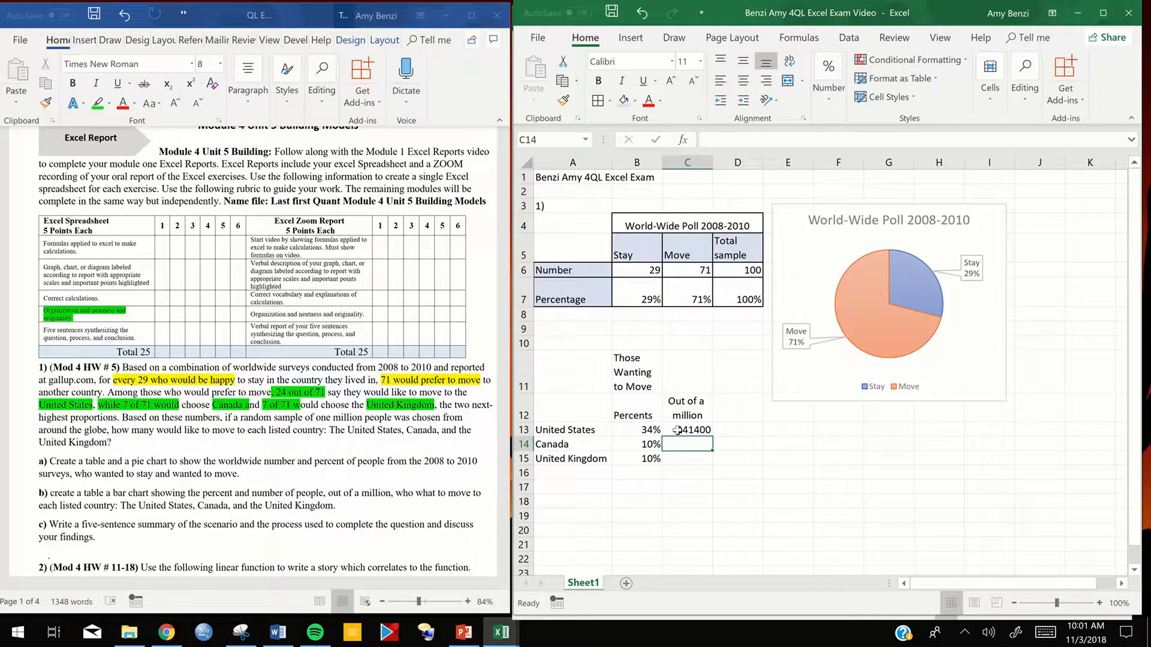
double_click(677, 430)
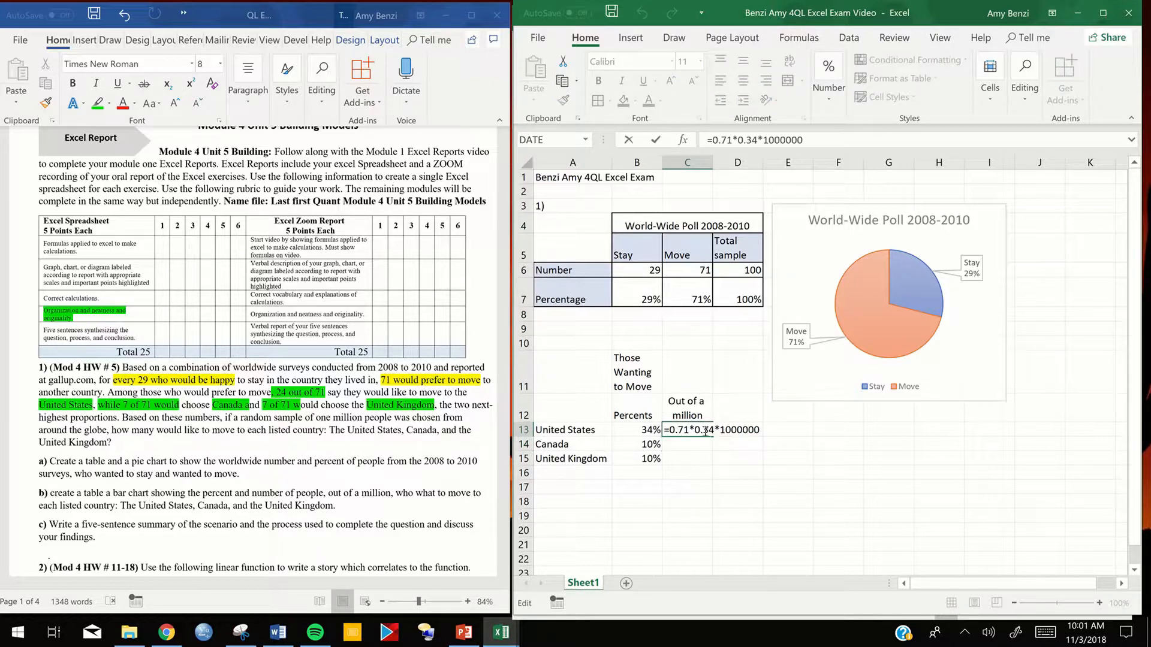
mouse_move(433, 3)
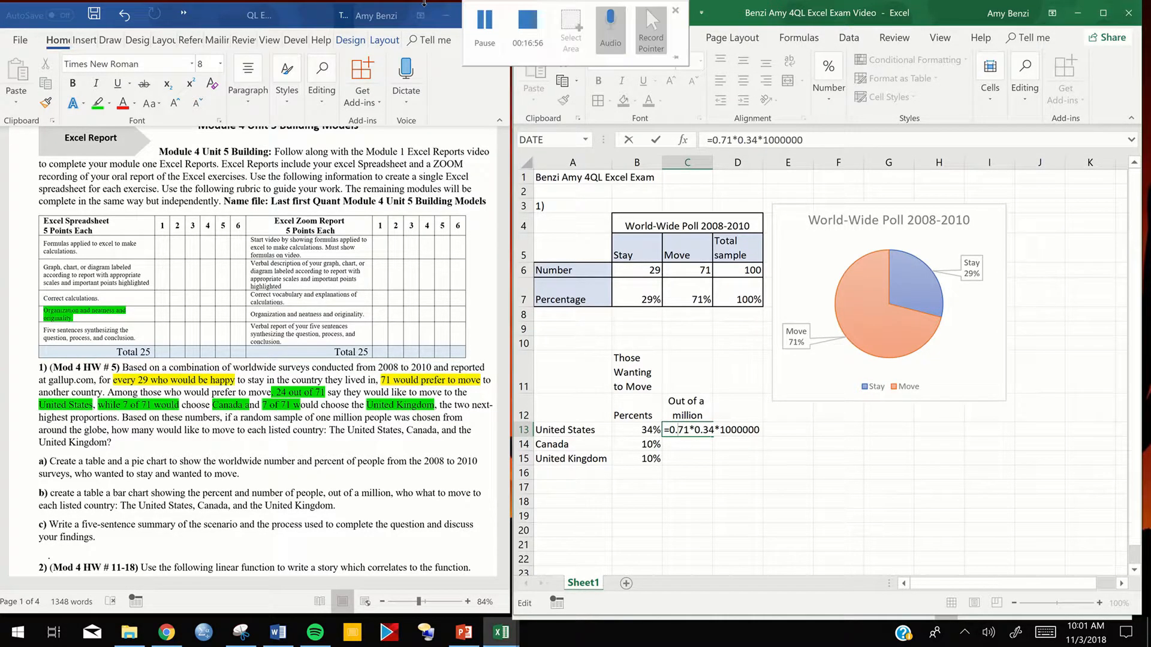
click(483, 27)
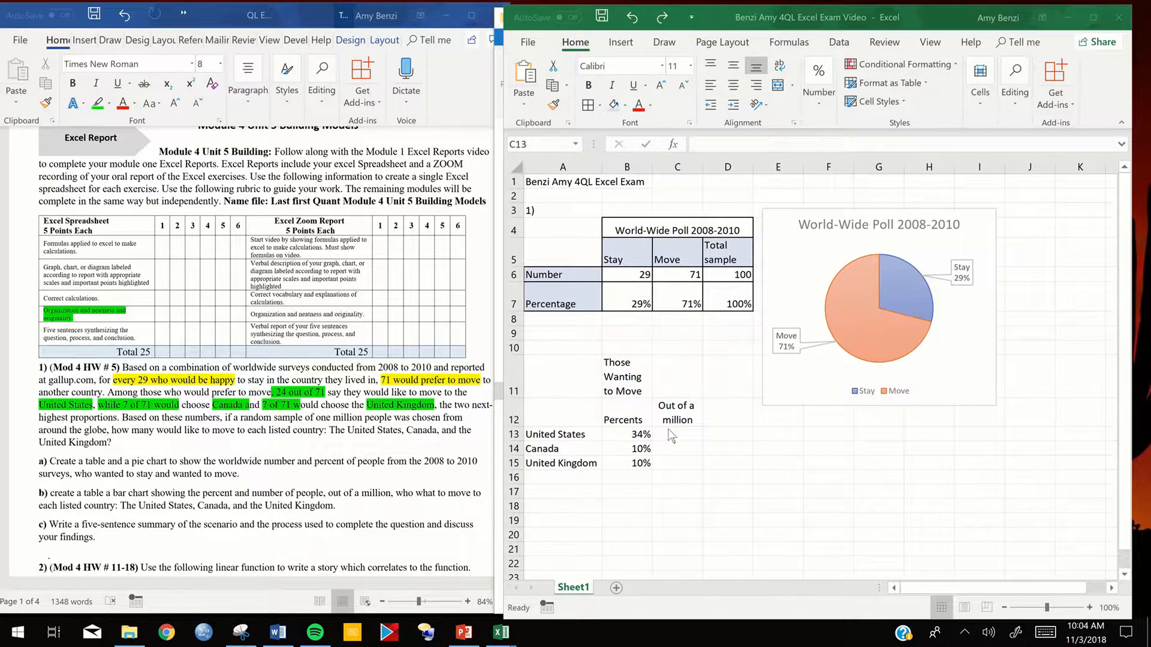
- Calculate the United States number in C13 from cell references with the formula =B13*C7*1000000
click(661, 437)
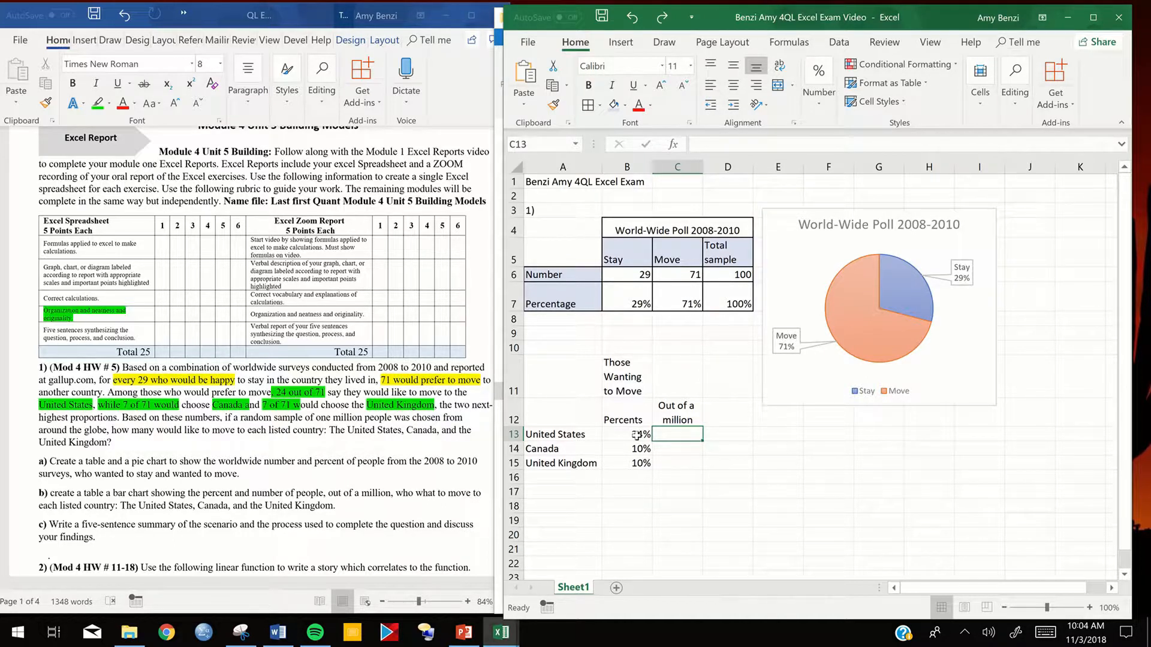
double_click(669, 437)
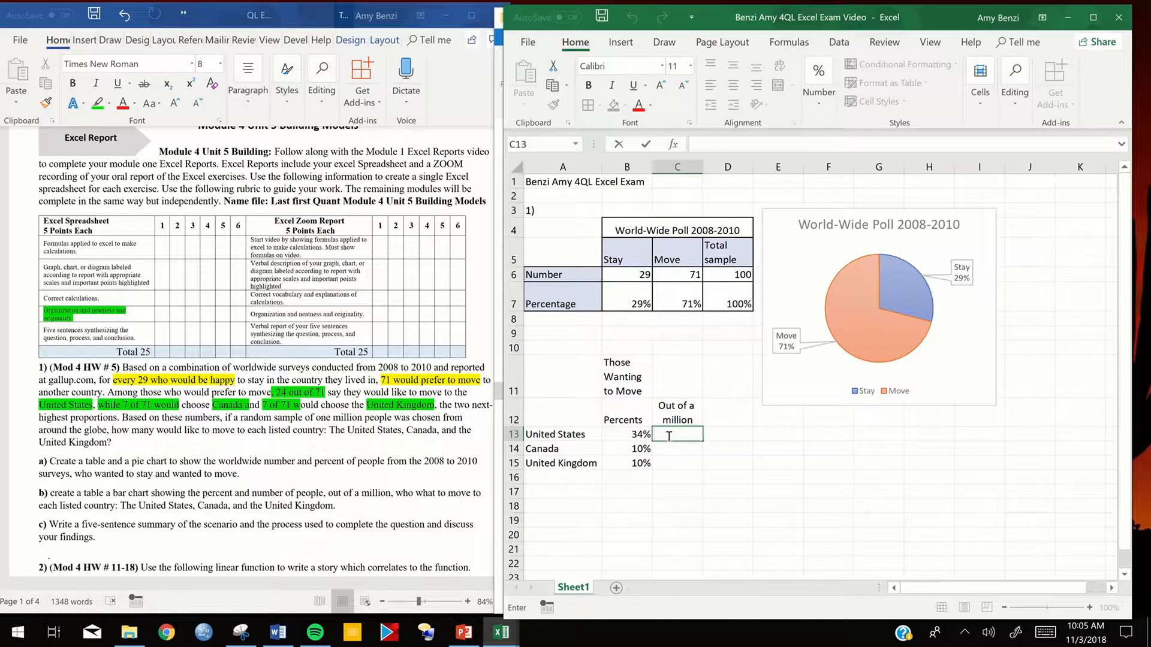
text(=)
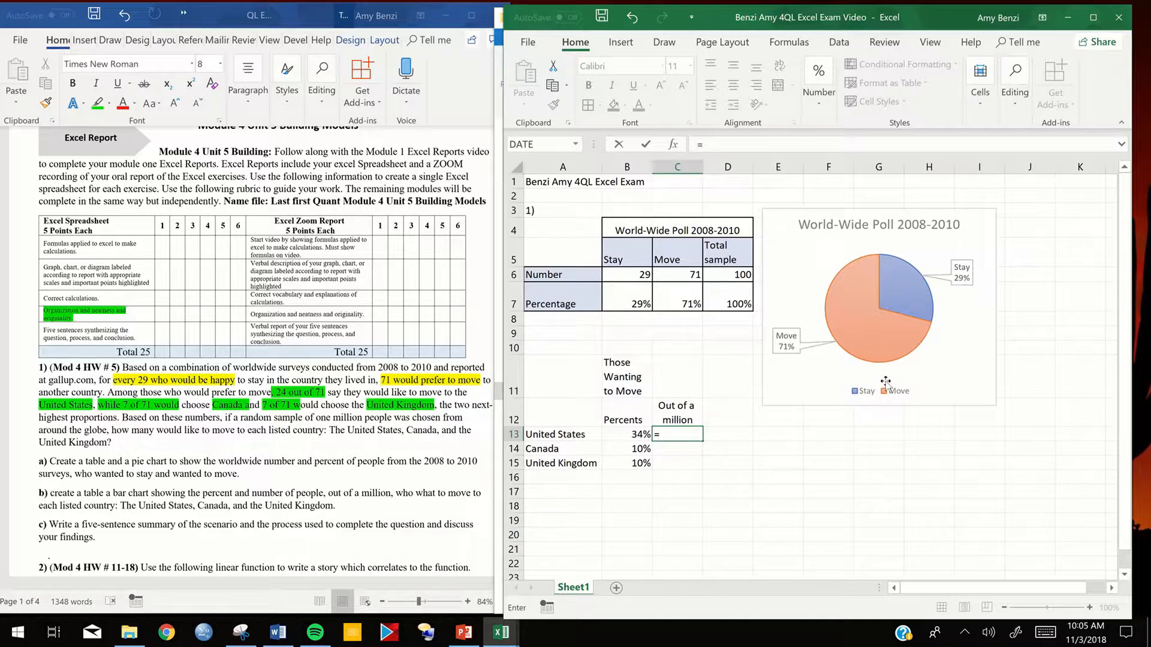
mouse_move(902, 339)
click(611, 436)
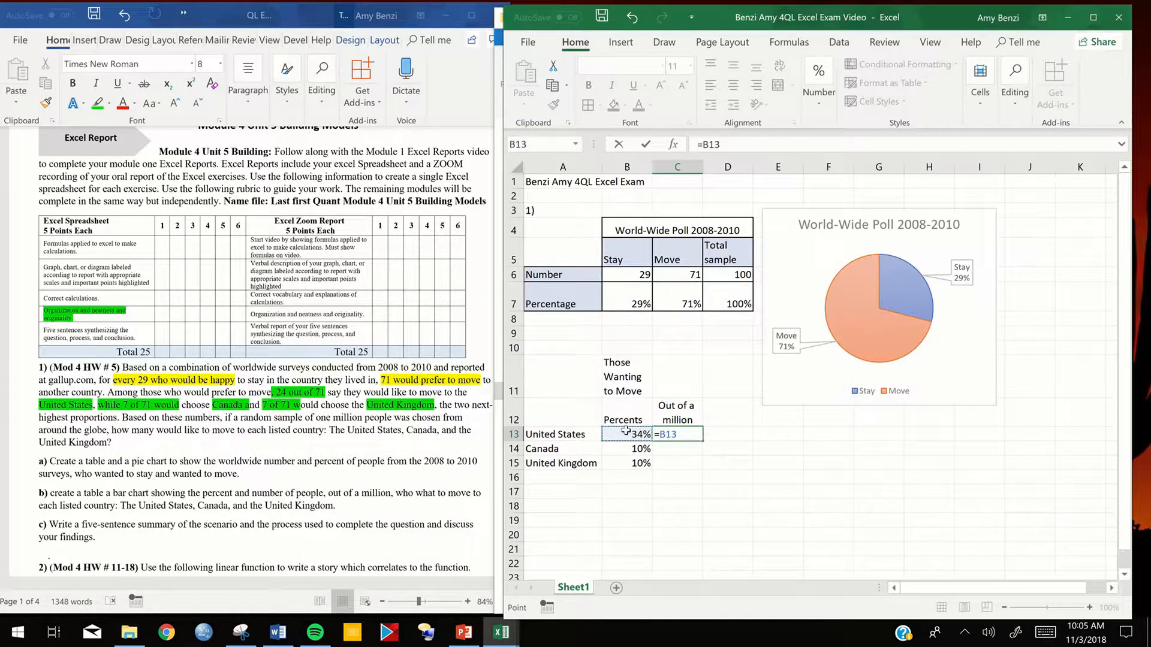
text(*)
click(672, 302)
text(*)
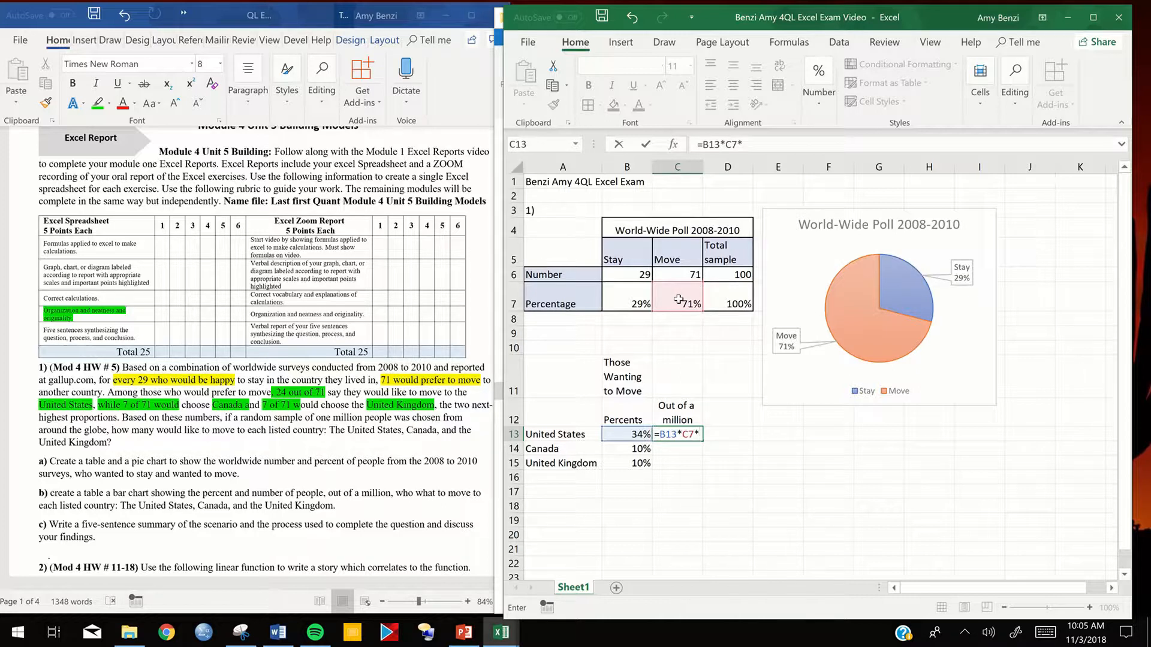
text(1000000)
key(Return)
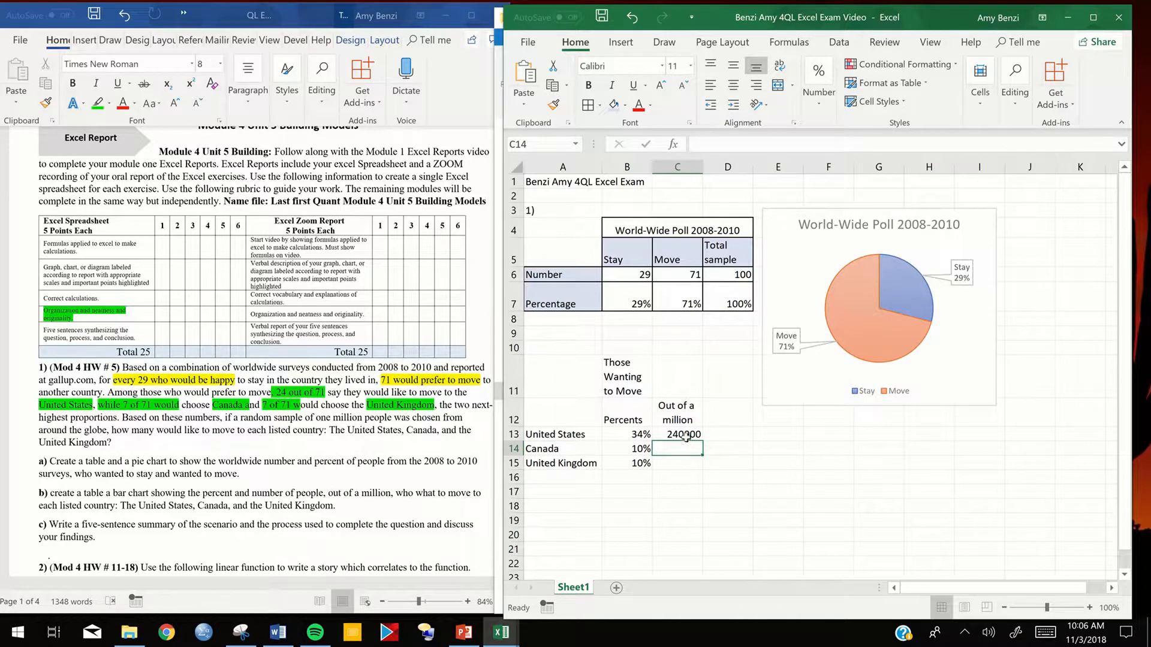
- Try filling the C13 formula down to Canada and United Kingdom in C14:C15 and inspect the Canada formula's references
double_click(676, 449)
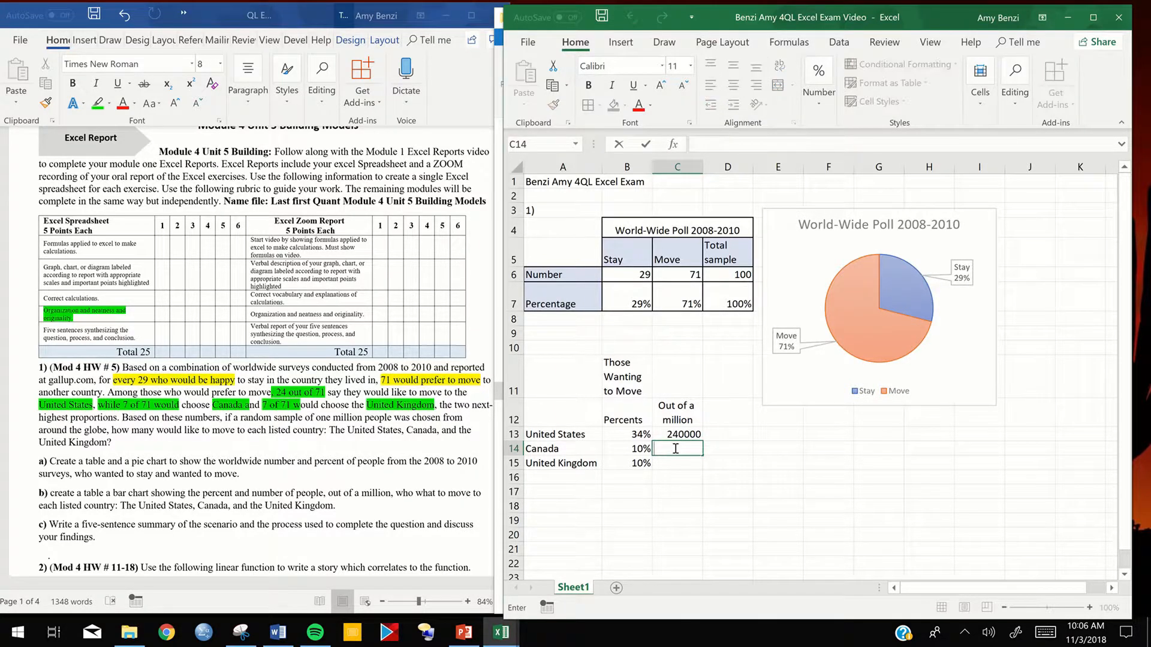
click(675, 433)
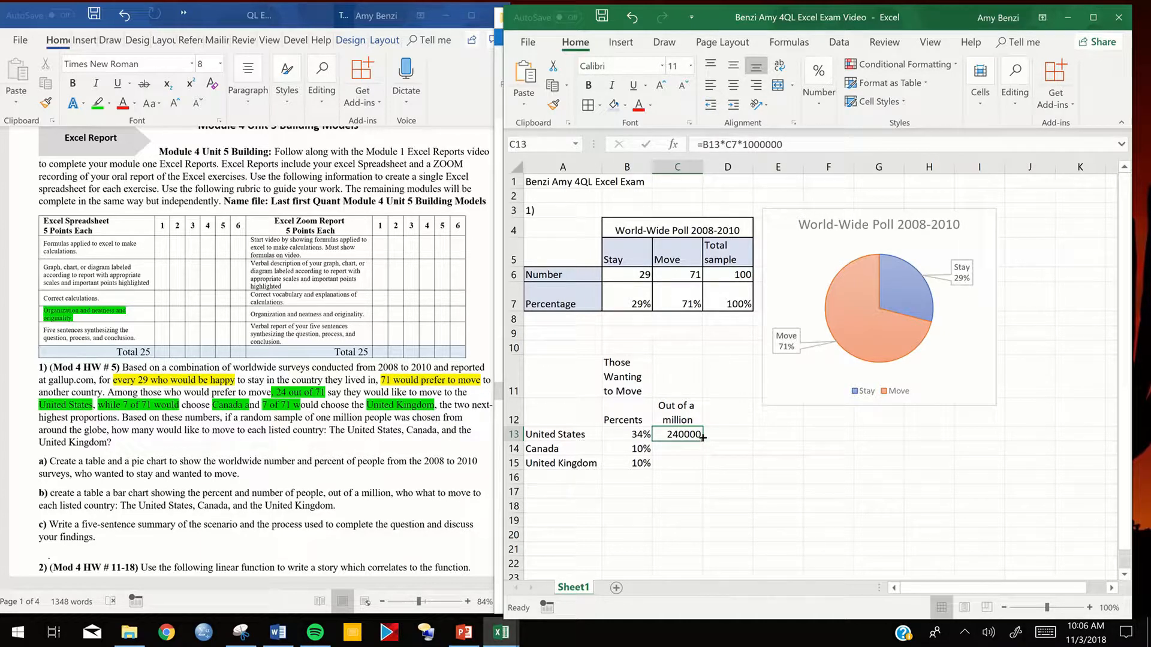
drag(702, 441, 697, 465)
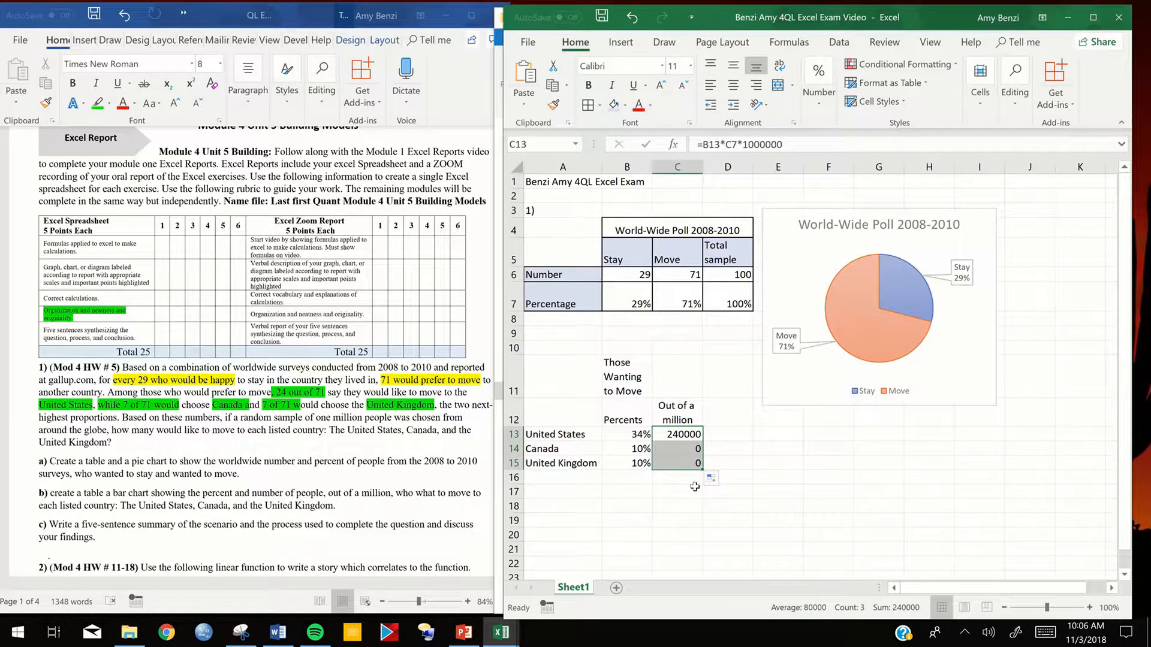
double_click(682, 451)
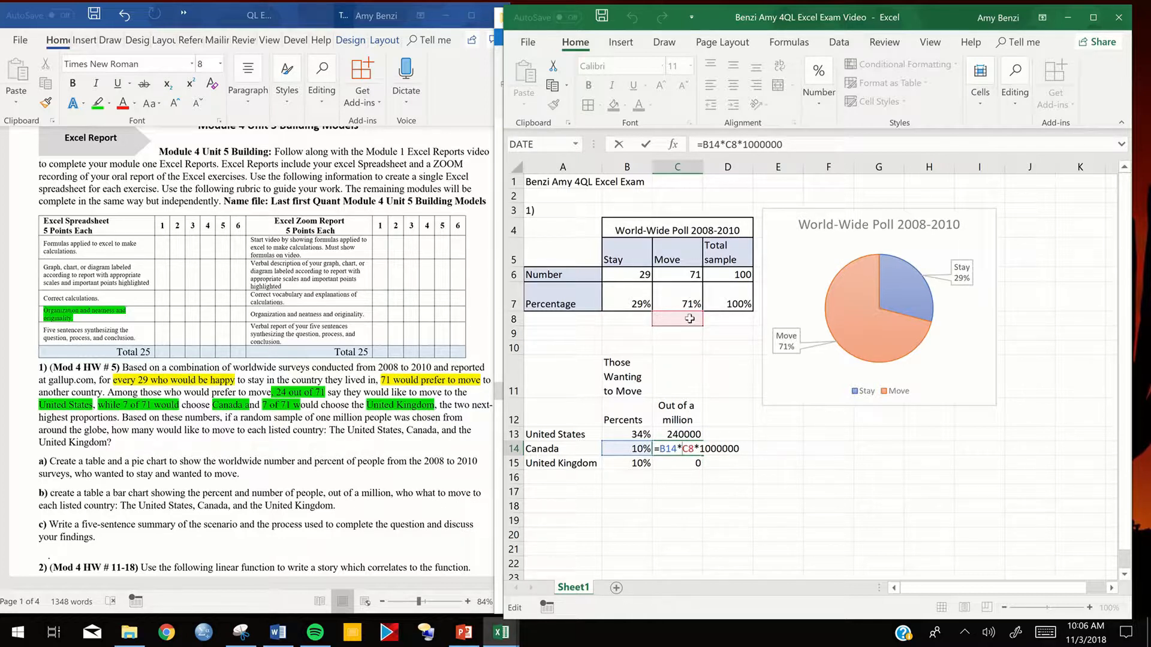
key(Return)
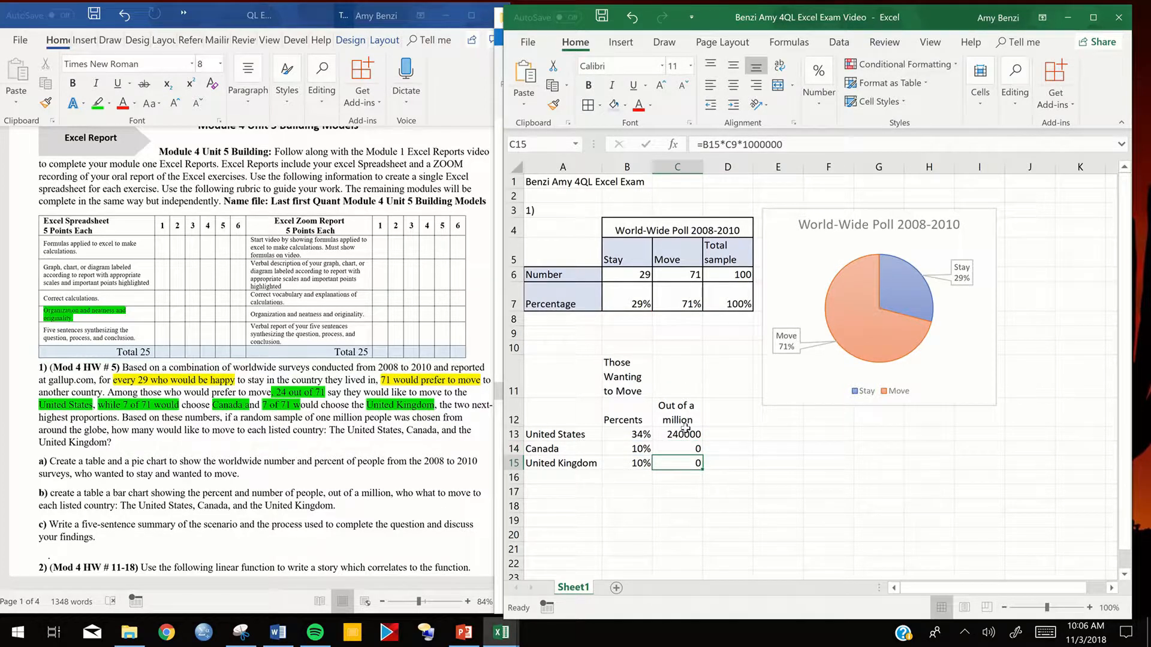
- Make the C7 reference absolute so C13 reads =B13*$C$7*1000000, and fill the formula down to C15
double_click(679, 433)
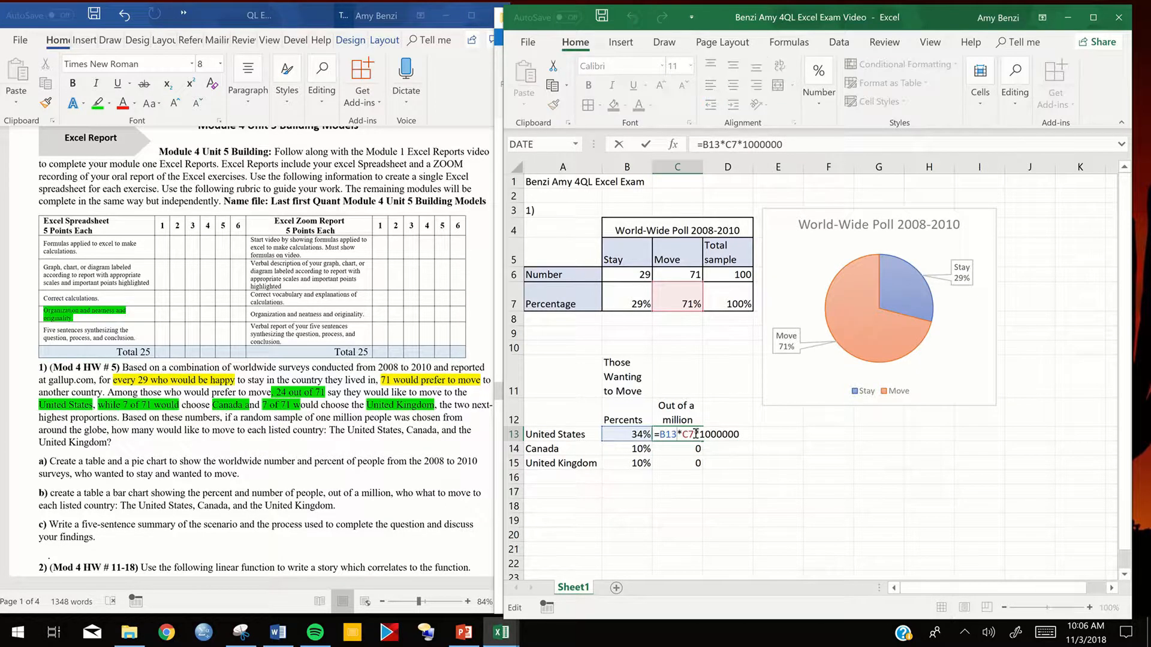
click(684, 434)
text($)
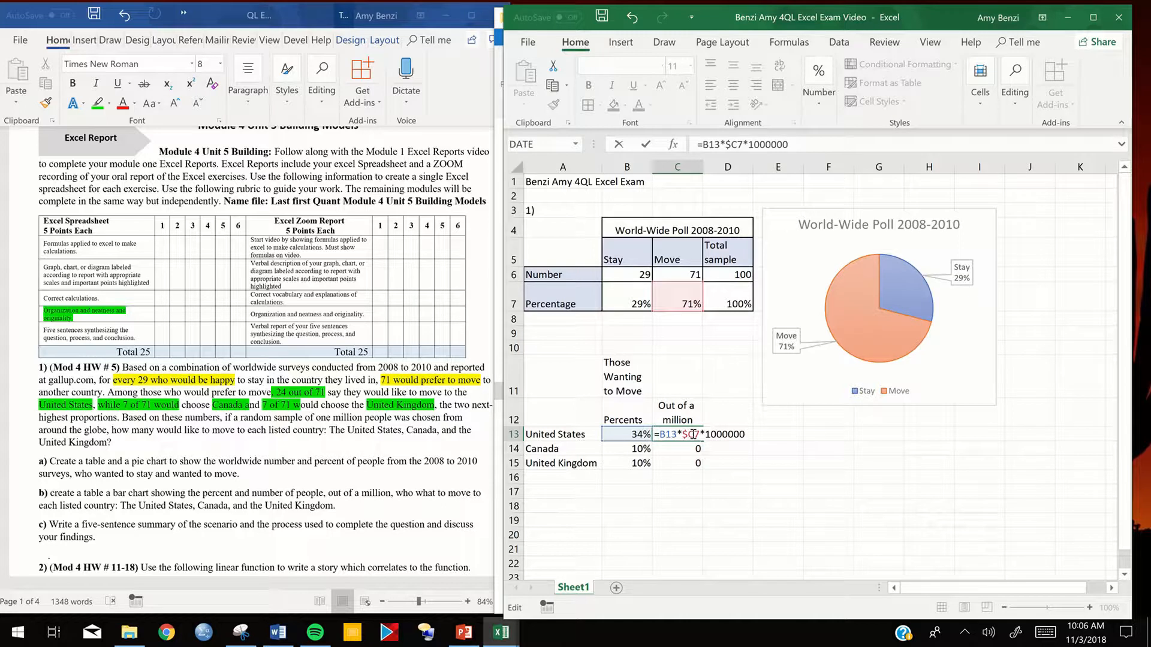
click(693, 434)
text($)
key(Return)
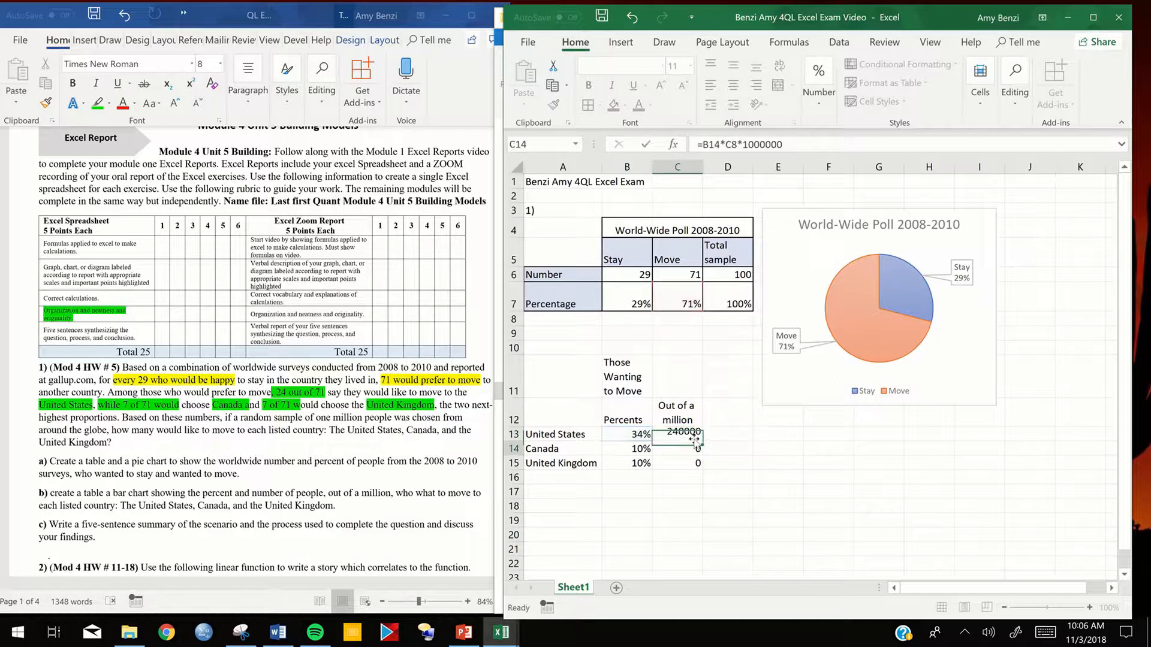
click(688, 435)
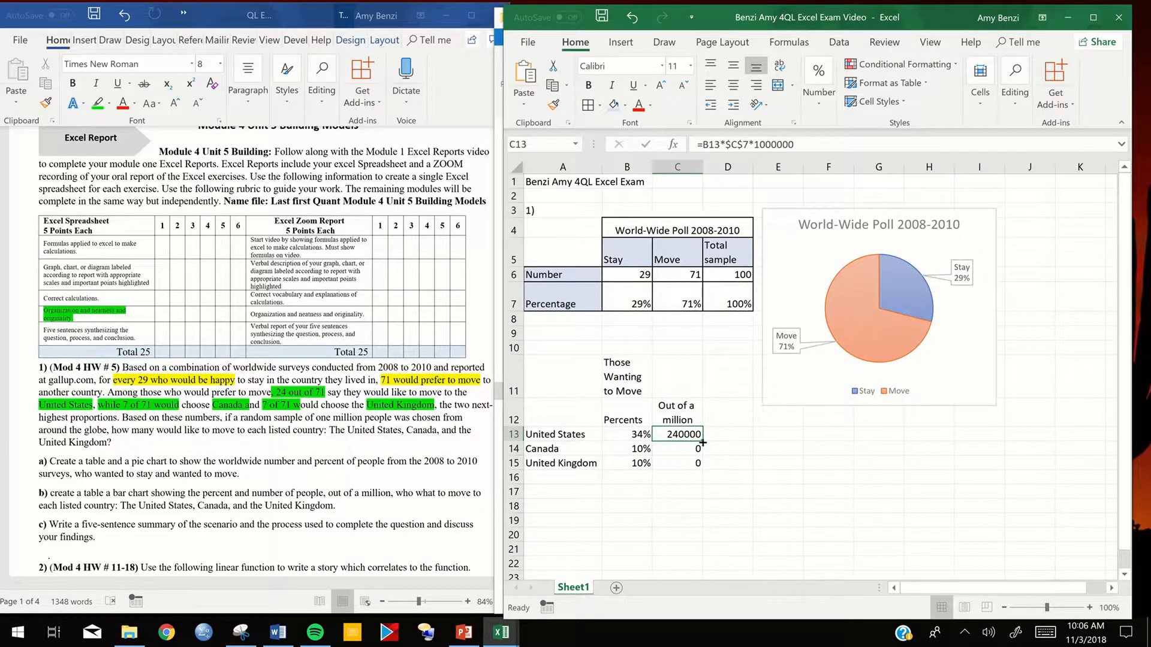
drag(697, 441, 699, 470)
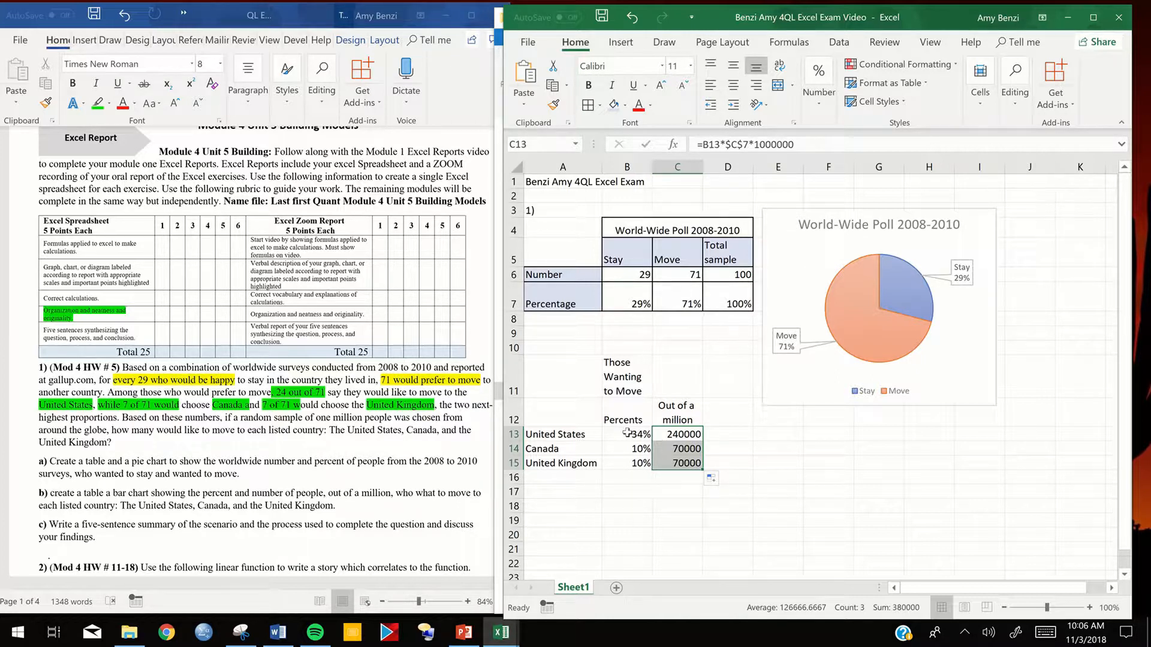
- Insert a clustered column chart from the country table in A11:C15, covering percents and numbers out of a million
drag(627, 434, 632, 476)
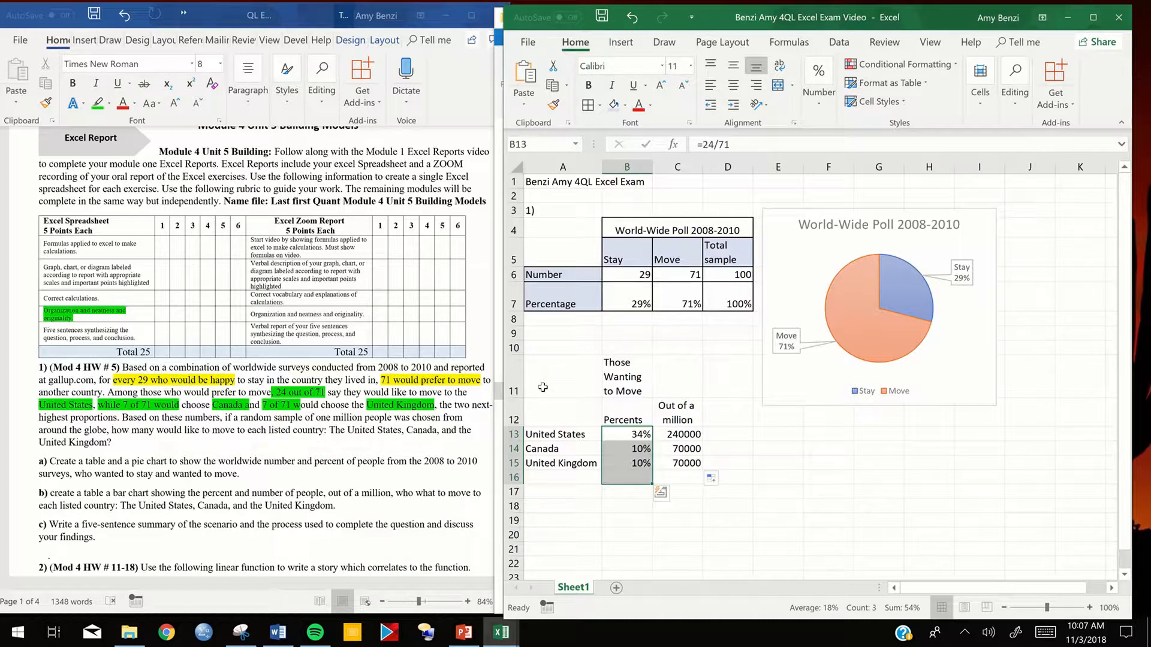
click(577, 379)
drag(598, 392, 679, 462)
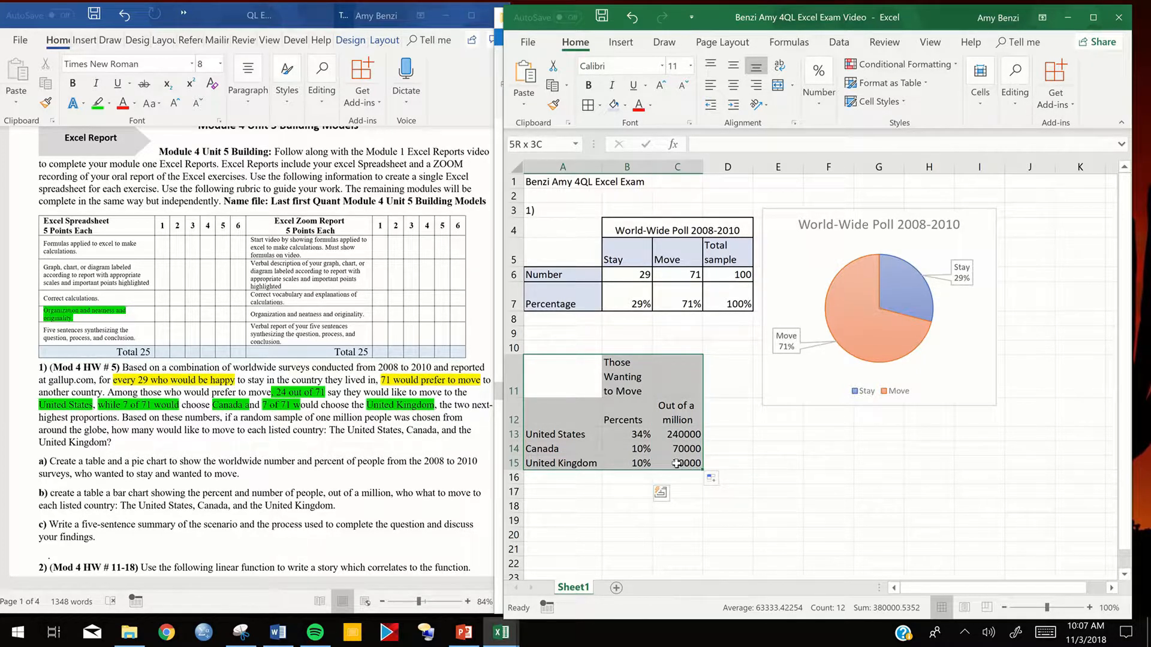
drag(675, 463, 670, 461)
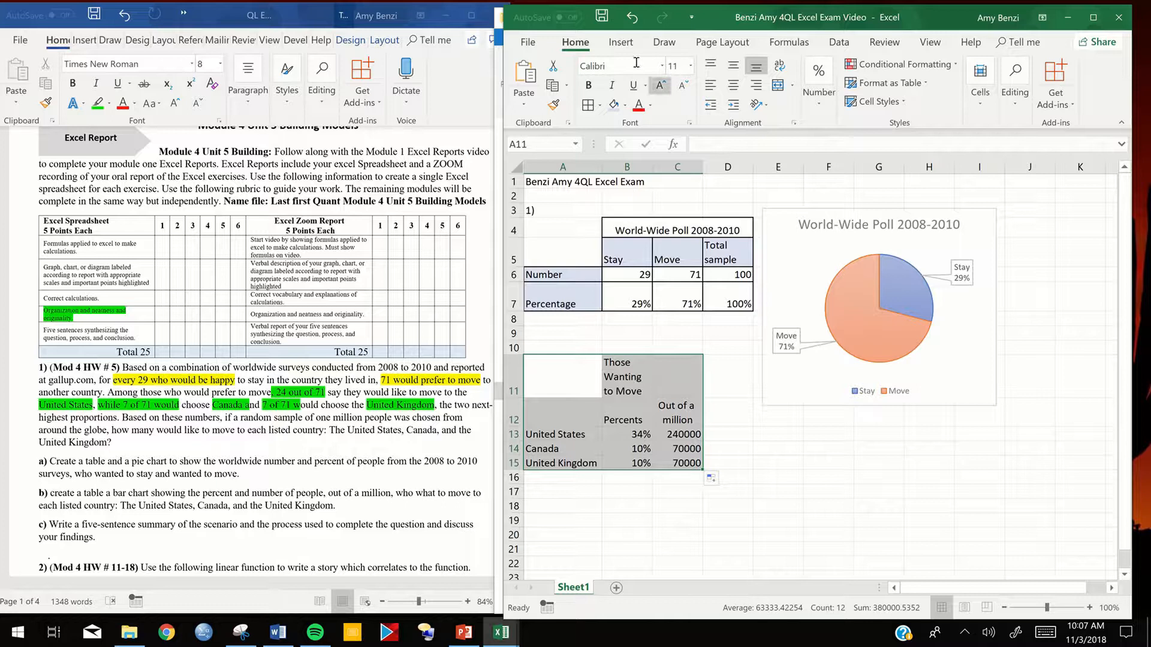
click(622, 42)
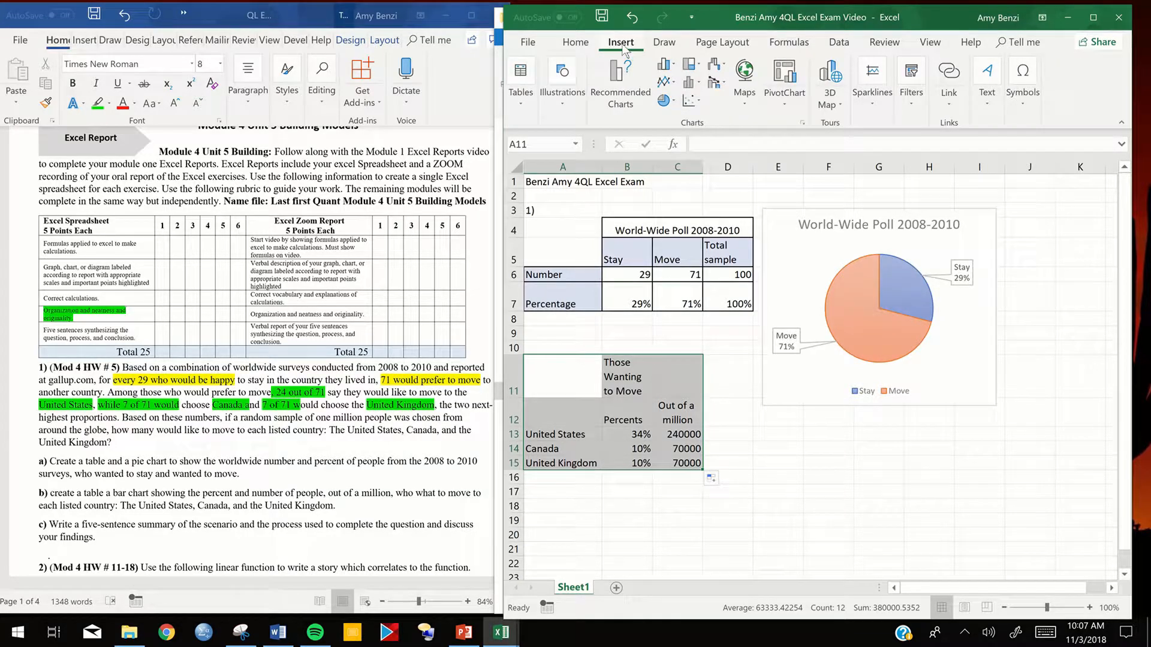
click(665, 64)
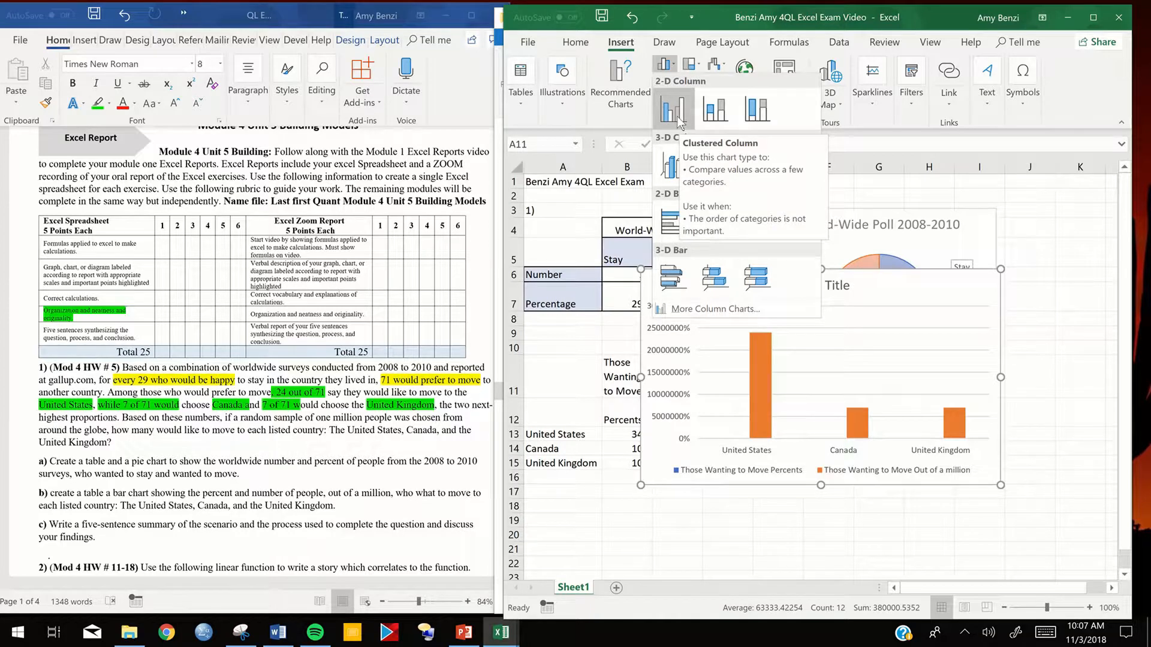
click(680, 123)
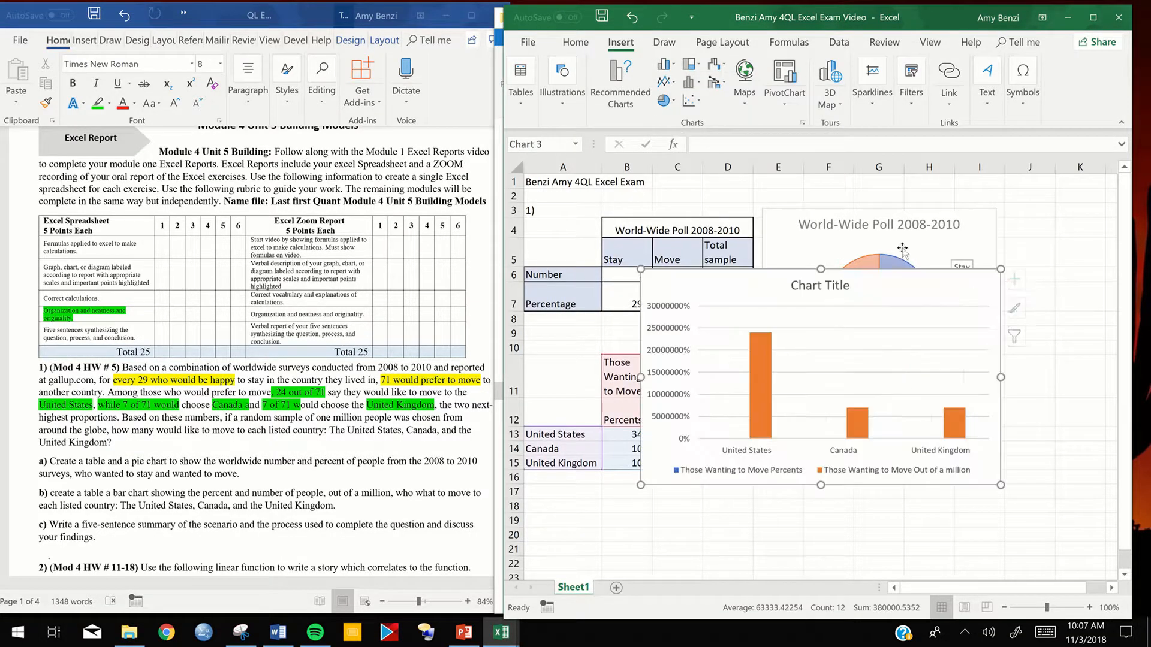
- Move the new column chart below the World-Wide Poll pie chart, beside the country table
drag(1031, 358, 983, 429)
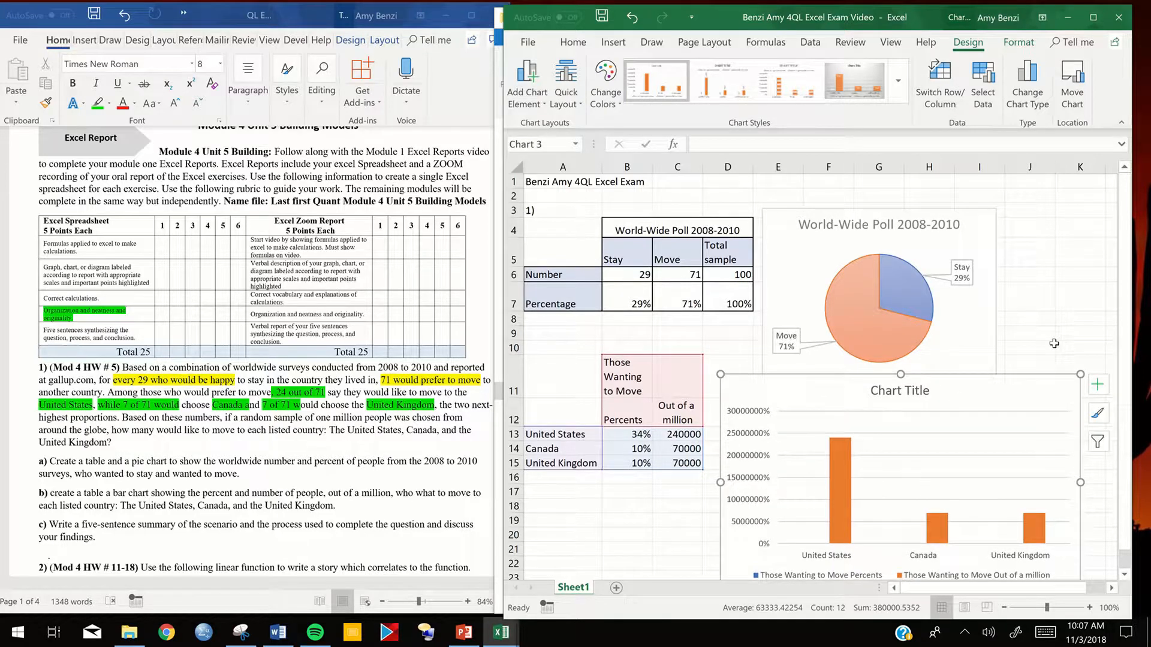
scroll(1035, 333, down, 1)
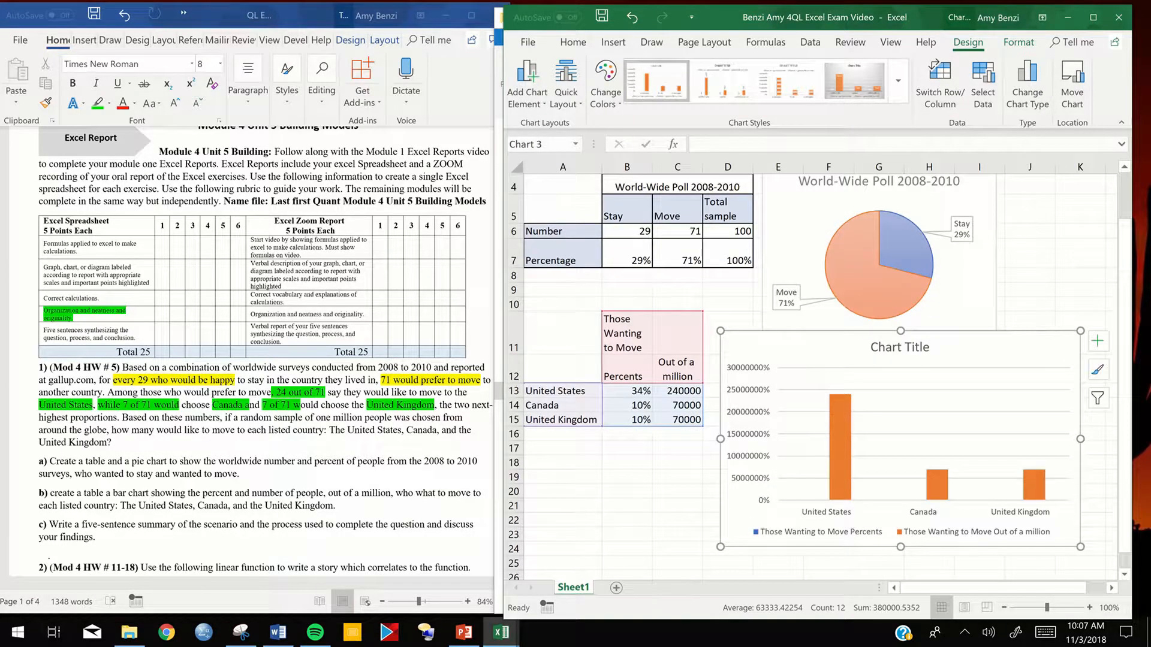
scroll(752, 296, down, 3)
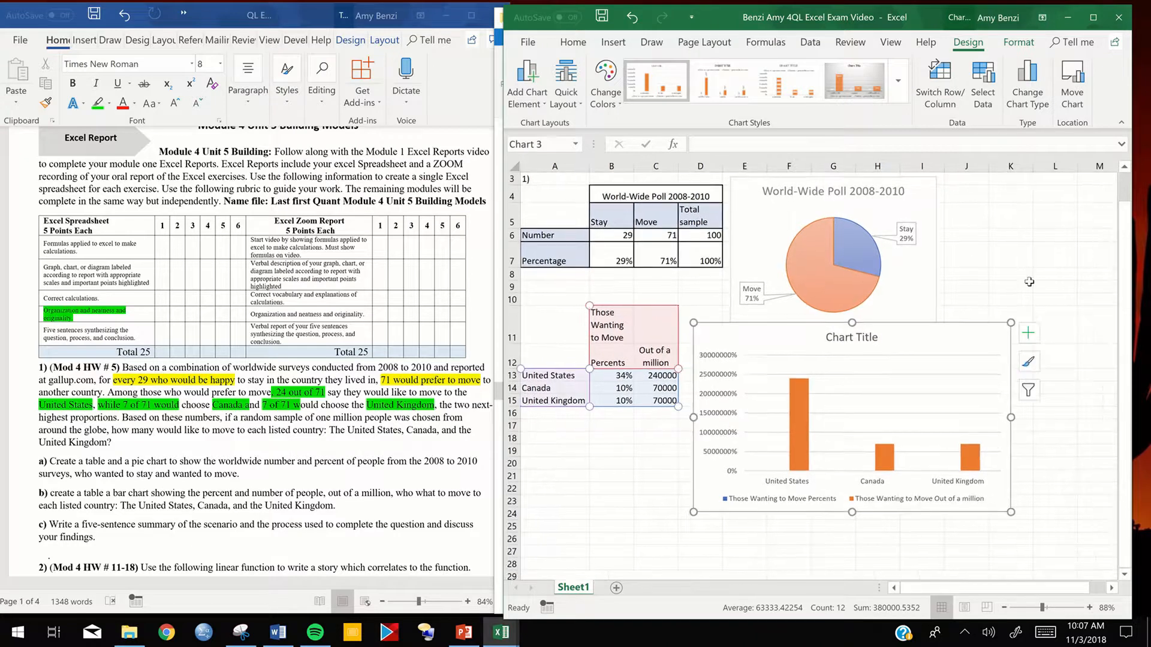
- Replace the column chart's title with "Those Wanting to Move", copied from cell B11
double_click(837, 339)
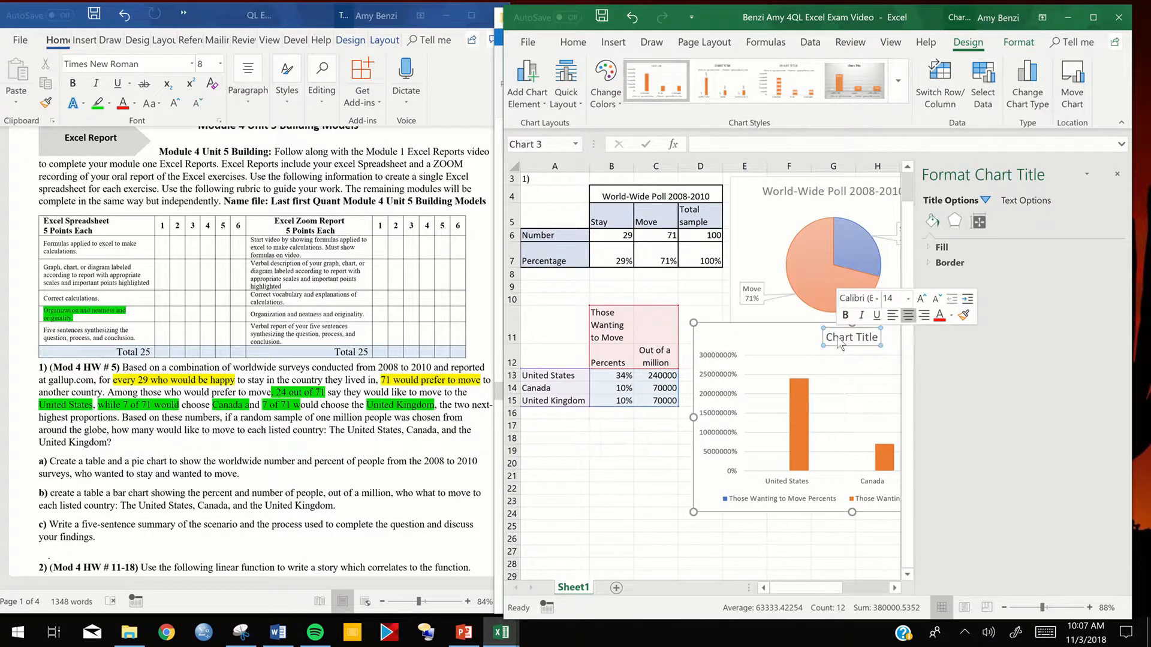
click(607, 318)
key(ctrl+c)
double_click(857, 336)
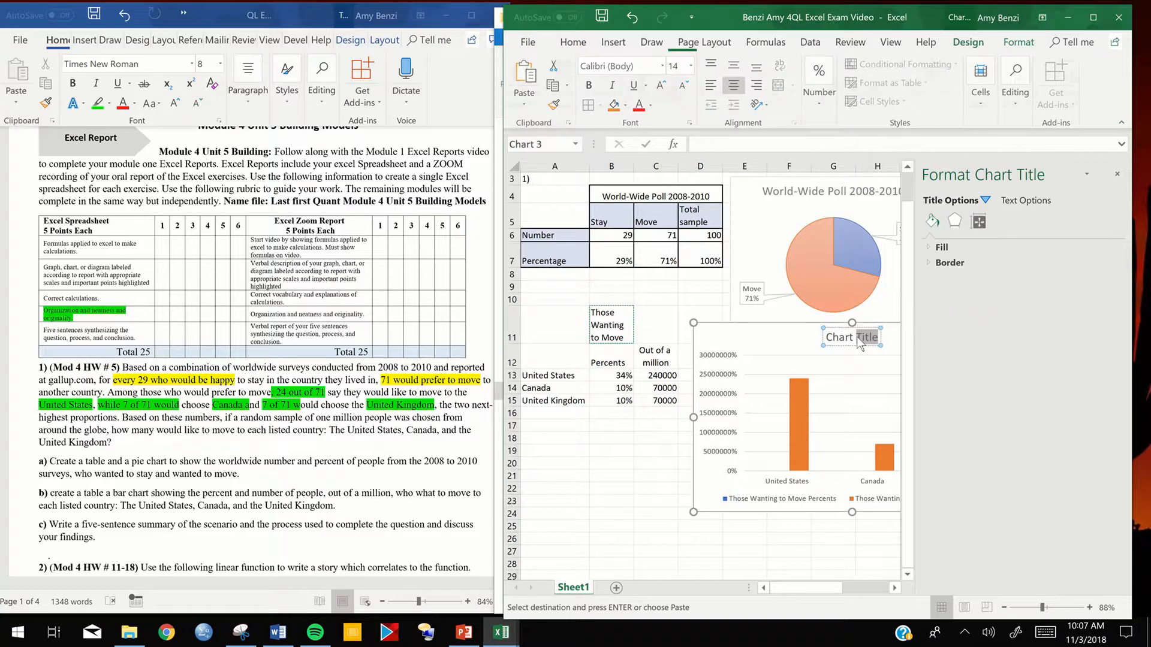
triple_click(857, 336)
key(ctrl+v)
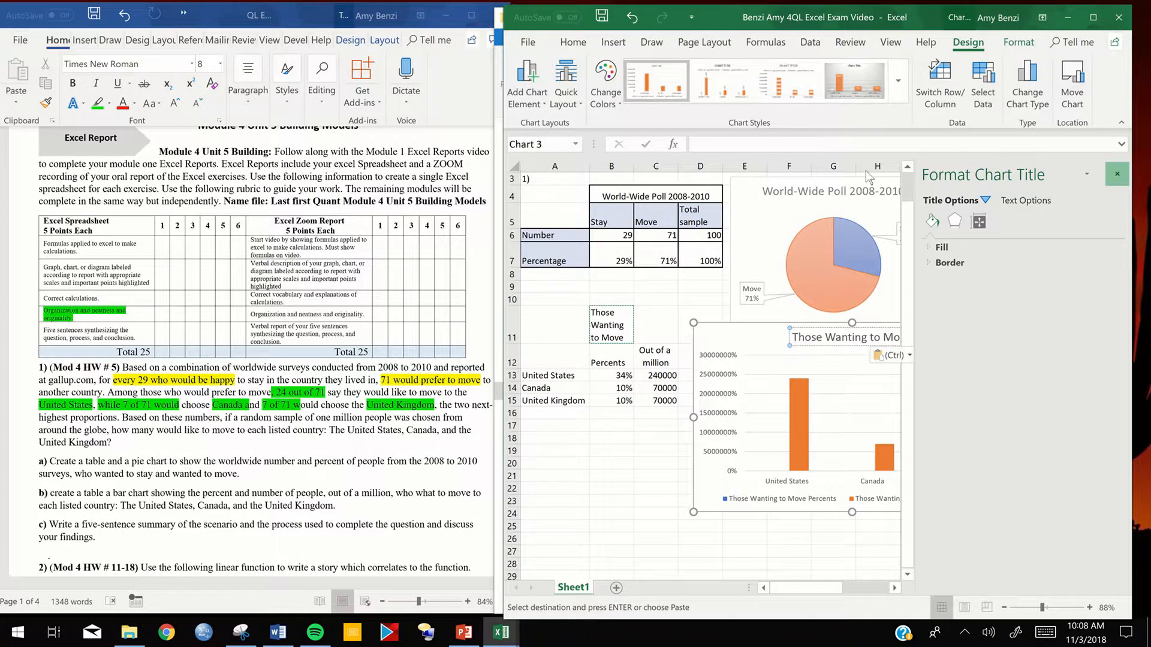
click(1117, 175)
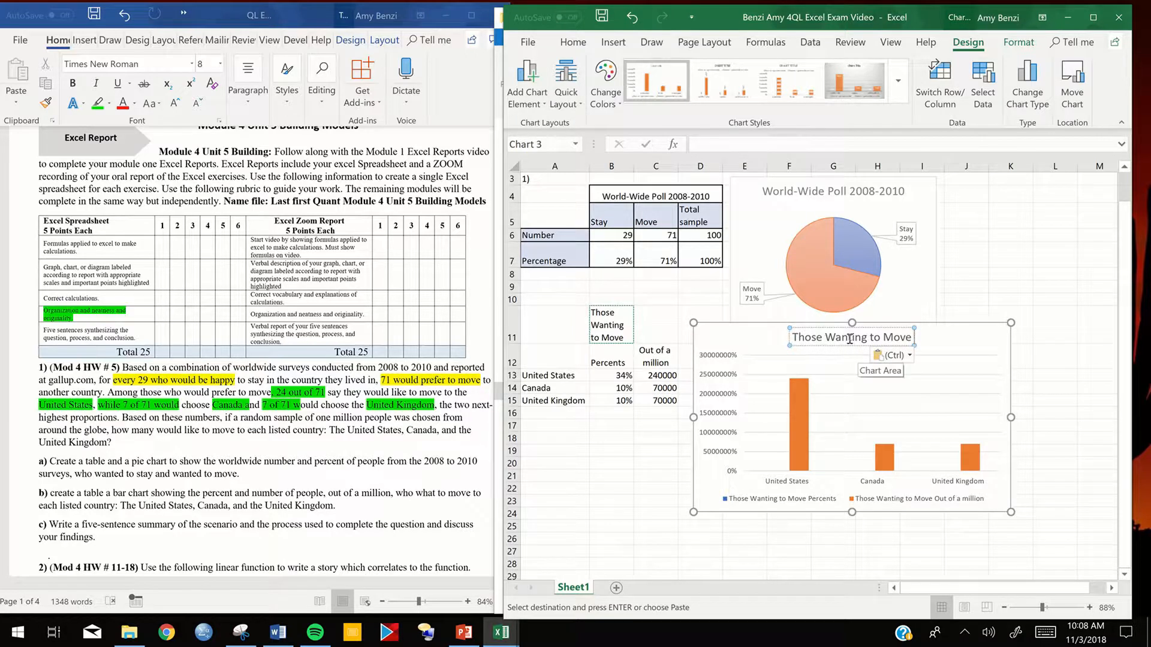
click(572, 42)
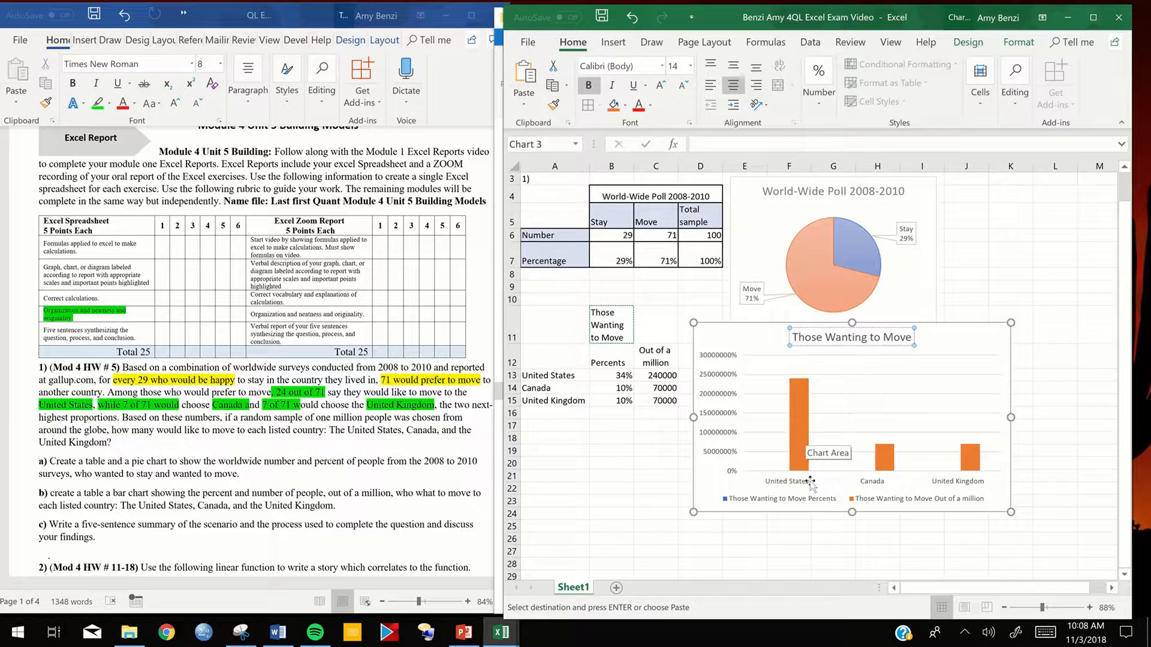
- Add primary horizontal and primary vertical axis titles to the column chart
click(996, 348)
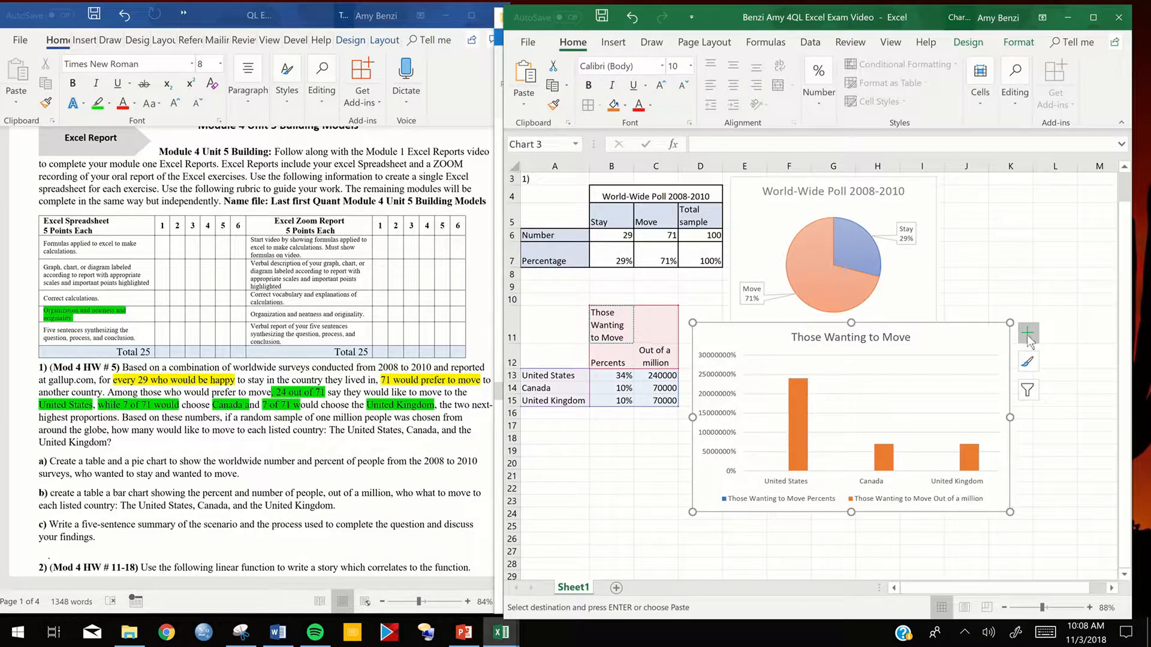
click(1028, 334)
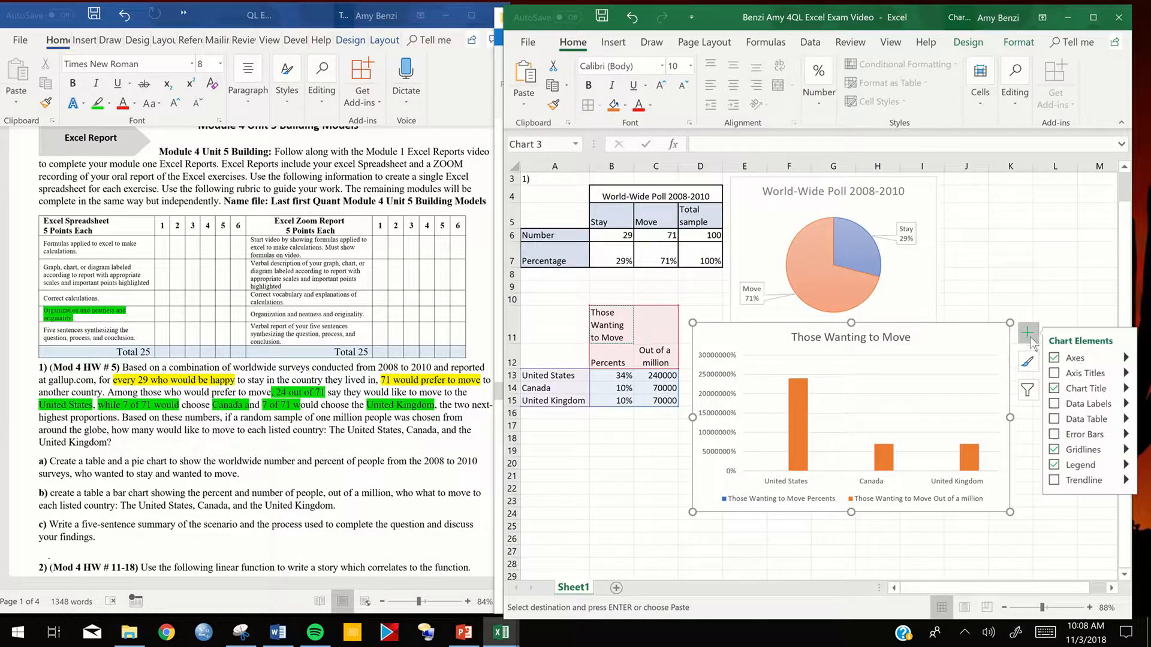
click(1127, 374)
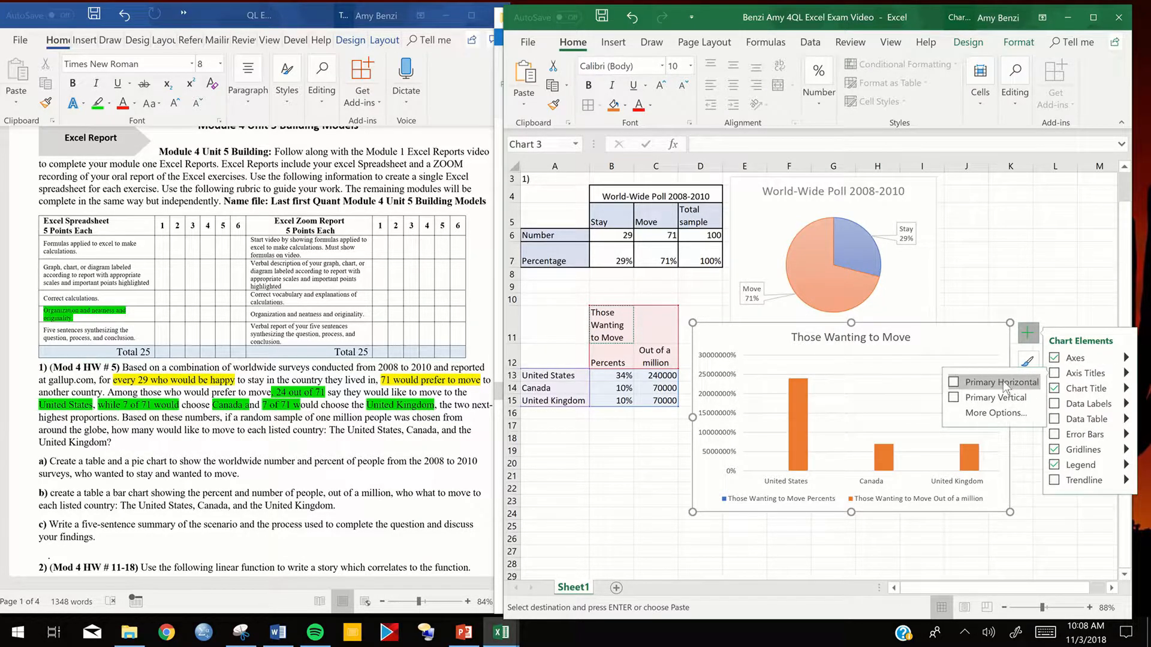
click(1002, 380)
click(953, 400)
click(953, 399)
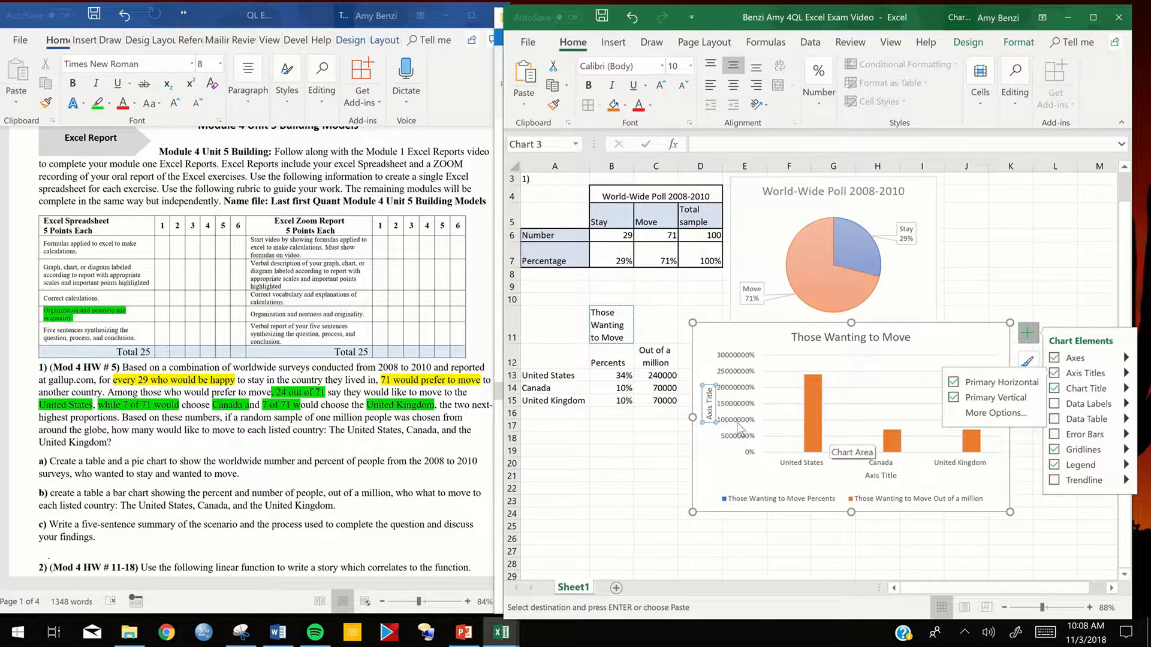
- Set the column chart's vertical axis title to "Number of Peeps"
click(710, 409)
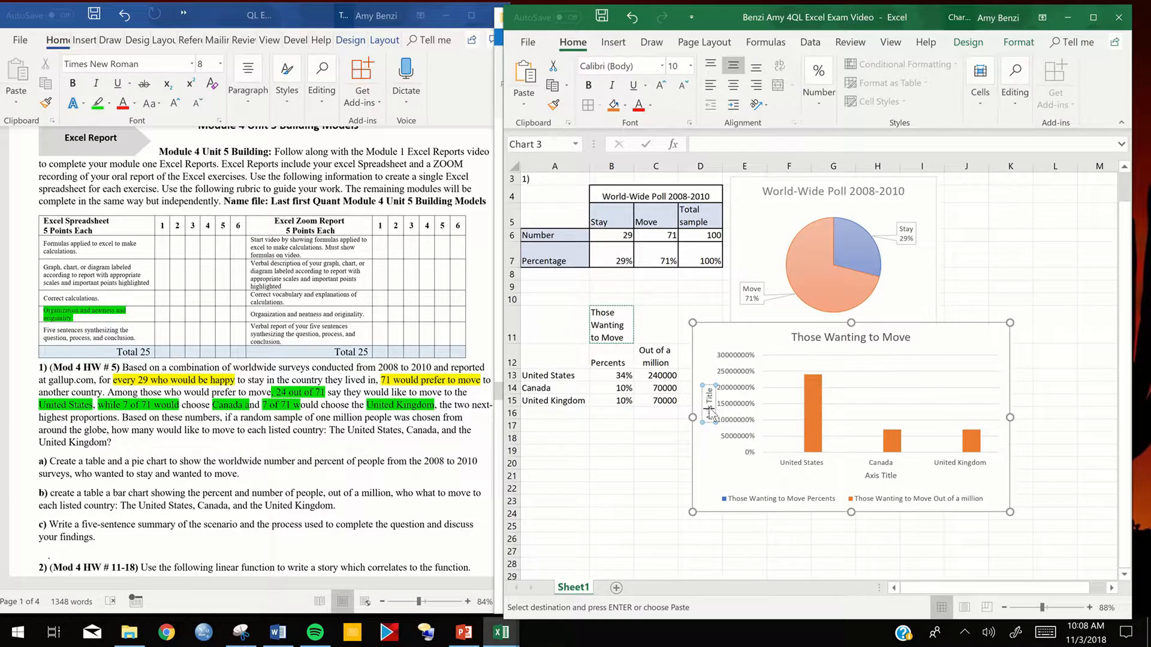
triple_click(710, 409)
text(Number of Peeps)
- Set the column chart's horizontal axis title to "Top Three Choices" and deselect the chart
double_click(876, 476)
triple_click(876, 477)
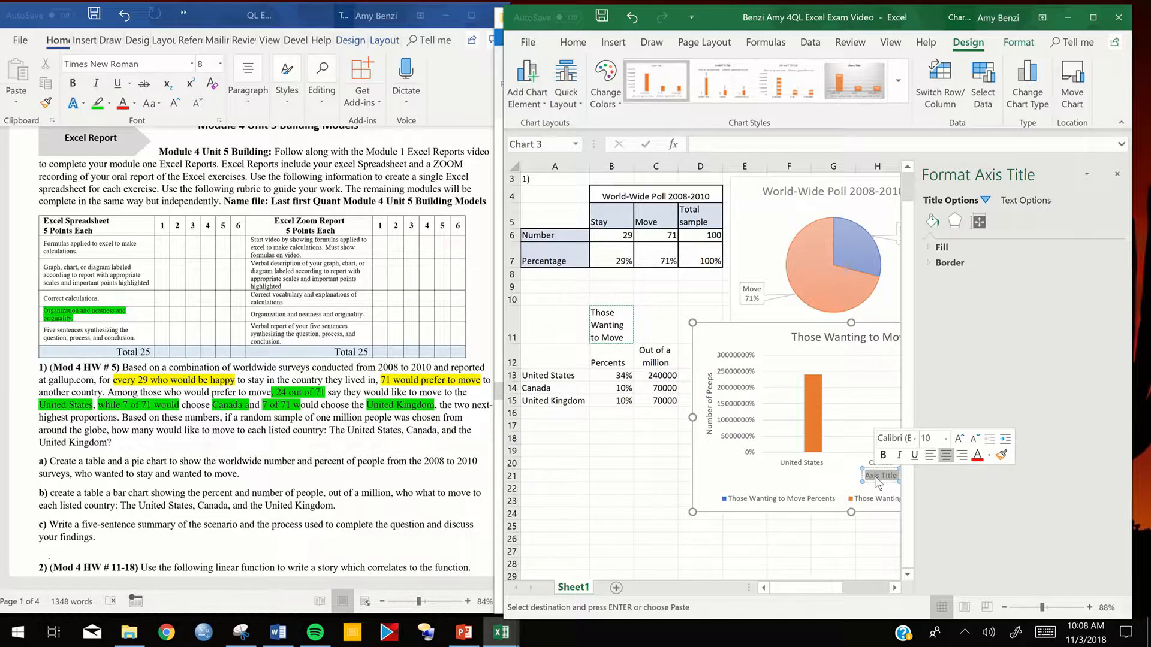
text(Top Three Choices)
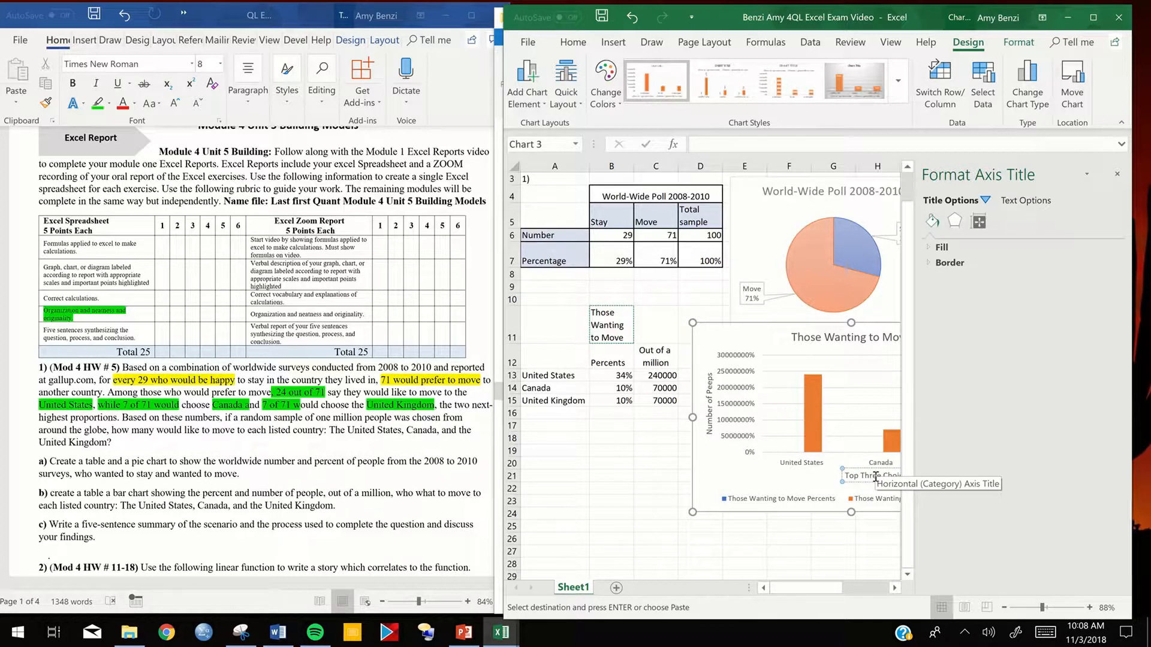
click(1117, 174)
key(BackSpace)
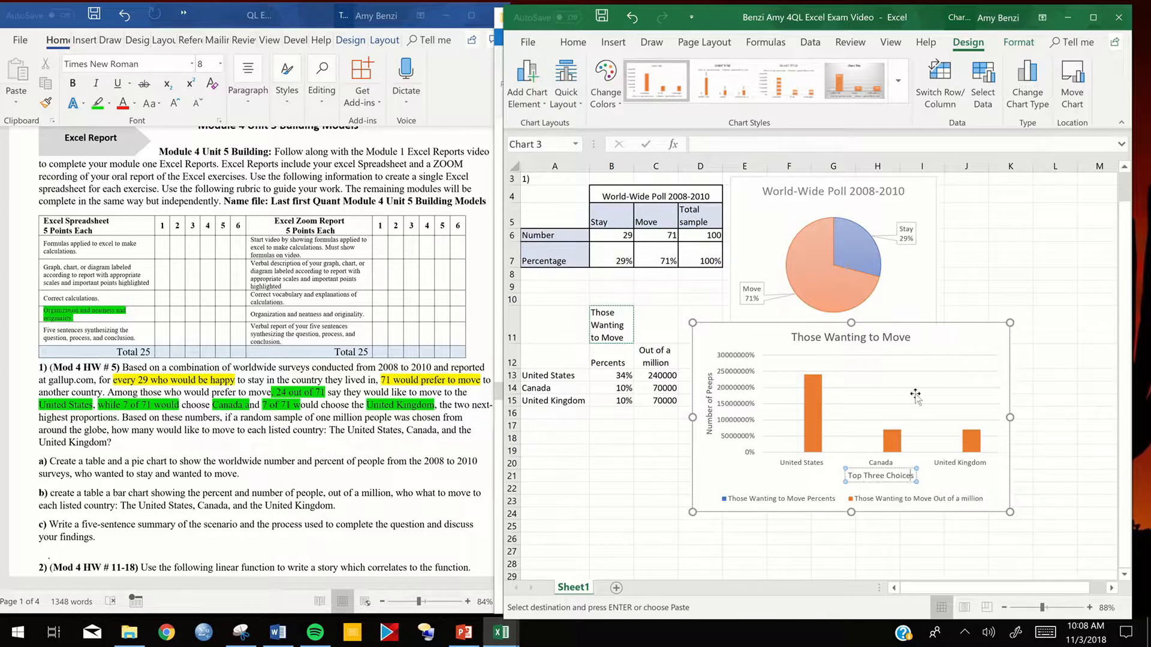
click(722, 478)
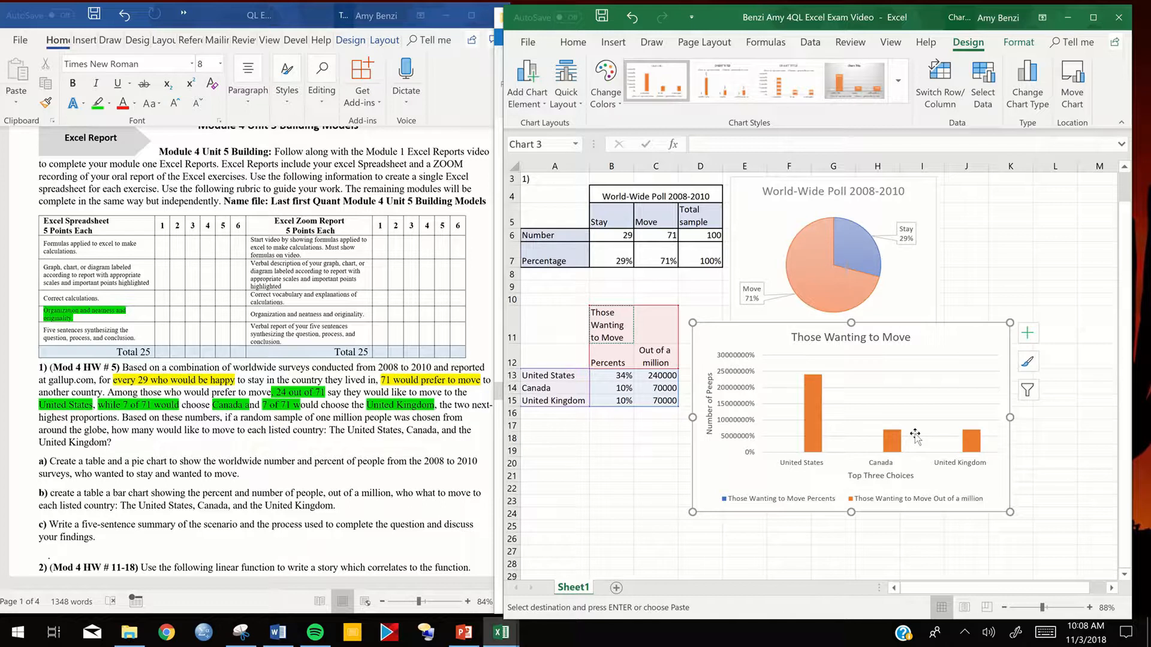
click(1044, 290)
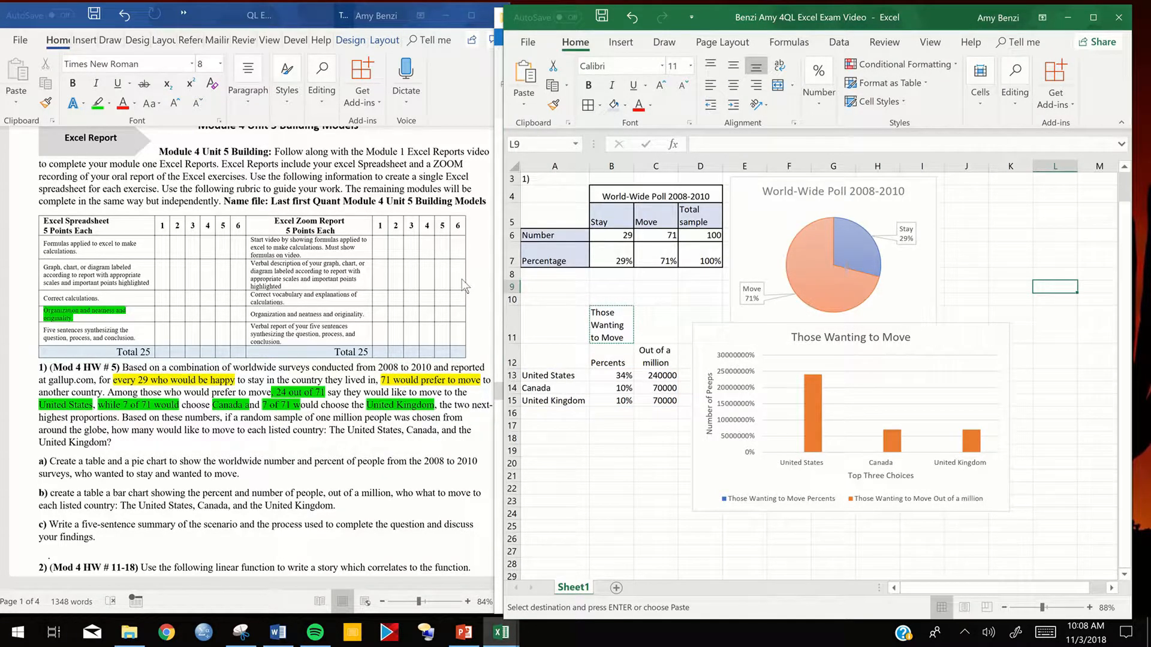
- Copy the red instruction text box from the QL Excel Report workbook into the exam workbook beside the charts, and capitalize "Relate" in it
drag(460, 269, 377, 269)
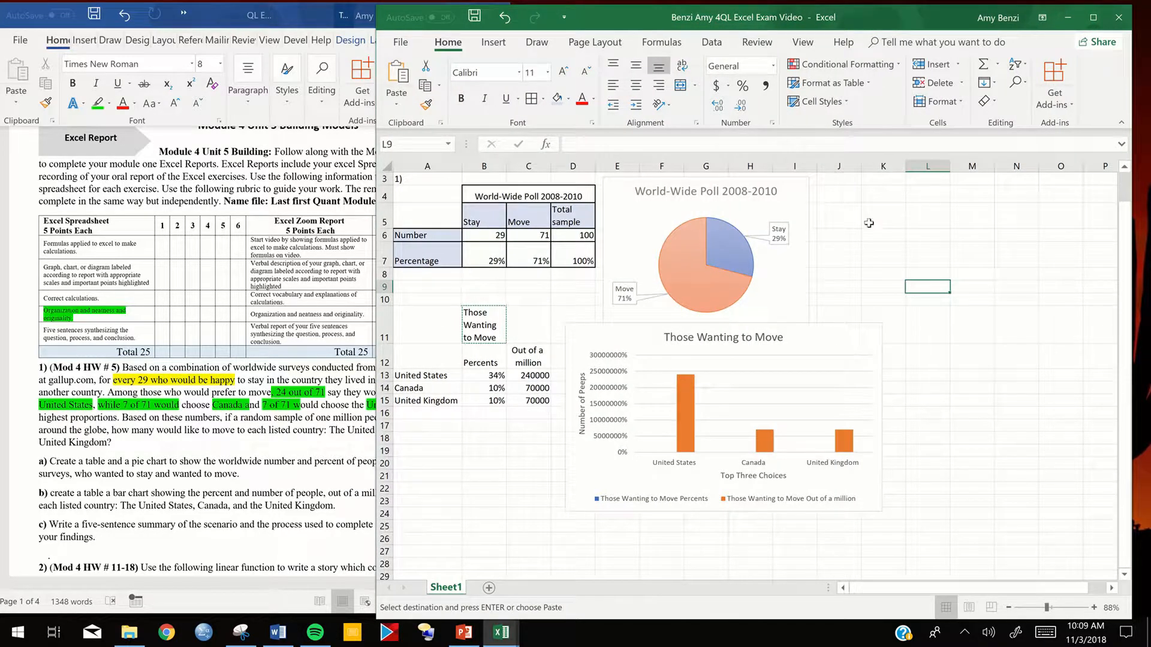
click(500, 635)
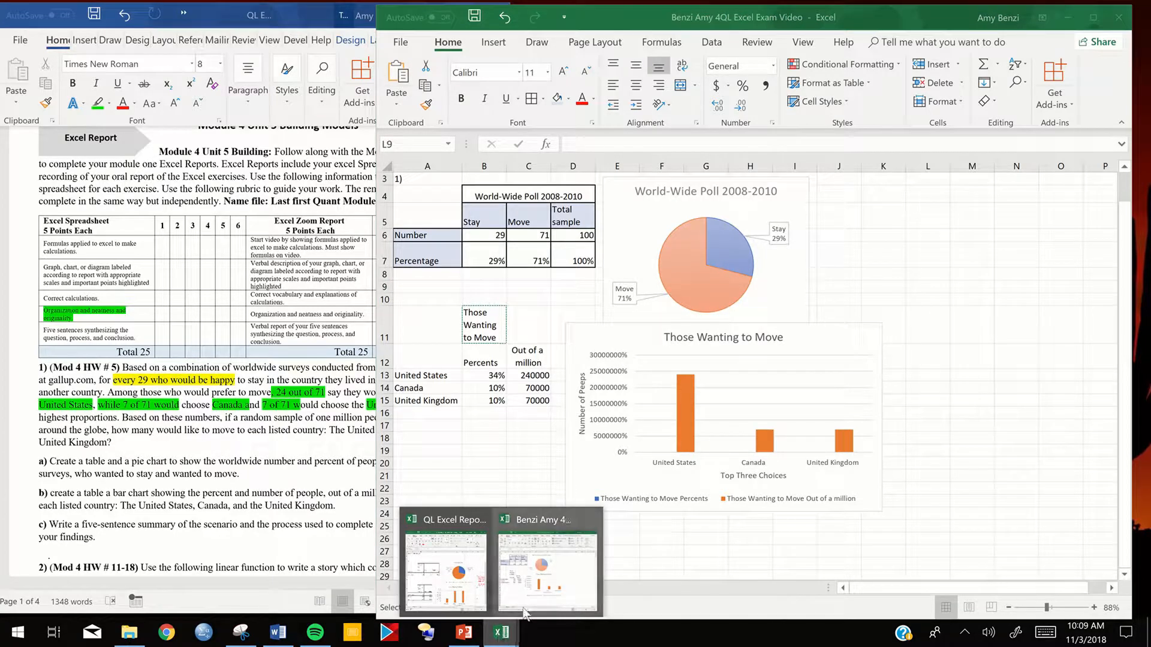
click(547, 567)
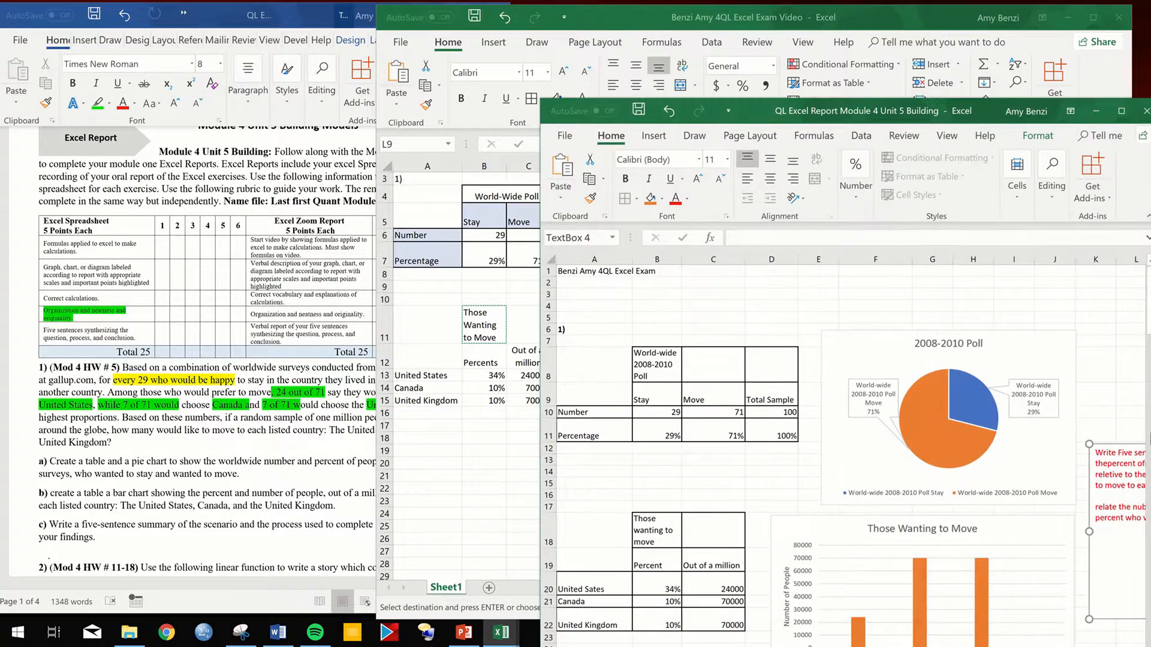
key(ctrl+c)
click(513, 478)
click(926, 386)
key(ctrl+v)
drag(967, 382, 960, 240)
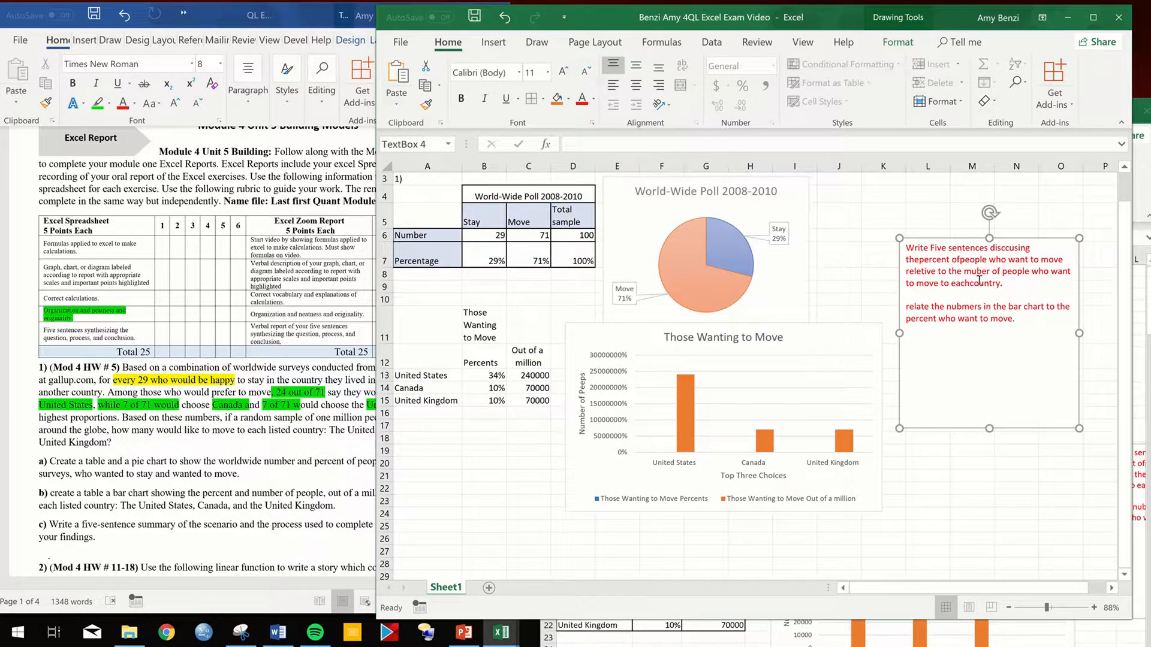
click(906, 307)
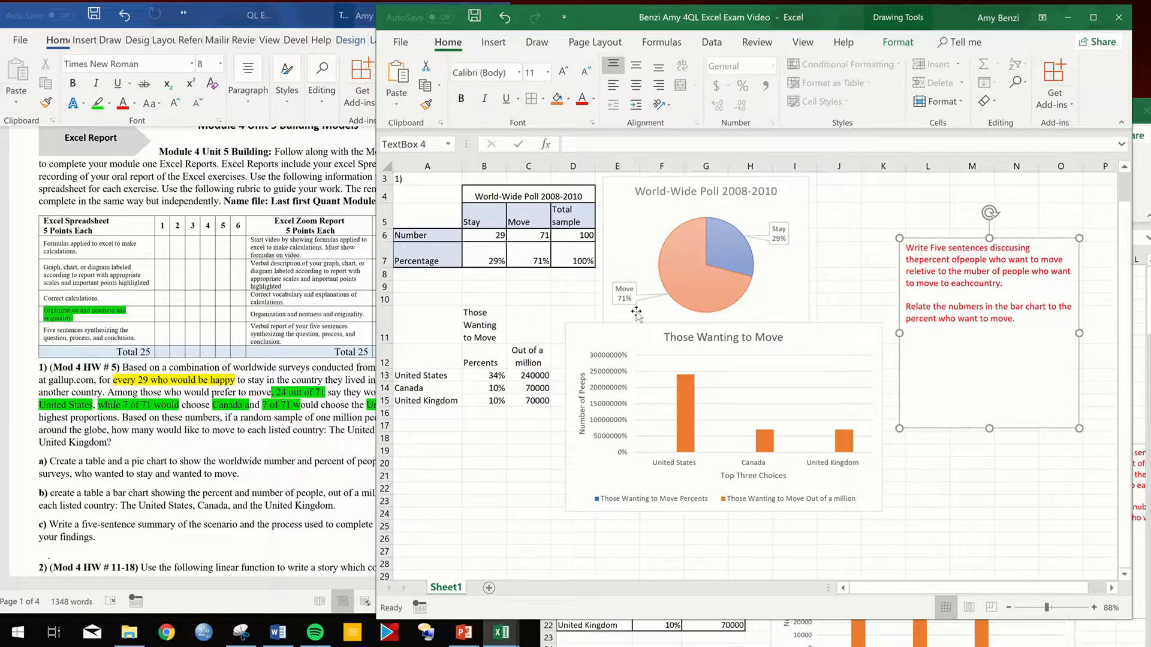
- Open the United States formula in C13 to review its cell references
double_click(541, 377)
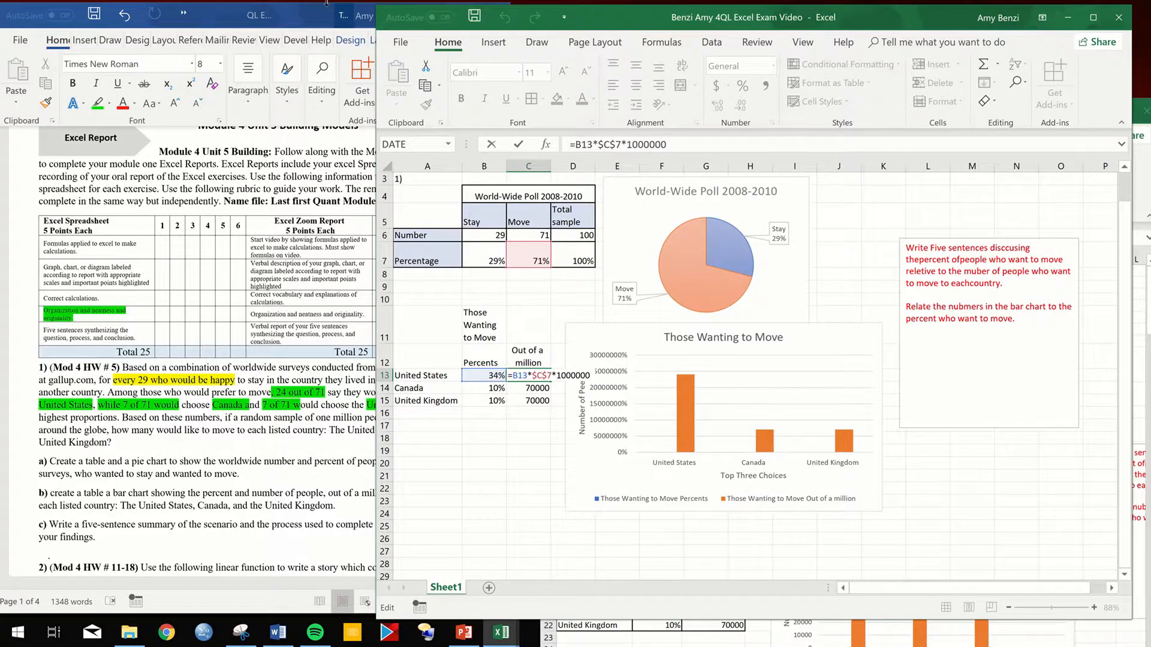
mouse_move(327, 3)
click(485, 24)
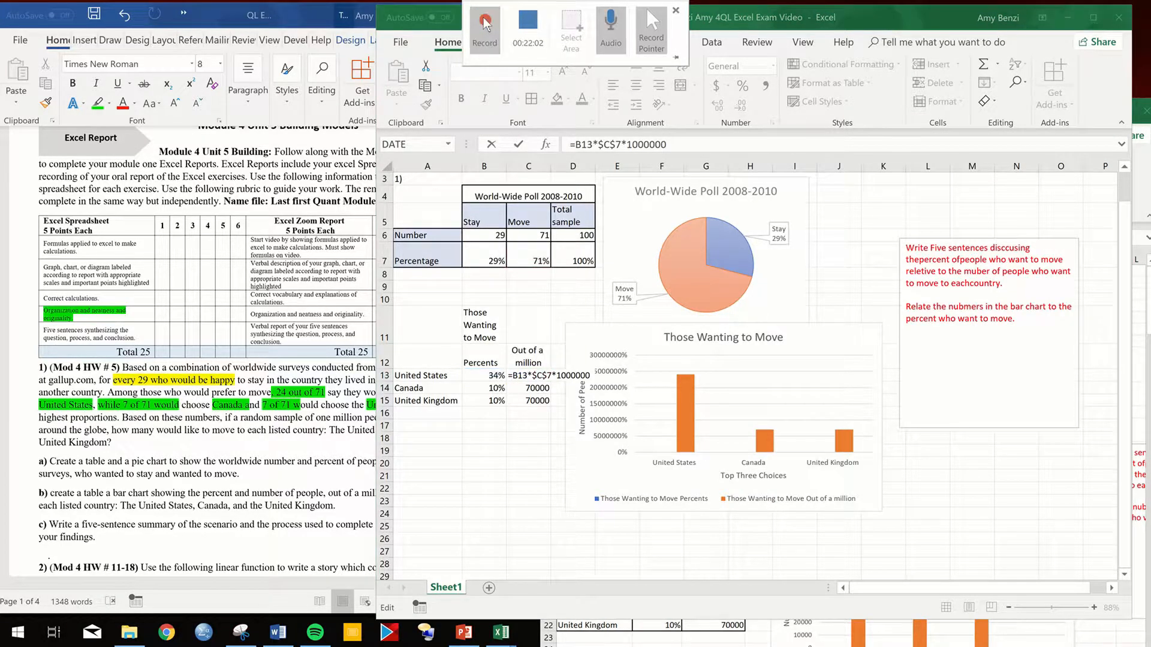
- Switch to the Word assignment document and read the remaining parts of problem 1 and the linear function tasks in problem 2
click(256, 460)
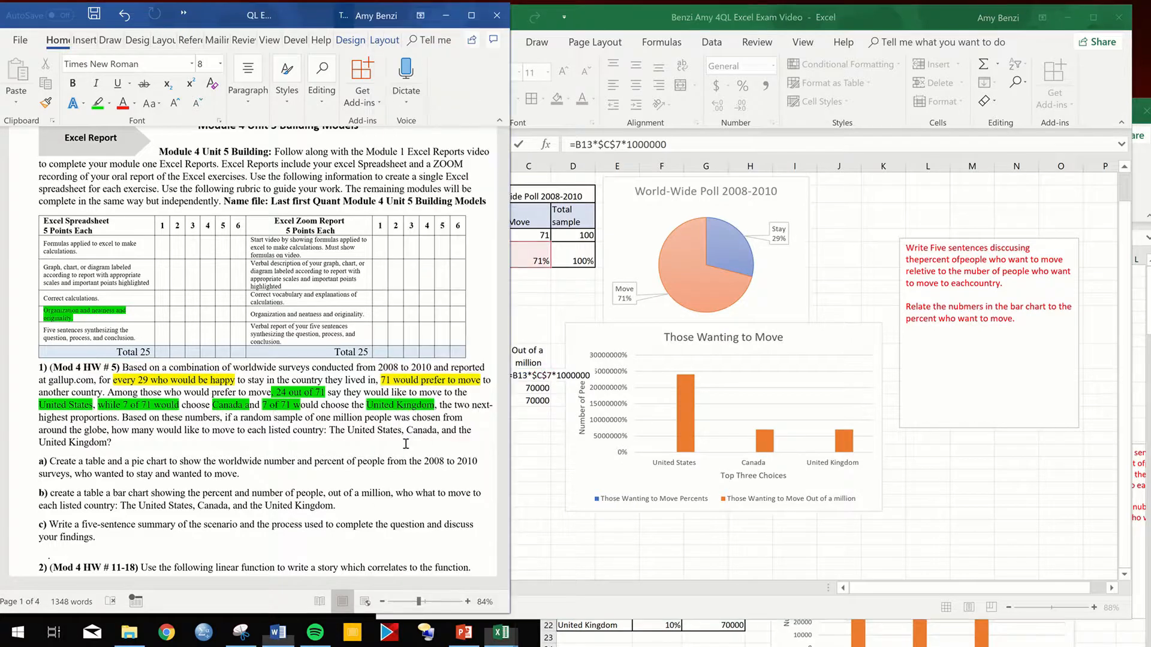
click(406, 443)
scroll(463, 367, down, 5)
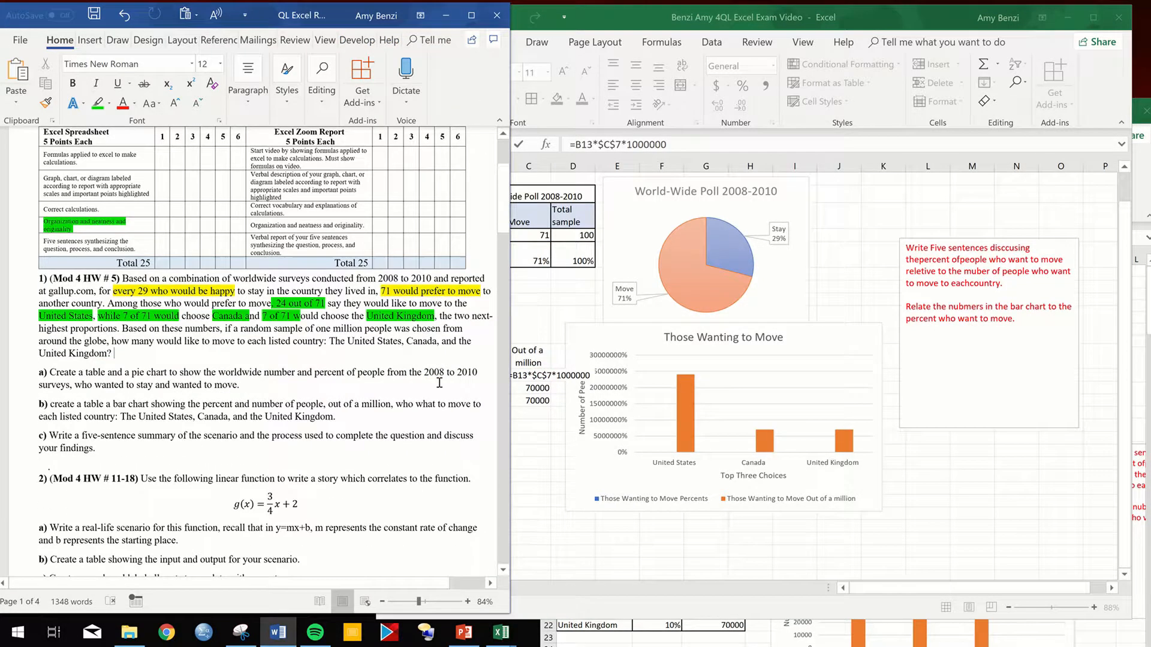
scroll(437, 383, down, 2)
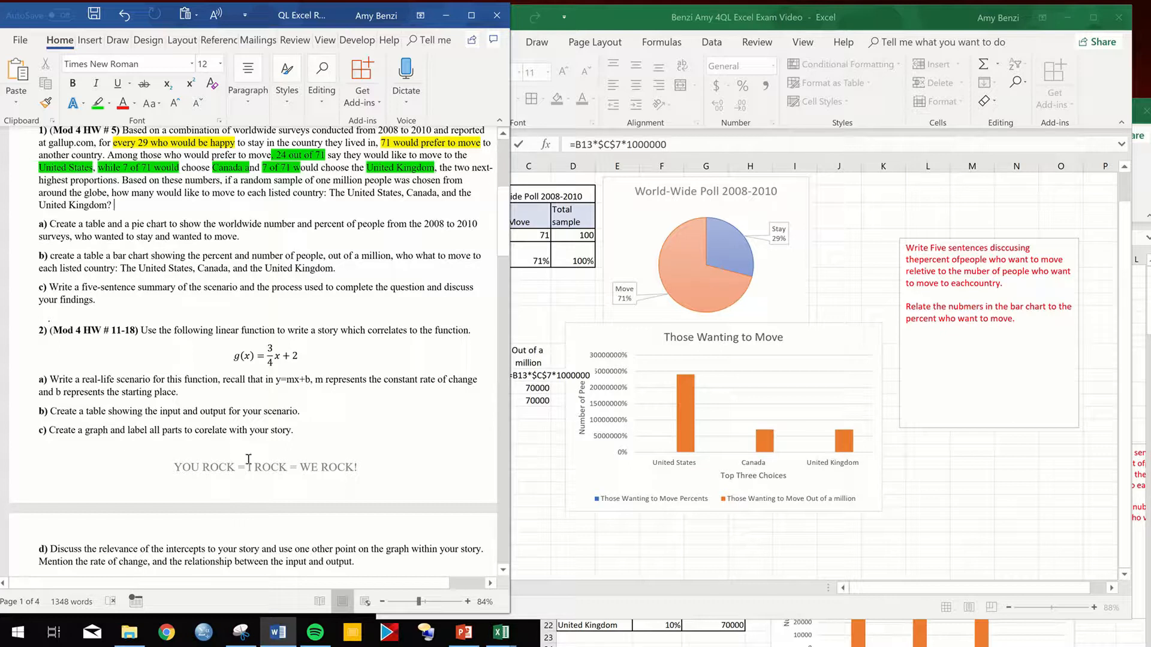
- Switch from the Word assignment to the Excel exam workbook and label cell A28 "2)" for the second problem
scroll(251, 465, down, 3)
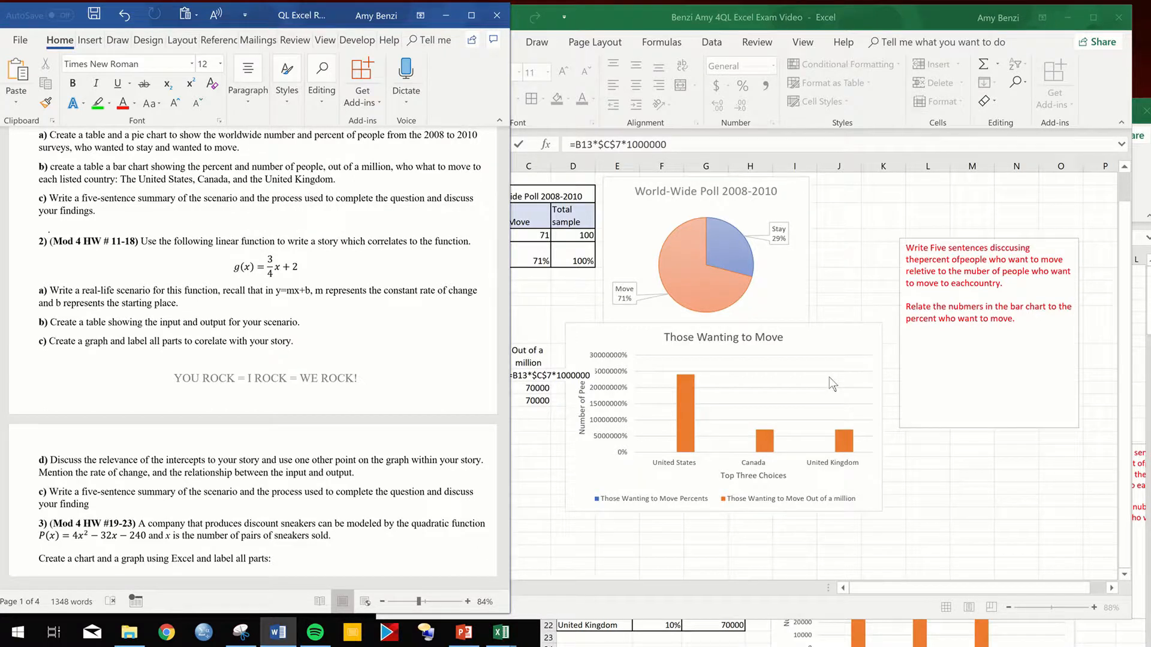
scroll(960, 381, down, 2)
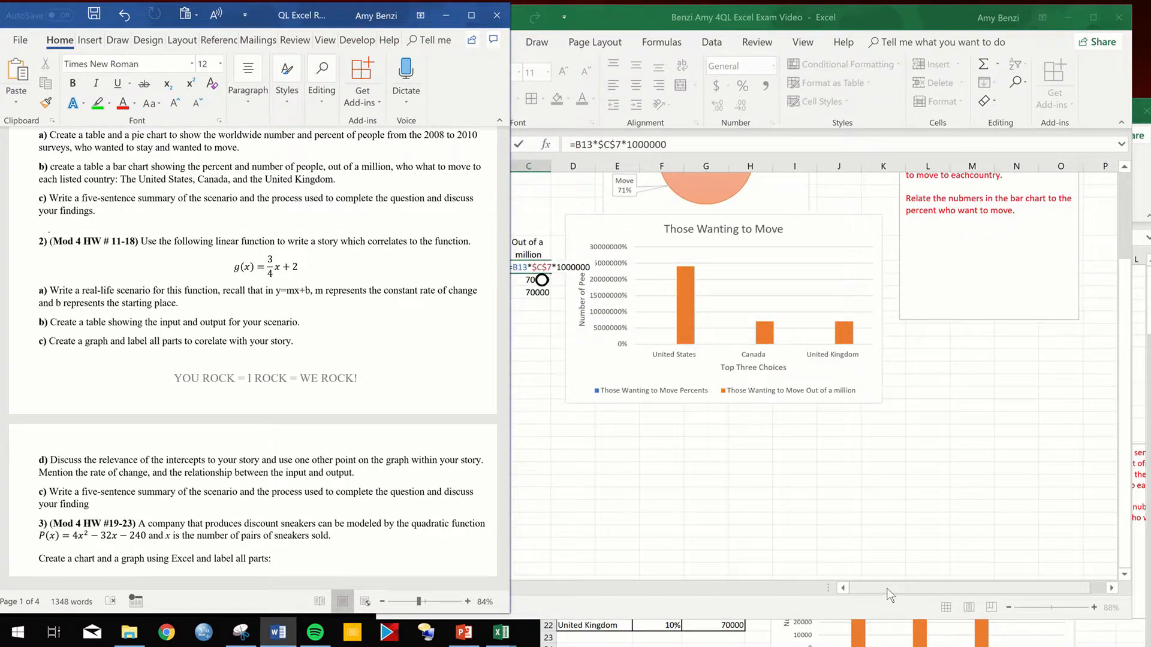
click(852, 588)
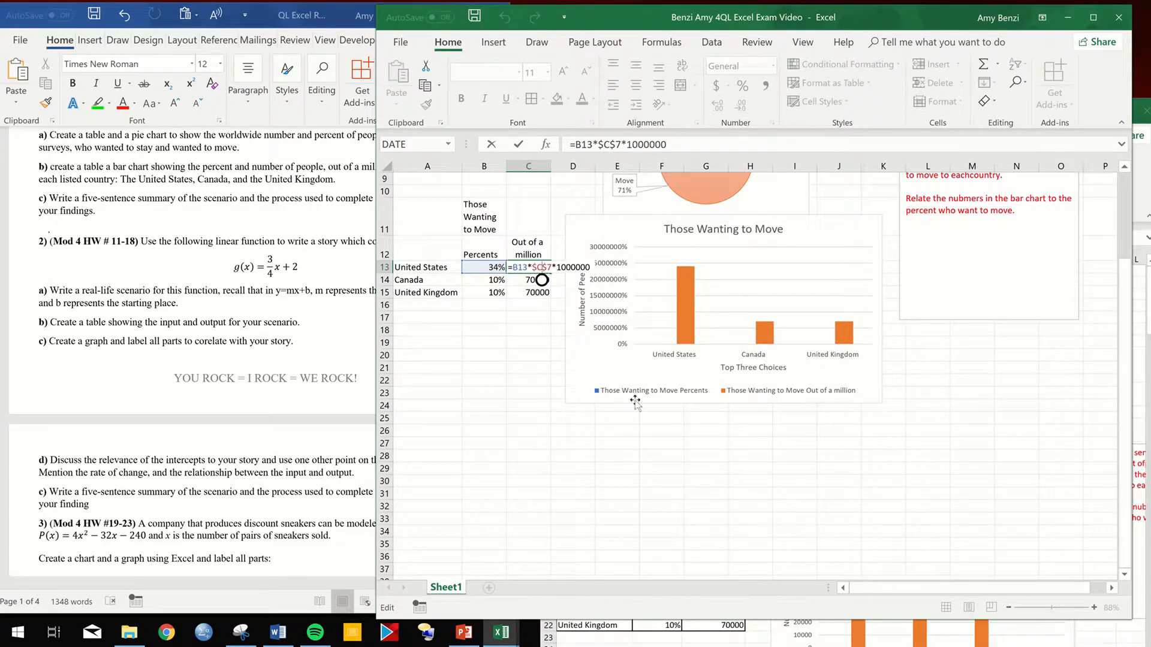
click(411, 459)
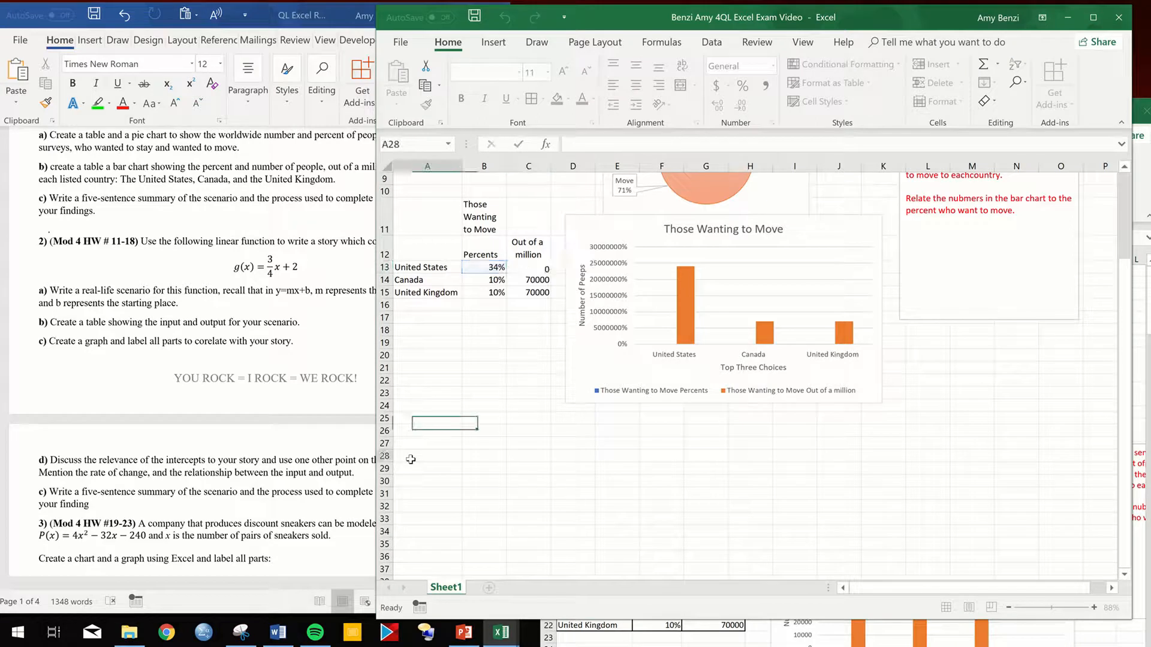
text(2)
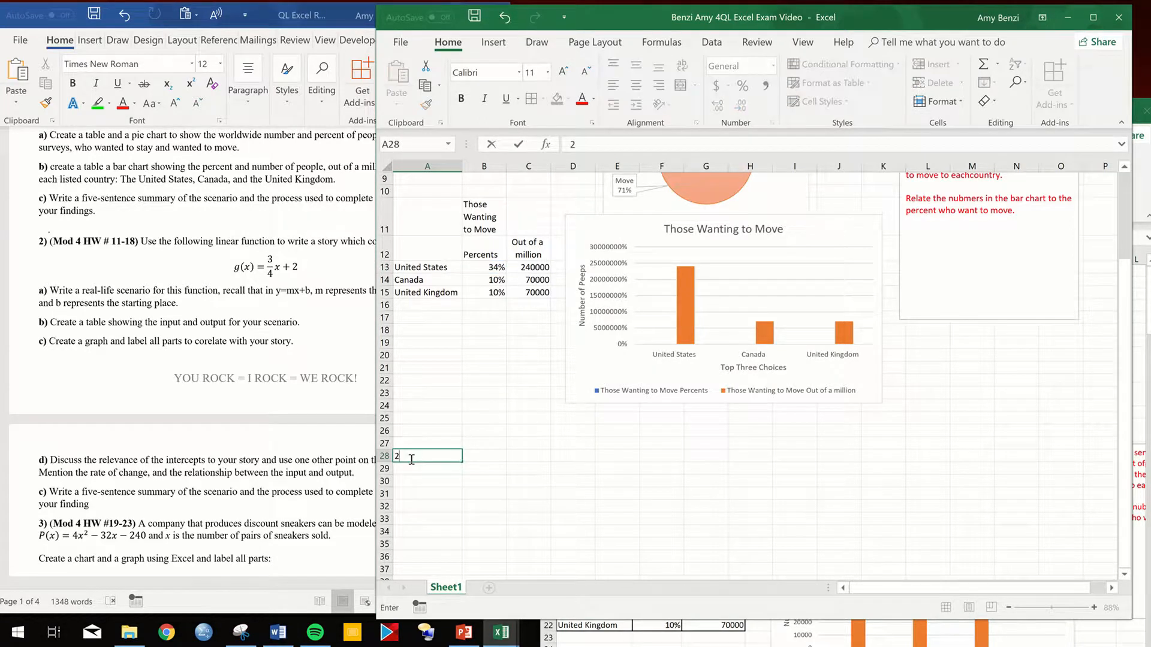
text())
- Enter the table title "Cost of Rickshaw Dollar/Mile" in cell B30
scroll(515, 496, down, 2)
scroll(515, 496, down, 1)
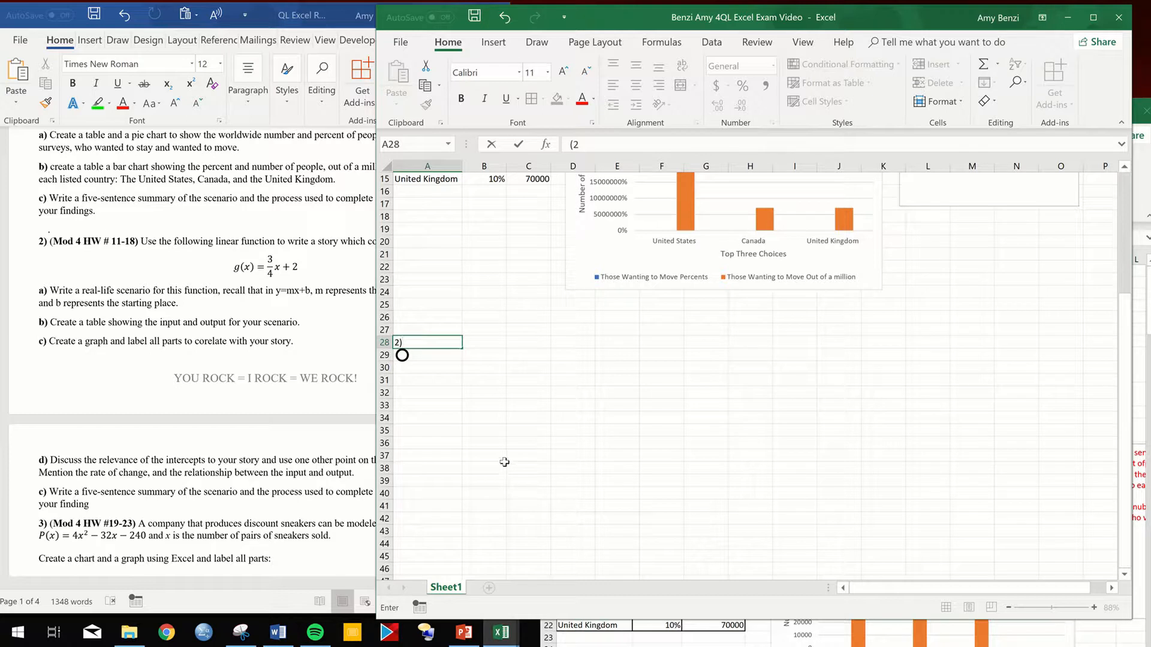
drag(485, 367, 546, 372)
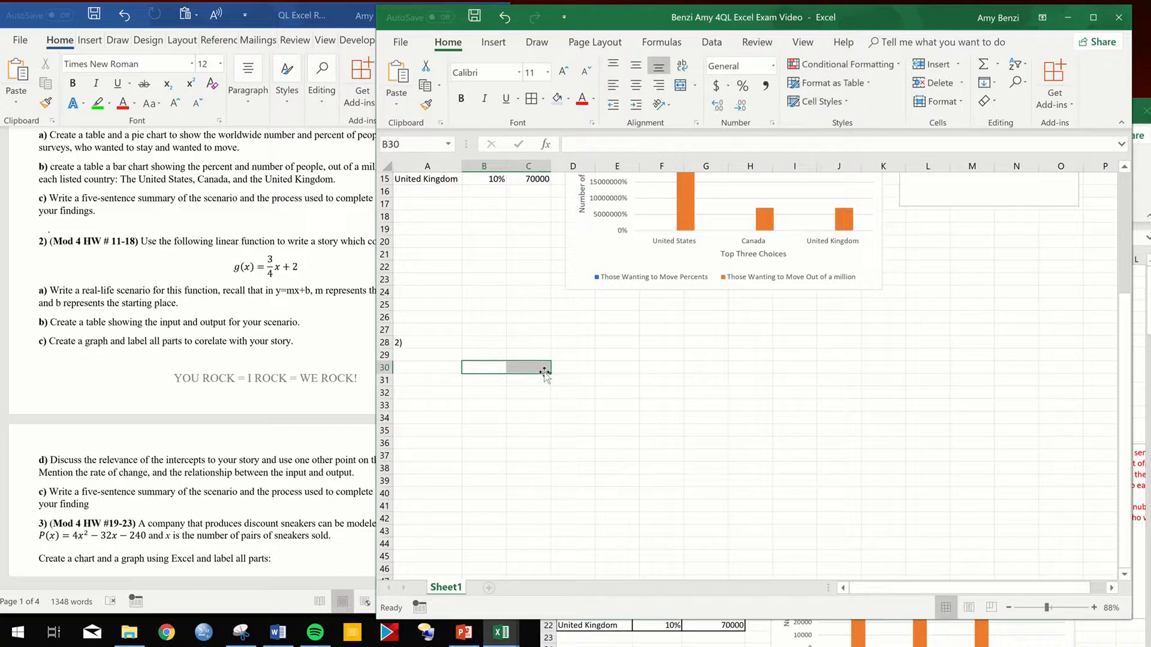
double_click(495, 368)
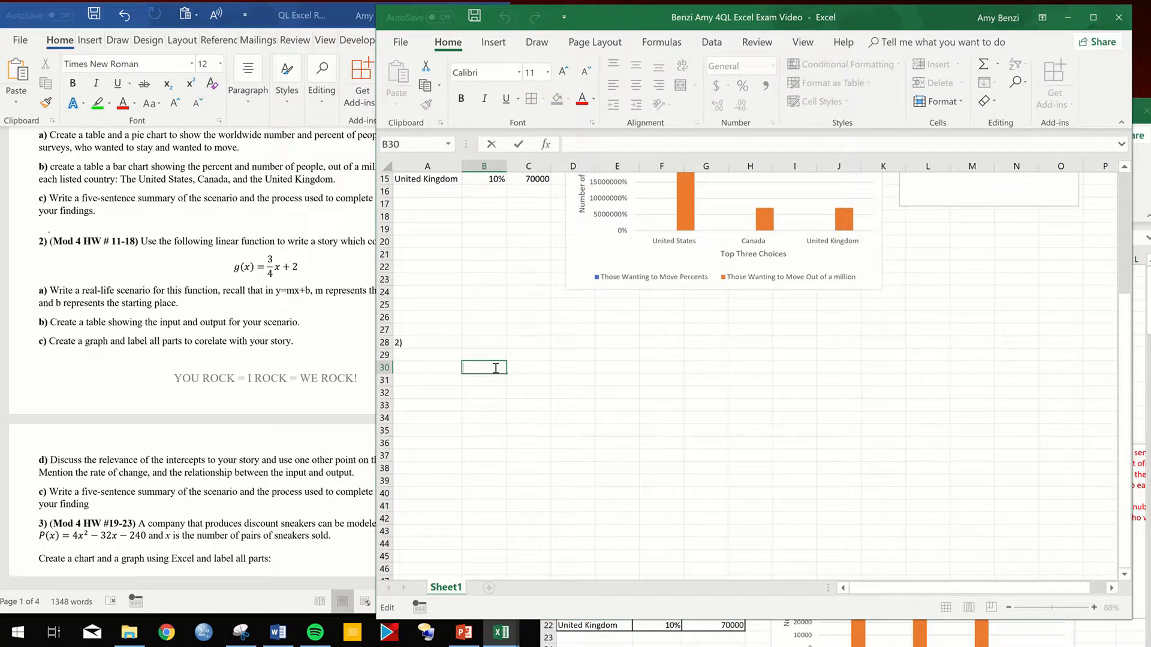
text(Cost)
text(of Rickshaw)
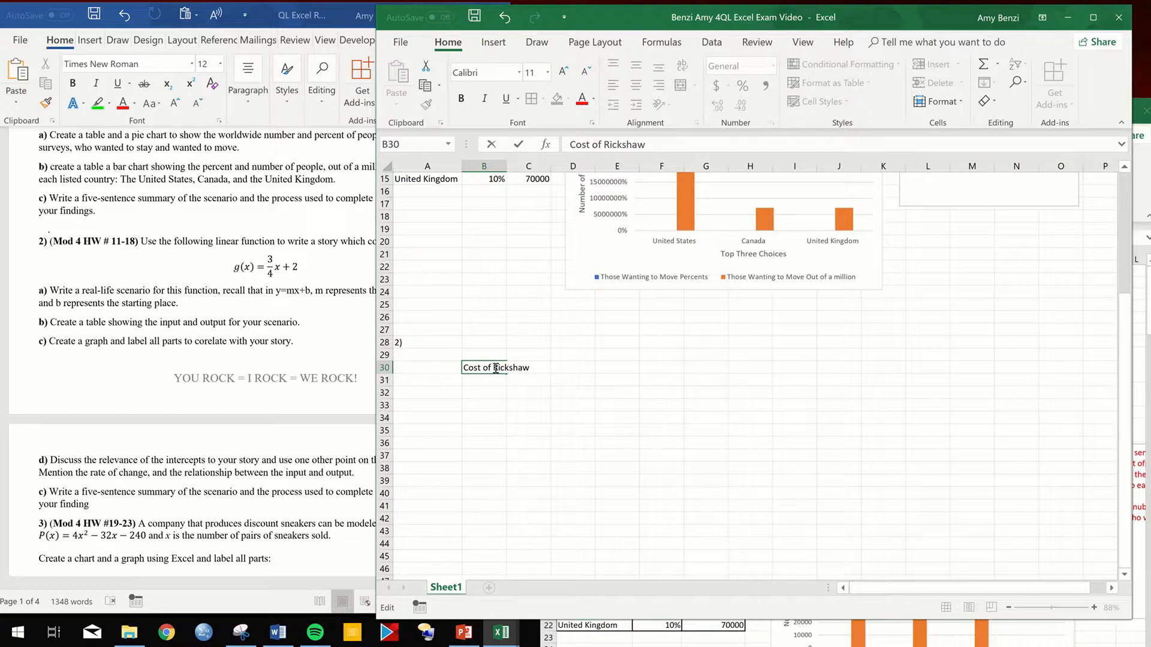
text(Dollar/Mile)
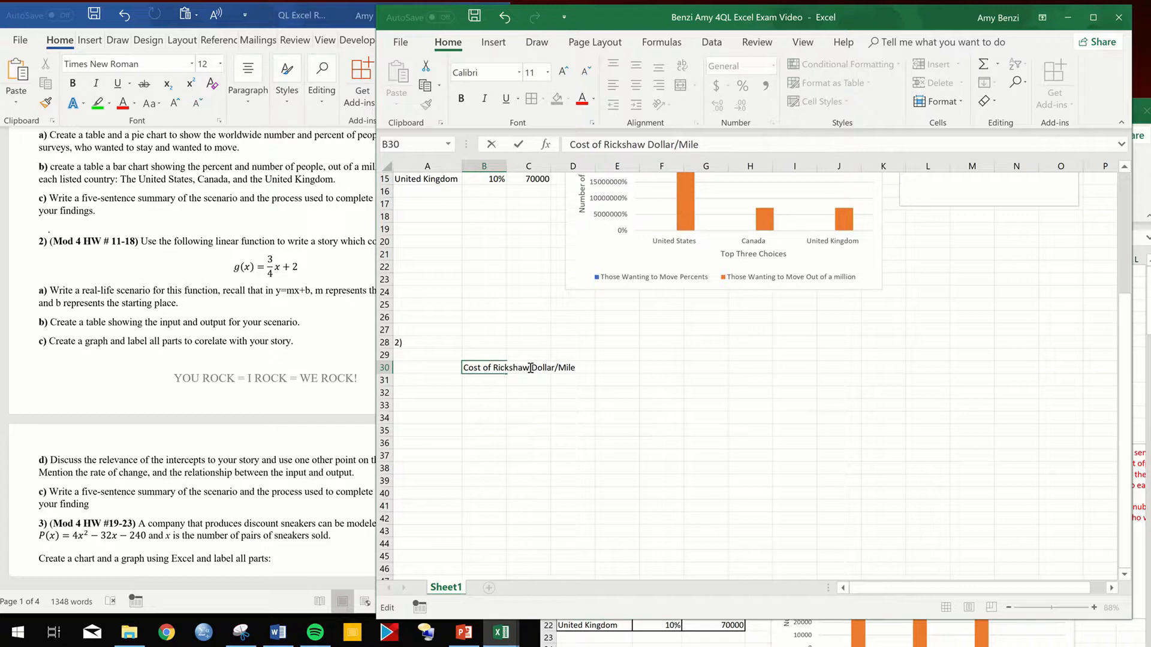
- Add the column headings "Miles" in B31 and "Cost" in C31 under the rickshaw title
double_click(481, 380)
text(<)
text(Miles)
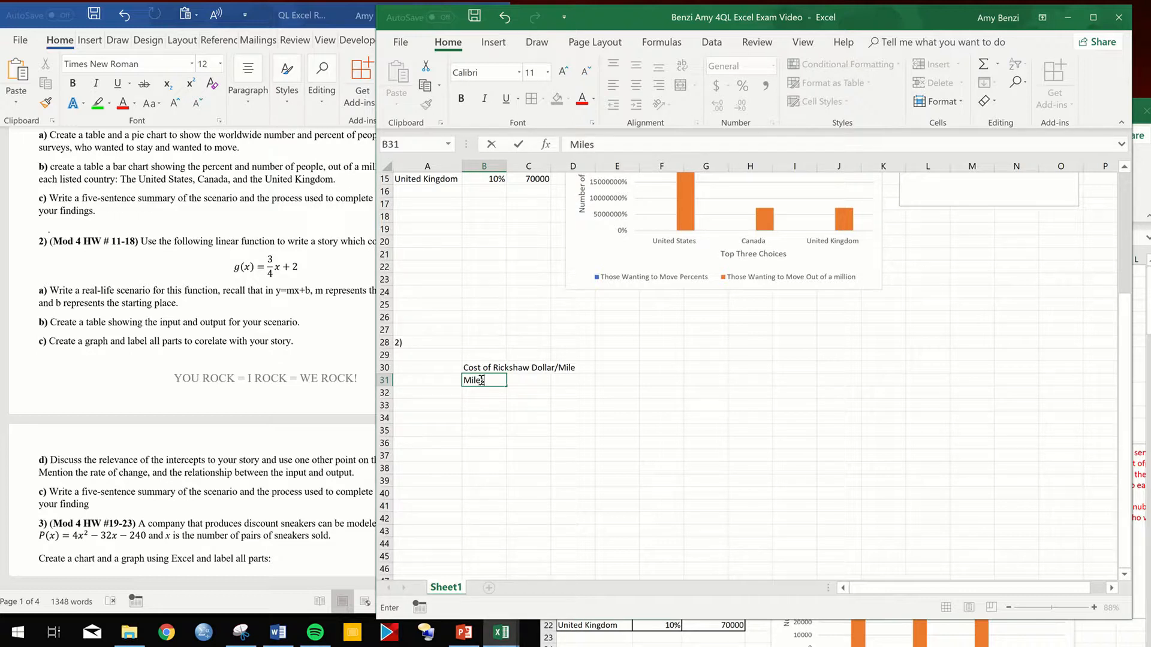
double_click(518, 380)
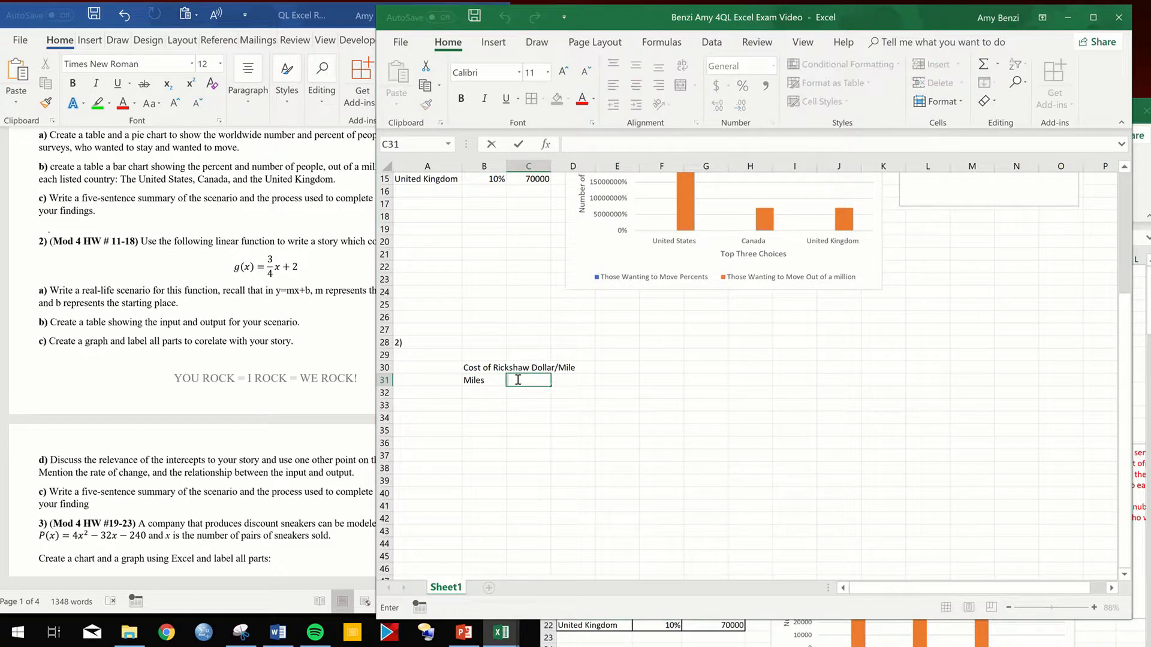
text(Cost)
click(591, 395)
- Merge and center the rickshaw title across B30:C30 with wrapped text, and give it a light blue fill
click(489, 369)
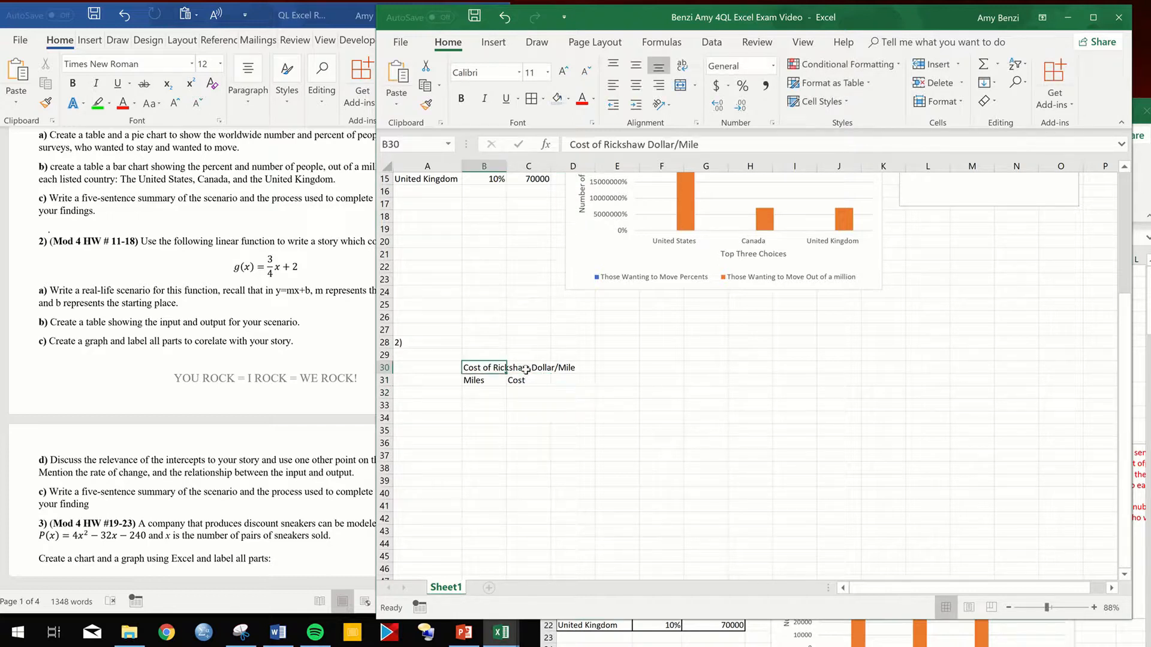
drag(526, 369, 528, 370)
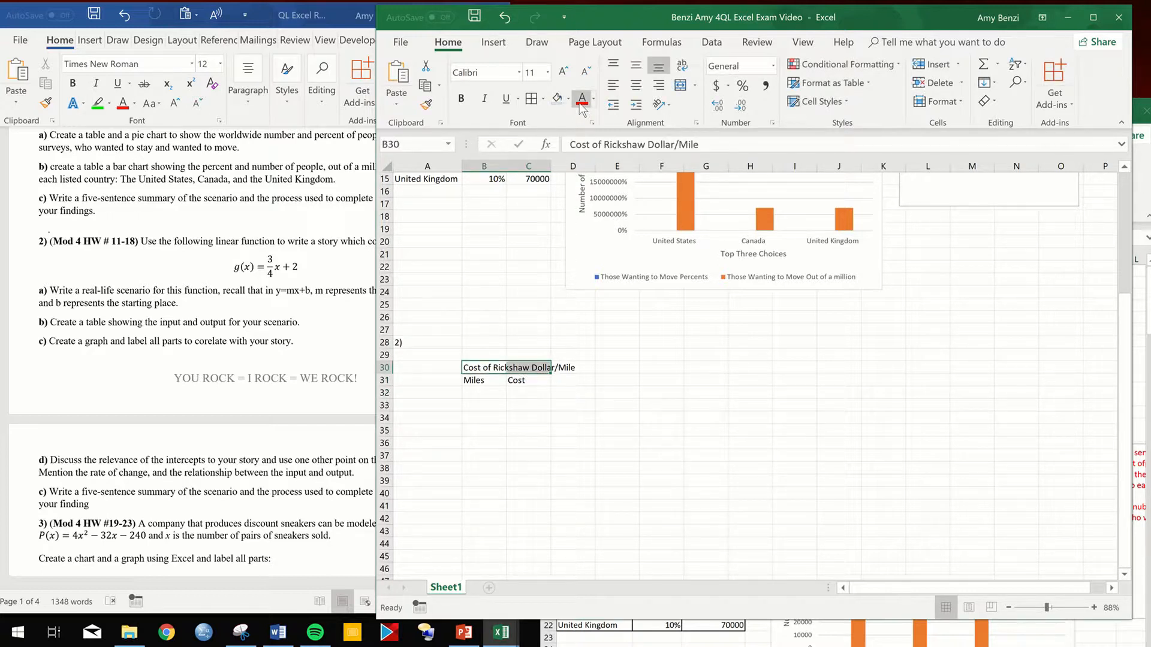
click(678, 89)
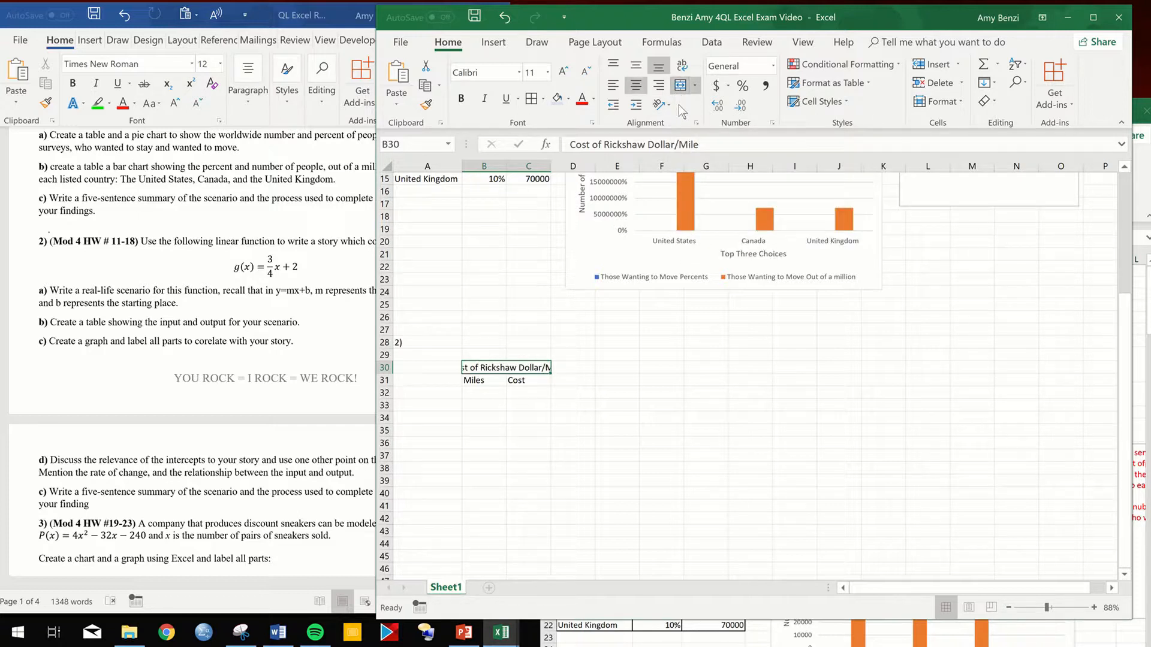
right_click(512, 374)
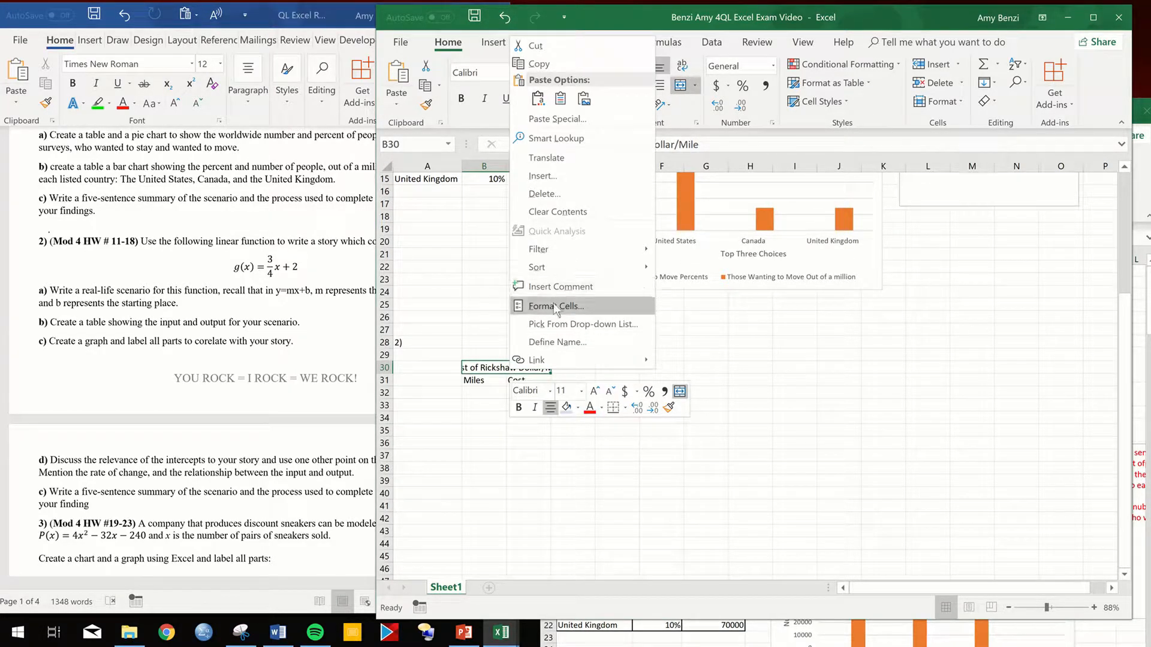
click(555, 306)
click(389, 282)
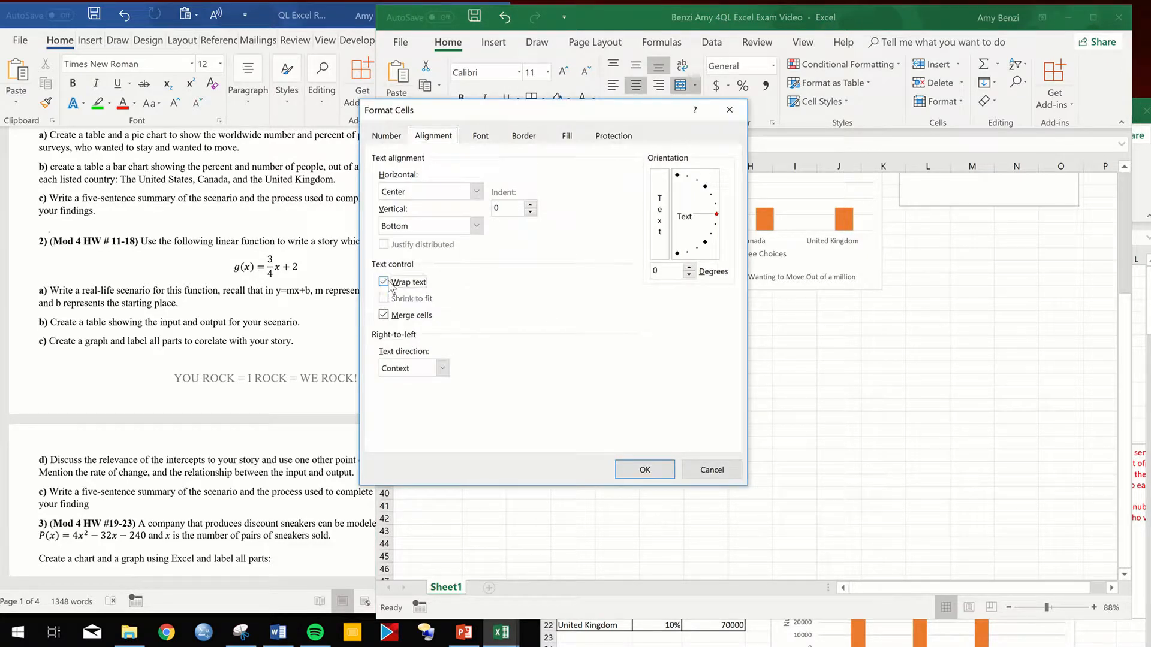
click(644, 471)
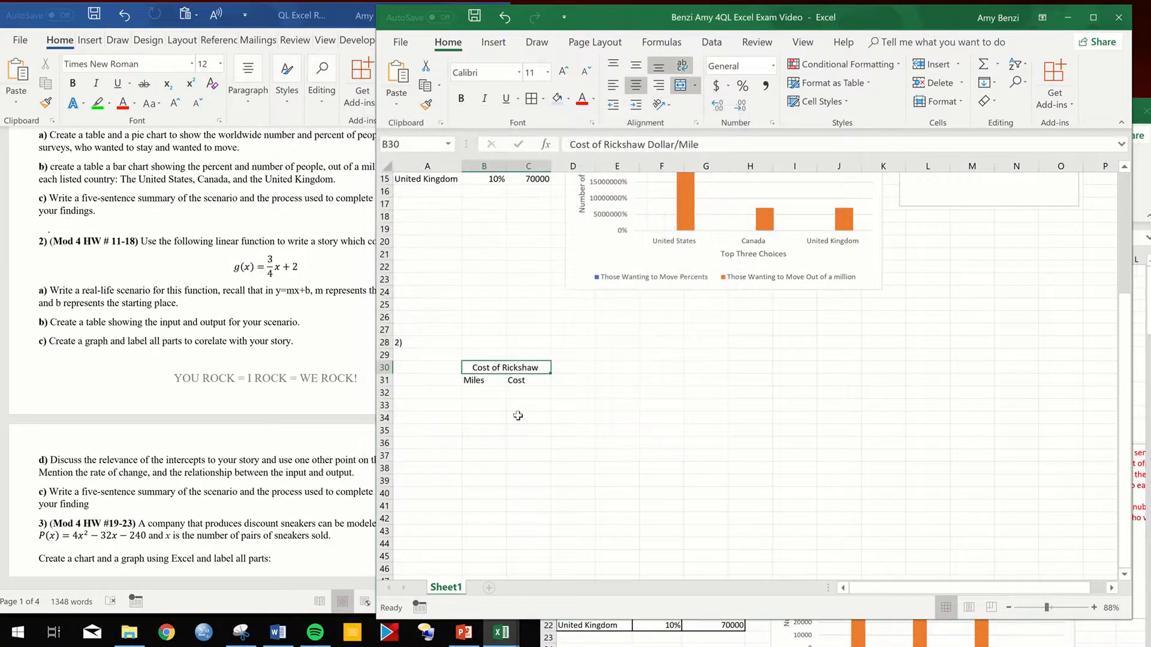
click(555, 103)
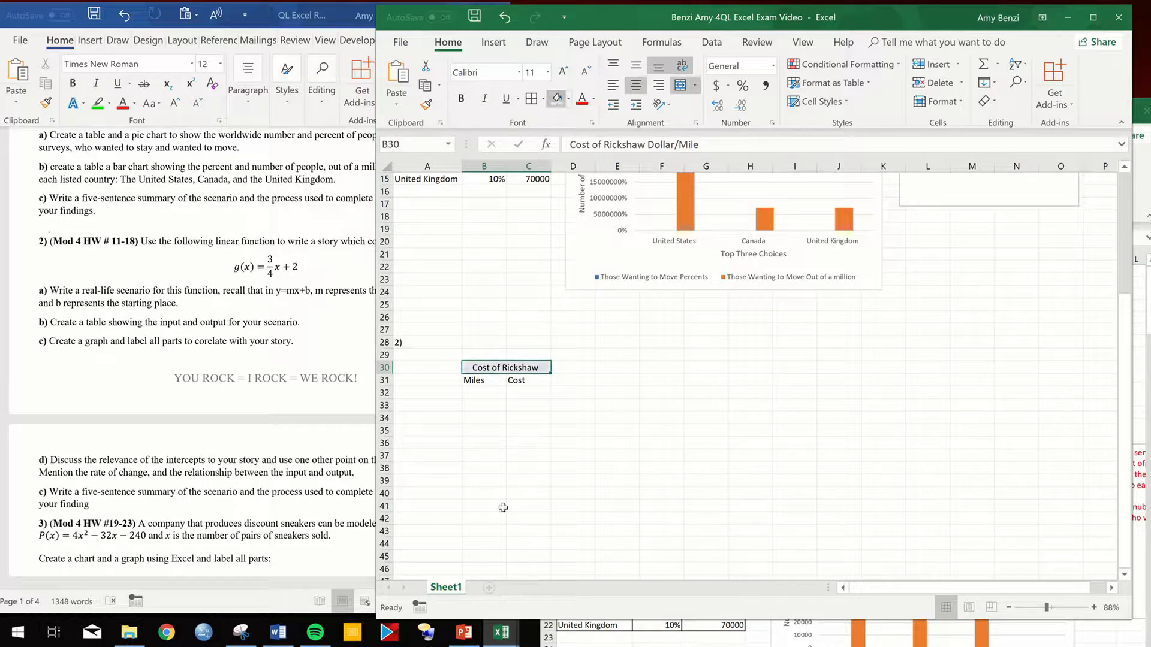
- Apply all borders to the first problem's Those Wanting to Move table, covering B11:C15 and the country names in A13:A15
double_click(478, 394)
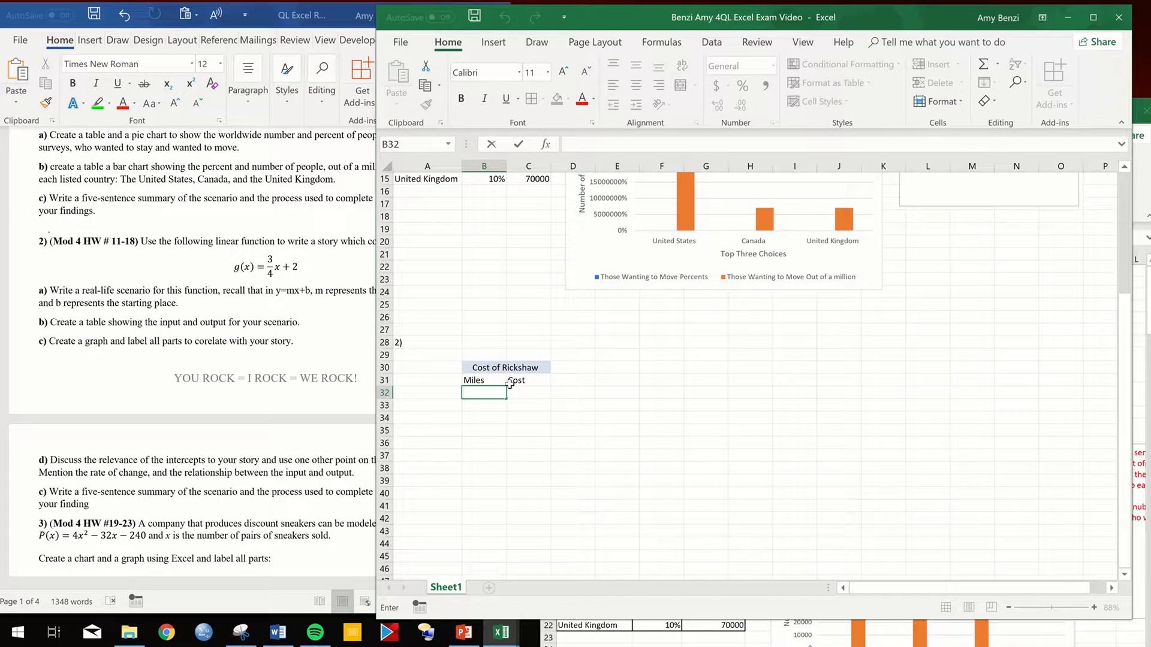
scroll(510, 386, up, 4)
drag(473, 327, 526, 405)
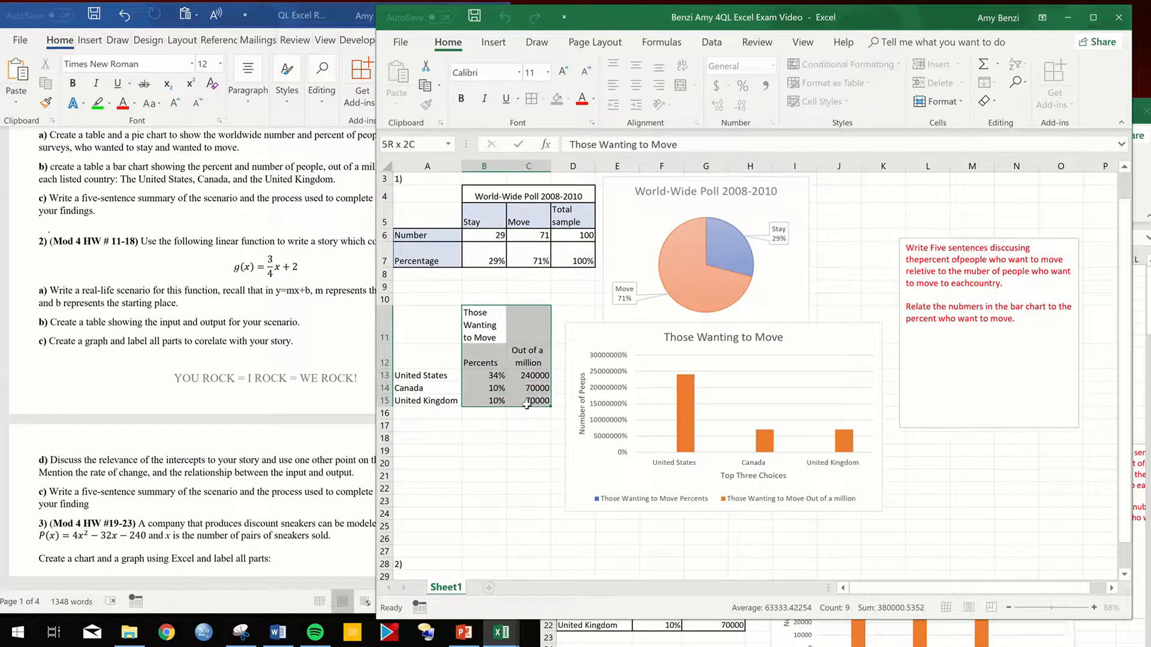
ctrl+drag(437, 378, 438, 400)
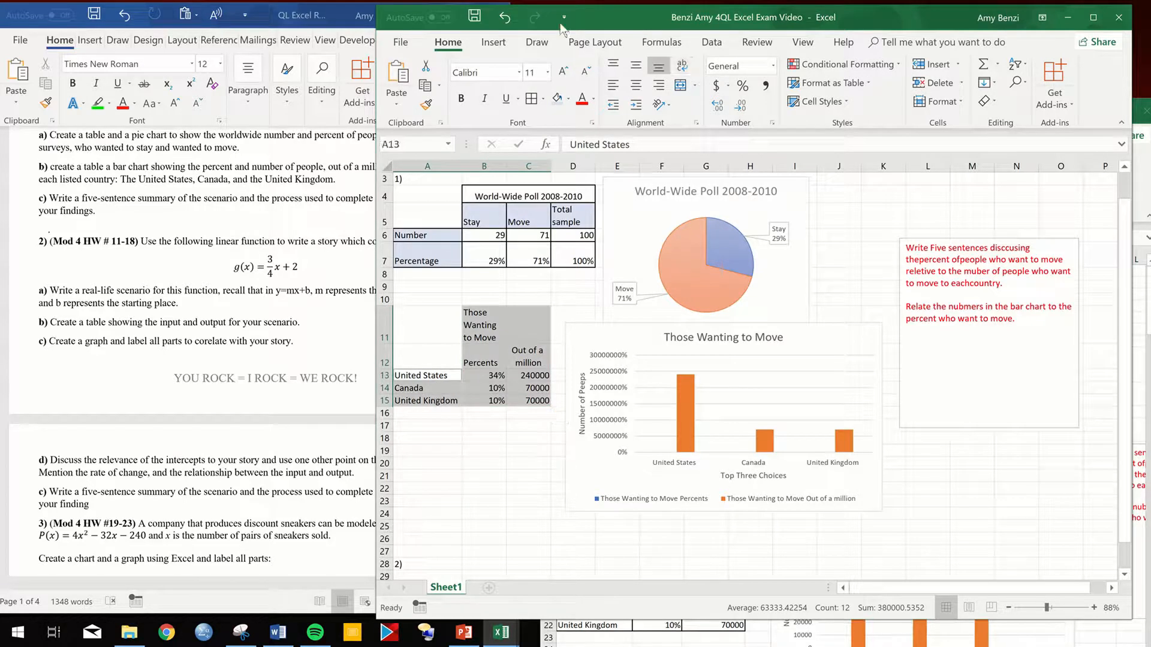
click(531, 98)
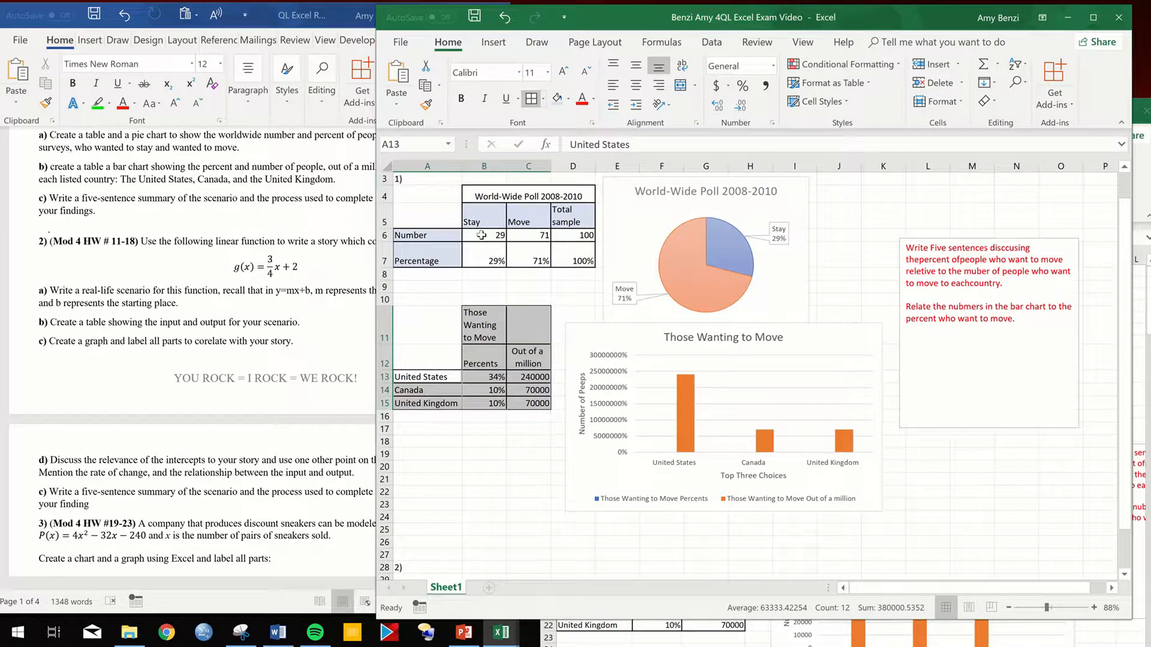
- Shade the Percents and Out of a million headings light blue and the country names in A13:A15 light gold
click(493, 312)
drag(484, 361, 525, 360)
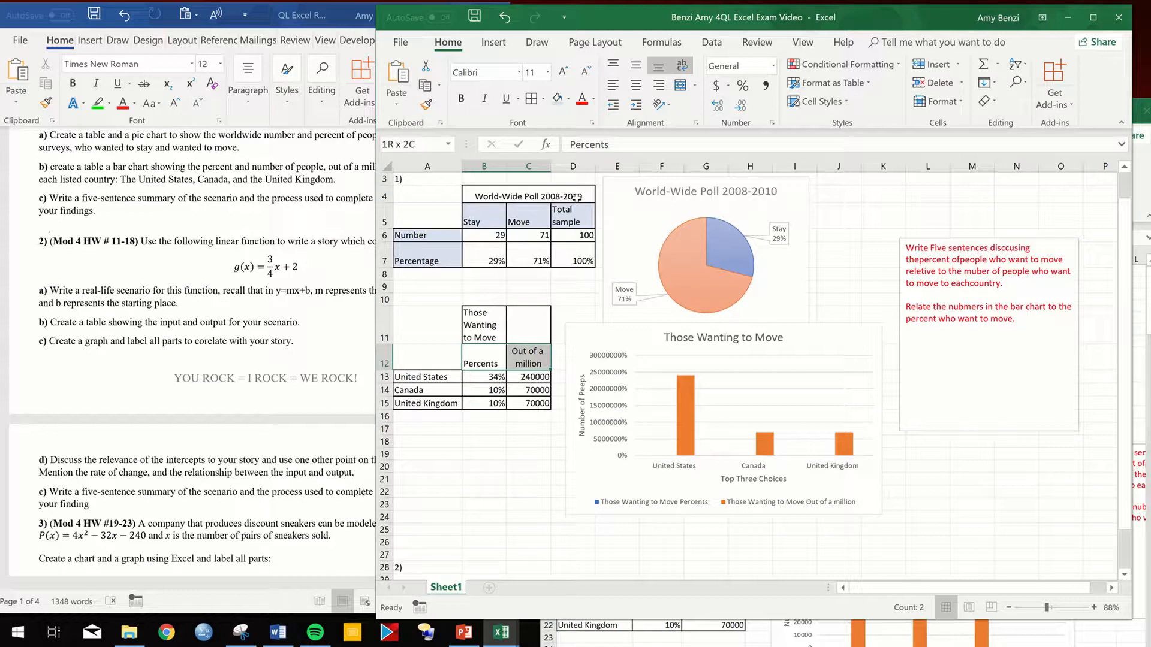
click(557, 98)
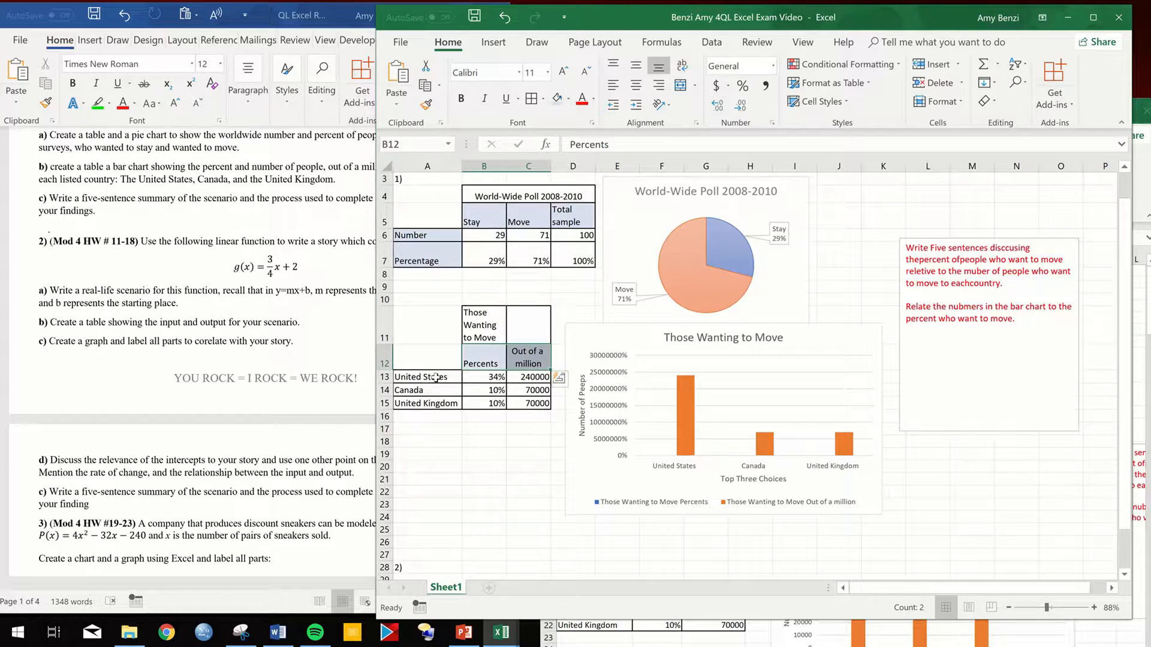
drag(436, 378, 430, 402)
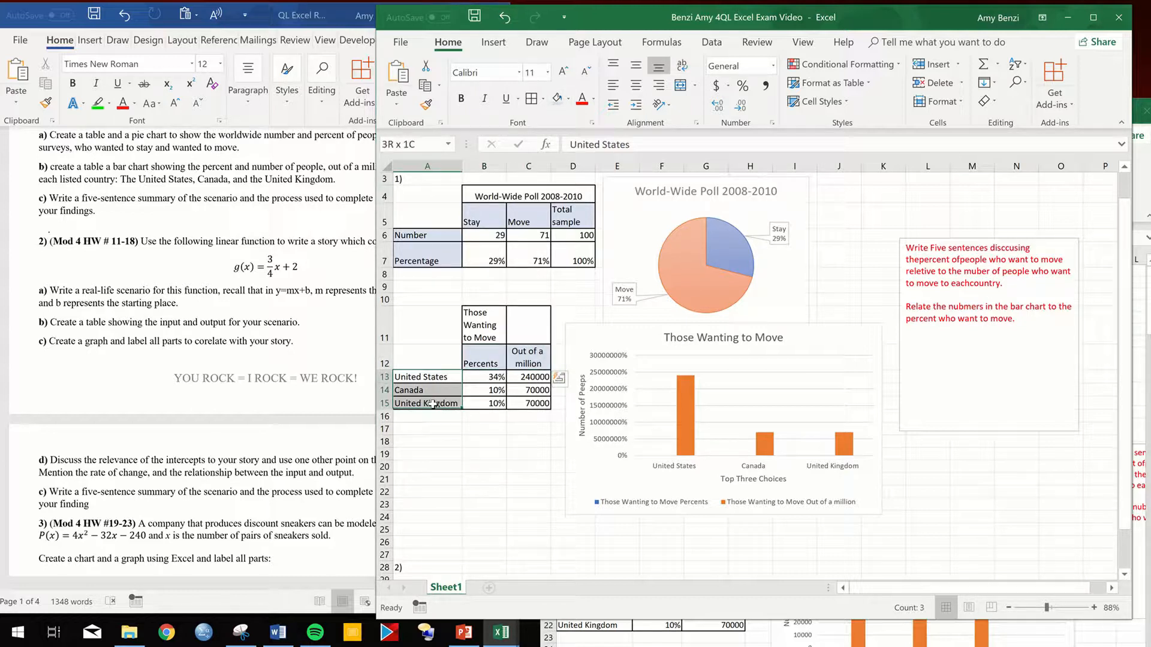
click(567, 98)
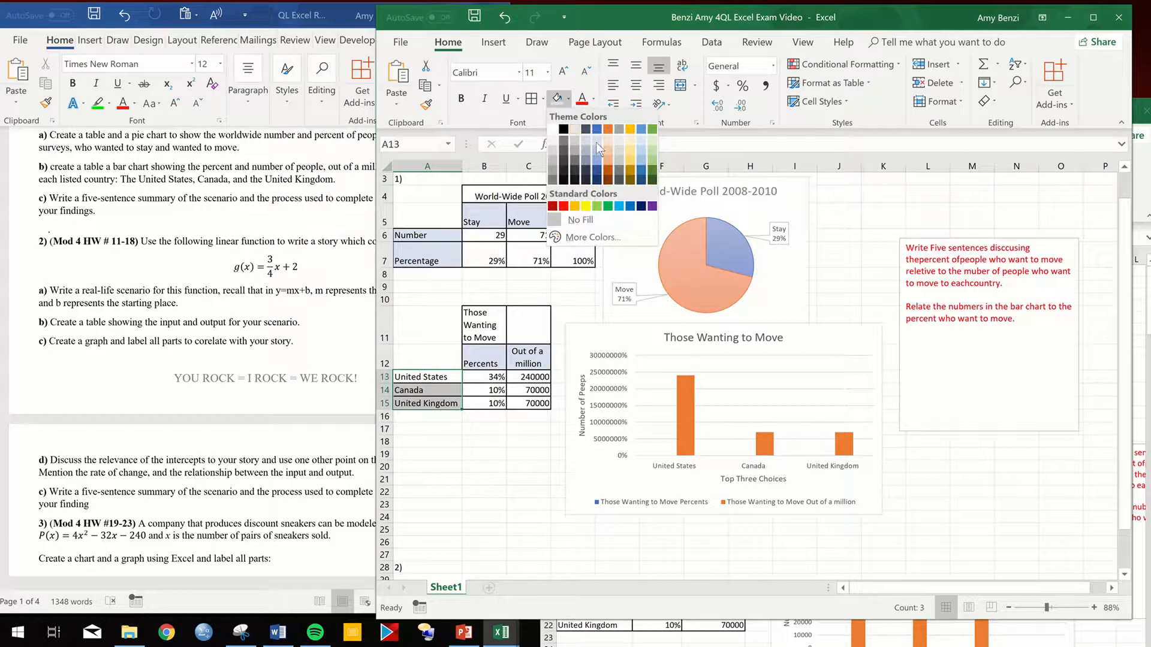
click(630, 142)
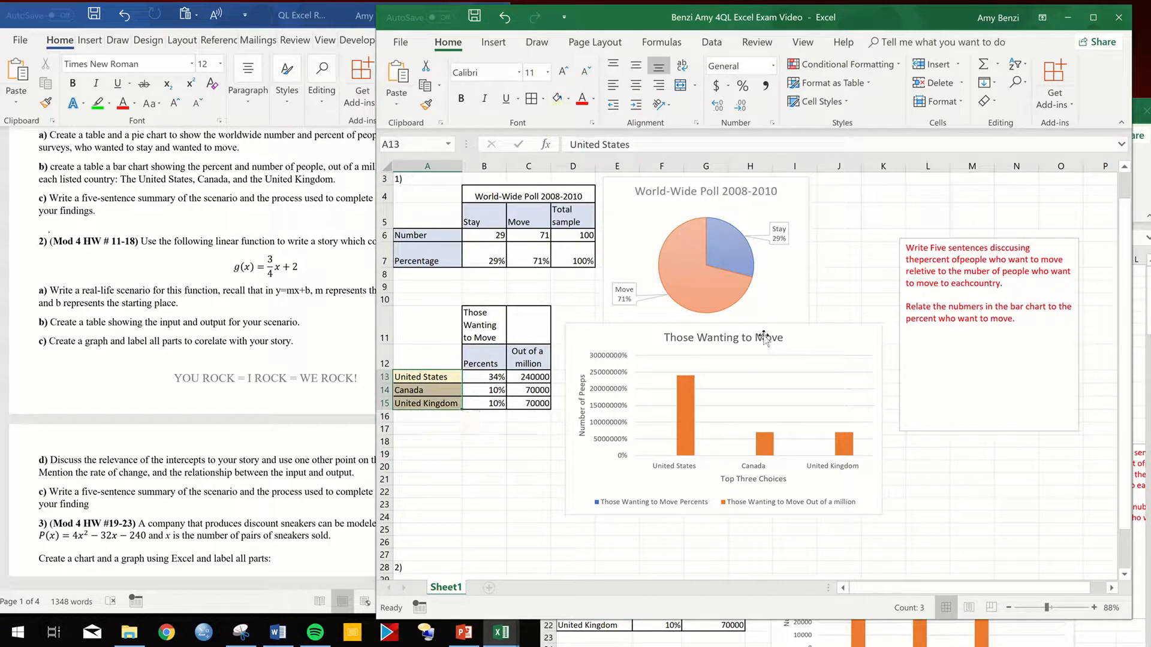
- Fill the Miles column from B32 downward with a series starting 0, 1 and continuing by ones to at least 23
scroll(531, 429, down, 1)
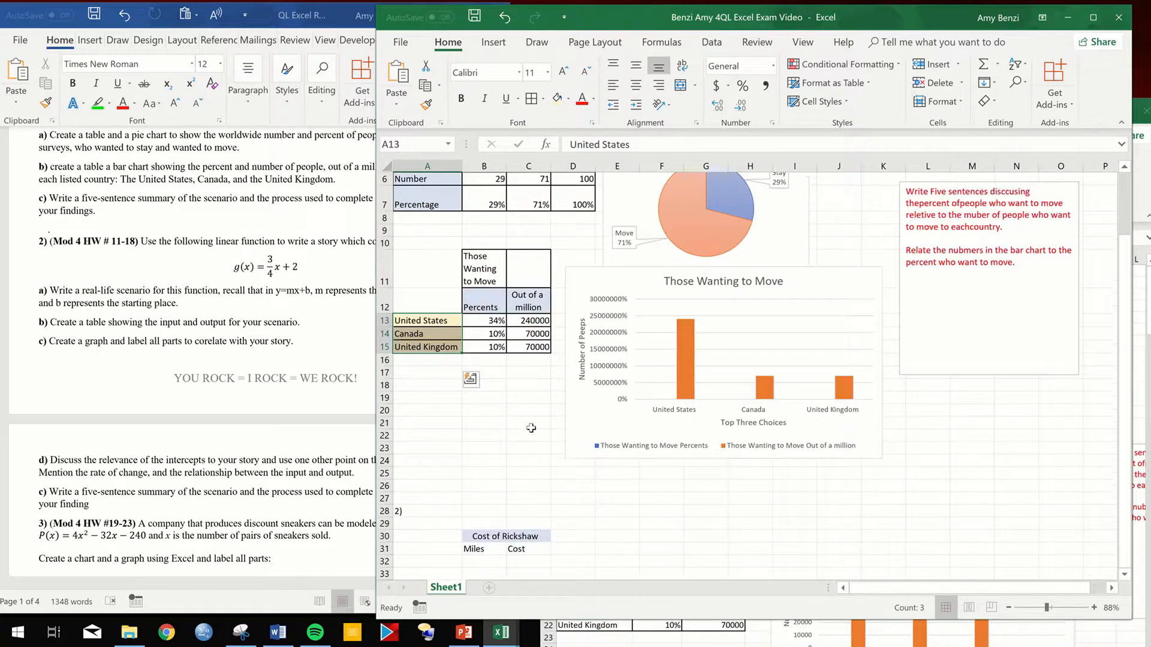
scroll(531, 428, down, 1)
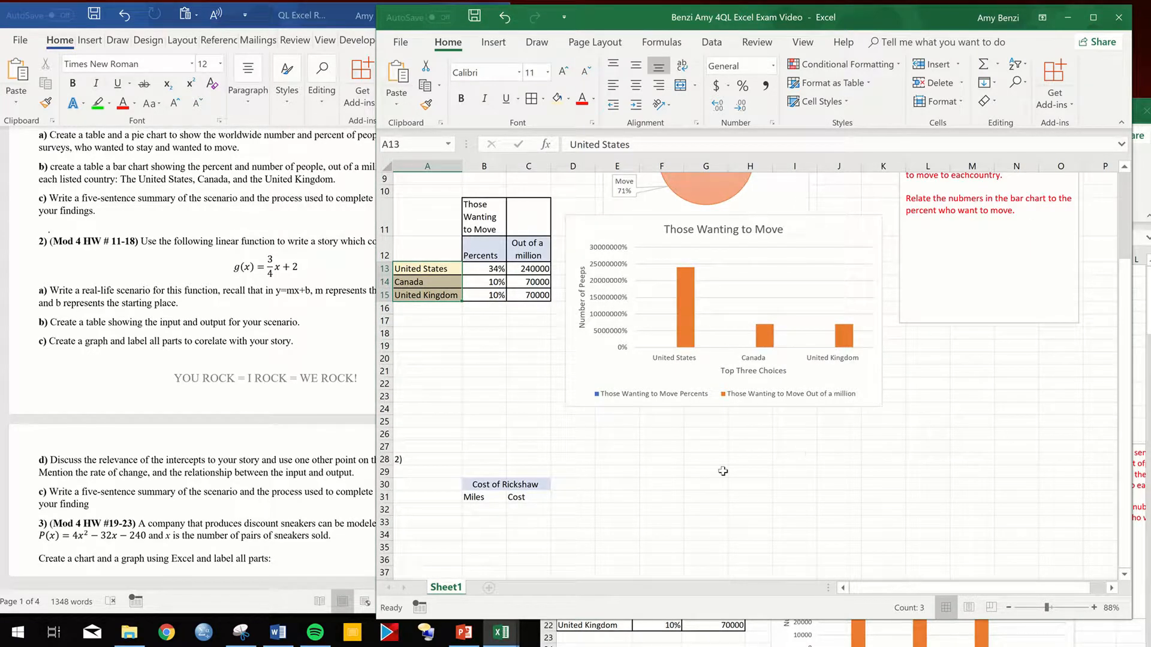
scroll(639, 529, down, 2)
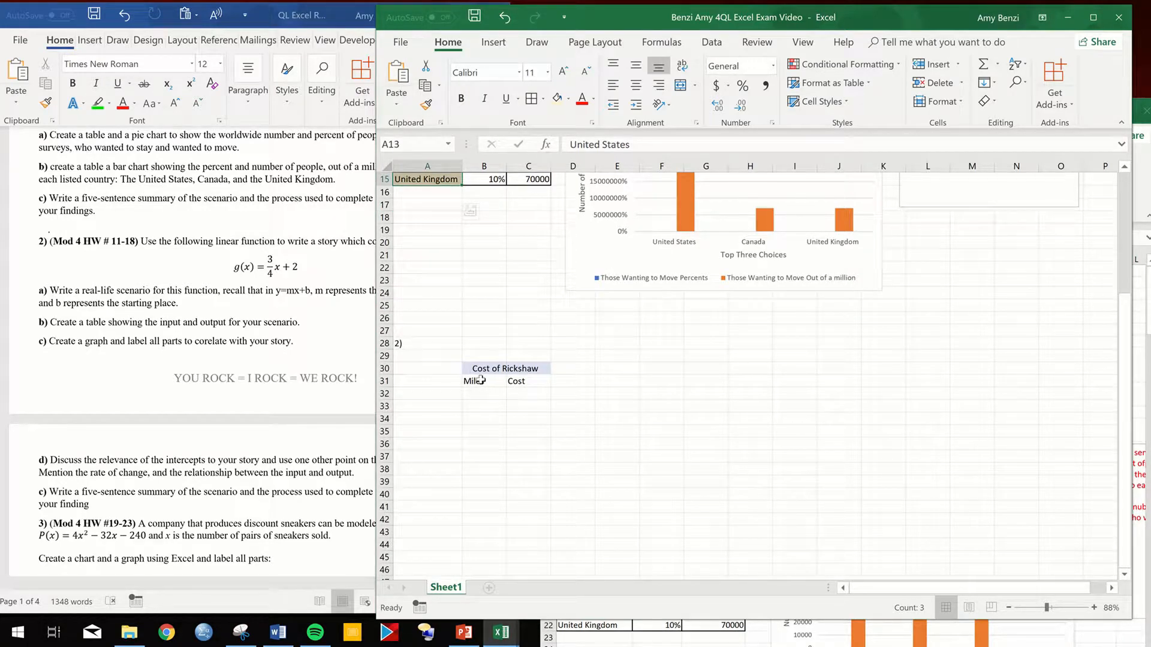
click(477, 394)
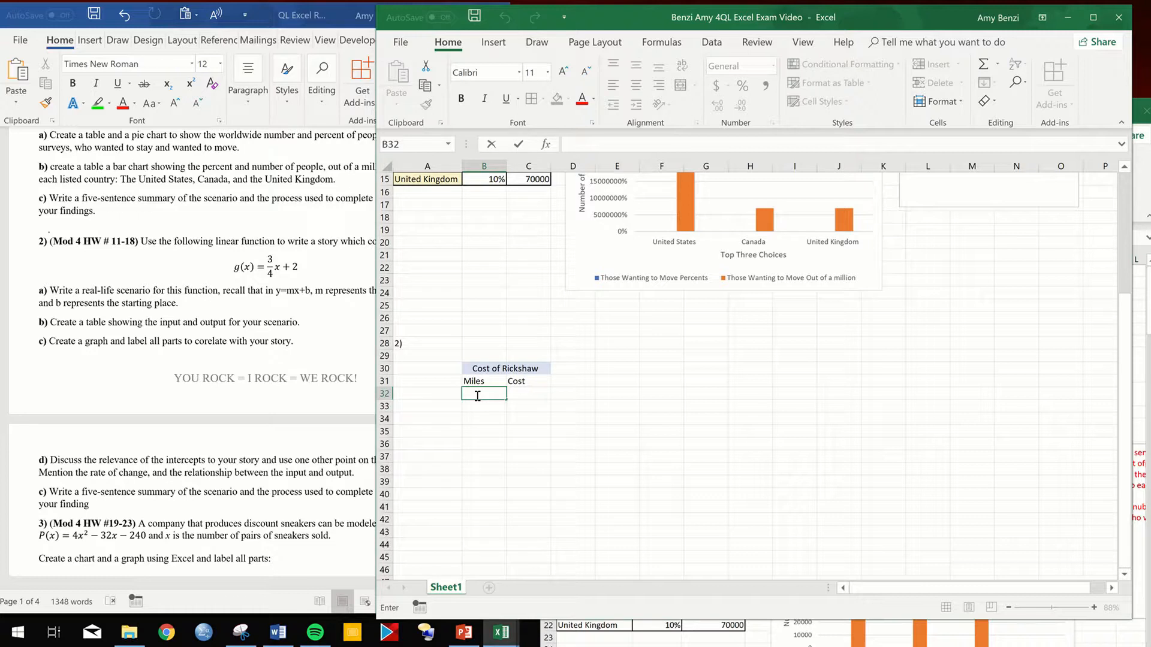
text(0)
key(Return)
text(1)
key(Return)
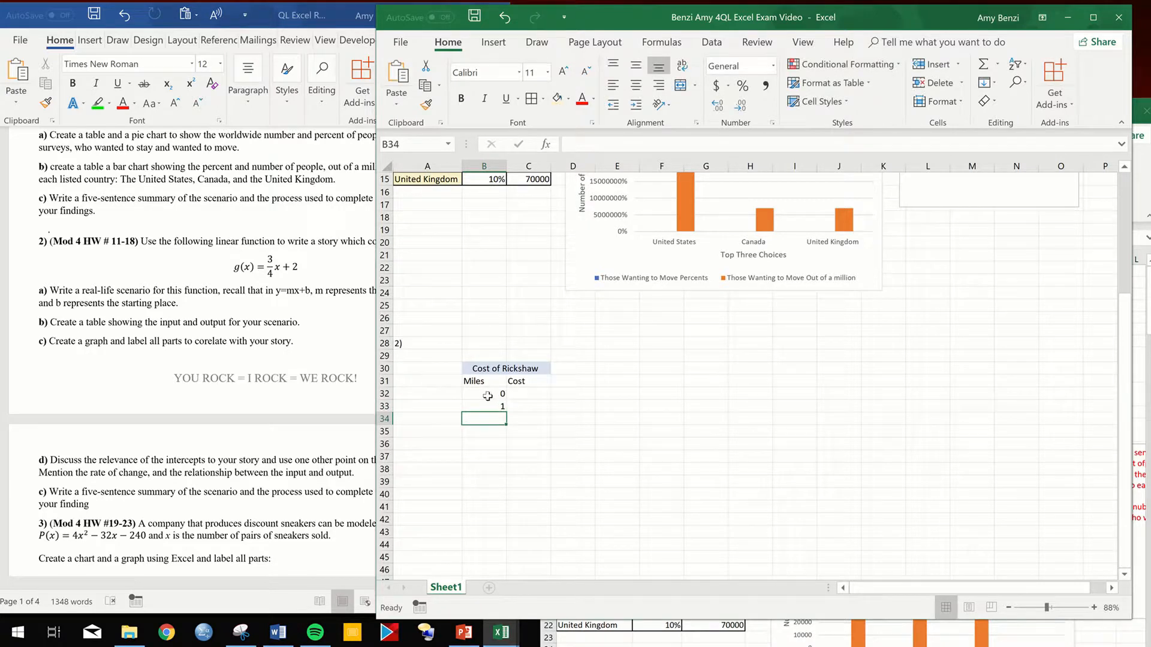
drag(488, 395, 503, 562)
- Enter the label "Function fro cost of rickshaw in dollars/mile" in cell A30, beside the Cost of Rickshaw title
click(519, 280)
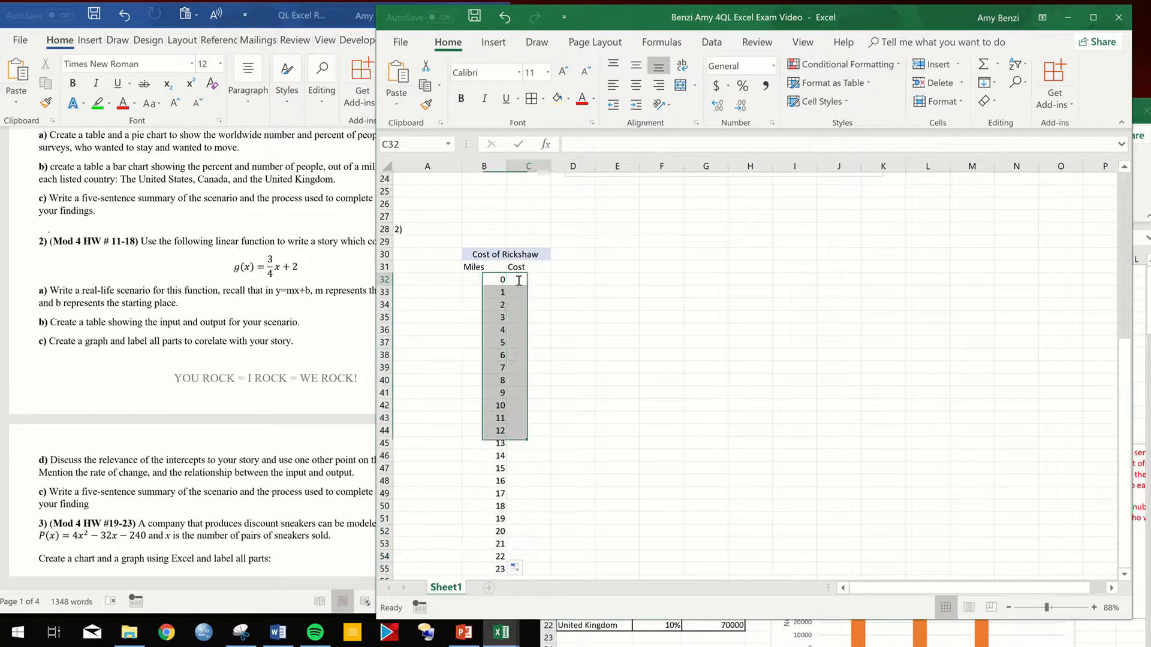
double_click(519, 280)
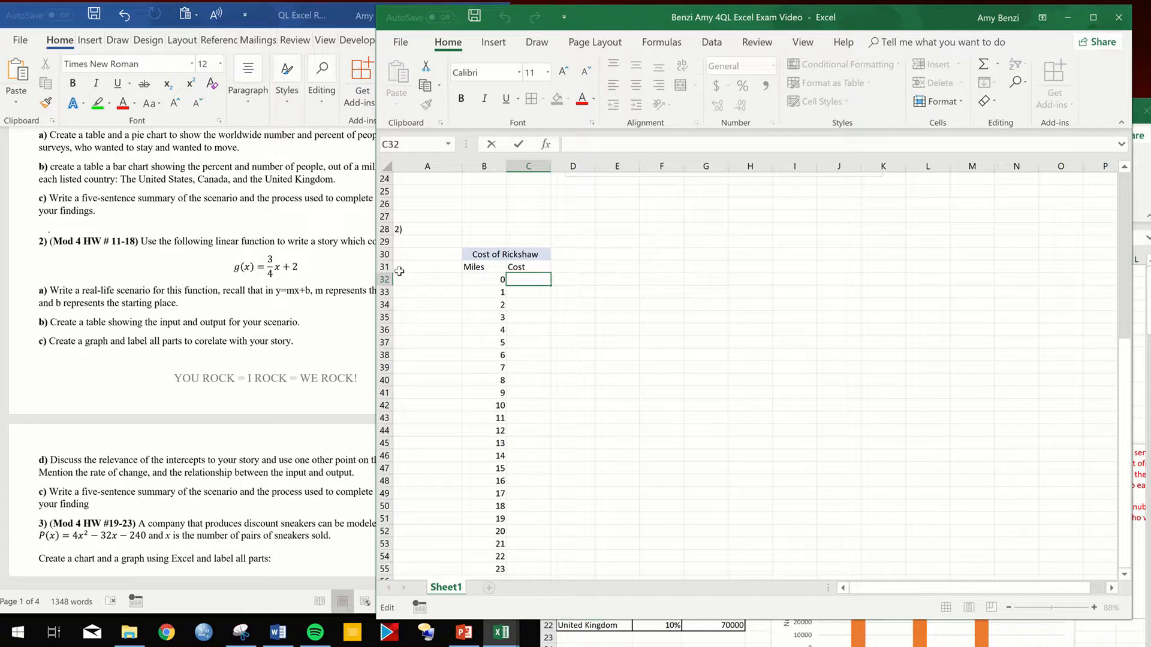
click(413, 255)
double_click(414, 255)
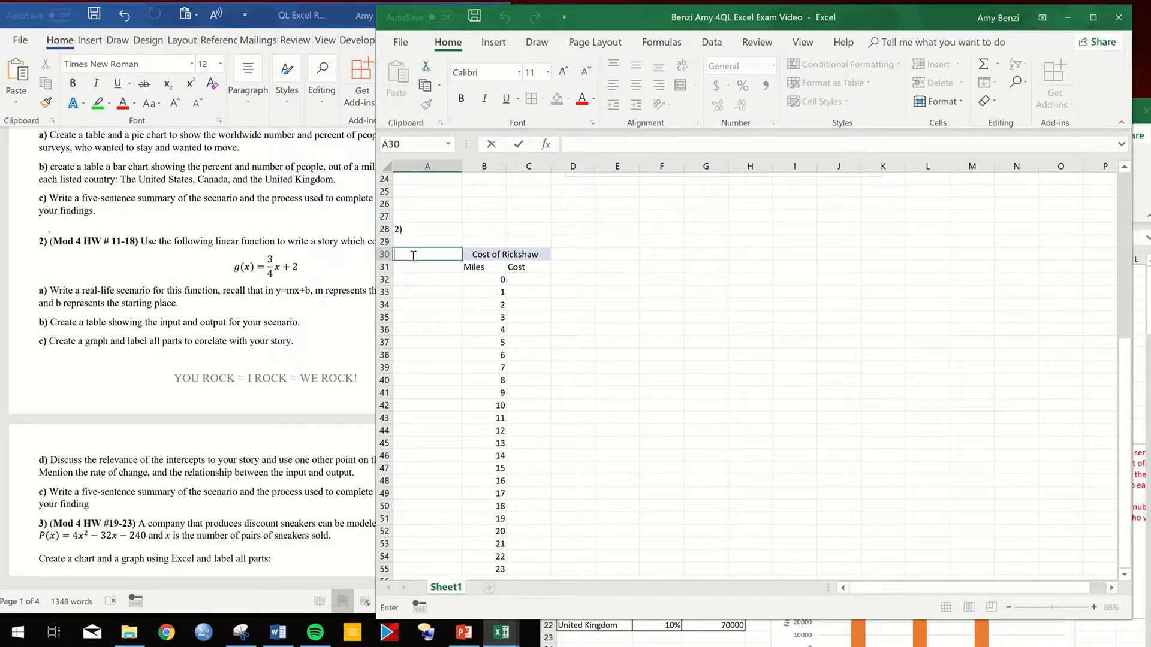
text(Function fro cost of r)
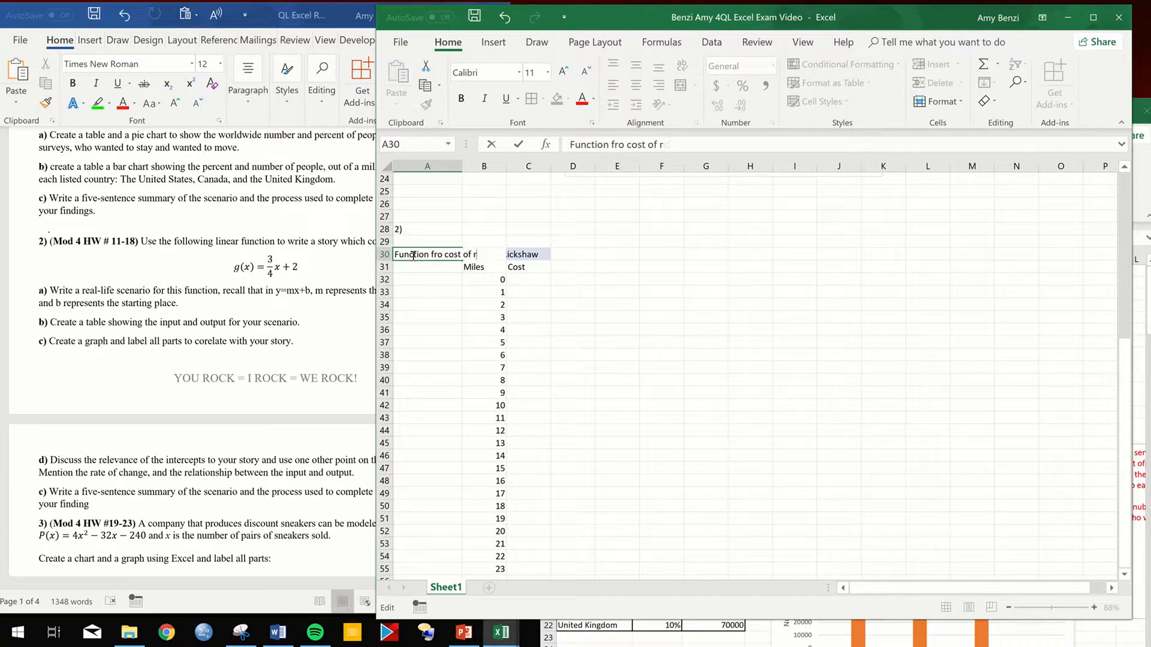
text(cicckshaw)
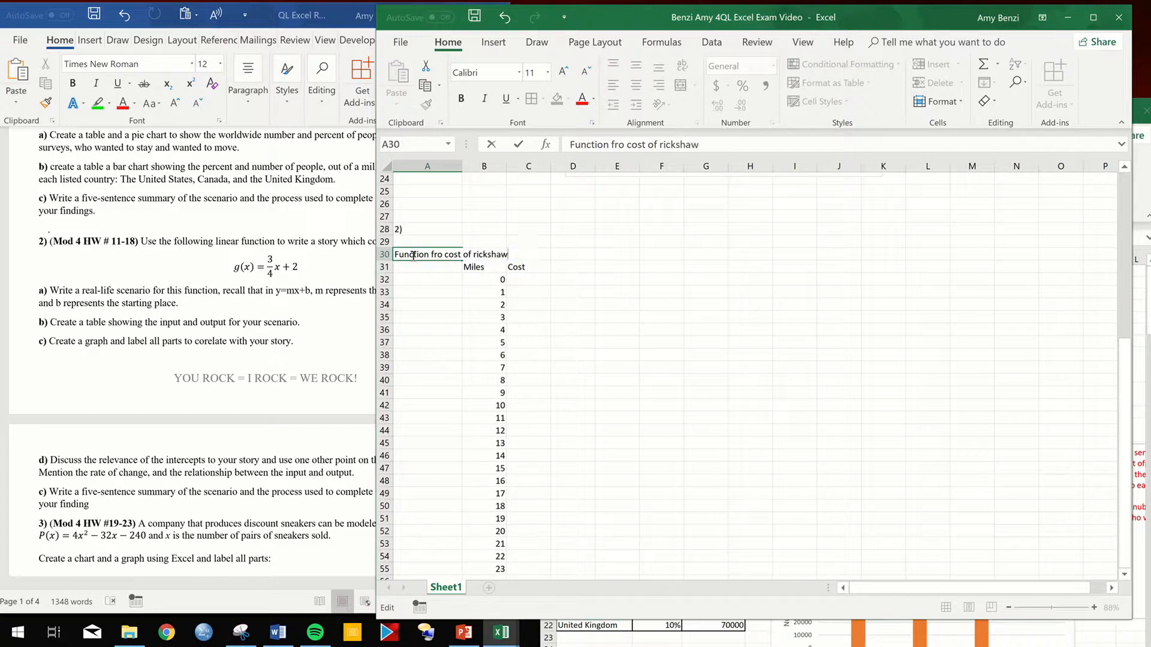
text( in miles)
key(BackSpace)
key(BackSpace)
key(BackSpace)
key(BackSpace)
text(dolalrs)
key(BackSpace)
key(BackSpace)
key(BackSpace)
key(BackSpace)
text(lars/)
text(mile)
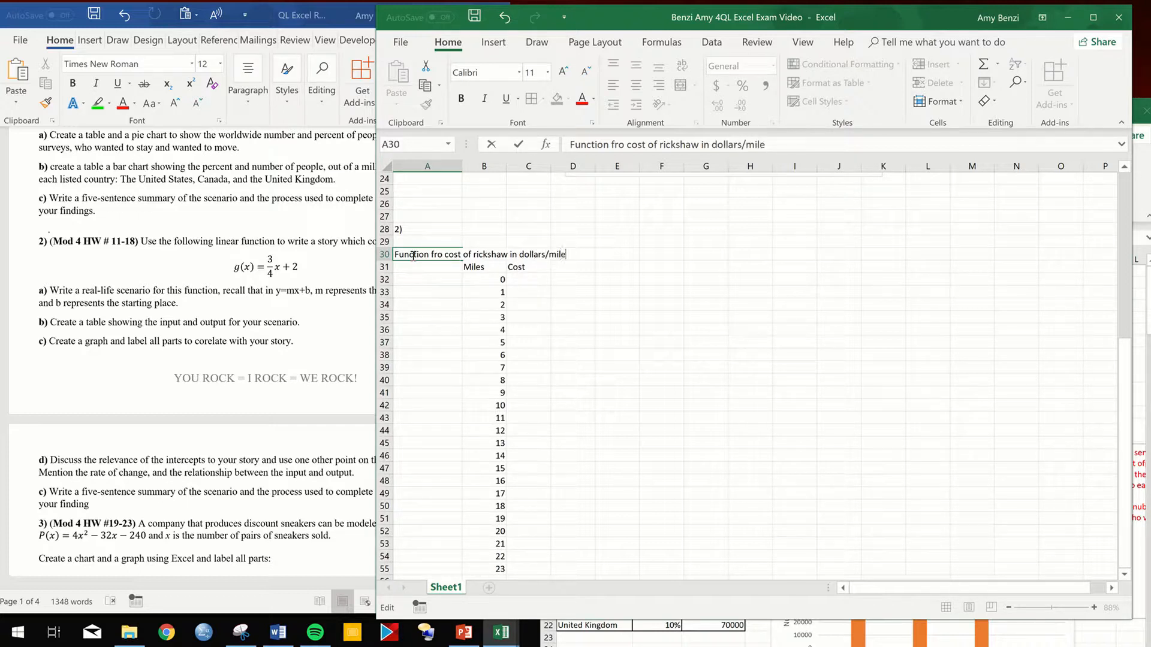
- Correct the misspelled word "fro" to "for" in the A30 function label
click(385, 292)
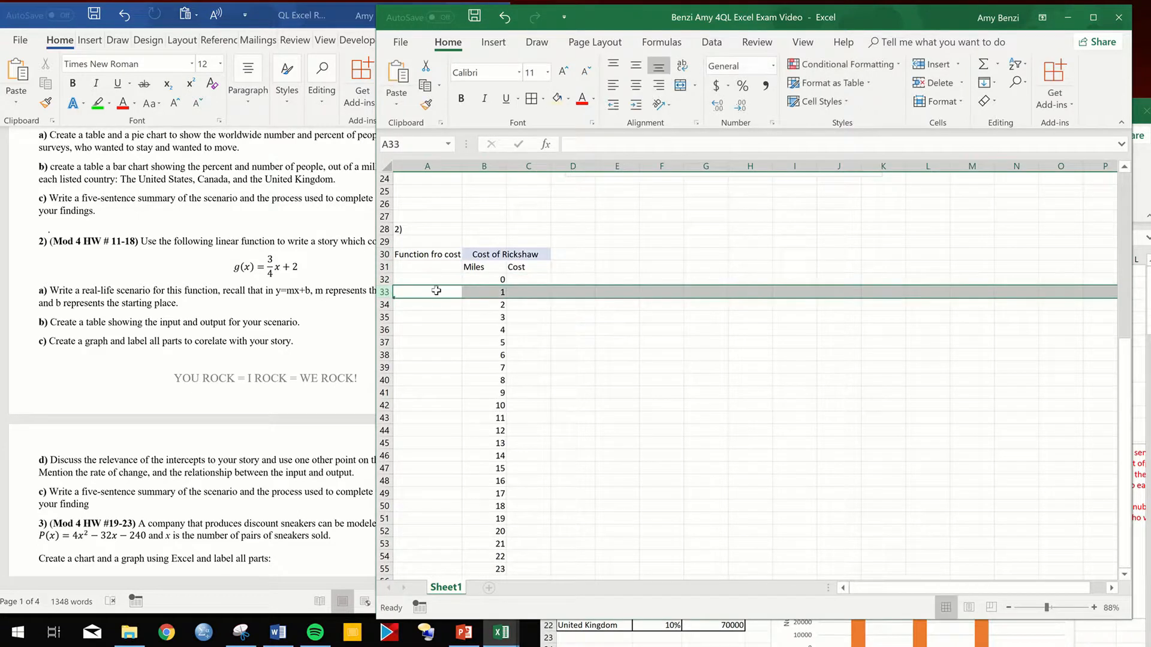
double_click(435, 255)
double_click(436, 255)
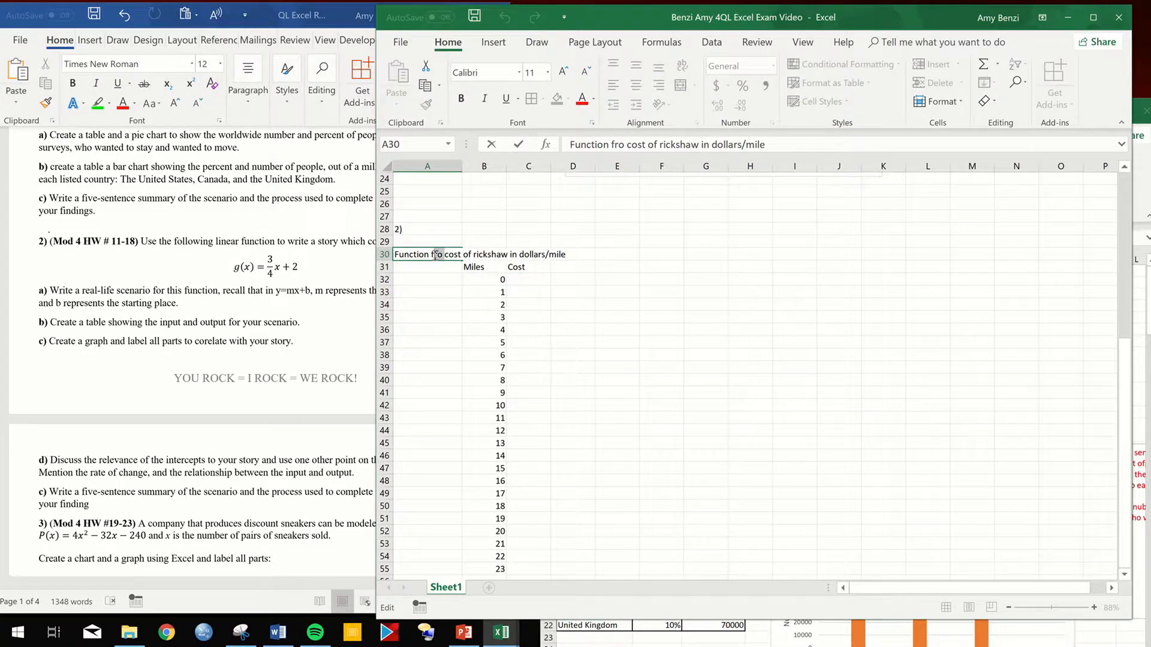
text(for)
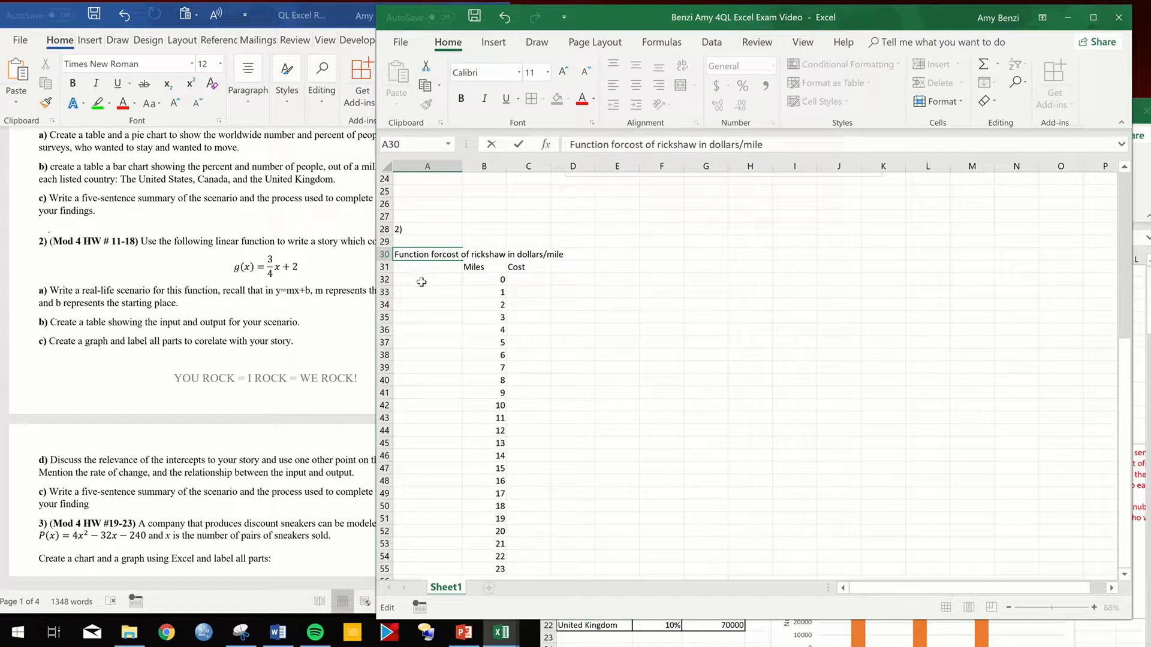
click(423, 279)
- Turn on text wrapping for the function label in cell A30
click(429, 255)
right_click(430, 256)
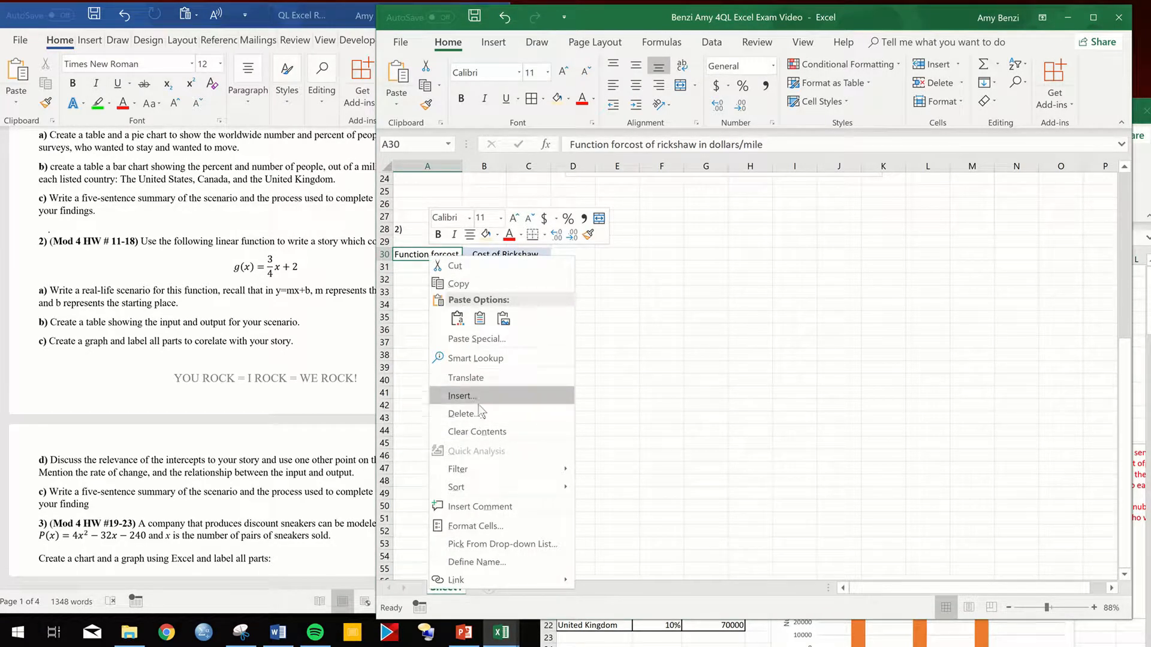
click(475, 526)
click(299, 410)
click(559, 597)
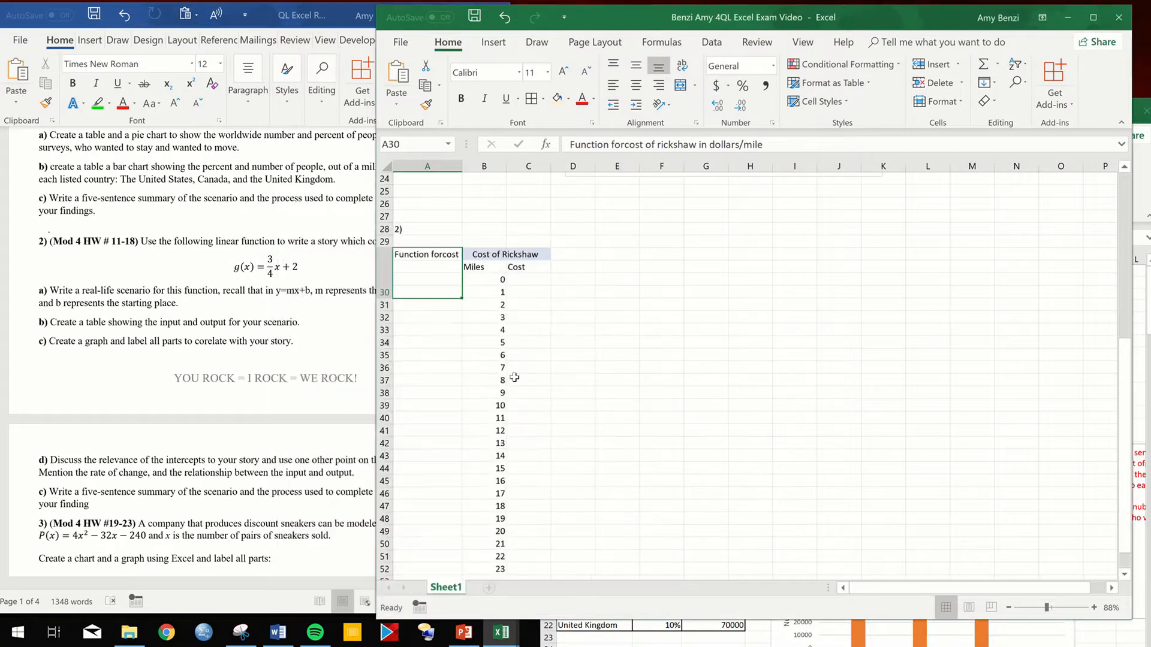
- Insert the missing space between "for" and "cost" in the A30 label
double_click(408, 267)
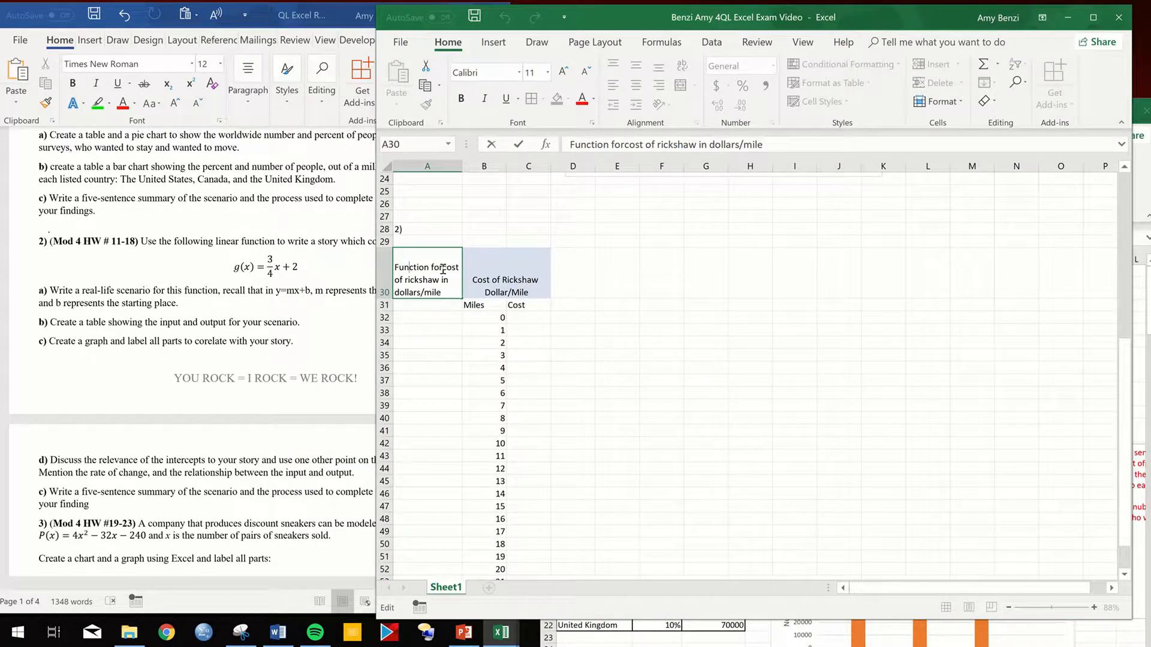
click(443, 270)
click(428, 306)
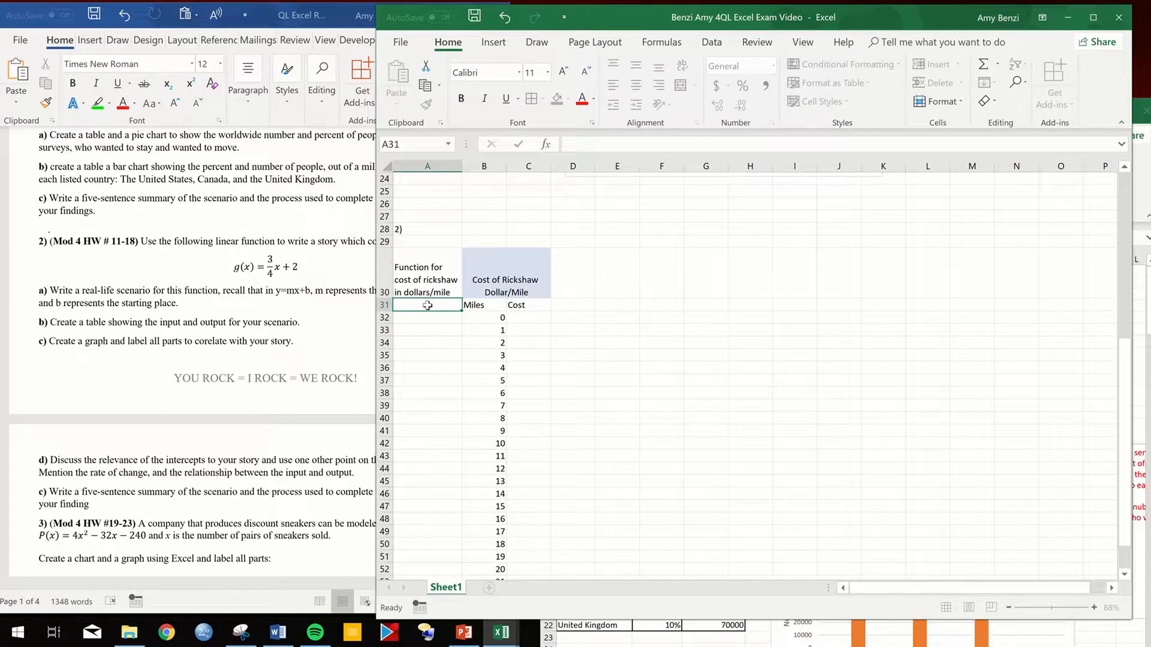
- Enter the rickshaw cost function C(m)=(3/4)m+2 in cell A31, under its label
double_click(428, 305)
text(C(m))
key(BackSpace)
text(d))
key(BackSpace)
key(BackSpace)
text(m0)
key(BackSpace)
text(3/4)
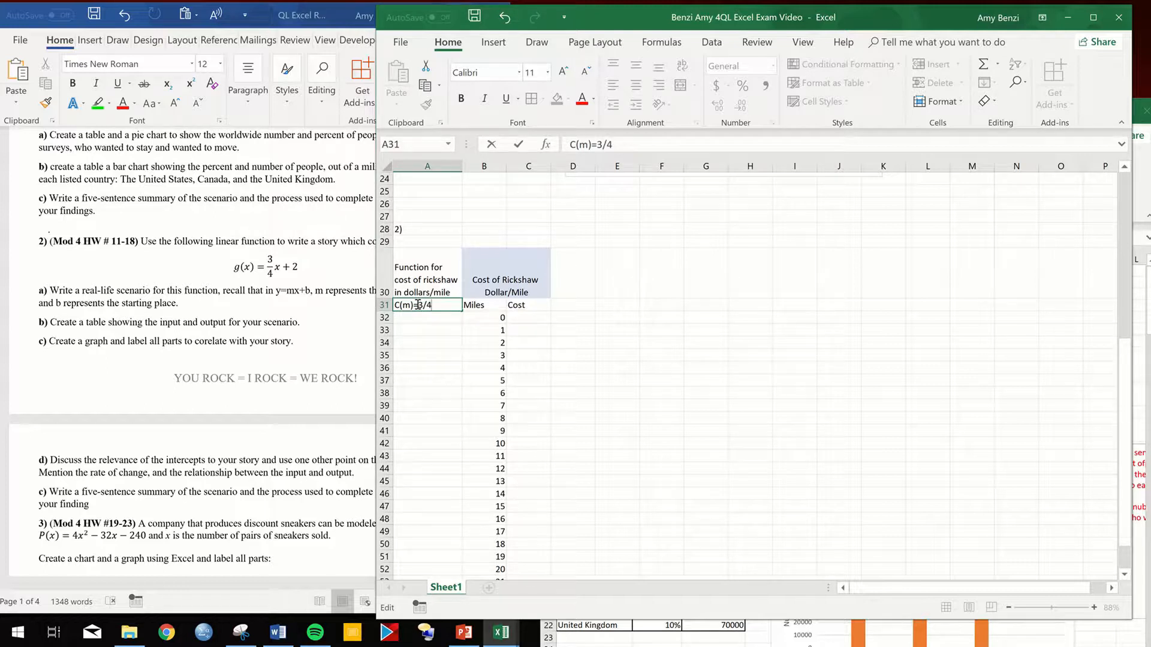
text())
text(()
text(m+2)
click(476, 318)
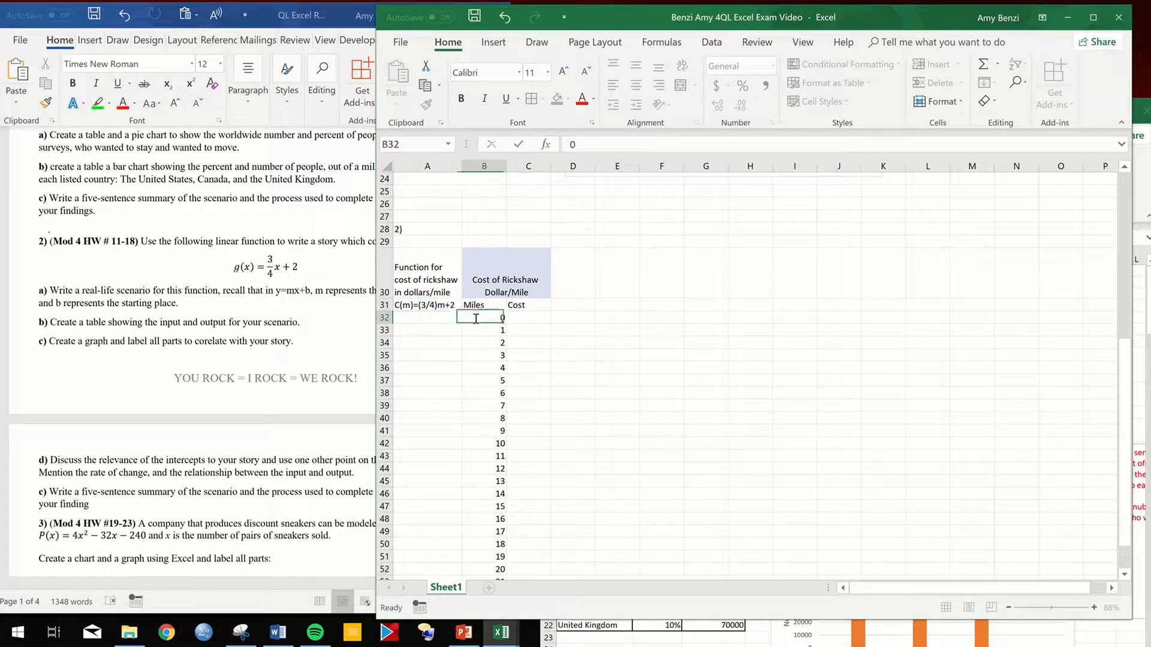
- Copy the expression =(3/4)m+2 from A31 and try to enter it as the first Cost formula in C32
double_click(529, 316)
double_click(451, 306)
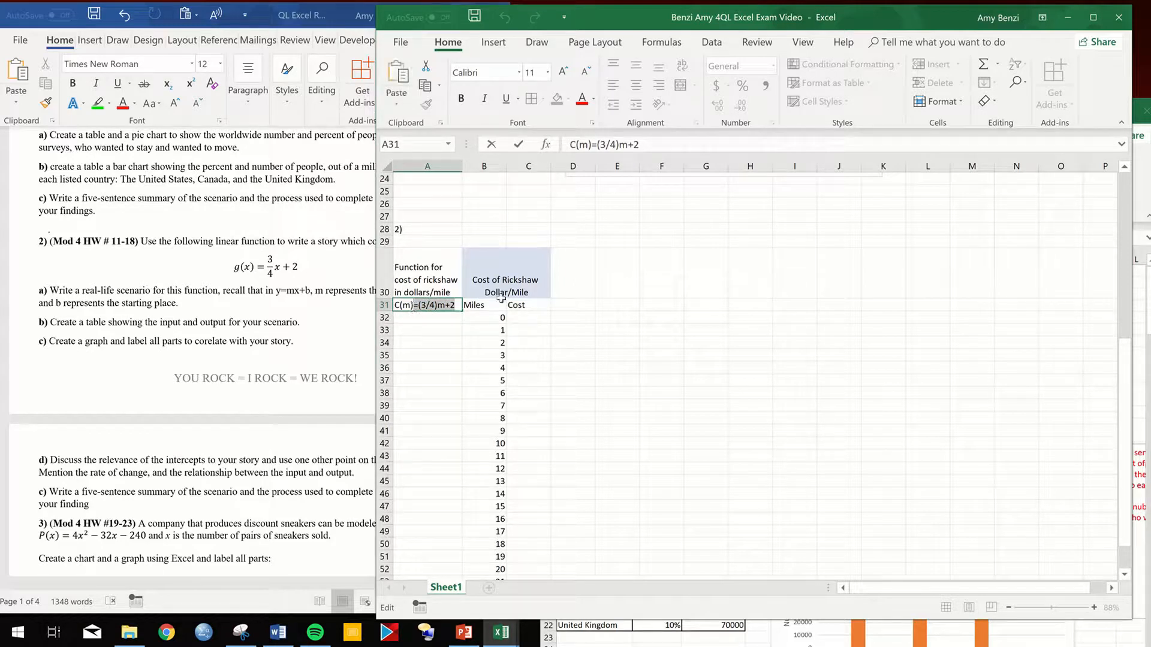
double_click(536, 317)
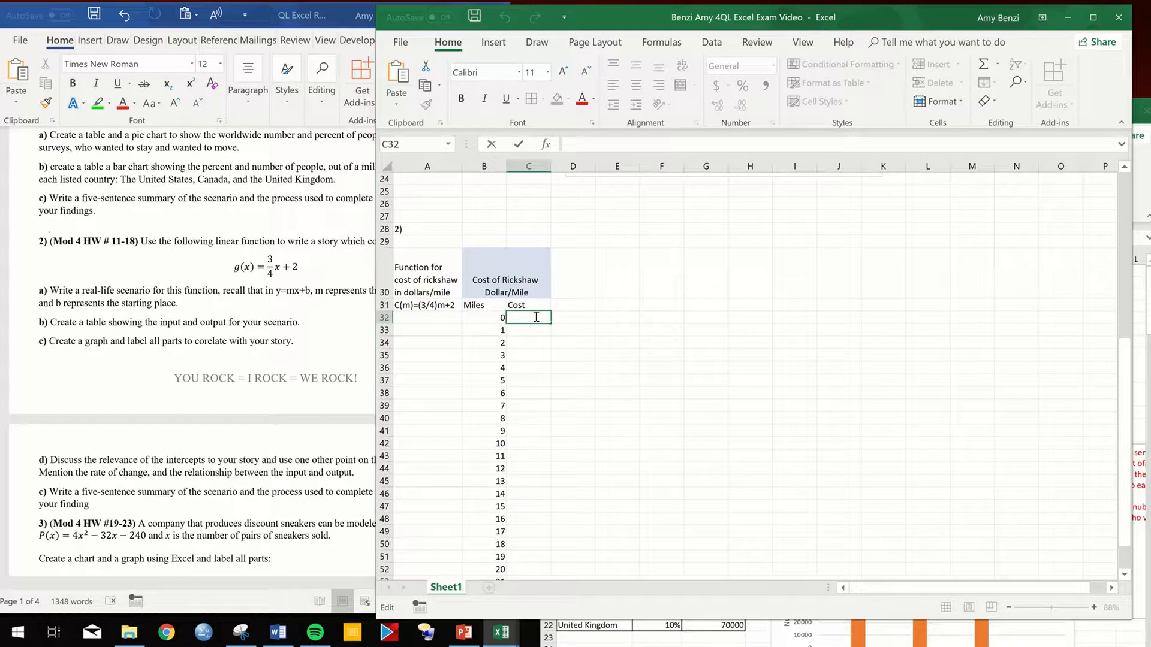
text(=(3/4)m+2)
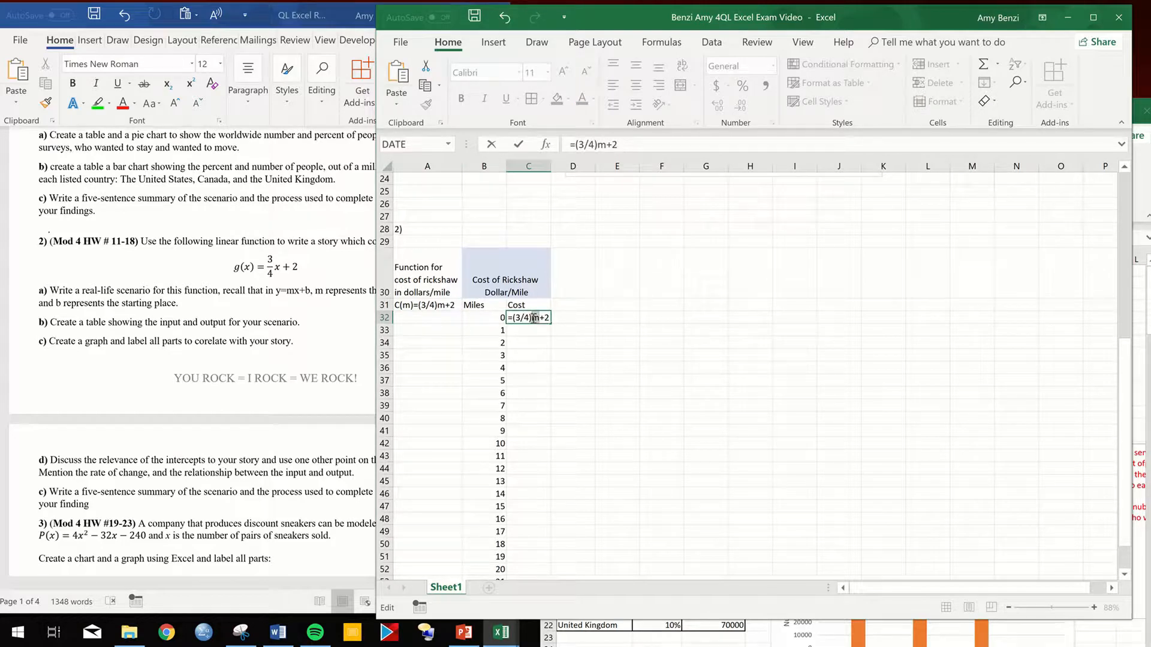
key(Return)
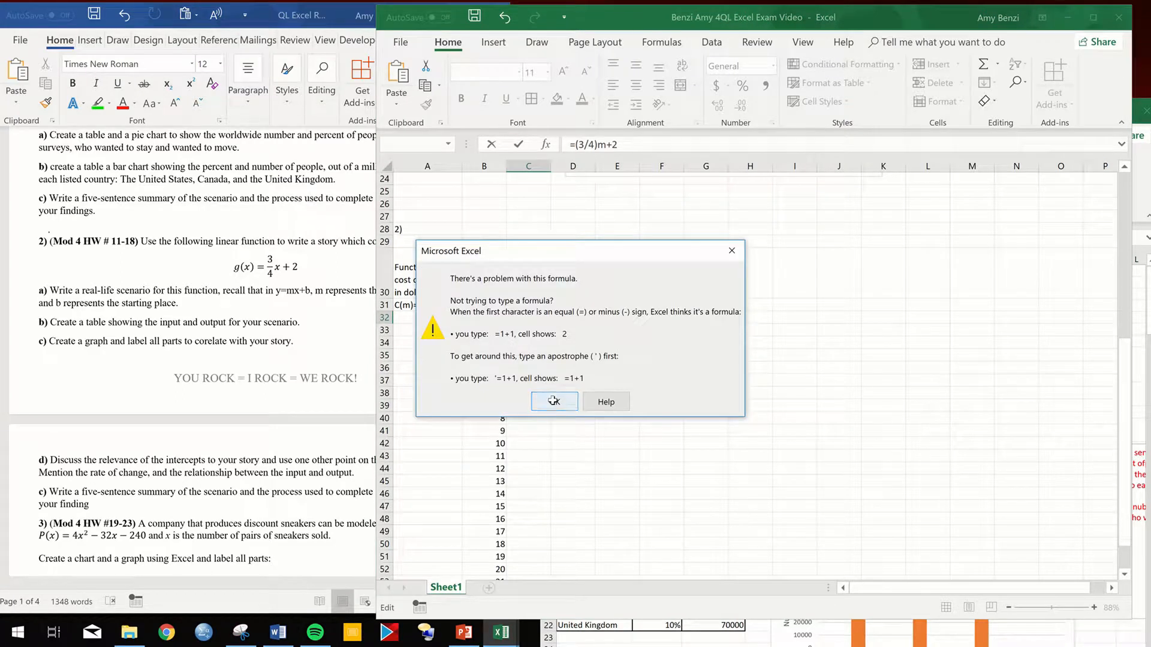
click(554, 401)
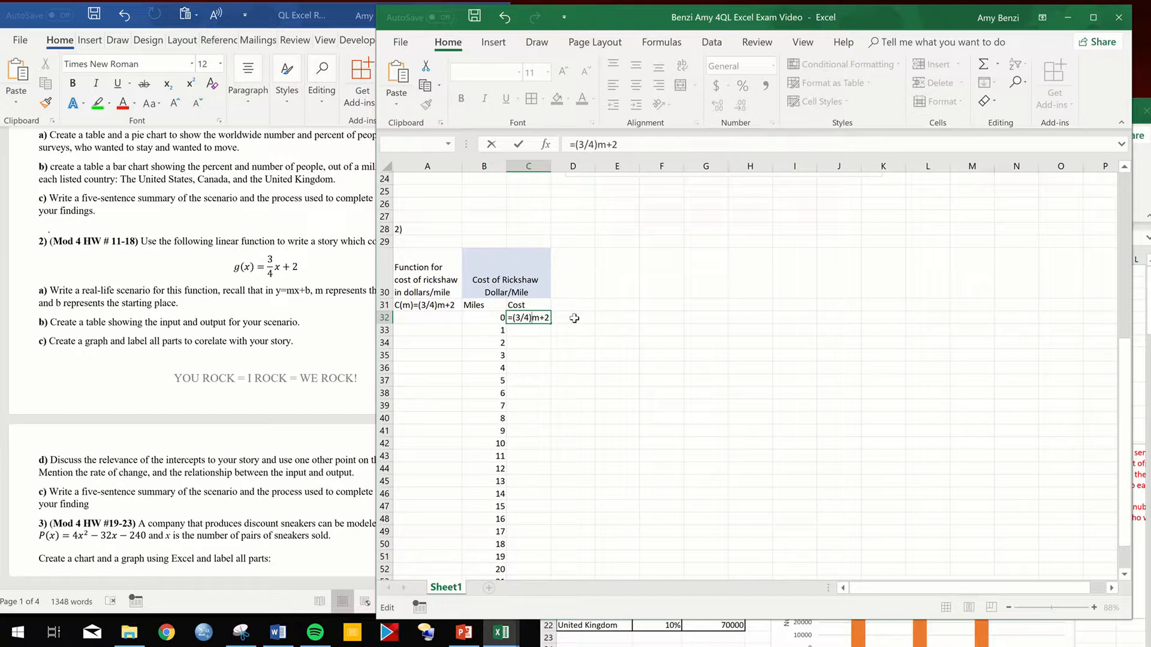
- Rewrite the C32 formula as =(3/4)*B32+2 by adding the multiplication sign and replacing m with the Miles cell
text(*)
double_click(539, 318)
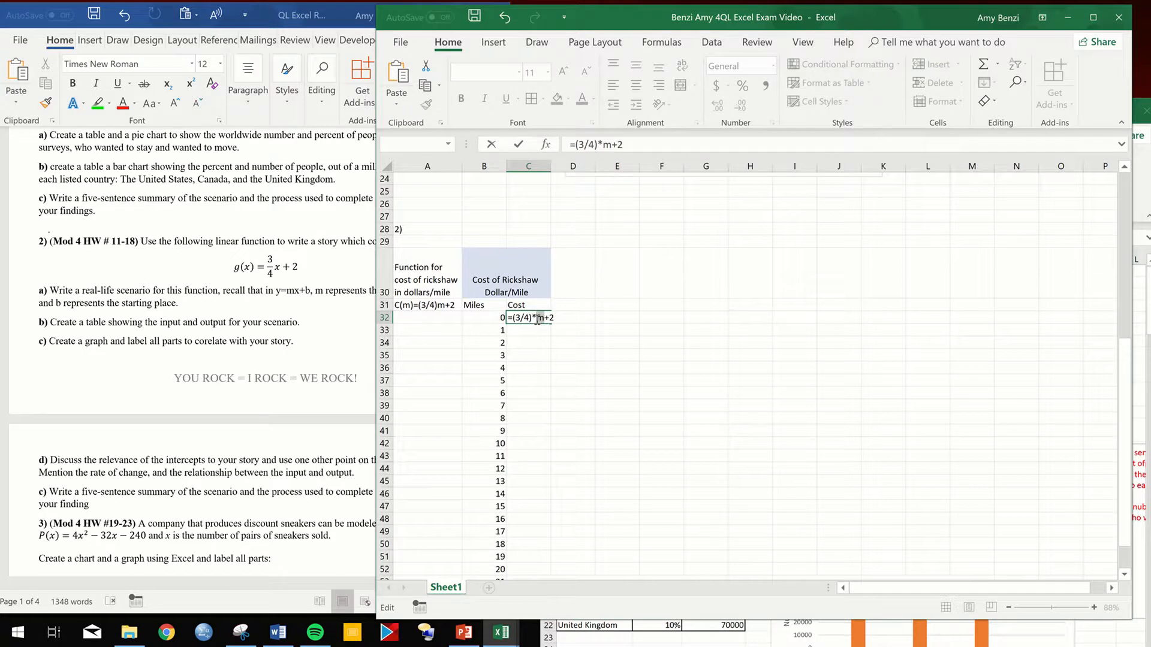
click(494, 319)
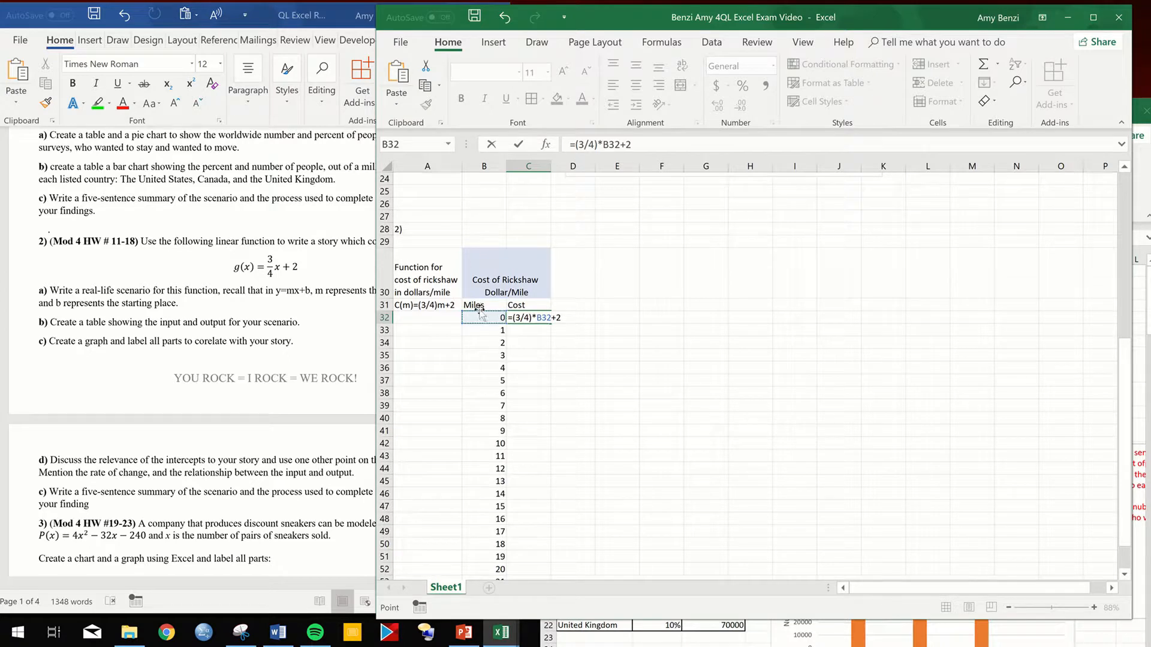
key(Return)
- Fill the C32 cost formula down the Cost column to C55, alongside every Miles value
click(539, 323)
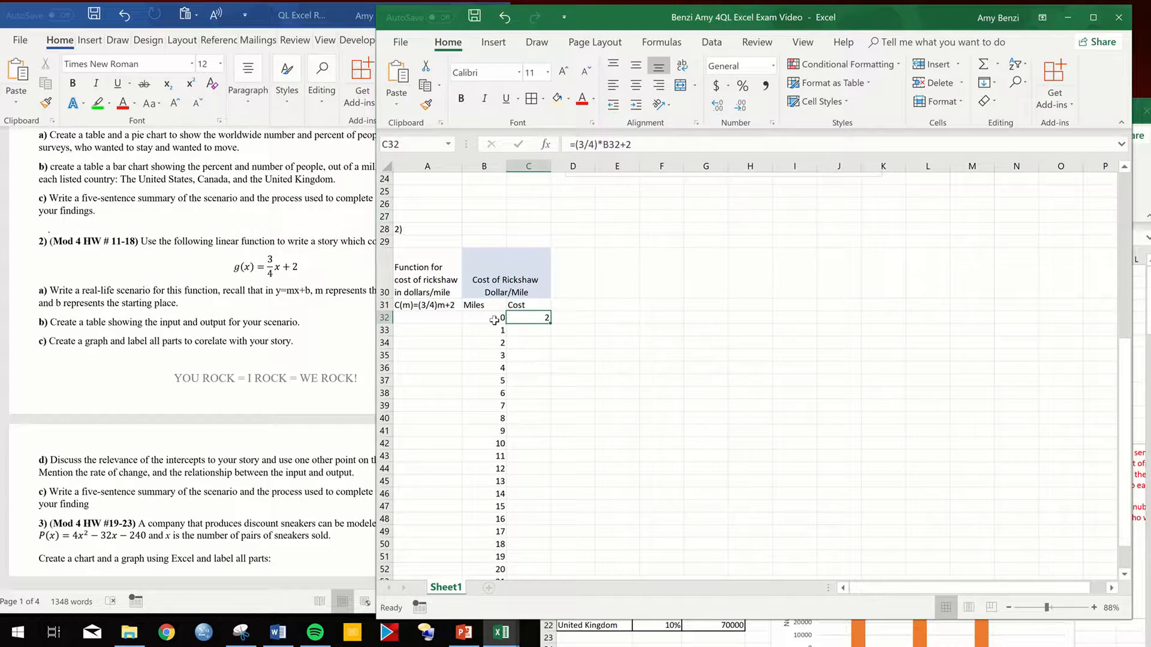
double_click(550, 323)
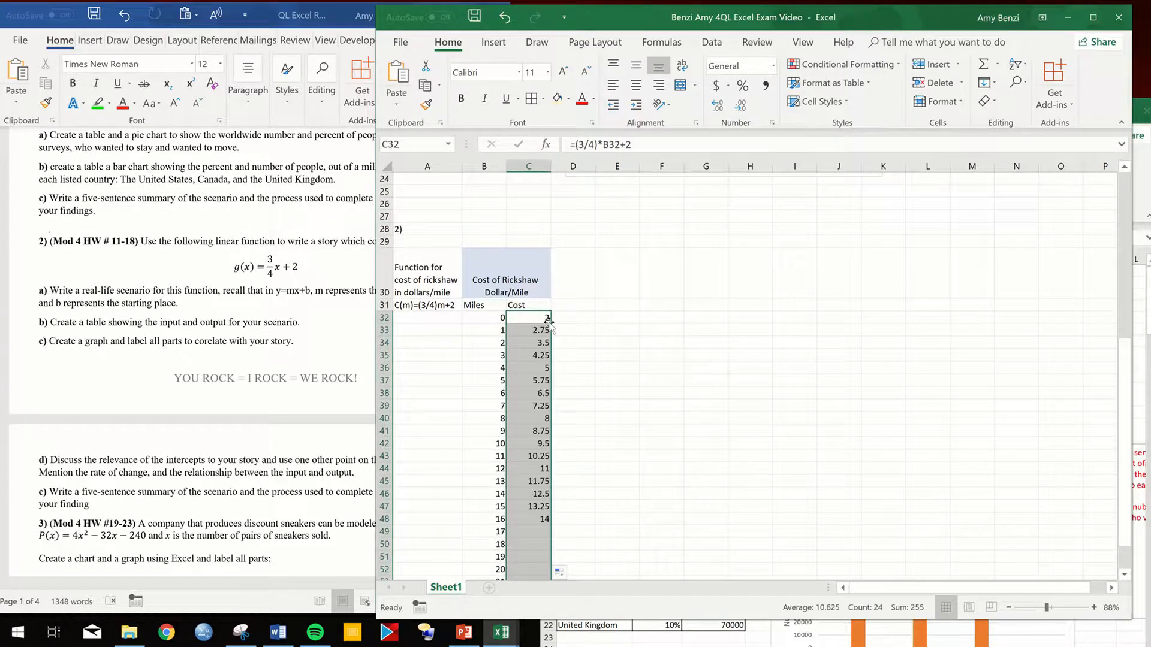
scroll(579, 352, down, 1)
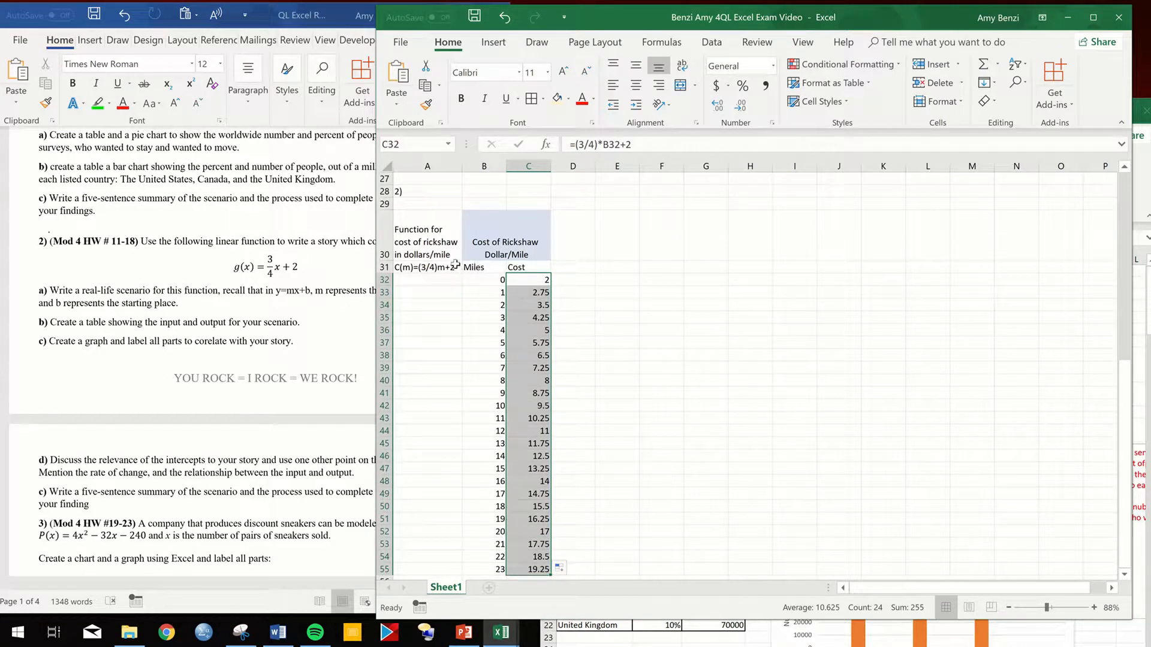
- Insert a 2-D clustered column chart of the rickshaw table B30:C55 and place it directly beside the table
drag(472, 243, 536, 568)
click(494, 45)
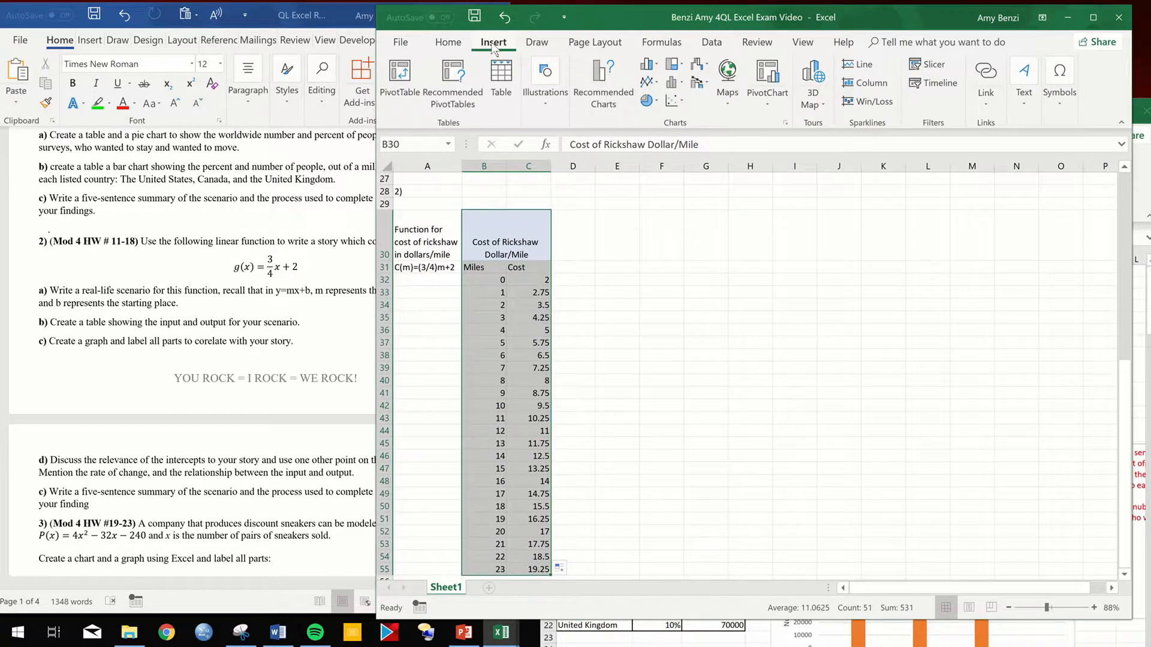
click(654, 68)
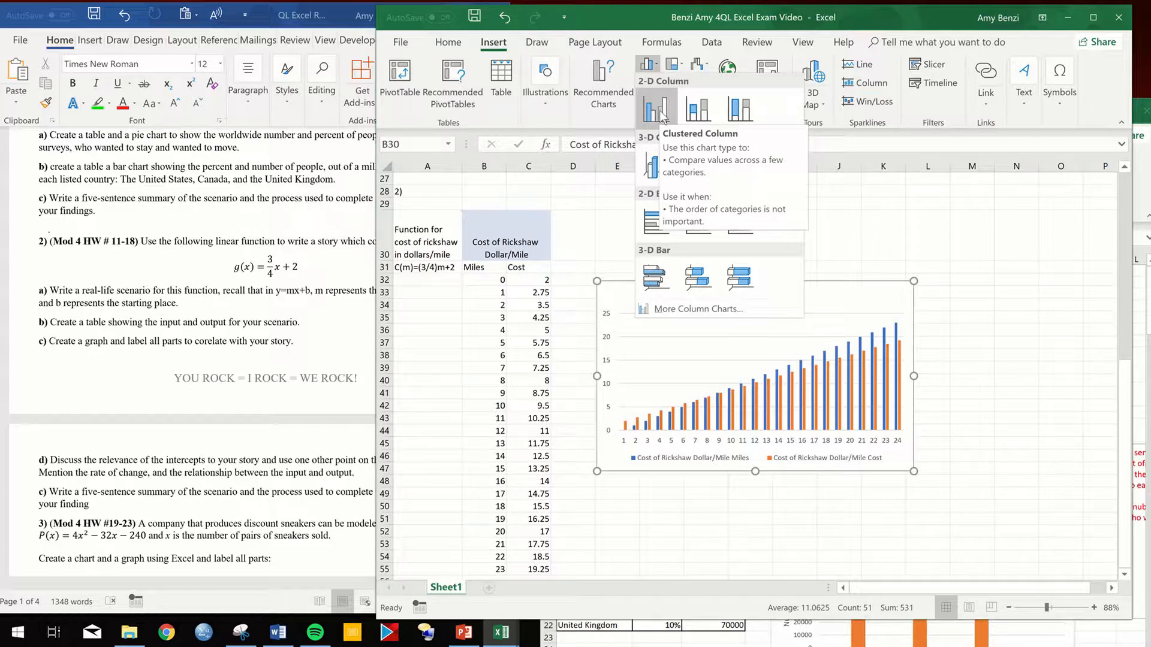
click(660, 111)
drag(667, 276, 642, 225)
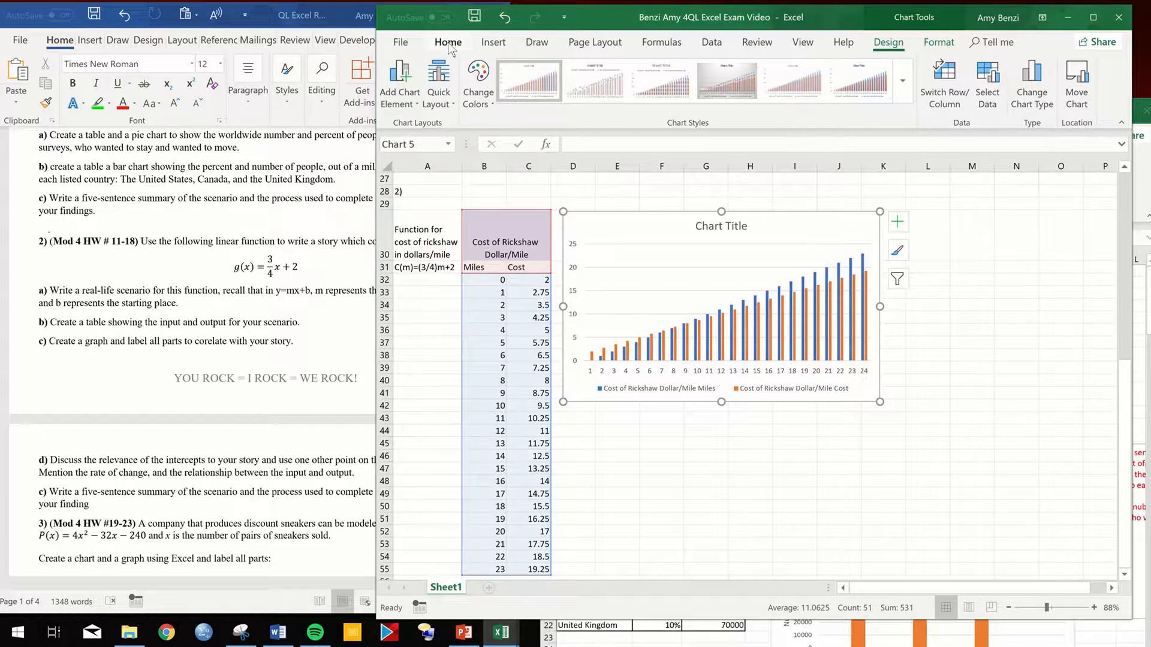
- Insert a scatter chart with smooth lines and no markers from the rickshaw table B30:C55
click(528, 317)
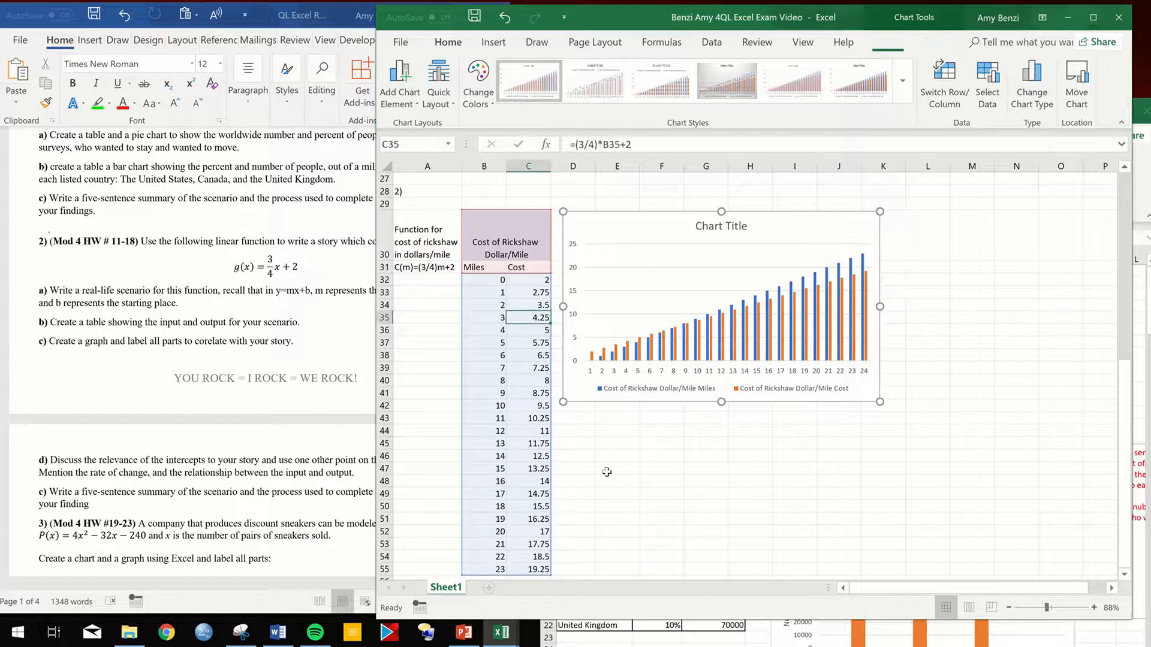
click(607, 471)
drag(484, 246, 512, 572)
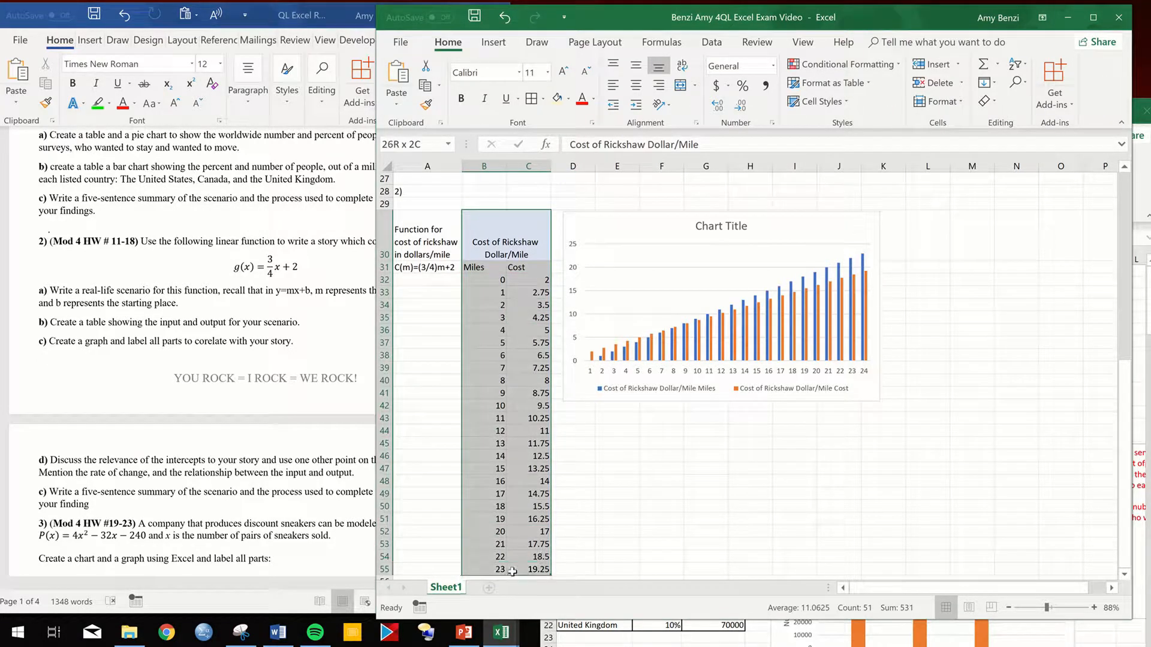
click(493, 43)
click(673, 100)
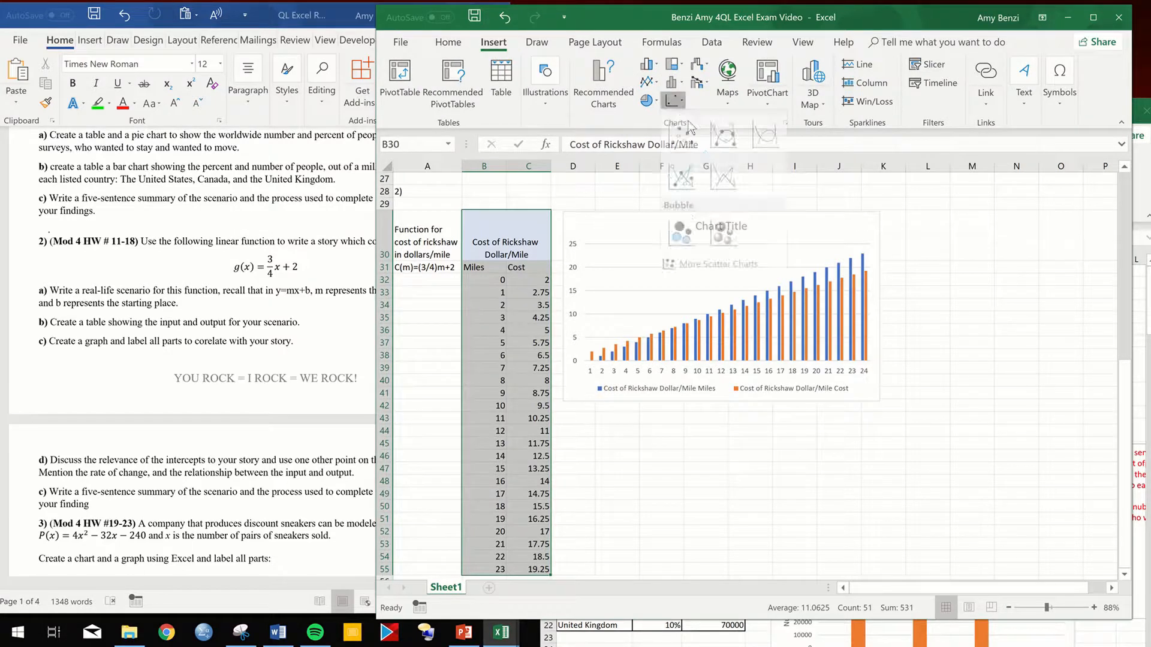
click(760, 144)
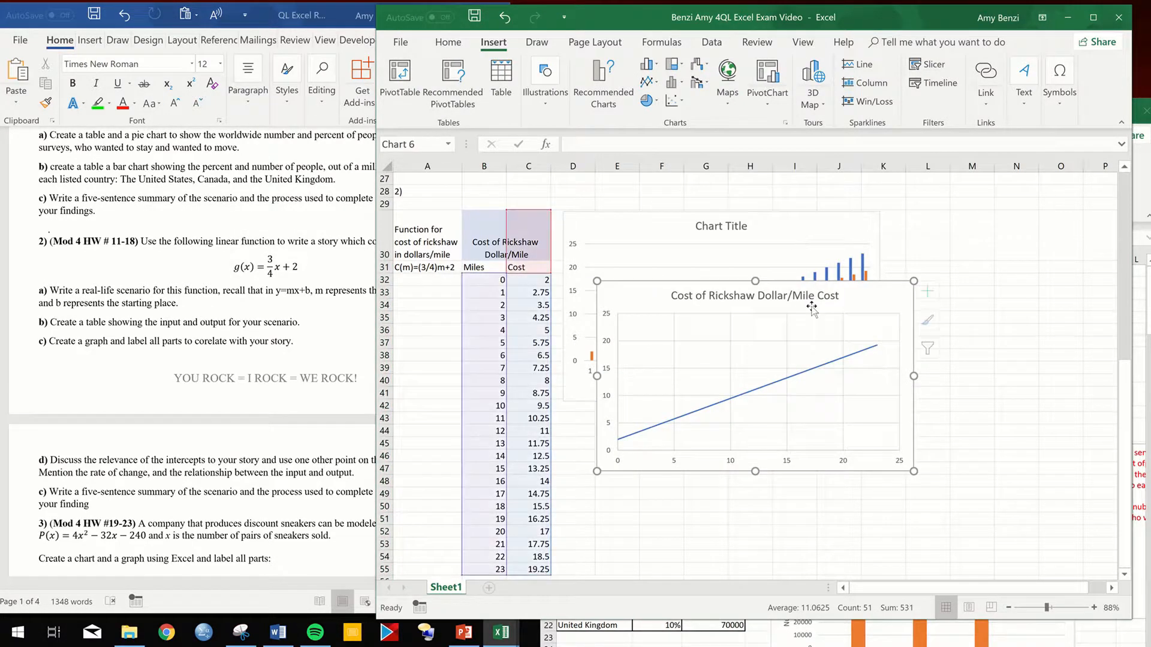
- Arrange the two rickshaw charts beside the table, with the scatter line chart above and the column chart directly beneath it
drag(846, 315, 811, 271)
drag(786, 229, 808, 423)
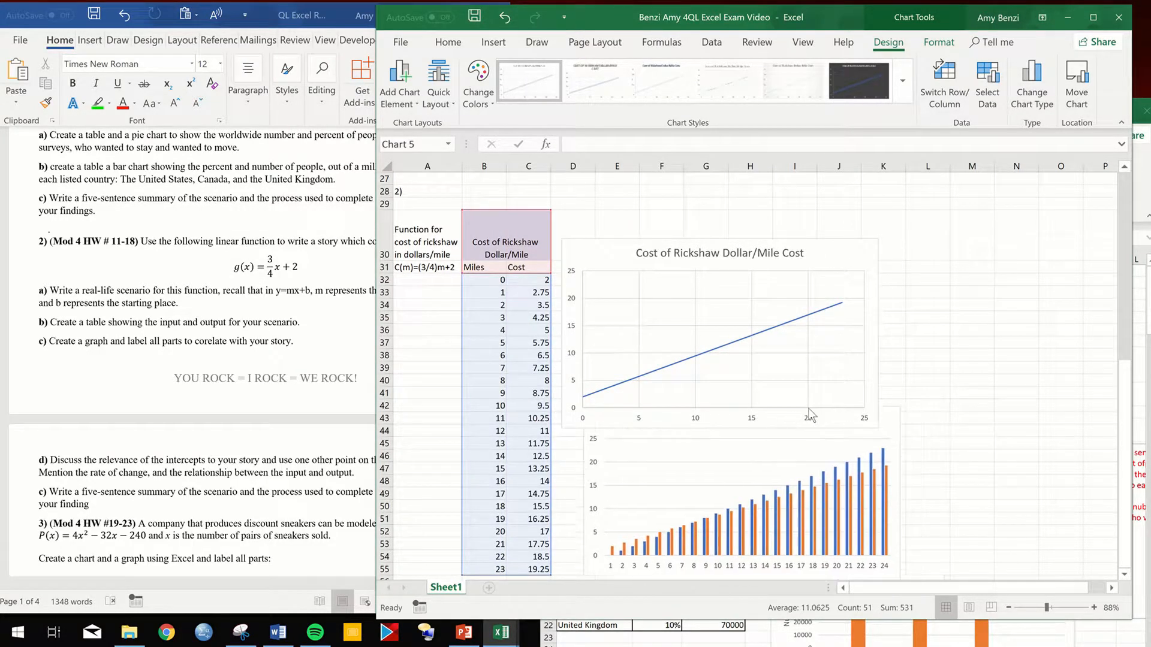
drag(815, 258, 818, 230)
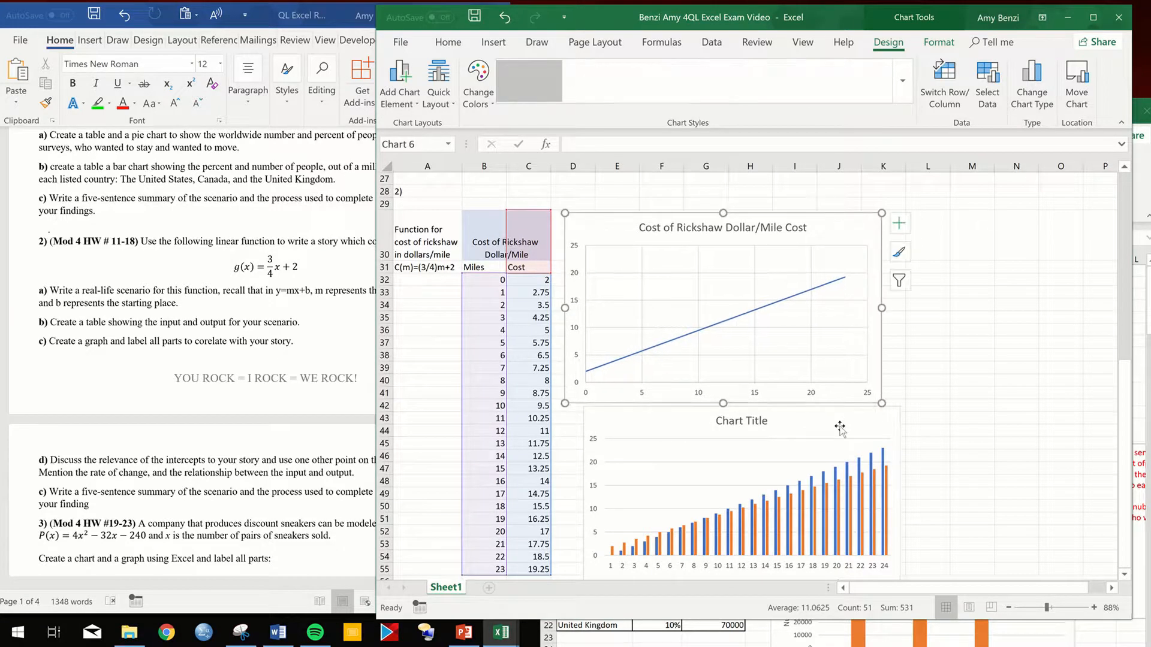
drag(812, 424, 789, 425)
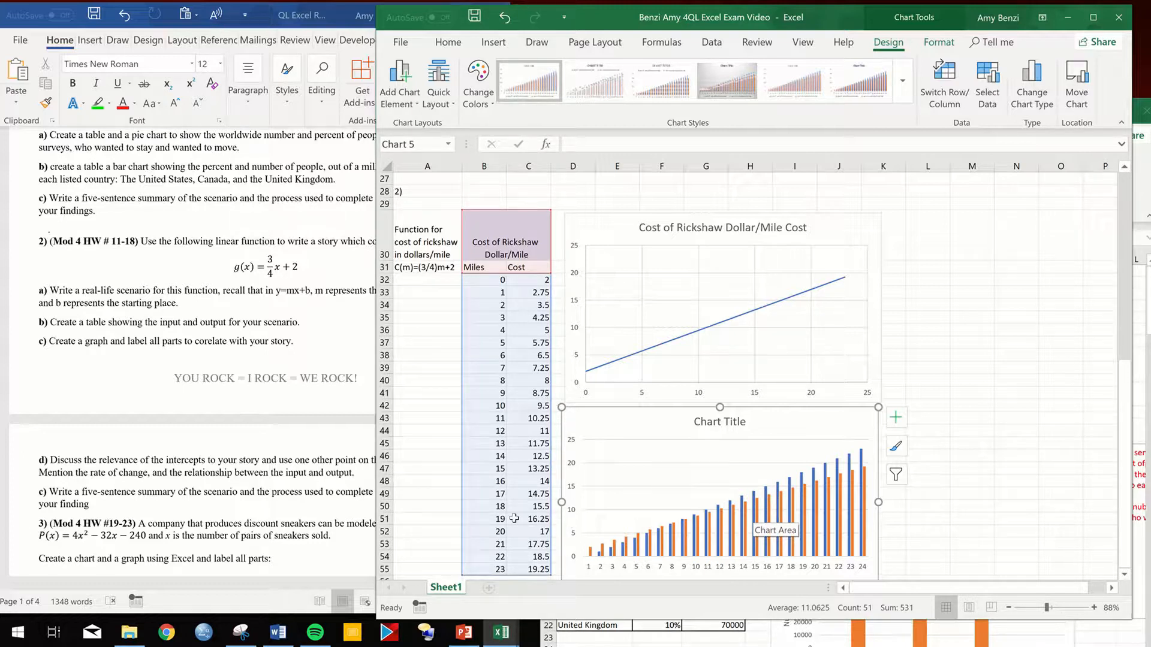
- Add primary horizontal and primary vertical axis titles to the rickshaw scatter line chart
click(687, 268)
click(899, 227)
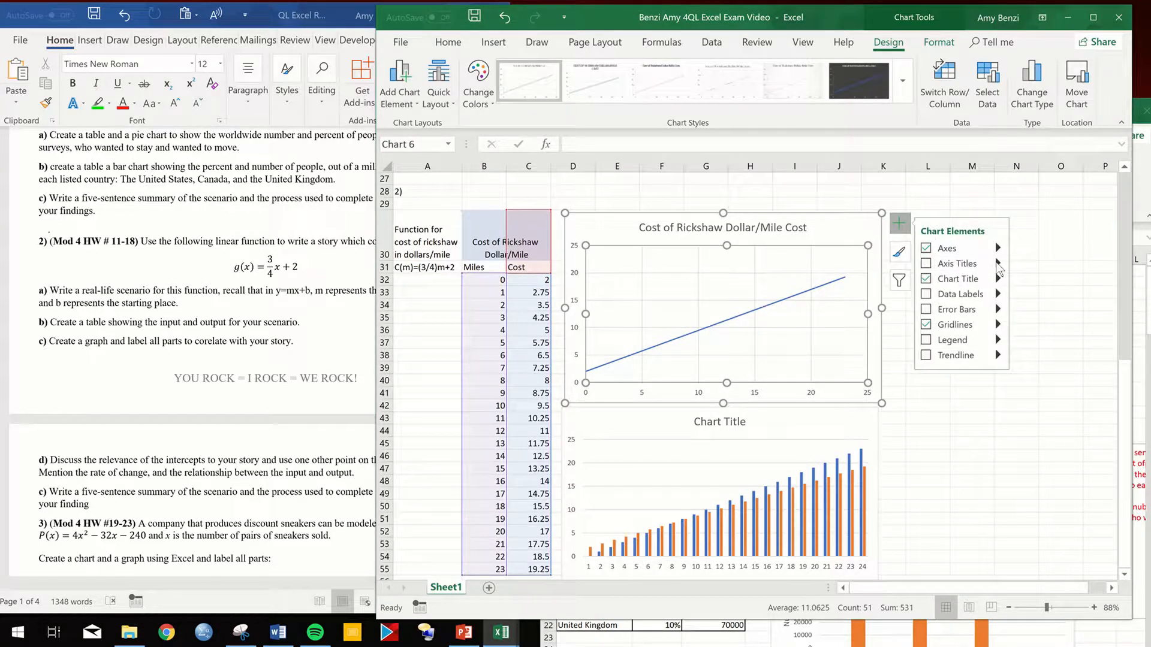
click(1019, 273)
click(1027, 289)
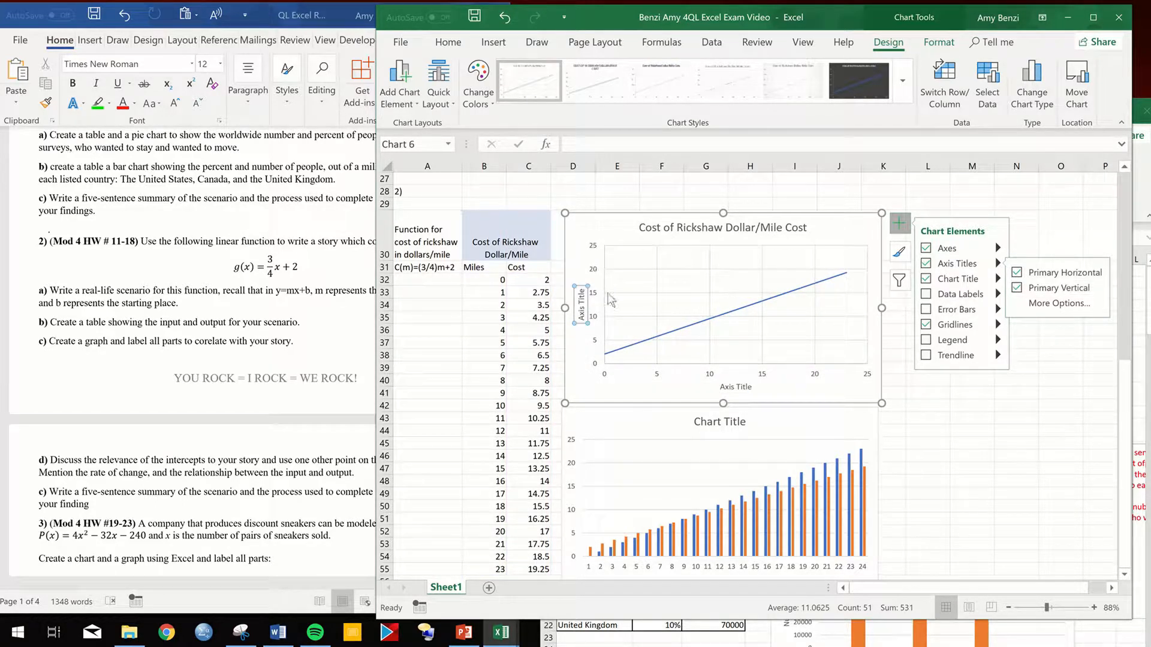
- Add axis titles to the rickshaw column chart beneath the line chart
click(788, 435)
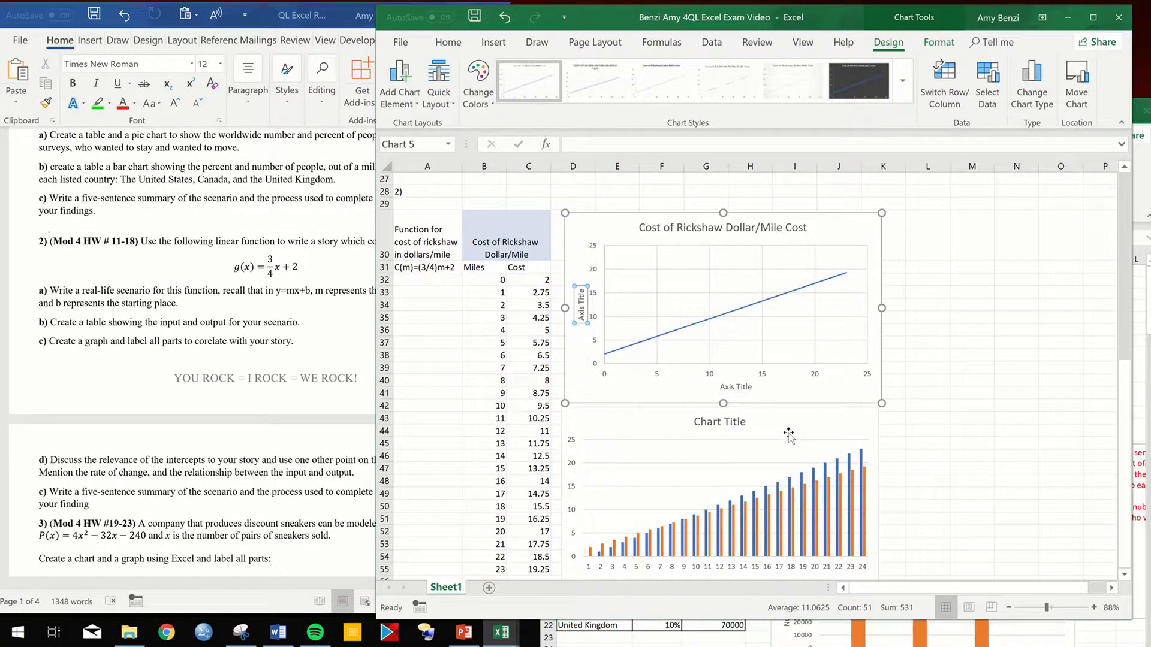
click(896, 417)
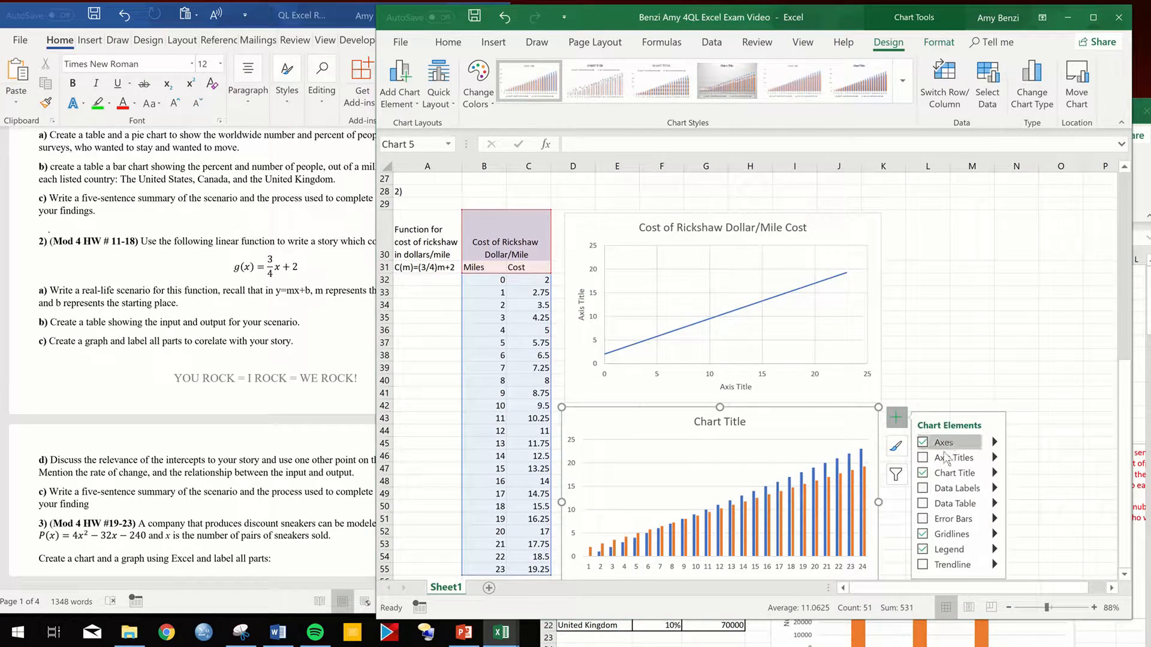
click(946, 459)
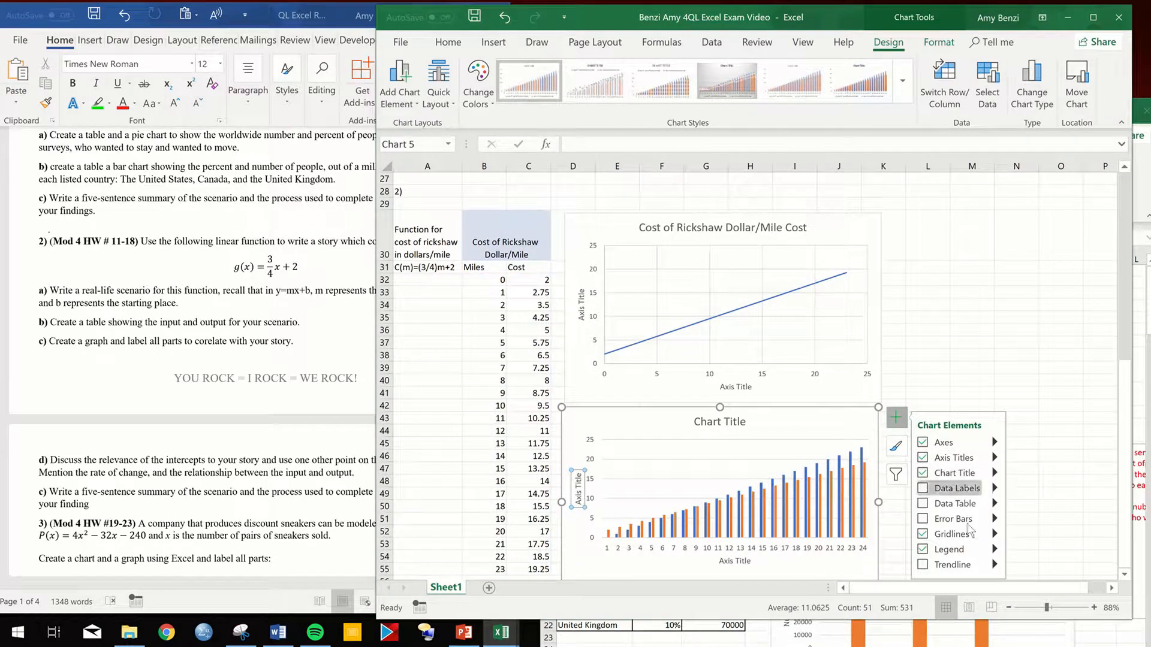
click(928, 380)
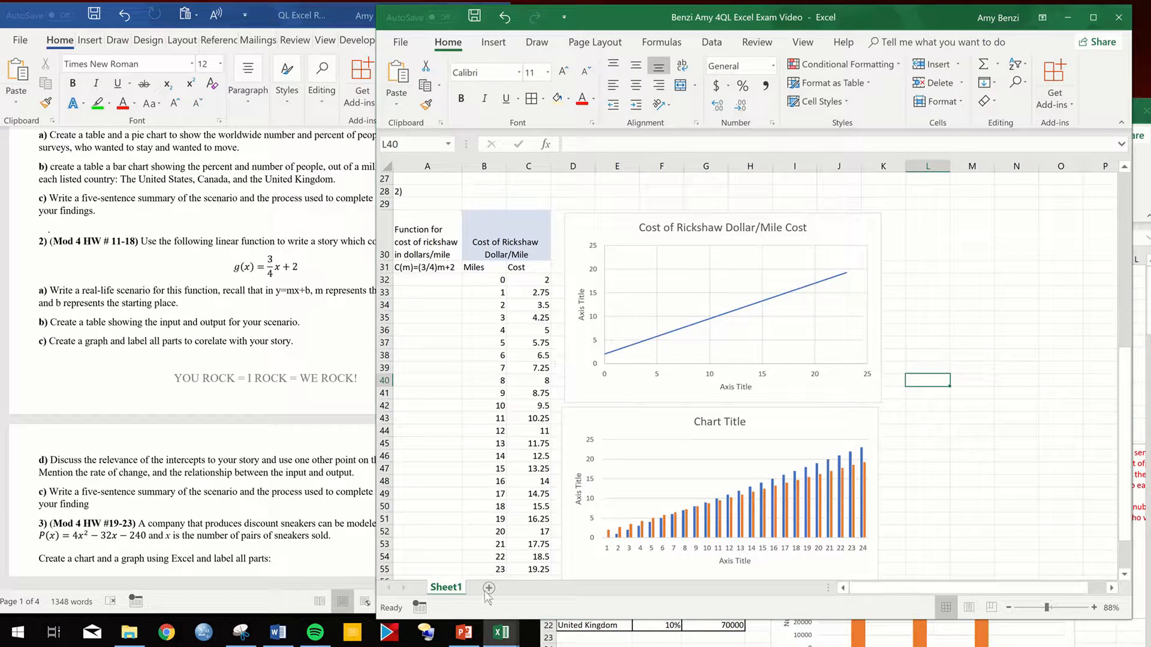
- Switch to the QL Excel Report Module 4 Unit 5 Building workbook, enlarge its window and find the rickshaw chart with its written summary
click(748, 641)
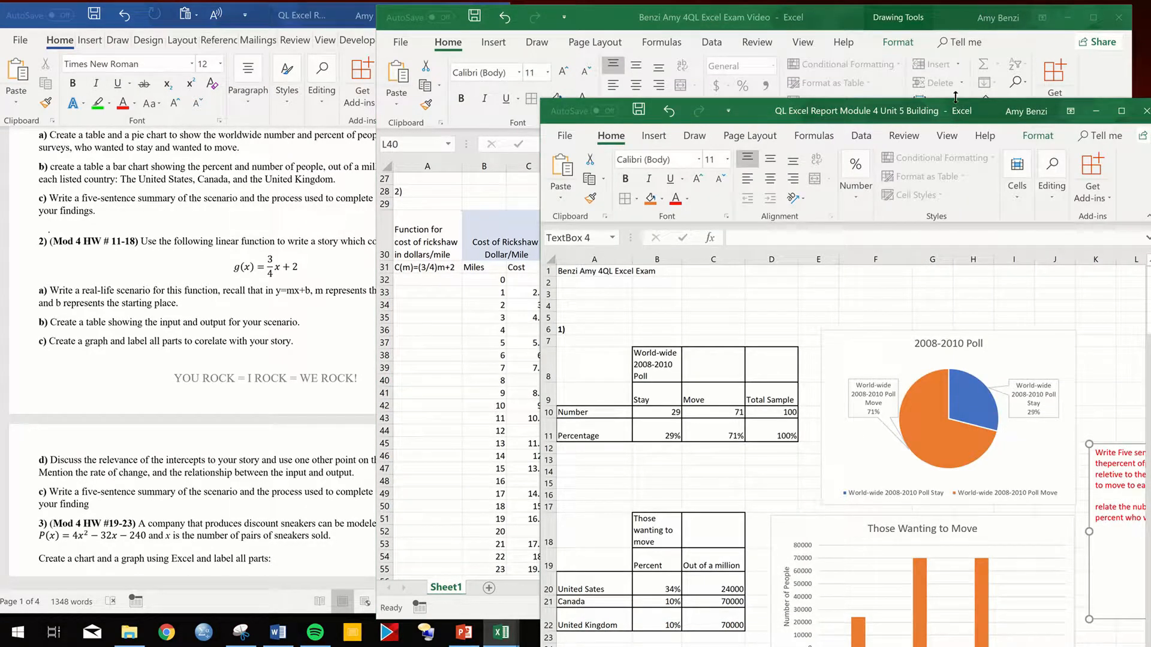
drag(956, 111, 796, 63)
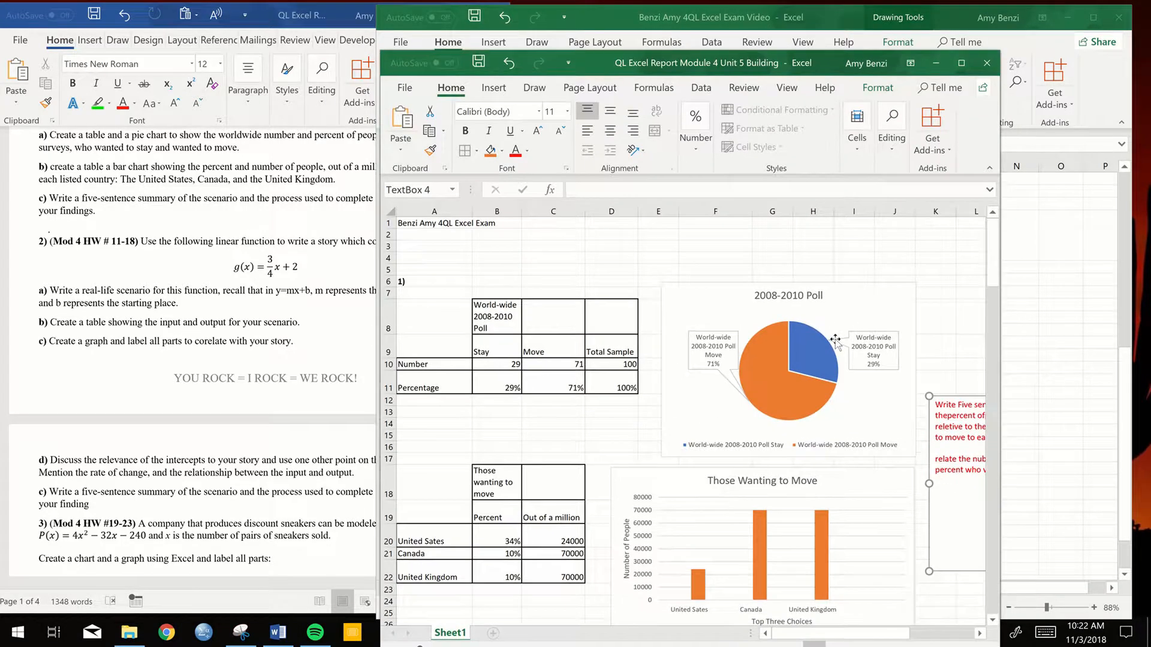
drag(996, 457, 1069, 324)
scroll(931, 430, right, 1)
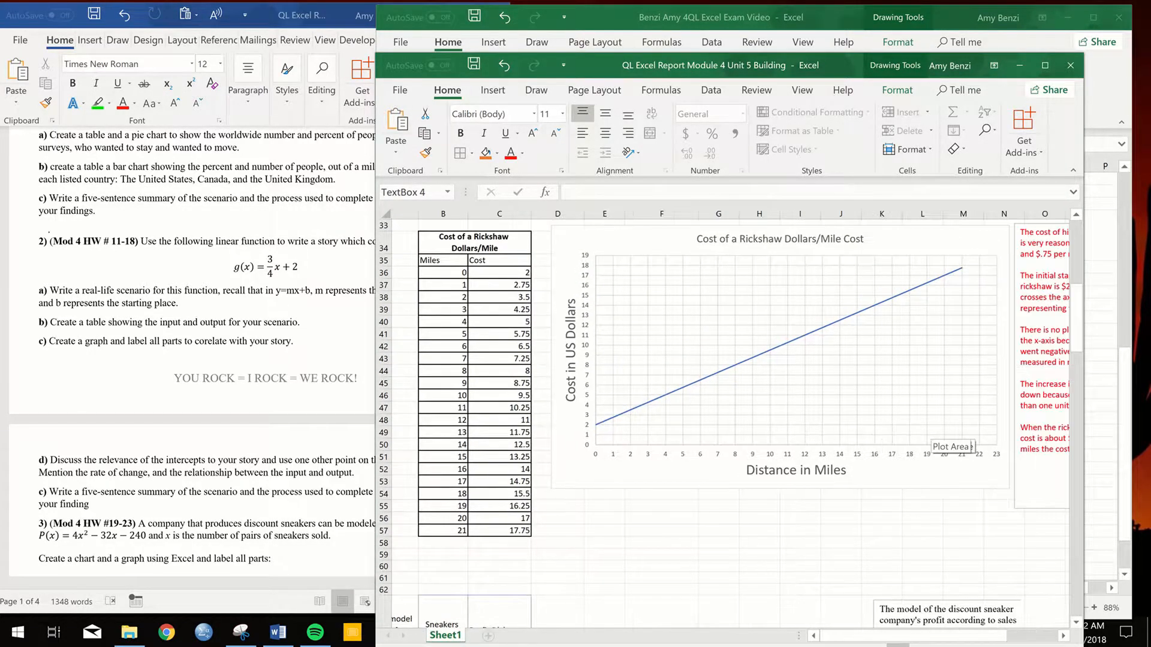
scroll(972, 447, right, 2)
- Copy the red rickshaw summary text box into the exam workbook and place it directly beside the two rickshaw charts
click(944, 427)
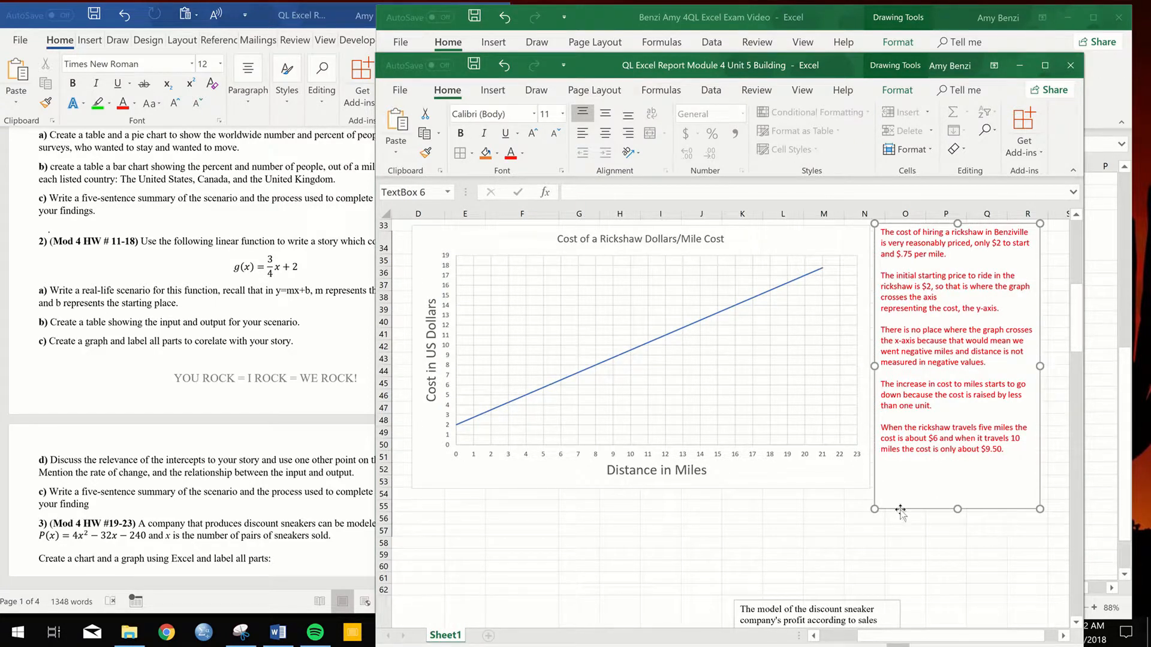
click(1019, 65)
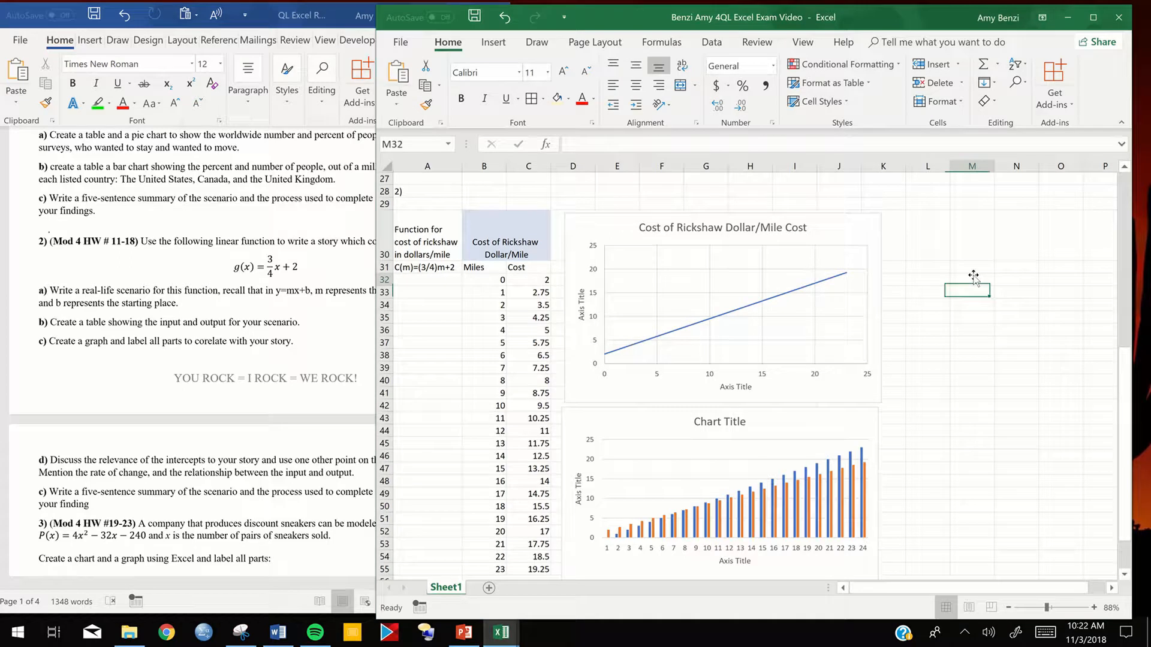
key(ctrl+v)
drag(982, 274, 903, 217)
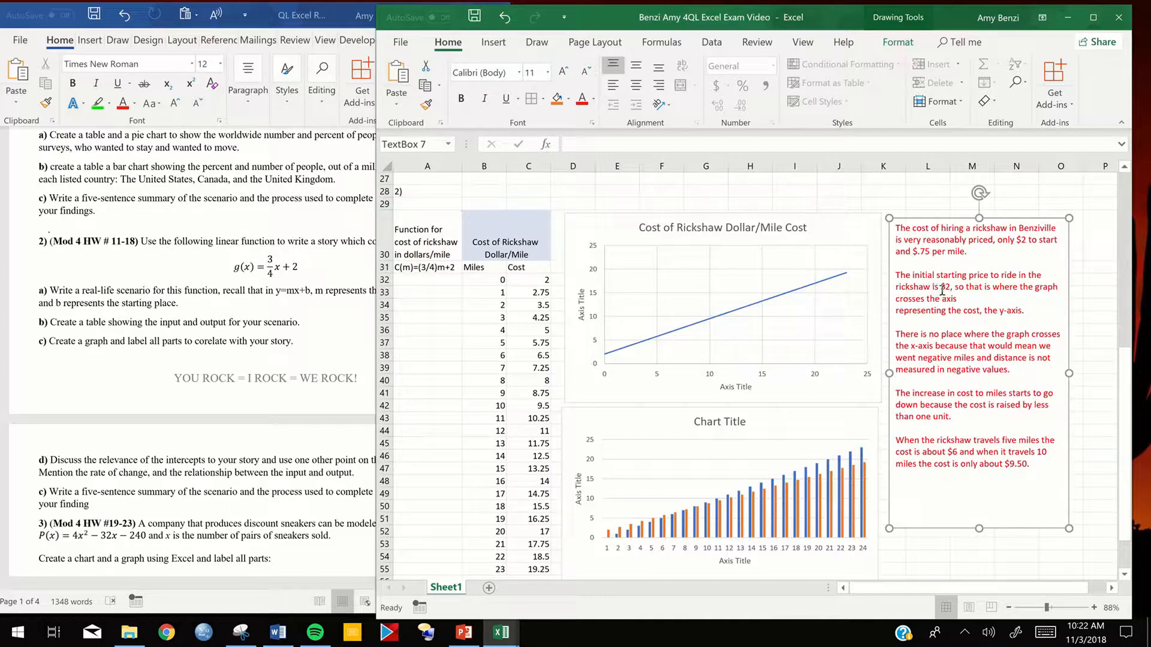
- Review problem 2's table, graph and discussion requirements in the Word assignment against the pasted rickshaw summary
click(168, 324)
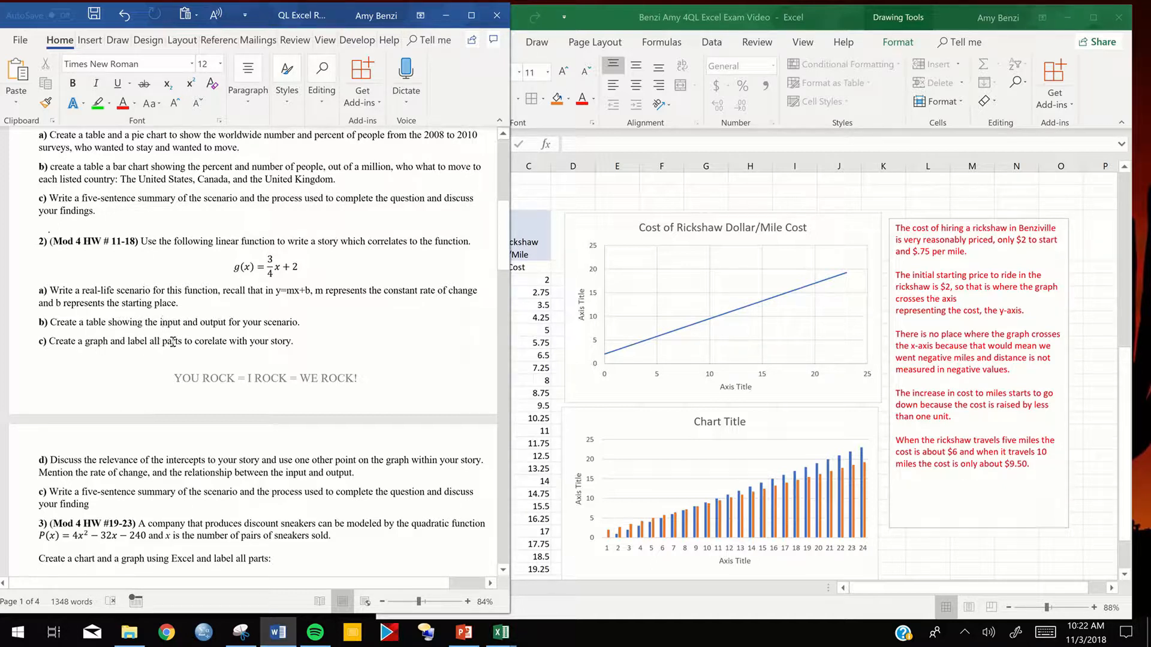
scroll(214, 354, down, 1)
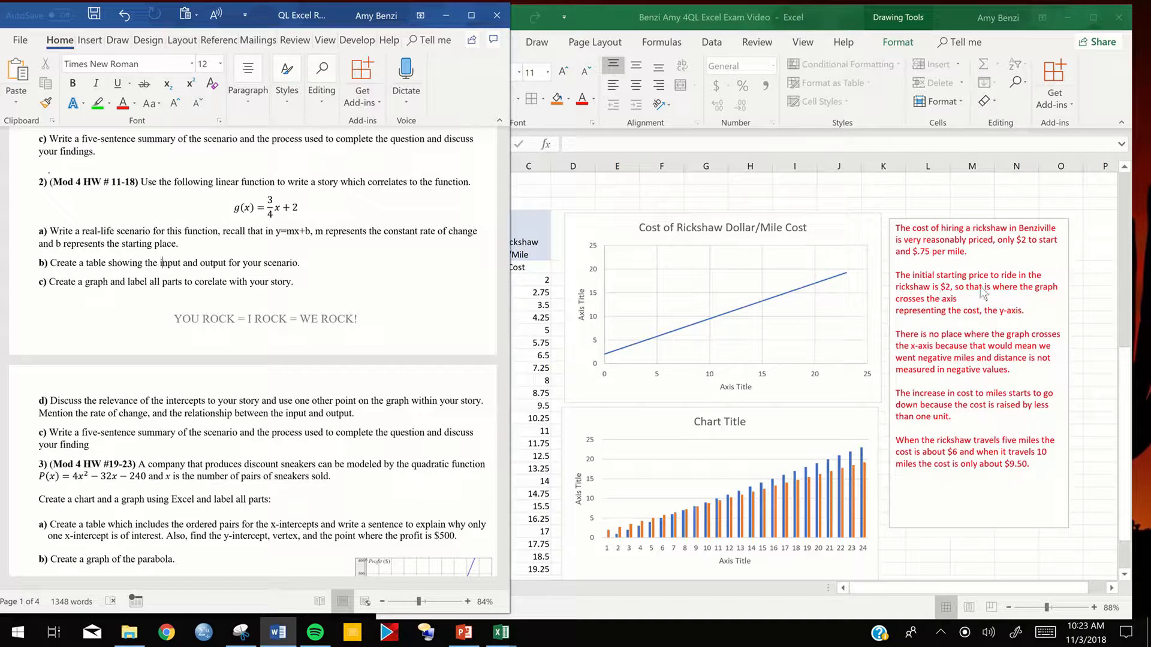
click(944, 304)
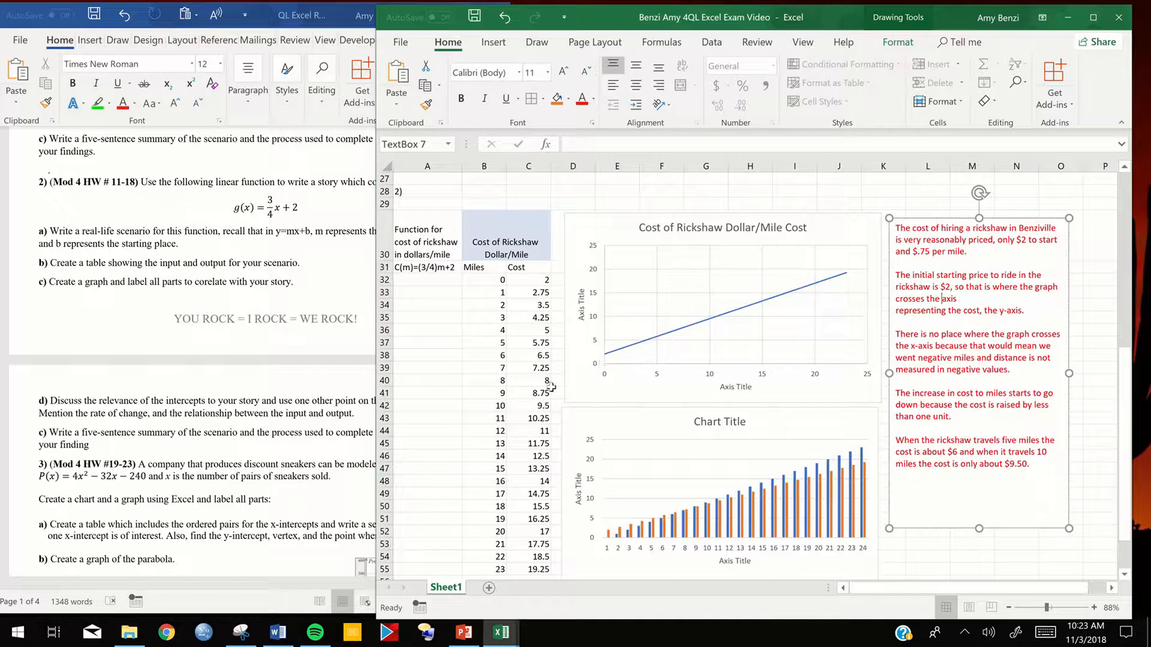
- Examine the labelled rickshaw cost graph in the QL Excel Report Module 4 Unit 5 Building workbook, then return to the exam workbook
mouse_move(501, 632)
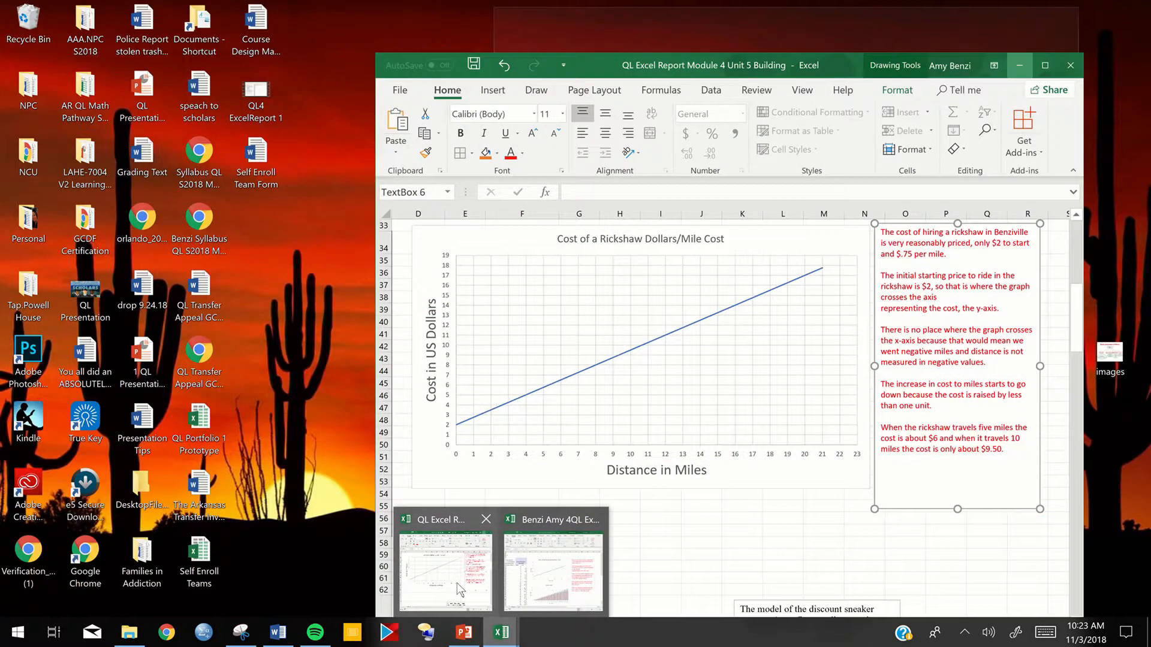
click(457, 582)
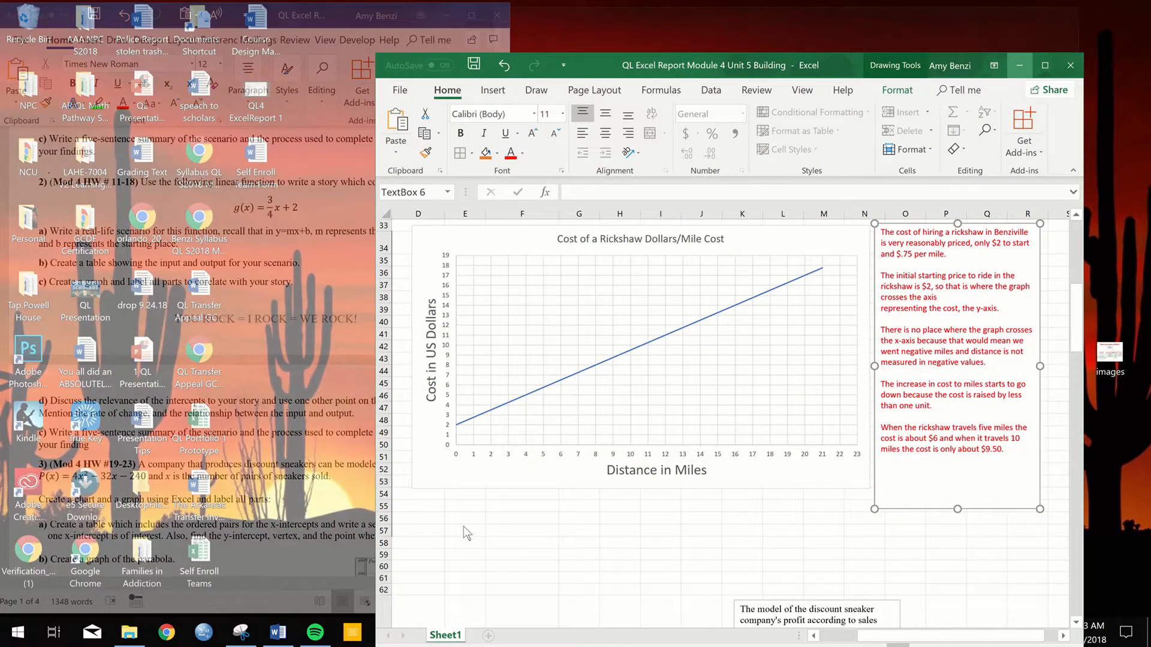
drag(517, 493, 544, 514)
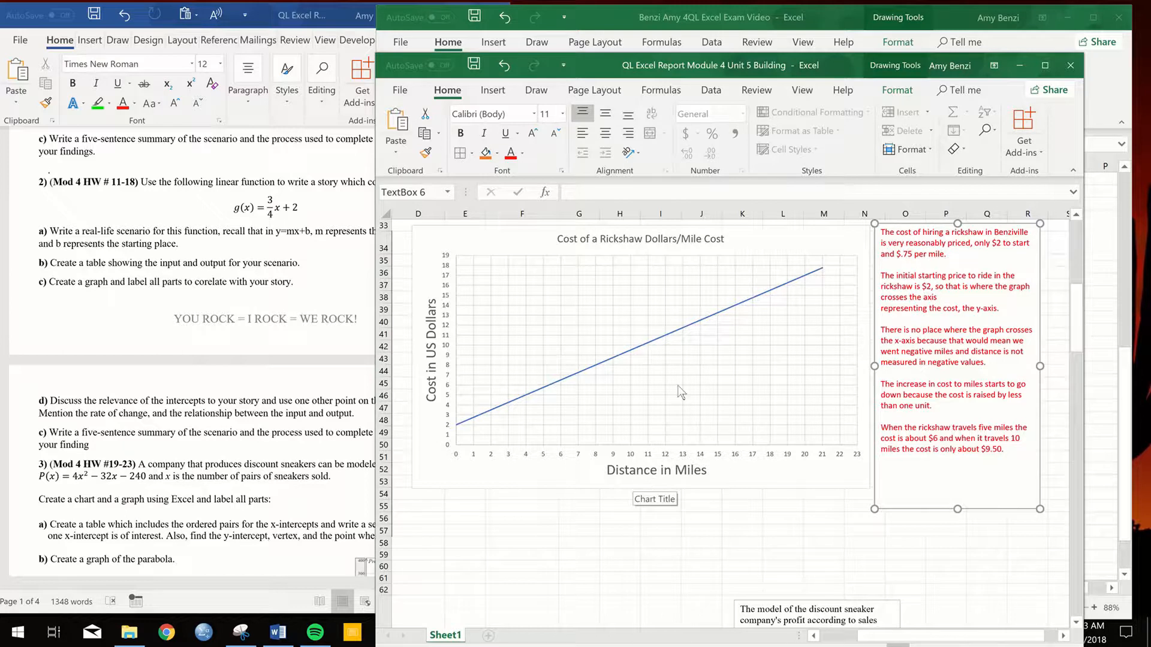
click(1019, 65)
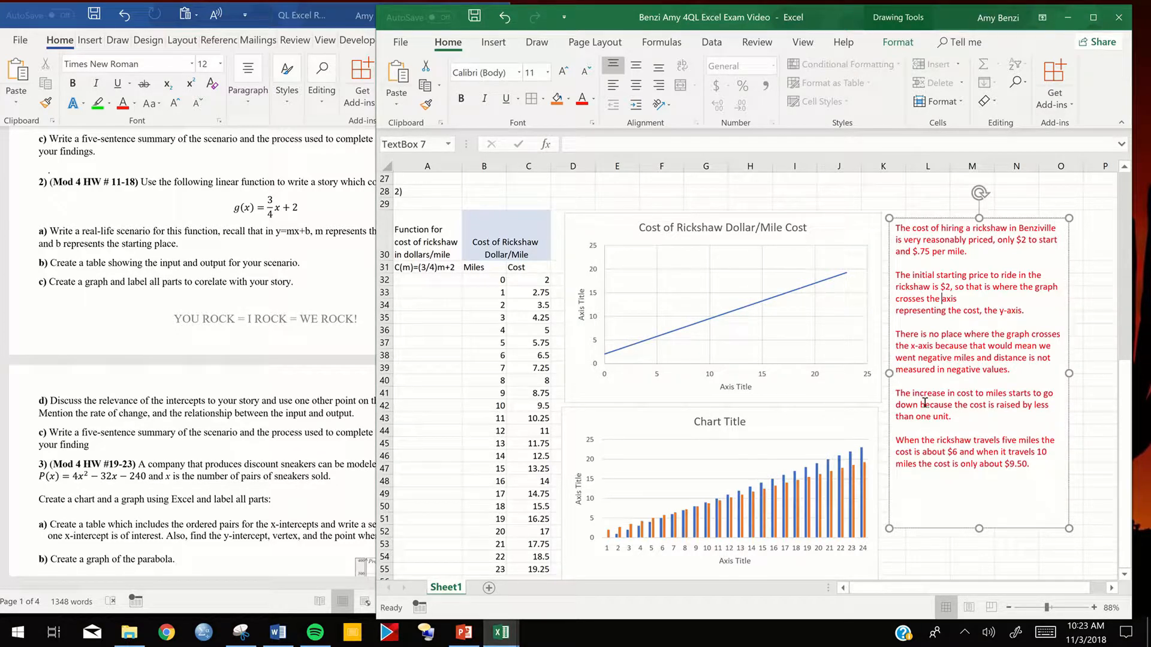
- Try to edit the Miles legend entry of the column chart through the legend entry's text formatting options
scroll(926, 398, down, 1)
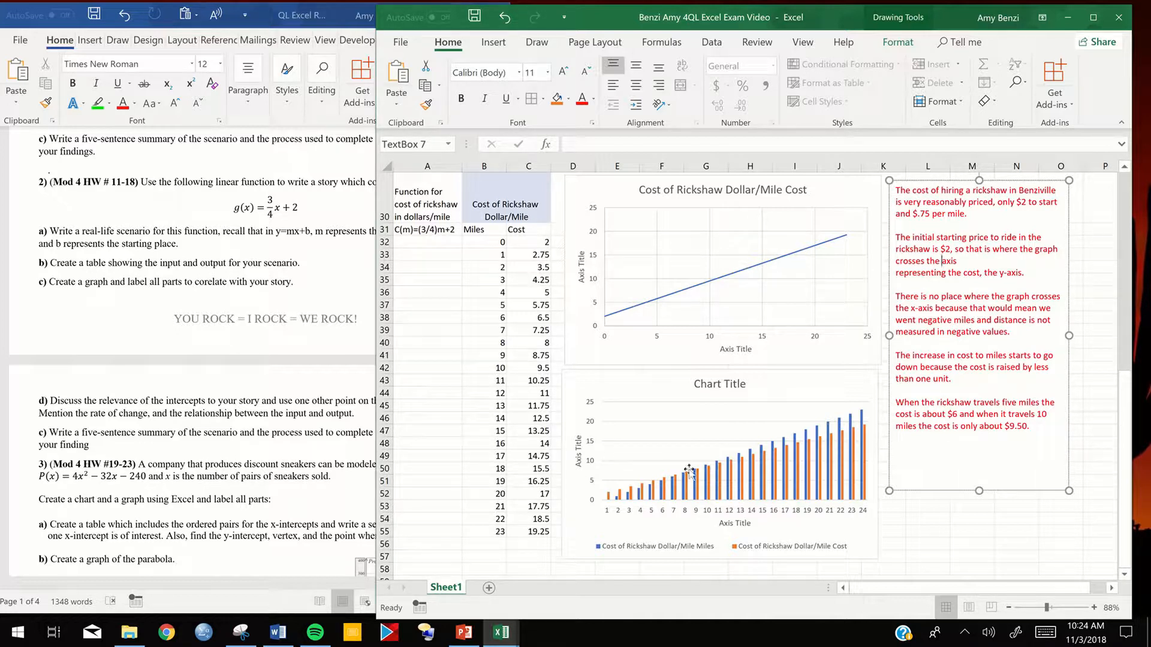
mouse_move(627, 497)
click(883, 547)
click(919, 544)
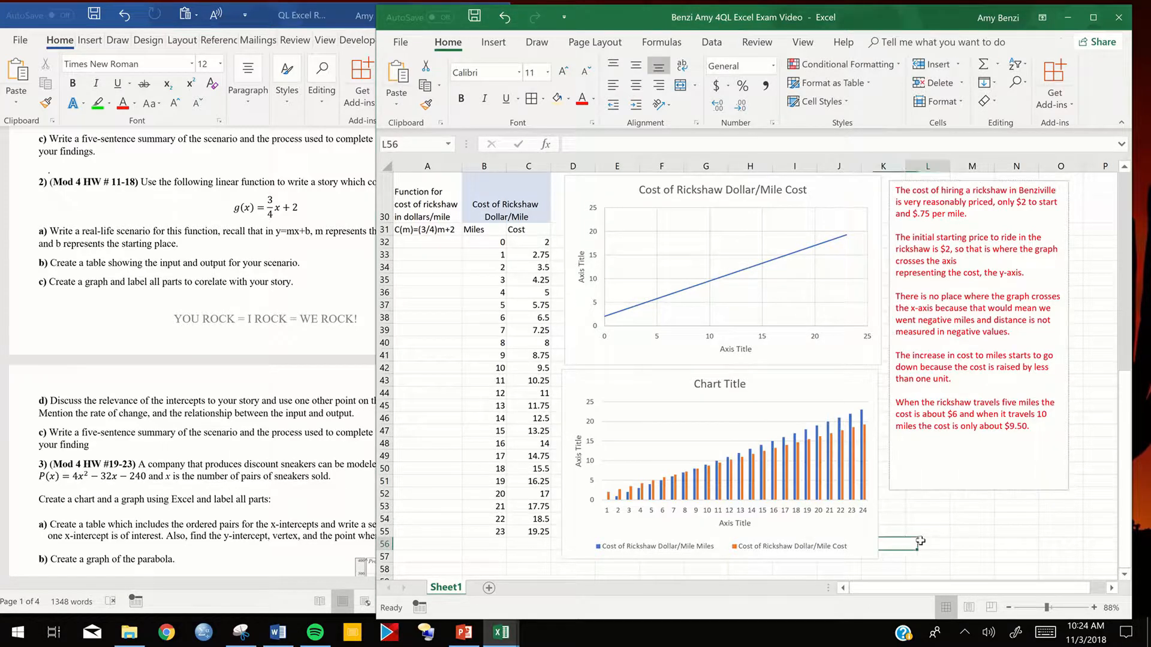
click(659, 550)
double_click(660, 549)
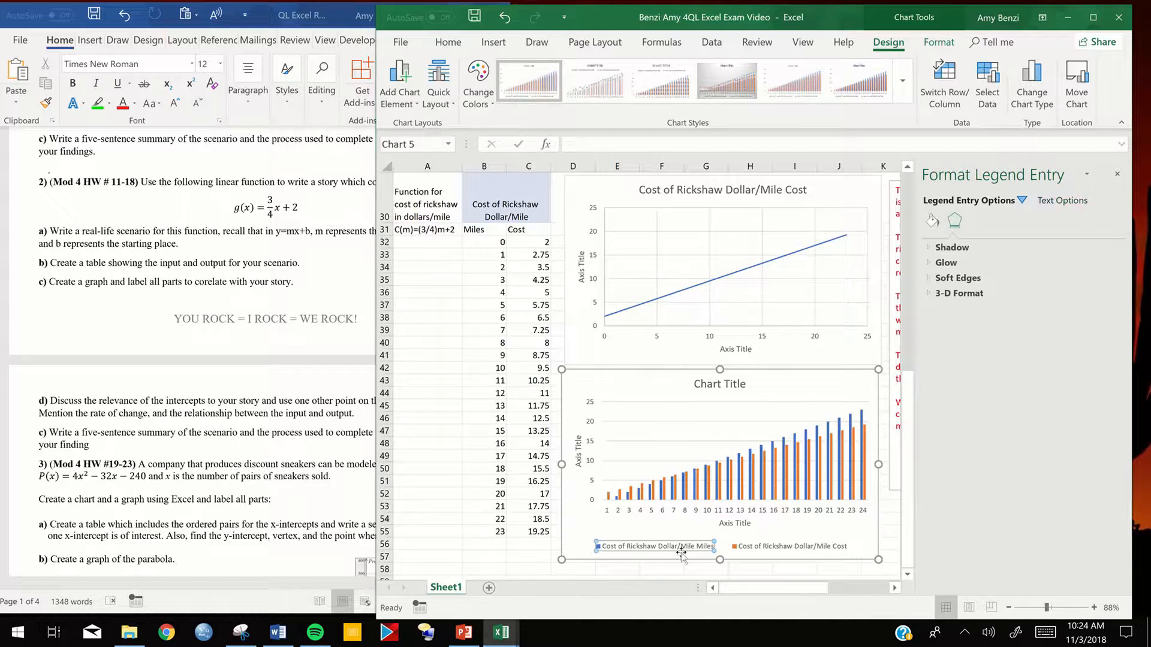
click(1063, 202)
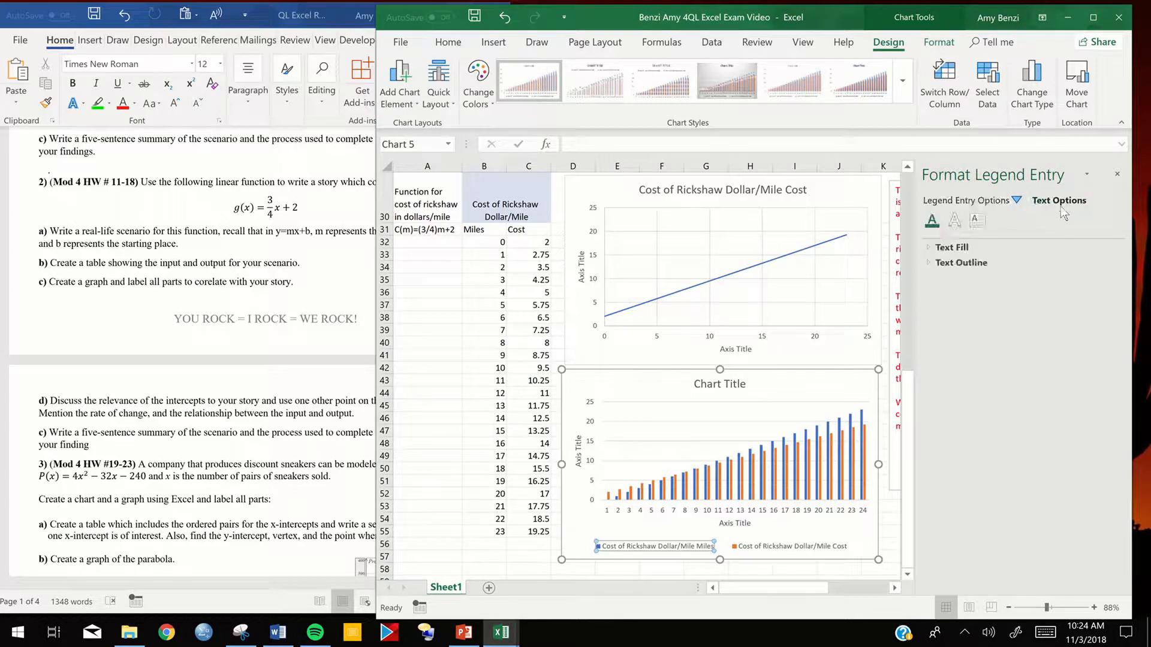
click(950, 250)
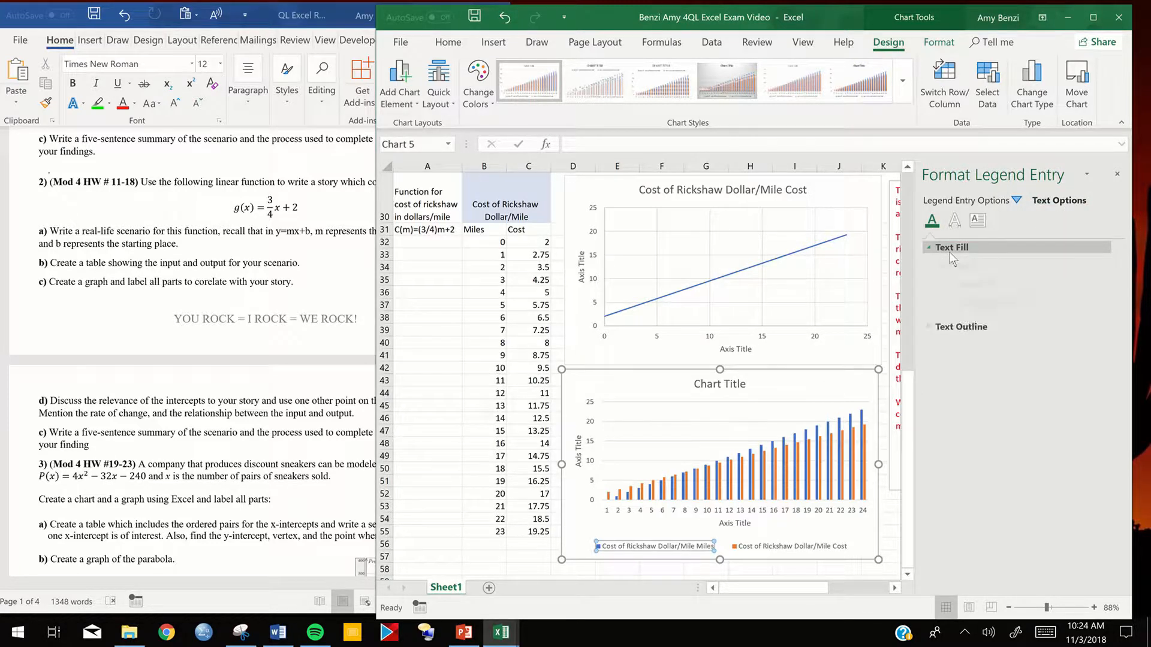
click(973, 226)
click(954, 222)
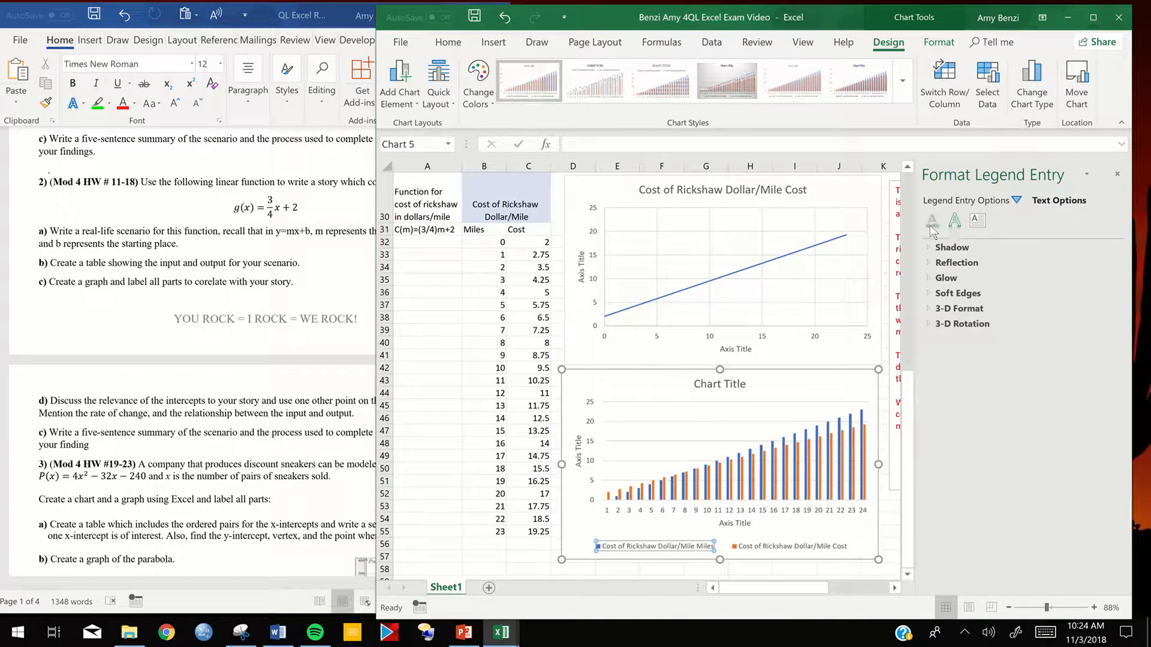
click(931, 224)
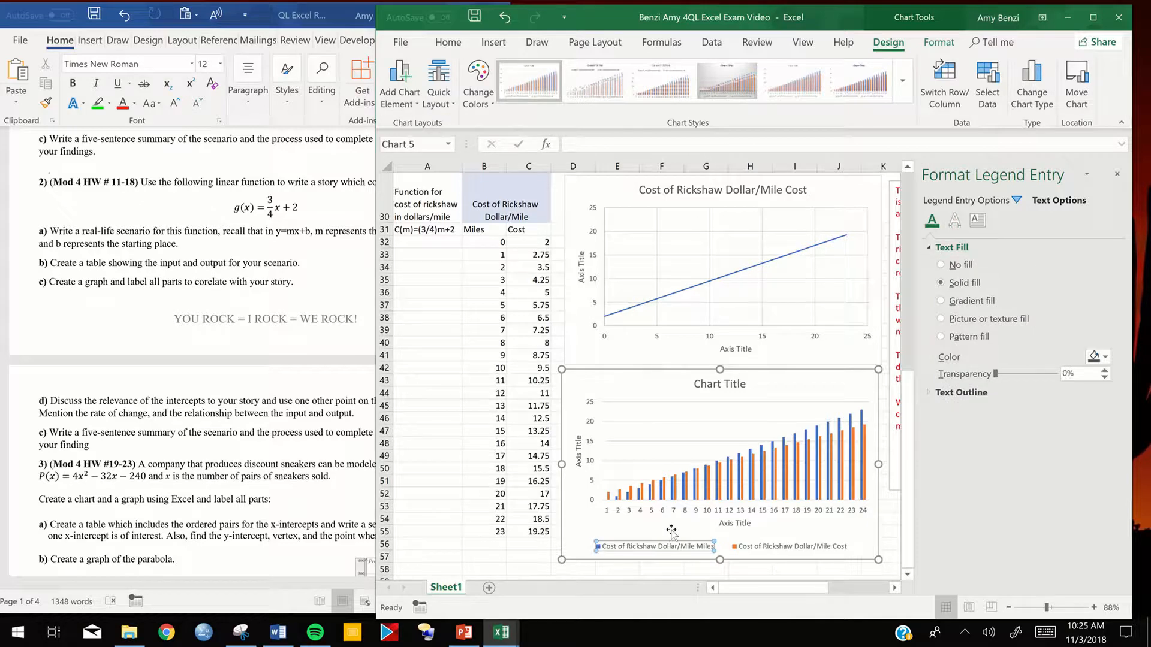
click(516, 203)
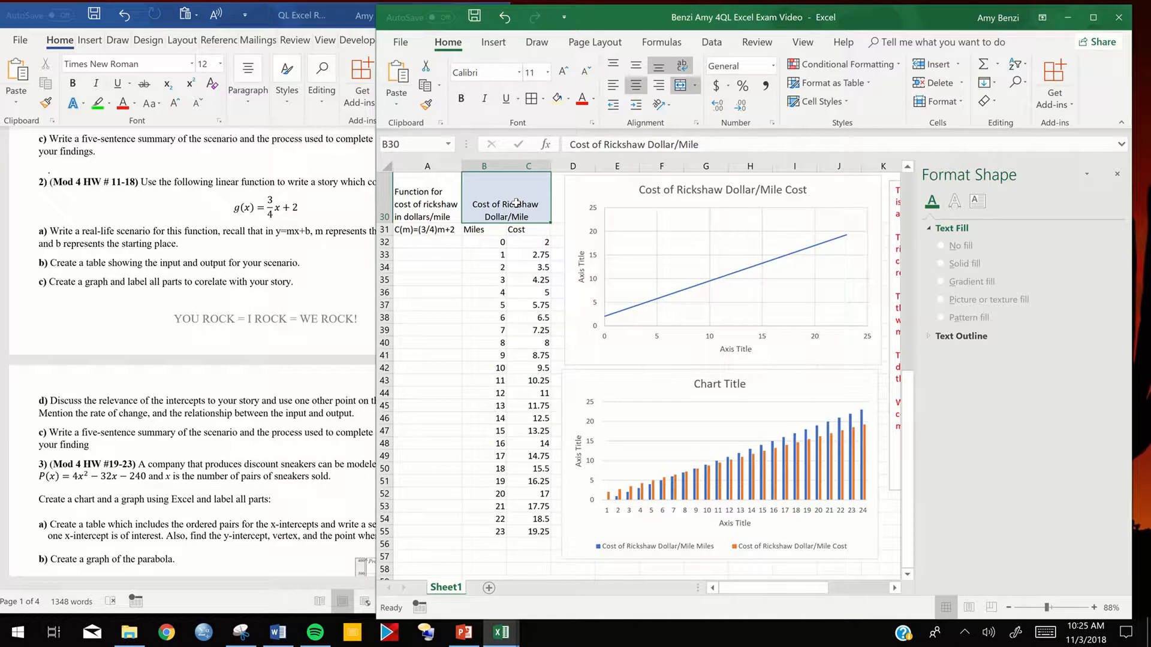
click(647, 516)
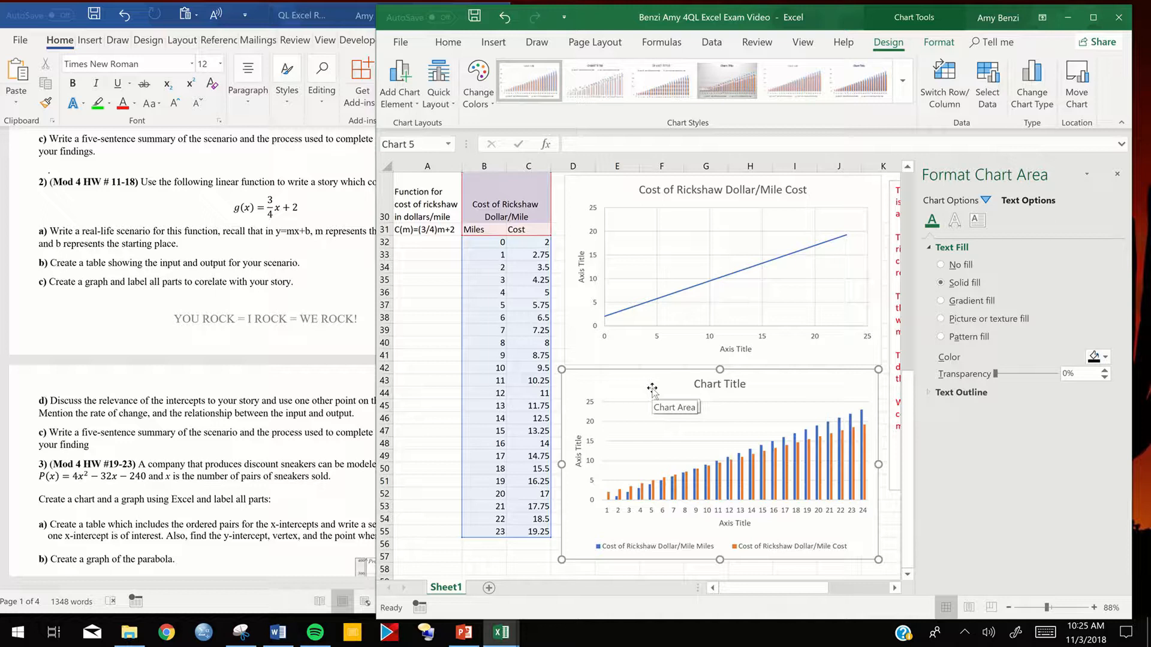
key(Delete)
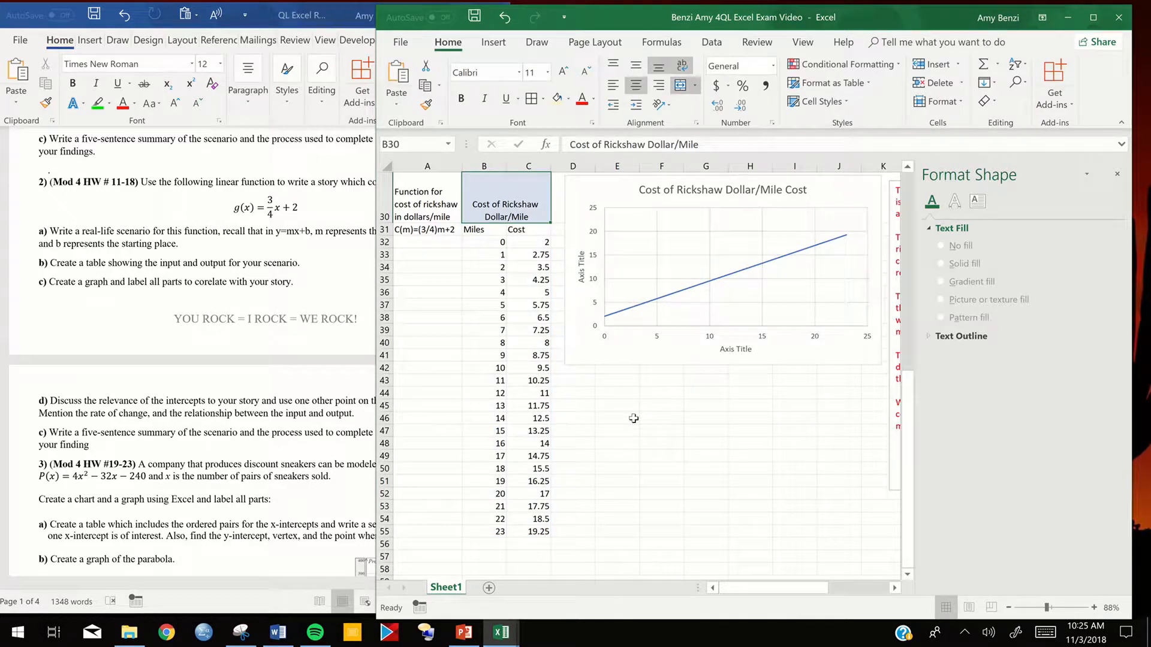
click(505, 18)
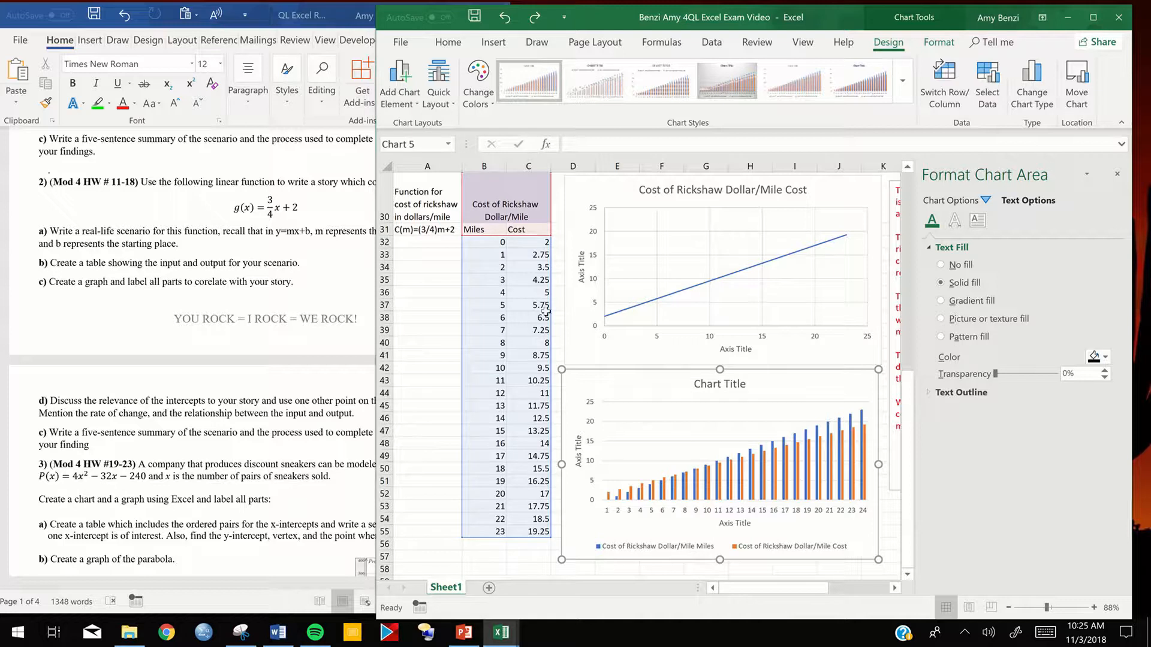
- Delete the rickshaw column chart beneath the line chart
click(499, 205)
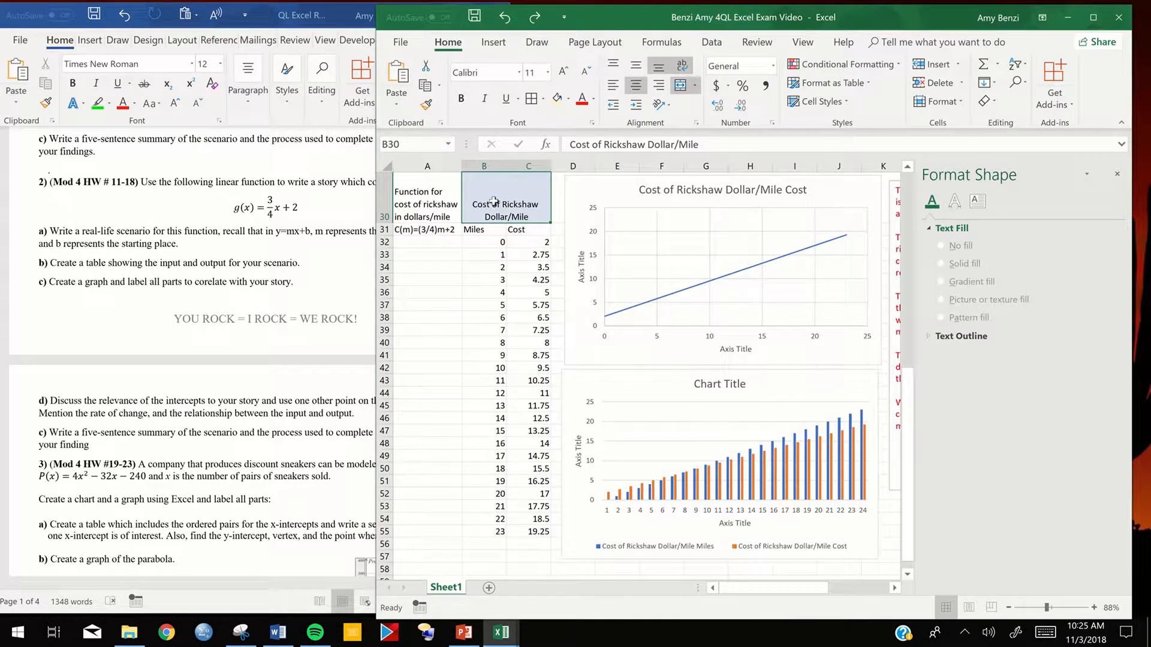
click(623, 397)
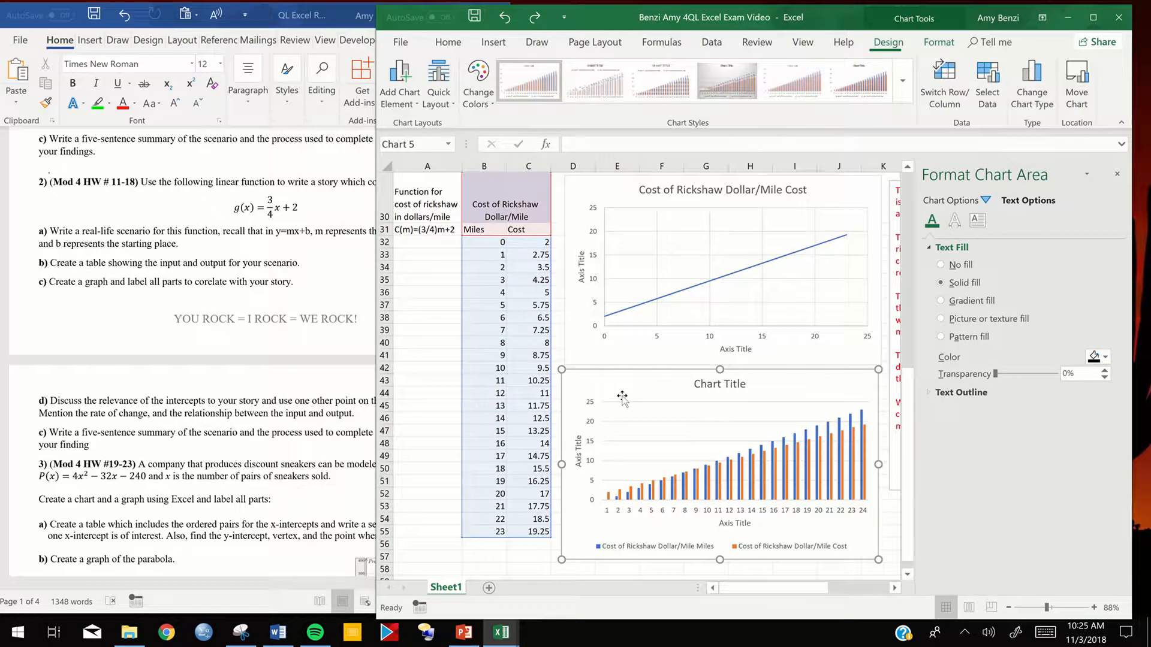
key(Delete)
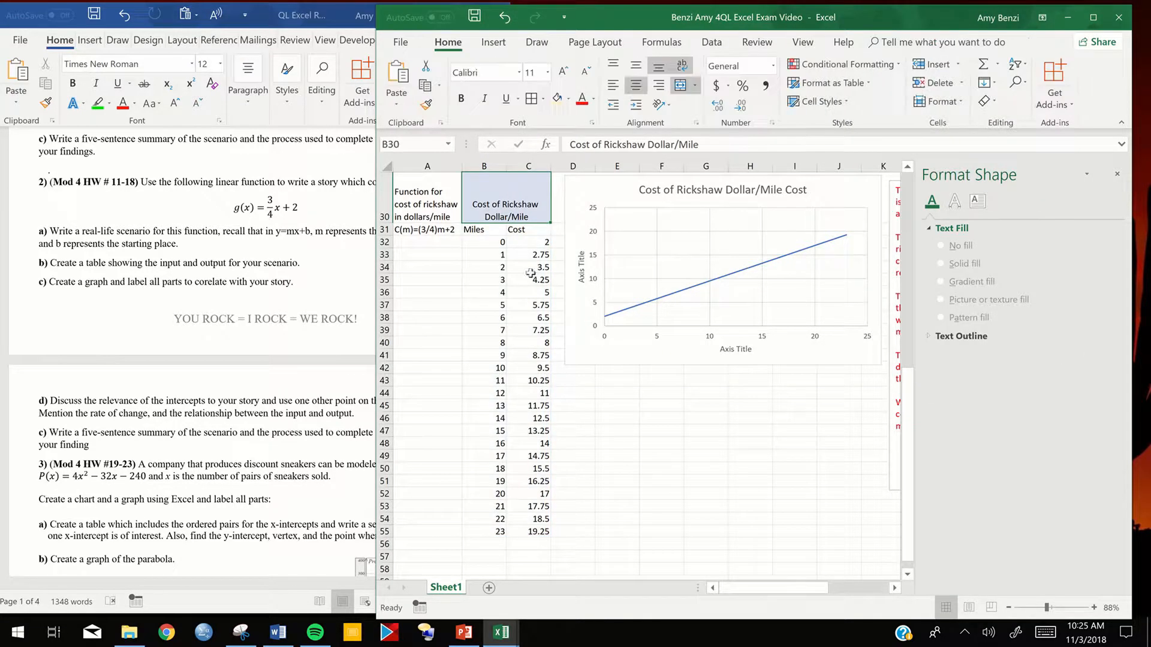
- Insert a clustered column chart of the rickshaw Miles and Cost table, B31:C55, and place it directly beneath the line chart
drag(481, 231, 529, 527)
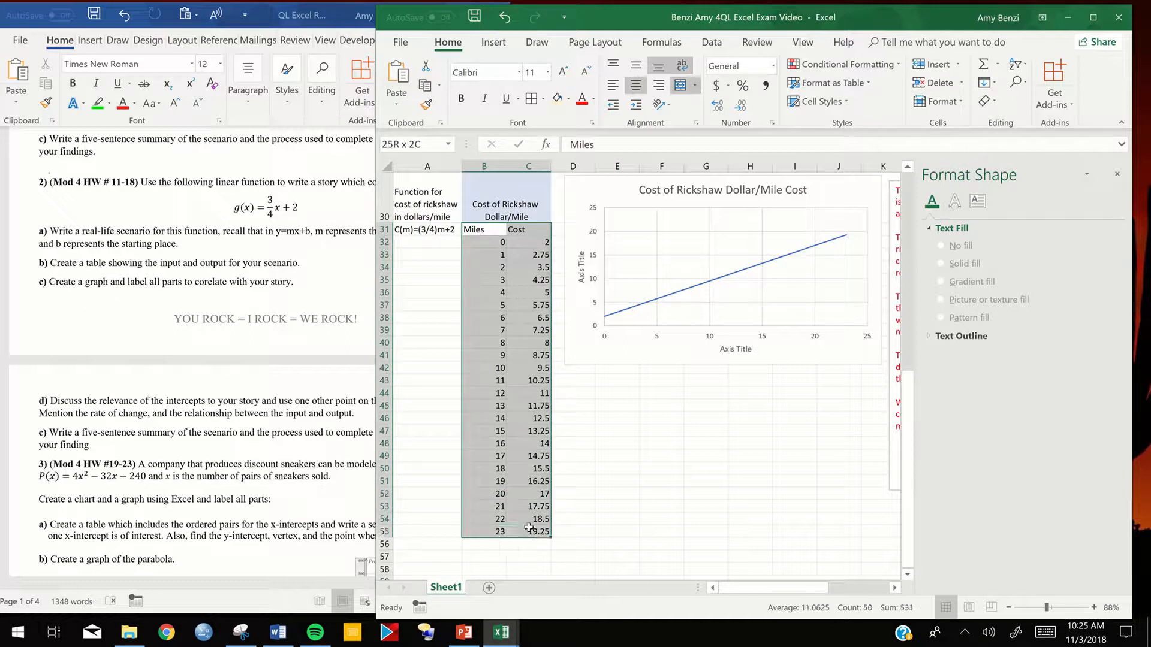
drag(550, 250, 550, 250)
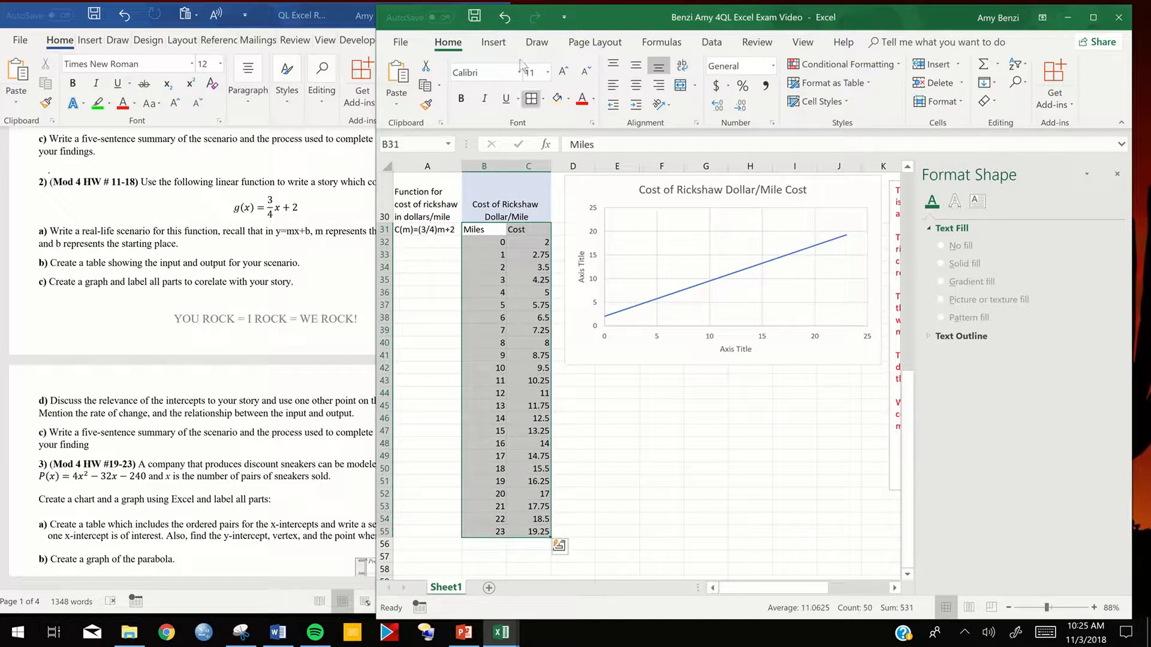
click(494, 43)
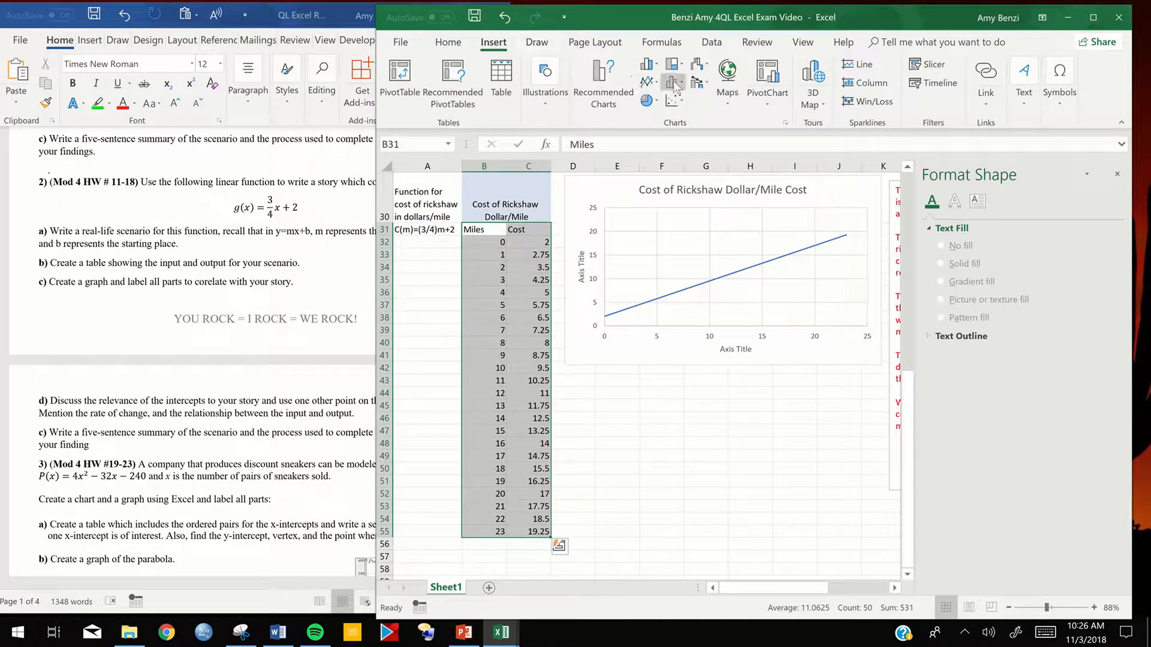
click(647, 64)
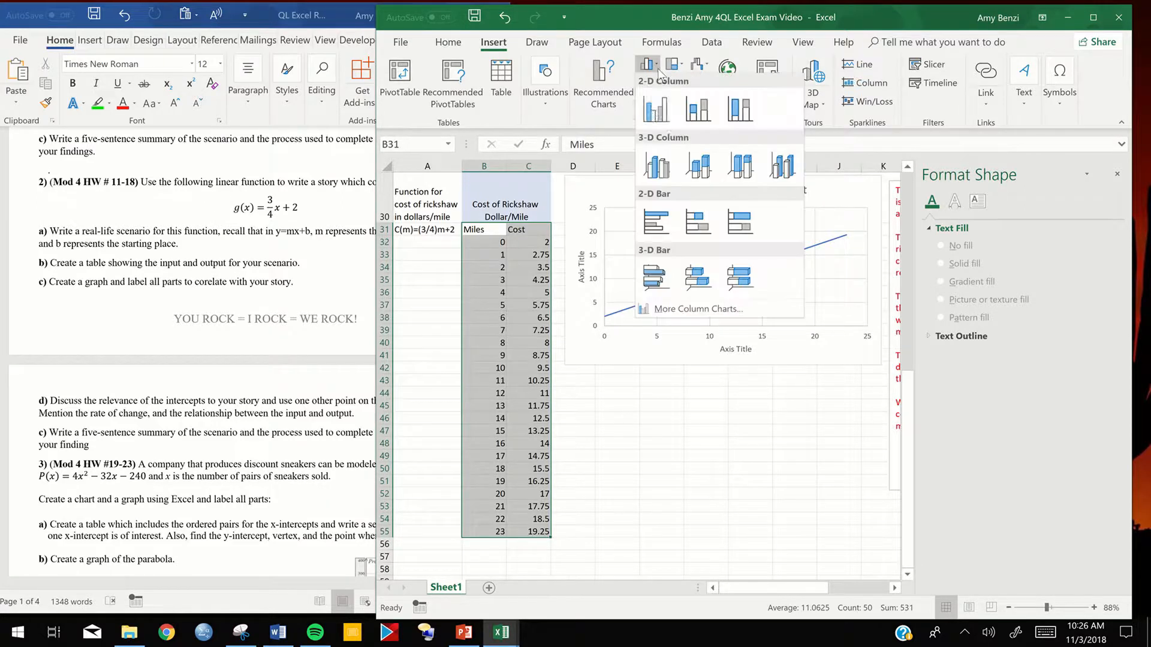
click(654, 116)
drag(640, 331, 662, 389)
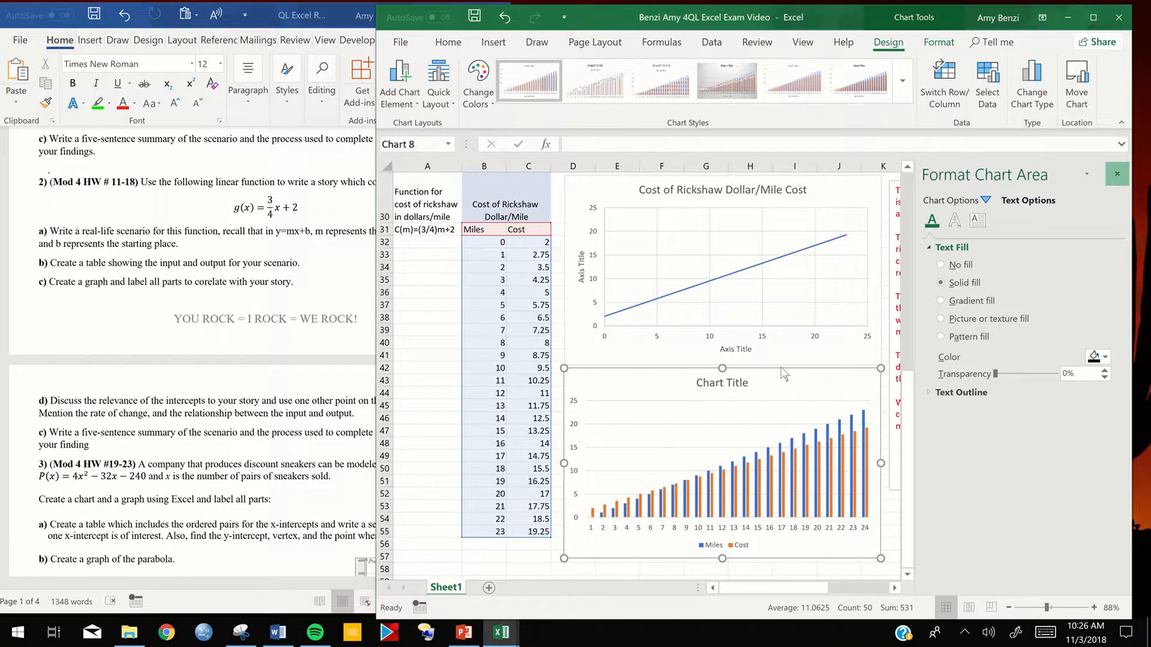
click(1118, 178)
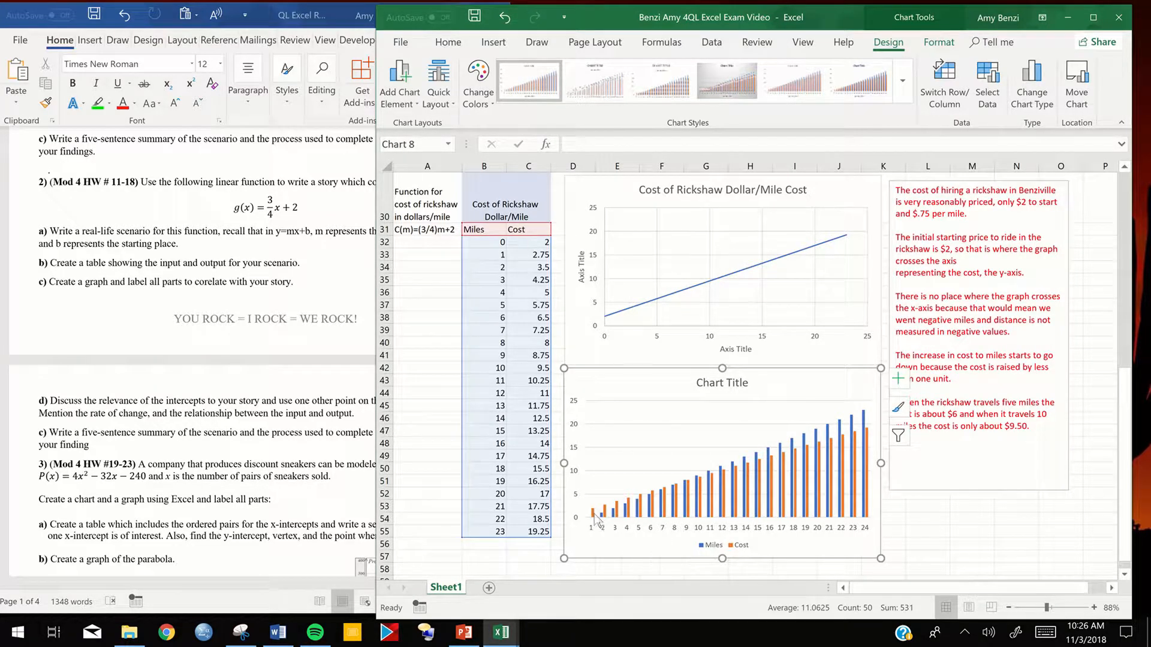
- Examine the rickshaw graph's axis labels and scale in the QL Excel Report Module 4 Unit 5 Building workbook, then return to the exam workbook
mouse_move(593, 514)
click(954, 459)
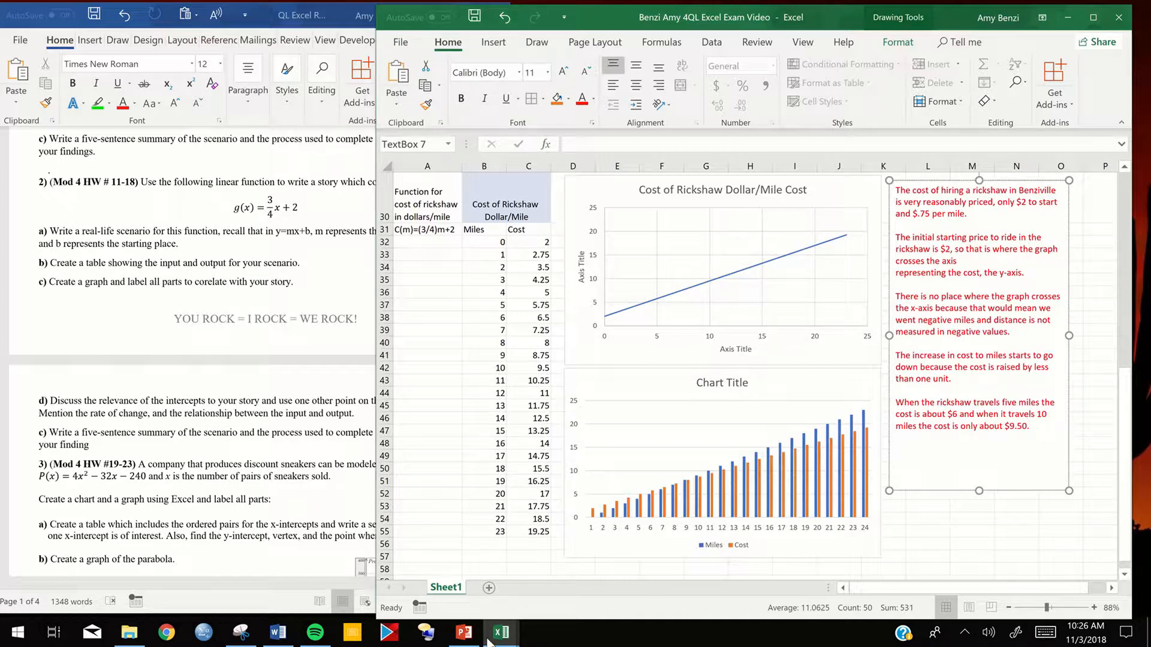
click(467, 636)
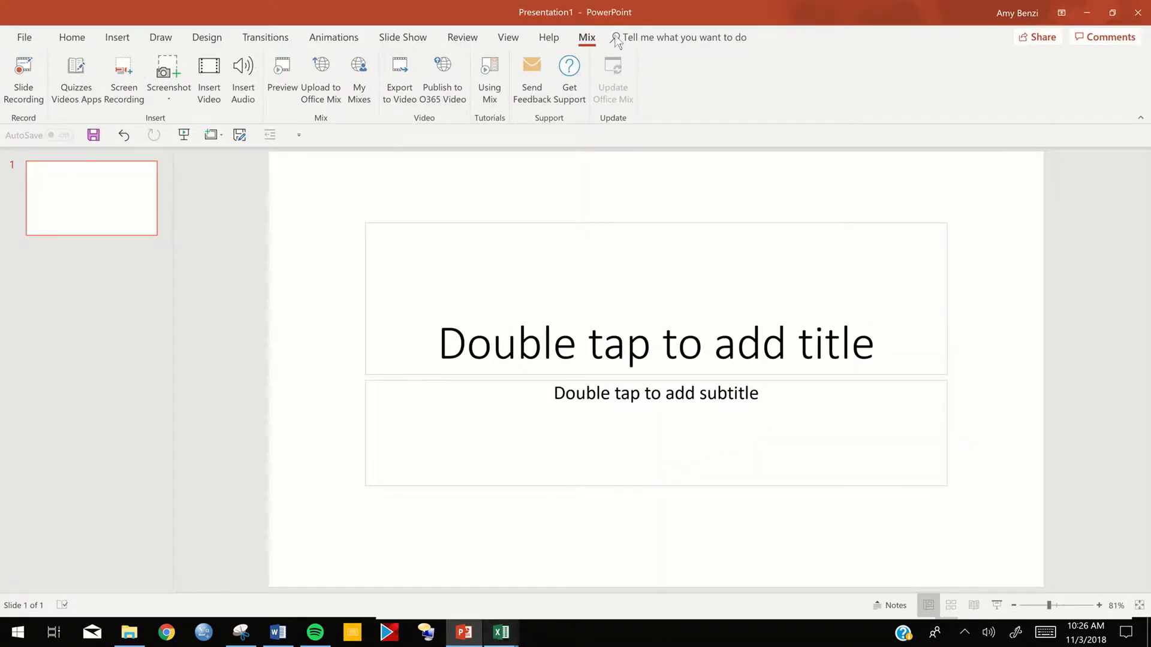
click(1087, 12)
click(501, 633)
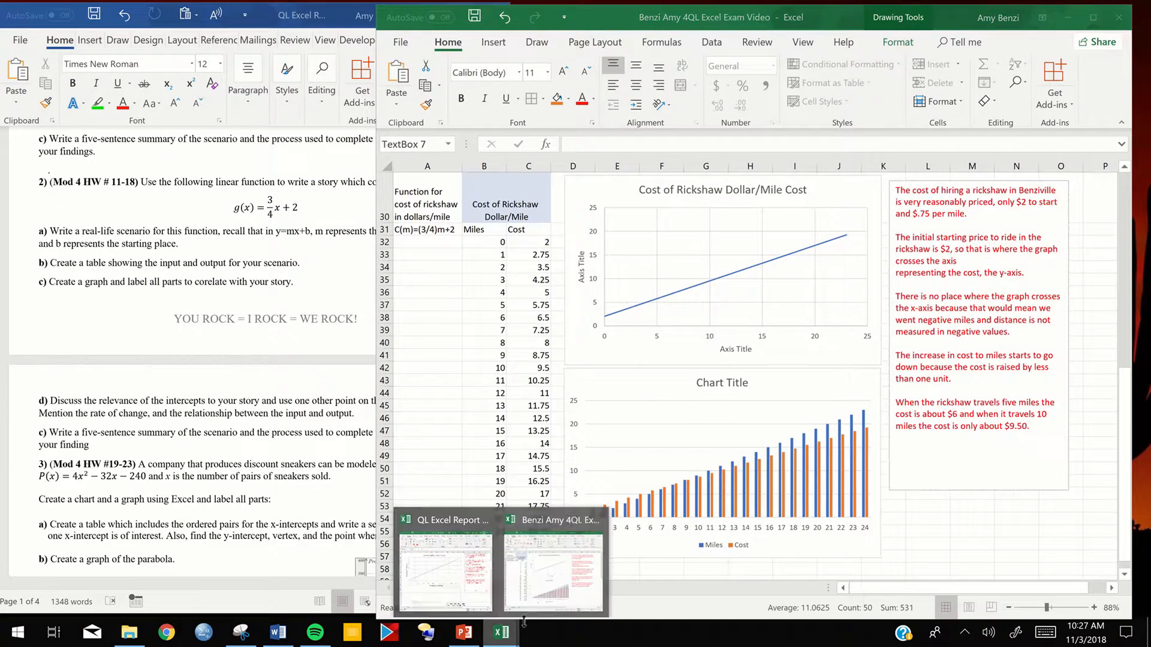
click(469, 584)
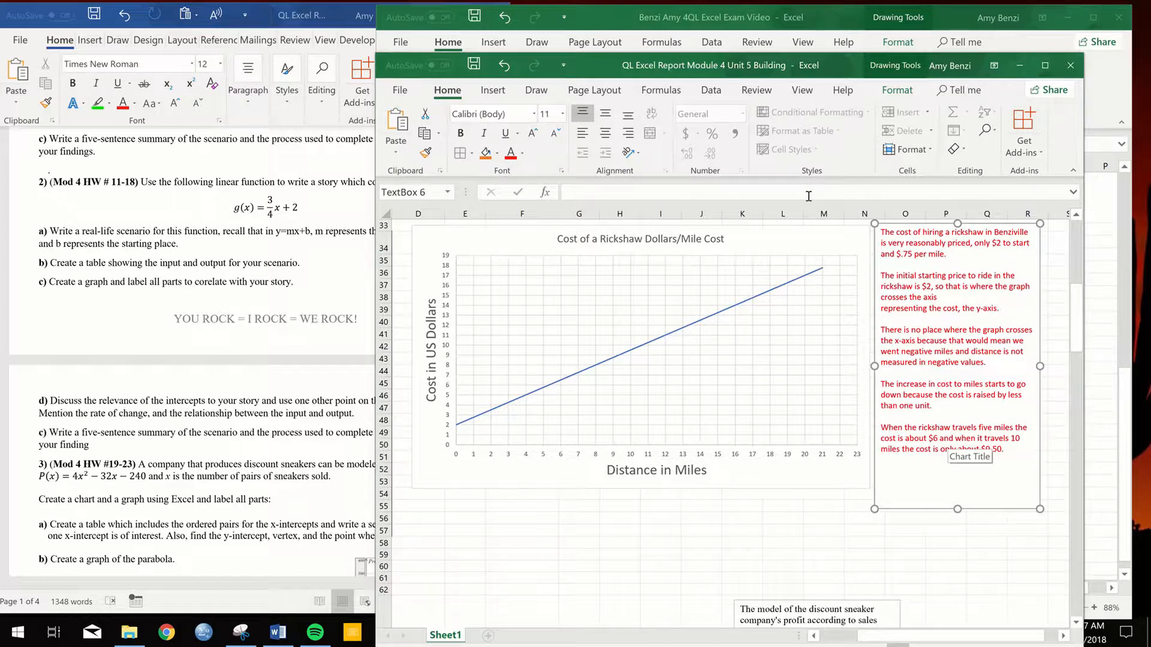
click(1019, 66)
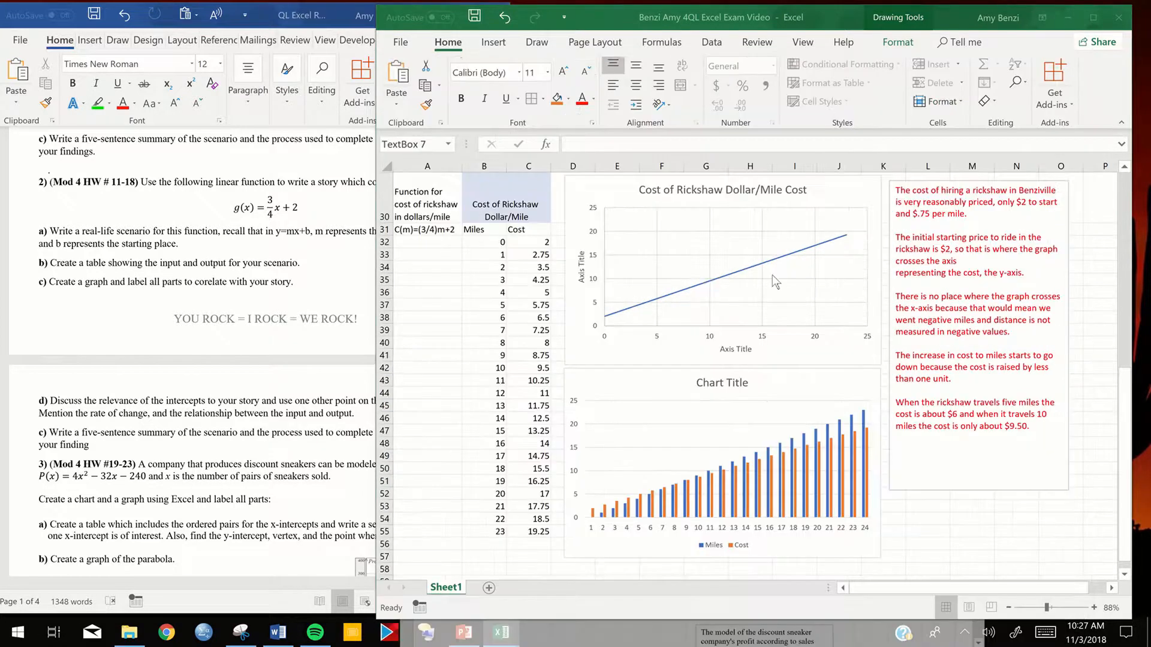
- Set the major unit of the rickshaw line chart's horizontal axis to 1.0
click(827, 286)
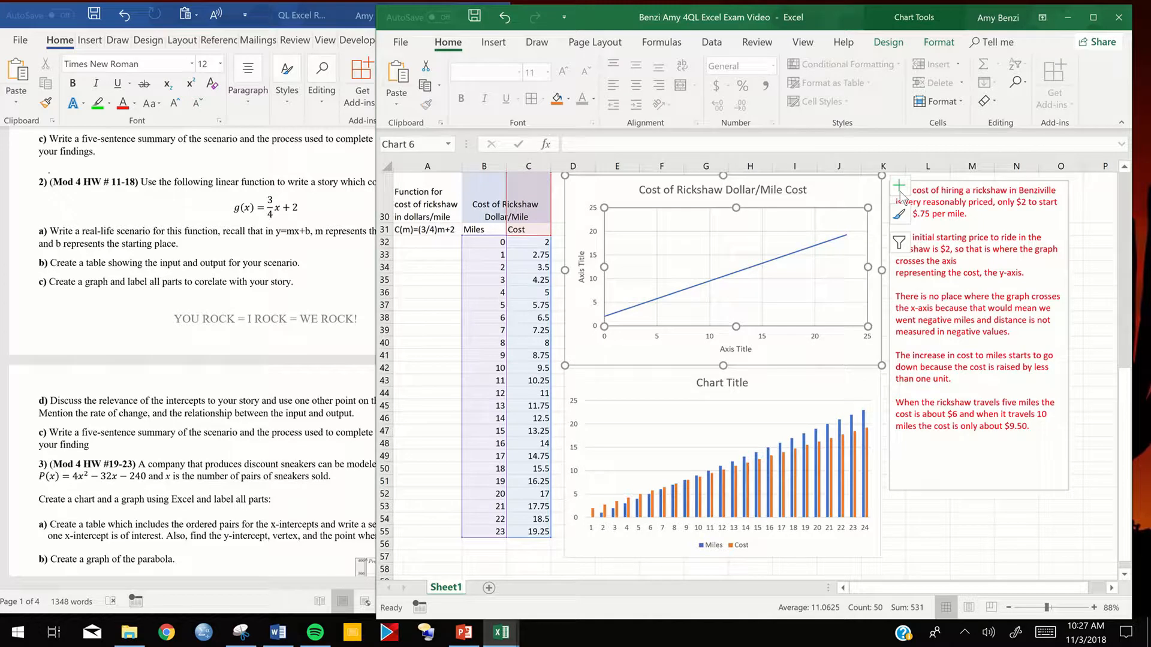
click(659, 339)
double_click(658, 339)
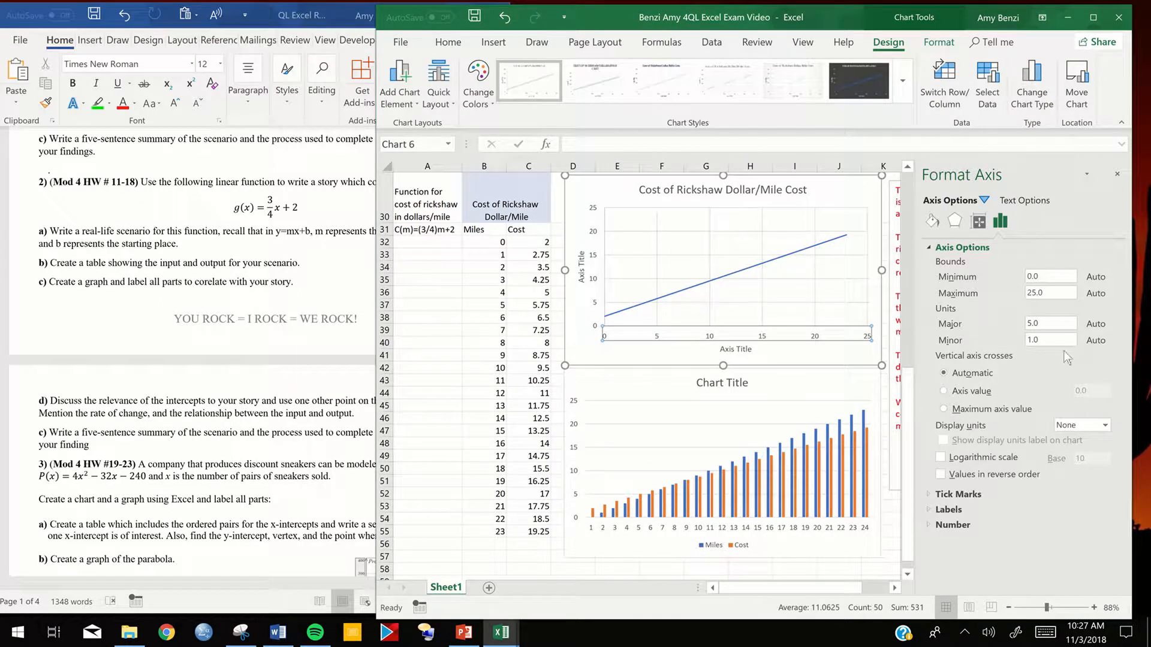
double_click(1029, 324)
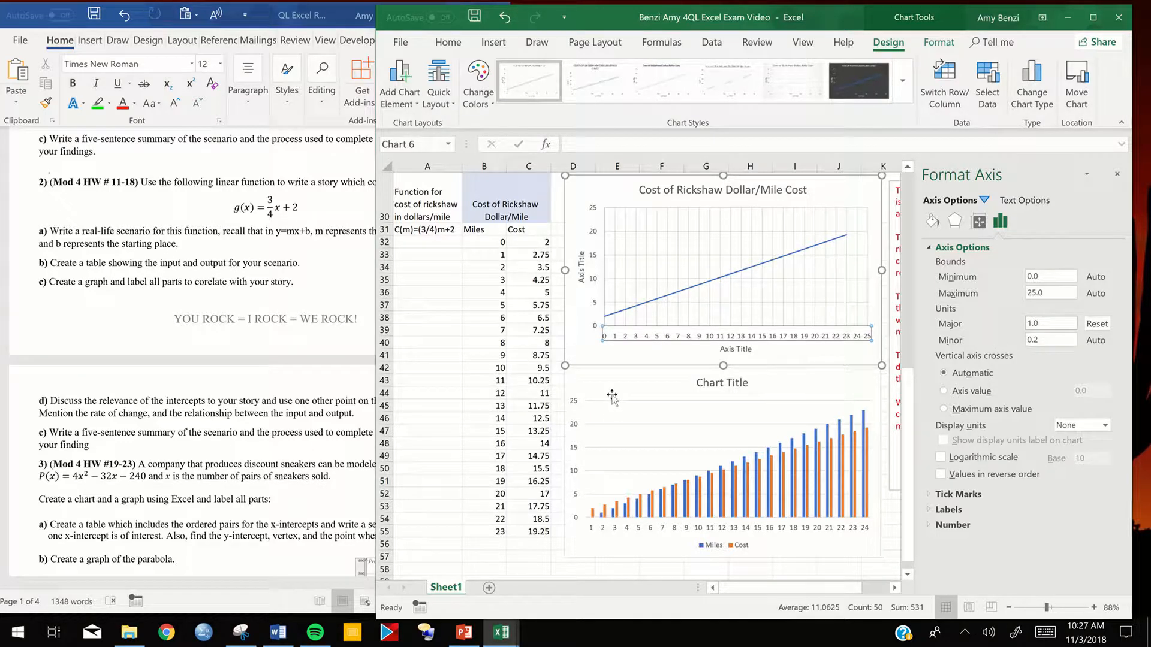
- Set the major unit of the rickshaw line chart's vertical axis to 1.0 and close the axis formatting options
click(595, 288)
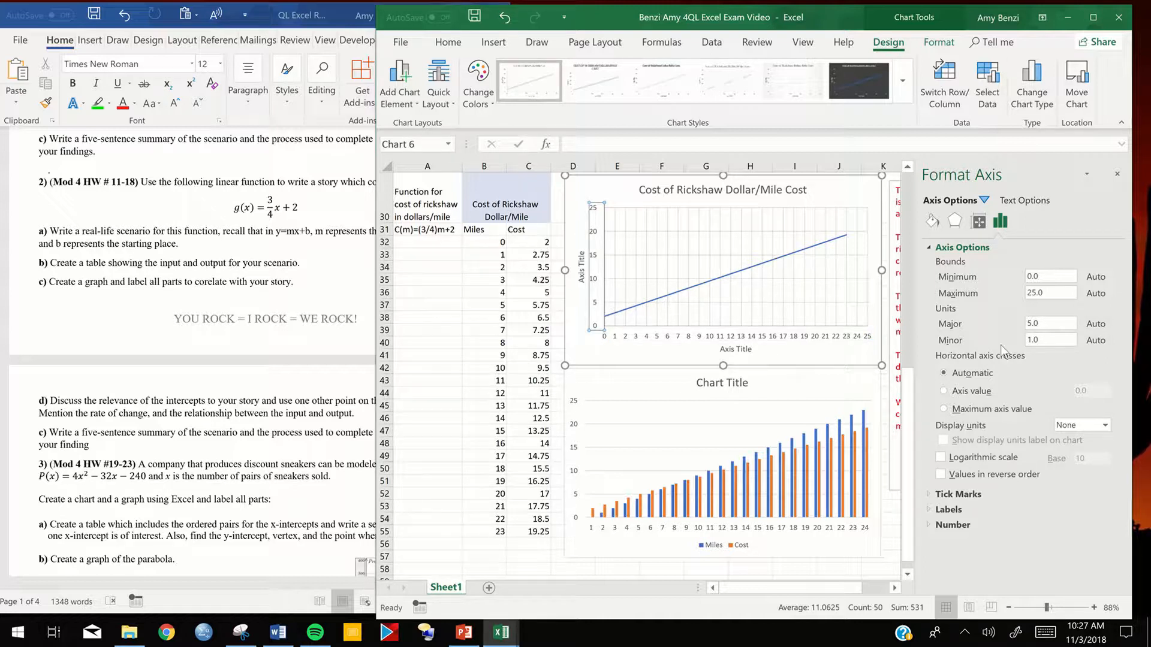
double_click(1031, 323)
text(1.0)
key(Return)
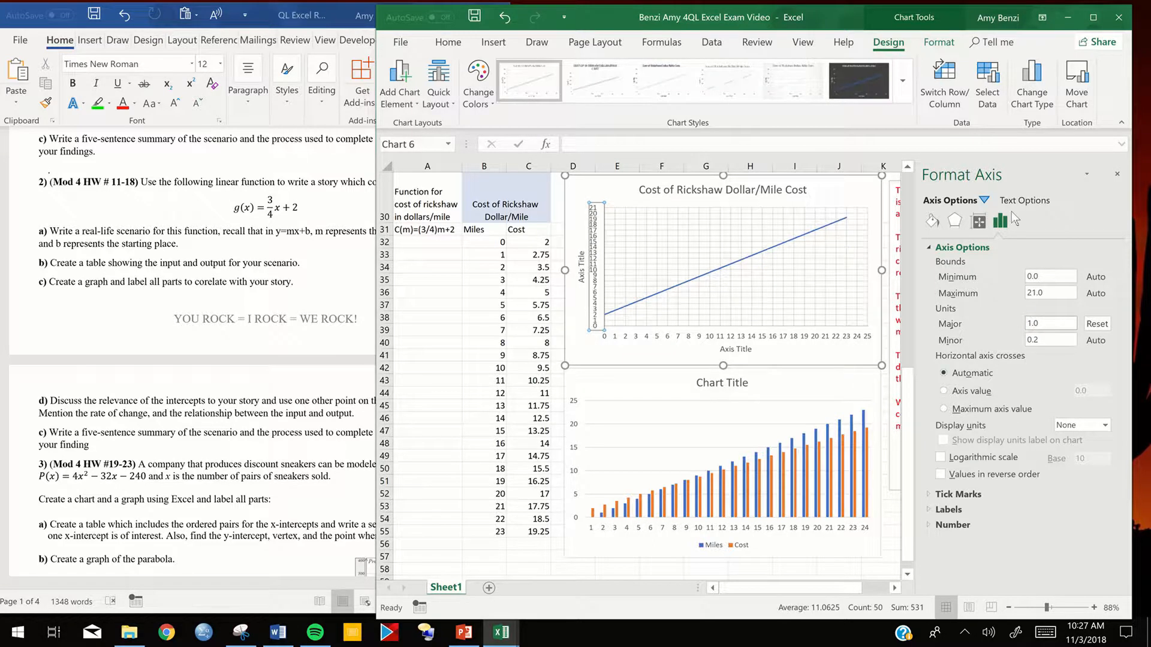
click(1118, 173)
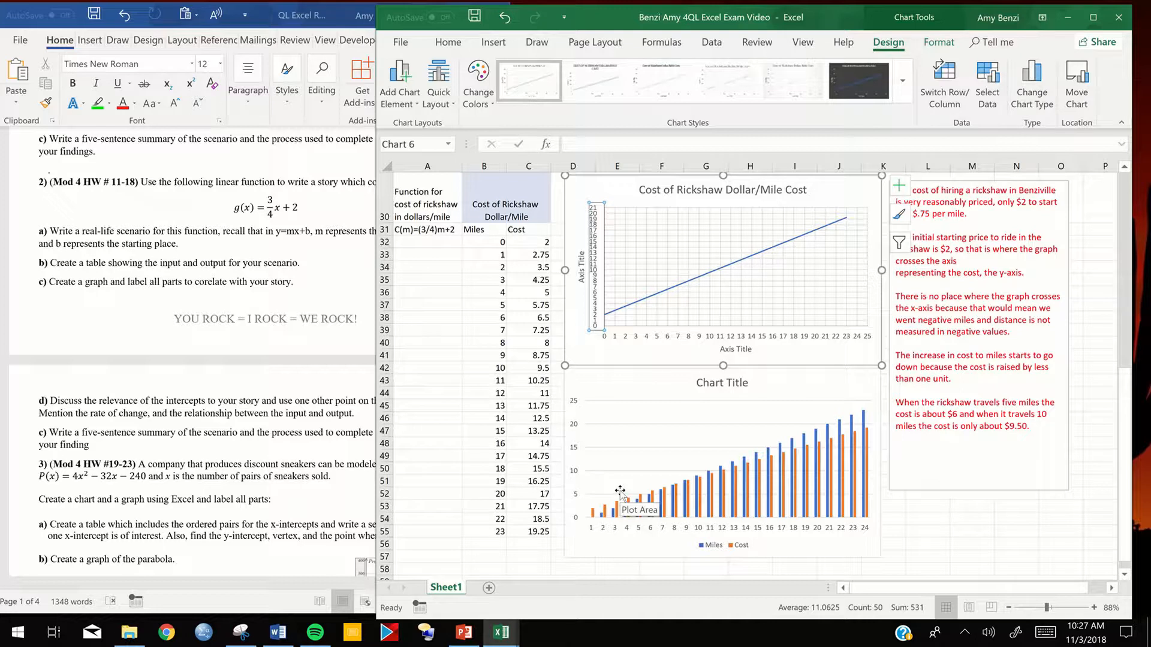
- Mark the 5-mile cost on the line chart with red ink, from the horizontal axis up to the line and across to the vertical axis
click(537, 43)
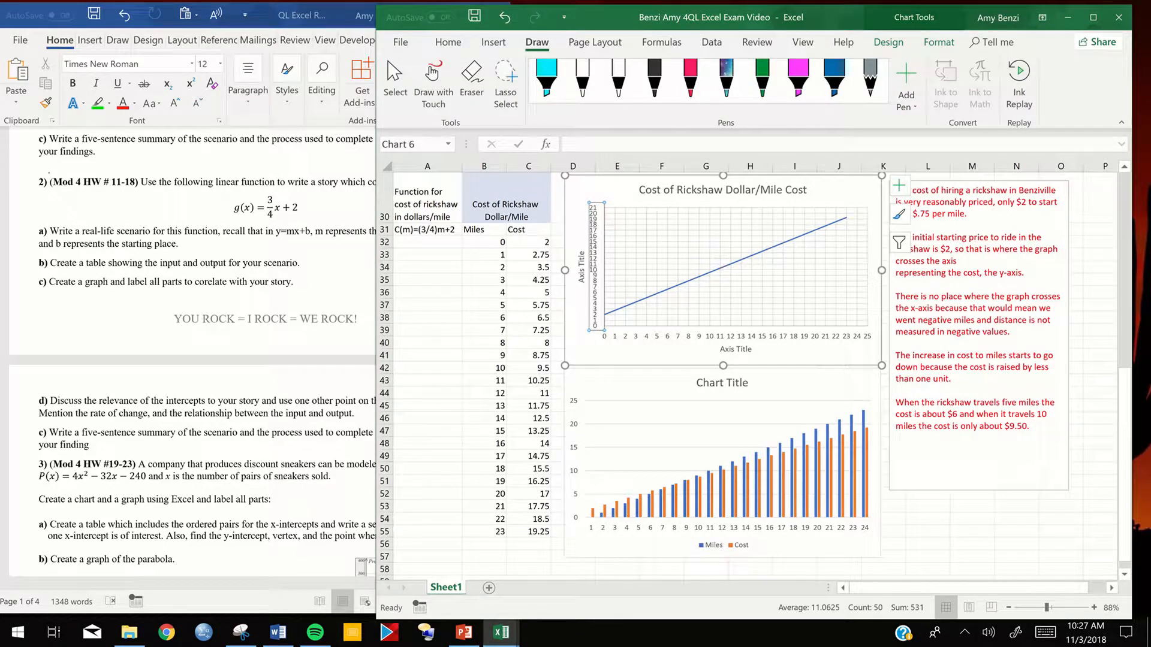
click(691, 77)
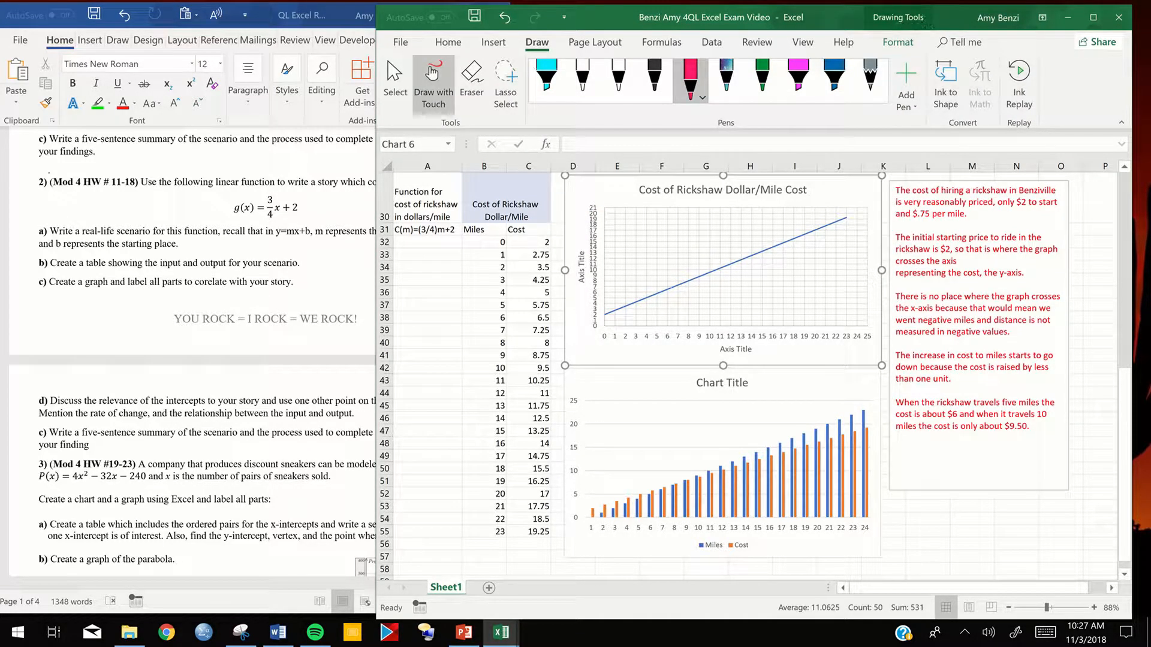
drag(657, 318, 656, 328)
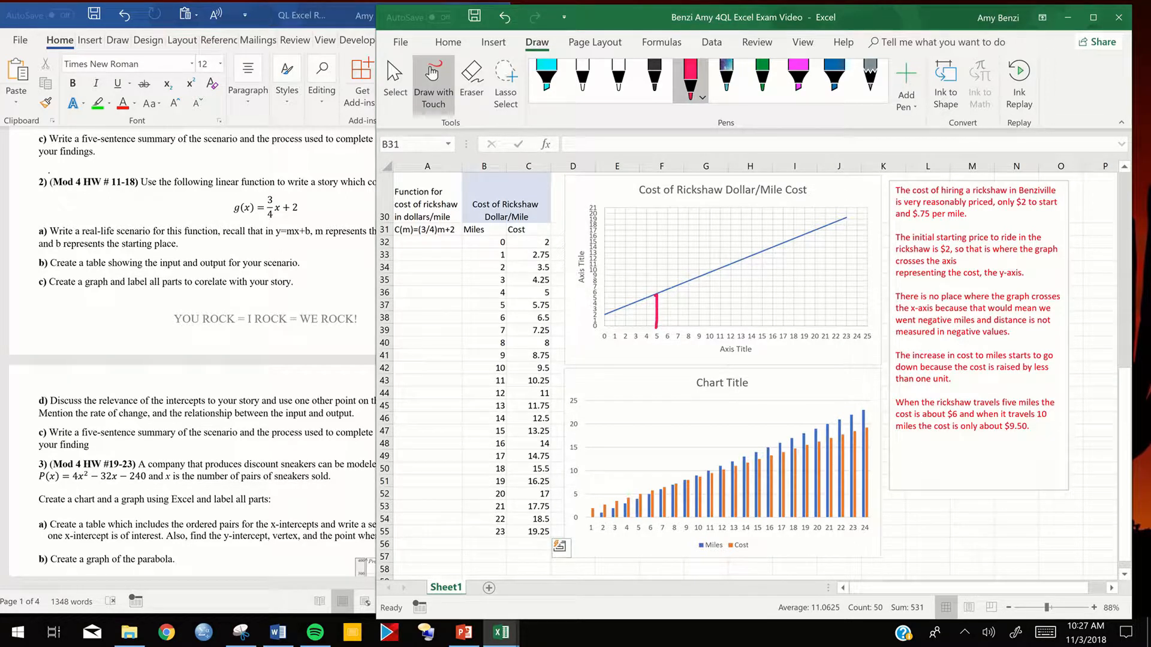
drag(630, 295, 601, 295)
click(391, 69)
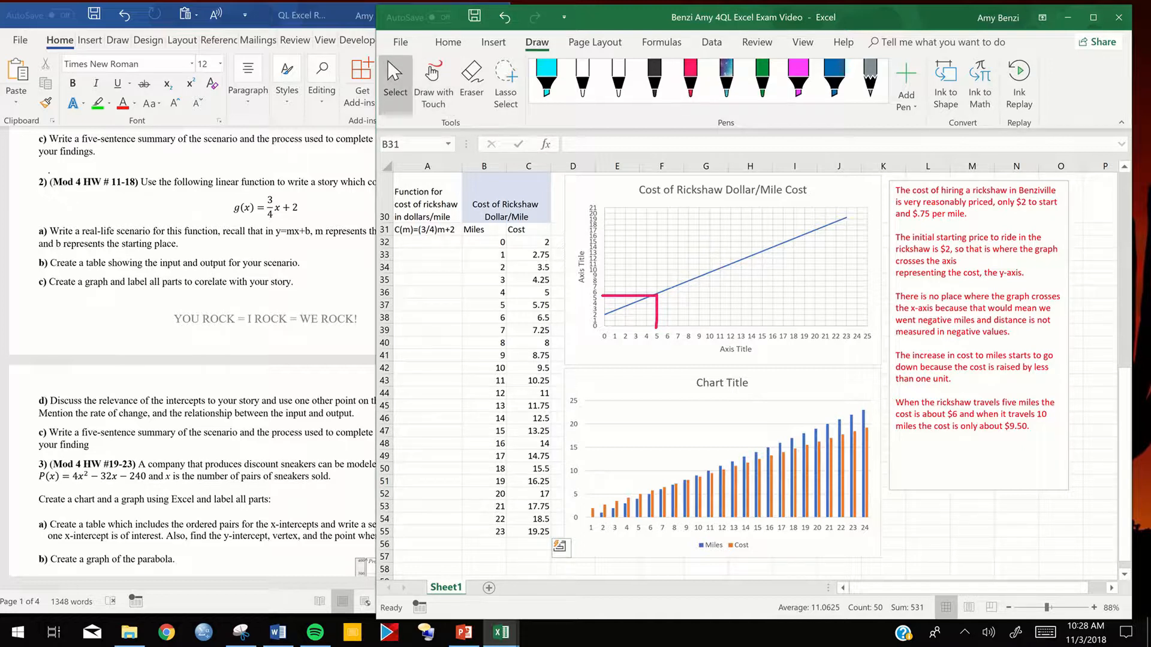
- Mark the 10-mile cost on the line chart with red ink, from the horizontal axis up to the line and across to the vertical axis
scroll(719, 300, up, 5)
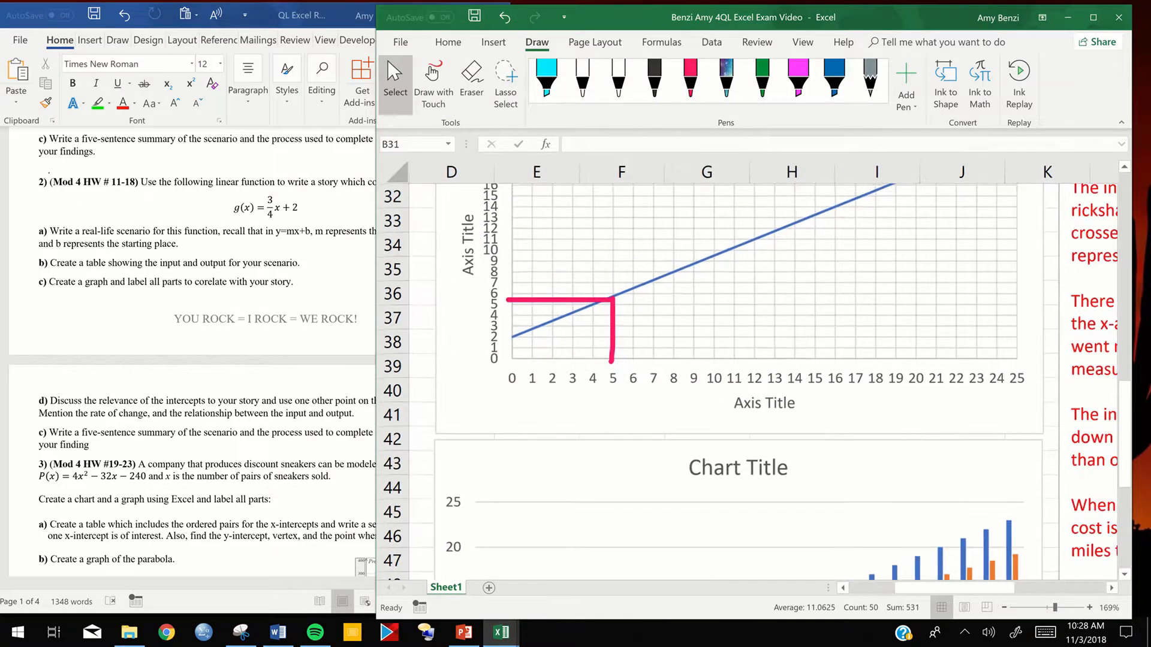
scroll(761, 381, right, 3)
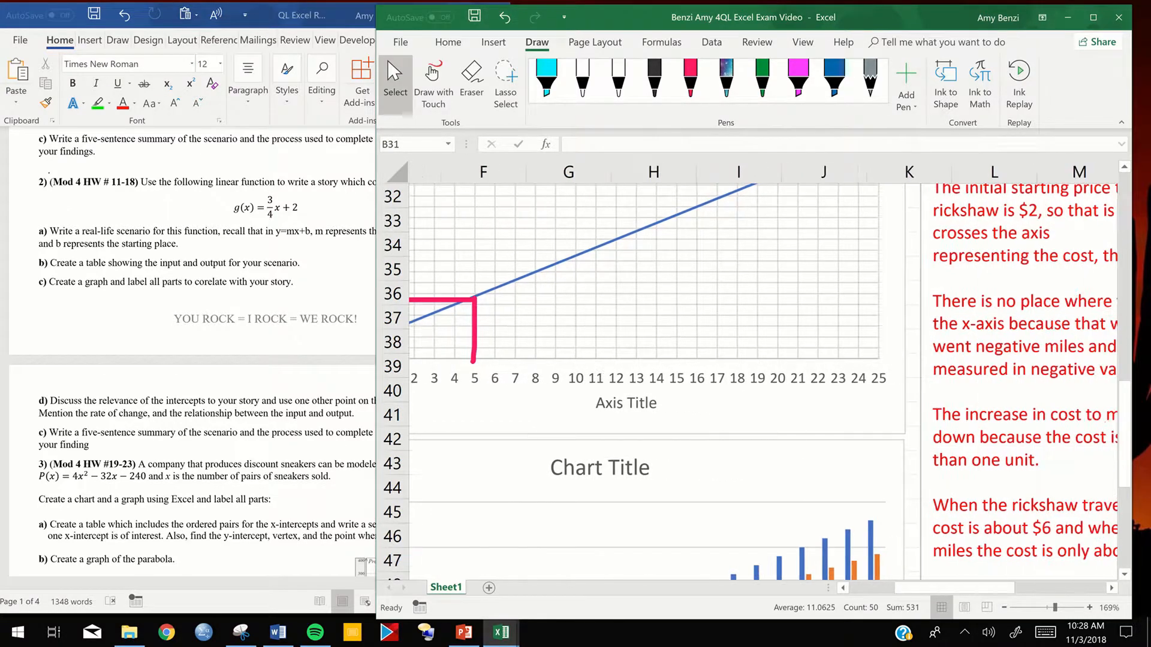
scroll(750, 360, left, 3)
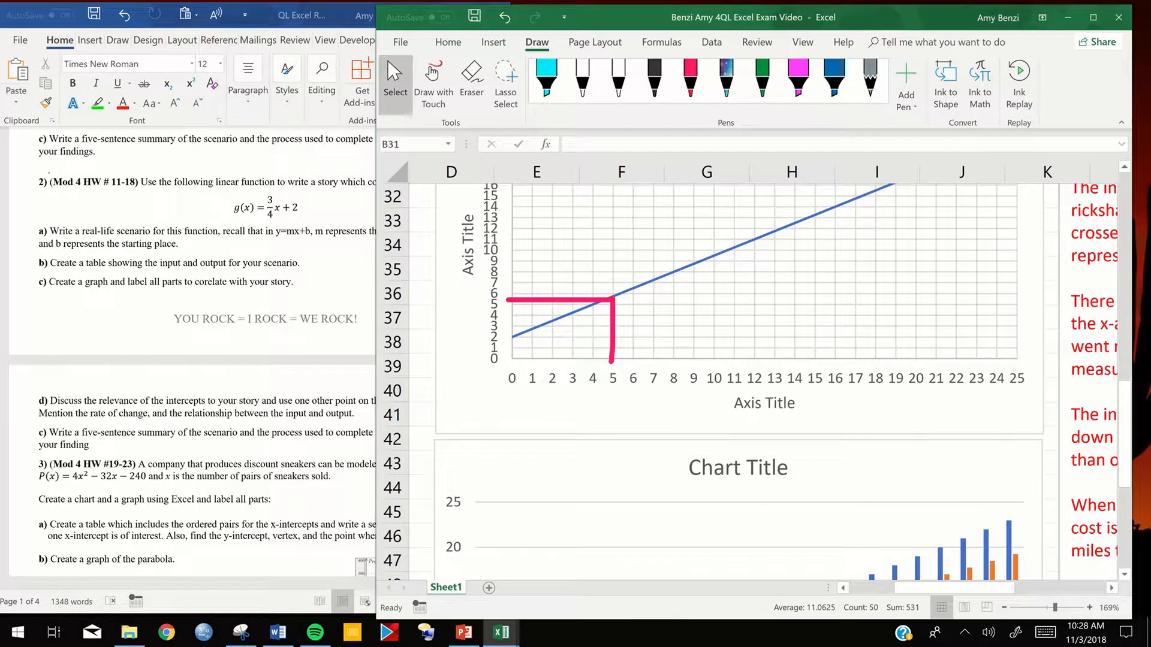
scroll(749, 384, down, 1)
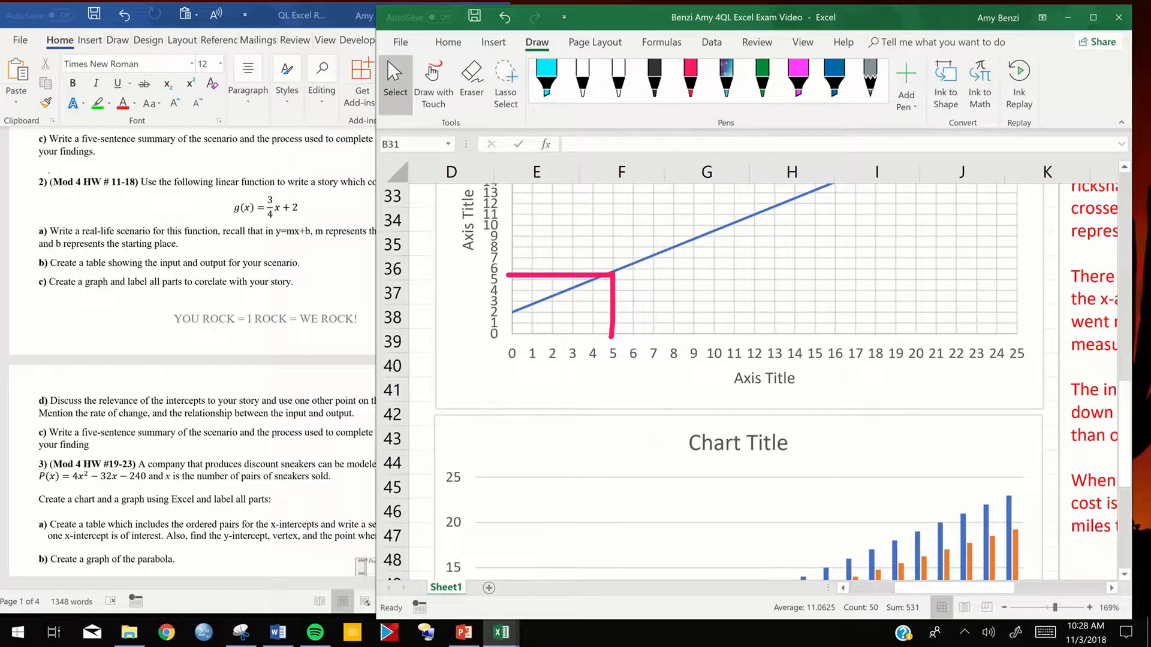
click(690, 78)
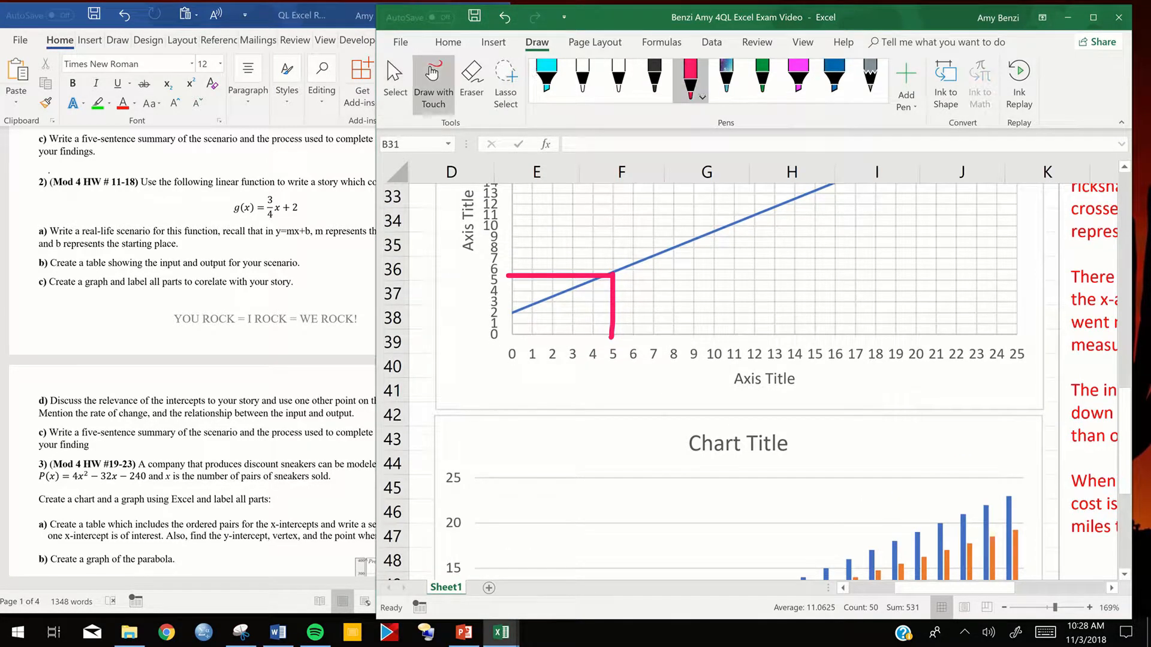
mouse_move(709, 332)
mouse_down()
mouse_move(715, 230)
mouse_move(518, 230)
mouse_up()
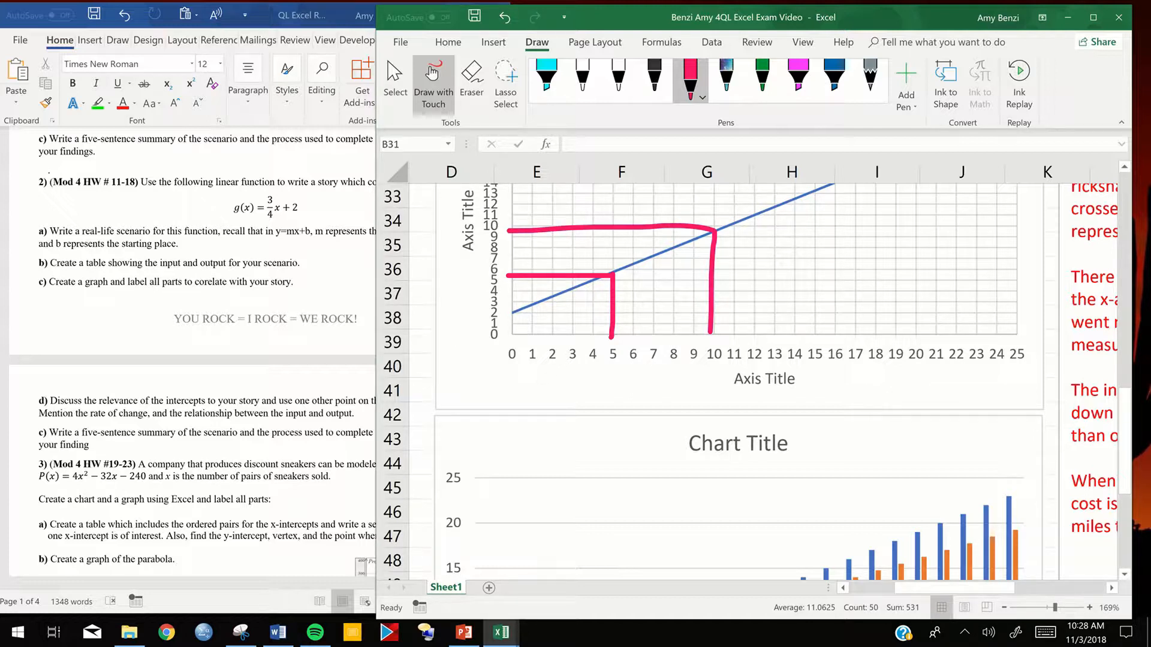
- Undo the last stray ink stroke and return from inking to object selection
drag(773, 242, 715, 351)
drag(653, 505, 718, 416)
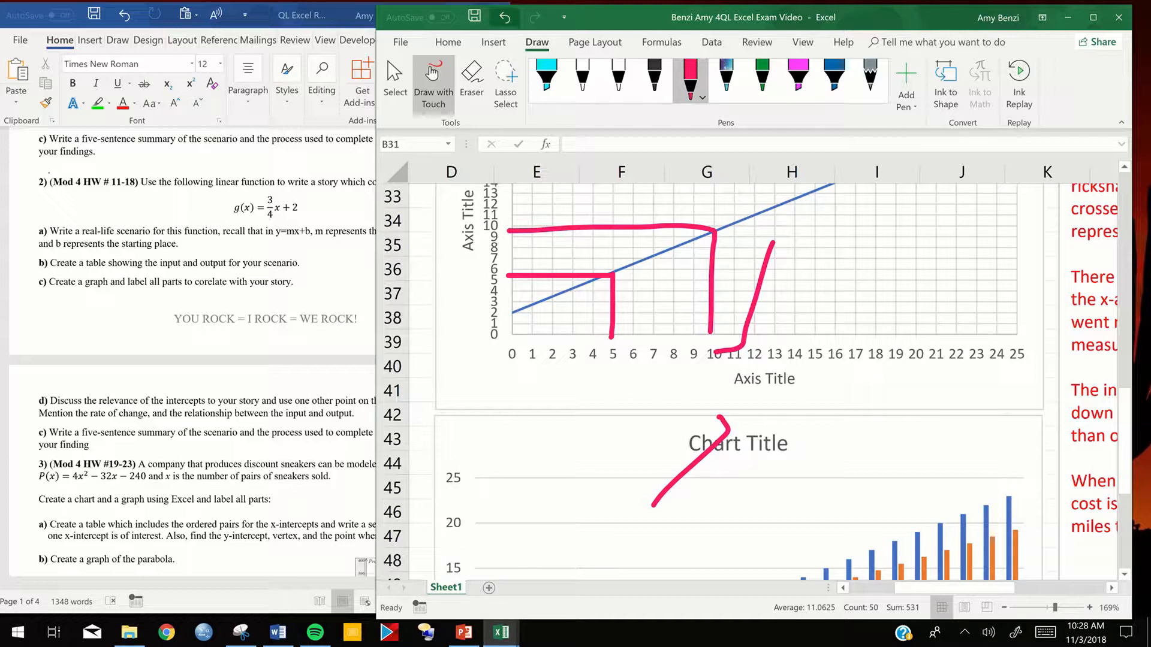
key(ctrl+z)
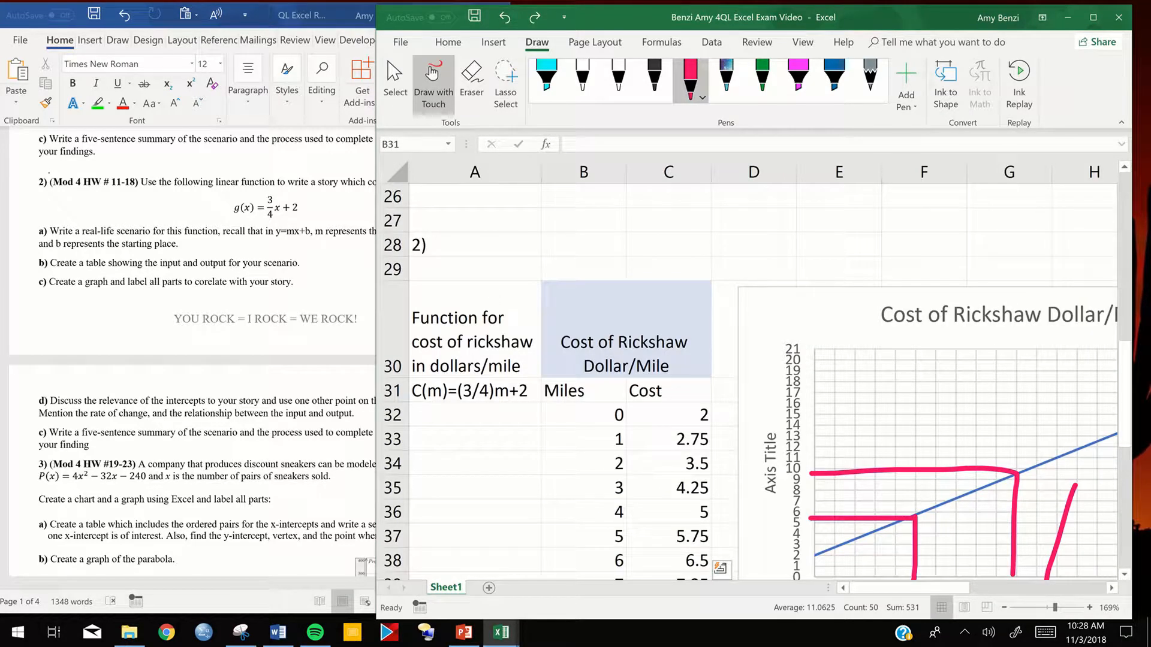
click(395, 83)
scroll(750, 372, down, 5)
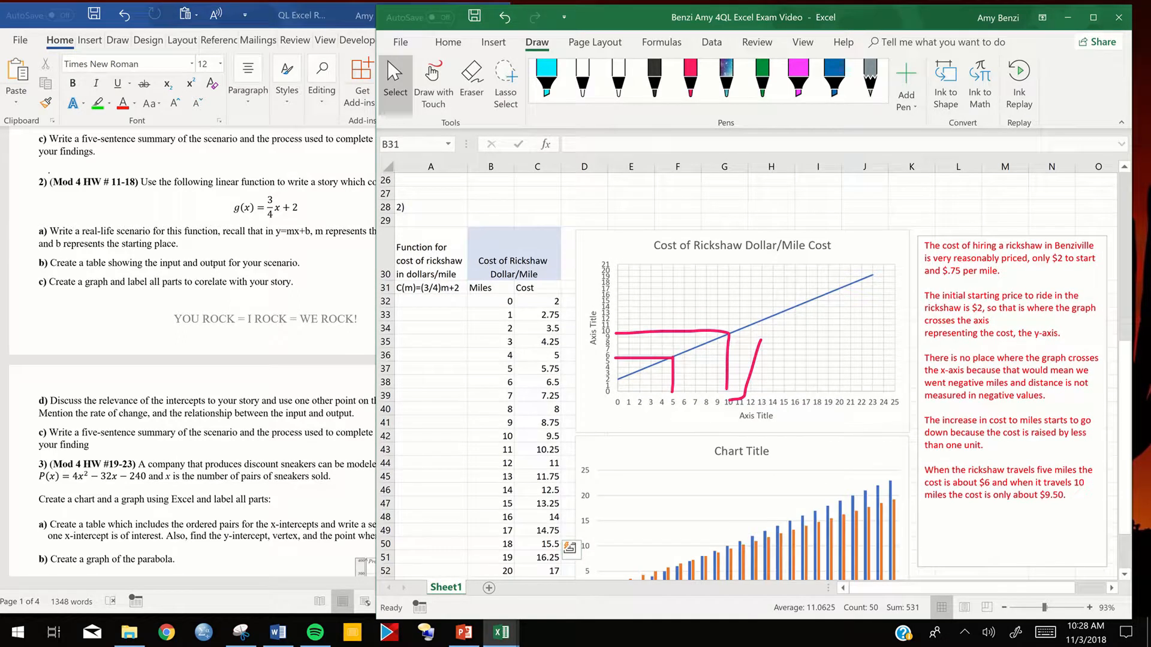
scroll(749, 372, down, 2)
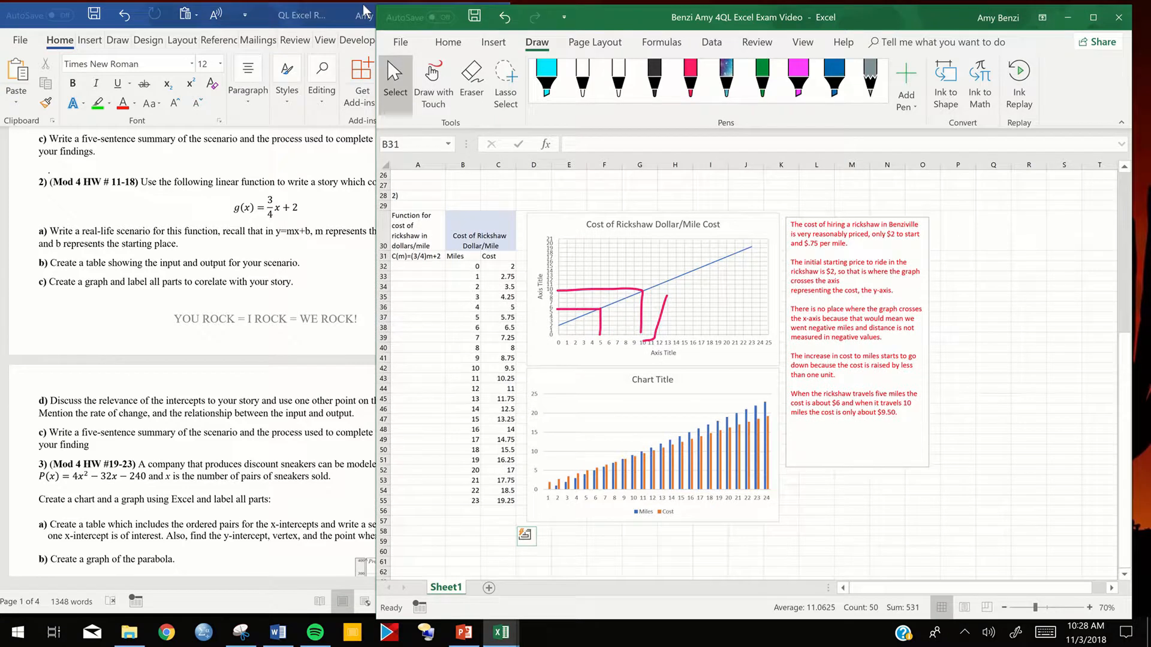
mouse_move(516, 24)
click(504, 20)
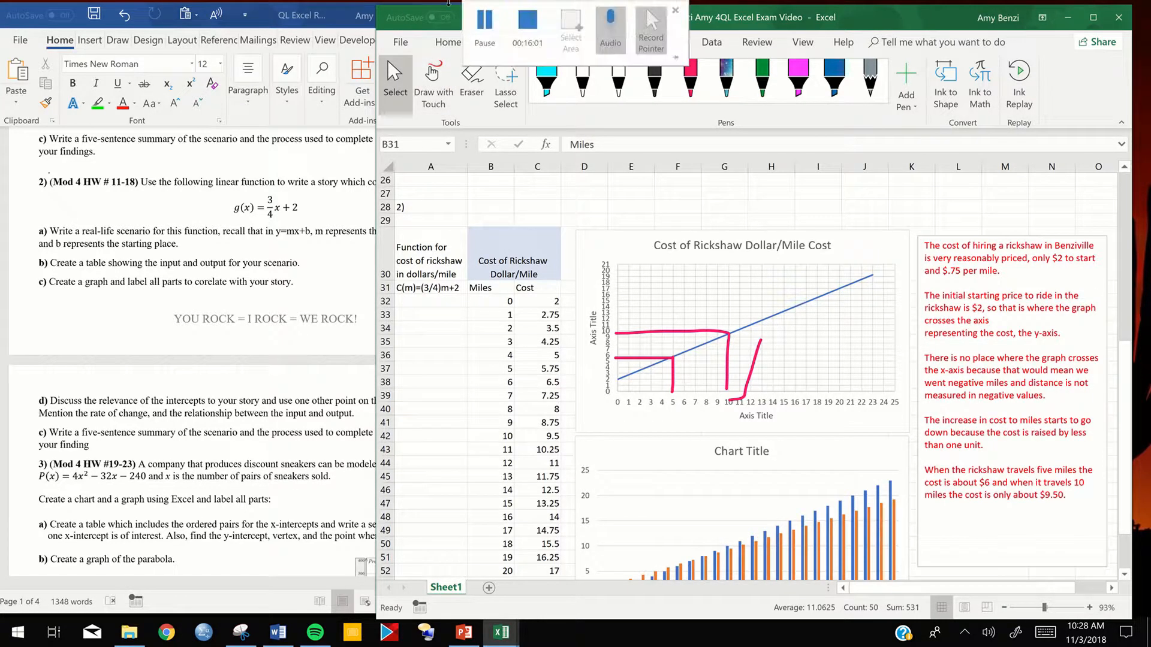
click(484, 24)
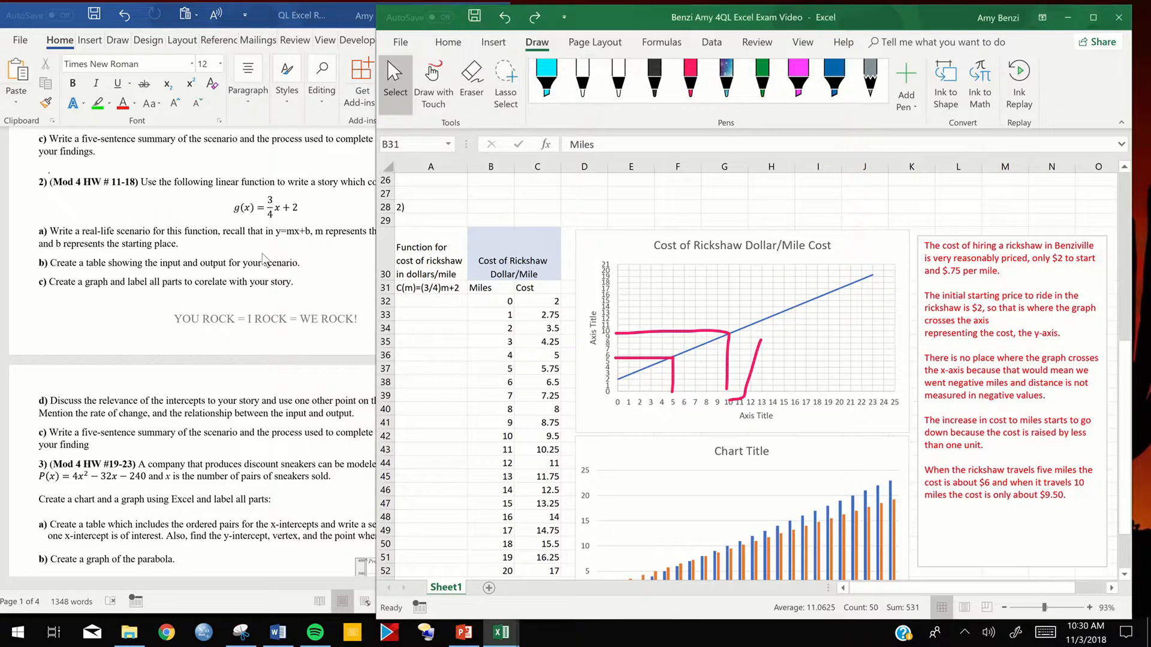
- Switch to the Word assignment and review problem 3's discount sneaker table, parabola graph and summary requirements
click(262, 259)
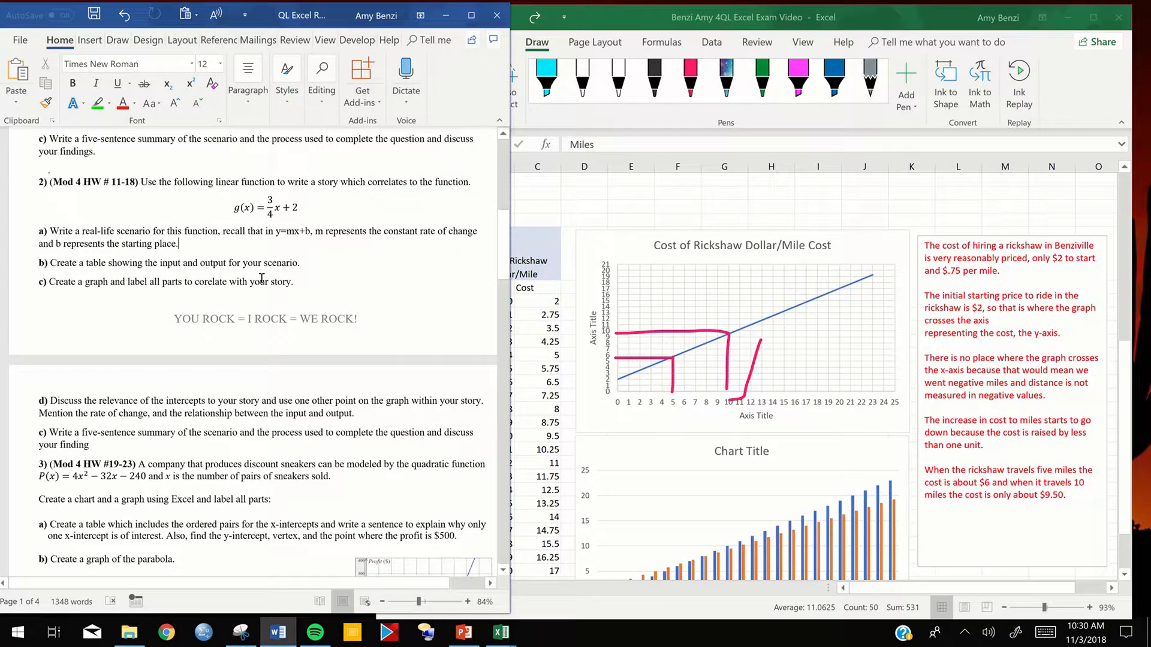
scroll(262, 277, down, 1)
scroll(262, 278, down, 5)
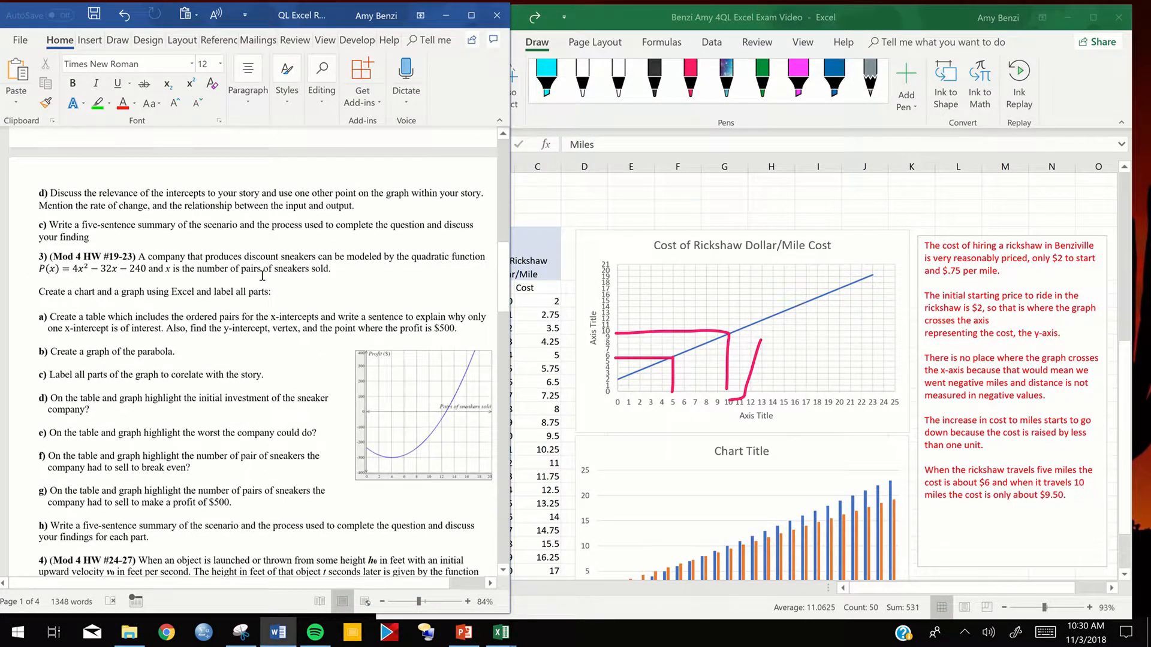
- Switch to the Excel workbook and enter the problem label 3) in cell A60, below the rickshaw table
scroll(262, 278, down, 1)
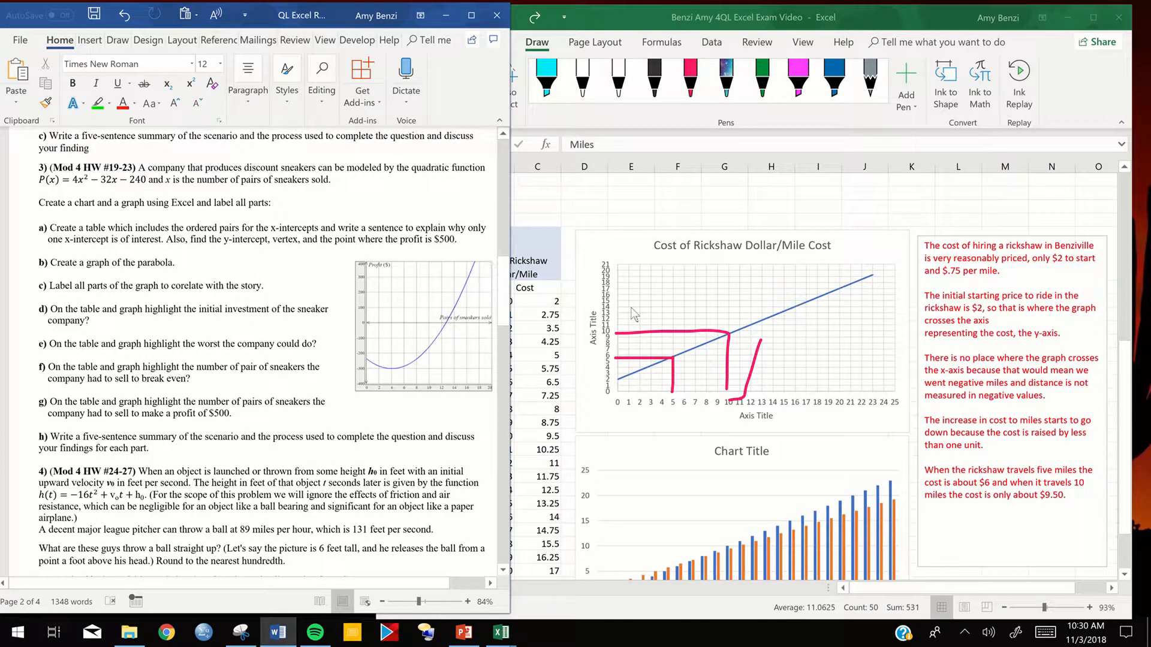
click(601, 223)
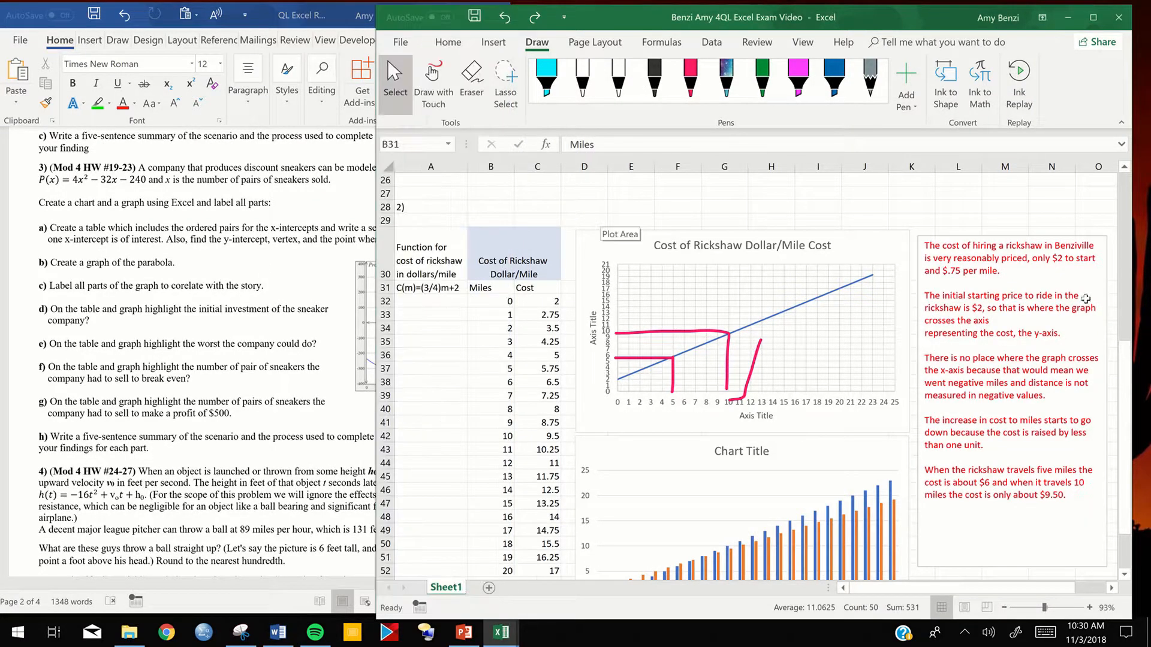
scroll(926, 393, down, 1)
scroll(926, 393, down, 5)
scroll(650, 292, up, 3)
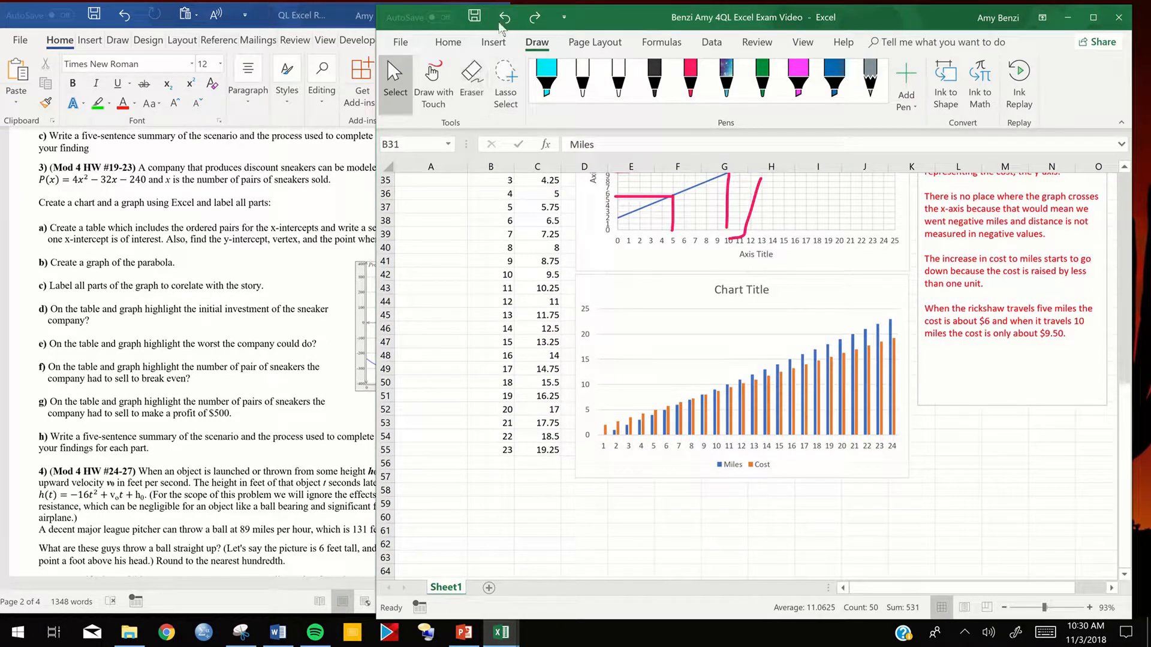
click(500, 22)
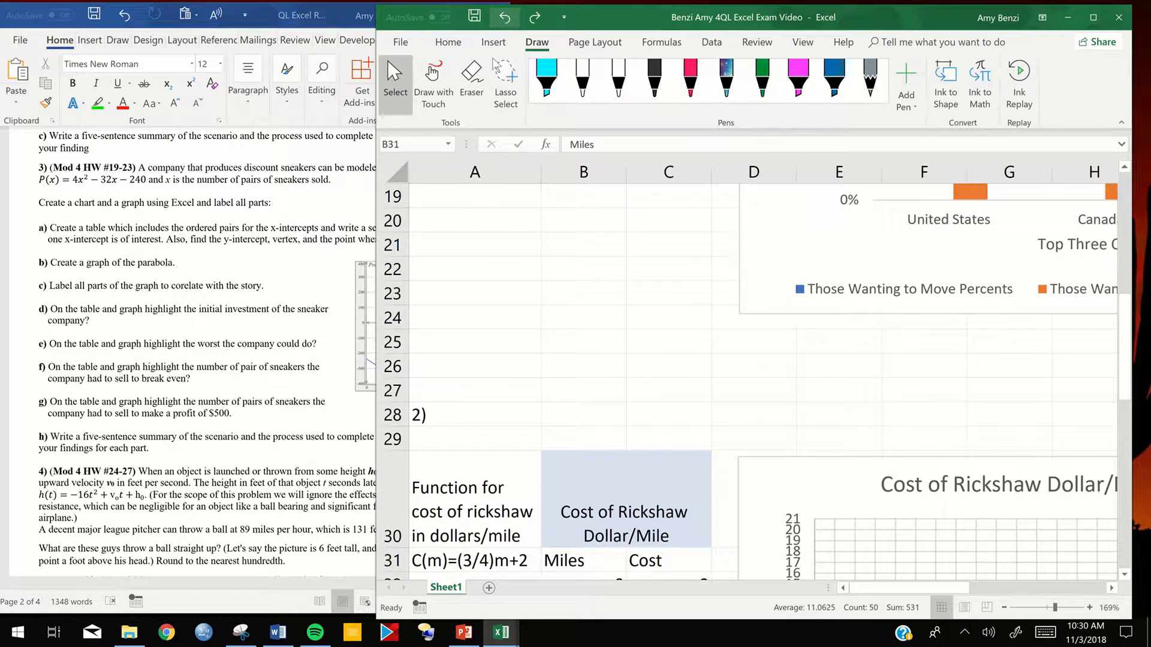
scroll(645, 426, down, 9)
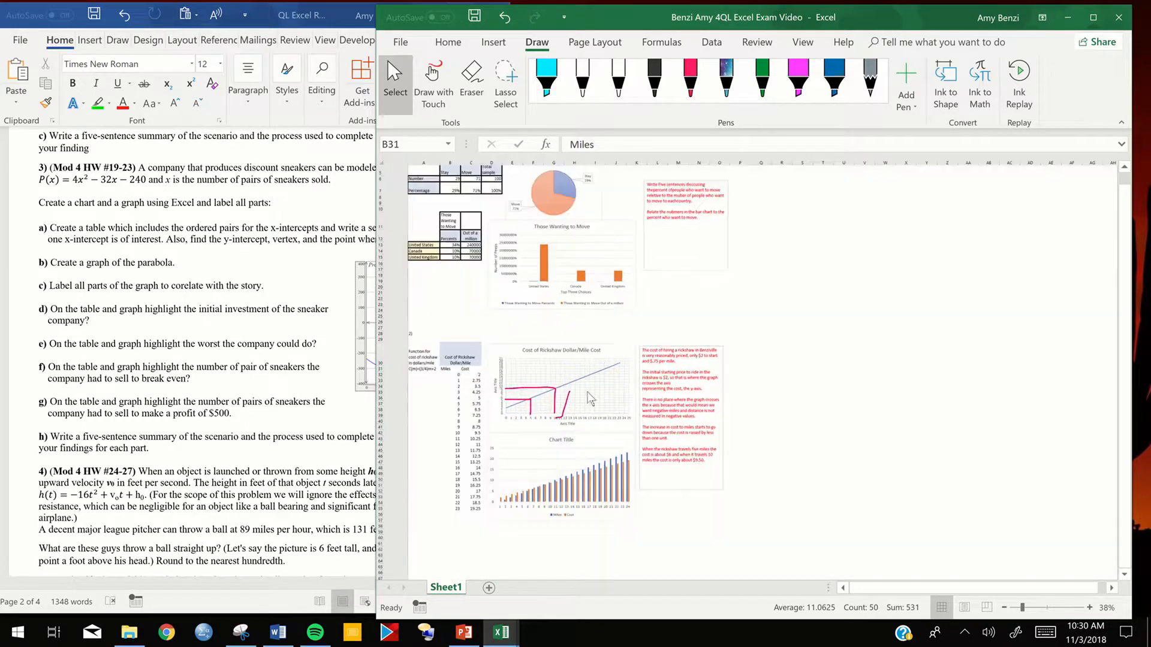
scroll(590, 399, up, 1)
click(563, 405)
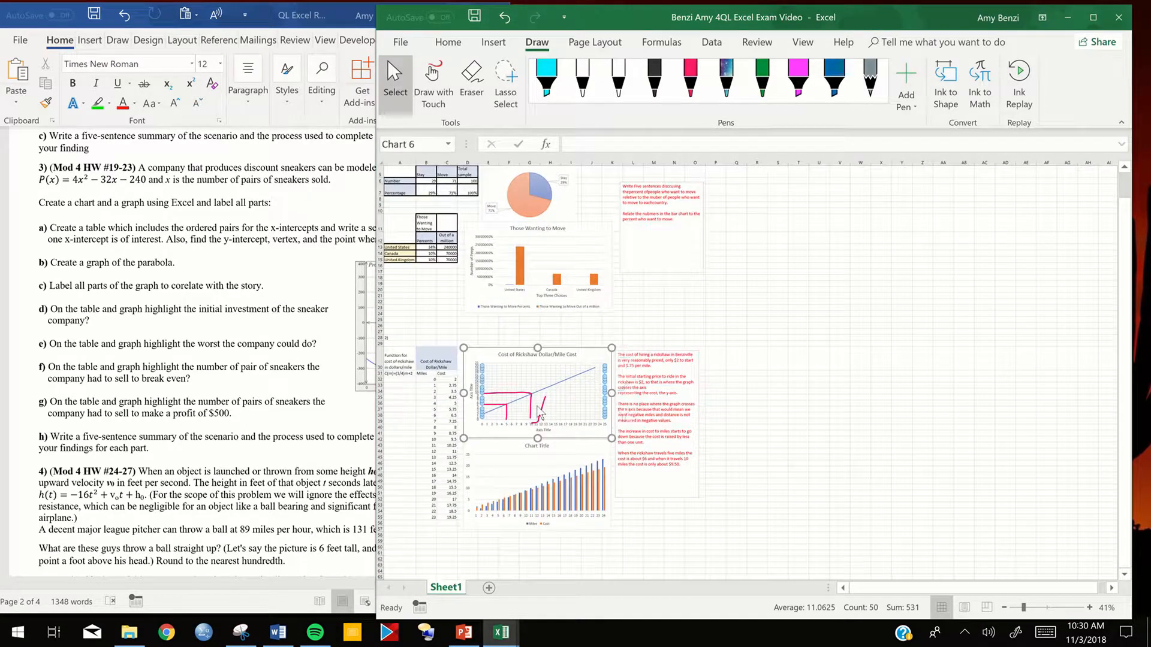
click(757, 385)
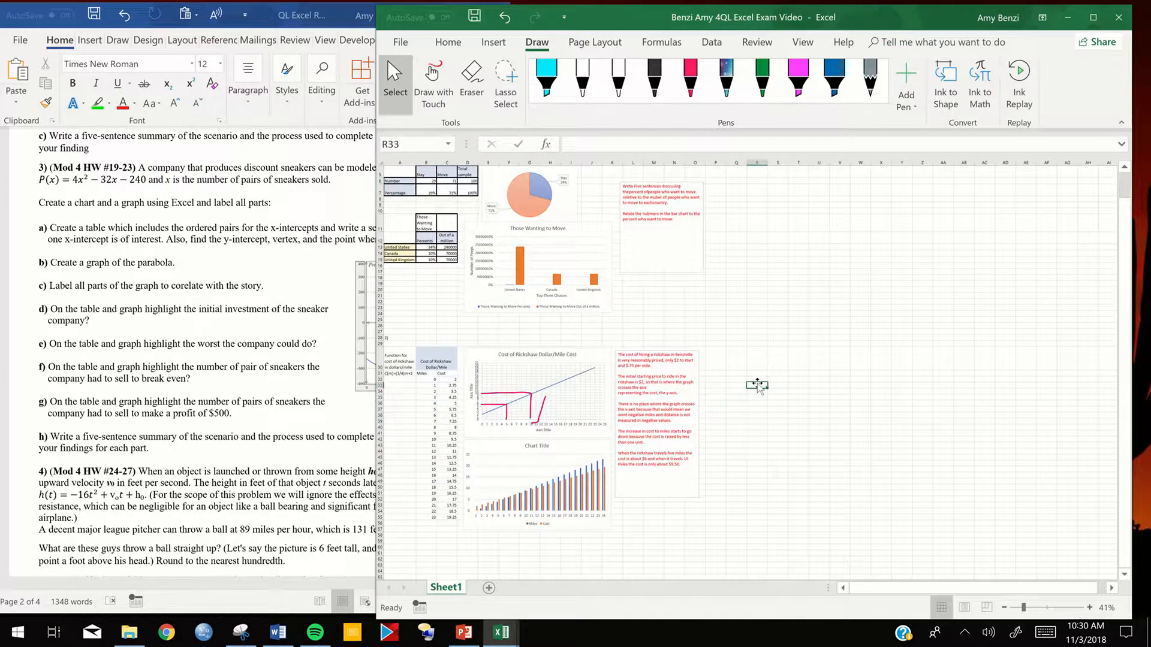
scroll(758, 396, down, 1)
scroll(758, 396, down, 5)
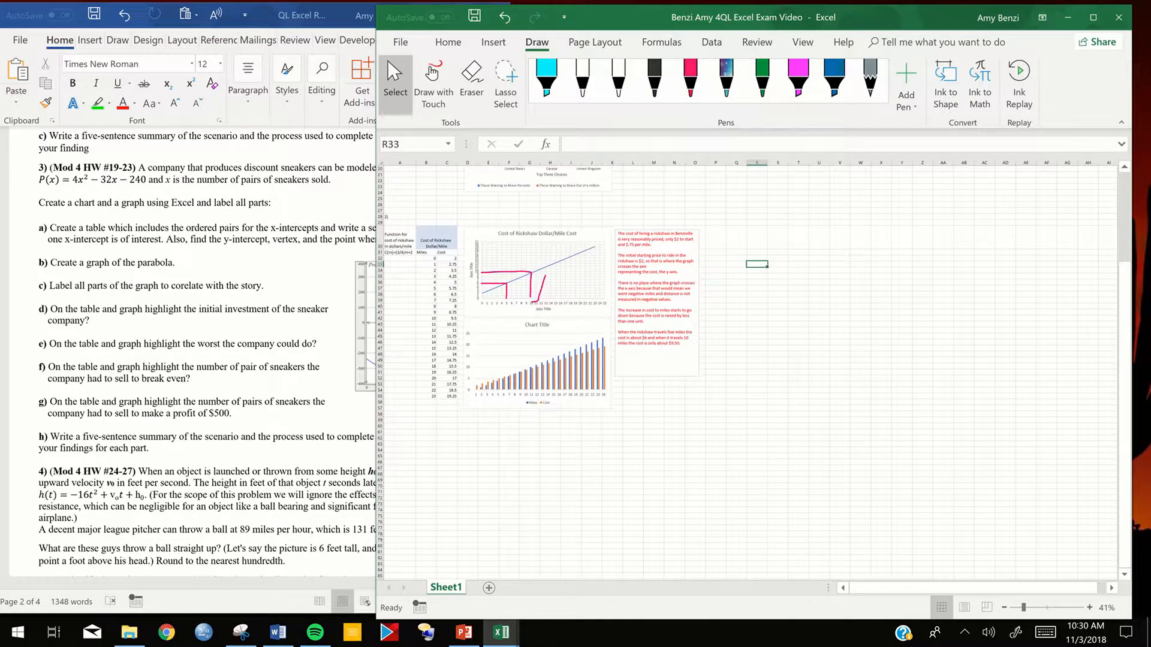
scroll(757, 397, up, 3)
scroll(445, 326, up, 3)
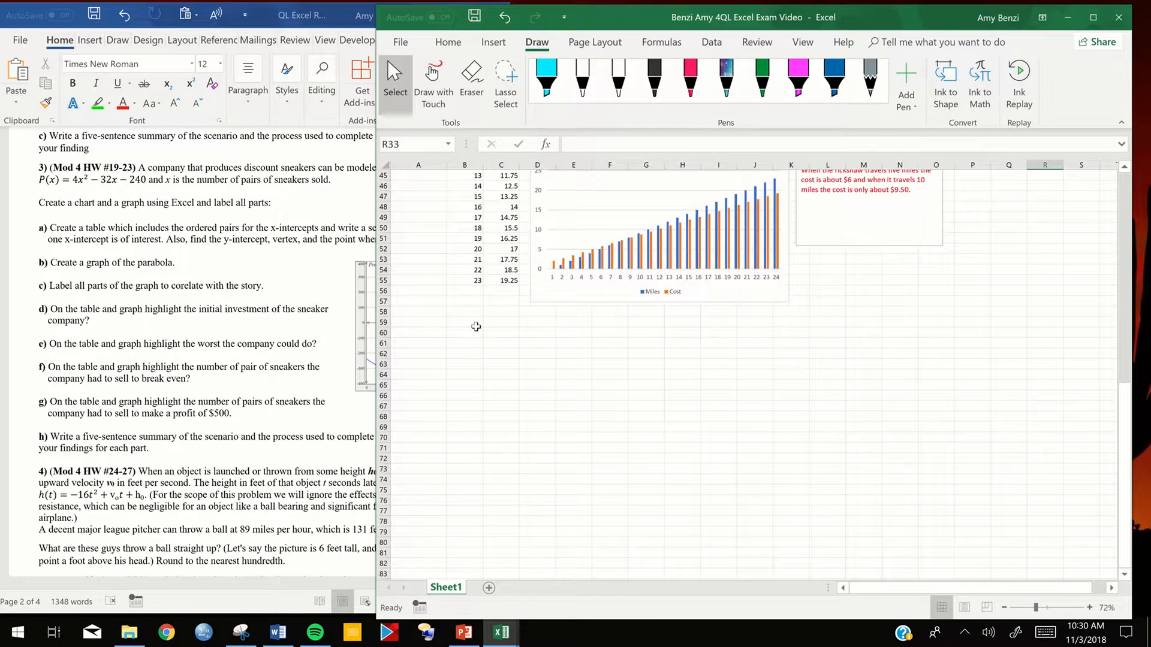
click(423, 334)
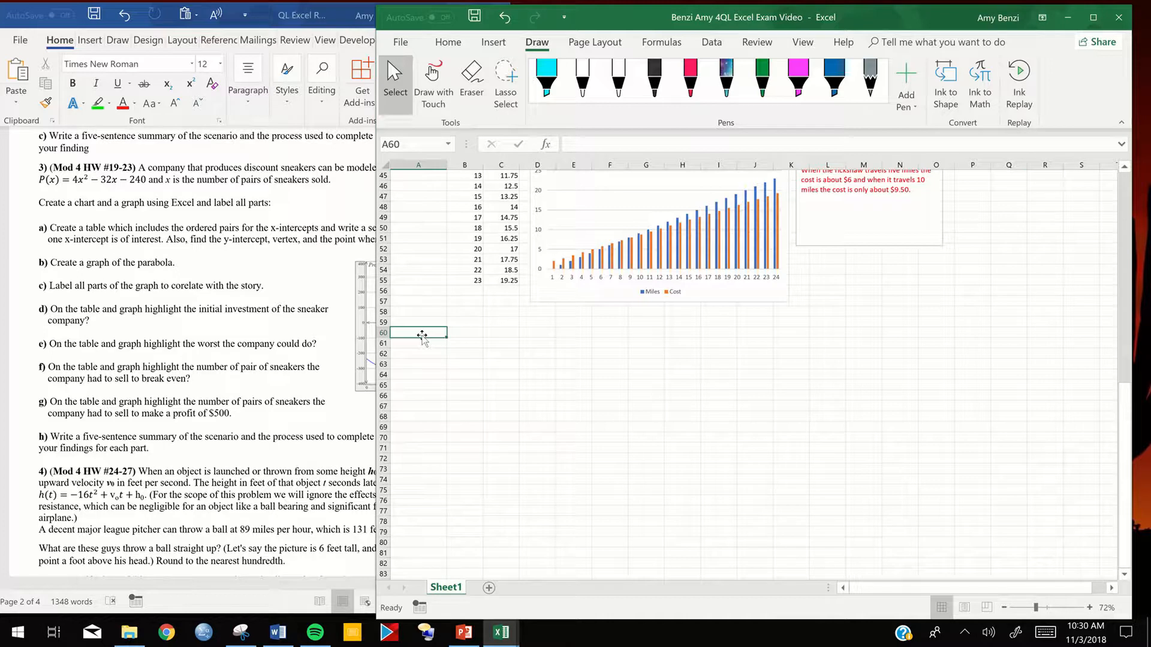
text(3)
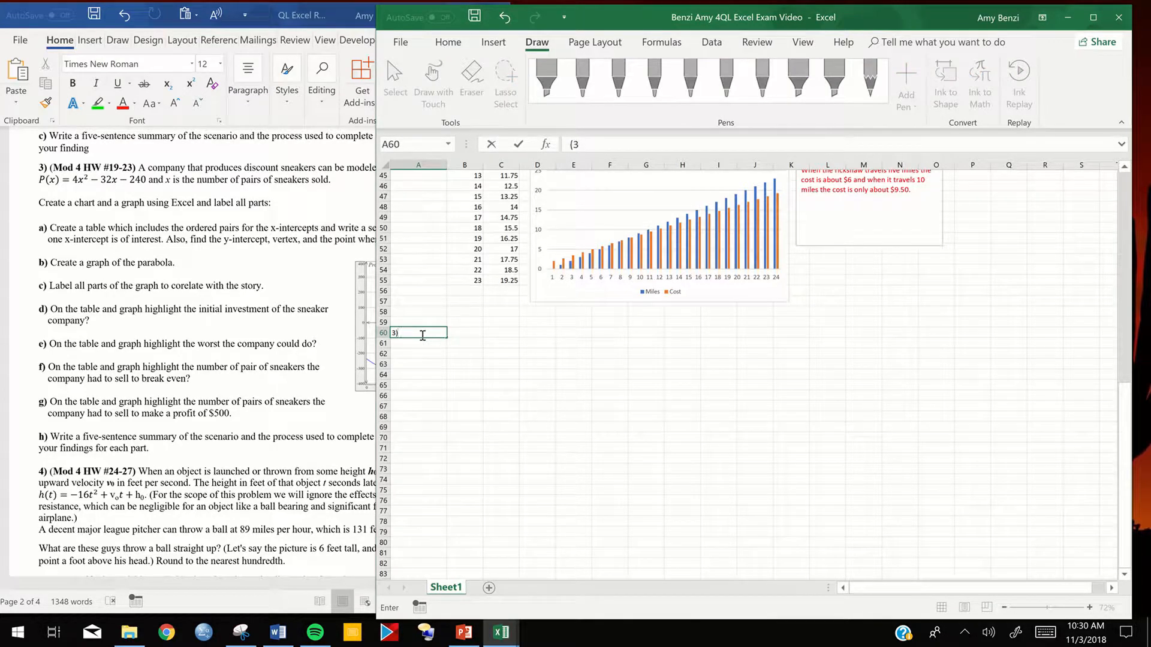
- Narrow the Excel window to uncover the Word assignment beside it, and go to problem 3's profit function in the assignment
drag(391, 385, 519, 408)
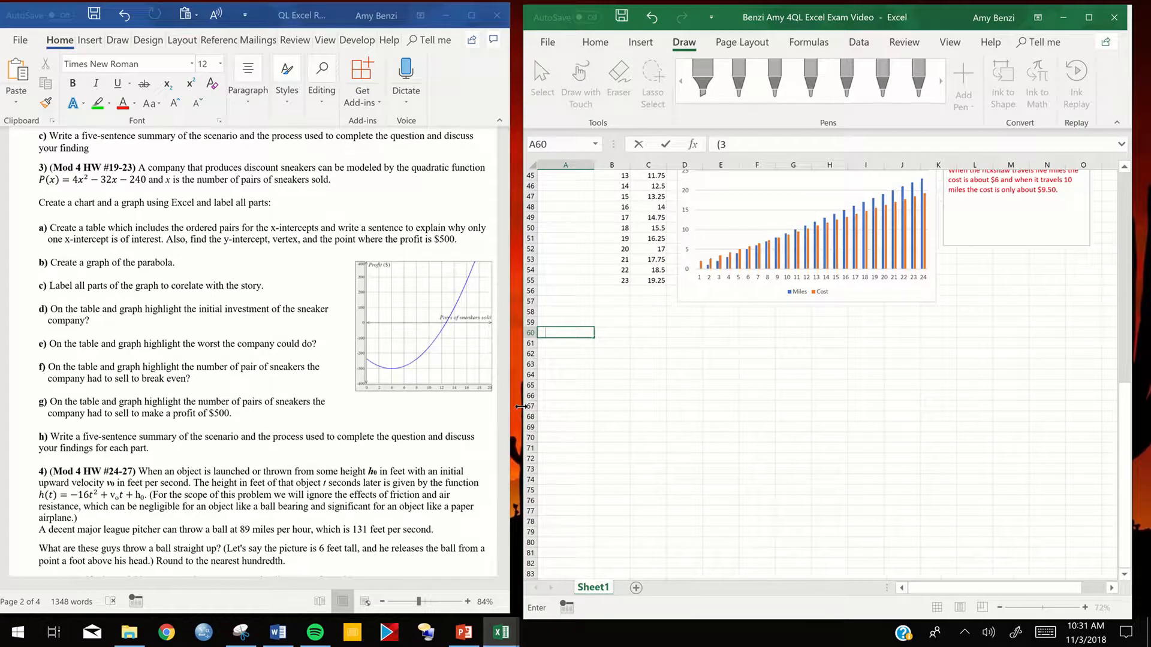
click(675, 423)
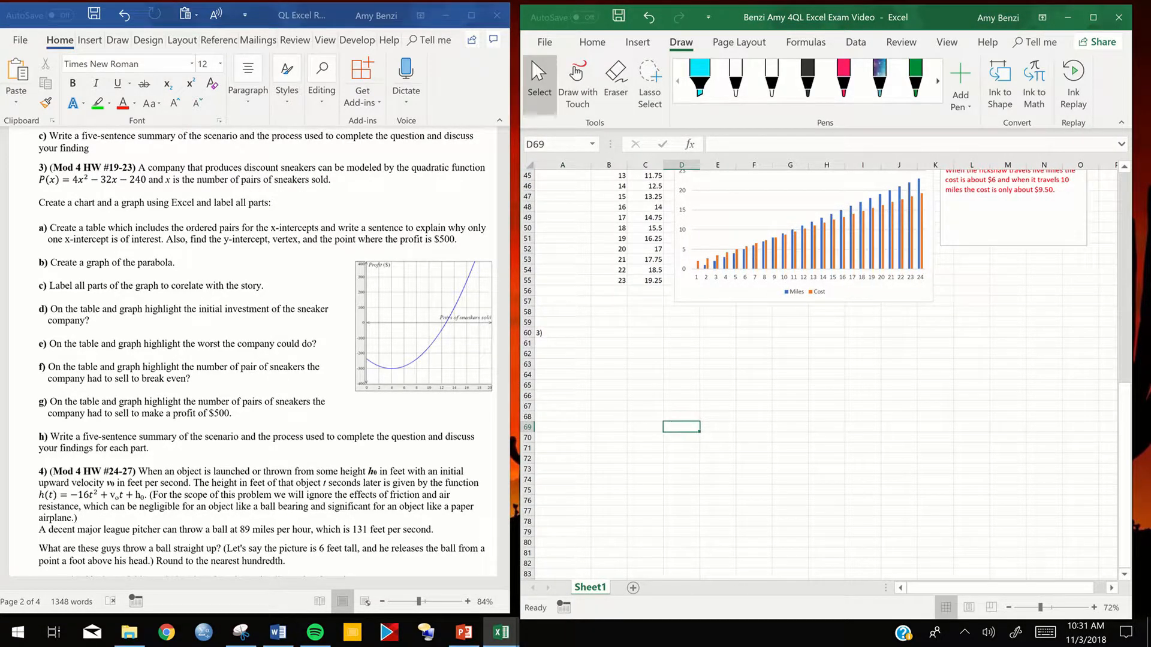
scroll(675, 423, up, 1)
scroll(675, 423, down, 2)
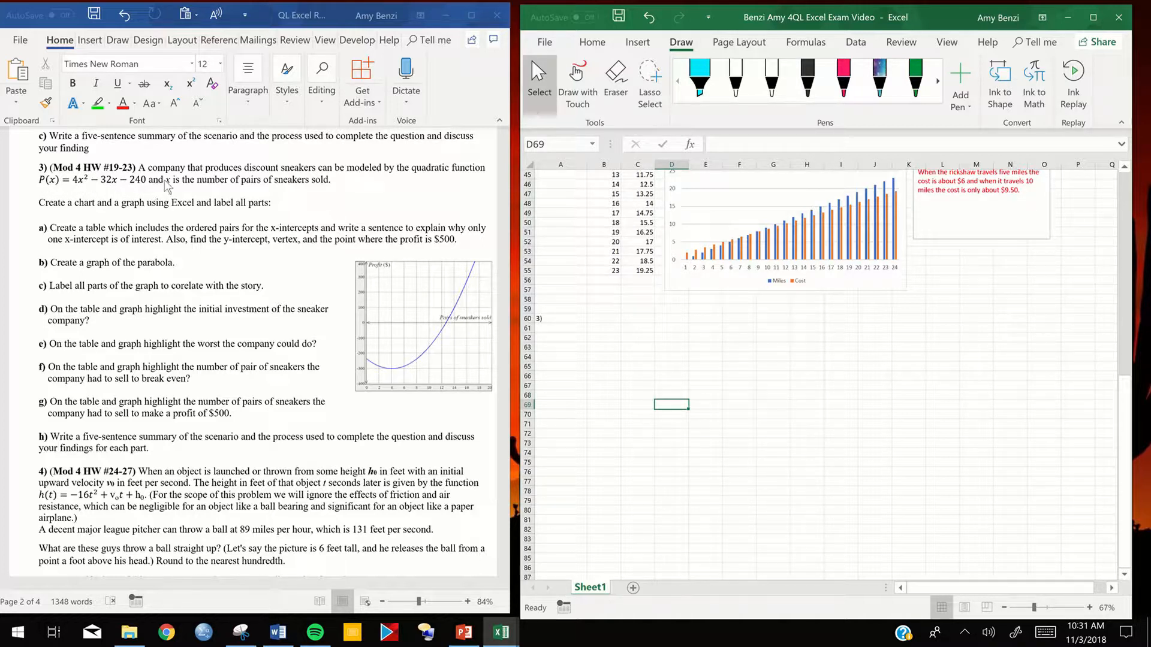
click(54, 185)
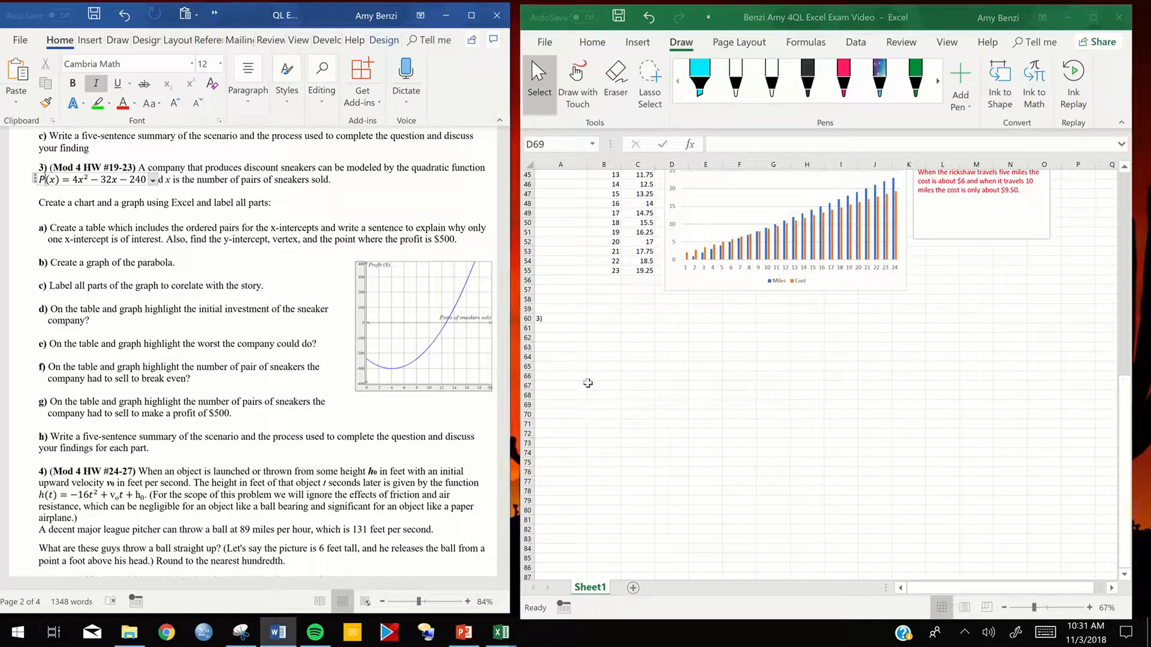
- Enter the heading "Formula to model the sales of a sneaker company" in cell A62 of the workbook
click(563, 337)
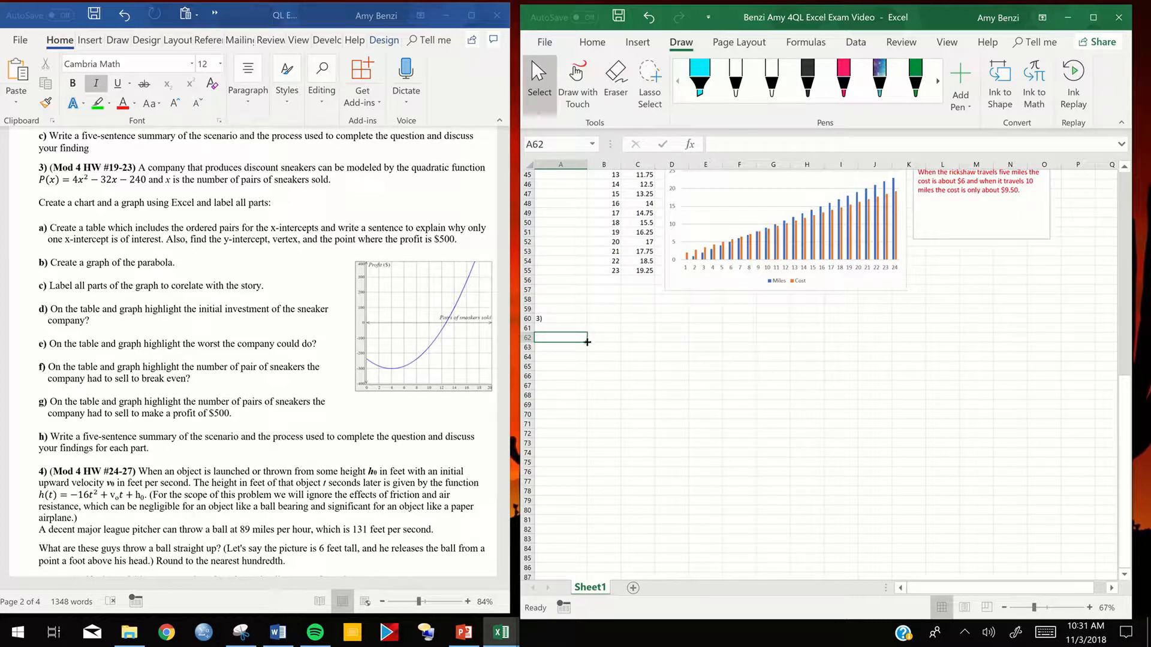
double_click(562, 339)
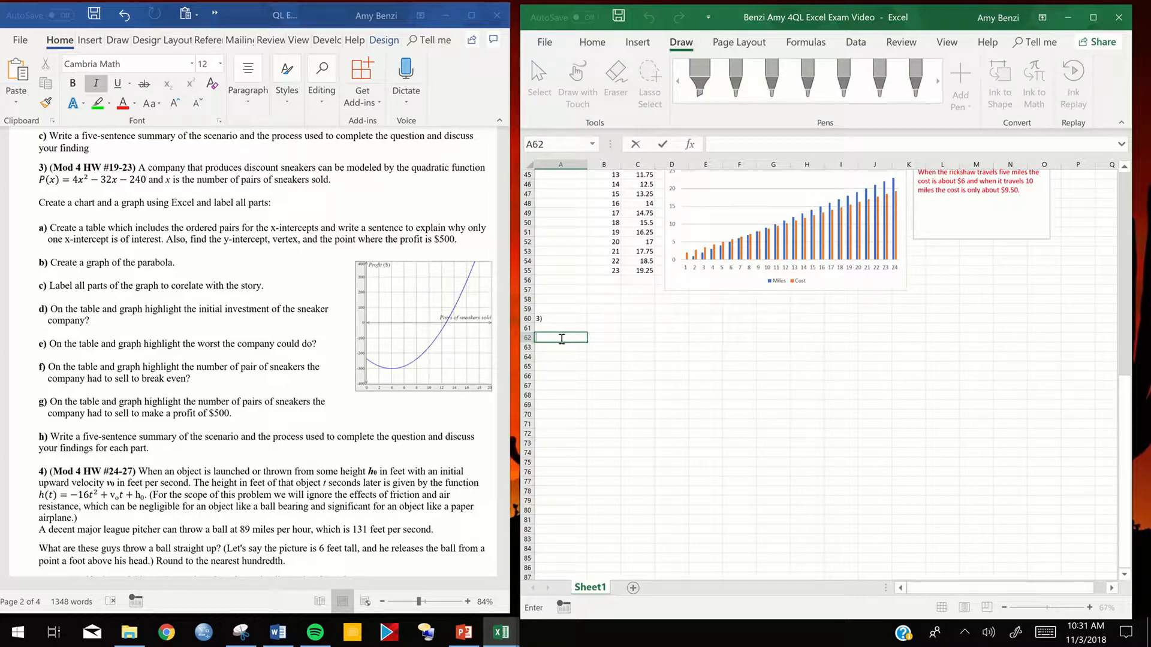
click(582, 44)
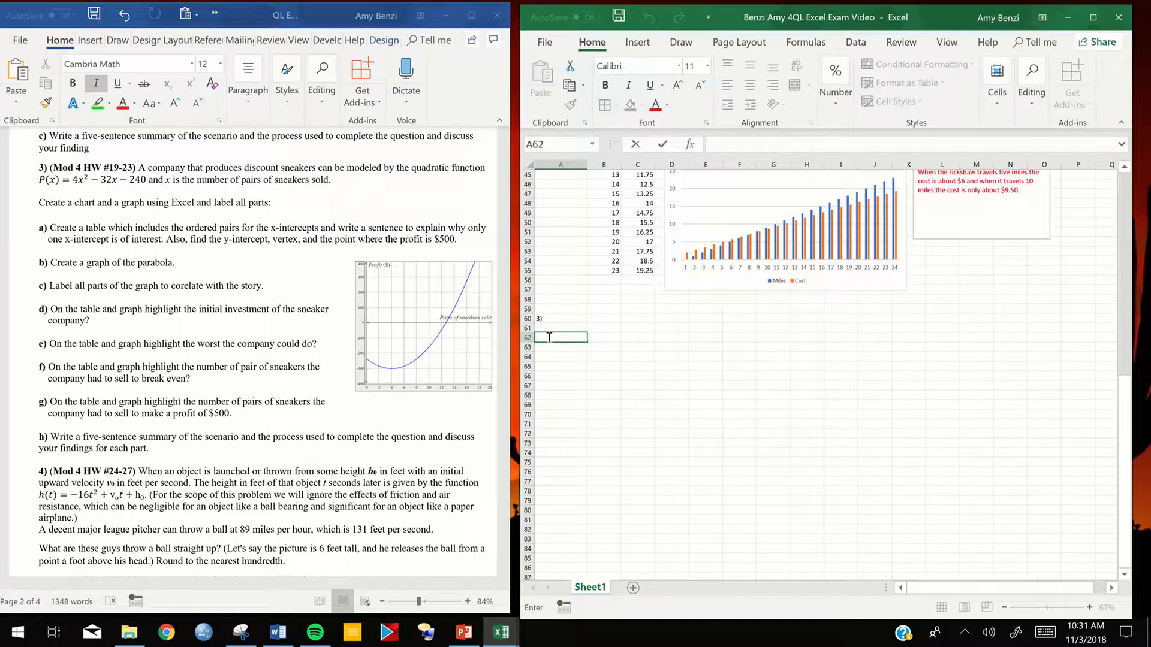
click(407, 80)
text(Formula to mo)
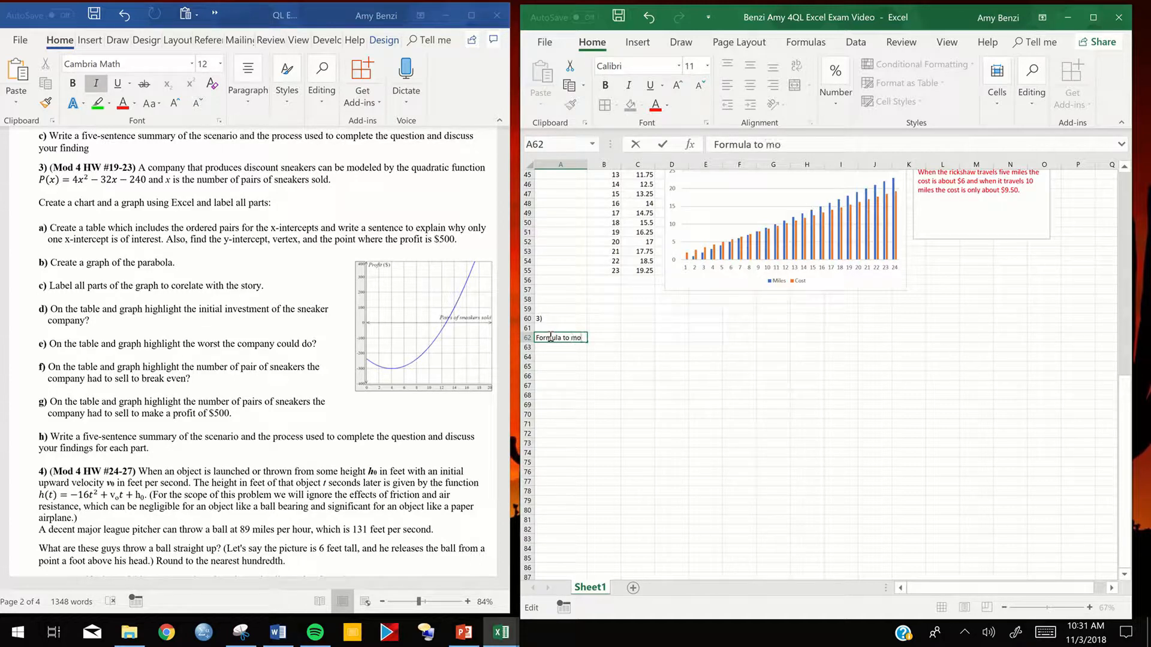
text(del the sales of a s)
text(neaker company)
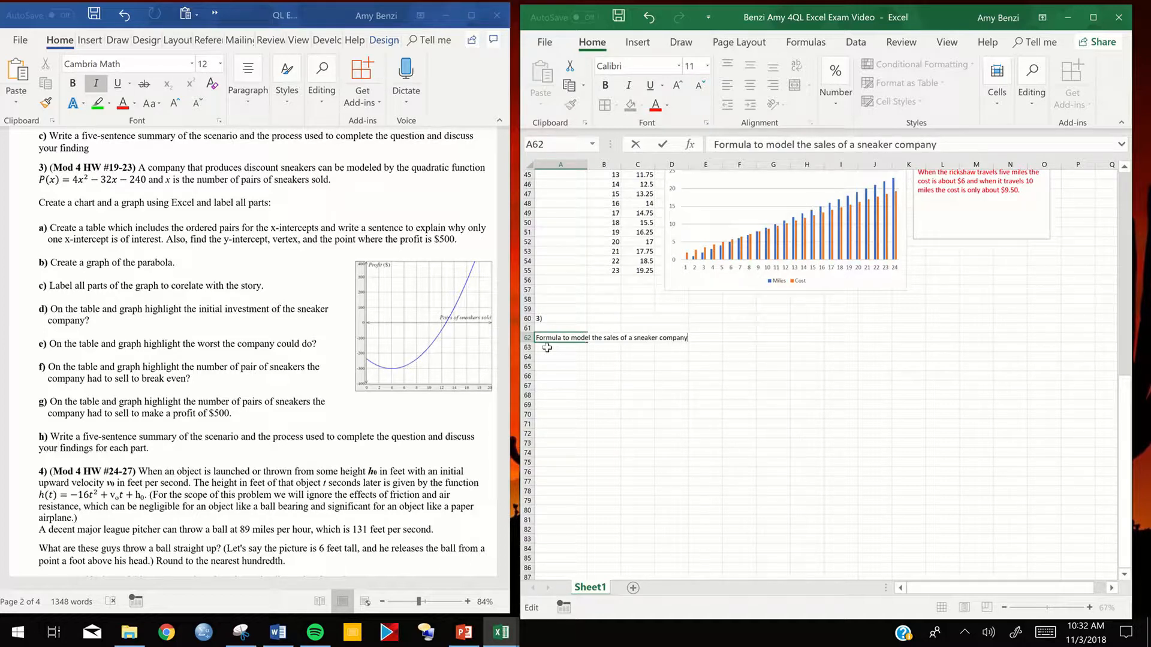
click(565, 354)
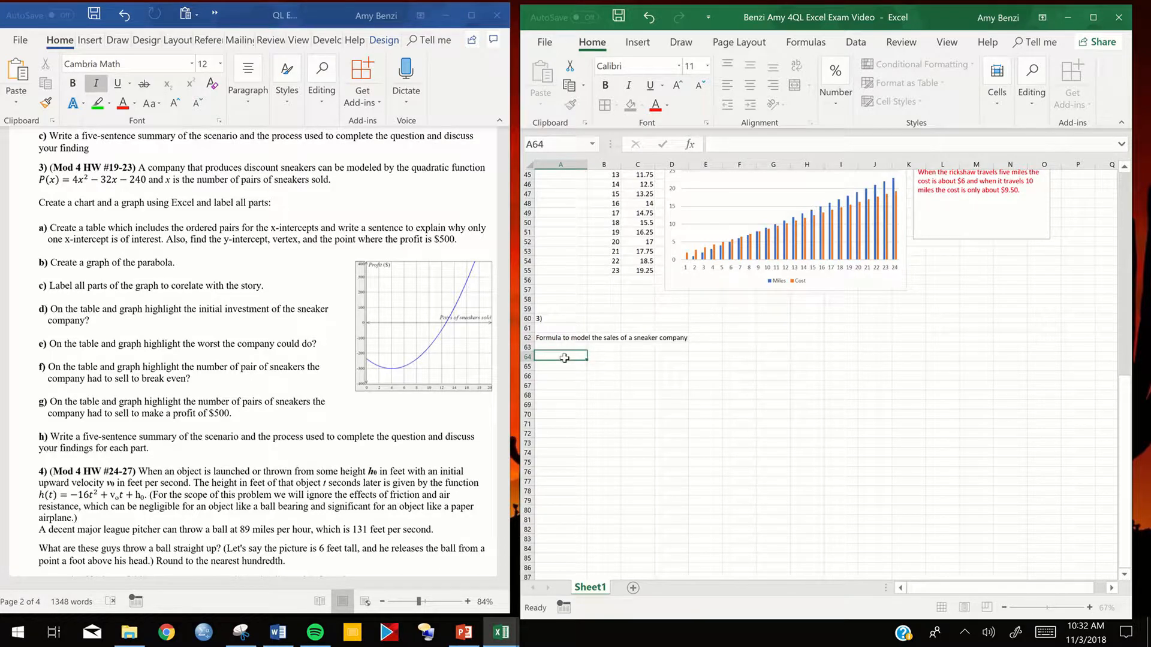
- Format cell A62 to wrap its heading text within the column width
click(562, 337)
right_click(563, 339)
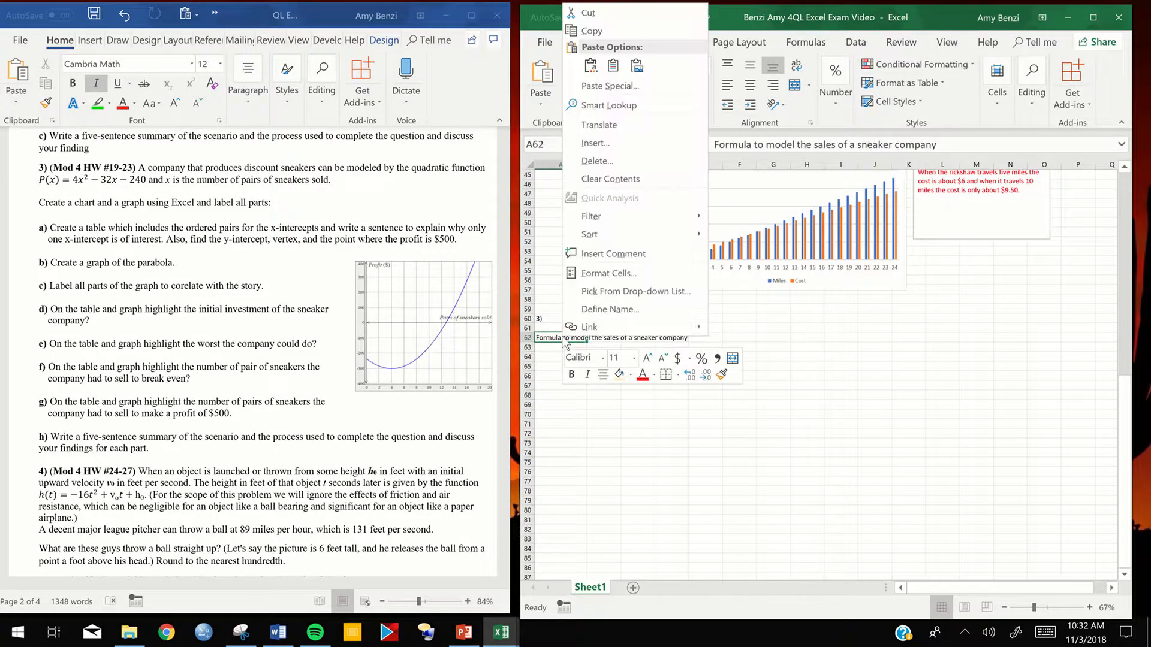
click(602, 271)
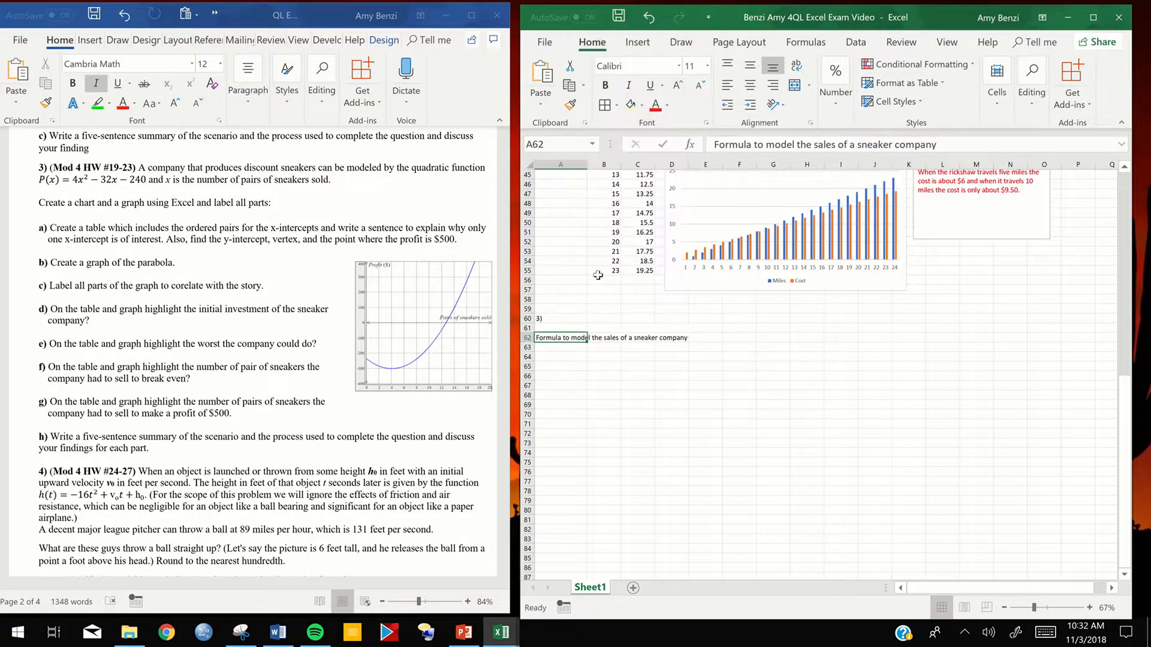
click(428, 254)
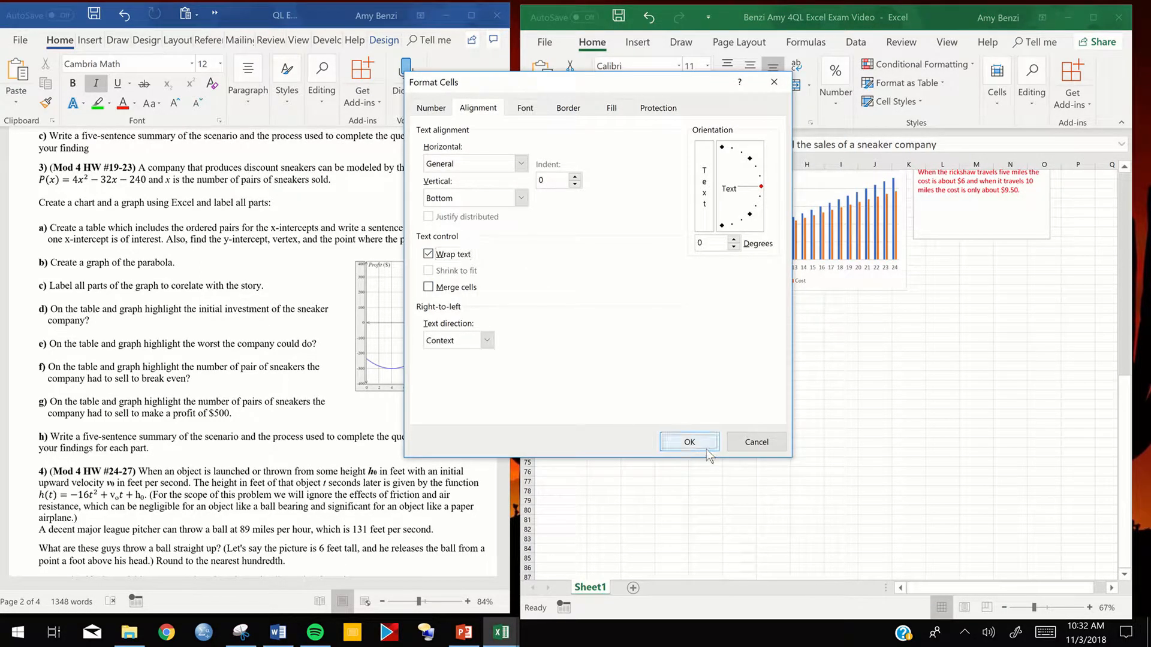
click(690, 442)
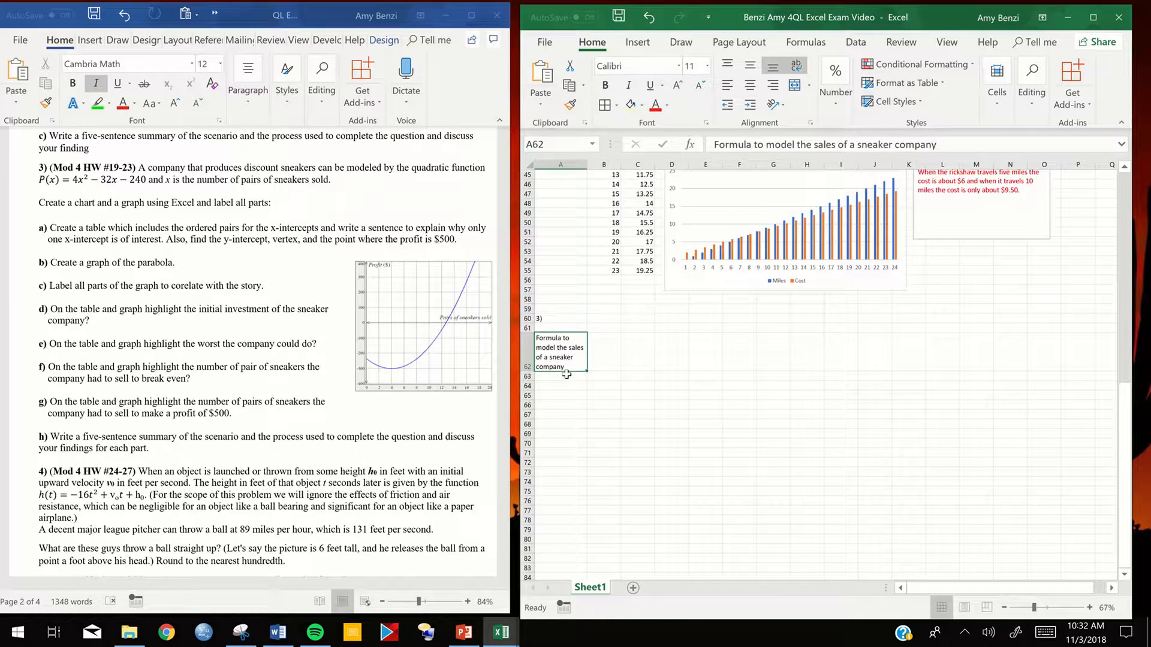
- Enter the beginning of the profit function, P(x)=4, in cell A63 beneath the heading
double_click(561, 377)
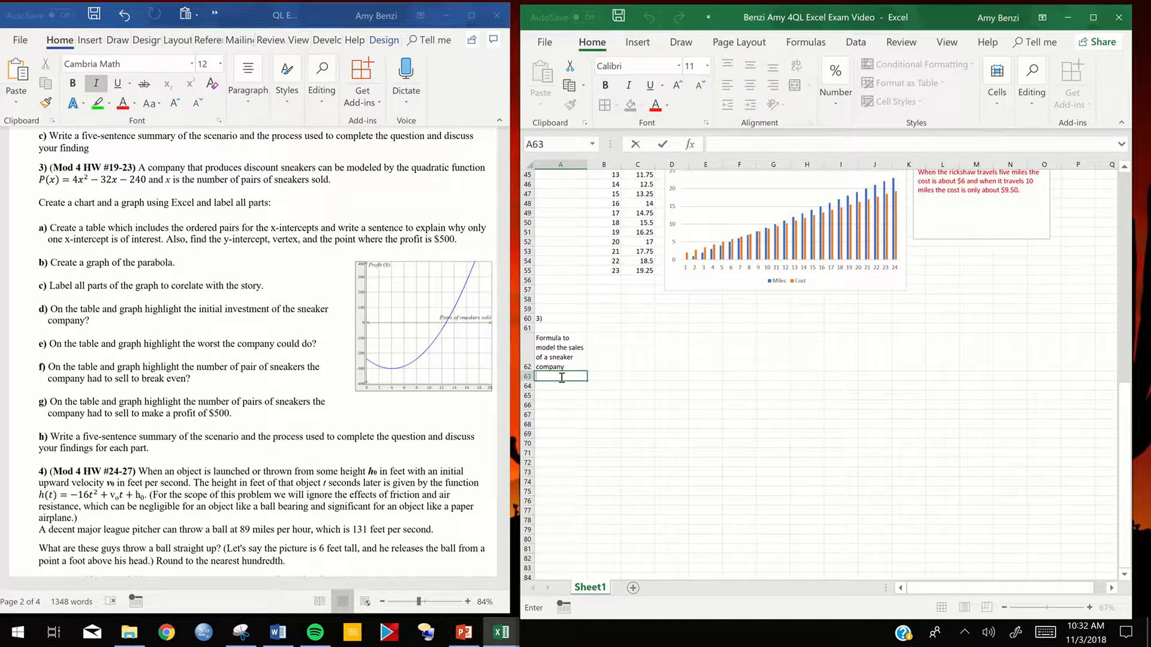
text(P)
text())
key(BackSpace)
text(2)
key(BackSpace)
key(BackSpace)
key(BackSpace)
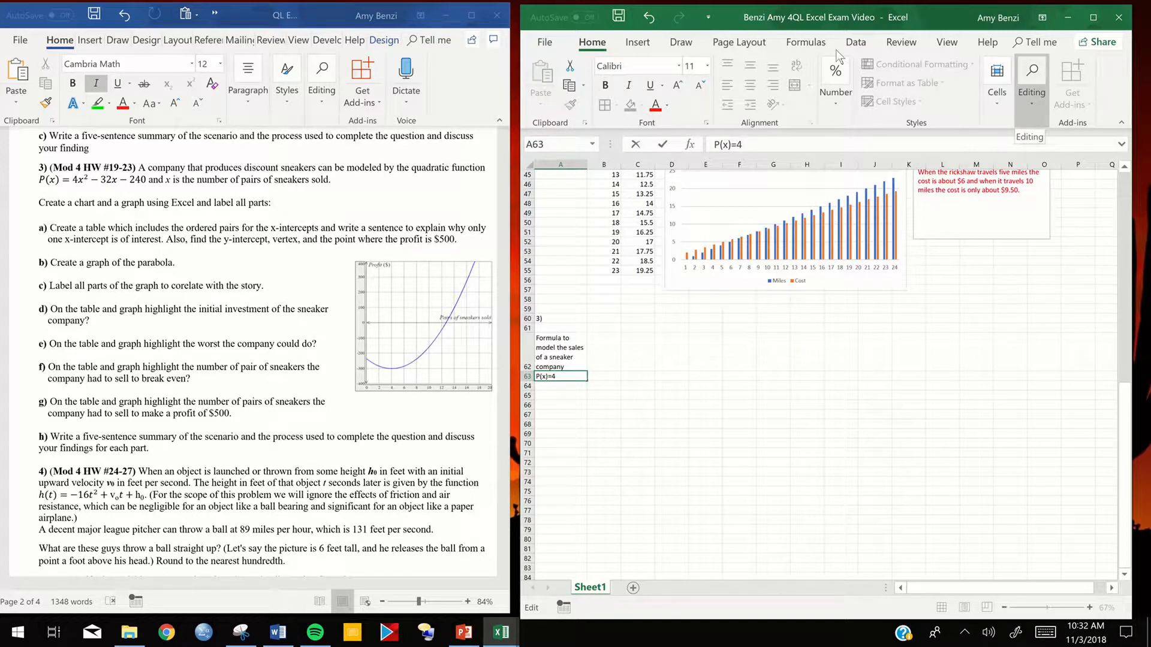
click(637, 42)
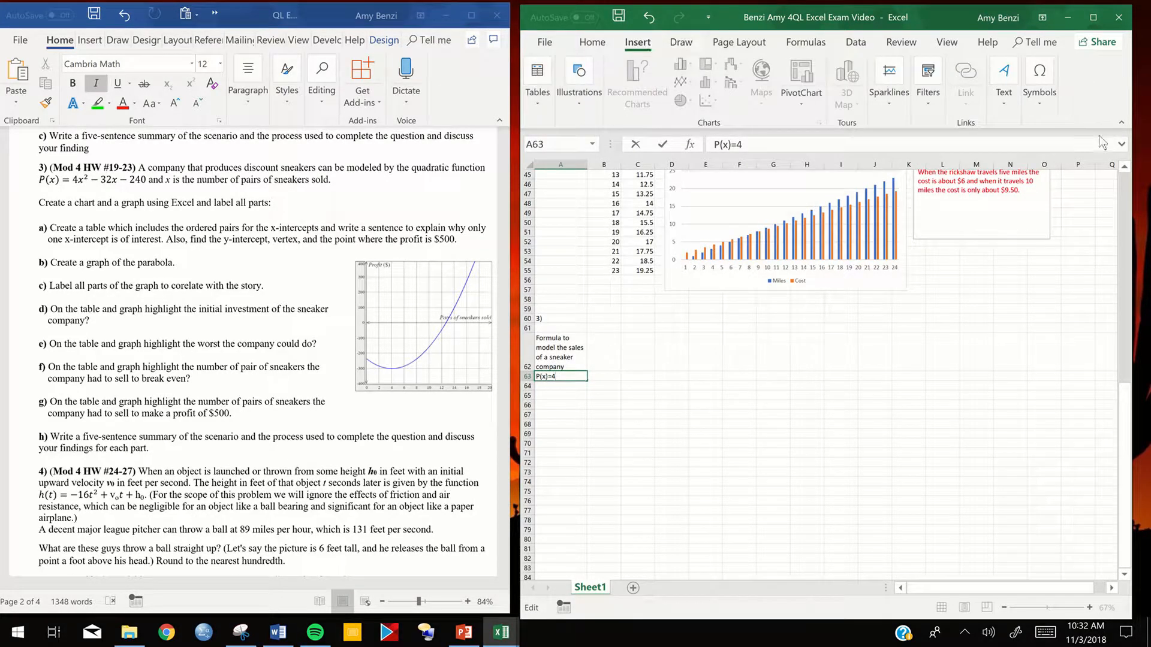
click(1031, 104)
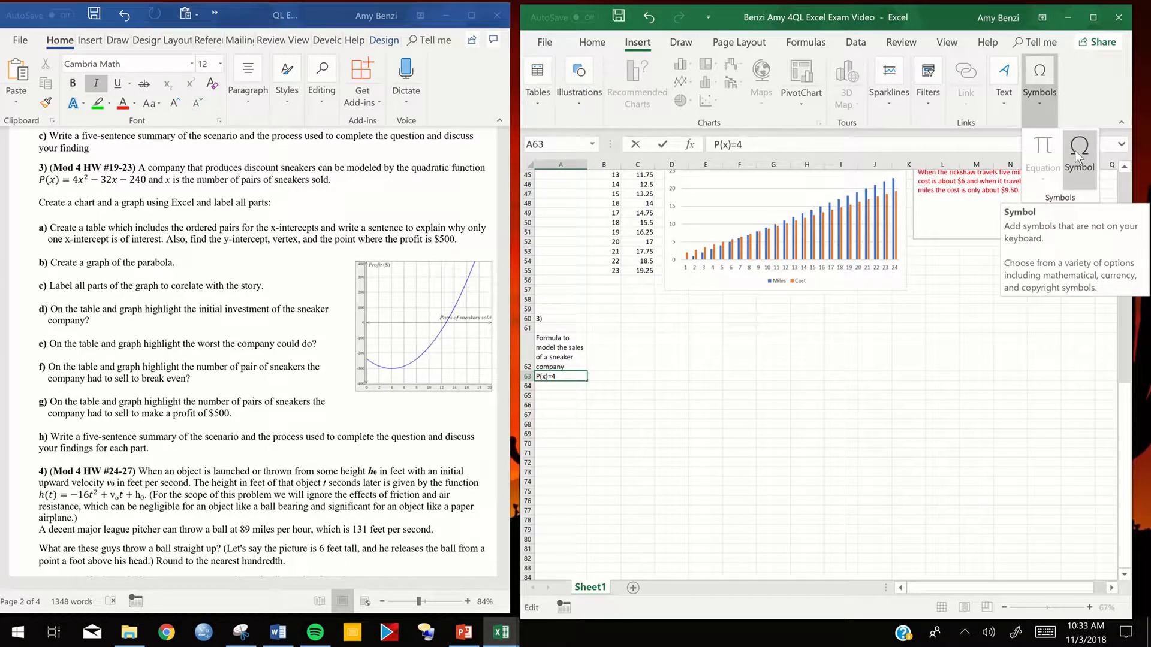
click(586, 414)
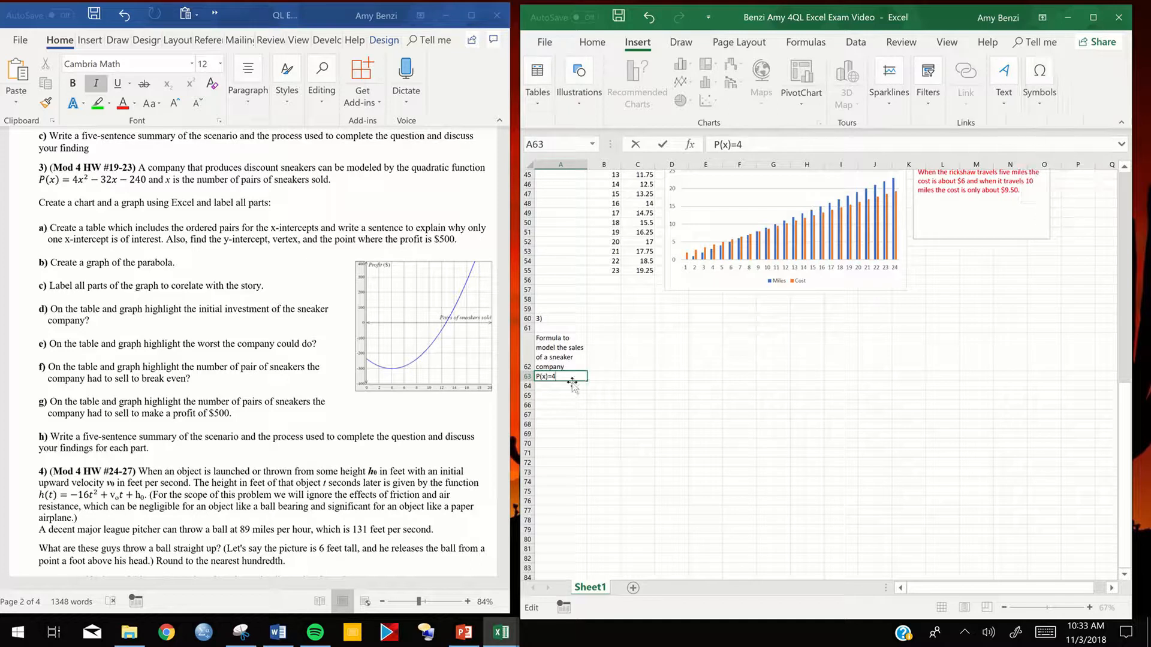
double_click(569, 378)
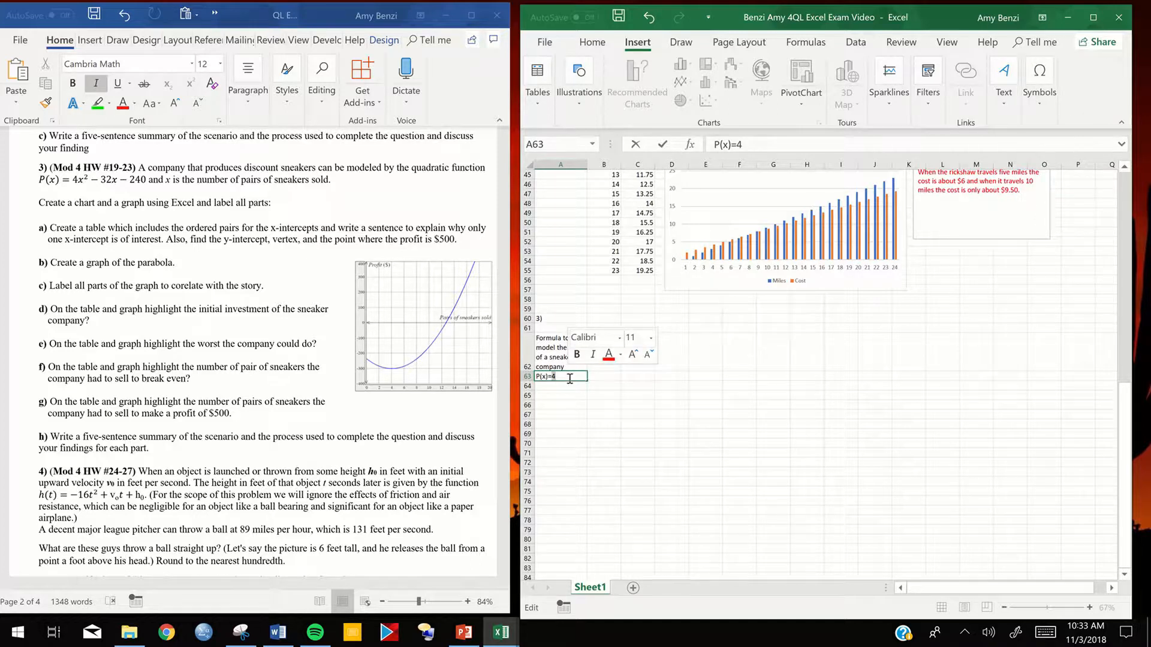
click(1026, 110)
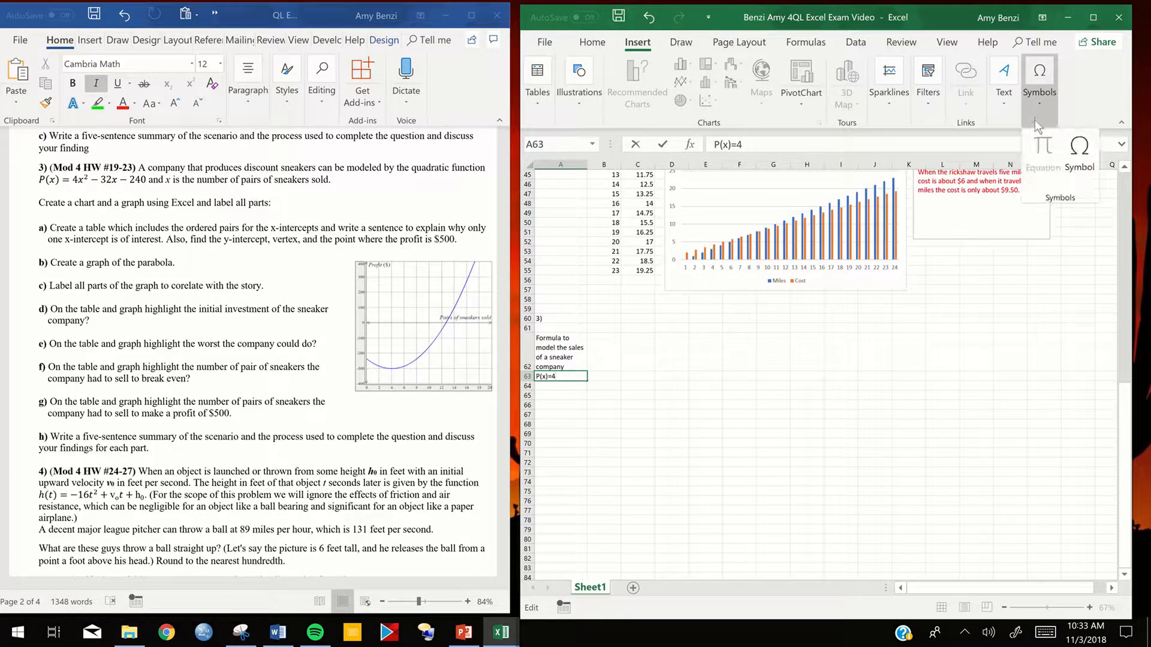
click(593, 427)
click(571, 396)
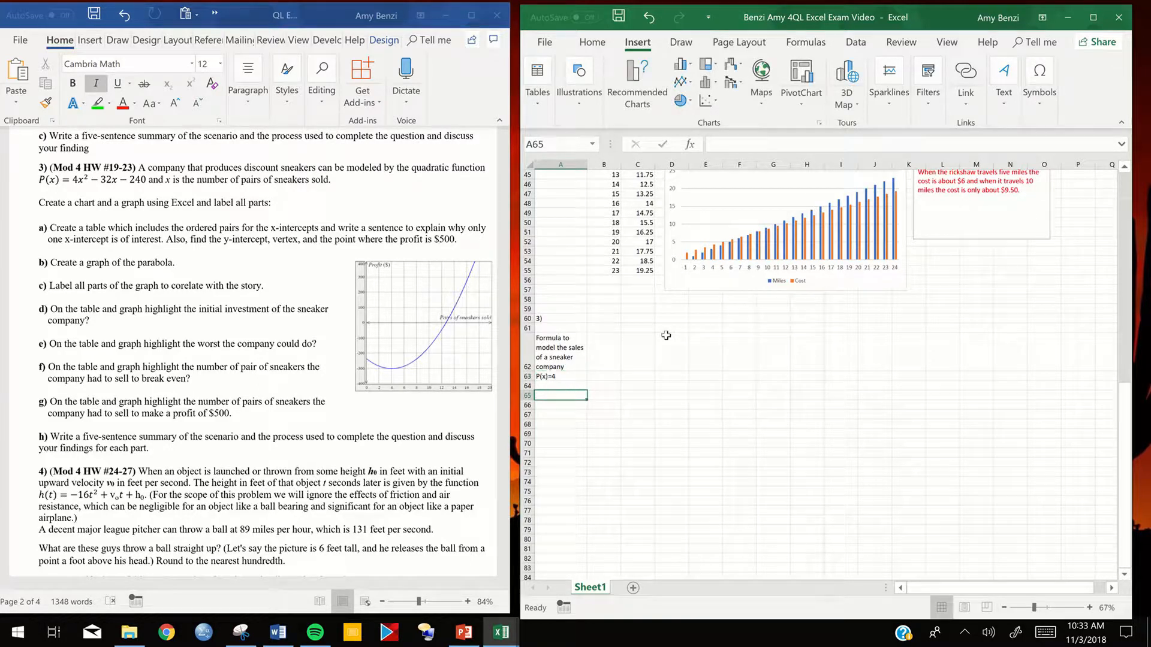
click(1039, 90)
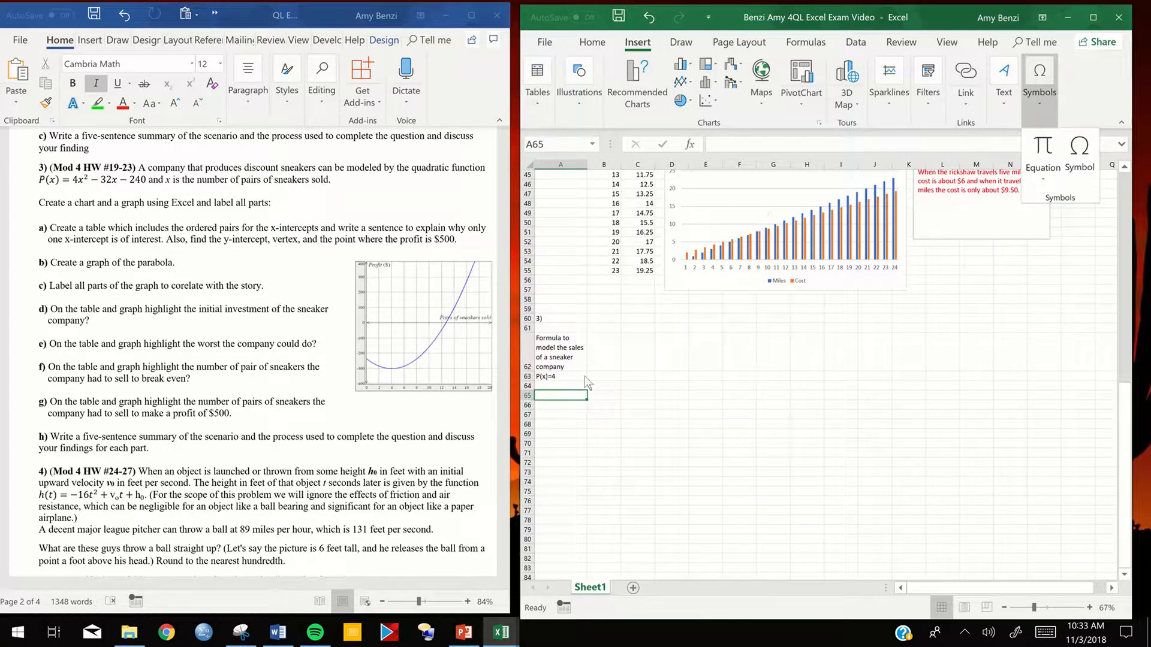
click(558, 405)
click(561, 378)
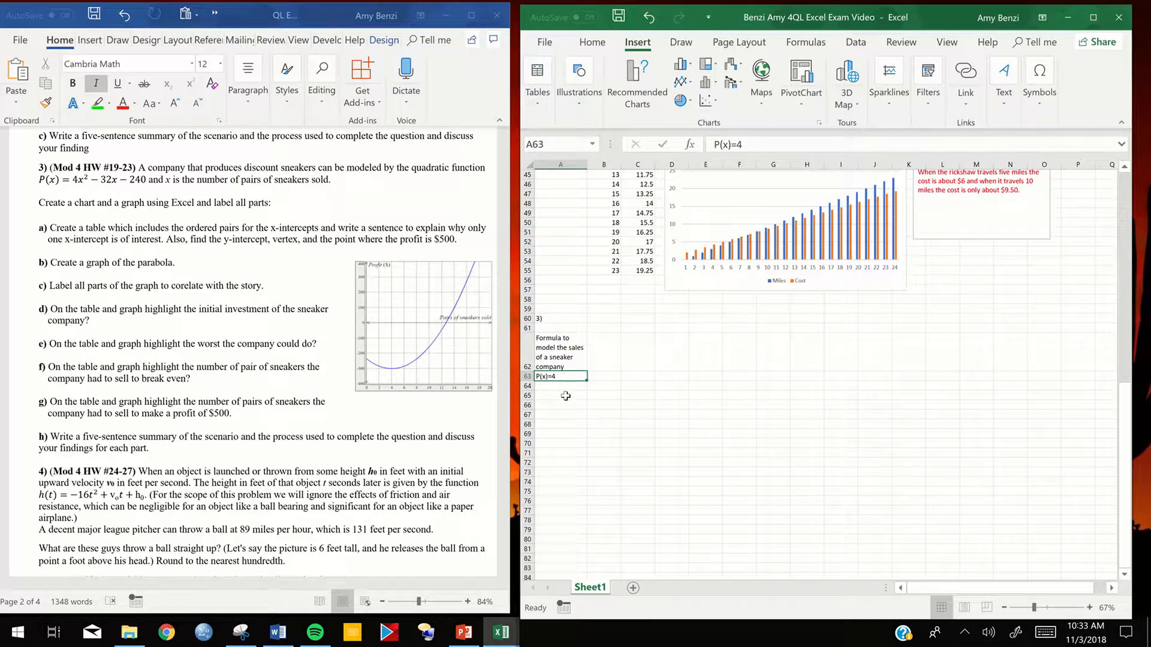
click(1042, 104)
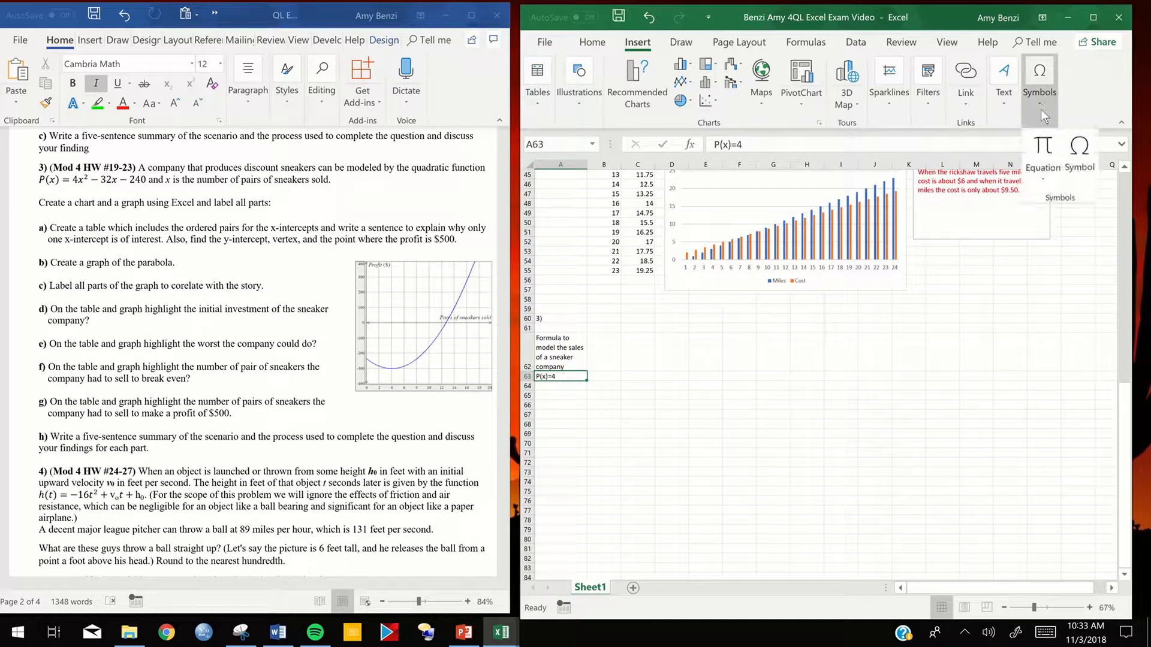
double_click(559, 380)
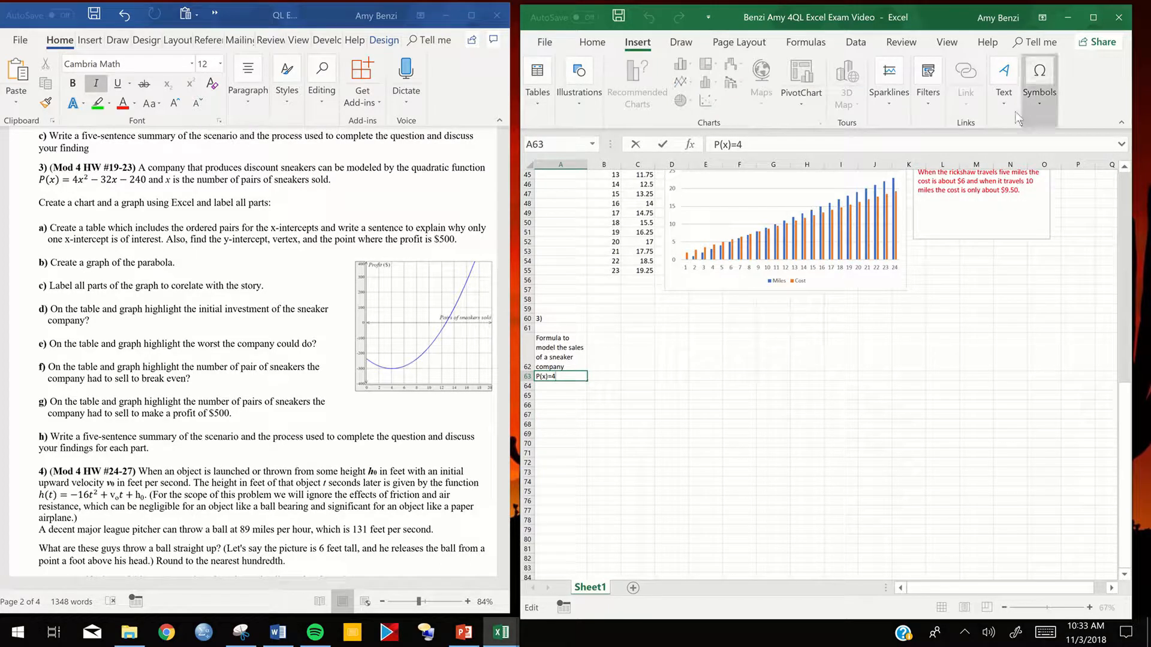
click(1039, 105)
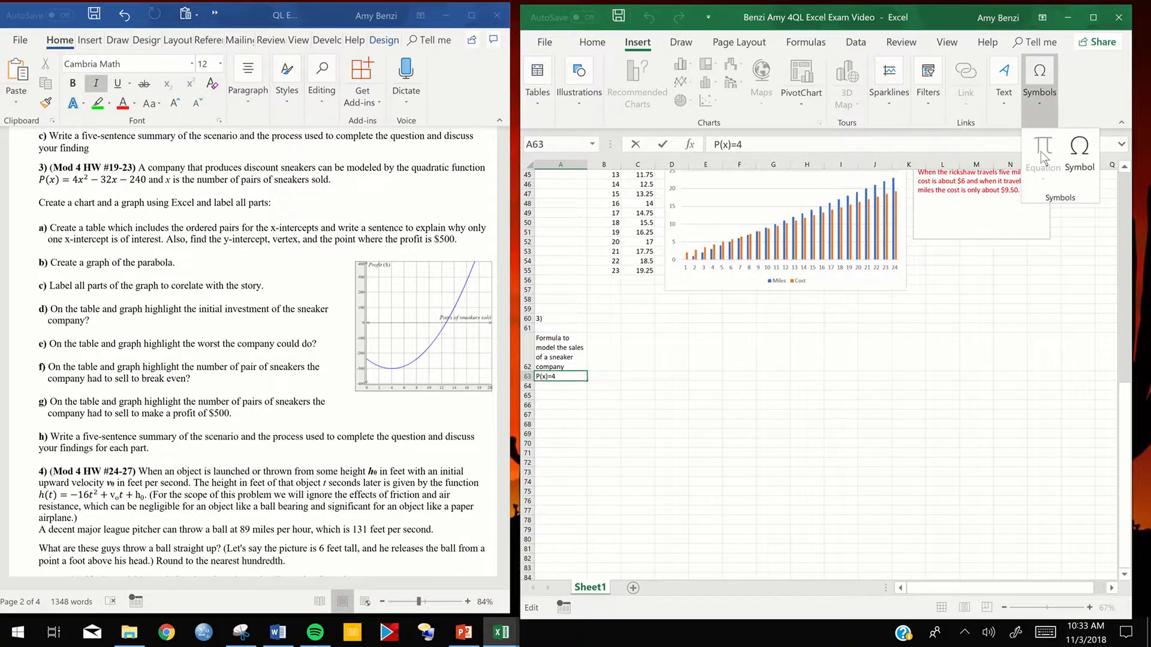
click(653, 376)
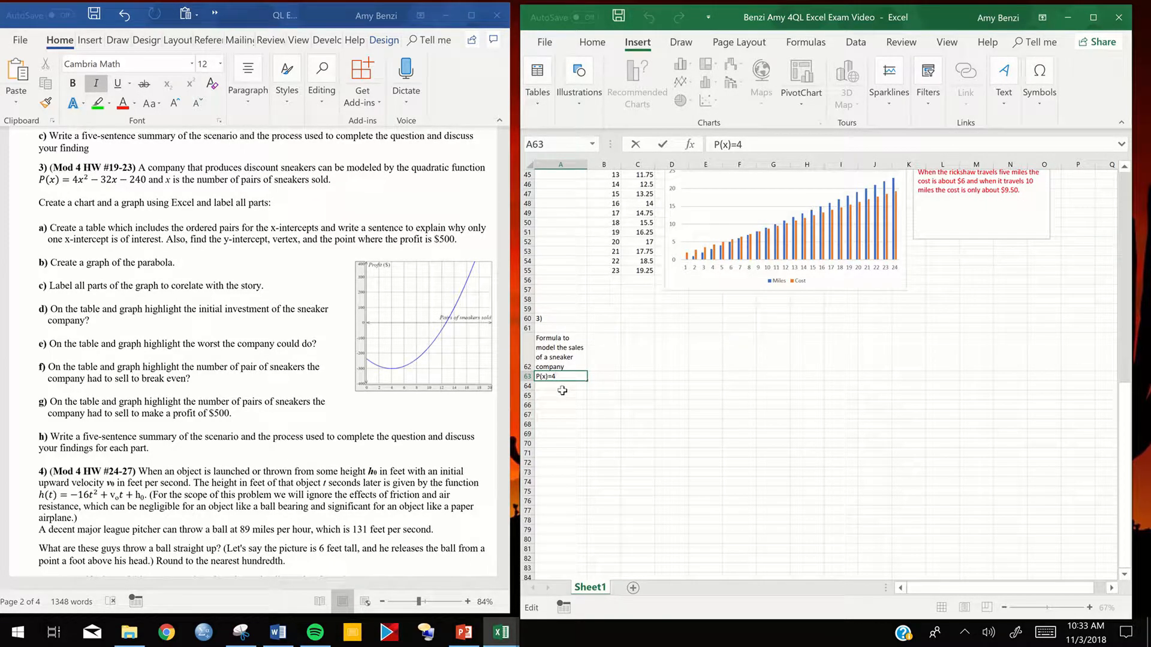
- Insert the built-in Area of Circle equation on the sheet as a template and widen its text box
click(559, 387)
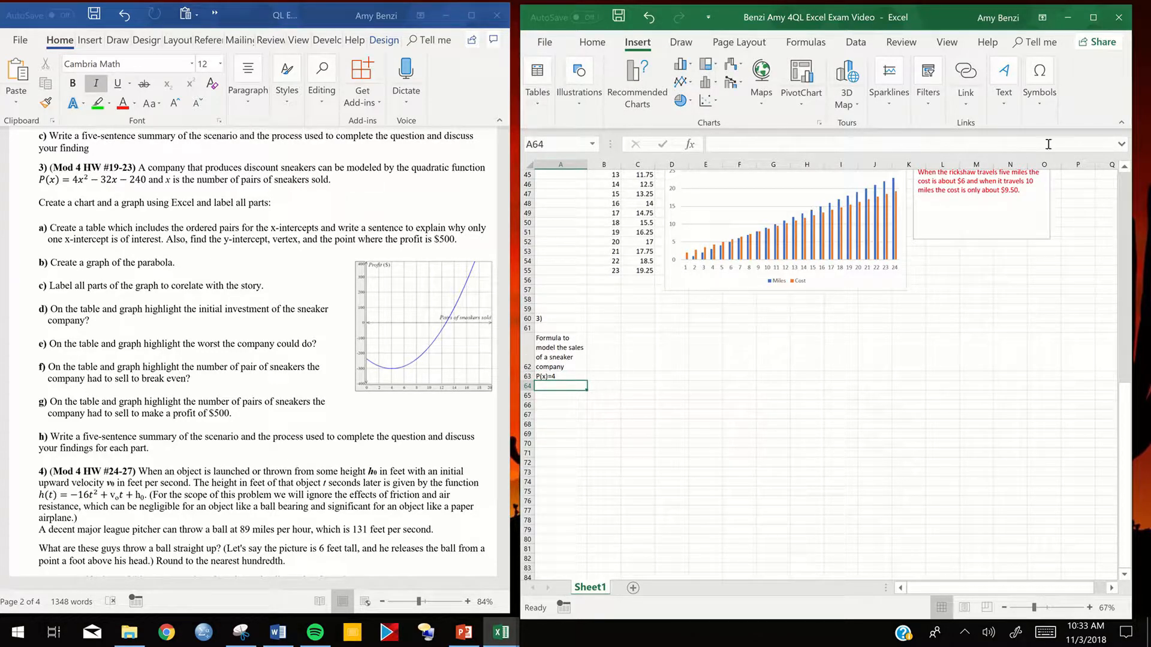
click(1040, 108)
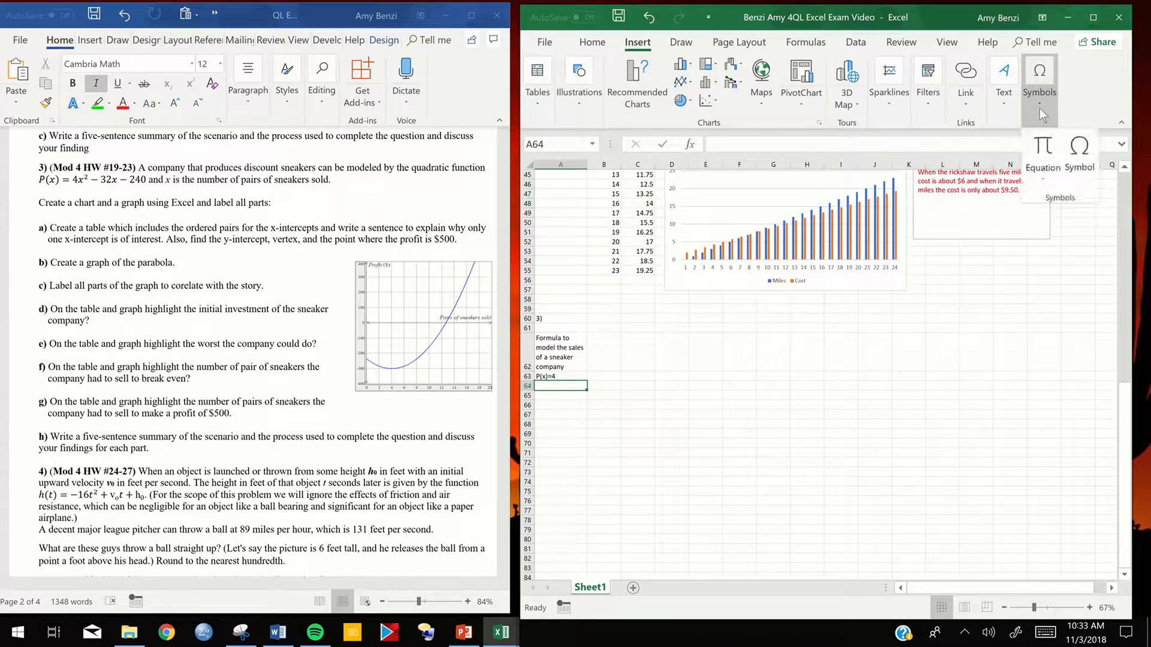
click(1037, 178)
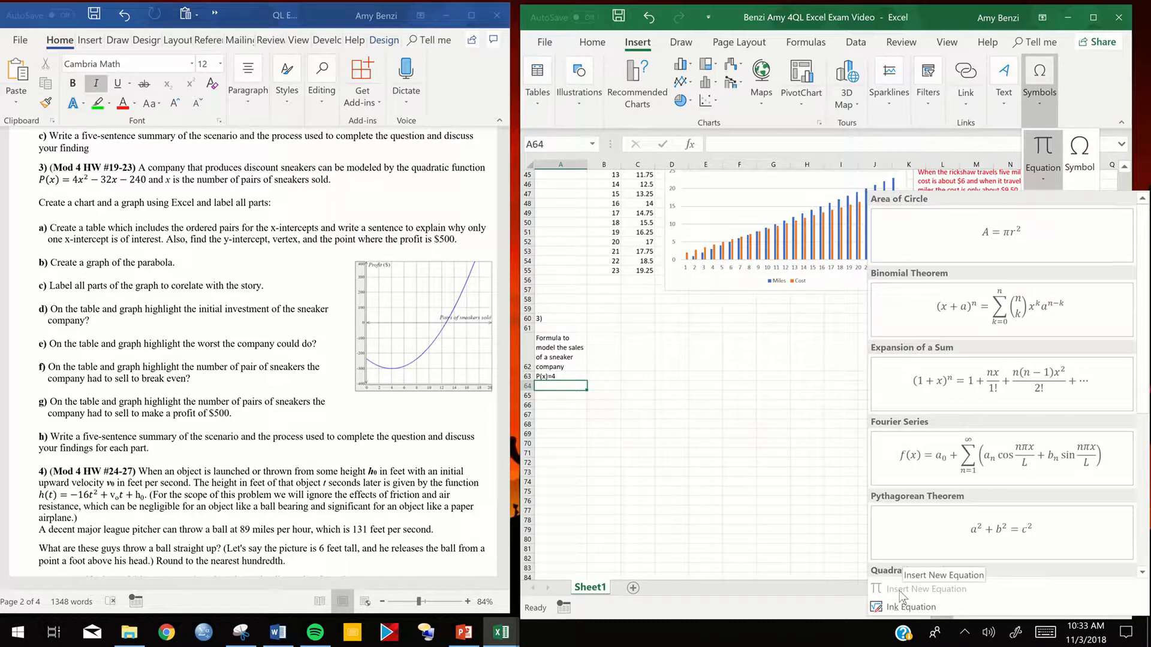
click(1001, 233)
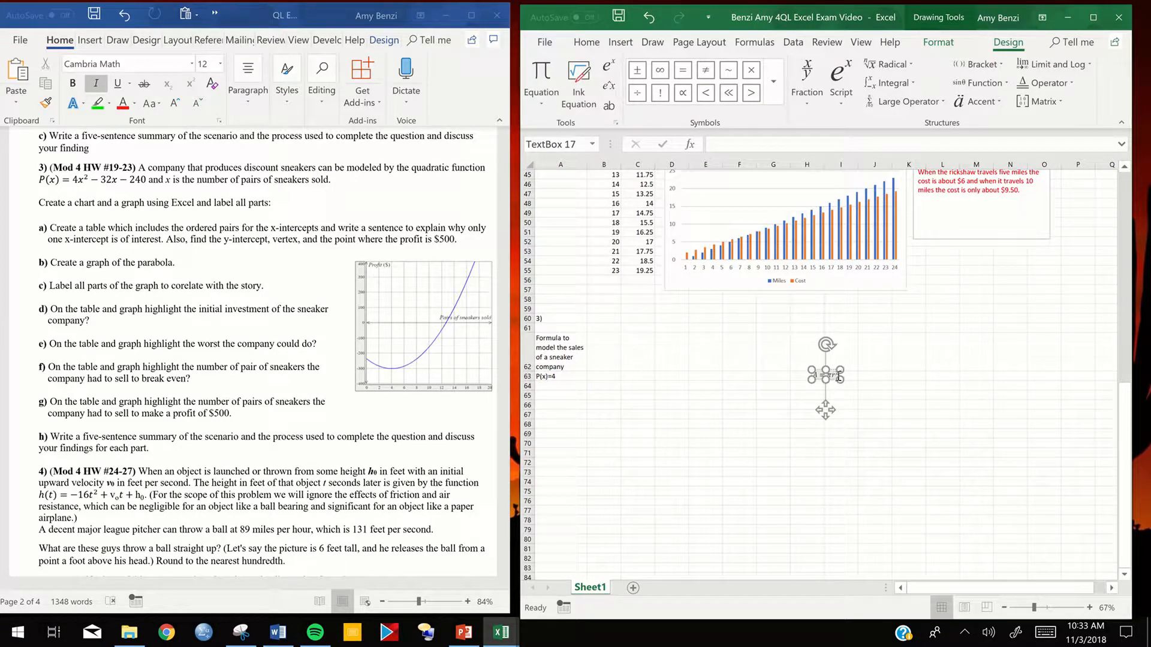
drag(831, 376, 746, 380)
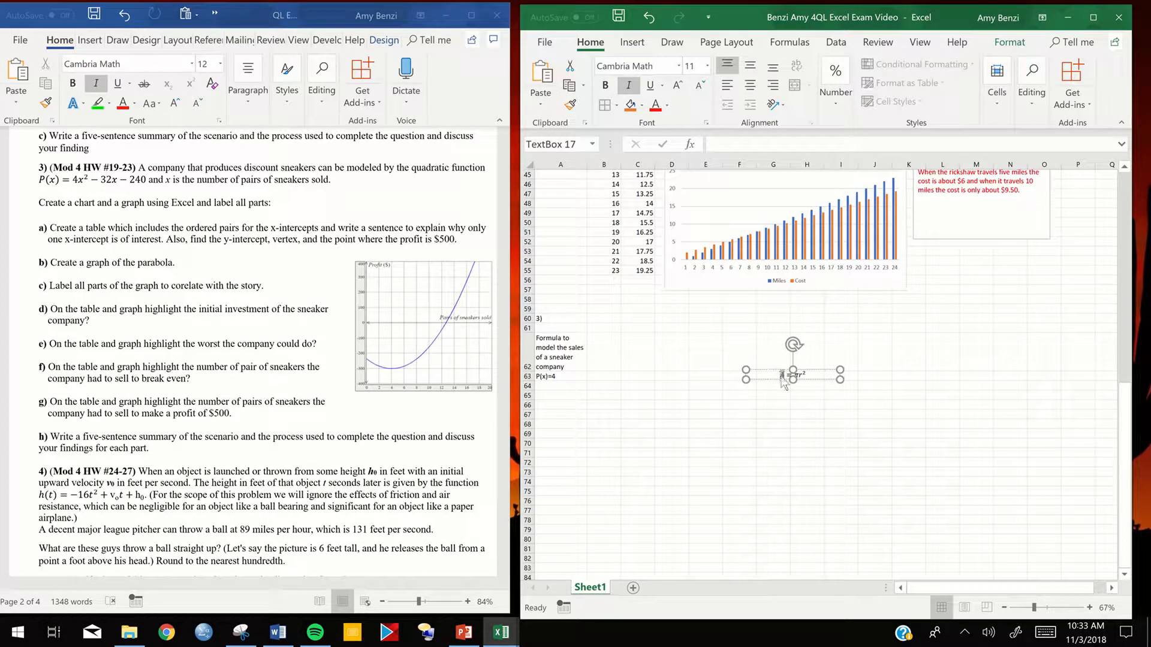
- Rewrite the inserted equation as P(x) = 4x², keeping the squared exponent
click(784, 376)
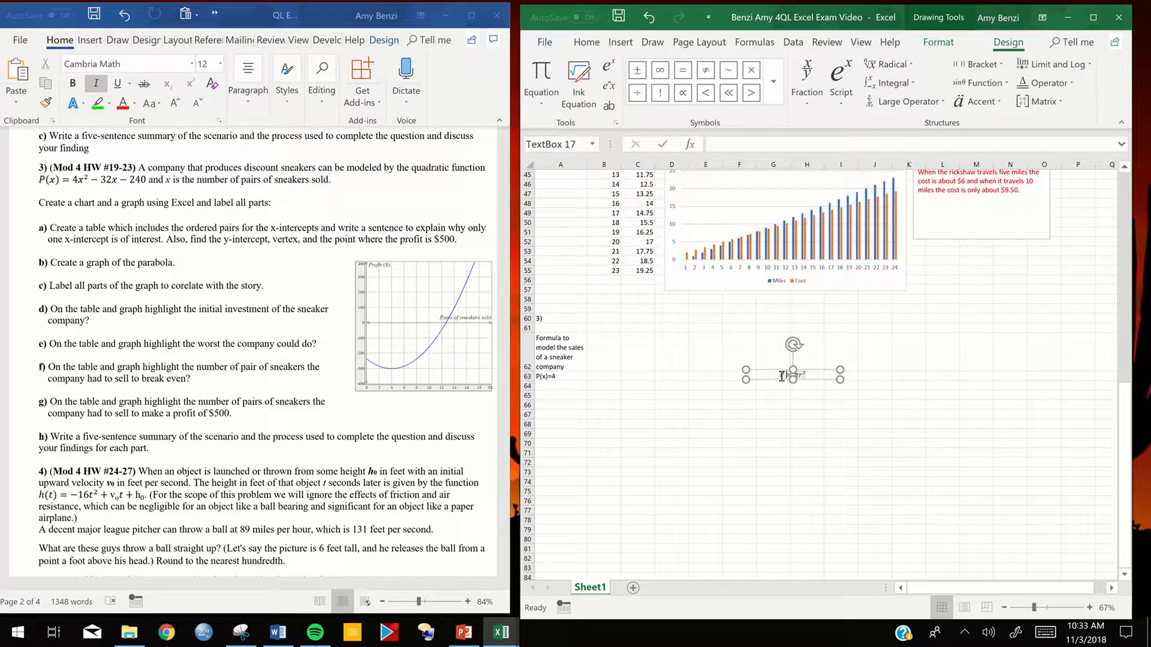
key(BackSpace)
text(P(x))
key(BackSpace)
text(4)
double_click(806, 375)
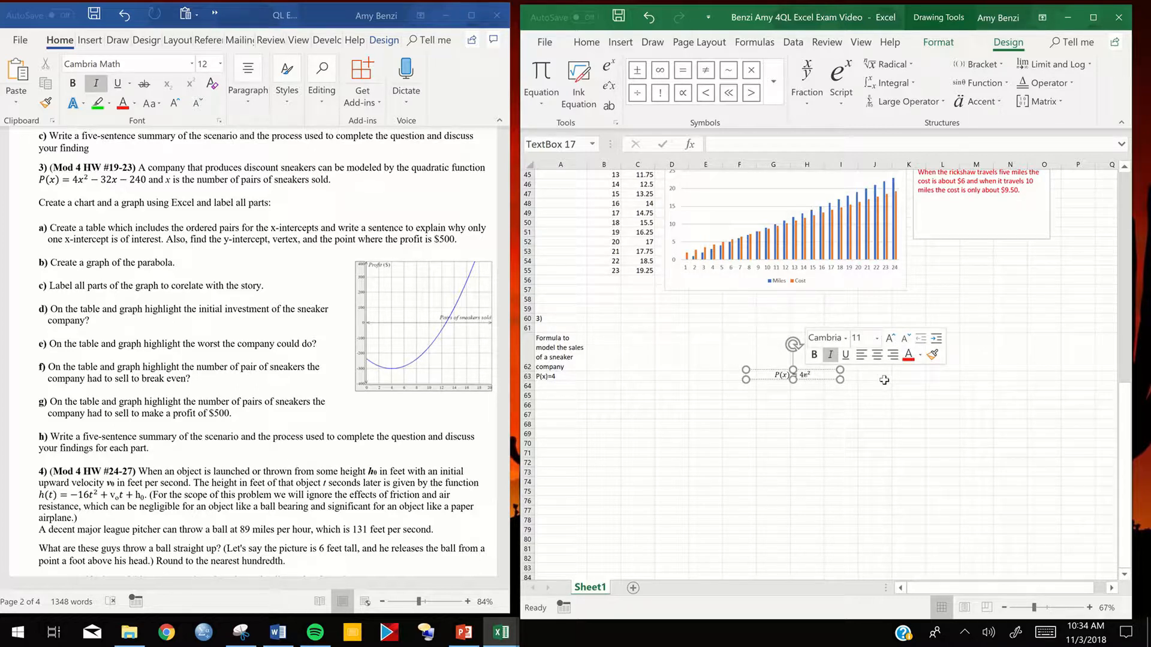
text(x)
- Append -32x-240 to the equation and narrow its text box to fit the text
click(825, 376)
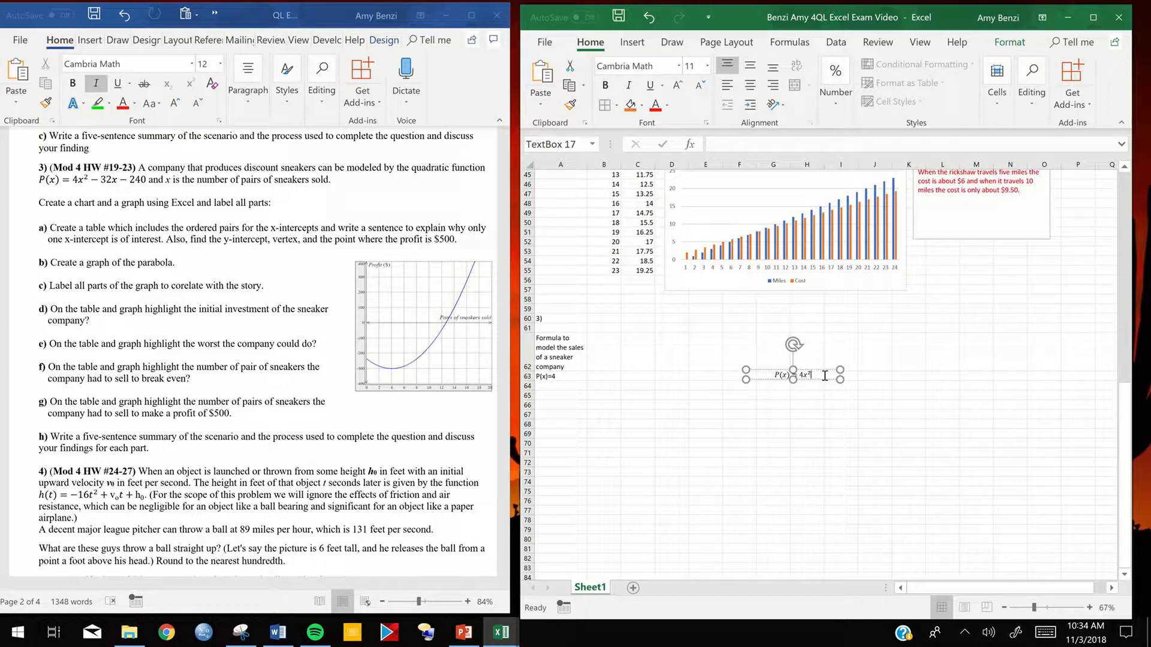
text(-32x-240)
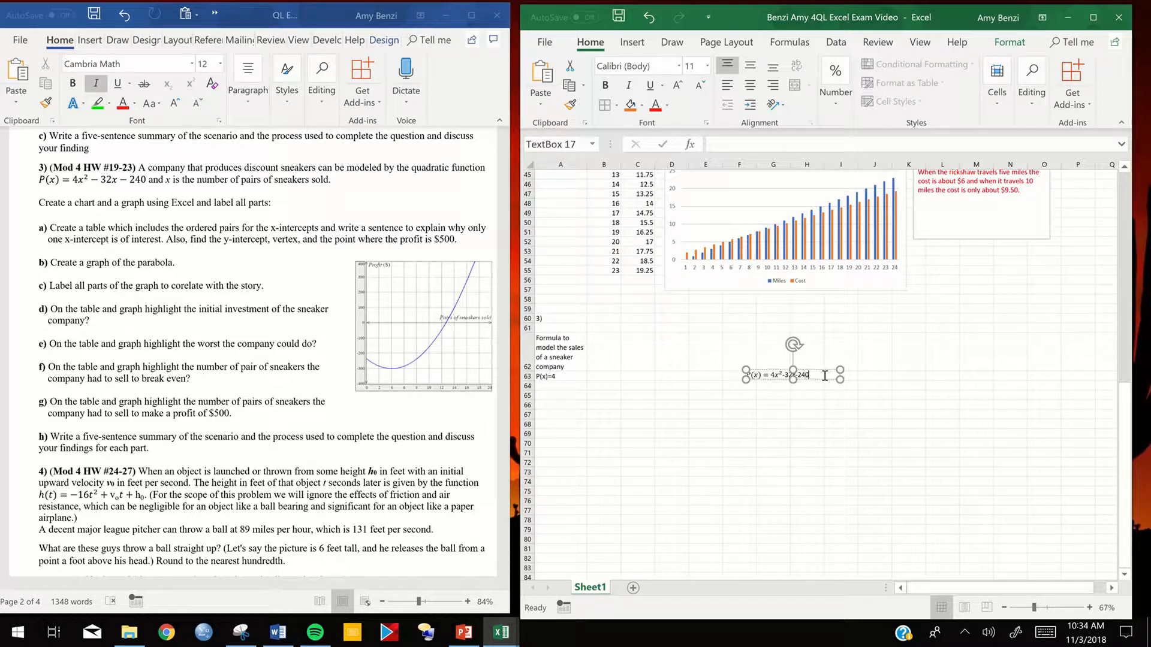
click(815, 404)
click(804, 376)
drag(839, 371, 816, 372)
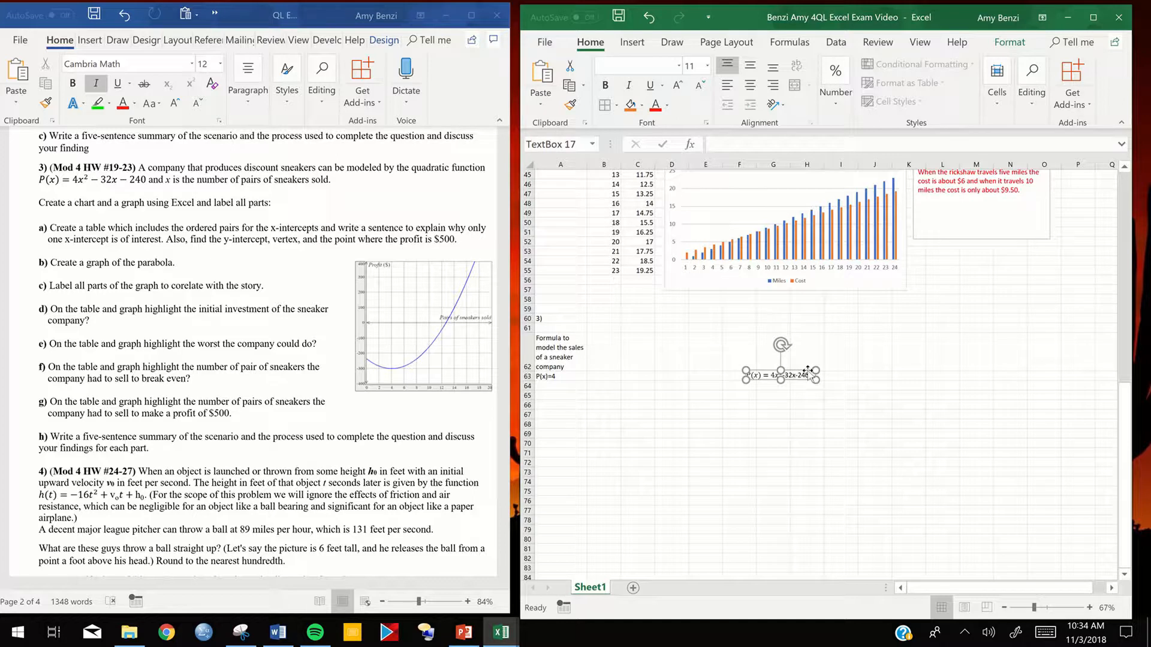
- Clear the partial formula from cell A63 and move the equation text box over that cell
double_click(566, 376)
key(BackSpace)
key(BackSpace)
key(BackSpace)
key(BackSpace)
key(BackSpace)
key(BackSpace)
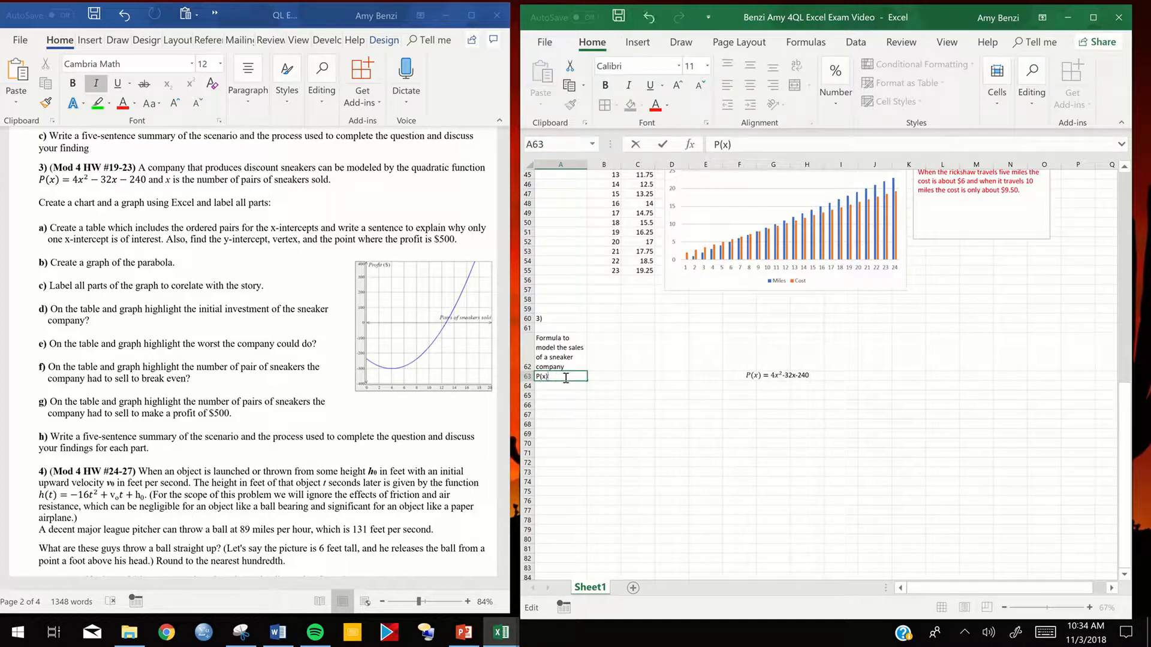
click(766, 376)
drag(787, 376, 559, 372)
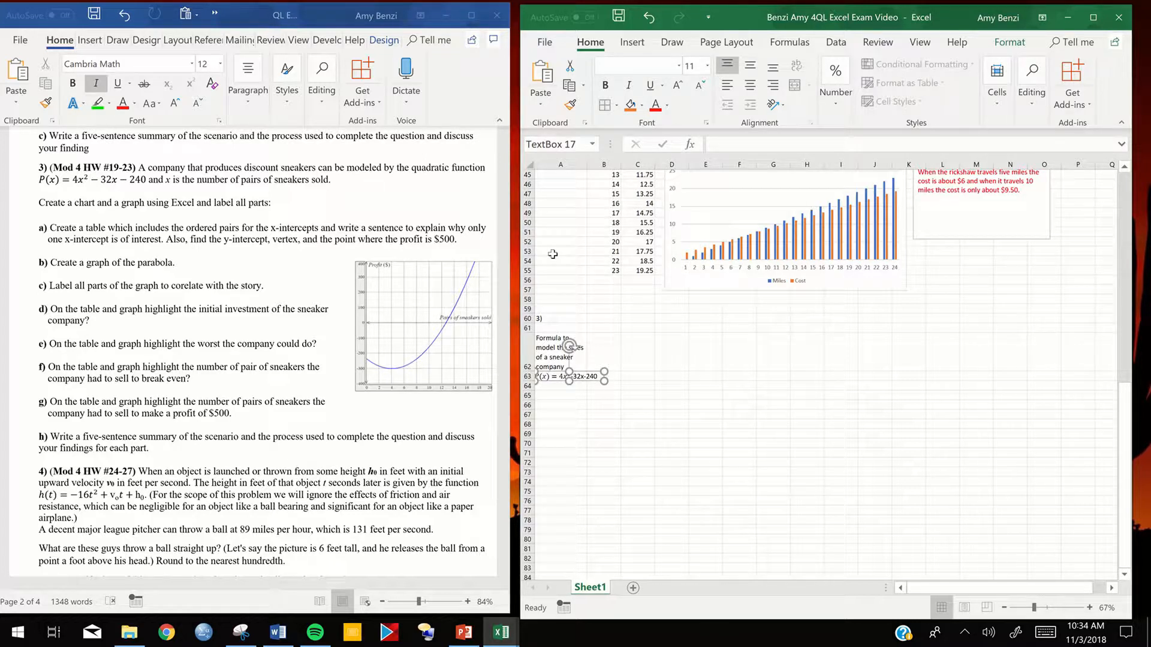
- Widen column A so the full profit equation fits within it
click(582, 166)
drag(587, 167, 600, 171)
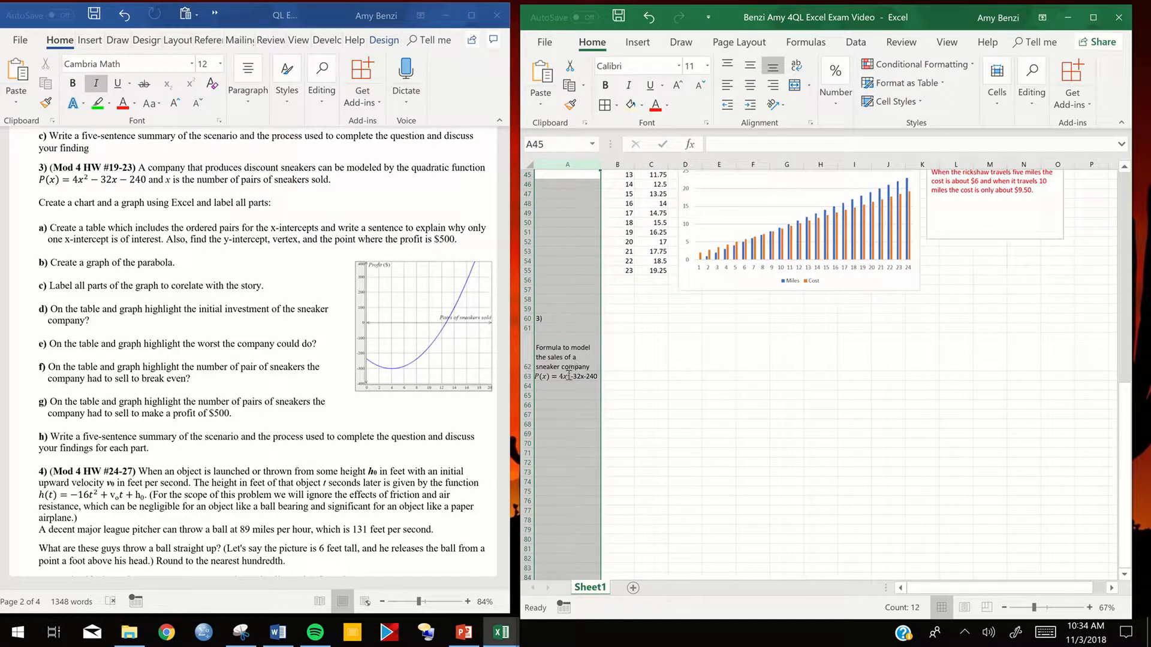
click(562, 393)
click(561, 384)
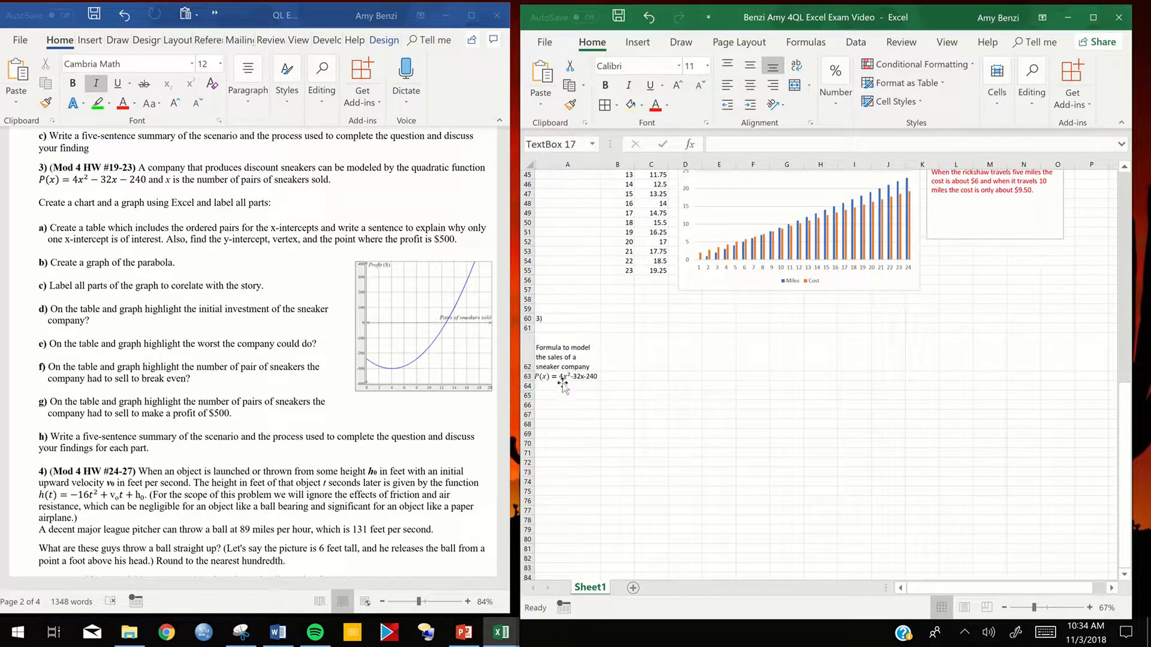
double_click(560, 386)
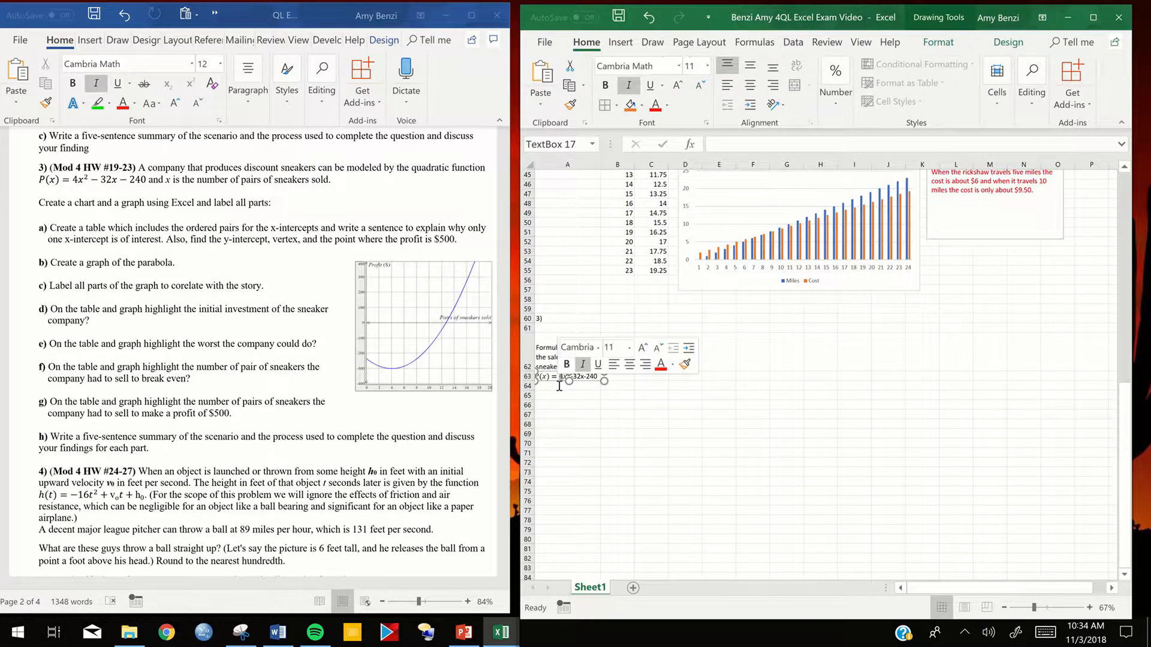
- Enter the plain-text profit function "p(x)= 4x^2-32x-240" in cell A65
click(557, 396)
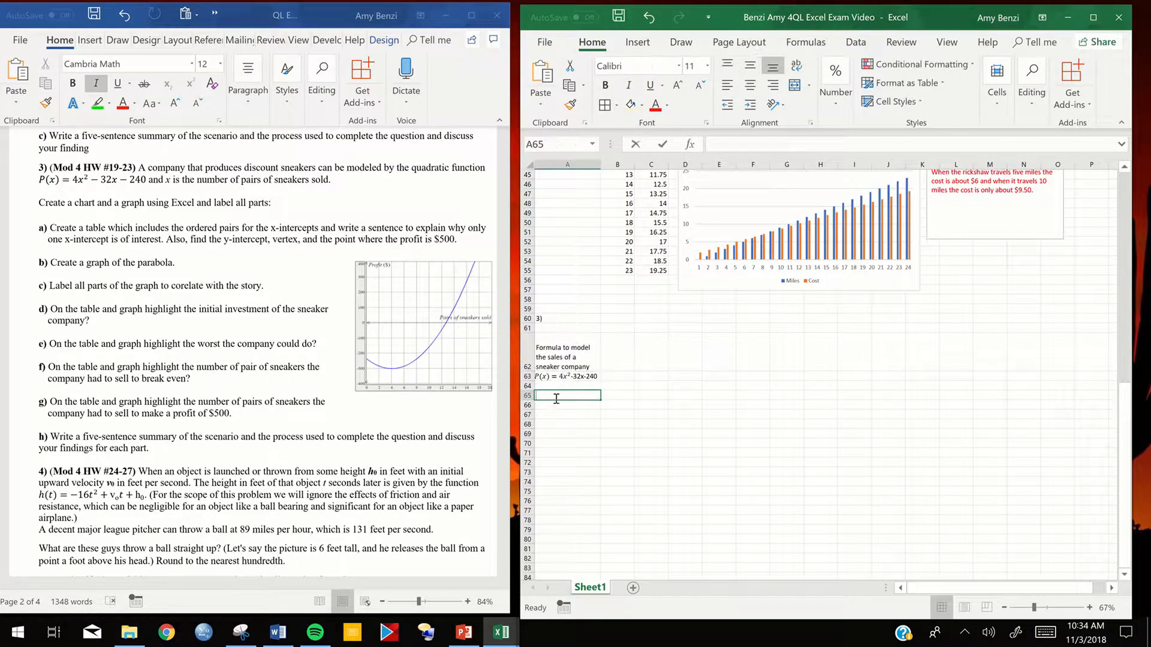
text(p()
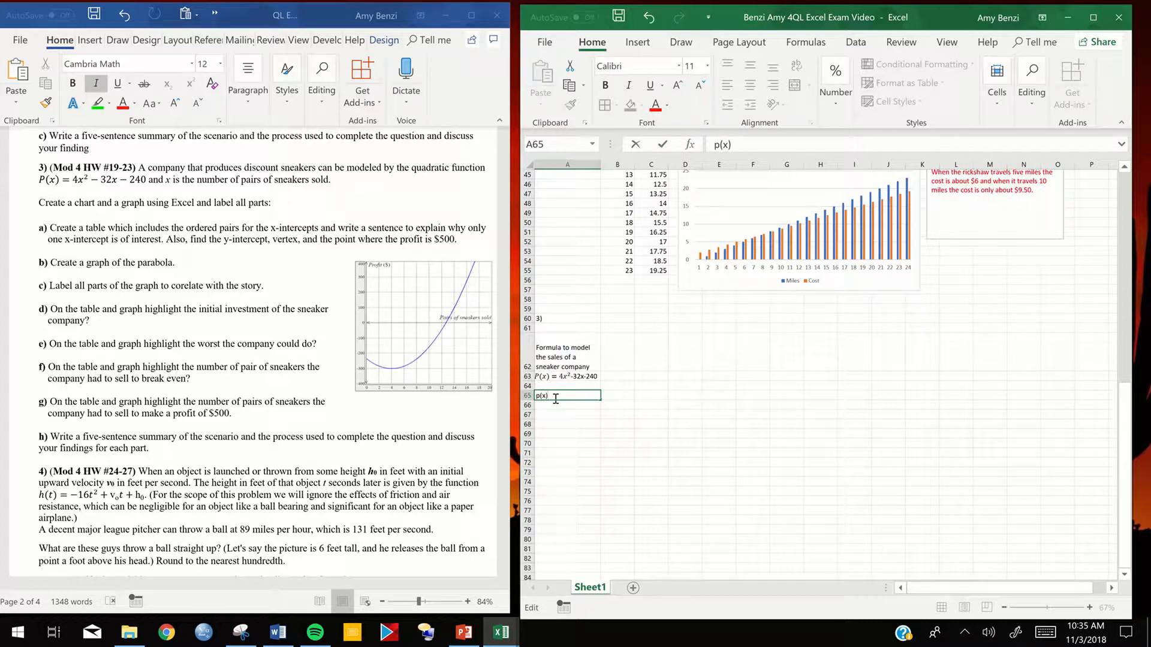
text(x)= 4x^2-32x-240)
click(616, 421)
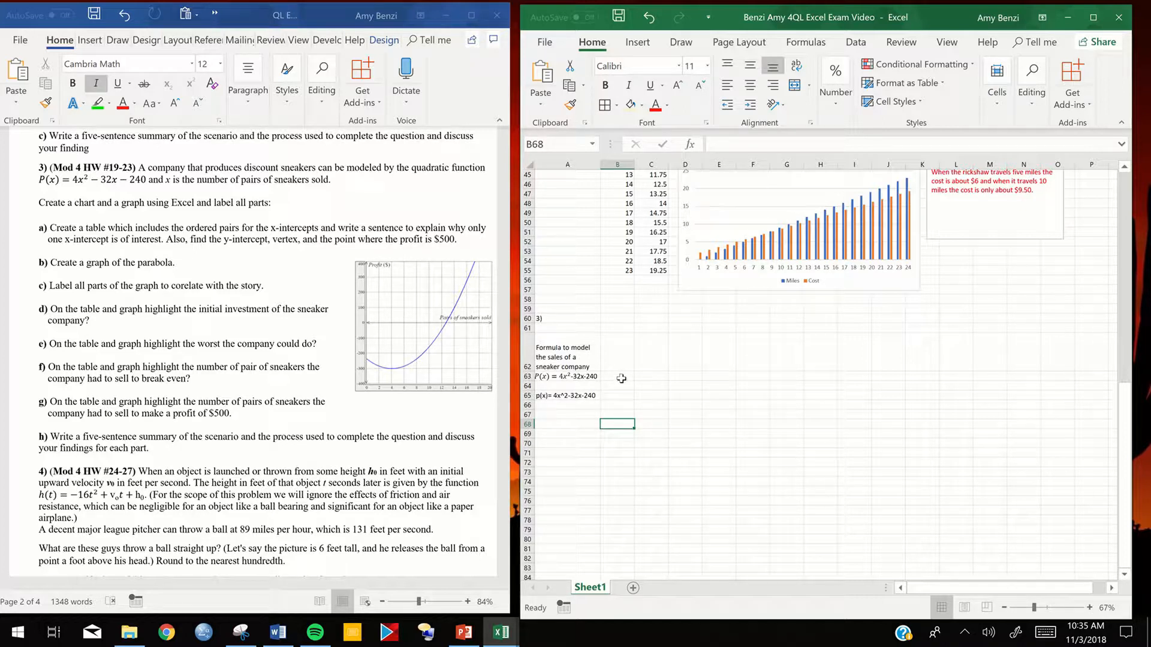
- Enter the table headings "Sneakers sold" in cell B62 and "Profit P(x)" in cell C62
click(627, 361)
double_click(627, 361)
text(Sneakers sold)
key(Tab)
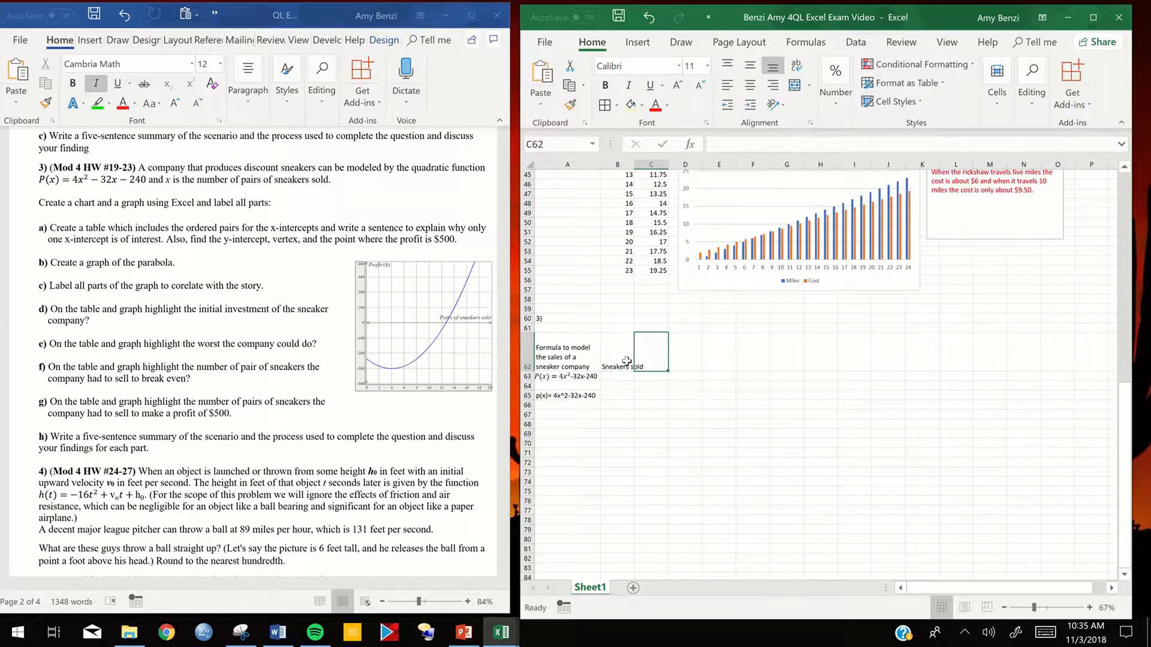
text(Profit)
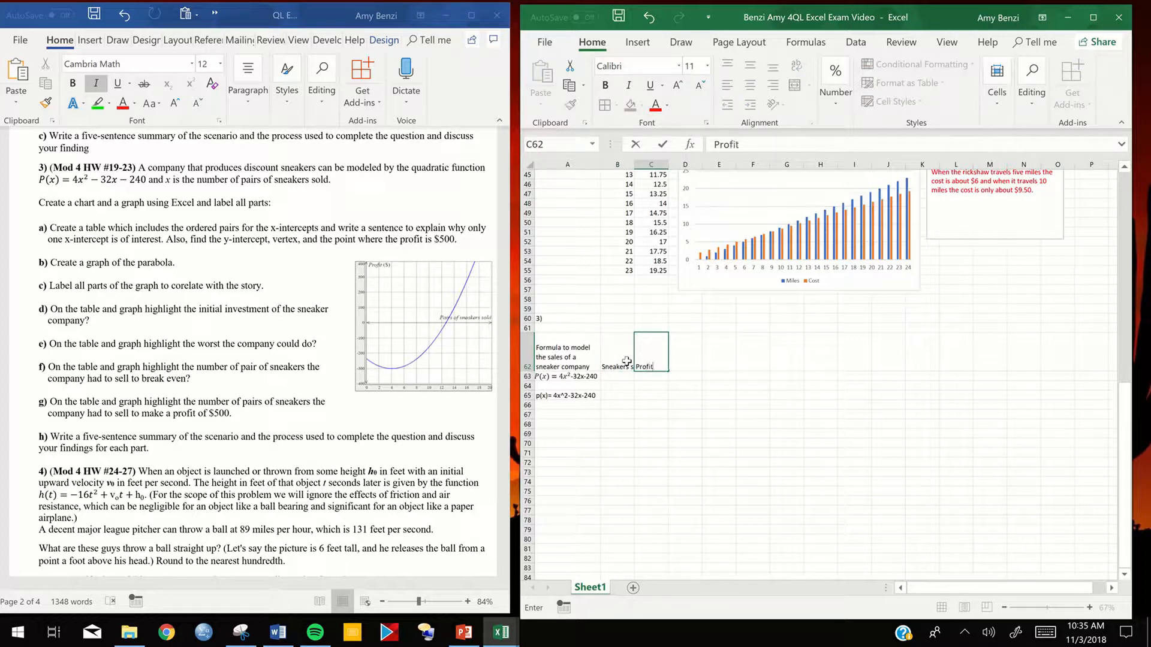
text( (P)
key(BackSpace)
key(BackSpace)
text(P9)
key(BackSpace)
text(()
- Enter 0 and 1 in cells B63 and B64, and fill the series down to 24 in B87
click(627, 376)
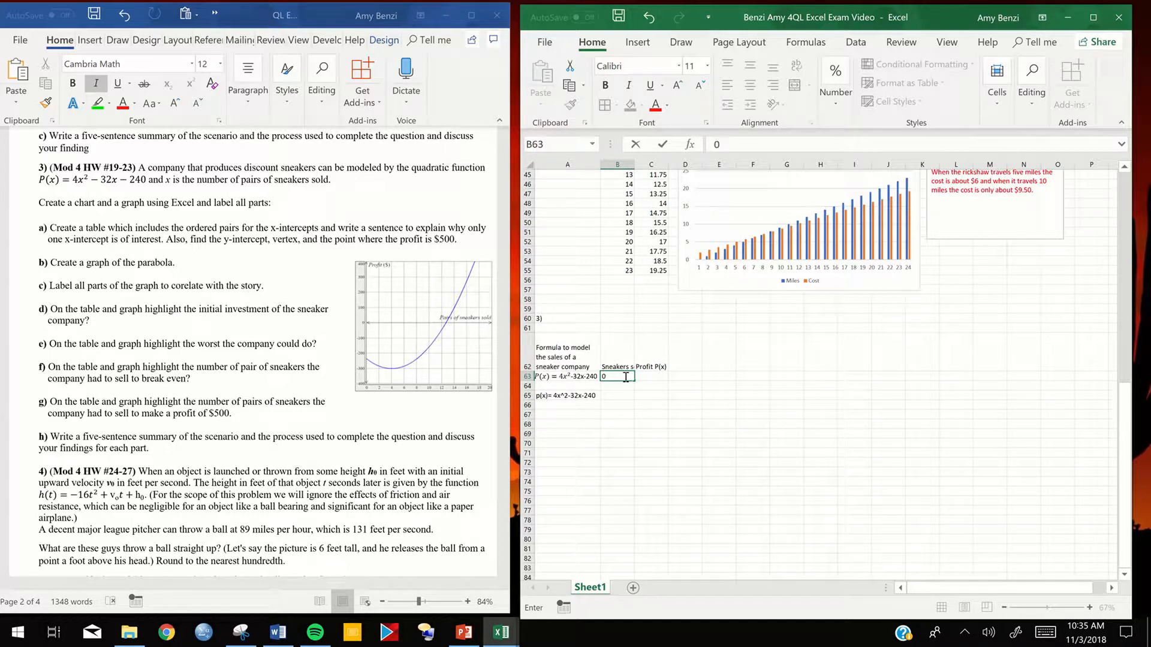
key(Return)
text(1)
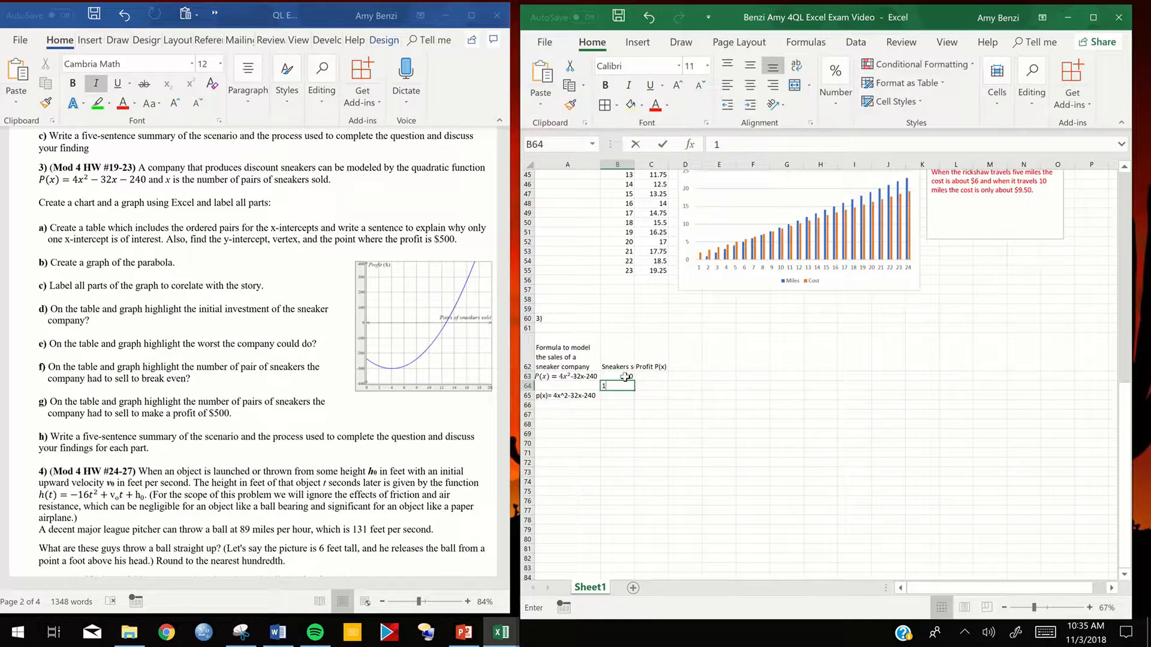
drag(623, 376, 627, 542)
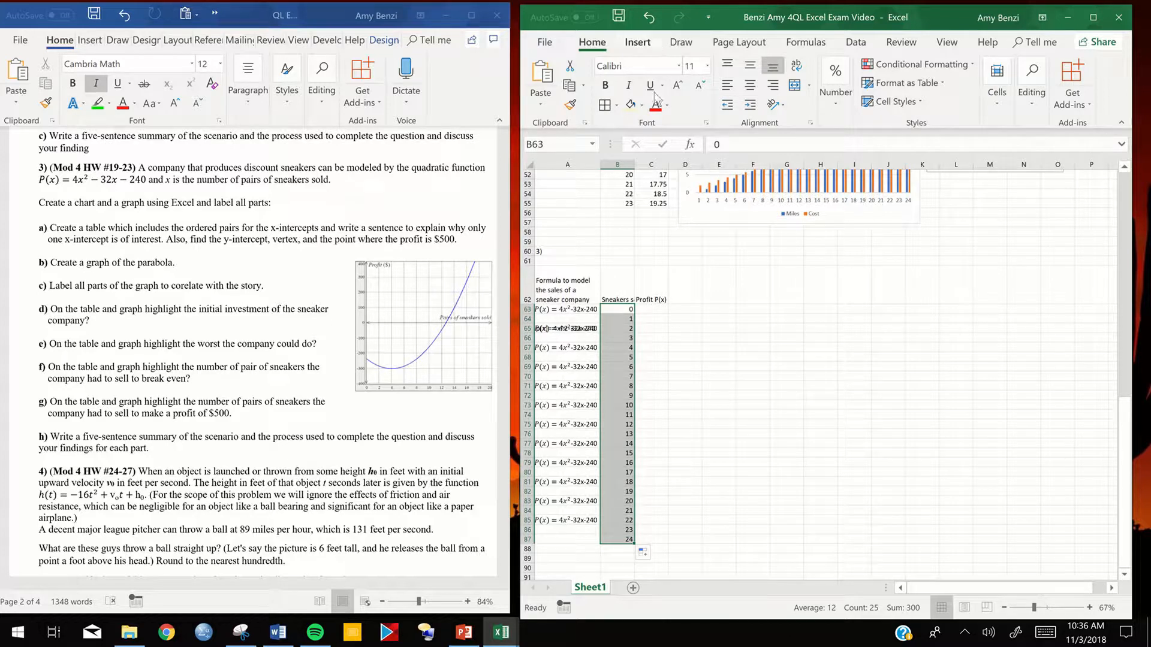
- Undo the sneaker series fill in column B, try filling it again down to B82, and undo that attempt
click(649, 18)
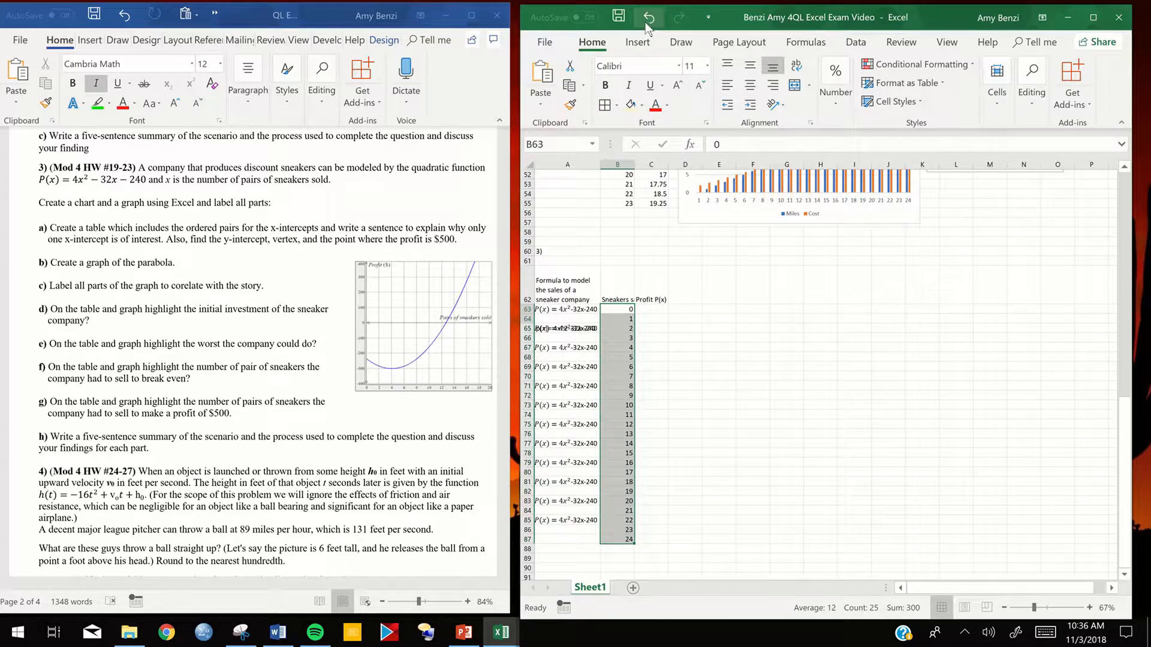
click(727, 358)
drag(623, 309, 621, 490)
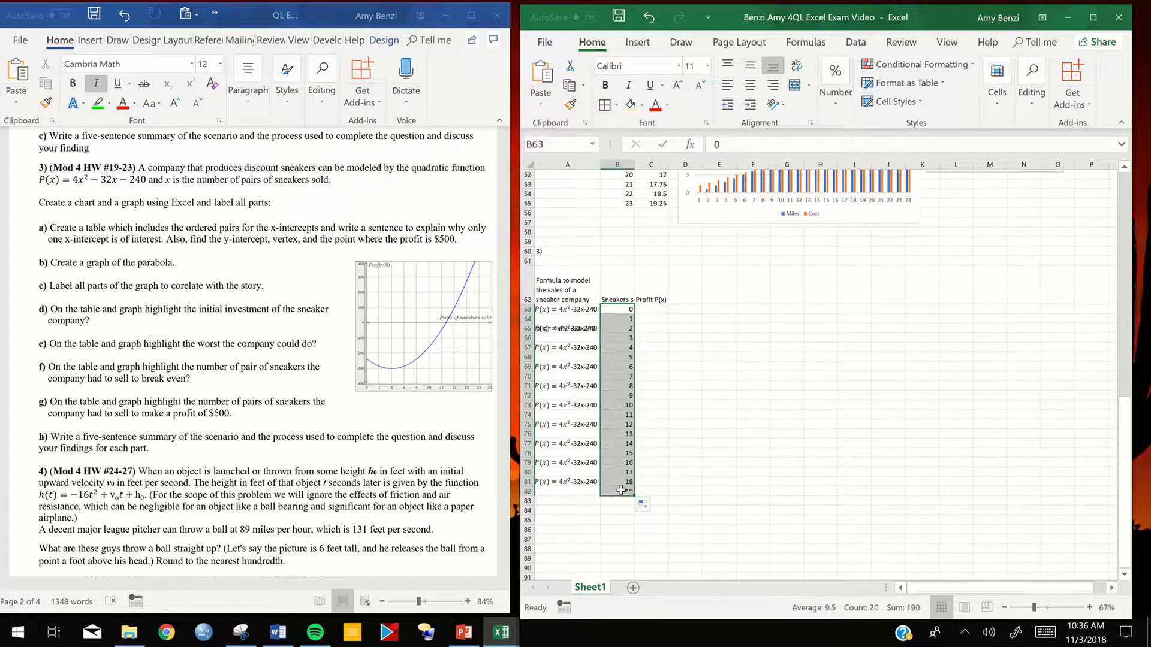
click(566, 328)
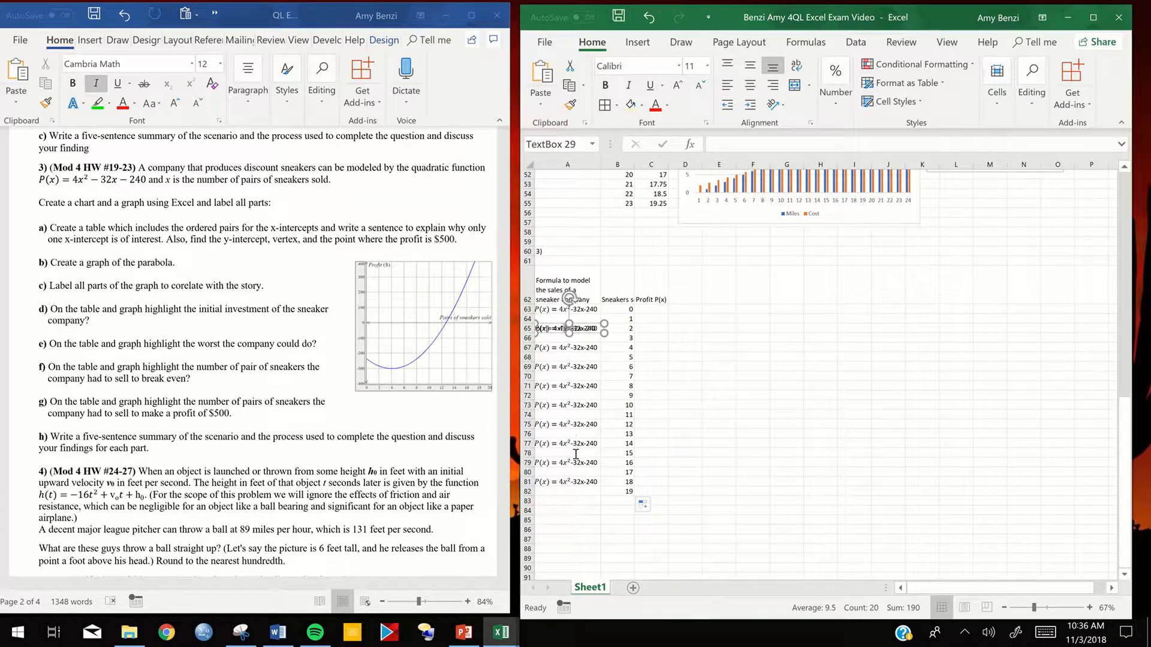
click(576, 482)
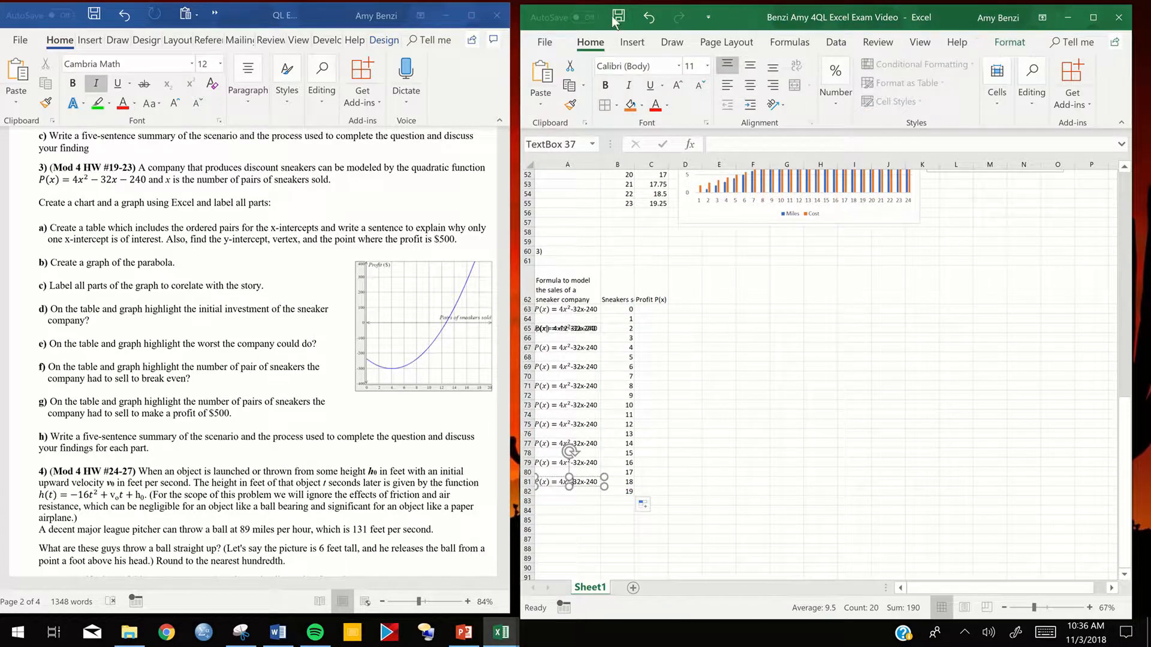
click(648, 18)
click(647, 18)
click(648, 18)
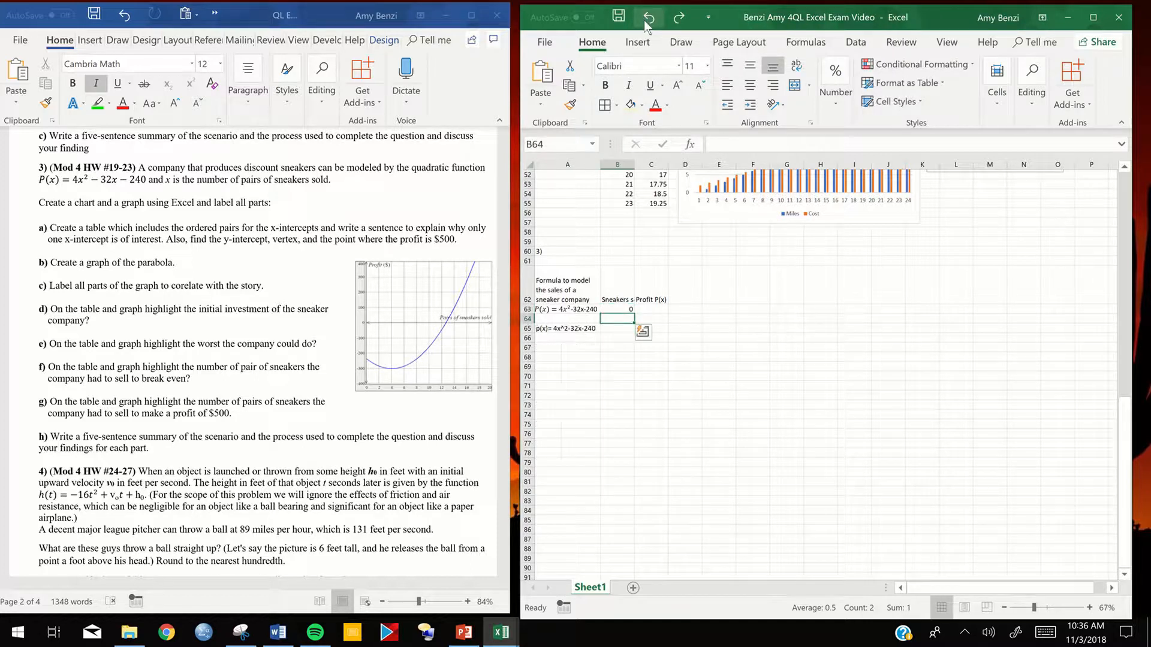
mouse_move(647, 9)
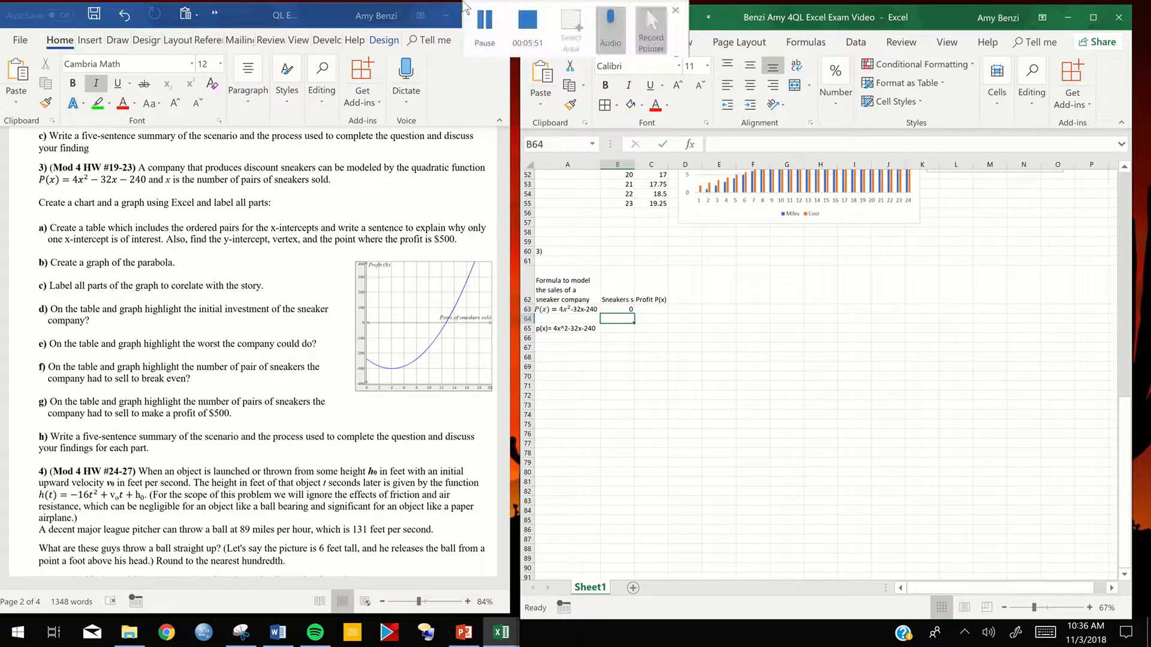
click(483, 31)
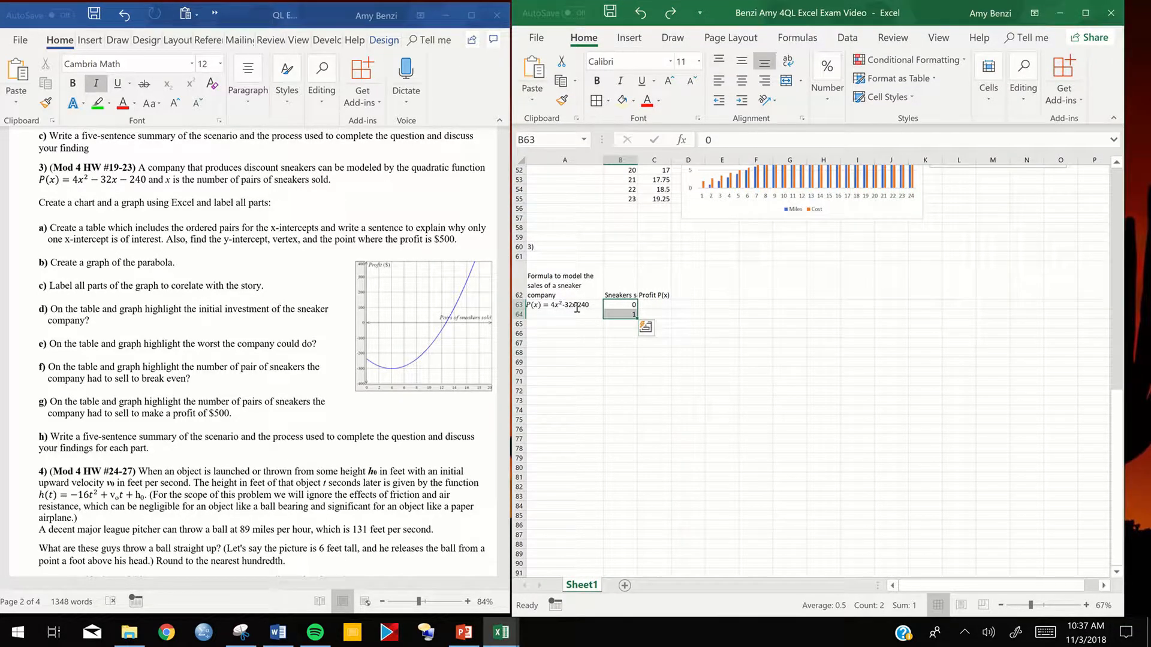
- Extend the 0 and 1 in B63:B64 as a series down to 24 in cell B87
click(552, 303)
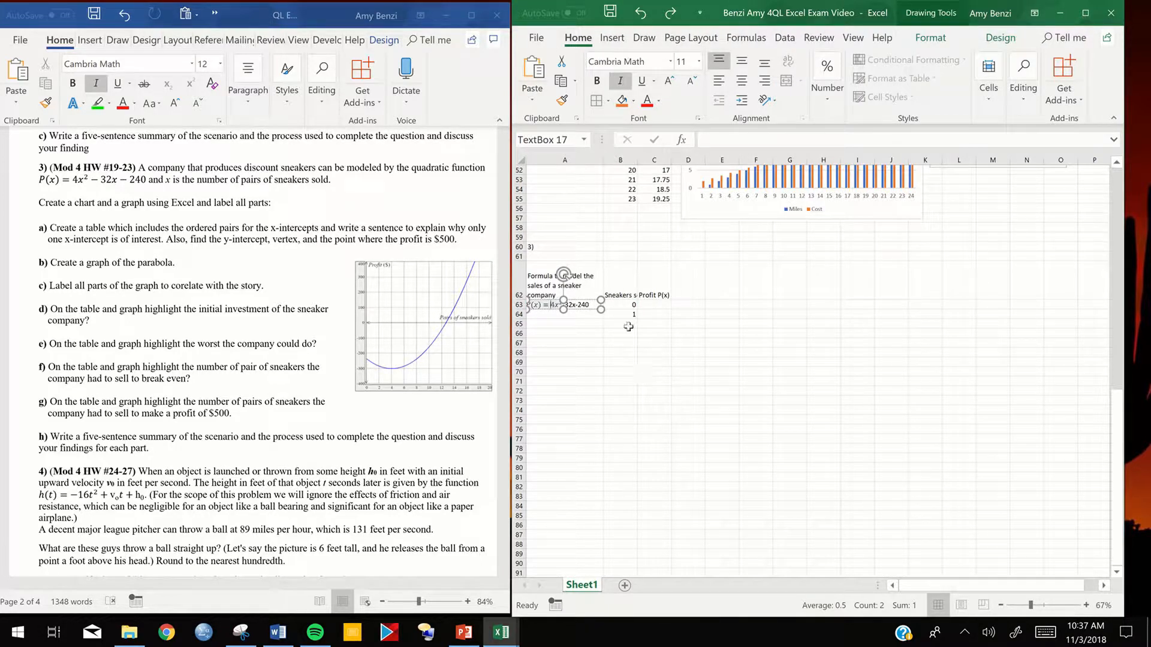
key(Escape)
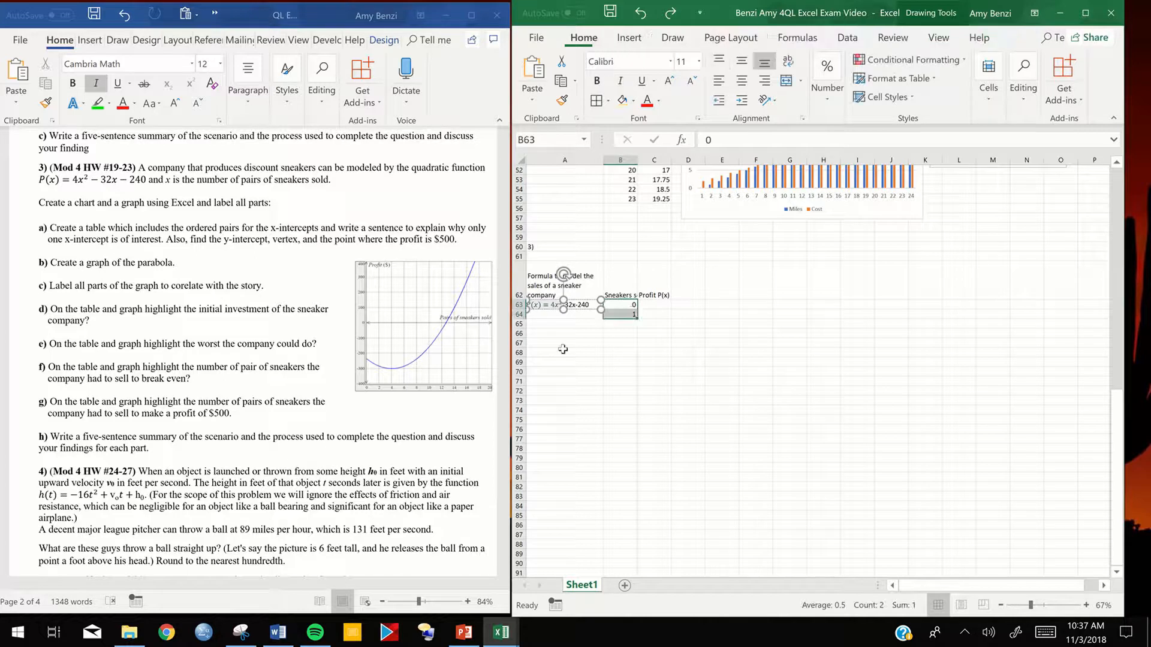
drag(624, 302, 624, 540)
click(688, 381)
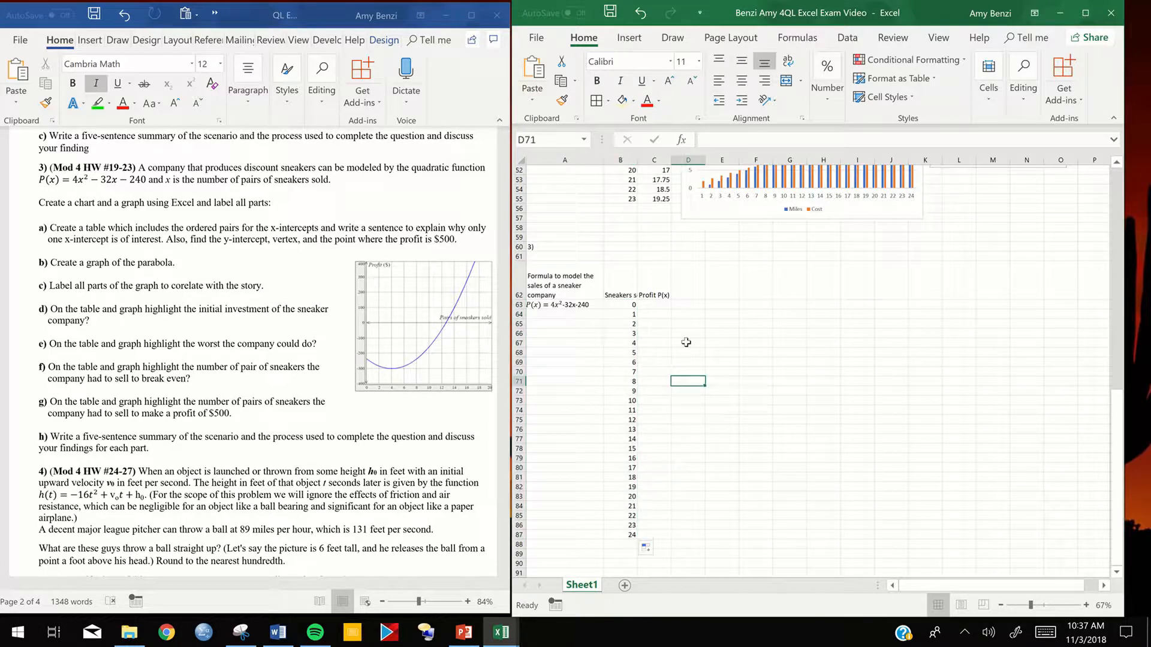
- Copy the profit equation from its text box into cell C63 and trim it to "=4x^2-32x-240"
click(657, 304)
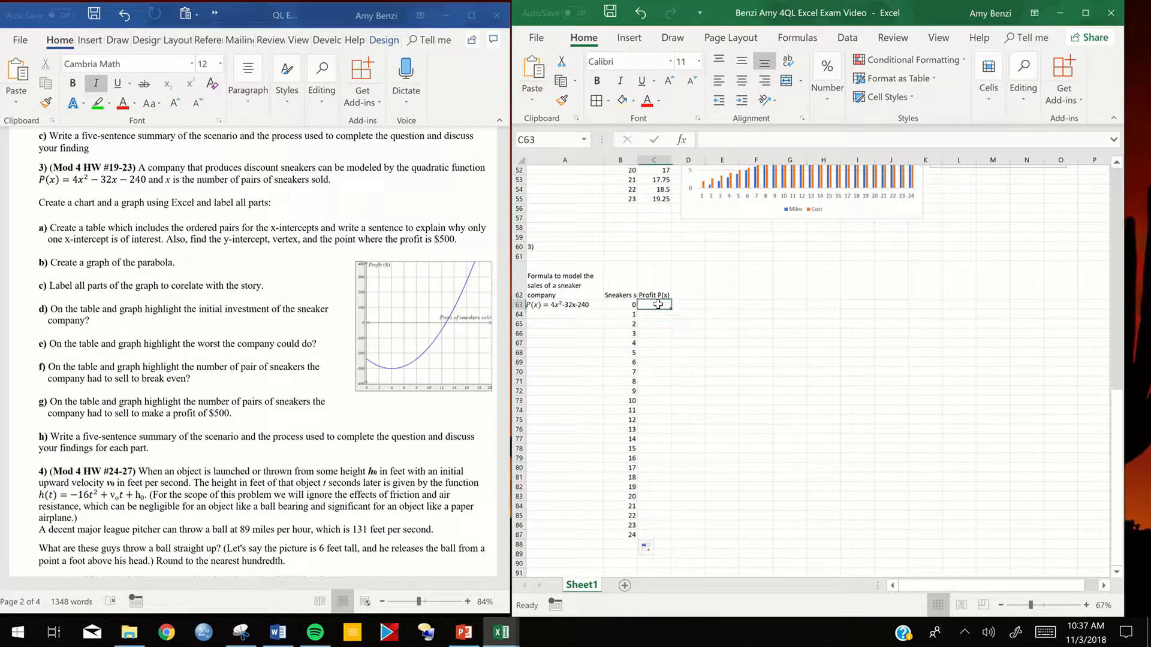
click(590, 304)
drag(591, 305, 544, 306)
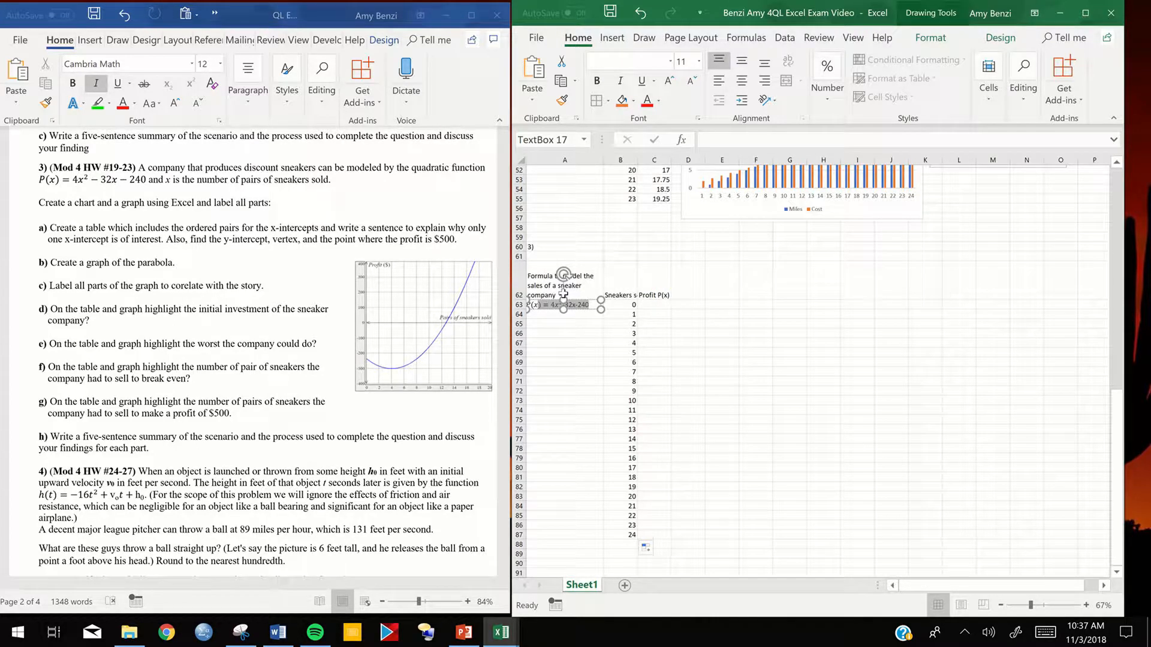
click(654, 304)
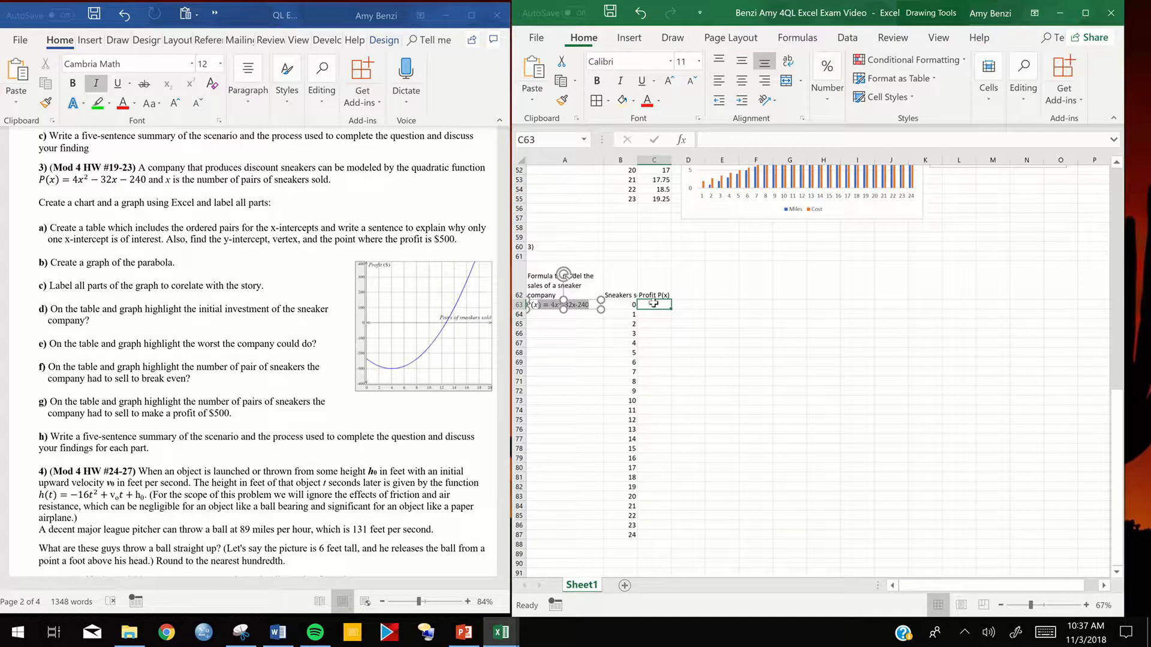
text()=4x^2-32x-240)
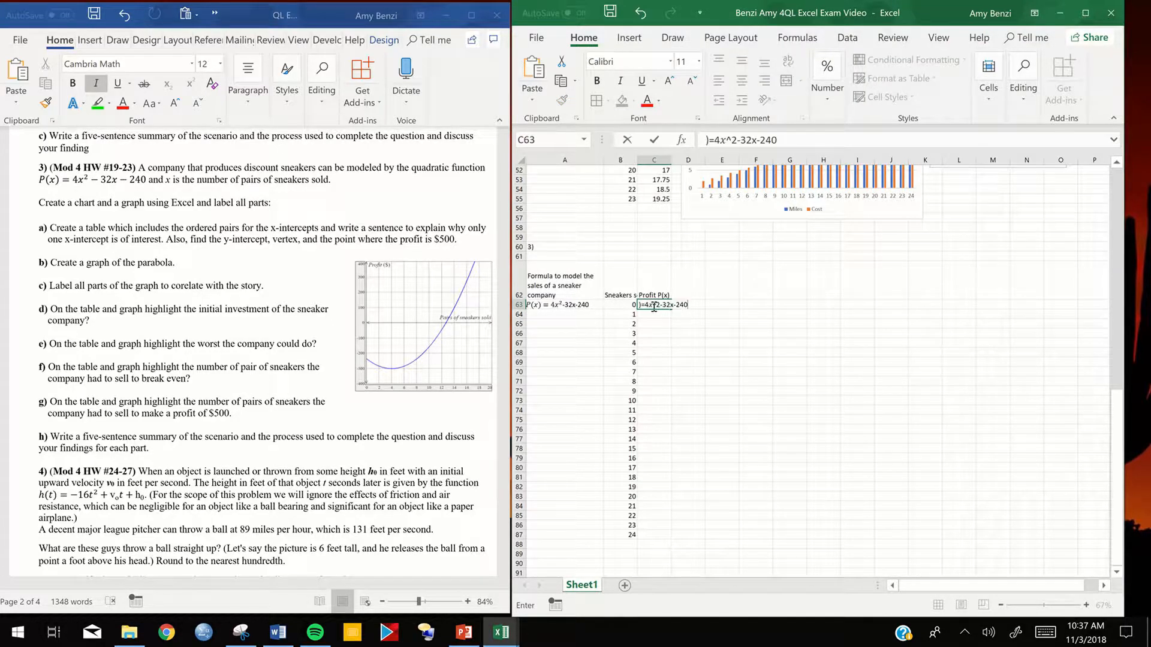
key(BackSpace)
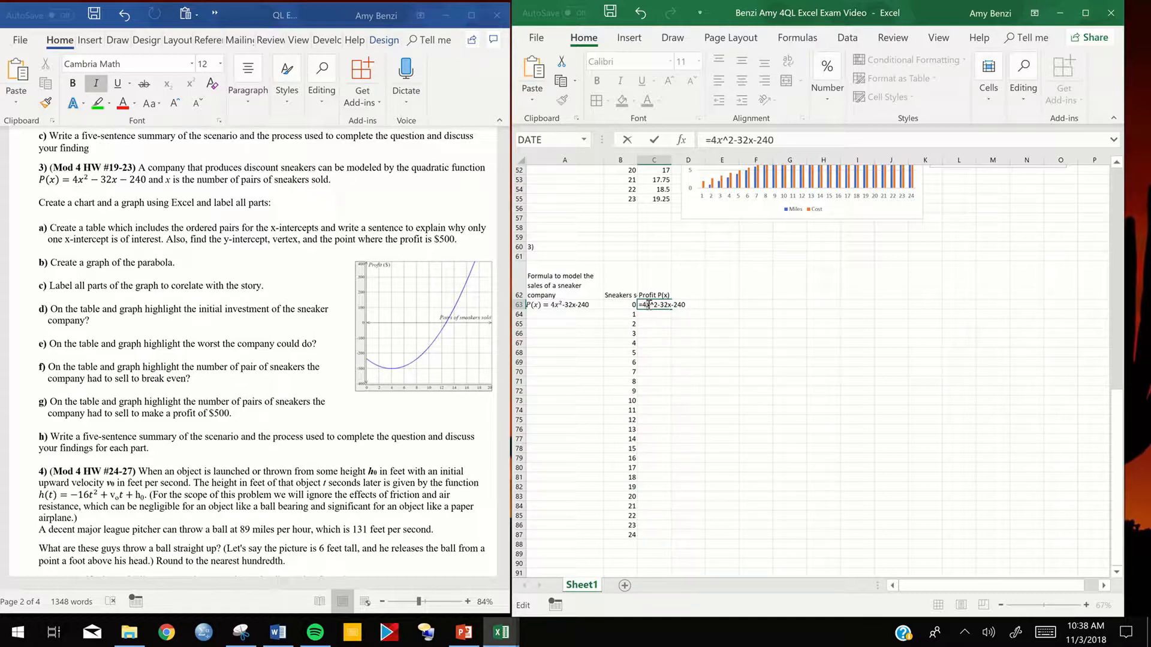
- Complete the profit formula in C63 as "=4*B63^2-32*B63-240", referencing the sneaker count in B63 for both x terms
key(BackSpace)
text(*)
click(630, 305)
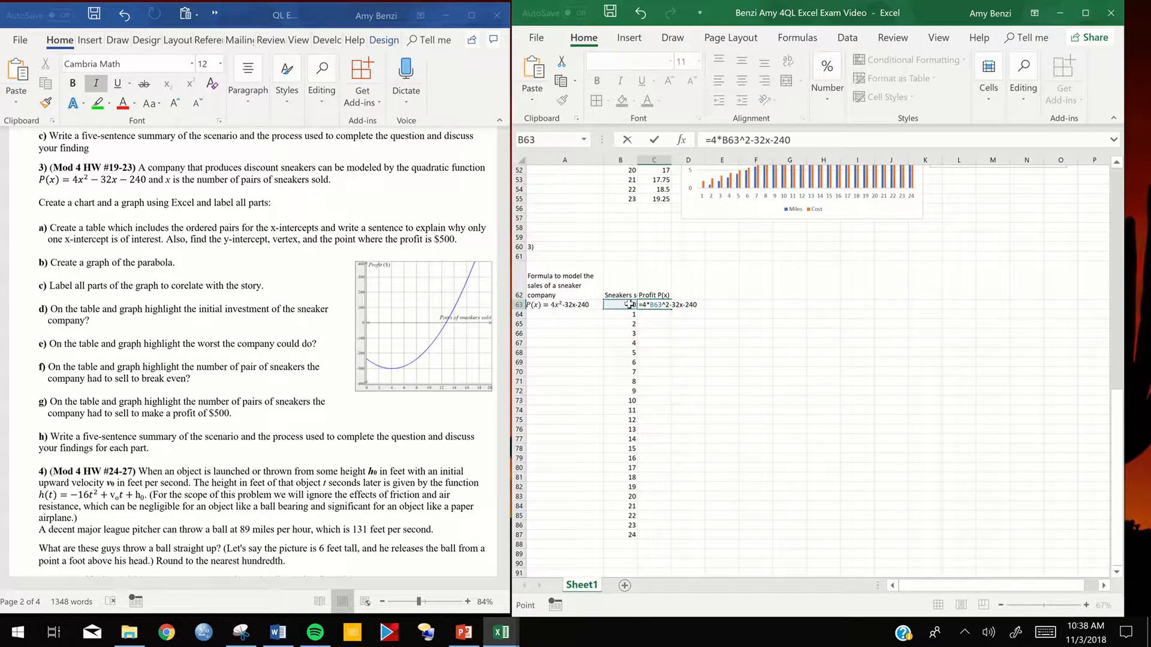
click(681, 305)
key(BackSpace)
text(*)
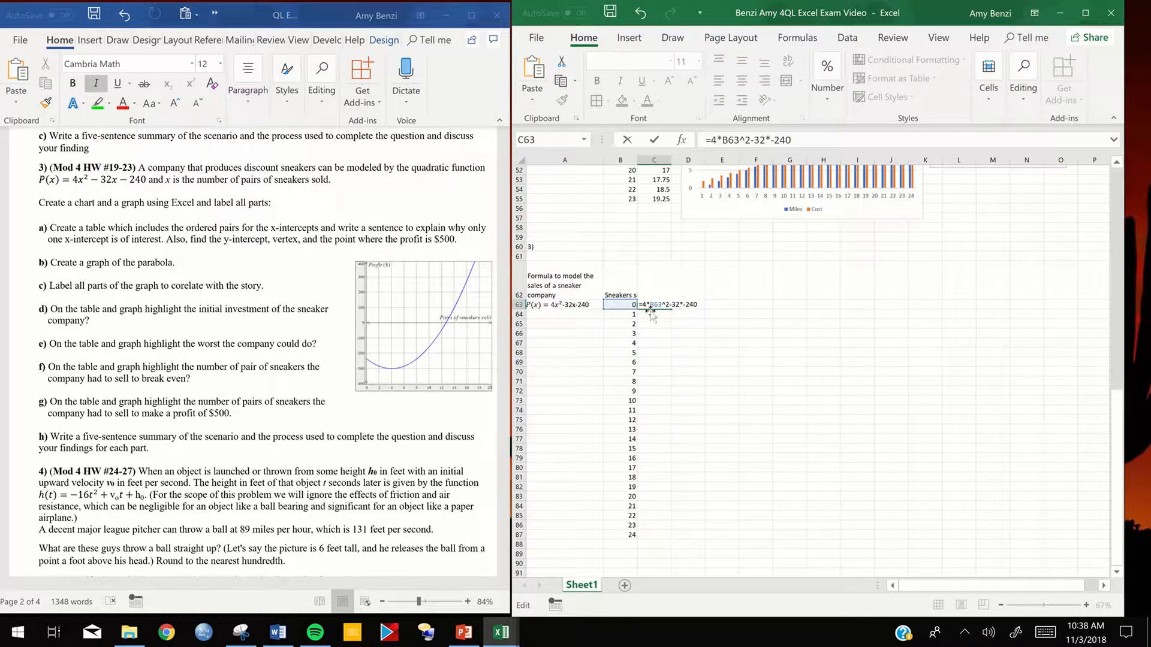
click(616, 306)
key(Return)
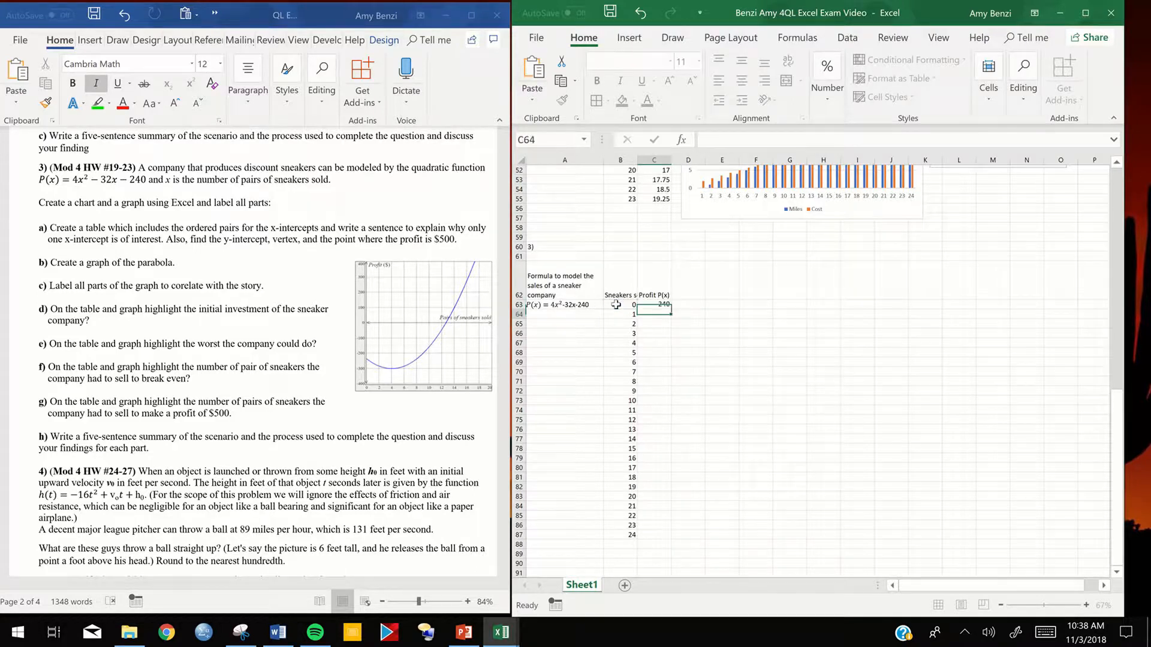
- Fill the profit formula from C63 down to C87 alongside the sneaker counts
scroll(657, 269, down, 2)
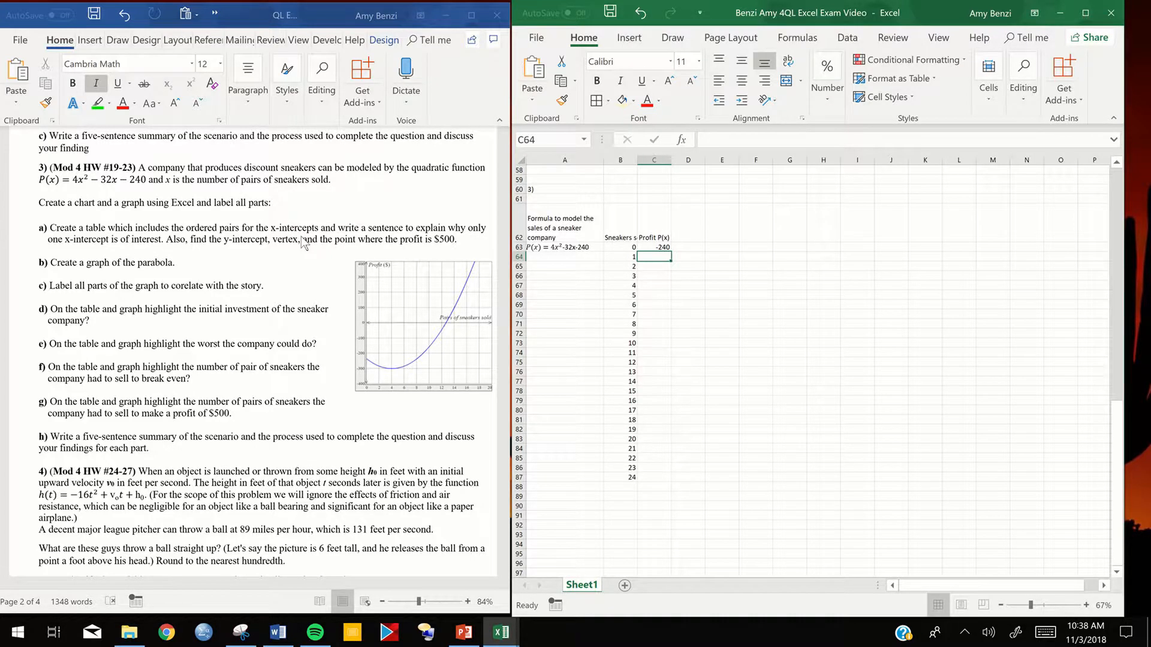
scroll(303, 241, up, 1)
scroll(301, 235, up, 1)
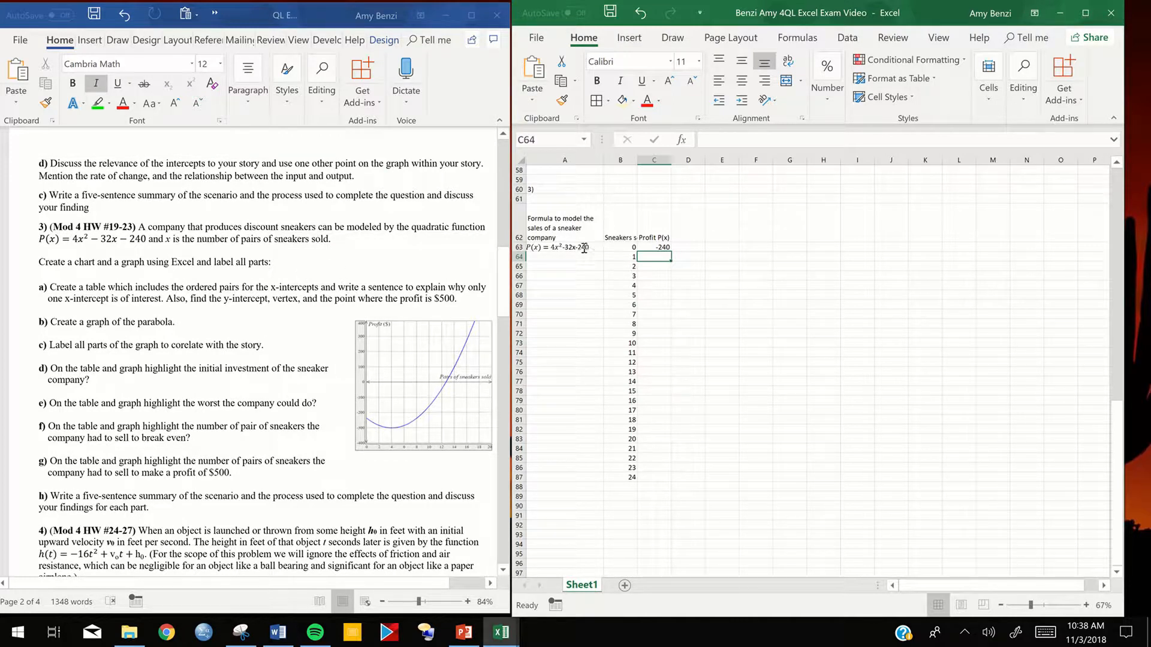
click(661, 247)
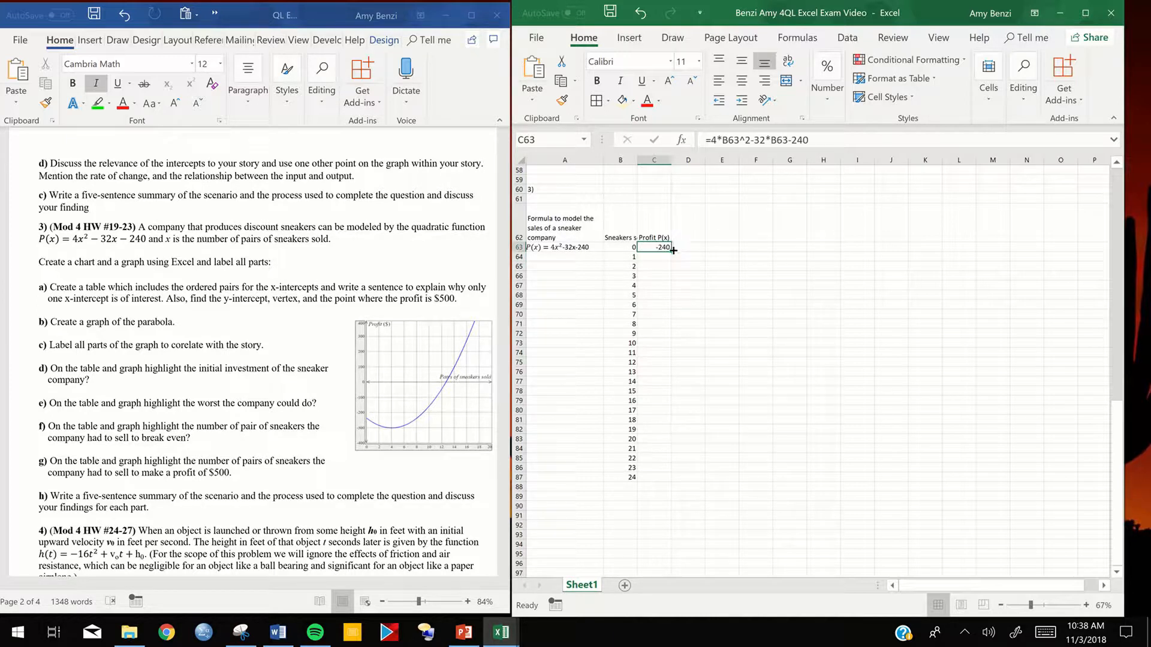
double_click(672, 251)
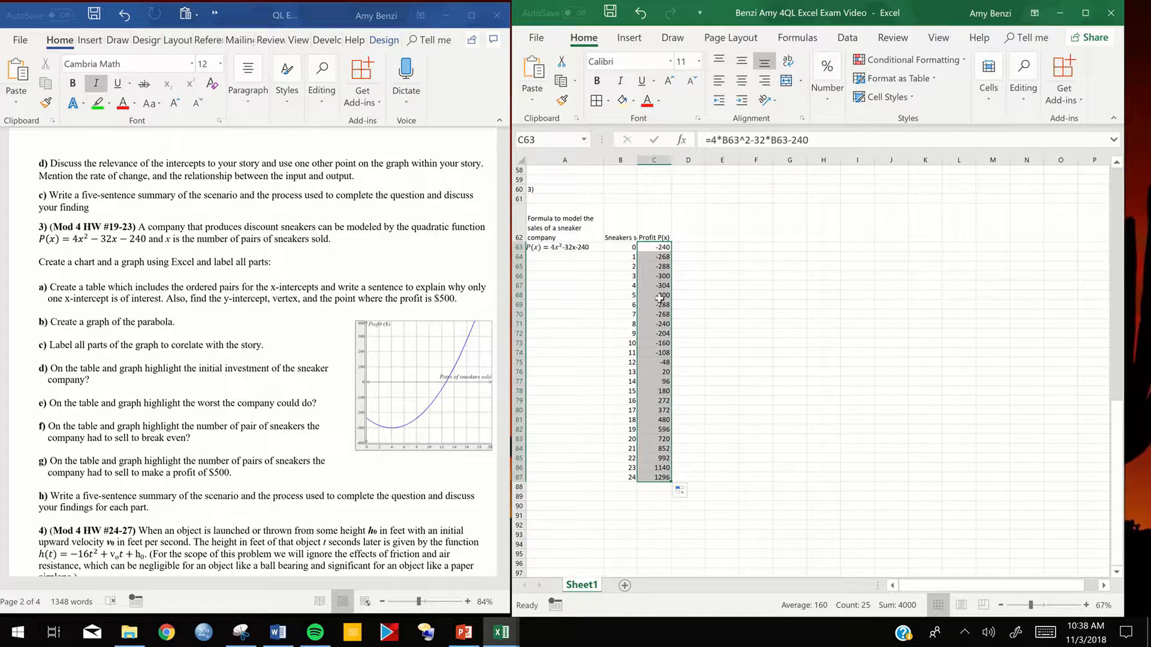
- Insert a scatter chart with smooth lines and markers from B62:C87, and make it wider and taller
drag(628, 241, 646, 469)
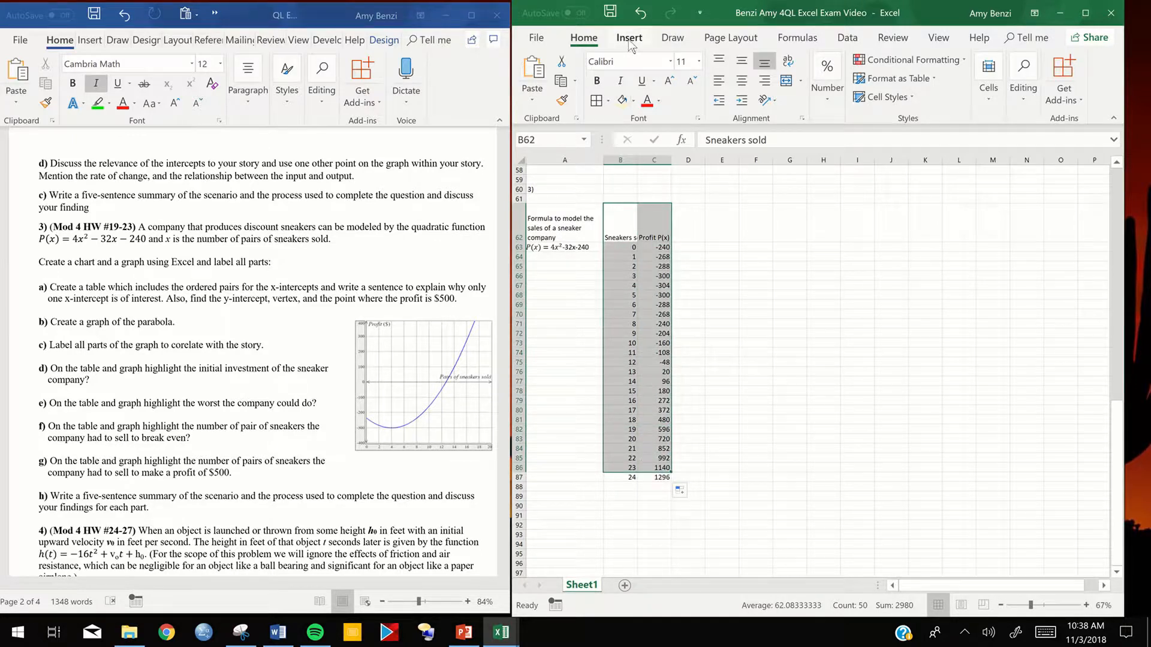
click(629, 38)
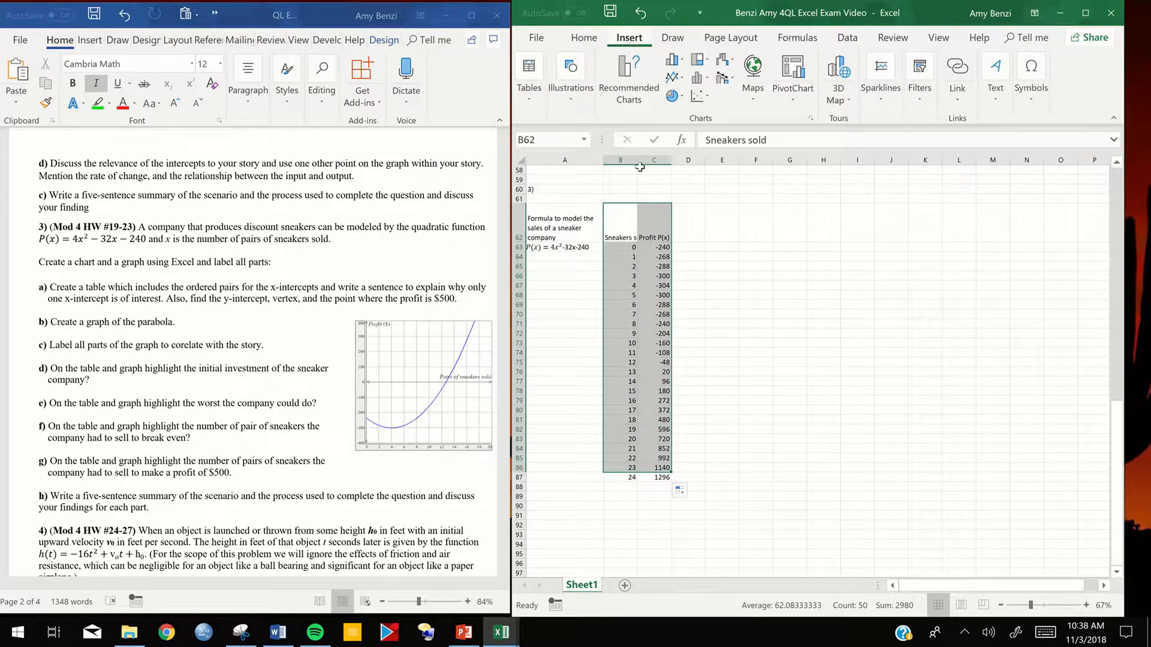
click(735, 409)
drag(620, 234, 657, 478)
click(698, 96)
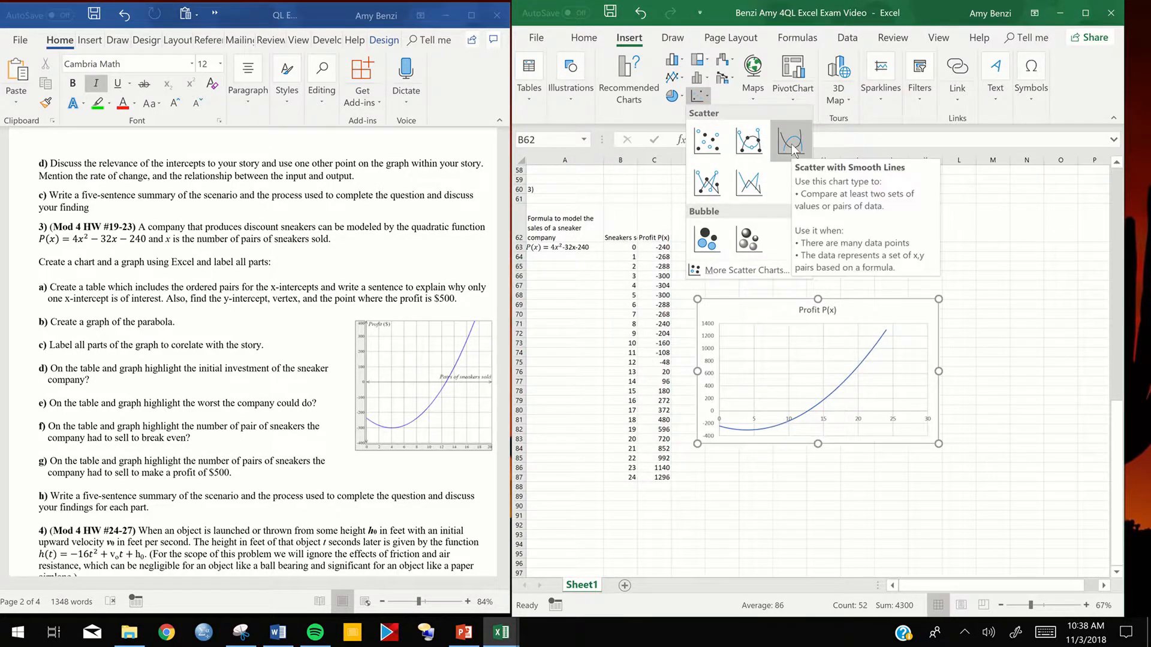
click(749, 141)
drag(940, 443, 1050, 454)
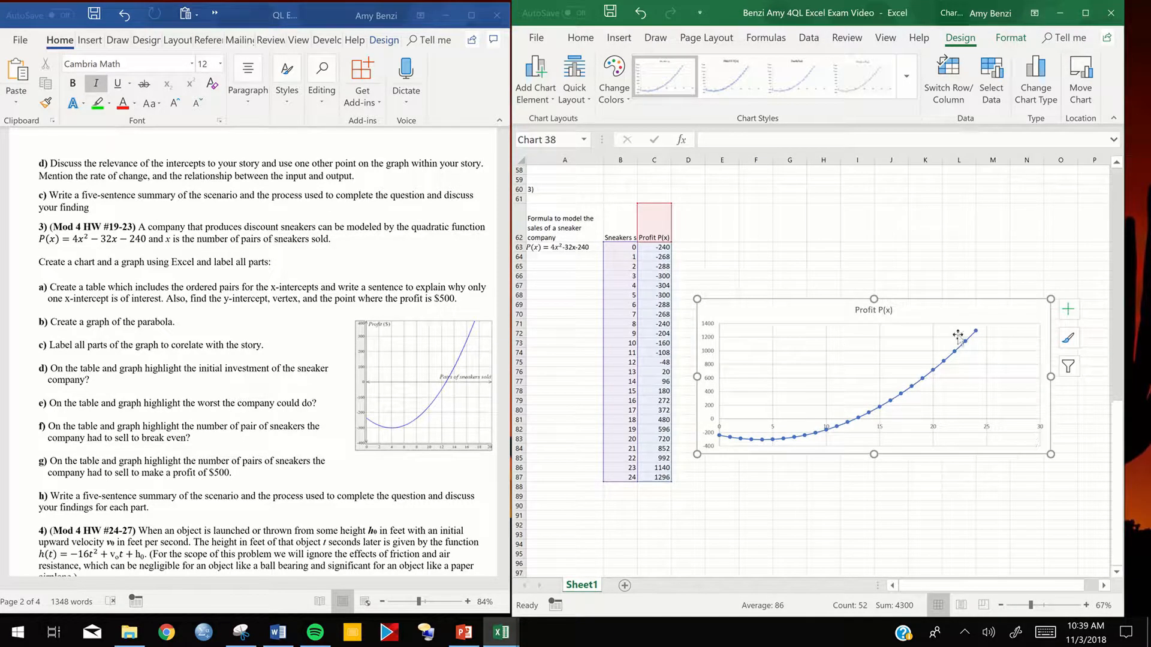
drag(874, 298, 864, 245)
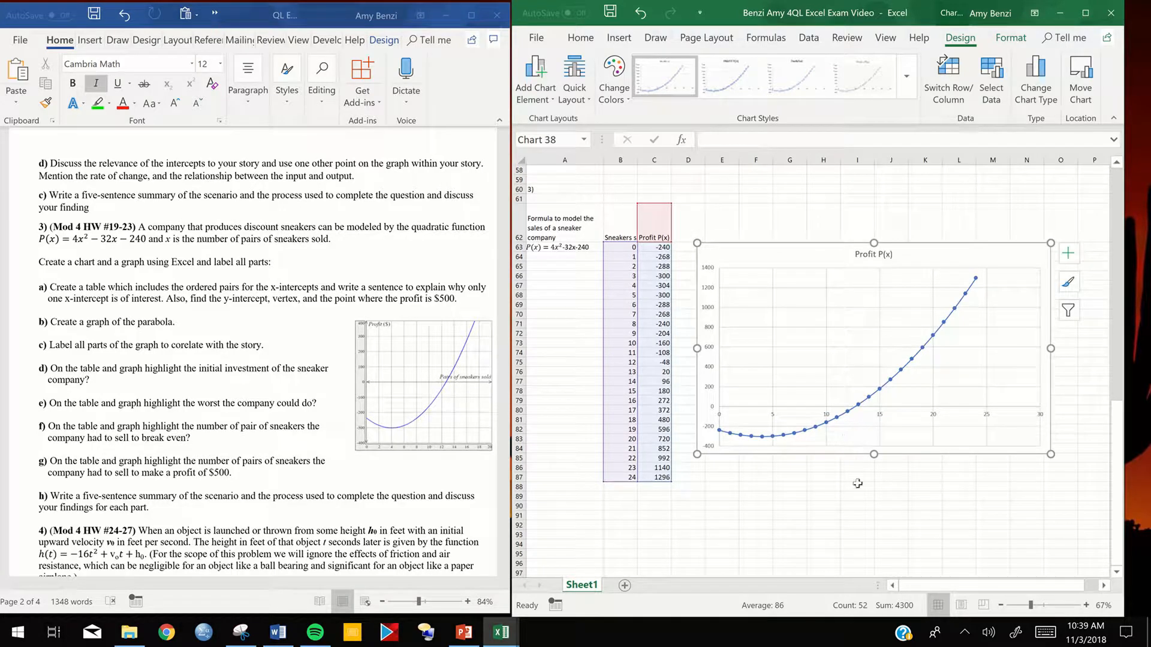
- Add primary horizontal and primary vertical axis titles to the profit chart
click(1068, 253)
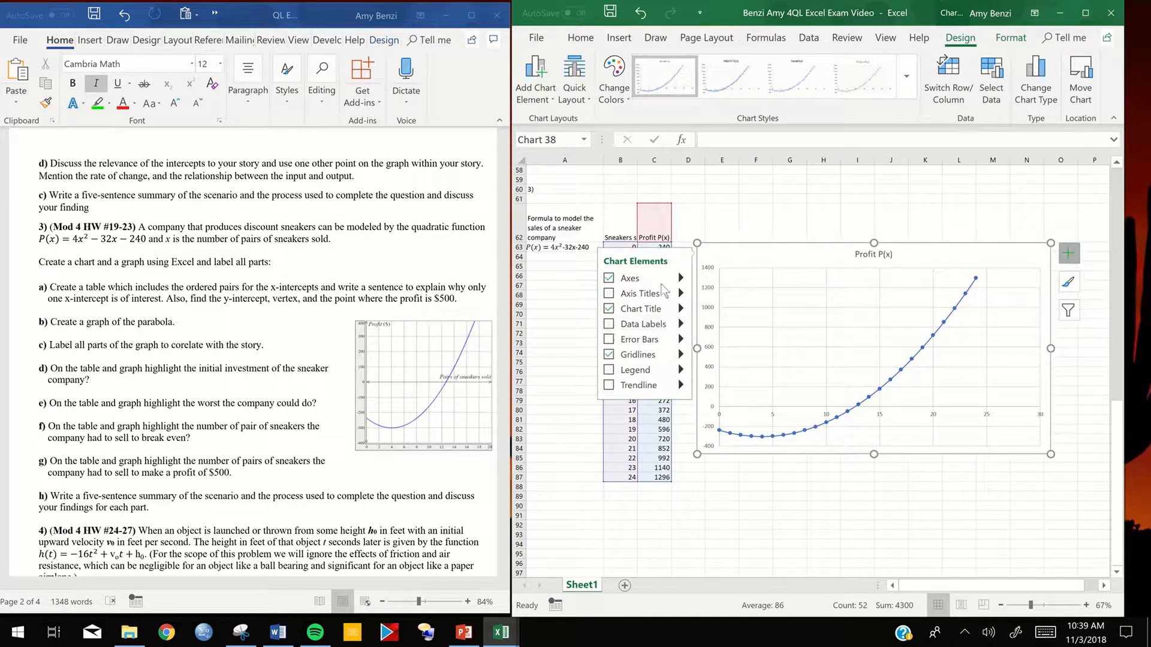
click(681, 293)
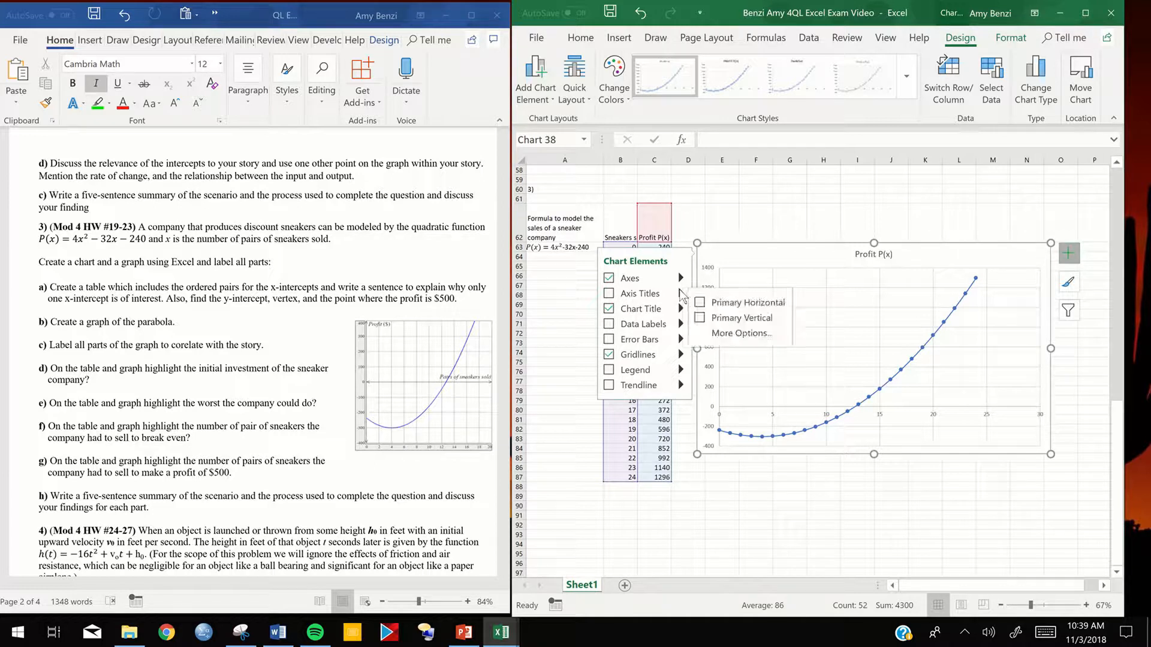
click(715, 304)
click(708, 317)
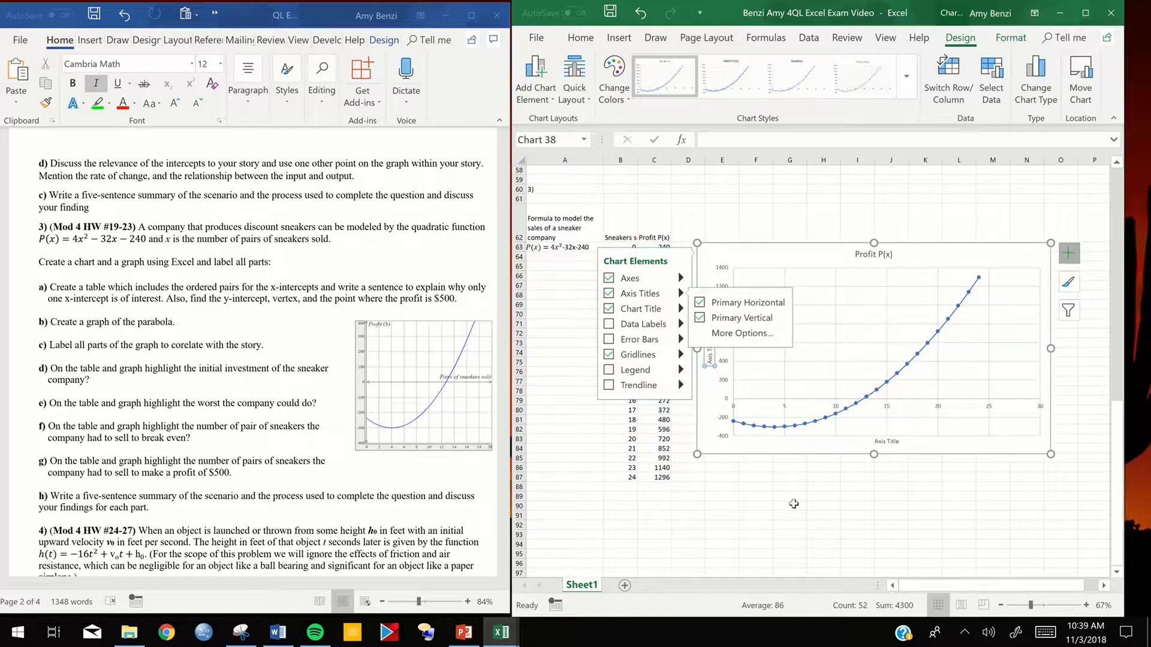
click(790, 505)
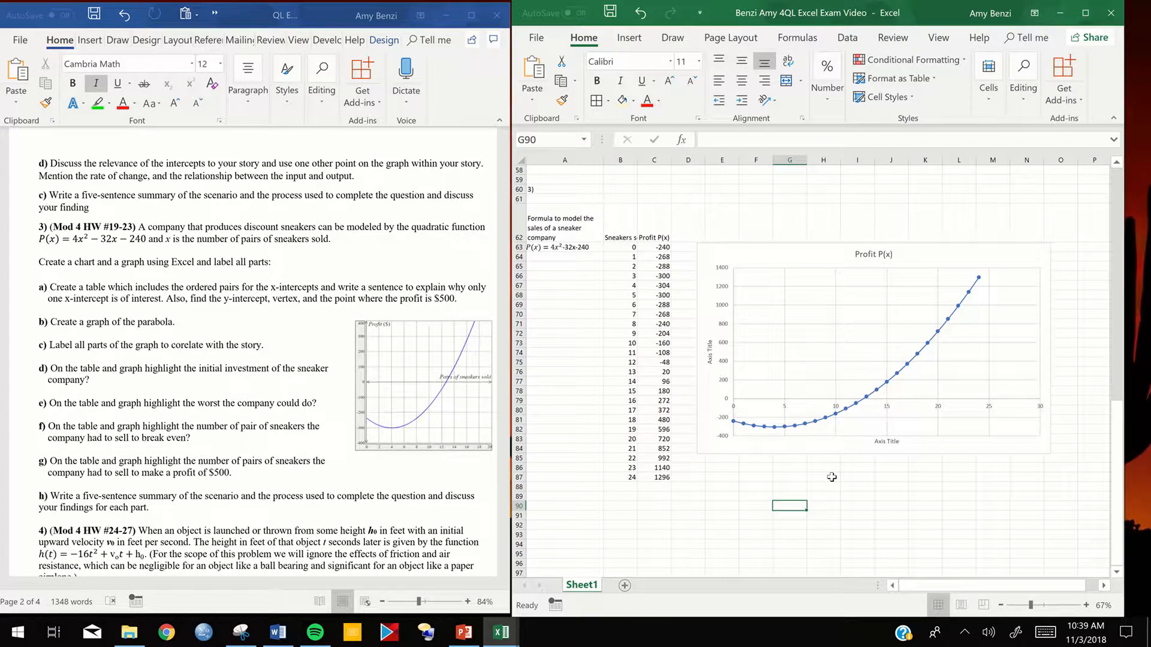
- Label the chart's horizontal axis "Sneaker Sold Title" and its vertical axis "Profit"
click(886, 442)
double_click(885, 442)
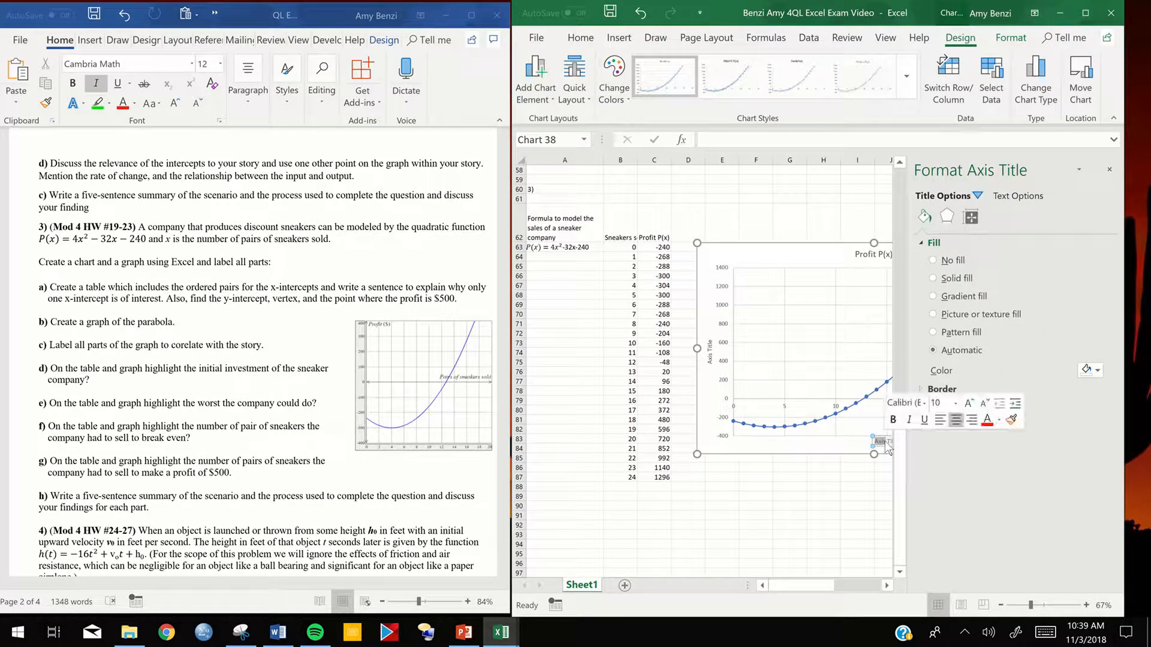
text(Sn)
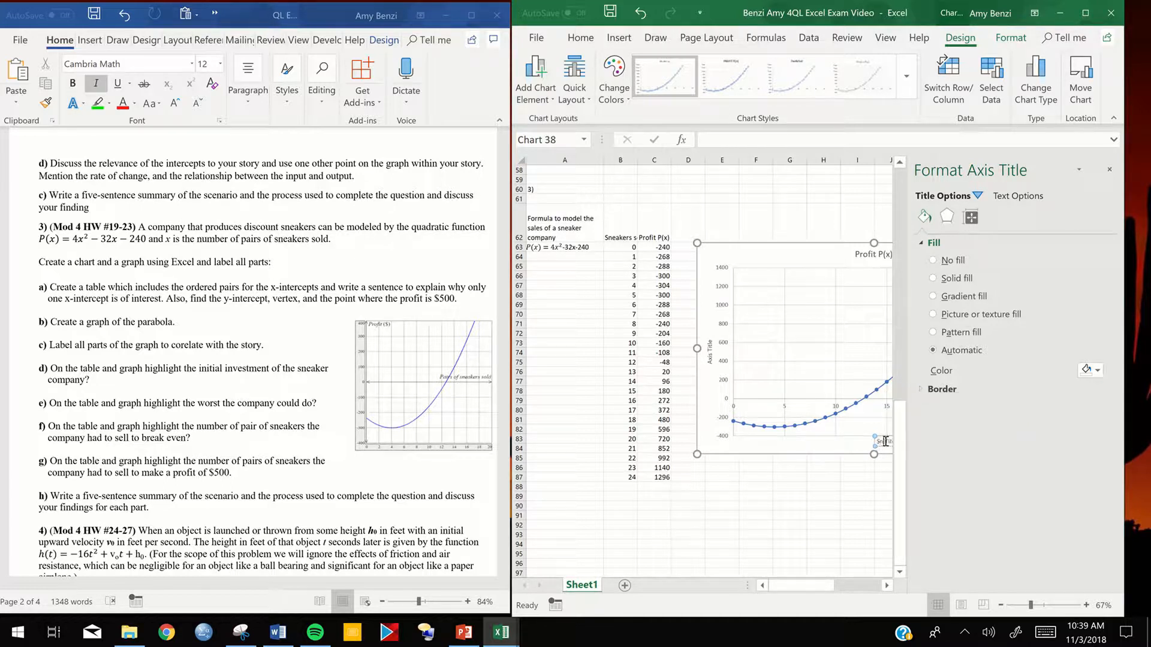
text(eakersale)
click(709, 359)
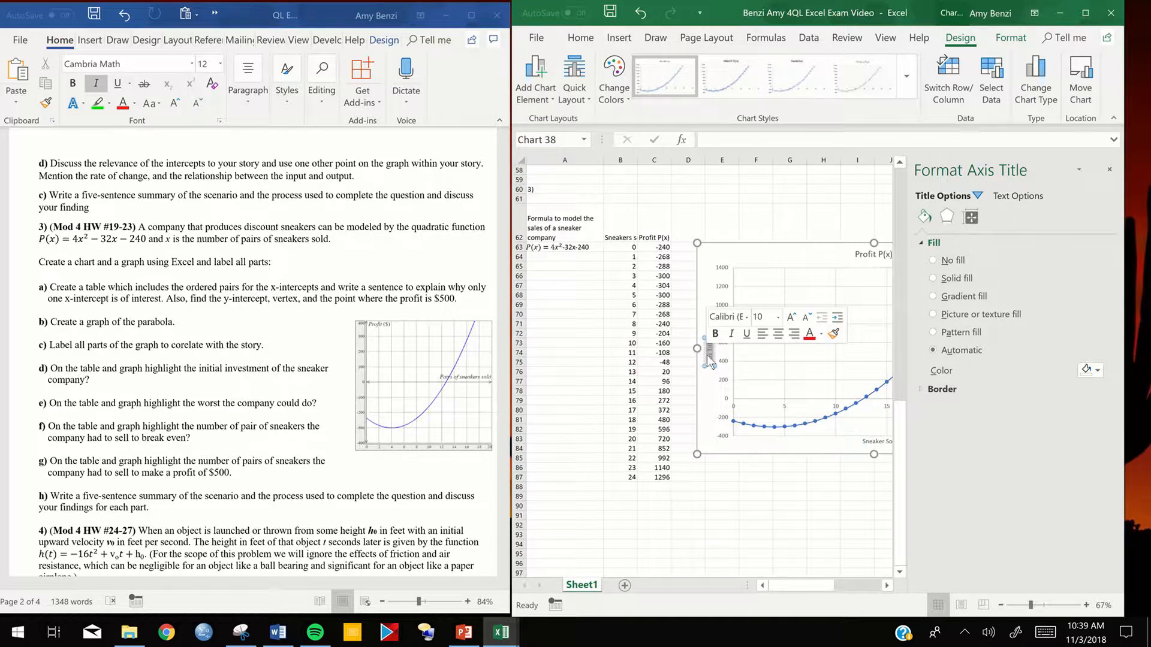
text(Profit)
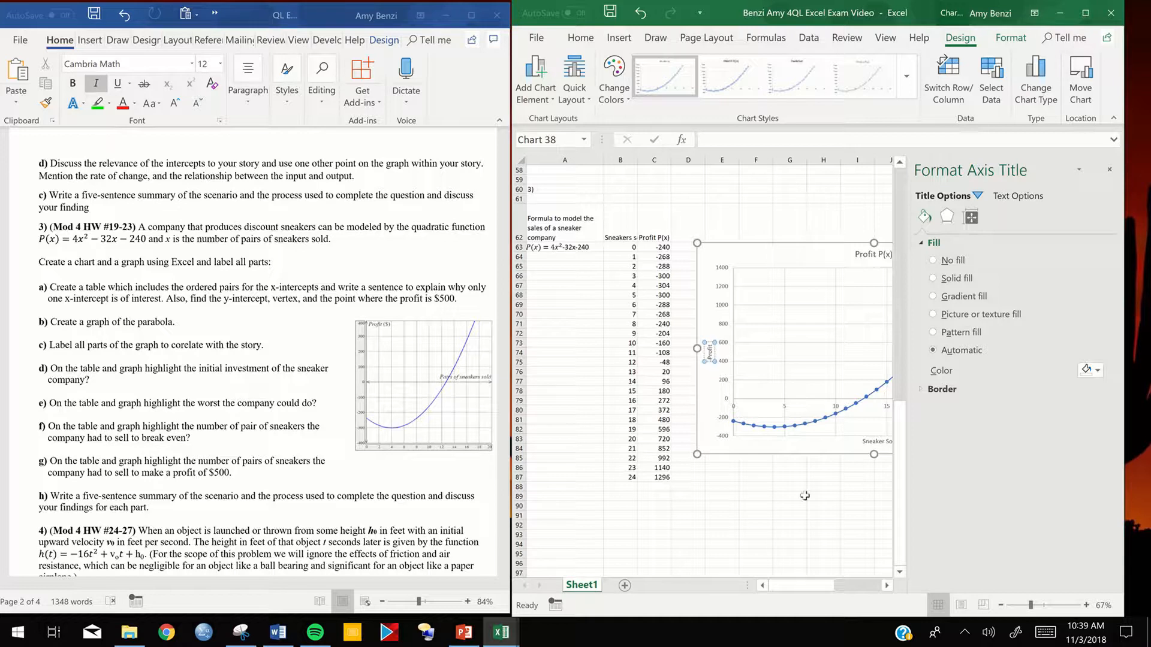
click(789, 506)
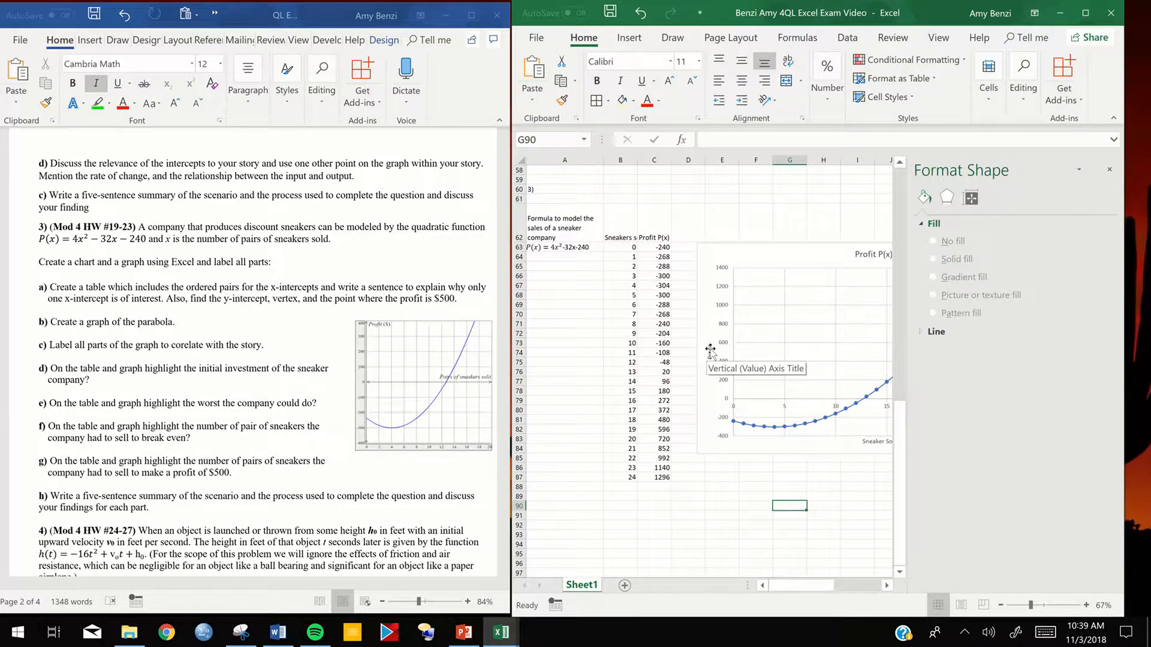
- Set the vertical axis title "Profit" to font size 24 and close the formatting pane
click(710, 350)
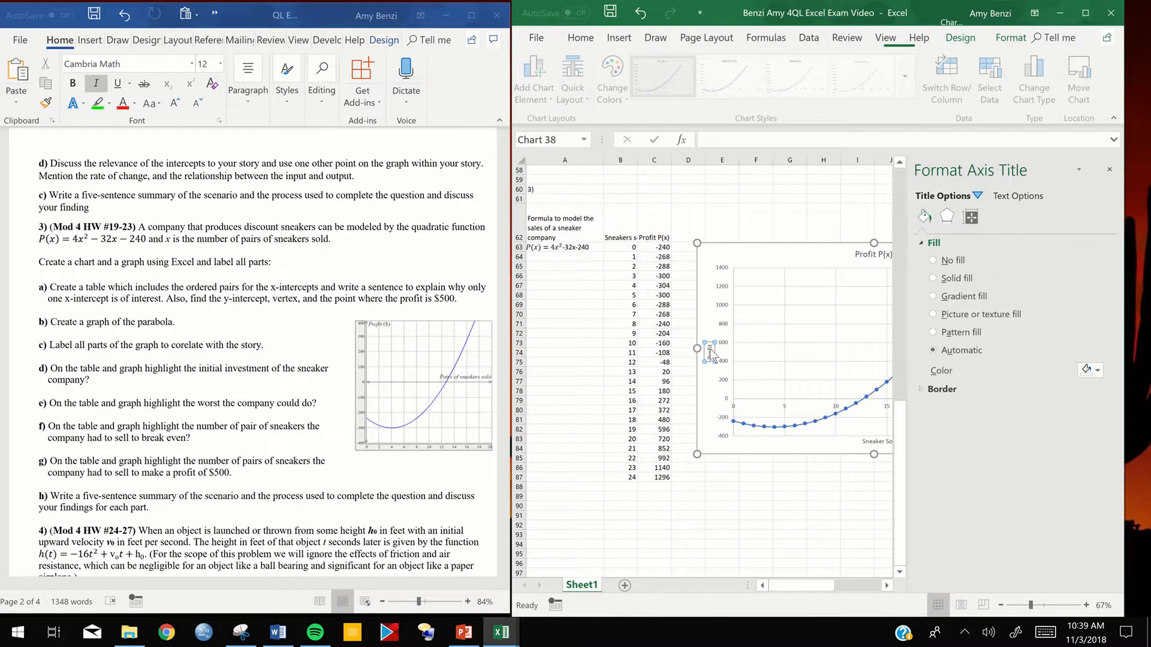
click(781, 312)
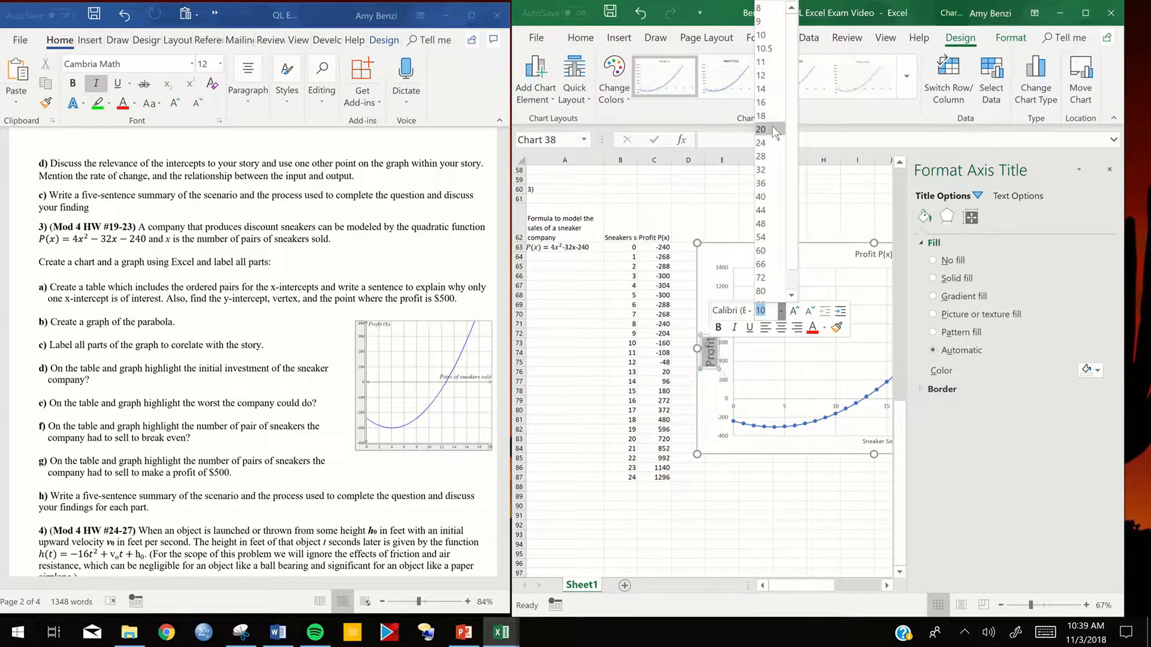
click(773, 144)
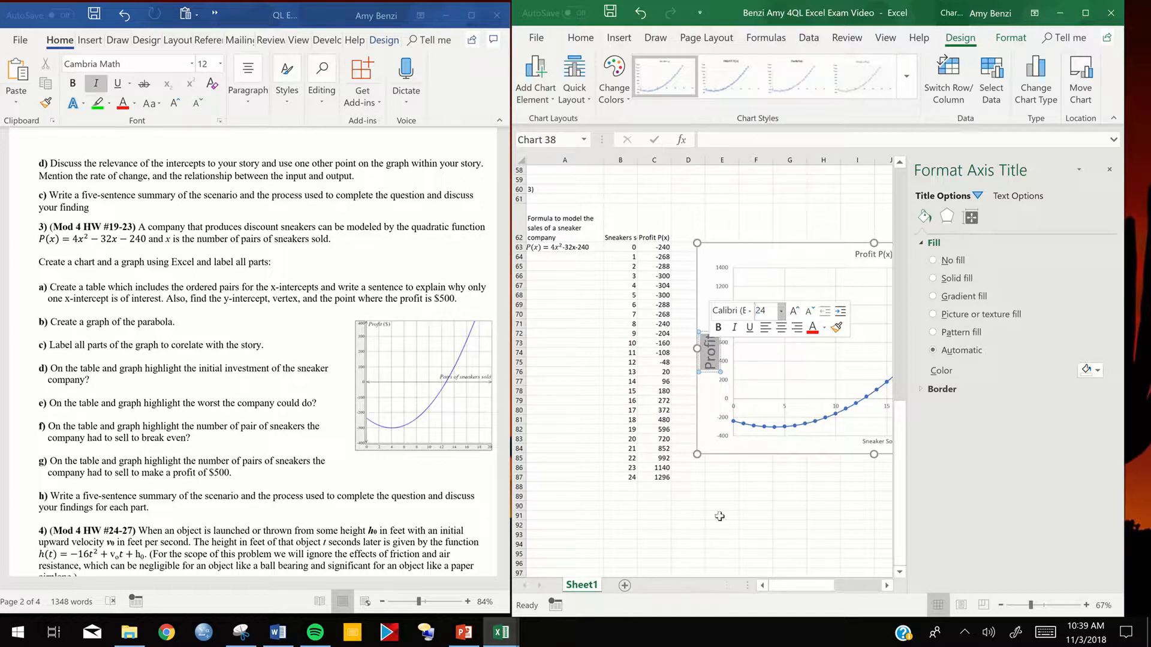
click(721, 515)
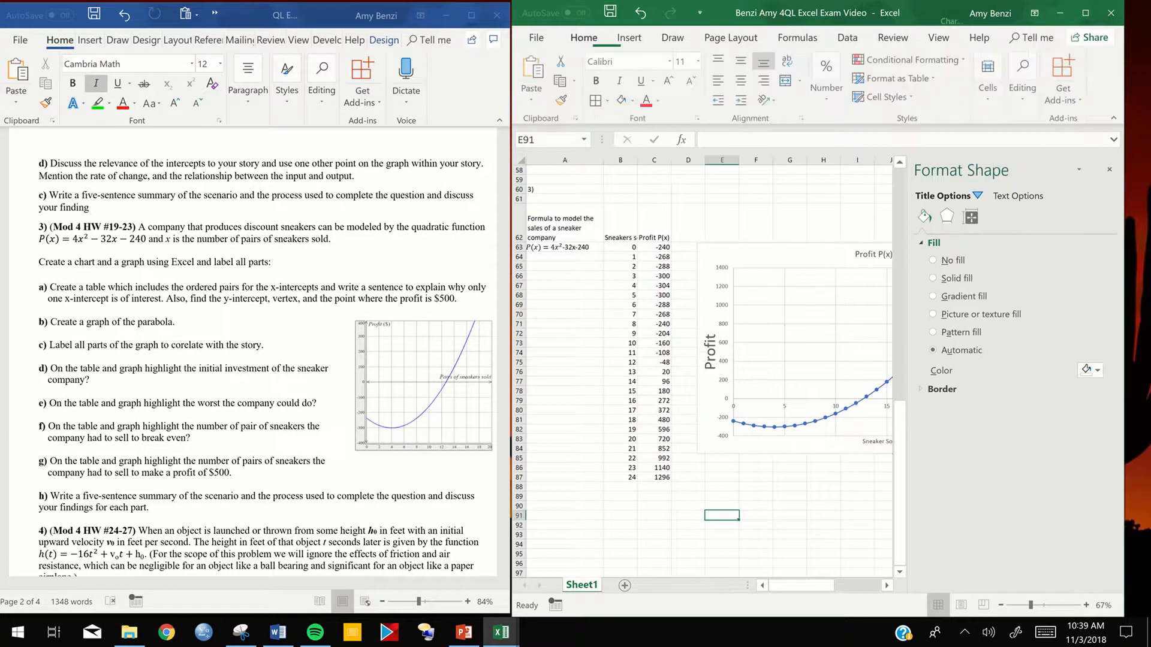
click(1110, 170)
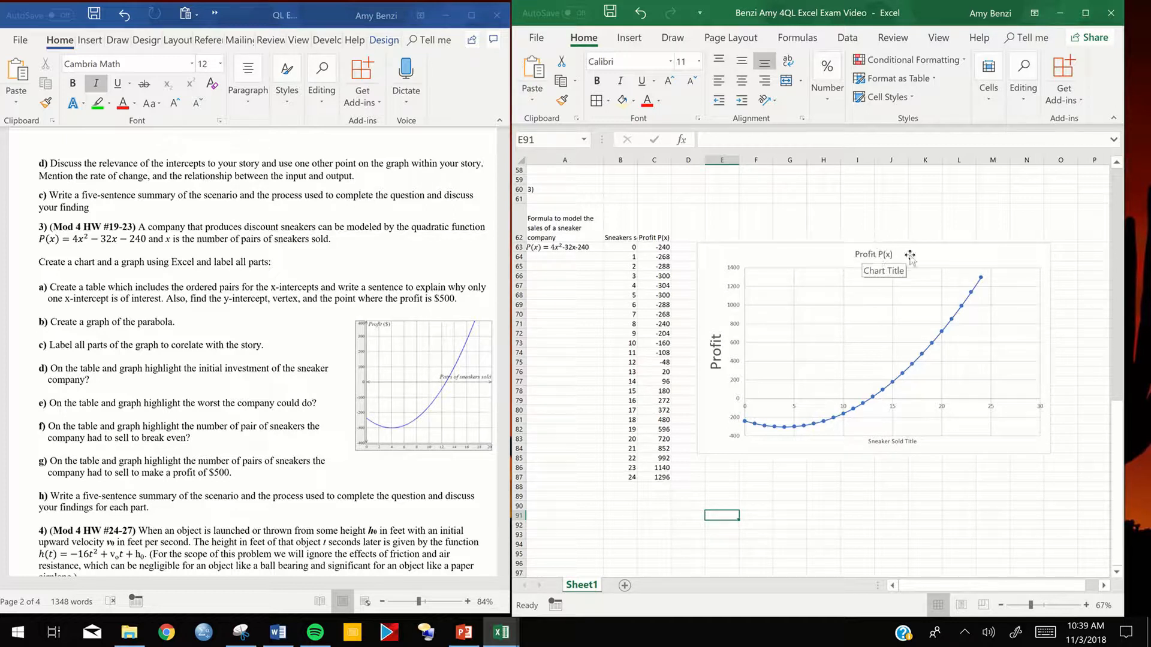
- Move the profit chart closer to the table and set the horizontal axis major unit to 1
click(800, 241)
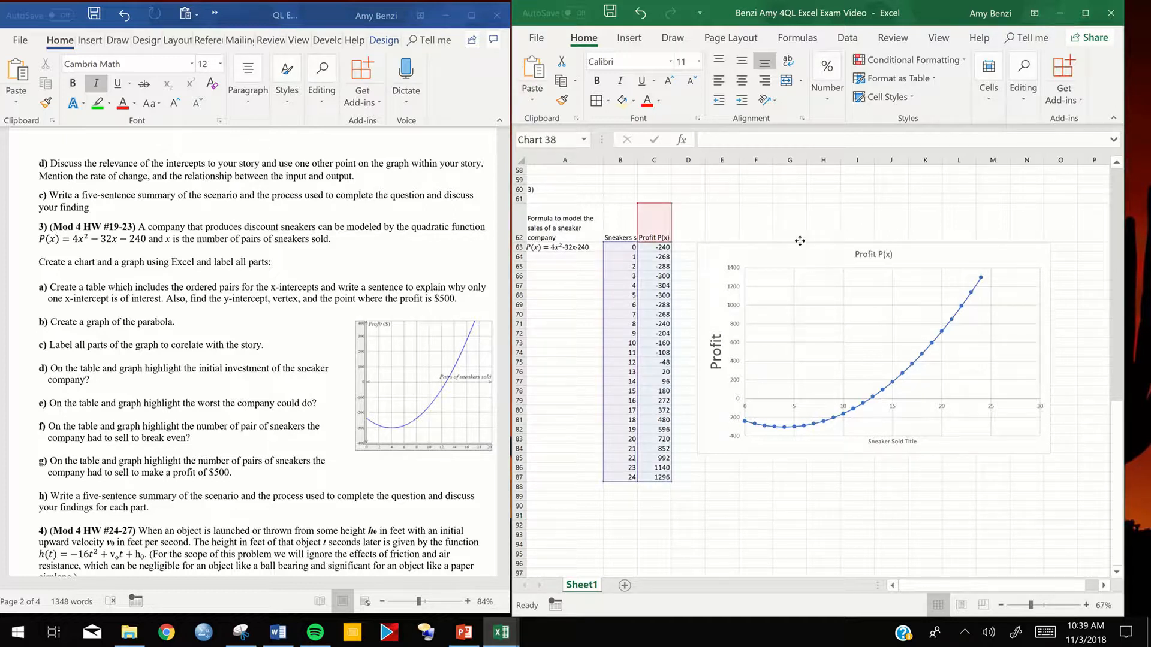
double_click(777, 398)
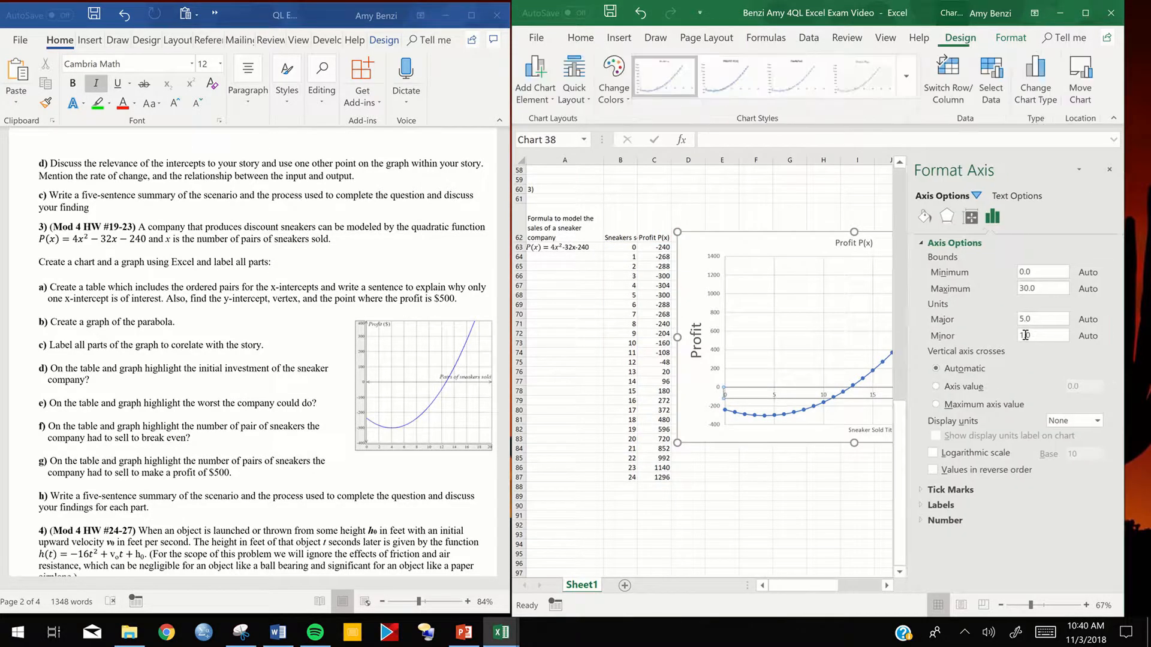
click(1024, 319)
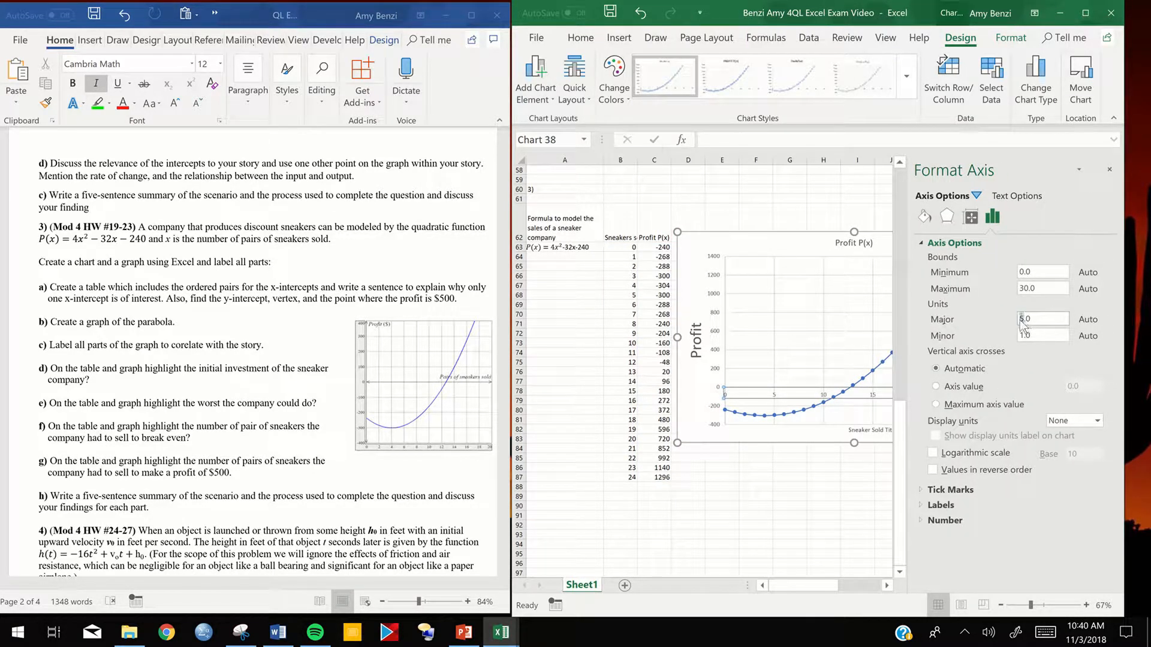
key(Return)
click(812, 500)
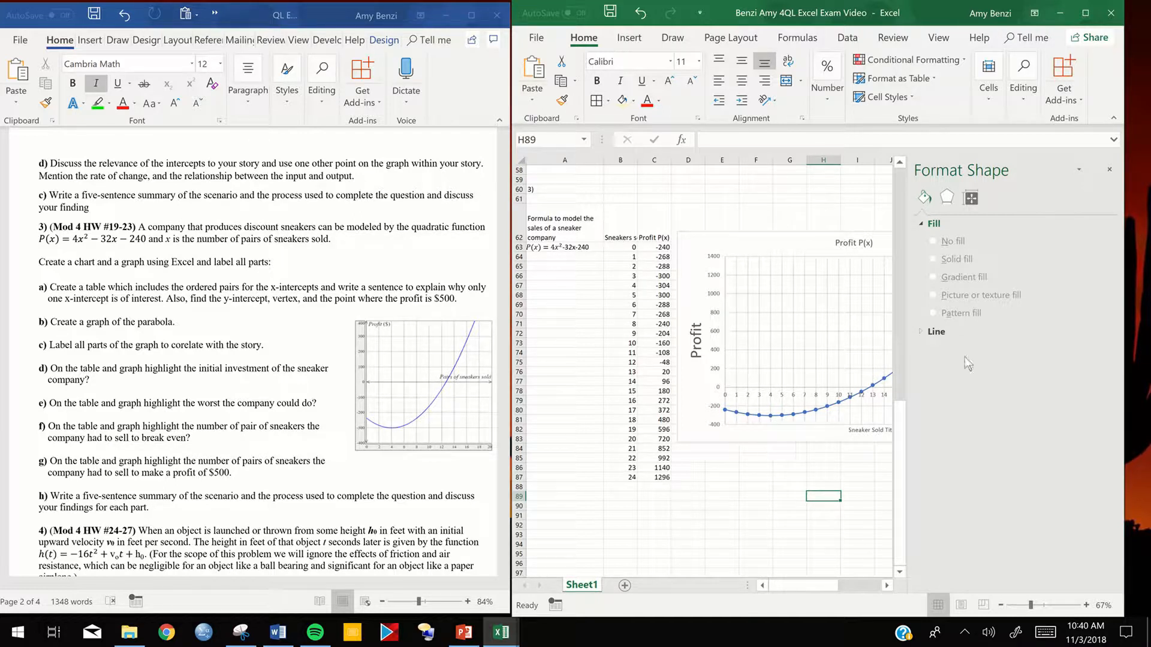
- Set the vertical axis major unit of the profit chart to 100
click(719, 357)
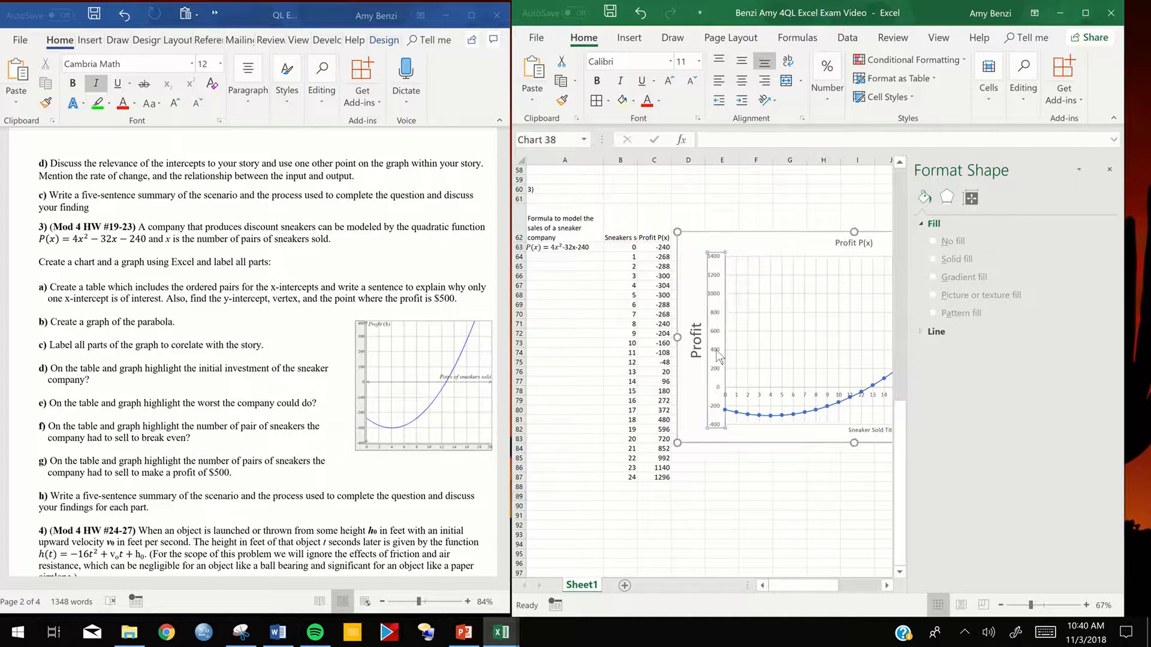
click(1025, 322)
key(Return)
click(857, 477)
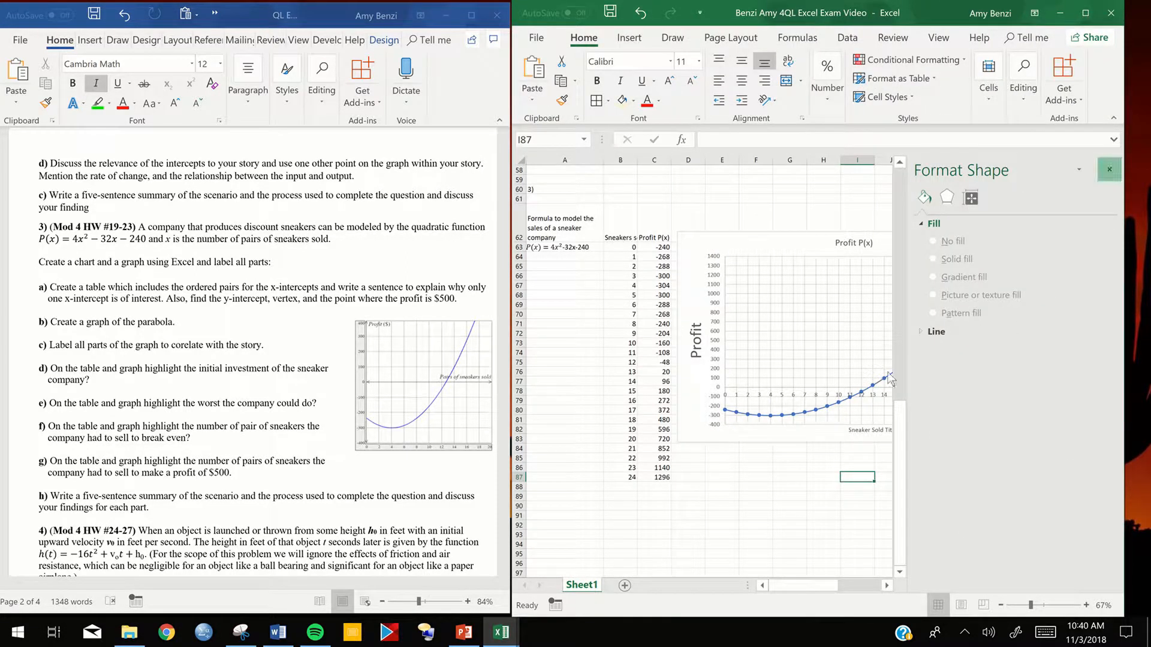
- Extend the profit chart's lower edge down to about row 88, and deselect the chart
click(854, 445)
drag(853, 445, 853, 496)
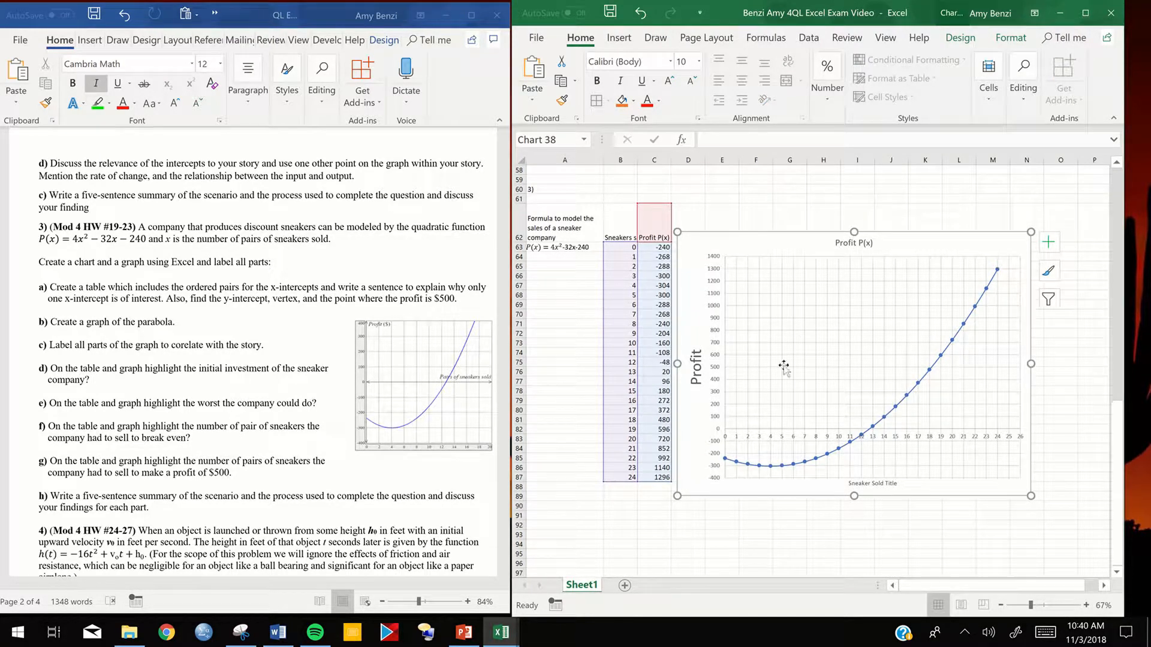
click(567, 364)
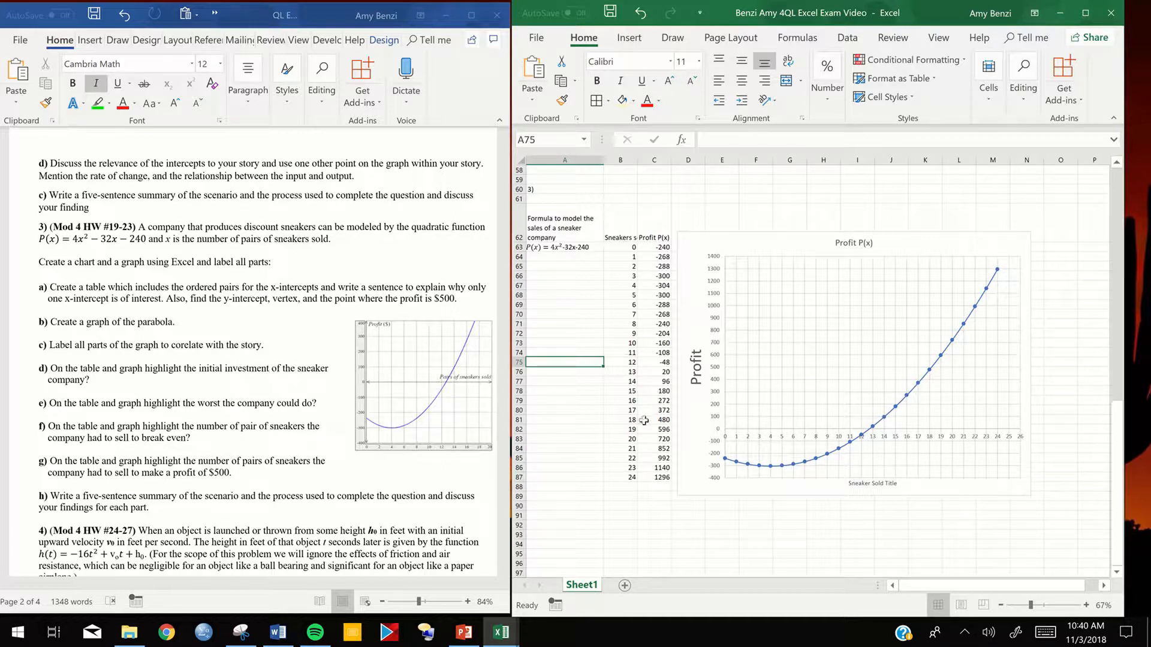
- Highlight the initial investment row, cells B63:C63, with a light yellow fill
drag(626, 246, 659, 247)
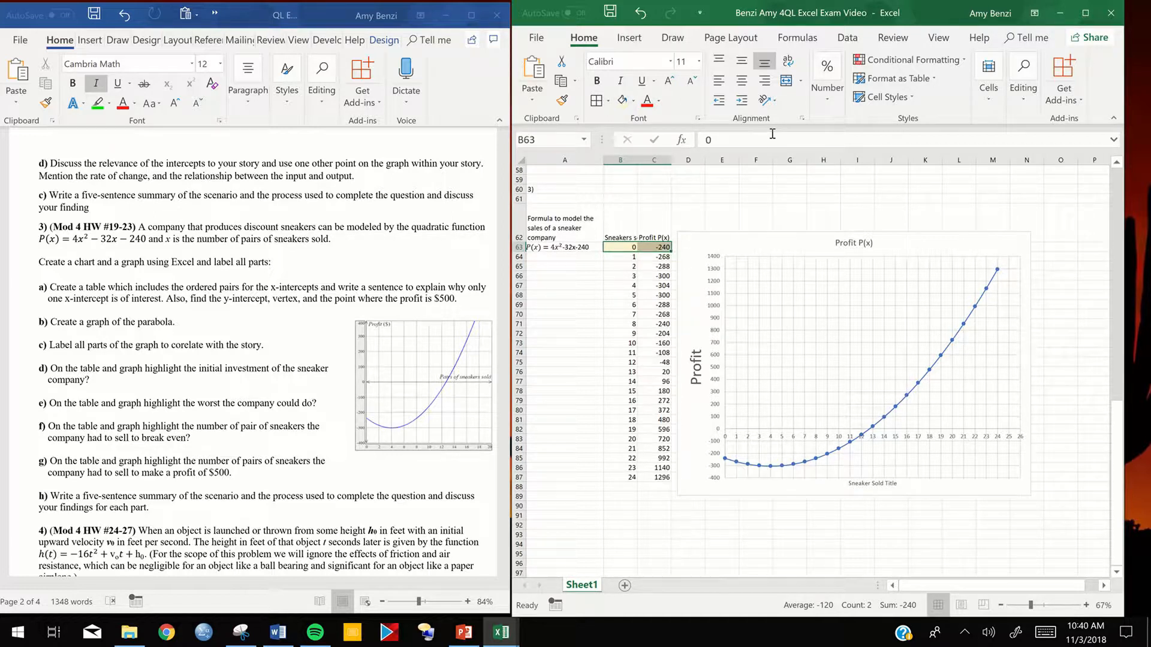
click(631, 40)
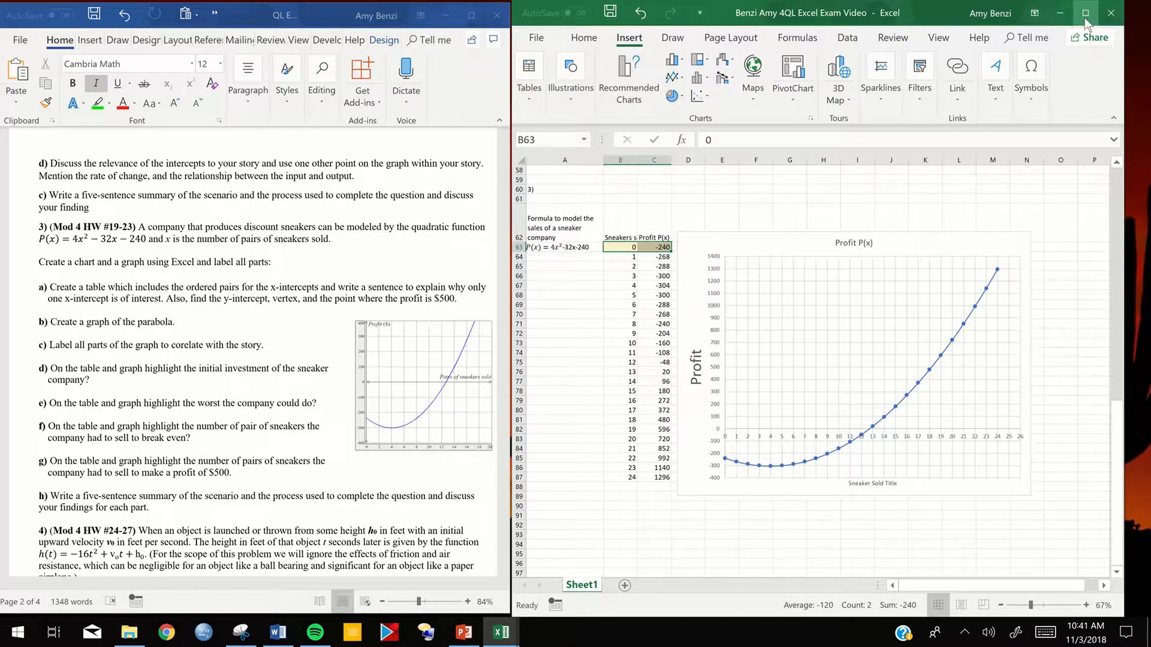
click(561, 112)
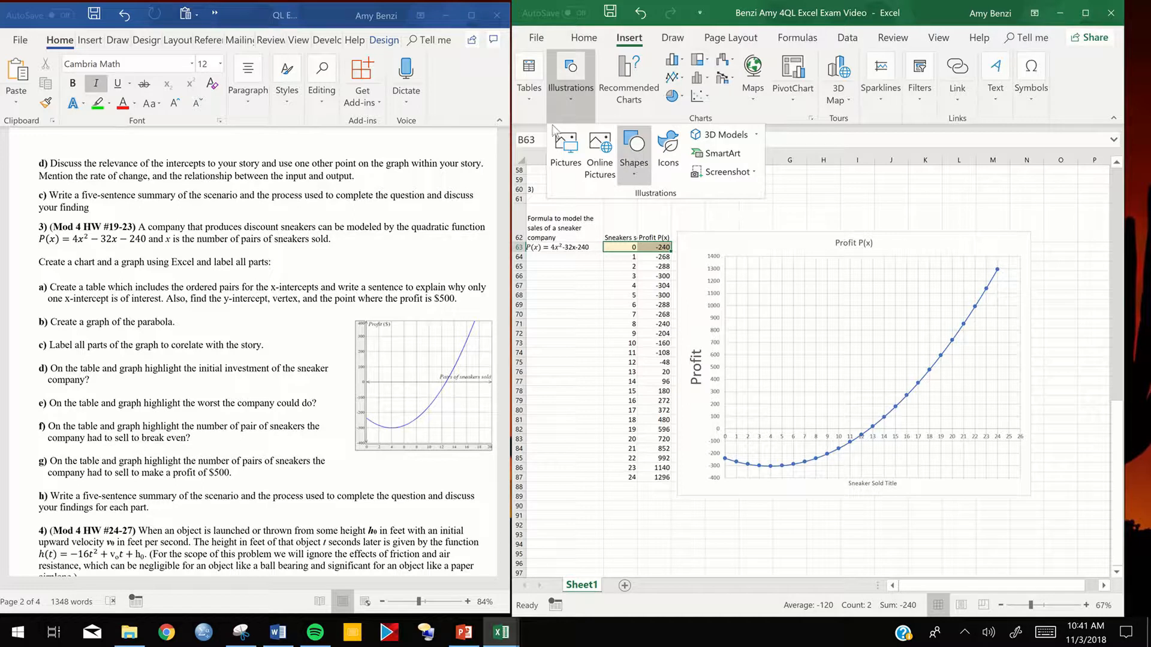
click(636, 173)
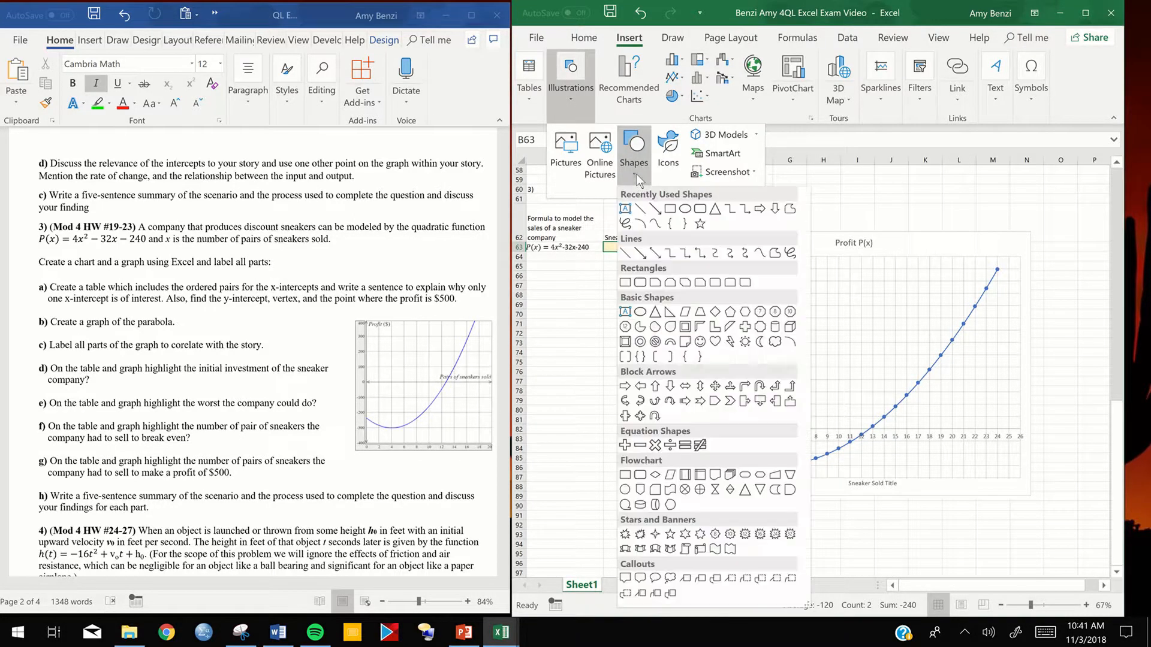
click(685, 209)
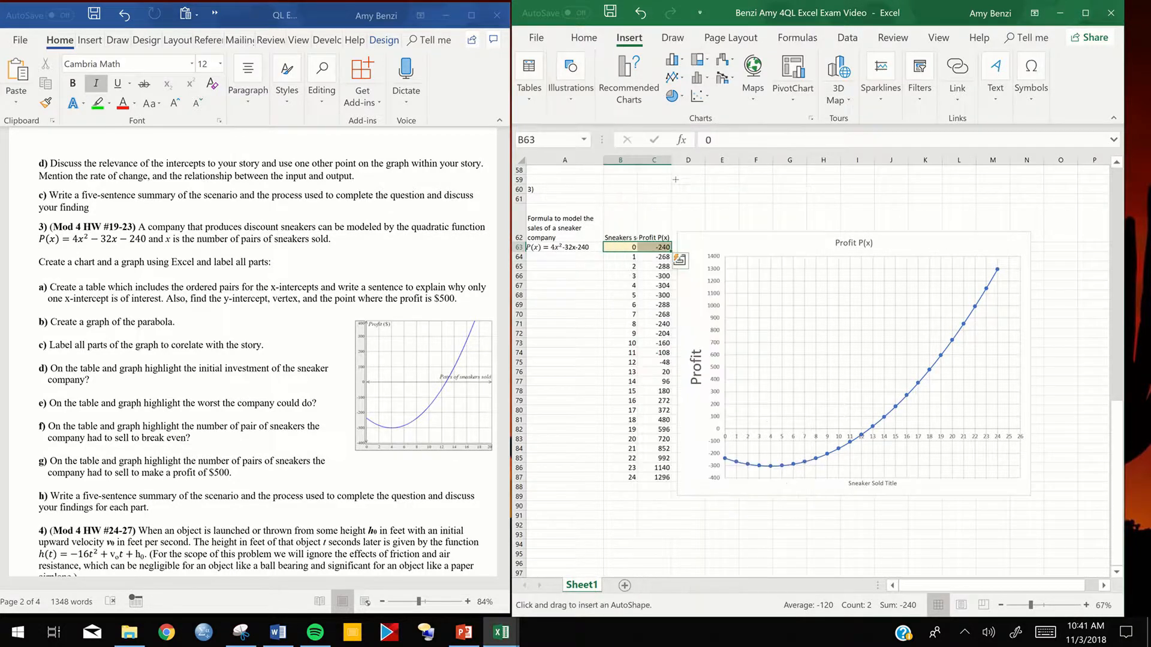
- Draw a small 7-point star over the chart's point at 0 sneakers and fill it light yellow
click(567, 99)
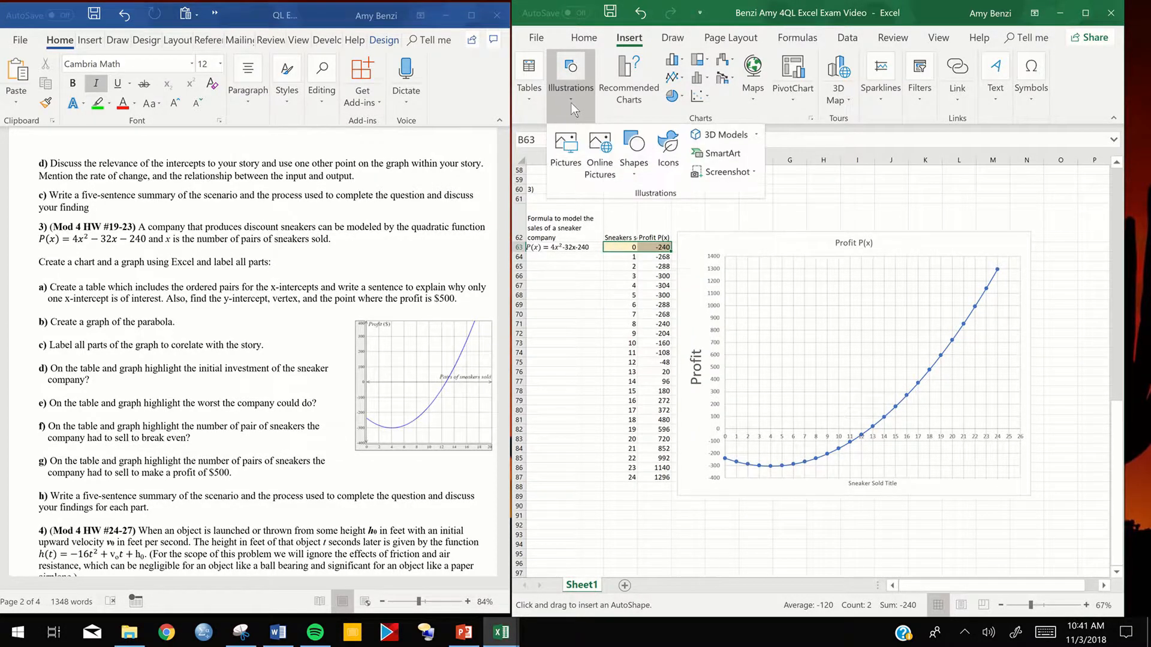
click(635, 172)
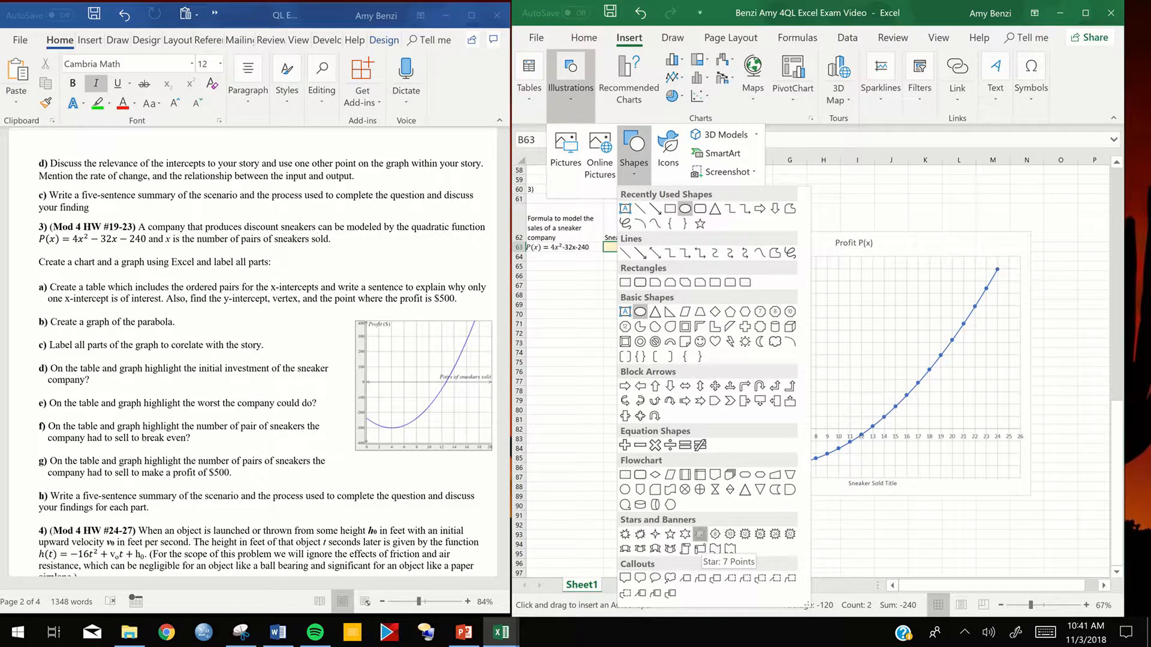
click(701, 535)
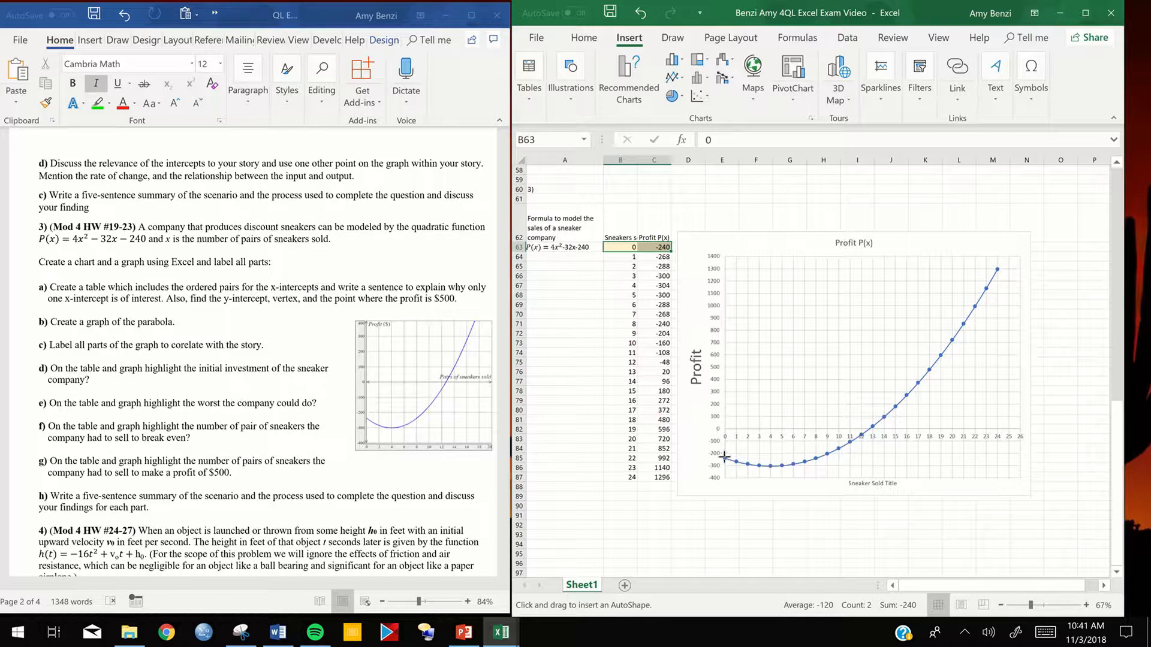
drag(732, 466, 722, 454)
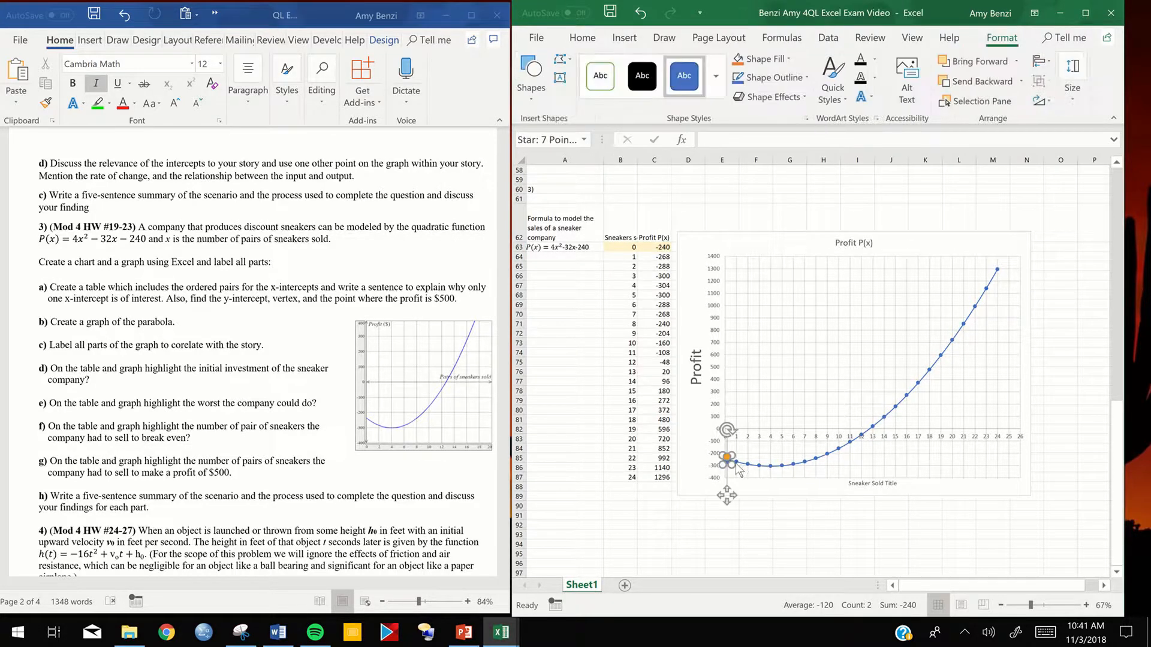
click(789, 59)
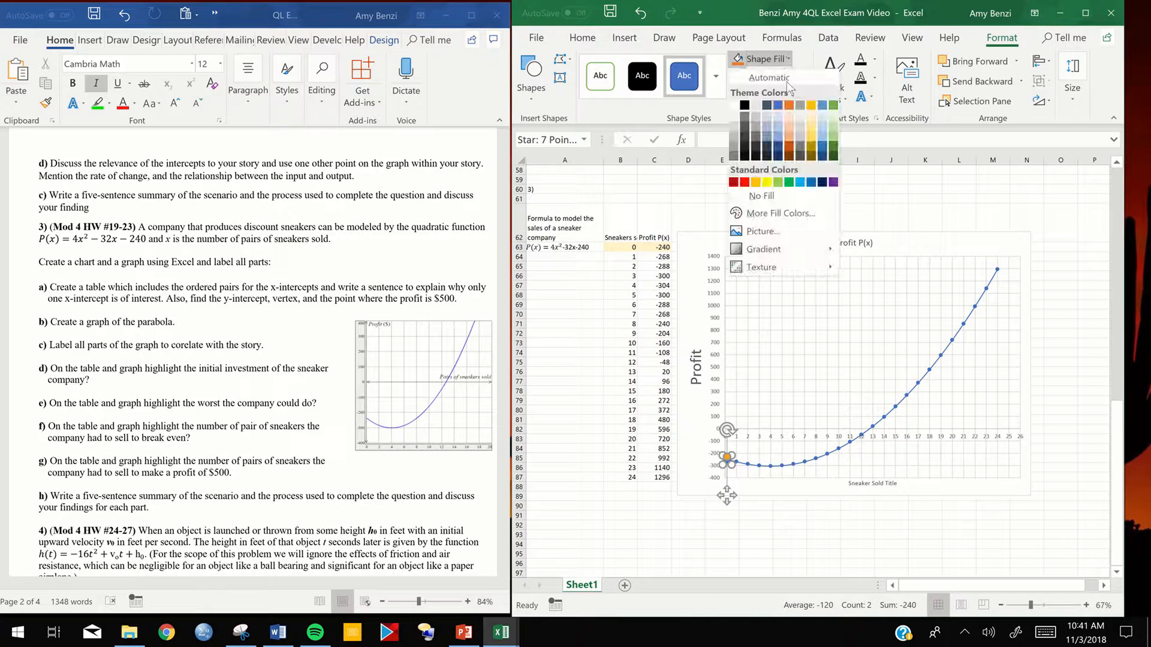
click(812, 130)
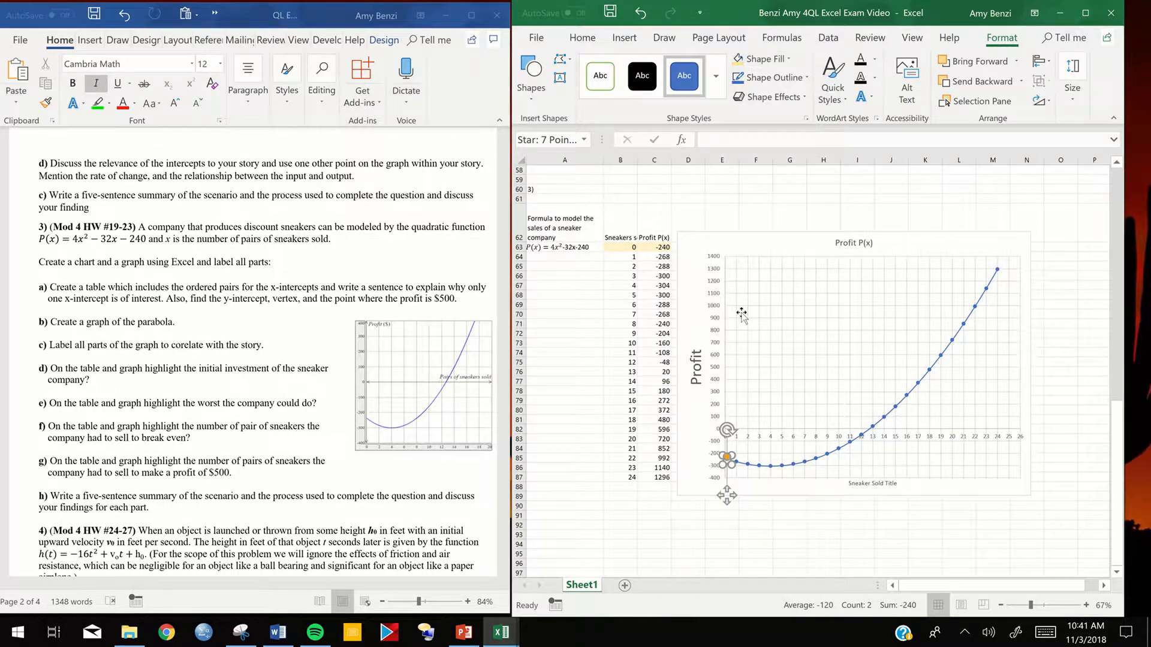
- Enlarge the yellow star slightly and centre it on the parabola's starting point at 0 sneakers
click(830, 410)
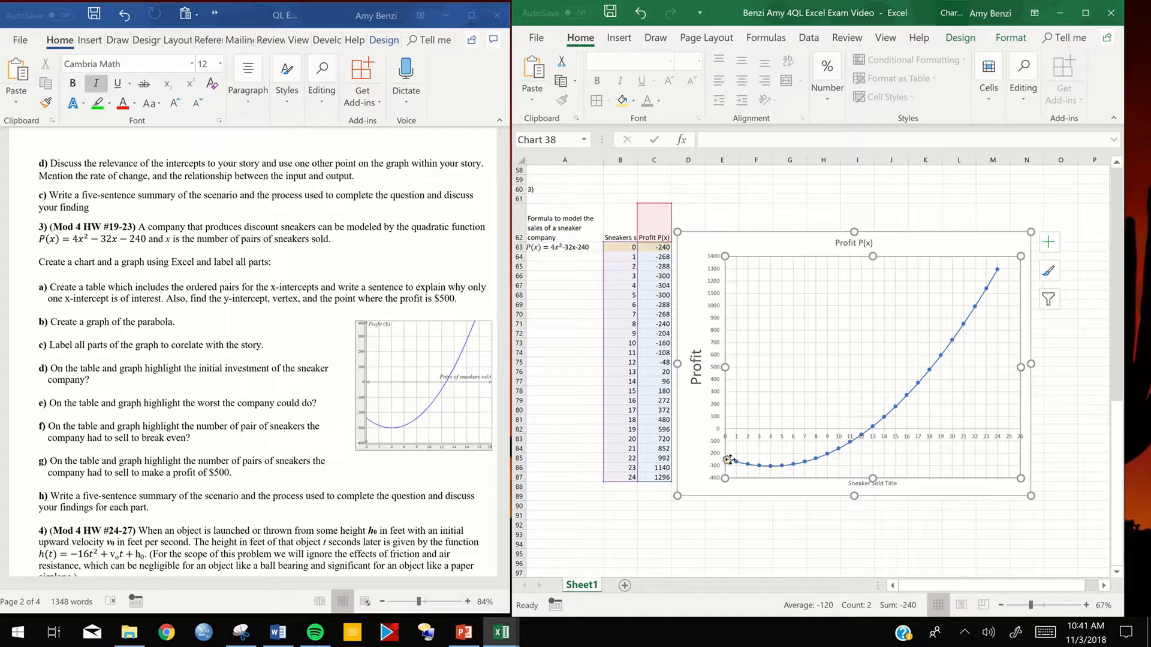
click(729, 460)
drag(738, 449, 739, 448)
drag(730, 506, 725, 498)
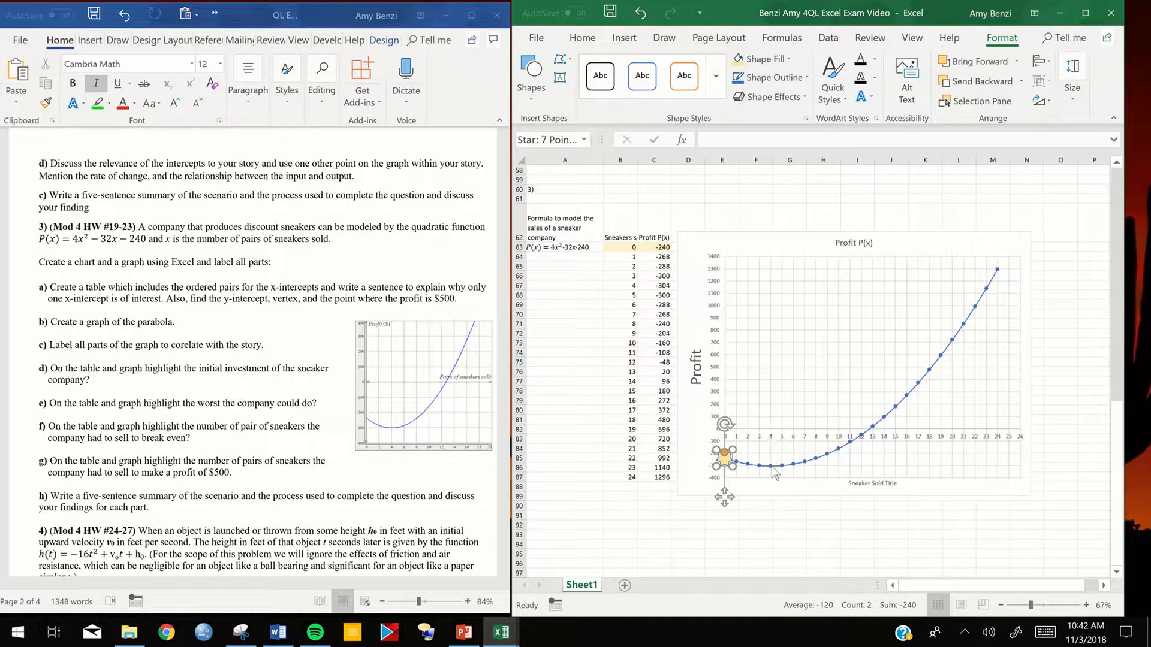
- Highlight the worst-profit row, cells B67:C67, with a light green fill
drag(626, 286, 648, 286)
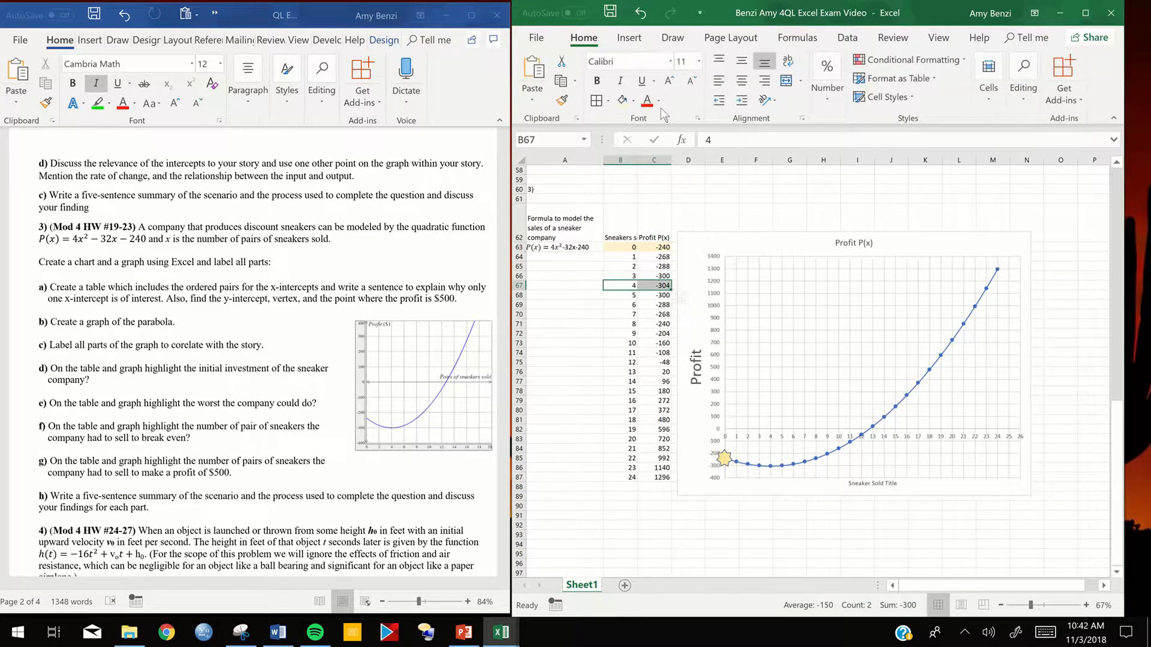
click(633, 100)
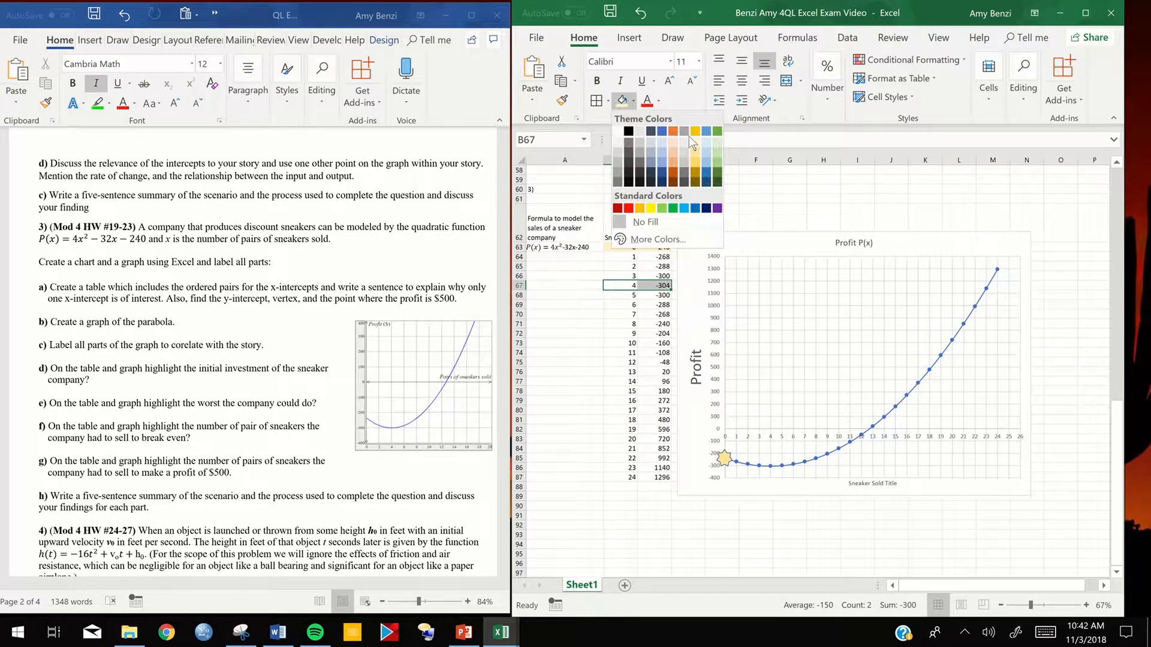
click(717, 143)
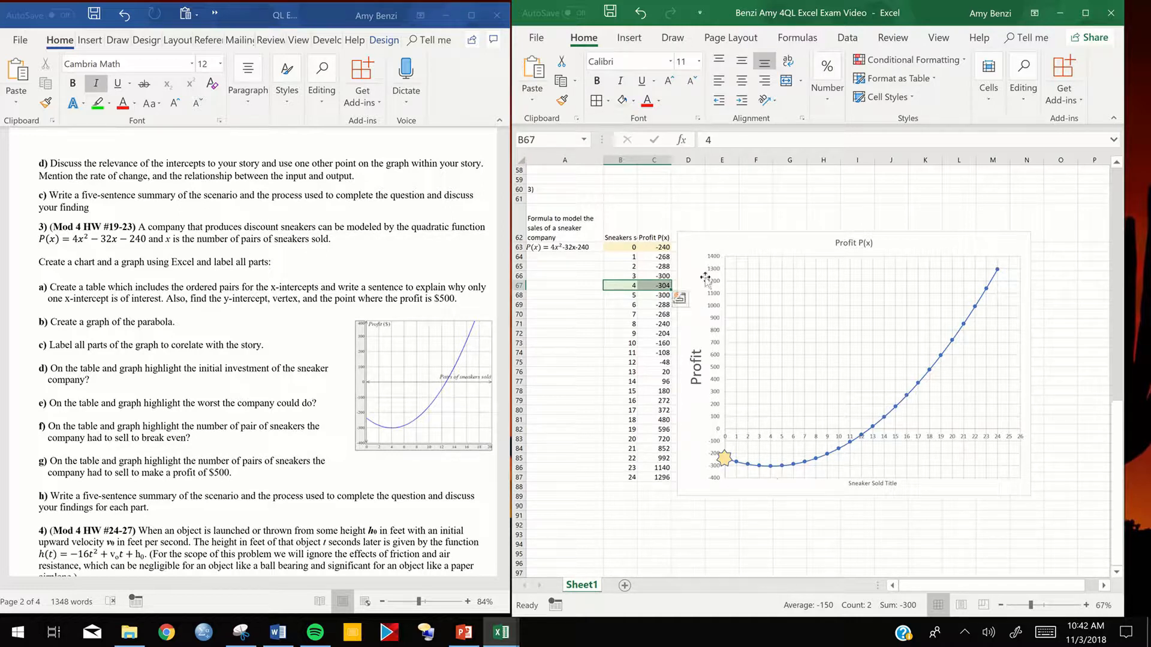
- Duplicate the yellow star and place the copy near the parabola's lowest point
click(724, 458)
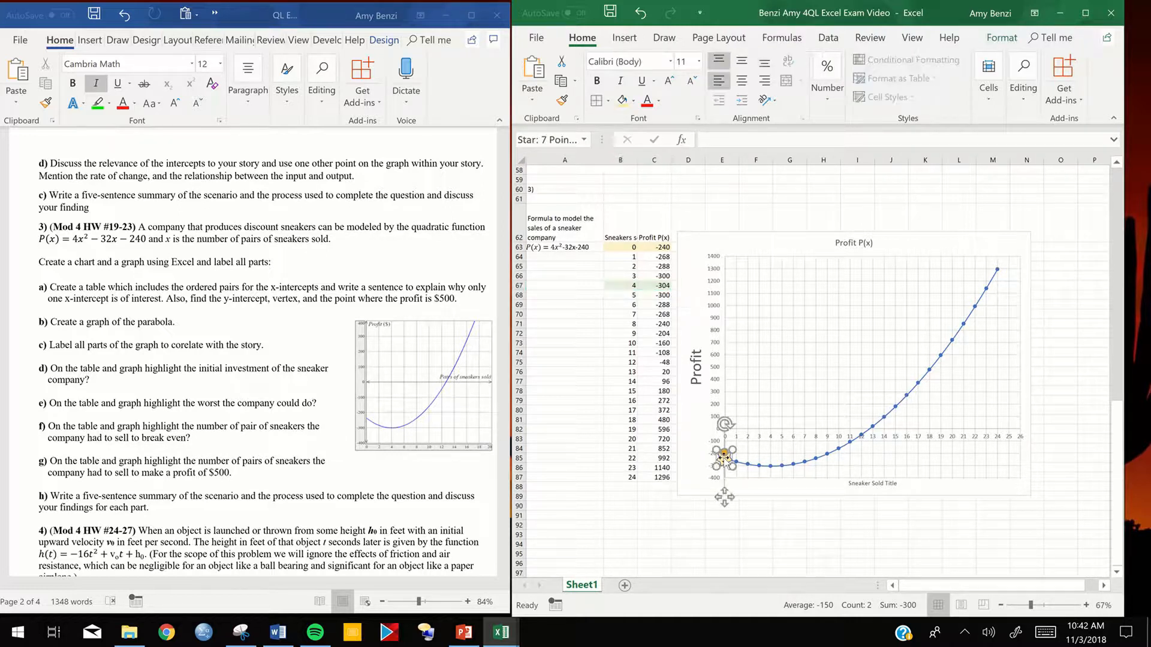
key(ctrl+v)
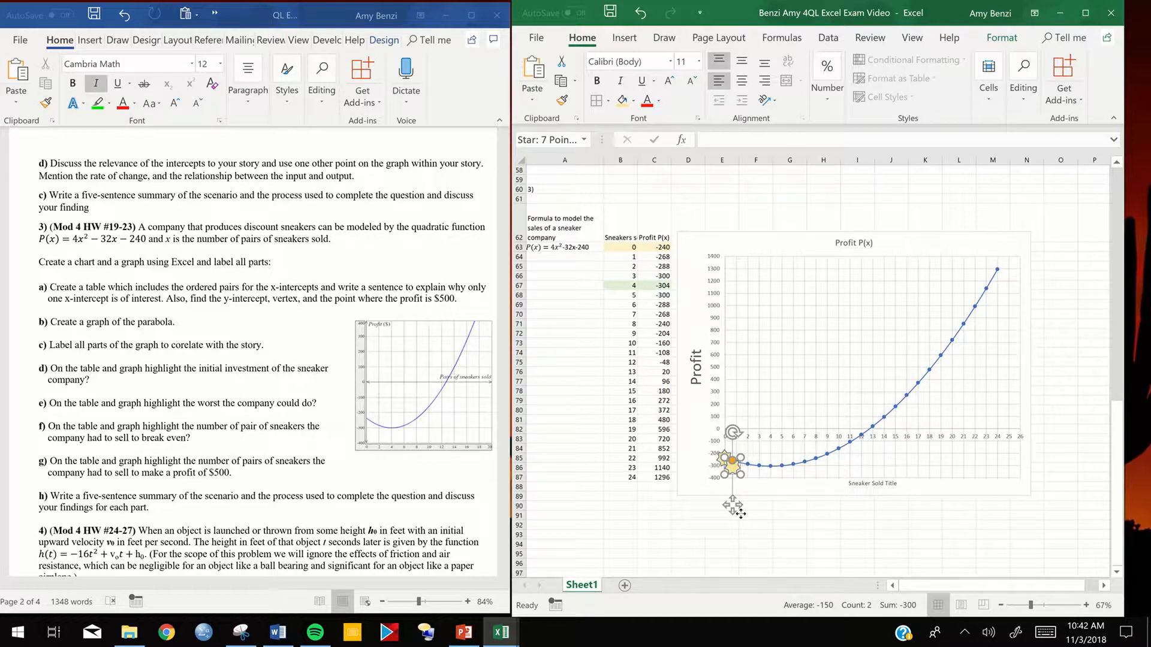
drag(746, 509, 759, 510)
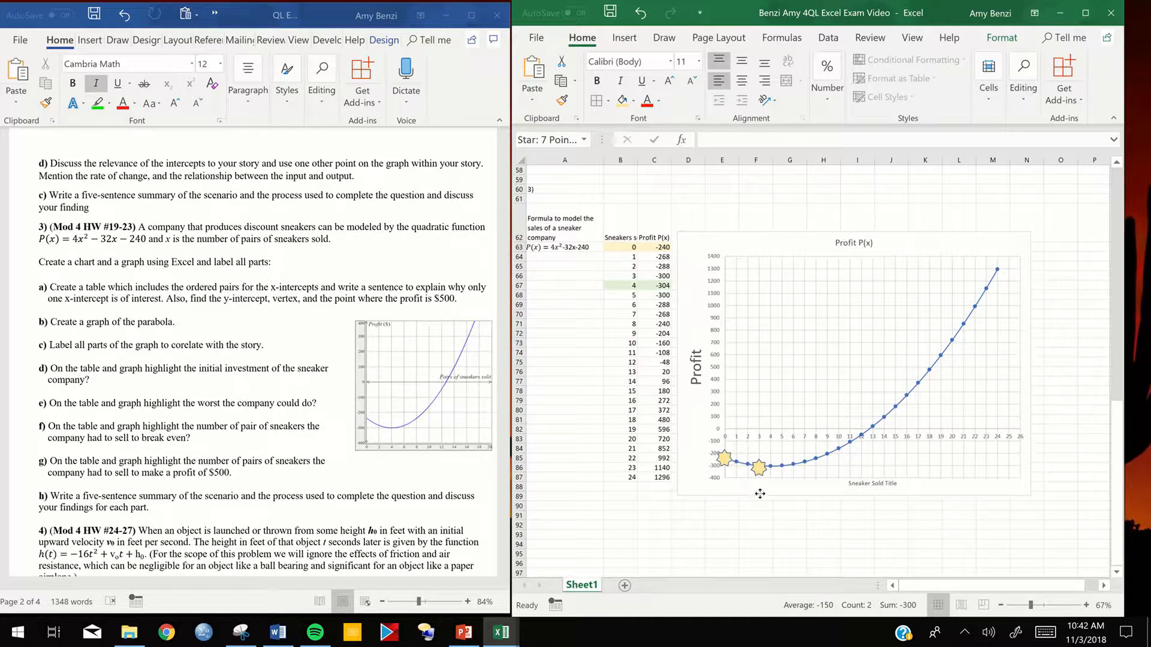
click(760, 493)
- Change the duplicated star's fill to light green and deselect it
right_click(757, 473)
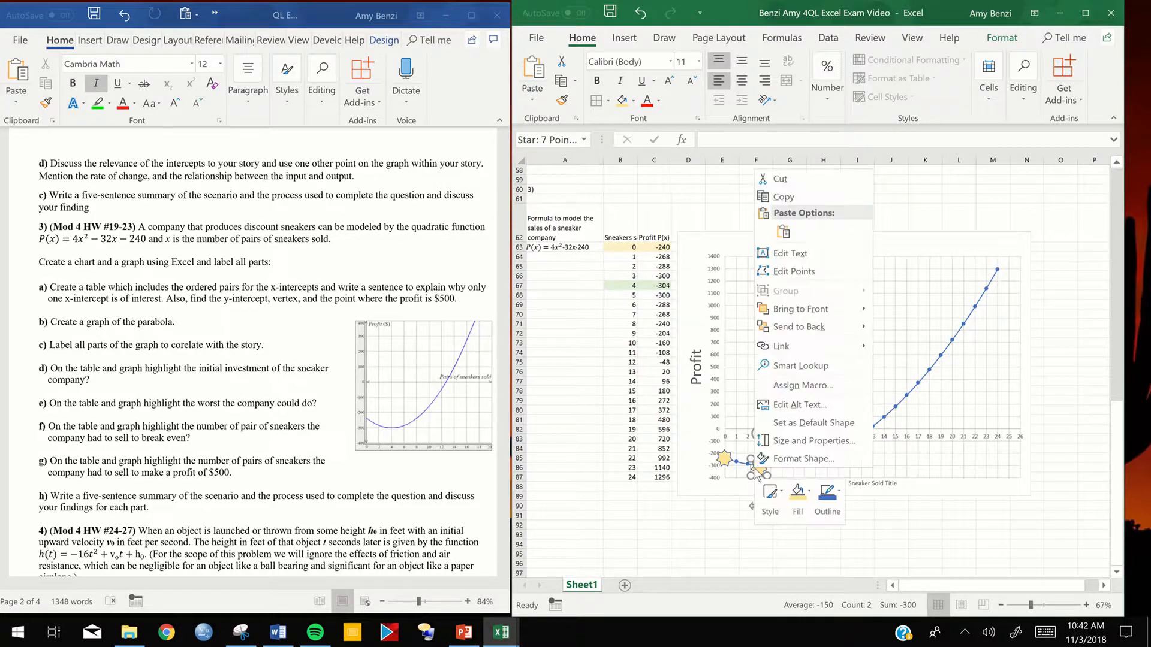
click(798, 497)
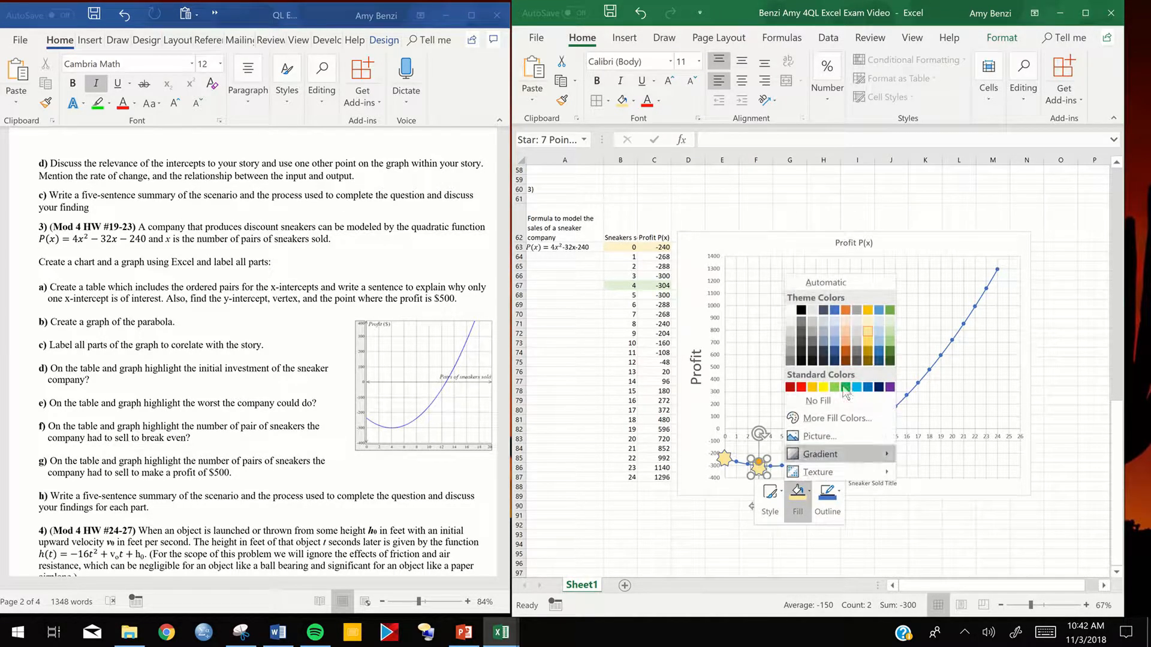
click(889, 334)
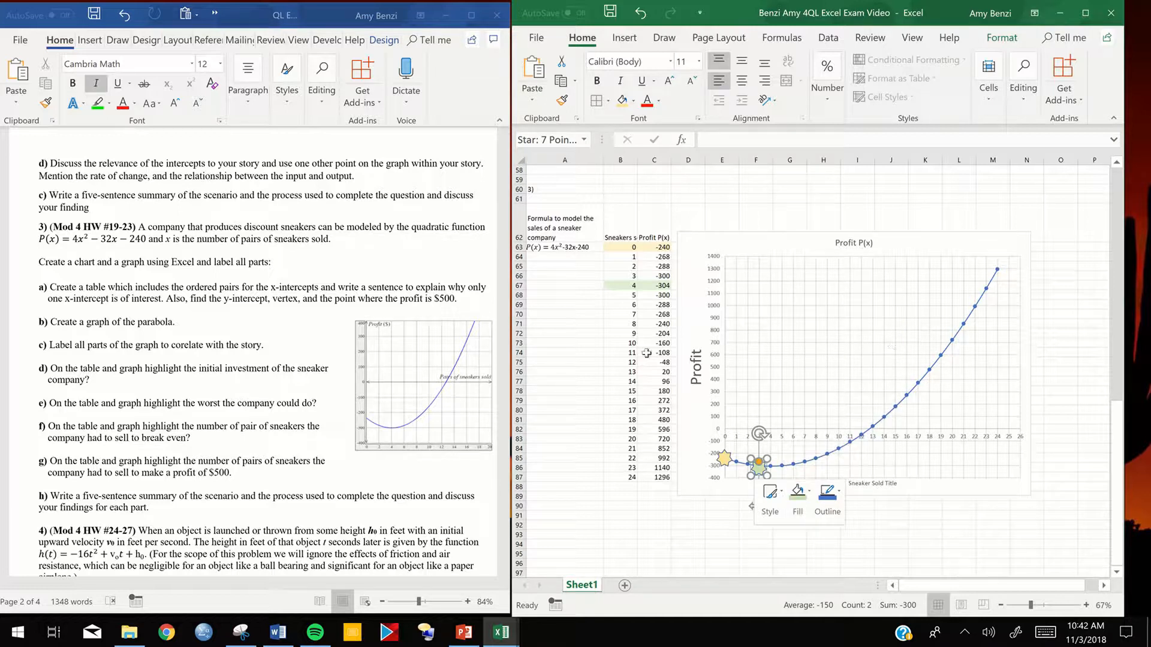
click(755, 544)
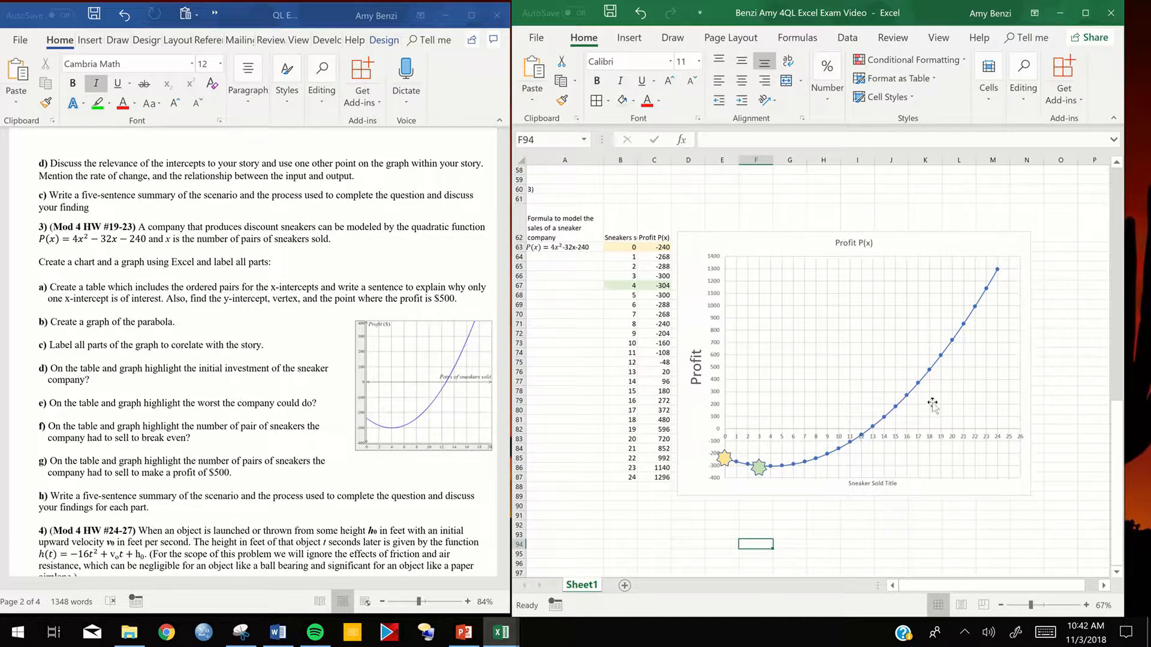
- Highlight the break-even row for 13 sneakers, cells B76:C76, with a light orange fill
mouse_move(871, 432)
drag(633, 372, 660, 372)
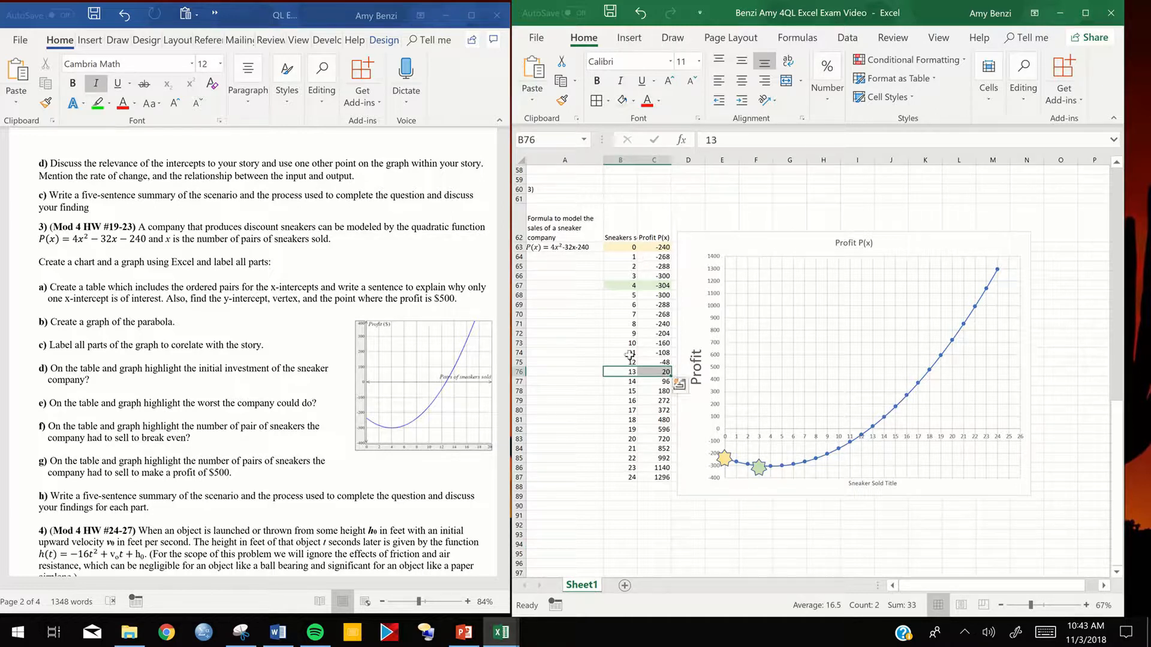
click(634, 100)
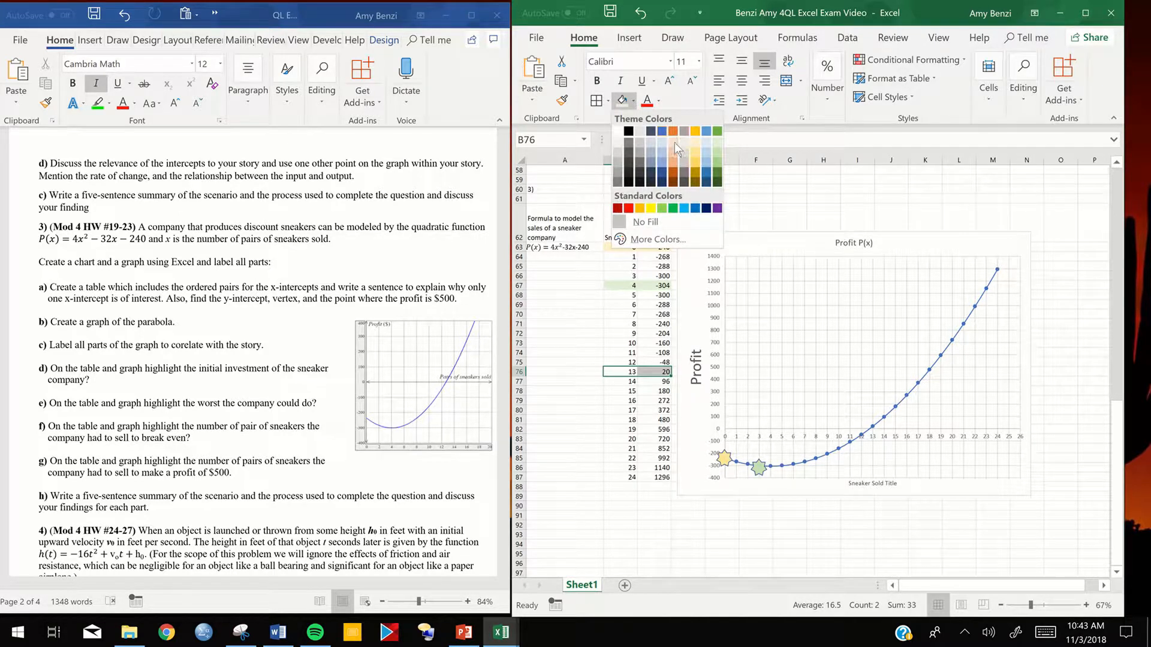
click(675, 142)
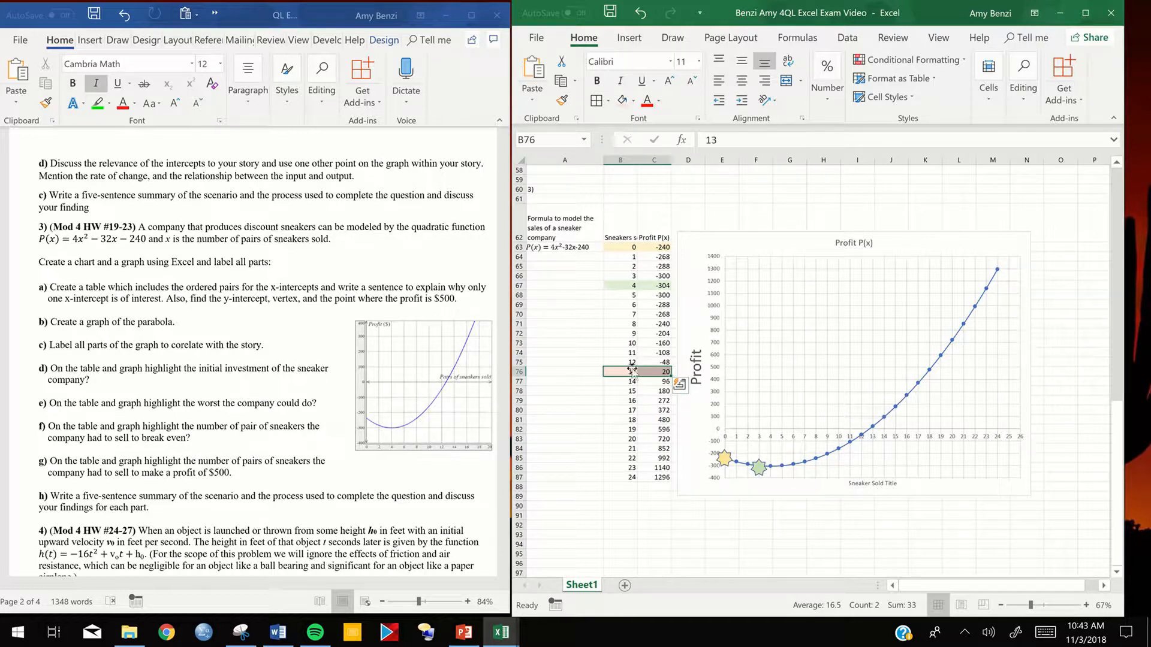
- Copy cells B75:C76 to E75:F76, moving the profit chart over to start at column G to free the space
drag(626, 362, 653, 373)
key(ctrl+c)
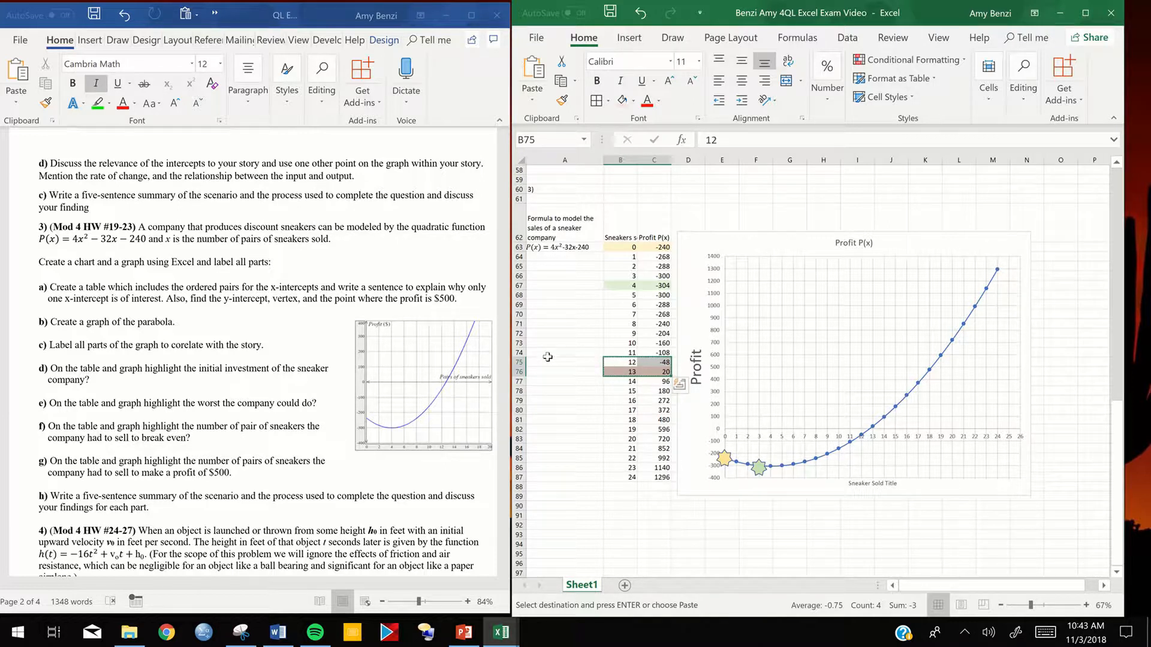
drag(536, 352, 537, 363)
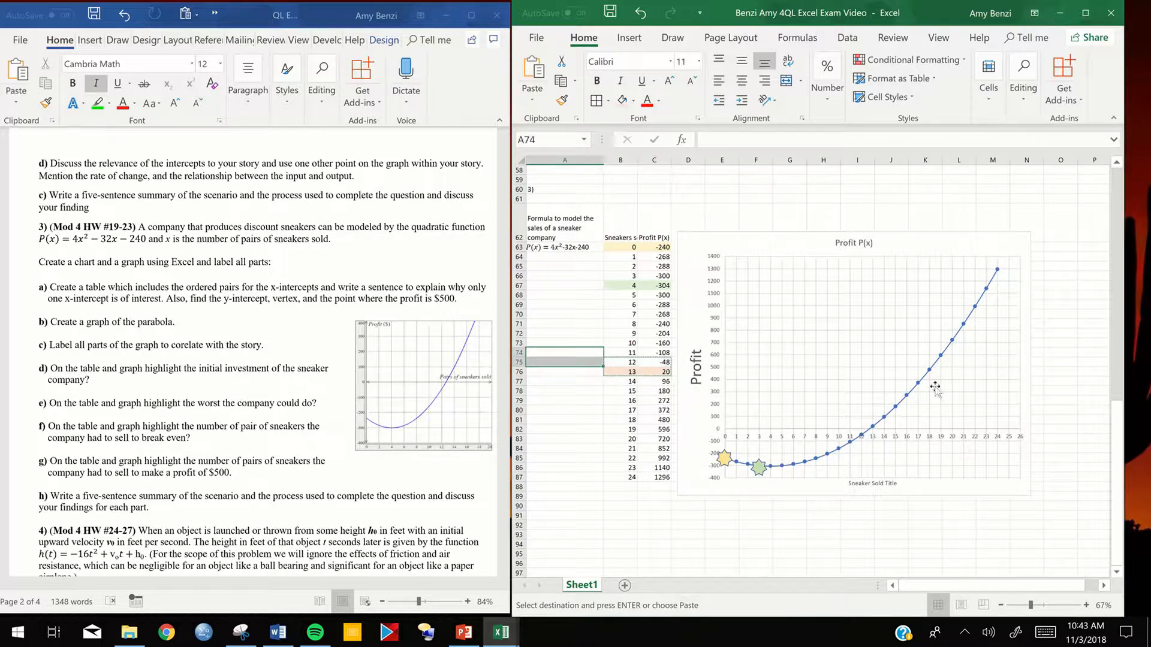
scroll(863, 447, down, 1)
drag(922, 216, 1027, 208)
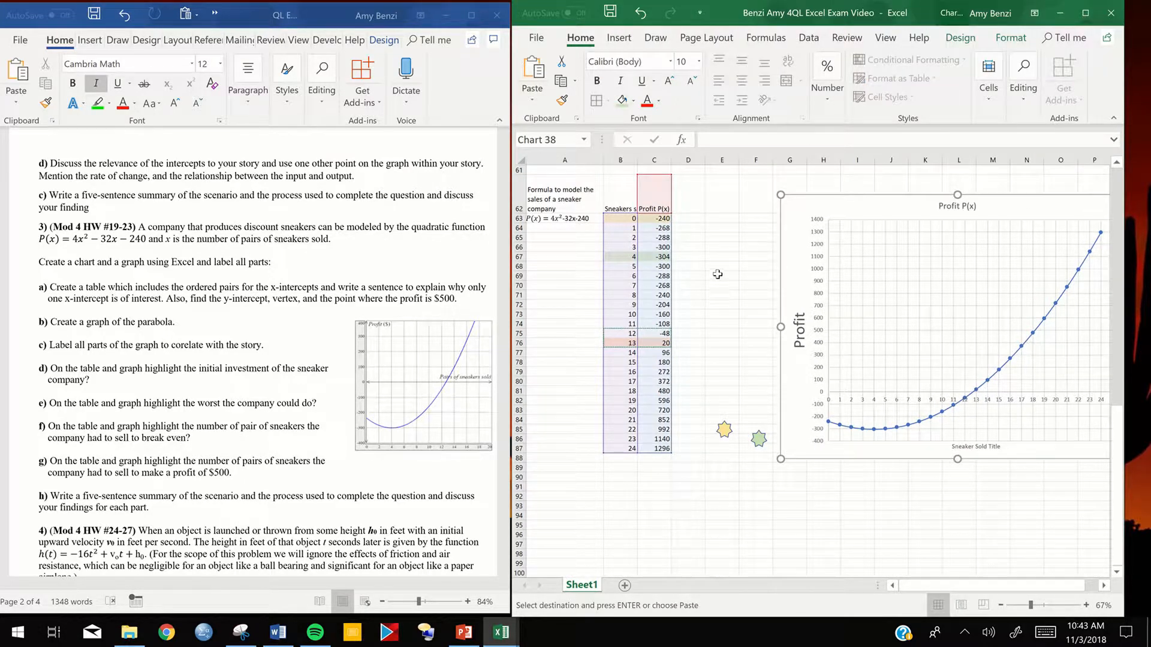
drag(709, 333, 747, 344)
key(ctrl+v)
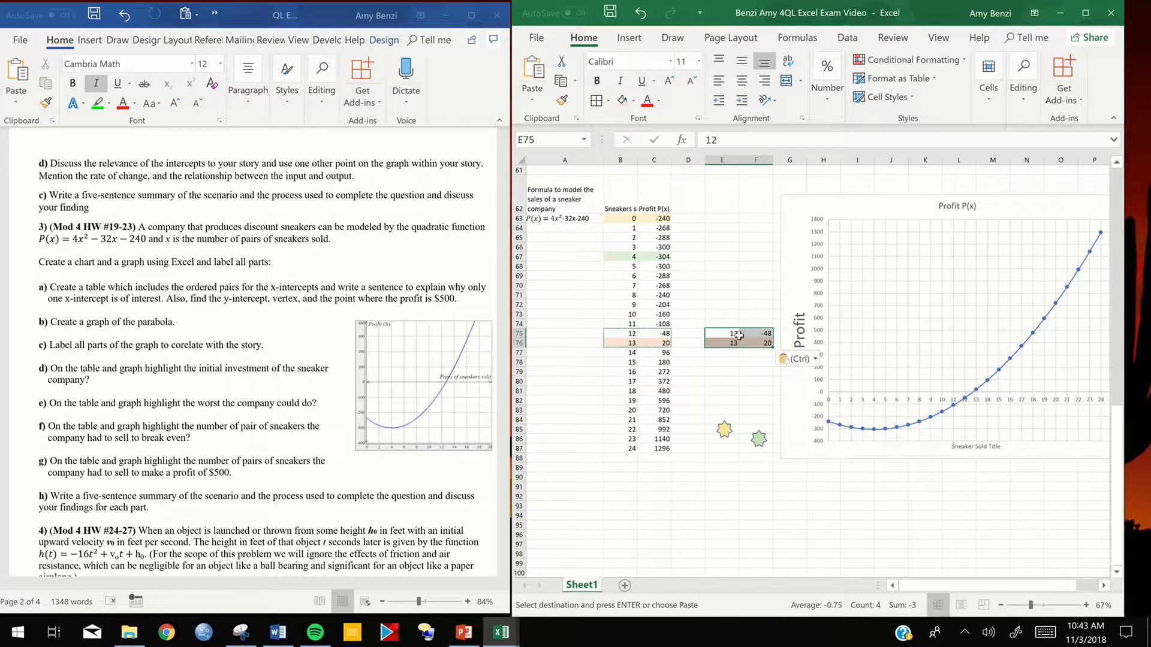
- Set cell E76 to 12.1 and extend the 0.1-step series from E75:E76 down to 12.8 in E83
click(750, 360)
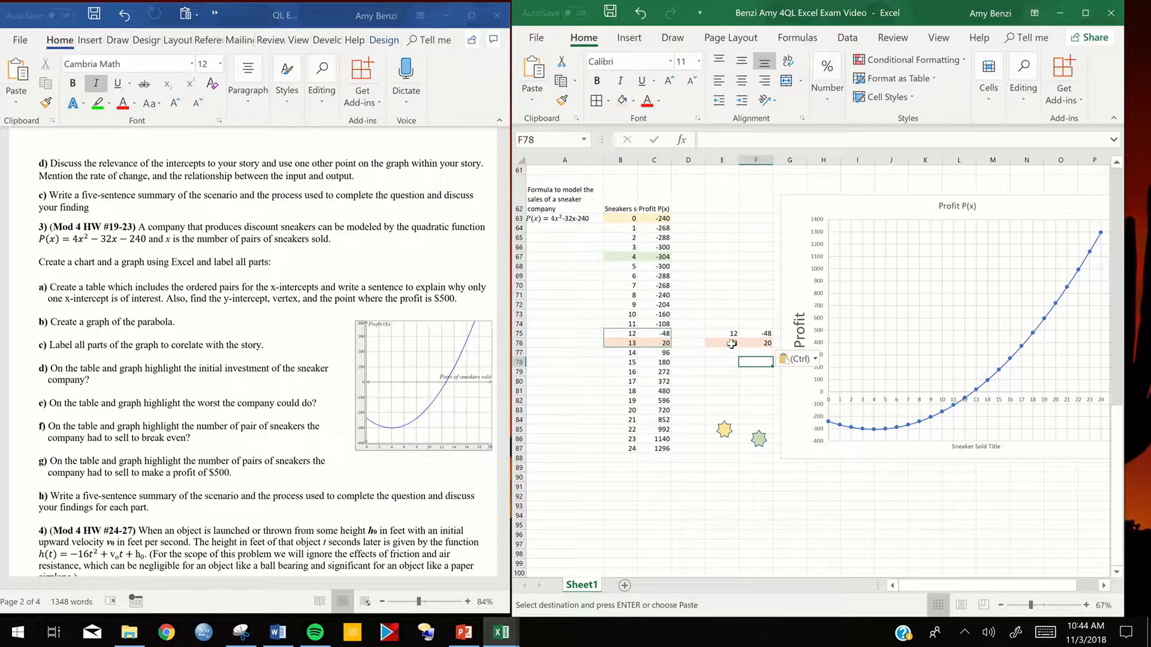
drag(733, 335, 749, 342)
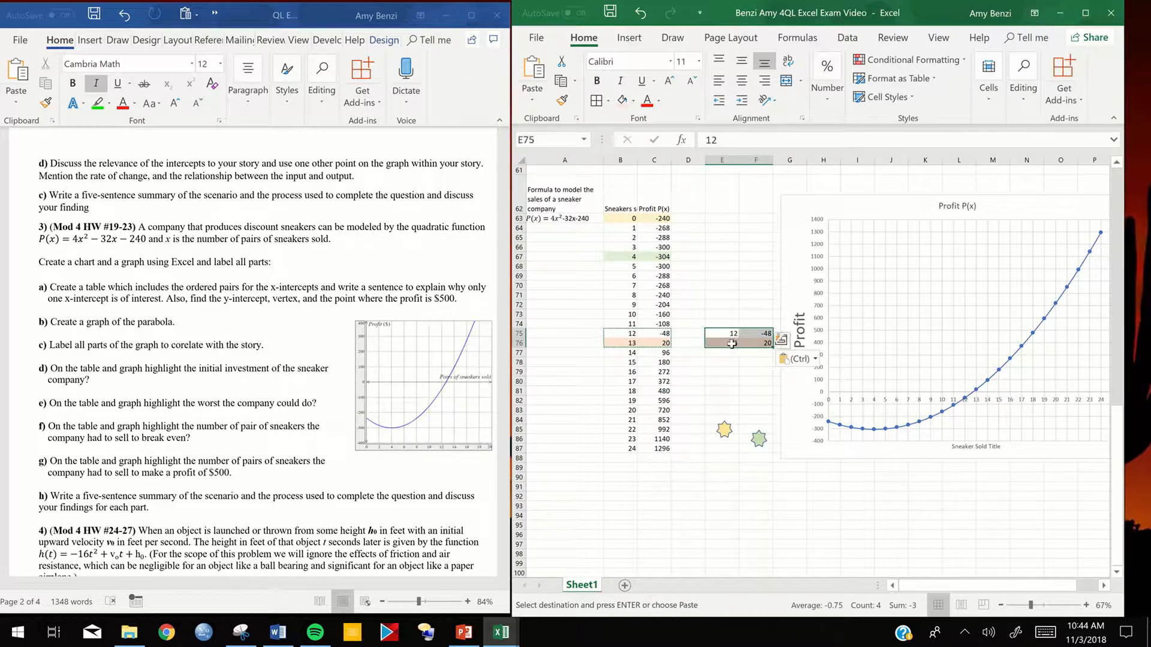
click(733, 343)
double_click(733, 343)
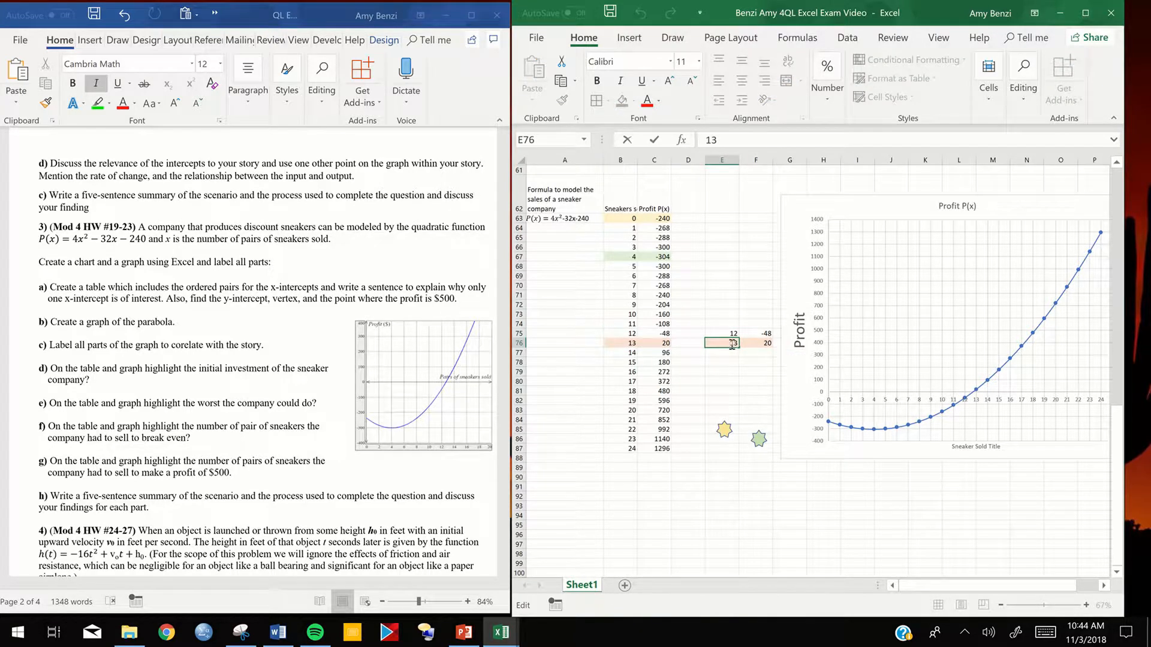
text(12.1)
drag(723, 334, 738, 414)
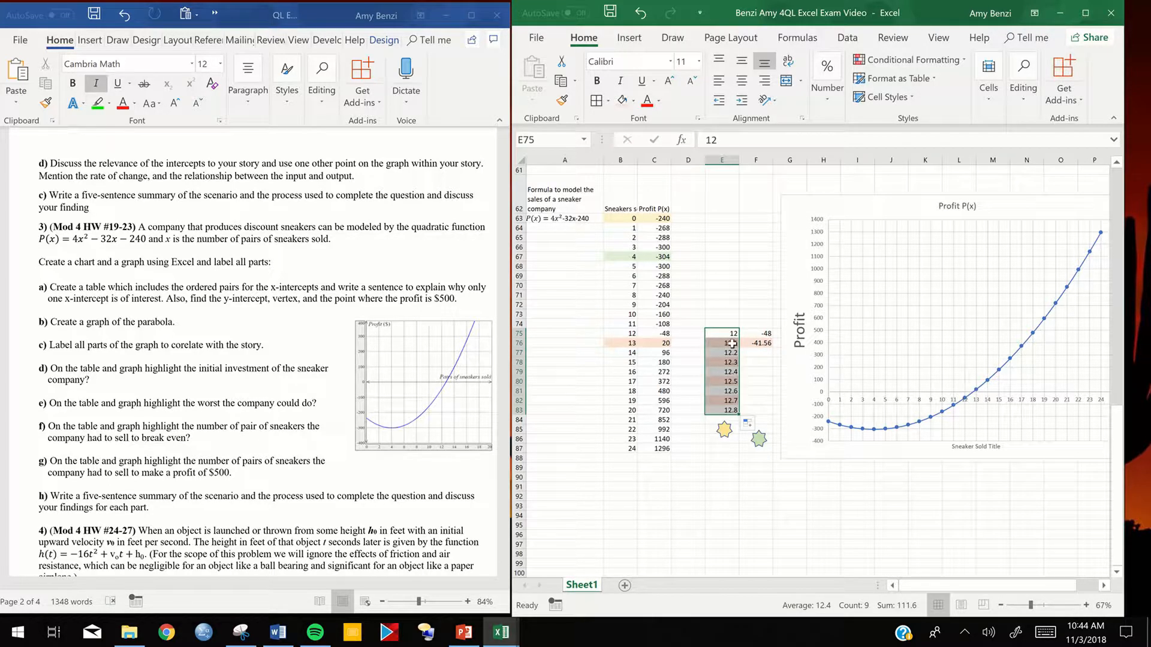
- Fill the profit formula in F76 down through F83 for the decimal sneaker values
click(763, 344)
drag(772, 348, 773, 413)
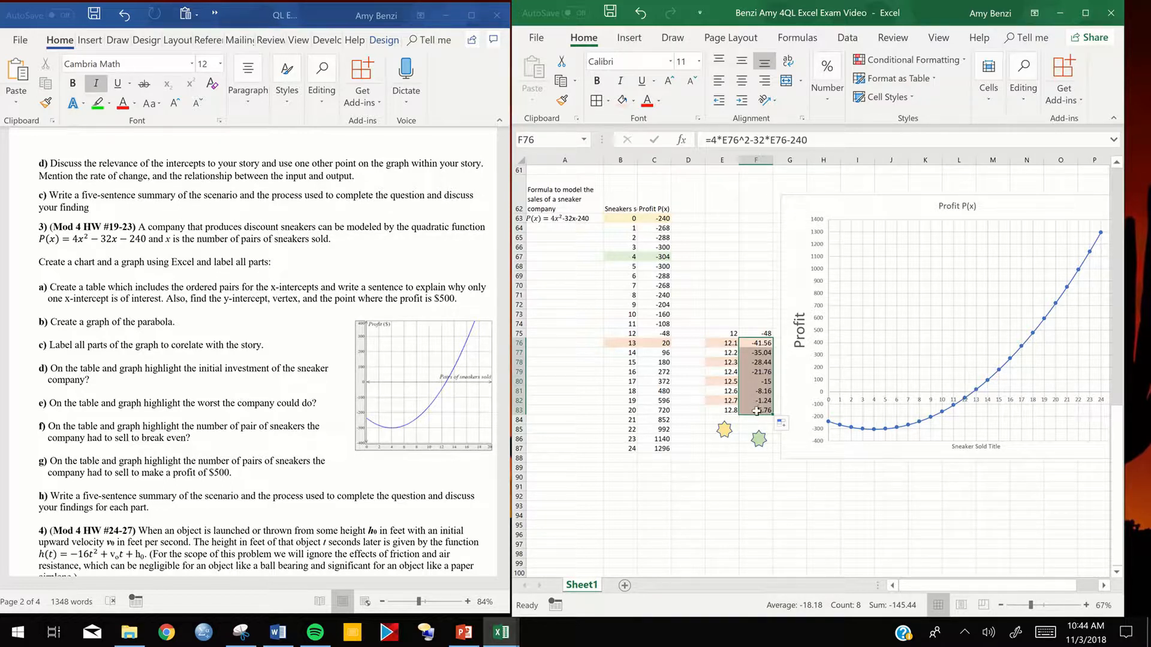
click(756, 408)
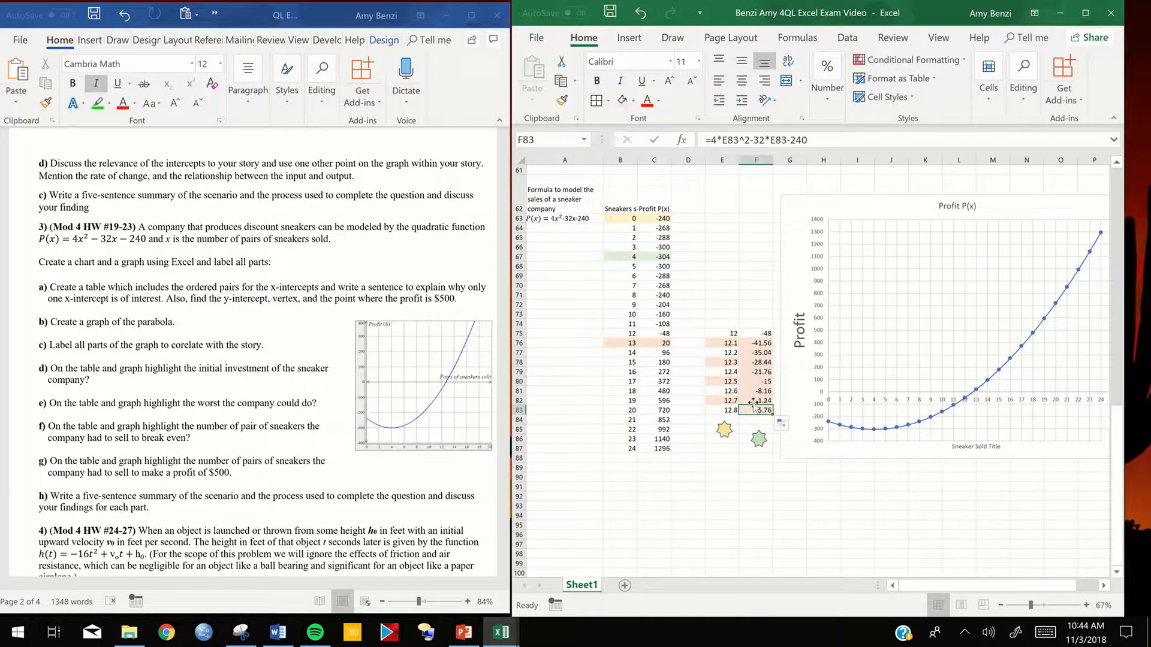
- Highlight cells E82:F83, the 12.7 and 12.8 sneaker rows, with a bright yellow fill
drag(725, 401, 756, 410)
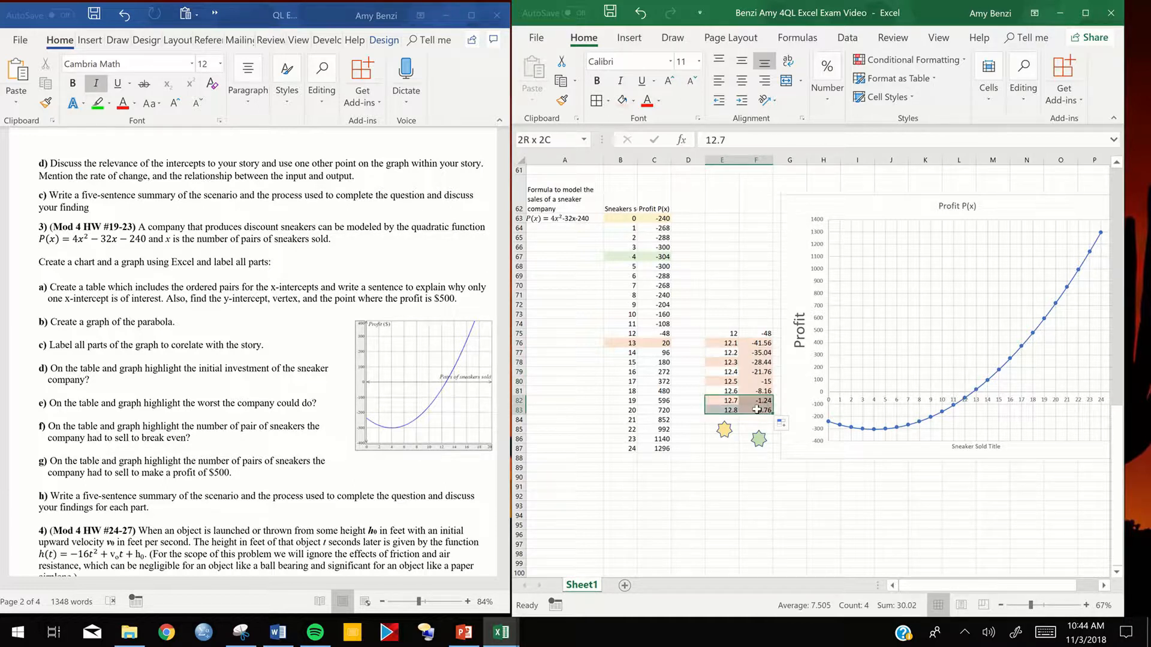
click(633, 101)
click(652, 209)
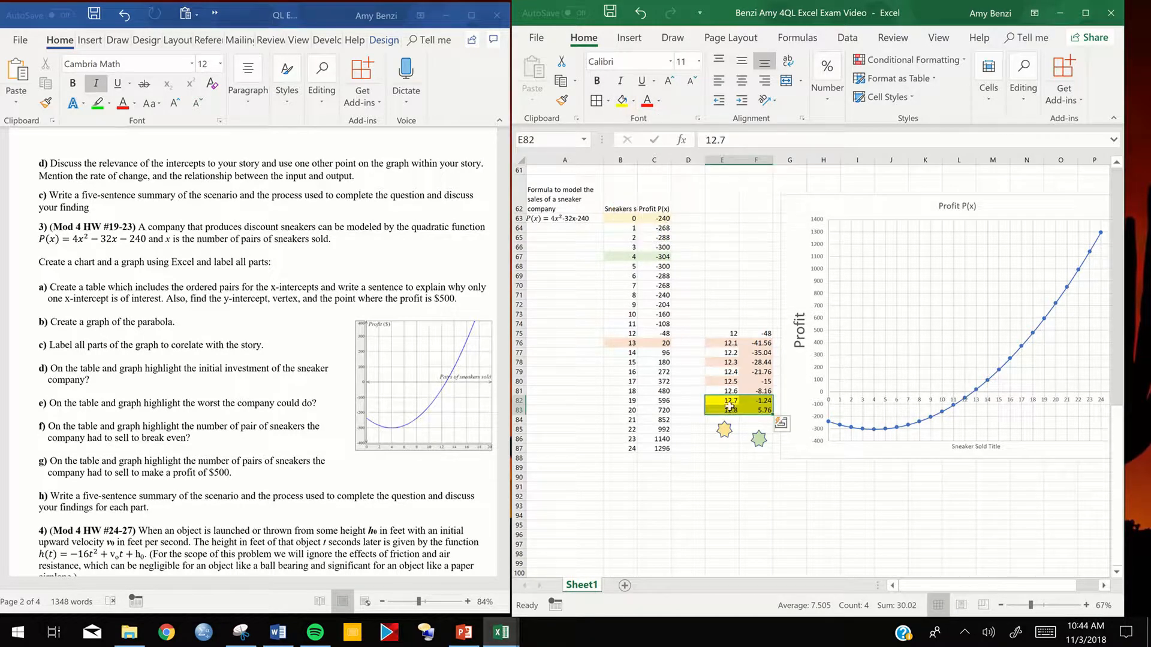
click(751, 429)
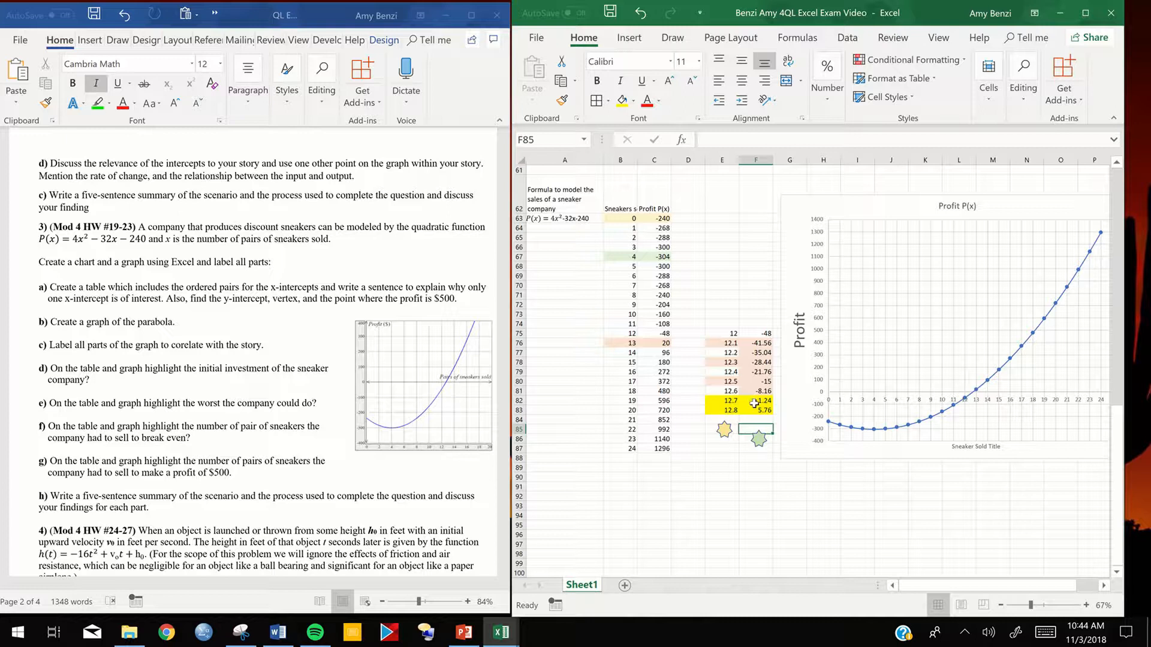
- Undo the yellow highlight, the decimal sneaker table in E75:F83 and the profit chart's move to column G
click(641, 12)
click(641, 12)
click(641, 13)
click(641, 13)
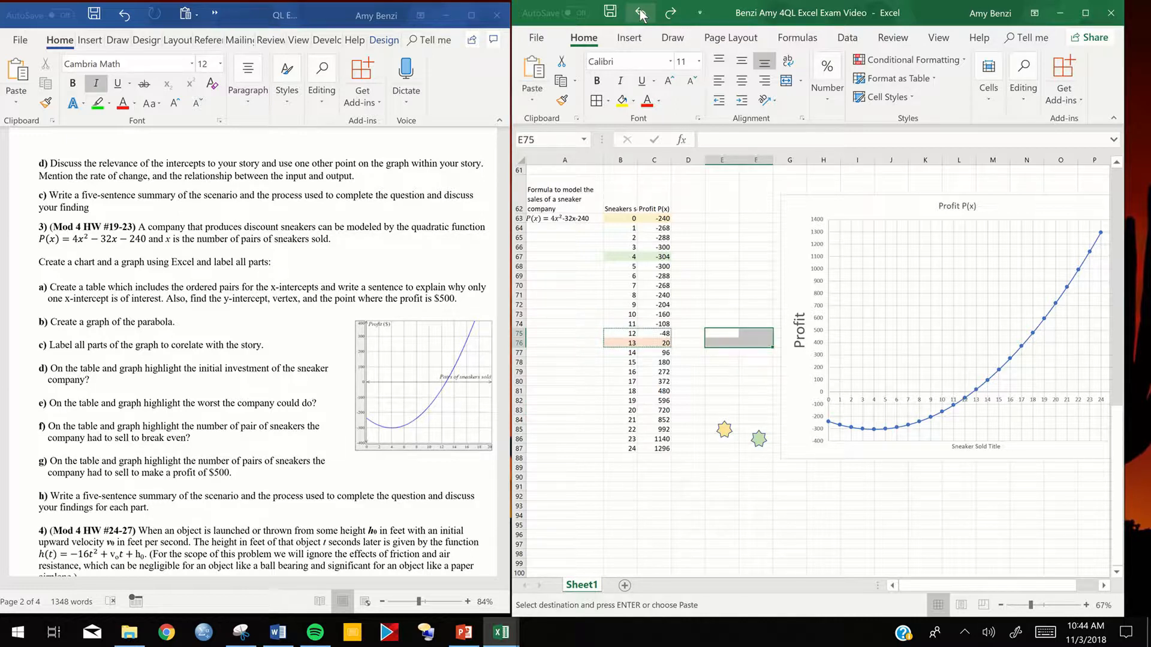
click(641, 14)
click(641, 13)
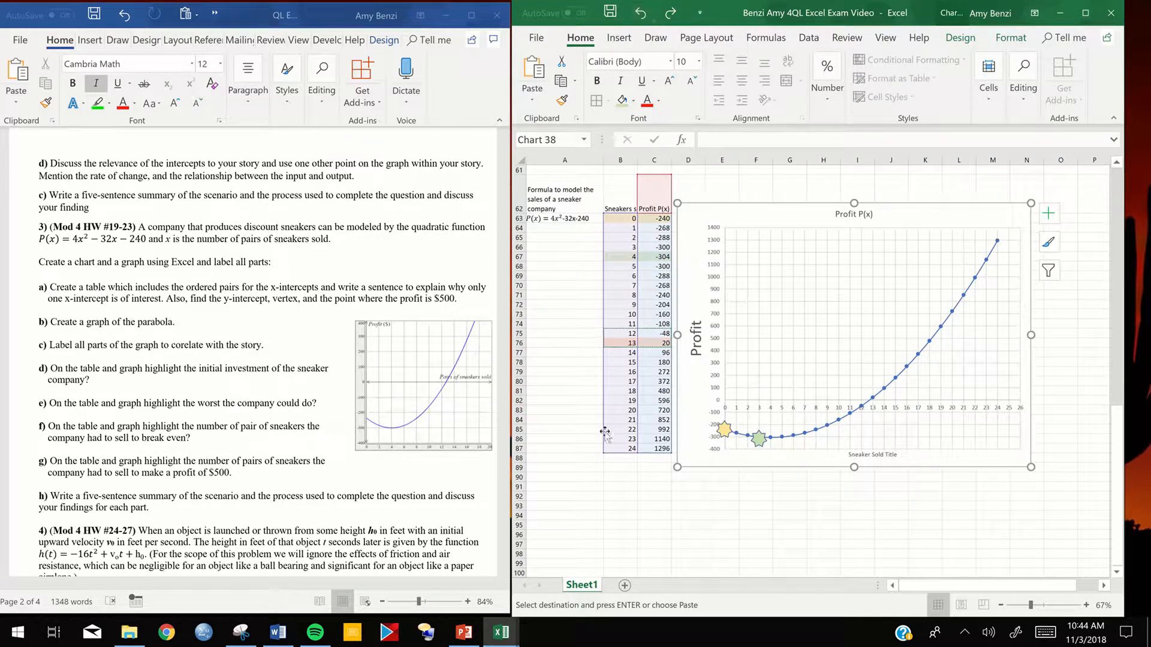
click(679, 531)
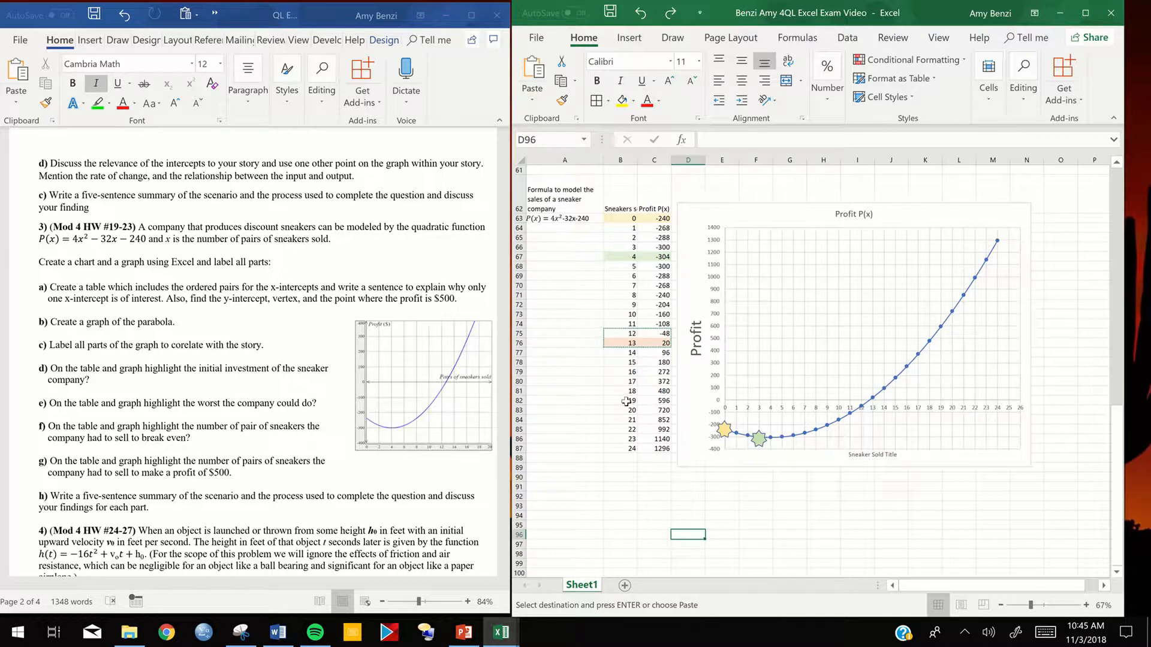
- Switch to the QL Excel Report Module 4 Unit 5 Building workbook and examine its highlighted sneaker table, marked graph and written summary
drag(626, 402, 660, 402)
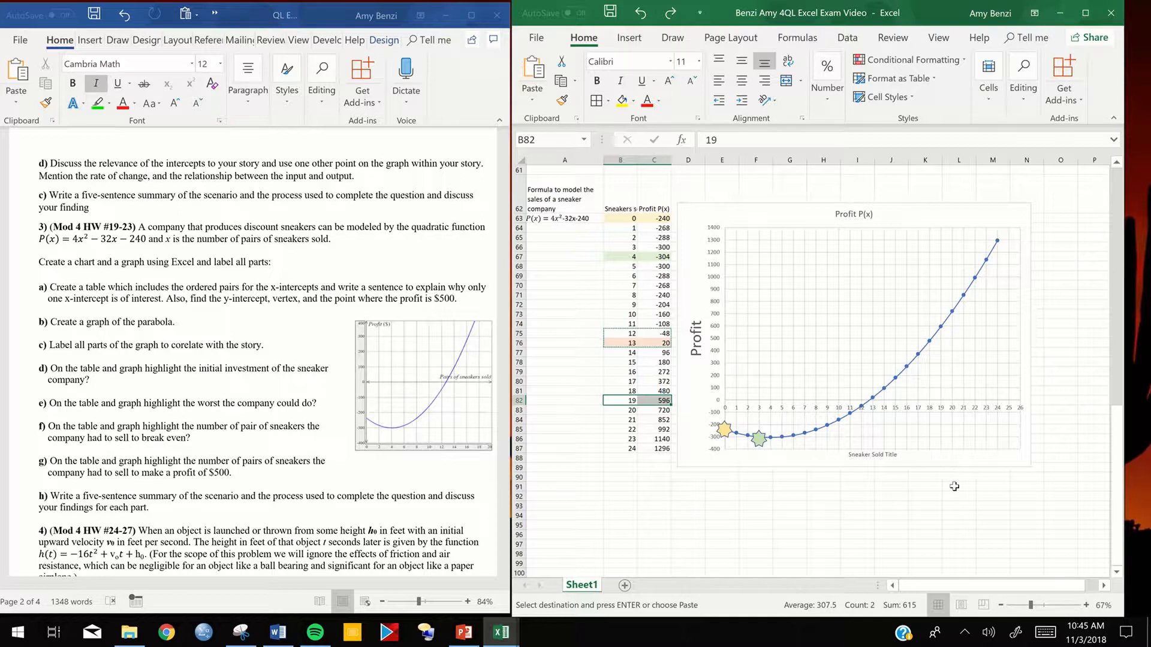
click(466, 640)
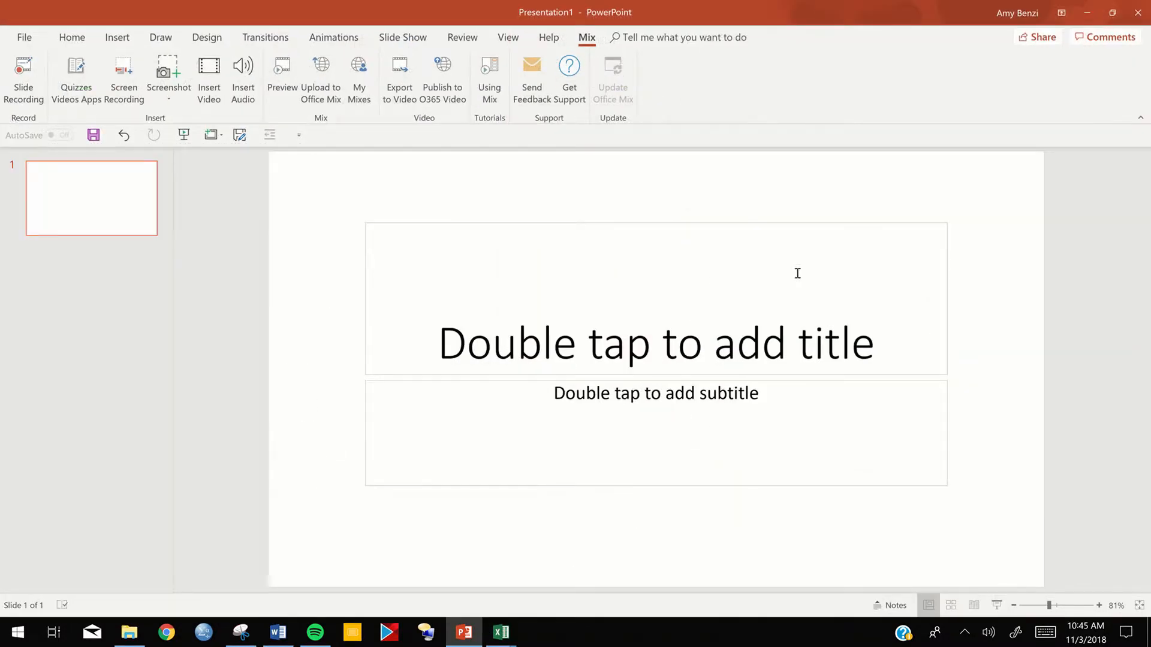
click(1086, 13)
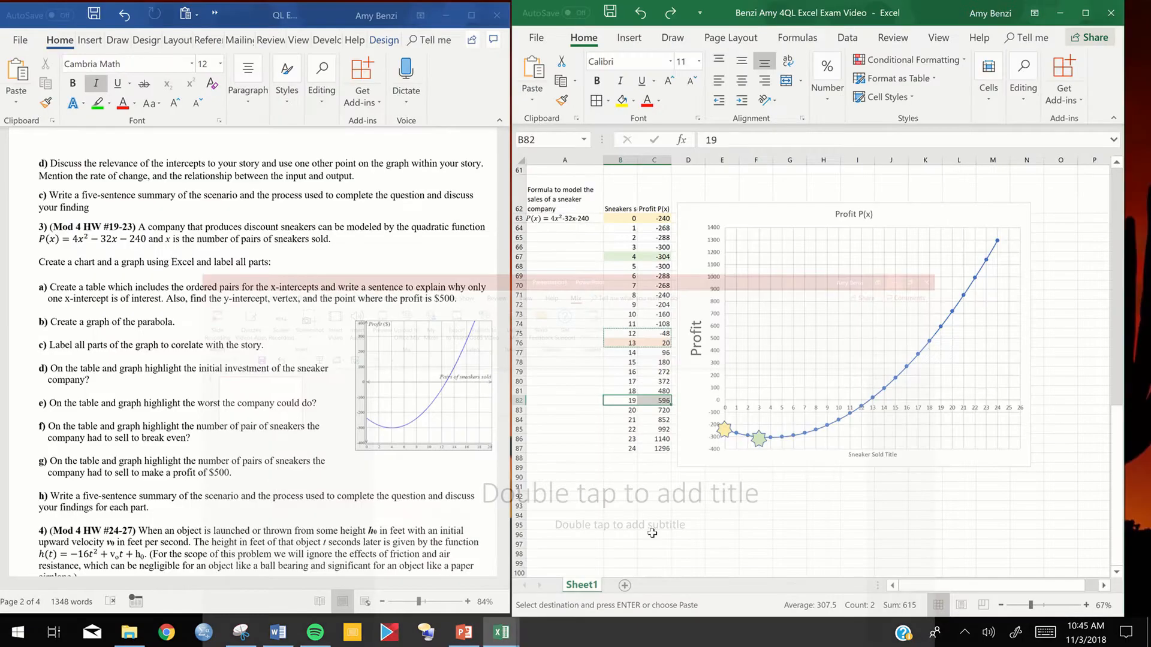
click(505, 641)
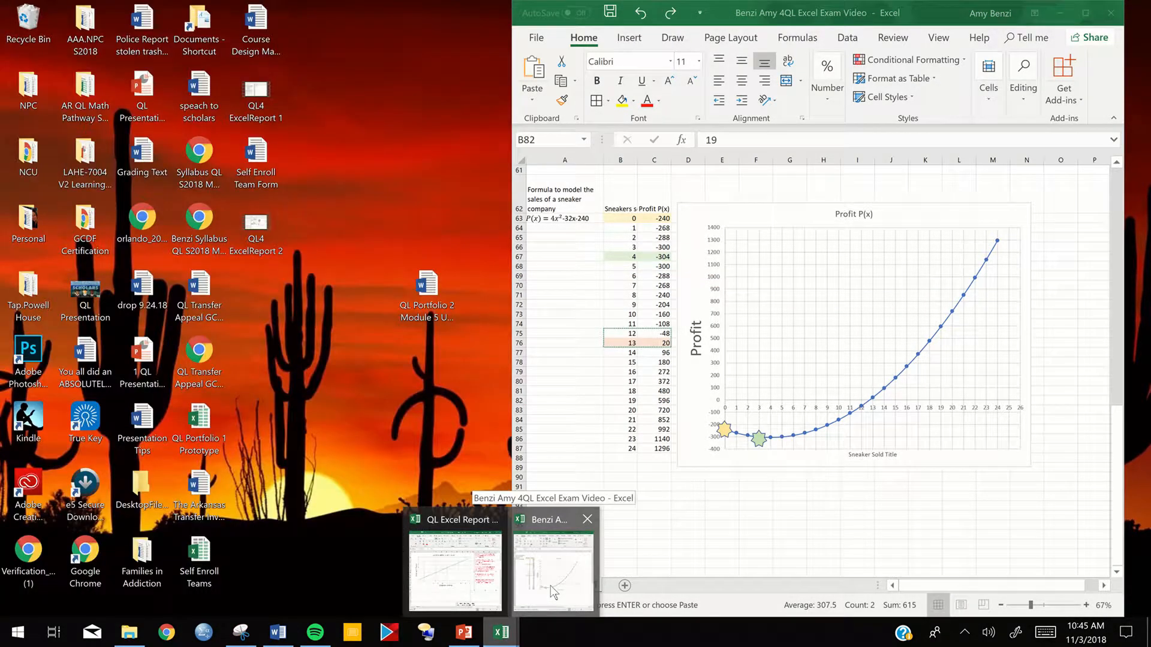
mouse_move(551, 586)
click(476, 586)
scroll(758, 397, down, 7)
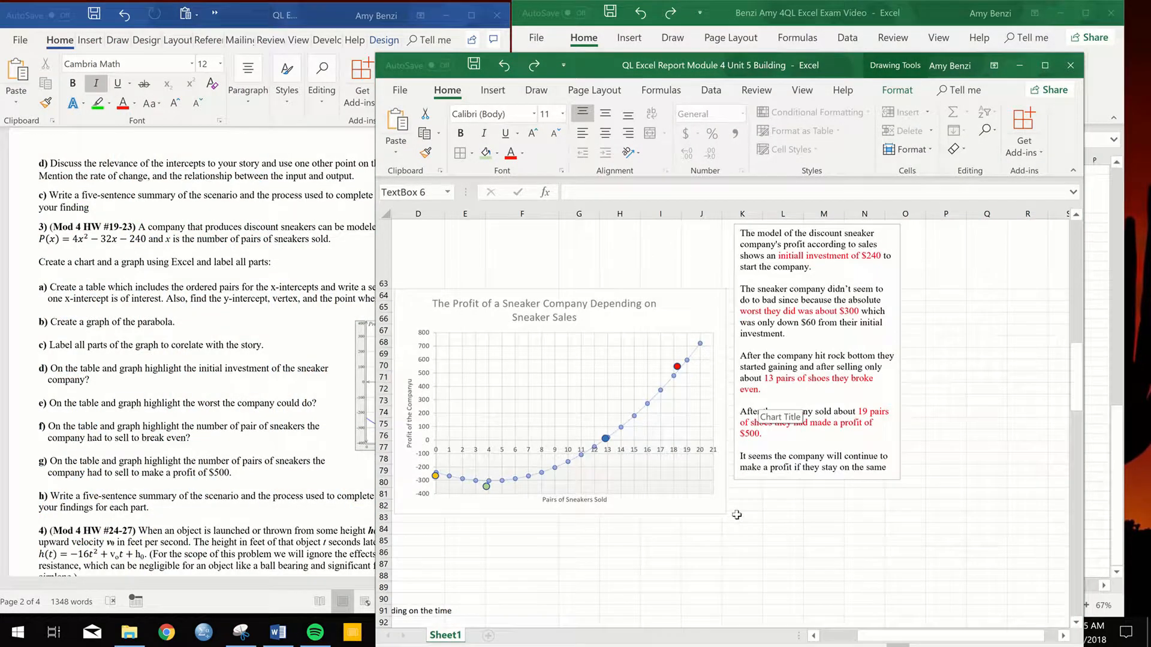
drag(876, 636, 828, 640)
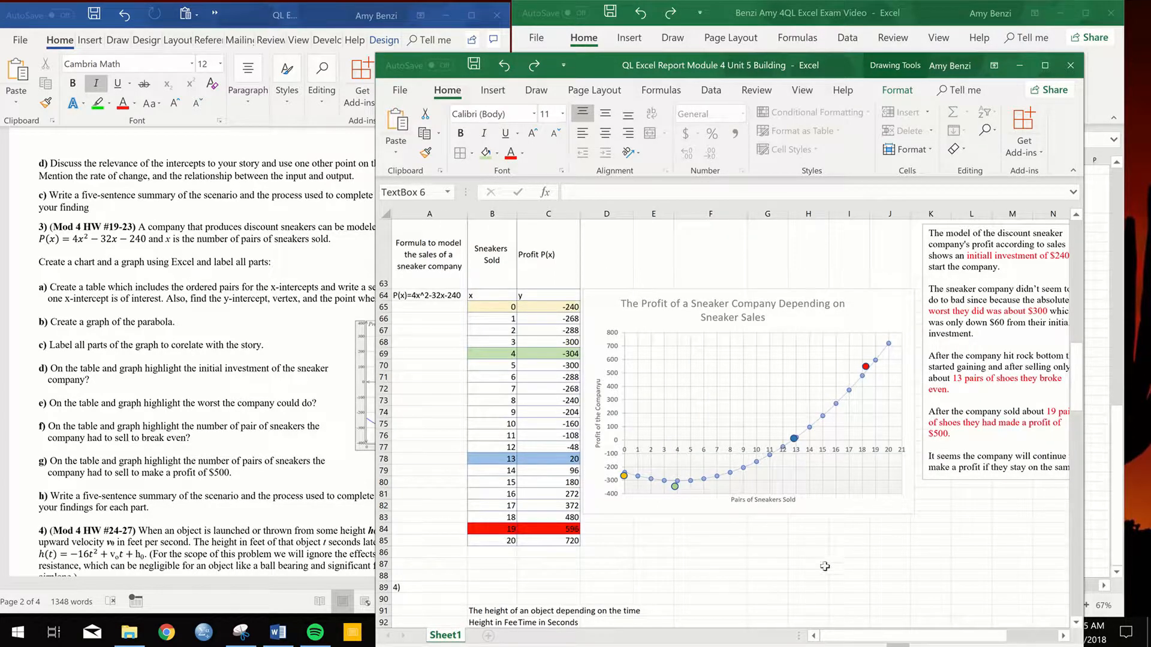
drag(902, 640, 938, 641)
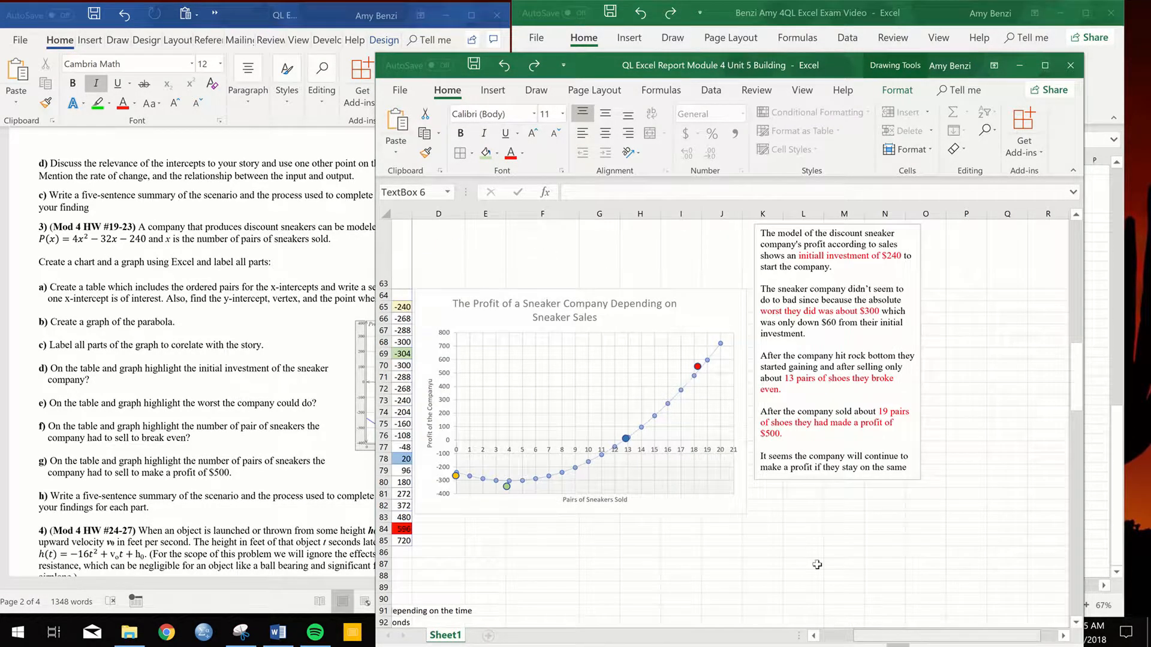
scroll(674, 536, up, 1)
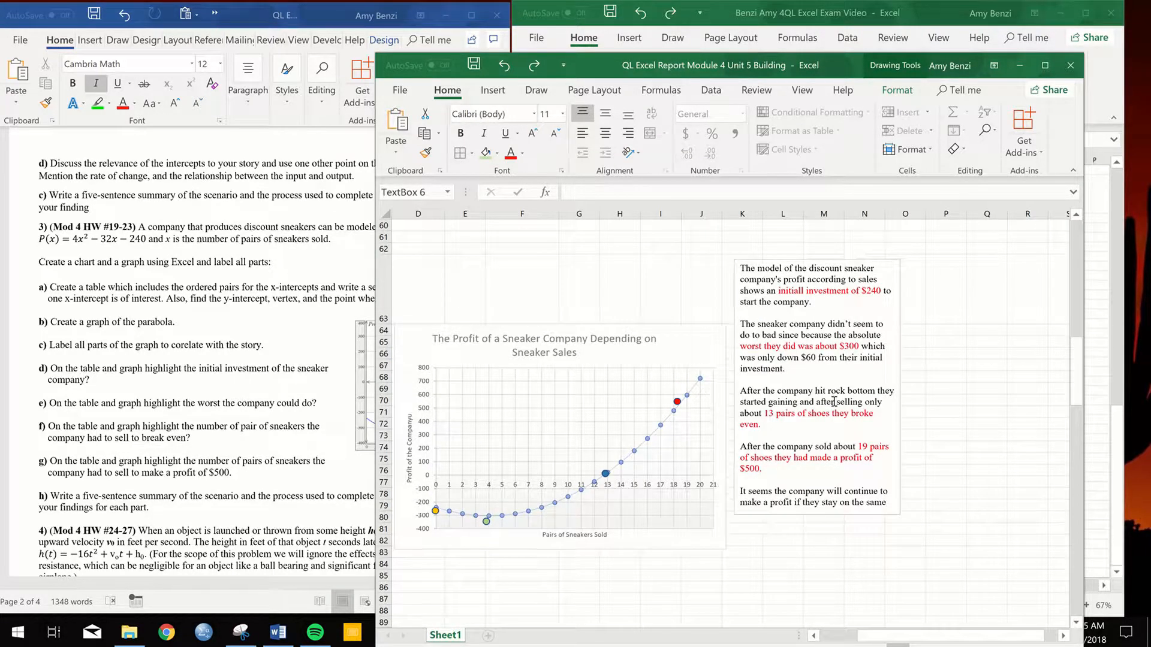
click(1019, 64)
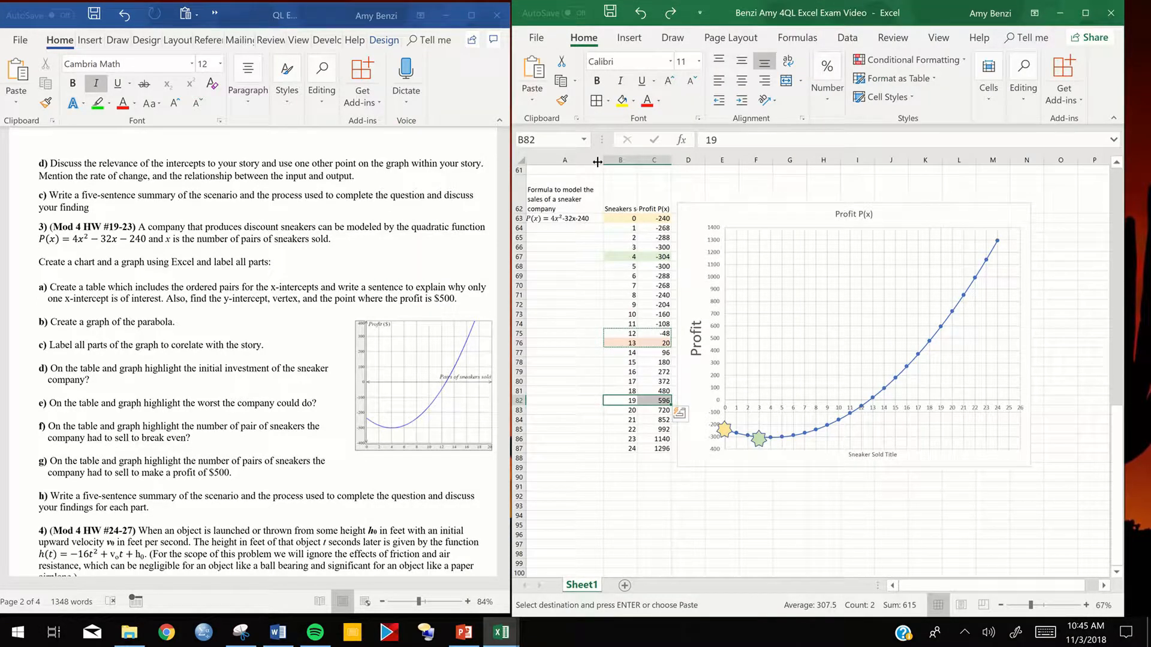
mouse_move(476, 3)
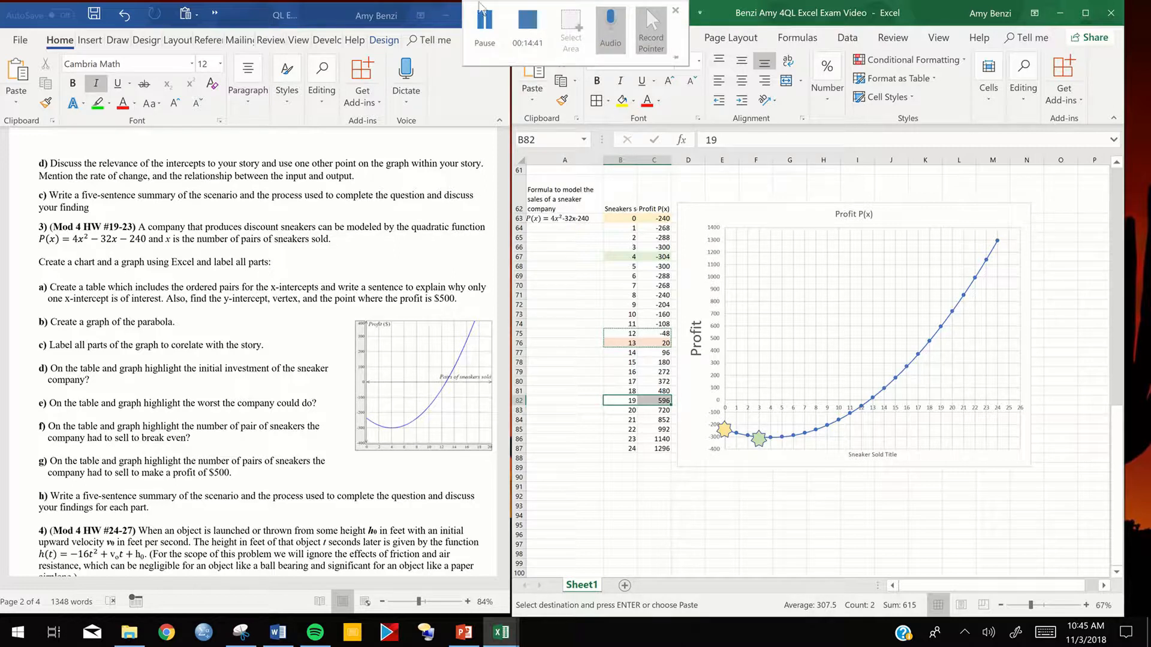
click(485, 24)
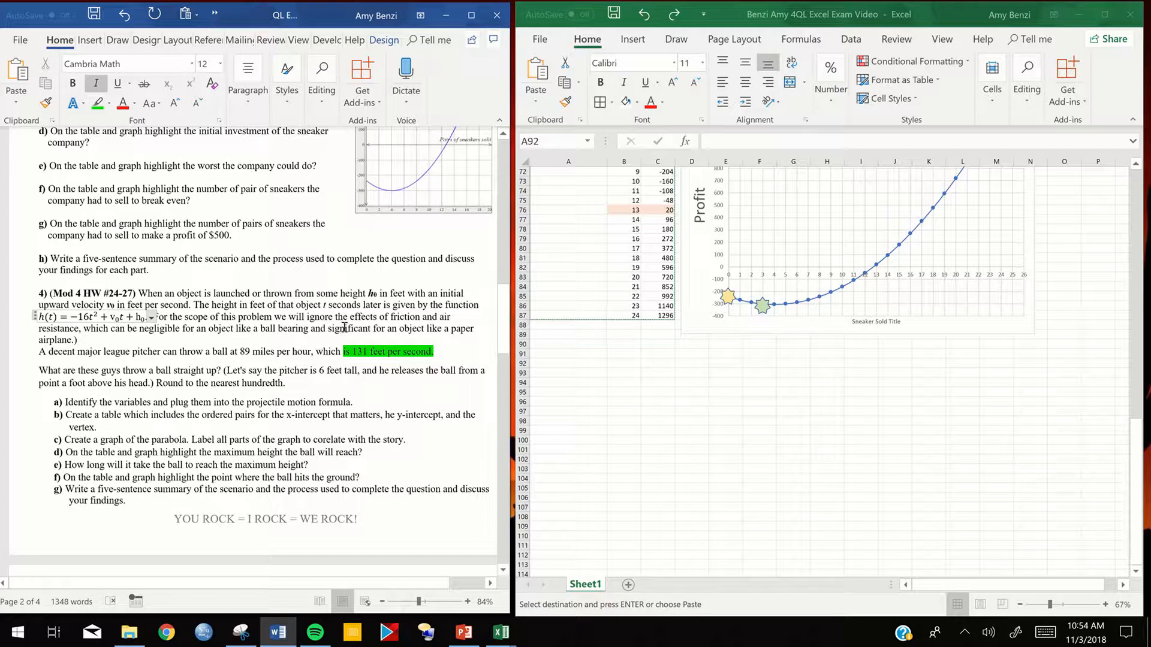
click(157, 360)
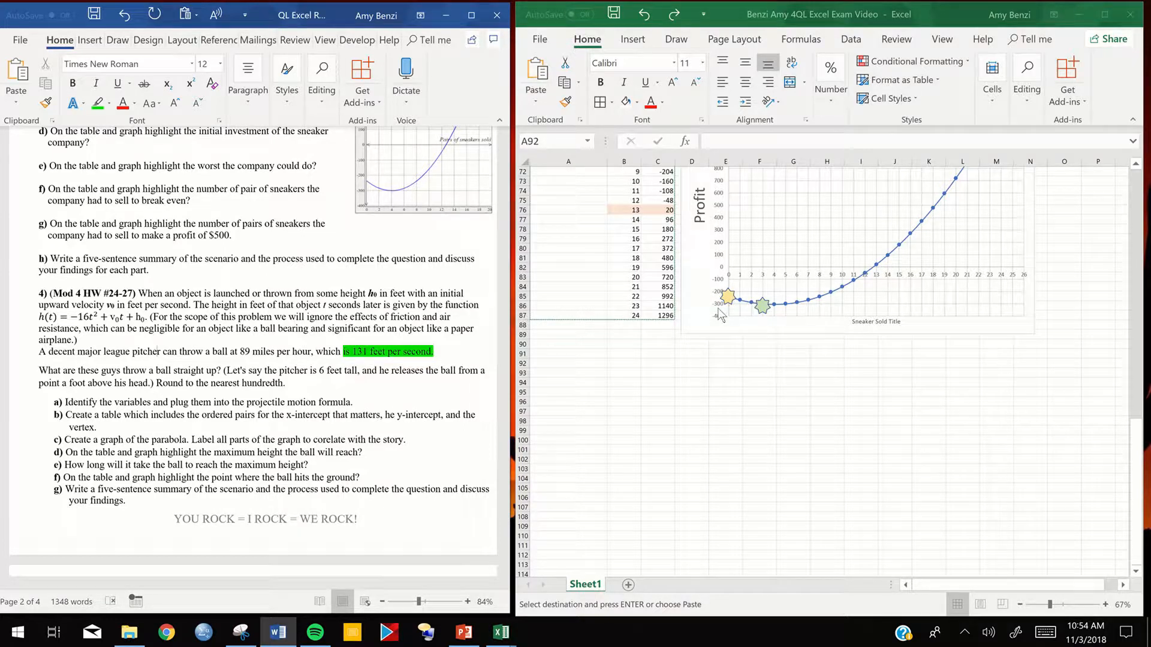
scroll(721, 315, up, 2)
scroll(720, 313, up, 3)
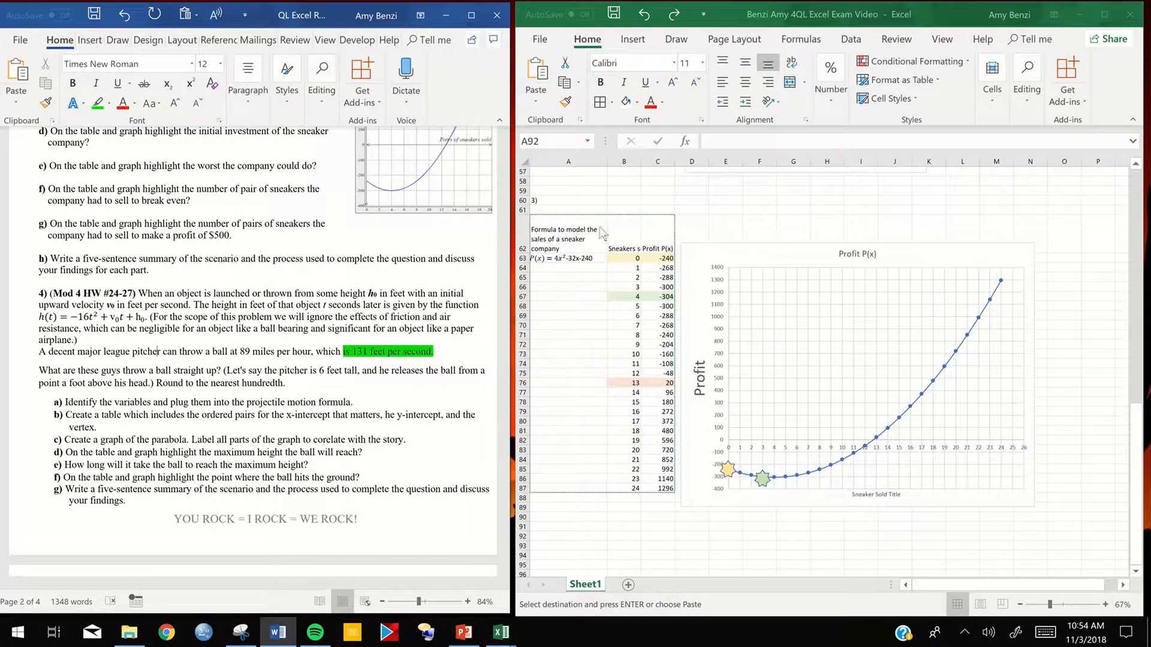
scroll(757, 343, down, 6)
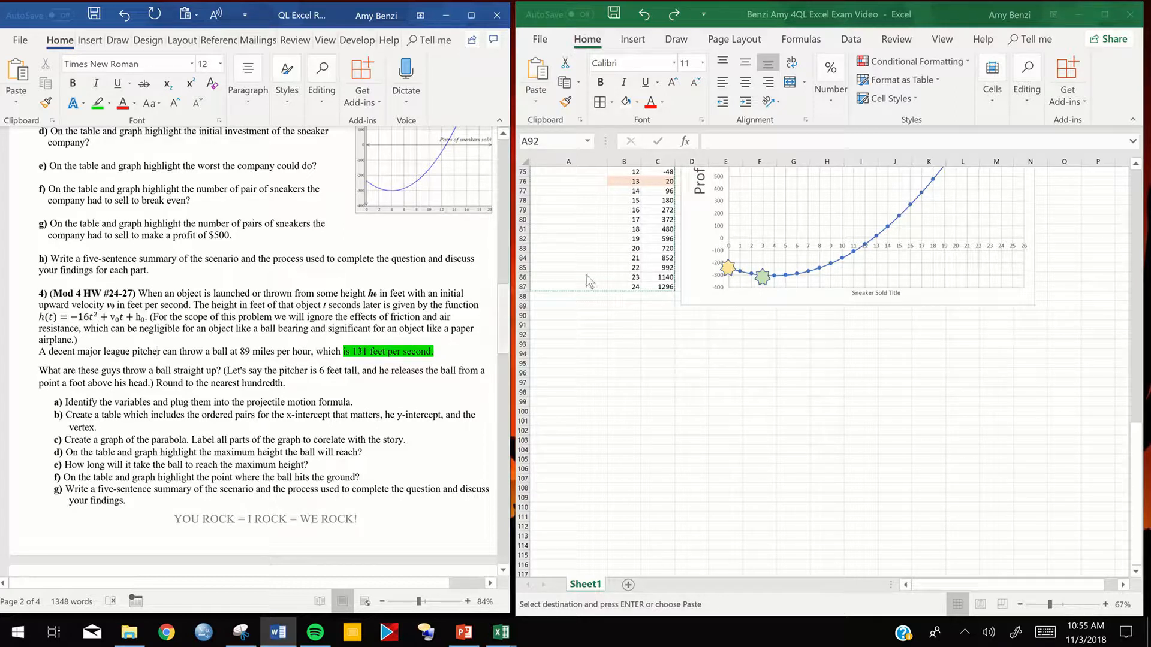
scroll(580, 336, up, 2)
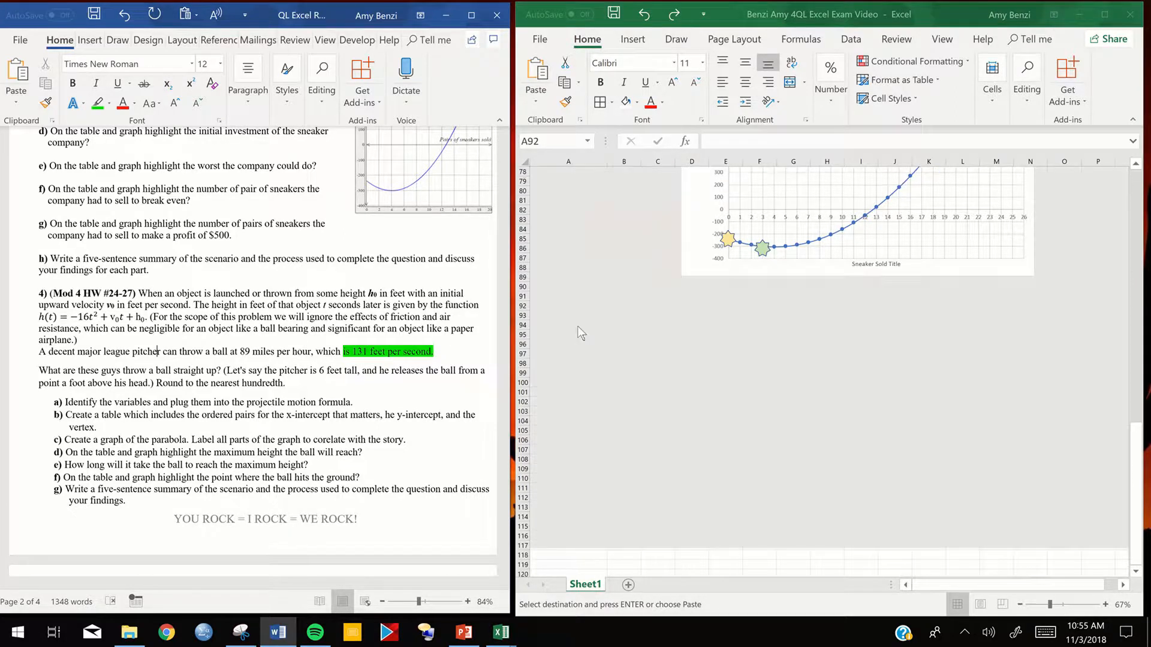
scroll(580, 333, down, 4)
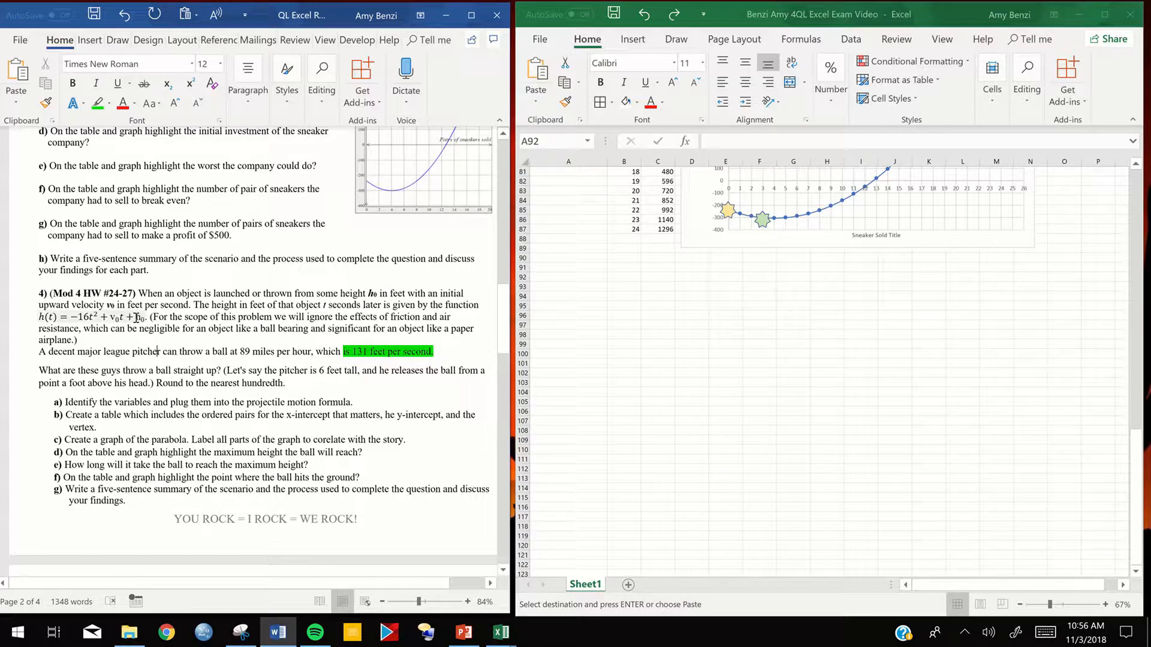
- Enter the problem label 4) in cell A94, below the sneaker table
click(633, 350)
scroll(628, 345, up, 9)
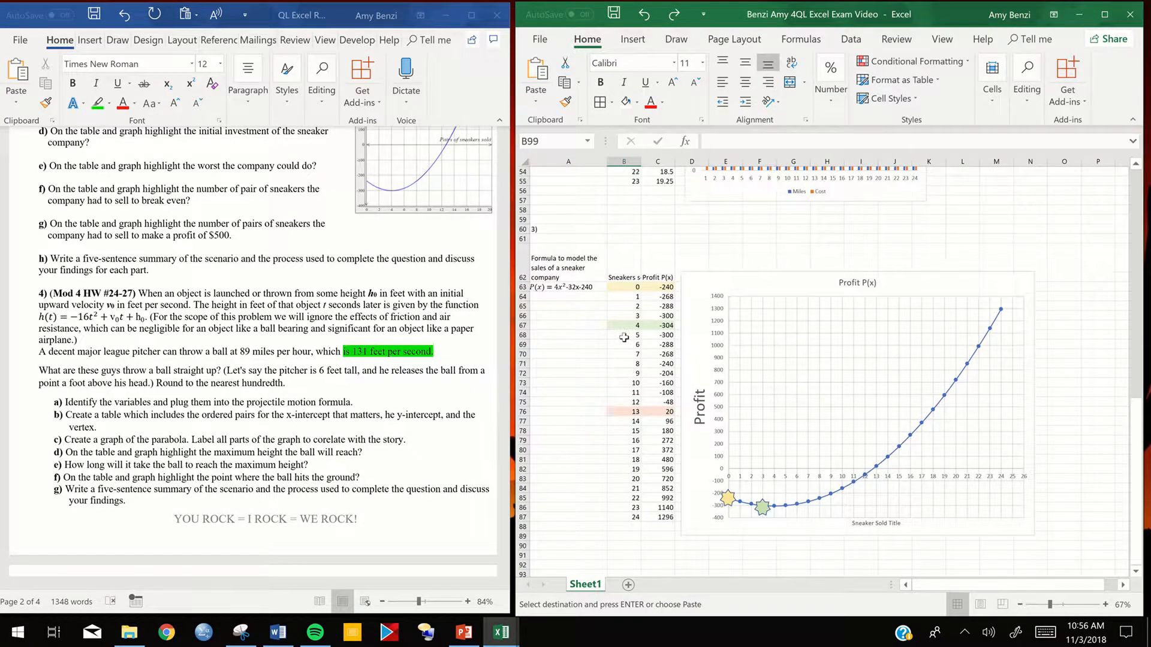
drag(547, 264, 666, 518)
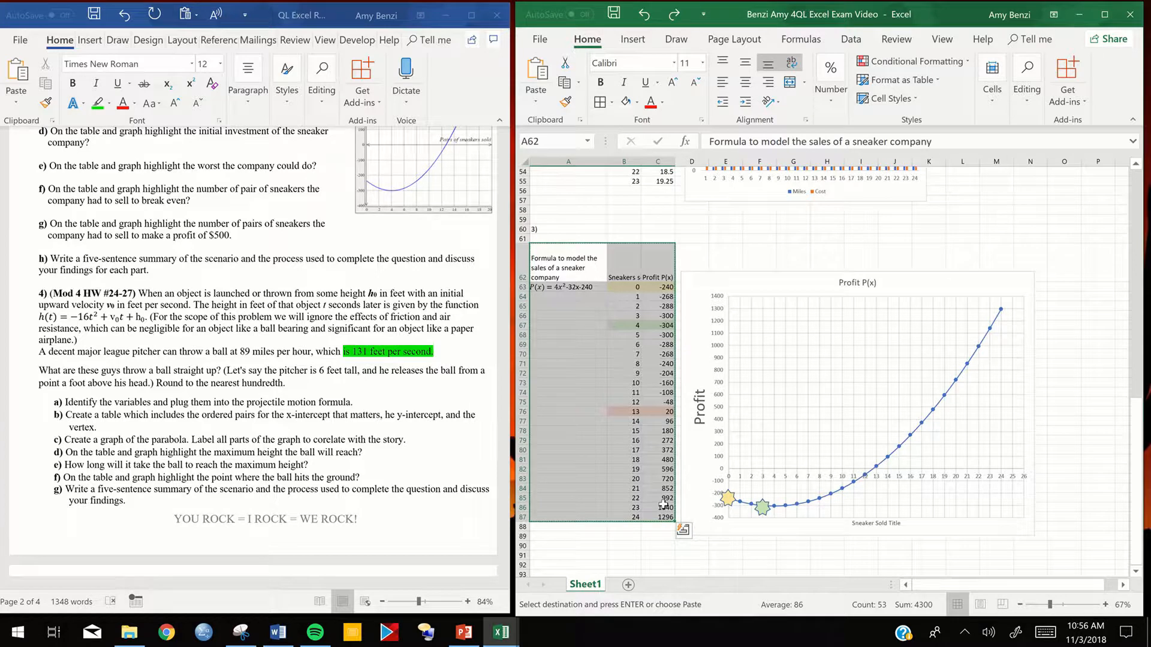
scroll(566, 389, down, 6)
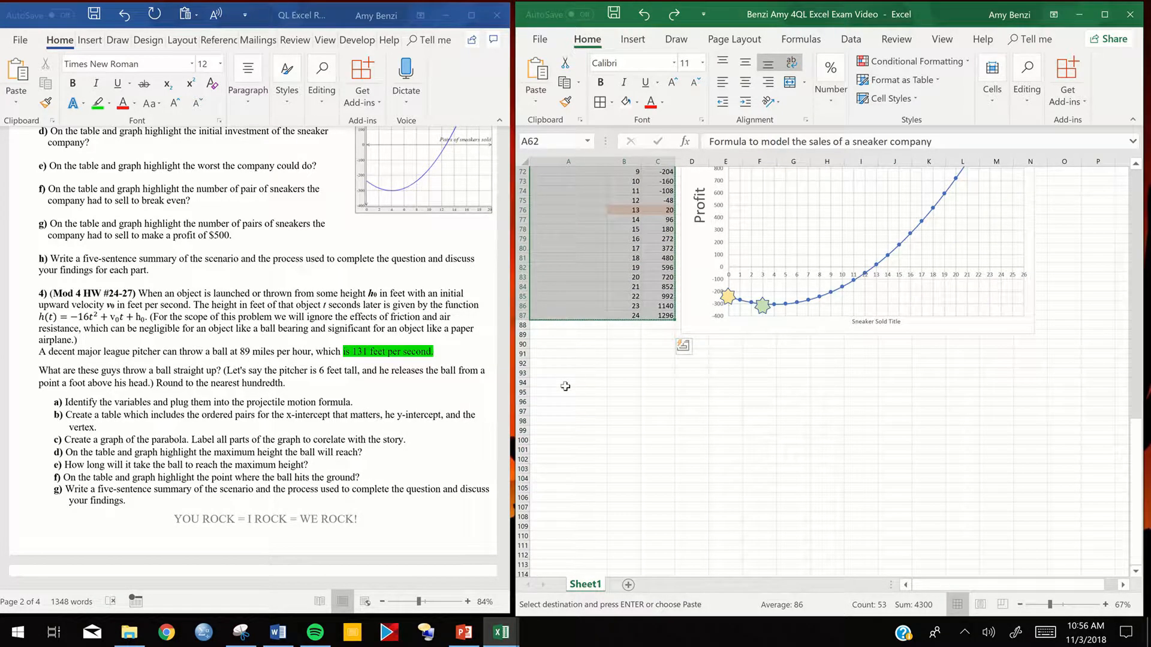
click(565, 384)
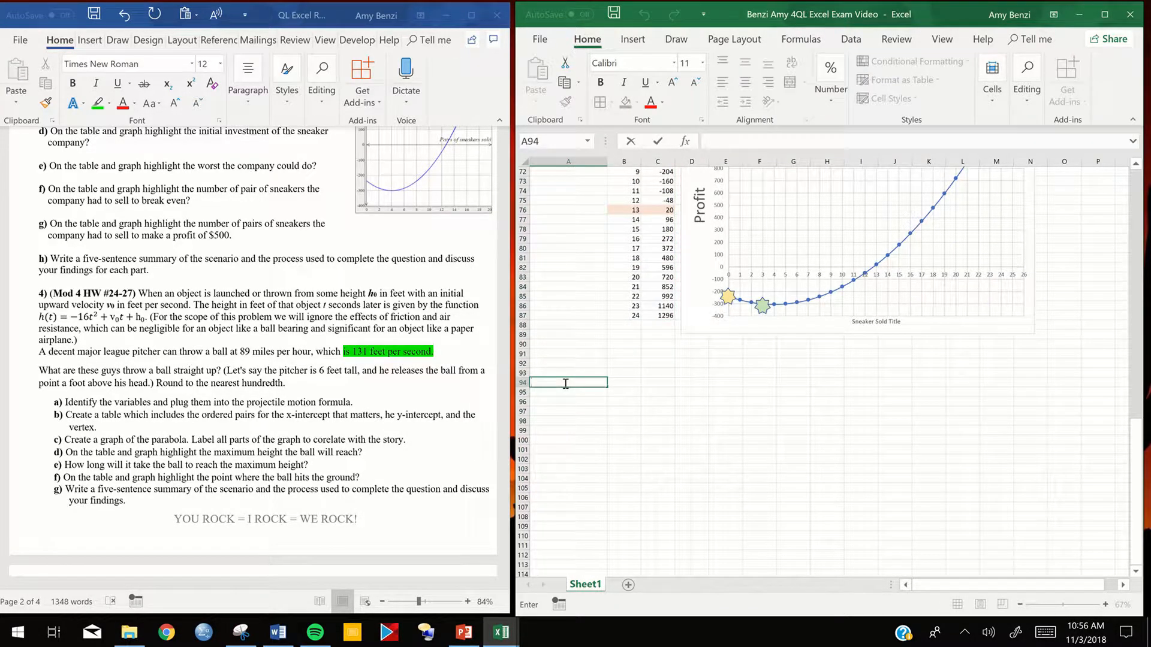
text(4))
click(577, 441)
drag(581, 404, 664, 546)
right_click(644, 484)
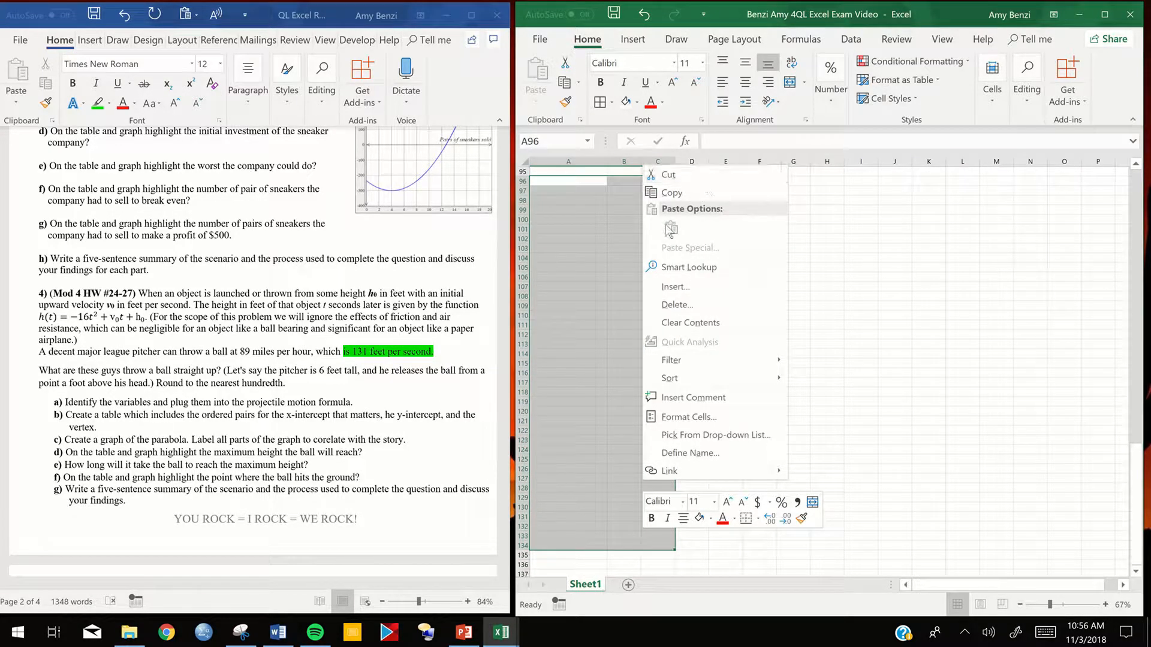
click(838, 284)
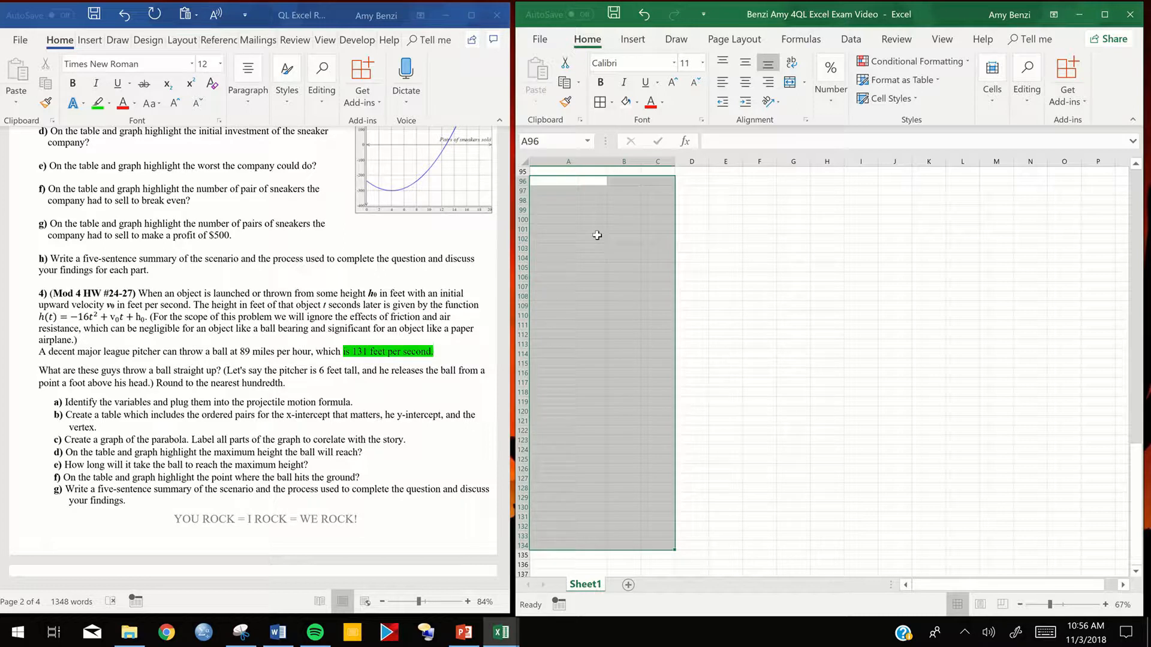
click(597, 235)
- Copy the sneaker formula and profit table, cells A62:C87
scroll(602, 240, up, 7)
scroll(611, 245, up, 6)
click(568, 243)
drag(659, 425, 652, 497)
key(ctrl+c)
scroll(555, 419, down, 5)
drag(555, 419, 663, 570)
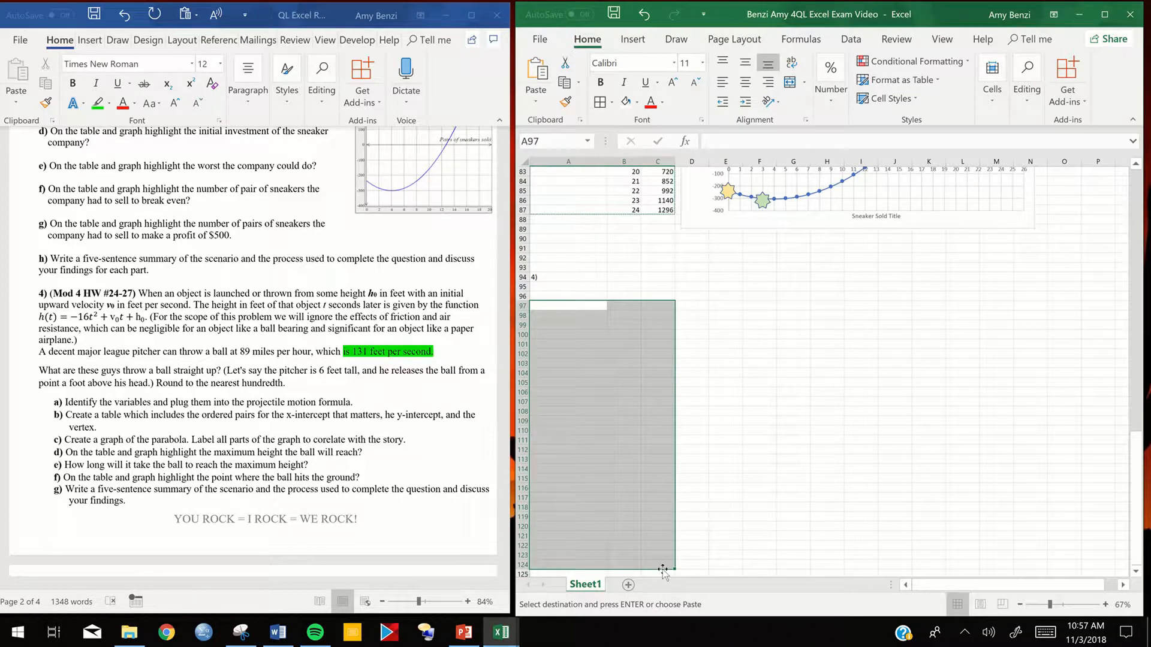
text(v)
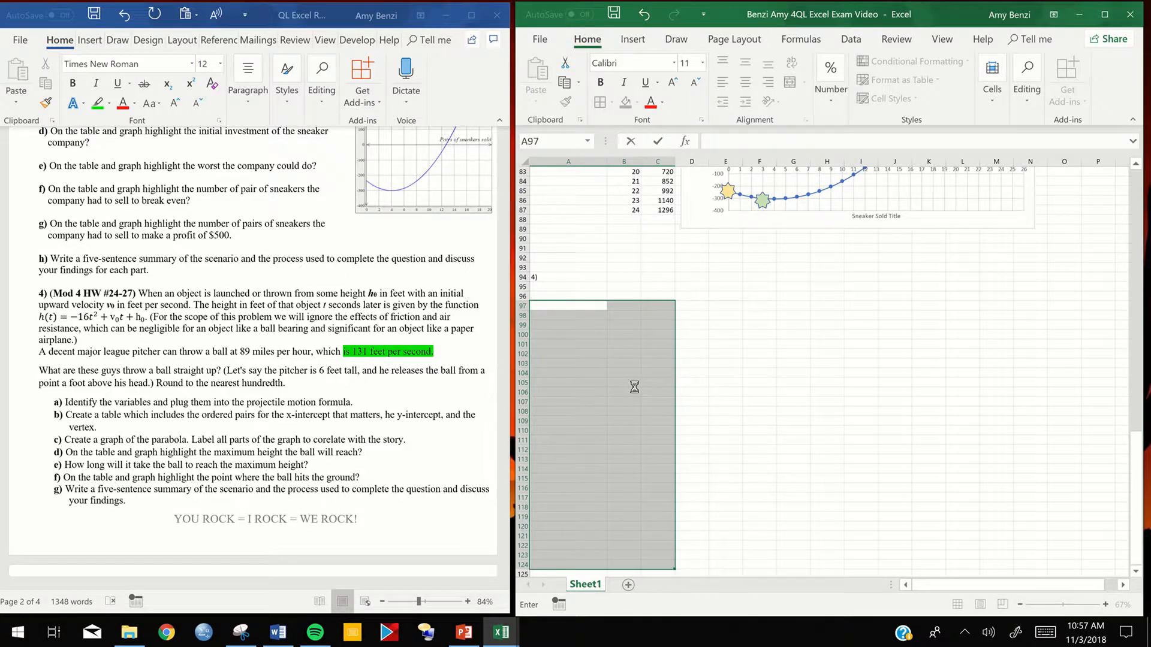
right_click(636, 391)
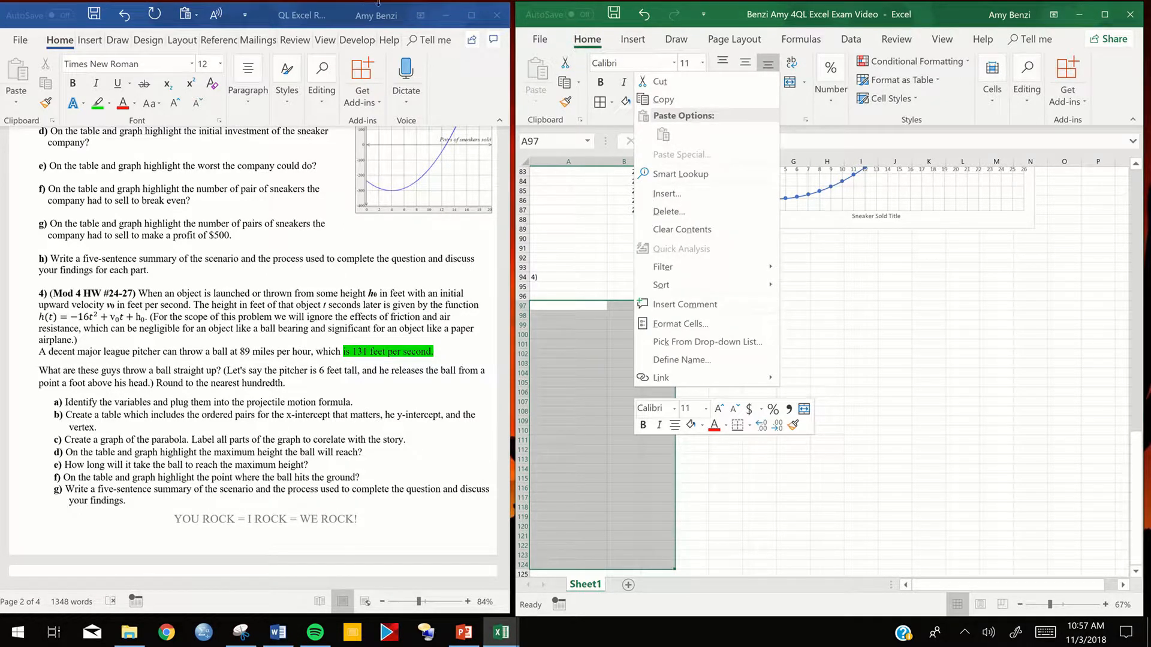
mouse_move(378, 3)
click(480, 26)
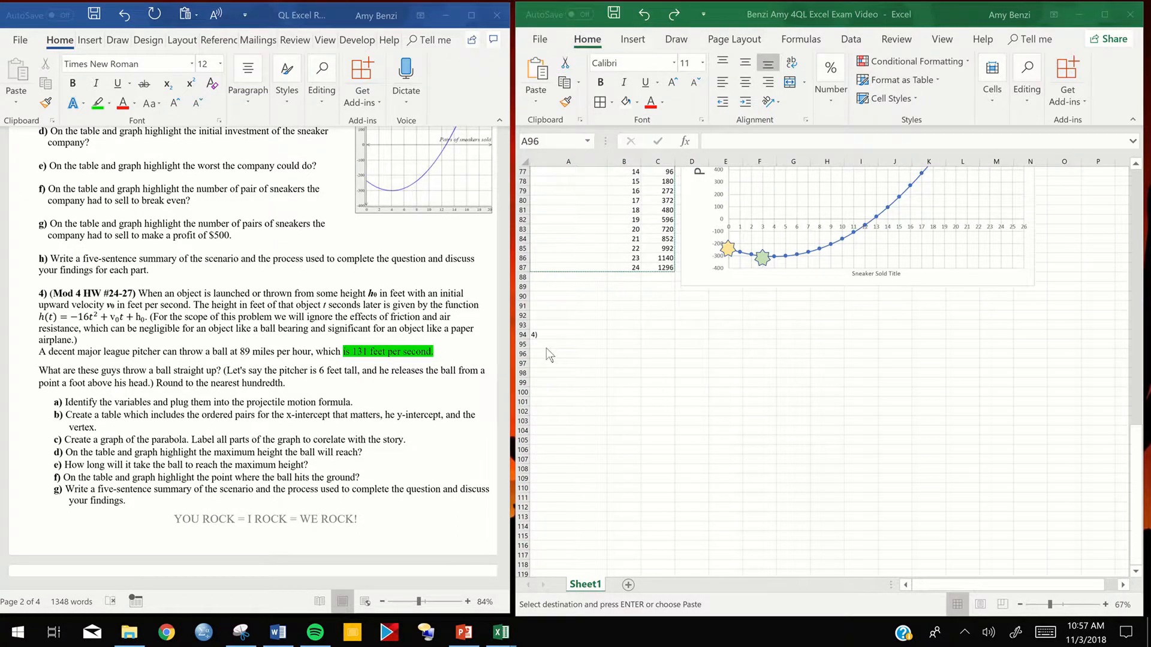
- Paste the copied sneaker formula and profit table below the 4) label, starting at cell A96
click(547, 350)
key(ctrl+v)
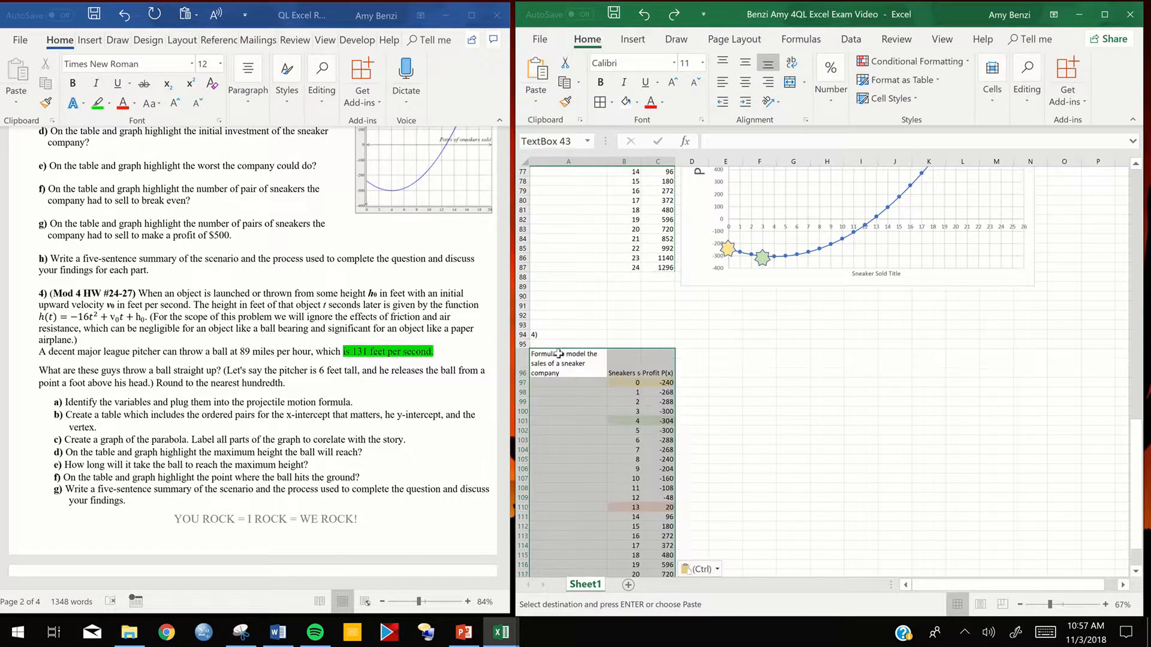
click(732, 376)
click(730, 402)
drag(1138, 465, 1140, 493)
drag(624, 335, 666, 563)
click(658, 392)
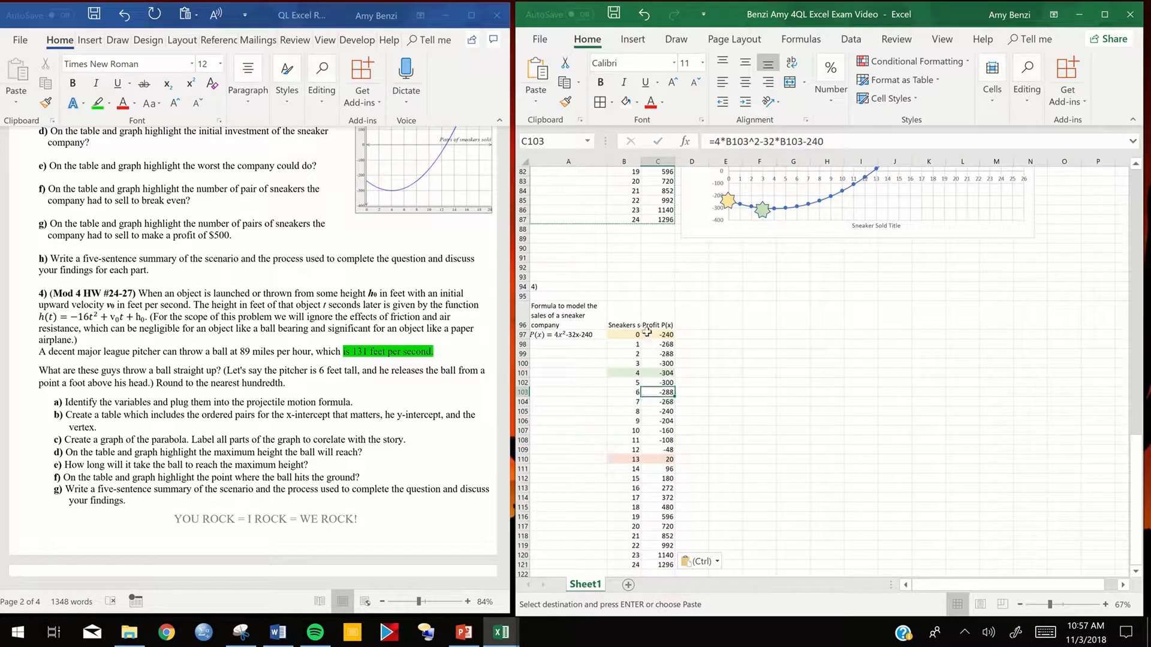
- Remove the highlight fill from the values in the copied table, cells B97:C121
drag(622, 334, 662, 530)
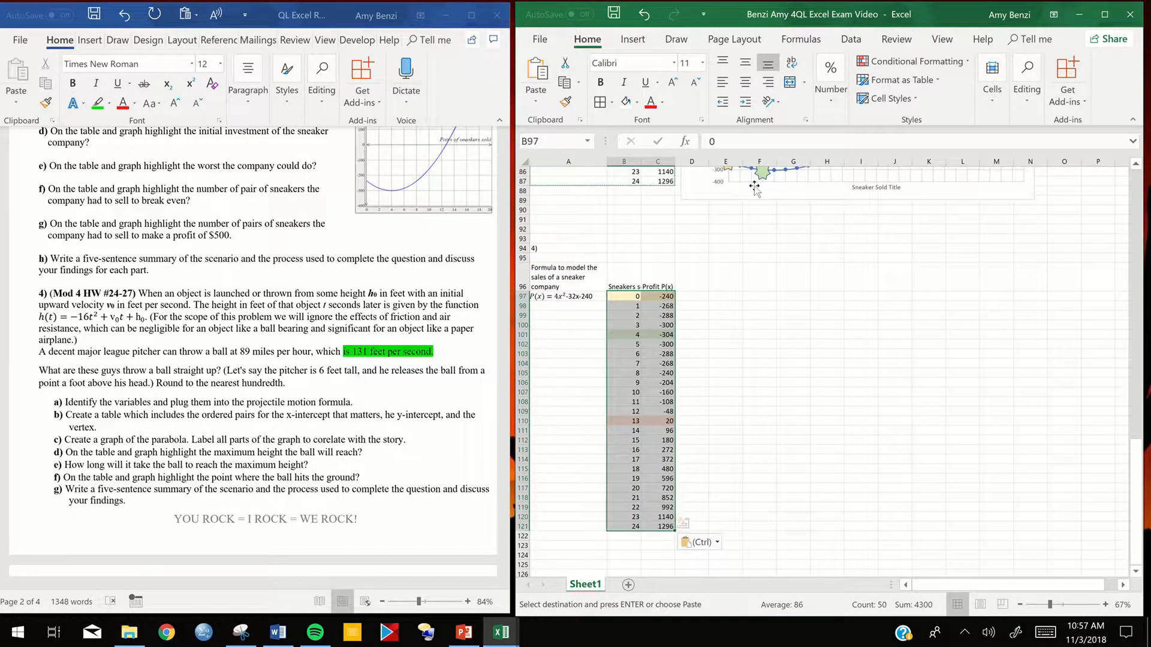
click(624, 103)
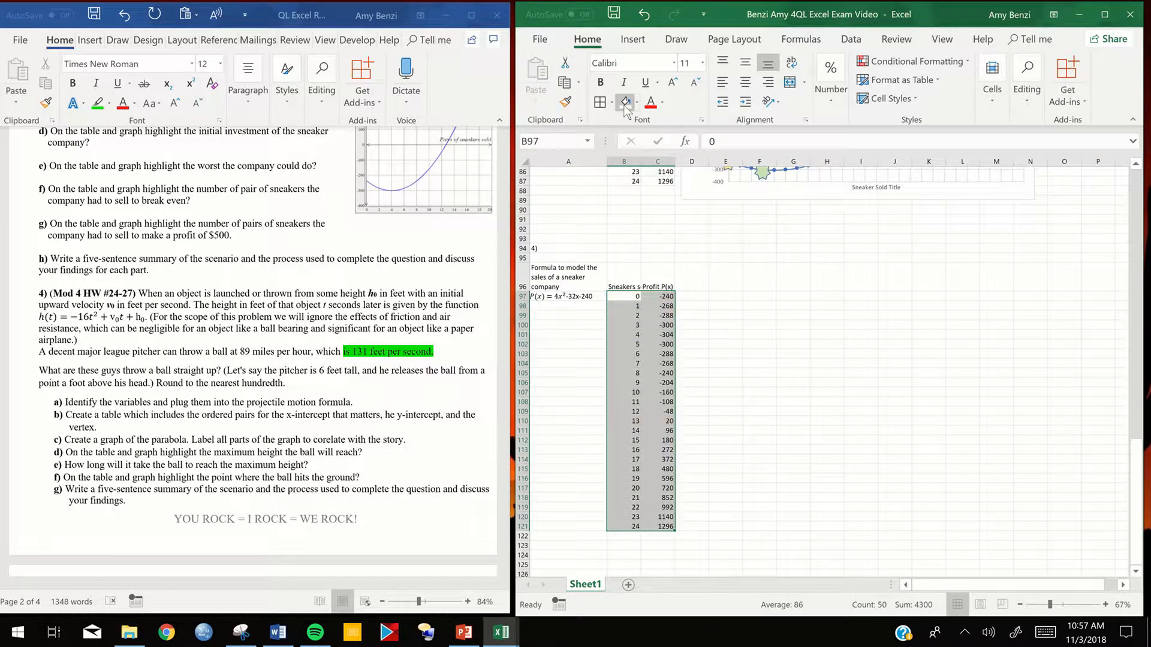
click(718, 296)
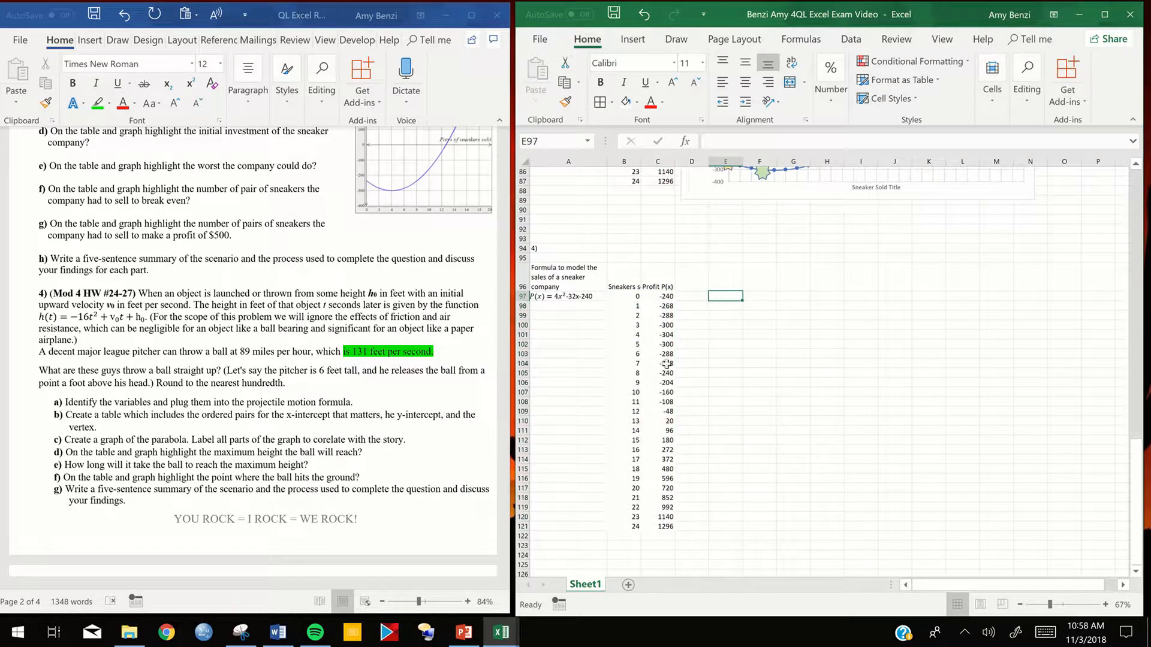
- Apply cell borders to the whole copied table including its headings, cells B96:C121
drag(627, 287, 660, 527)
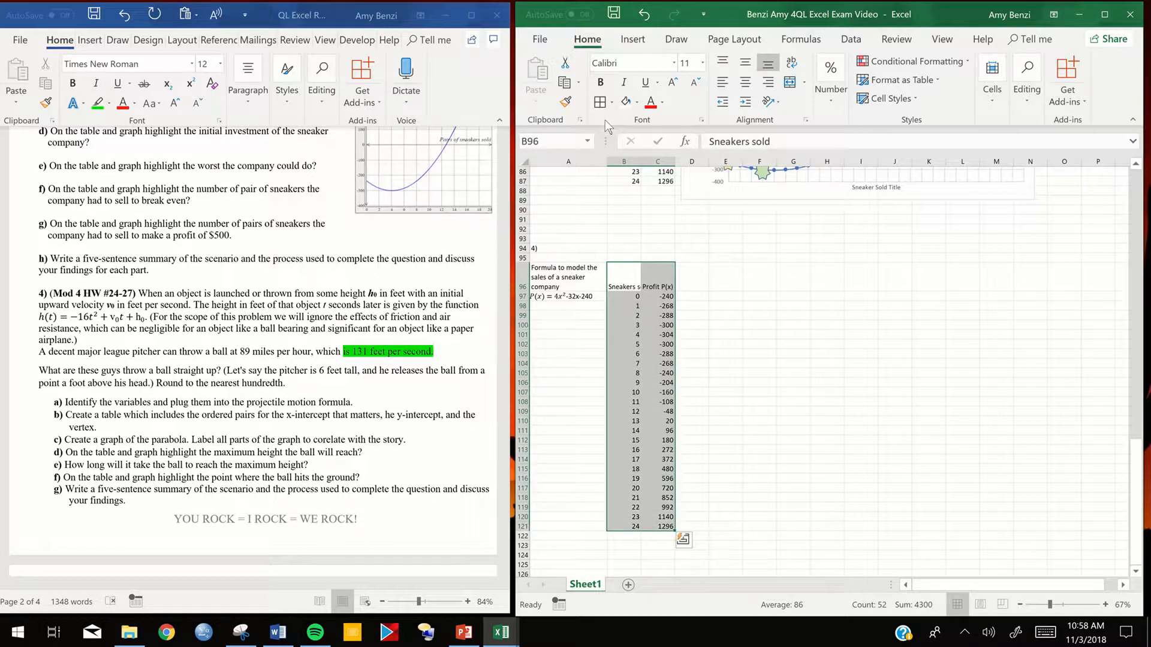
click(600, 101)
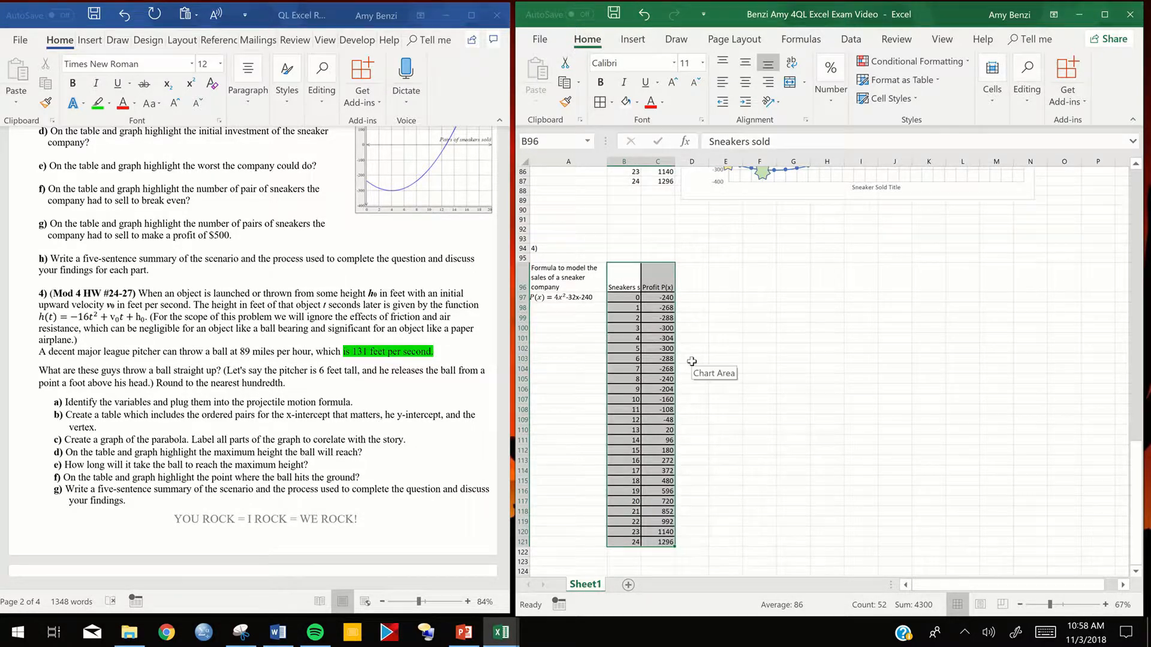
scroll(692, 362, up, 7)
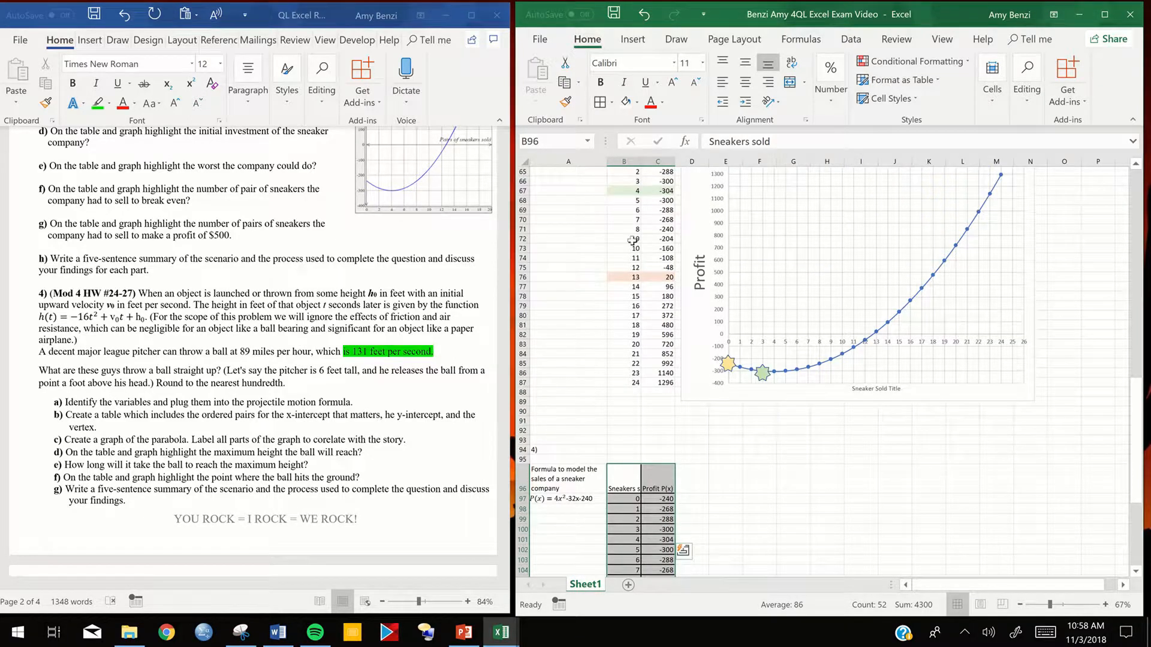
scroll(633, 242, up, 3)
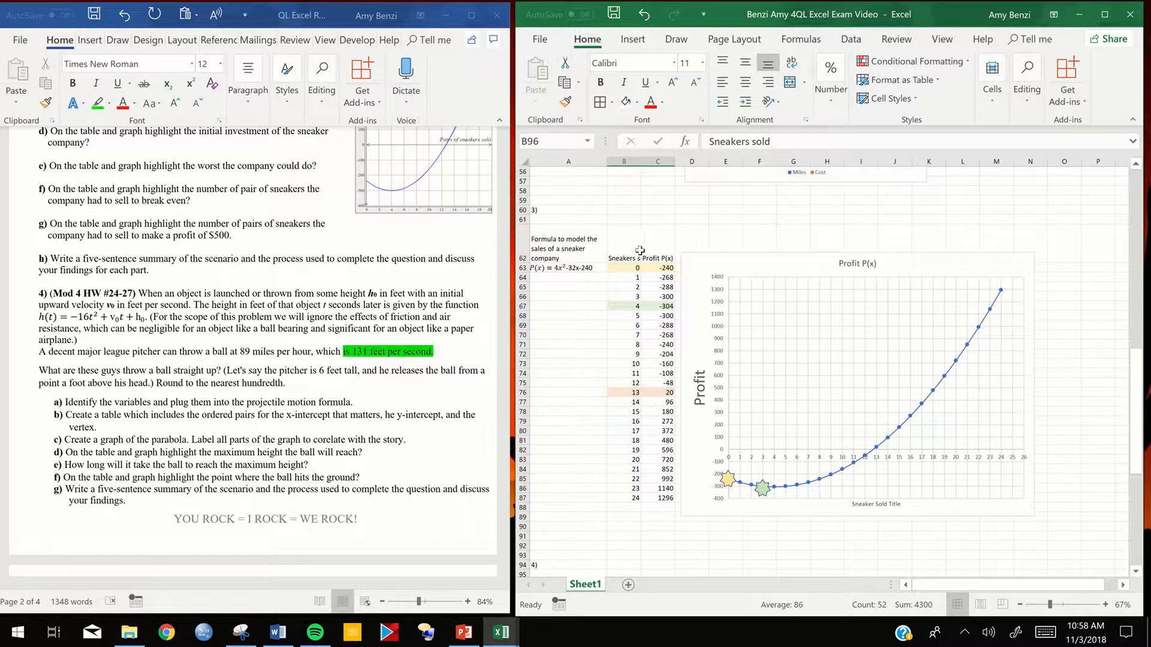
scroll(650, 309, down, 4)
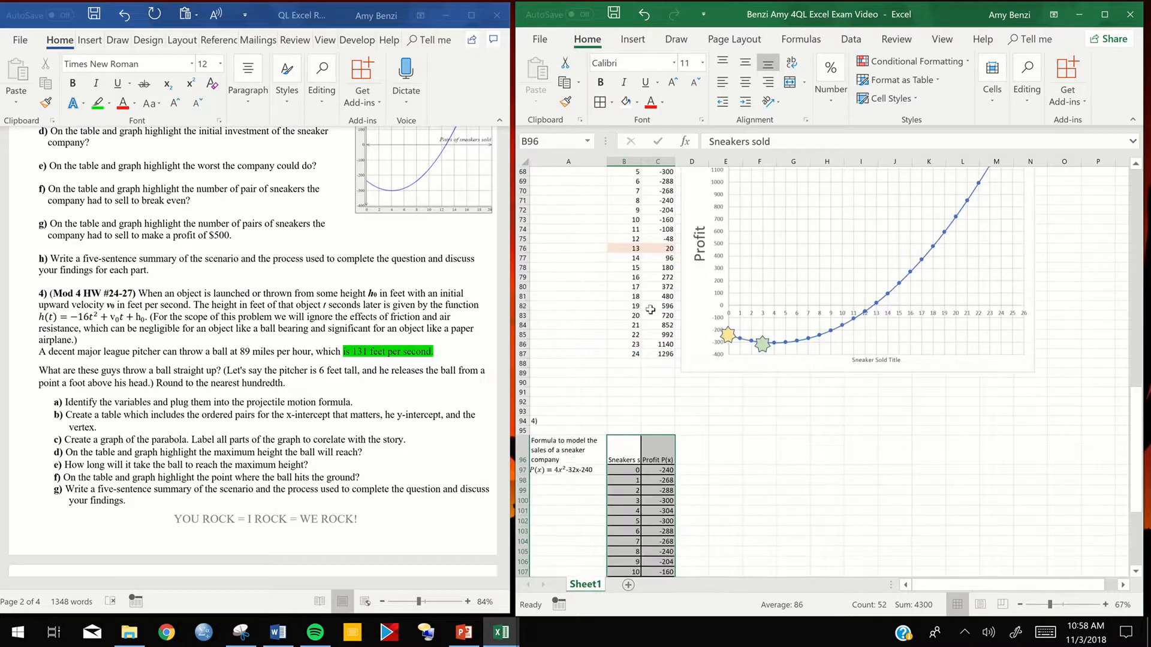
scroll(650, 310, down, 2)
click(624, 393)
mouse_move(672, 407)
mouse_down()
mouse_move(651, 402)
mouse_move(660, 396)
mouse_up()
double_click(616, 394)
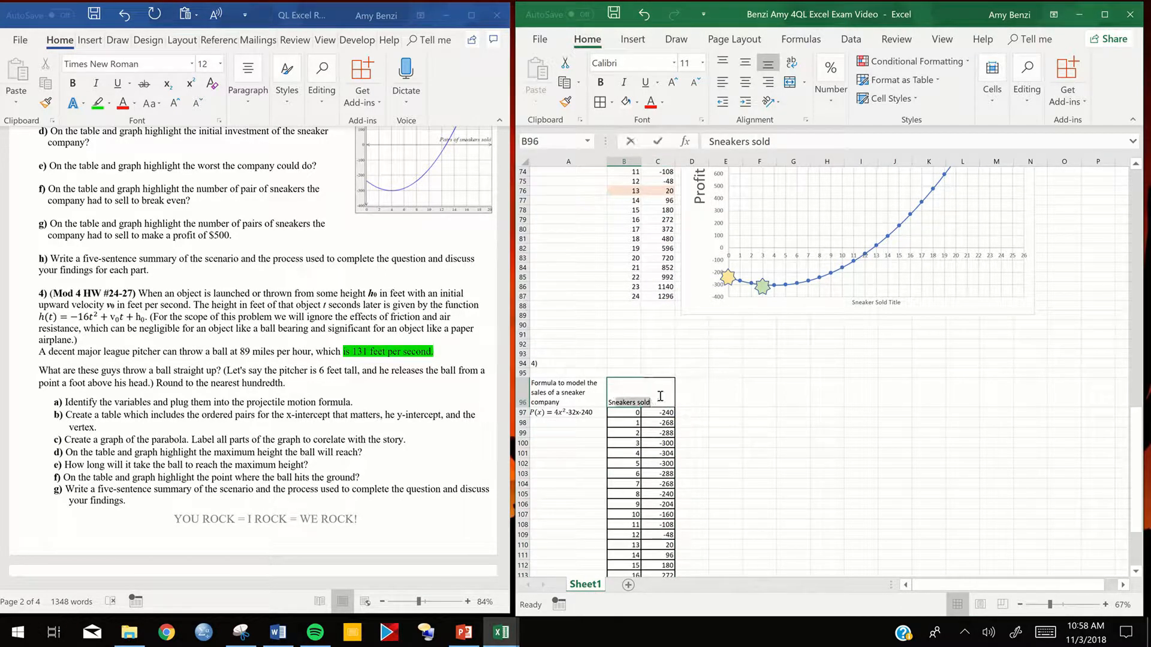
click(725, 393)
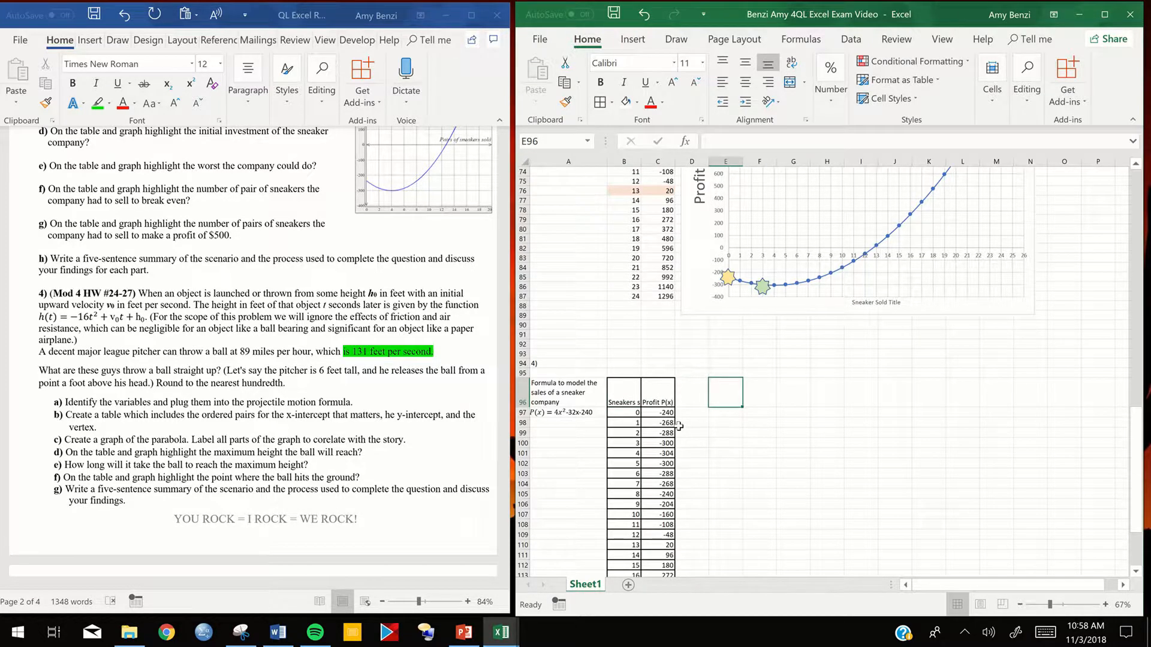
- Change the description in A96 to "Formula to model the height in feet depending on the time in seconds."
scroll(677, 423, down, 3)
scroll(677, 423, down, 1)
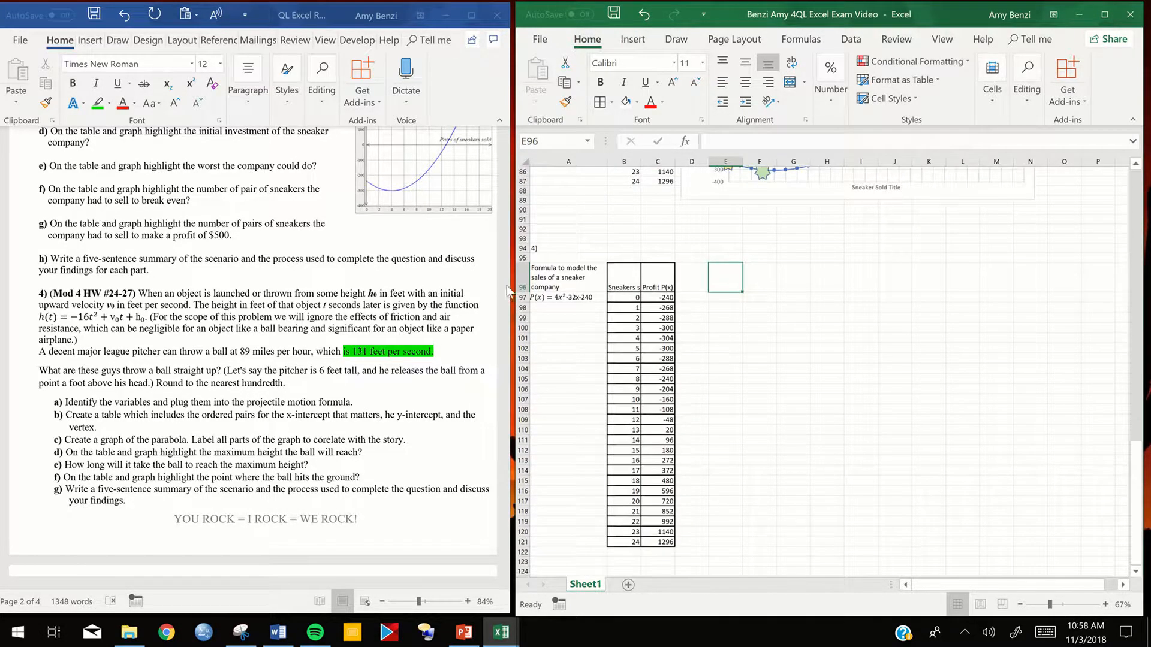
double_click(558, 275)
drag(562, 288, 533, 278)
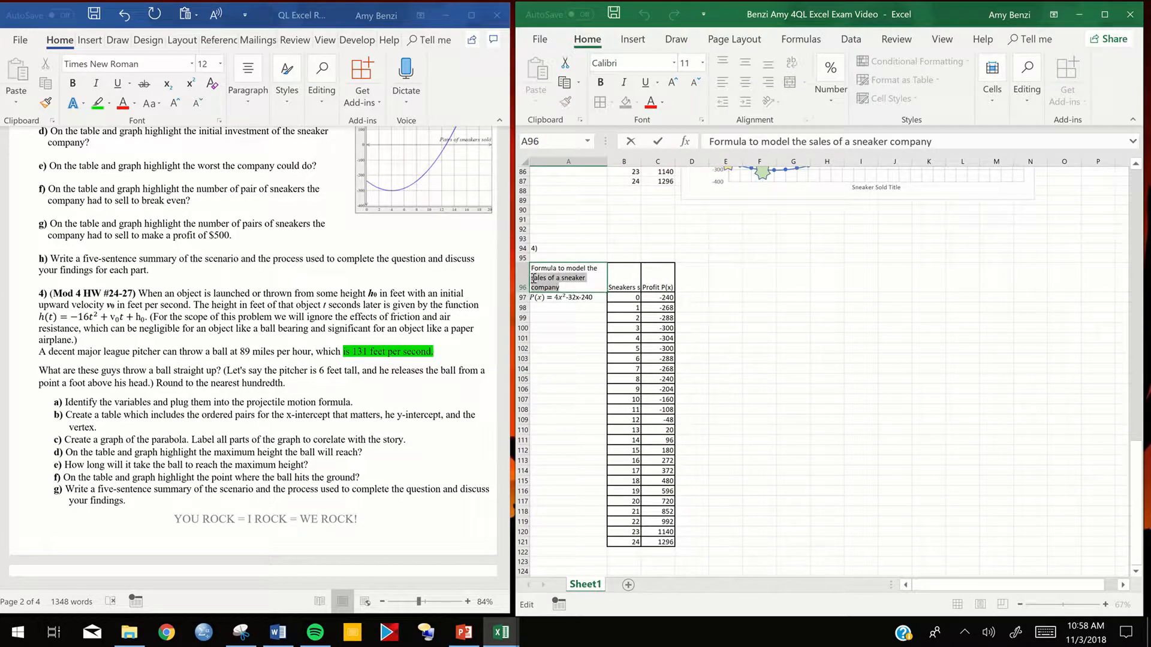
text(hig)
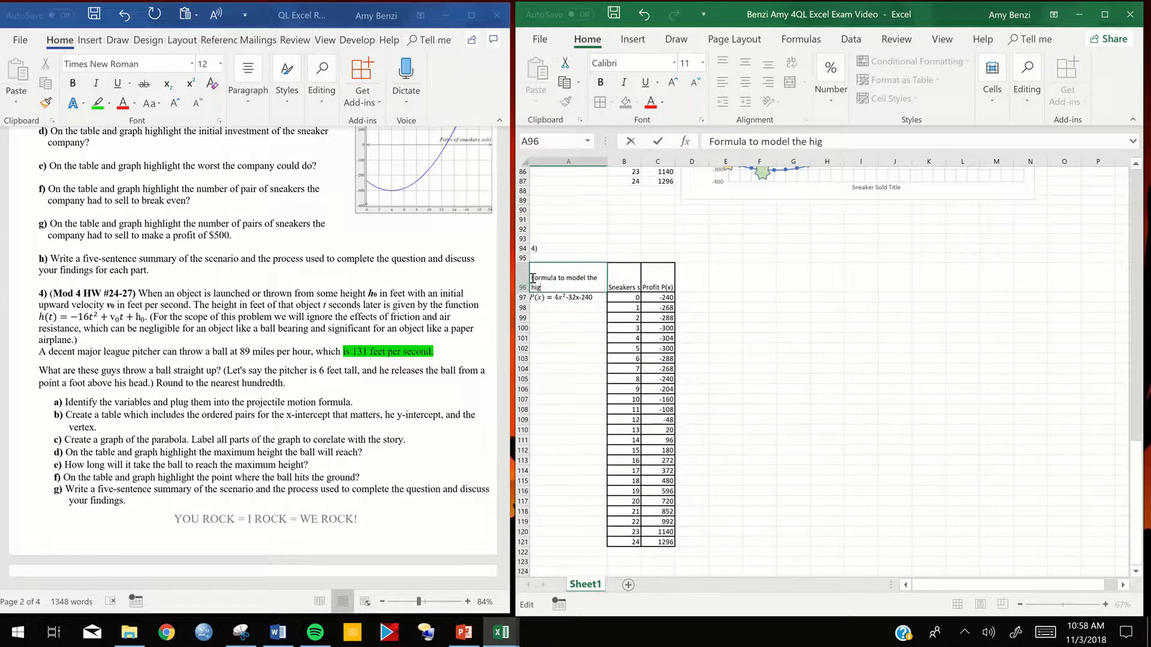
key(BackSpace)
text(eight of a ball)
key(BackSpace)
key(BackSpace)
key(BackSpace)
key(BackSpace)
text(n feet depending on the)
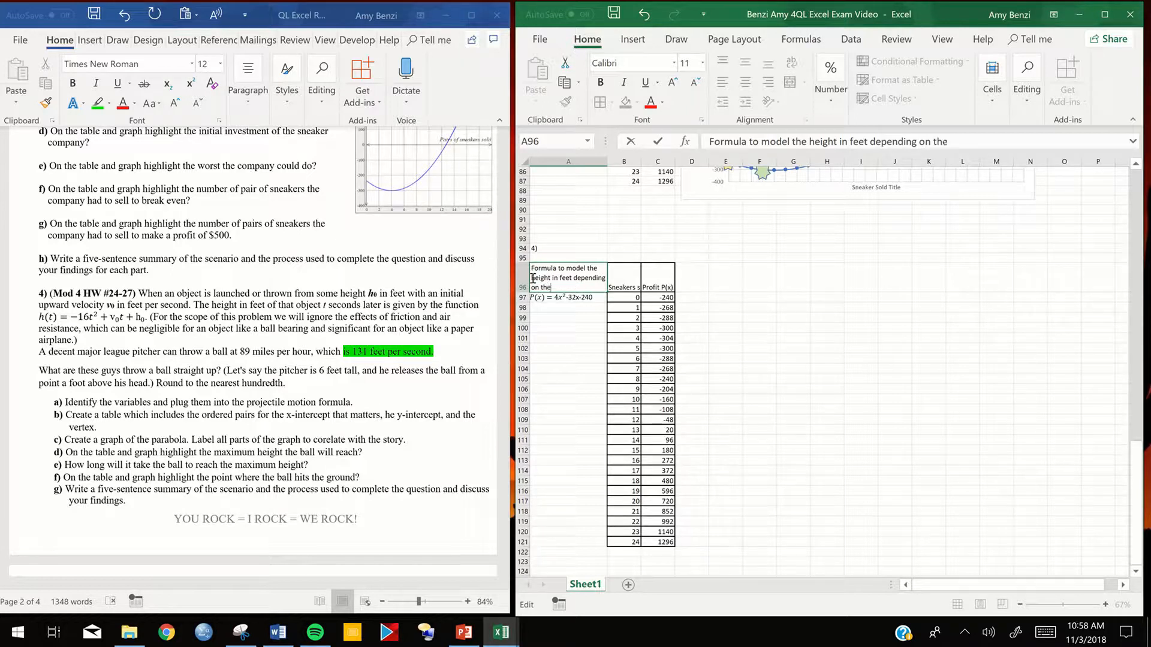
text( time in seconds.)
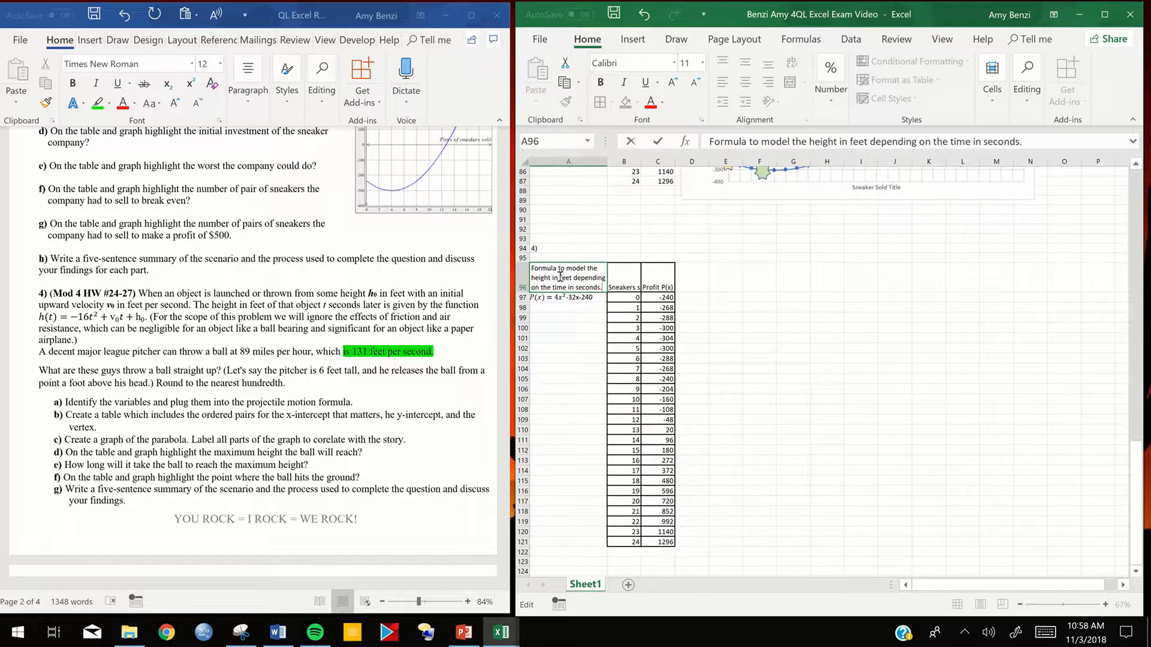
click(561, 308)
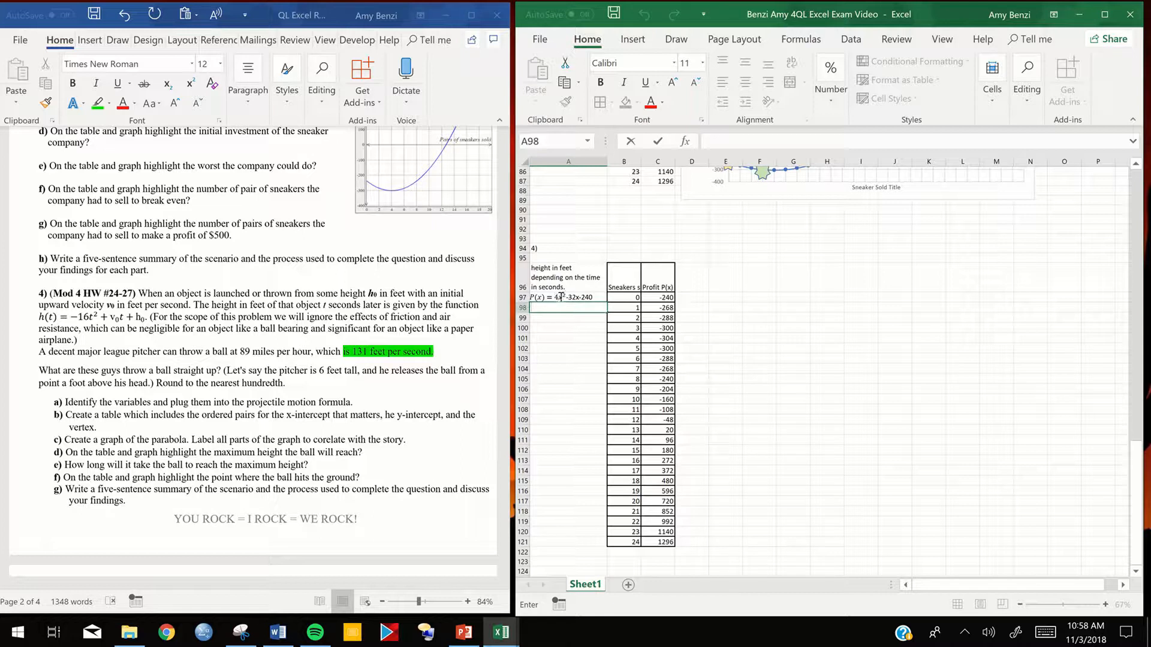
- Replace the leading term 4x² with −16t in the equation text box below the problem 4 description
click(557, 298)
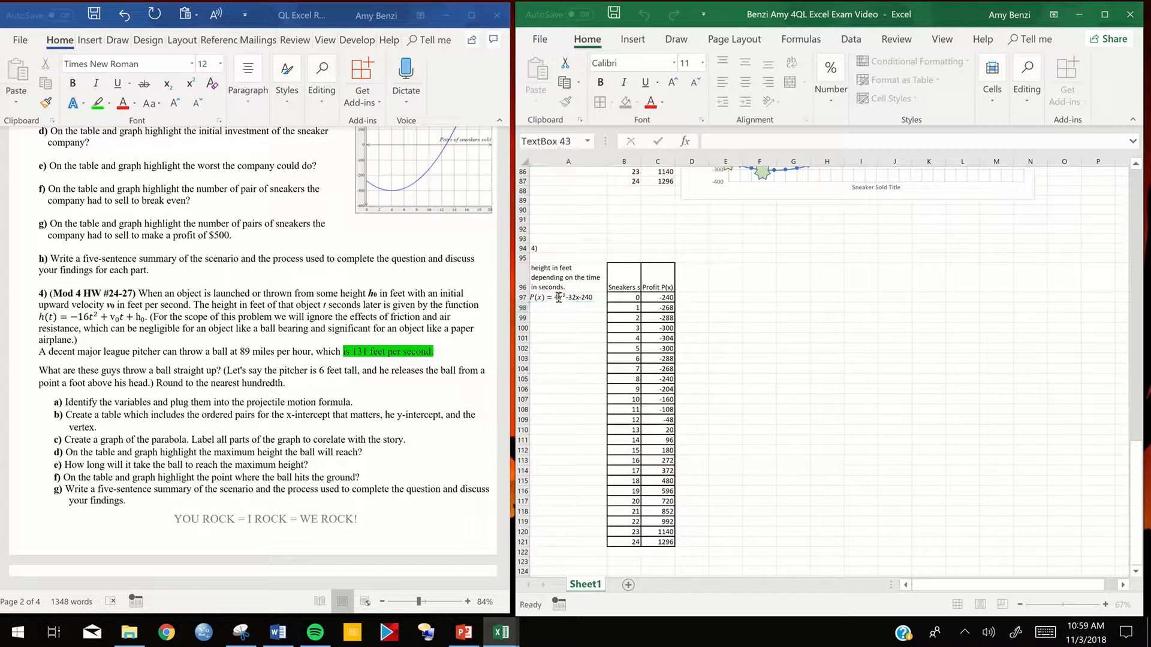
click(556, 298)
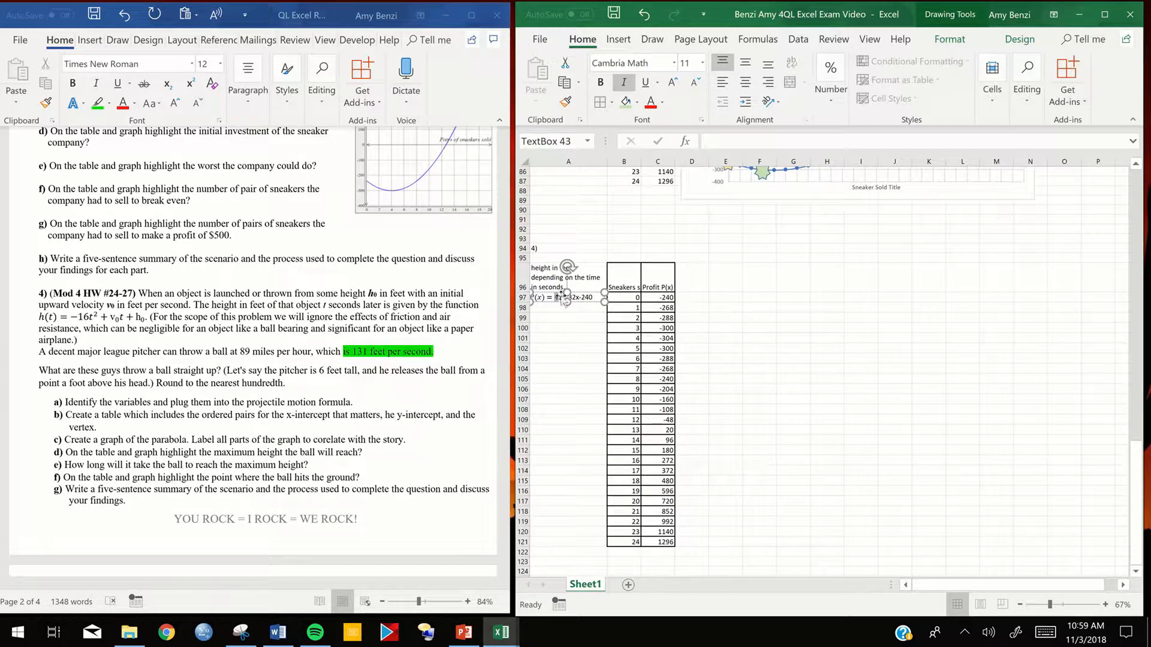
text(-16)
key(Delete)
text(t)
click(787, 233)
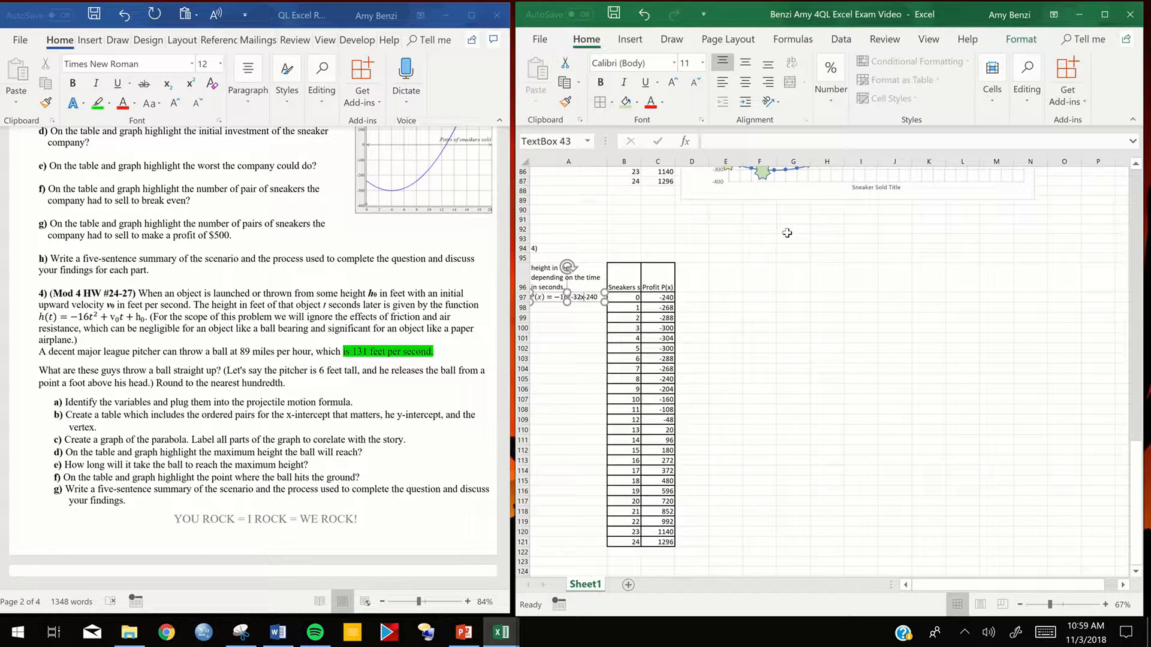
- Replace the linear term 32x in the problem 4 equation with 131t
key(BackSpace)
key(BackSpace)
key(BackSpace)
key(BackSpace)
key(BackSpace)
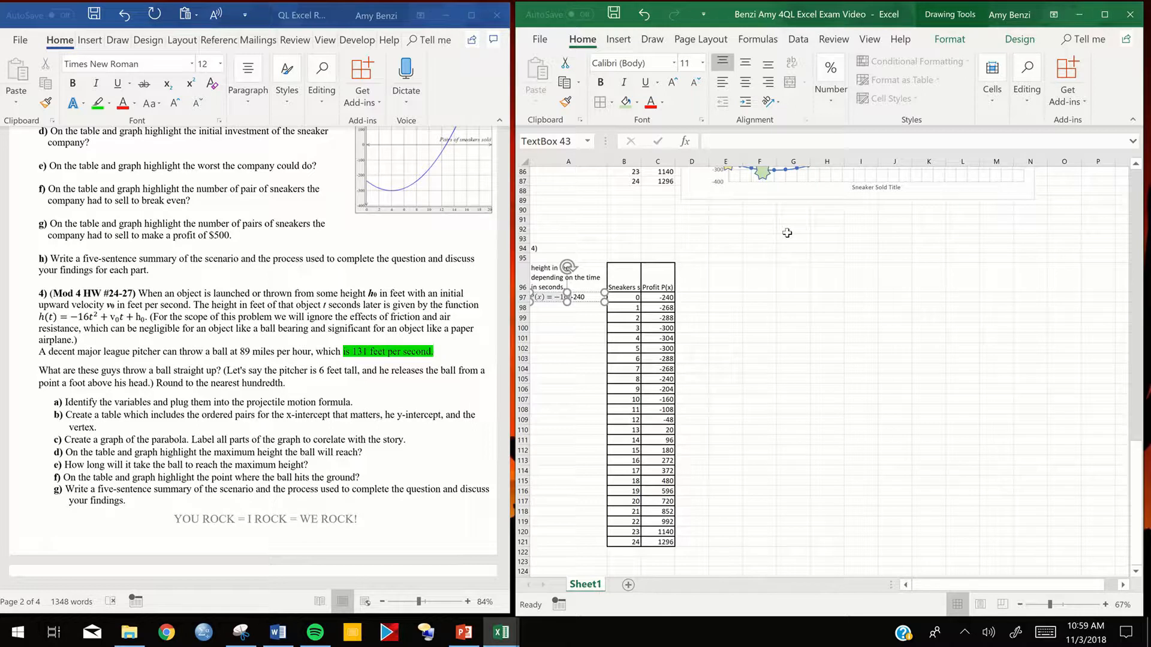
text(131t)
- Replace the equation's constant with +7 and put a plus sign before 131t
key(Right)
key(Right)
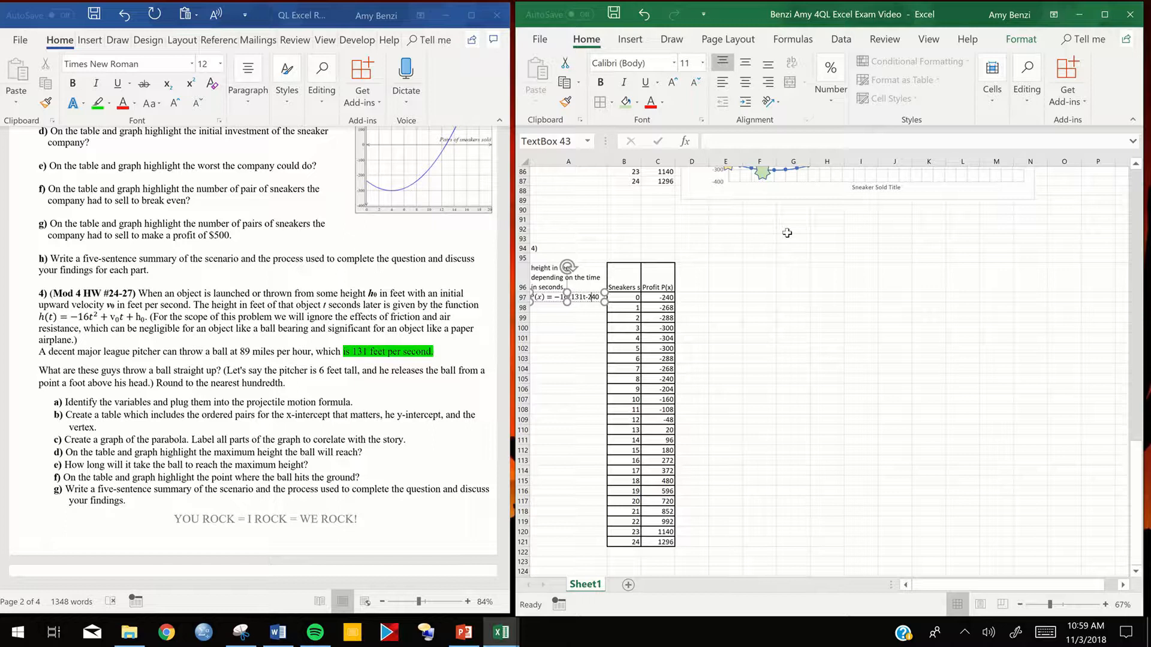
key(Right)
key(BackSpace)
key(BackSpace)
key(BackSpace)
key(BackSpace)
text(+7)
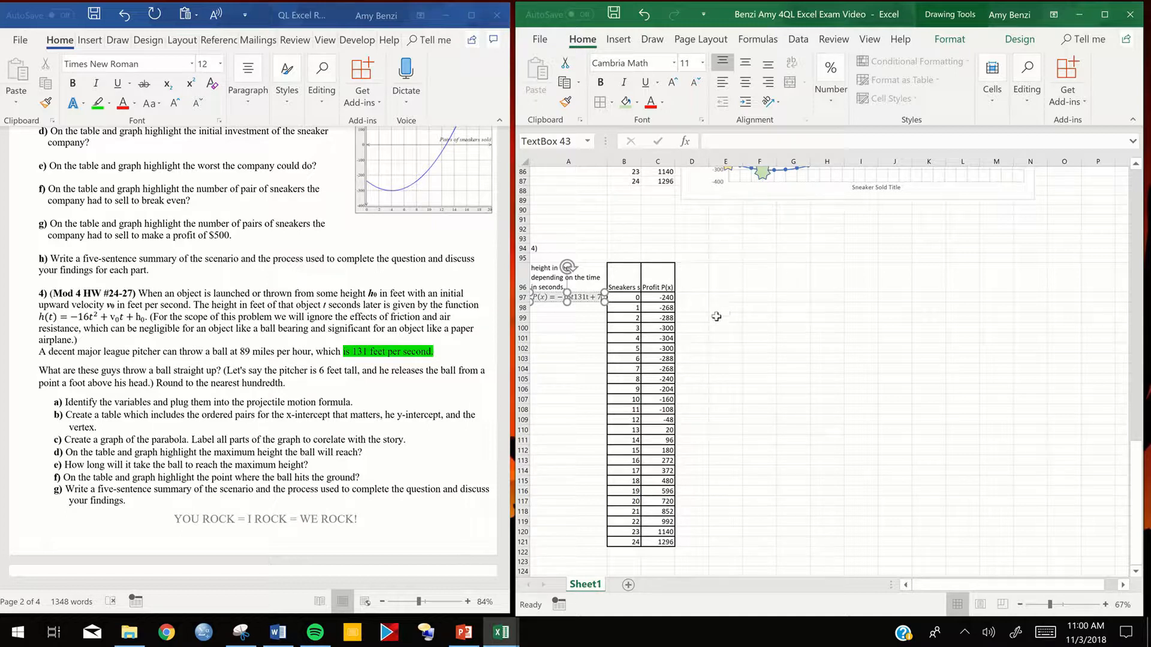
click(574, 298)
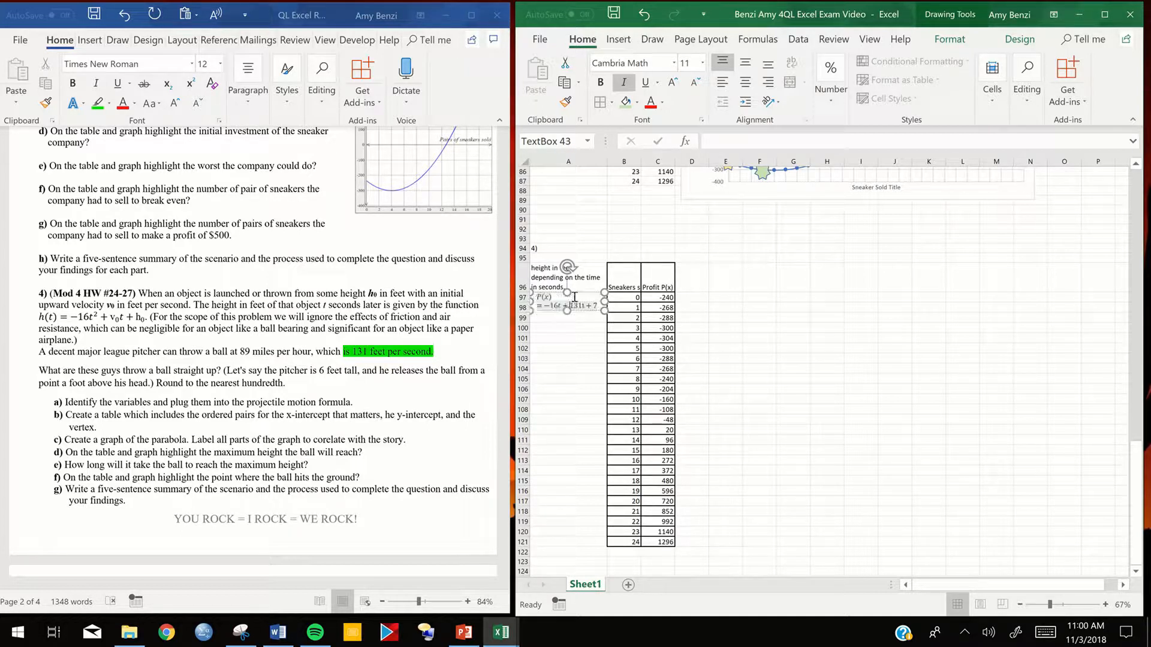
click(584, 329)
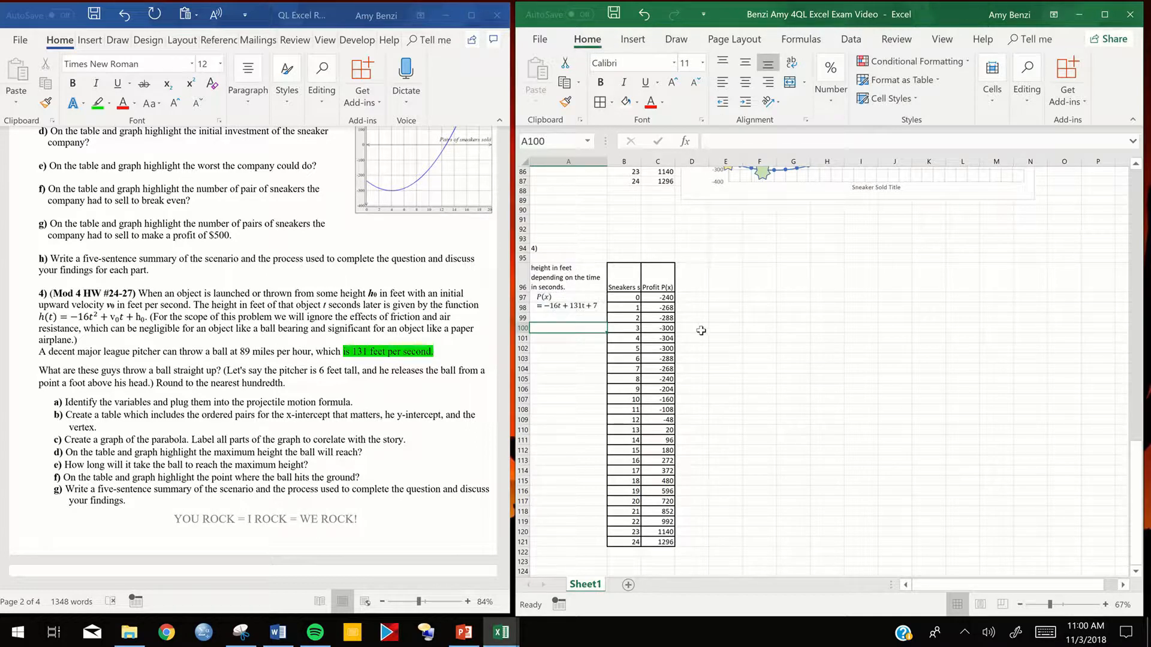
- Widen column A and the equation text box so the whole formula fits on one line
click(585, 162)
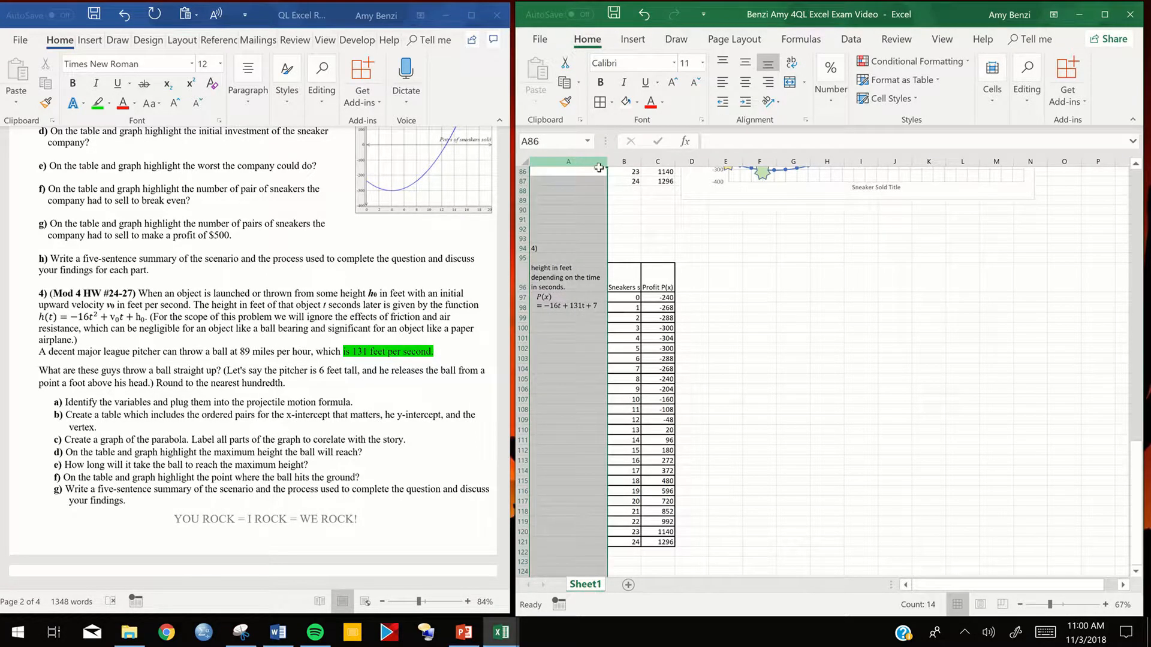
drag(607, 163, 633, 164)
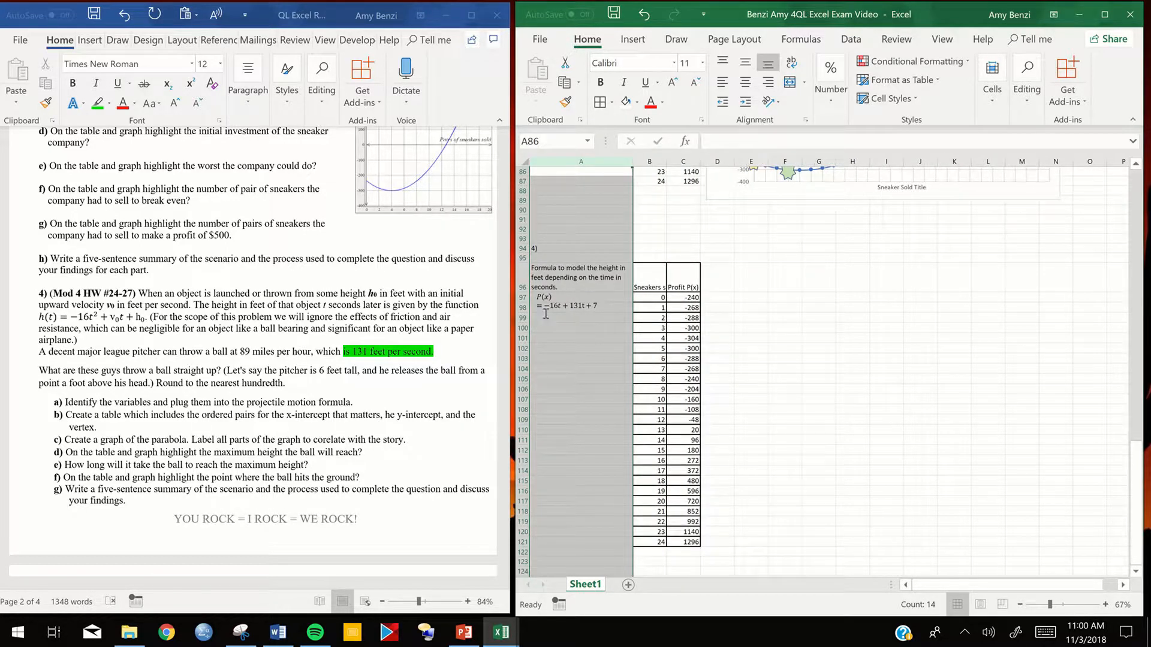
click(546, 309)
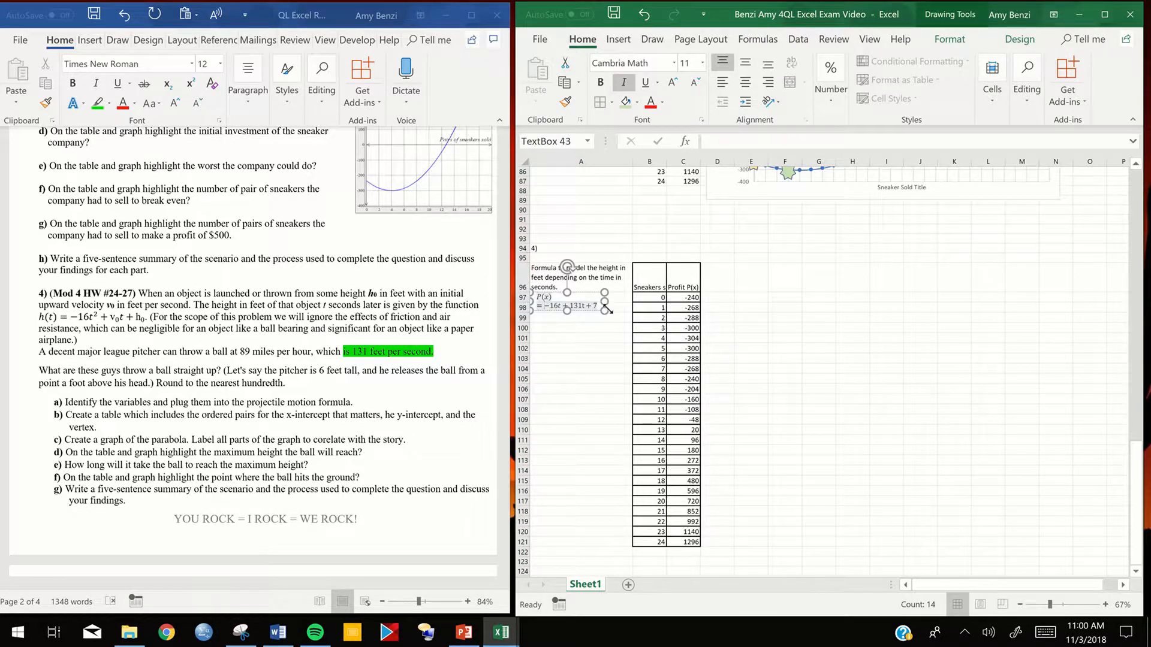
drag(604, 301, 621, 304)
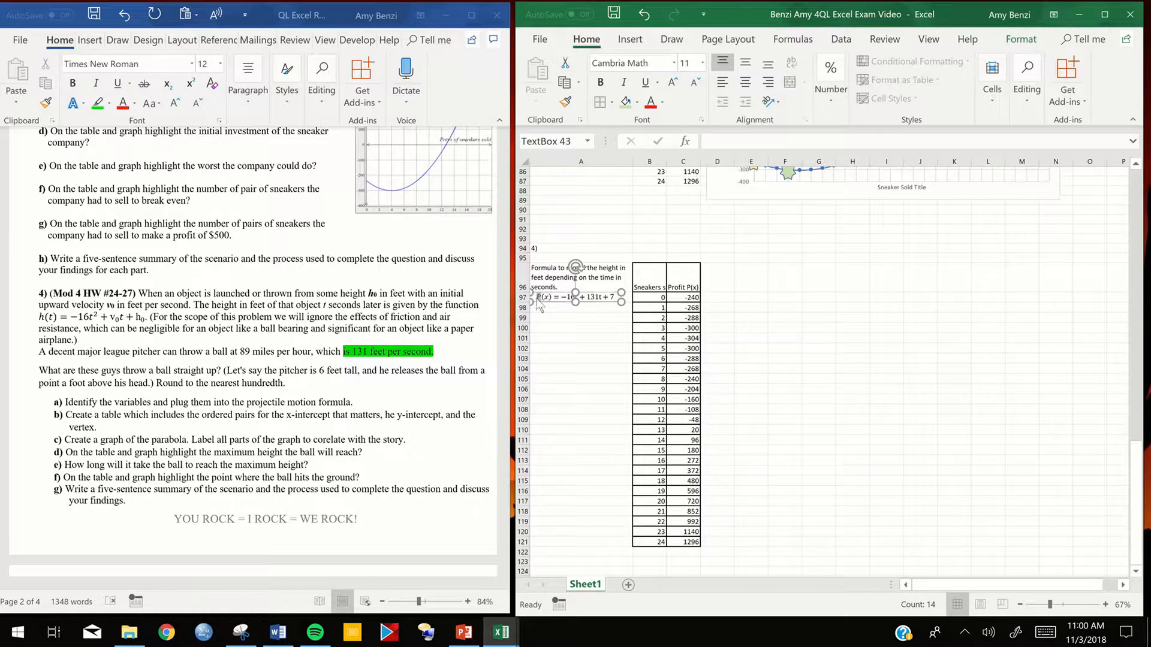
- Rename the function in the problem 4 equation from P(x) to h(t)
click(539, 298)
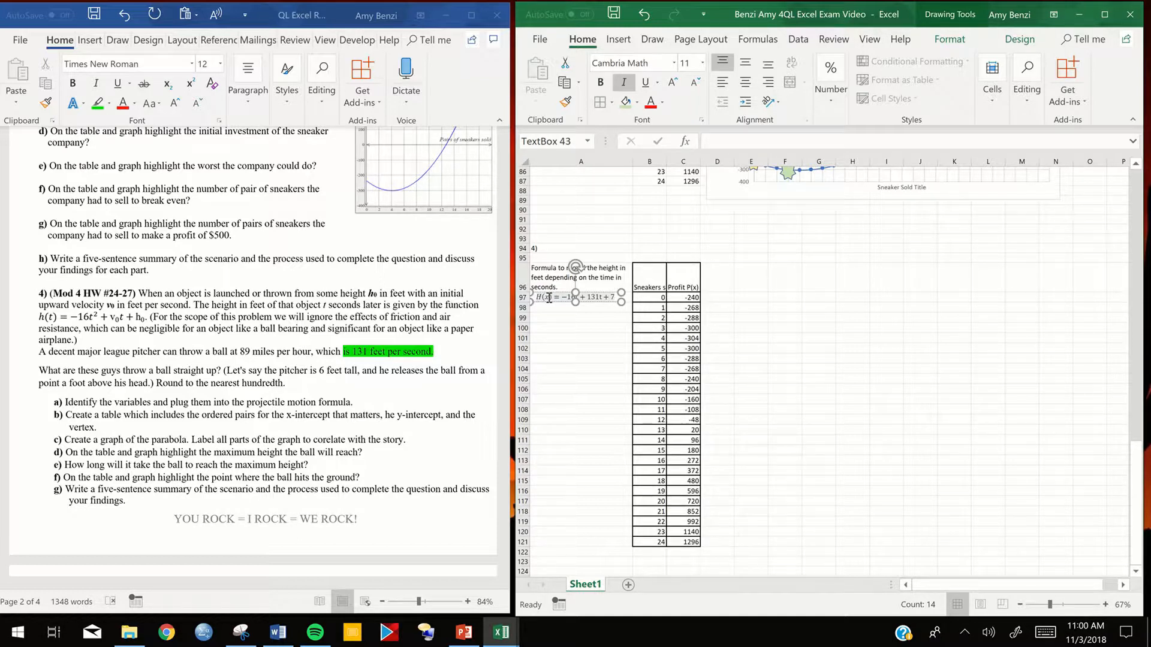
key(BackSpace)
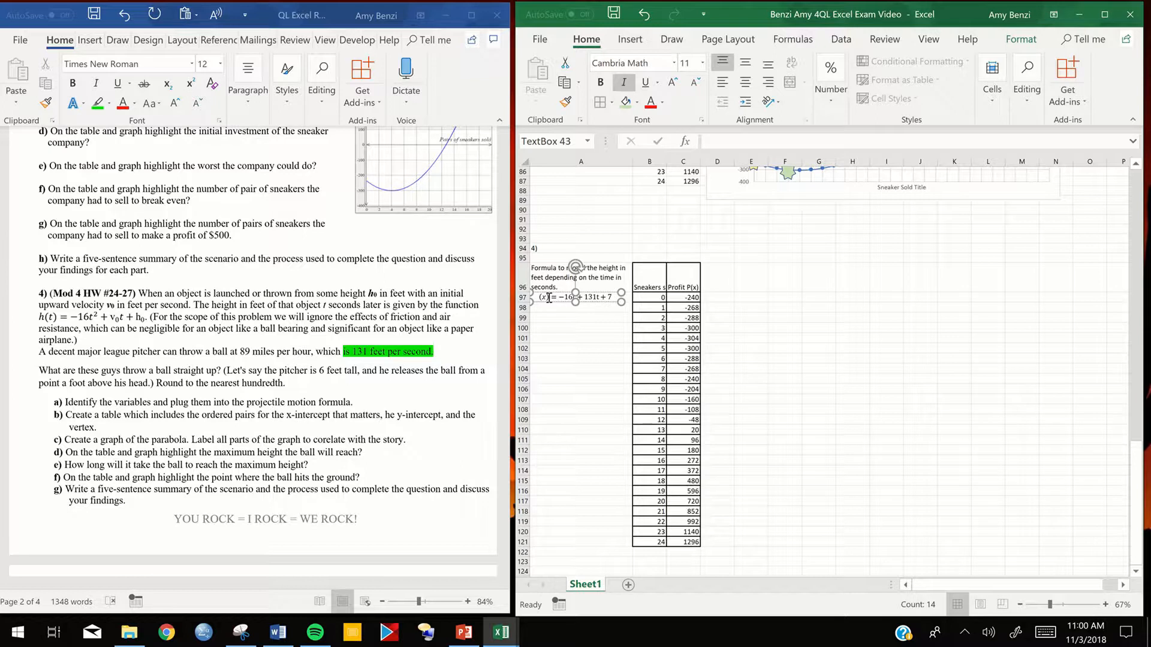
key(ctrl+z)
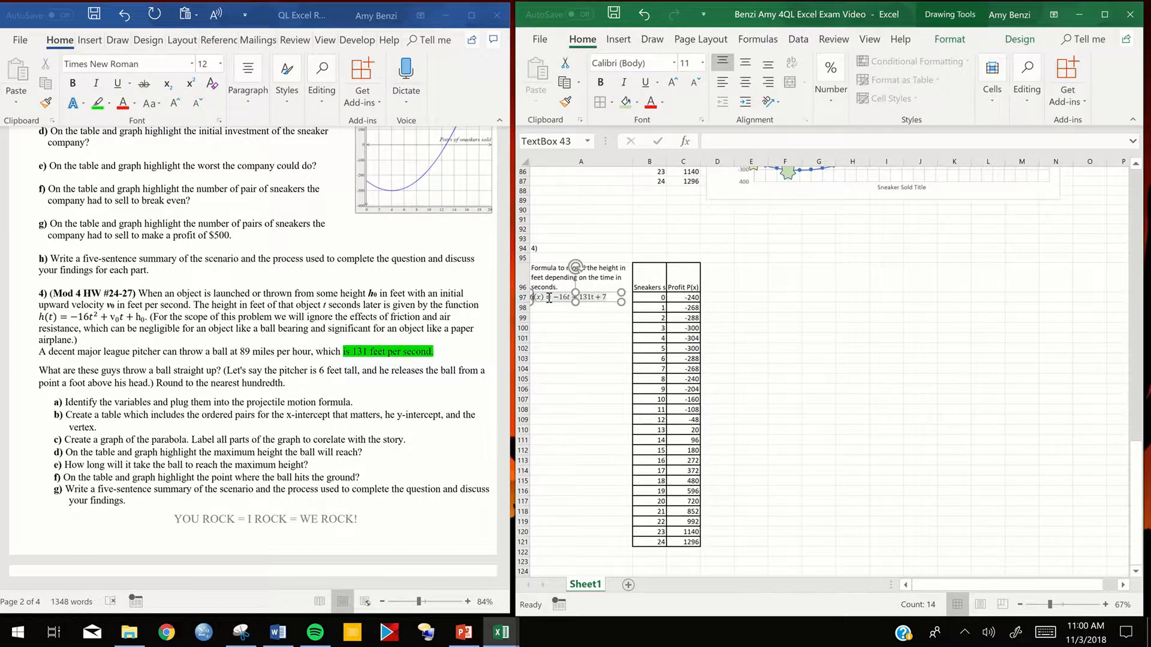
click(548, 298)
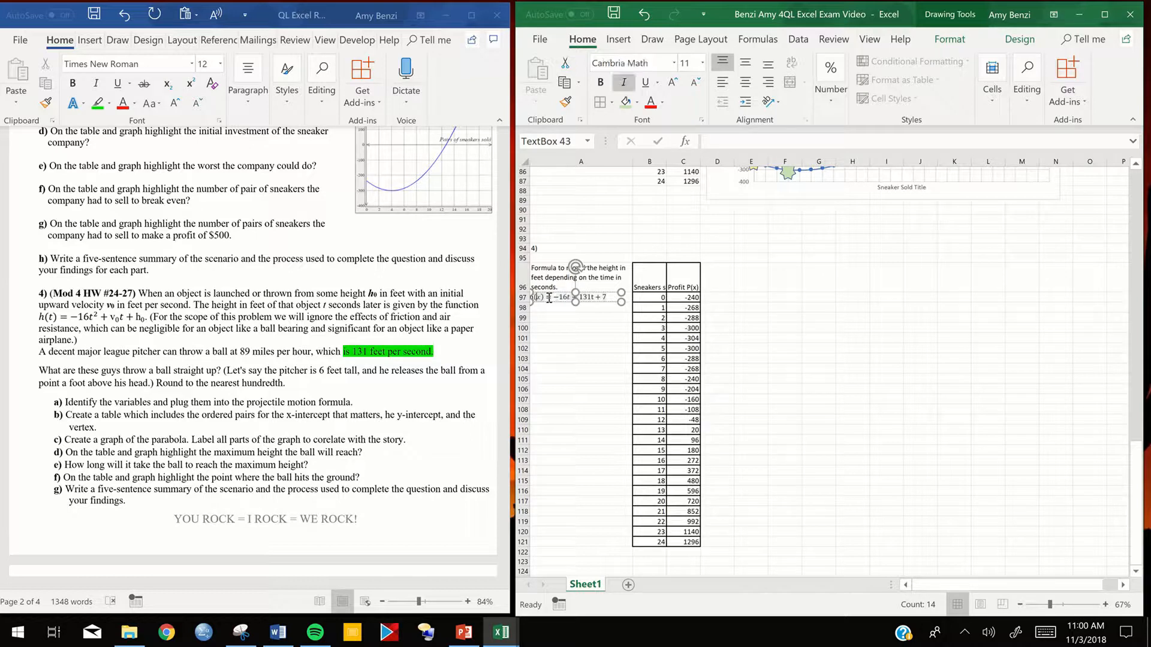
key(BackSpace)
text(t)
- Italicize the variable t of the 131t term in the height equation
click(592, 298)
double_click(592, 298)
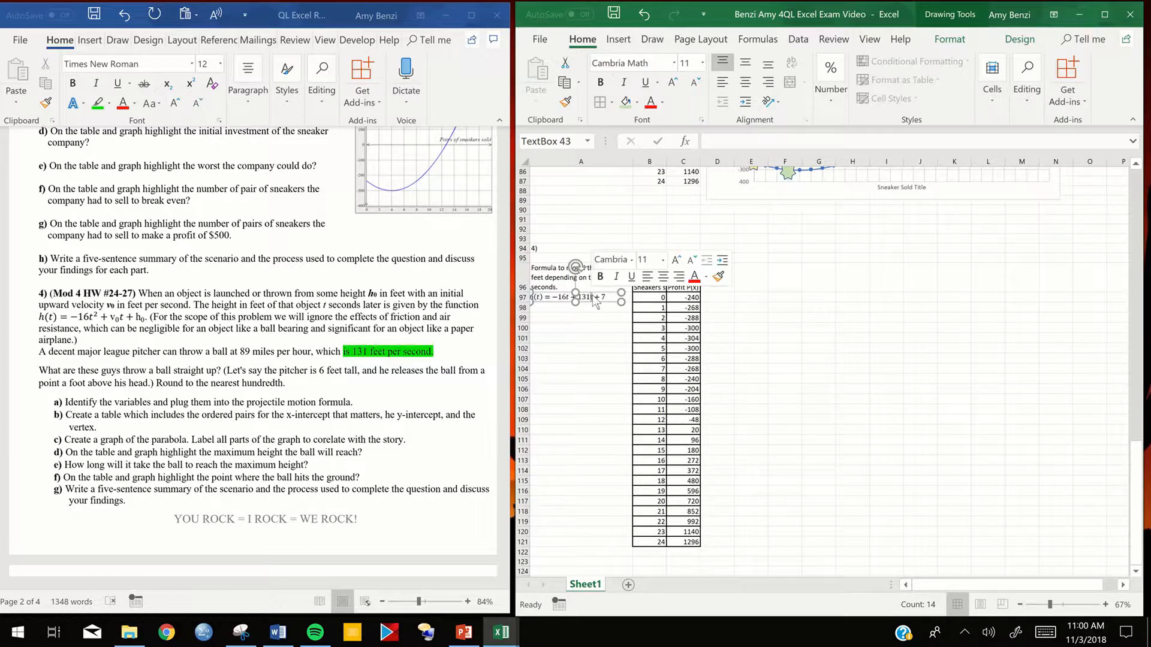
key(ctrl+i)
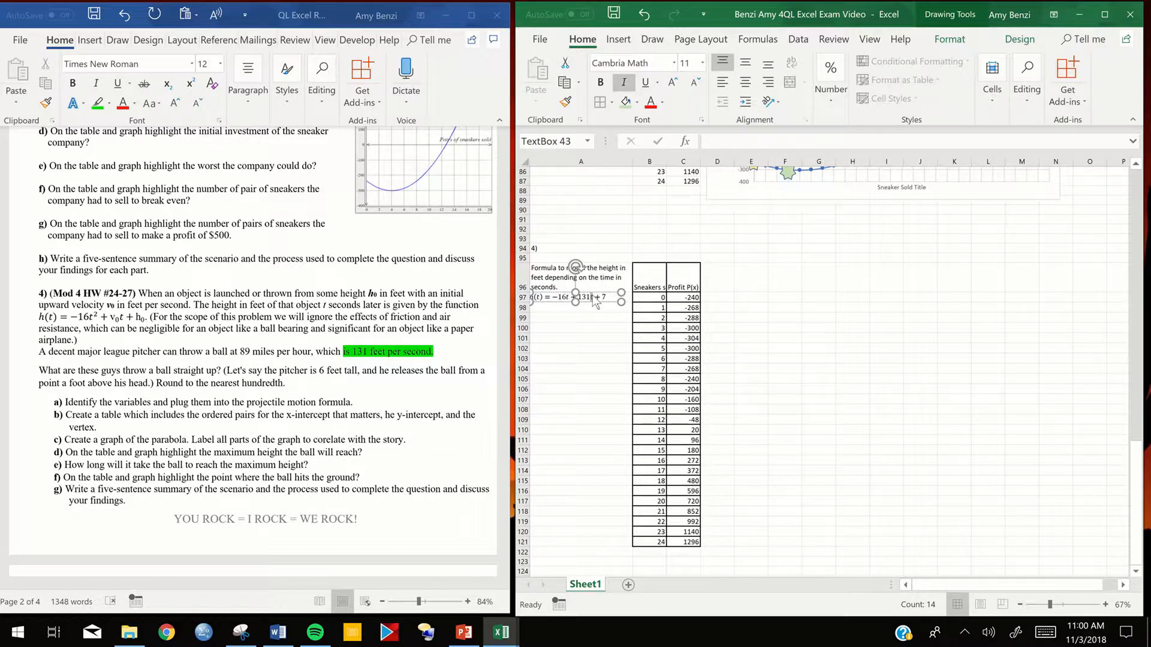
click(592, 329)
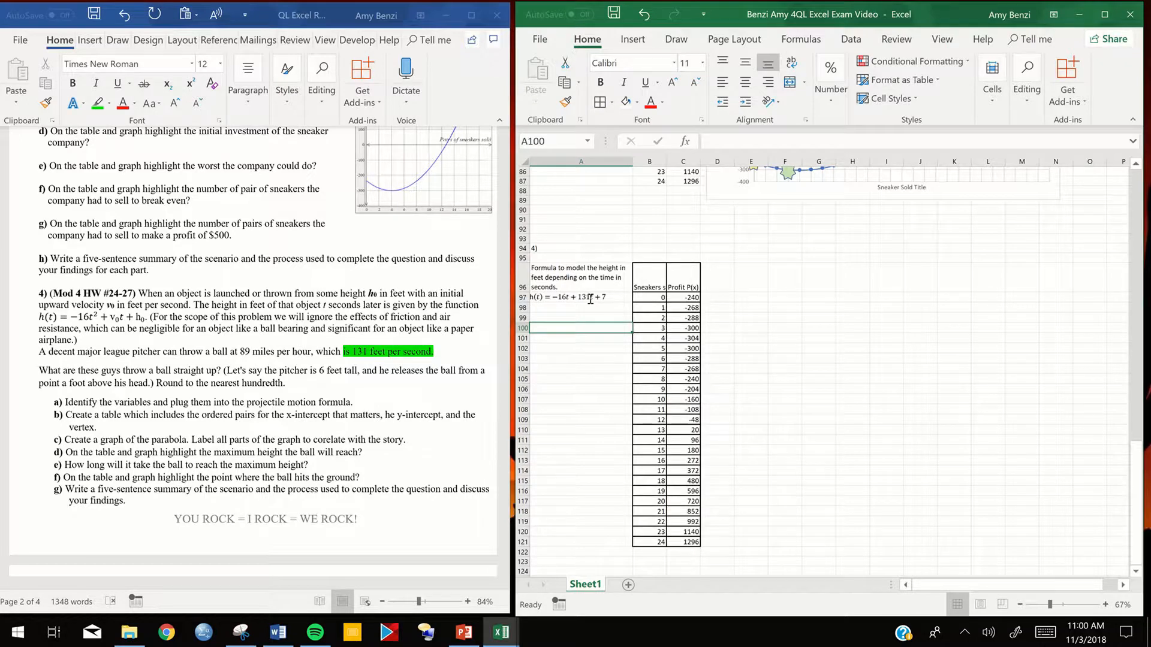
- Replace the sneaker formula in C97 after its equals sign with the copied right side of the height equation, −16t+131t+7
click(606, 297)
drag(606, 298, 546, 297)
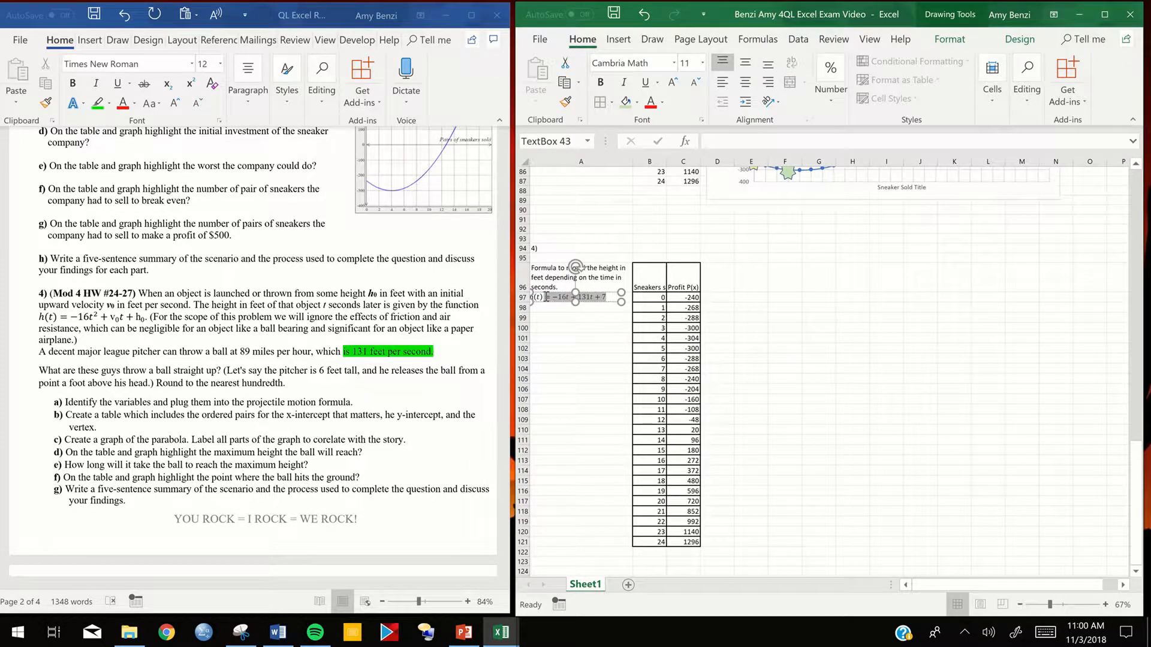
key(ctrl+c)
double_click(684, 296)
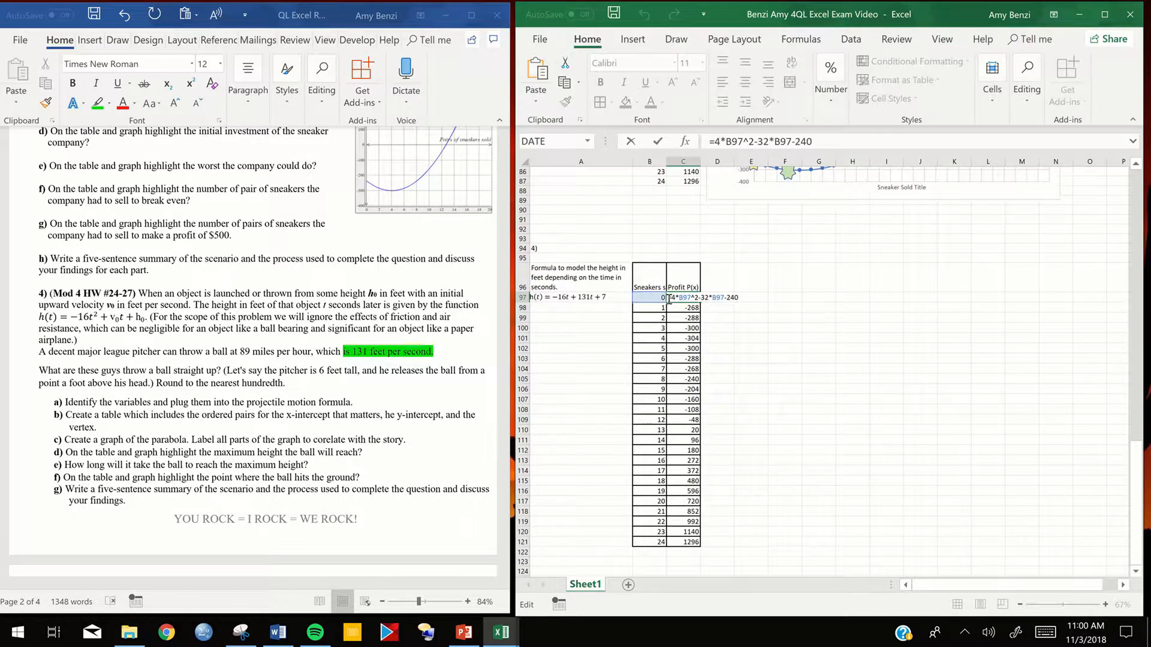
drag(669, 298, 738, 300)
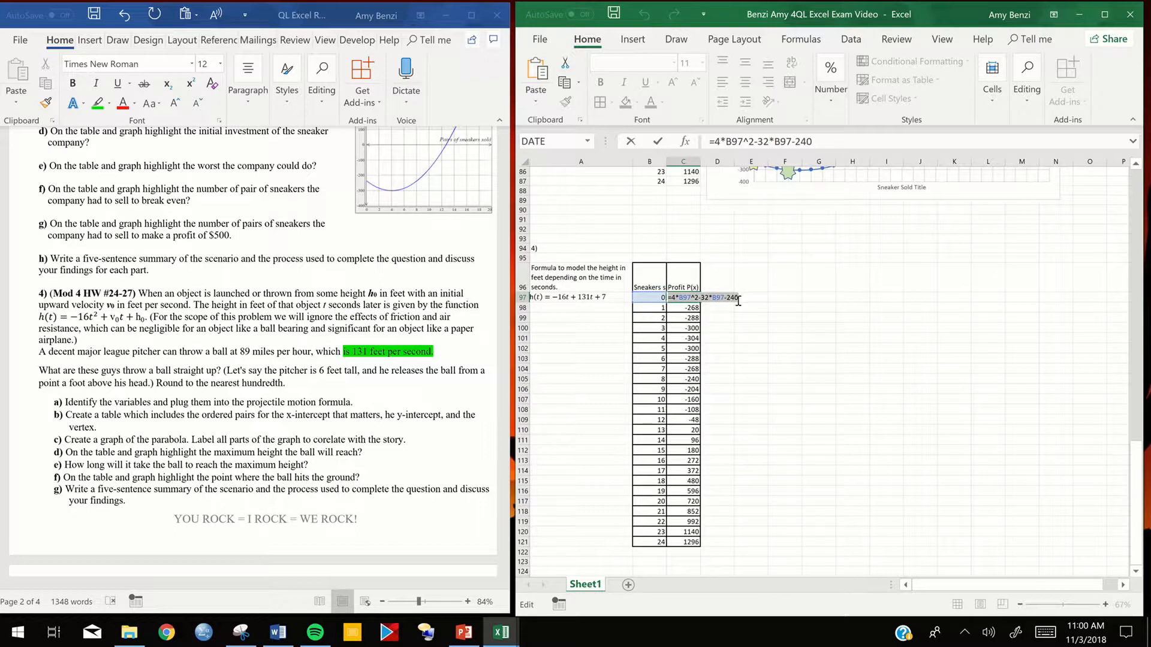
key(ctrl+v)
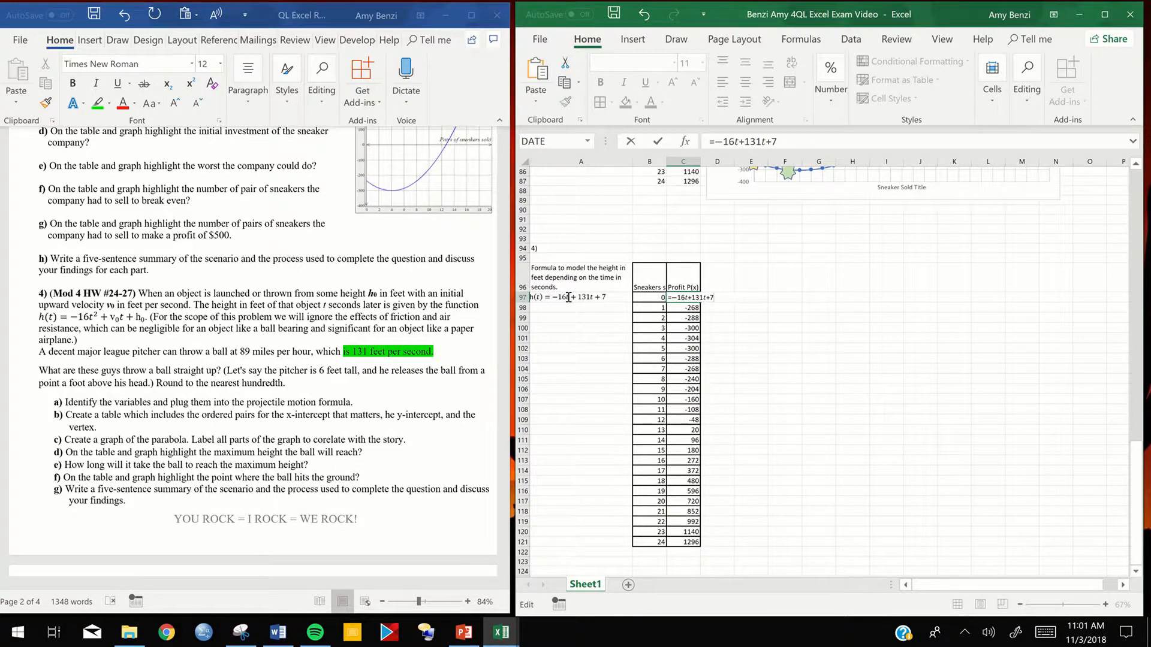
- Replace the first t in the C97 formula with *B97^2 so the leading term is squared
key(Return)
click(540, 402)
key(Return)
click(561, 406)
click(687, 298)
key(Delete)
text(*)
click(657, 296)
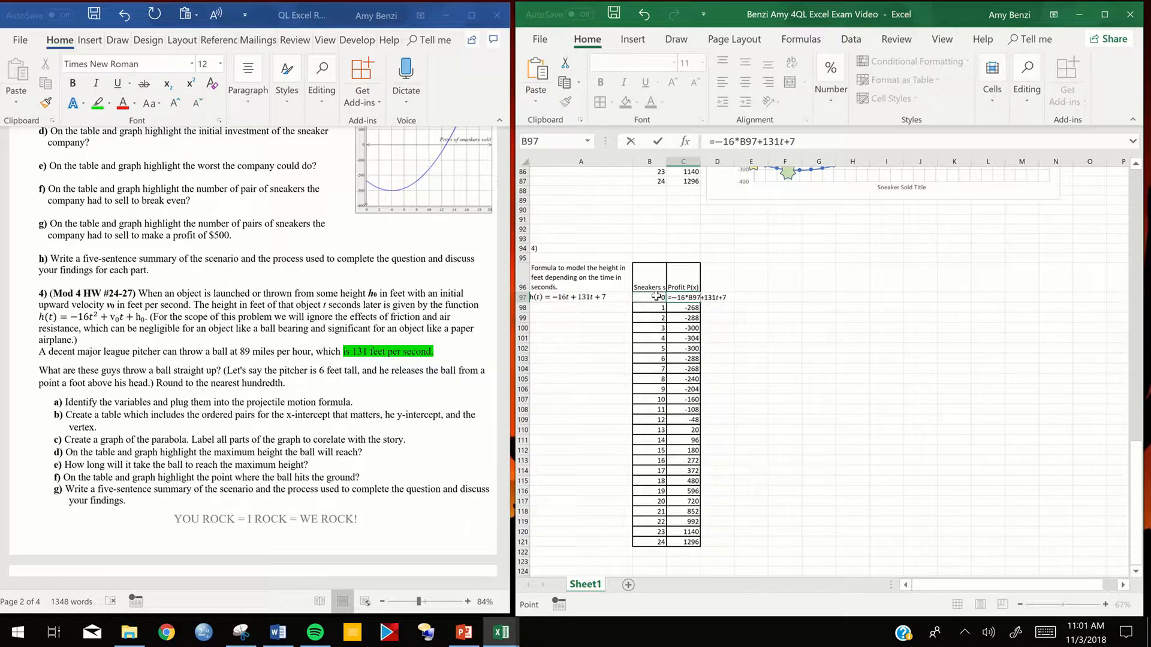
text(^2)
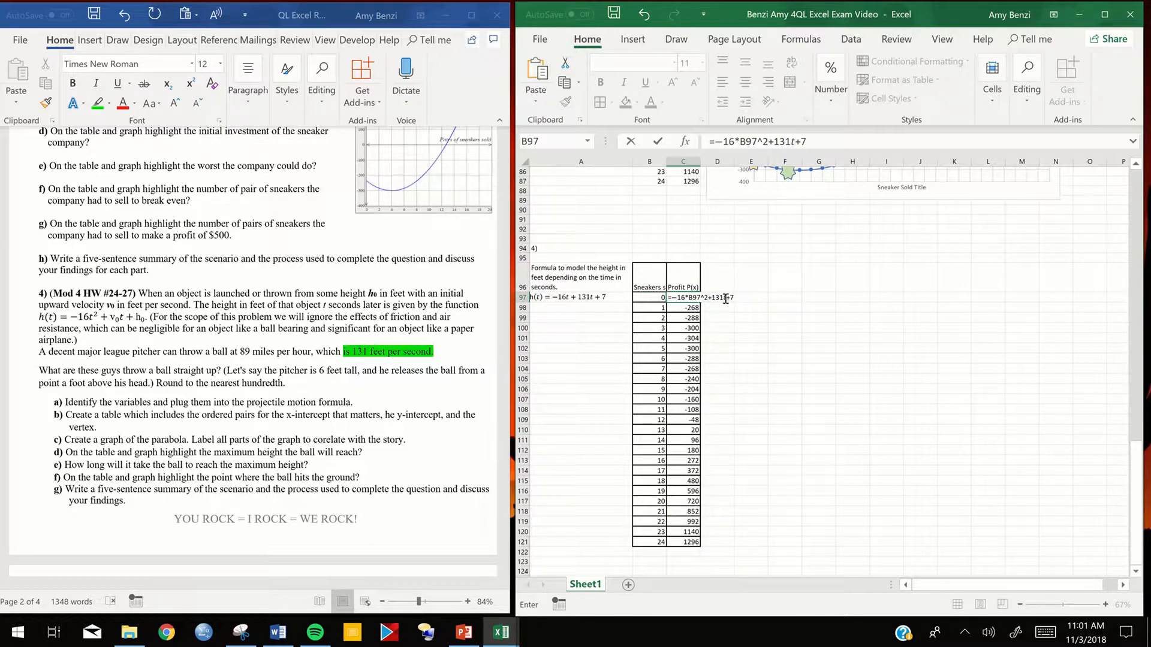
- Replace the remaining t in the C97 formula with *B97 and try to enter the formula
click(726, 297)
key(BackSpace)
text(*)
click(657, 298)
key(Return)
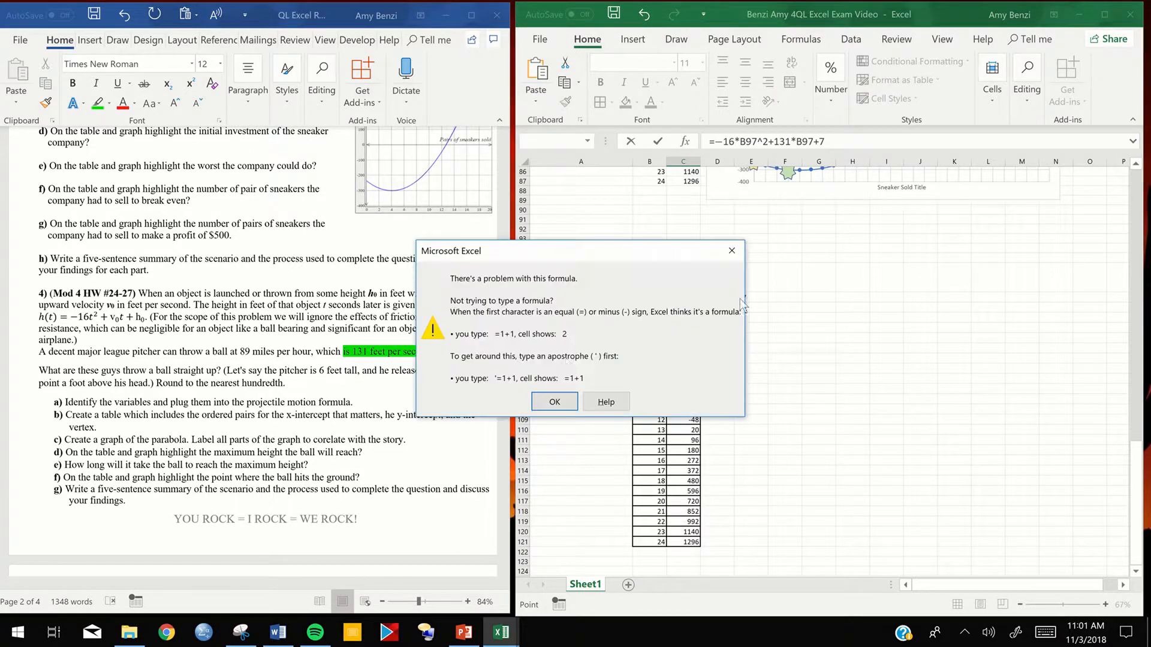
click(555, 402)
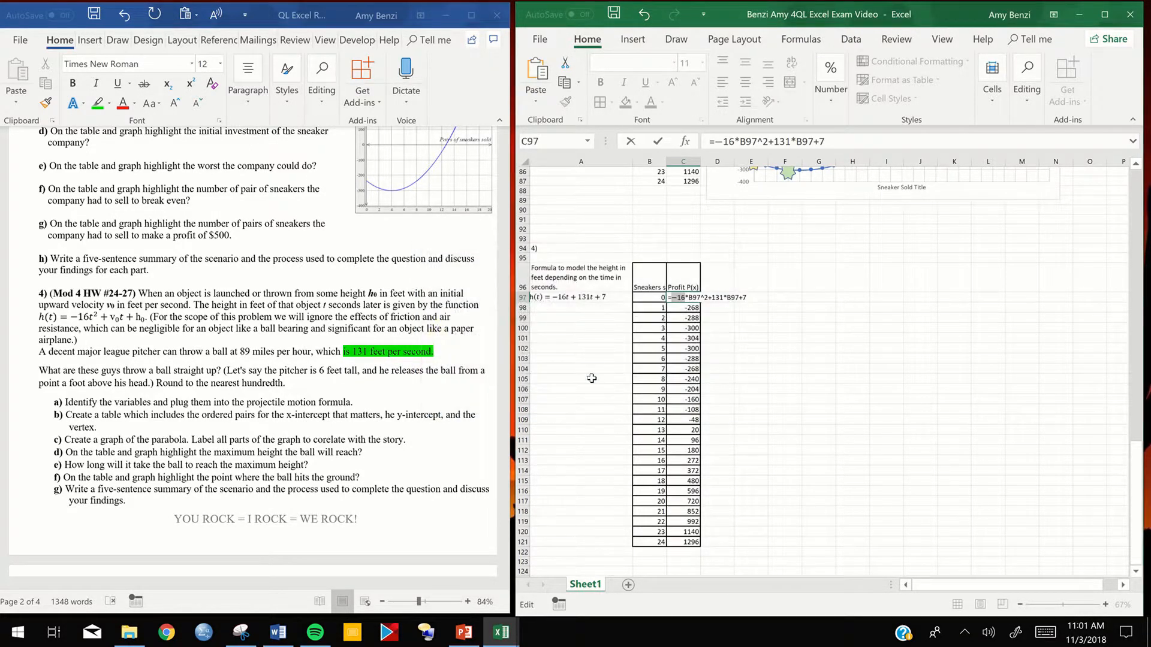
- Replace the pasted minus sign with (-1)* and enter C97 as =(-1)*16*B97^2+131*B97+7
click(677, 300)
key(BackSpace)
text((-1)
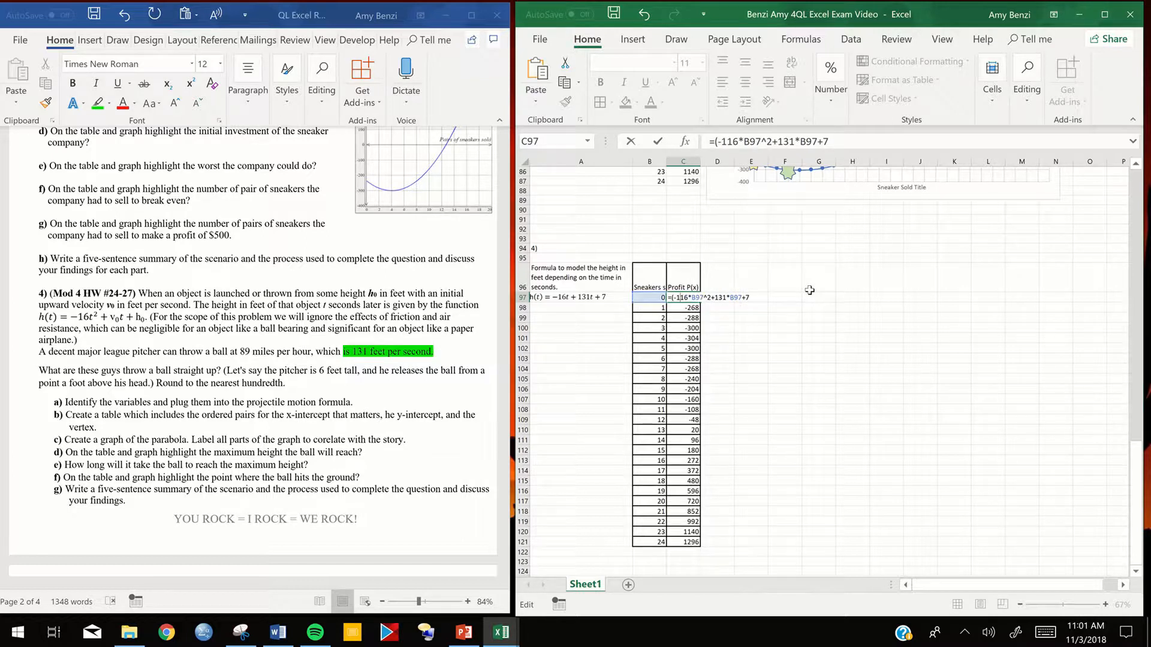
text()*)
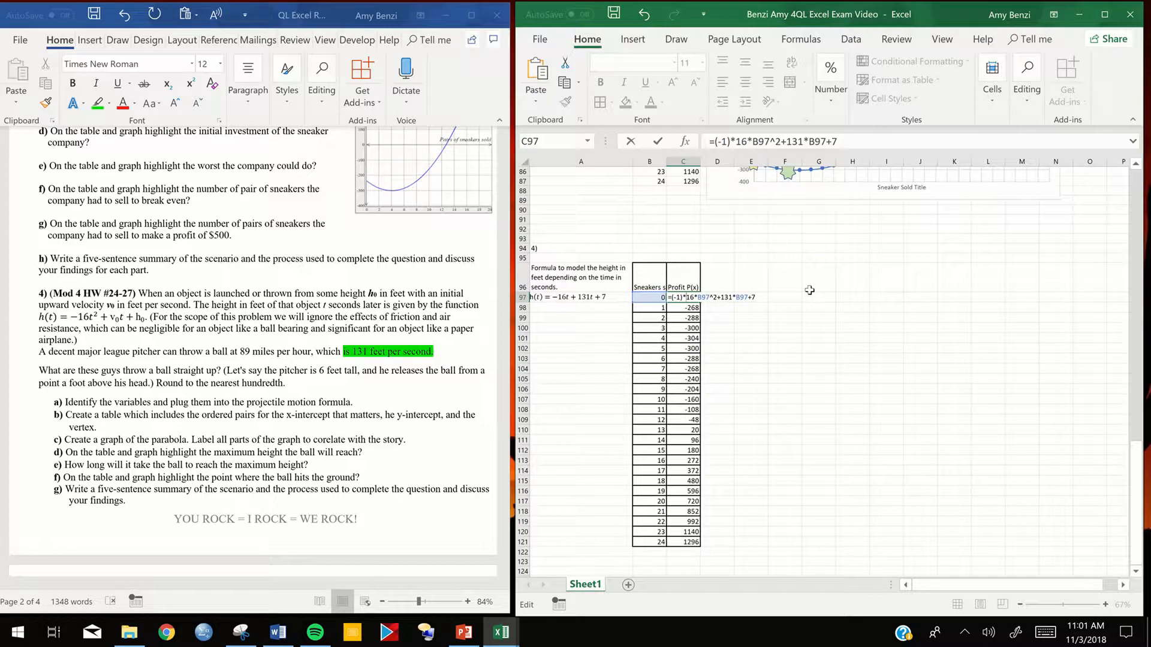
key(Return)
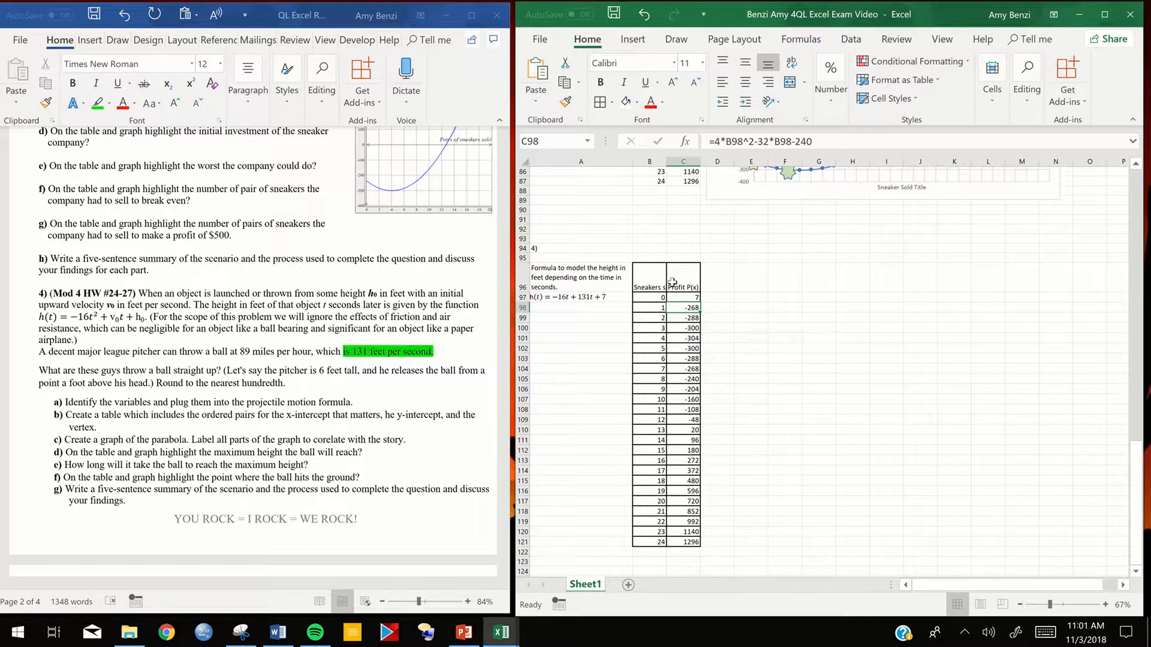
- Check the terms and cell references of the formula in C97
click(684, 297)
double_click(684, 297)
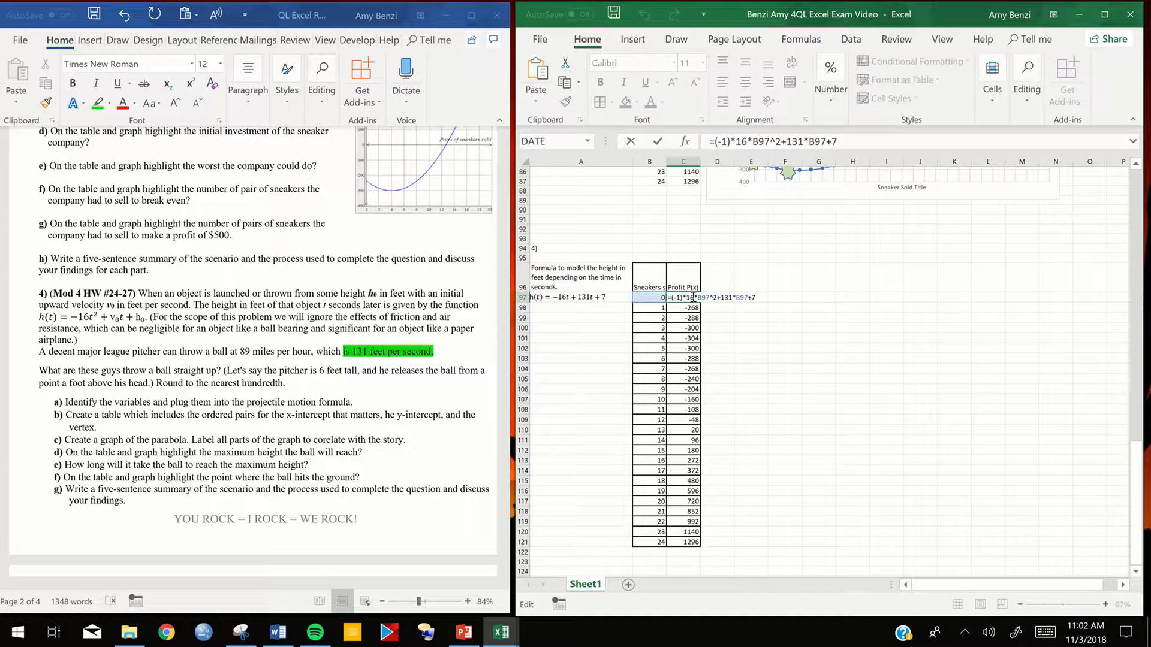
key(Return)
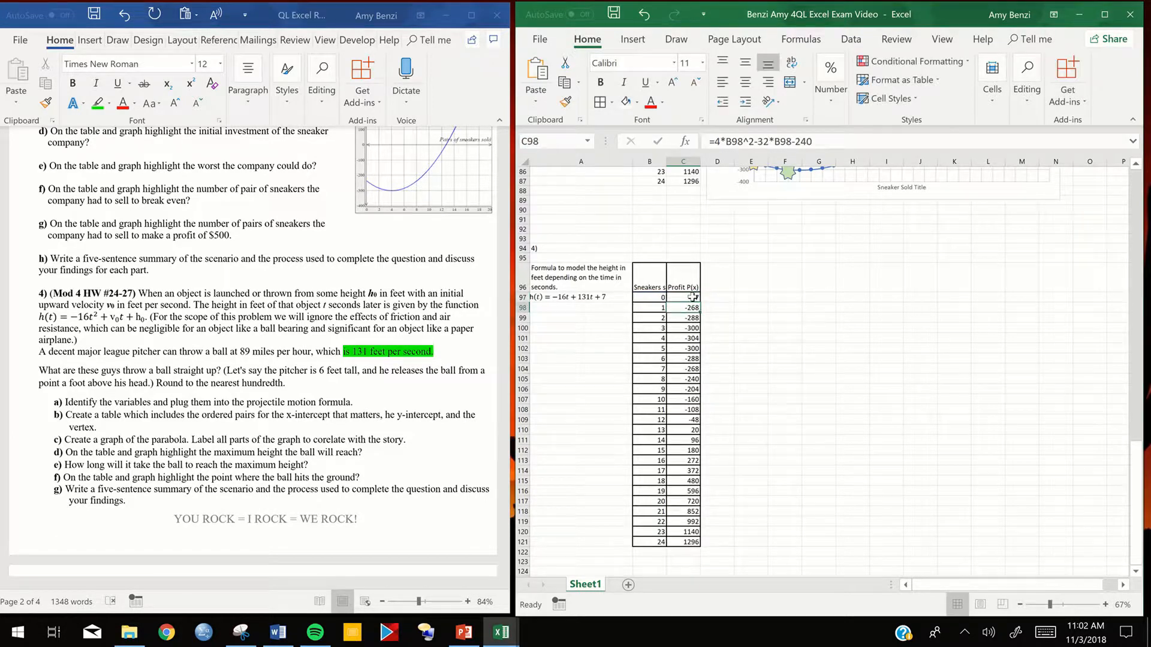
double_click(693, 297)
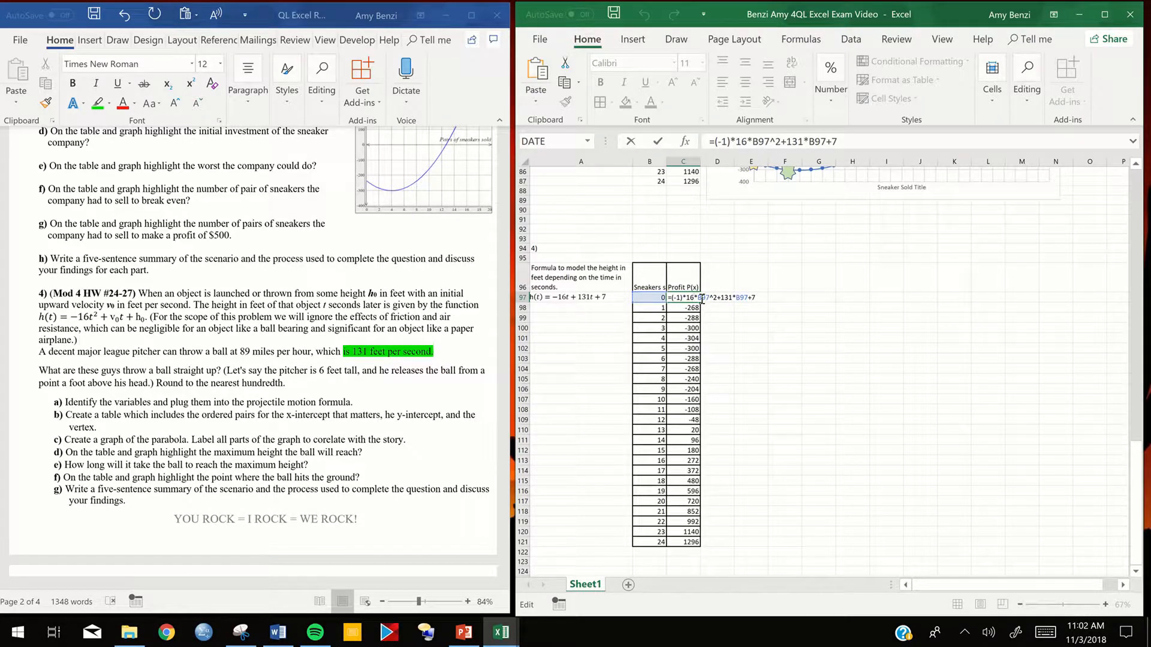
click(694, 298)
click(694, 309)
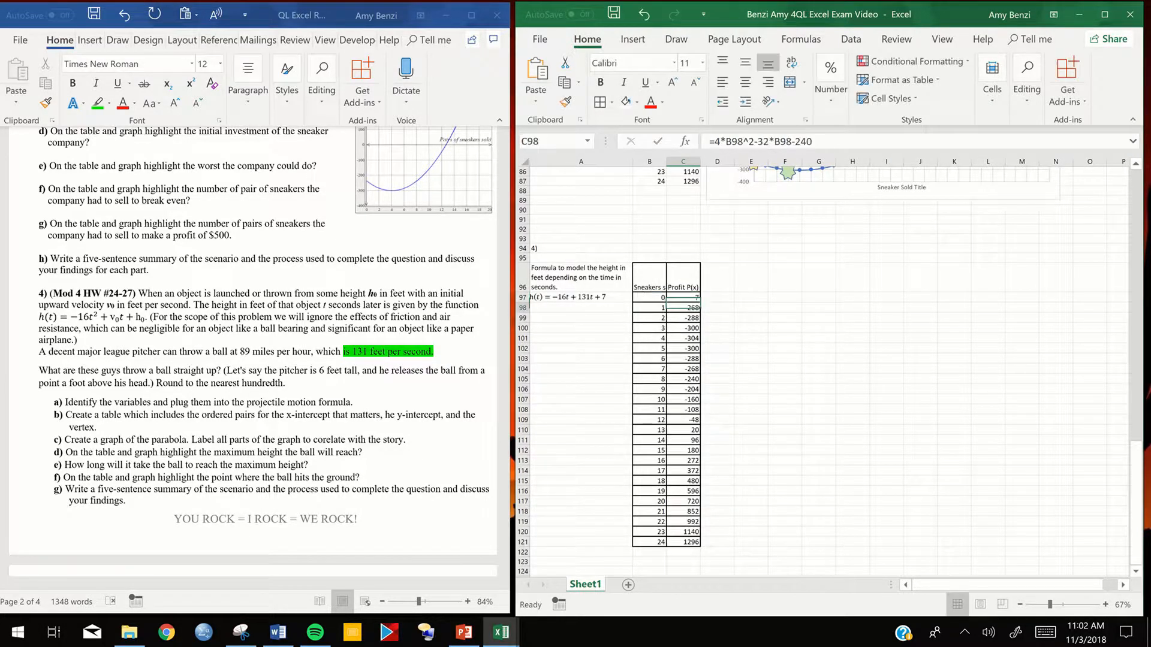
- Fill the height formula from C97 down through the rest of the table's second column
scroll(719, 359, up, 2)
scroll(821, 368, up, 2)
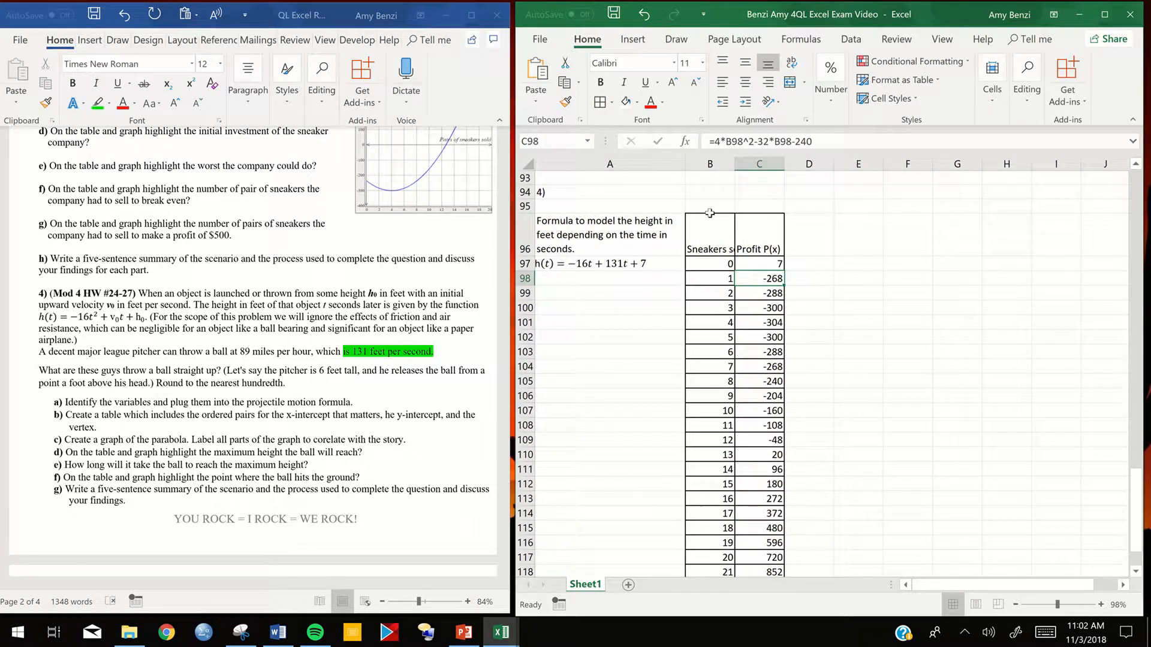
click(753, 265)
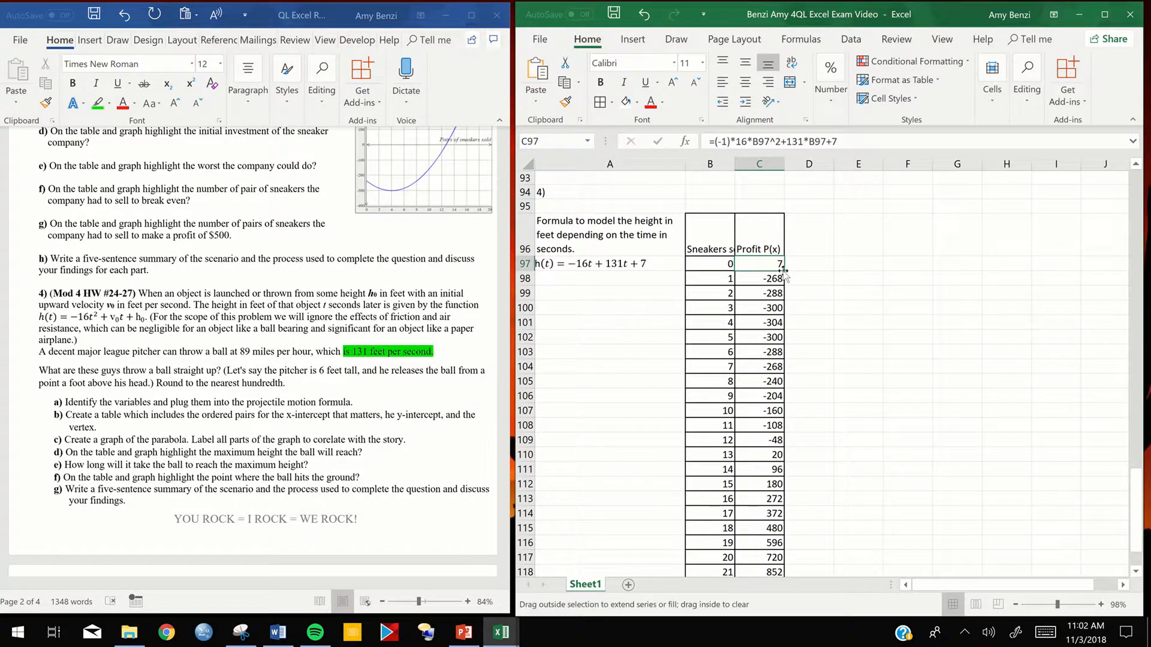
double_click(784, 271)
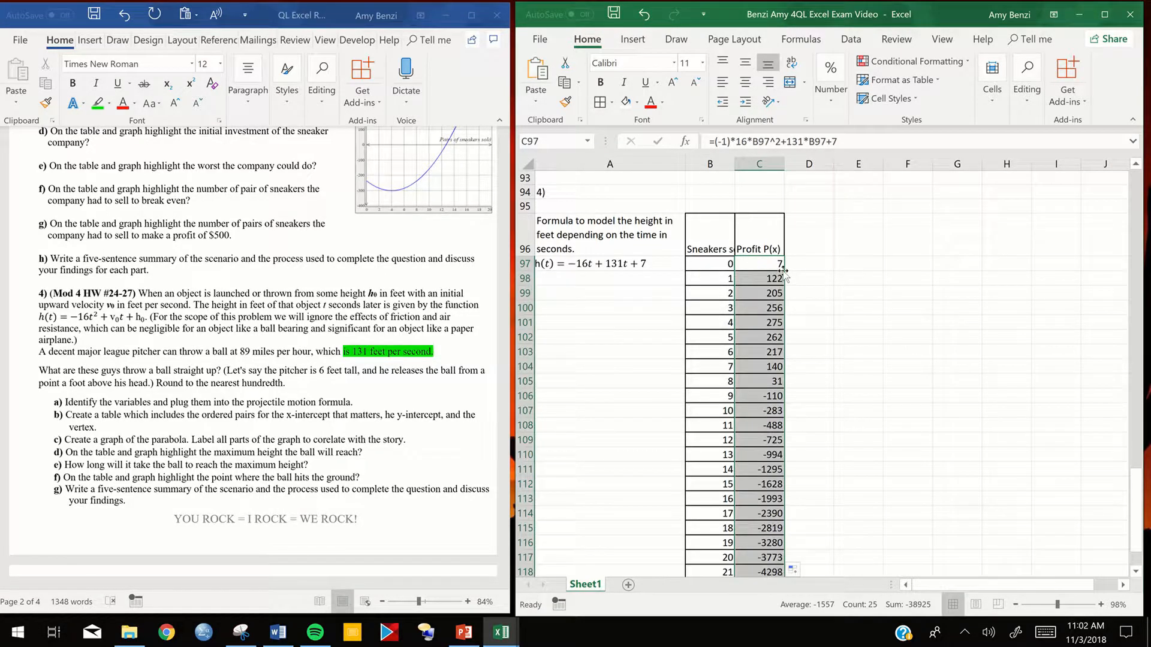
- Change the table's first column header in B96 to "Time in Seconds"
double_click(709, 249)
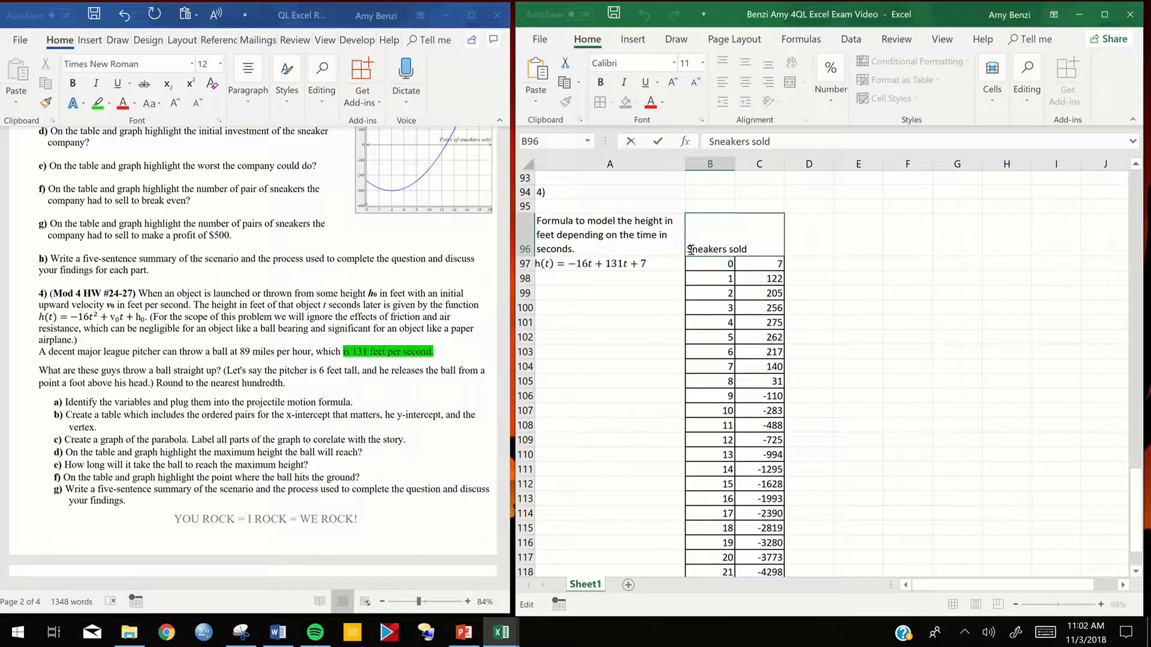
triple_click(755, 252)
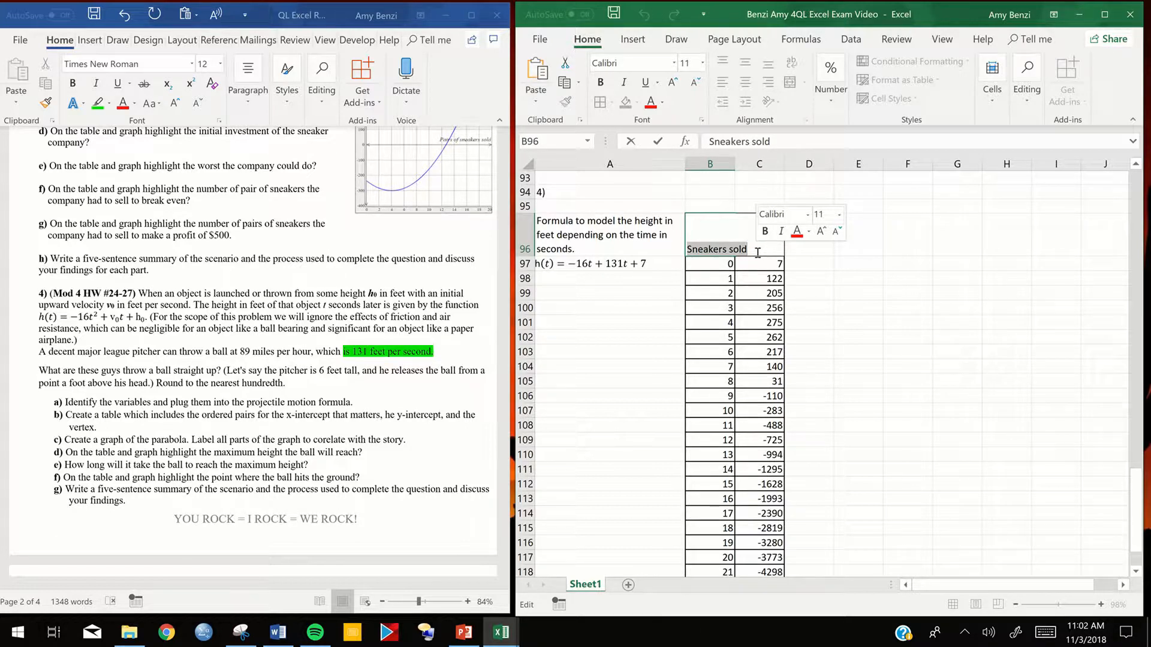
text(Tim)
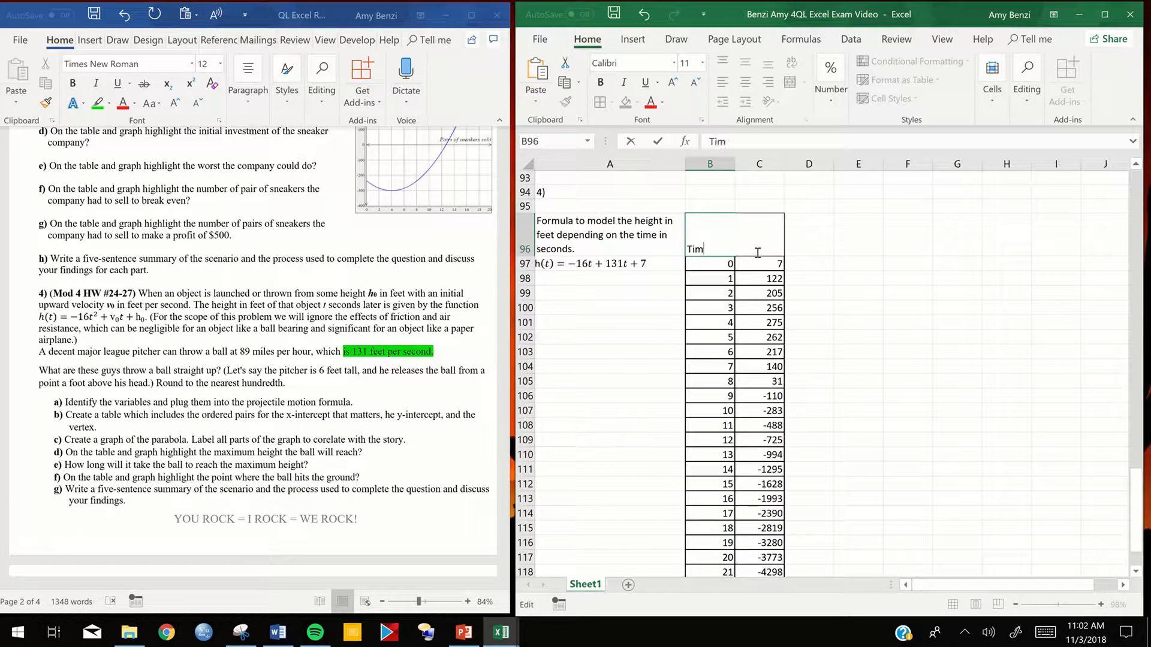
text(e in Seconds)
- Change the table's second column header in C96 to "Height in Feet"
double_click(758, 249)
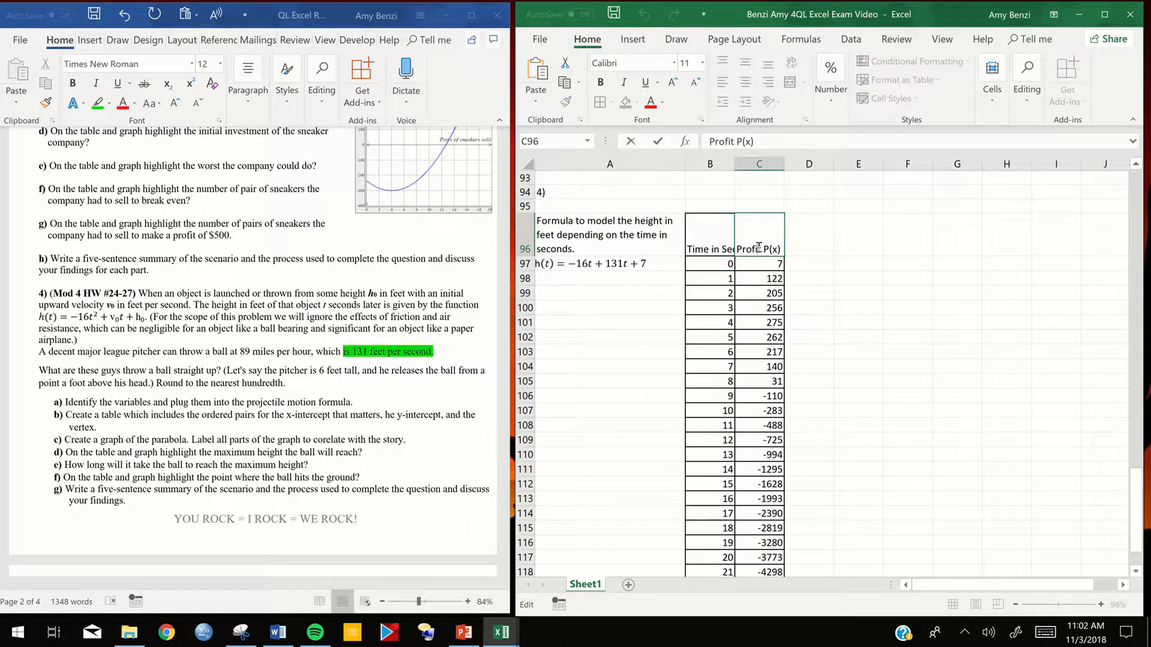
double_click(759, 247)
double_click(759, 248)
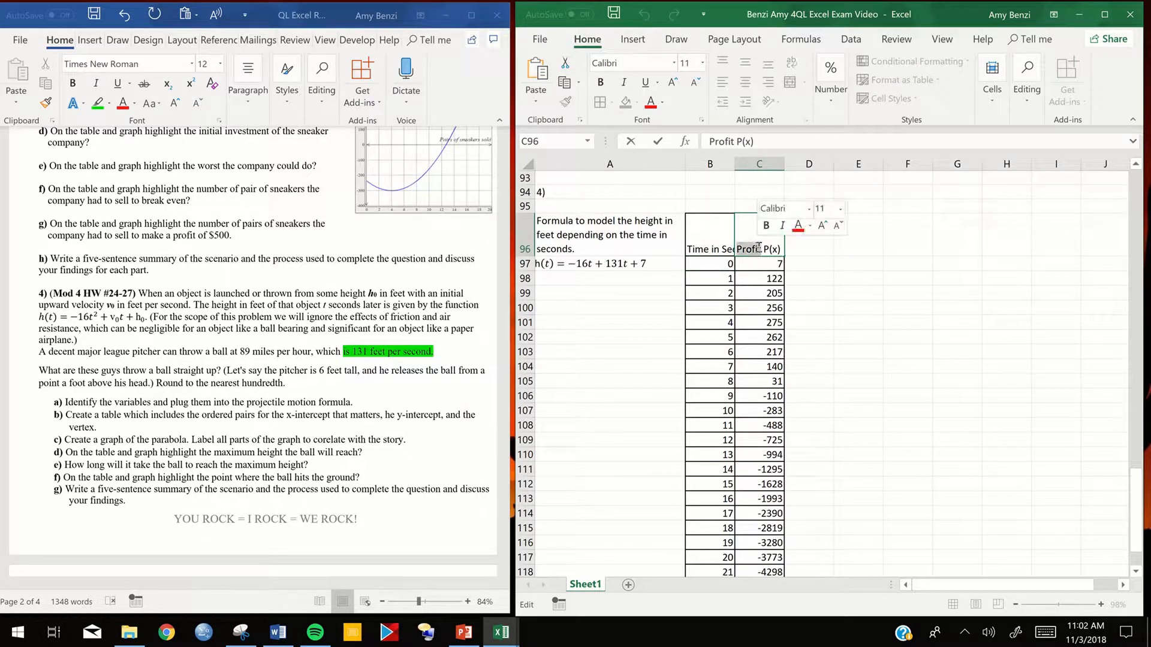
drag(779, 248, 738, 248)
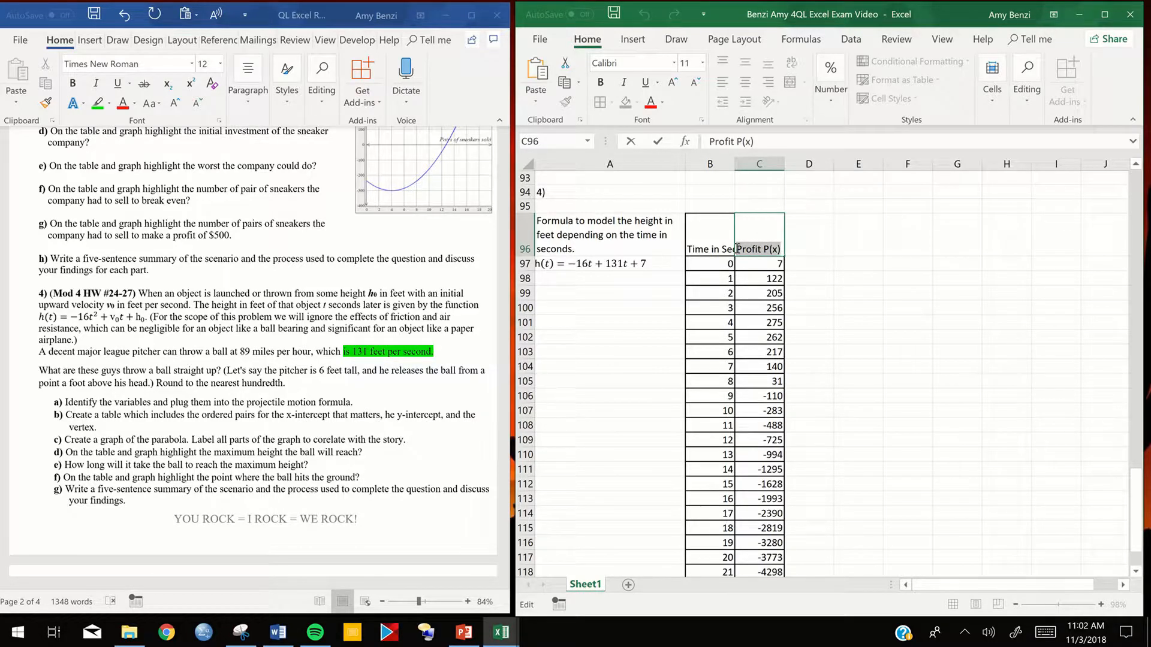
text(Height in Feet)
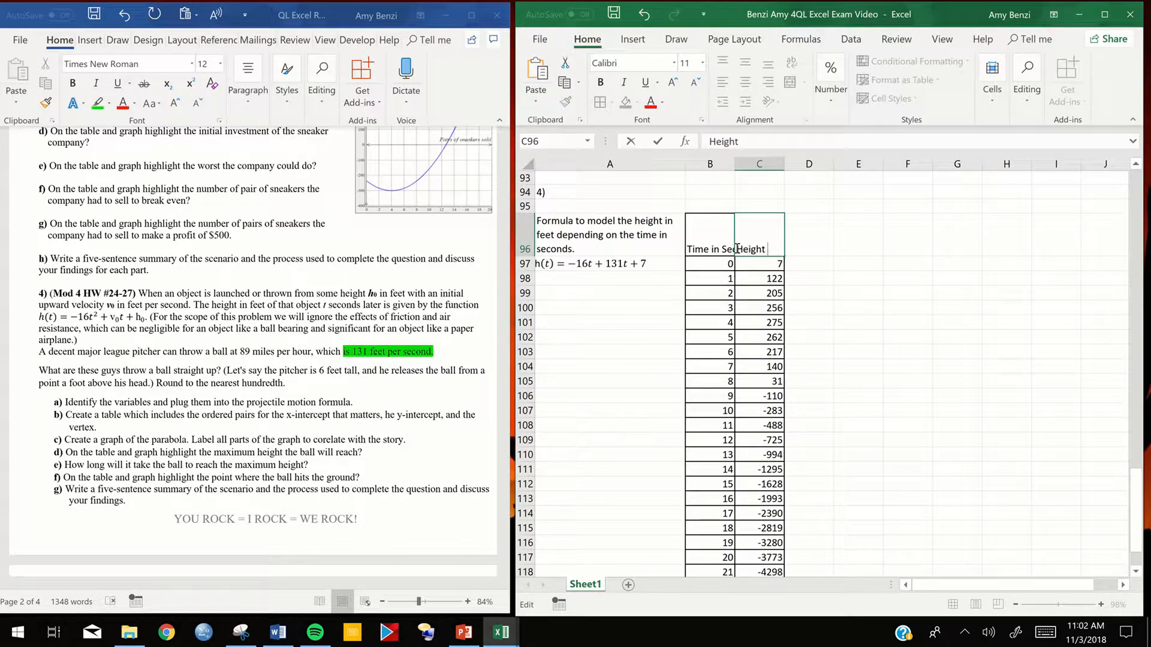
click(742, 278)
- Turn on text wrapping for the two header cells B96 and C96
drag(718, 238, 757, 246)
right_click(756, 246)
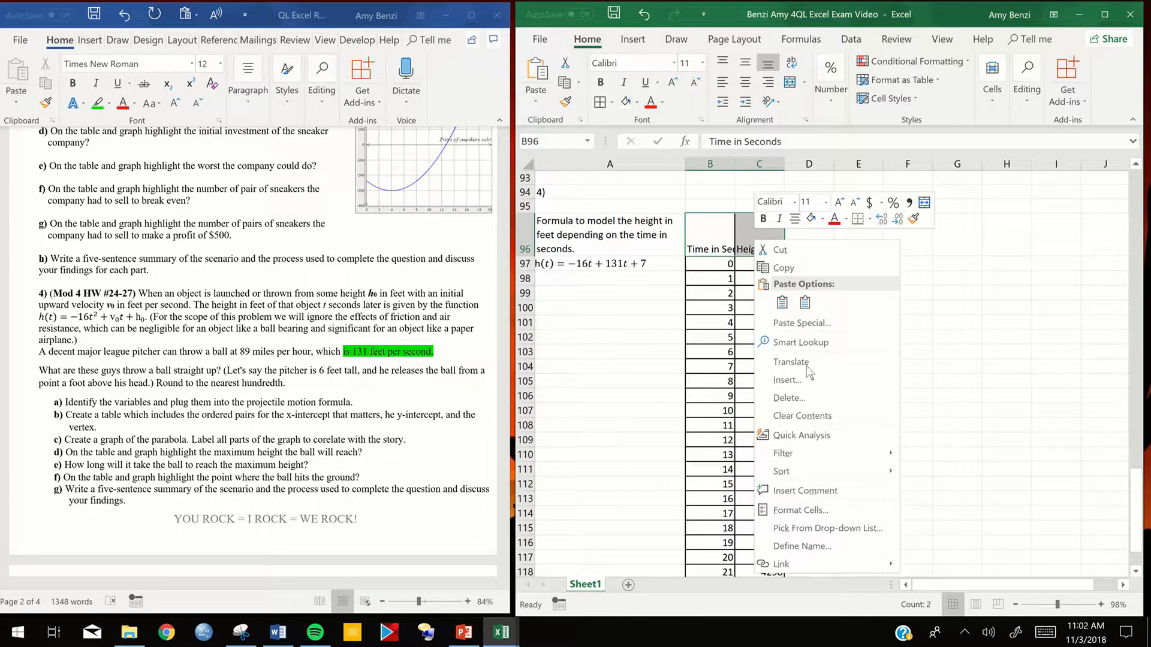
click(790, 511)
click(670, 263)
click(621, 409)
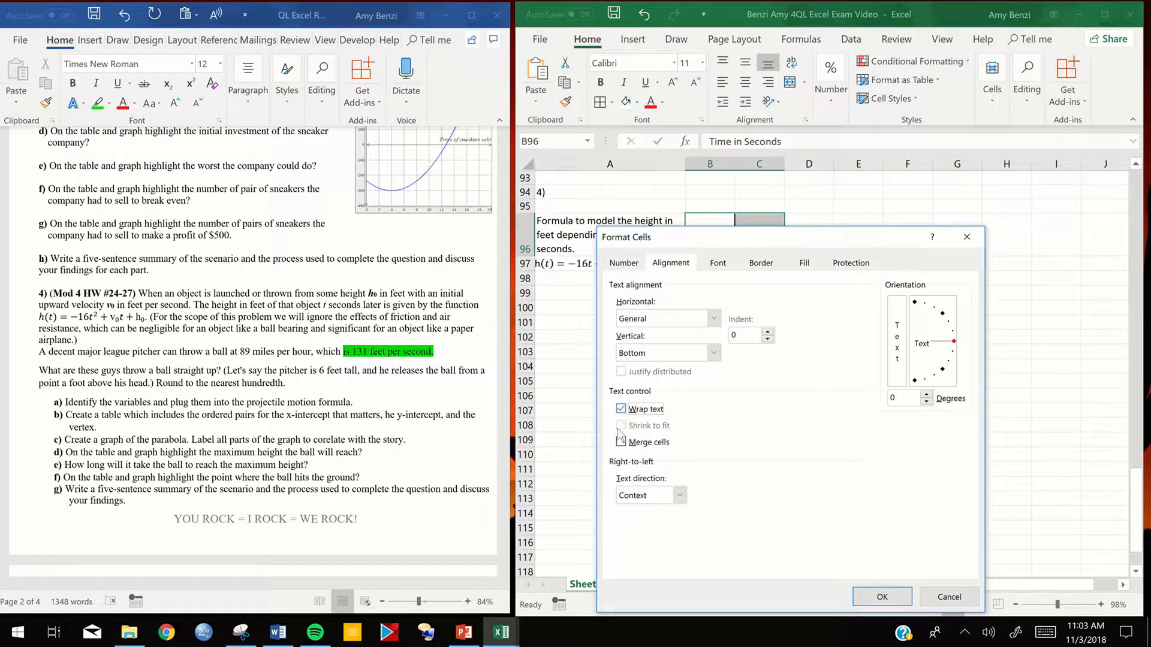
click(882, 596)
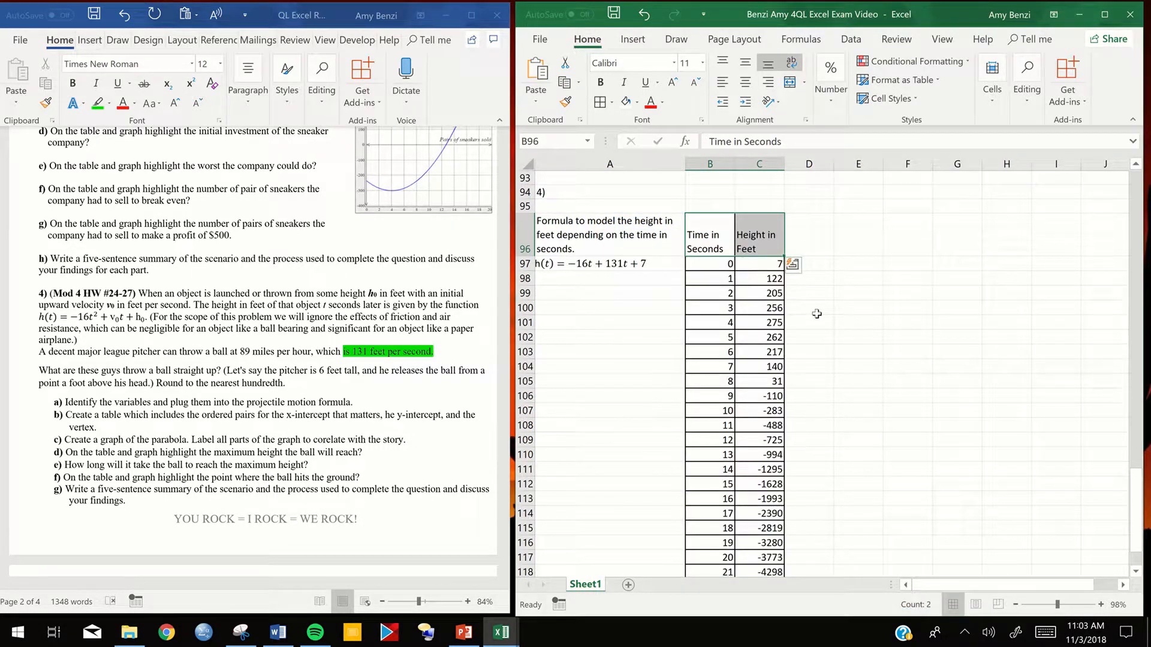
- Center the two header cells horizontally and vertically, make them bold and give them a light orange fill
click(745, 81)
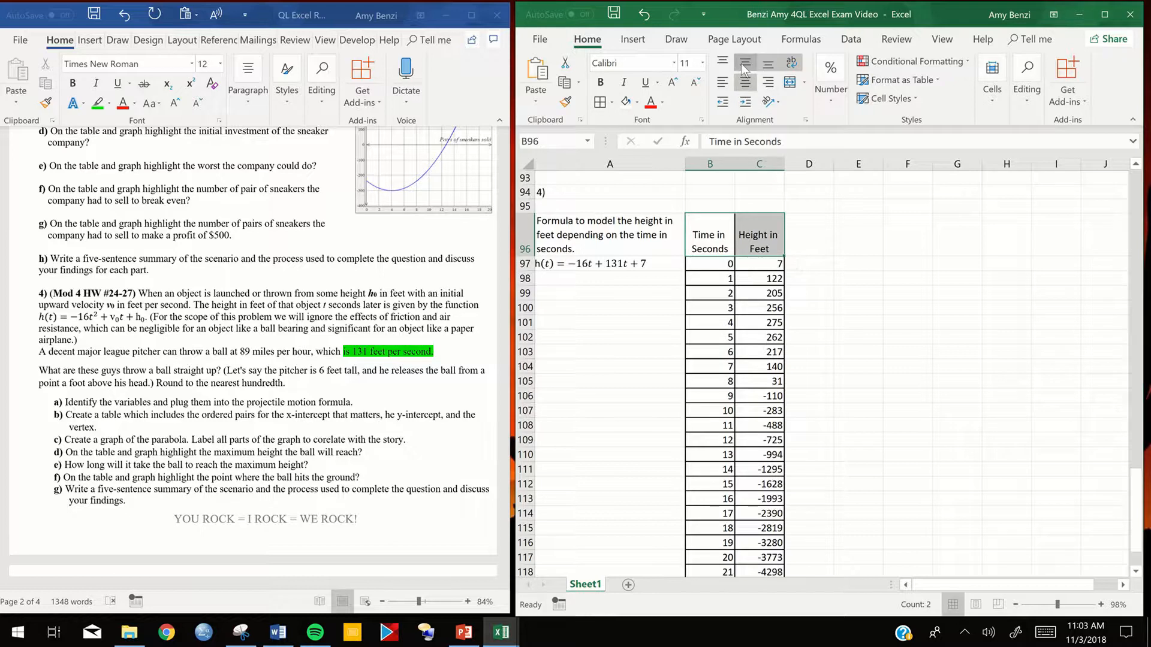
click(742, 63)
click(601, 84)
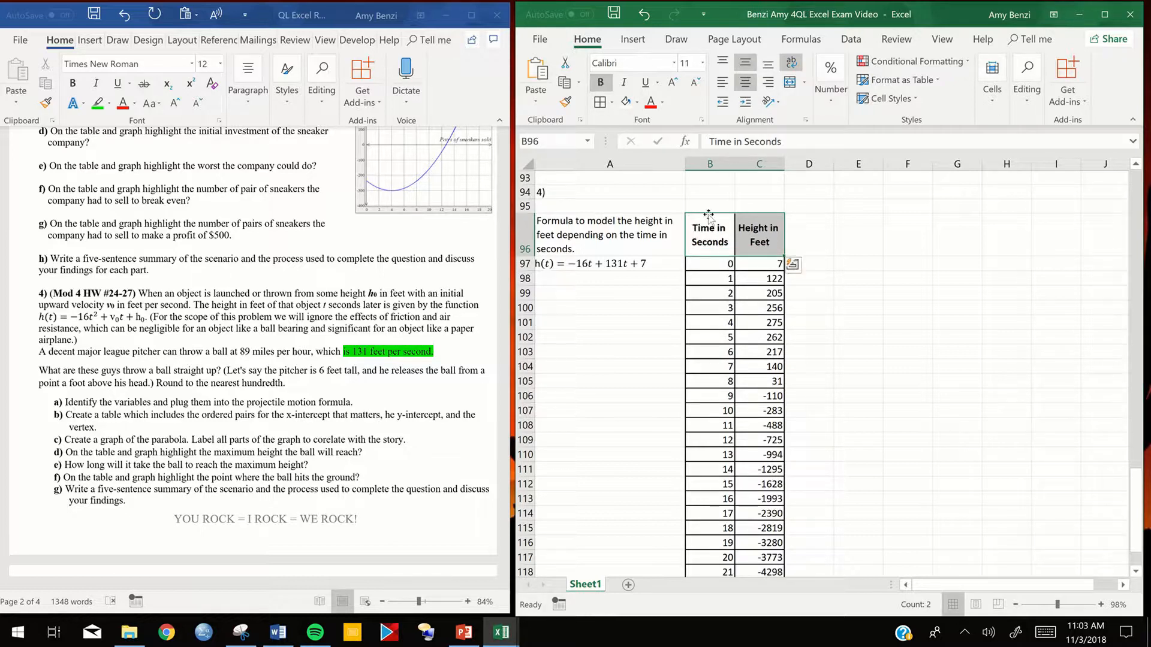
click(637, 103)
click(676, 143)
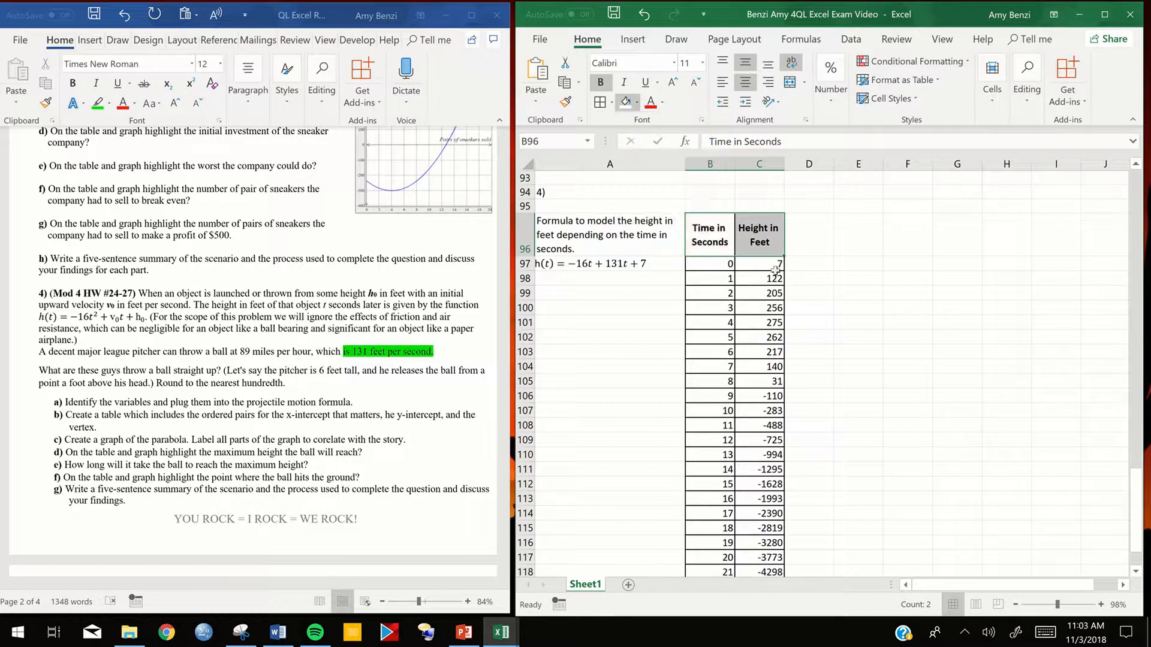
click(908, 264)
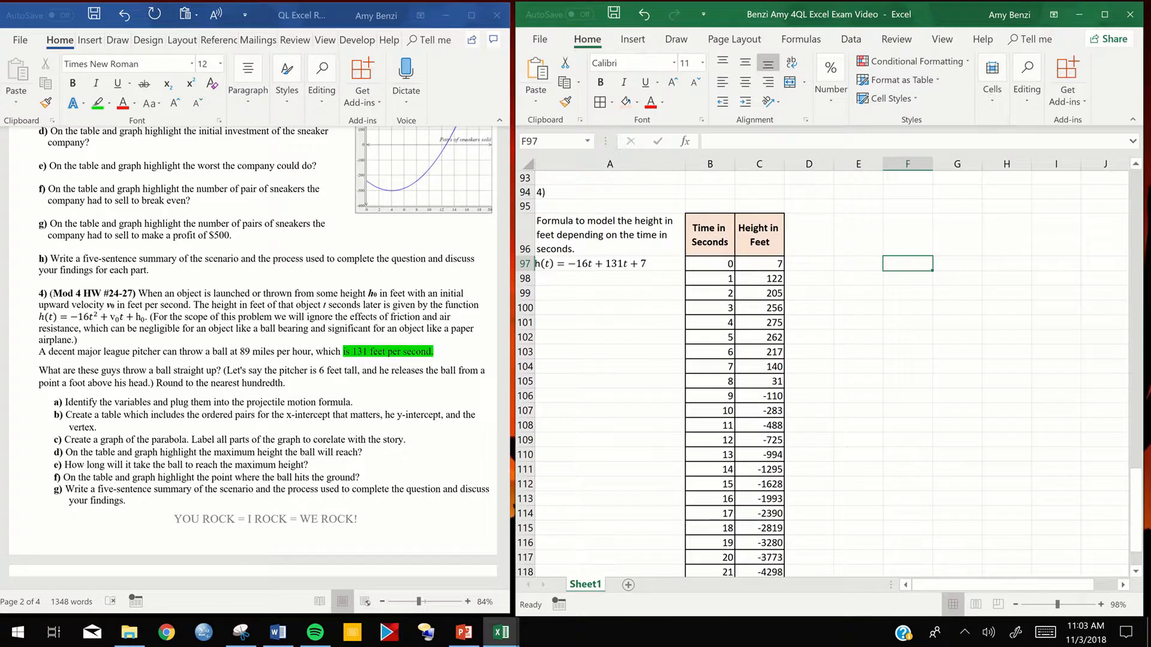
- Insert a scatter chart with smooth lines and markers from the time and height table B96:C121 and place it beside the table
scroll(828, 365, down, 4)
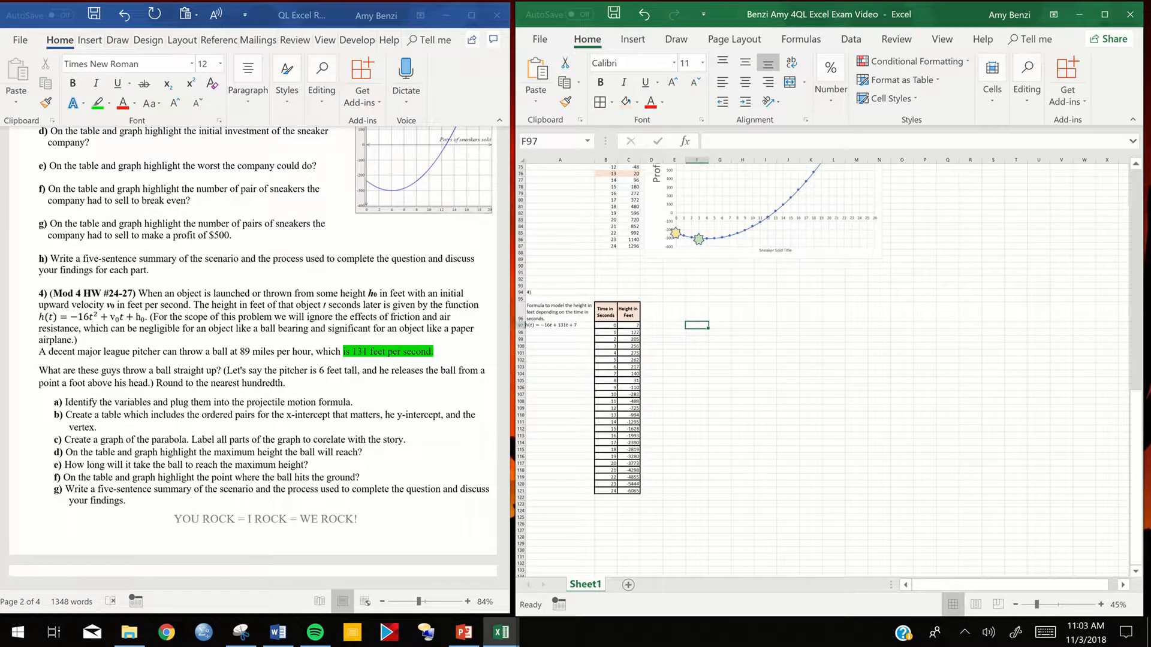
scroll(827, 366, up, 3)
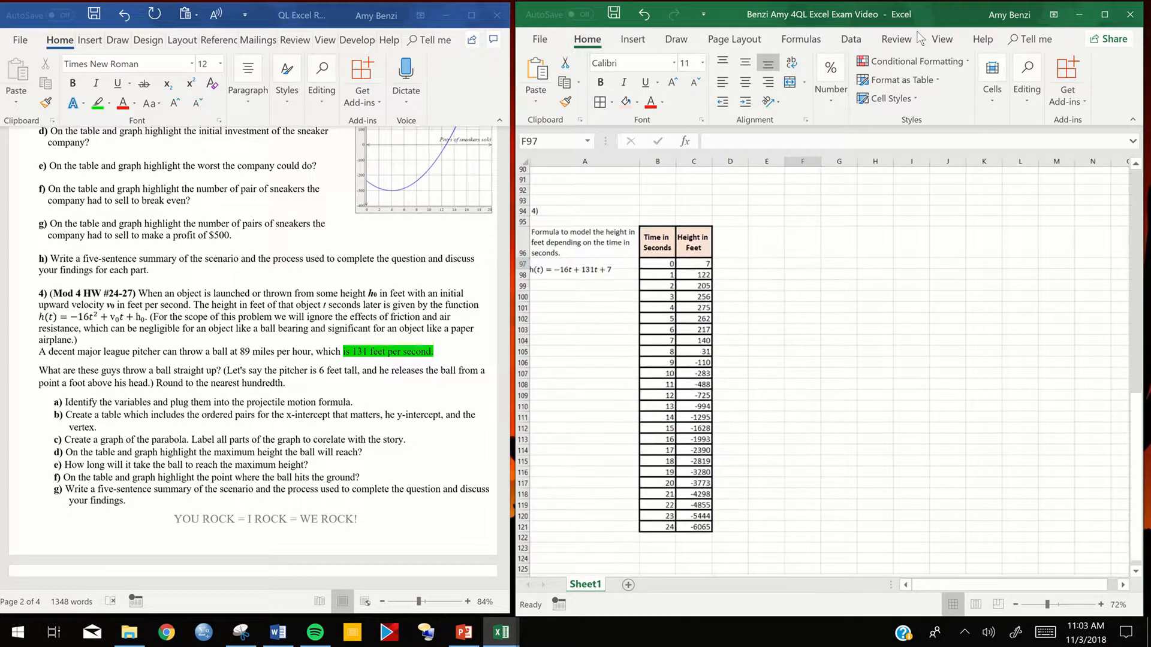
drag(658, 246, 694, 529)
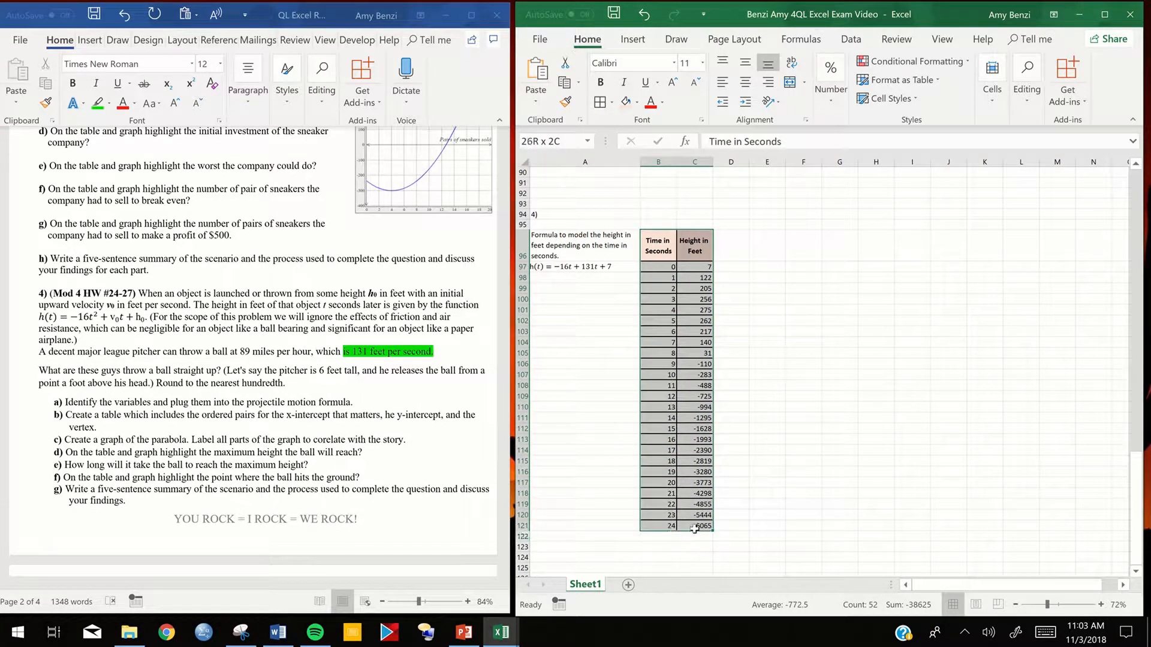
click(634, 39)
click(711, 98)
click(754, 142)
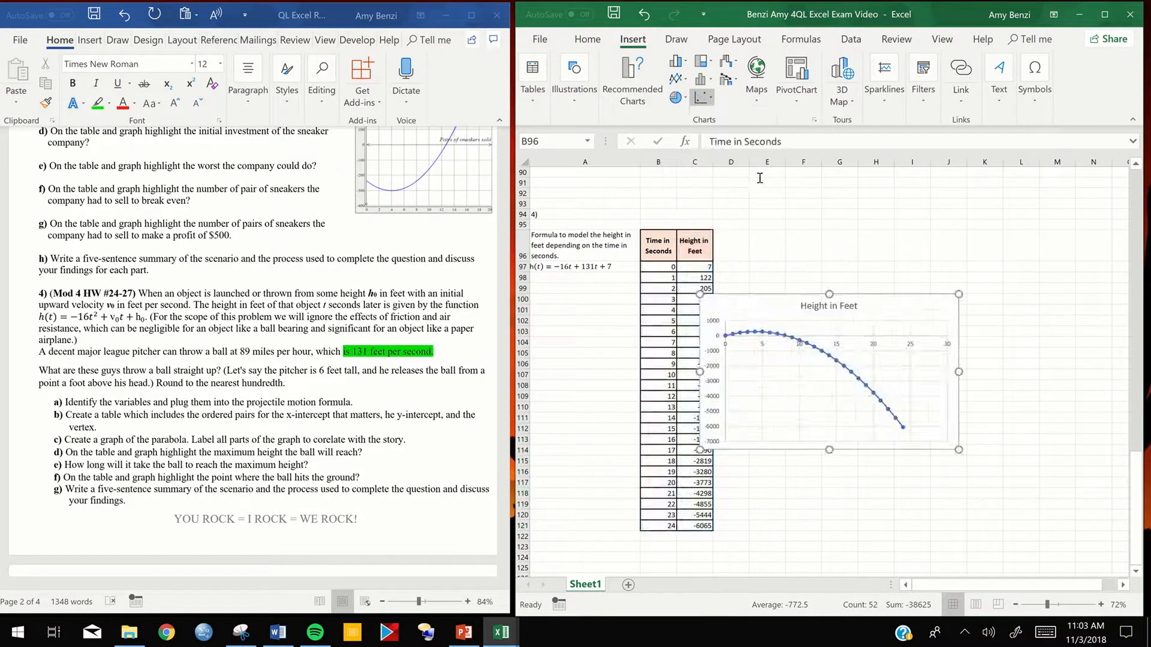
drag(776, 304, 832, 281)
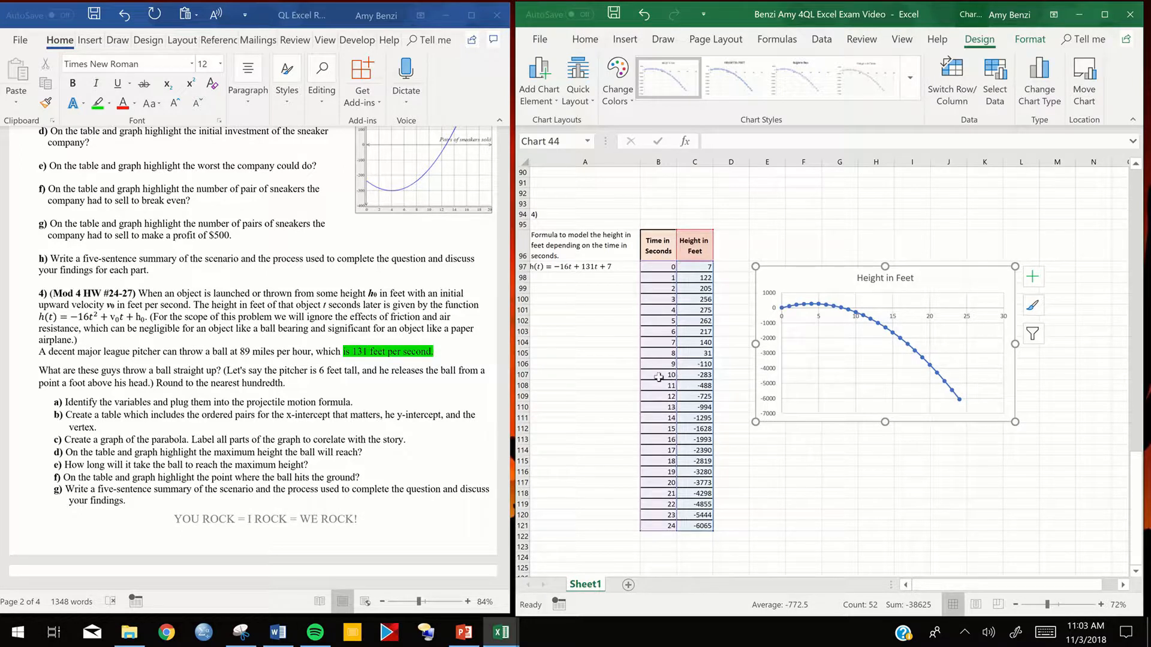
- Clear the contents of the table rows for 10 to 24 seconds, B107:C121
drag(671, 375, 702, 525)
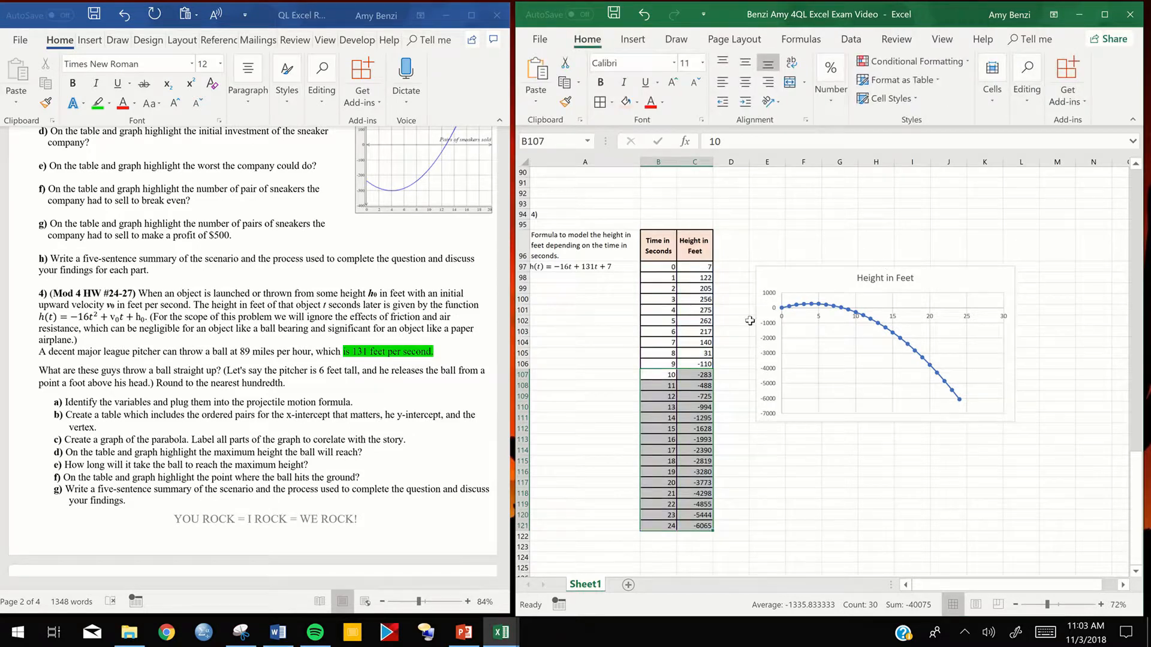
scroll(677, 242, up, 4)
scroll(707, 239, down, 3)
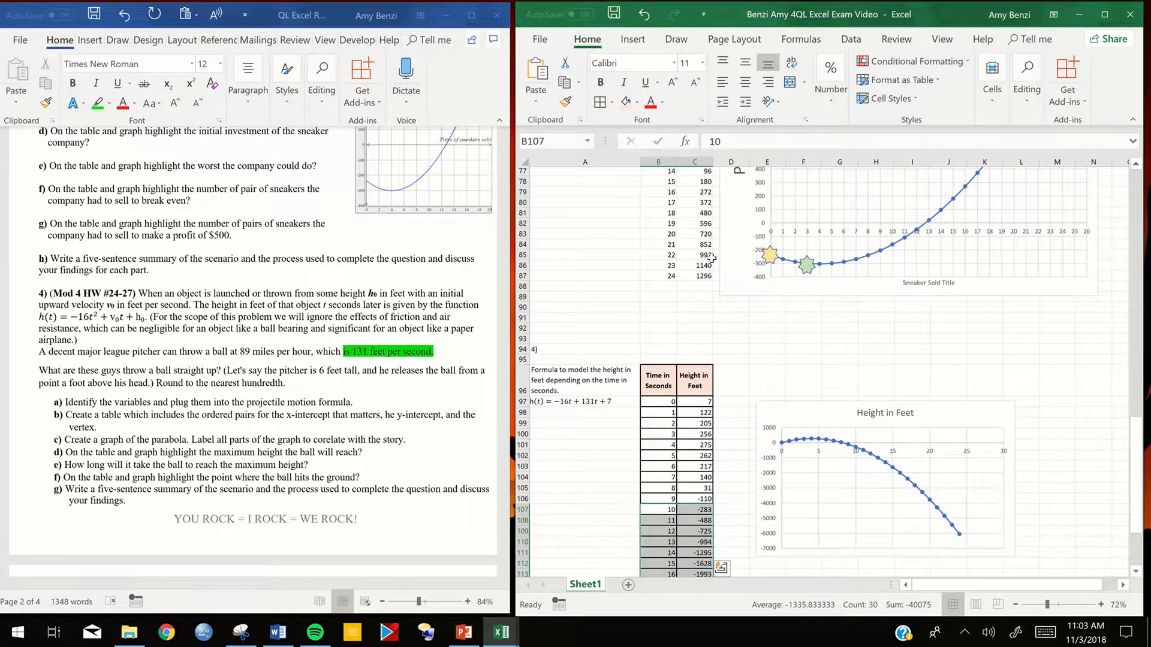
scroll(711, 259, down, 4)
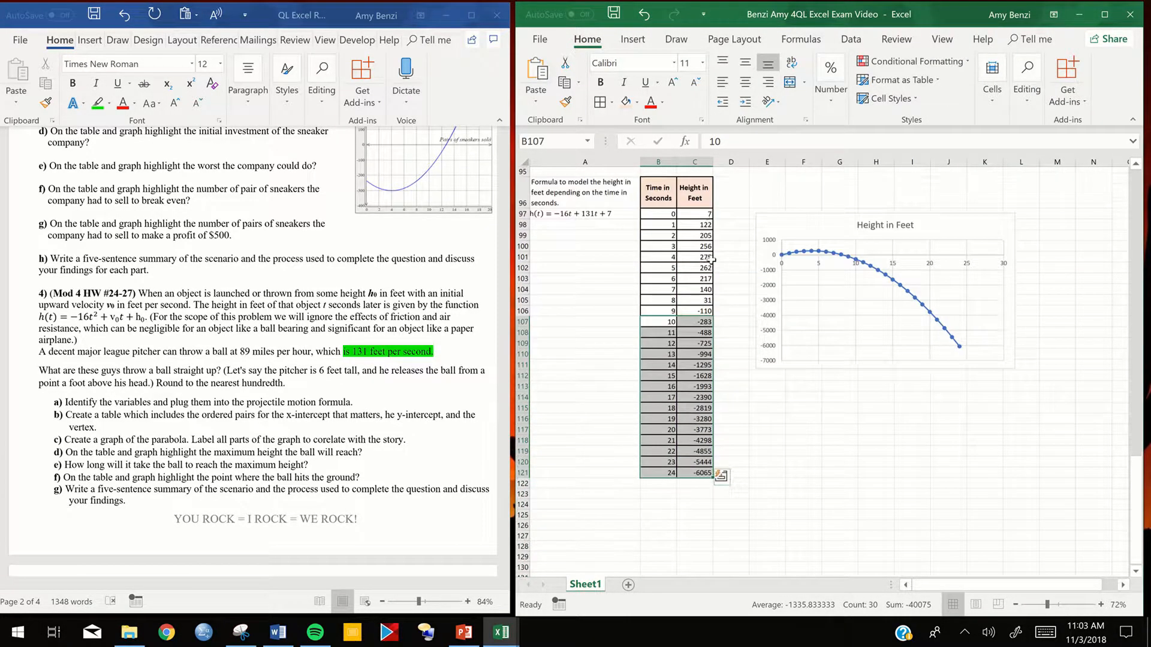
right_click(677, 323)
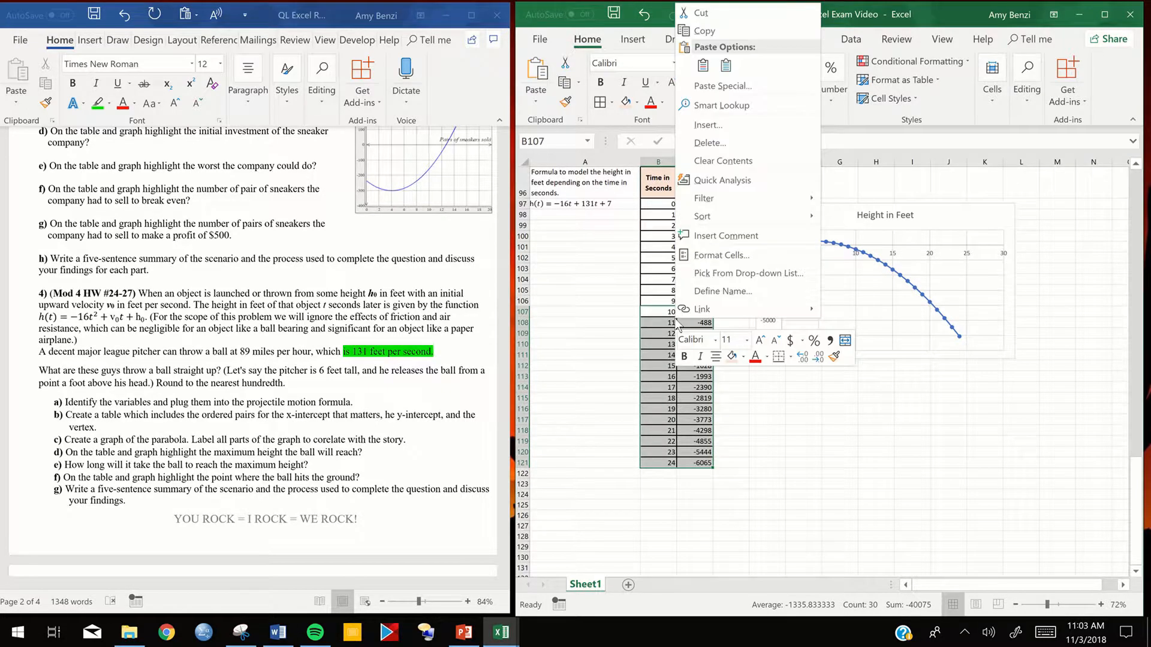
click(709, 160)
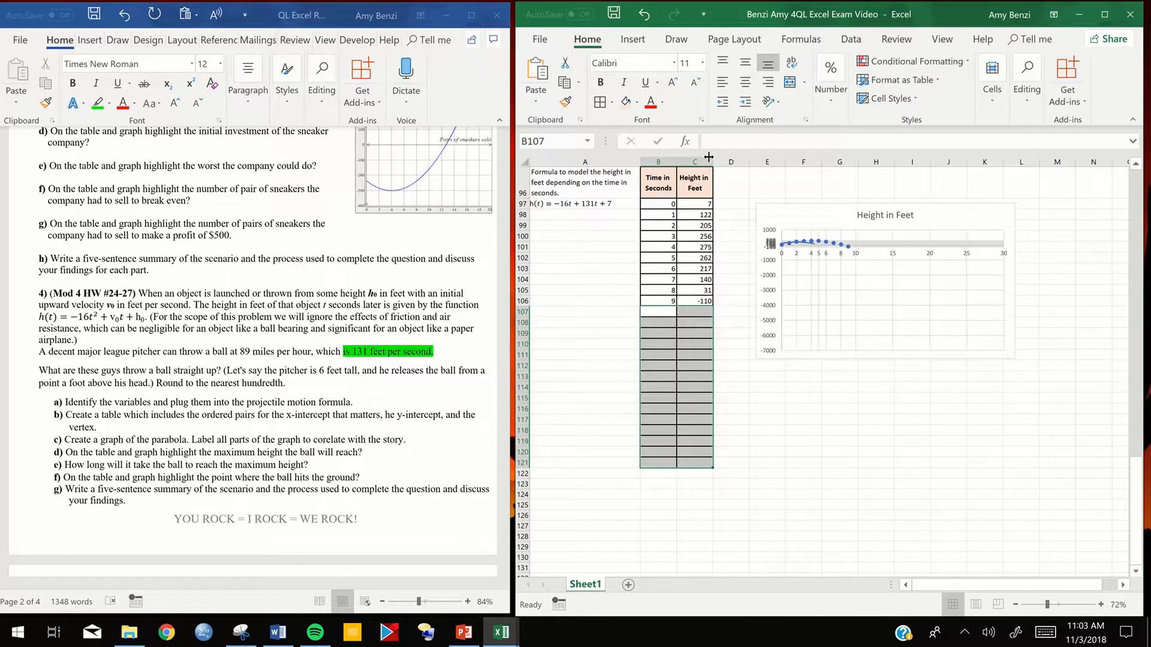
- Move the height graph closer to the table and enlarge it down to about row 118
drag(949, 276, 921, 268)
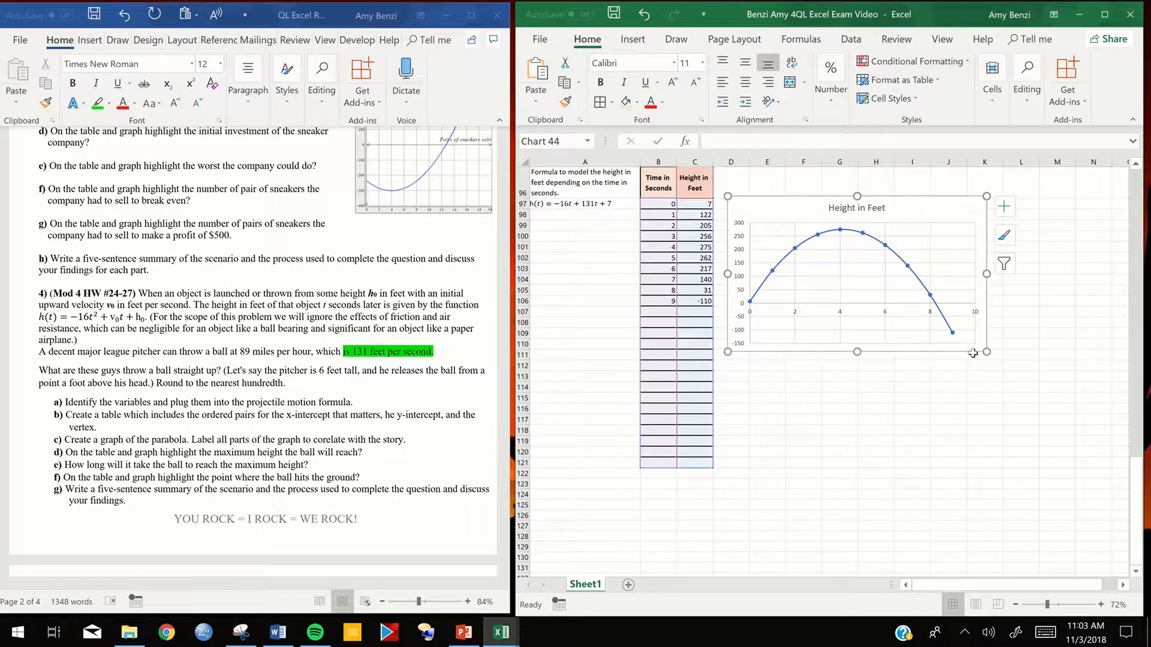
drag(986, 352, 1009, 438)
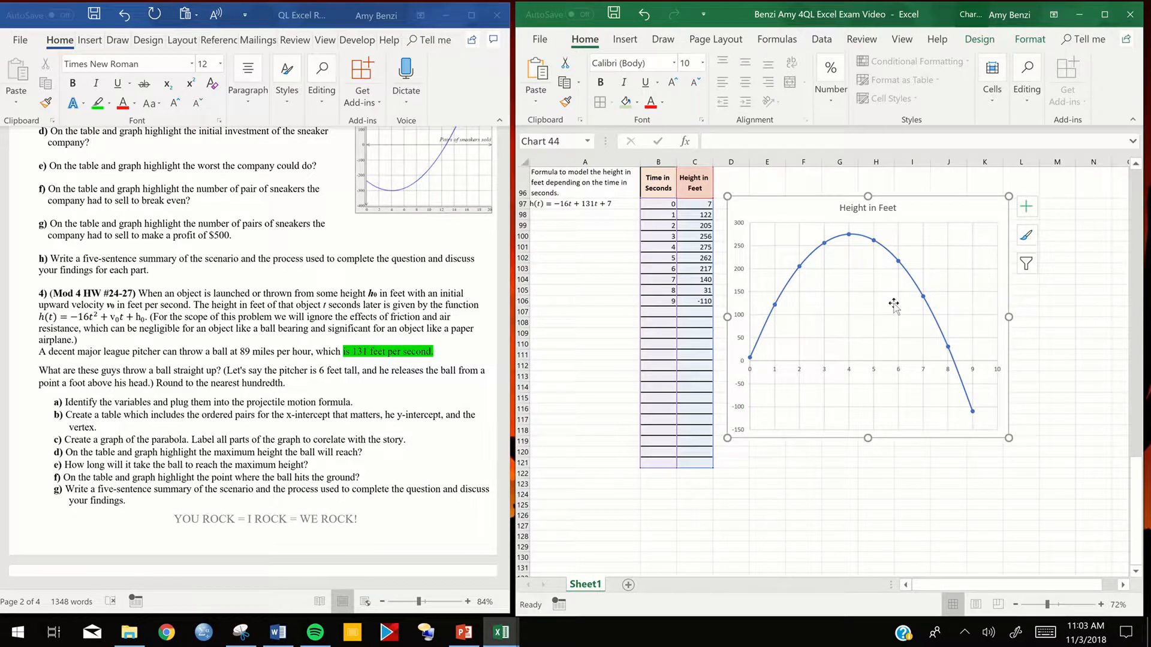
click(1027, 206)
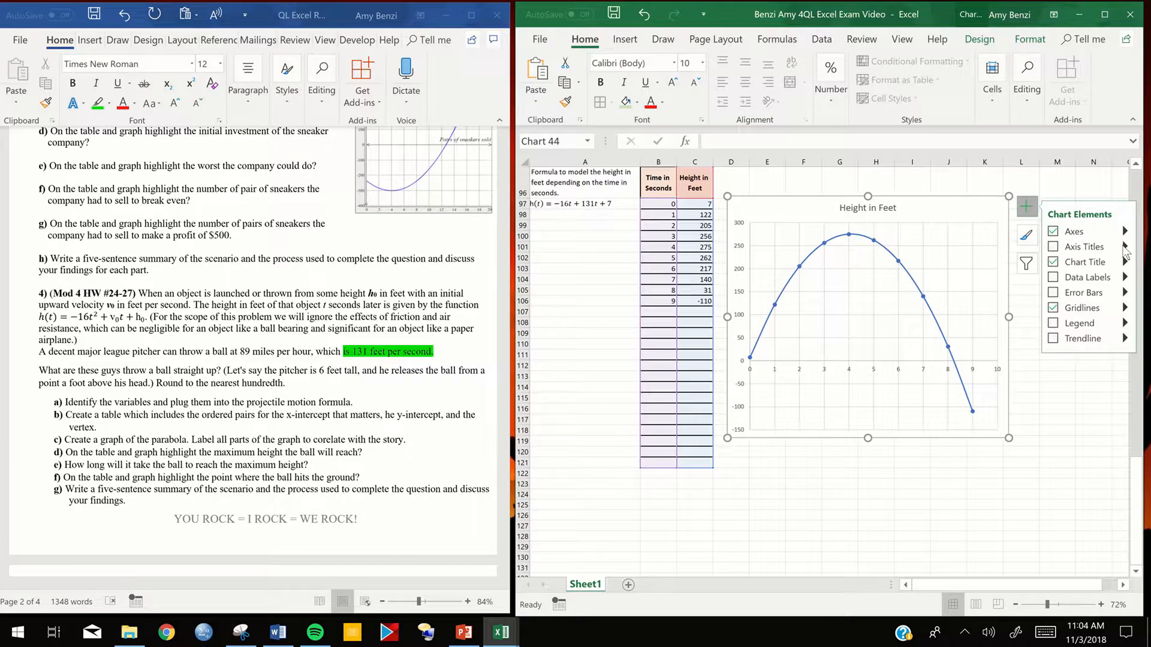
click(1125, 248)
click(725, 473)
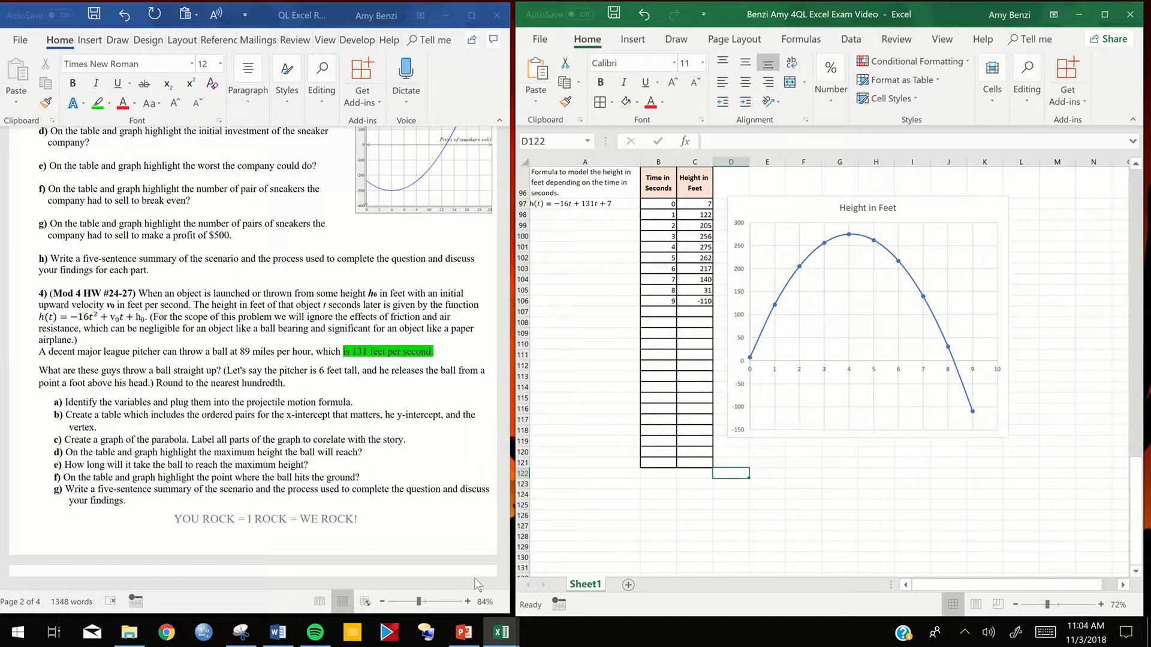
- Copy the "Write Five sentences" text box from the QL Excel Report Module 4 Unit 5 Building workbook and place it beside the exam workbook's height graph
click(496, 641)
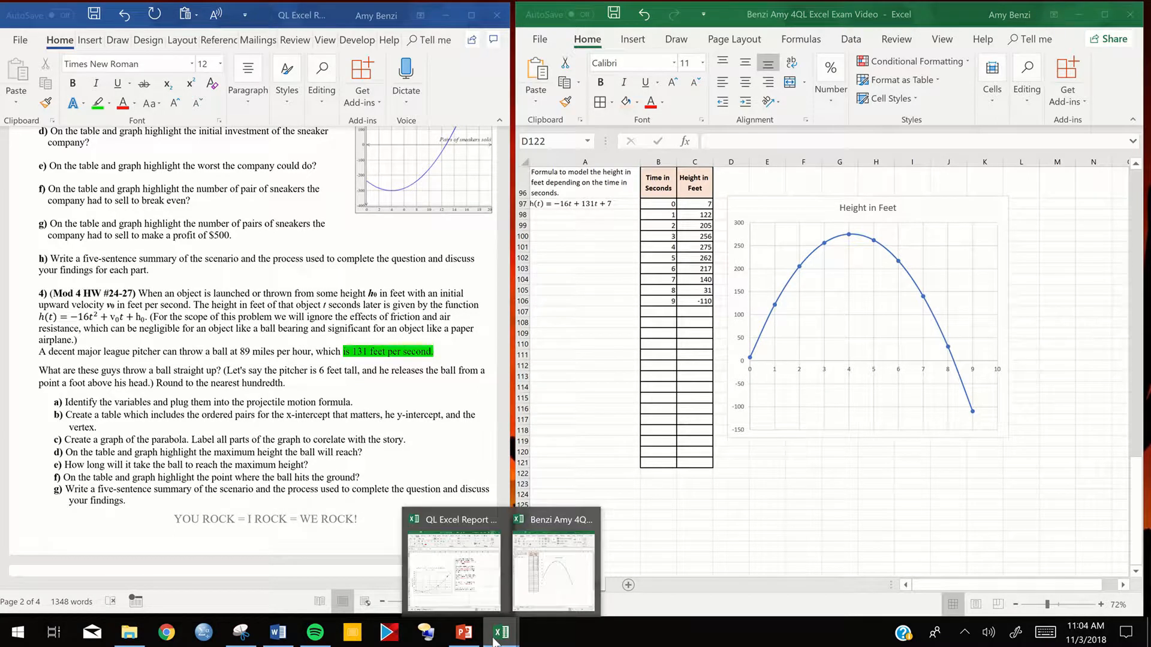
click(484, 588)
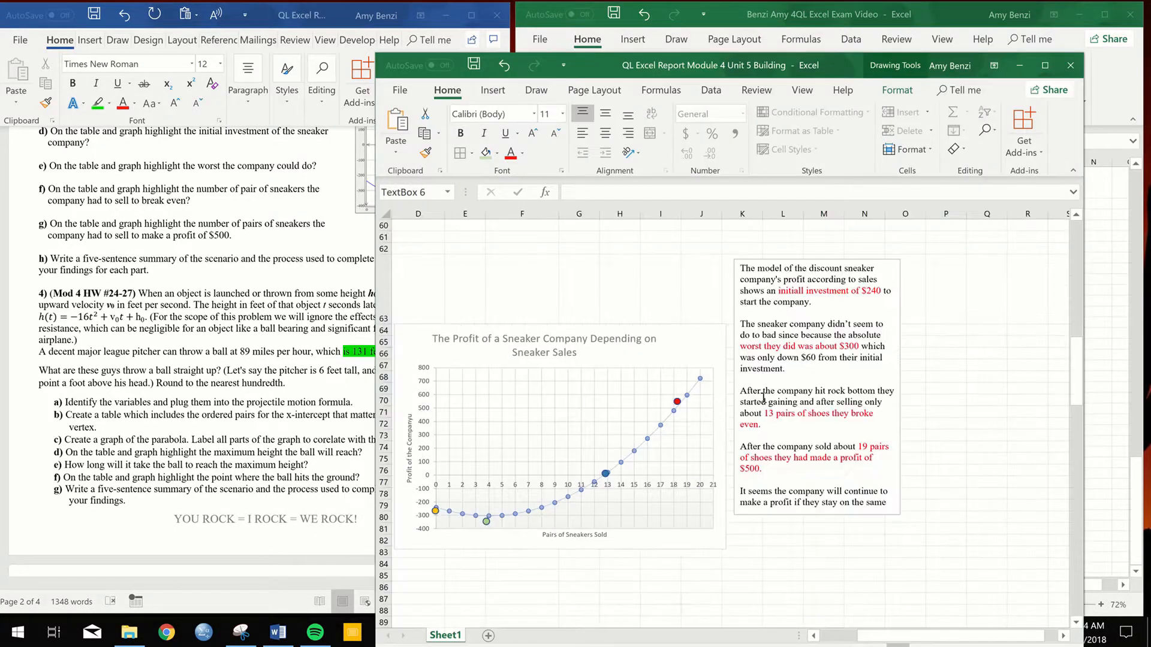
scroll(763, 397, down, 12)
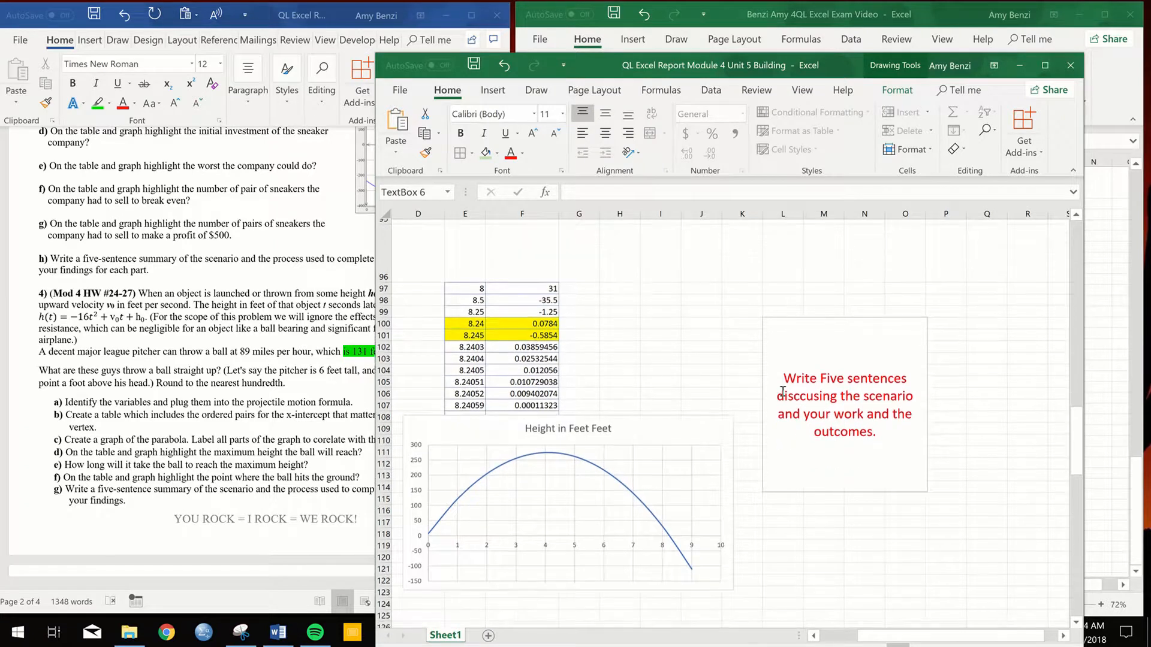
scroll(782, 391, down, 2)
click(806, 406)
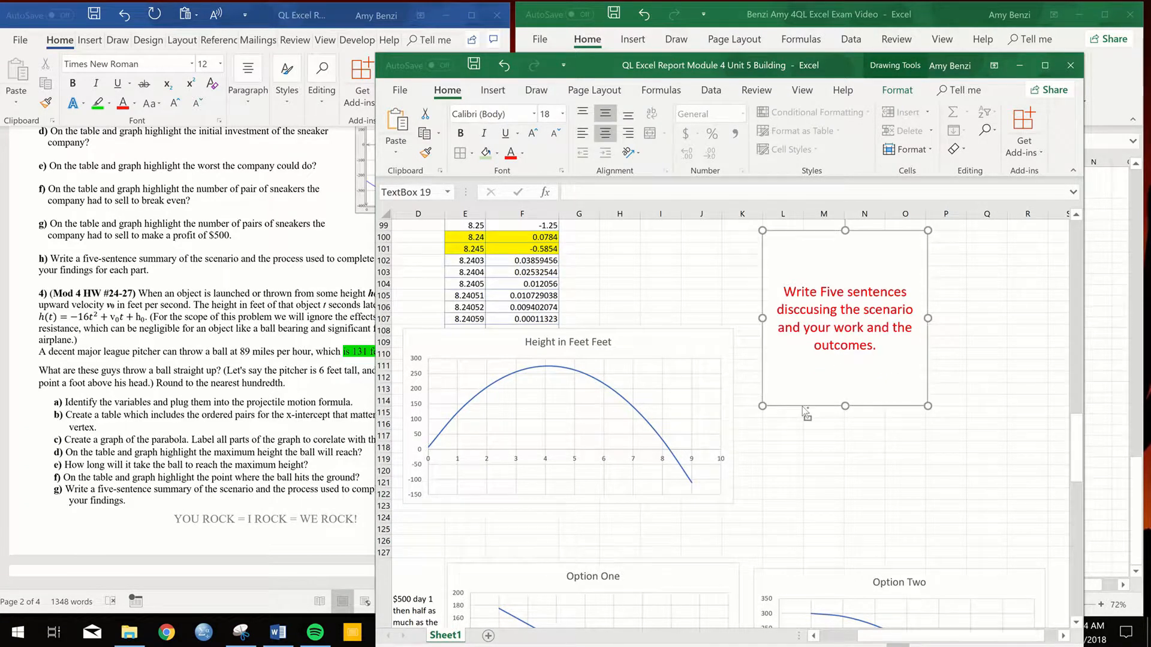
click(1104, 285)
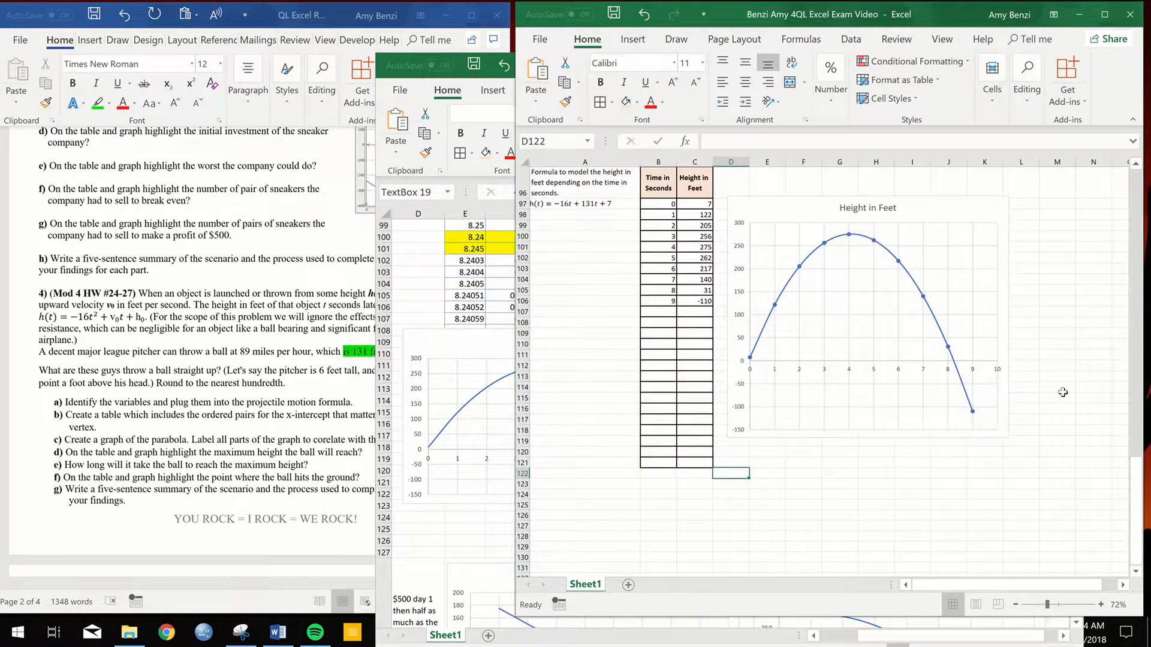
click(1088, 393)
key(ctrl+v)
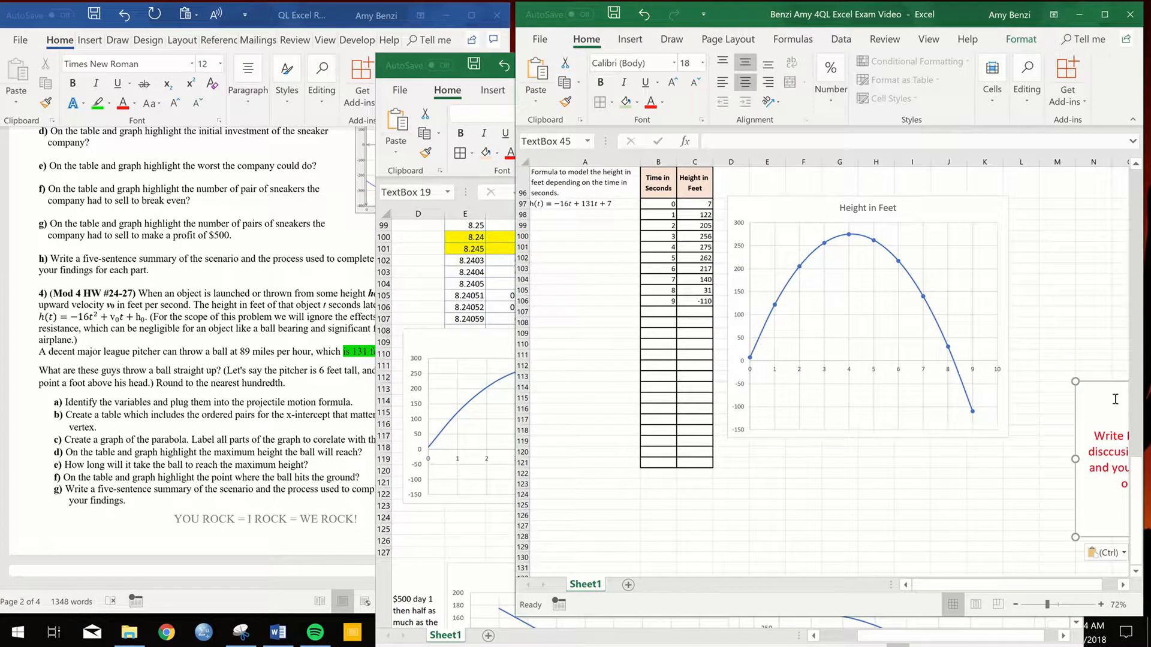
drag(1105, 382, 1024, 223)
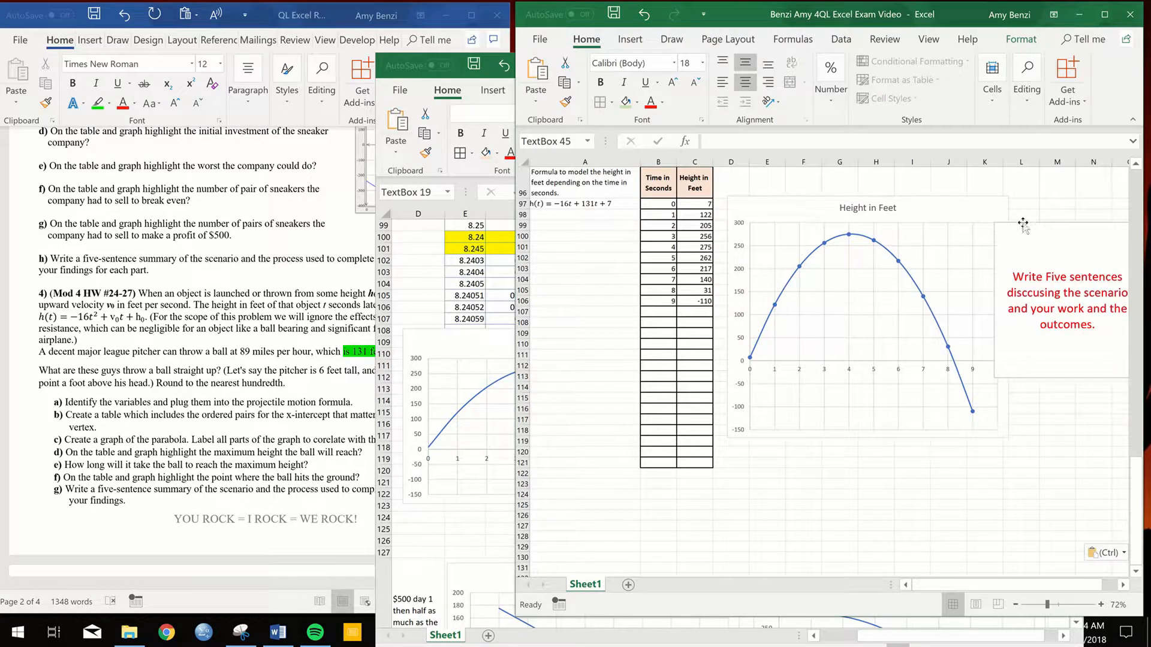
click(630, 40)
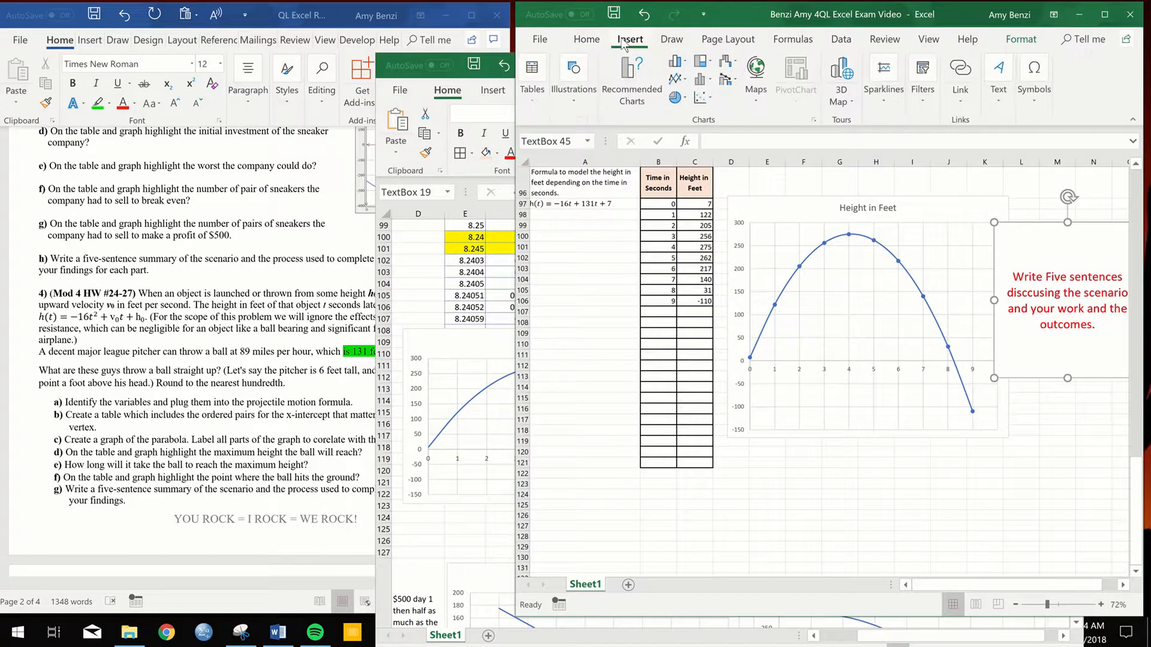
click(999, 78)
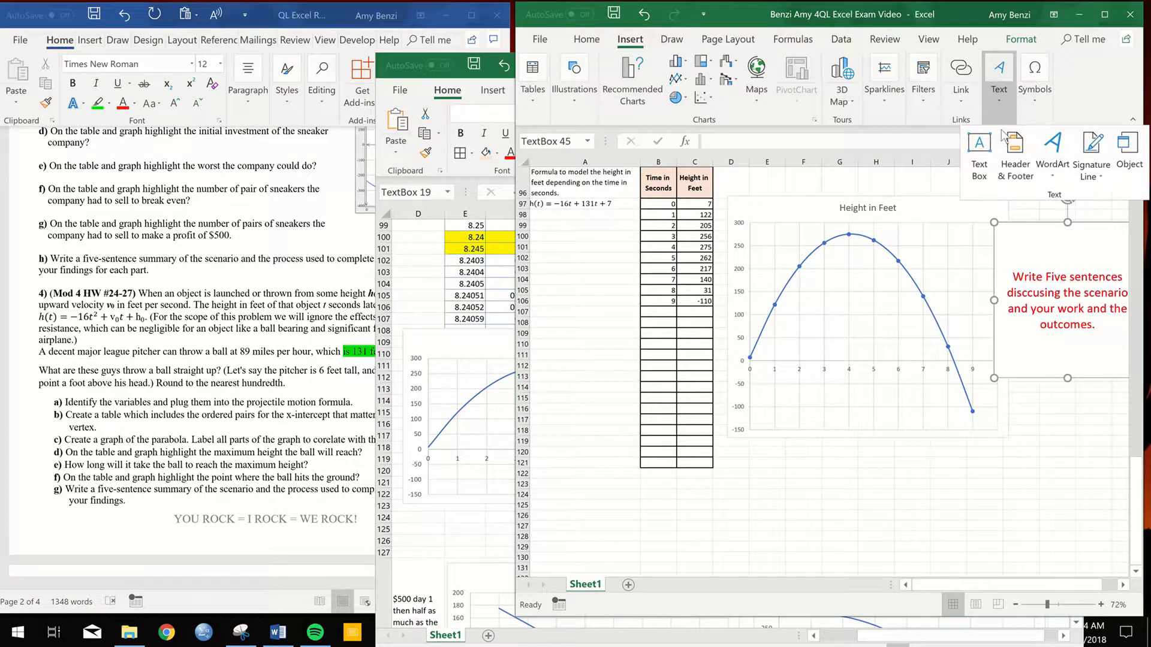
click(980, 153)
drag(918, 250, 1037, 425)
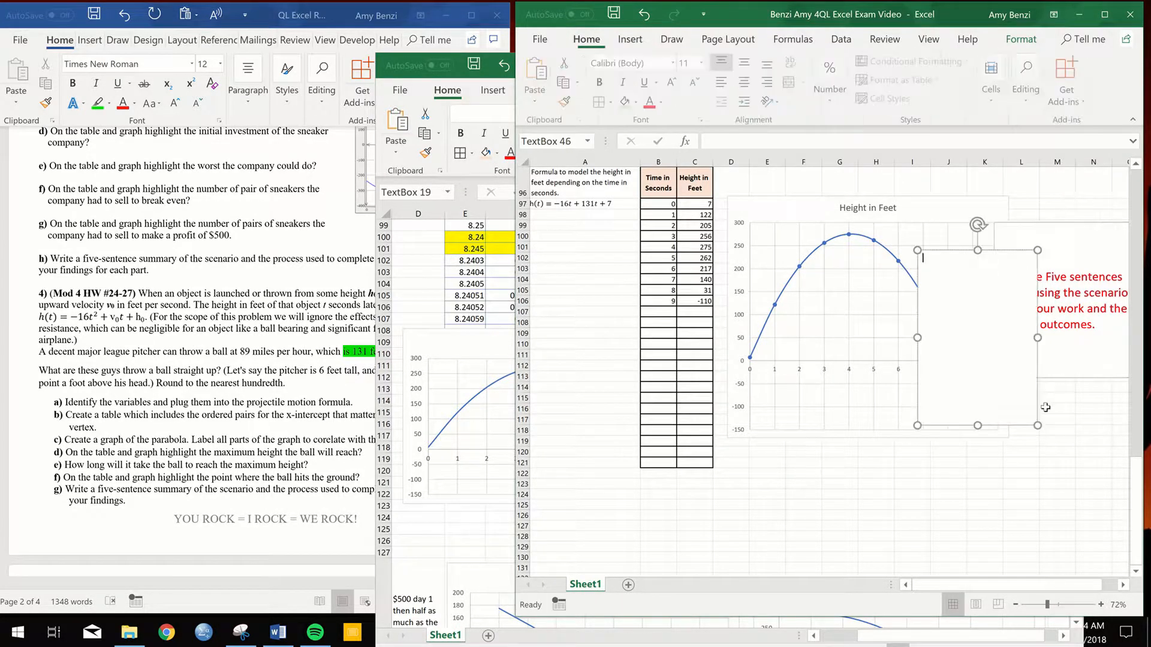
click(1038, 361)
key(Delete)
- Paste another copy of the "Write Five sentences" text box beside problem 3's Profit P(x) graph
scroll(971, 361, up, 1)
scroll(971, 361, up, 12)
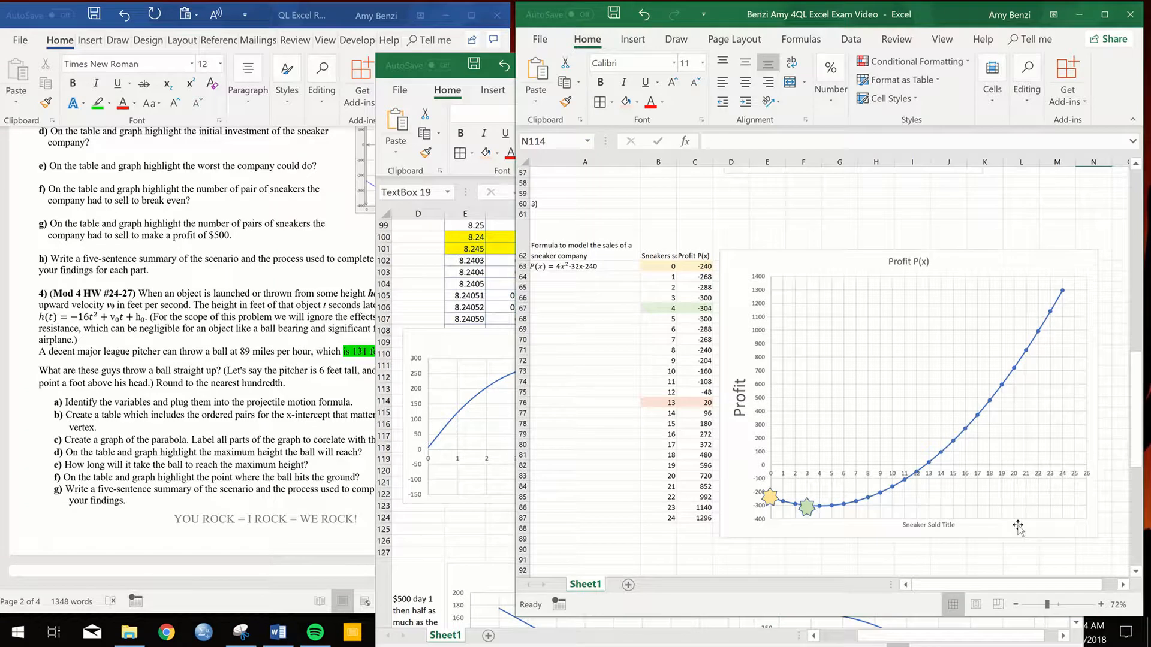
drag(1094, 586, 1109, 588)
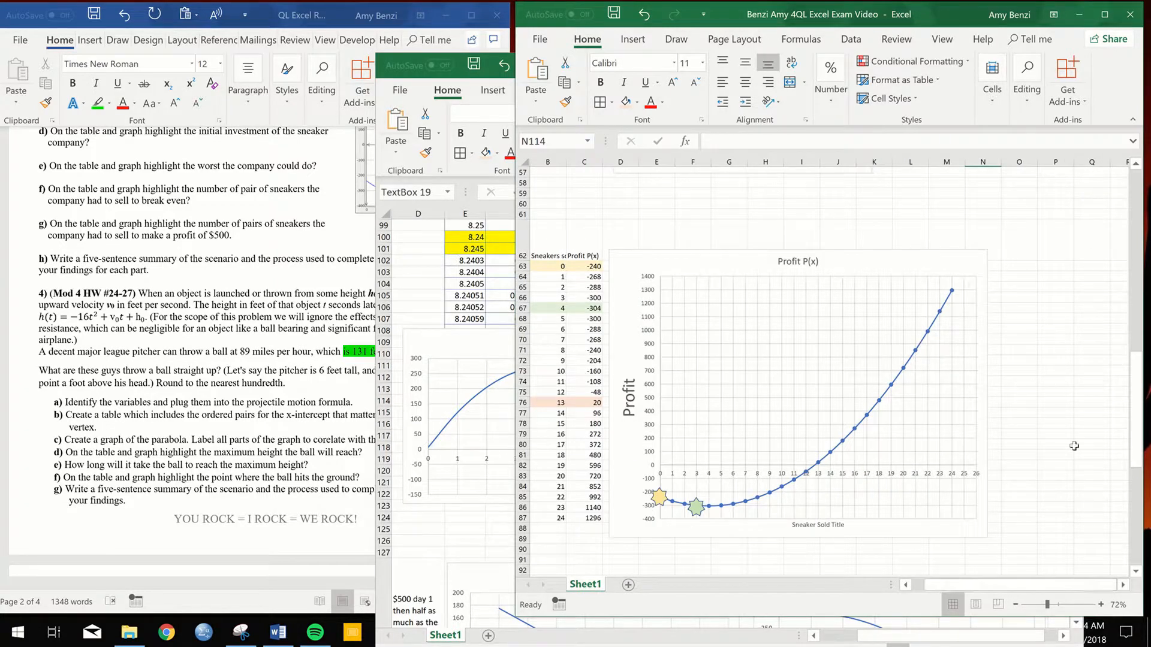
key(ctrl+v)
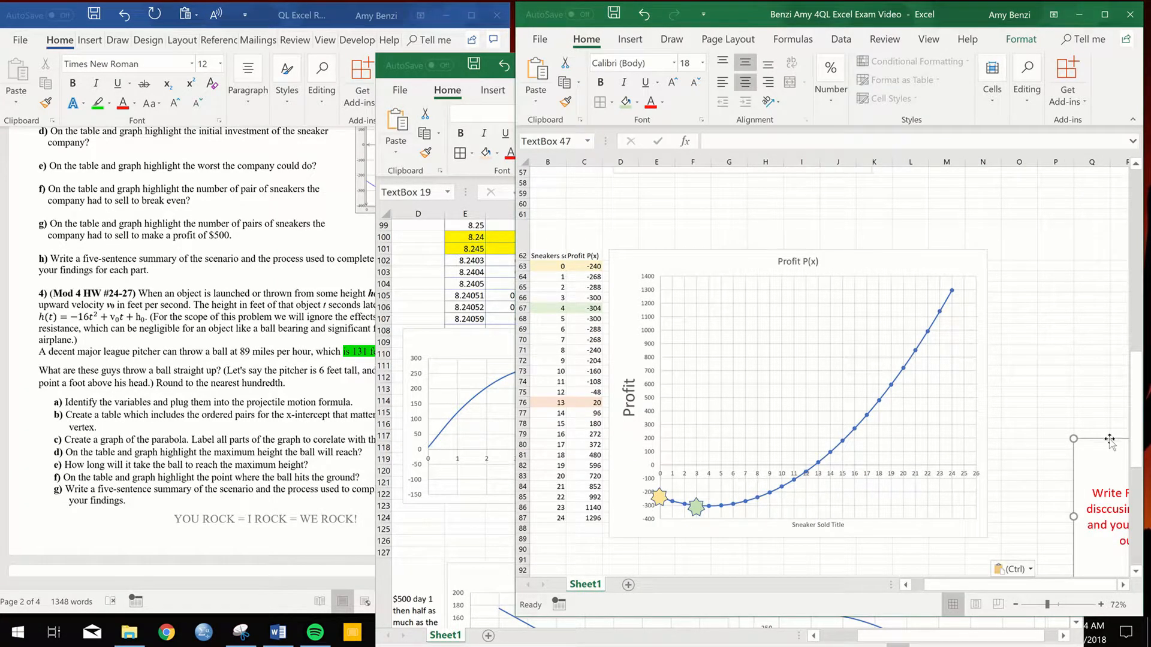
drag(1110, 439, 989, 327)
scroll(990, 328, up, 6)
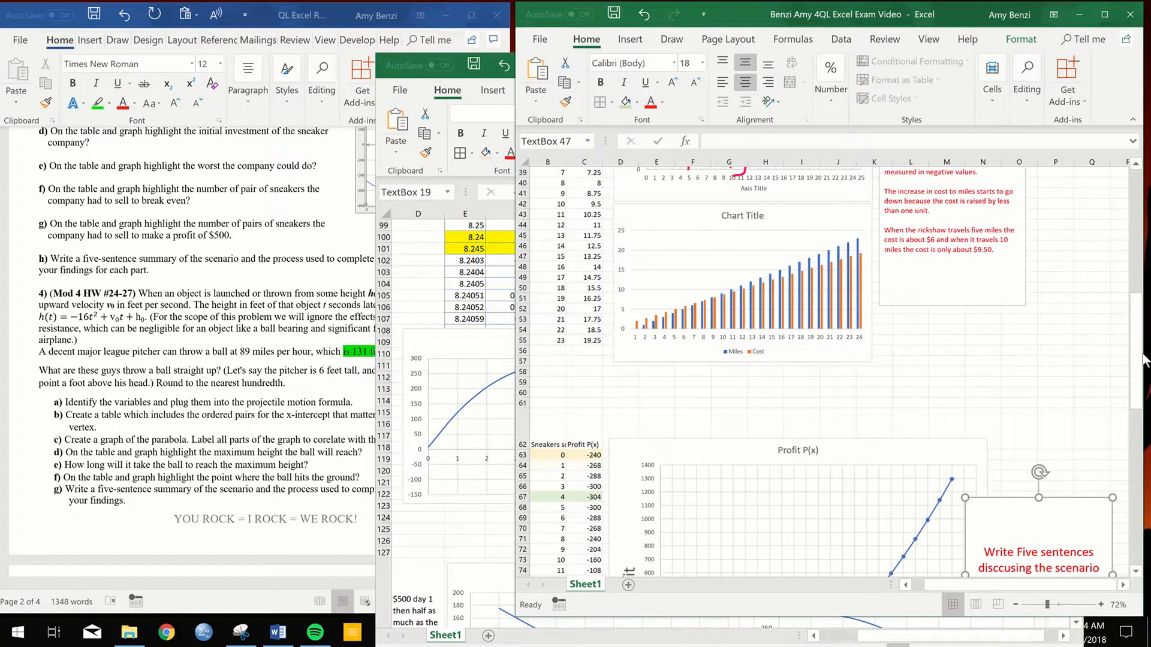
scroll(1121, 215, up, 13)
drag(1135, 204, 1136, 548)
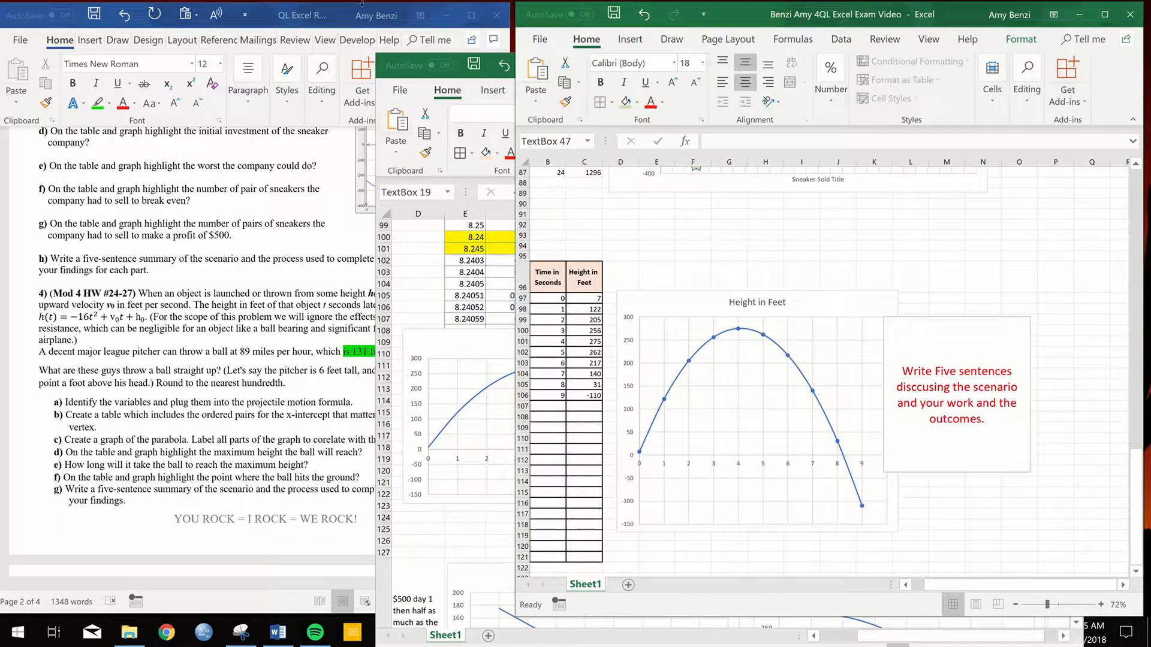
- Switch to the Word assignment and read problem 5's three resort payment options, starting with Option One
mouse_move(379, 3)
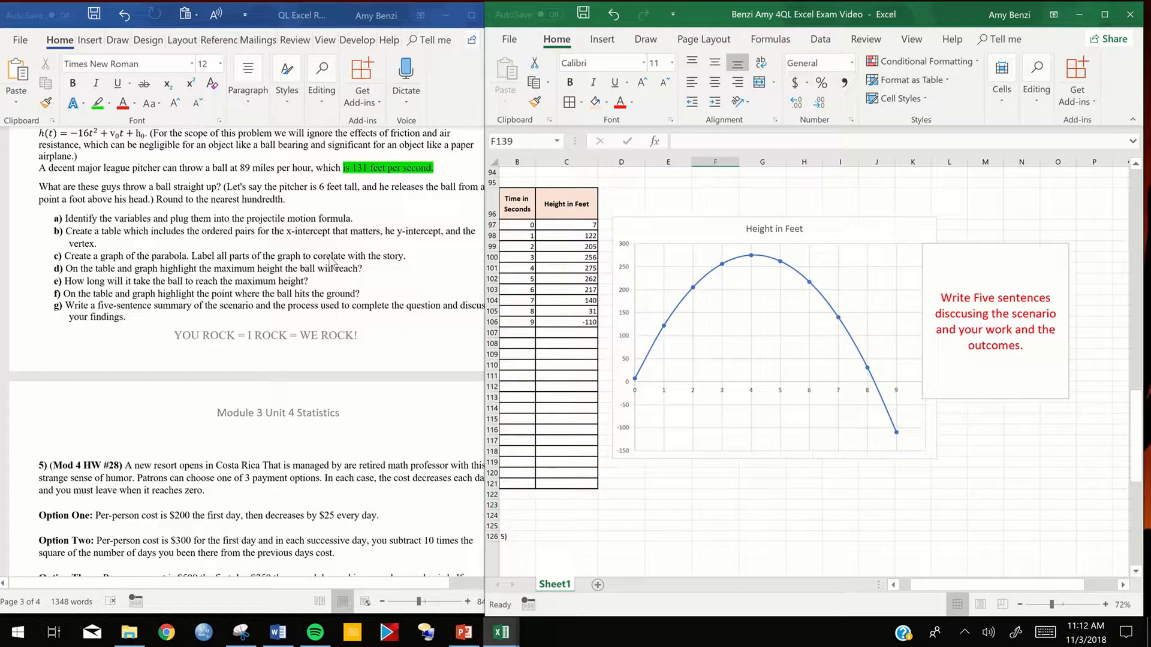
scroll(331, 264, down, 4)
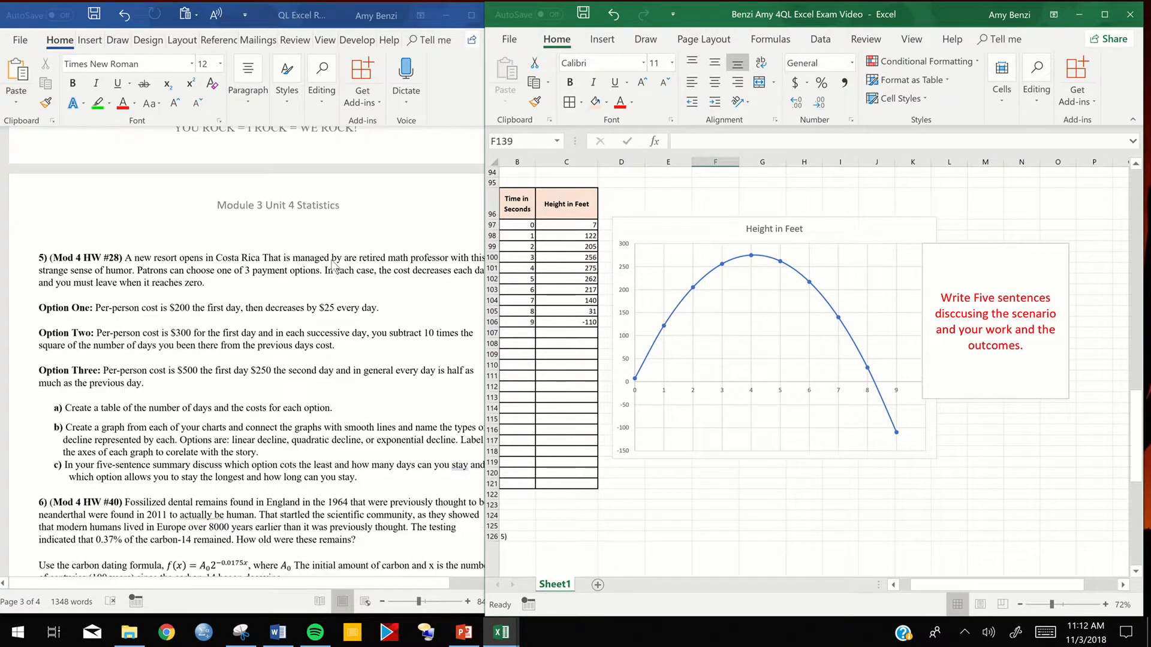
click(340, 268)
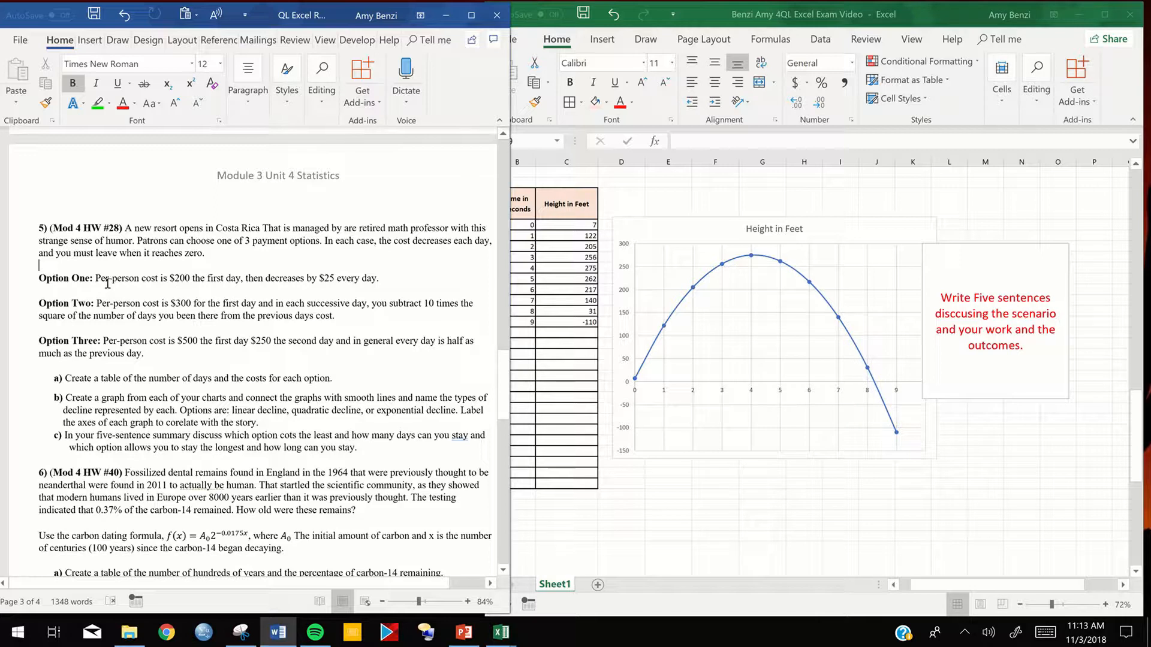
click(244, 280)
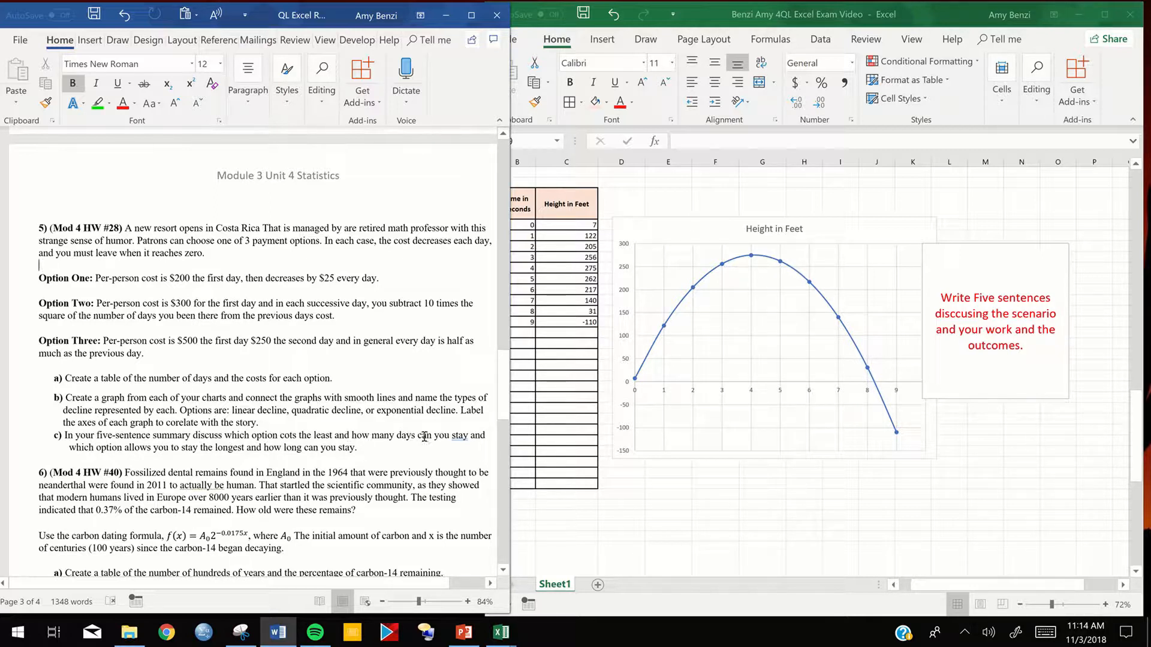
- Accept the suggested grammar correction that adds a comma after "stay" in part c of problem 5
right_click(462, 436)
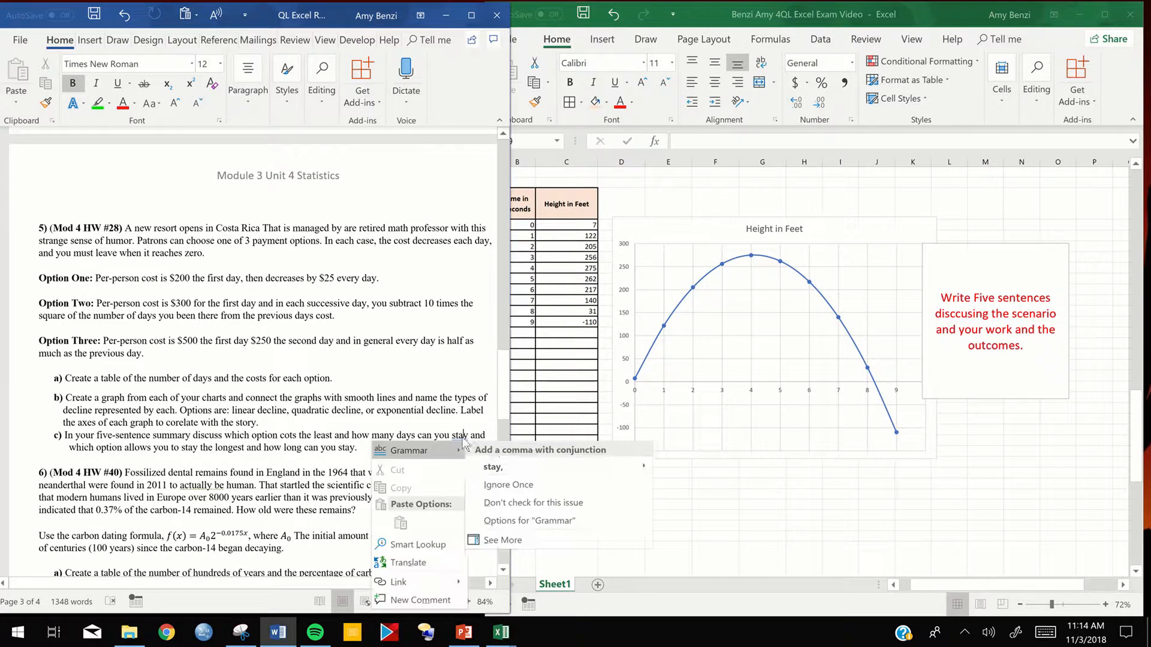
click(512, 464)
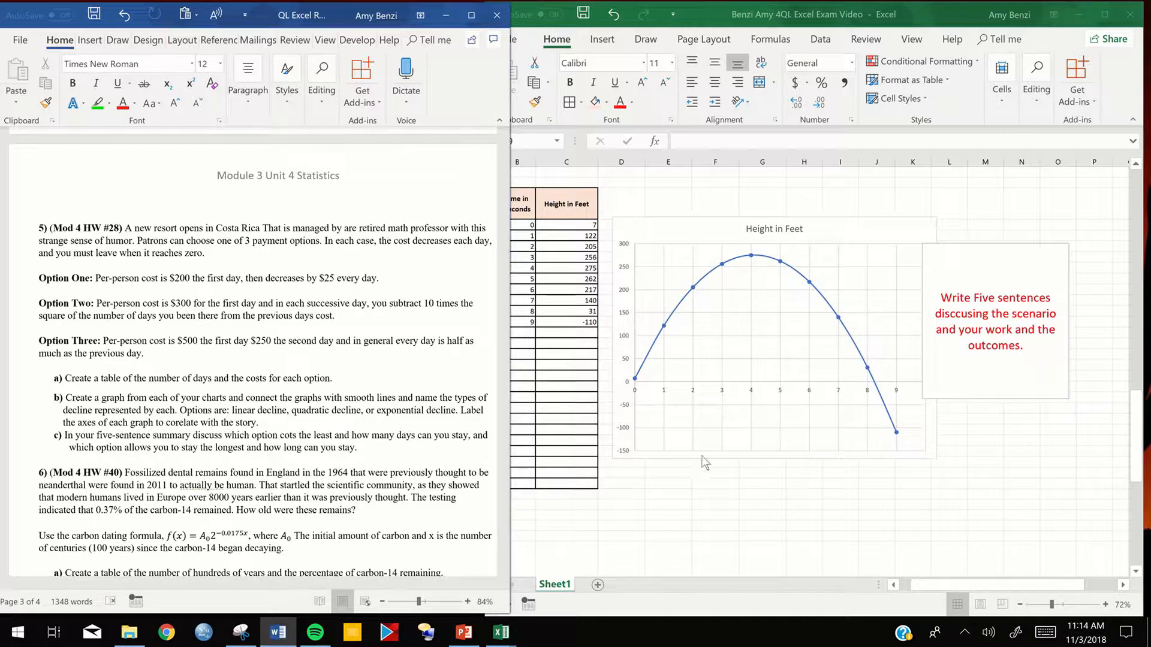
- Switch to the Excel exam workbook, enter 2 in C130 under Number of days, and extend the series down to 22 in C150
click(690, 489)
scroll(668, 456, down, 5)
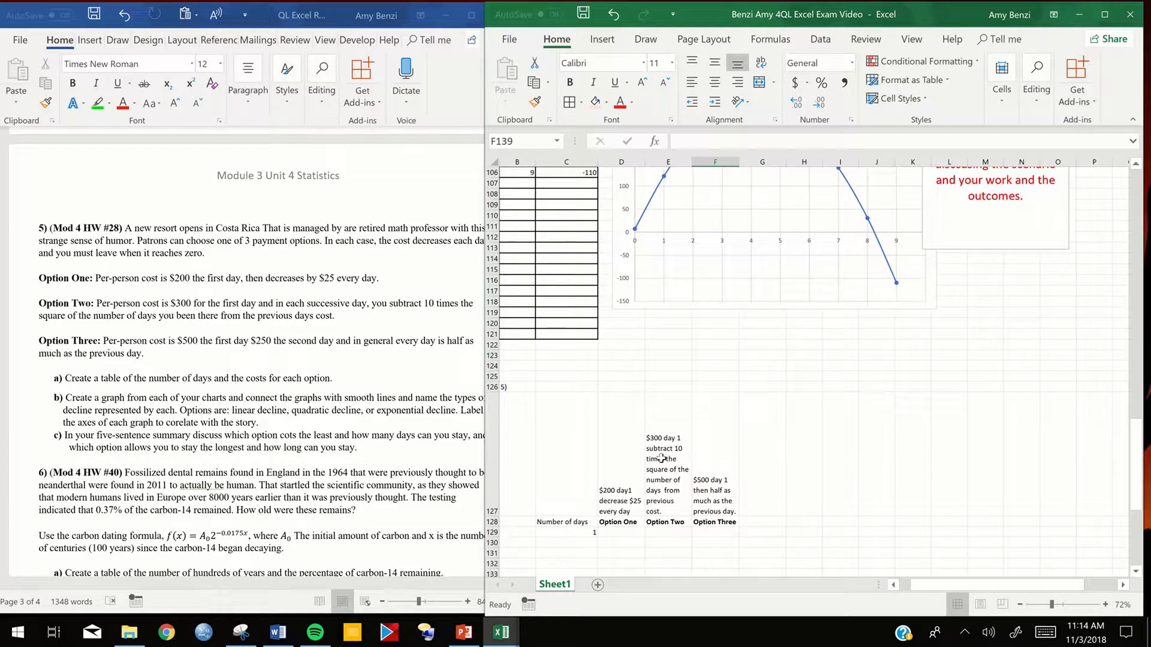
scroll(718, 451, down, 6)
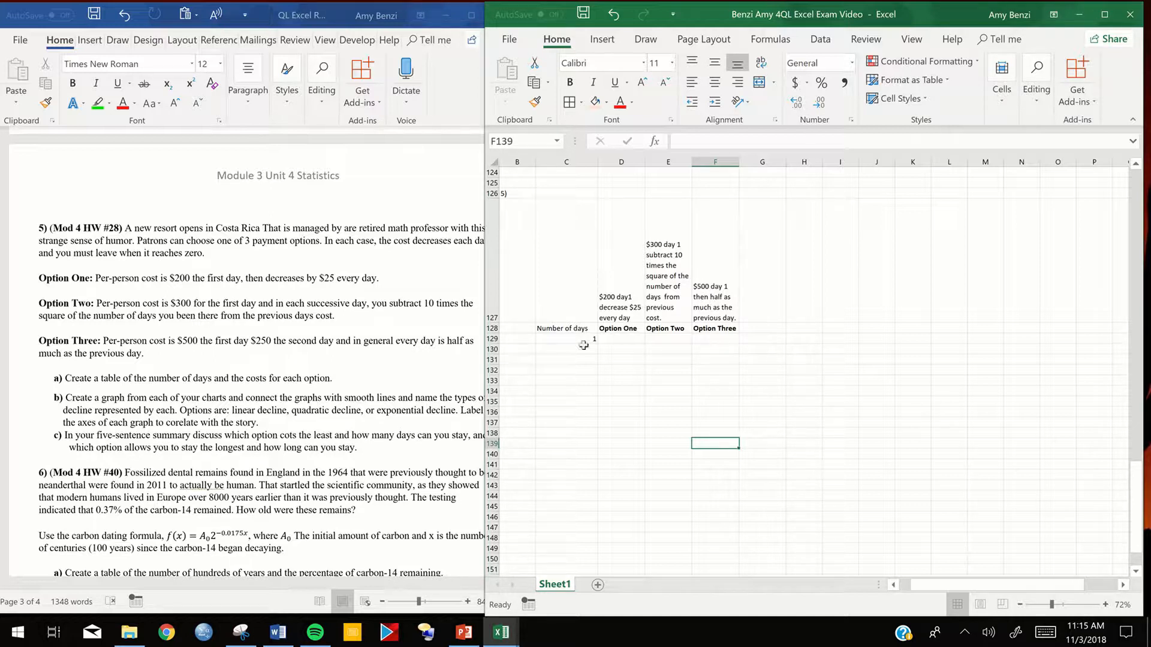
click(564, 341)
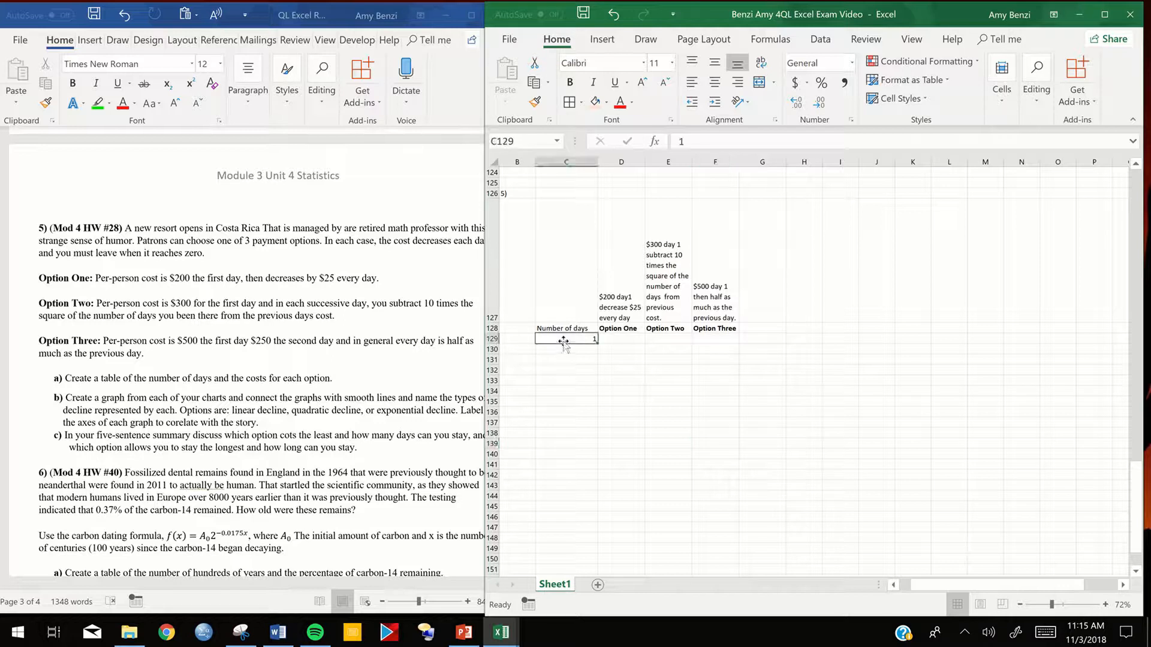
double_click(560, 348)
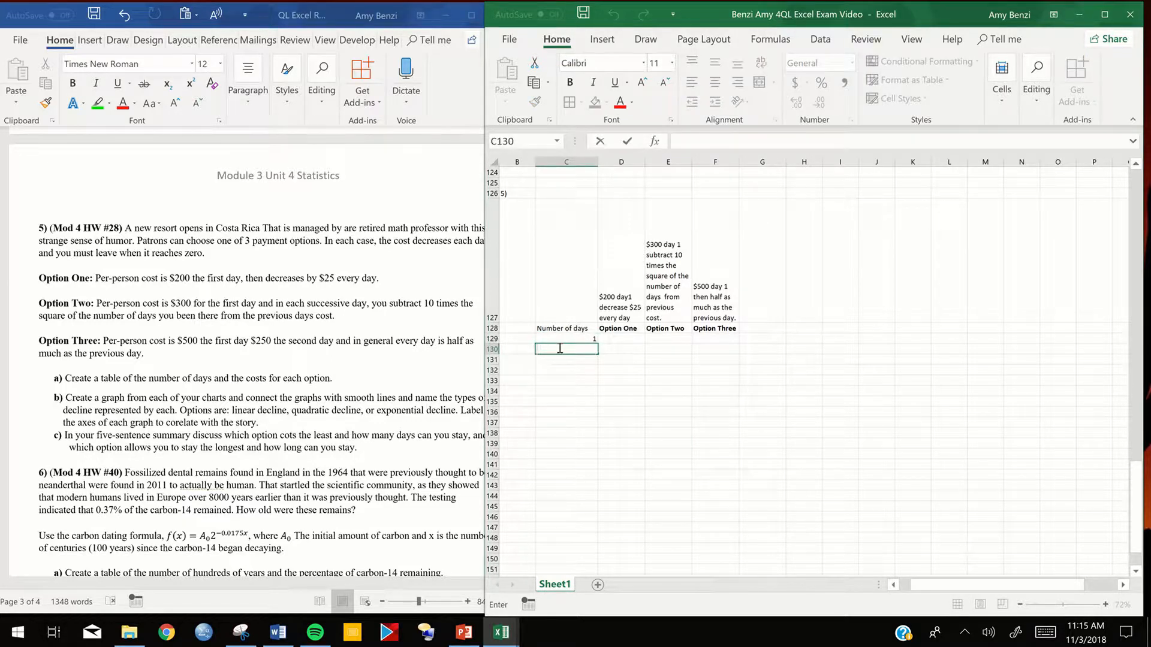
text(2)
key(Return)
scroll(558, 345, down, 1)
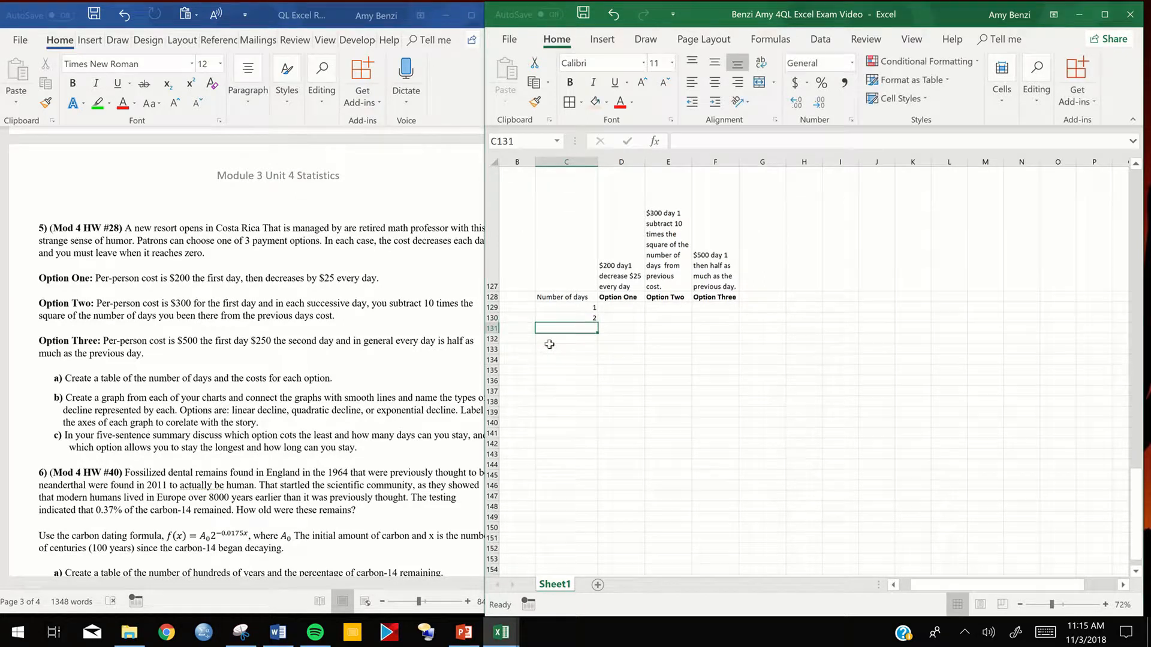
drag(551, 307, 595, 529)
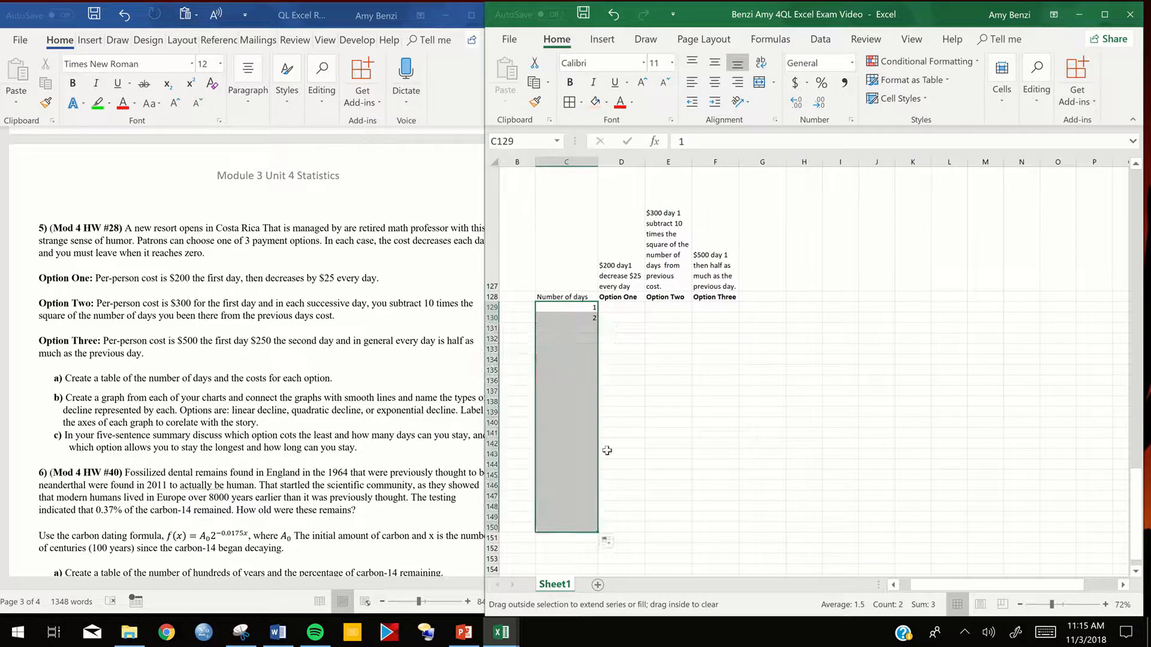
- Enter the formula =(200-25*C129-1) for Option One's day 1 cost in D129
click(624, 337)
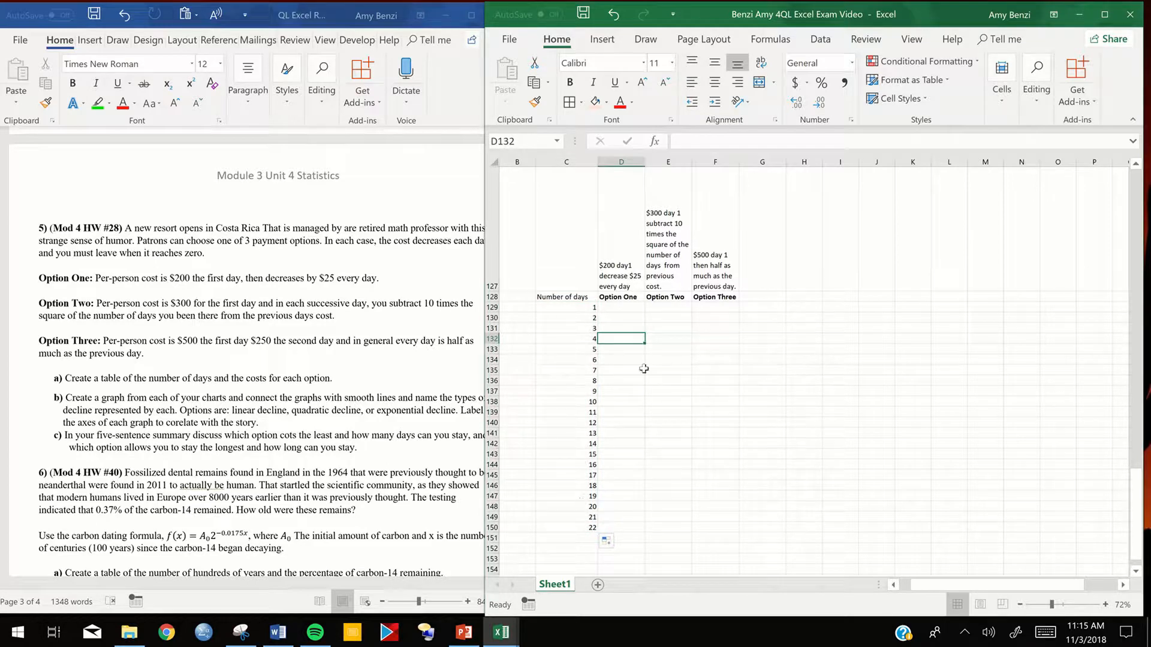
click(610, 308)
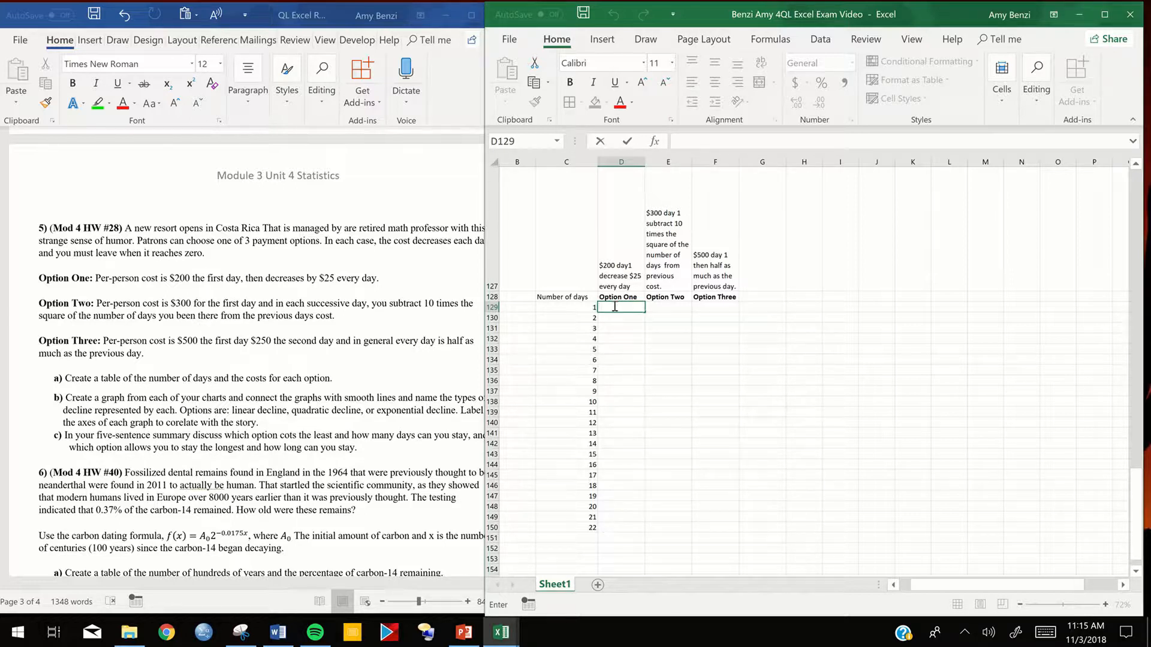
text(=200)
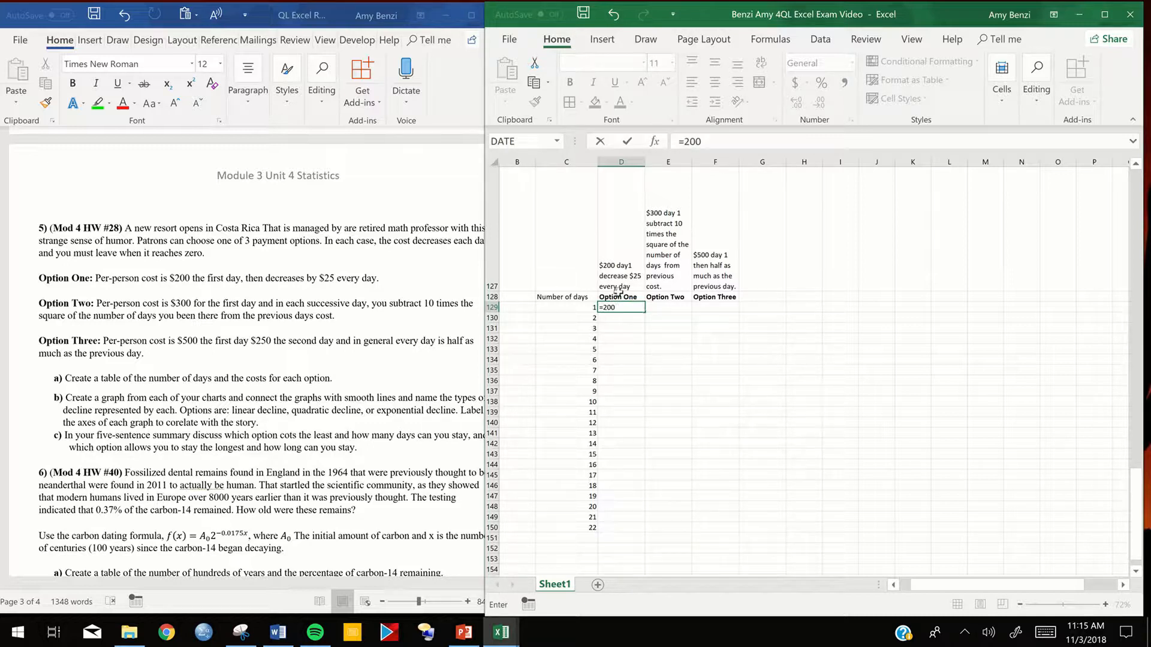
text(-25*)
click(582, 309)
text(-1))
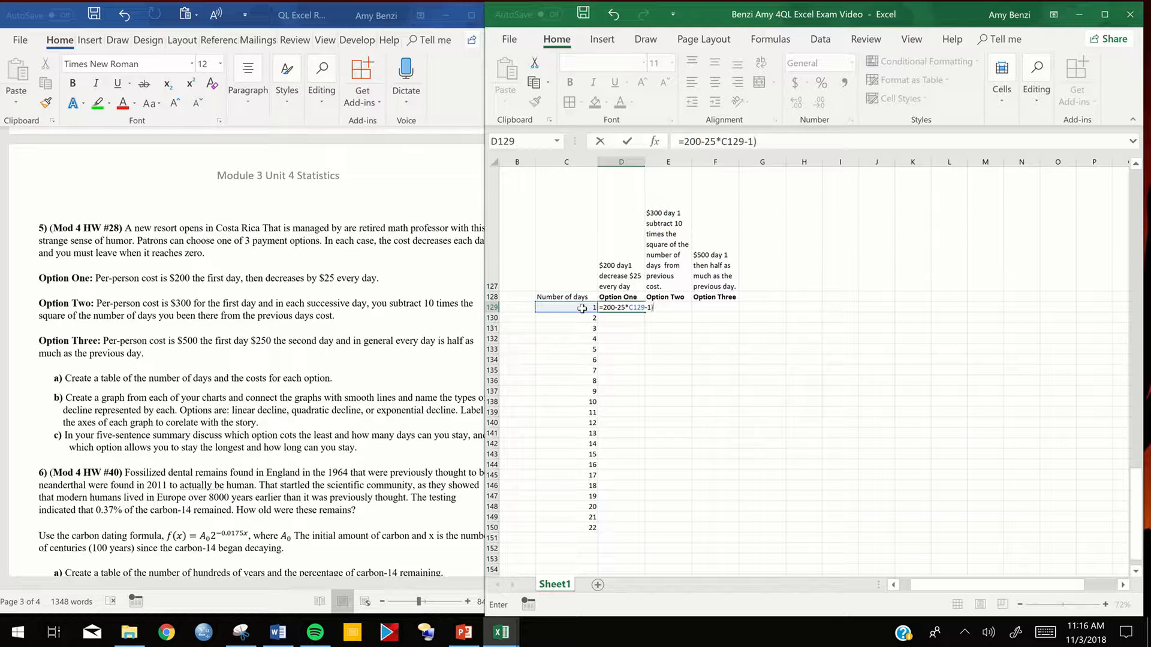
click(603, 308)
text(()
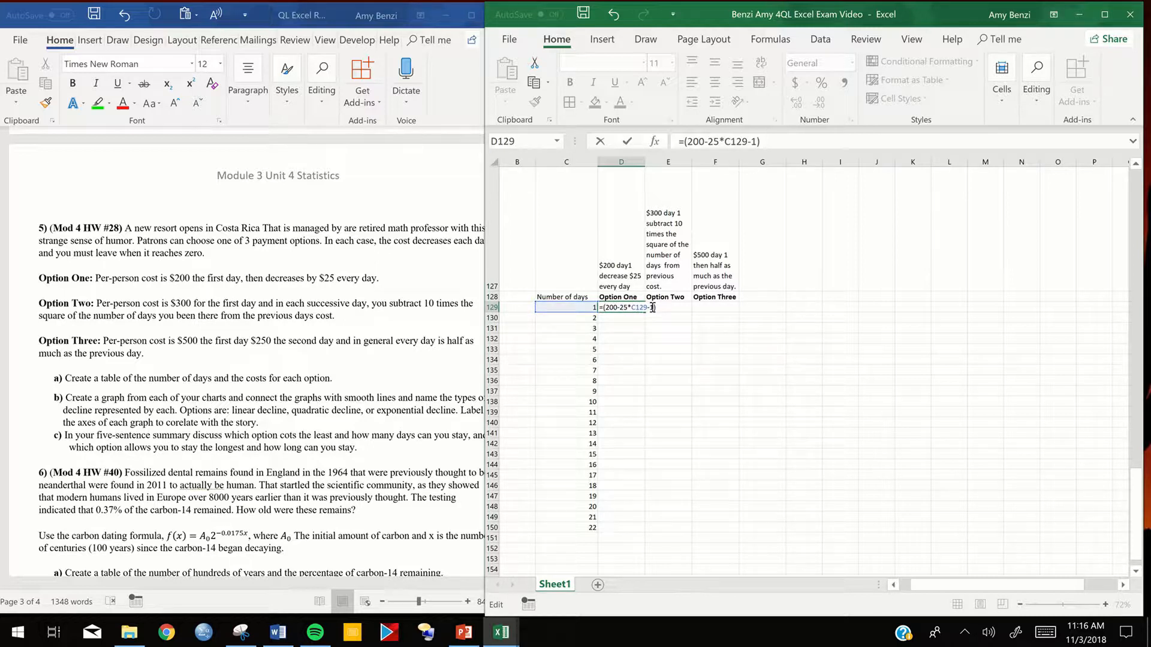
key(Return)
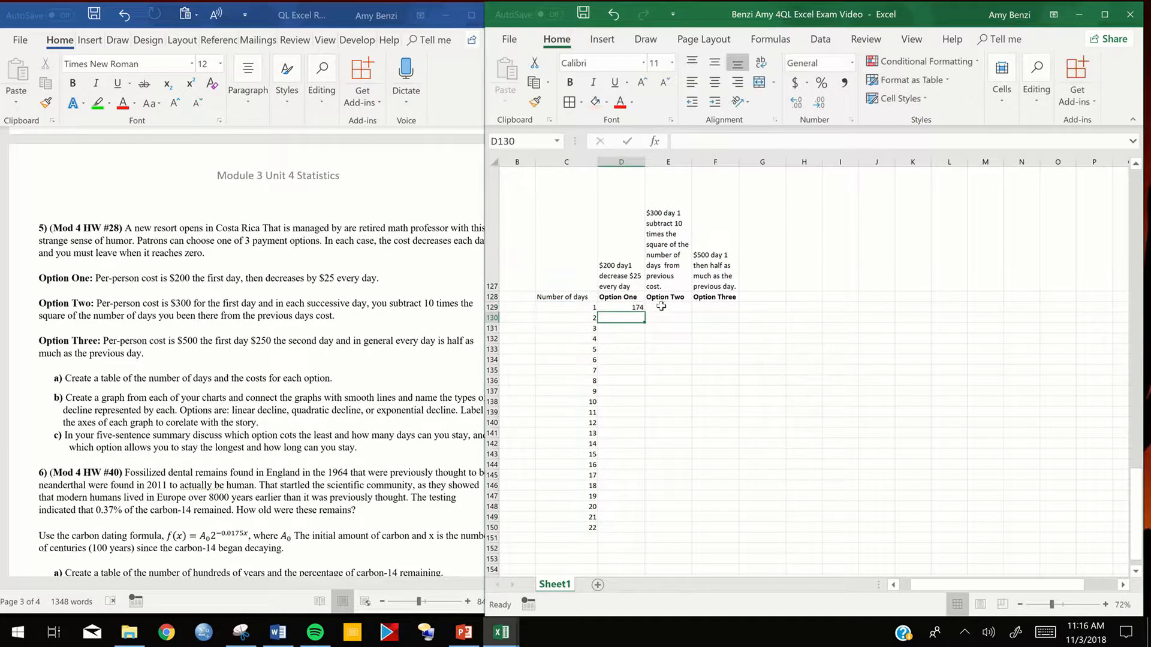
- Correct the day 1 formula in D129 to =(200-25*(C129-1)) so the subtraction of one day is grouped
double_click(625, 307)
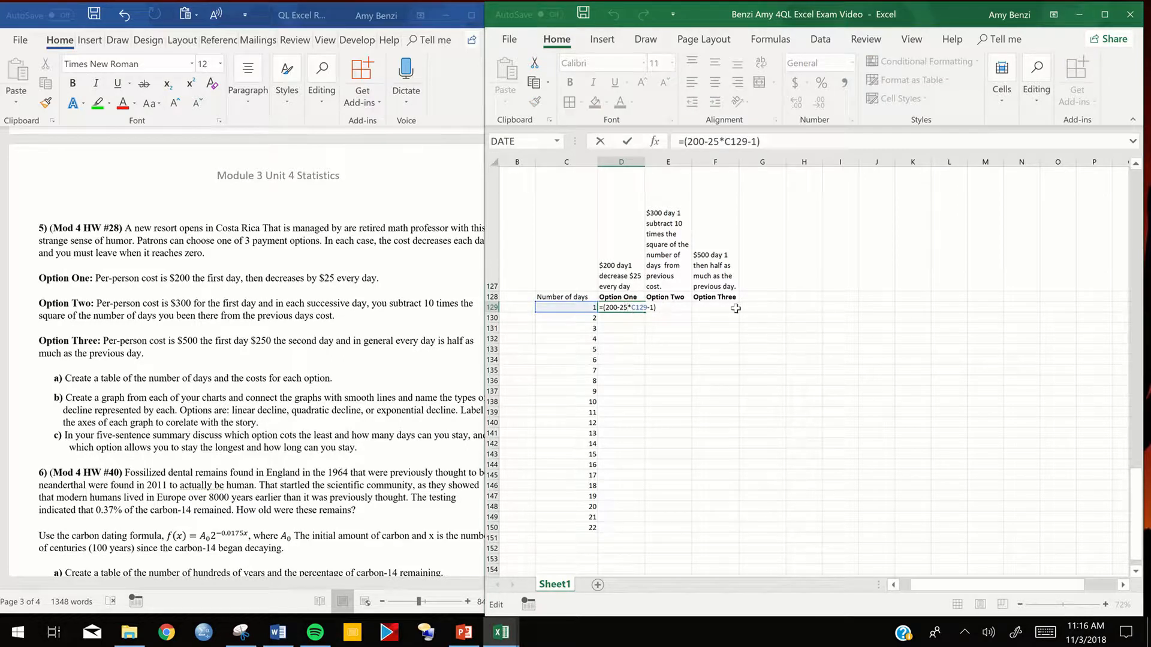
key(Return)
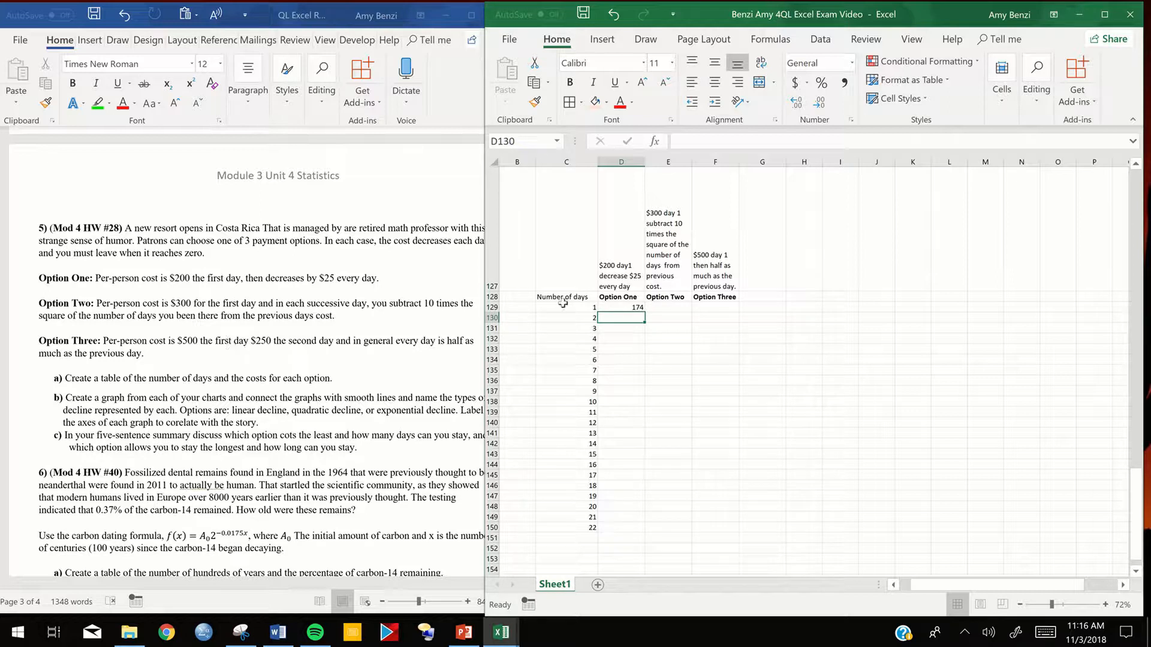
double_click(624, 308)
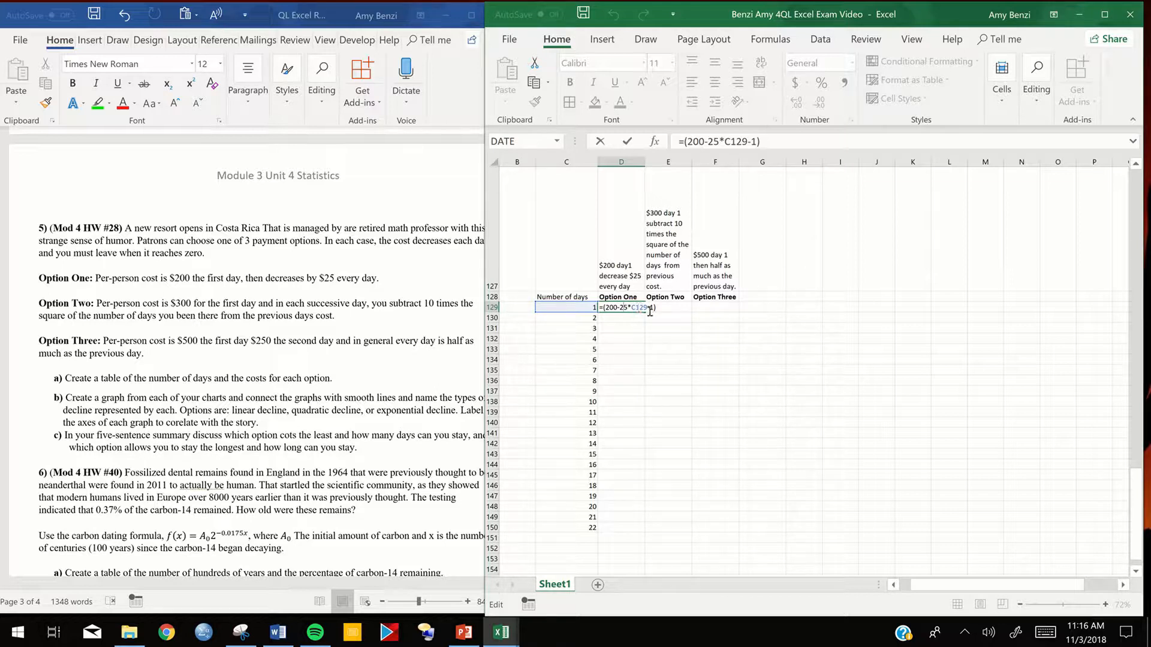
double_click(630, 307)
text(()
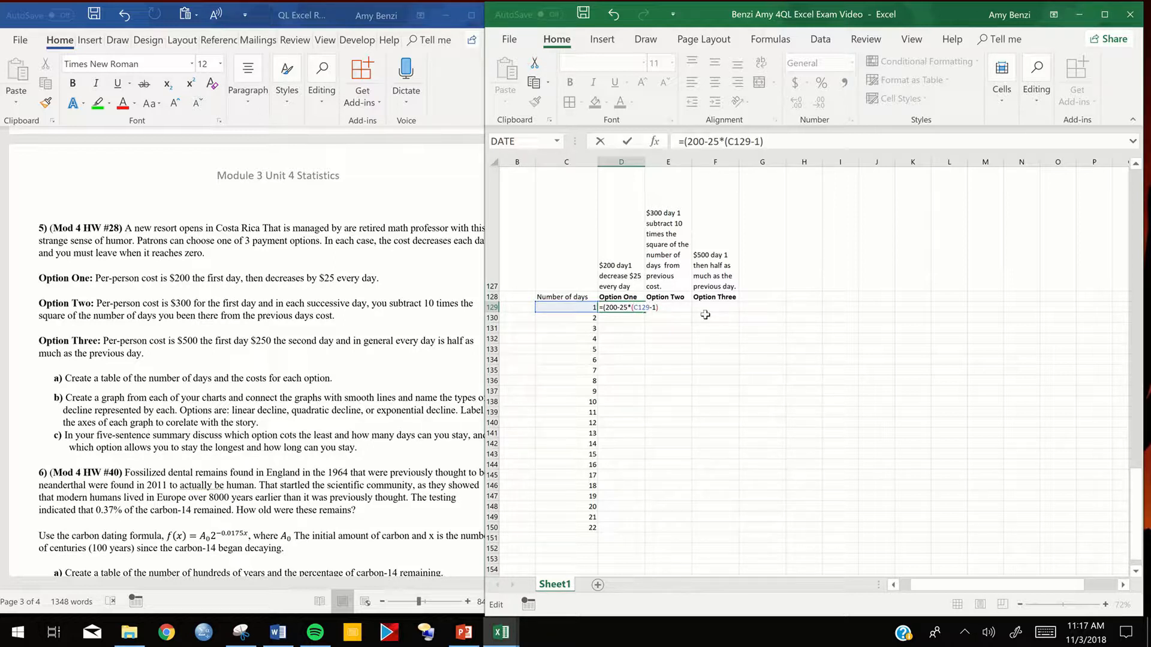
key(Return)
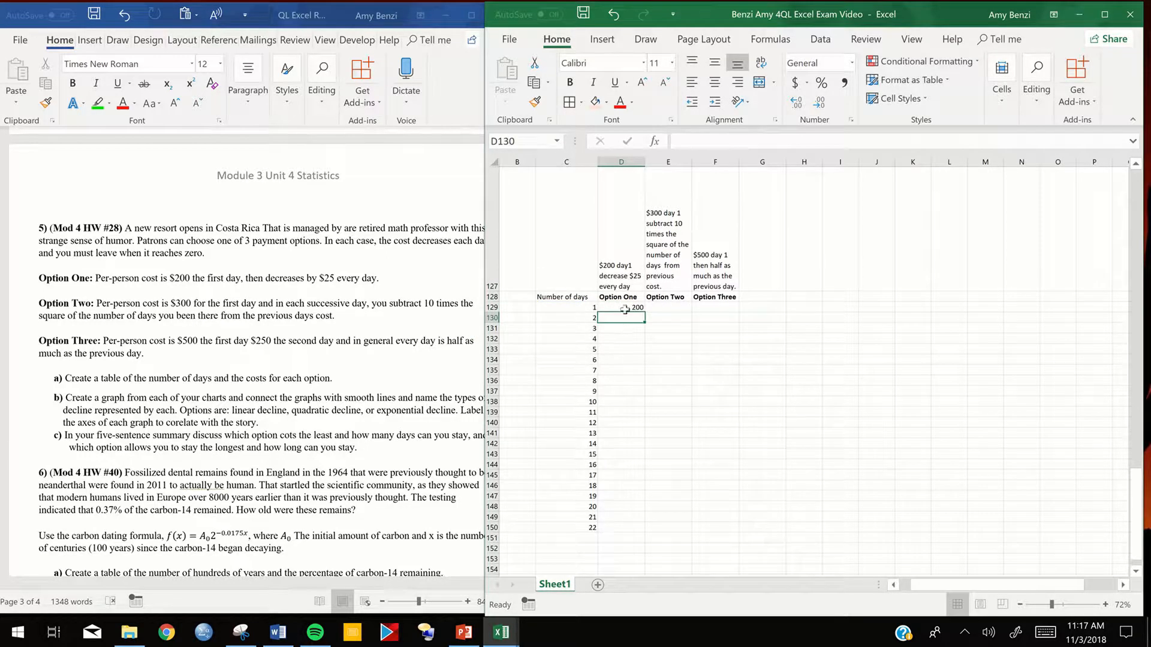
- Fill the Option One formula from D129 down through day 22 in D150
click(624, 308)
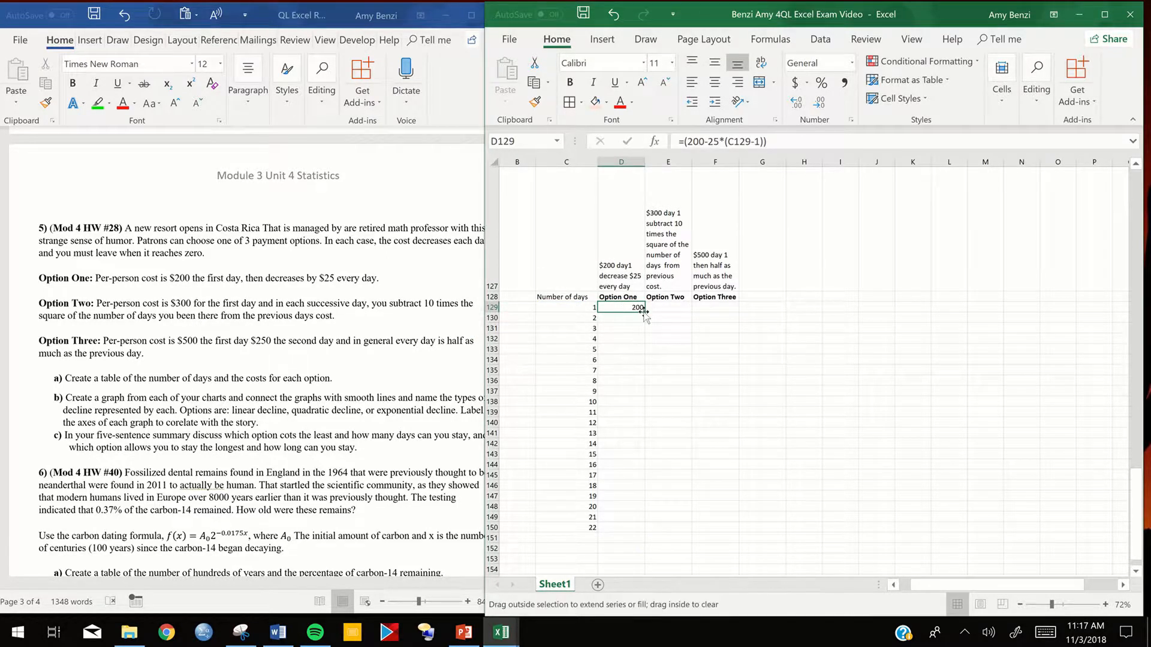
double_click(645, 311)
click(729, 389)
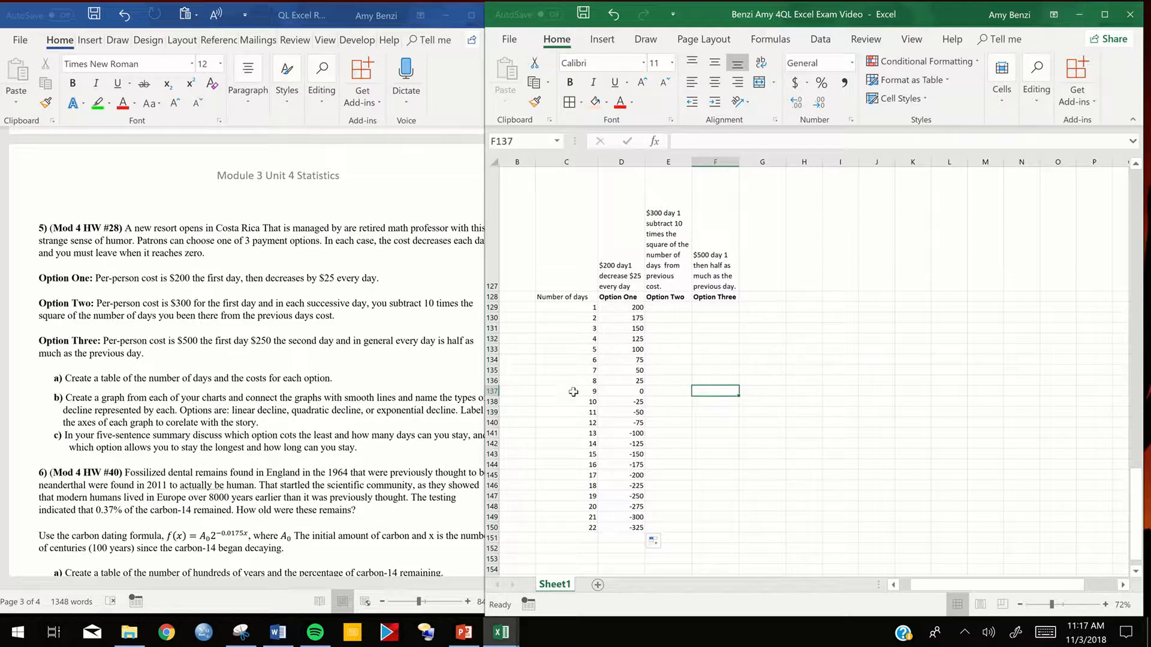
- Clear the contents of the Option One costs for days 10 to 22, D138 to D150
drag(633, 403, 637, 530)
right_click(622, 505)
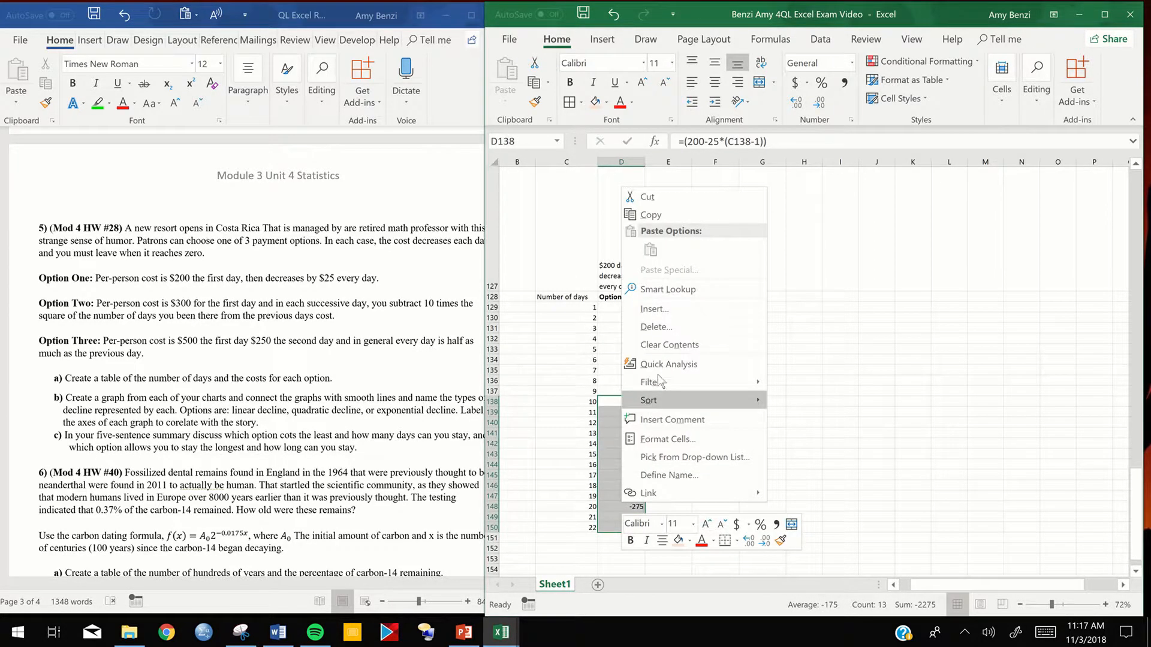
click(653, 346)
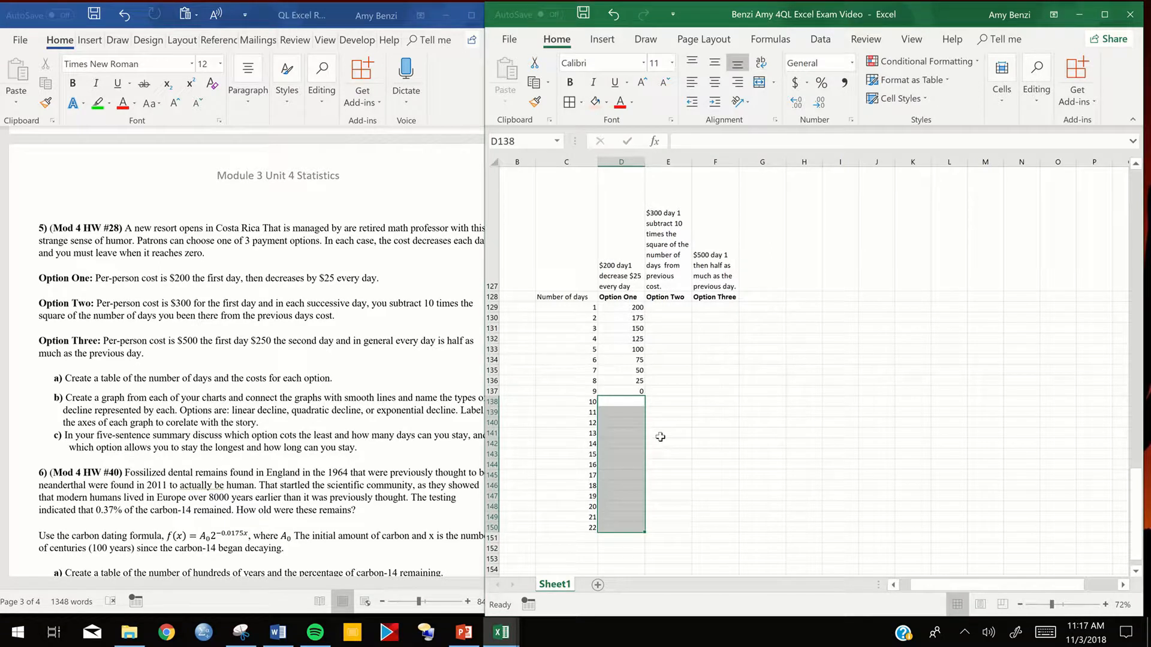
click(659, 435)
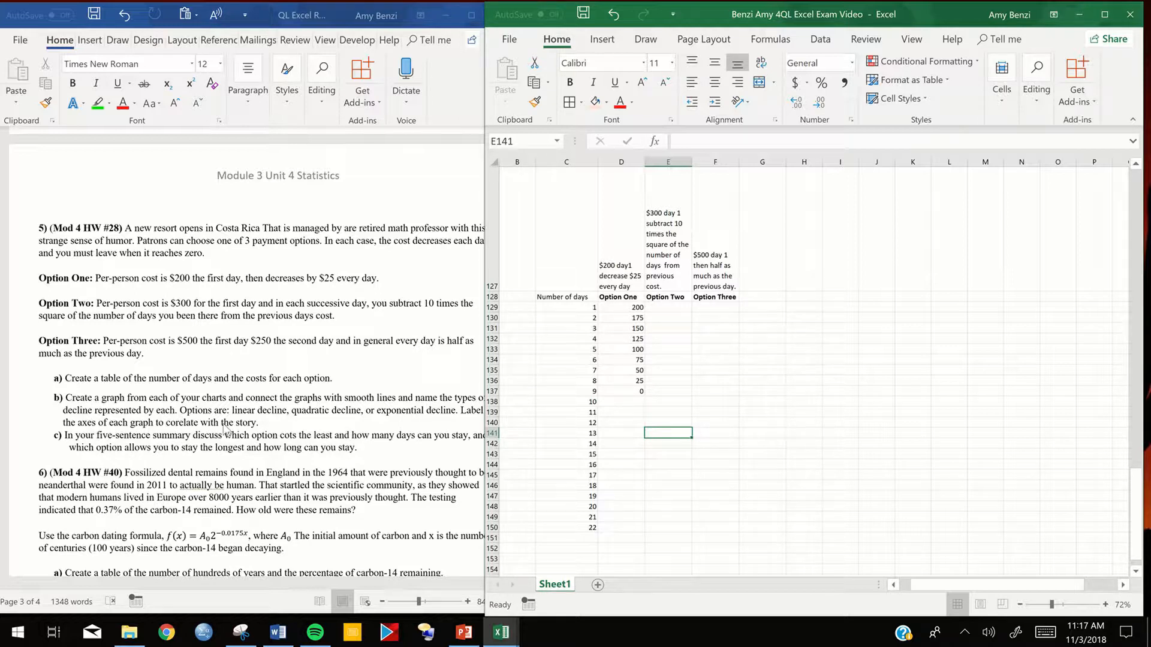
- Recheck the problem text in Word, then enter =300-10*(C129-1)^2 for Option Two's day 1 cost in E129 of the exam workbook
click(274, 437)
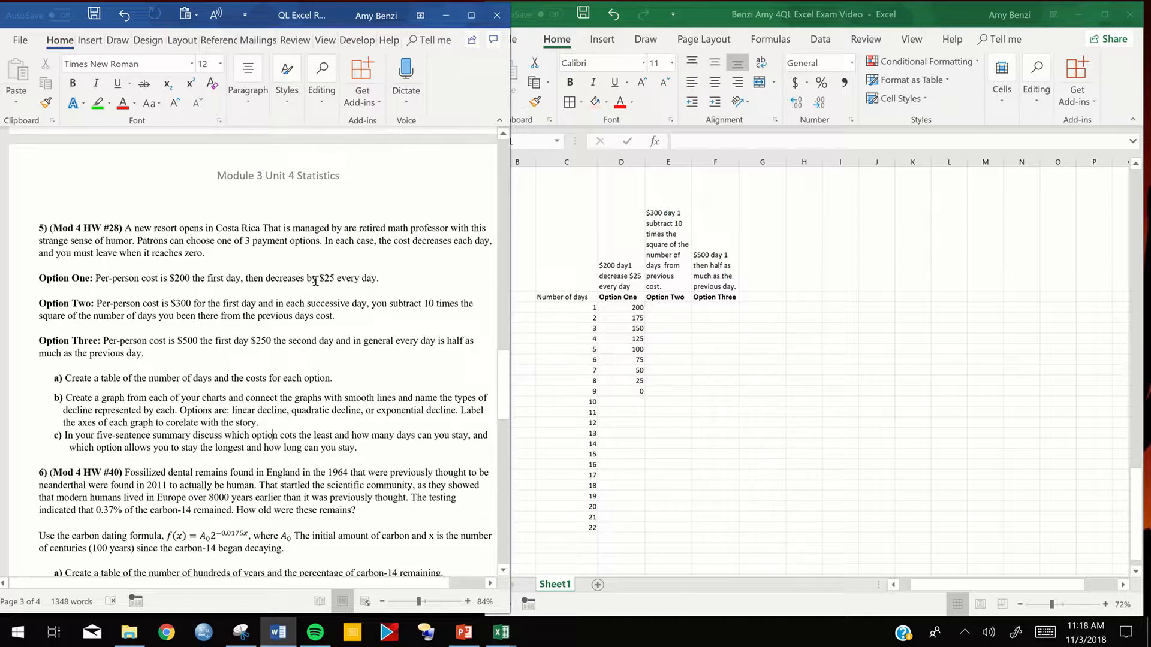
click(668, 433)
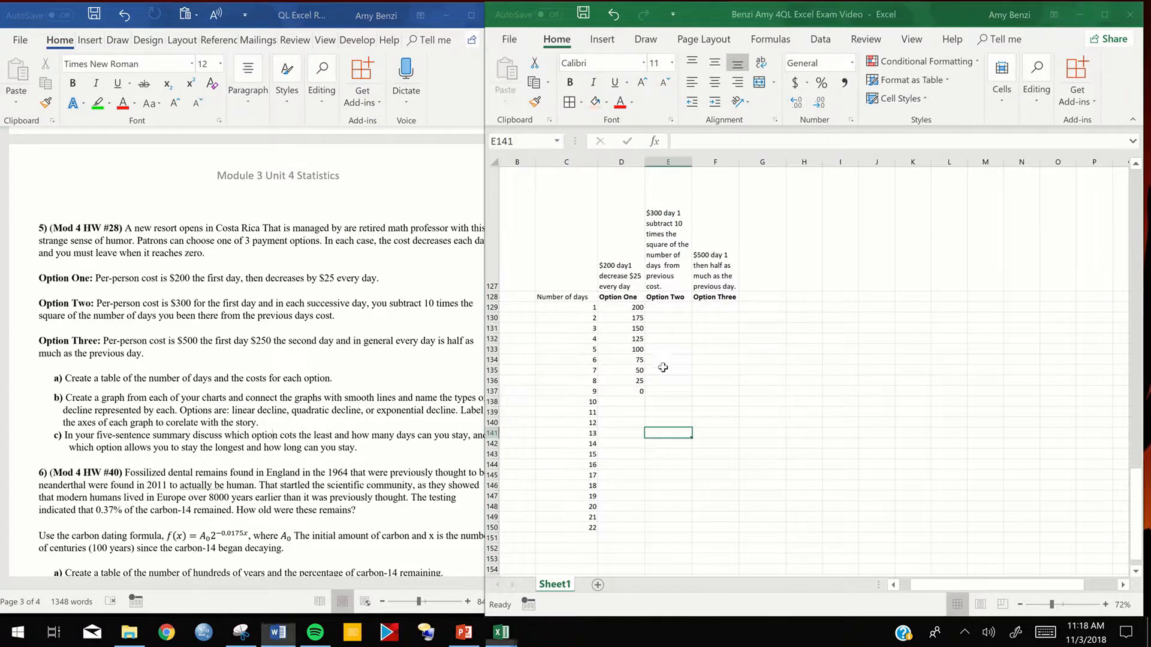
double_click(669, 307)
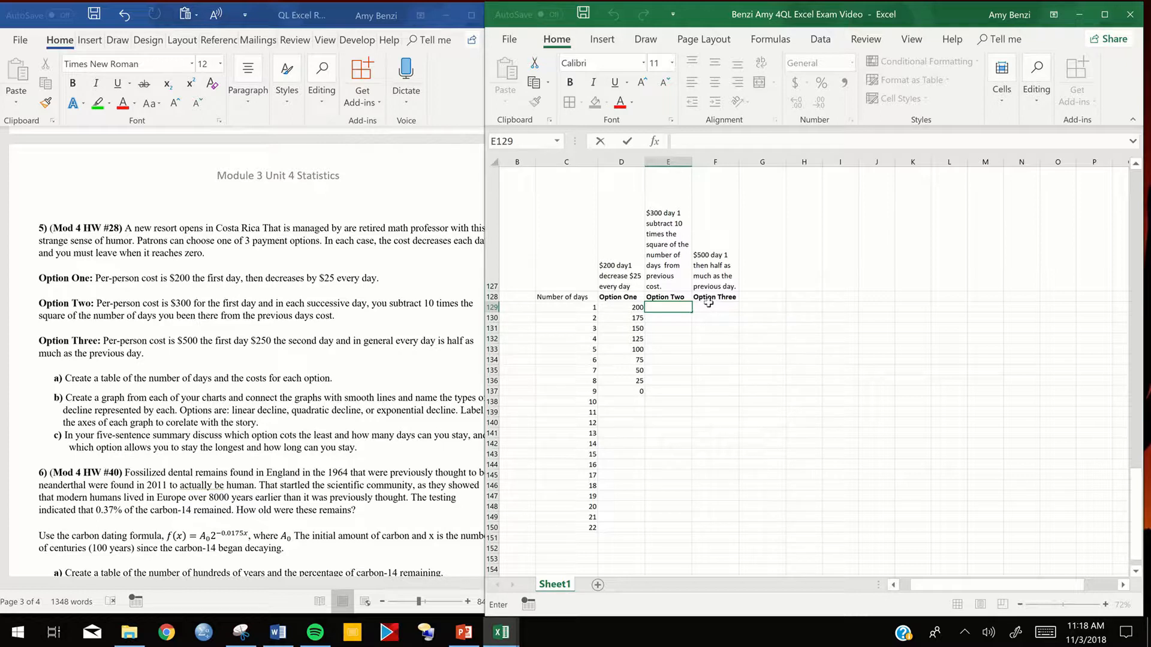
text(=)
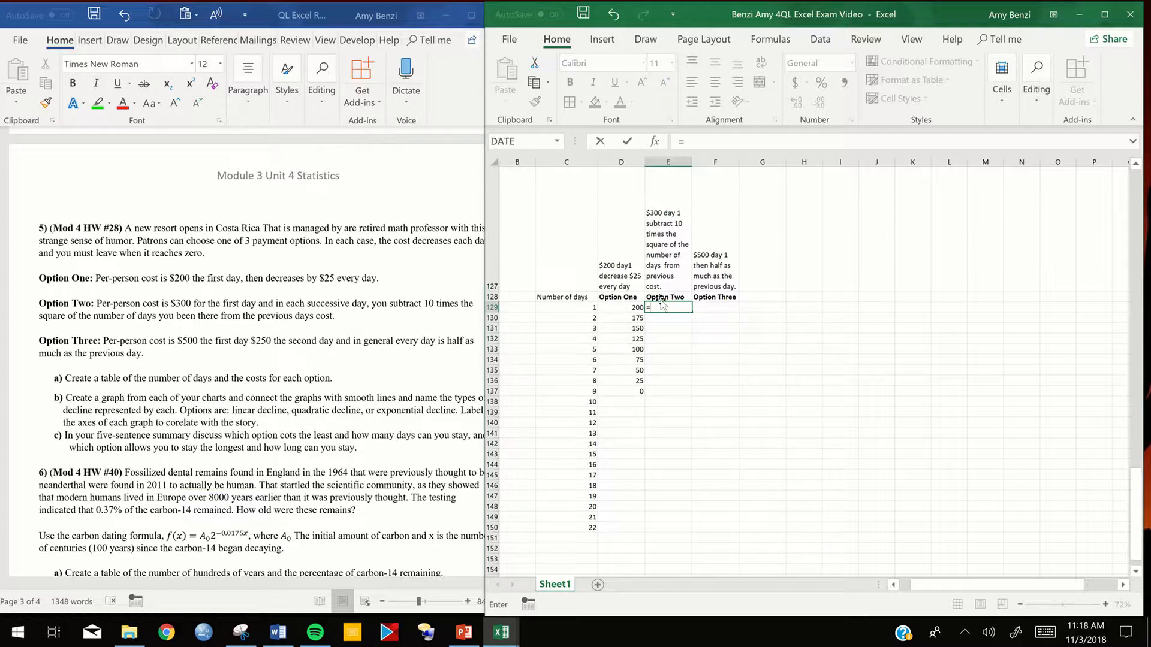
text(300)
text(-10*)
click(632, 307)
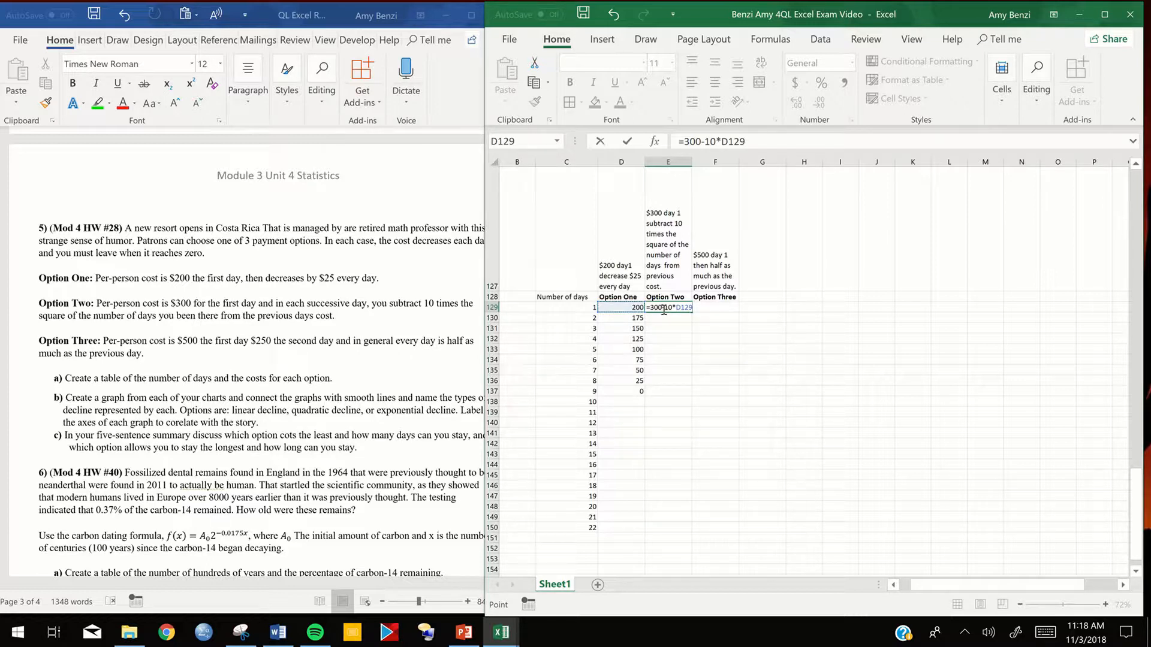
drag(694, 307, 676, 308)
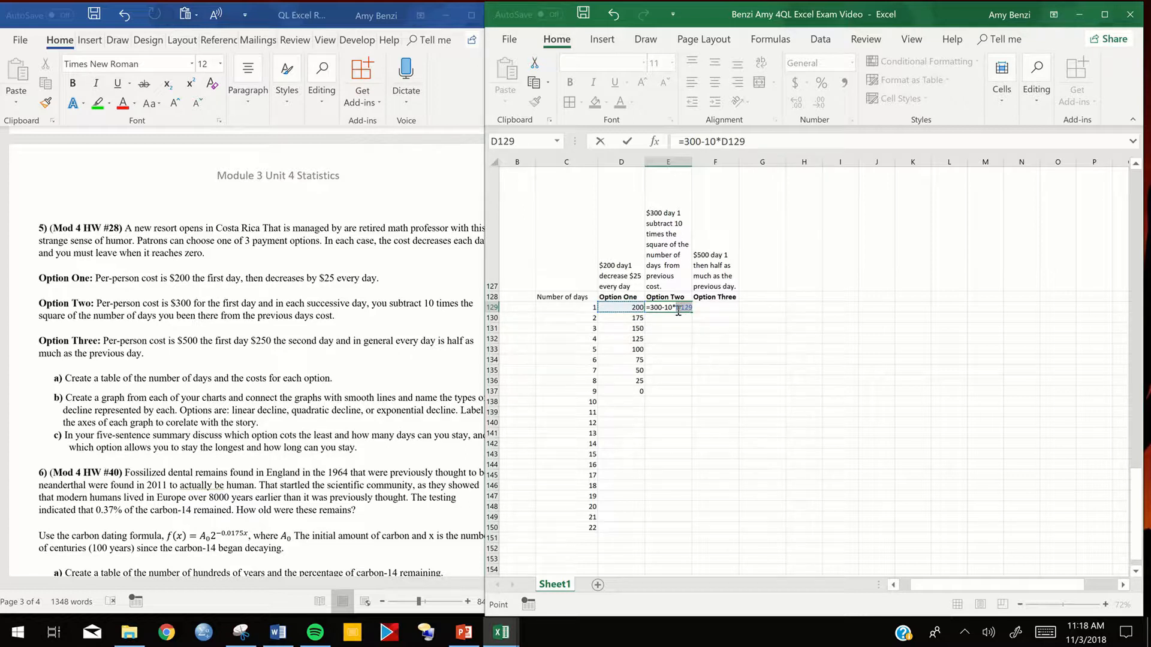
click(578, 307)
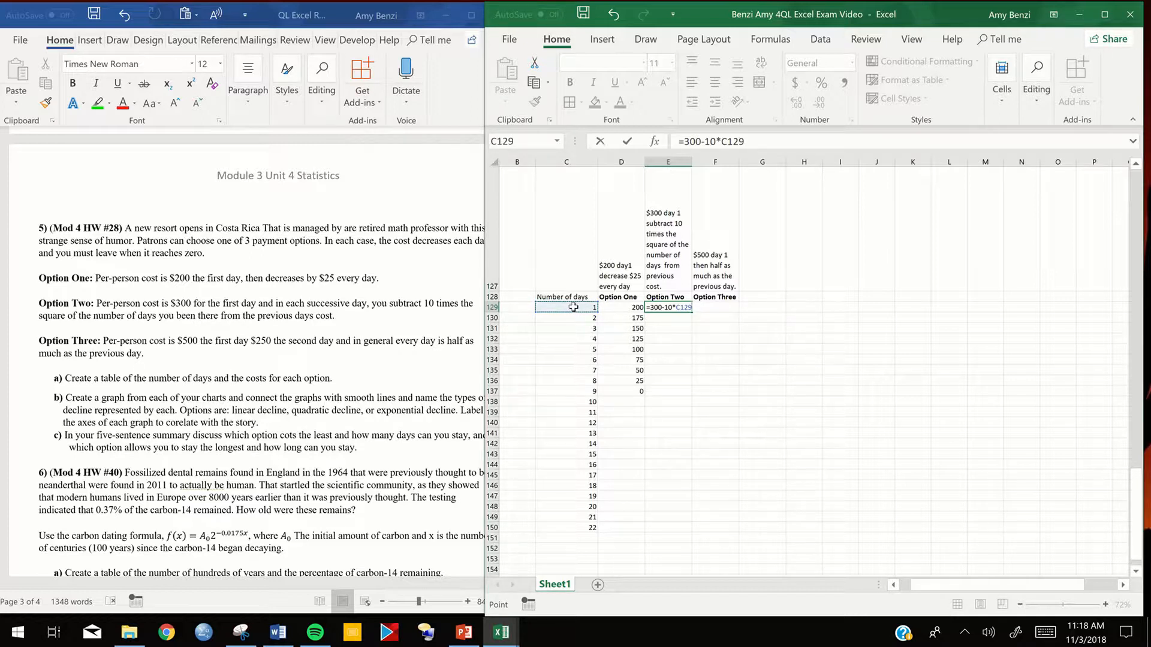
text(-1)
click(677, 309)
text(()
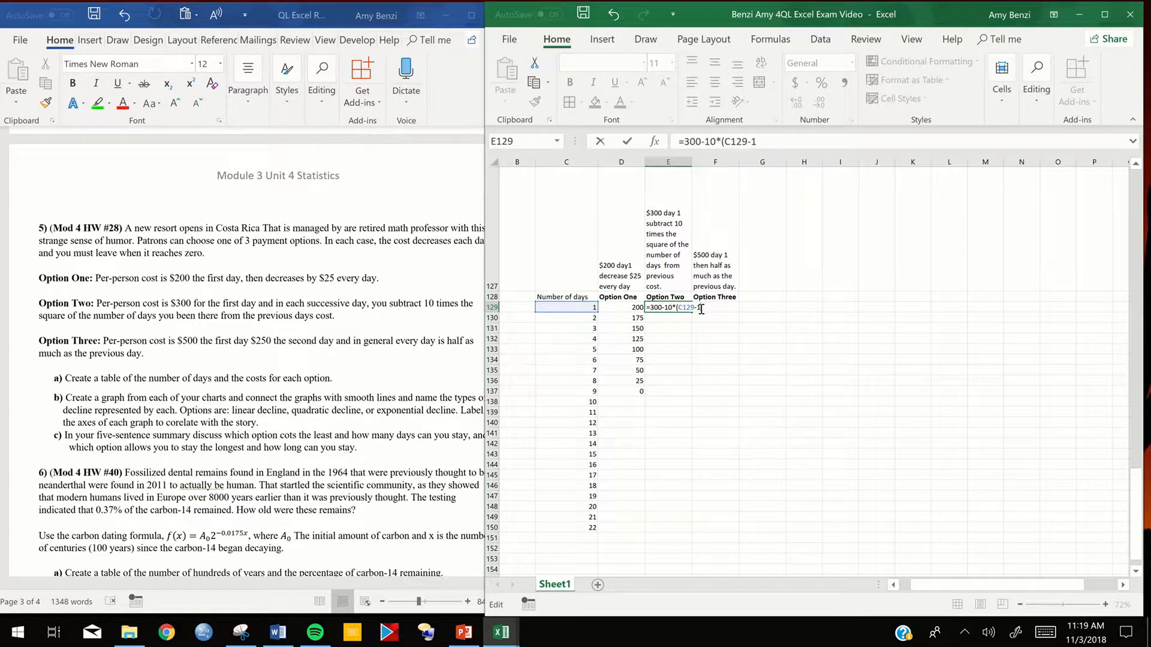
text())
text(2)
key(Return)
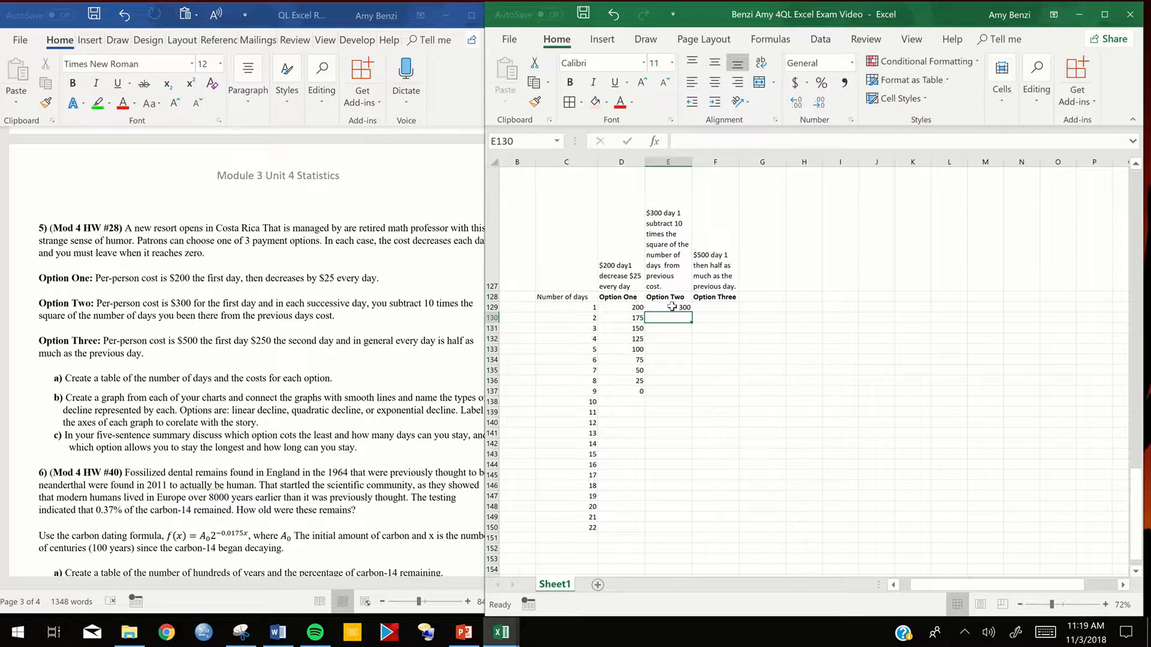
- Fill the Option Two formula down to day 2 in E130 and inspect the copied formula
click(672, 306)
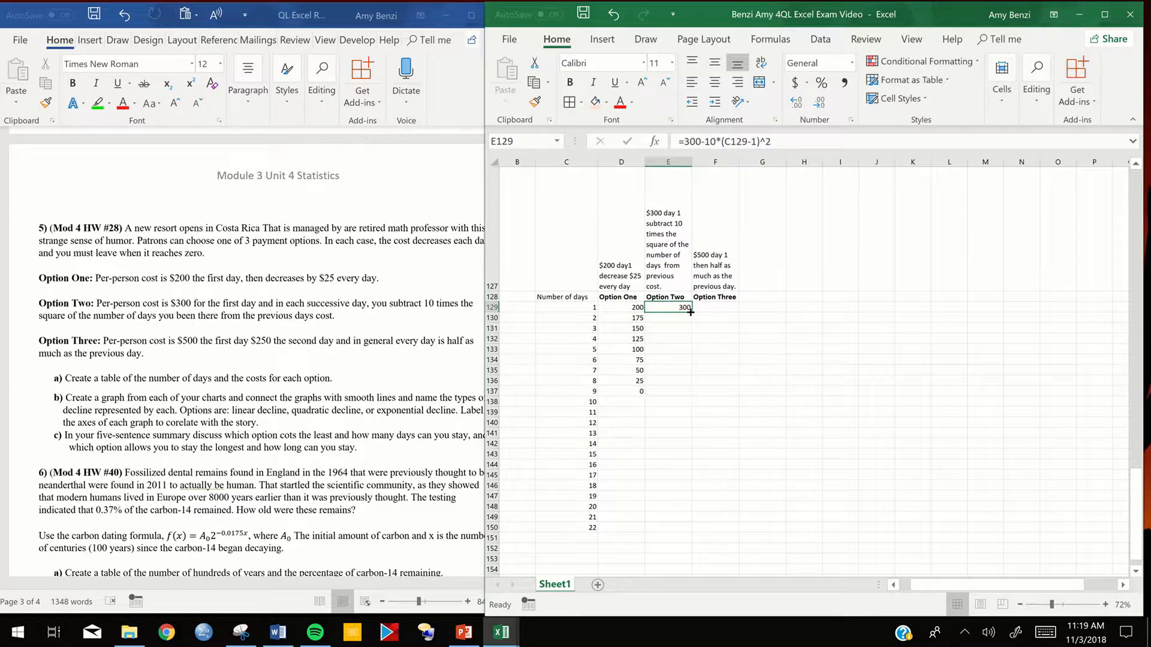
mouse_move(690, 313)
mouse_down()
mouse_move(689, 346)
mouse_move(687, 322)
mouse_up()
click(679, 318)
double_click(678, 317)
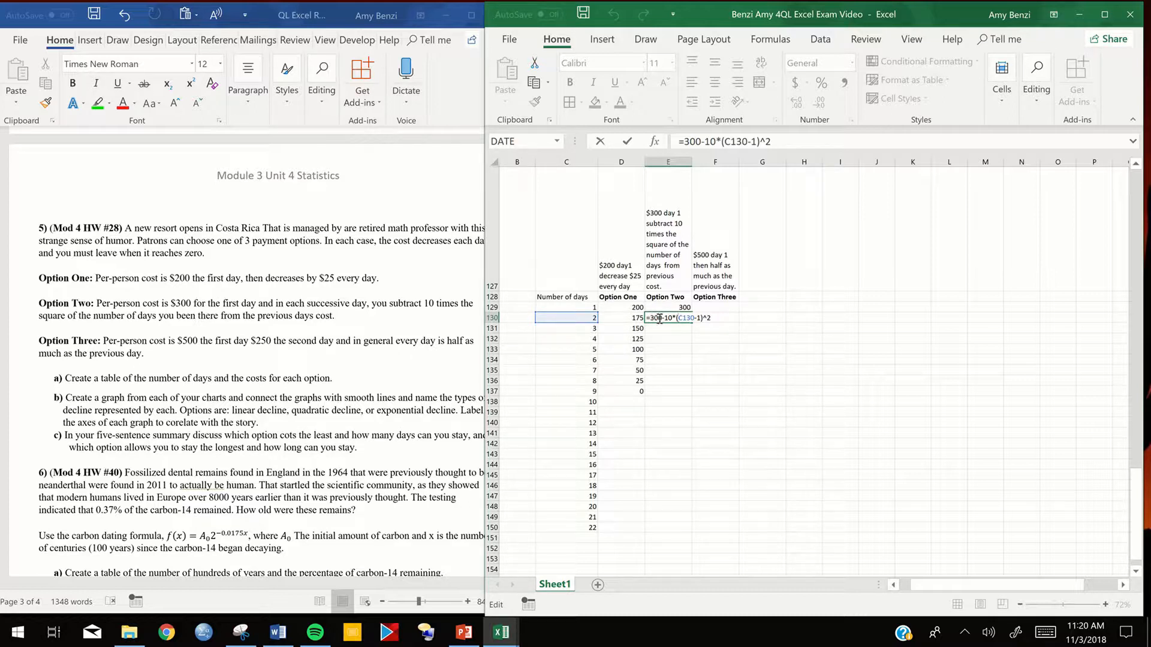
key(Return)
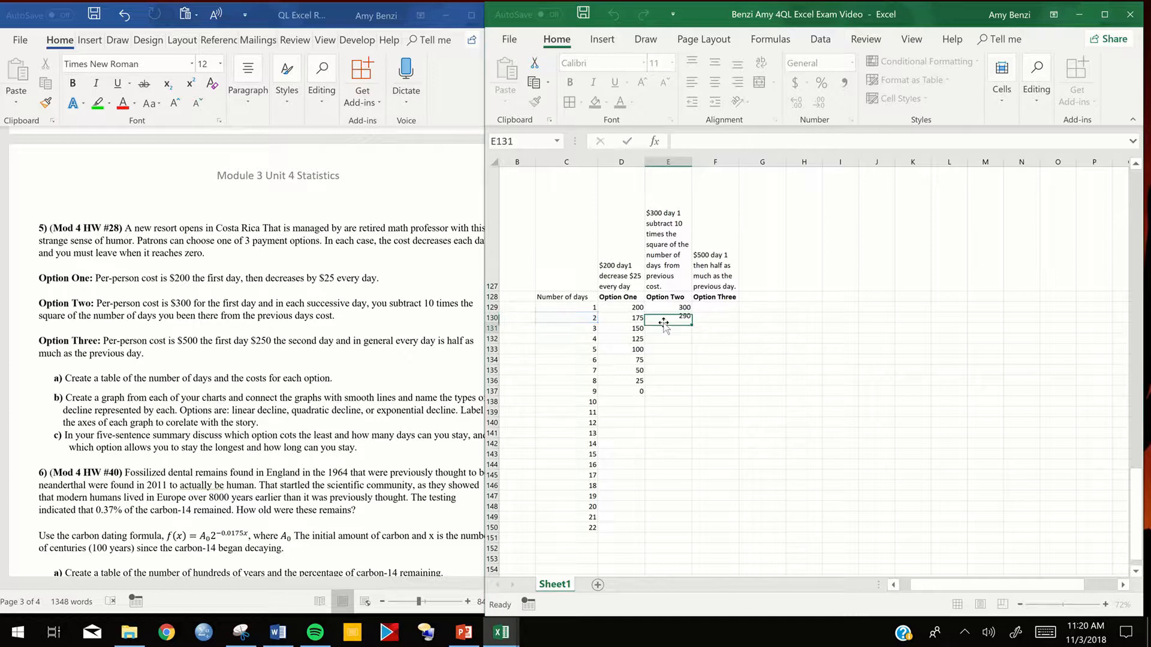
- Fill the Option Two formula down to day 3 in E131 and inspect the copied formula
click(681, 318)
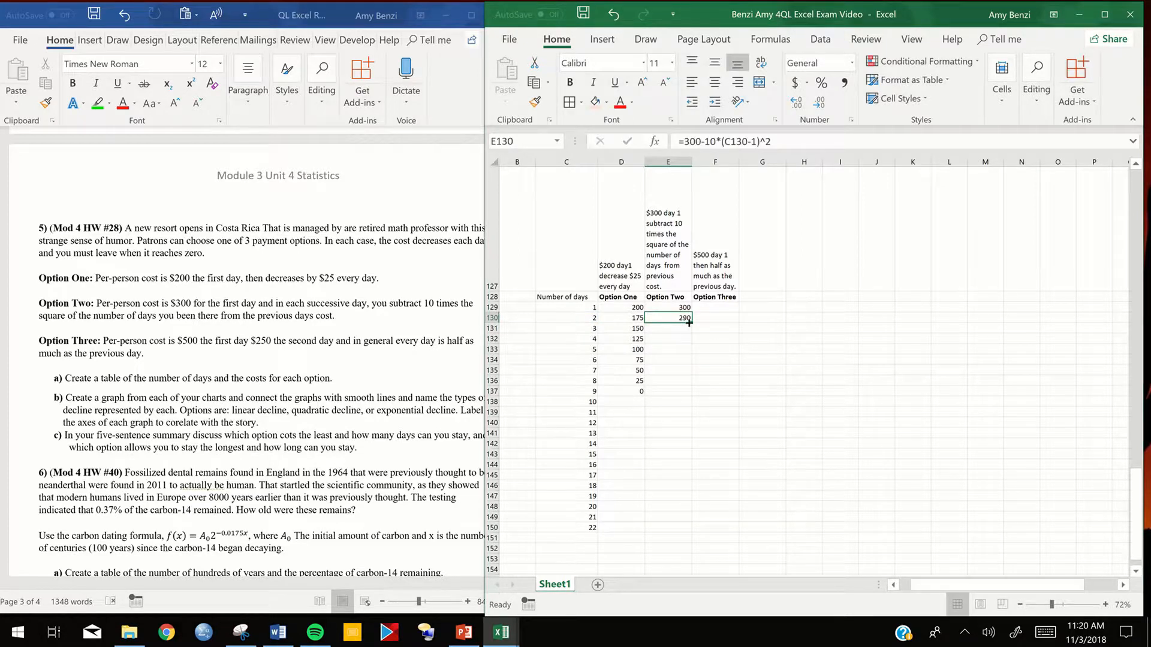
drag(690, 327, 689, 333)
double_click(673, 328)
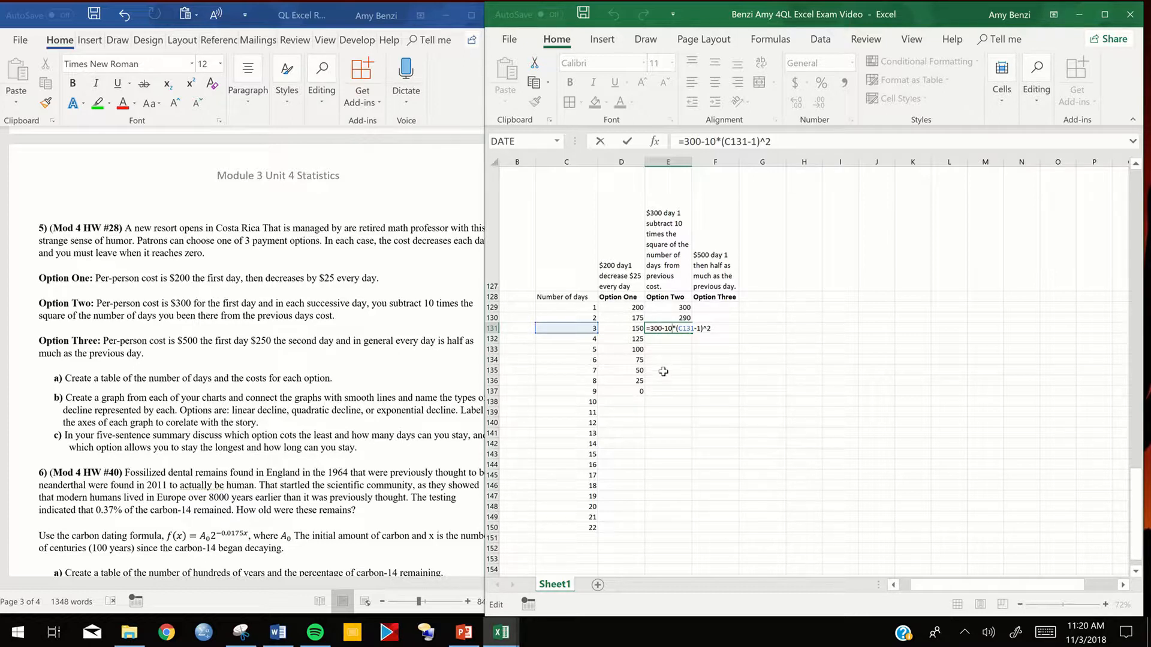
drag(647, 328, 673, 329)
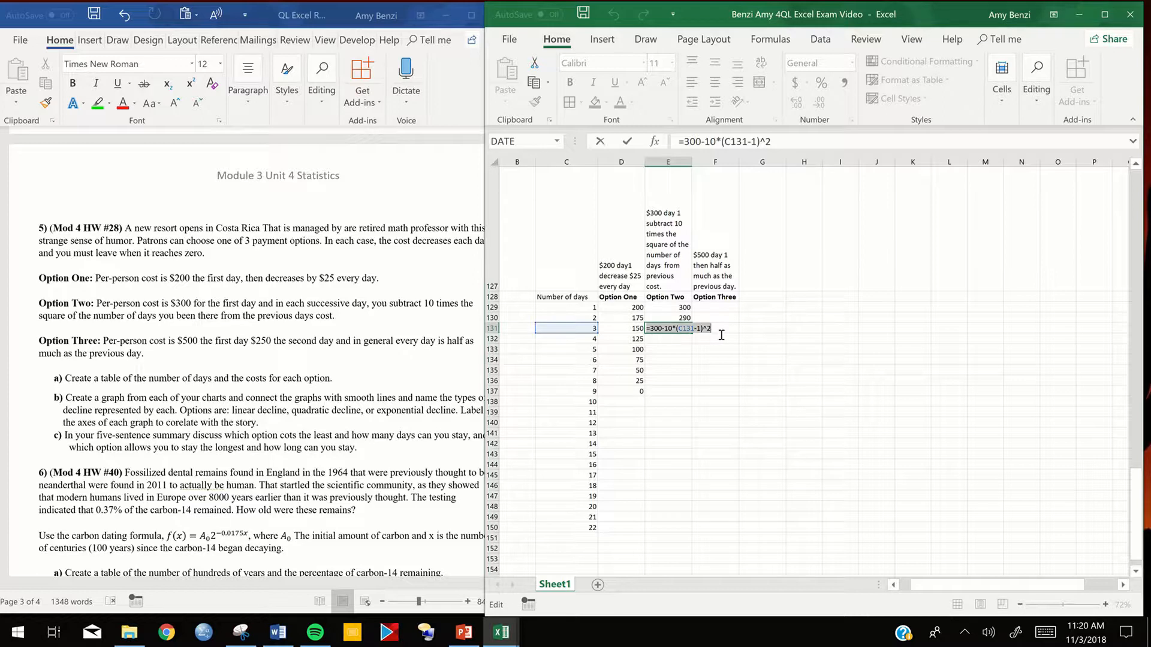
key(Escape)
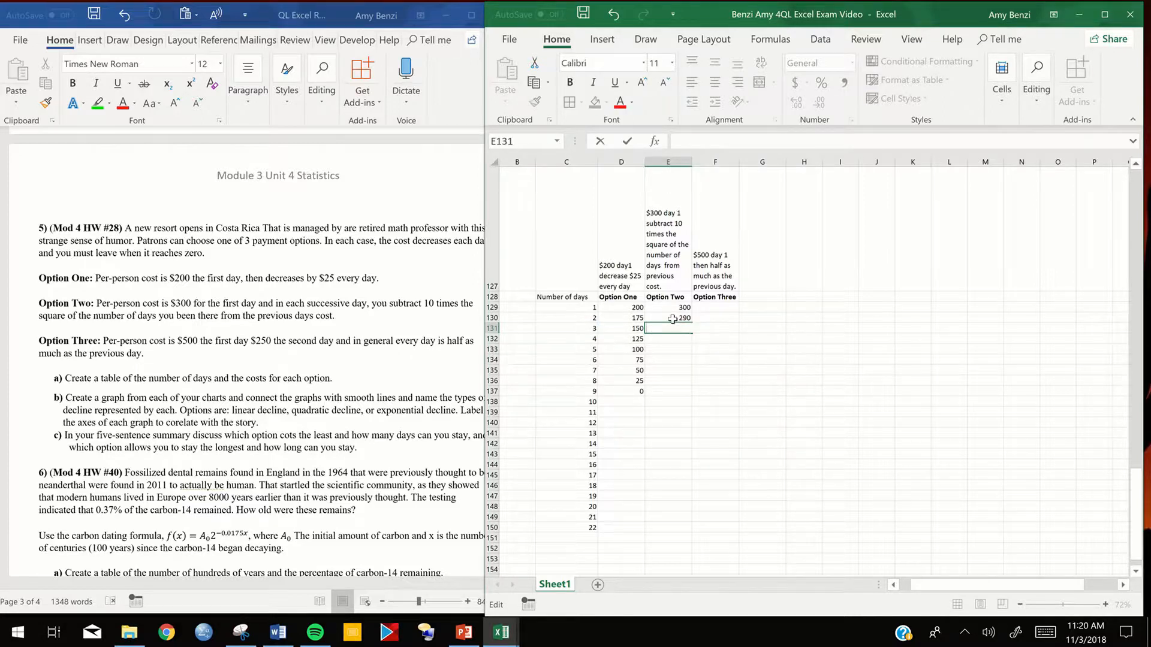
- Change the Option Two day 2 formula in E130 to =E129-10*(C130-1)^2, so it subtracts from the previous day's cost
double_click(672, 319)
drag(662, 318, 652, 322)
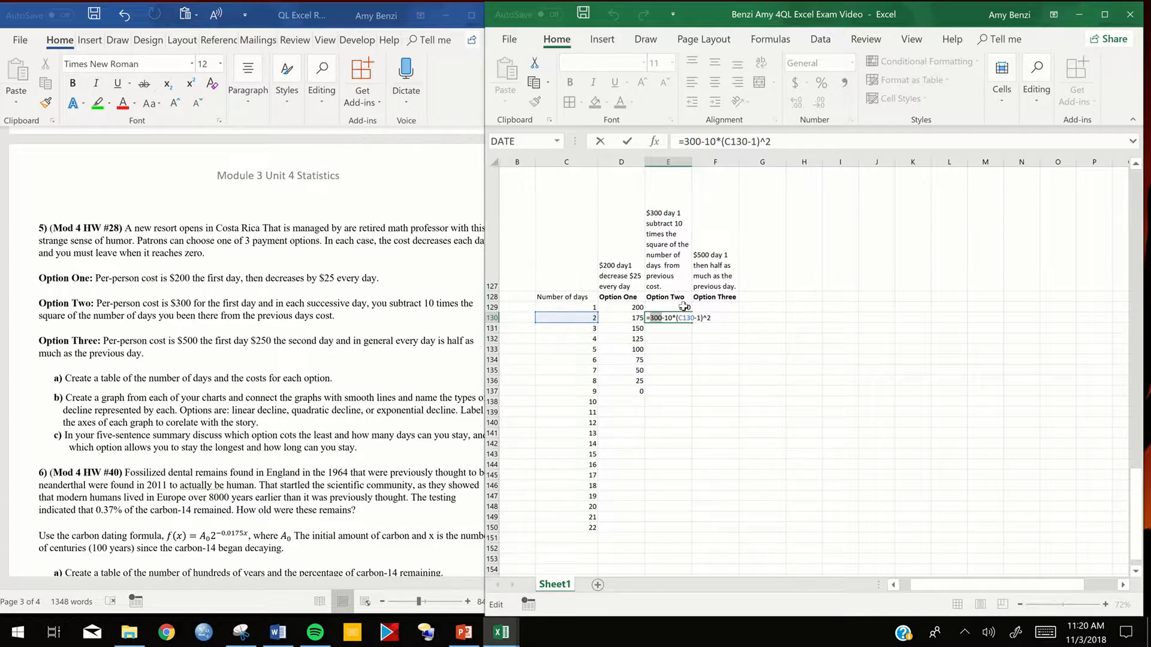
click(684, 307)
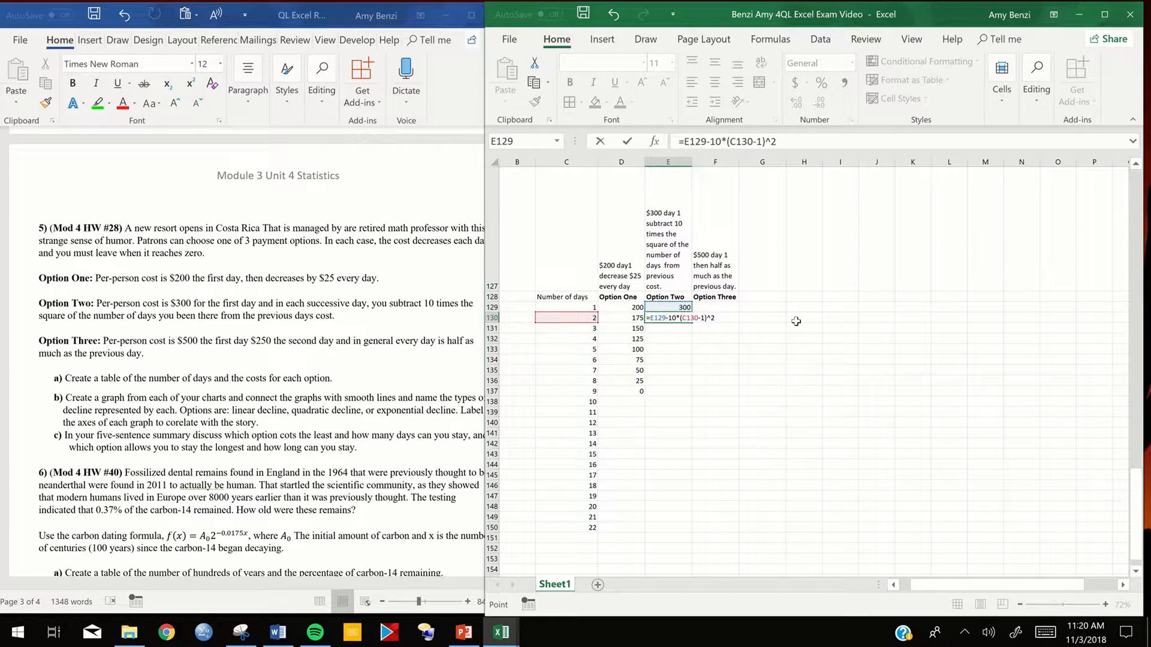
key(Return)
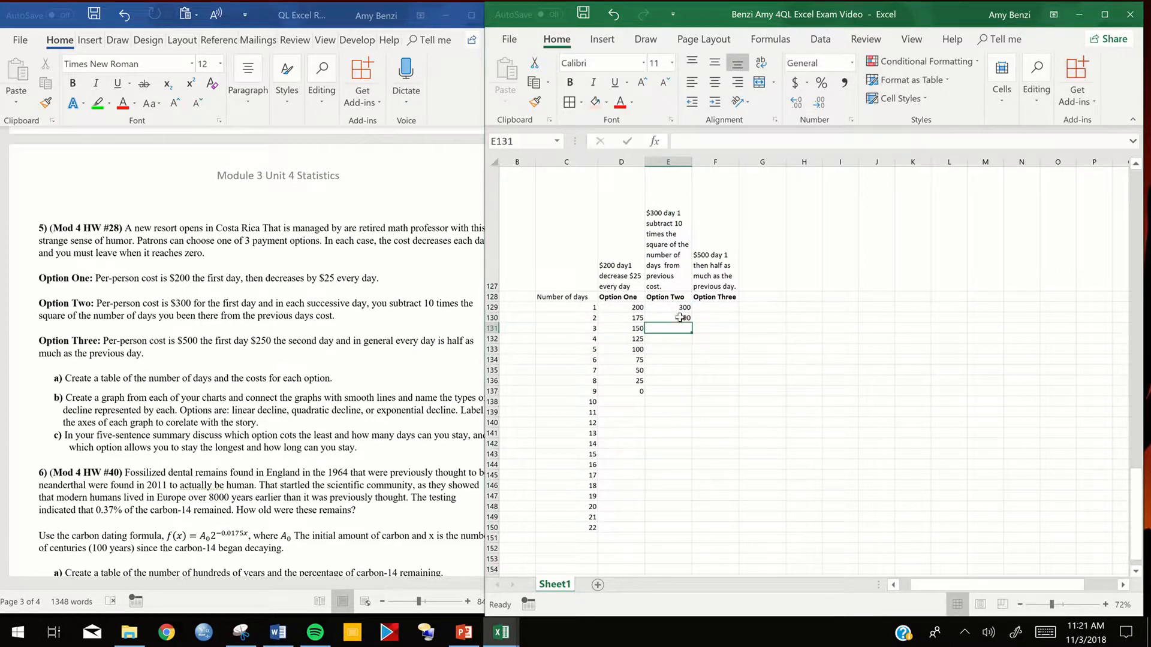
- Fill the revised Option Two formula from E130 down through day 22 in E150
click(683, 319)
double_click(692, 322)
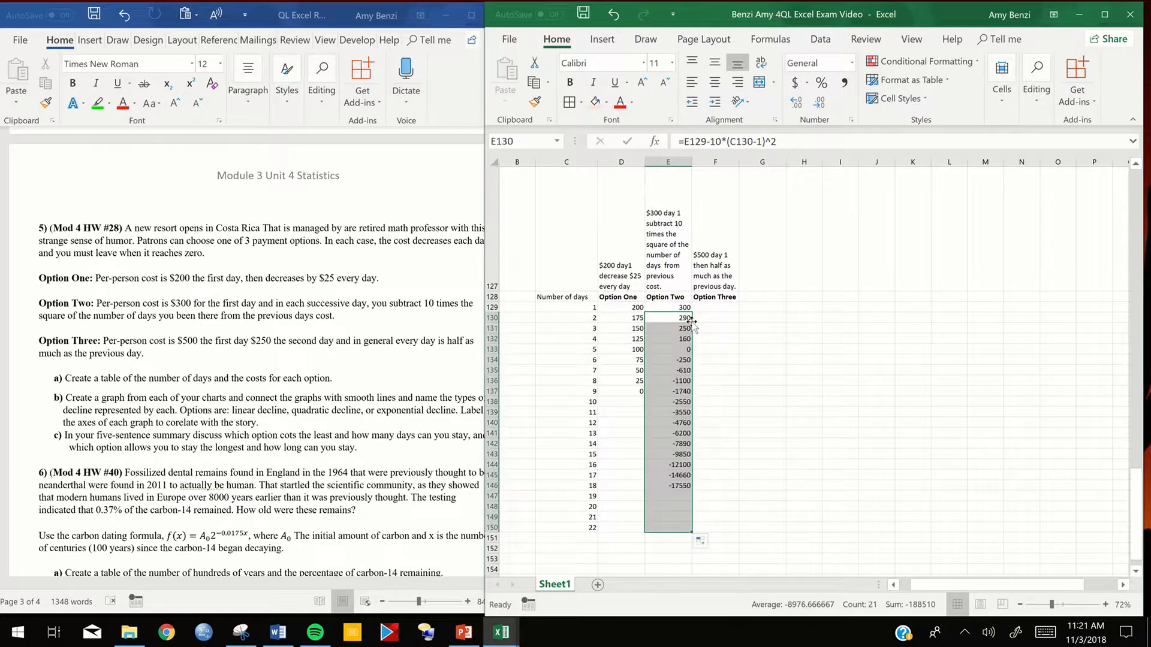
click(737, 339)
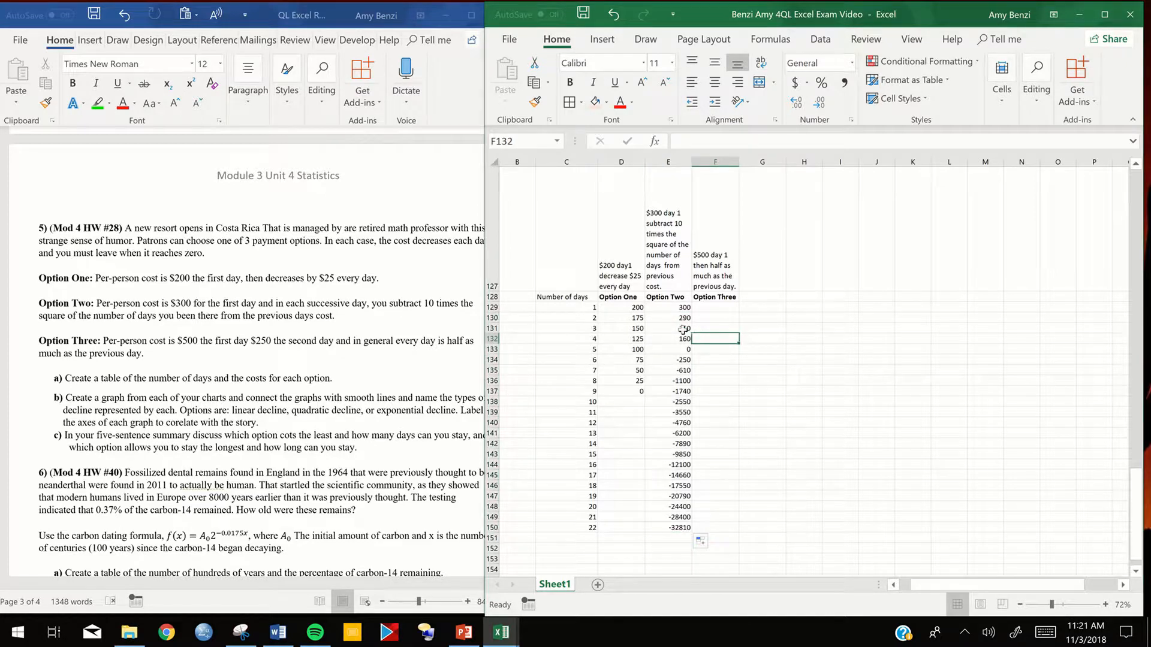
- Inspect the copied Option Two formulas for days 3 and 4 in E131 and E132
click(683, 328)
double_click(684, 328)
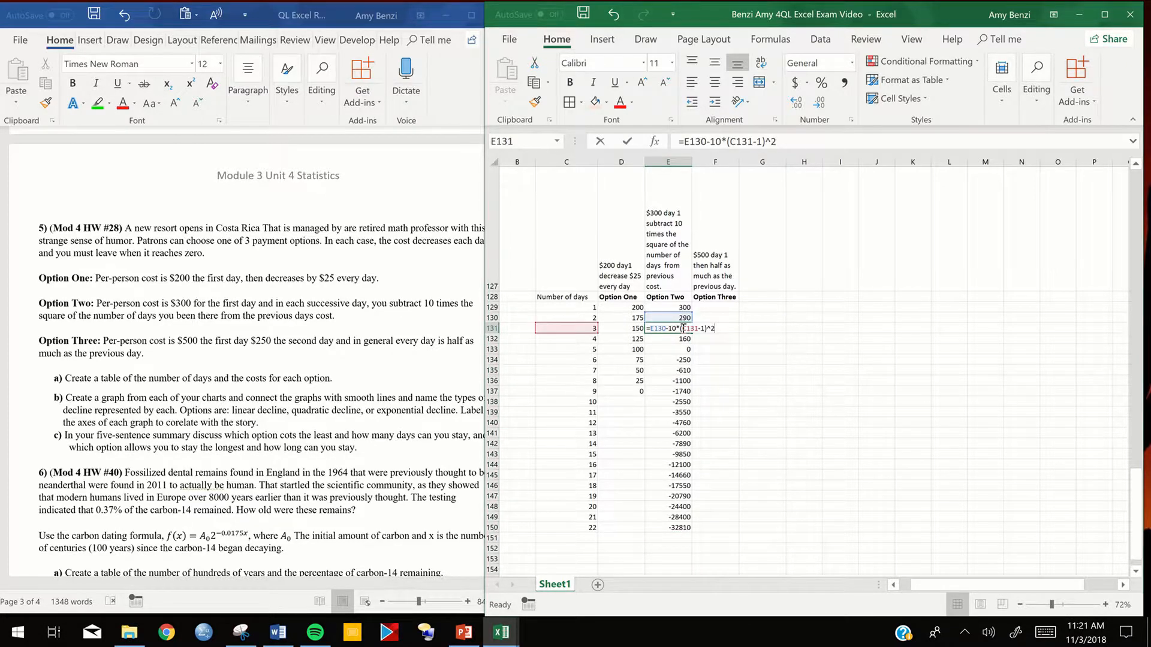
key(Return)
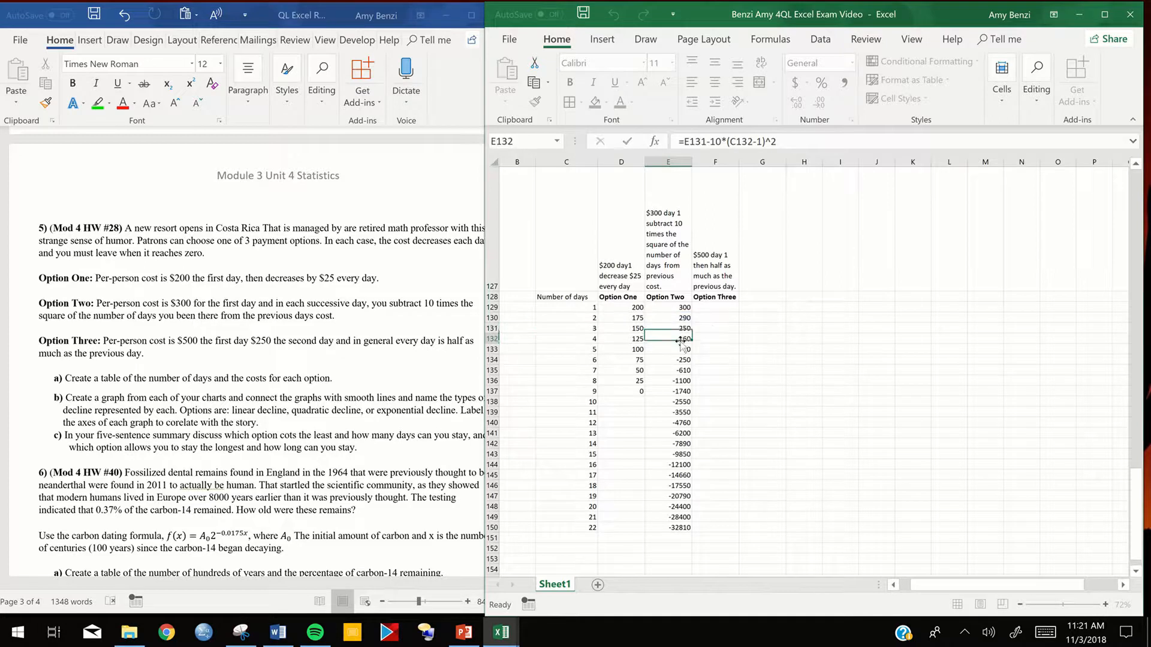
double_click(678, 339)
key(Return)
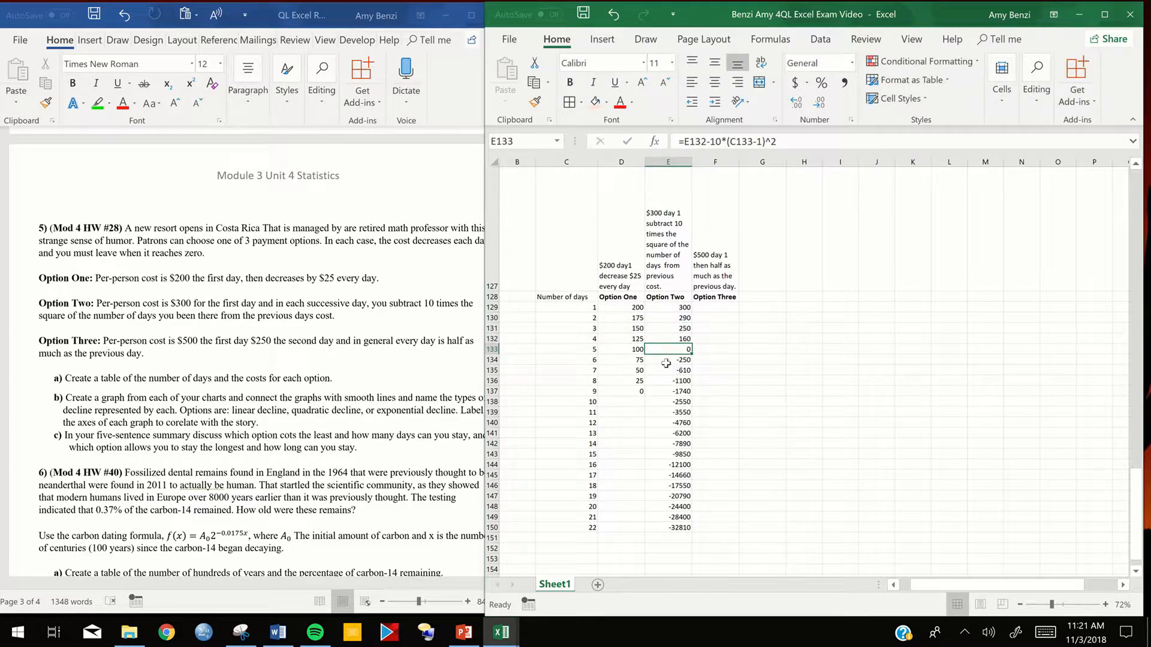
- Clear the contents of the Option Two costs for days 6 to 22, E134 to E150
drag(666, 363, 669, 525)
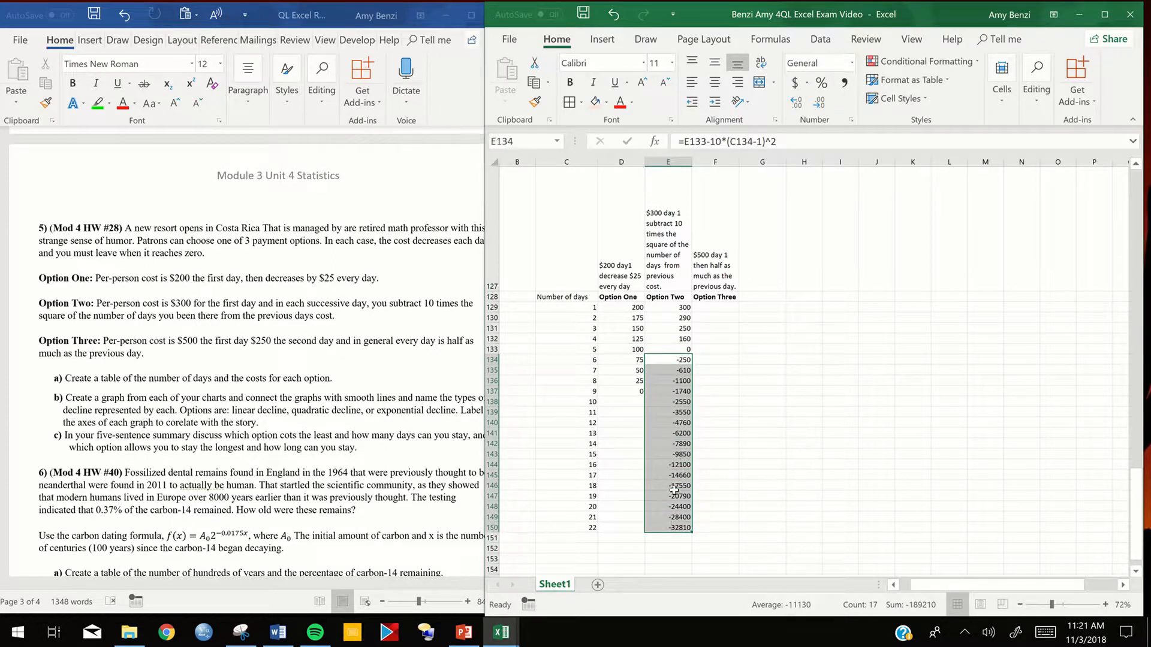
right_click(672, 487)
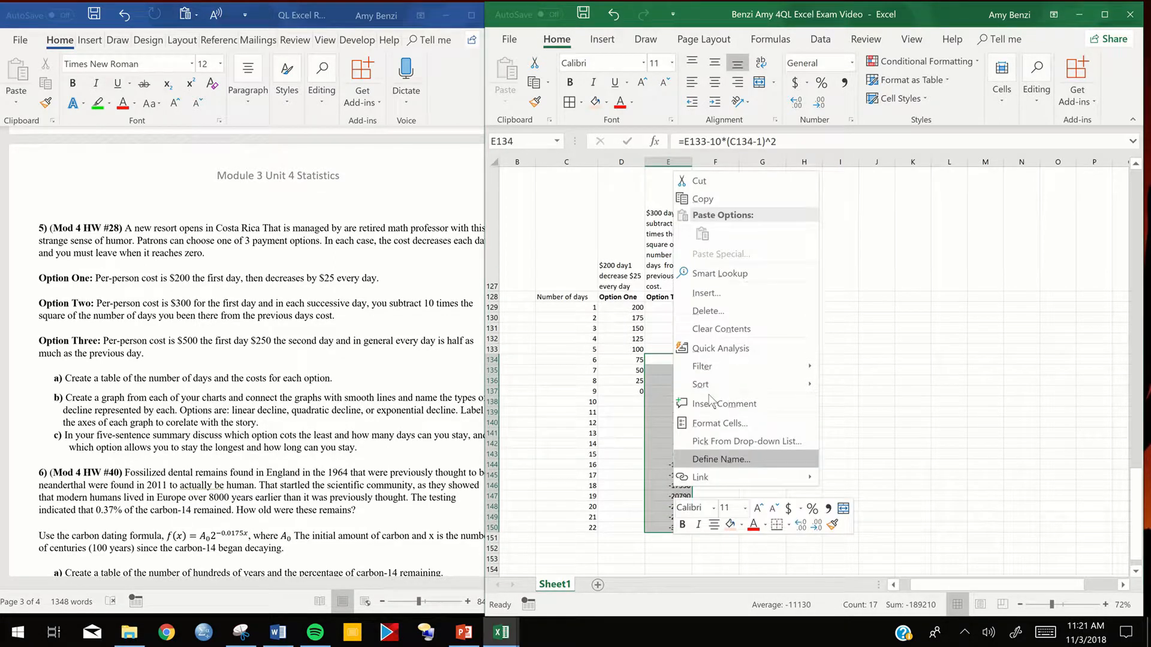
click(705, 330)
- In the Word problem text, highlight "and you must leave when it reaches zero." in green
click(387, 303)
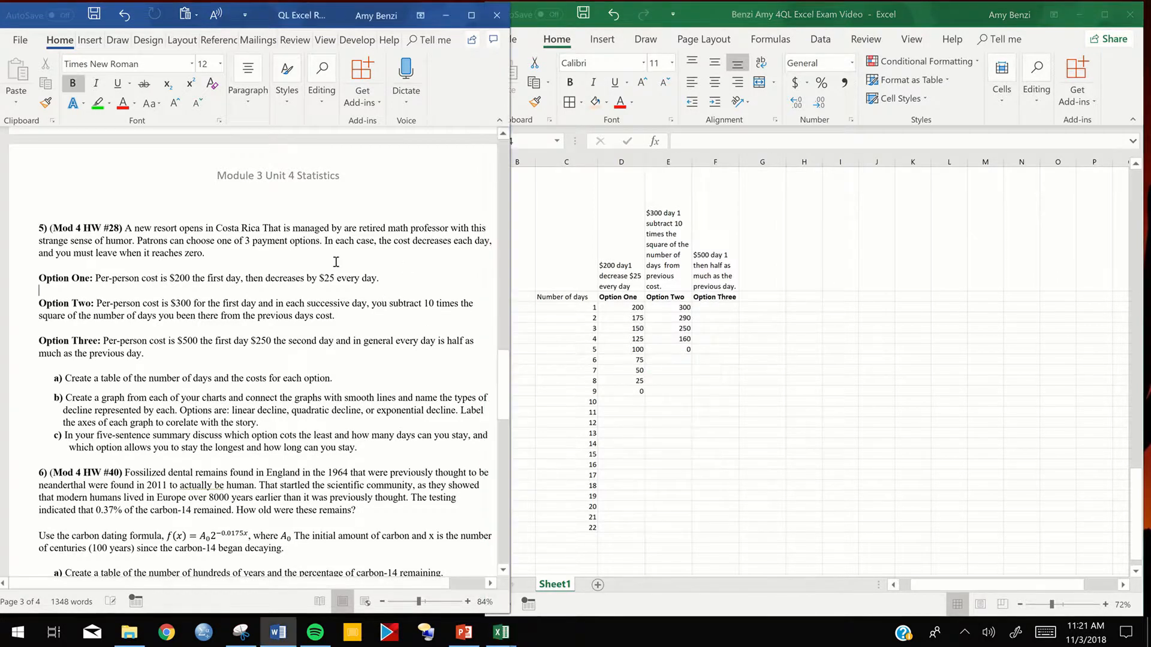
drag(38, 252, 210, 253)
click(97, 103)
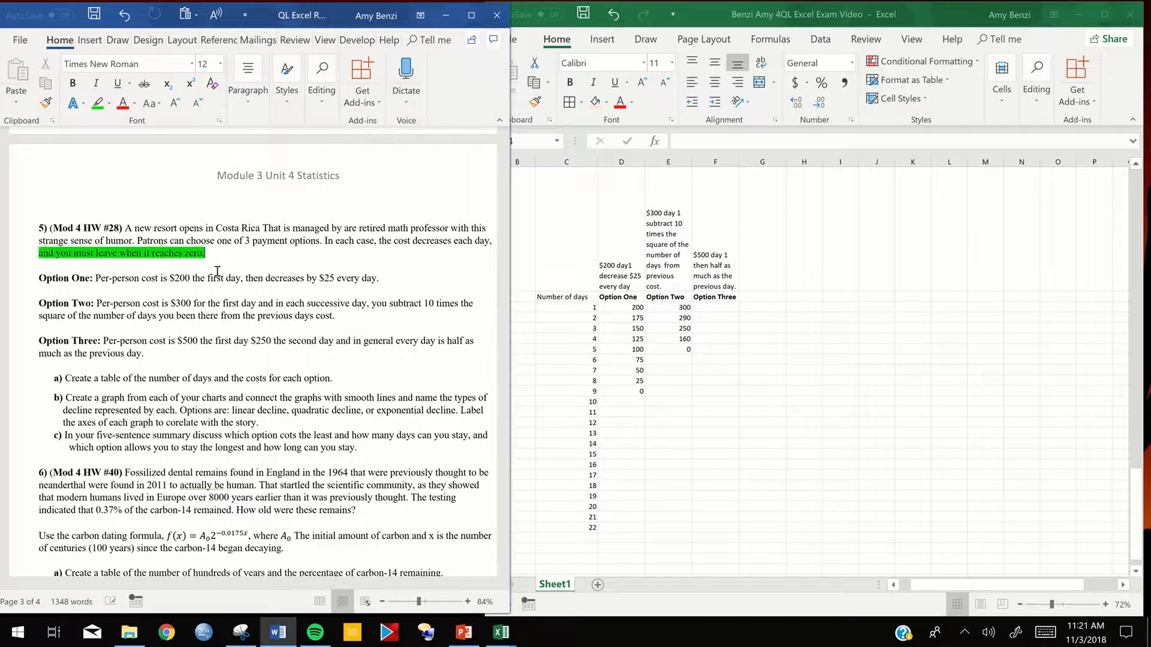
- Back in the Excel exam workbook, enter =500 as Option Three's day 1 cost in F129
click(714, 307)
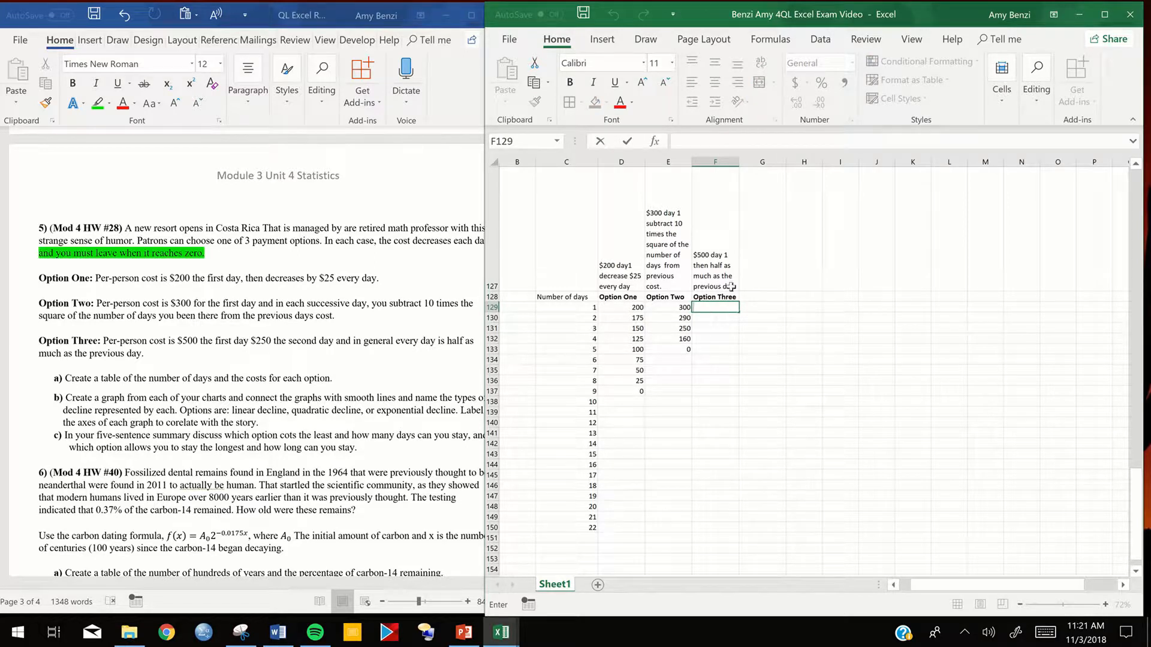
text(5)
key(BackSpace)
text(=)
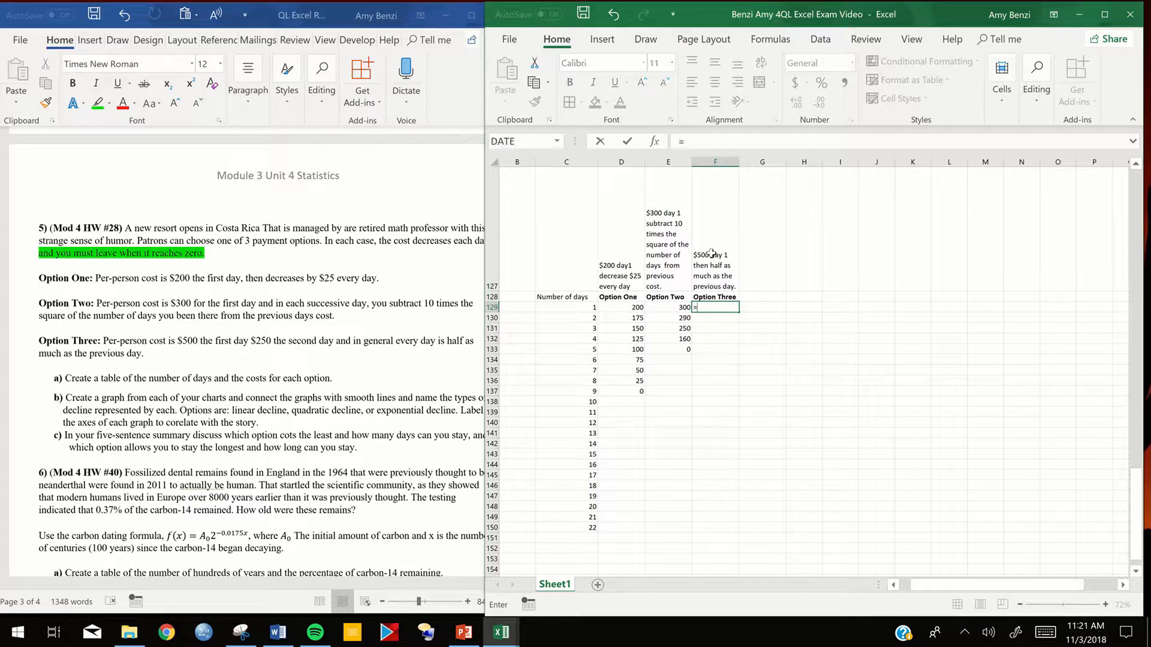
text(500)
key(Return)
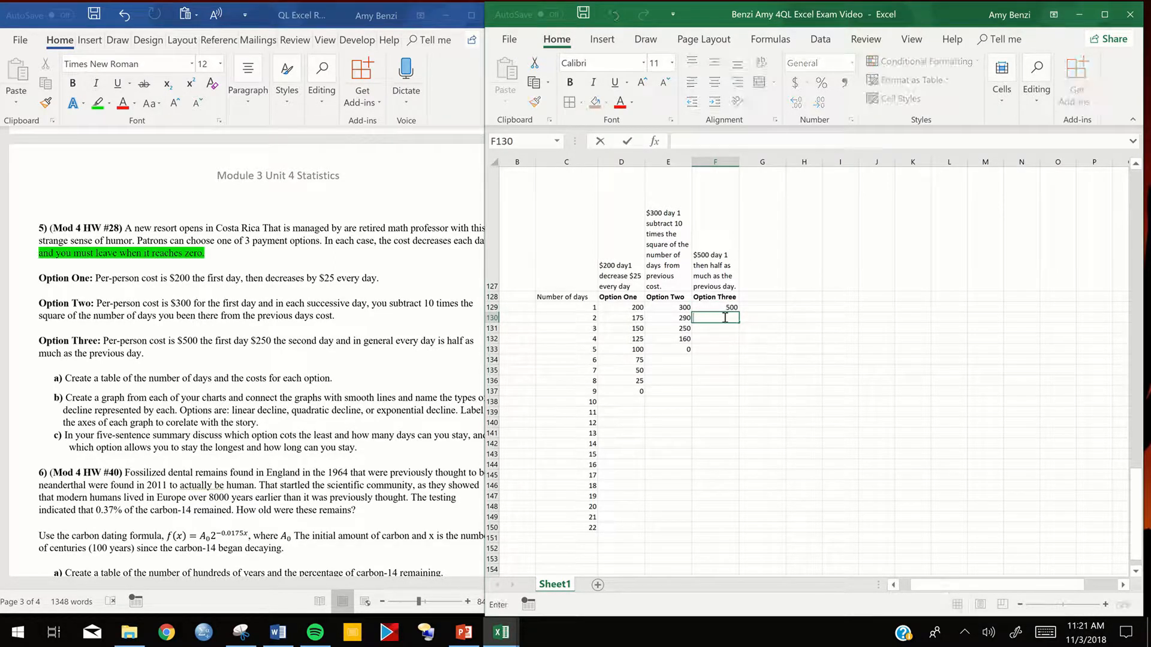
- Enter the formula =F129/2 for Option Three's day 2 cost in F130
text(=)
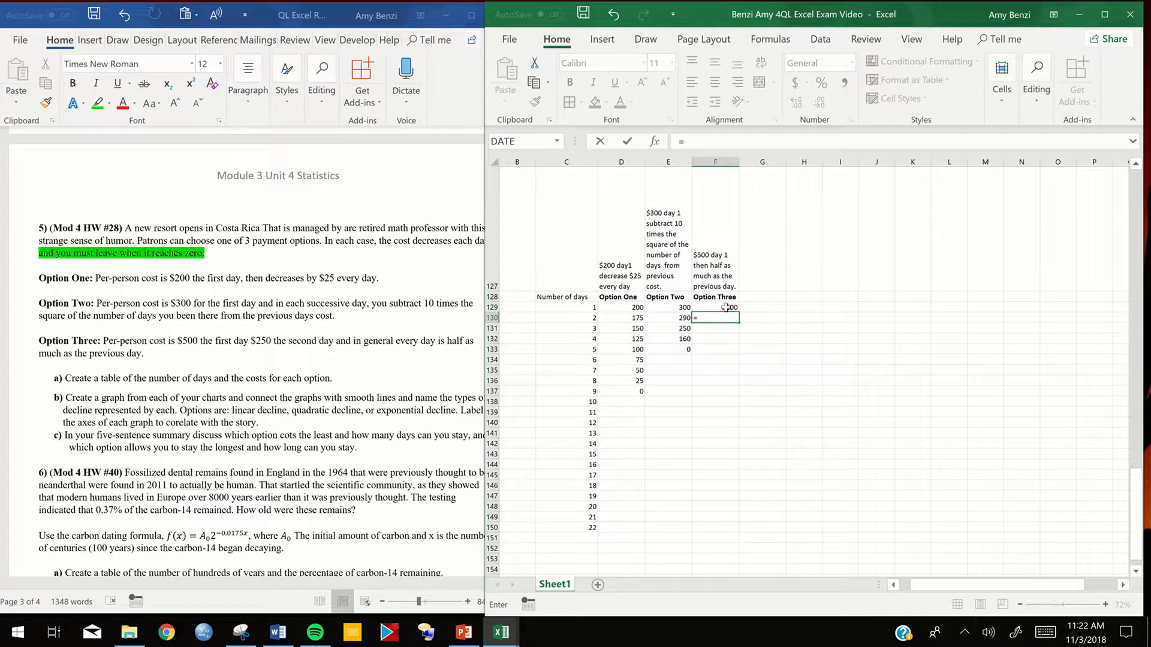
click(726, 307)
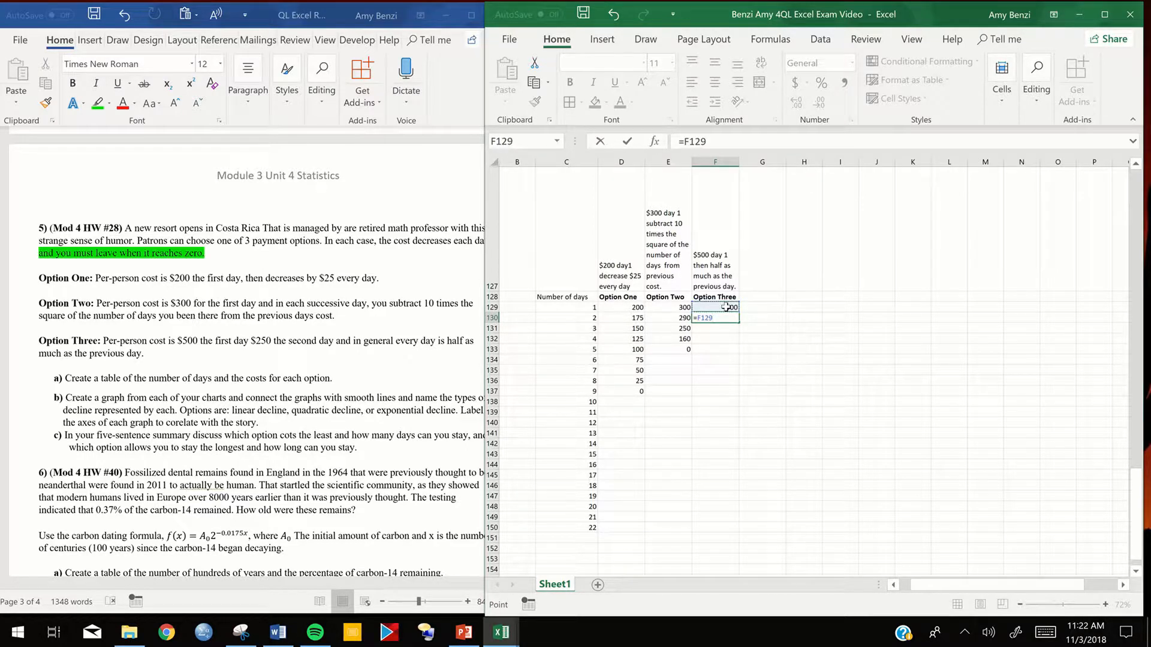
text(/2)
key(BackSpace)
key(BackSpace)
text(*.5)
key(BackSpace)
key(BackSpace)
key(BackSpace)
text(/2)
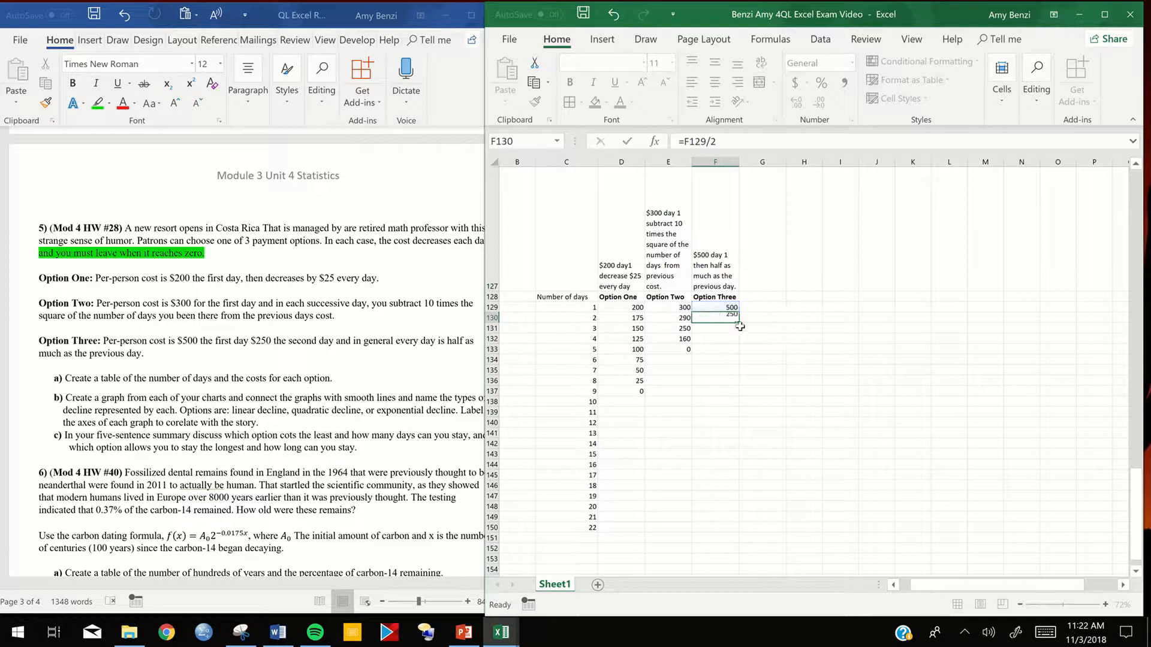
key(Return)
- Fill the Option Three formula from F130 down through day 22 in F150
click(732, 319)
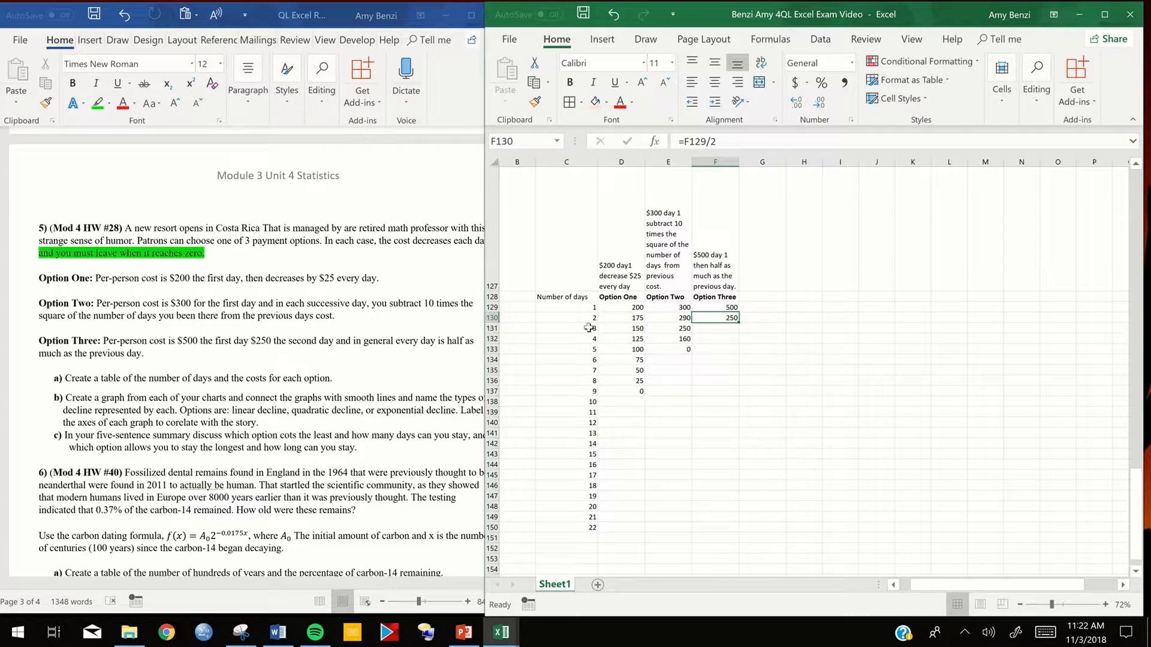
double_click(738, 324)
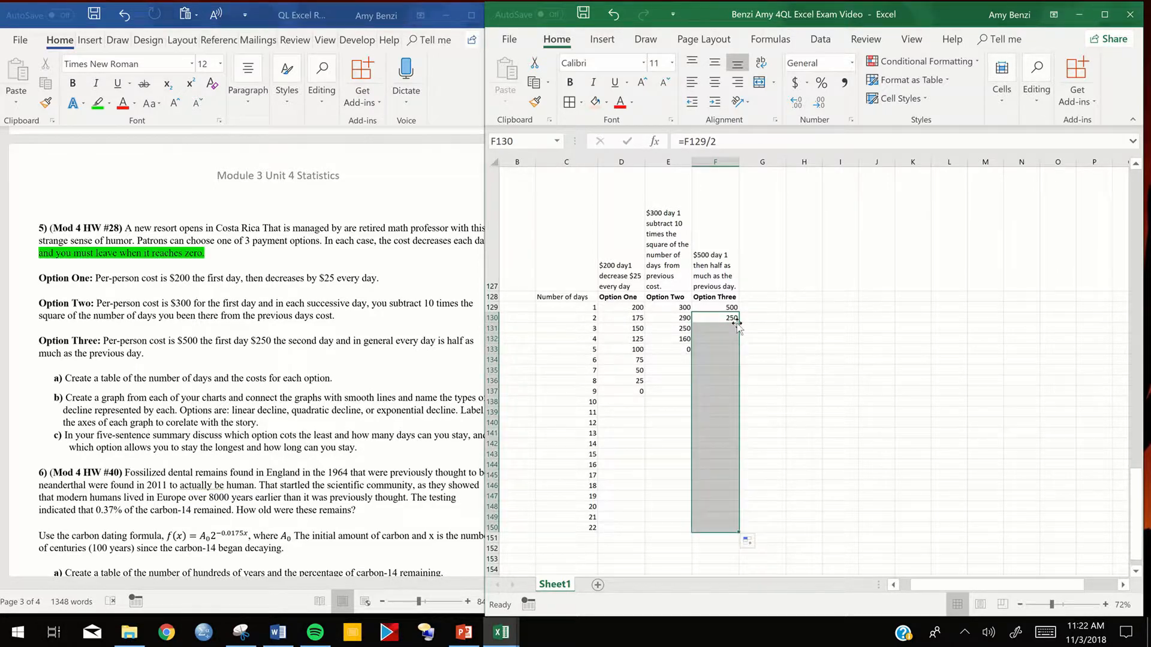
click(821, 358)
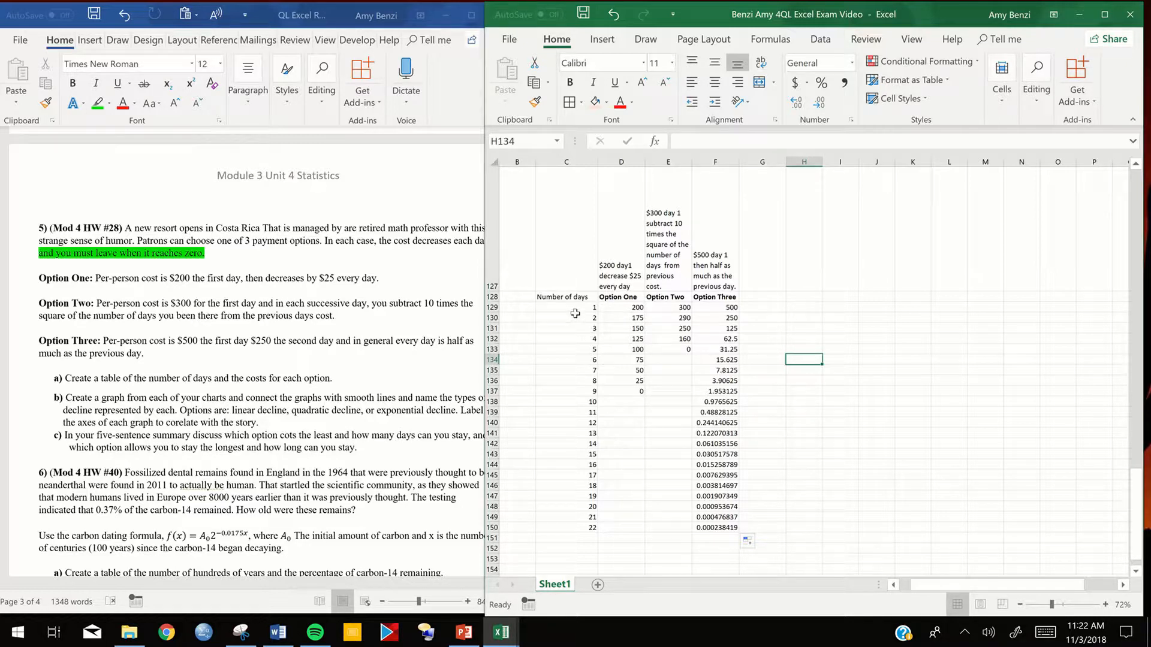
click(711, 307)
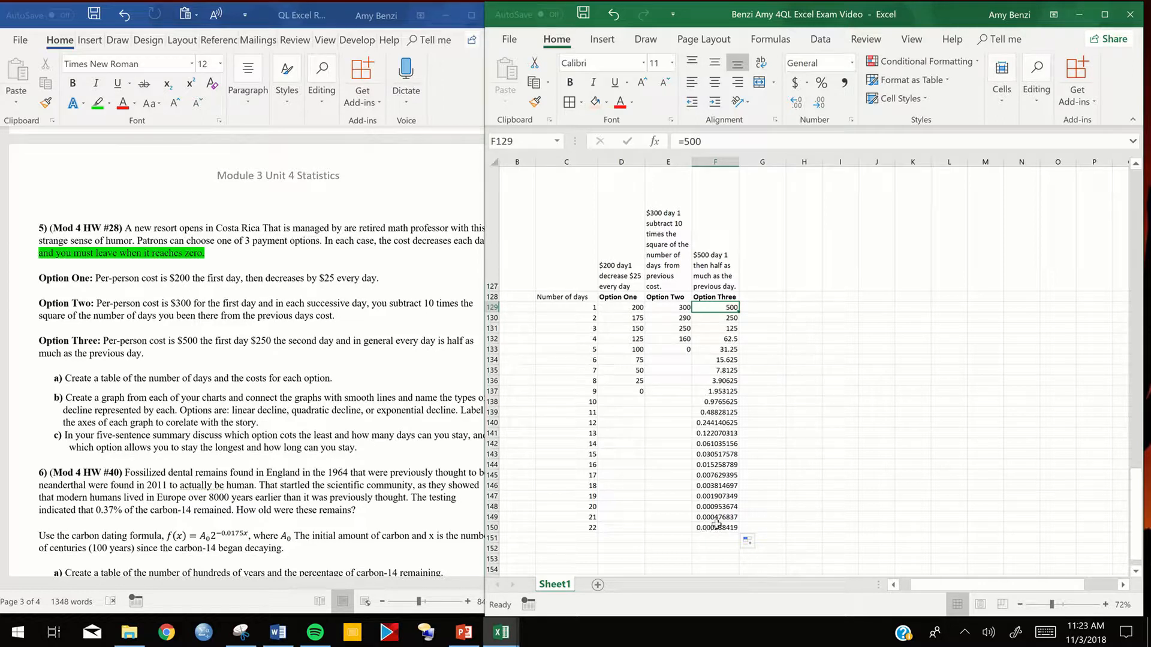
- Fill the day number from C150 down to C167 and the Option Three formula from F150 down to F168
scroll(707, 528, down, 2)
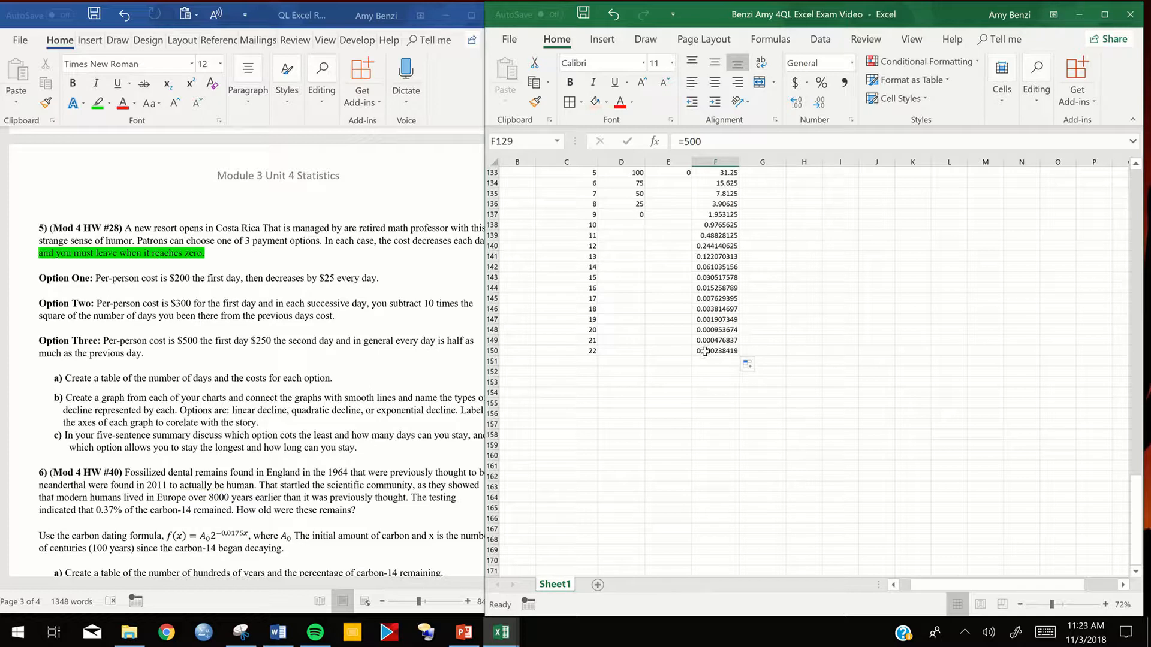
drag(596, 356, 597, 533)
click(731, 352)
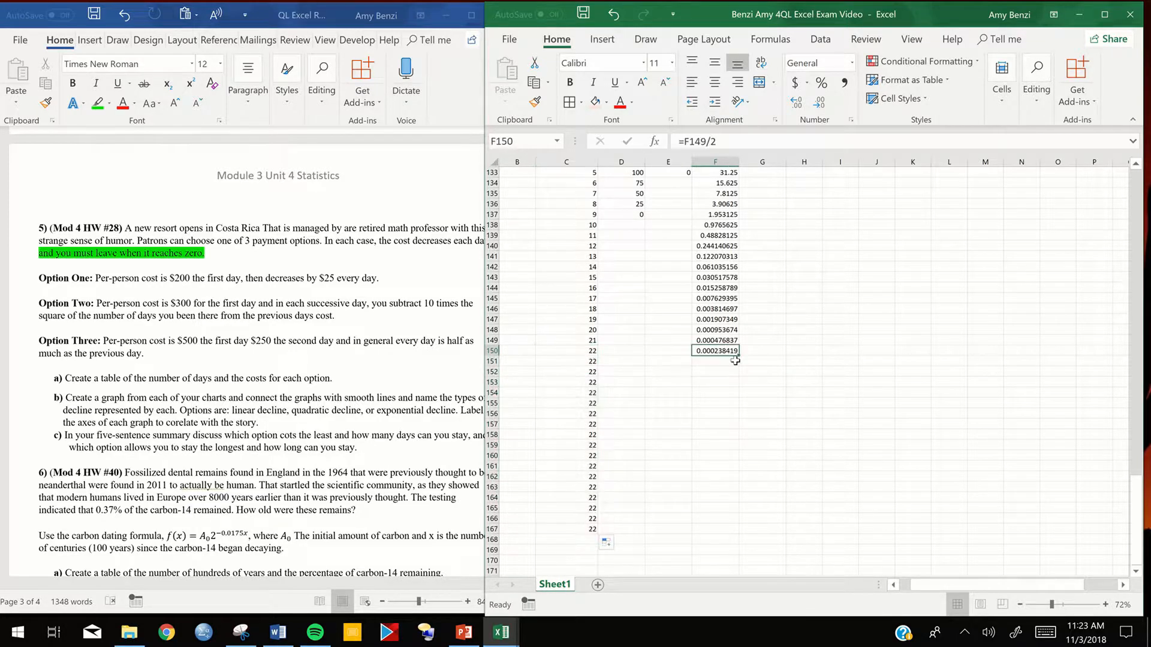
drag(738, 364, 744, 530)
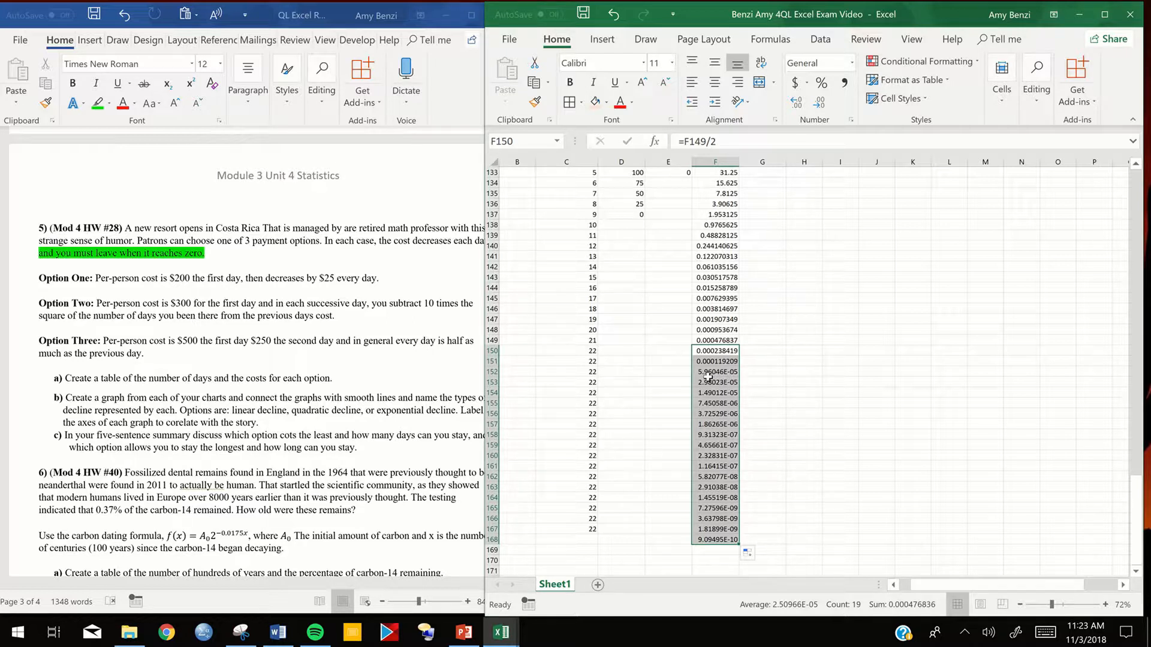
- Widen the Option Three column F to give its small decimal costs more room
double_click(731, 375)
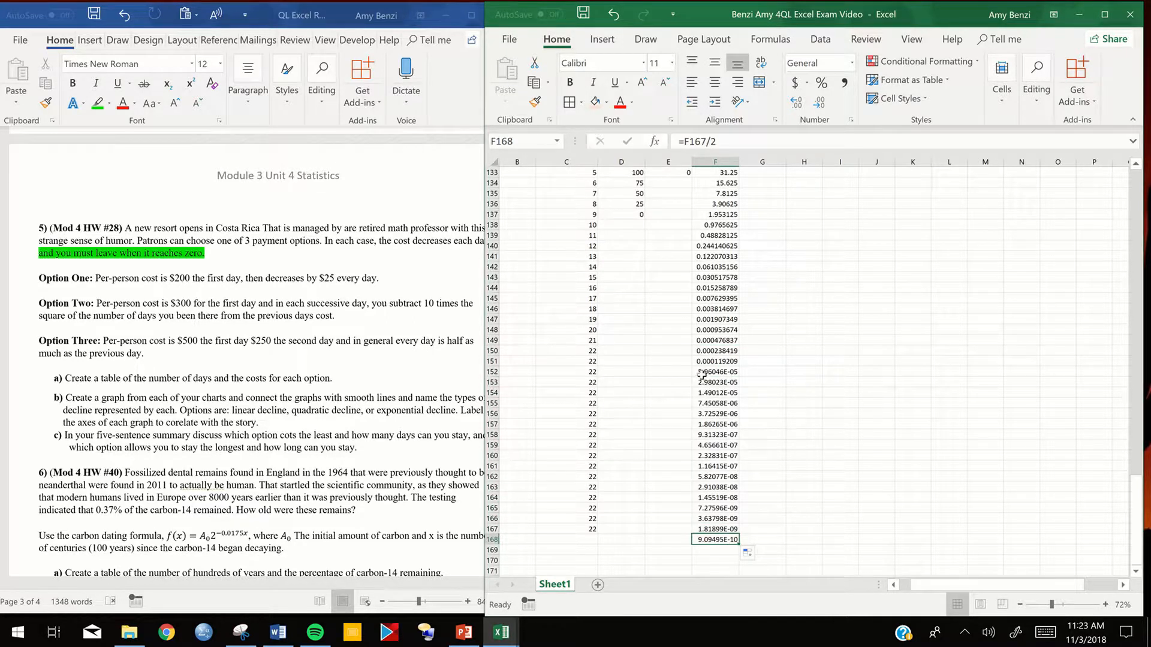
click(715, 162)
drag(739, 162, 809, 174)
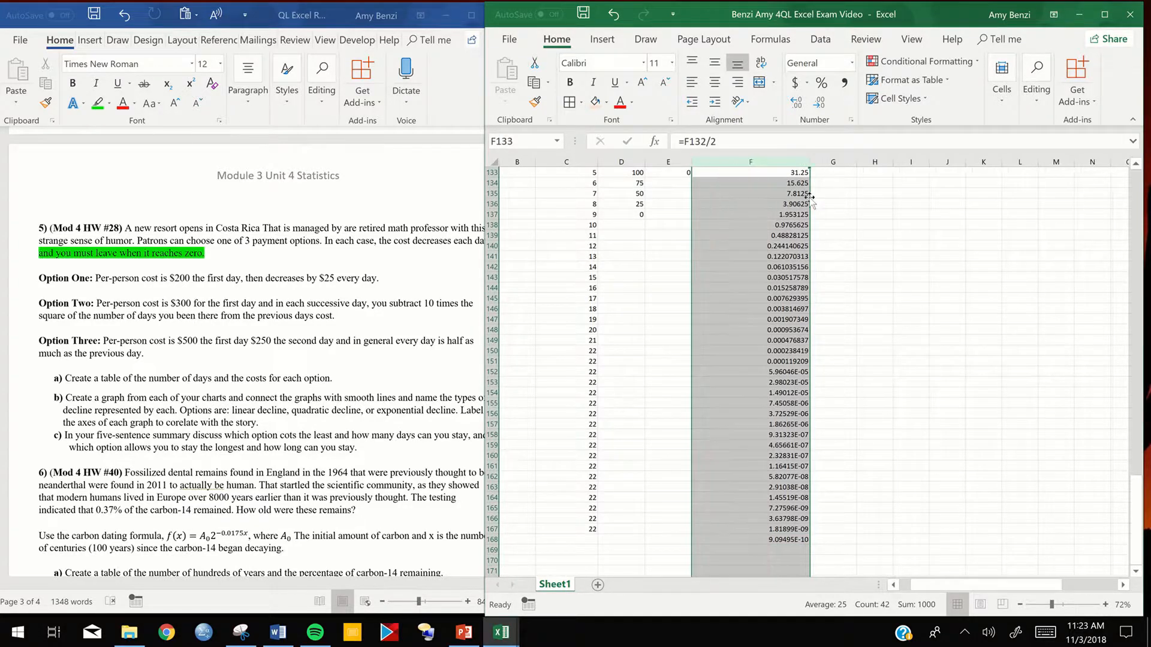
- Try adjusting the Option Three cost in F152 by increasing and then decreasing its displayed decimal places
click(796, 373)
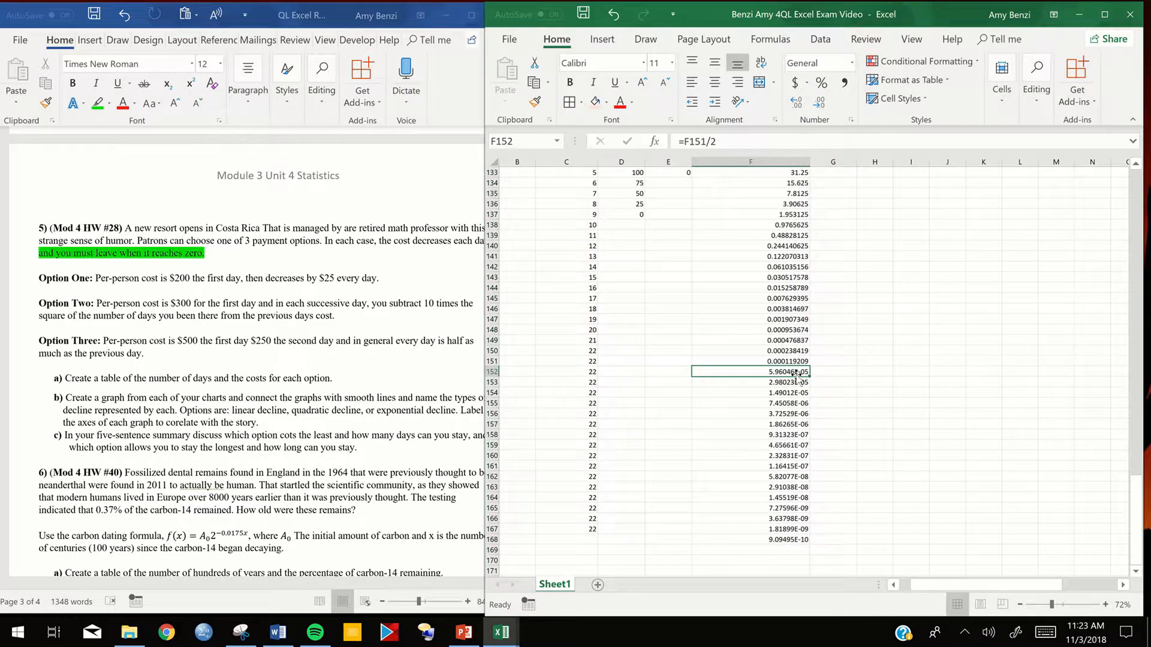
click(797, 107)
click(797, 106)
click(797, 107)
click(798, 106)
click(797, 107)
click(798, 106)
click(797, 107)
click(826, 108)
click(827, 108)
click(827, 107)
click(827, 108)
click(827, 108)
click(826, 108)
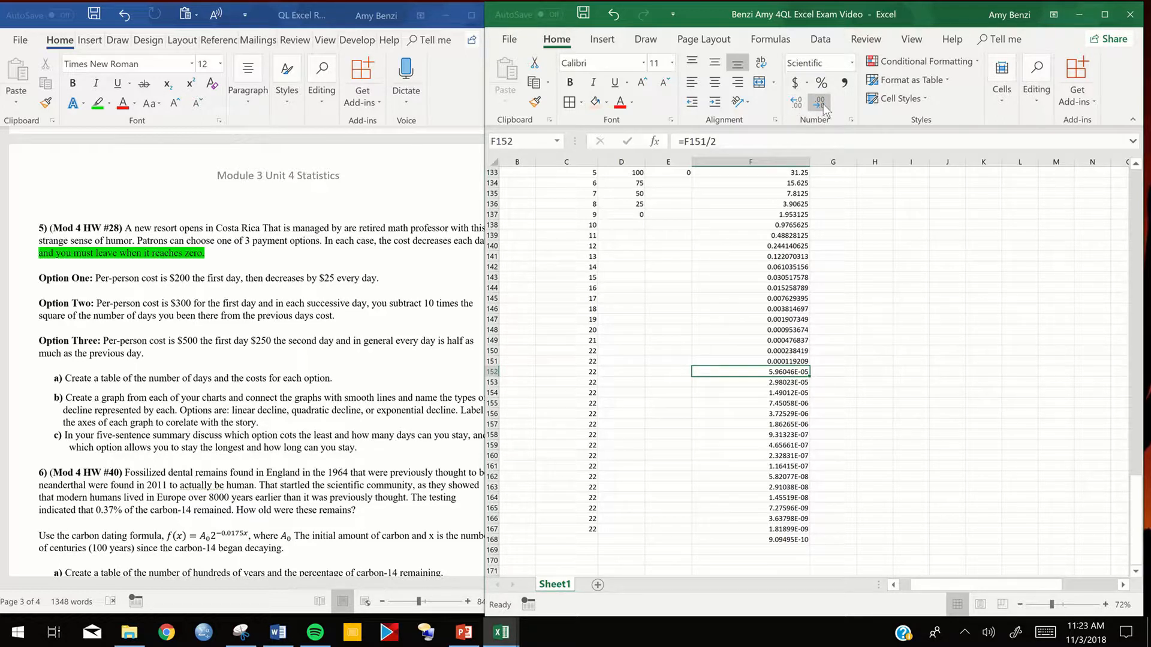
- Try formatting the Option Three cost in F152 as a Number with 6 decimal places
right_click(799, 376)
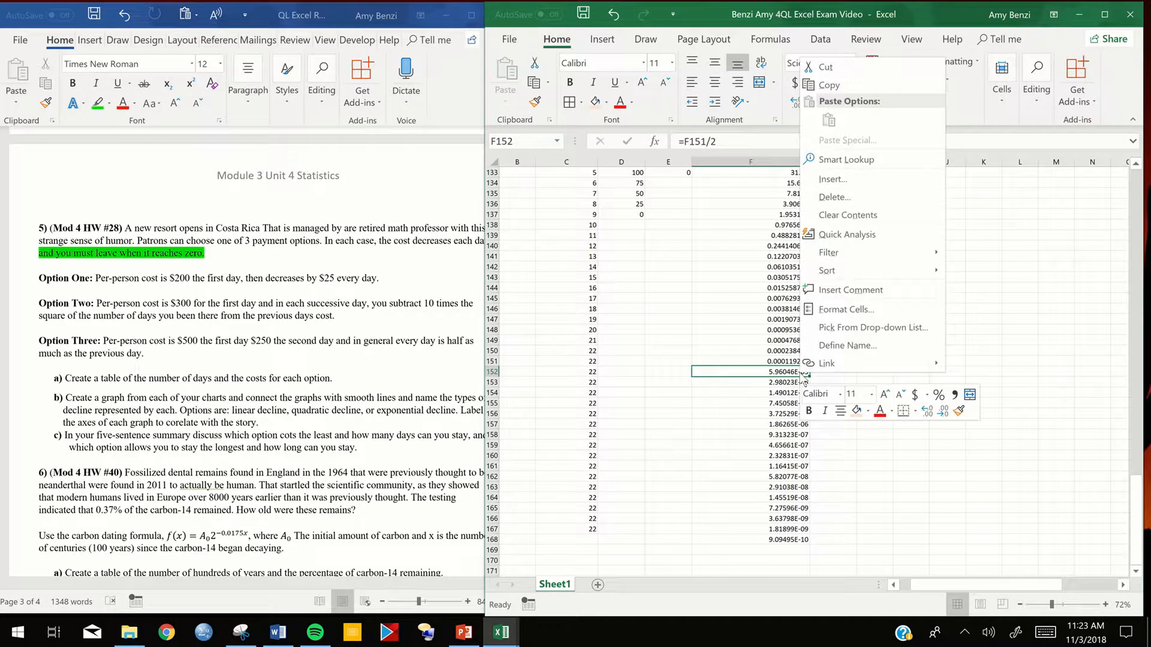
click(843, 310)
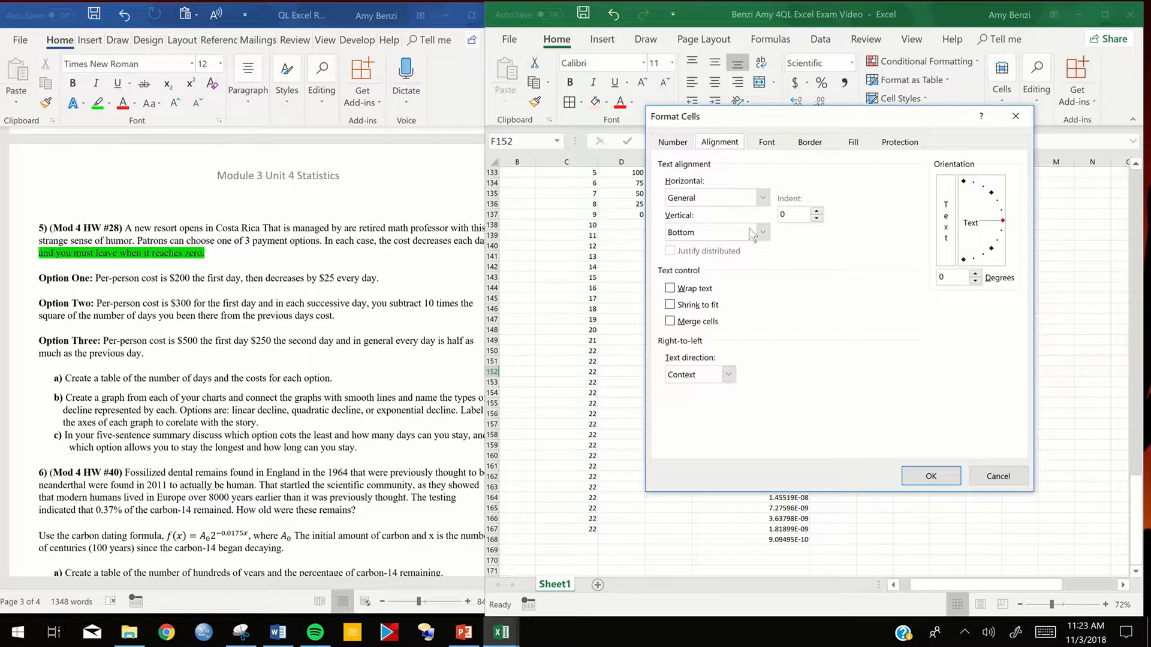
click(674, 143)
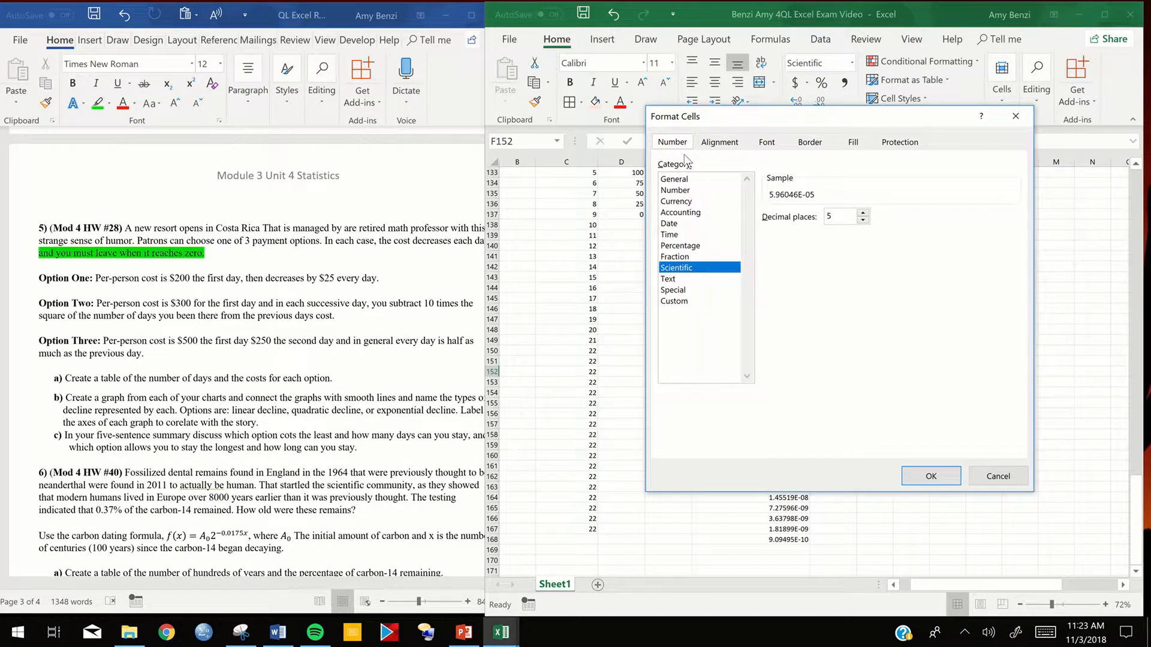
drag(822, 117, 533, 139)
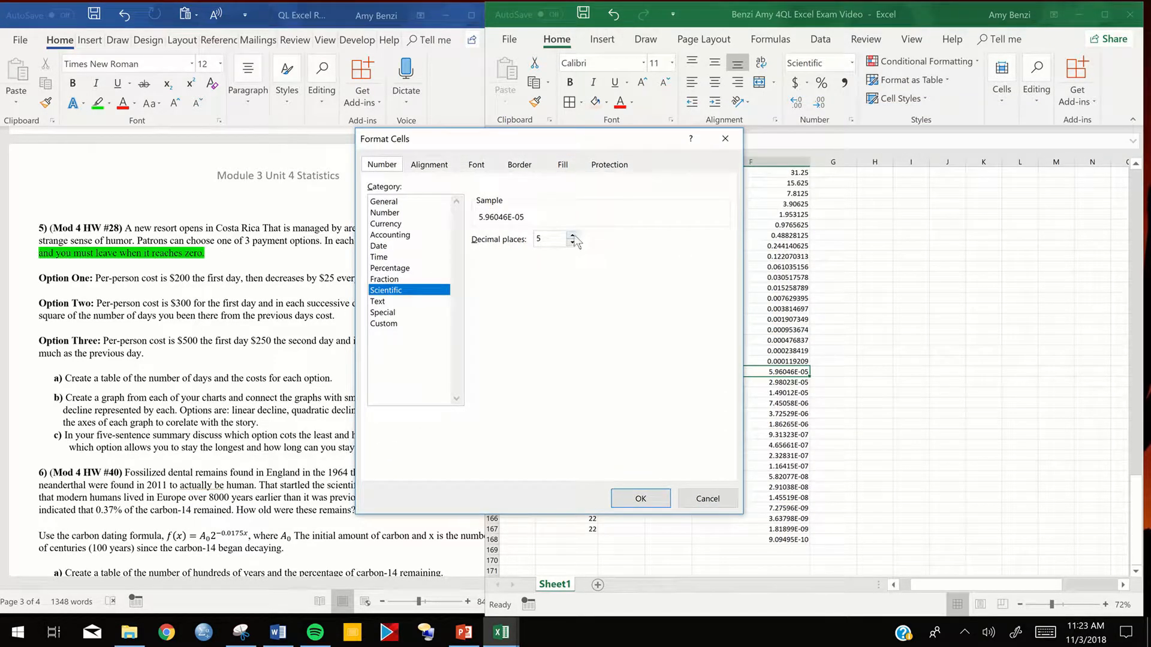
drag(573, 236, 573, 242)
click(382, 214)
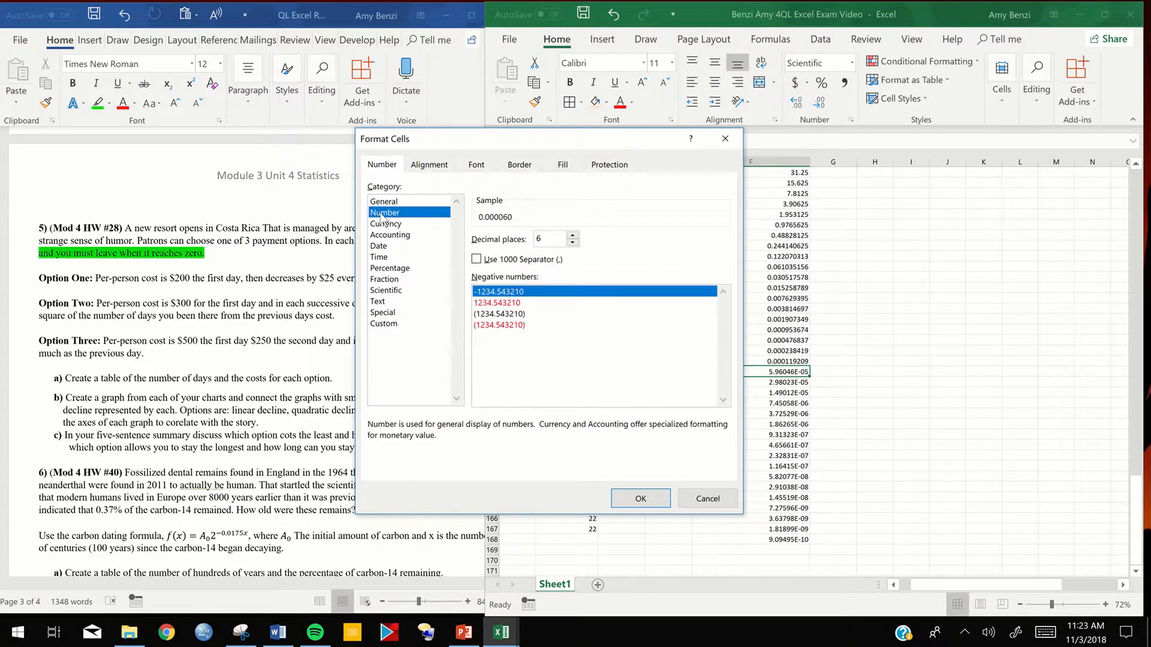
click(623, 502)
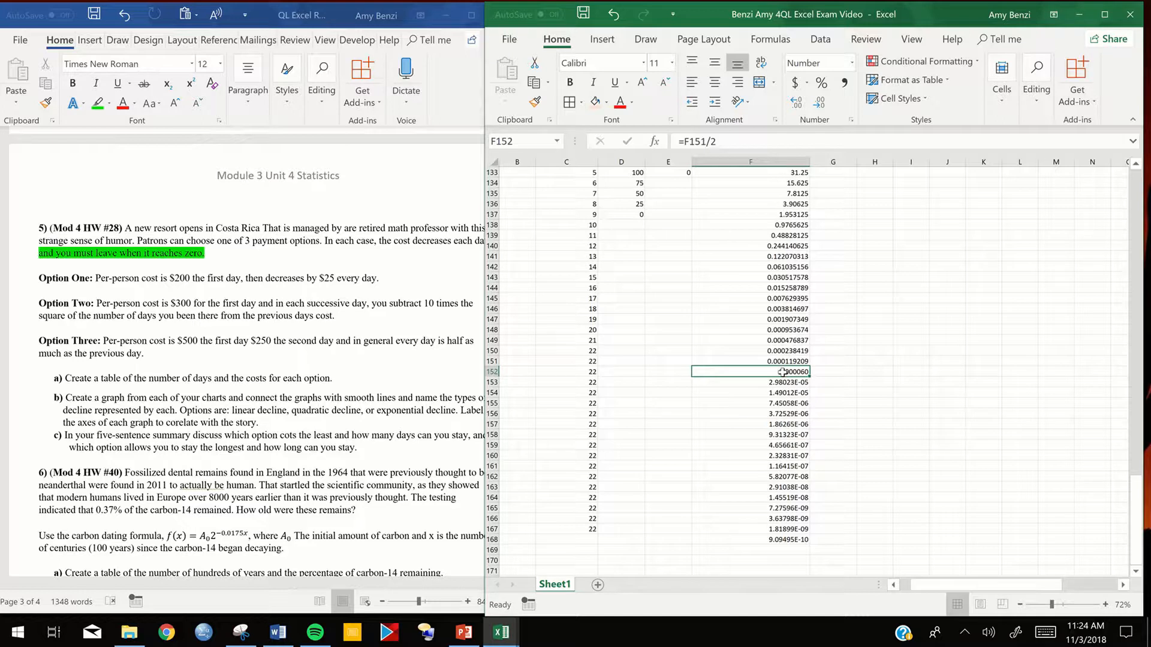
- Try increasing the displayed decimal places of the Option Three cost in F152 repeatedly to show its full value
click(797, 103)
click(797, 102)
click(797, 102)
click(797, 102)
click(797, 103)
click(798, 103)
click(798, 102)
click(800, 104)
click(801, 104)
click(801, 104)
click(801, 105)
double_click(801, 105)
click(801, 105)
click(801, 104)
click(801, 105)
click(801, 104)
click(833, 383)
double_click(834, 382)
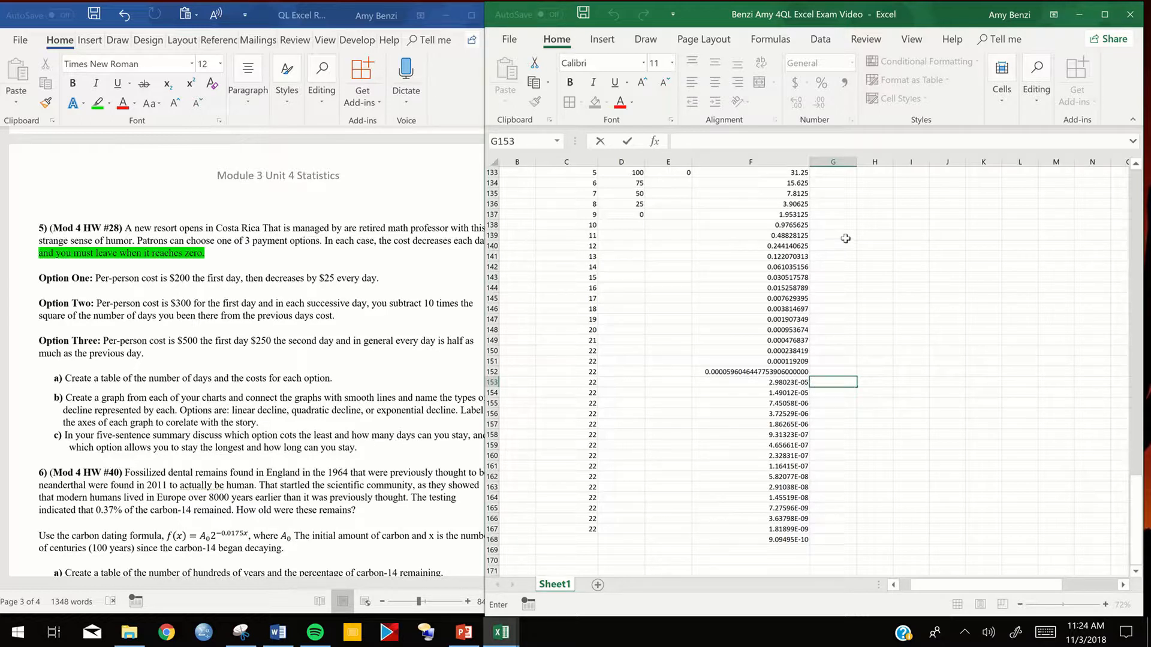
click(717, 312)
- Undo the Number format and the decimal-place changes made to F152
click(613, 15)
click(613, 14)
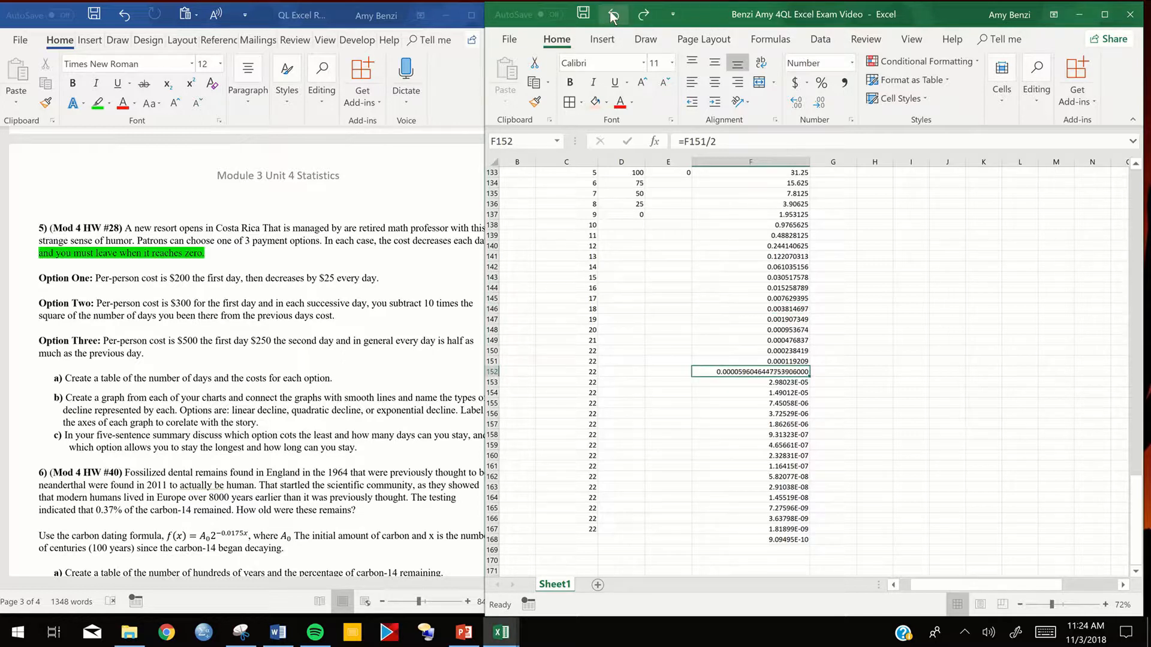
click(613, 15)
click(612, 14)
click(613, 14)
click(613, 14)
click(612, 14)
click(613, 15)
click(612, 14)
click(612, 15)
click(613, 14)
click(613, 15)
click(613, 14)
click(613, 14)
click(613, 14)
click(613, 14)
mouse_move(506, 47)
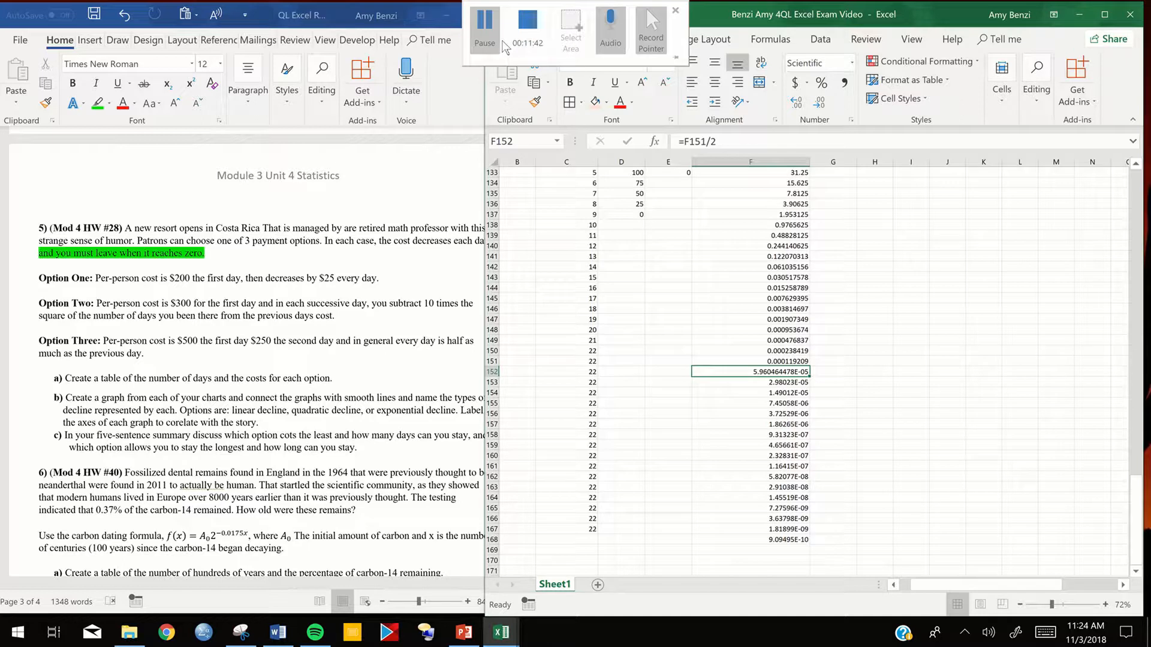
click(486, 27)
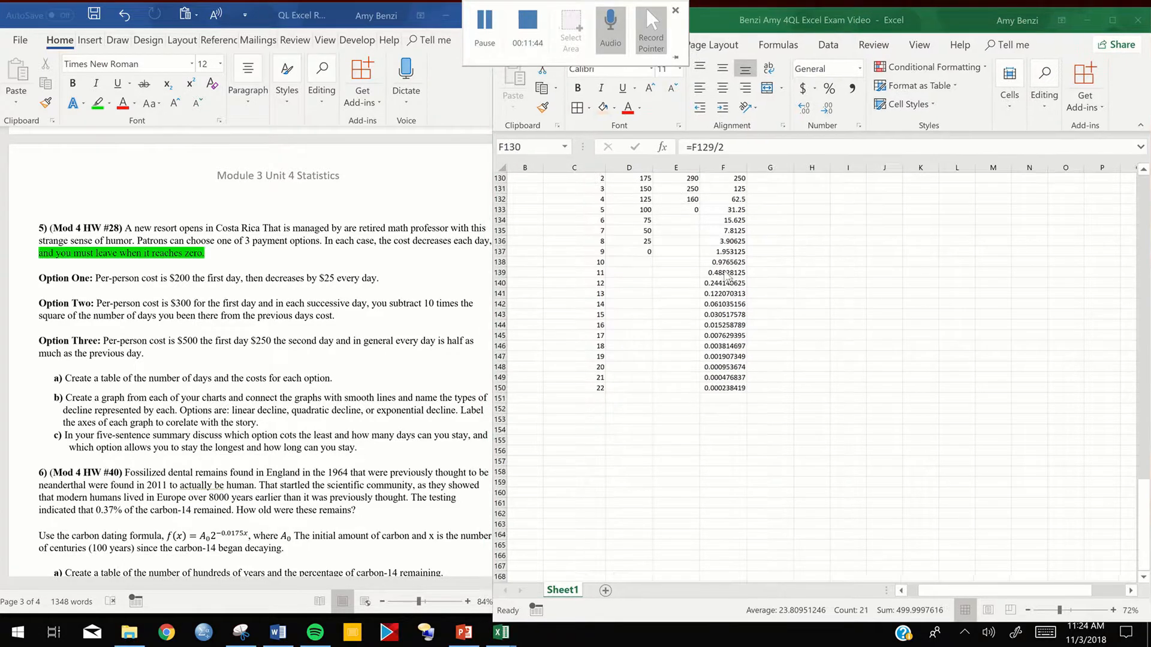
- Apply borders around every cell of the resort cost table, covering D127:F150 and C128:C150
scroll(736, 309, up, 2)
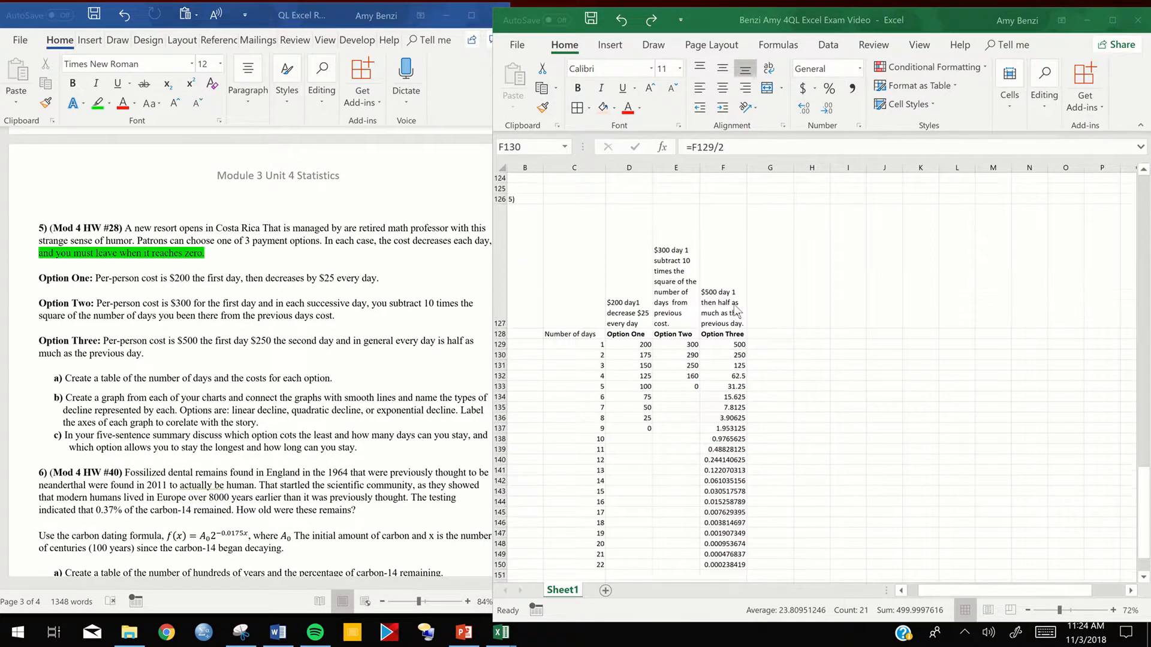
scroll(735, 316, down, 1)
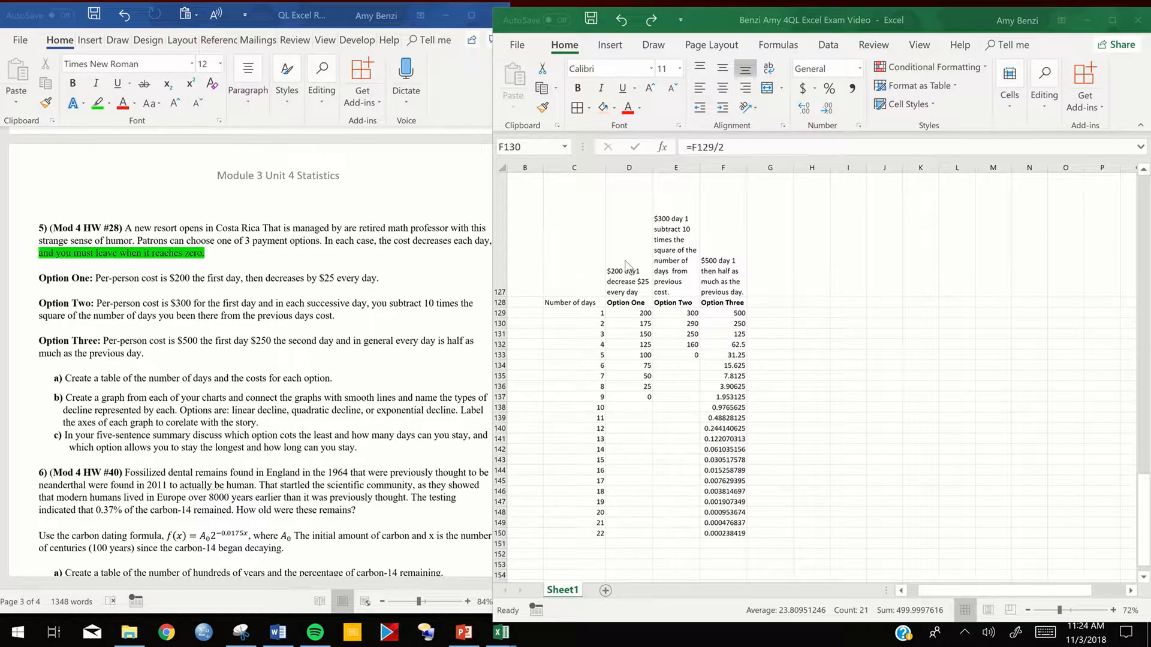
drag(638, 258, 715, 535)
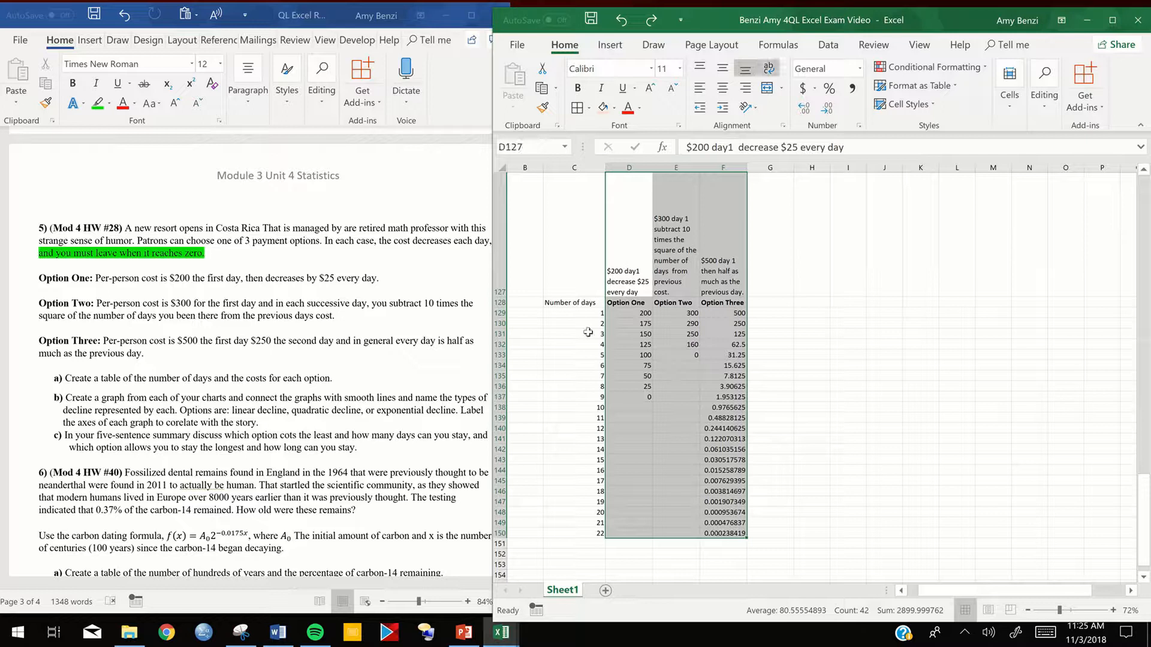
drag(574, 302, 597, 538)
click(578, 107)
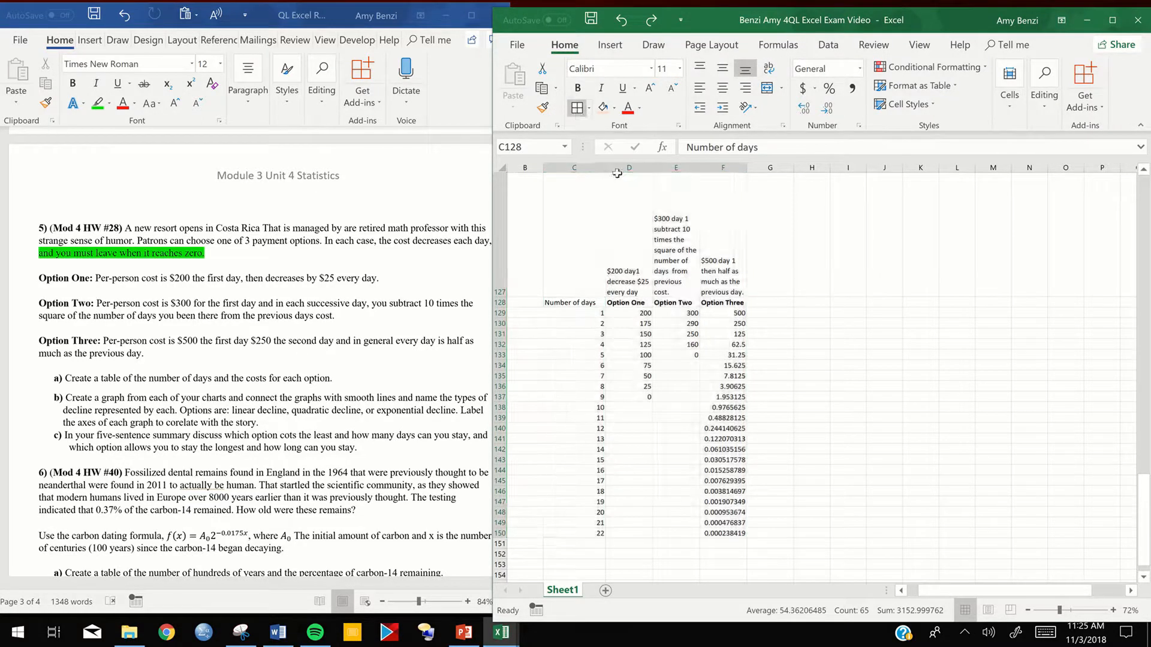
click(631, 231)
- Fill the table's header row C128:F128 with light blue
drag(589, 261, 722, 265)
click(602, 108)
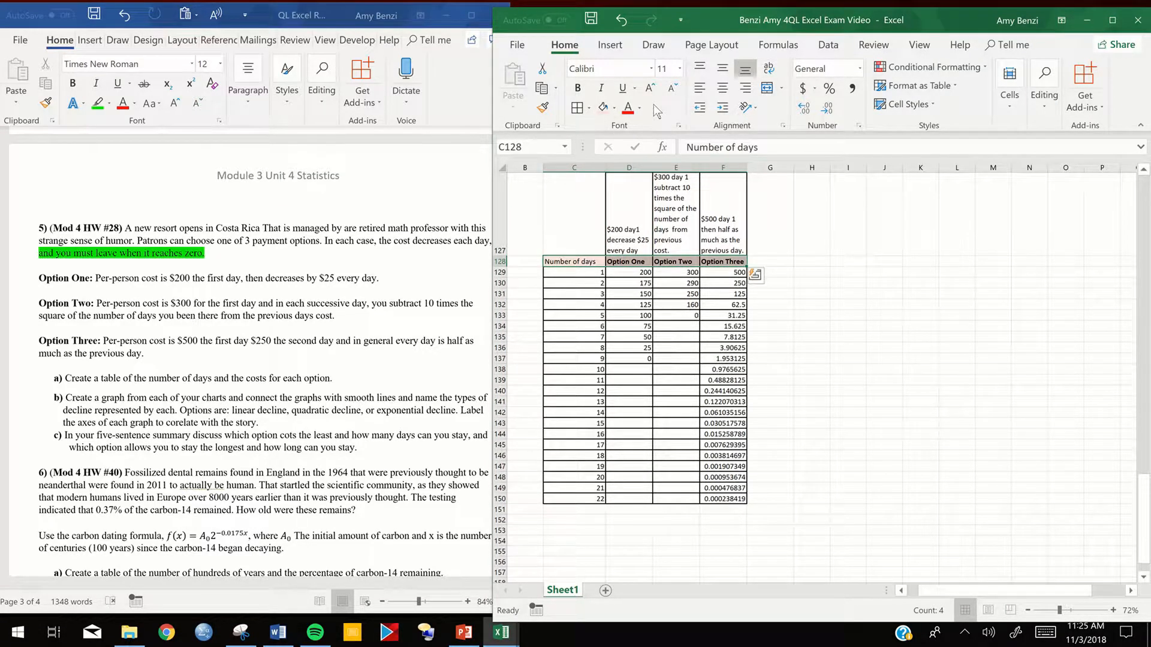
click(614, 107)
click(689, 173)
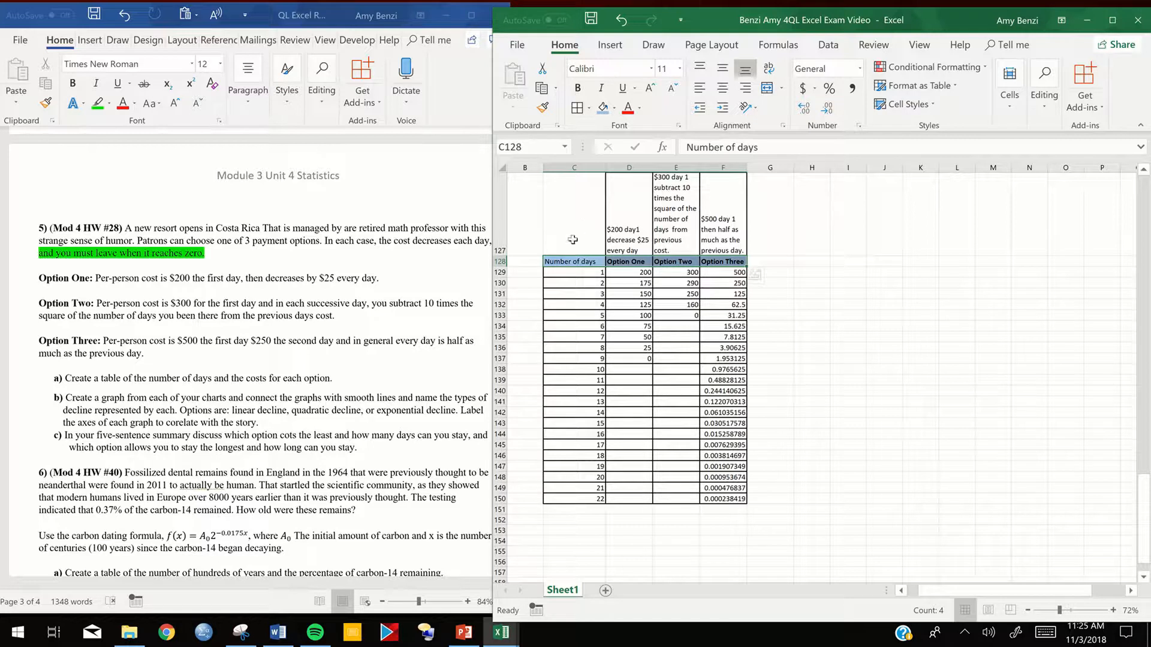
click(582, 264)
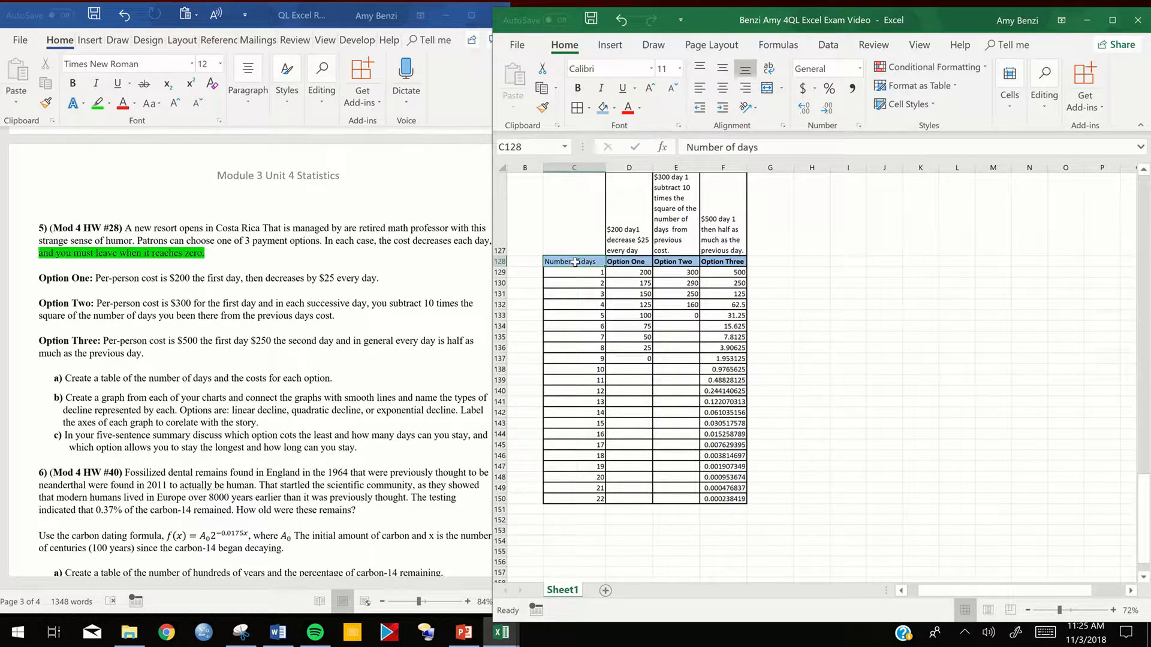
drag(614, 287, 633, 496)
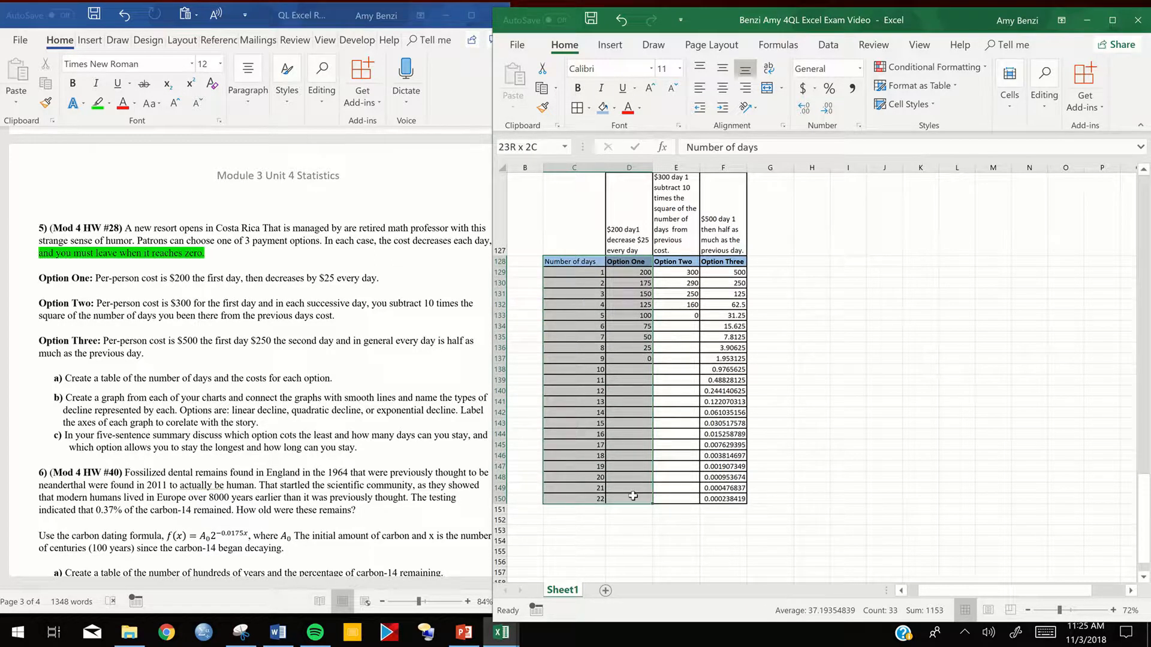
click(575, 304)
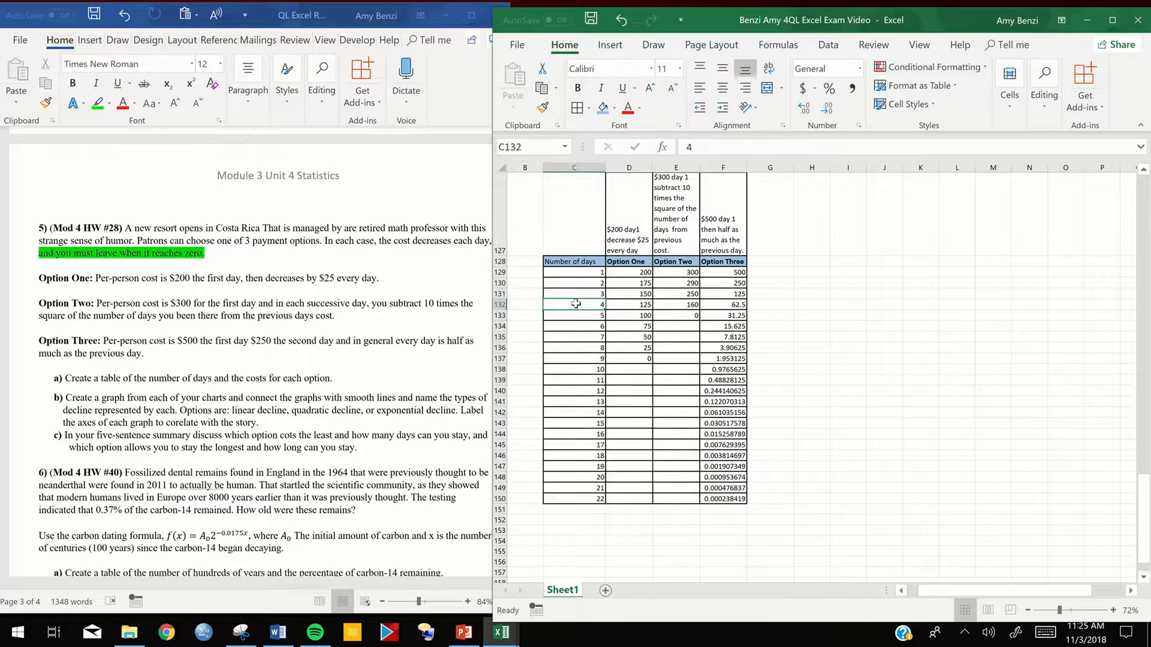
drag(574, 262, 721, 313)
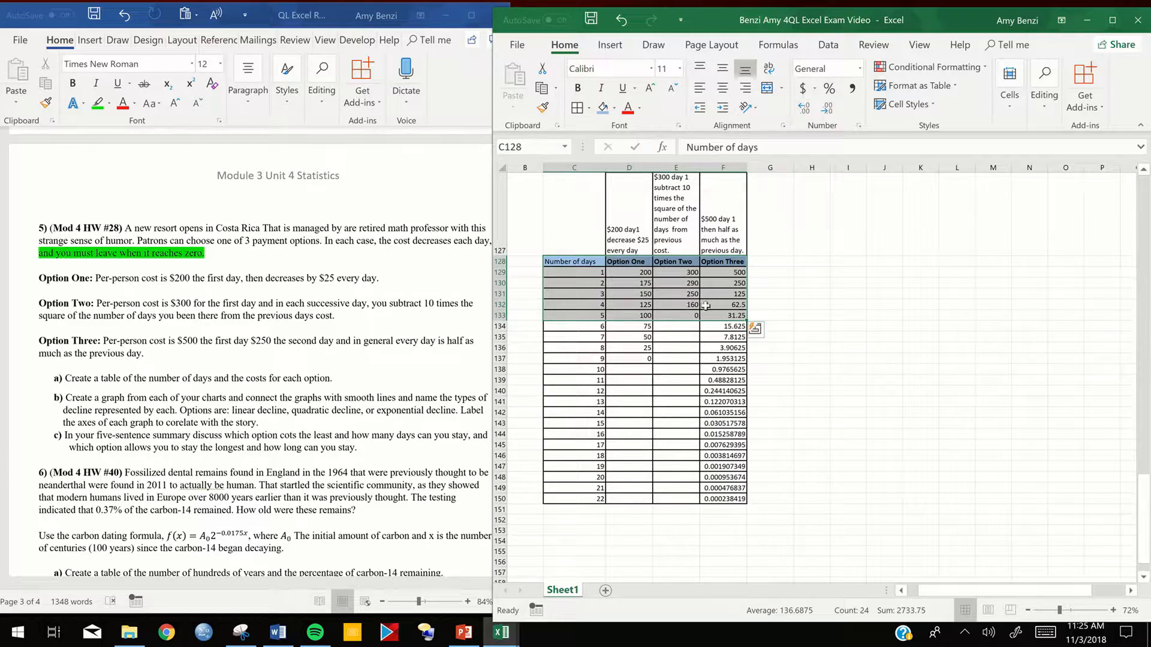
drag(635, 307, 719, 306)
- Insert a scatter chart with smooth lines and markers from C128:F133 and place it directly below the cost table
drag(571, 261, 738, 316)
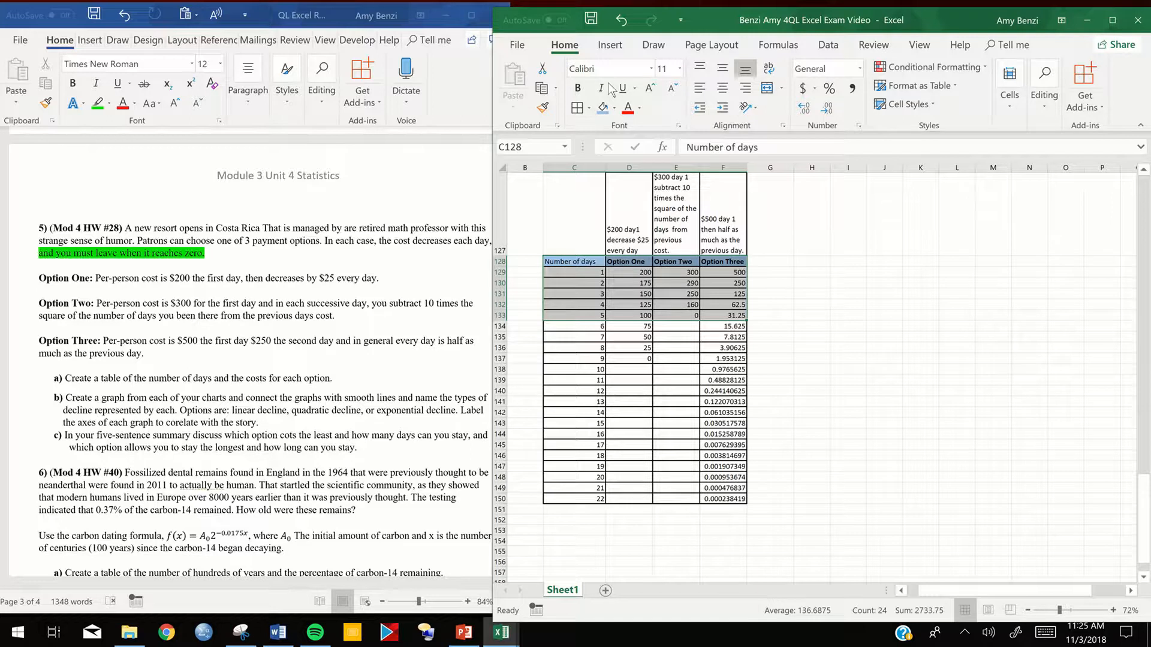
click(605, 46)
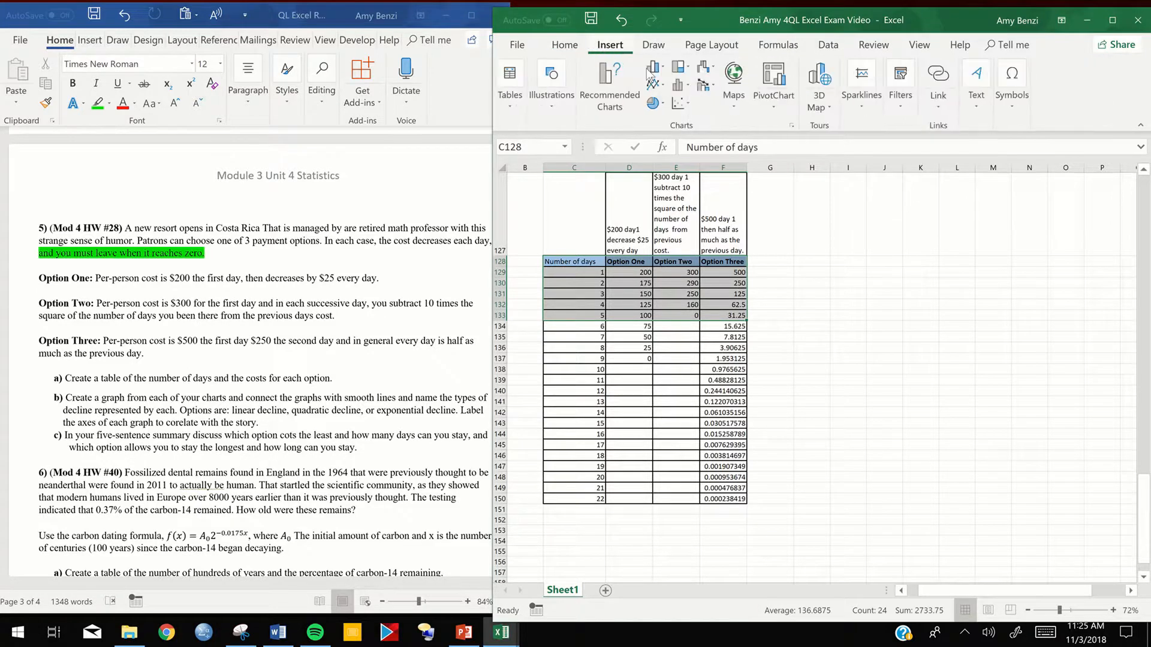
click(678, 103)
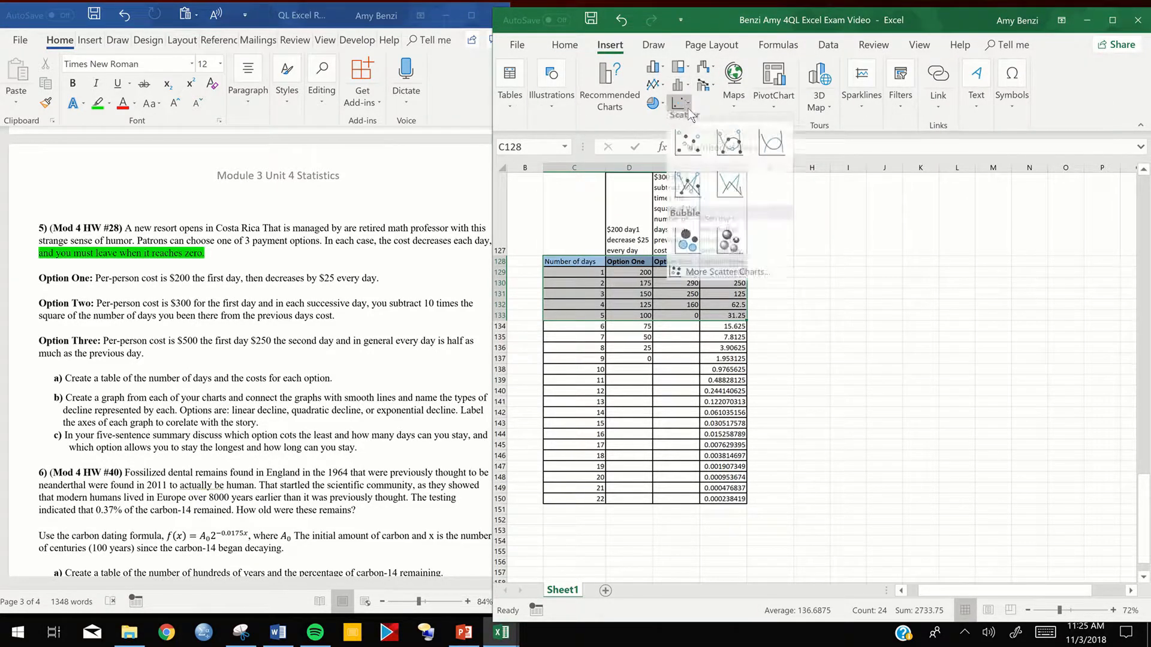
click(730, 148)
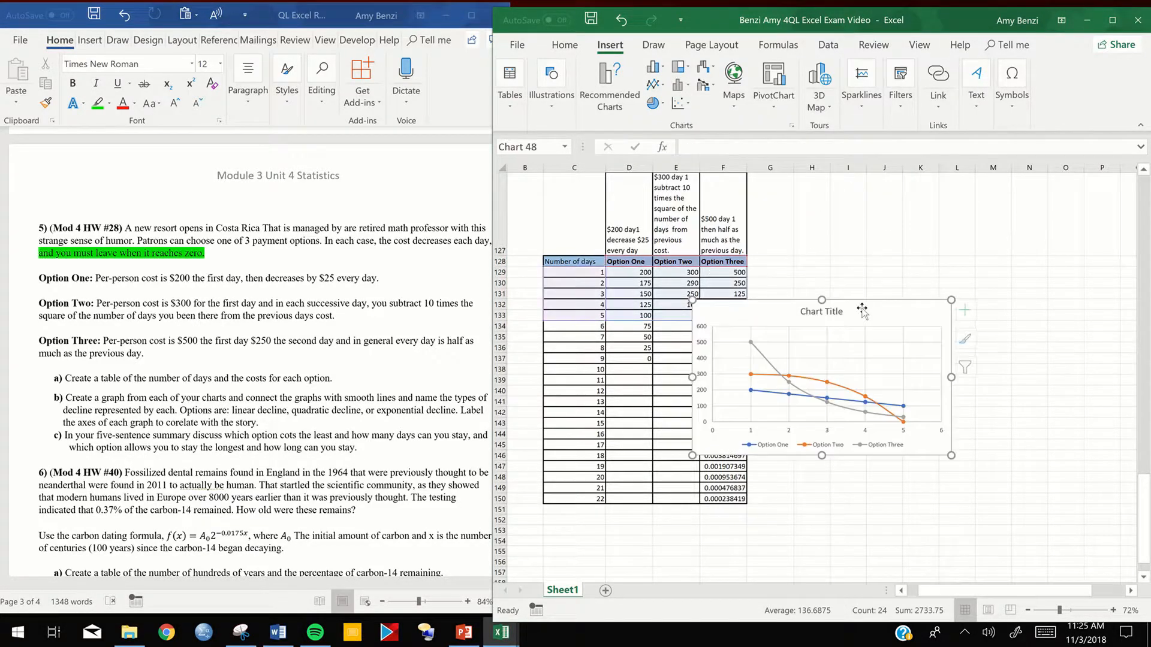
drag(815, 359, 705, 518)
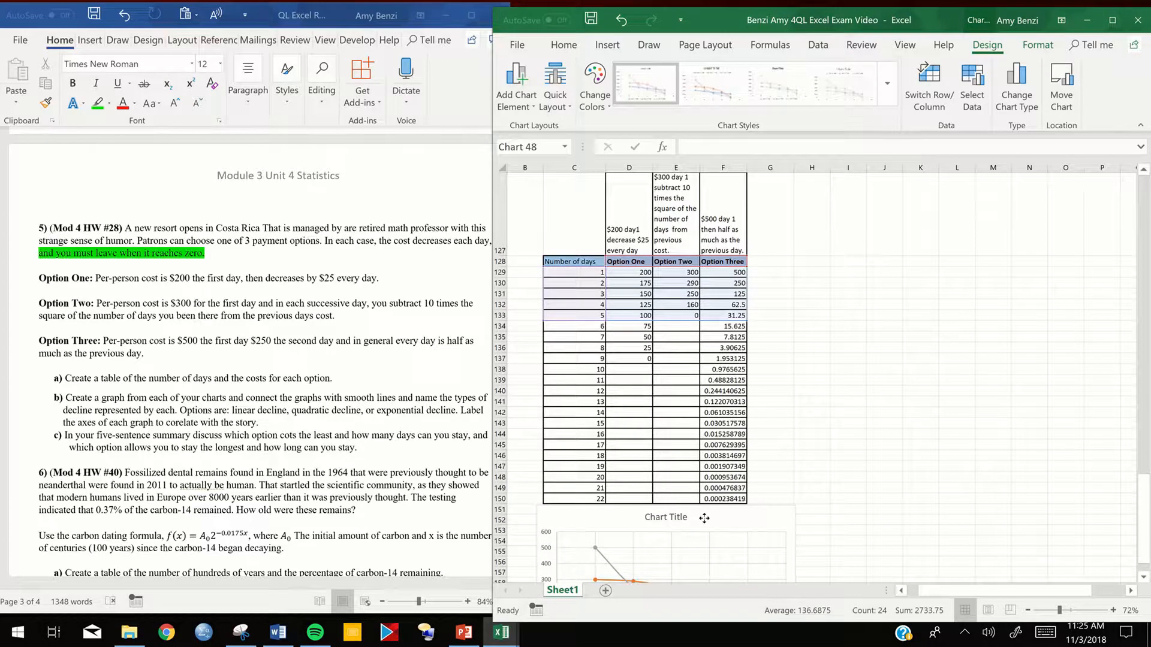
click(571, 263)
click(833, 314)
scroll(712, 418, down, 1)
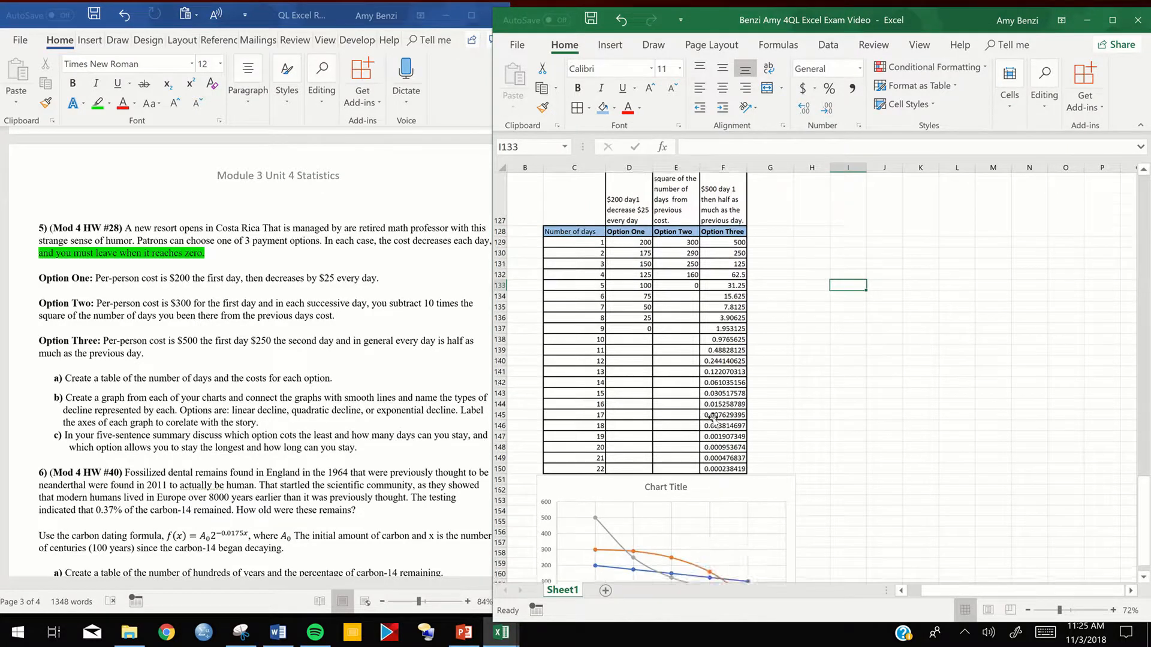
scroll(712, 418, down, 3)
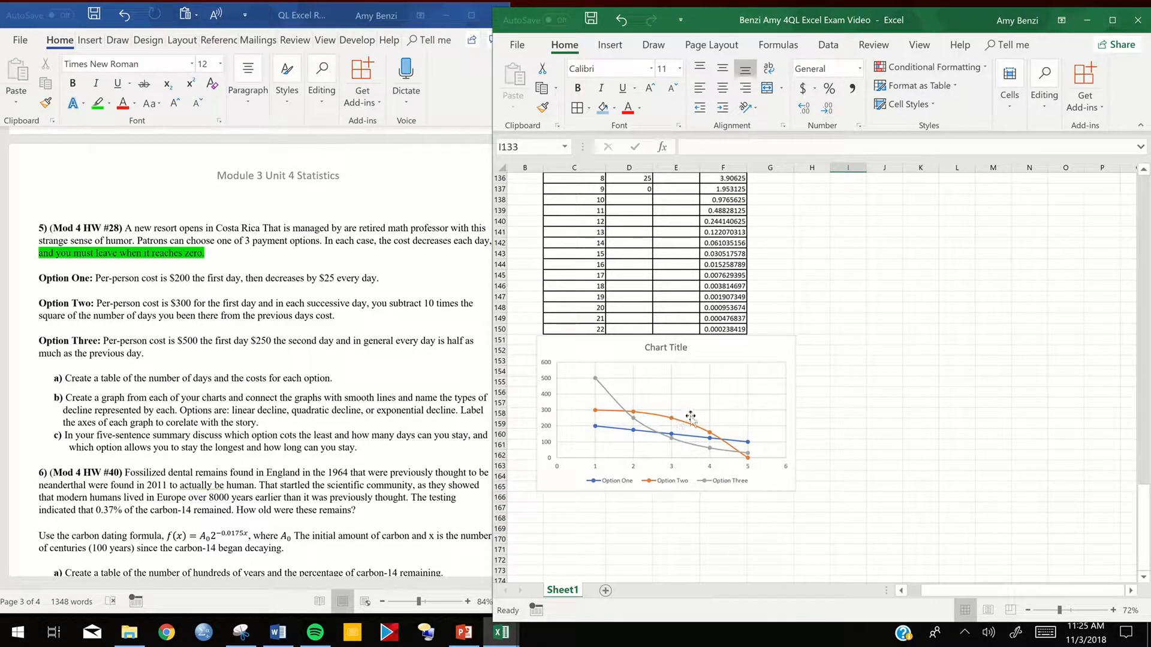
click(777, 279)
- Insert a scatter chart with smooth lines for Option One from C128:D137 and place it beside the table
scroll(777, 280, up, 4)
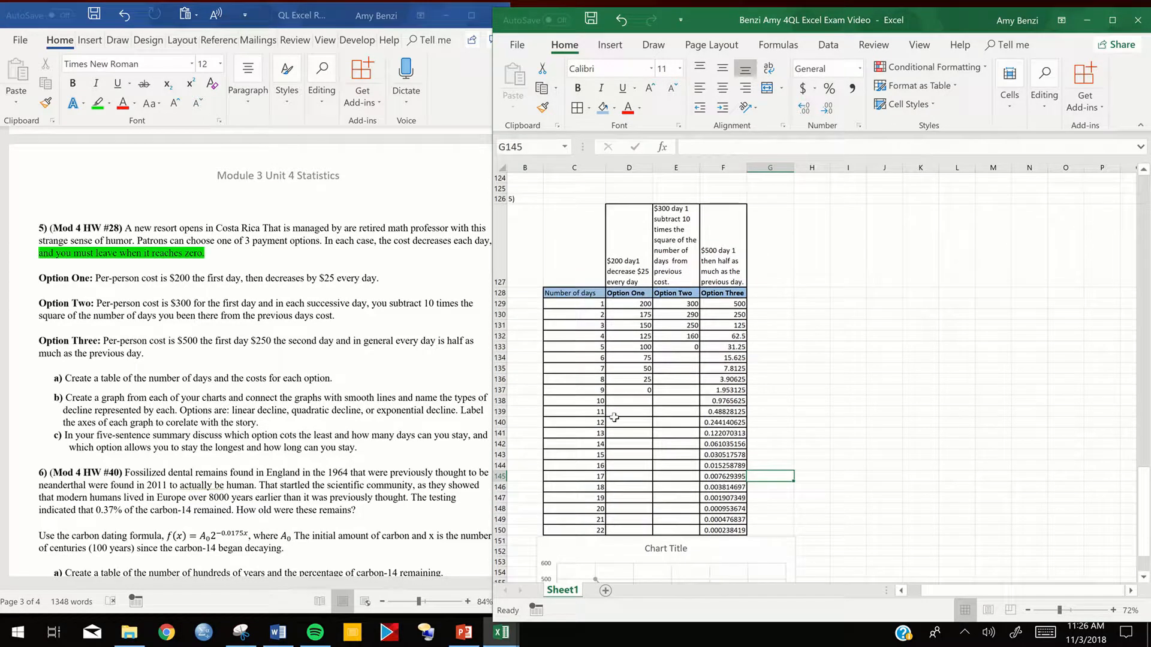
drag(571, 294, 624, 387)
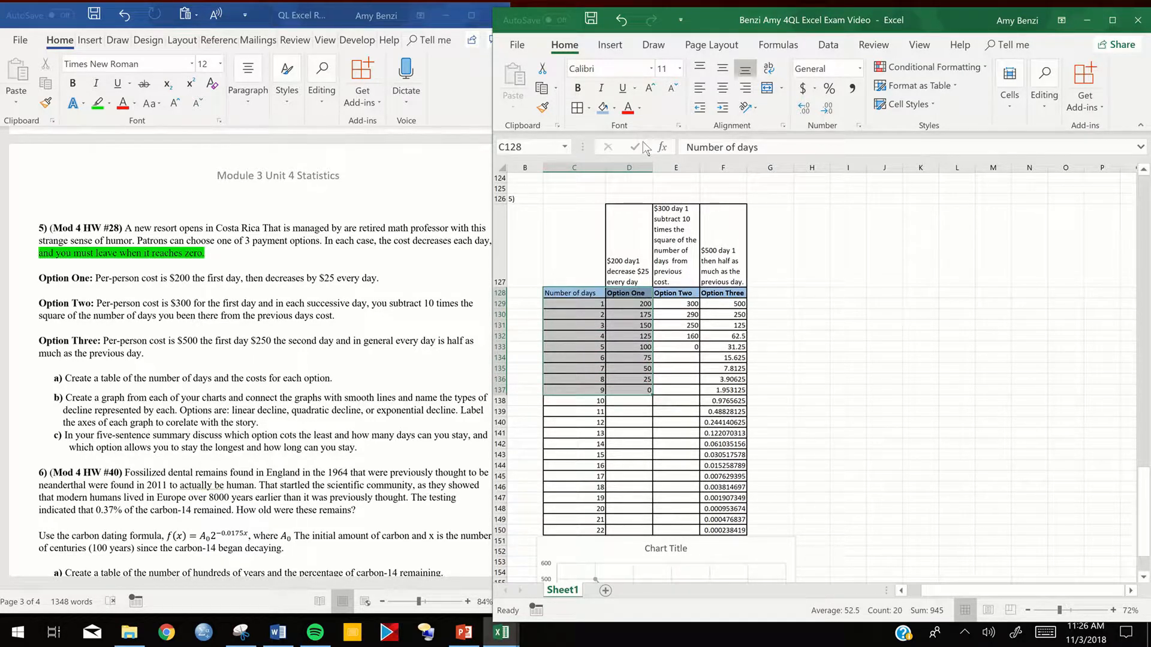
click(610, 46)
click(679, 102)
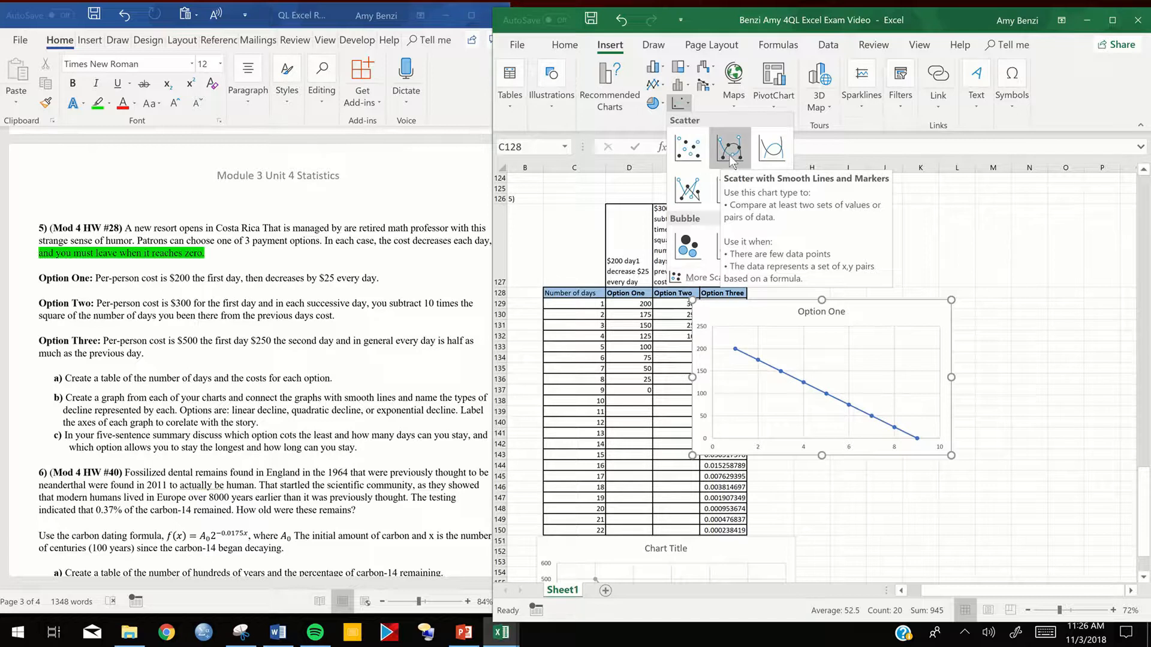
click(764, 148)
drag(878, 309, 949, 299)
- Add primary horizontal and vertical axis titles to the Option One chart and move it higher beside the table
click(1042, 304)
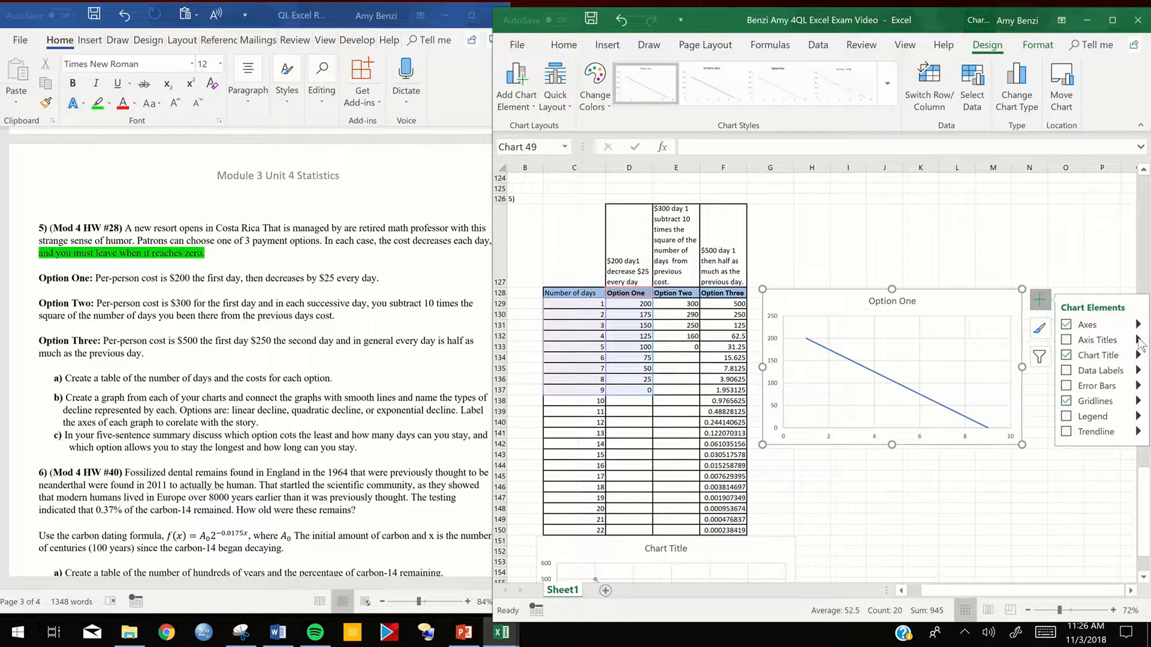
click(1138, 340)
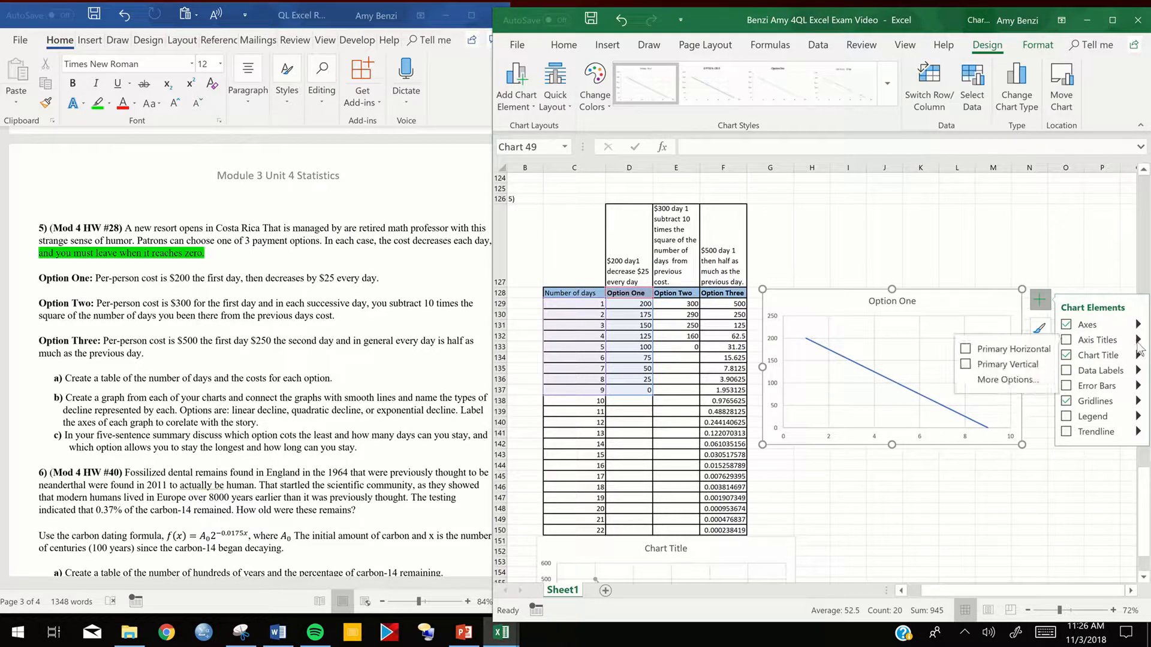
click(1012, 349)
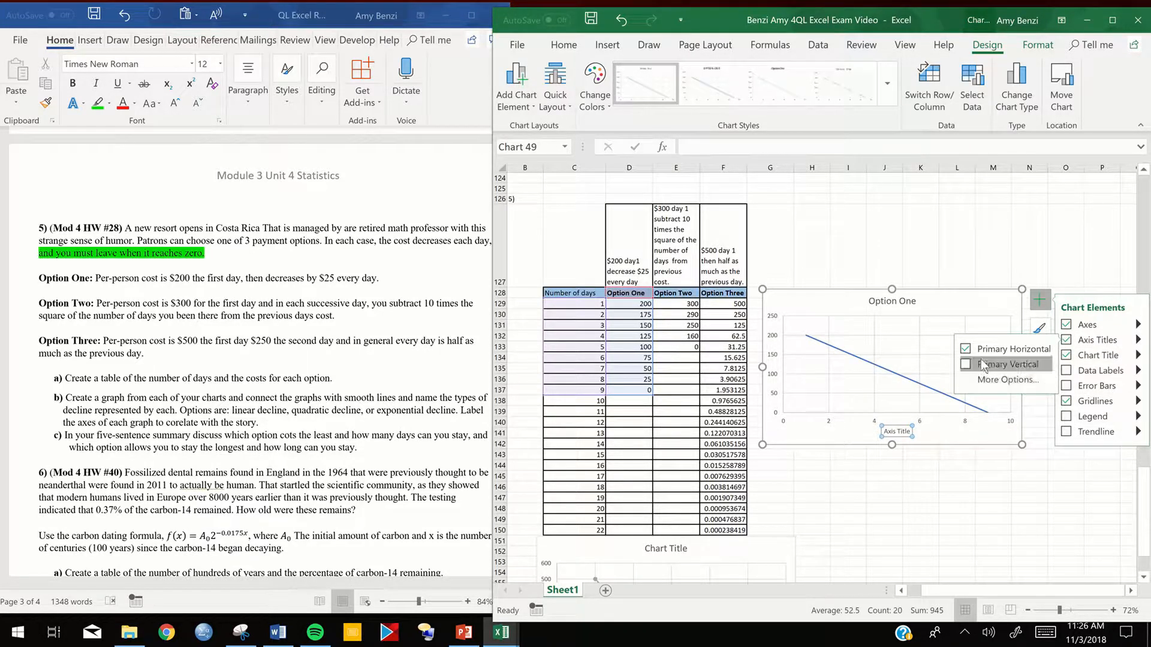
click(1007, 364)
drag(925, 310, 915, 239)
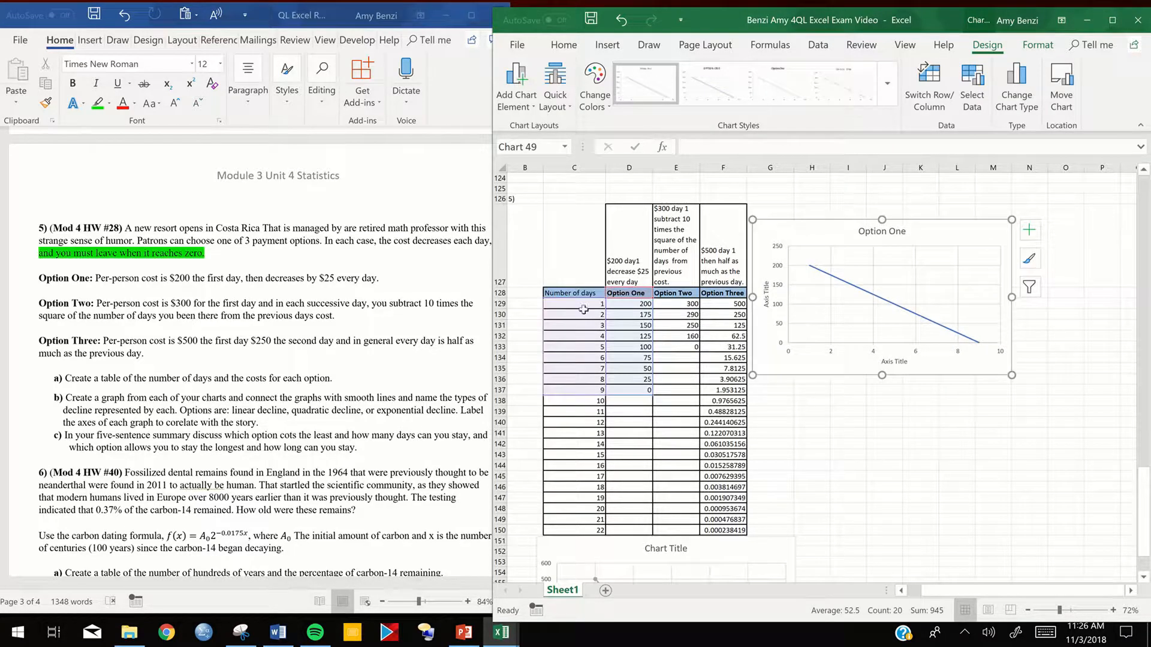
- Insert a scatter chart with smooth lines and markers for Option Two from C128:C133 and E128:E133
click(573, 292)
drag(570, 292, 591, 347)
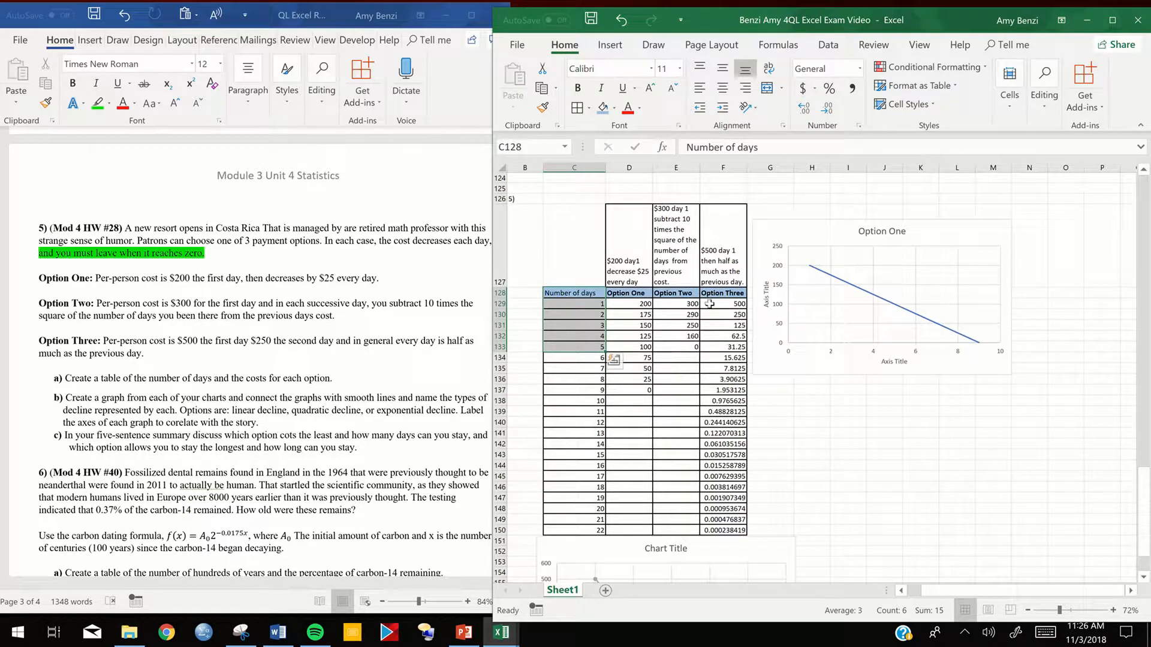
click(632, 306)
drag(580, 293, 628, 368)
drag(628, 371, 630, 349)
click(555, 292)
drag(555, 293, 583, 347)
ctrl+drag(678, 294, 678, 348)
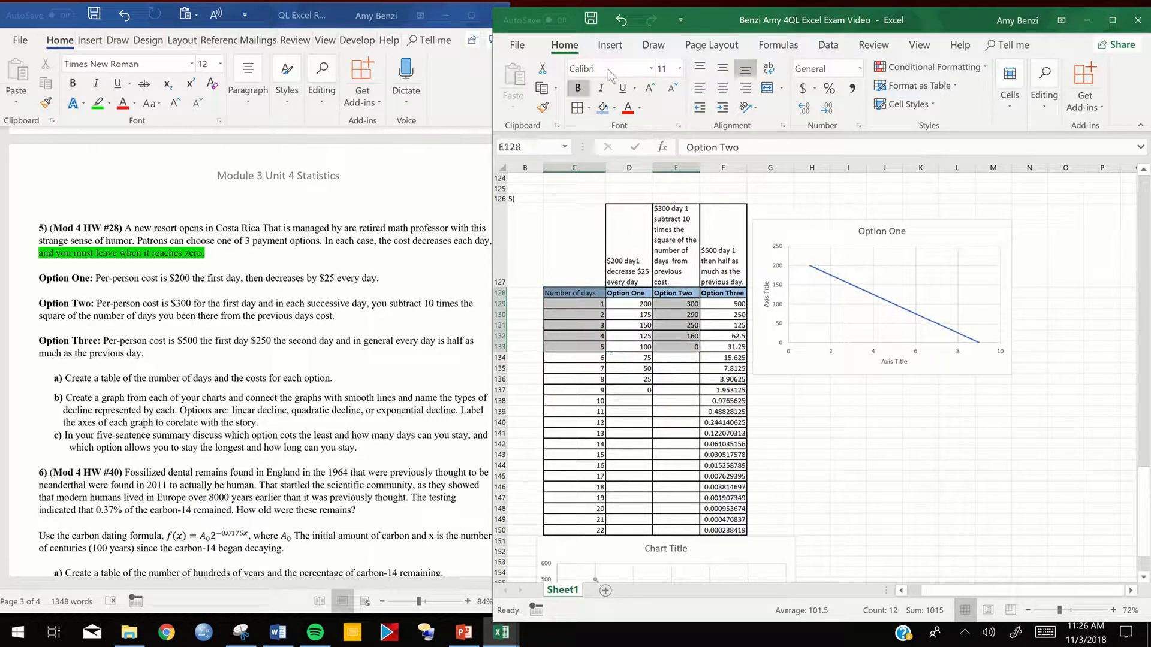
click(610, 45)
click(678, 104)
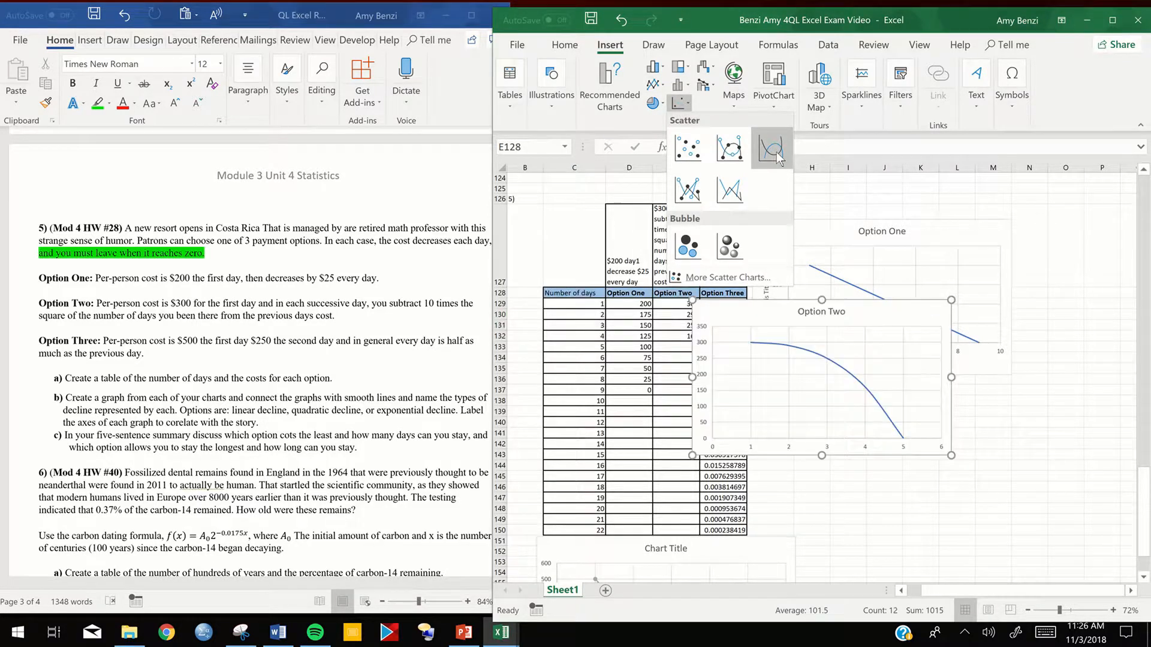
click(734, 157)
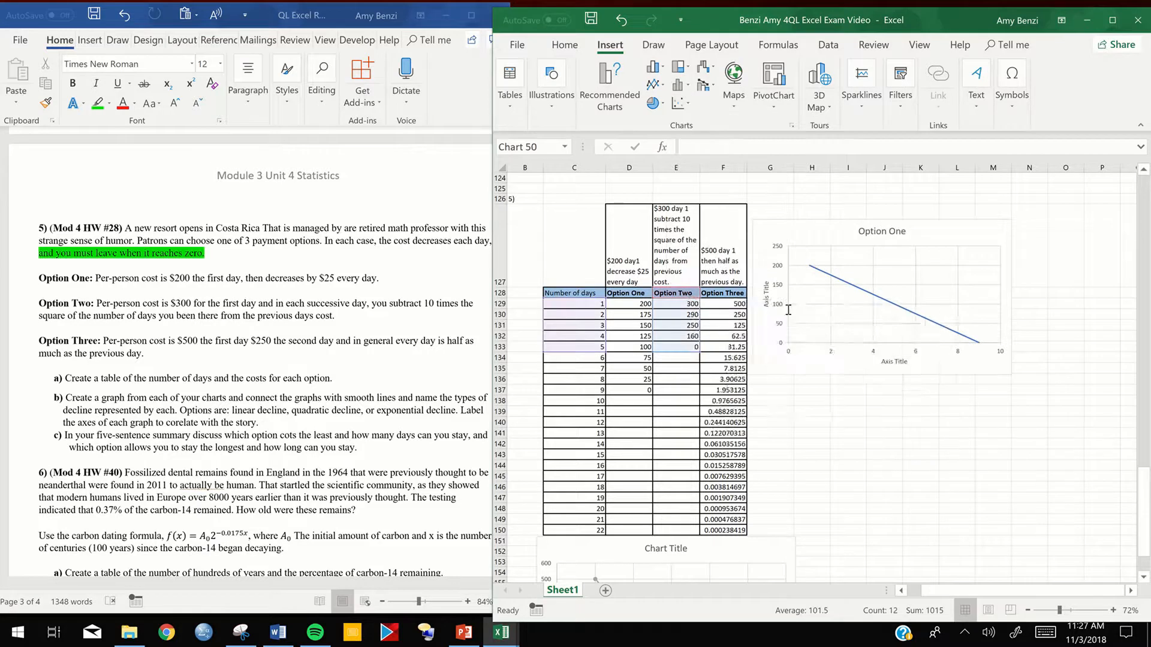
- Place the Option Two chart directly below the Option One chart and add horizontal and vertical axis titles to it
drag(862, 322, 927, 402)
click(1022, 391)
click(1008, 390)
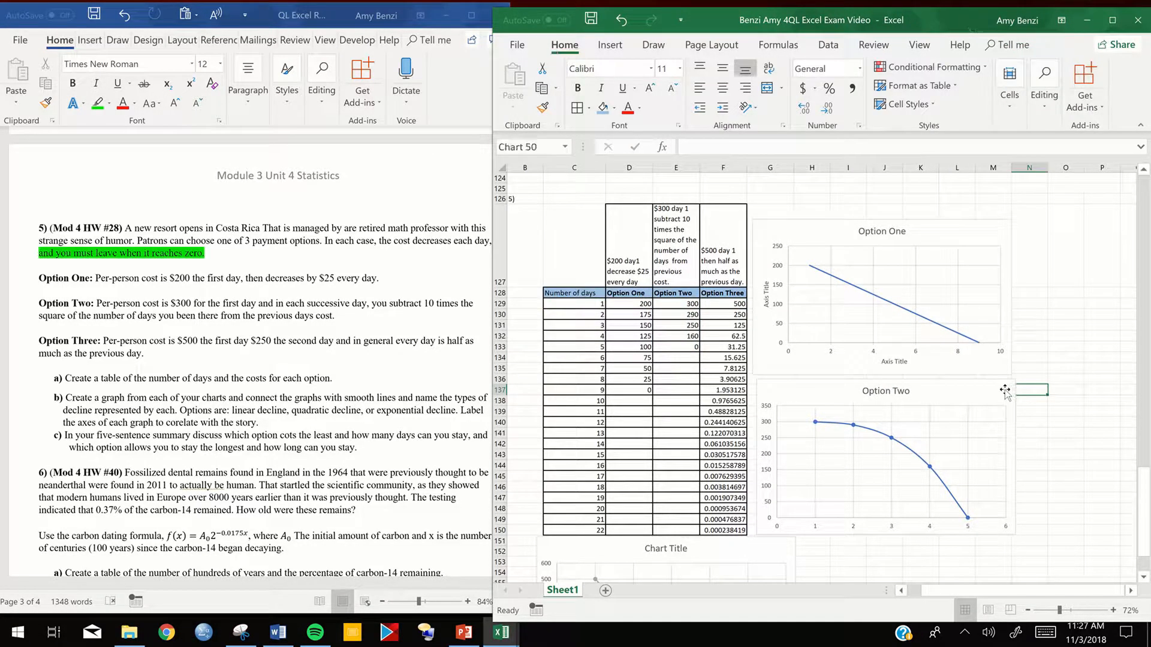
click(1032, 391)
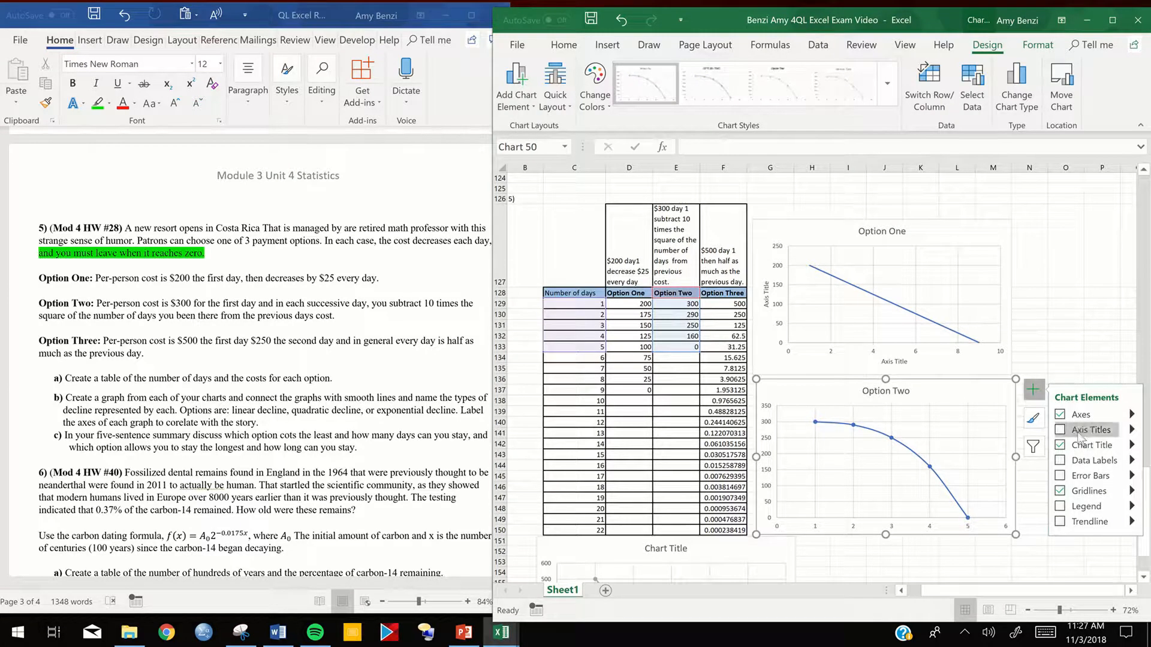
click(1075, 432)
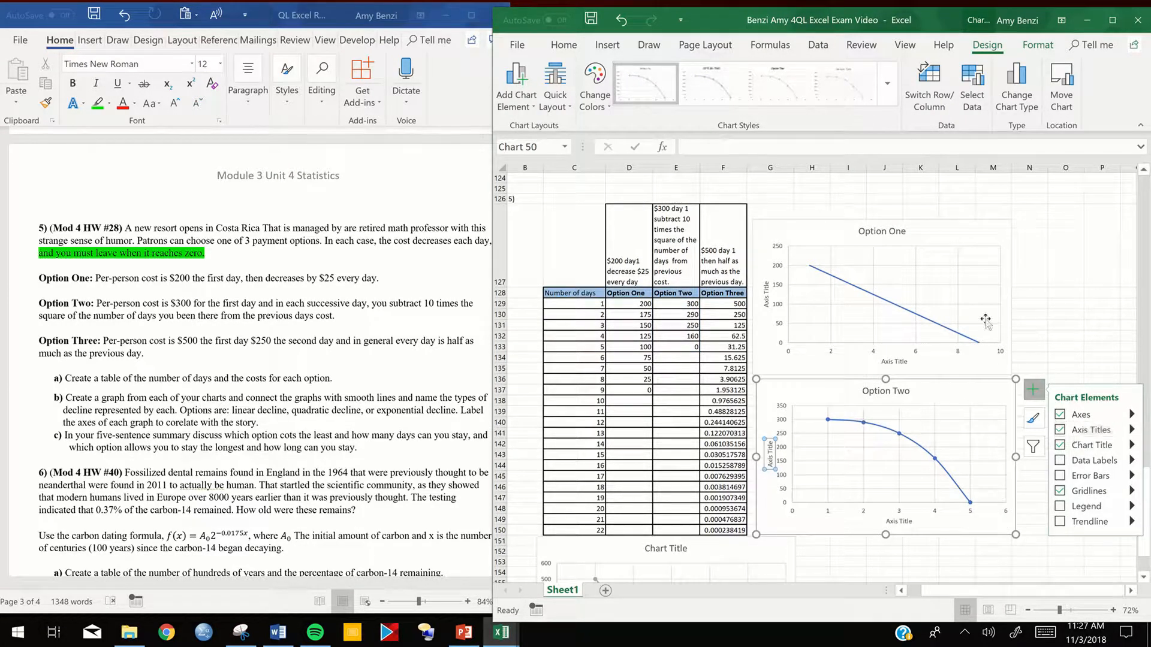
- Try a scatter chart with smooth lines for Option Three from C128:C150 and F128:F150, and delete it
click(571, 294)
drag(571, 294, 575, 531)
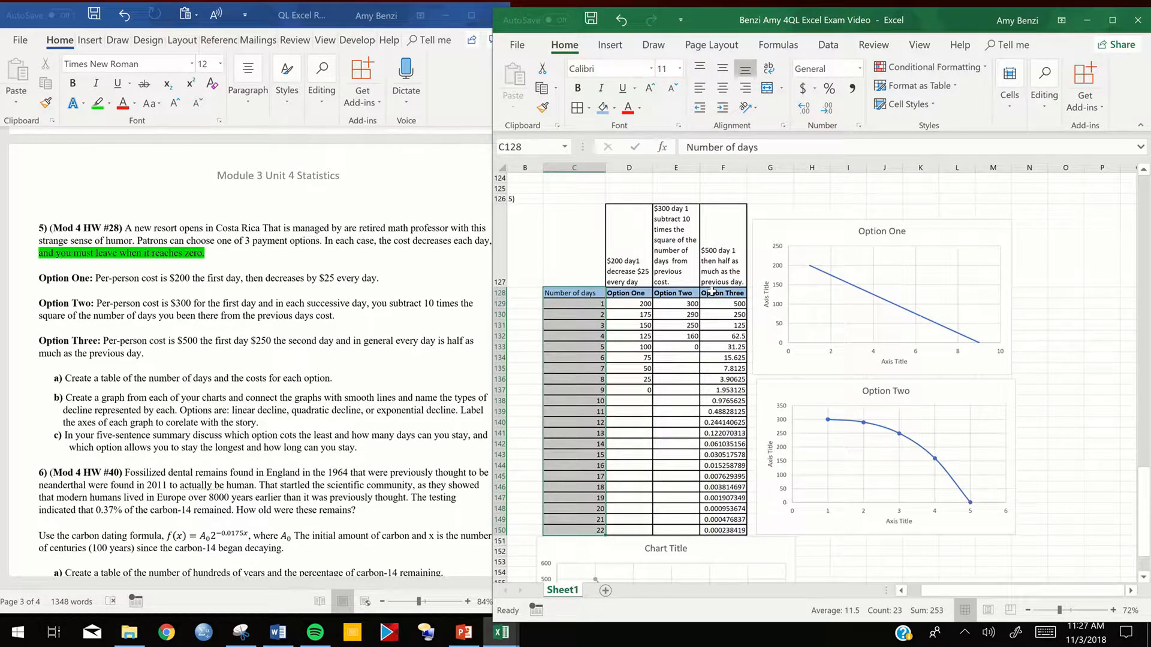
drag(711, 295, 725, 520)
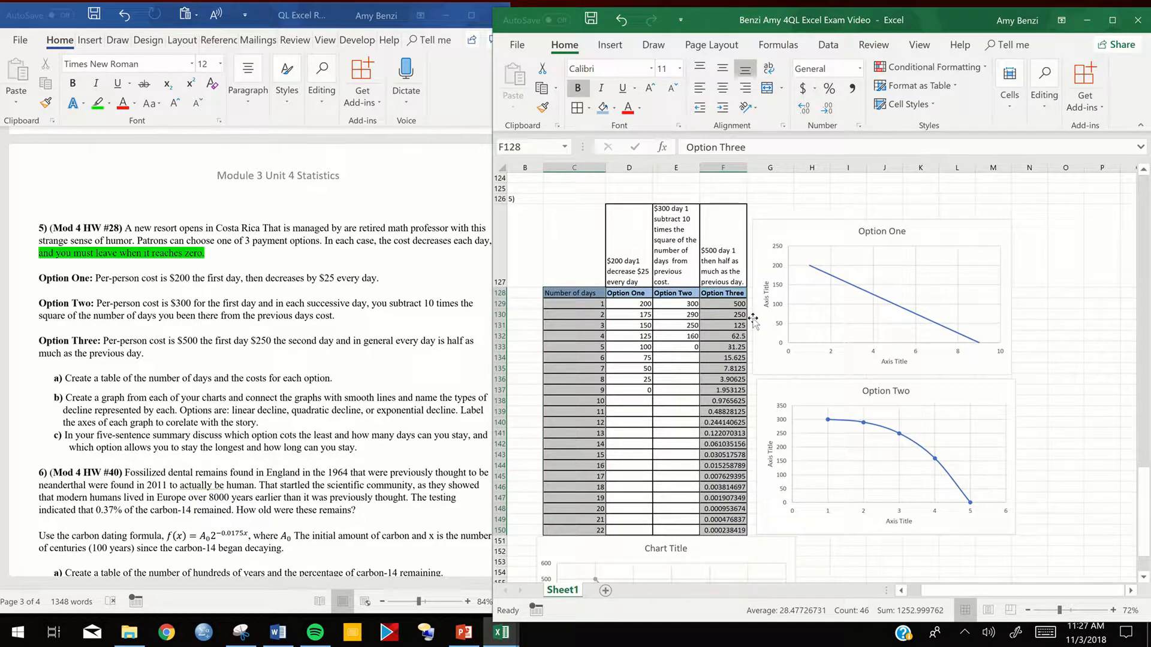
click(611, 45)
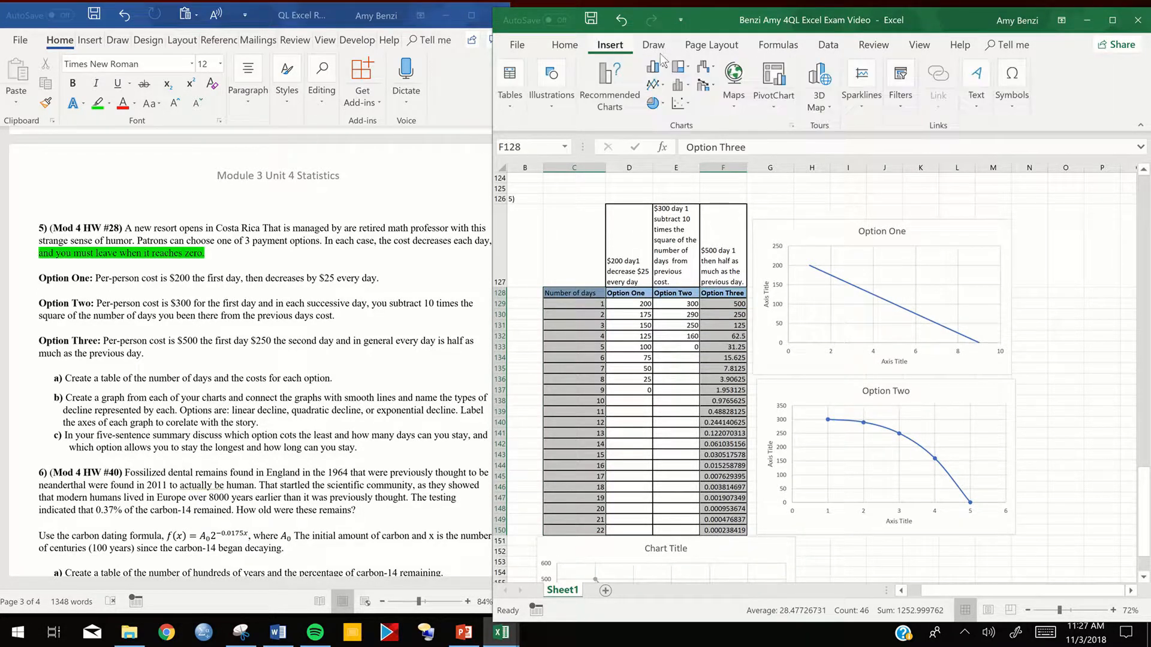
click(680, 103)
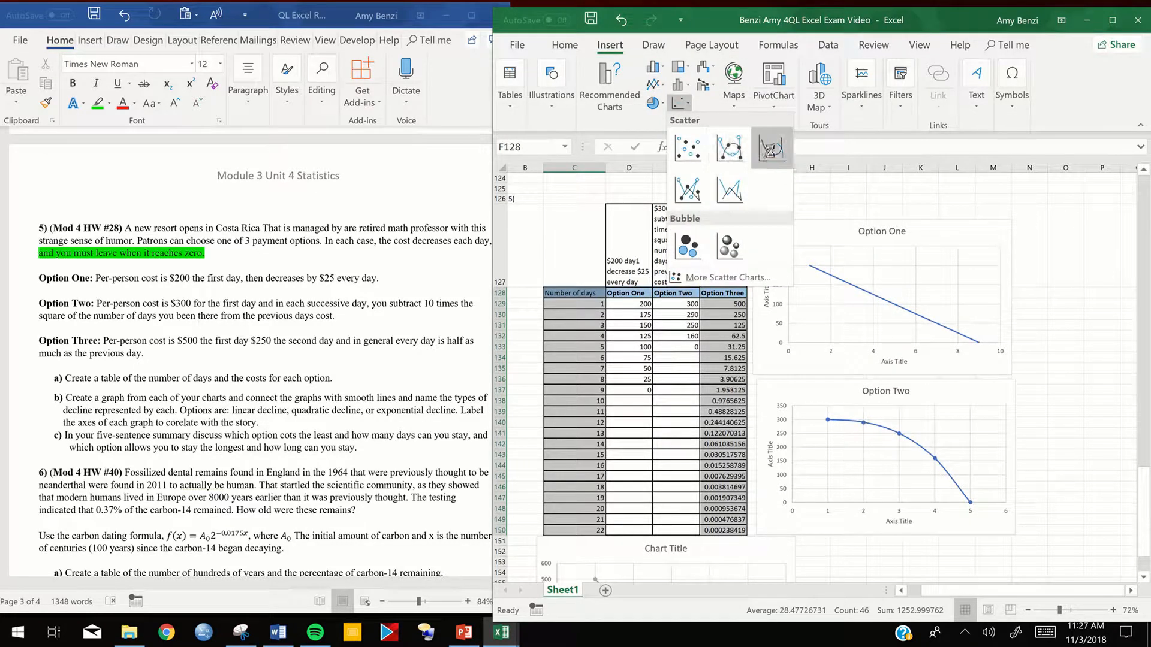
click(771, 150)
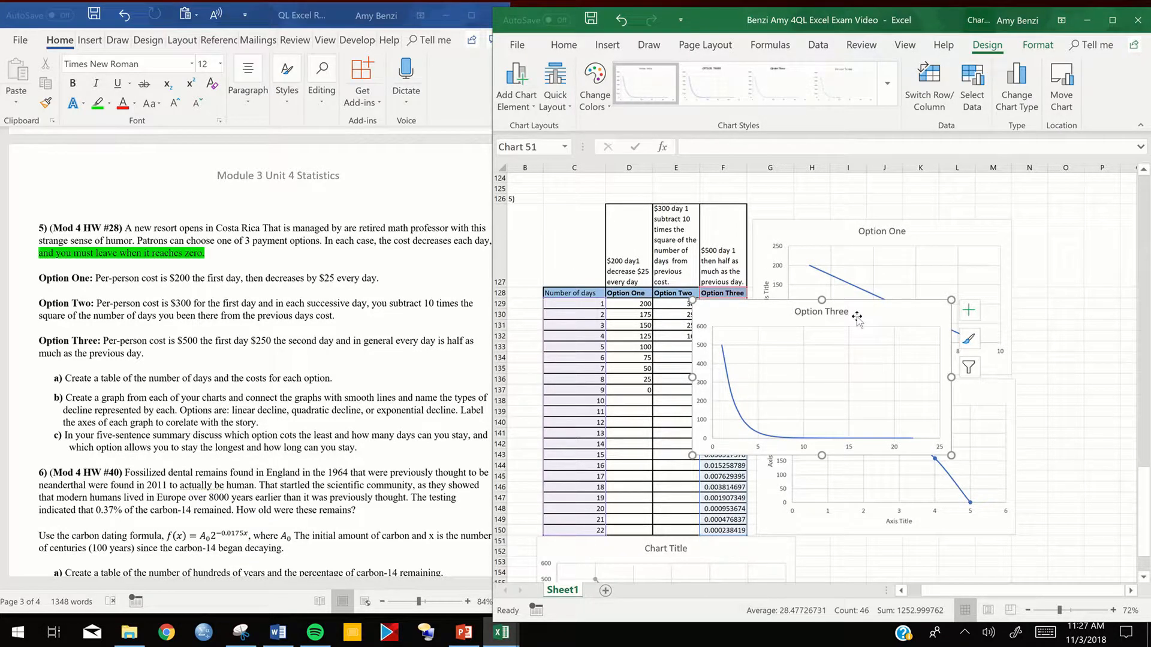
key(Delete)
- Fill the Option Three cost for day 16, cell F144, with yellow
click(708, 474)
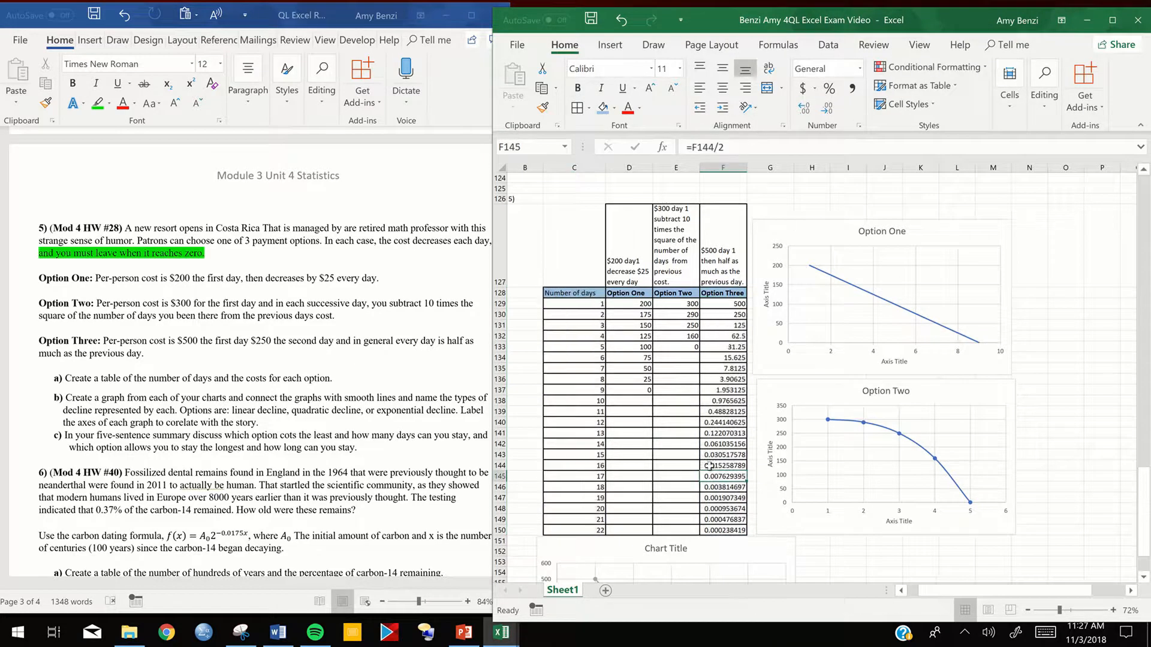
drag(578, 293, 582, 317)
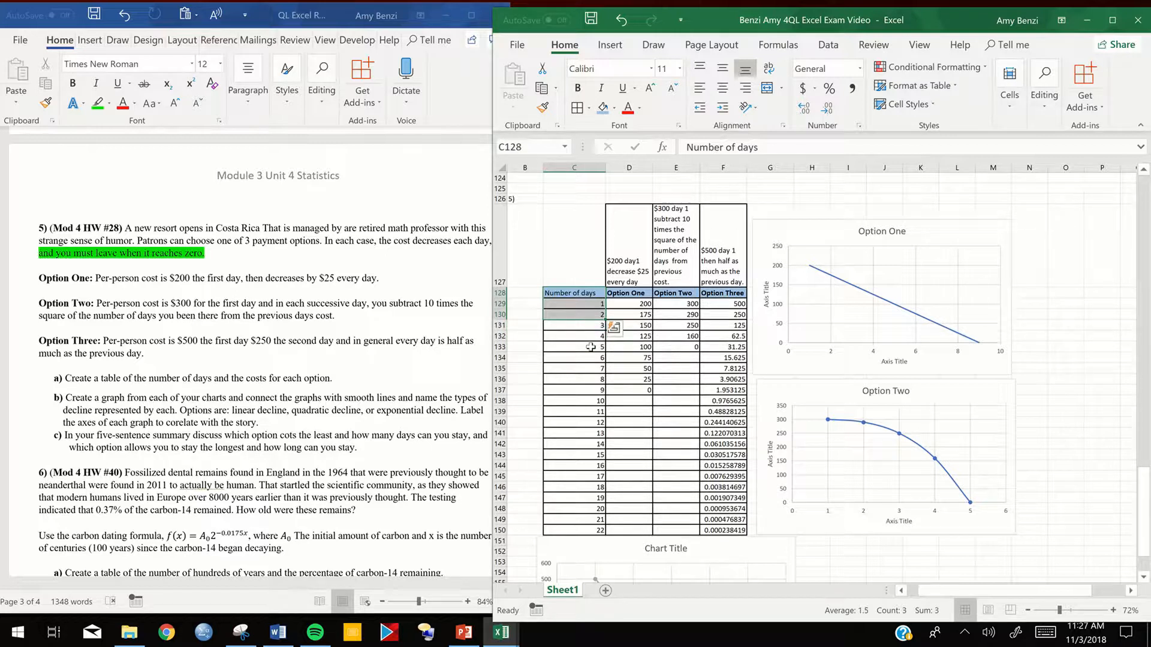
click(721, 465)
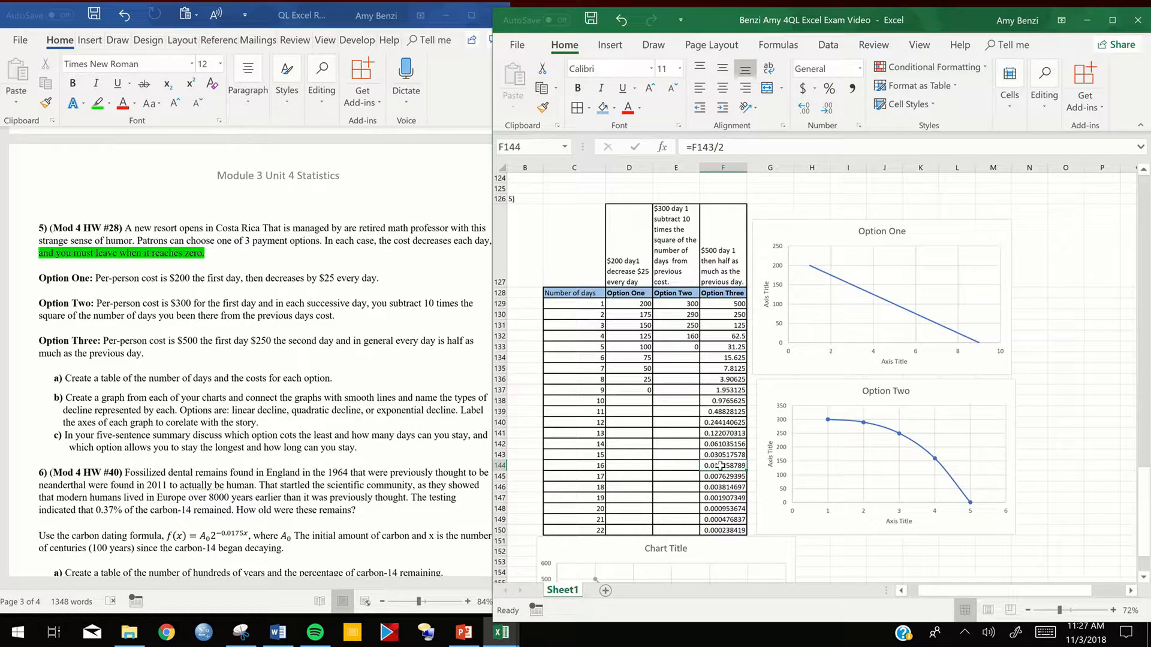
double_click(721, 465)
key(Escape)
click(614, 108)
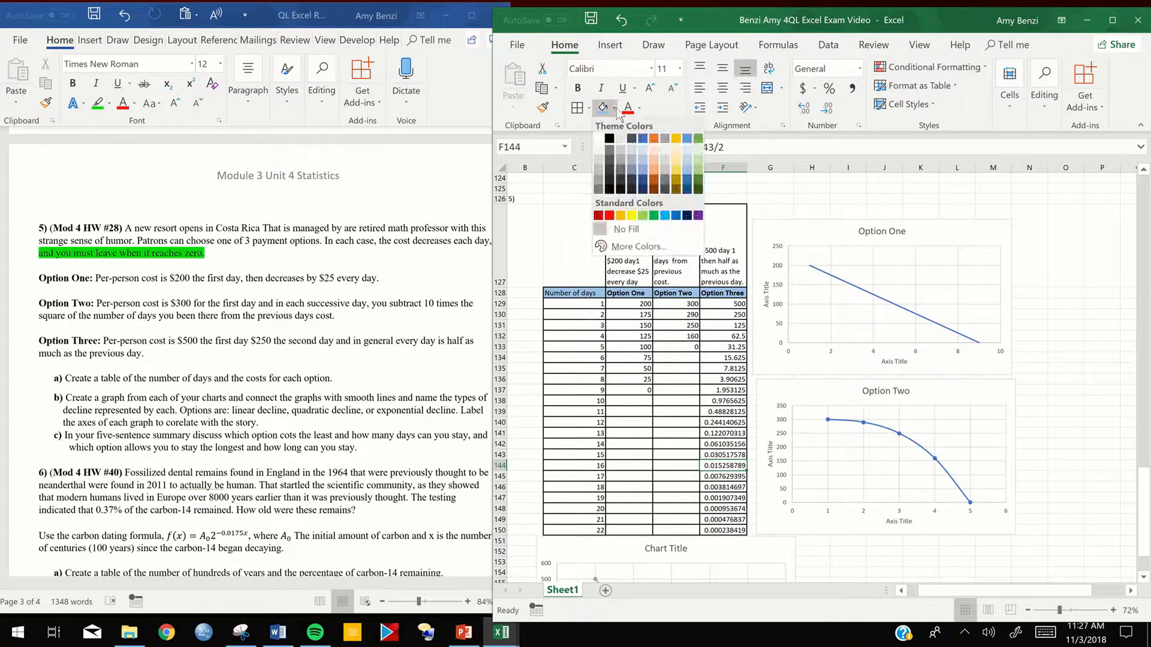
click(636, 223)
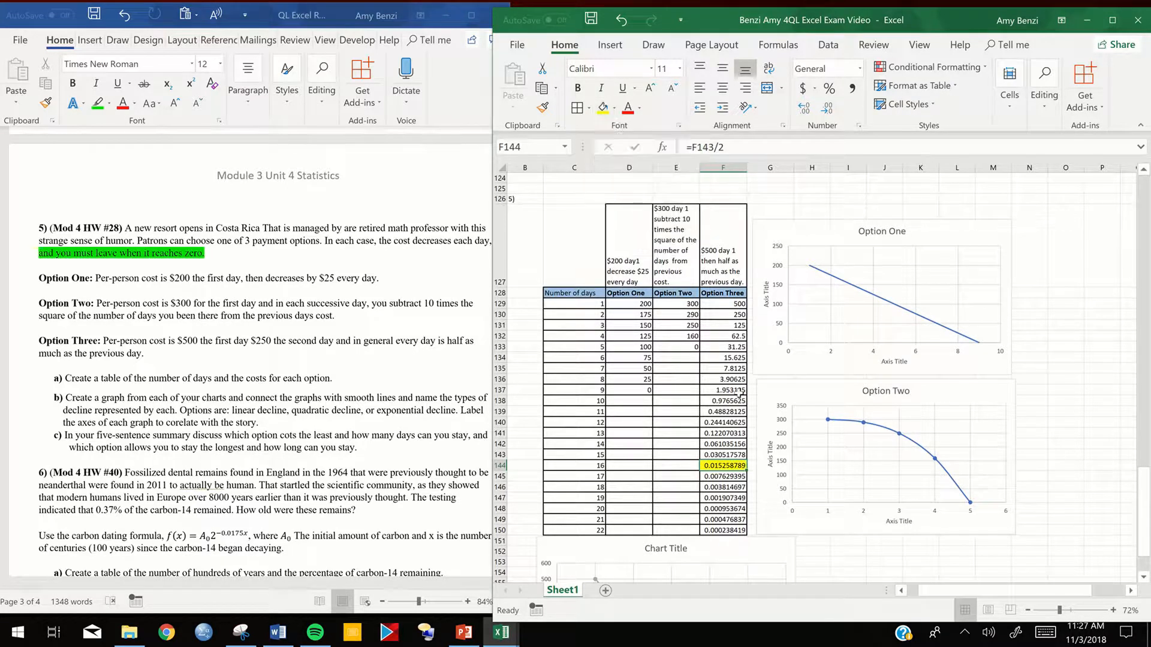
- Fill the Option Three cost for day 17, cell F145, with yellow and clear the fill from F144
click(723, 477)
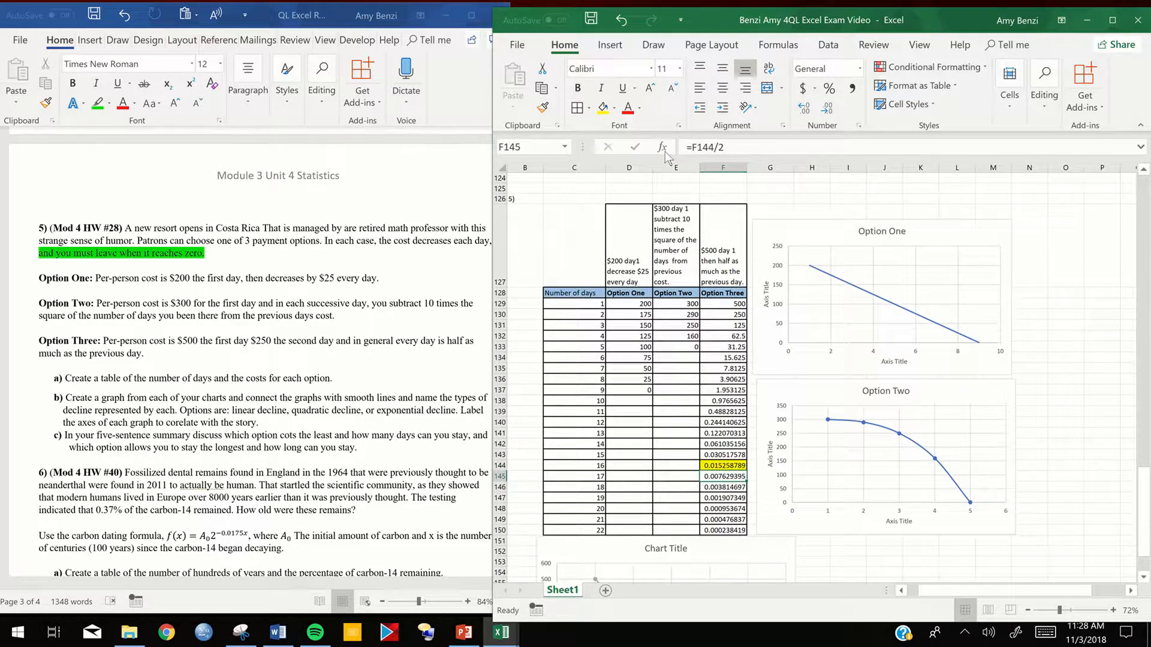
click(602, 108)
click(734, 465)
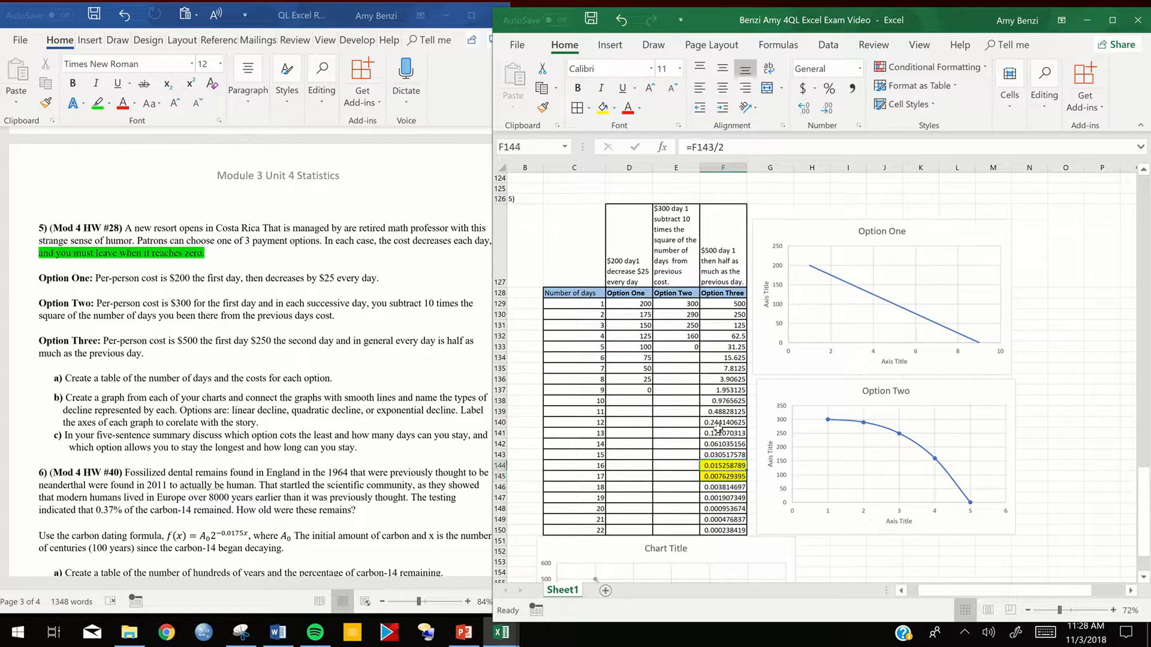
click(615, 108)
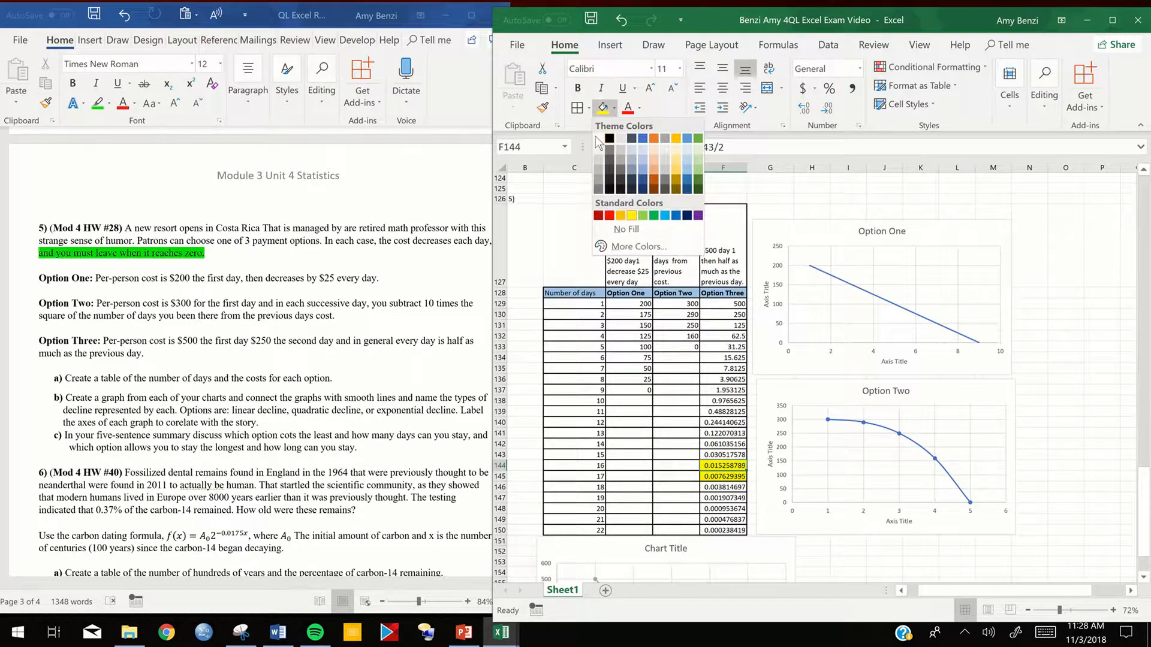
click(626, 230)
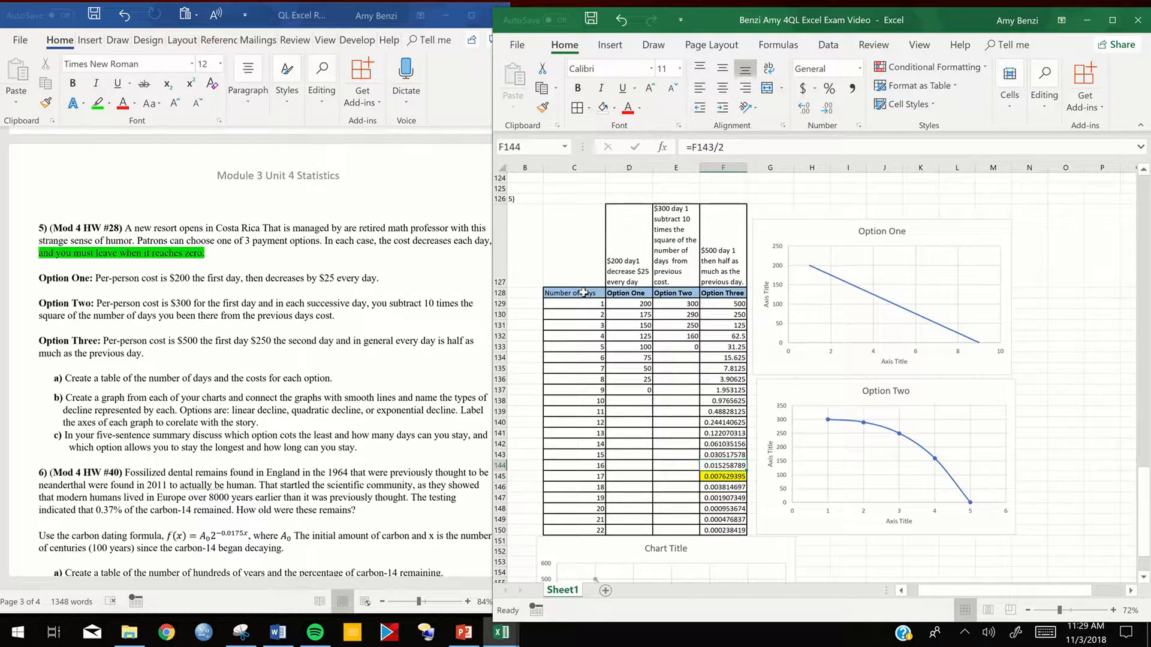
- Insert a scatter chart with smooth lines for Option Three from C128:C145 and F128:F145
drag(580, 293, 573, 478)
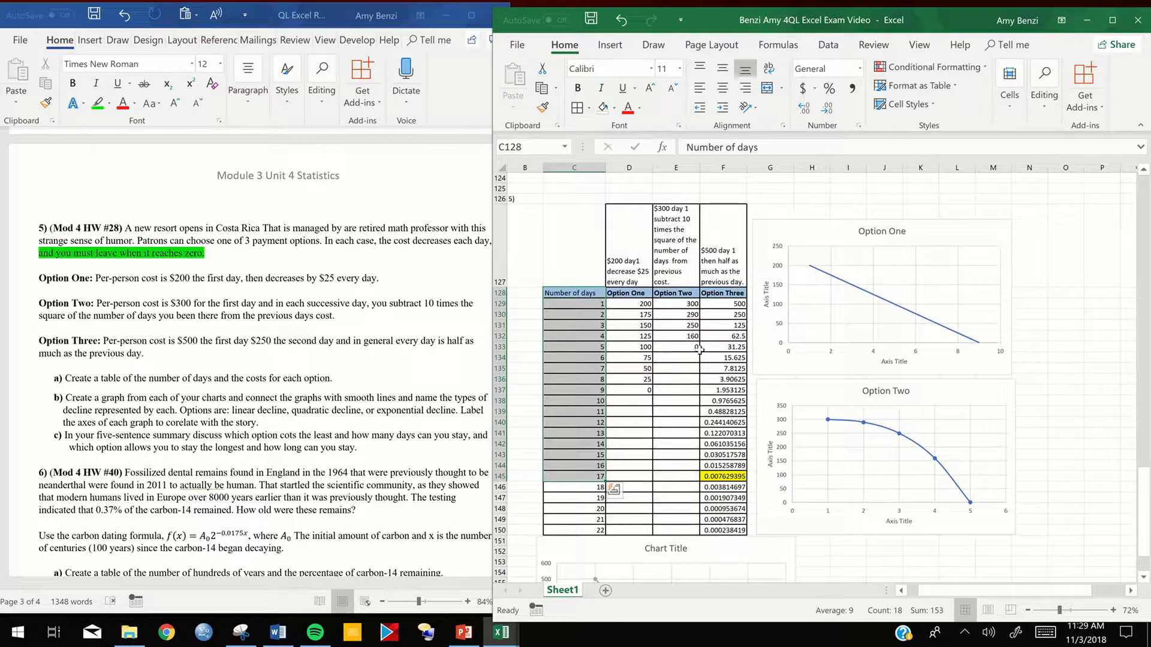
click(590, 305)
drag(579, 293, 594, 476)
drag(717, 294, 718, 478)
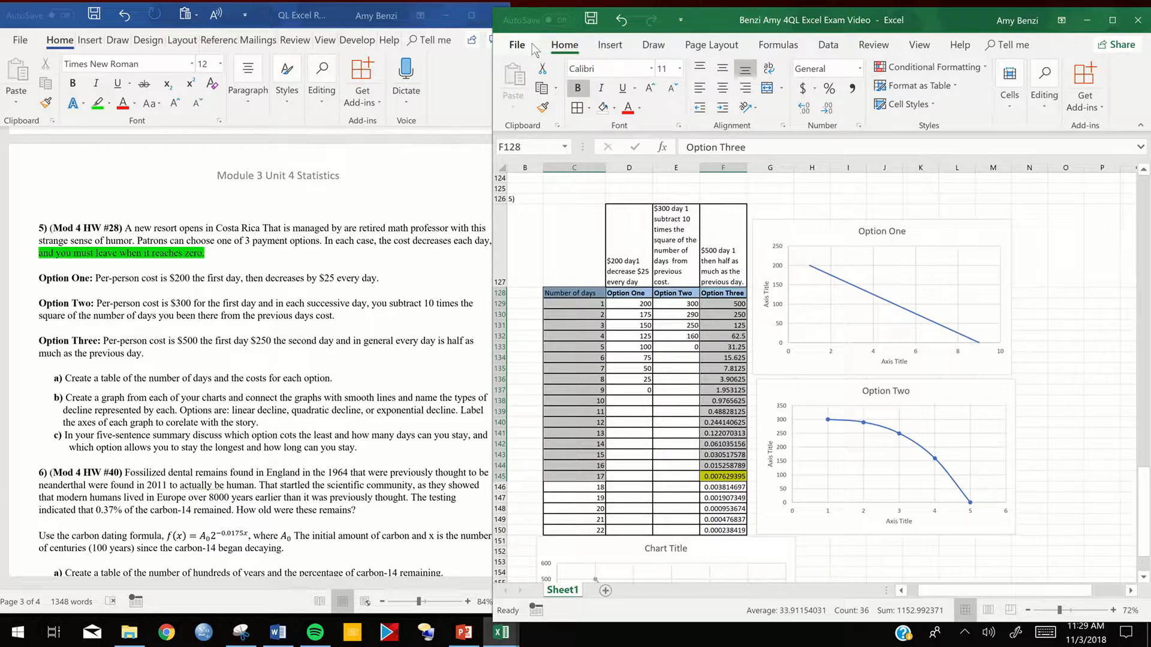
click(601, 51)
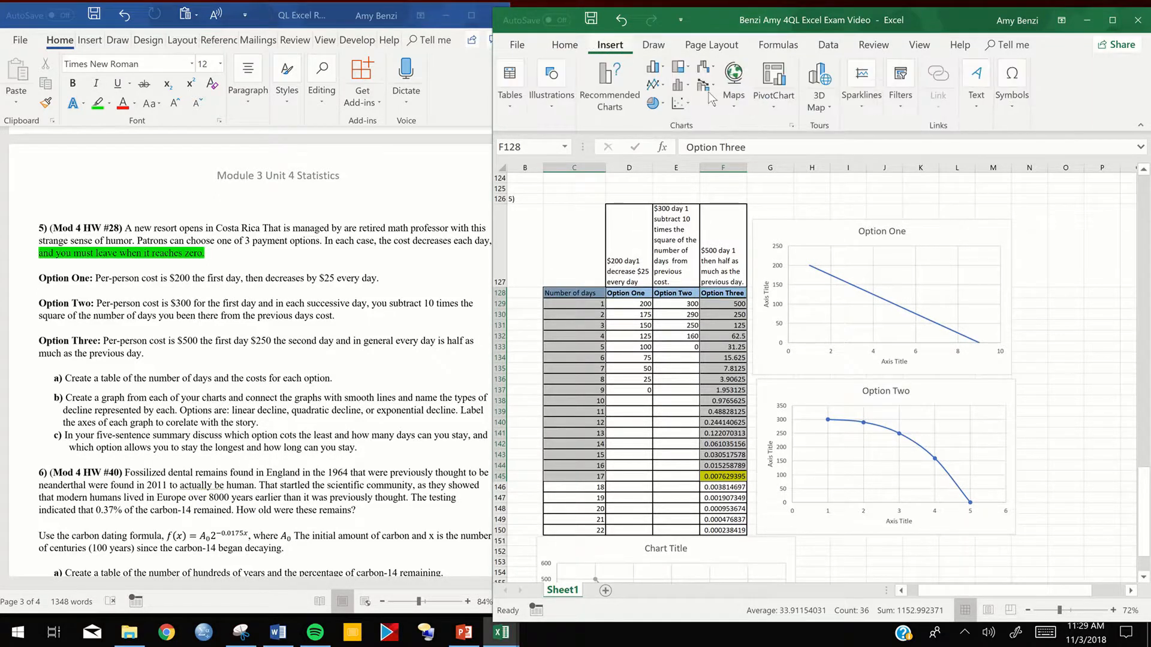
click(679, 103)
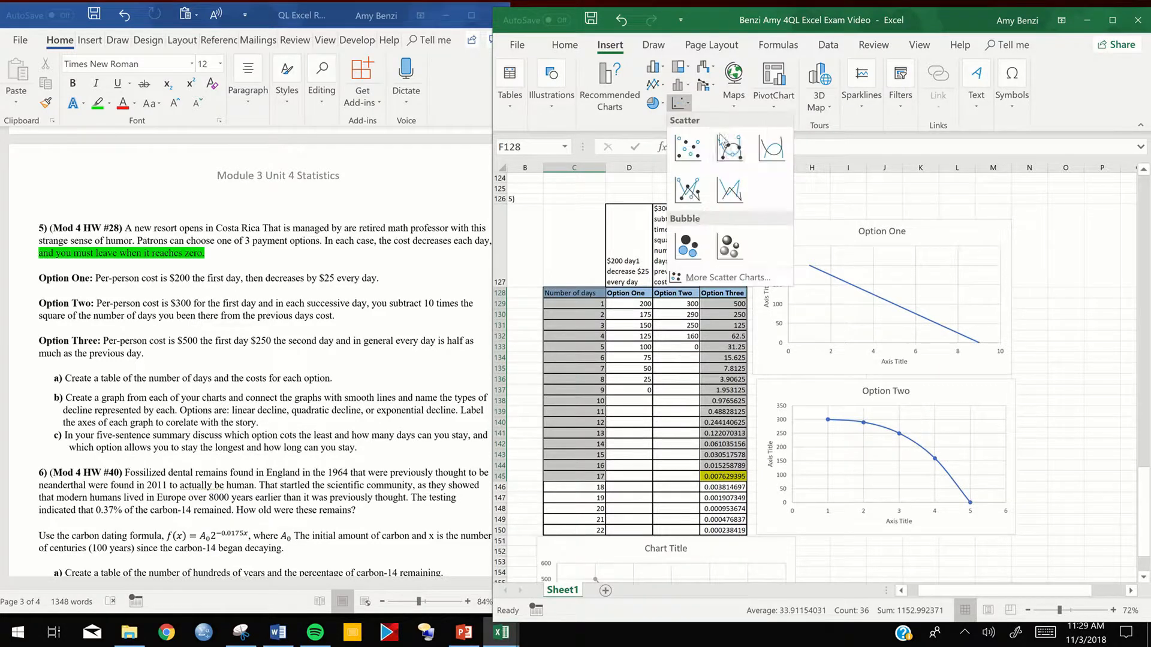
click(771, 149)
- Shift the Option Three title to the chart's upper right corner and place the chart to the right of the Option One chart
click(838, 310)
drag(1000, 332, 1000, 332)
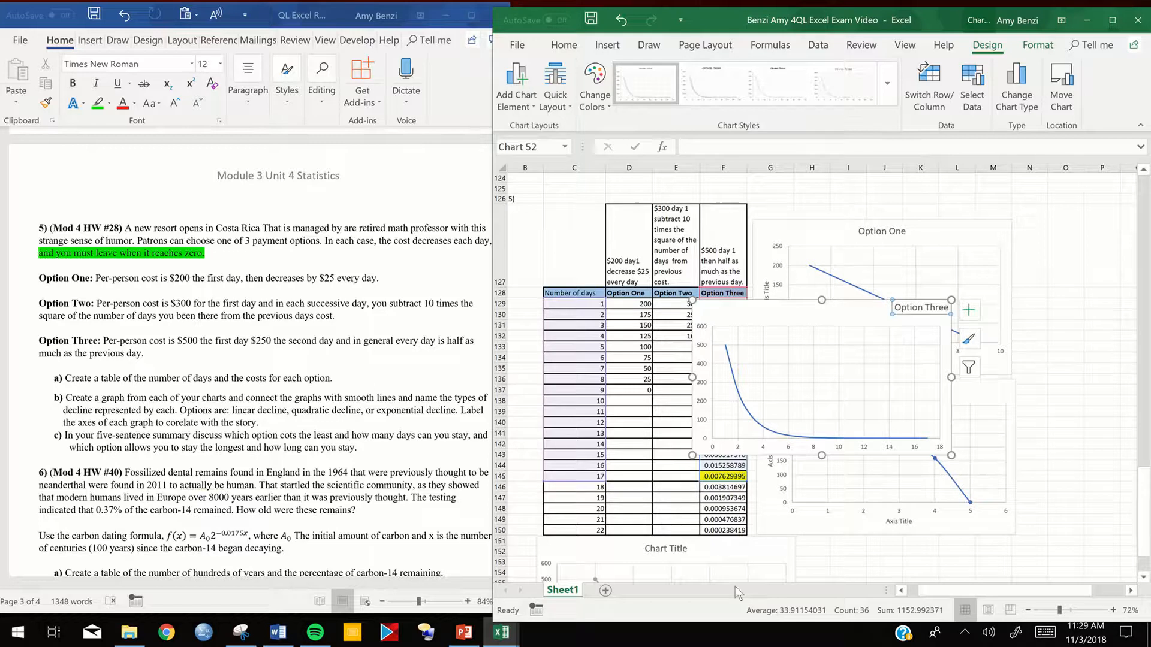
drag(977, 594, 1016, 589)
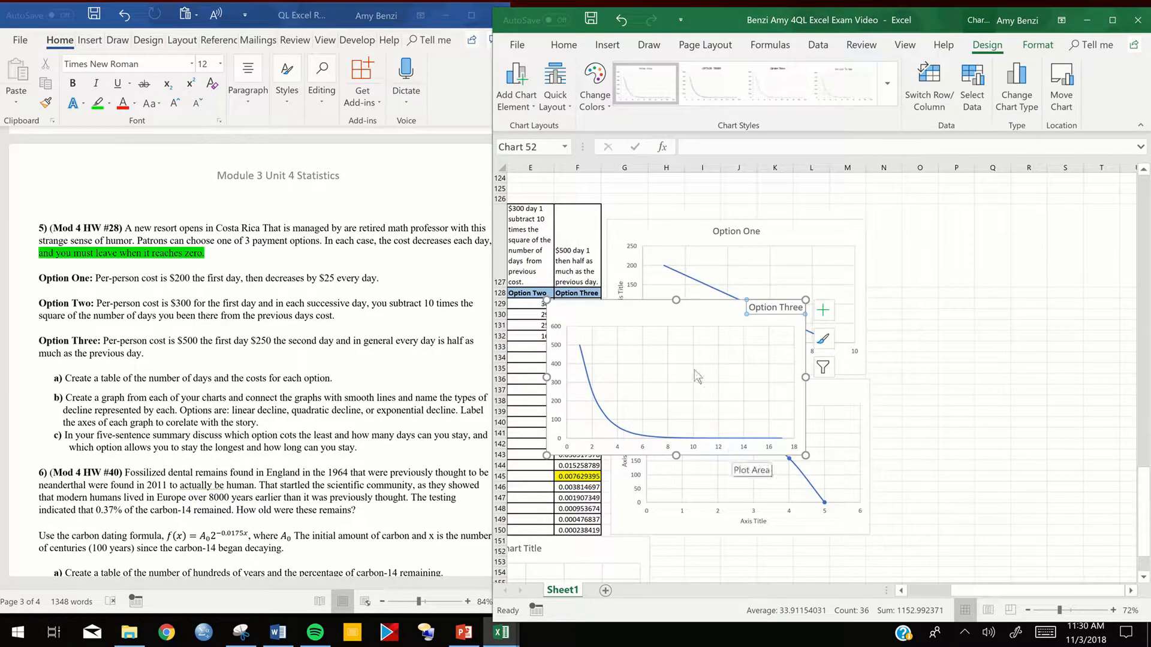
drag(684, 319, 1009, 250)
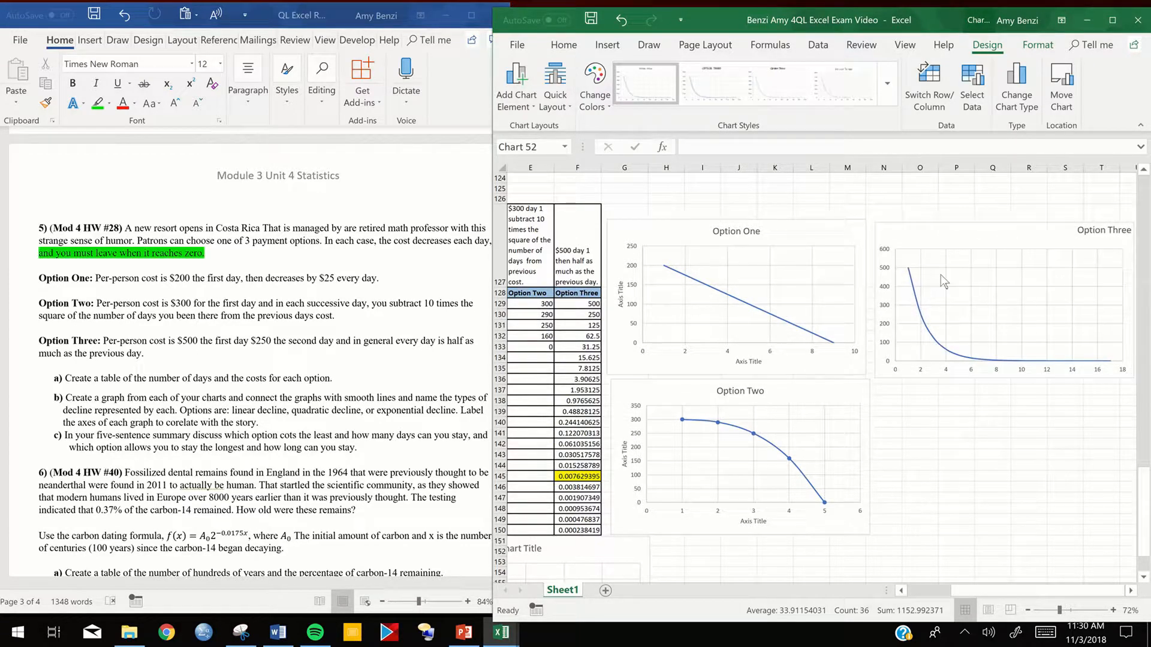
- Set the major unit of the Option Three chart's vertical axis to 0.01
double_click(887, 351)
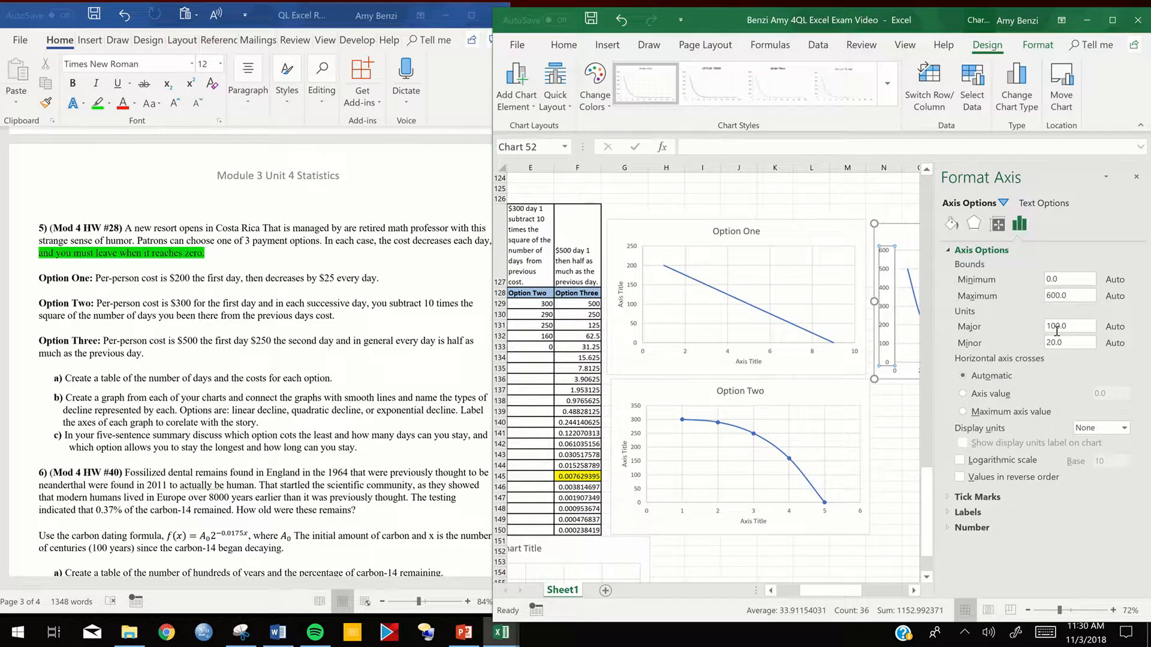
drag(1059, 327, 1048, 330)
key(BackSpace)
text(.011)
- Set the maximum bound of the Option Three chart's vertical axis to 0.01
drag(1060, 295, 1050, 298)
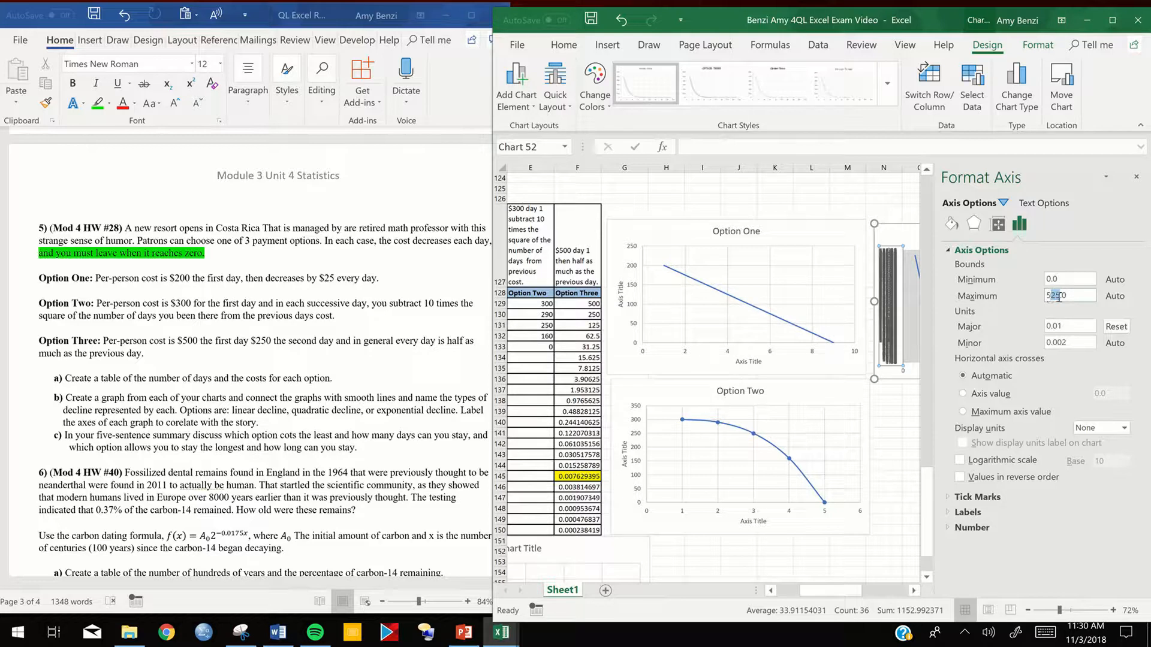
key(BackSpace)
click(1068, 344)
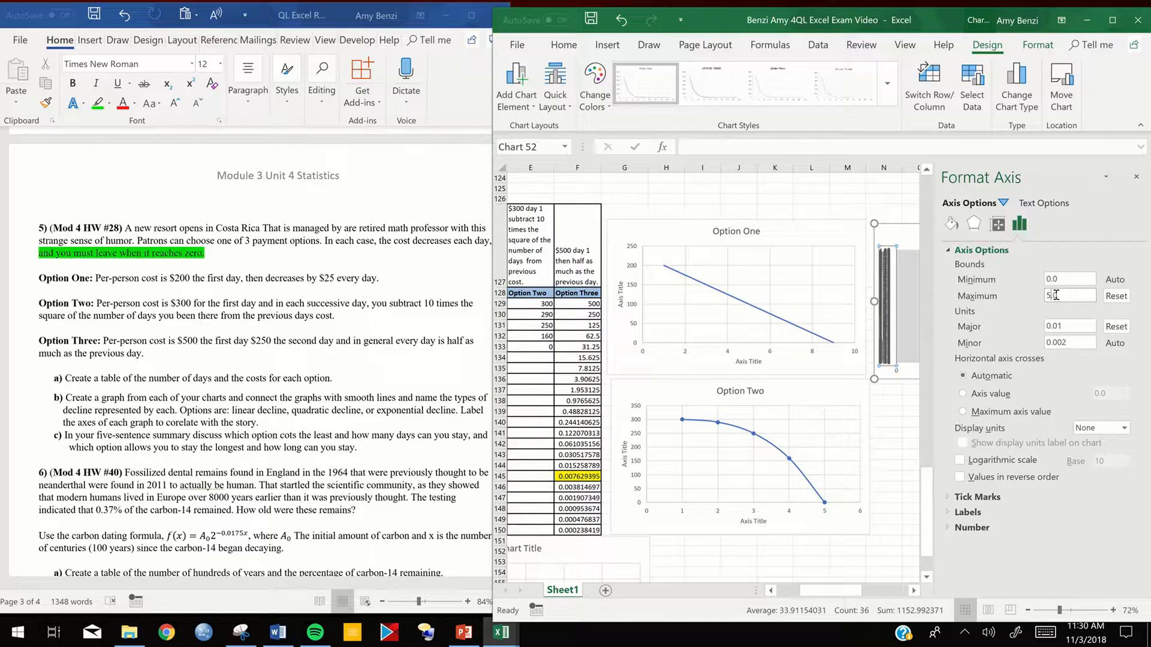
drag(1048, 296, 1046, 296)
text(0.01)
key(Return)
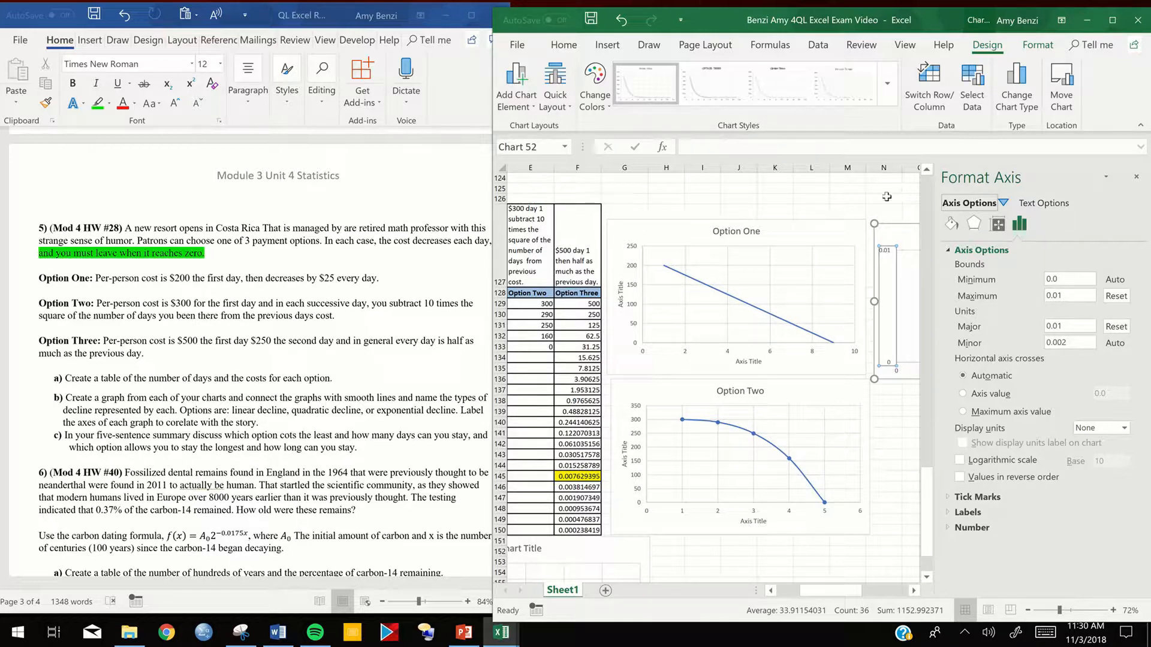
- Set the maximum bound of the Option Three chart's vertical axis to 2.0 and deselect the chart
drag(849, 591, 884, 597)
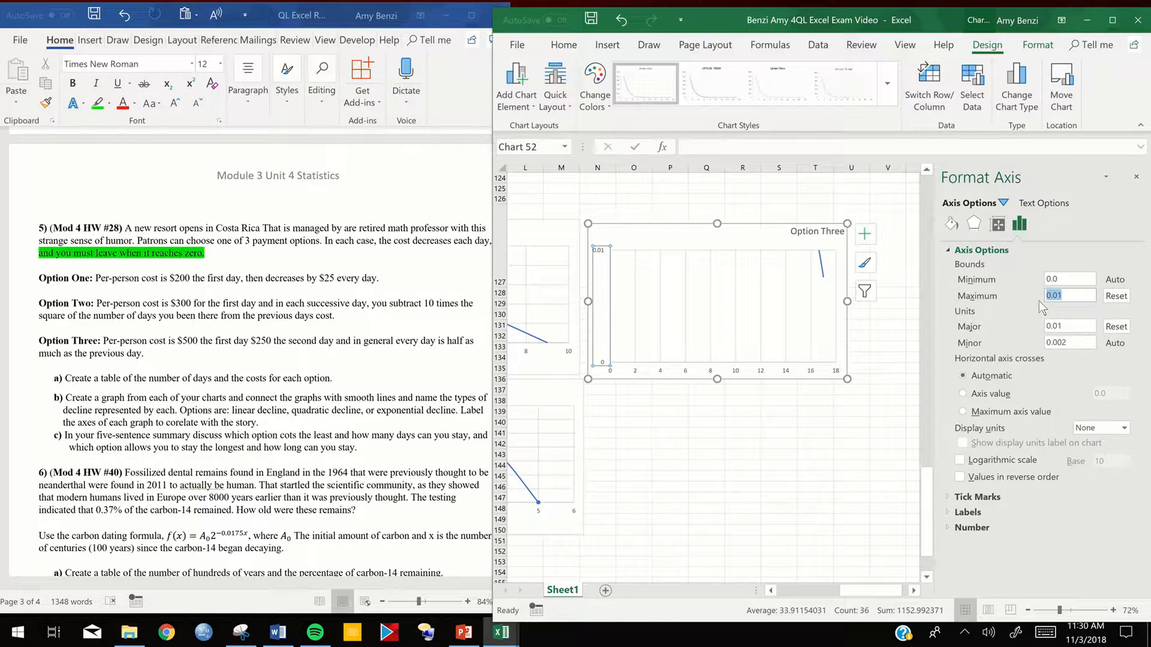
text(2.0)
key(Return)
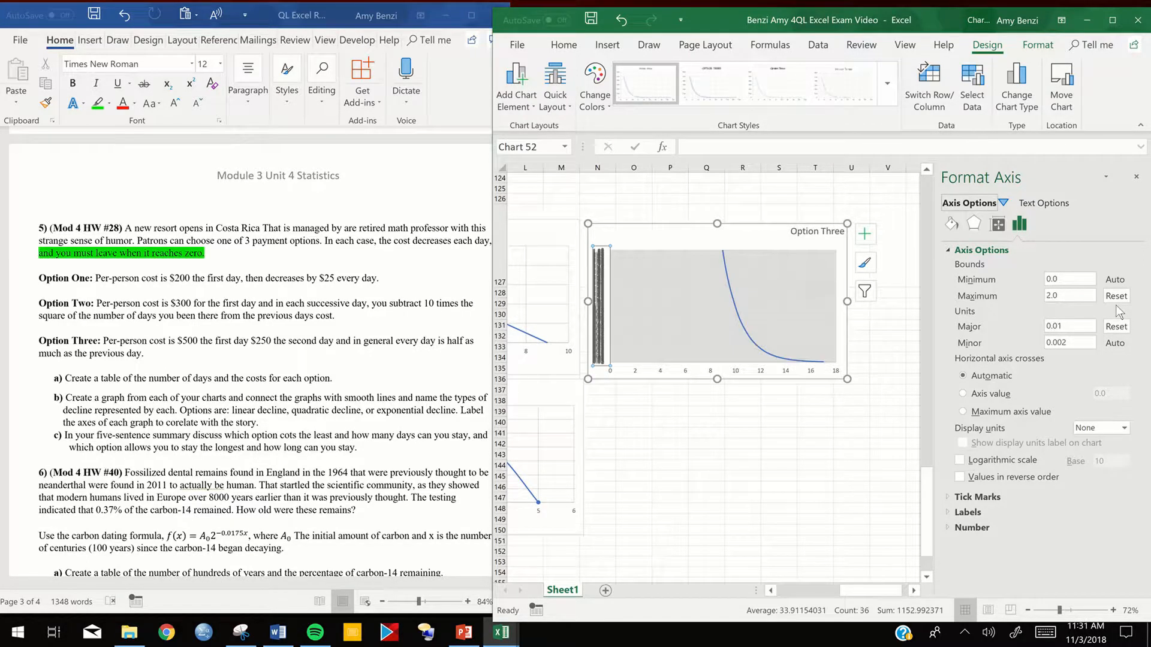
click(768, 415)
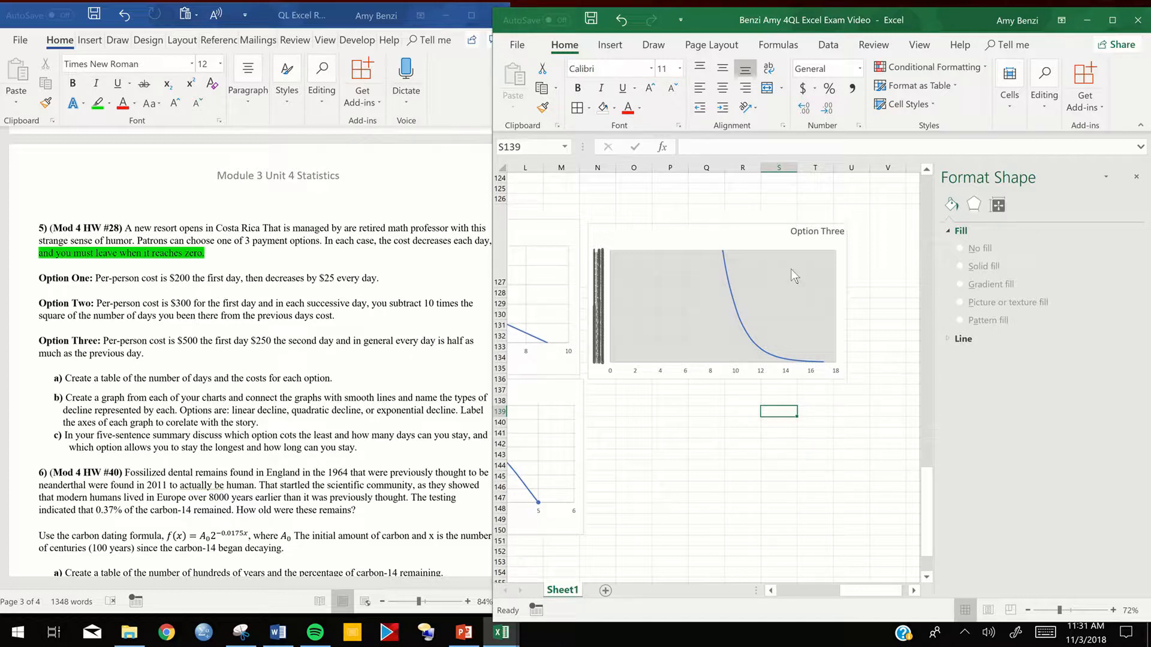
- Try a larger major unit for the Option Three chart's vertical axis
click(599, 331)
click(599, 329)
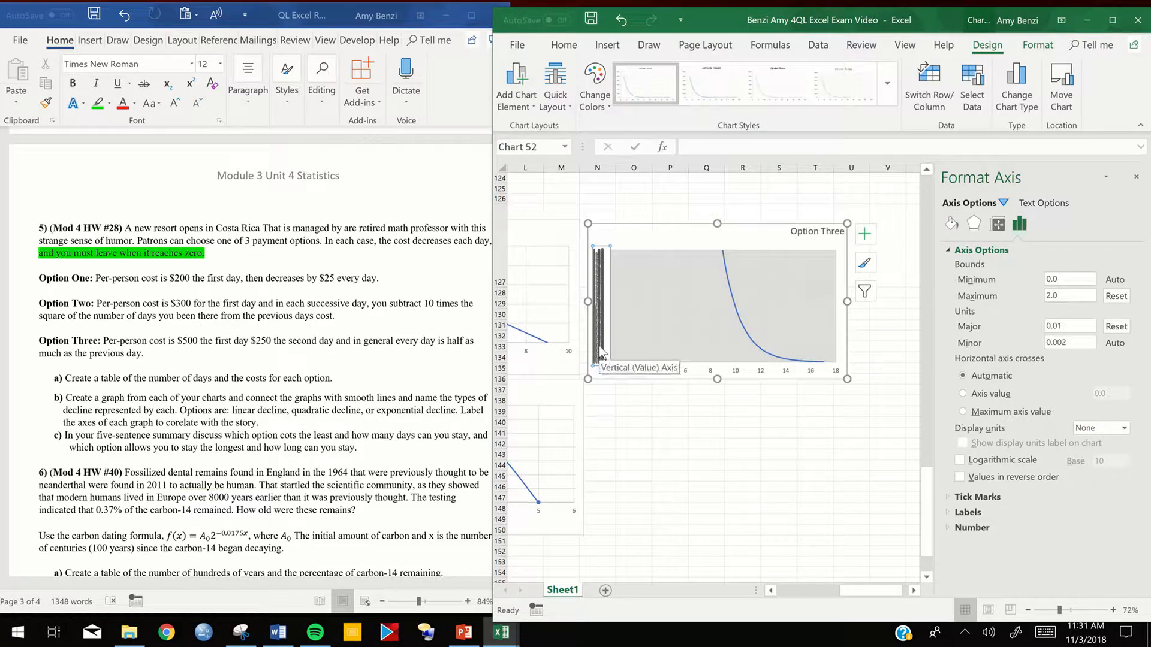
double_click(1067, 327)
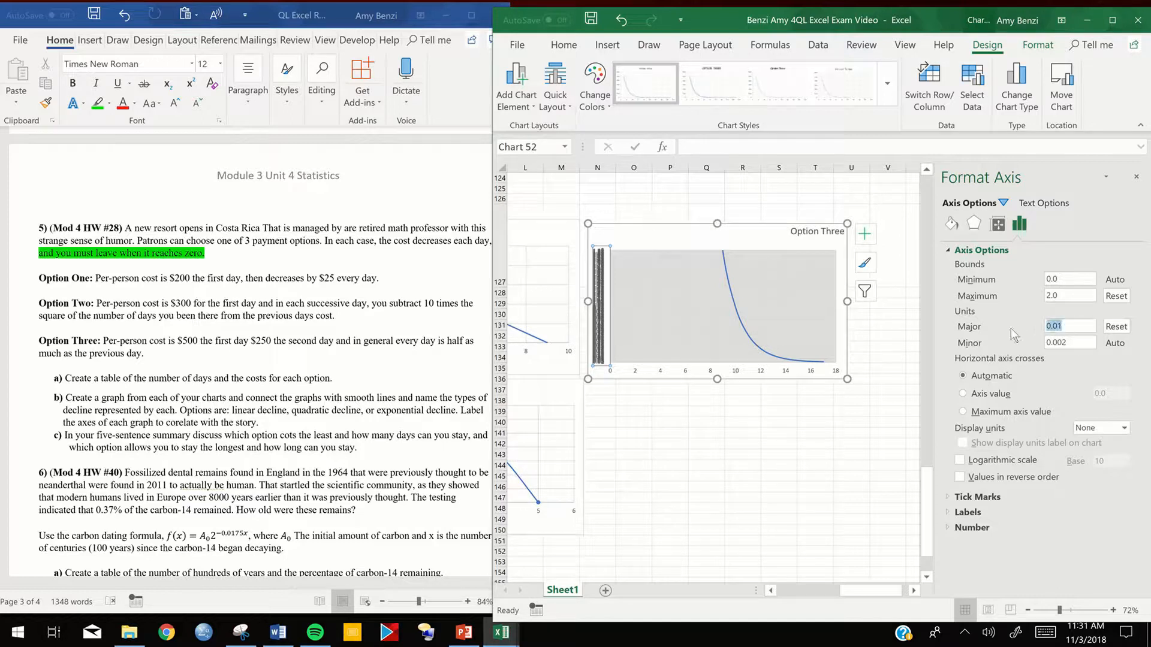
text(1)
click(1136, 176)
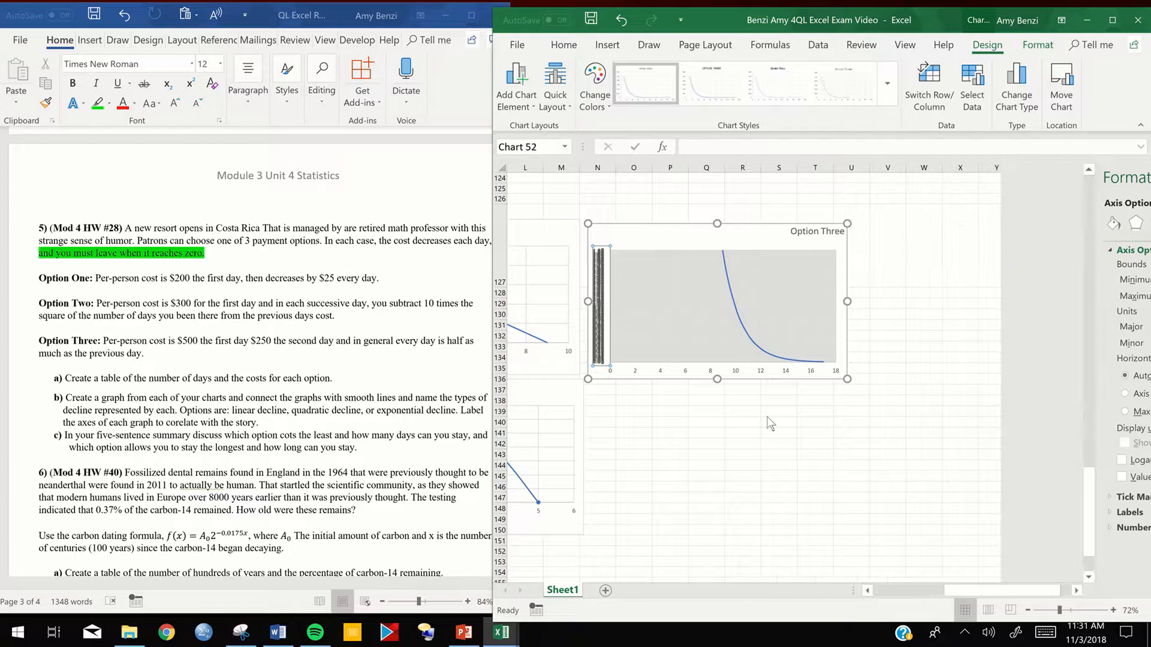
click(779, 412)
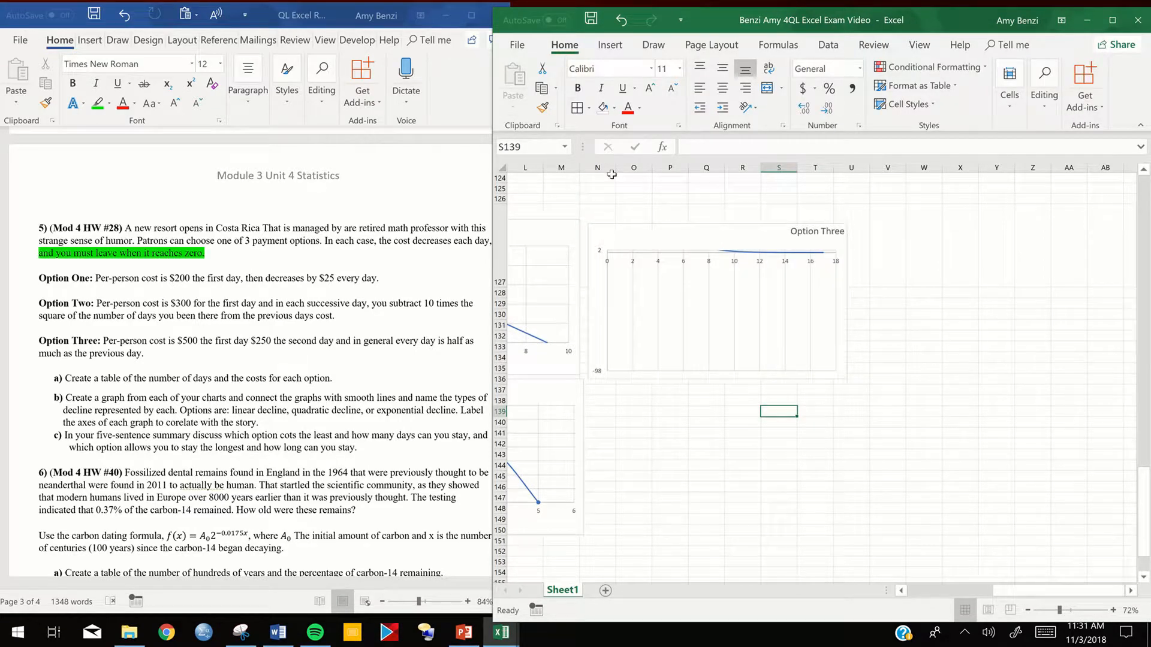
- Undo the recent scale changes to the Option Three chart's vertical axis and deselect the chart
click(621, 25)
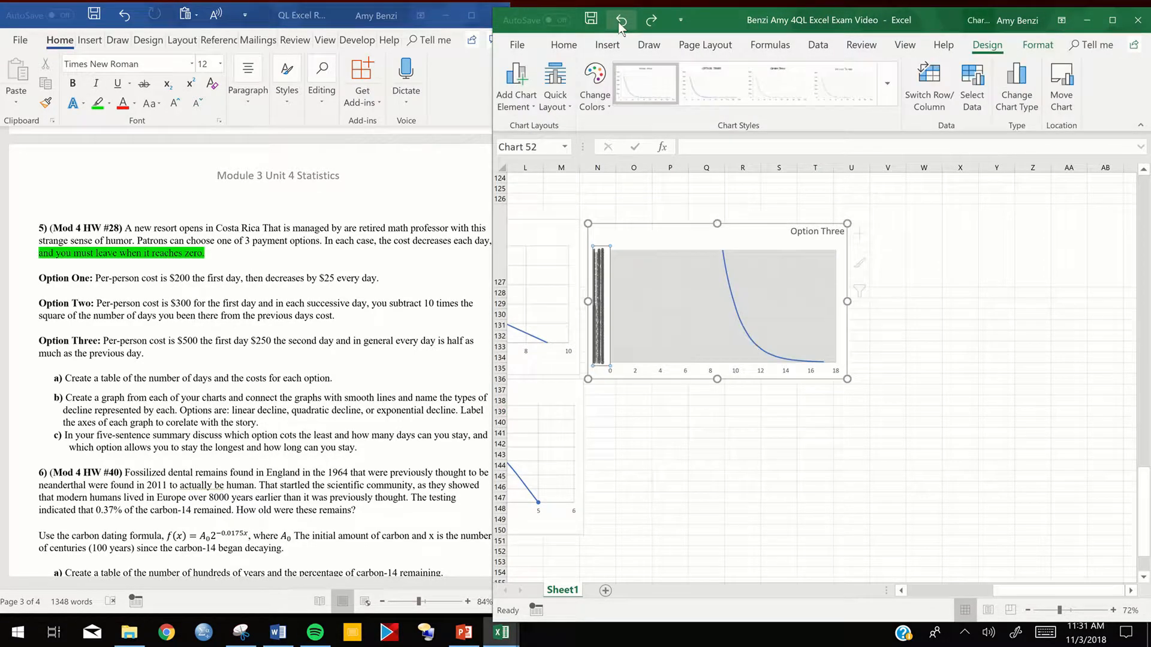
click(621, 25)
click(620, 25)
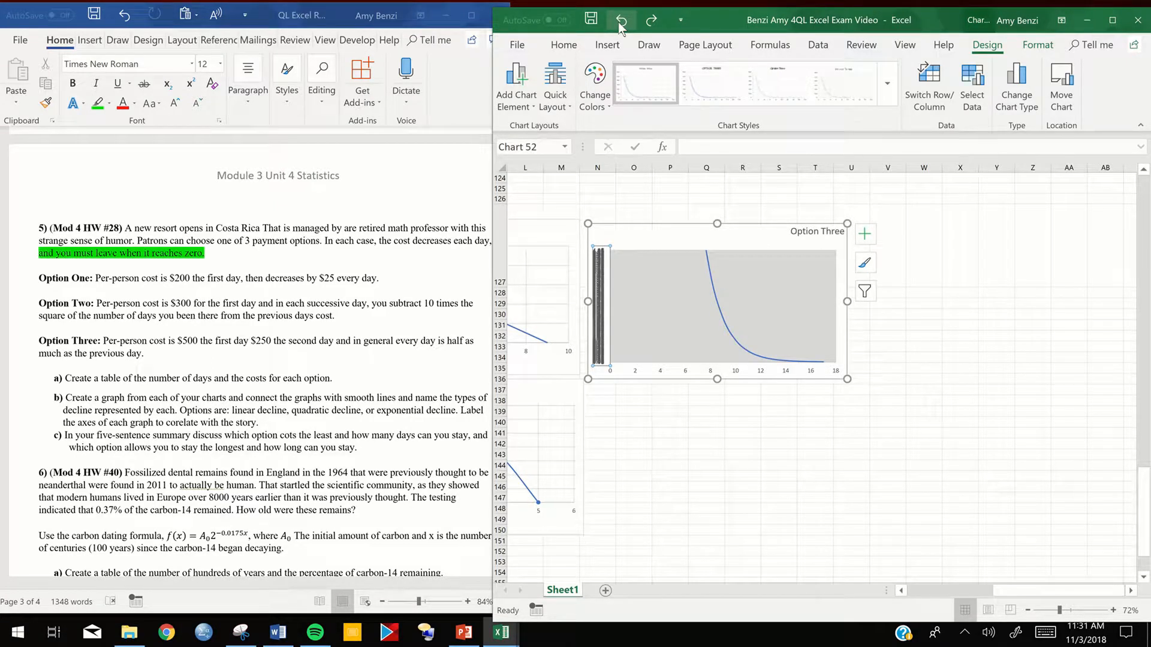
click(620, 25)
click(620, 25)
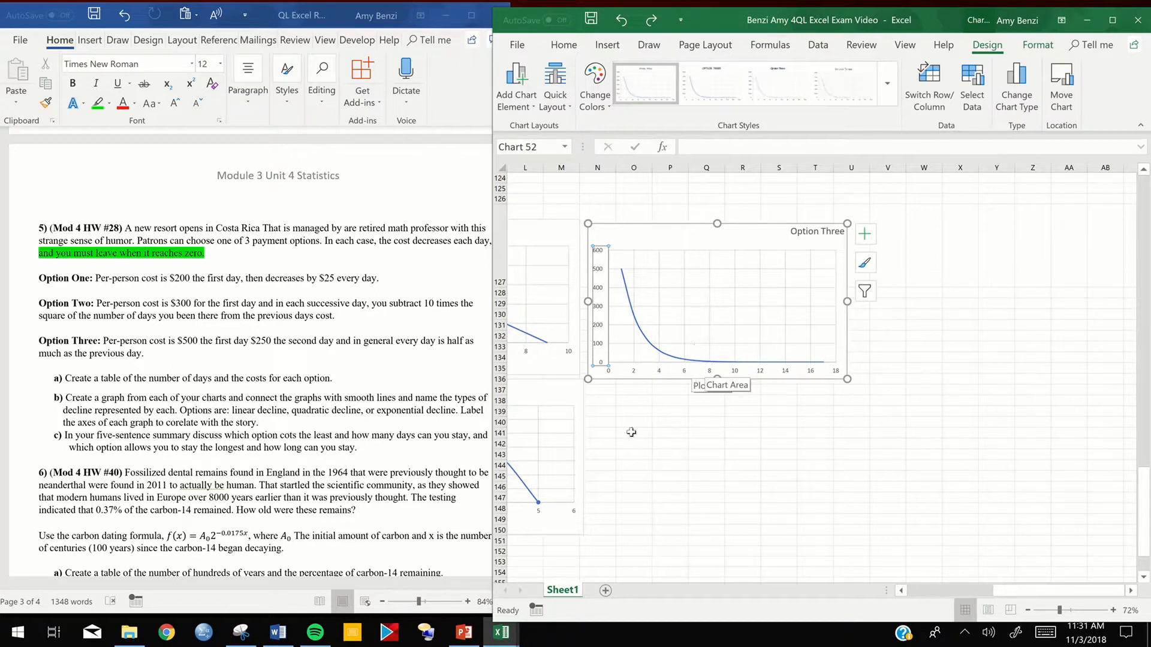
click(634, 454)
- Copy the red "Write Five sentences" text box from the QL Excel Report Module 4 Unit 5 Building workbook
mouse_move(956, 589)
mouse_down()
mouse_move(924, 591)
mouse_move(946, 593)
mouse_up()
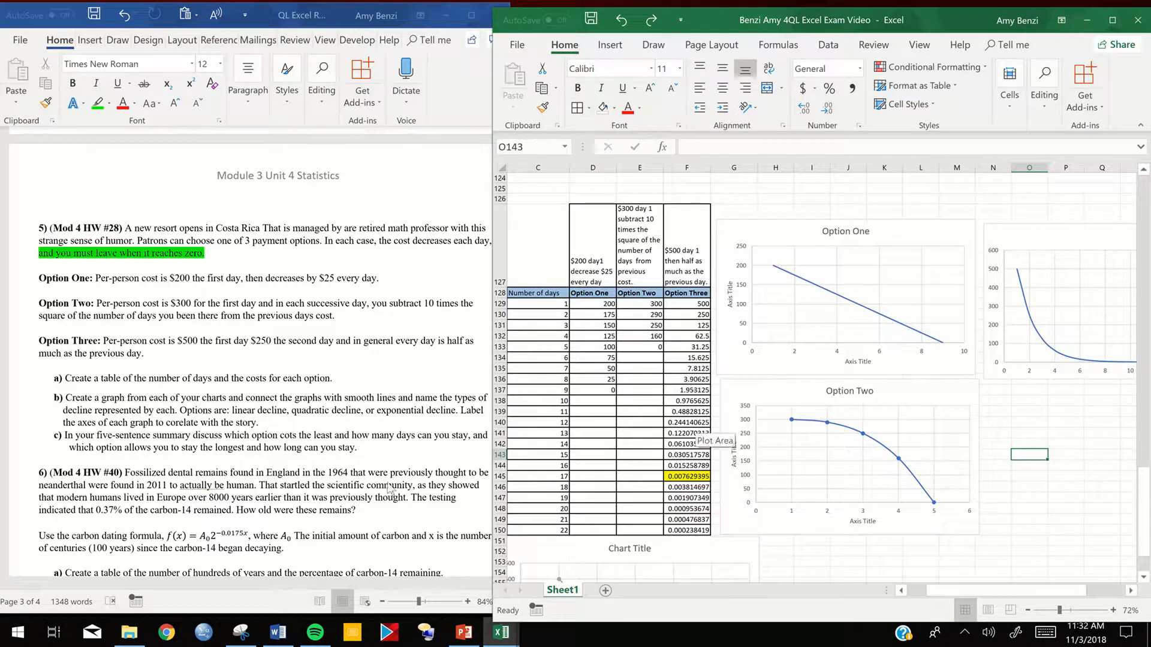
click(361, 497)
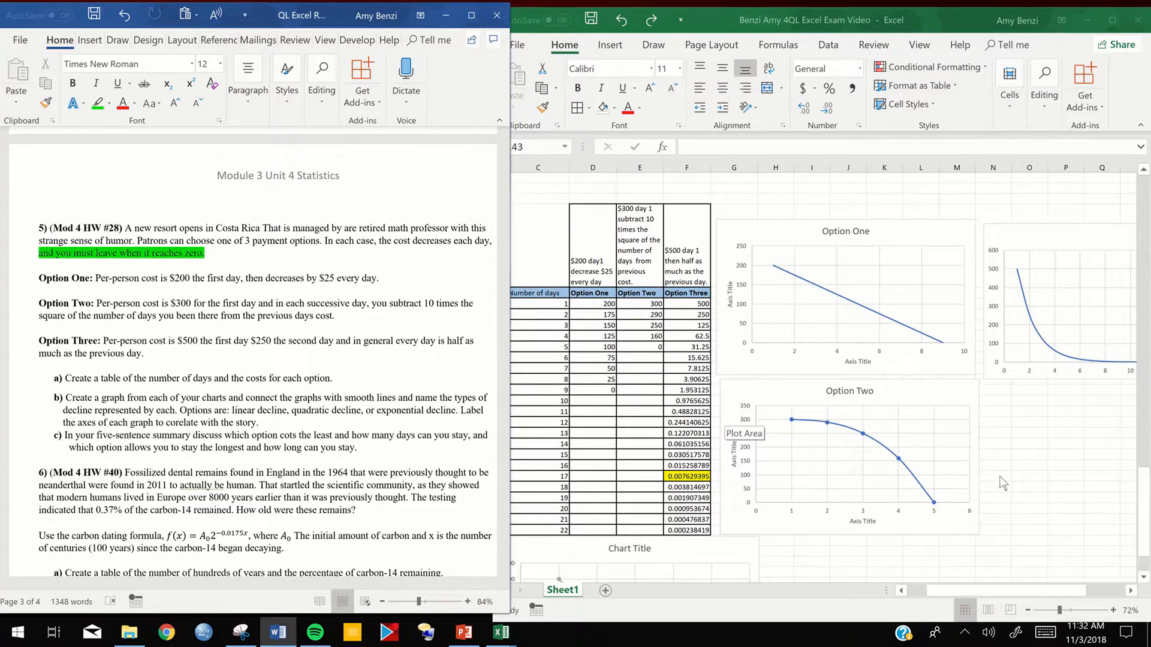
click(1030, 455)
scroll(1144, 534, down, 4)
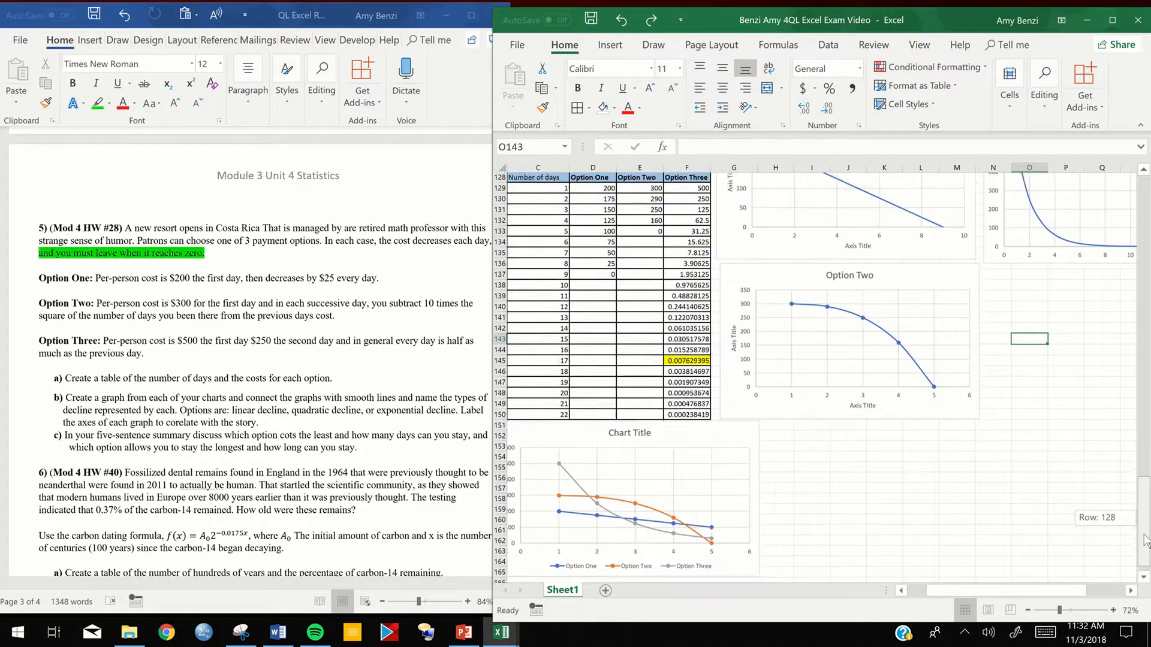
click(501, 633)
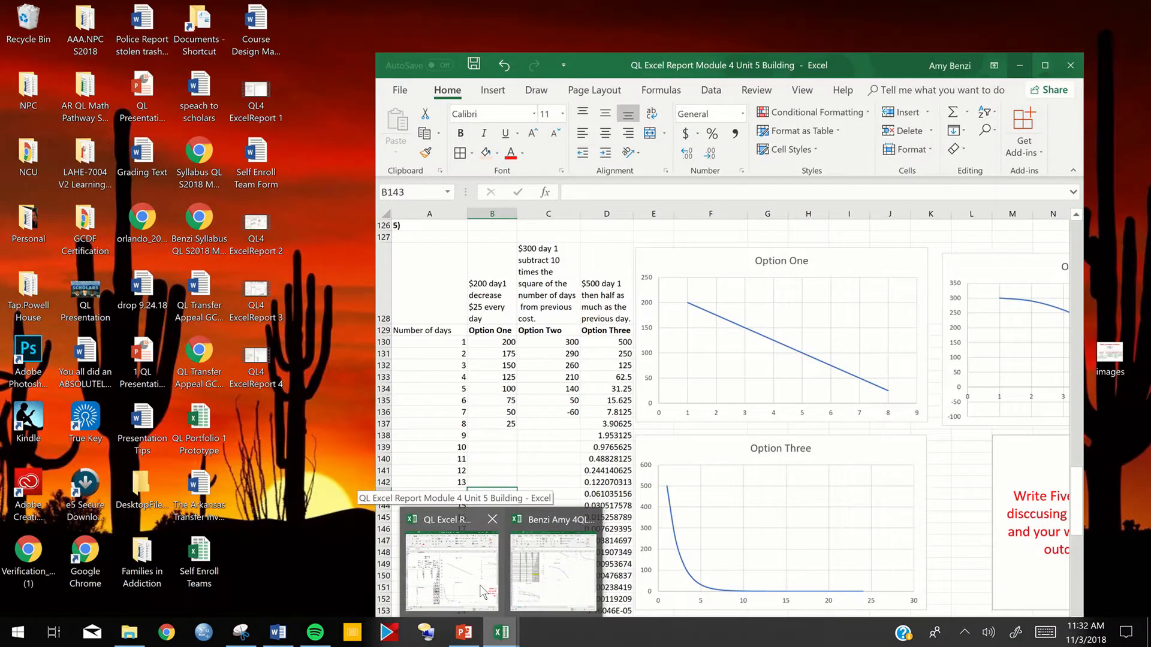
click(484, 592)
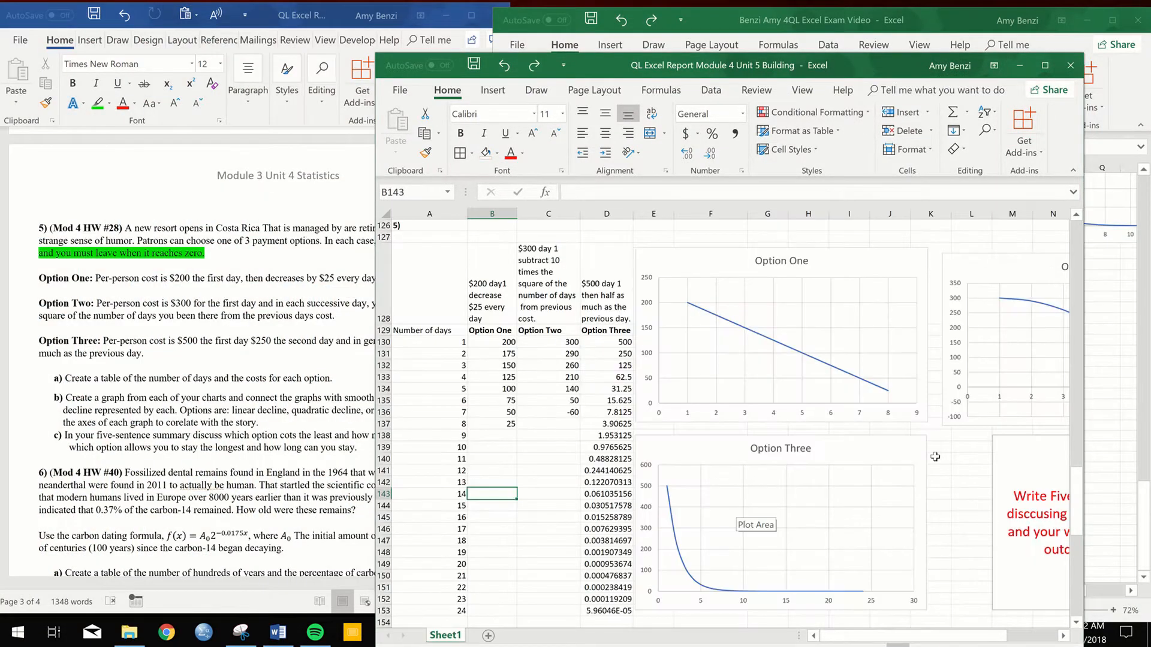
click(1016, 476)
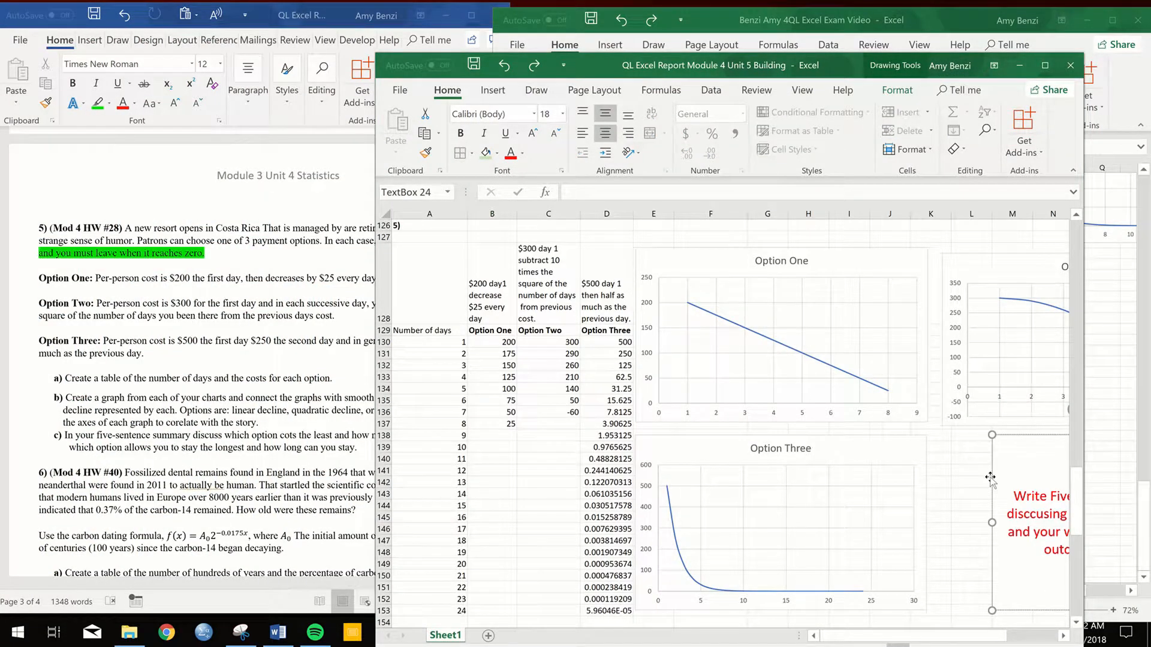
key(ctrl+c)
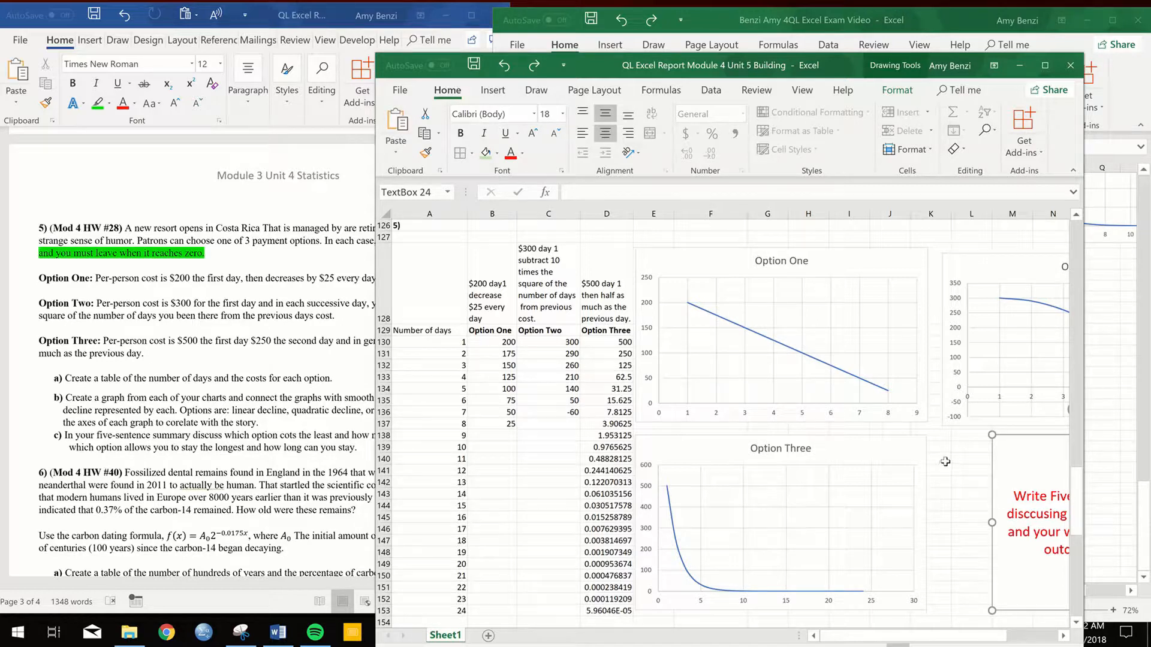
scroll(943, 463, down, 4)
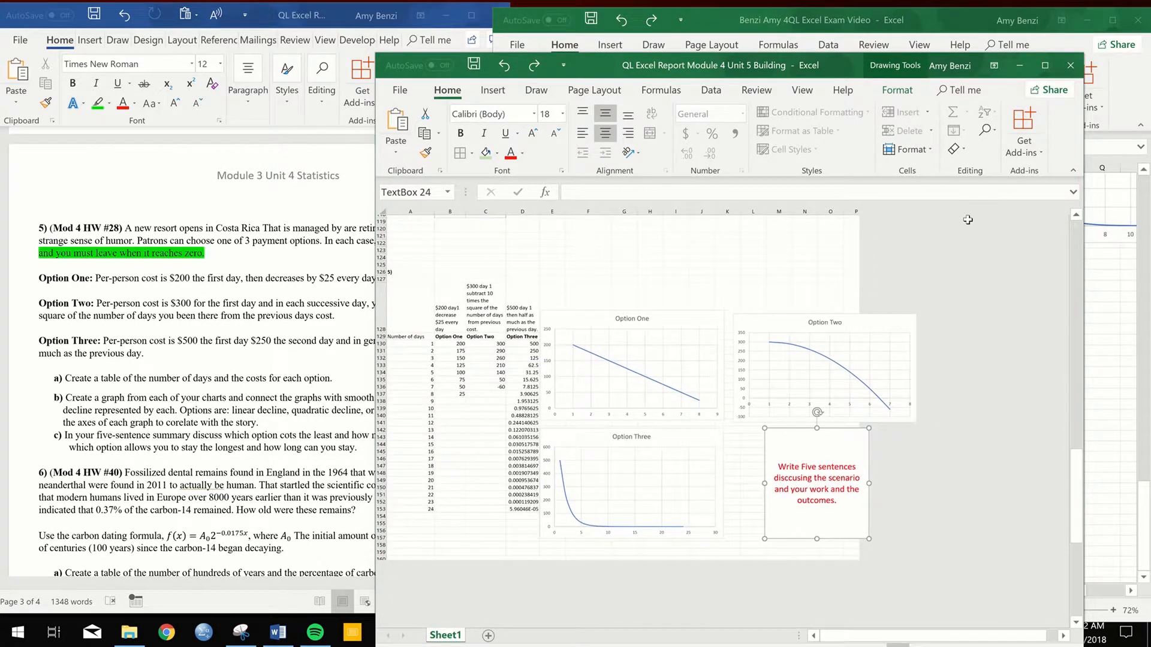
- Paste the text box into the Benzi Amy 4QL Excel Exam Video workbook, below the Option Three chart and beside the Option Two chart
click(1019, 64)
click(934, 426)
key(ctrl+v)
drag(995, 421, 1077, 253)
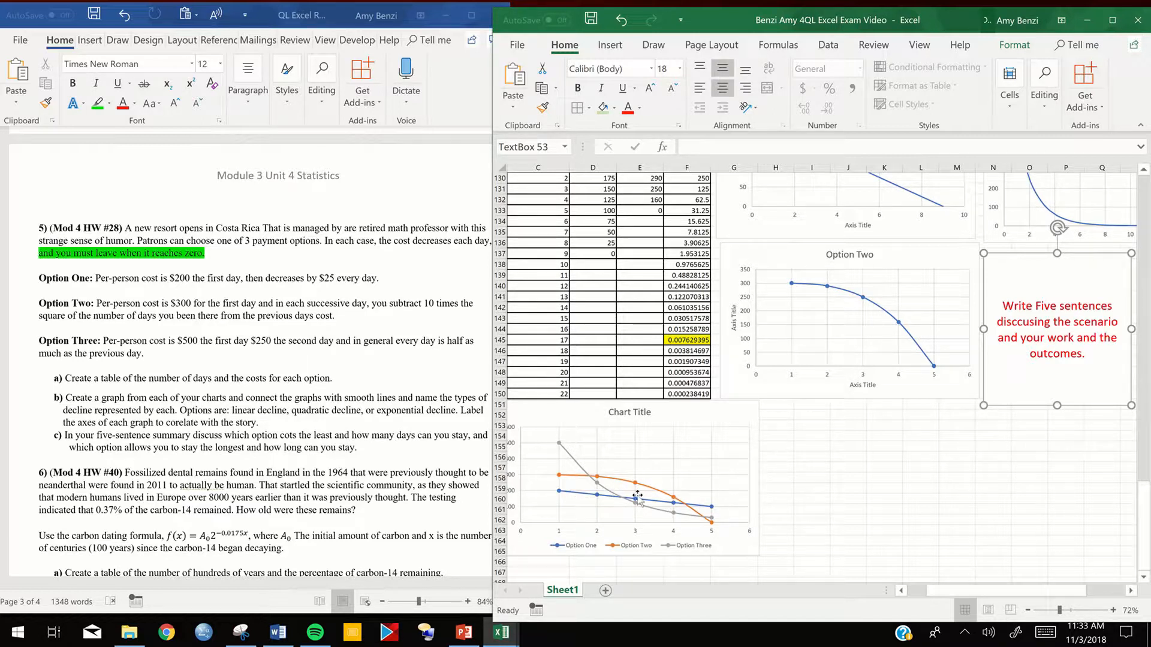
- Set the major unit of the Option One chart's horizontal axis to 1
scroll(869, 330, up, 2)
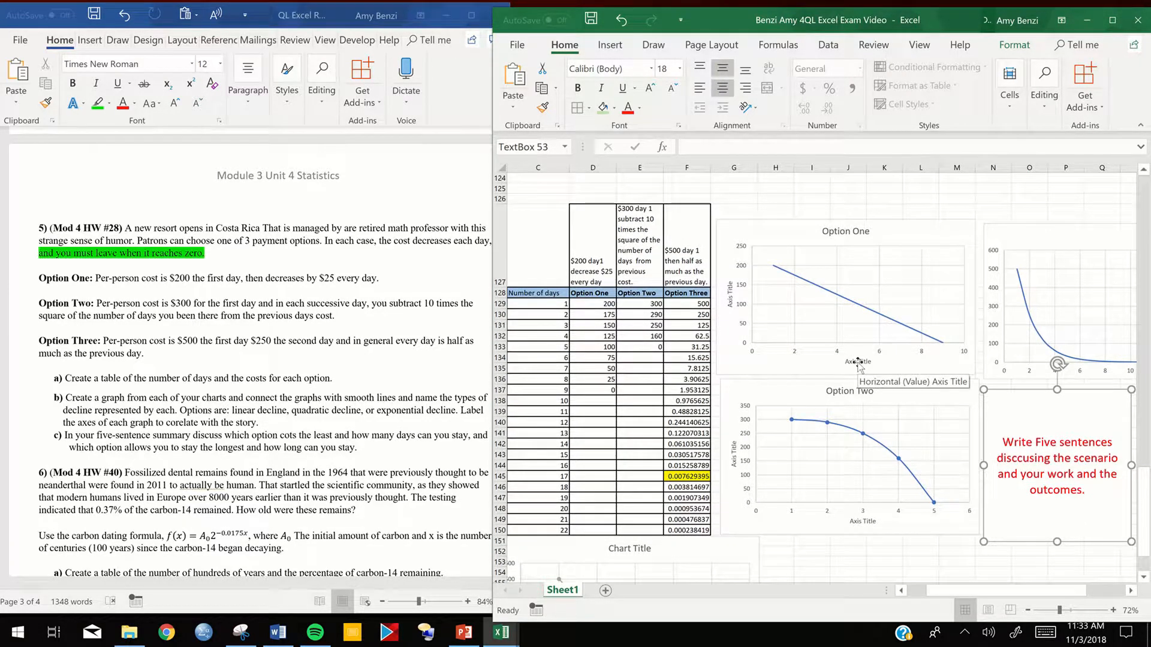
click(793, 351)
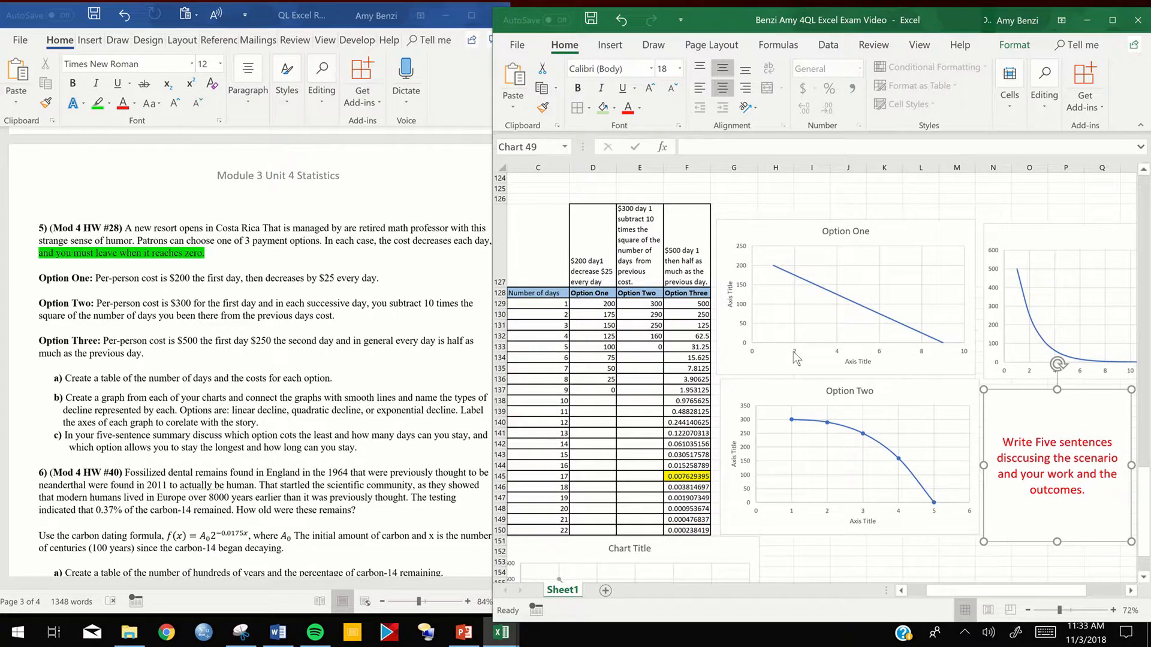
double_click(859, 348)
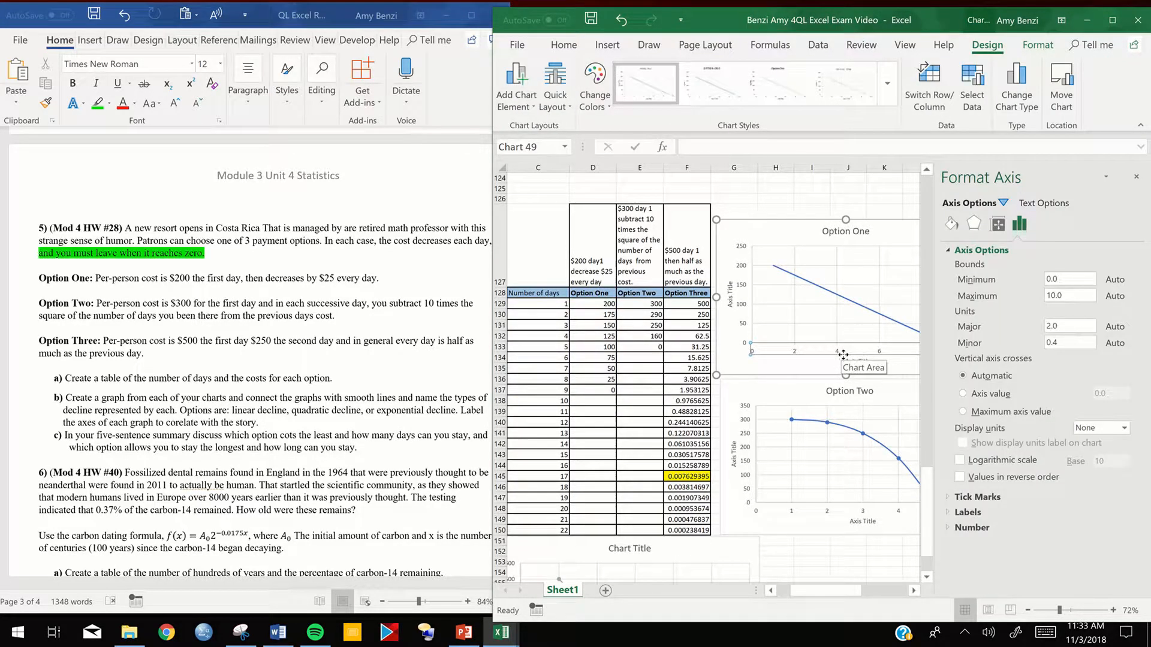
double_click(1050, 326)
text(1)
key(Return)
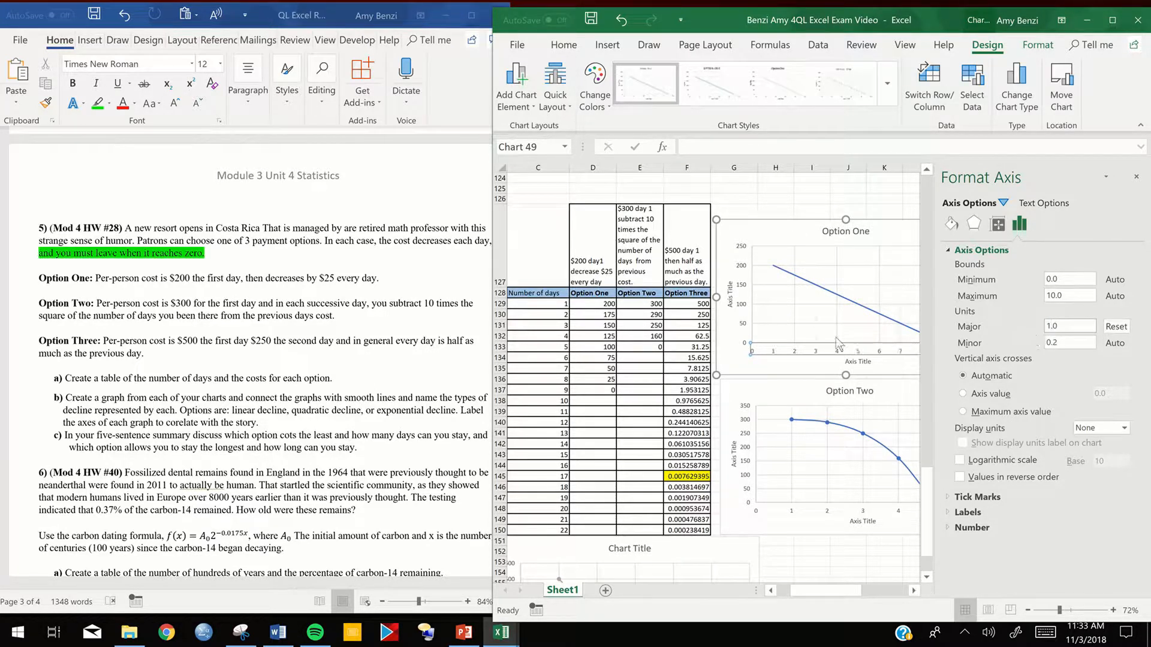
- Set the major unit of the Option One chart's vertical axis to 20 and close the chart formatting settings
click(745, 307)
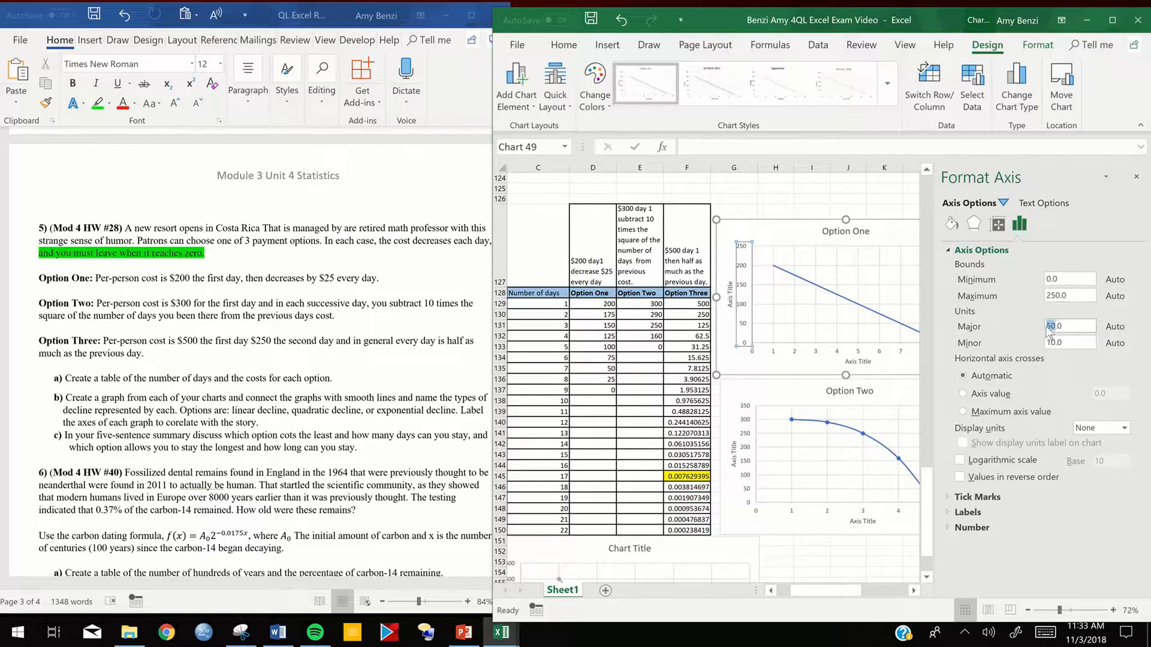
text(1)
key(Return)
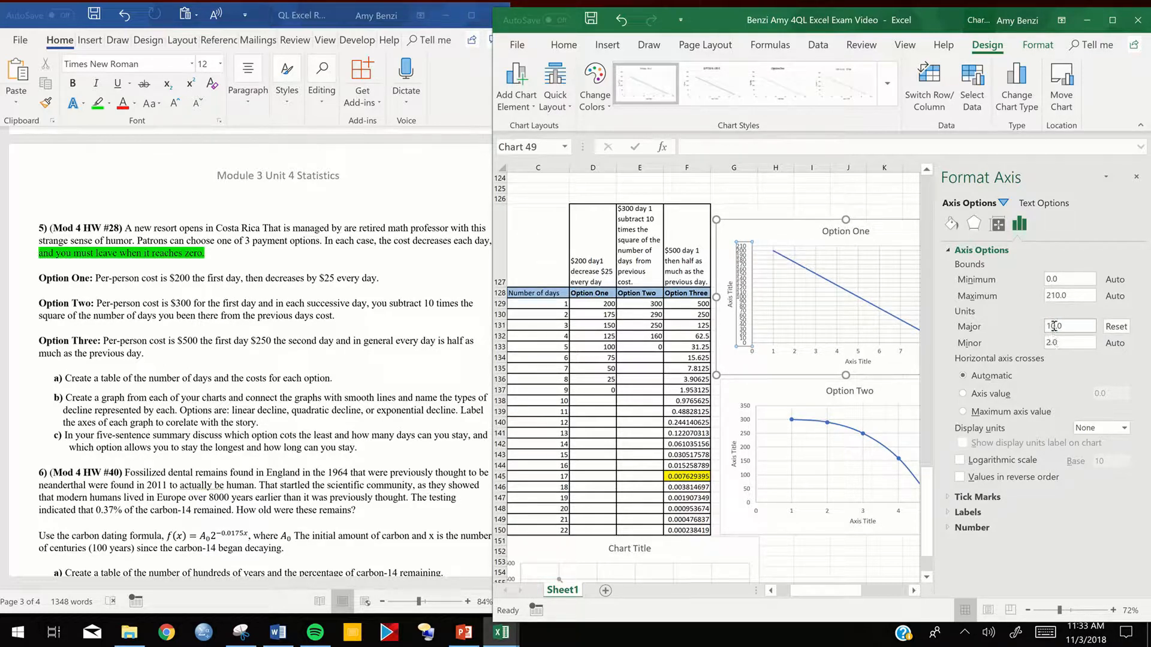
drag(1055, 326, 1050, 327)
text(20)
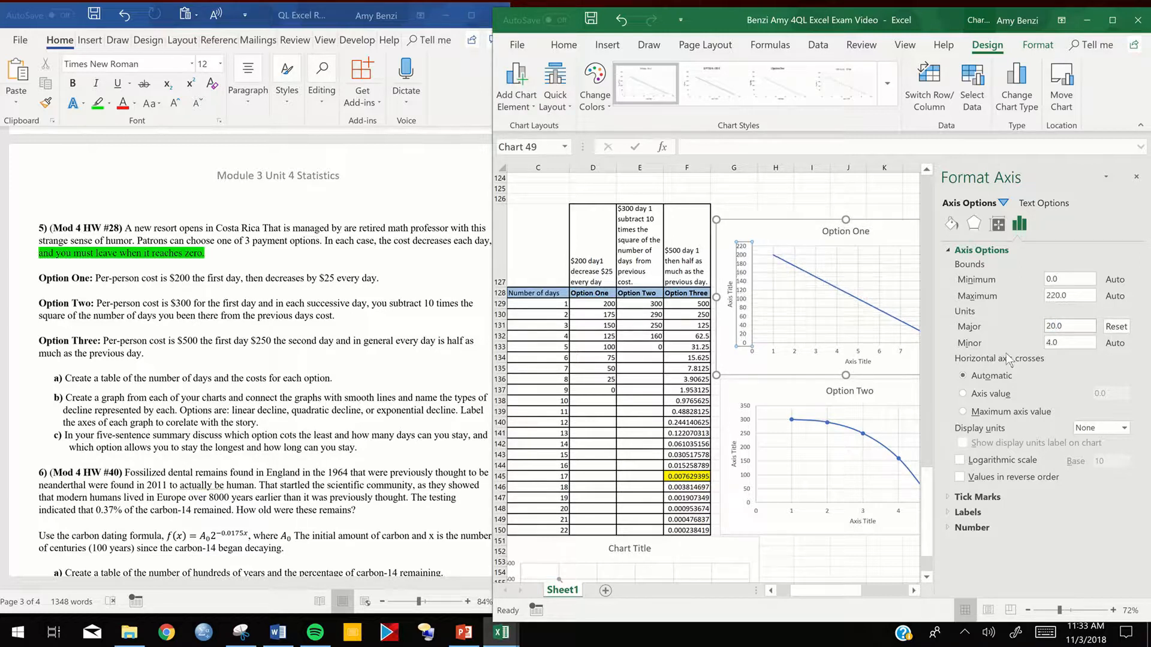
click(786, 238)
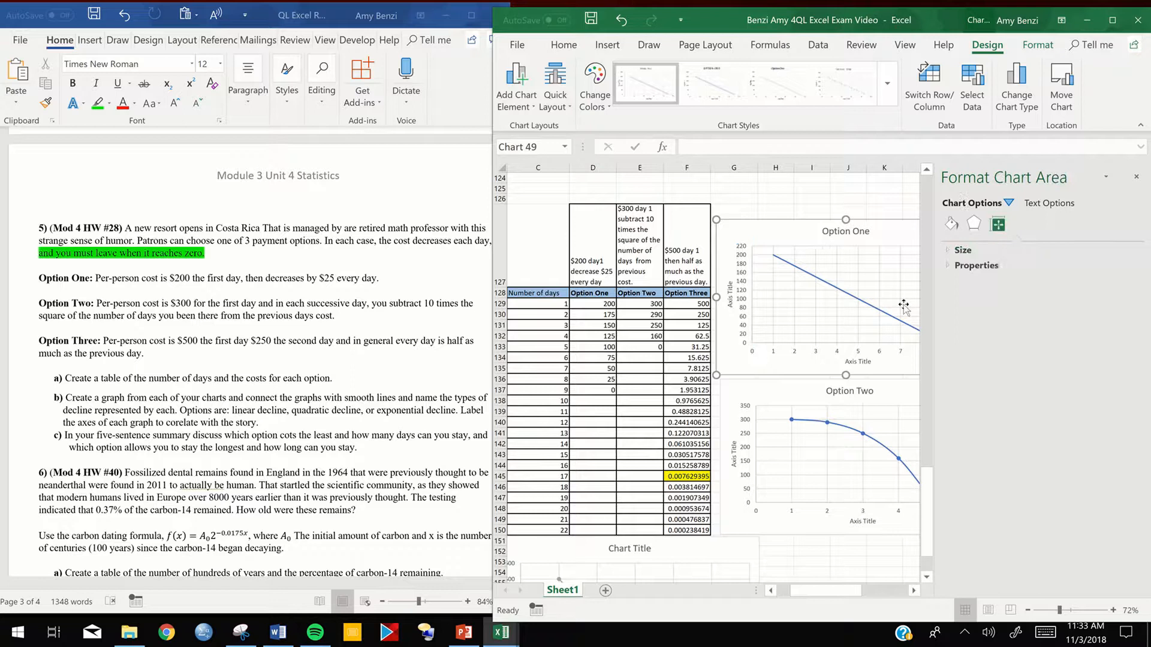
click(1136, 176)
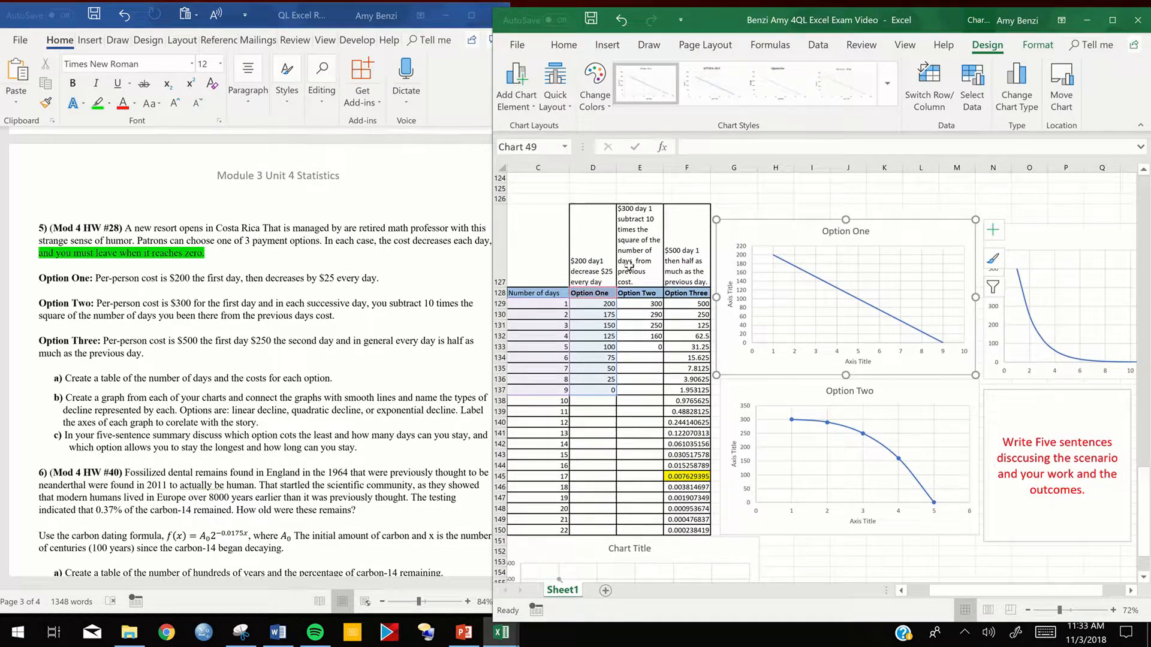
- Fill the three option description cells D127:F127 above the table headers with light gold
drag(598, 254, 684, 264)
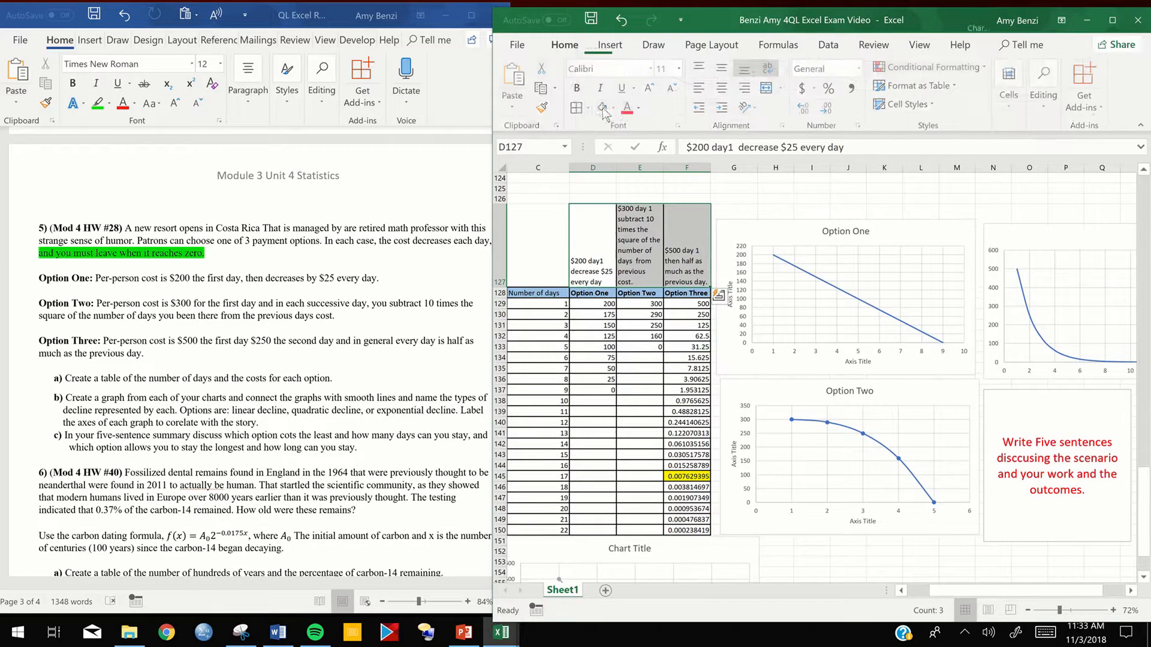
click(615, 109)
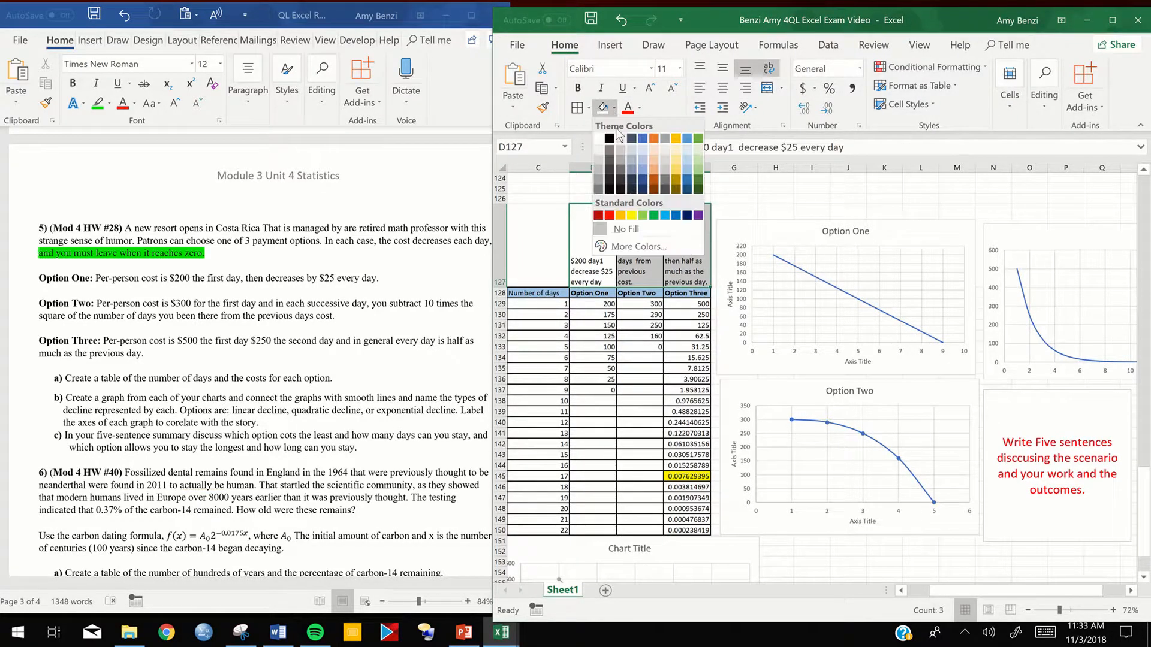
click(681, 144)
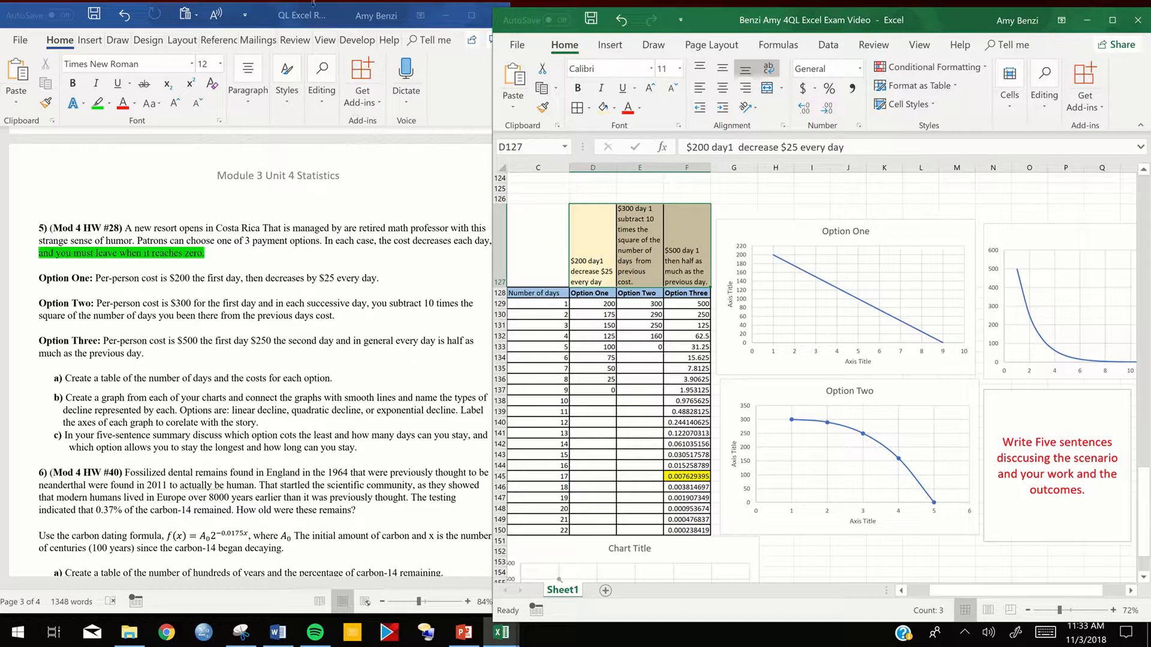
mouse_move(312, 2)
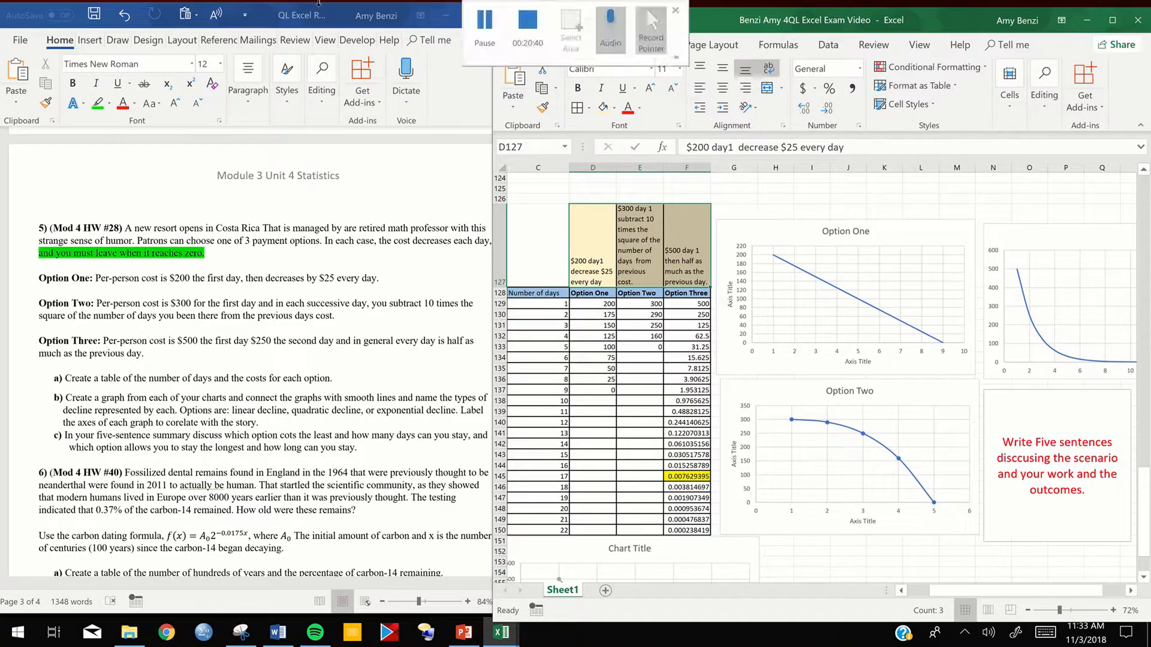
click(530, 24)
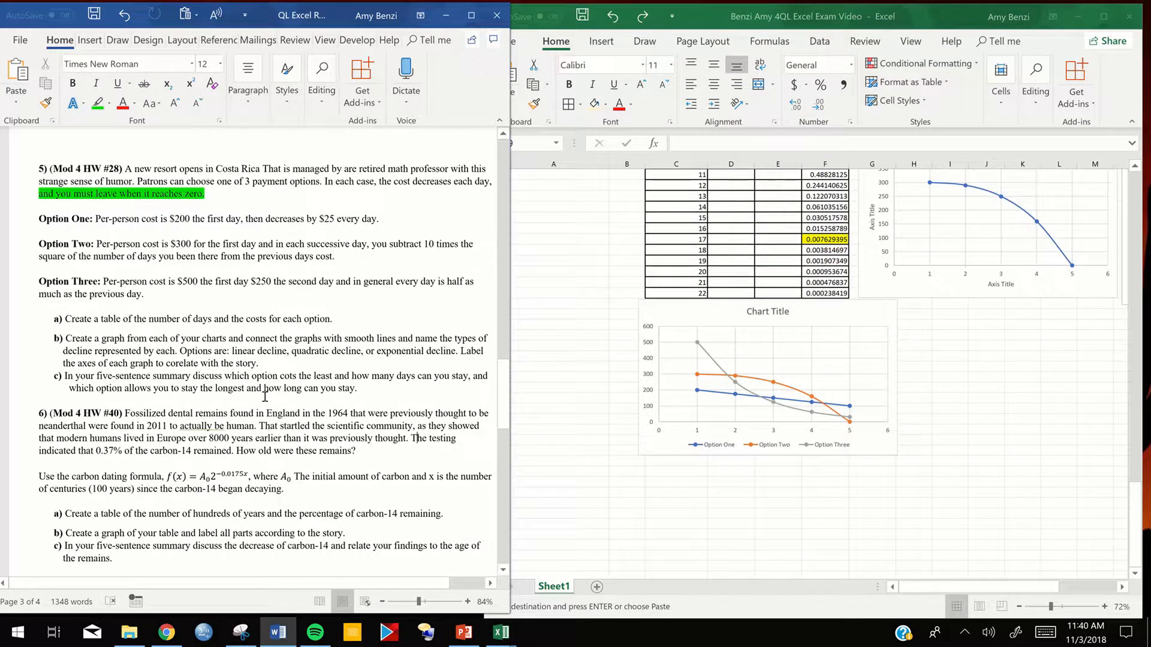
- Bring problem 6 into view in the Word document and an empty worksheet area below the combined options chart
scroll(265, 397, down, 5)
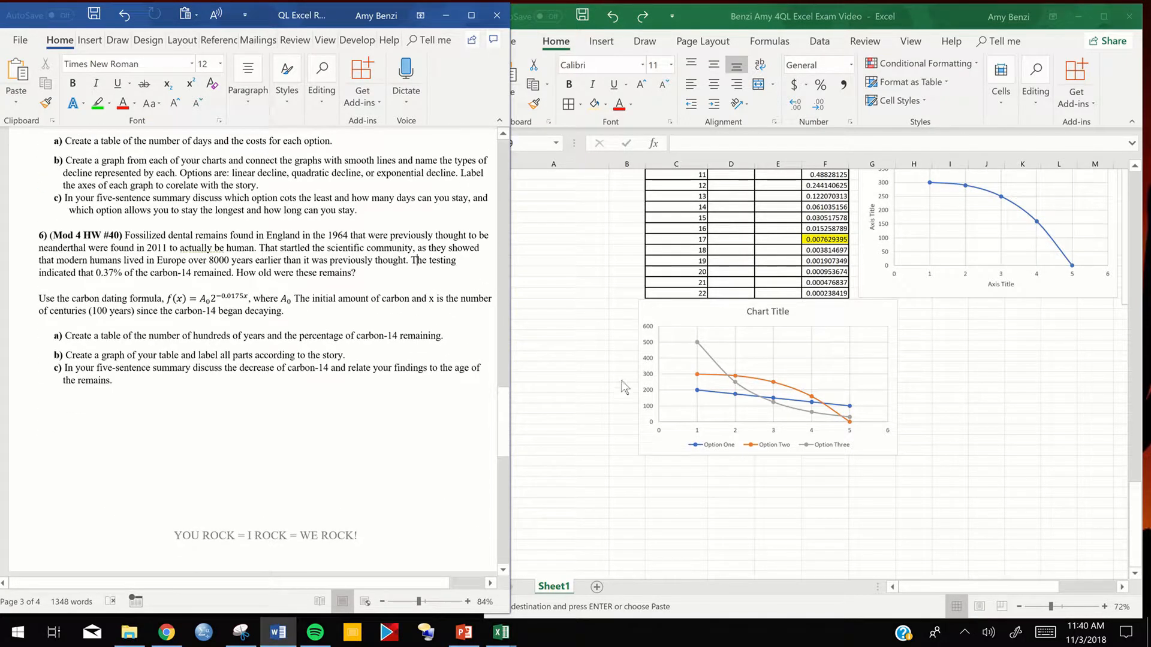
click(618, 384)
scroll(617, 373, down, 6)
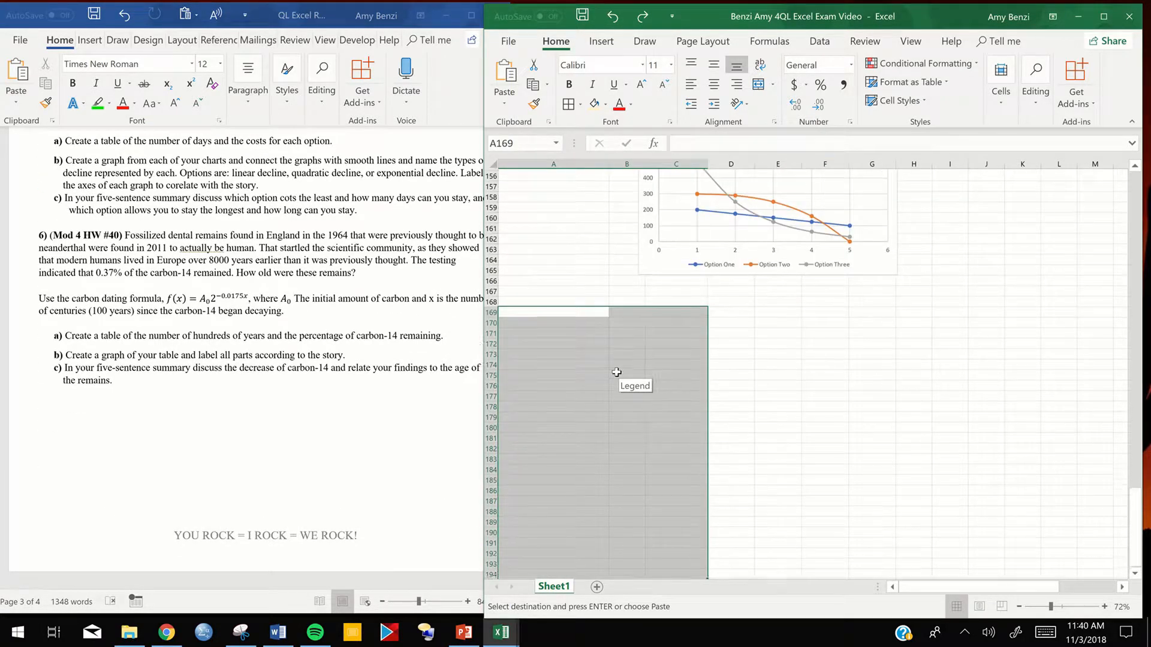
scroll(616, 372, down, 3)
click(263, 378)
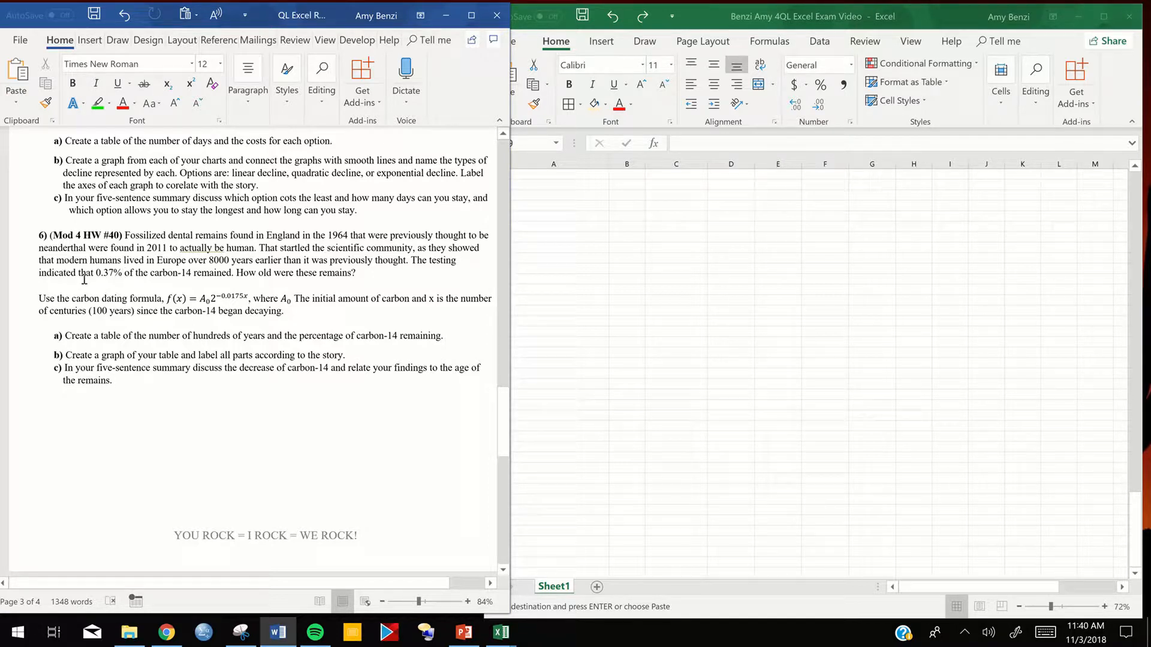
- Switch to Chrome and play the YouTube video on how to pronounce Neanderthal
click(166, 635)
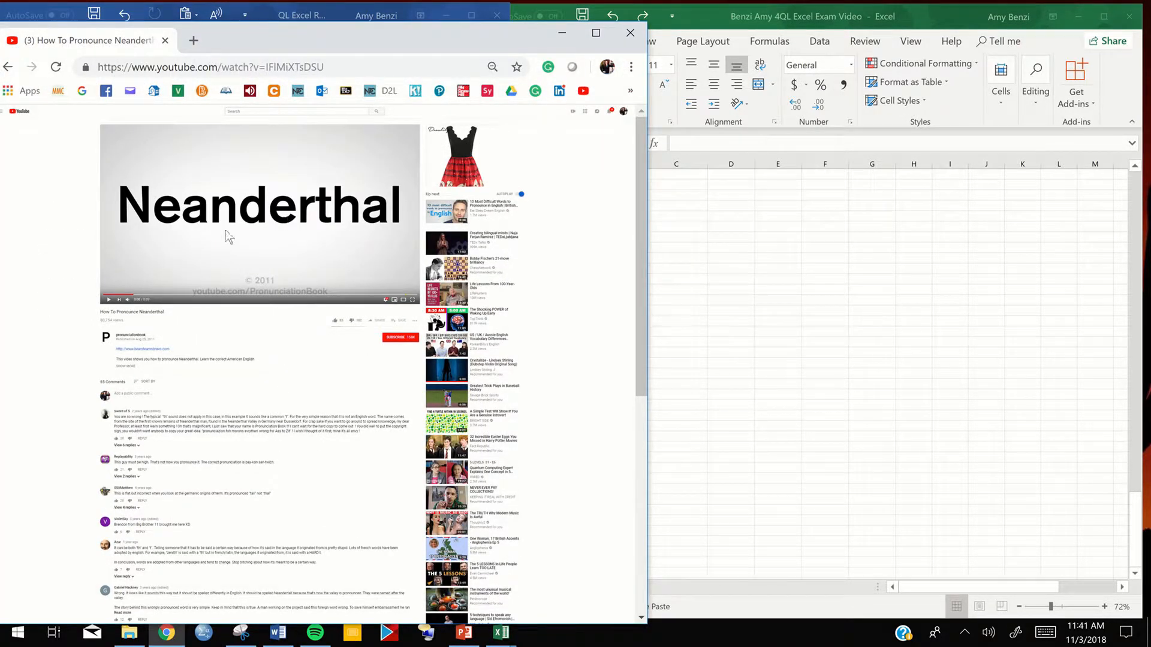
click(198, 178)
click(259, 253)
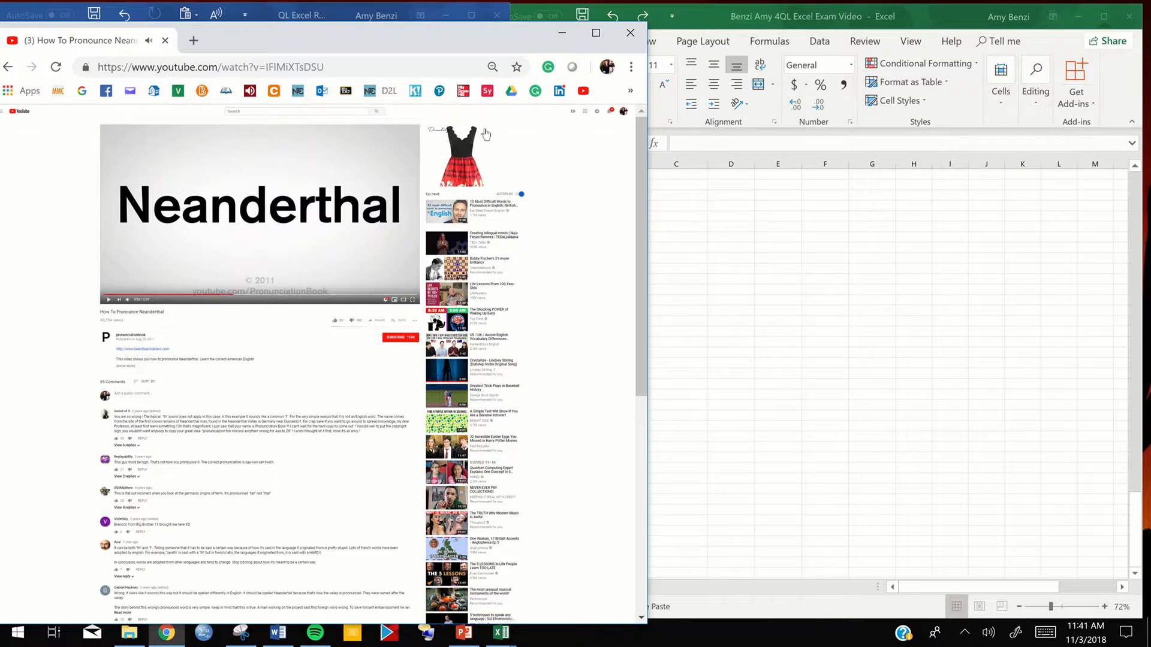
- Put the YouTube video window away to return to the Word document and the exam workbook
click(559, 34)
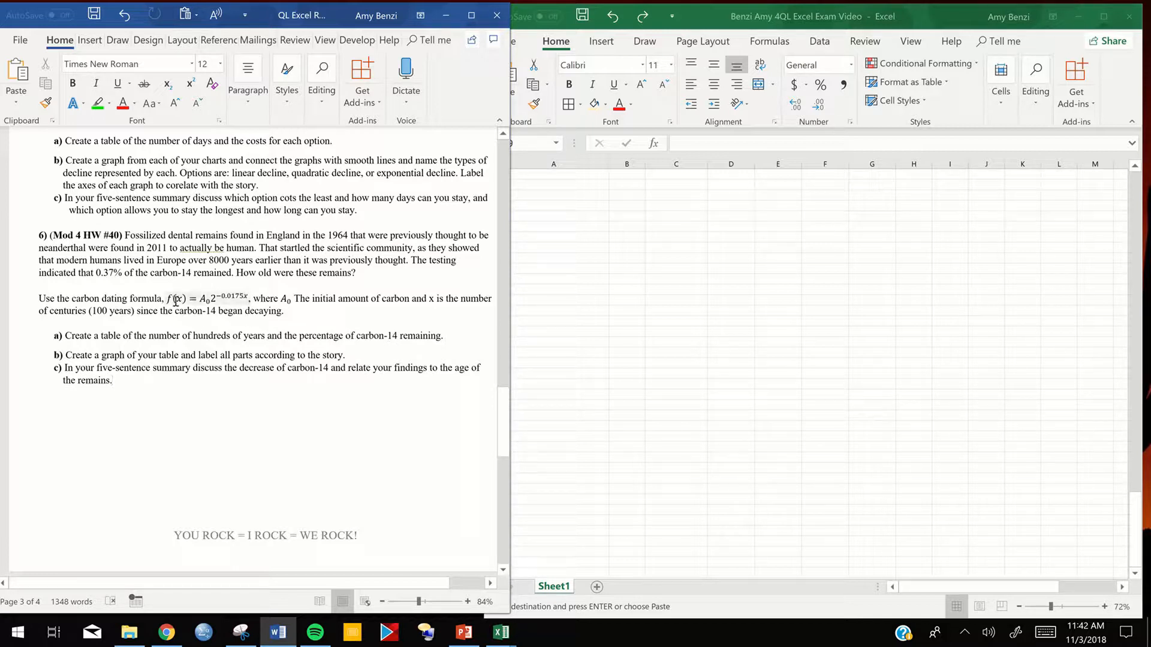
click(598, 204)
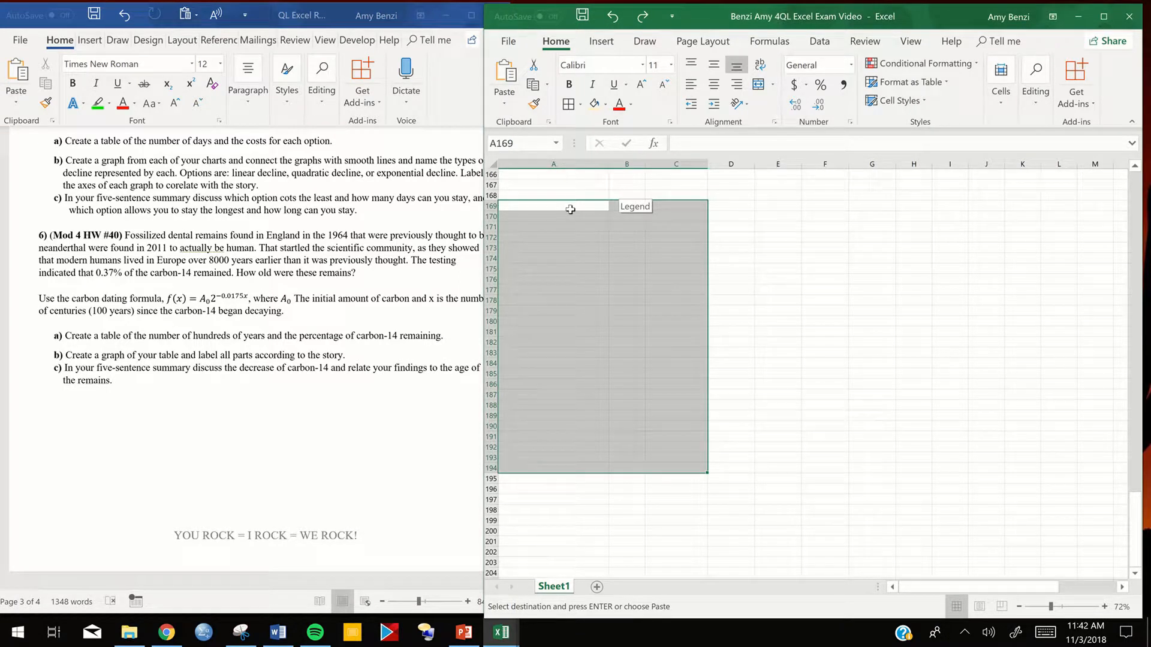
key(ctrl+v)
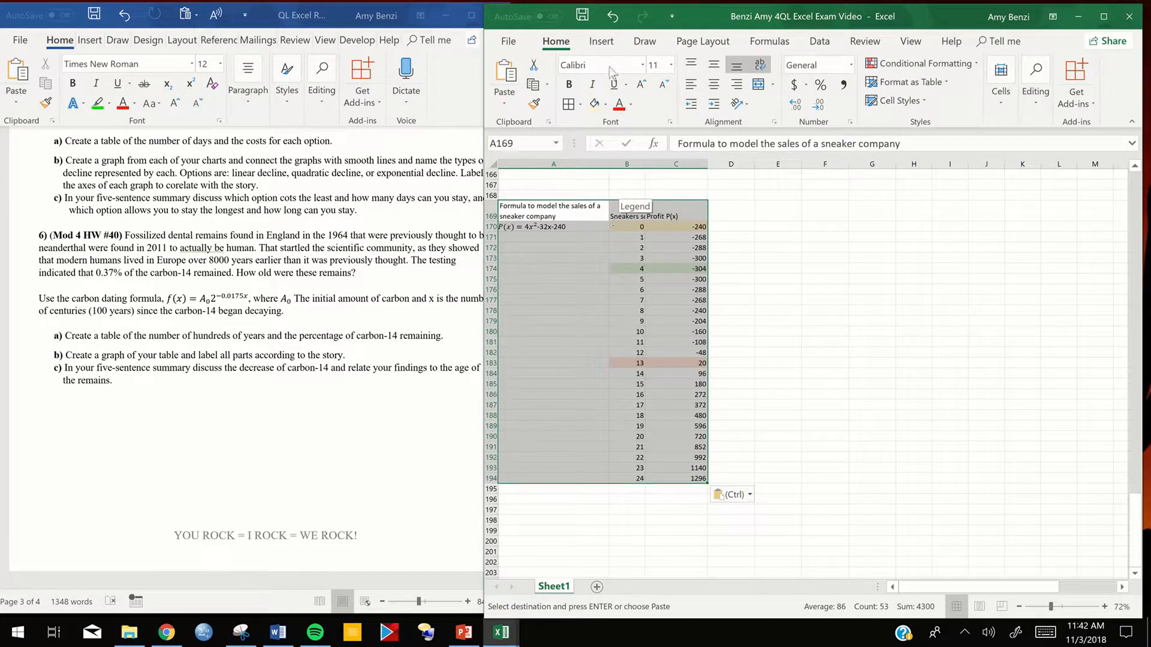
click(613, 18)
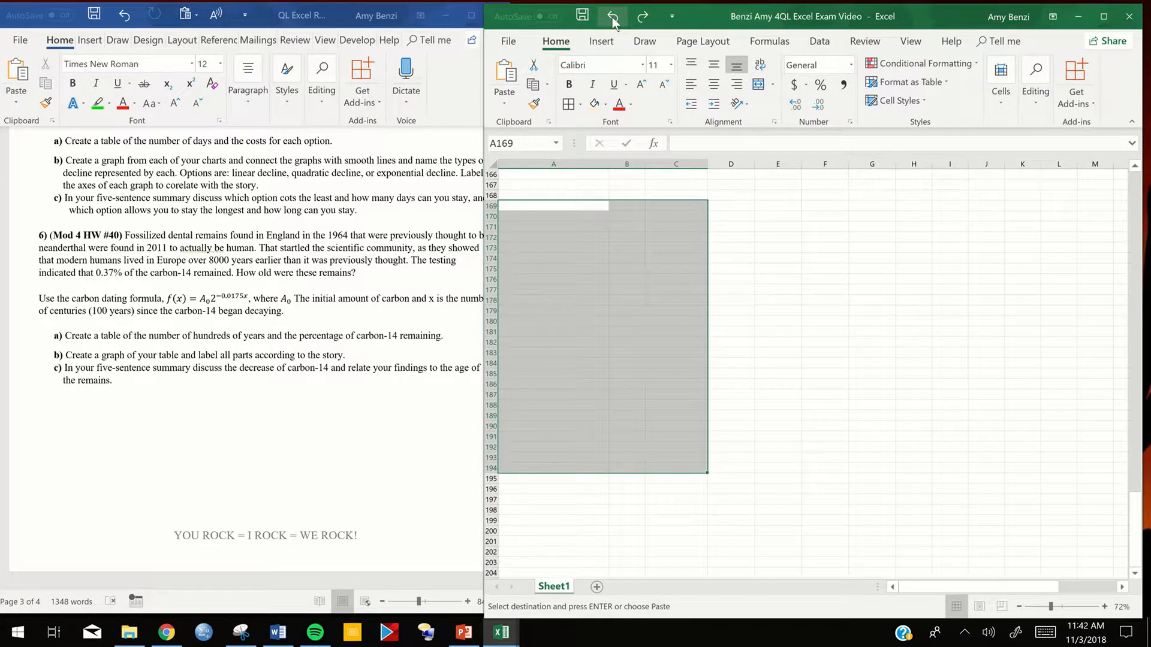
- Copy the problem 6 number, formula and table headers from the QL Excel Report Module 4 Unit 5 Building workbook to A169 in the exam workbook
click(494, 641)
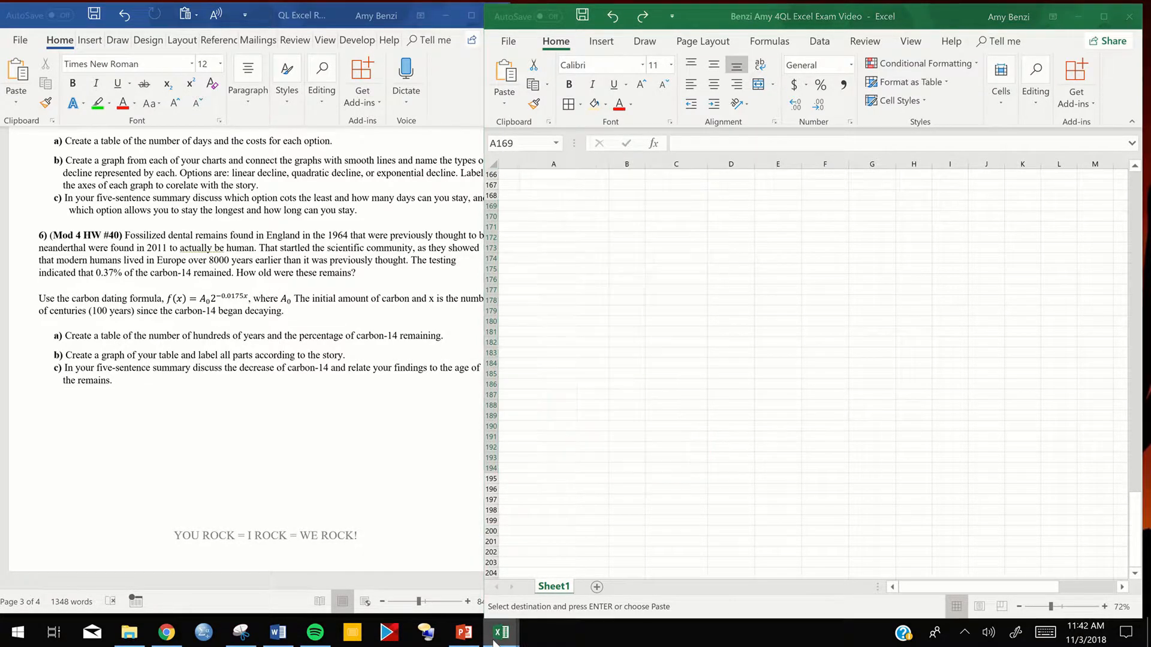
click(473, 591)
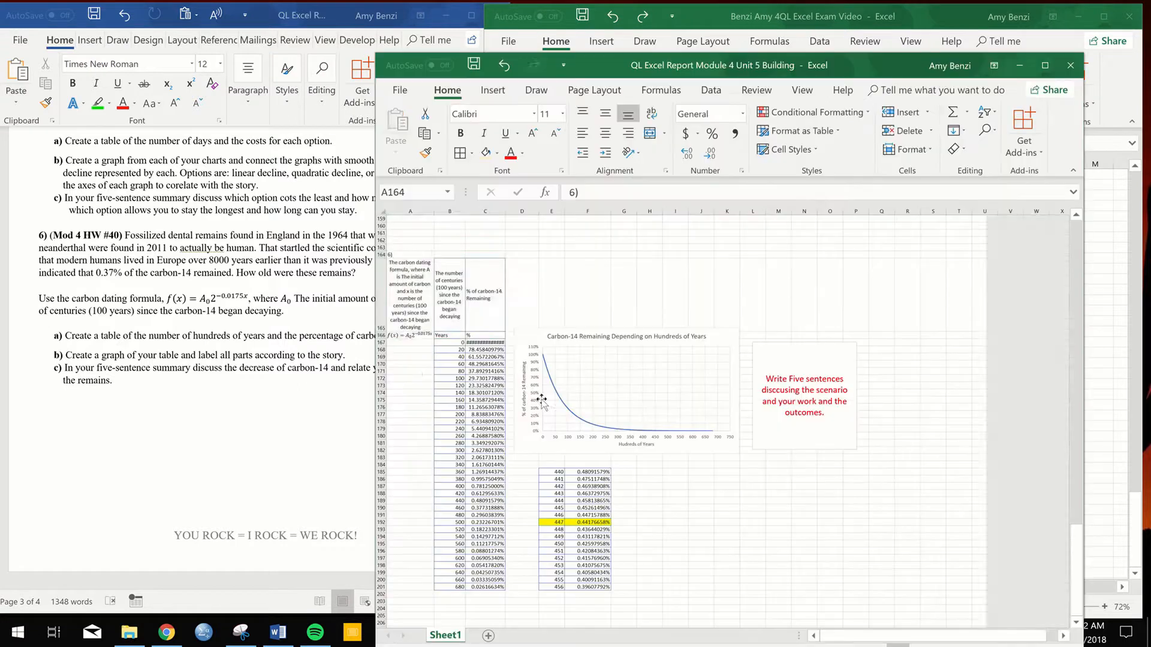
right_click(413, 307)
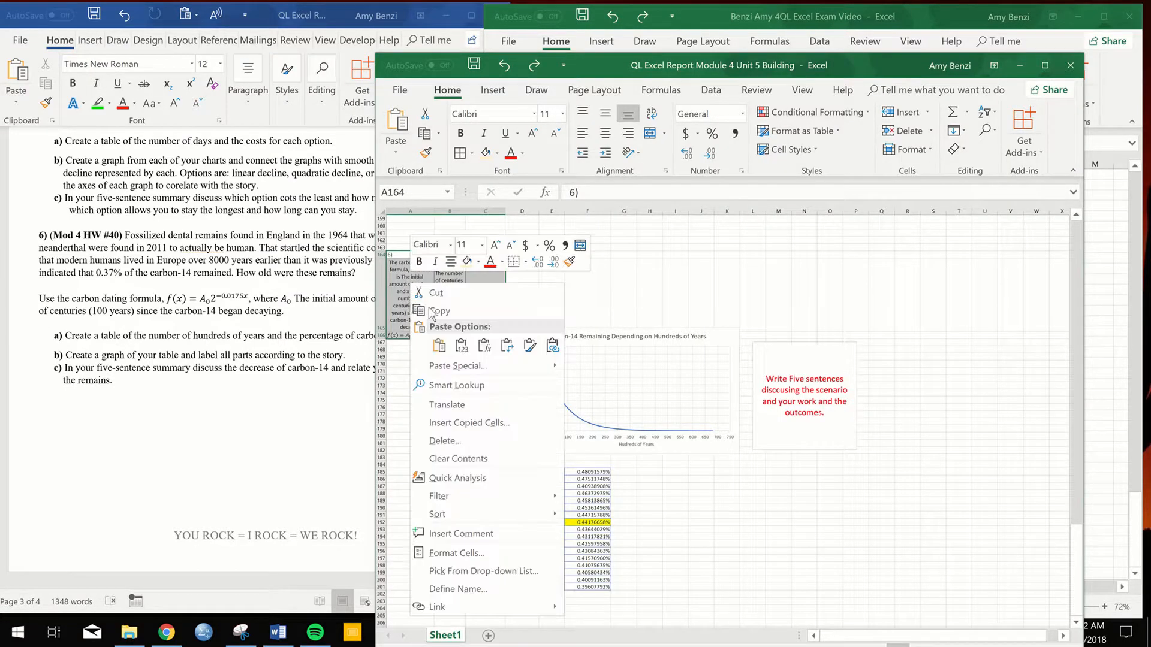
click(433, 312)
click(1103, 251)
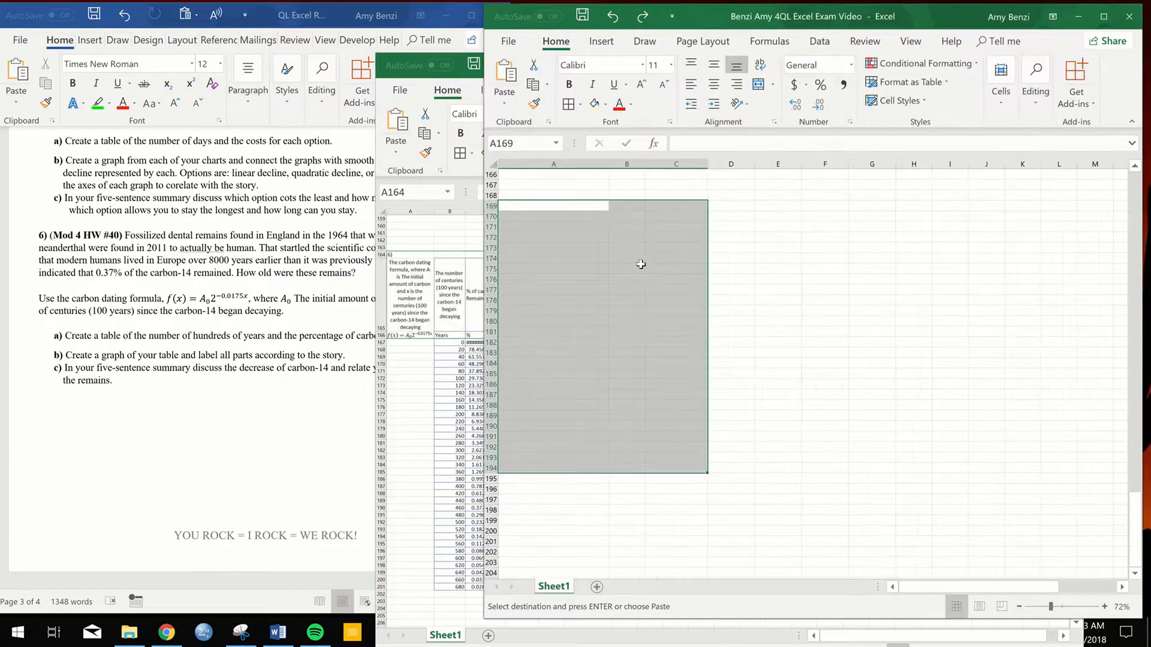
key(ctrl+v)
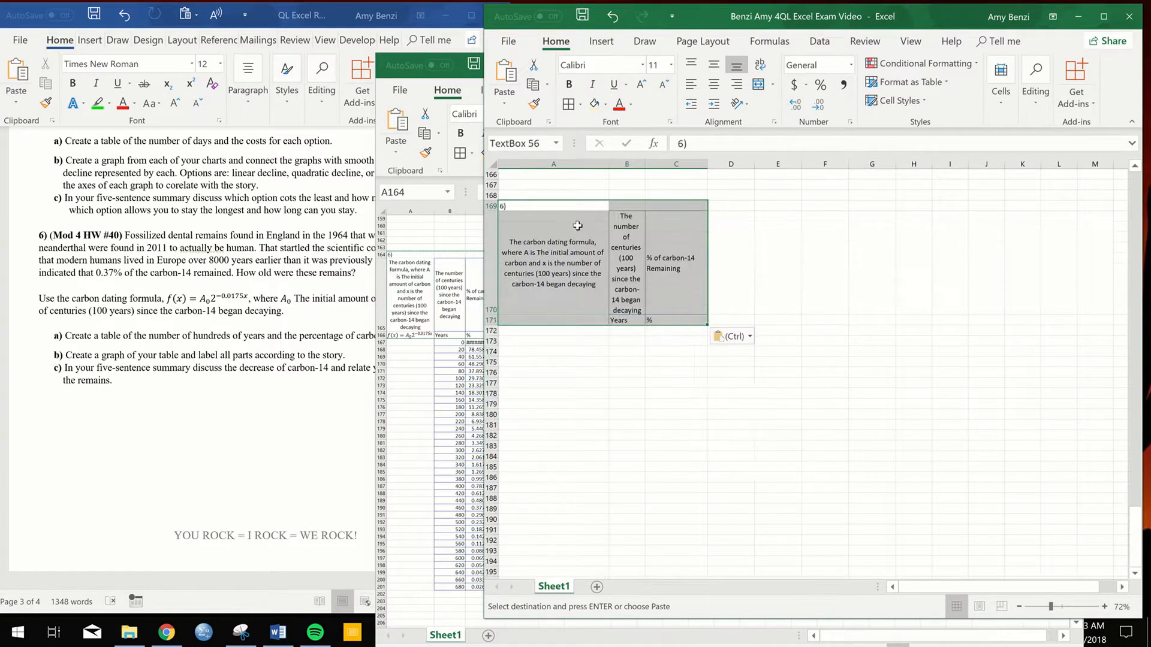
click(650, 352)
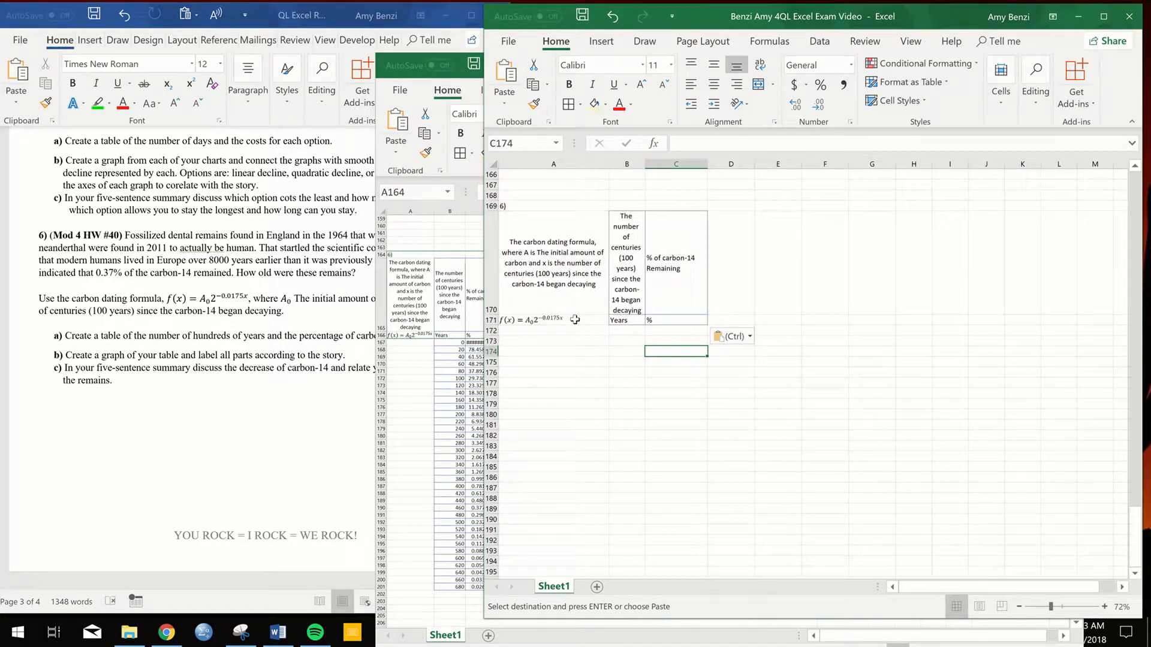
click(572, 322)
key(BackSpace)
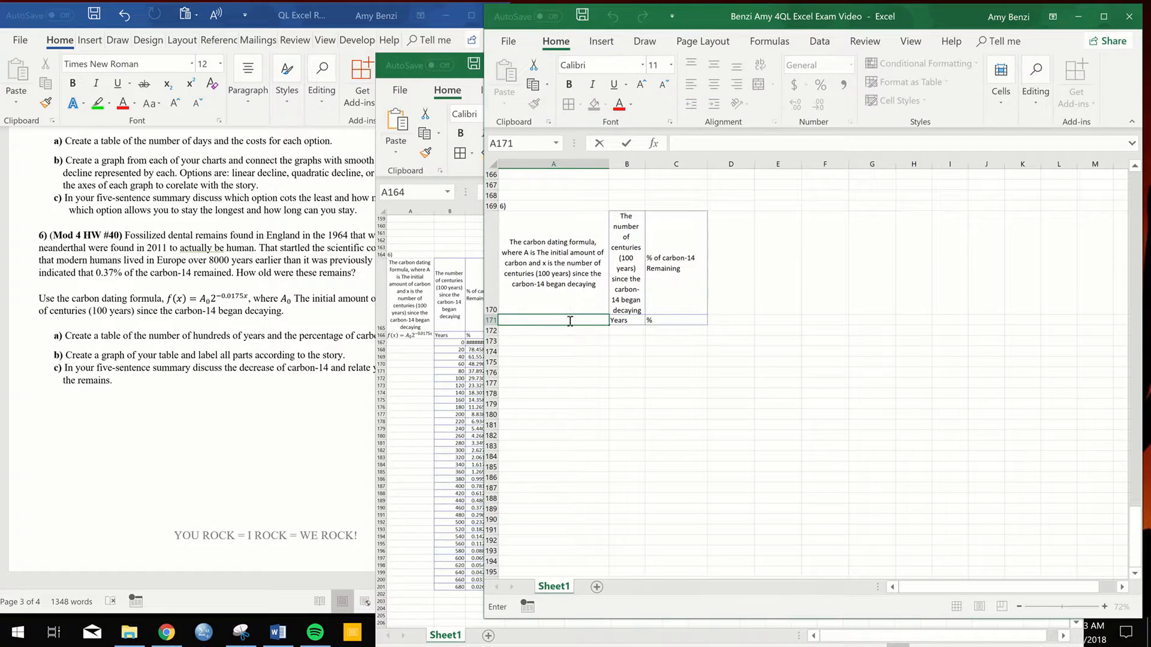
right_click(570, 321)
key(Escape)
- Copy the carbon dating formula from the equation box at A171 and paste it as text into A173
click(550, 360)
double_click(516, 322)
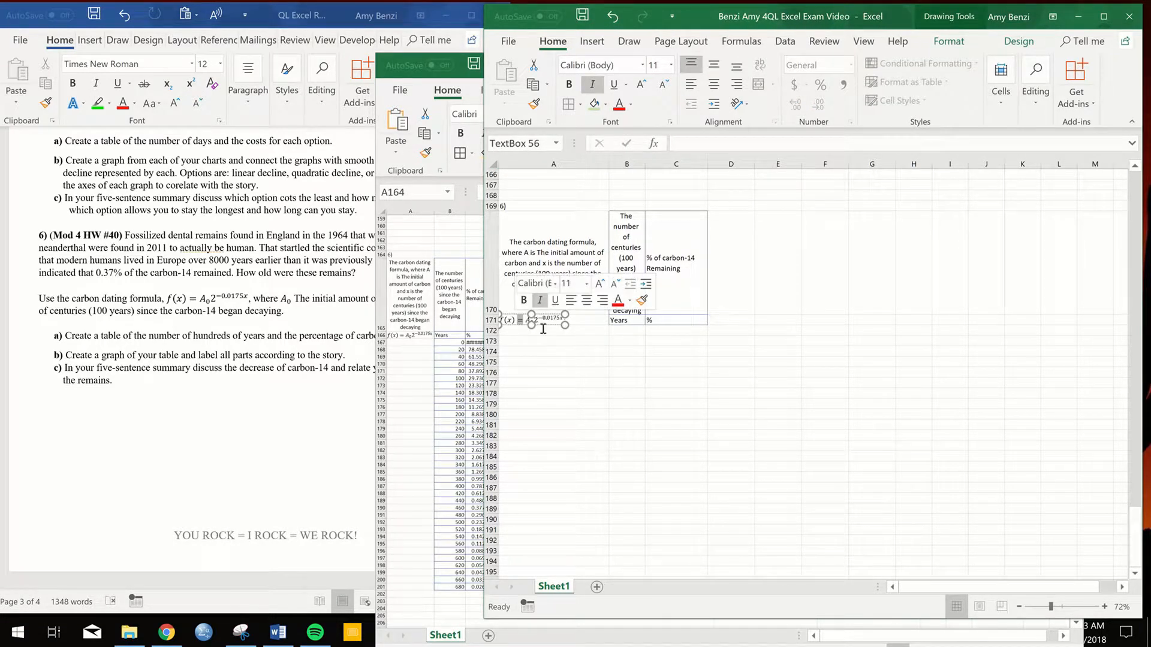
drag(502, 322, 566, 323)
click(532, 341)
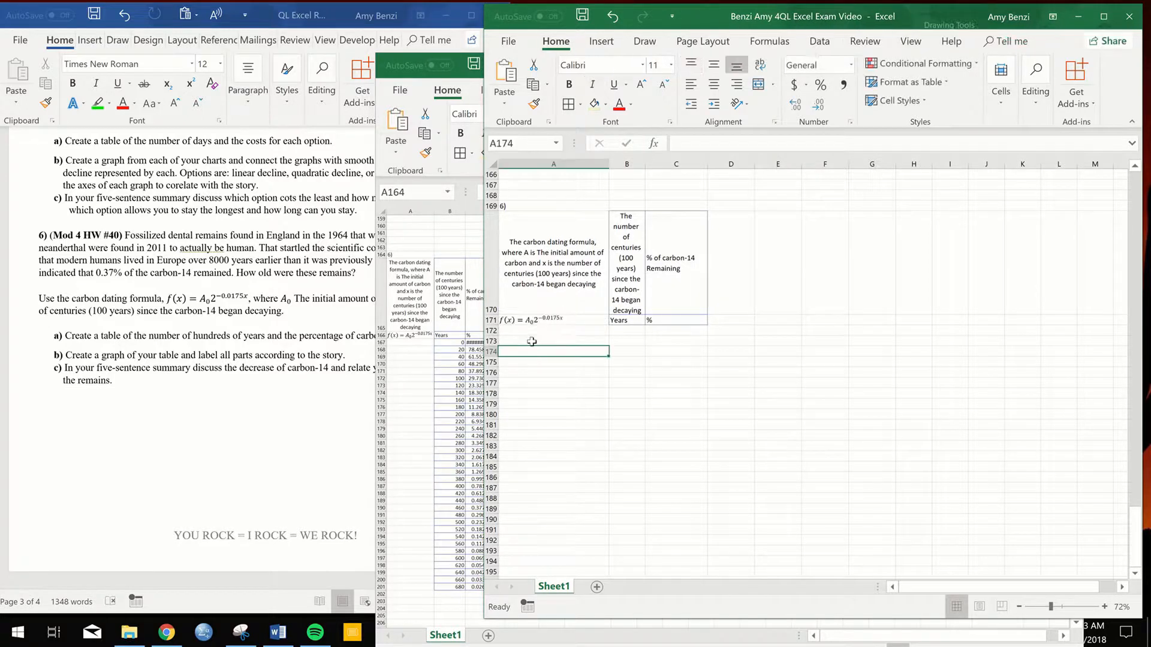
key(ctrl+v)
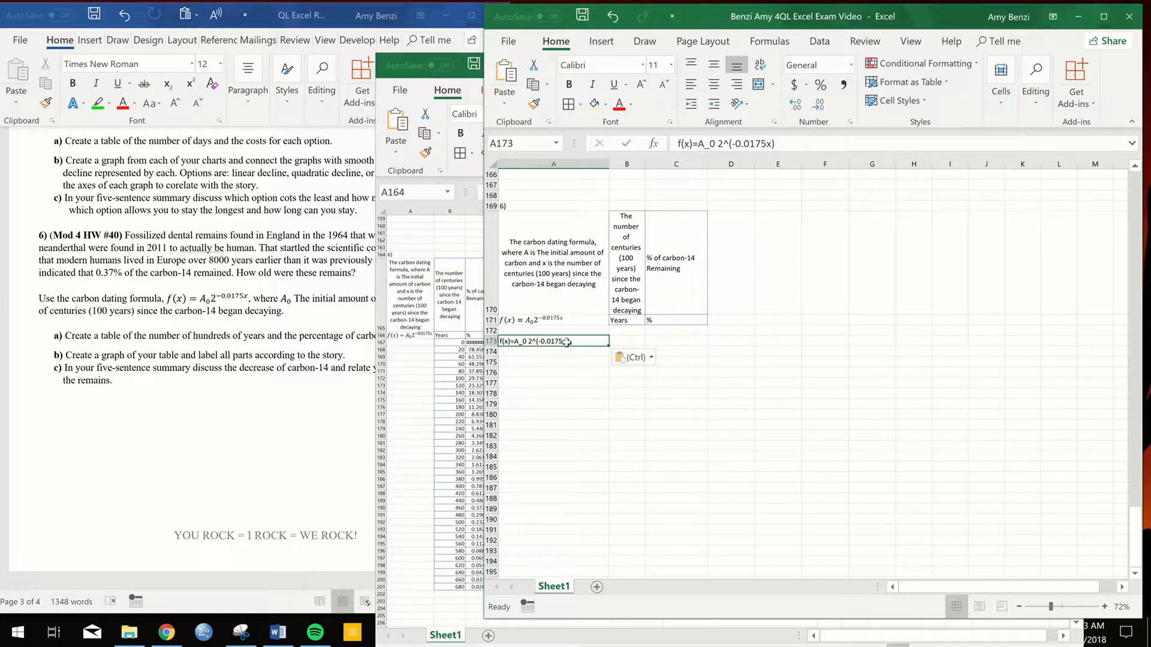
click(535, 372)
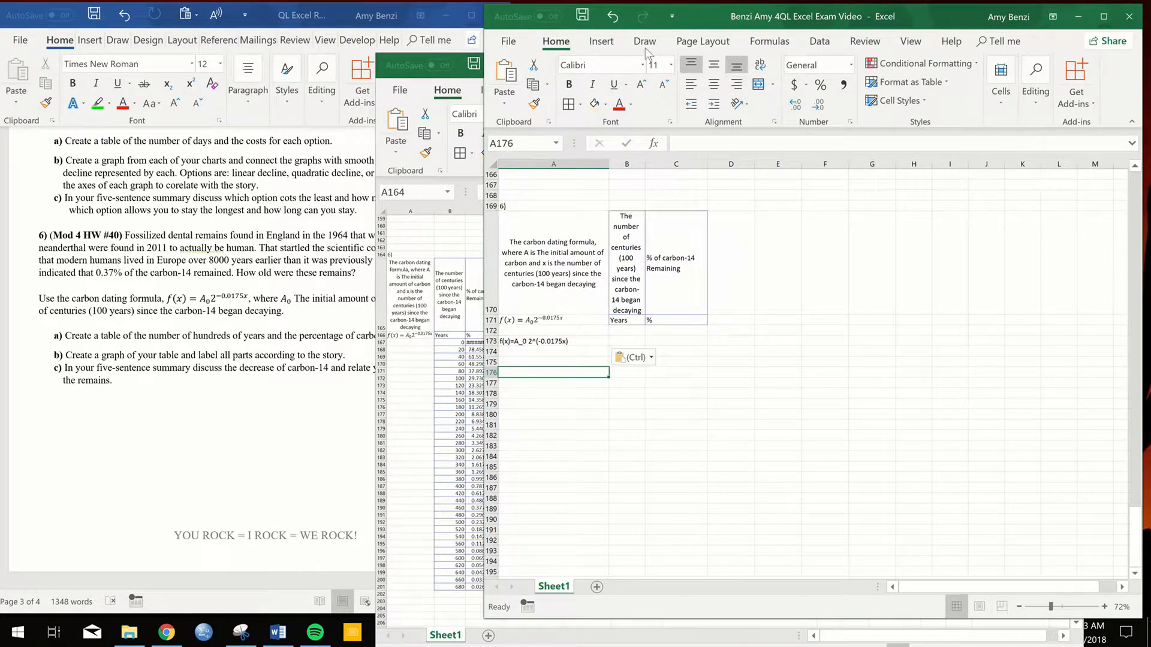
- Insert the built-in Area of Circle equation on the sheet, widen its box, and delete it
click(601, 41)
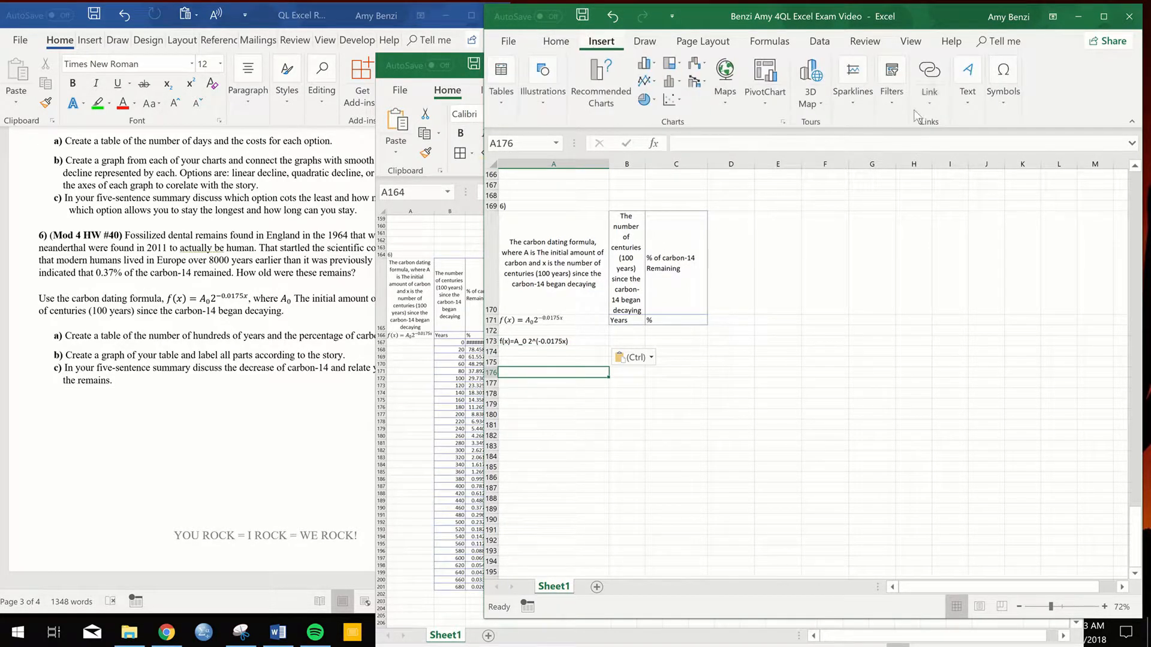
click(999, 106)
click(1005, 176)
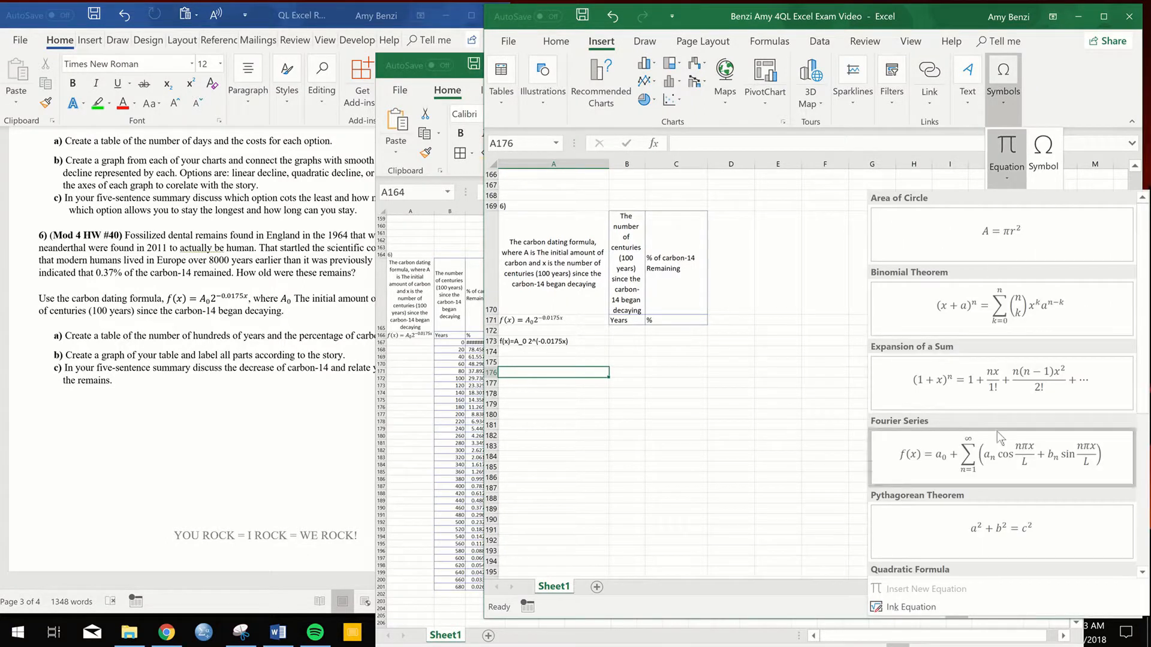
click(1004, 238)
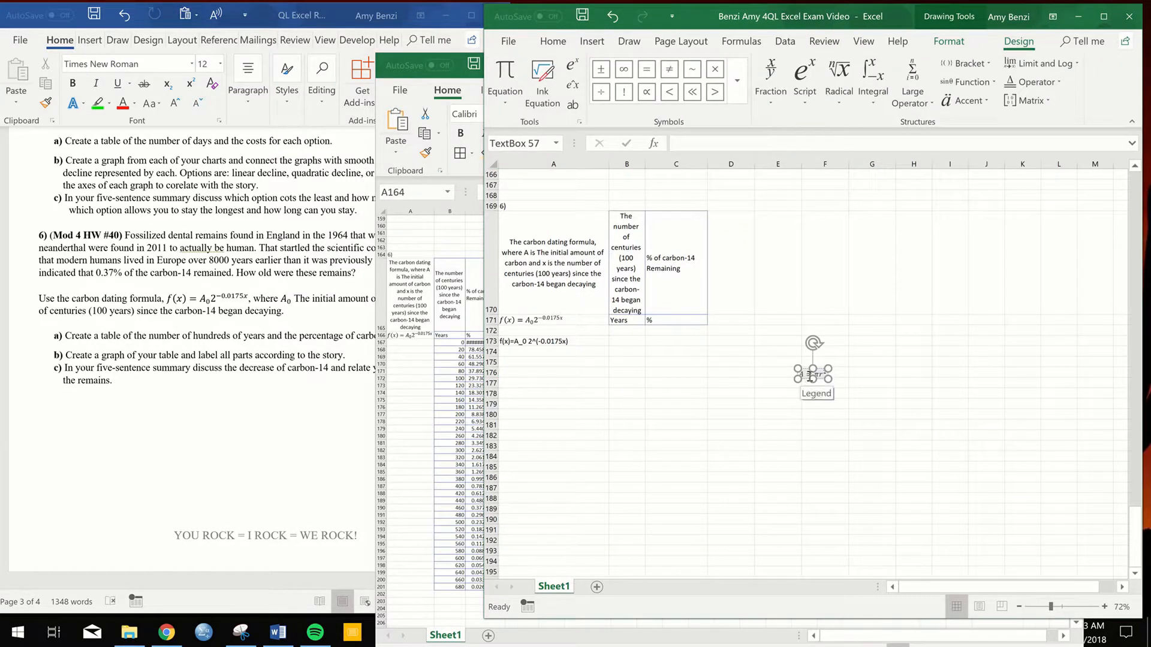
drag(828, 378, 967, 413)
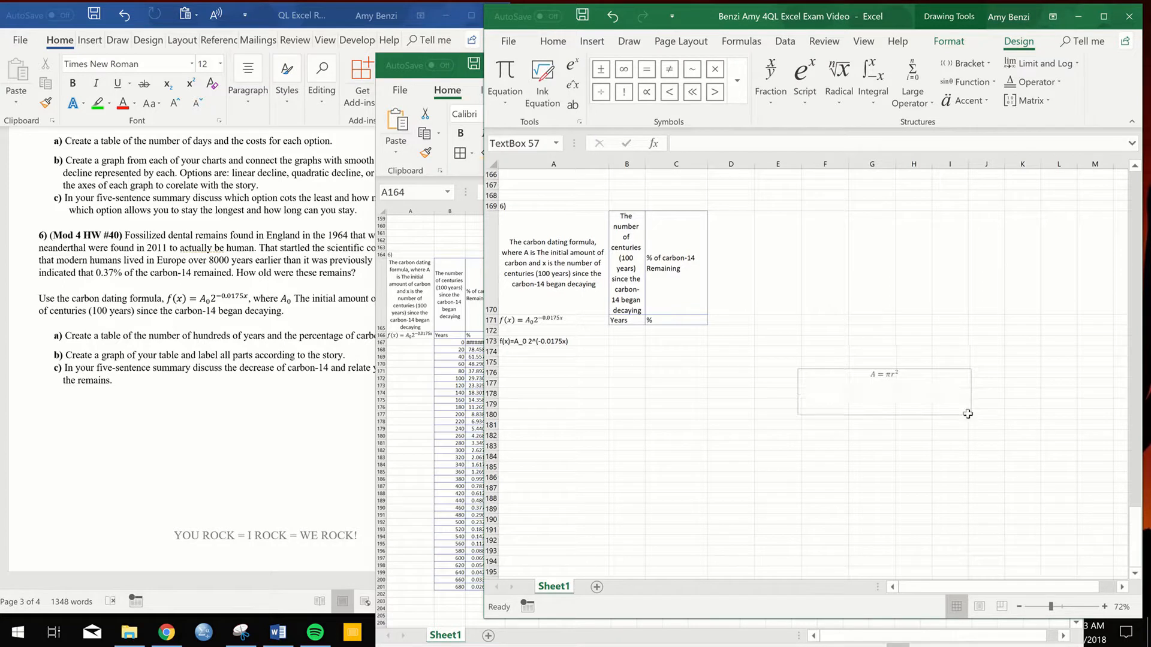
double_click(883, 374)
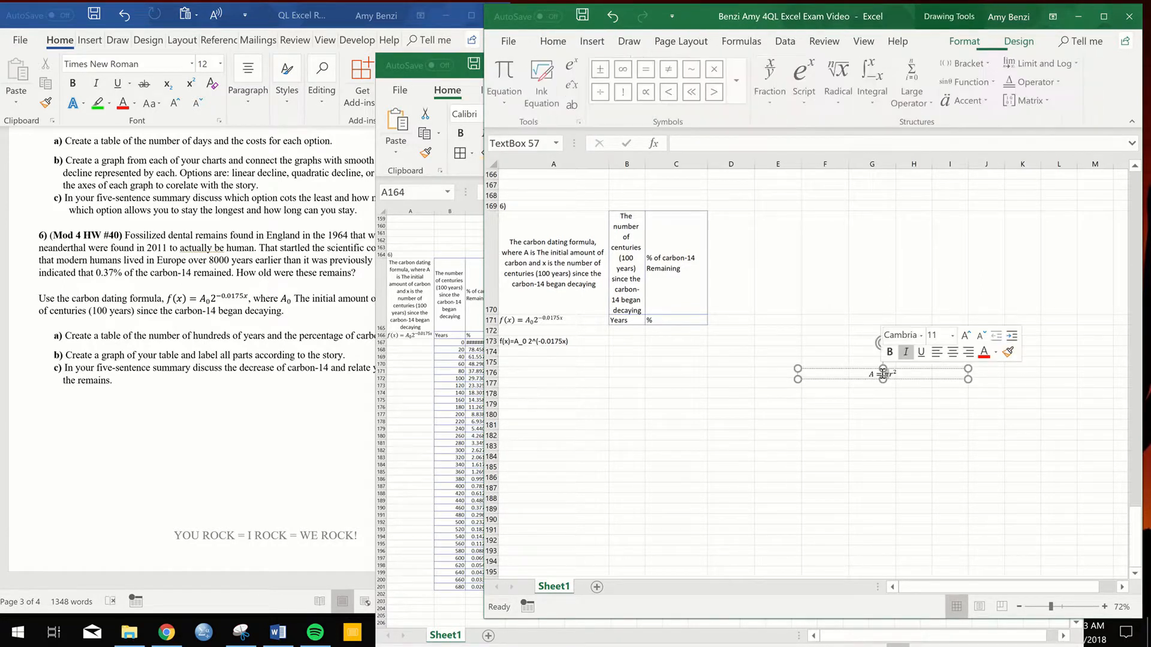
click(930, 379)
key(Delete)
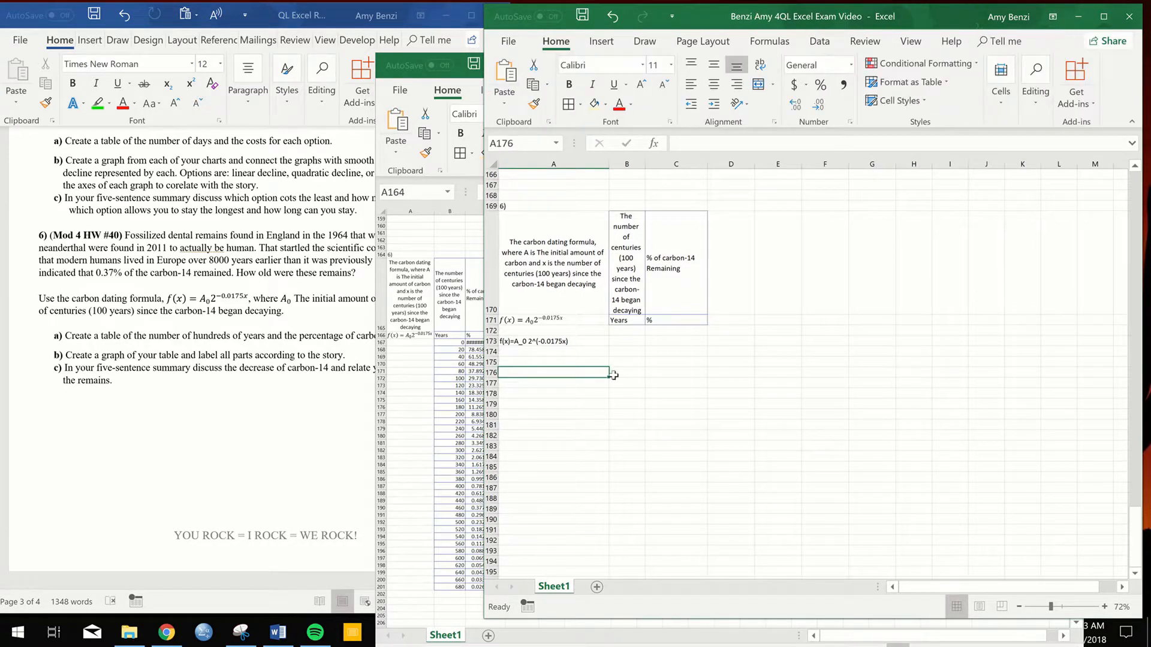
- Clear the pasted formula text from A173
click(553, 339)
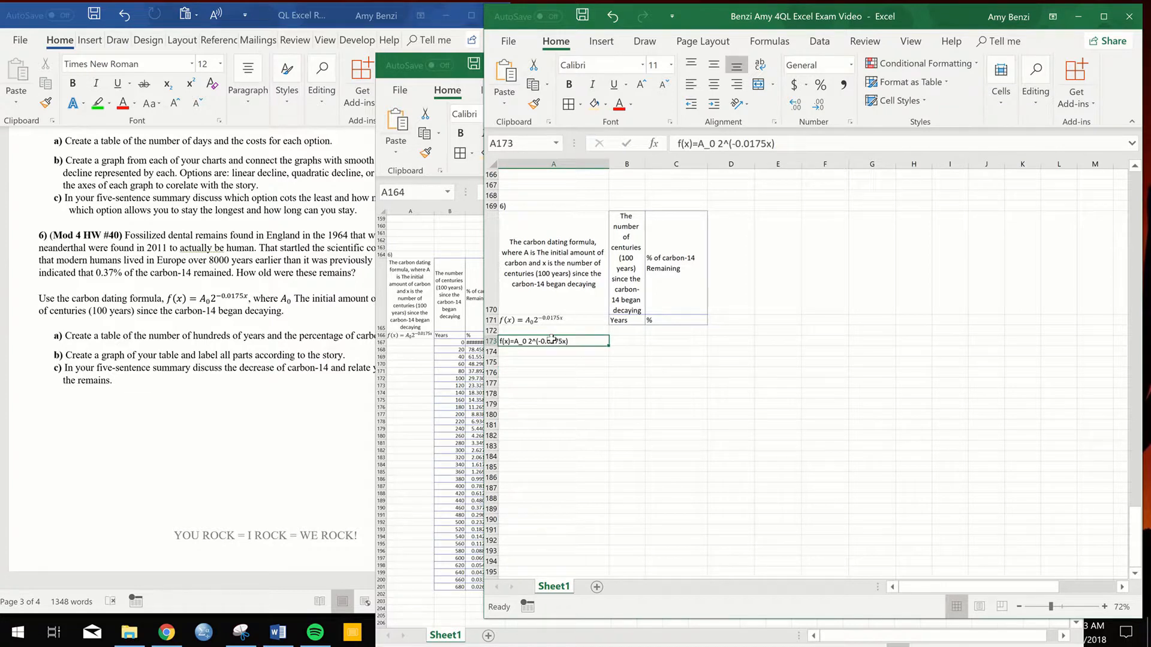
key(BackSpace)
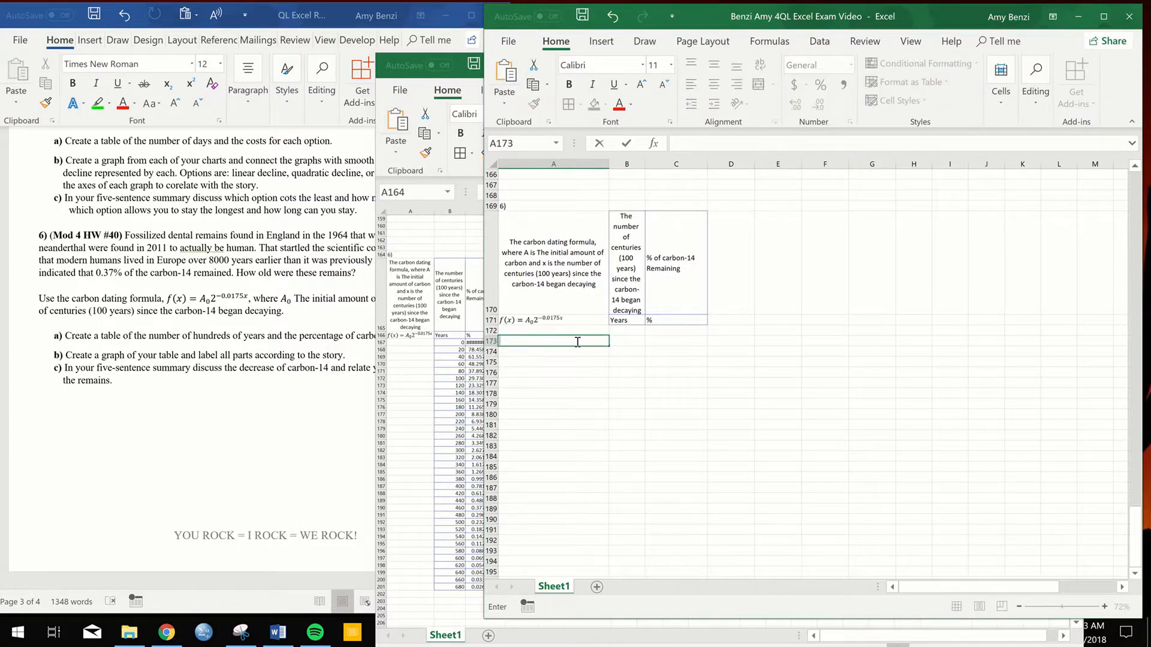
click(548, 359)
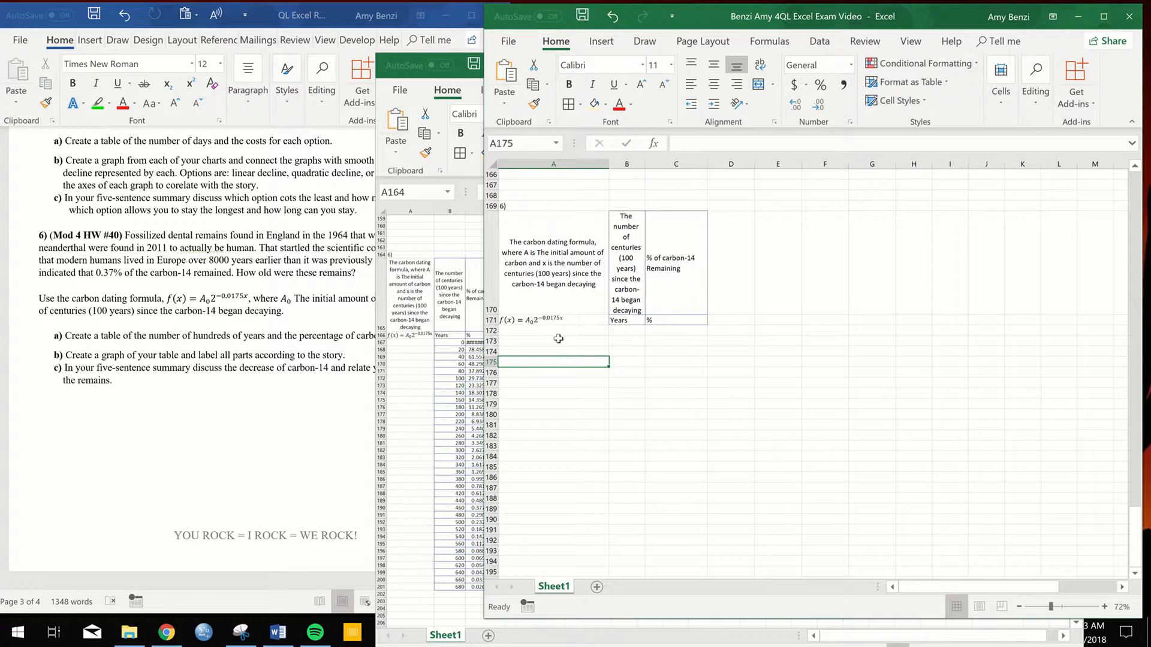
- Enter 0 in B172 under Years and paste the carbon dating equation's right side, =A_0 2^(−0.0175x), into C172
click(624, 331)
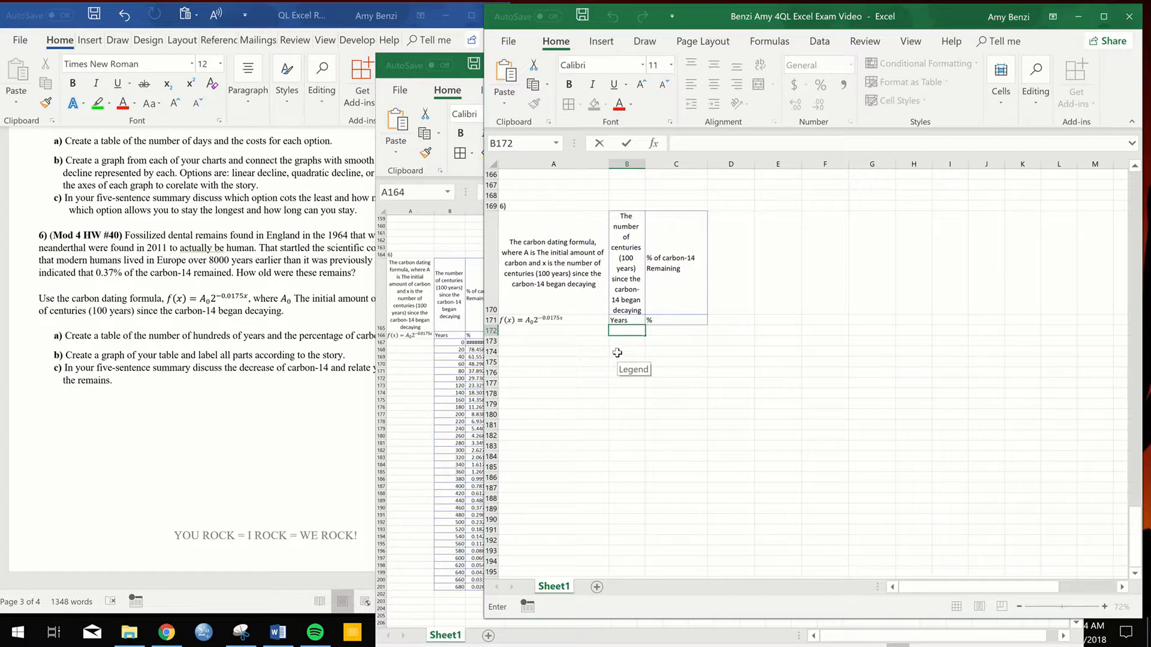
text(0)
drag(564, 320, 520, 327)
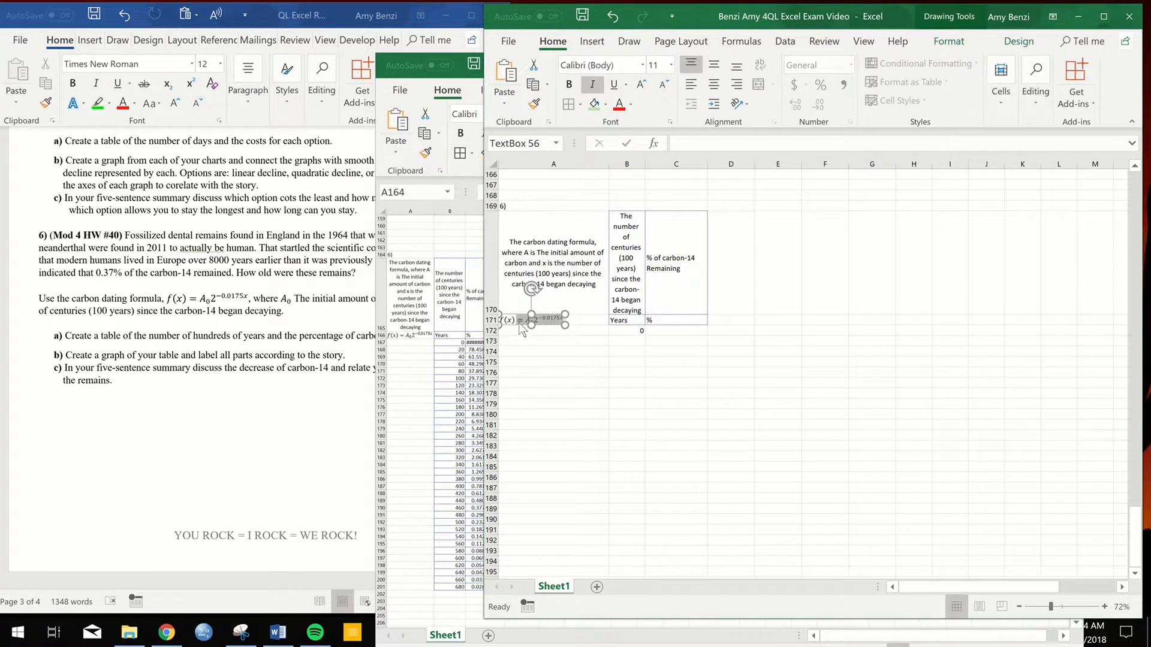
double_click(676, 322)
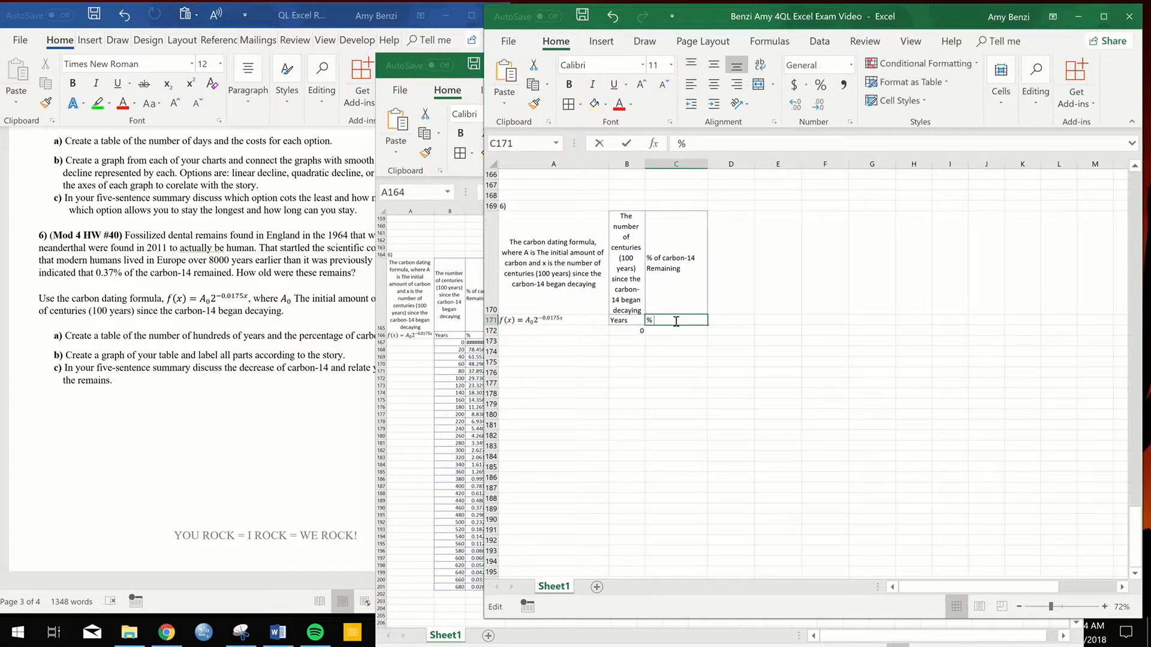
click(664, 330)
text(=A_0 2^(−0.0175x))
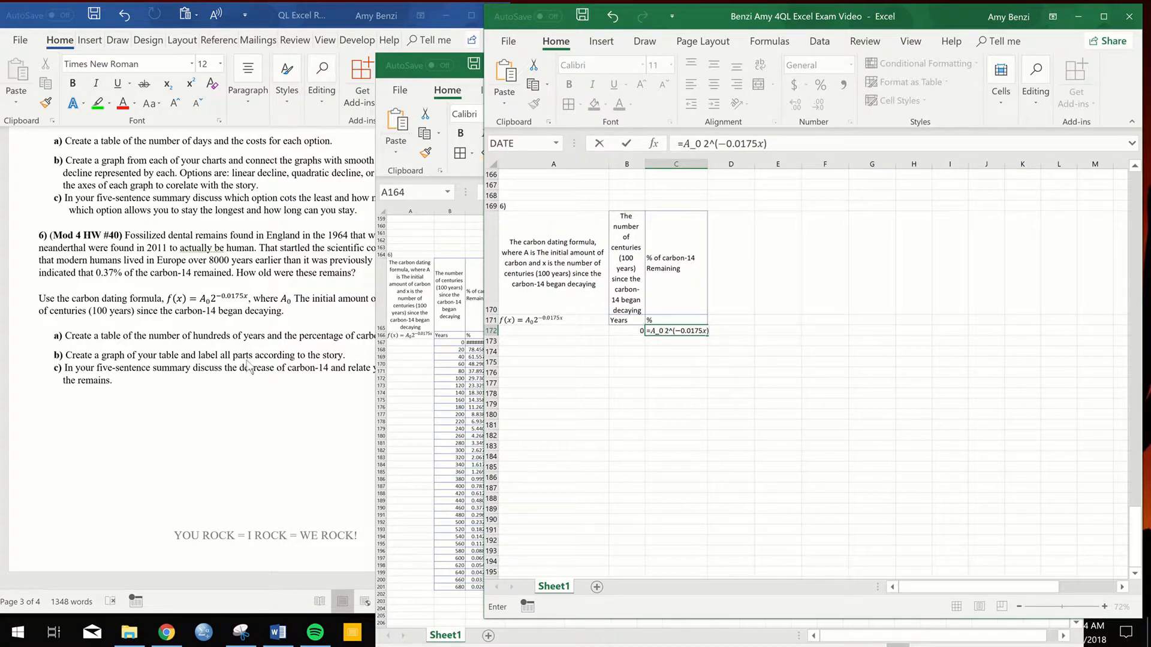
- Replace A_0 in the C172 formula with an initial amount of 100 followed by a multiplication sign
click(294, 314)
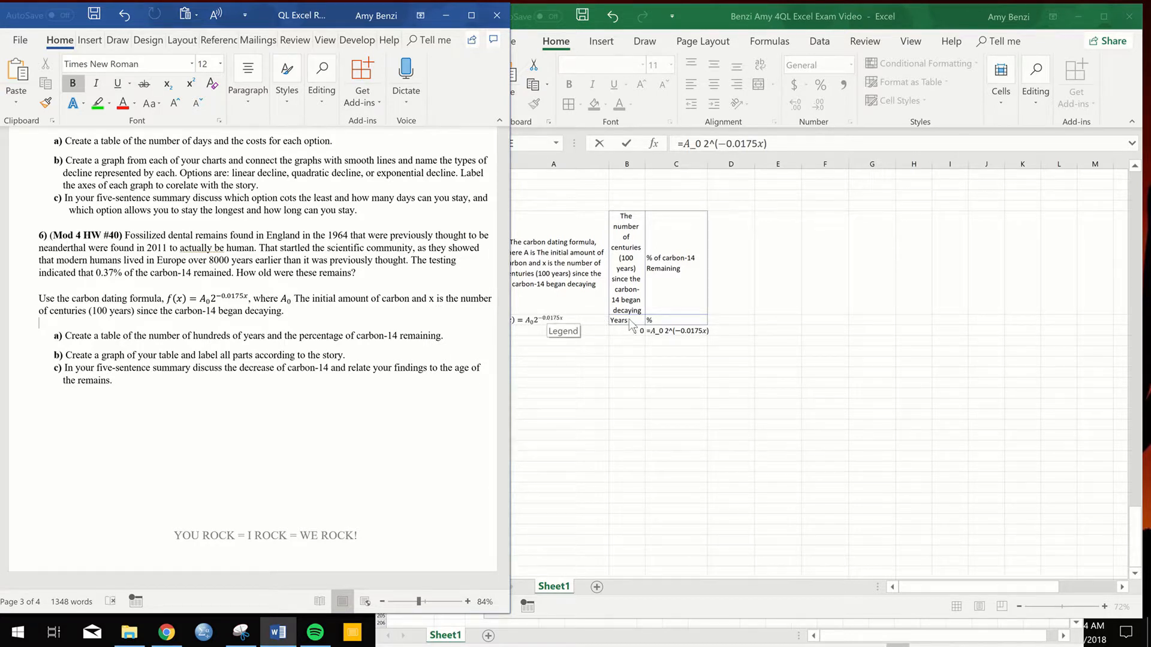
click(631, 335)
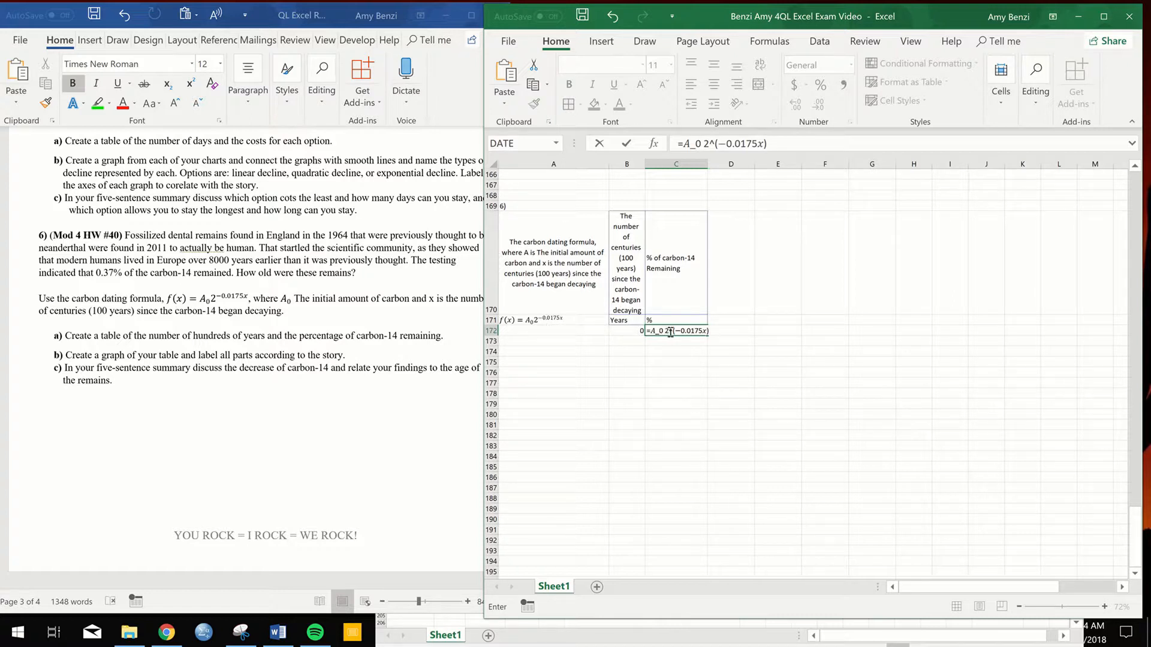
drag(664, 332, 653, 335)
text(1)
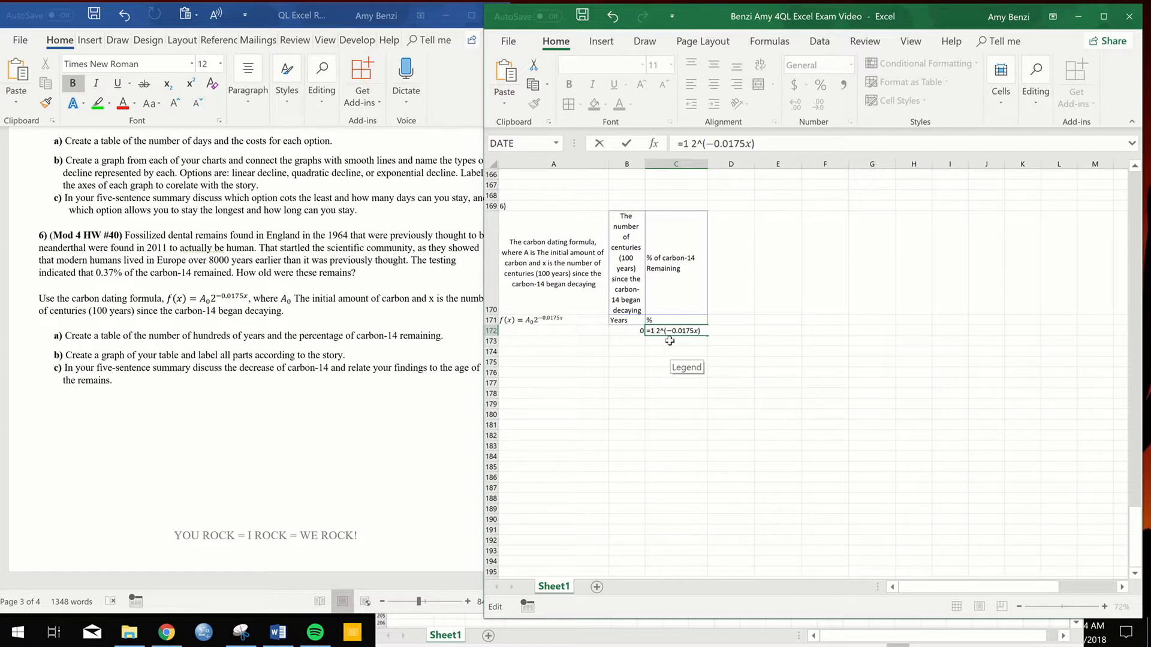
text(*)
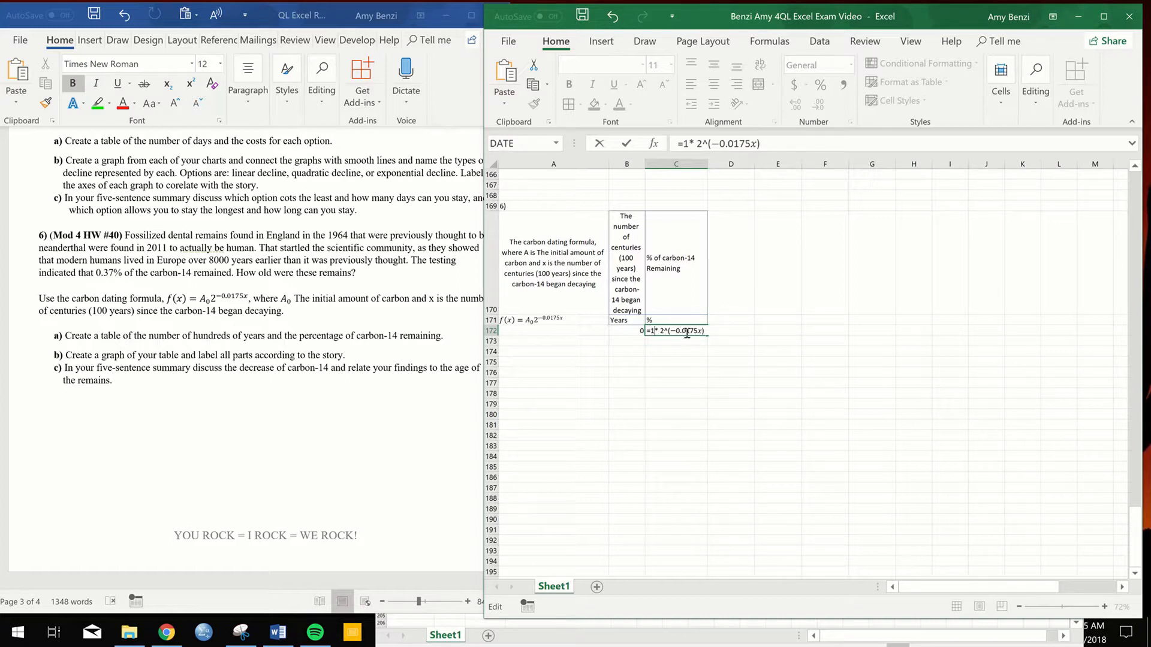
text(00)
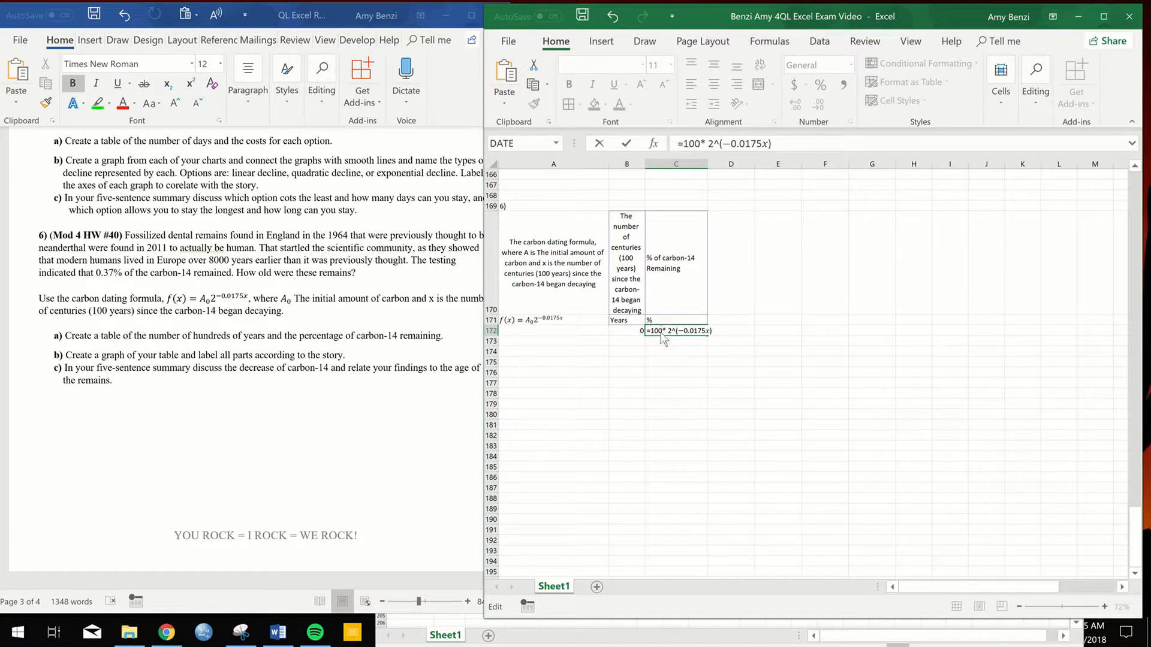
- Replace the x in the C172 formula's exponent with a multiplication by cell B172 and try to enter the formula
key(Return)
click(554, 401)
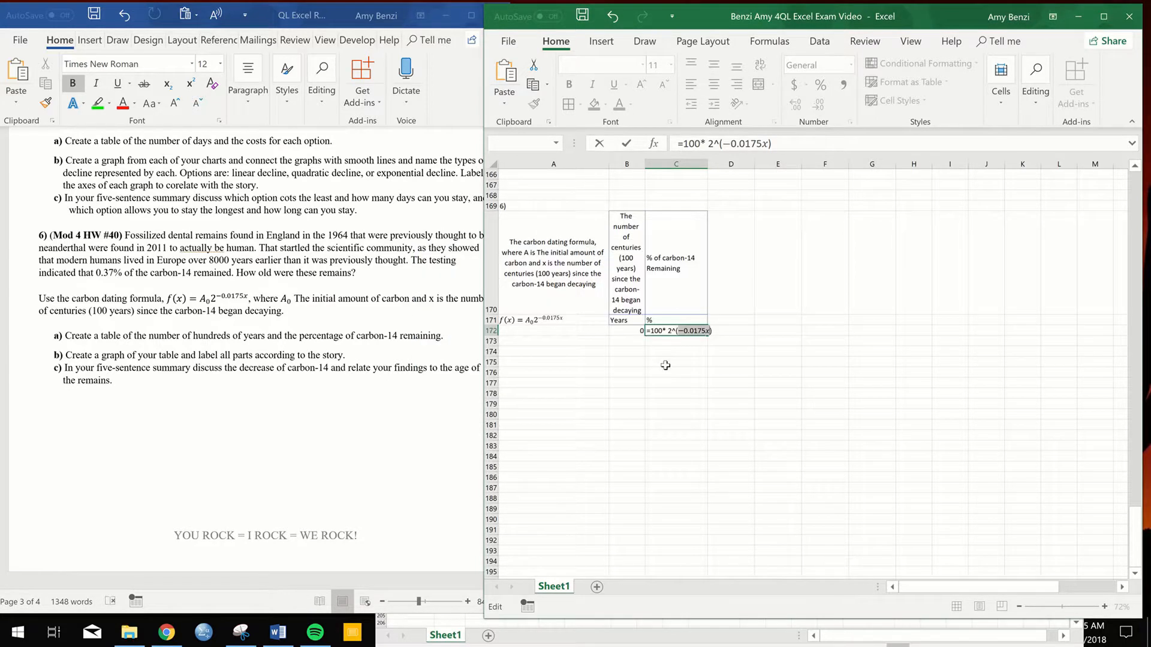
click(709, 331)
key(BackSpace)
text(*)
click(631, 330)
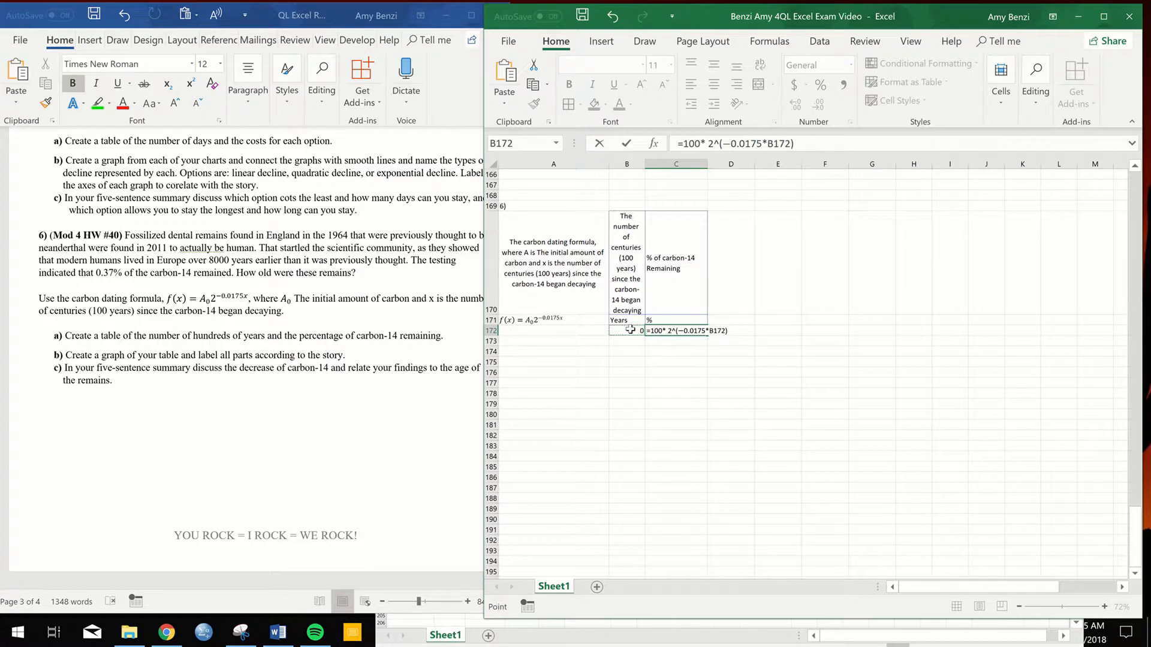
key(Return)
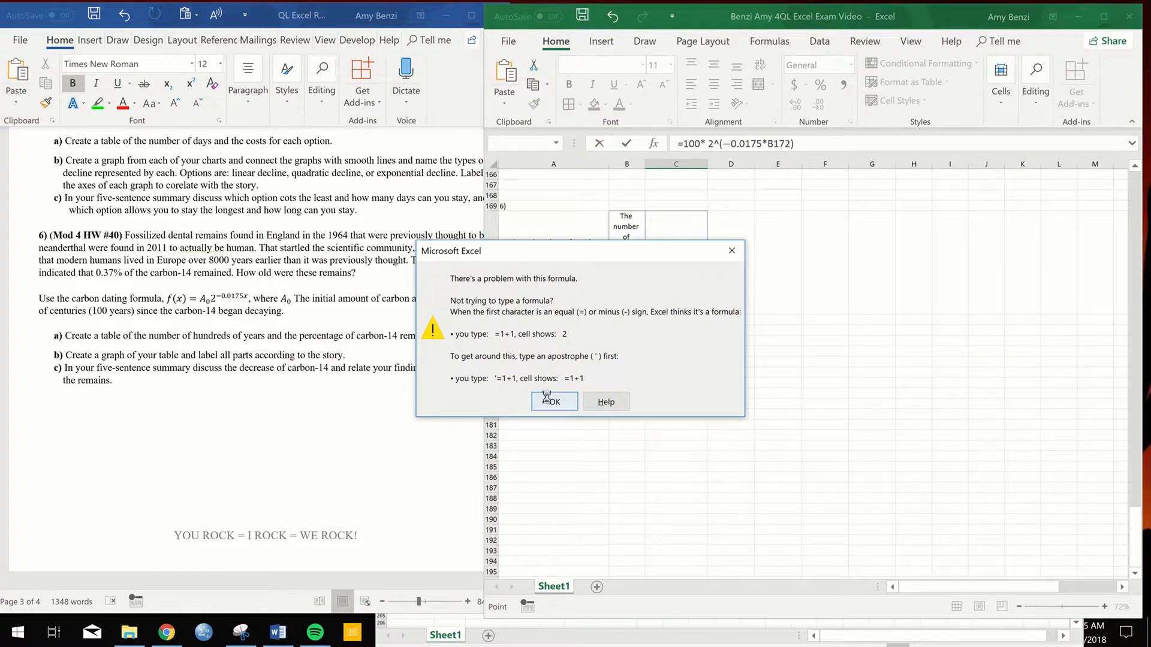
click(551, 401)
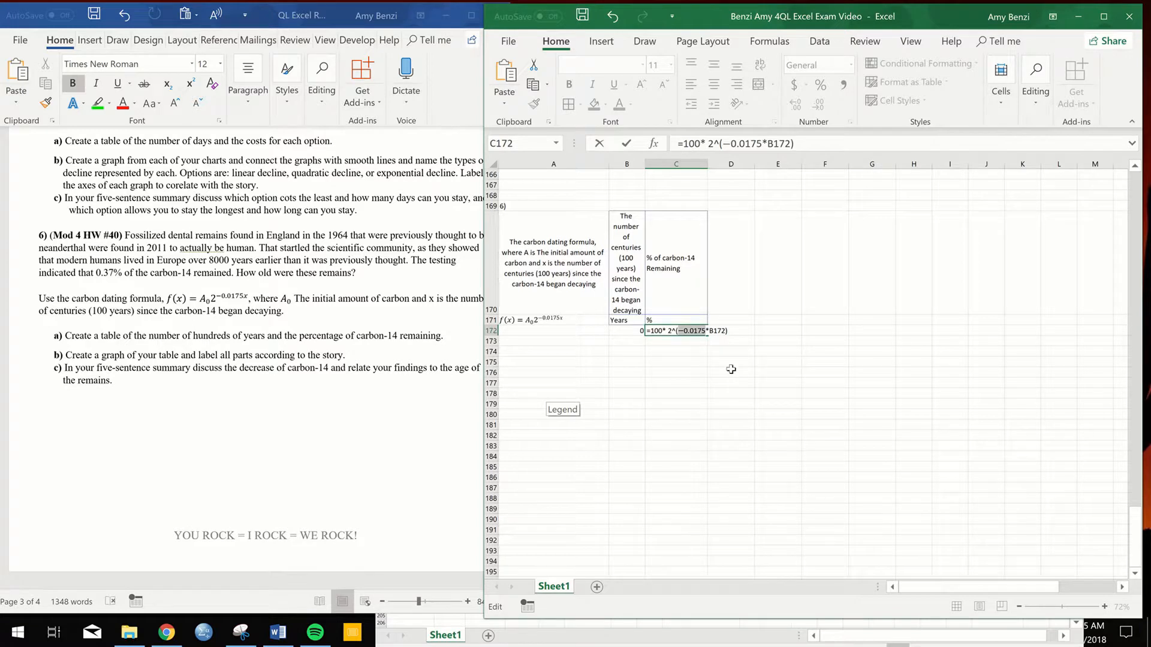
- Replace the minus sign in the C172 exponent with (-1)* so the formula reads =100* 2^((-1)*0.0175*B172), and enter it
click(684, 331)
key(Delete)
text(()
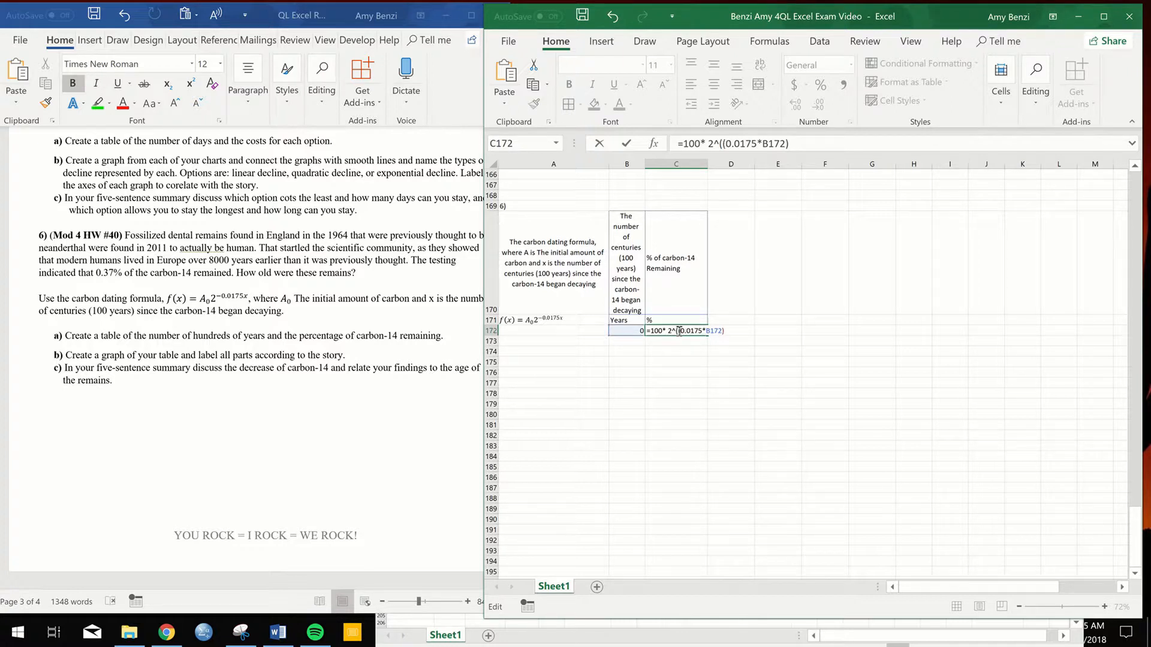
text(-)
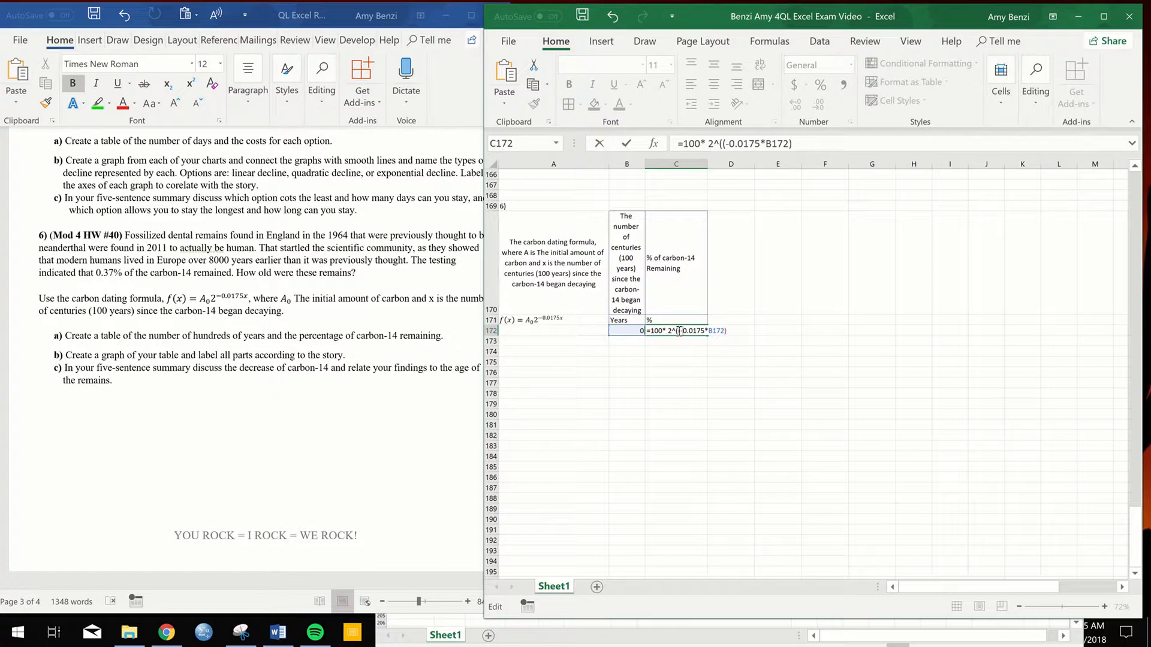
text(1))
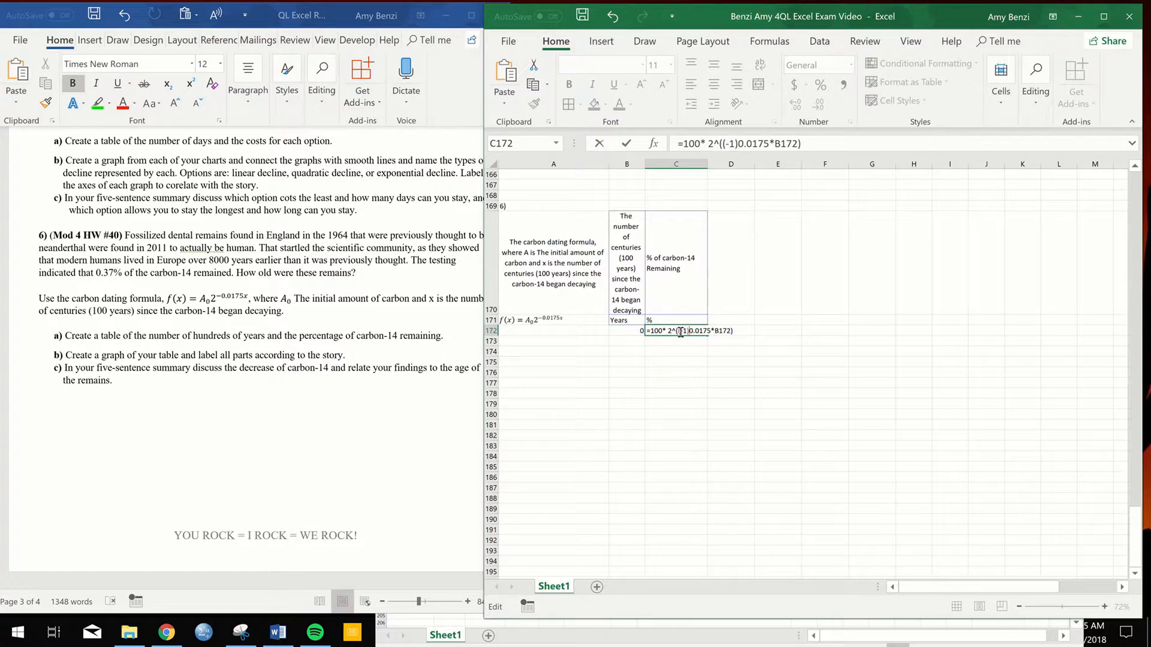
text(*)
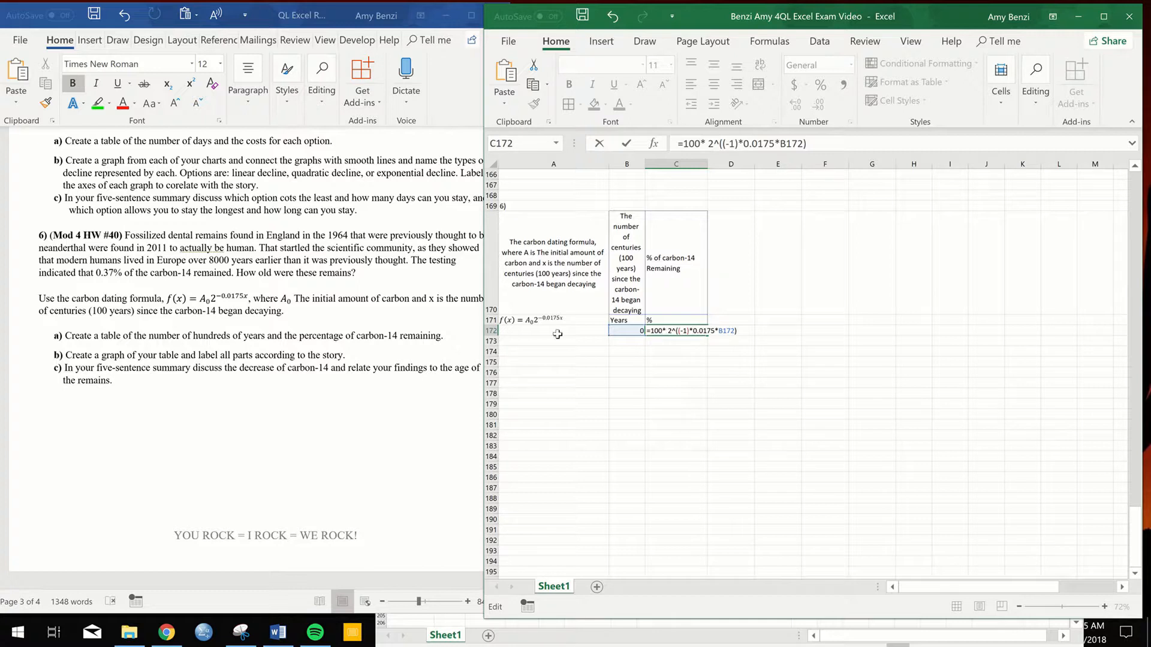
key(Return)
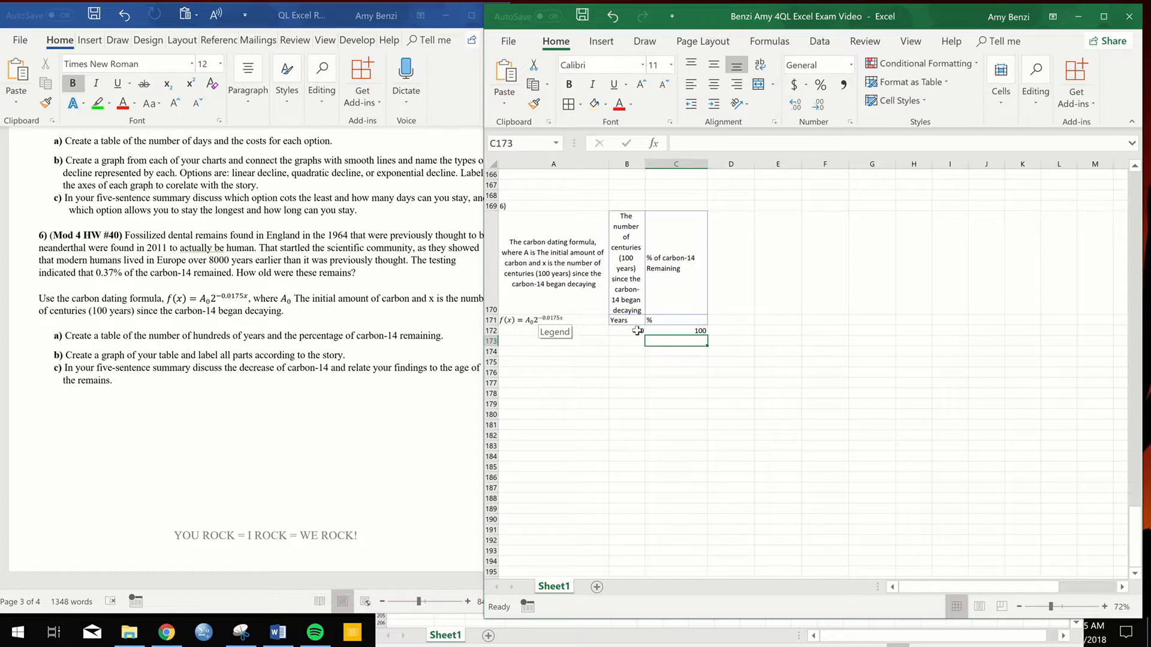
- Continue the Years series from 1 in B173 through 20 in B192 and fill the C172 formula down to C192
click(637, 331)
click(632, 341)
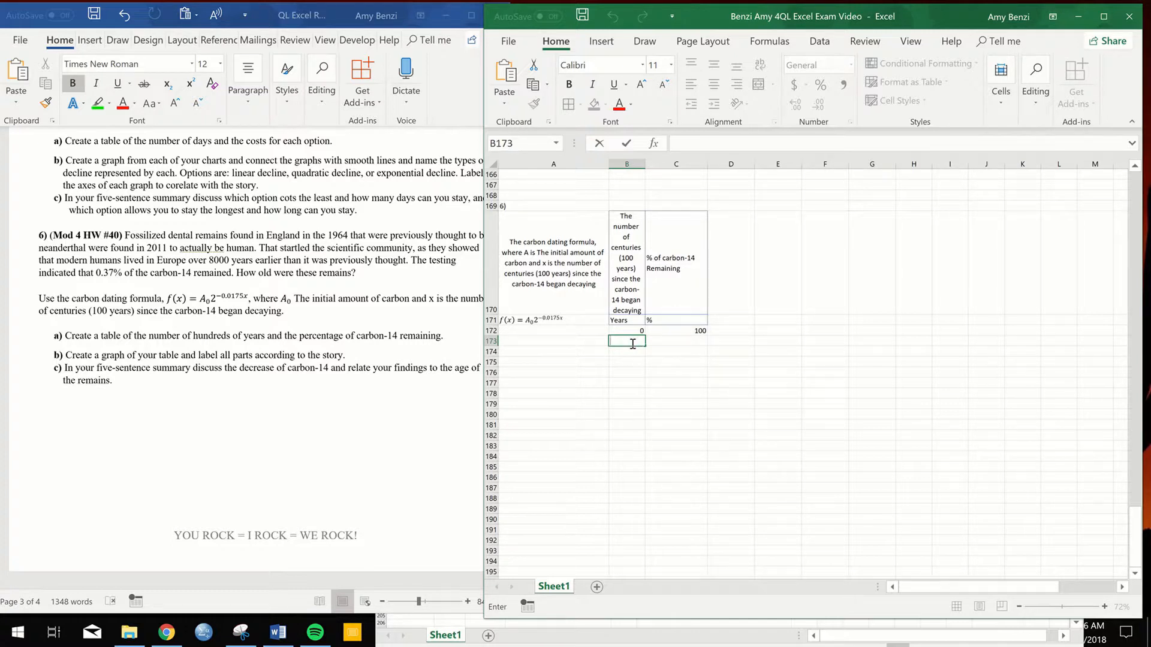
text(1)
key(Return)
drag(632, 332, 631, 341)
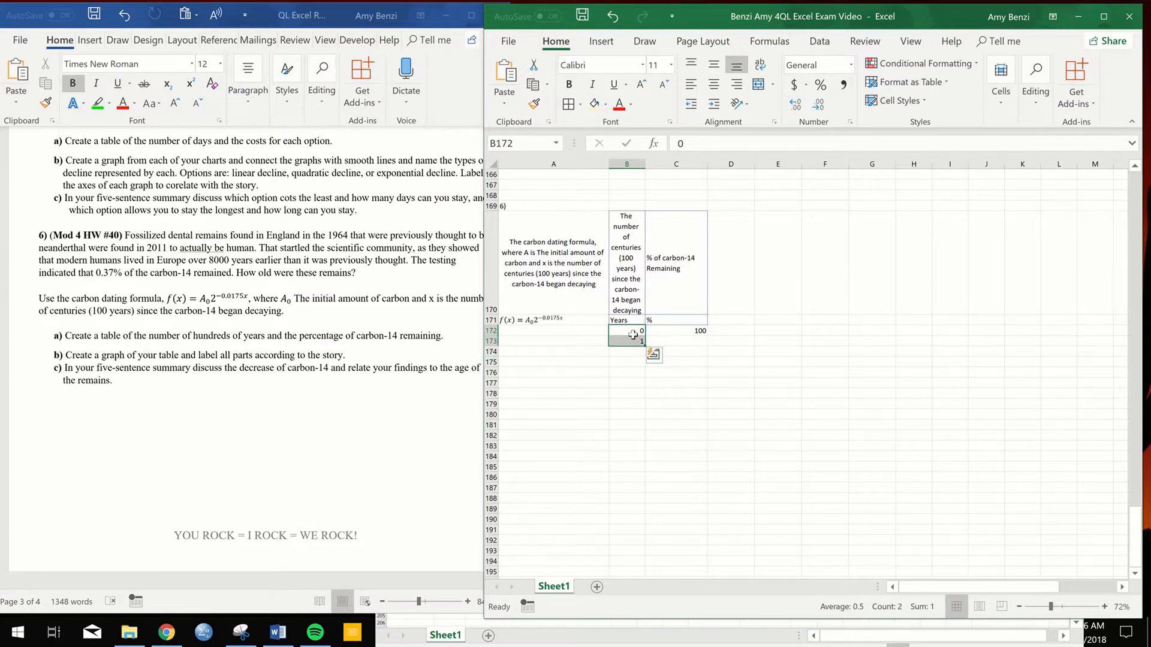
drag(644, 346, 645, 544)
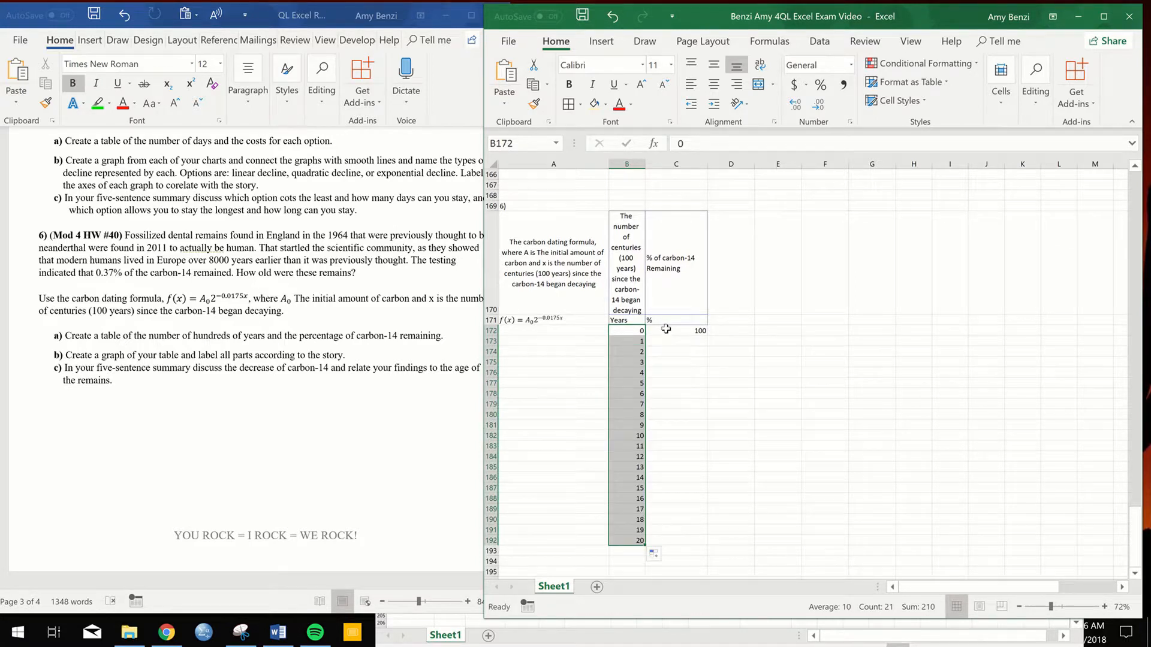
click(666, 329)
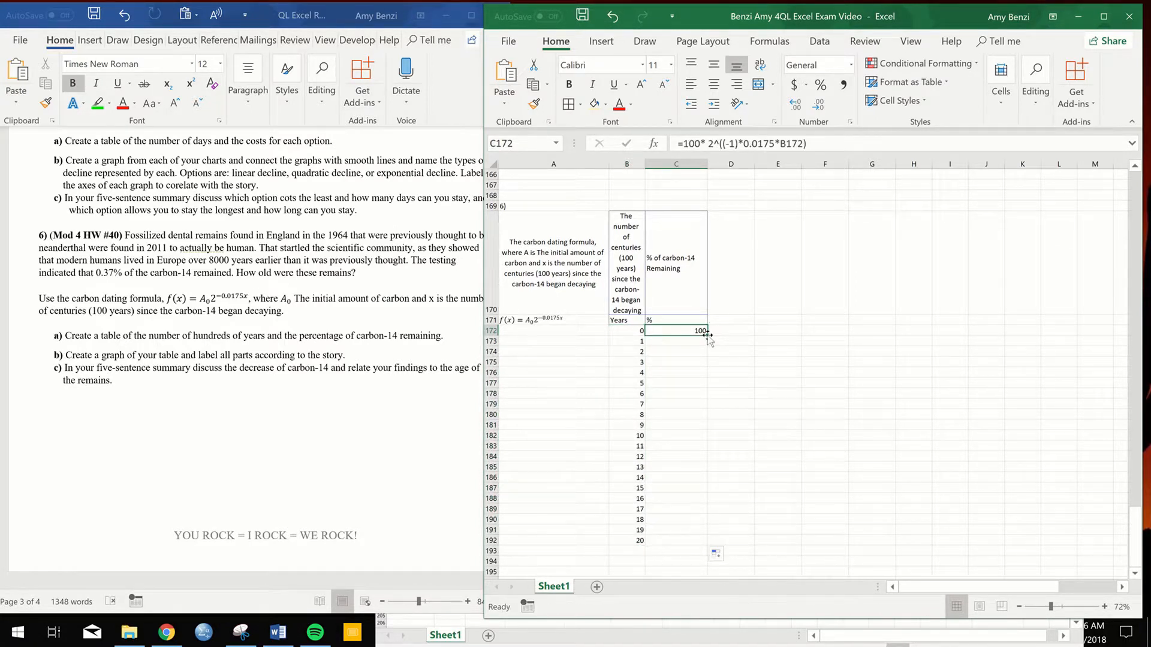
double_click(708, 336)
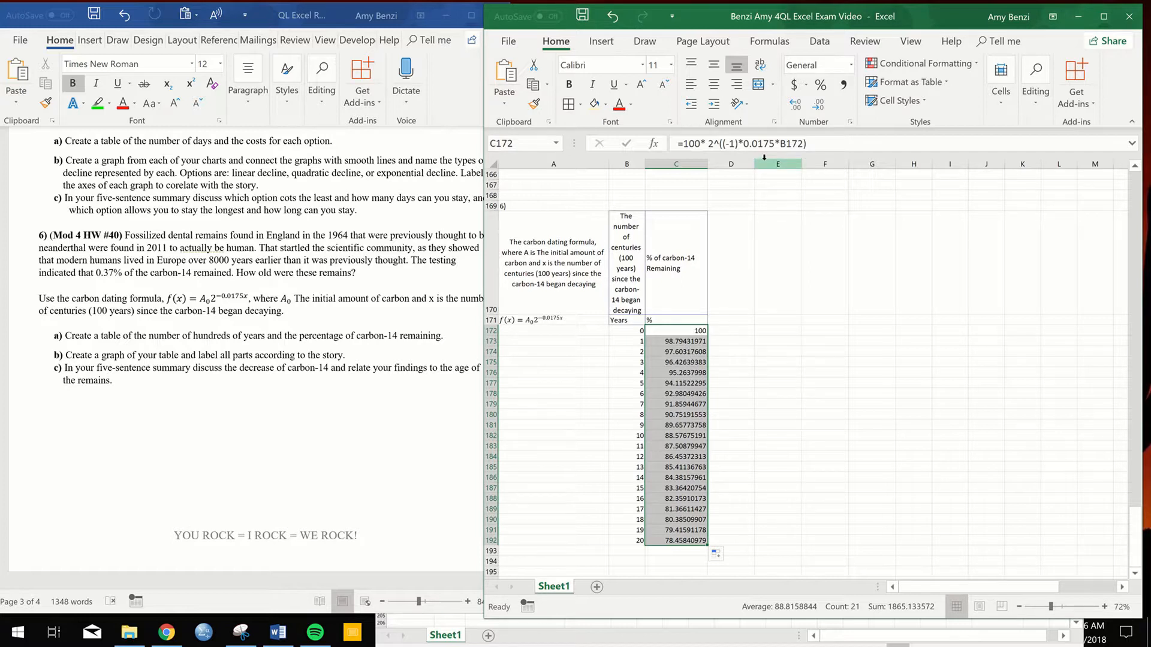
click(821, 88)
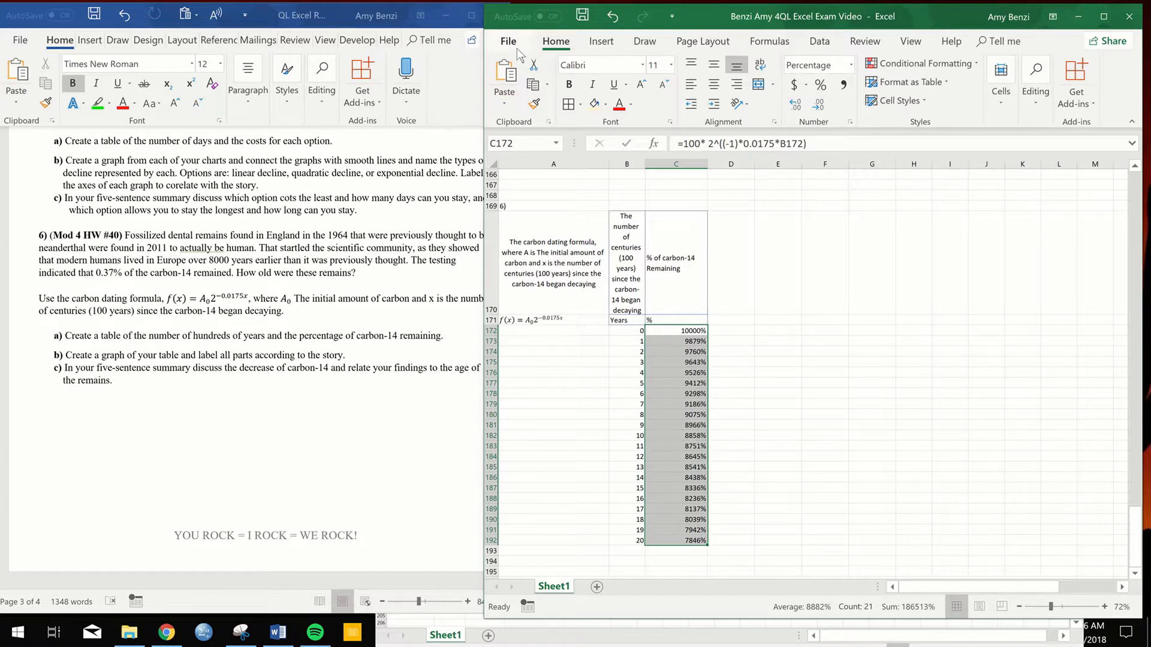
click(611, 19)
click(611, 20)
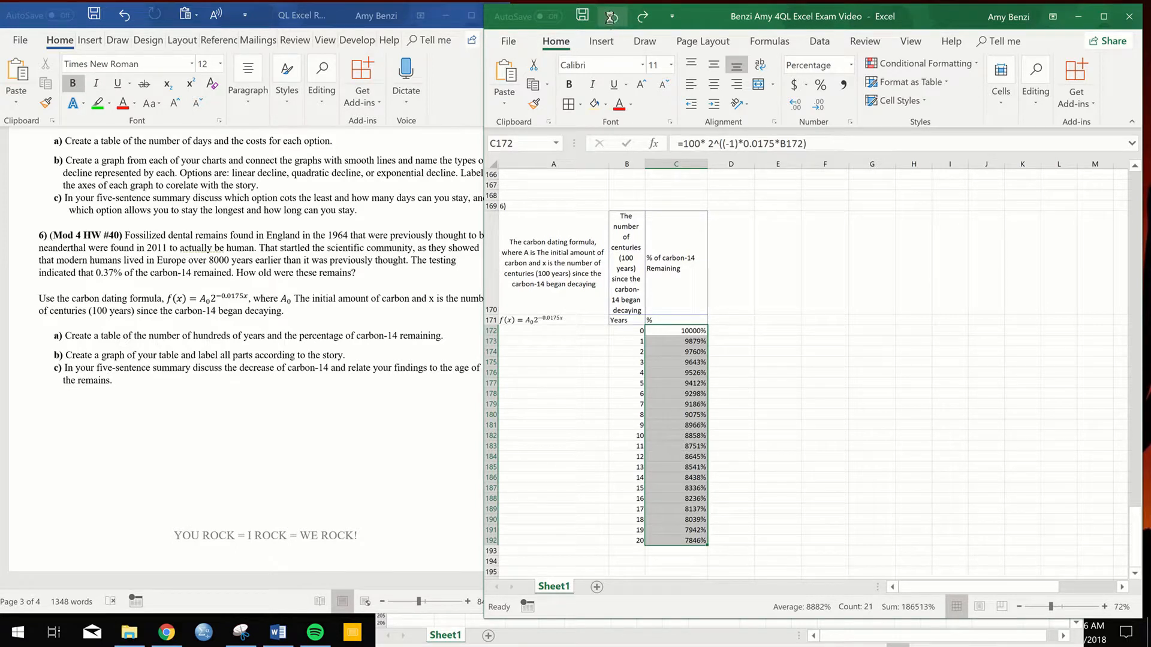
- Change the formula in C172 to =1* 2^((-1)*0.0175*B172)
double_click(704, 333)
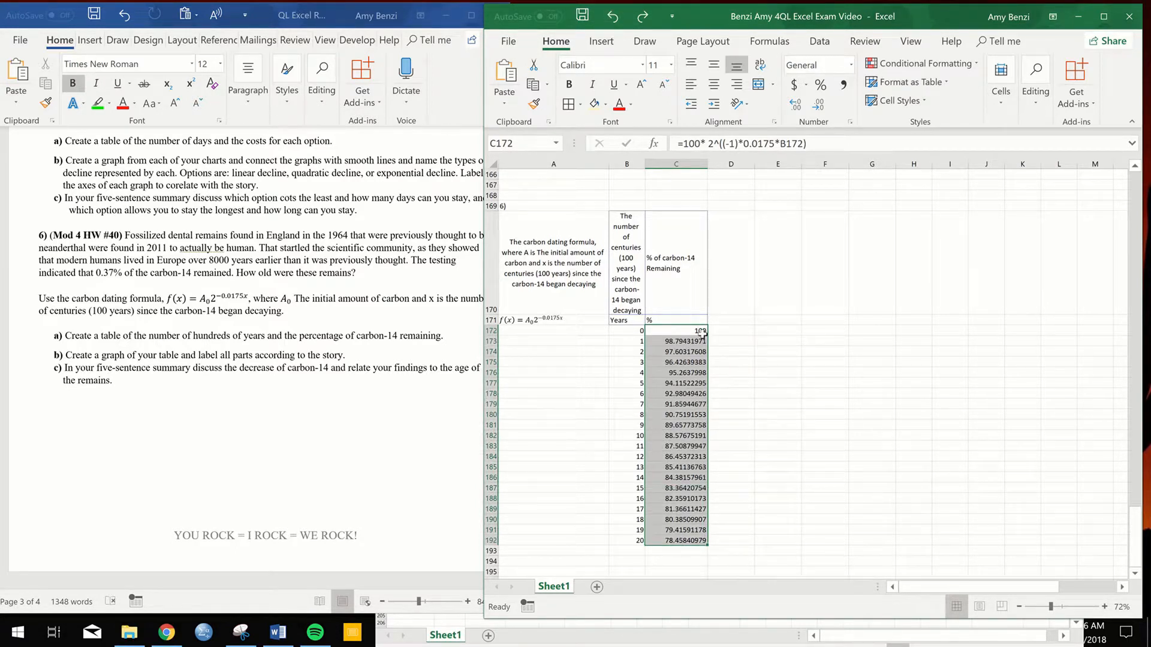
double_click(704, 333)
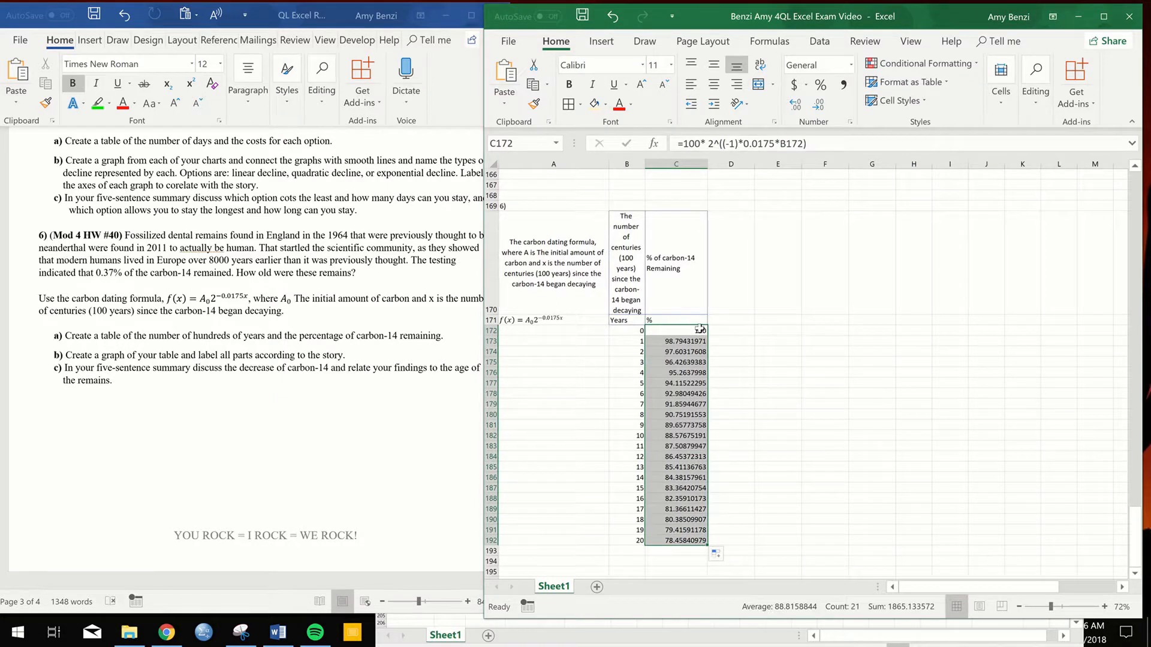
double_click(700, 329)
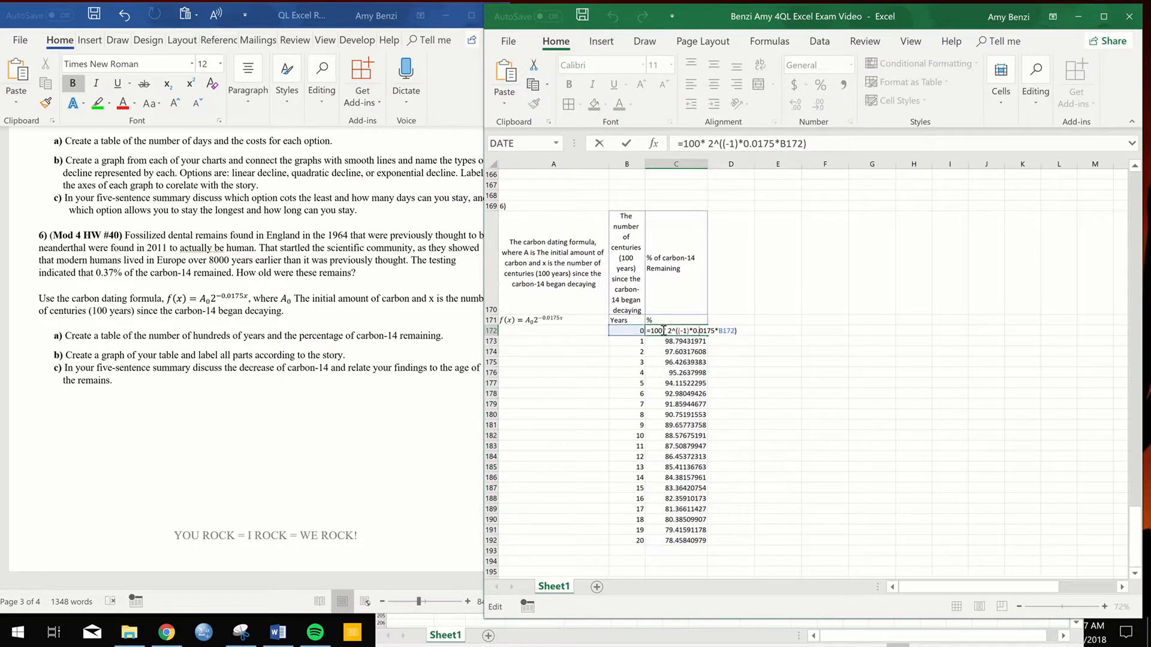
key(BackSpace)
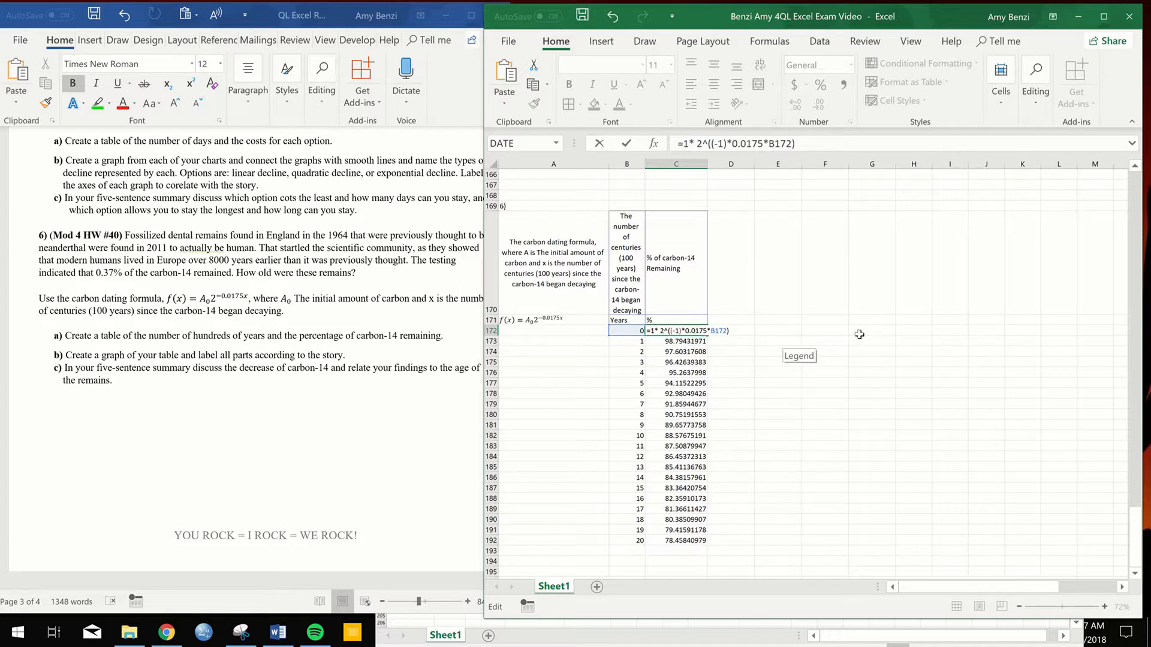
key(Return)
- Fill the C172 formula down to C192 and format the range as percentages
click(704, 332)
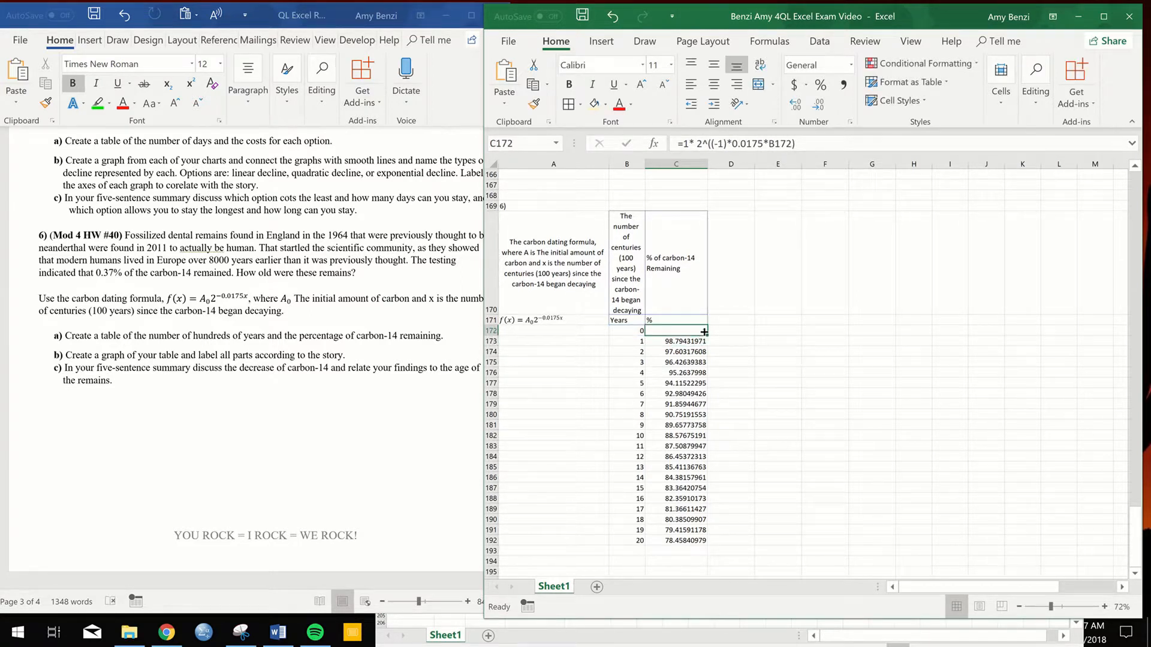
double_click(708, 337)
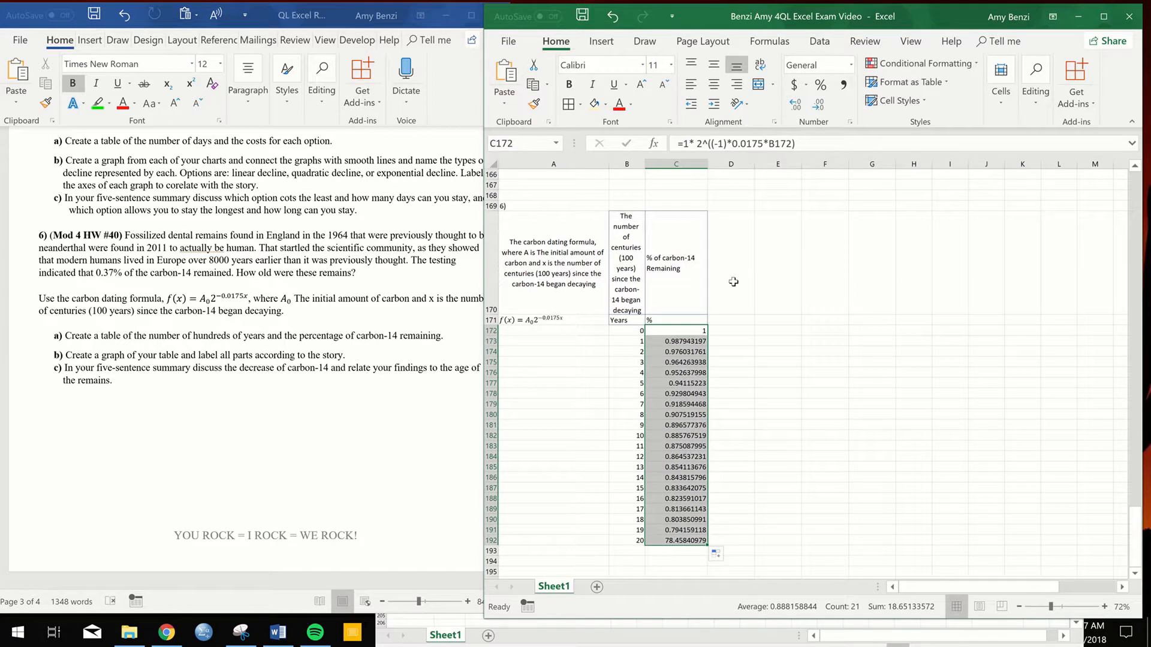
click(820, 85)
click(789, 406)
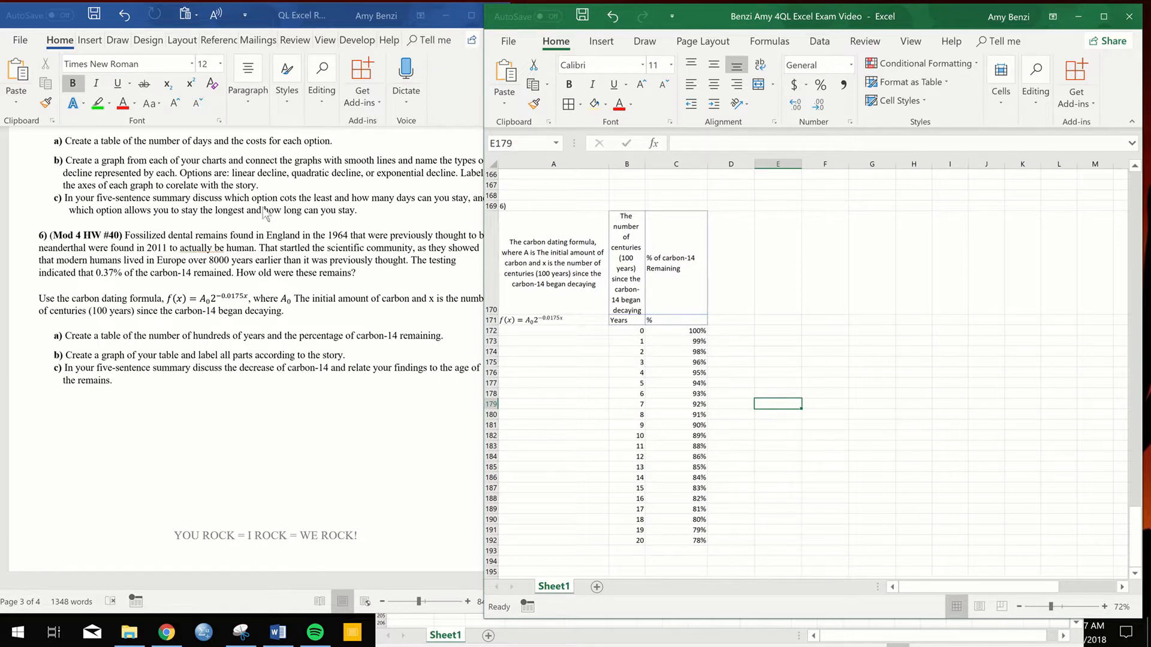
- Switch to the Word document and highlight "that 0.37% of" in question 6 in green
click(96, 274)
drag(80, 273, 135, 273)
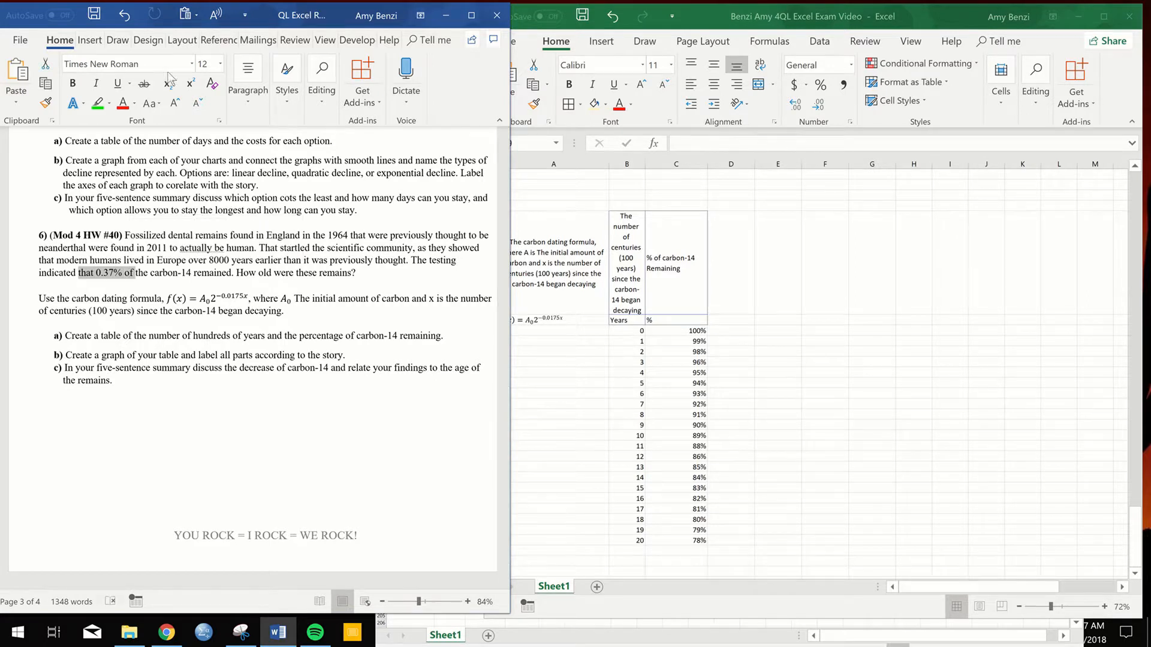
click(97, 104)
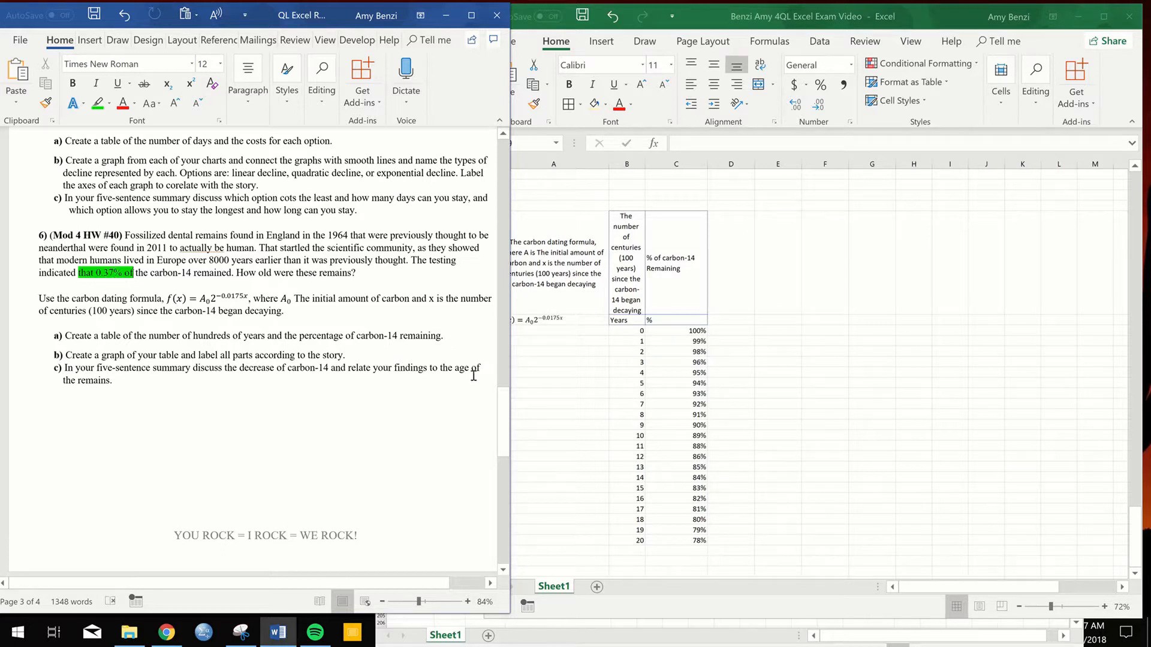
- In the Excel sheet, set B173 to 20 and extend the Years series in steps of 20 down to B192
click(826, 452)
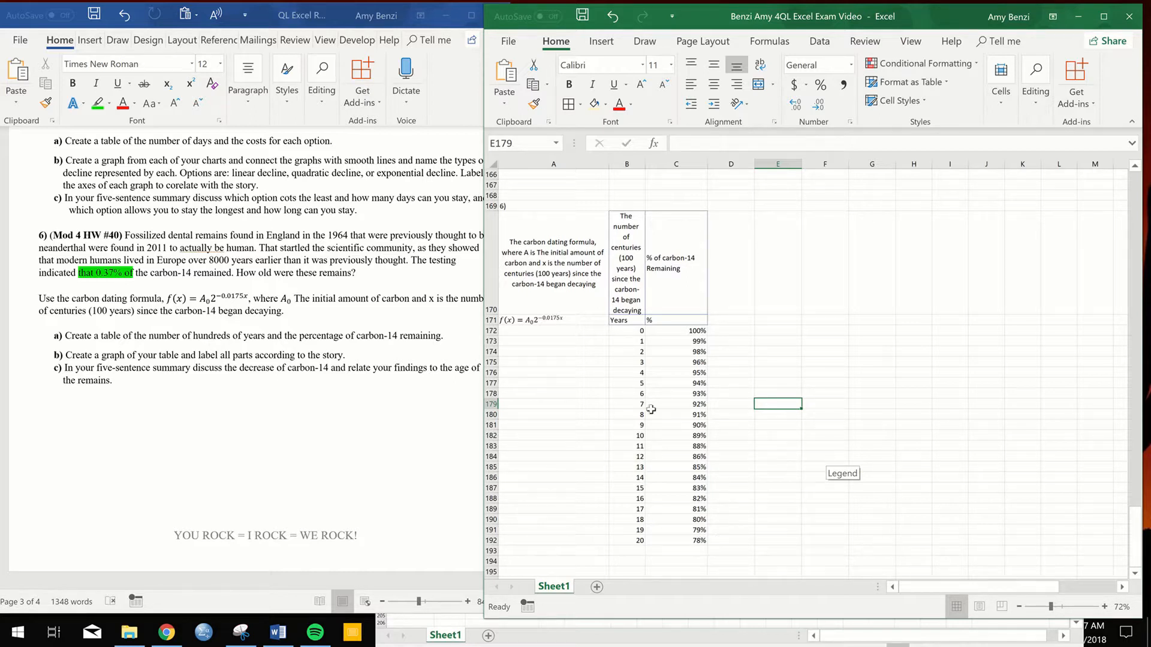
click(638, 341)
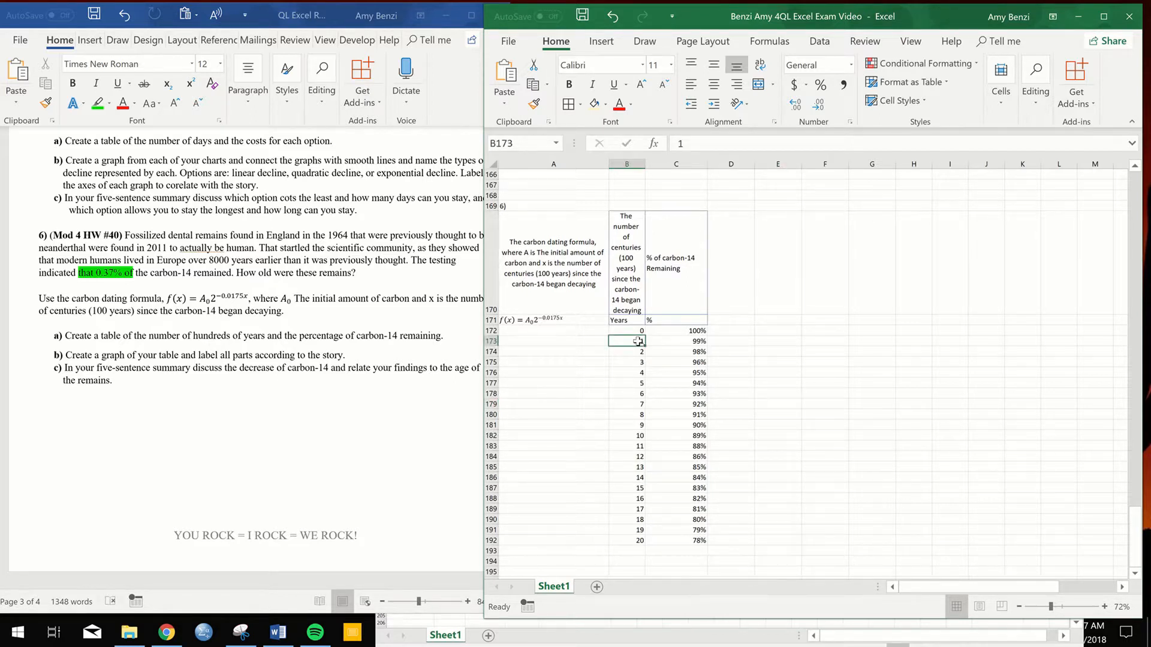
double_click(637, 341)
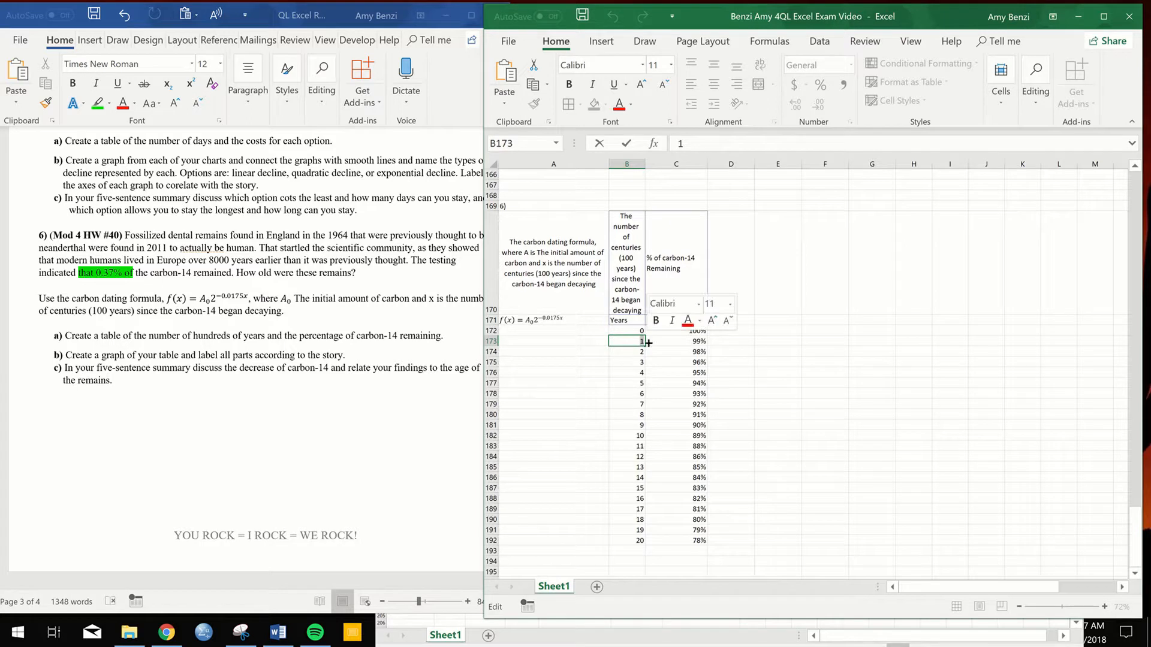
key(BackSpace)
text(20)
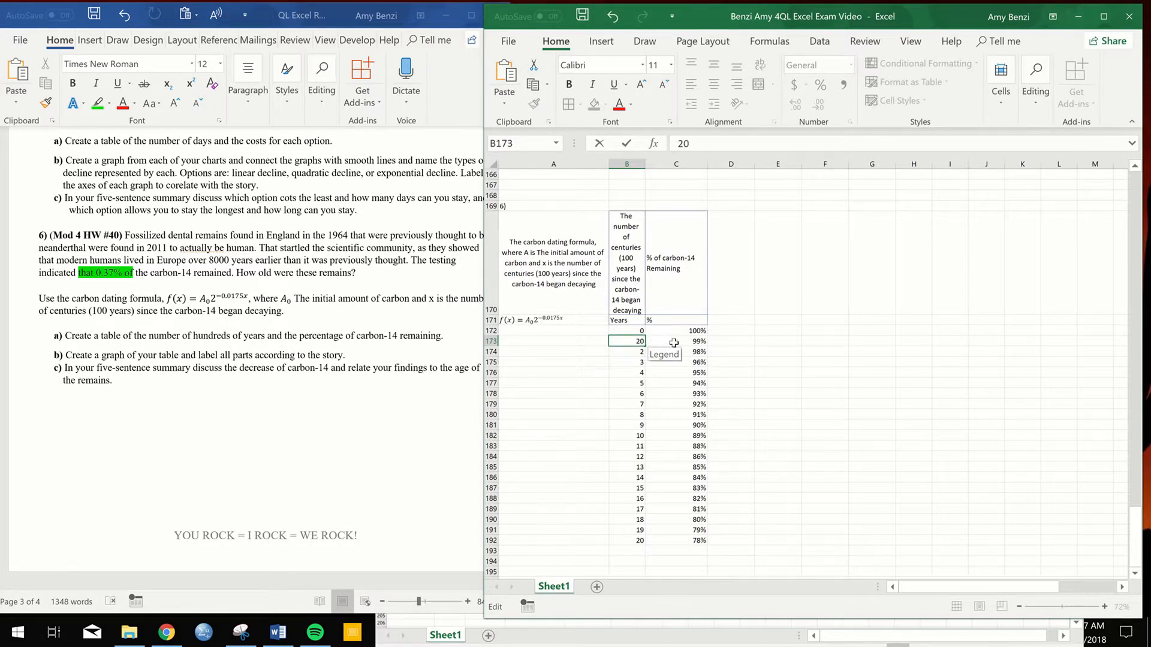
key(Return)
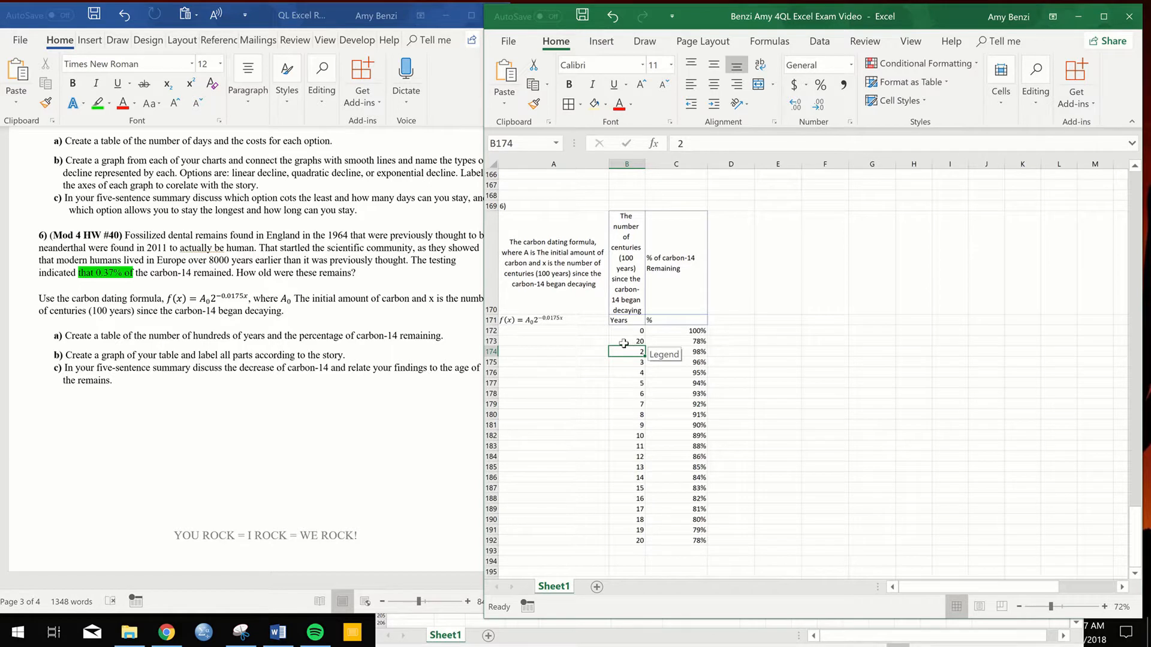
click(634, 341)
double_click(634, 341)
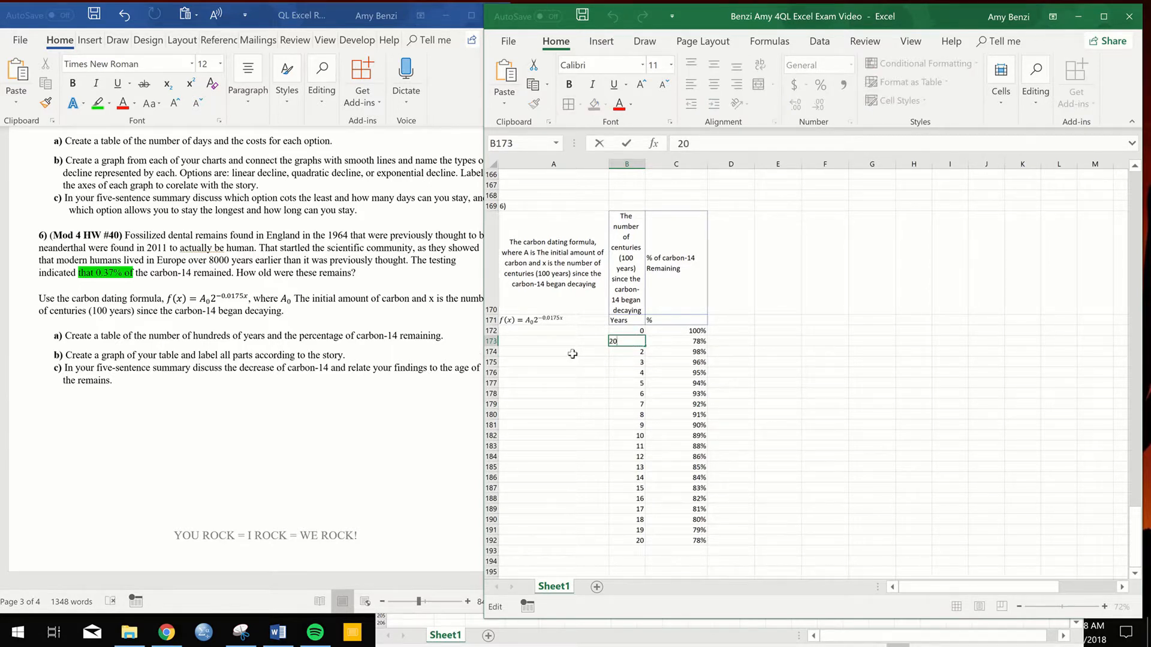
key(Return)
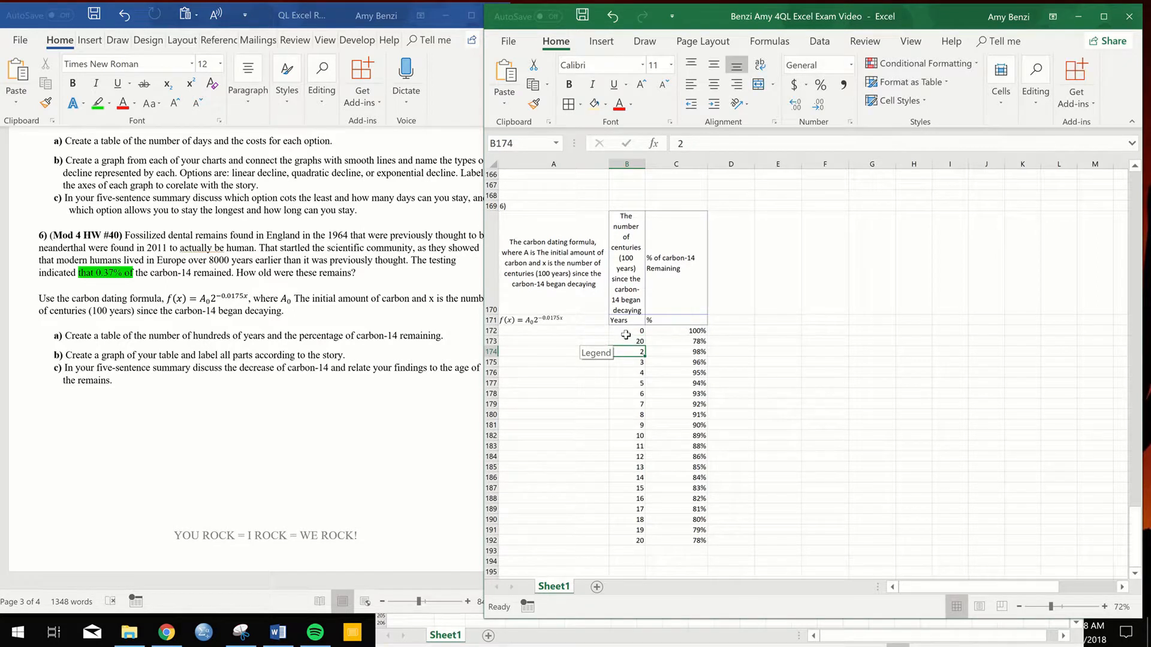
drag(625, 334, 627, 343)
drag(644, 383, 644, 542)
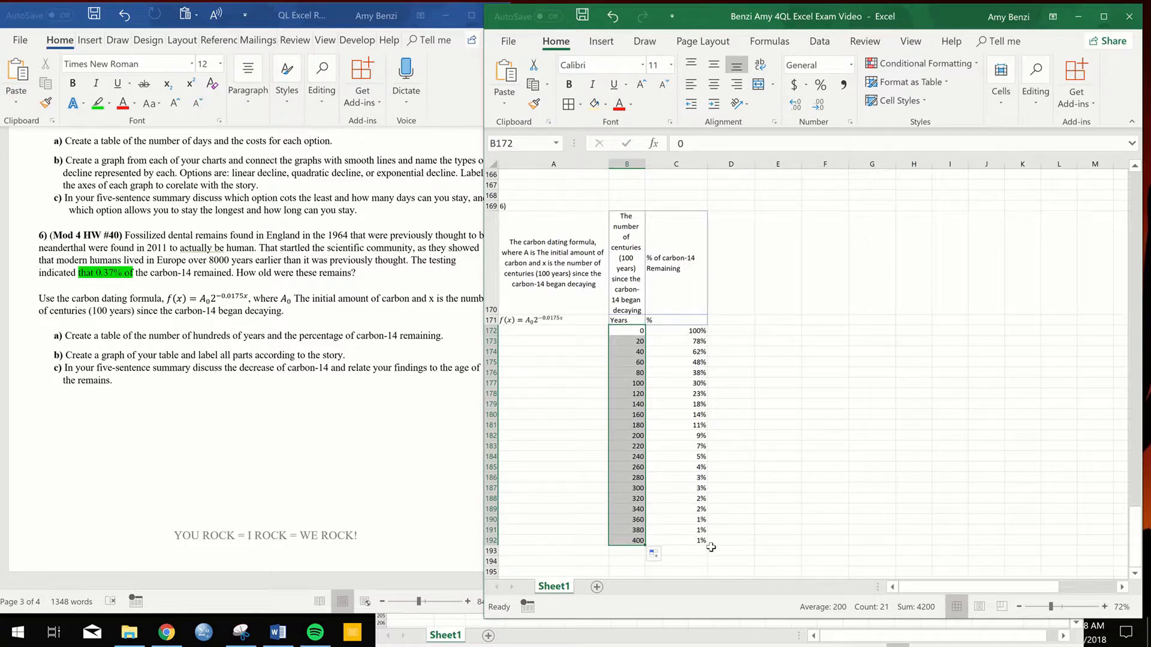
- Show the percentages in C172:C192 with ten decimal places
drag(697, 330, 699, 542)
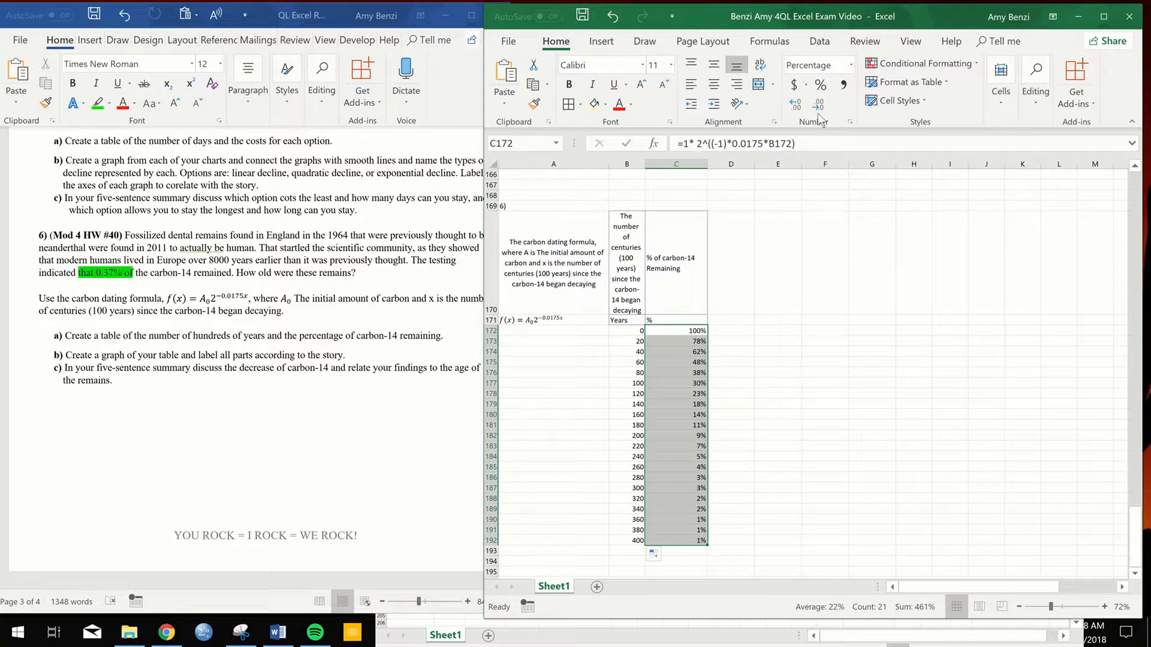
click(796, 105)
click(796, 104)
click(797, 105)
click(796, 105)
click(796, 105)
click(796, 105)
click(797, 105)
click(797, 104)
click(797, 104)
click(796, 104)
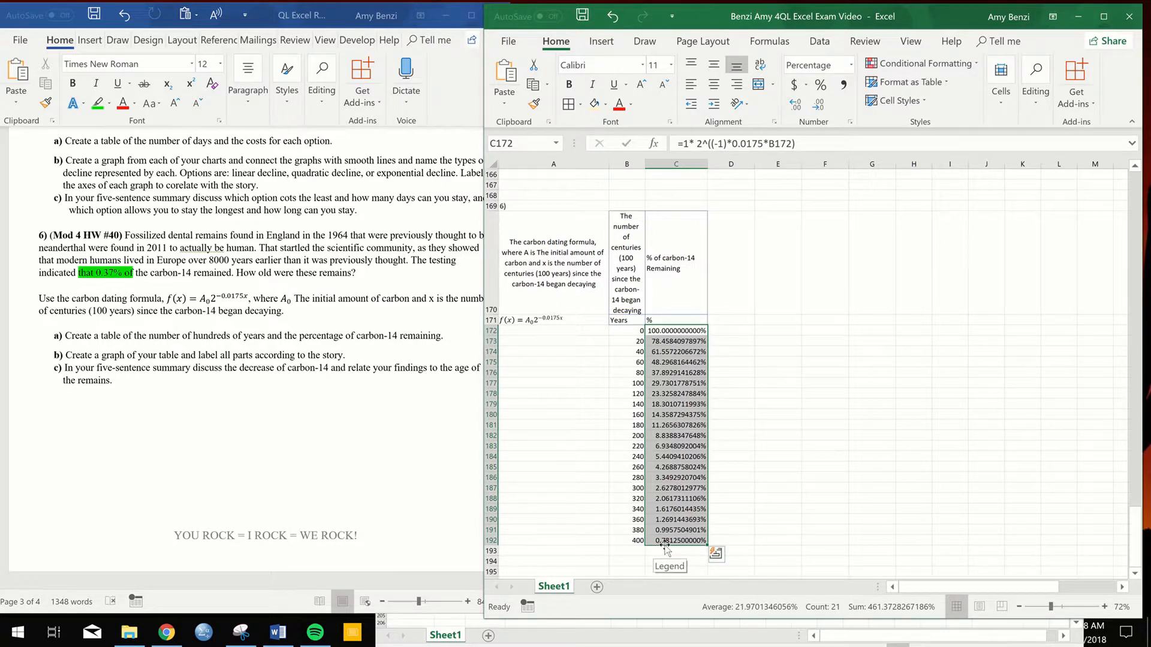
- Set the second Years value in B173 to 30
double_click(632, 341)
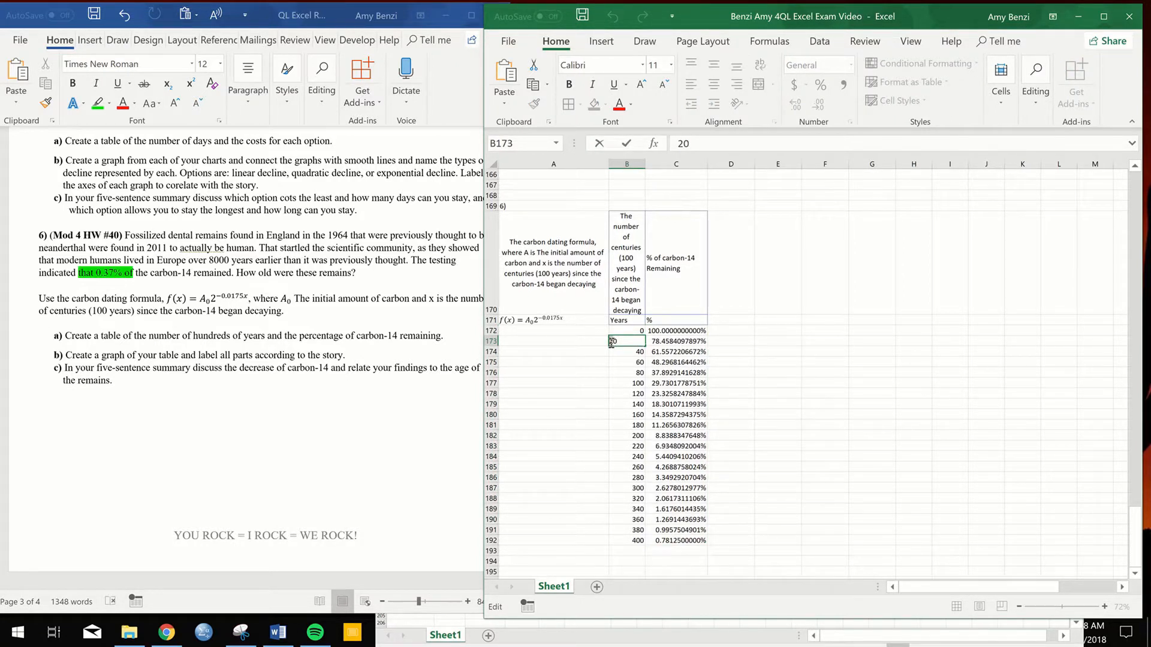
text(3)
key(Return)
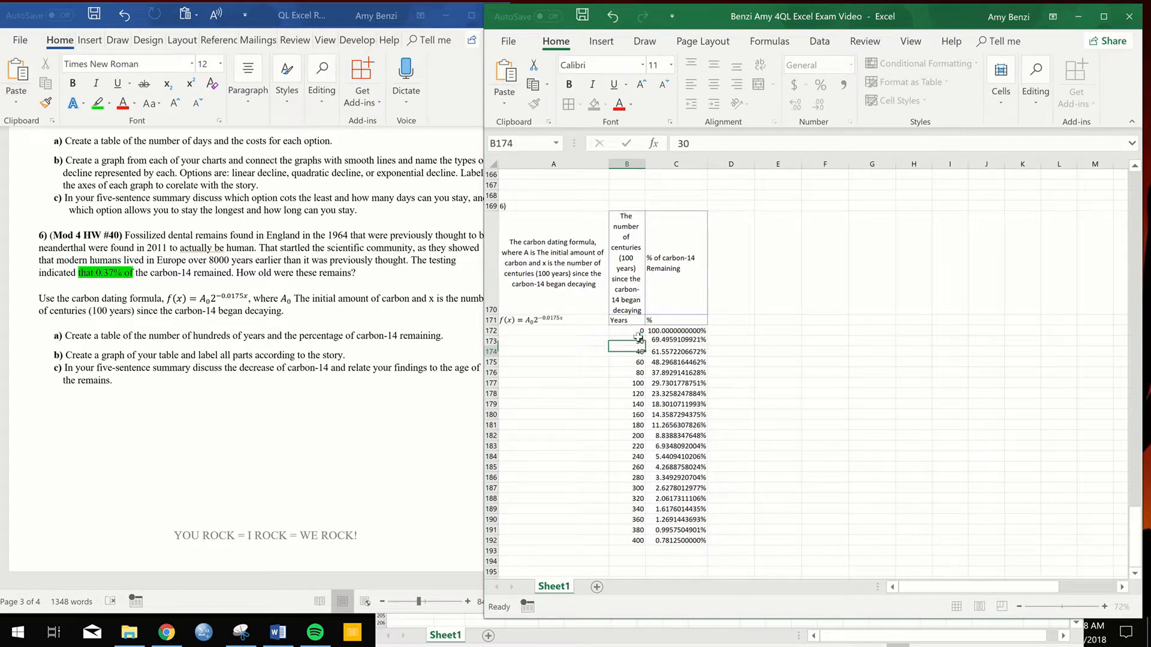
click(640, 341)
double_click(645, 346)
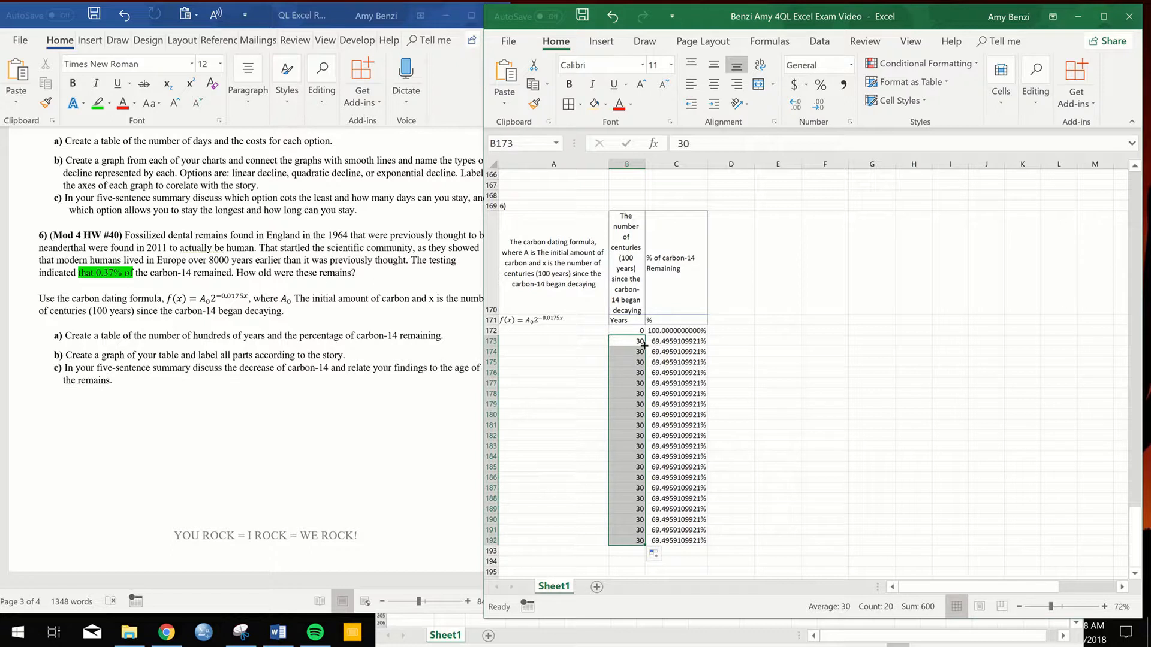
click(613, 16)
- Extend the Years series from 0 and 30 in steps of 30 down to 600 in B192
drag(636, 330, 632, 537)
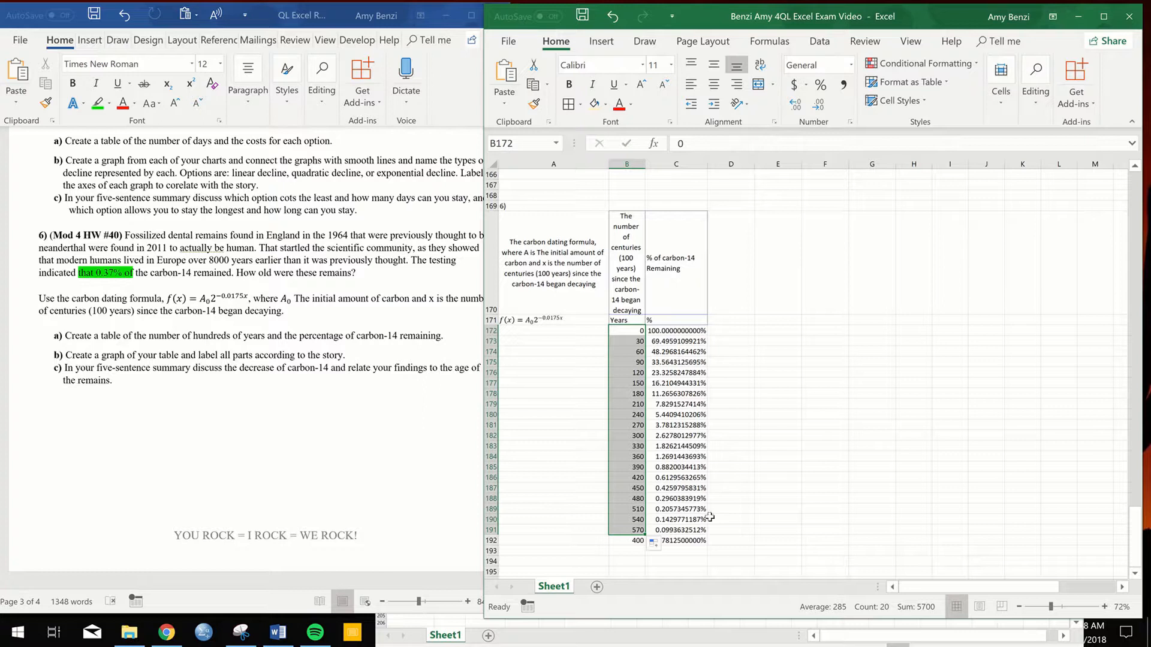
drag(627, 326, 645, 350)
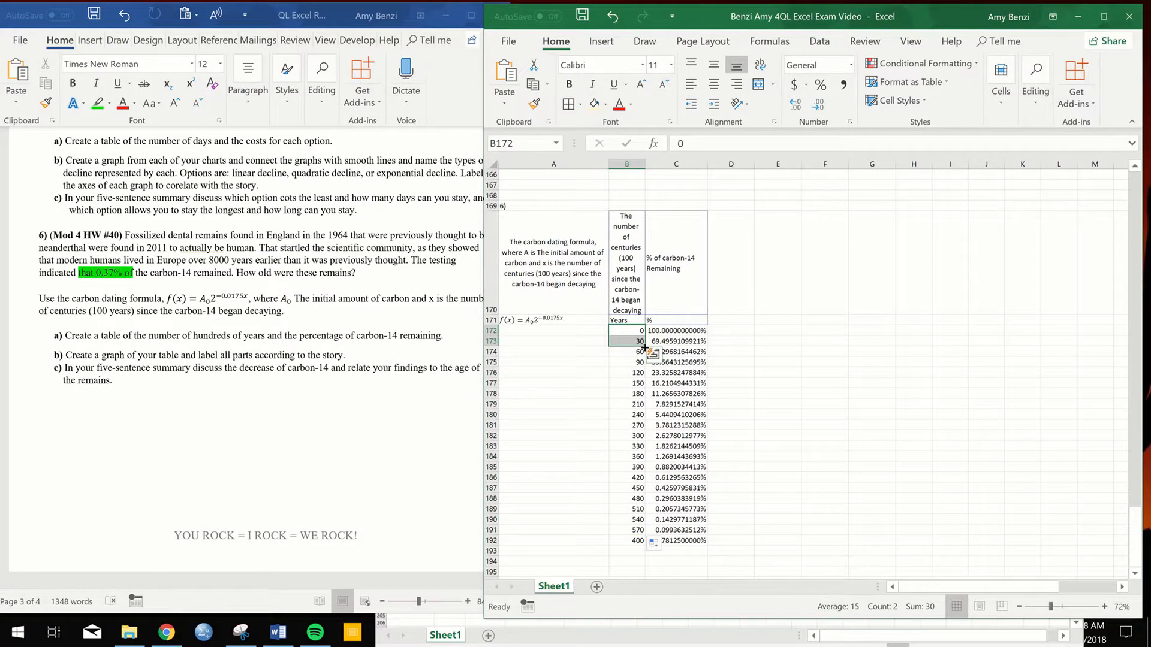
double_click(644, 347)
click(778, 394)
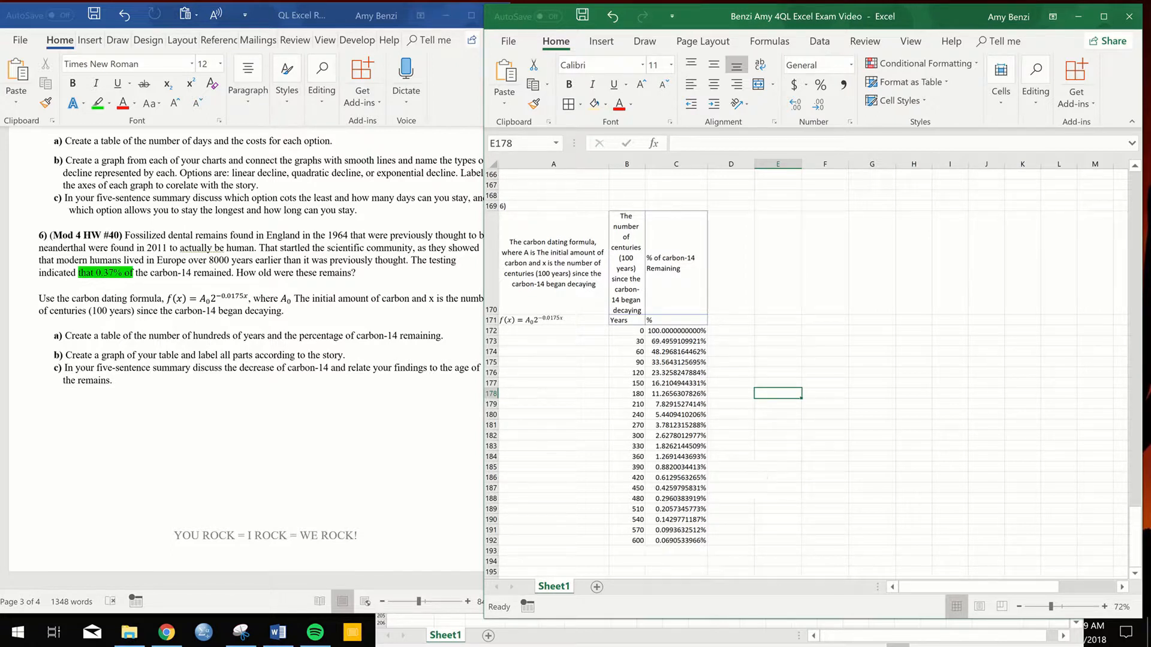
- Shade the 450 and 480 rows of the table, B187:C188, with a light gold fill
scroll(767, 507, up, 5)
scroll(767, 507, down, 4)
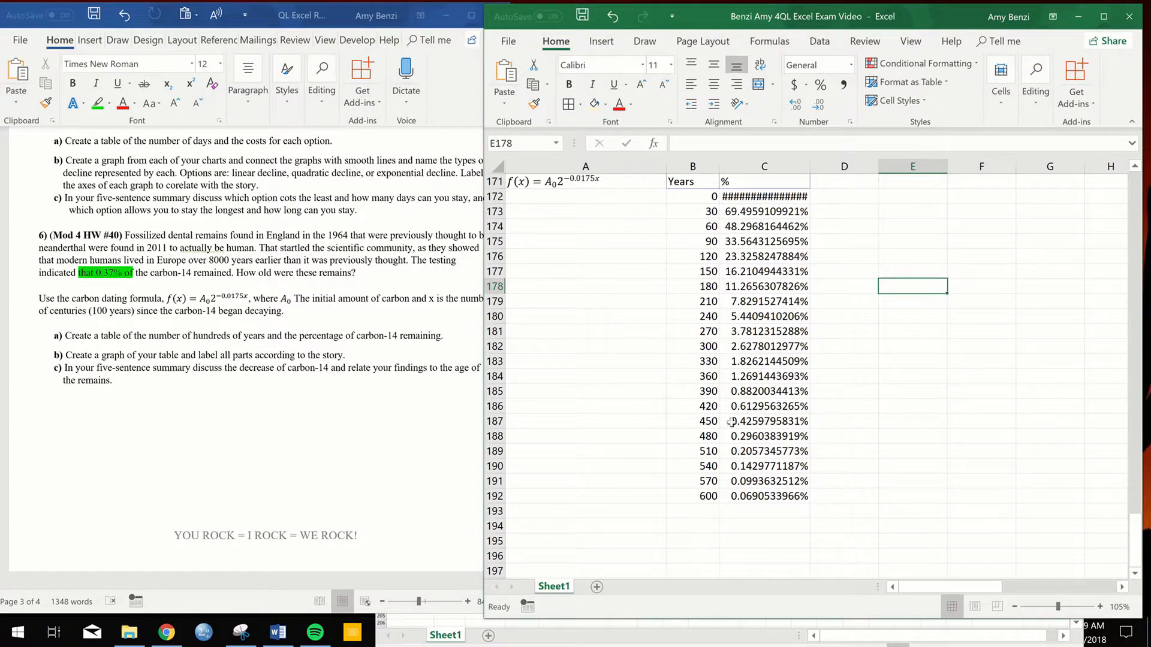
drag(711, 422, 743, 429)
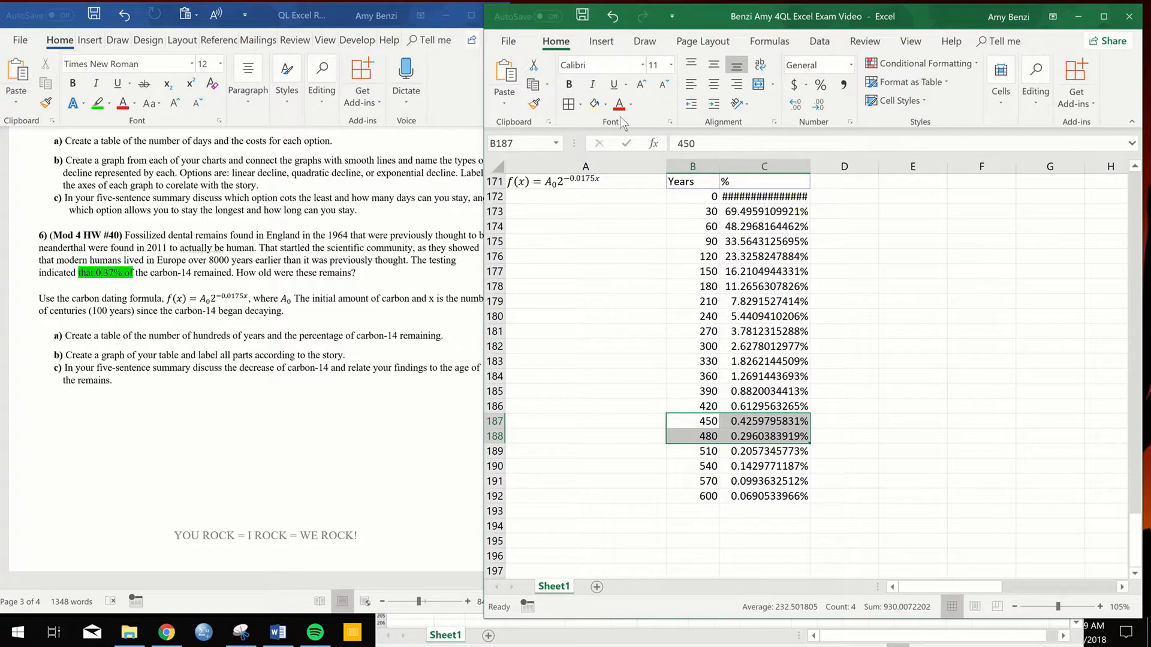
click(594, 105)
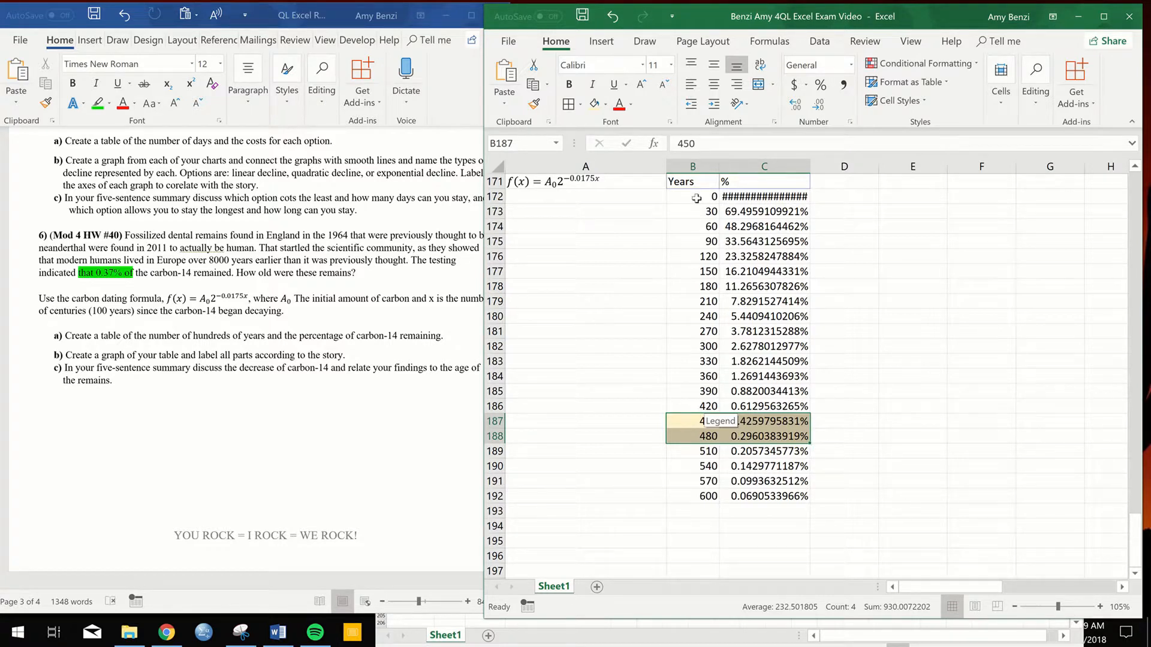
click(696, 198)
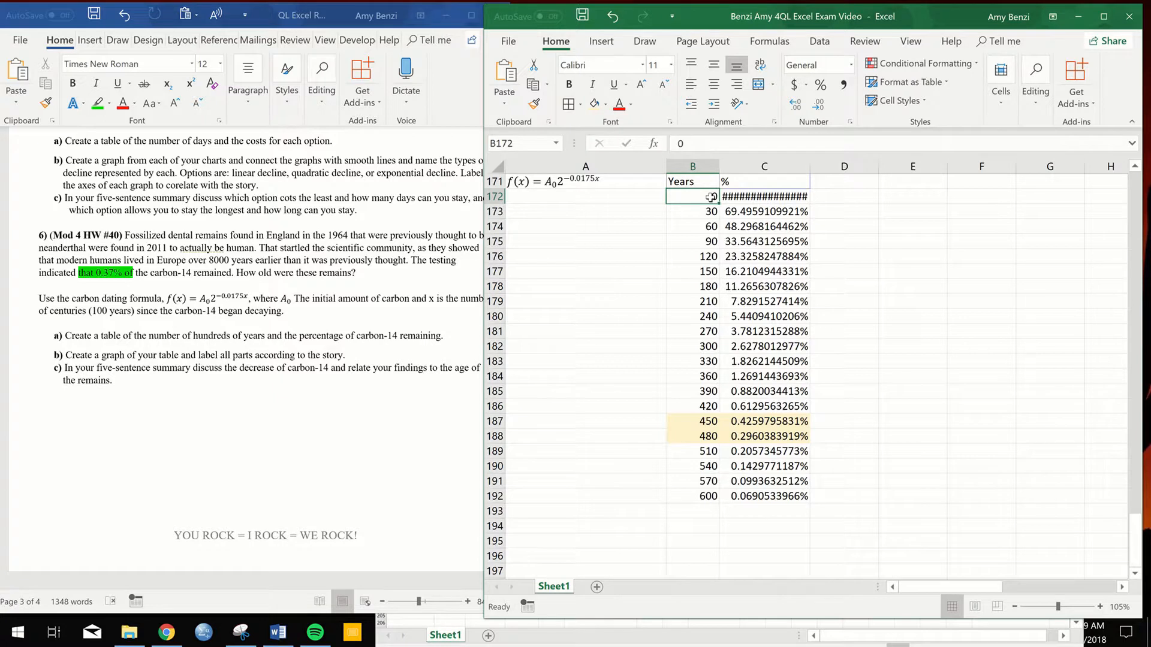
double_click(670, 196)
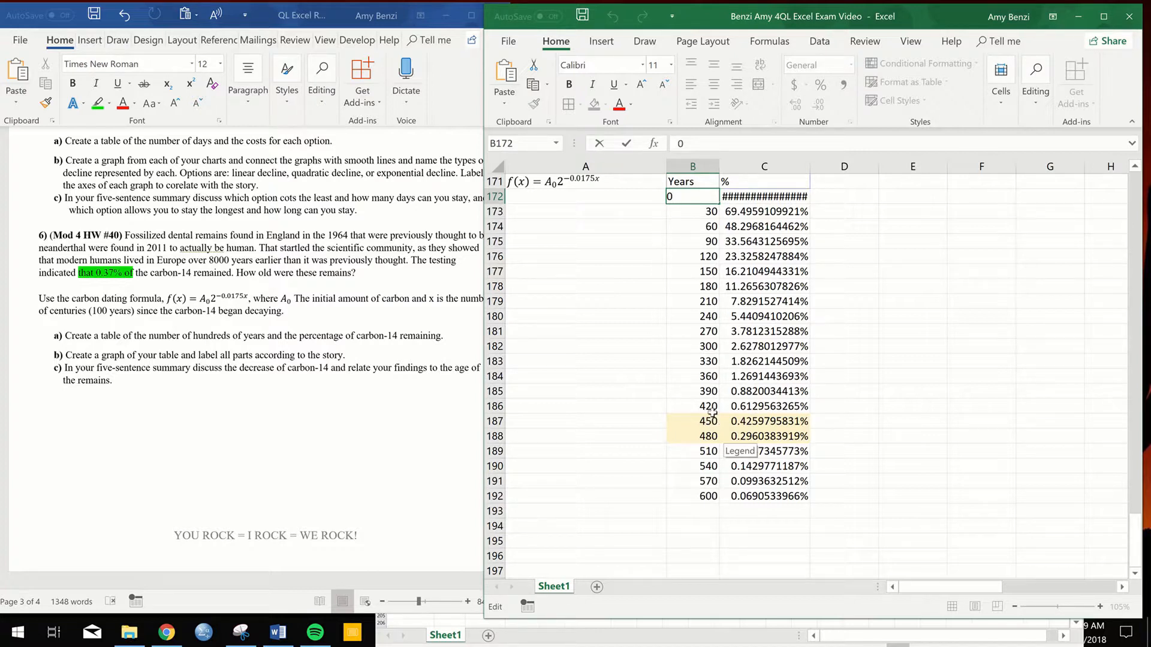
click(892, 392)
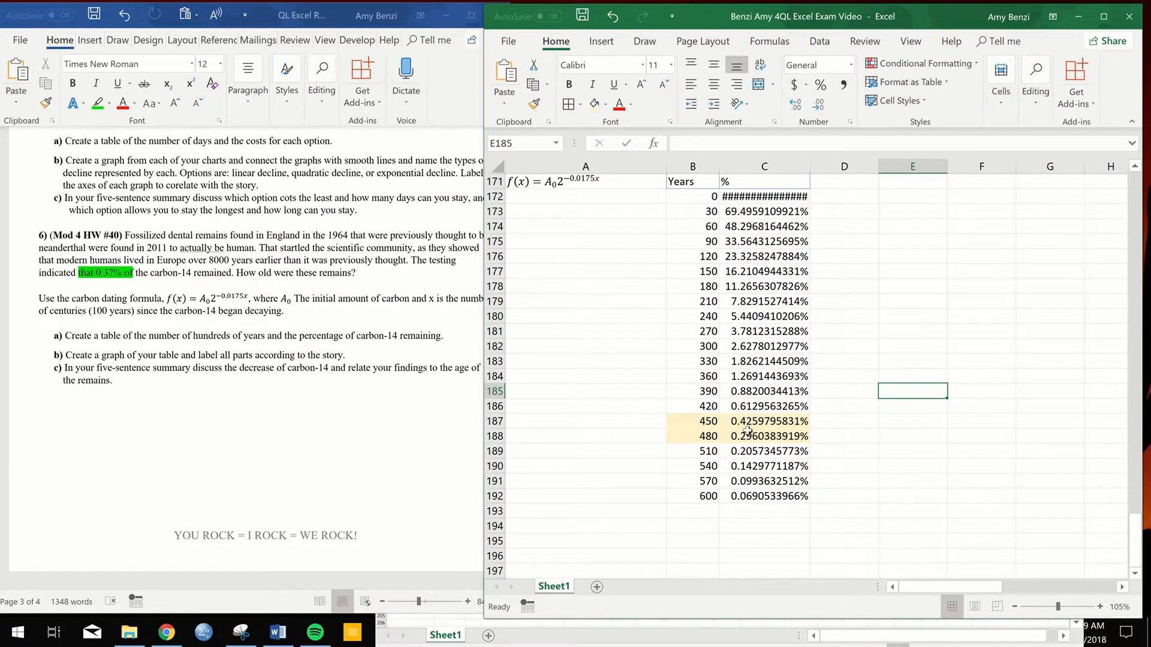
drag(698, 424, 811, 436)
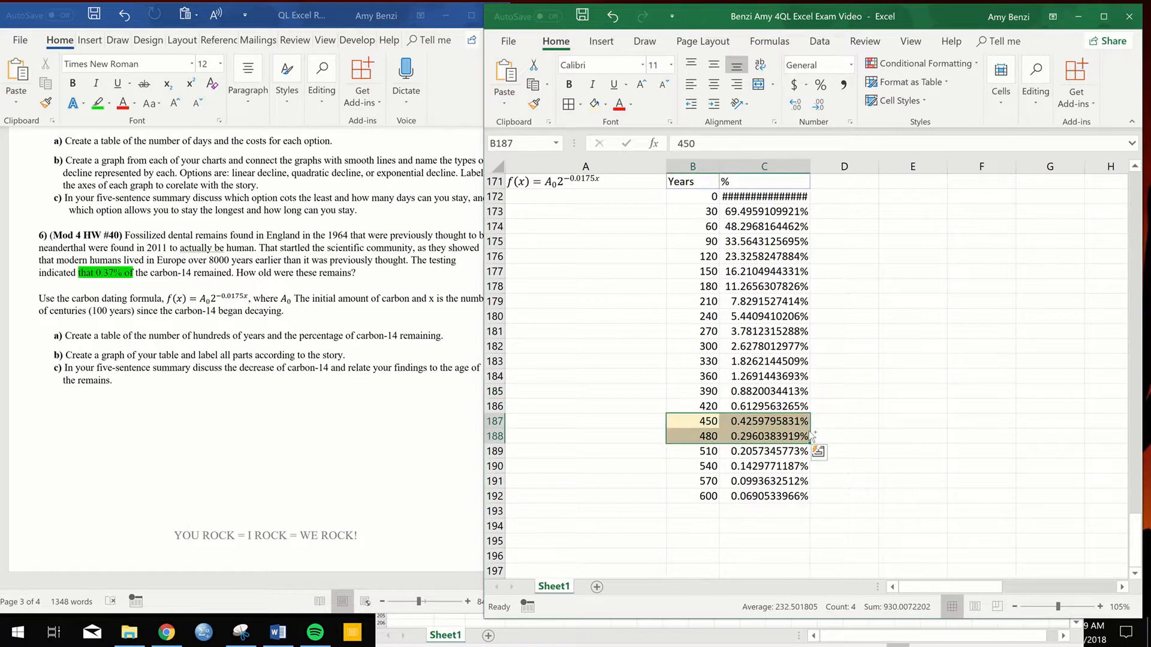
key(ctrl+c)
scroll(811, 429, up, 2)
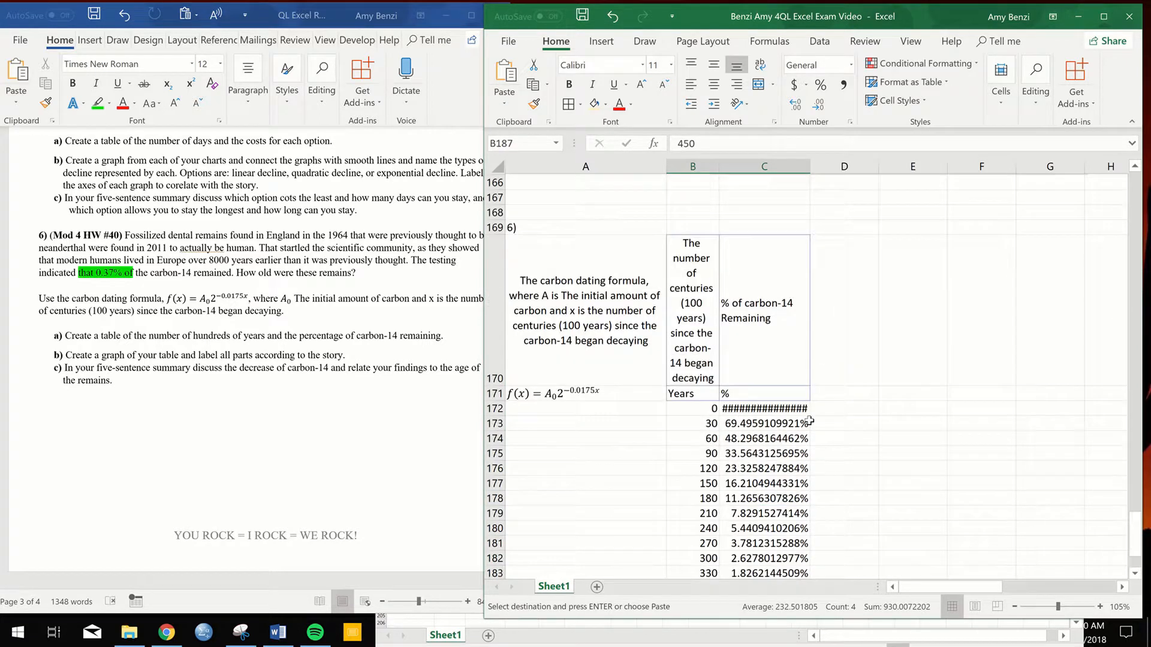
scroll(810, 422, down, 1)
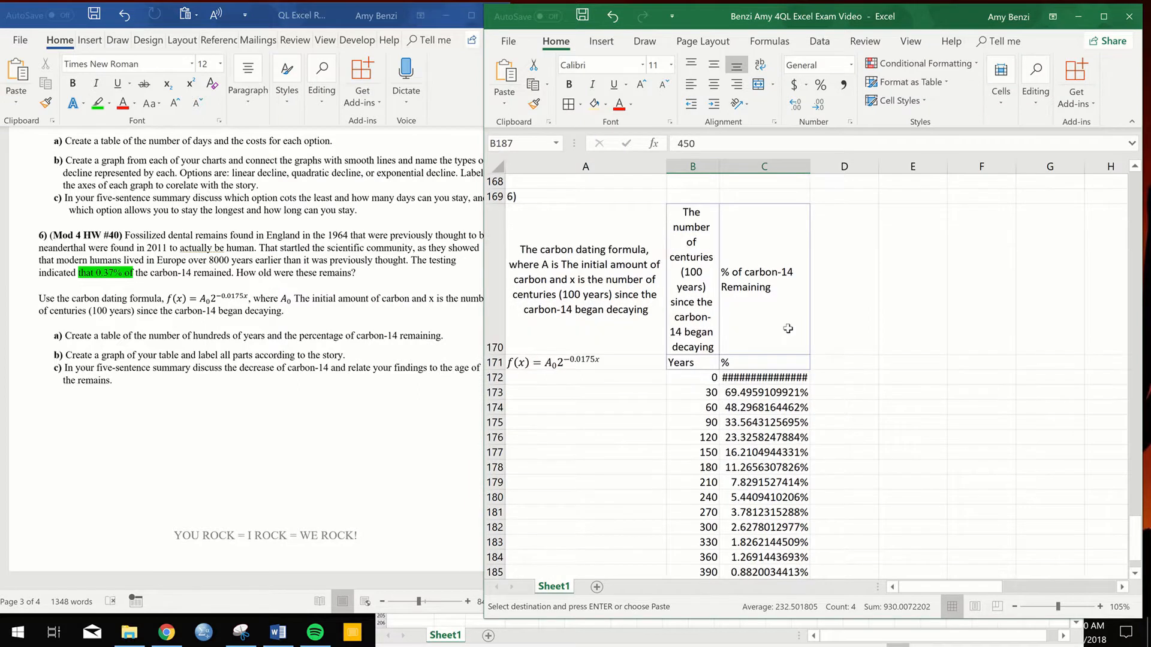
- Reduce the percentage in C172 to eight decimal places
click(781, 377)
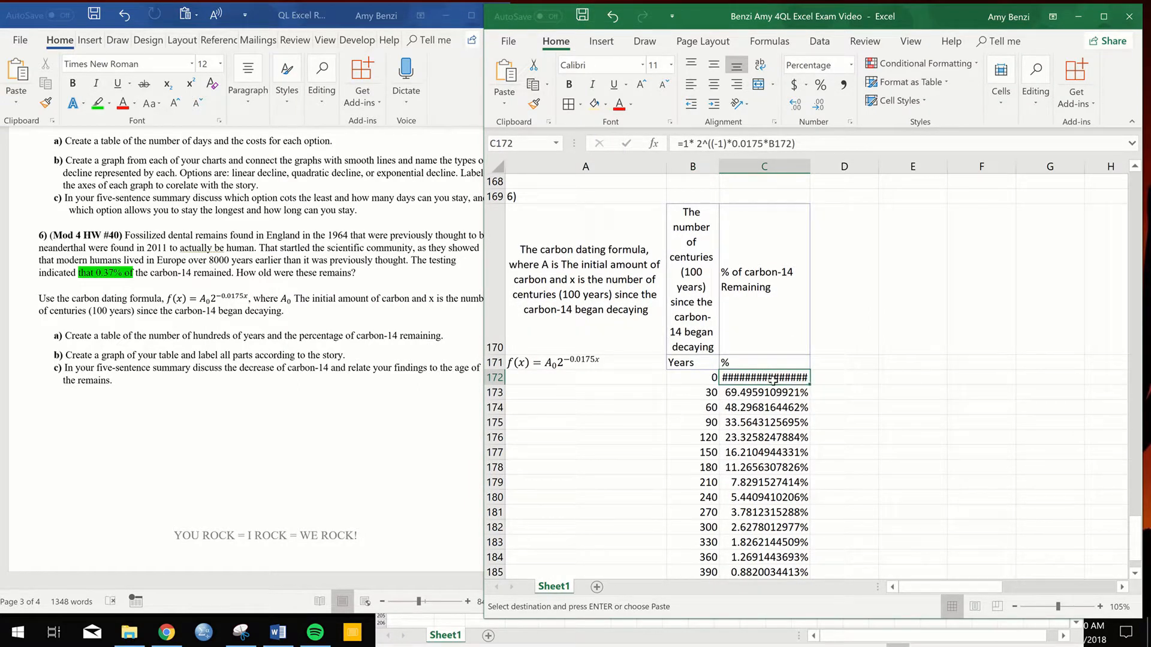
click(819, 105)
click(820, 106)
click(898, 351)
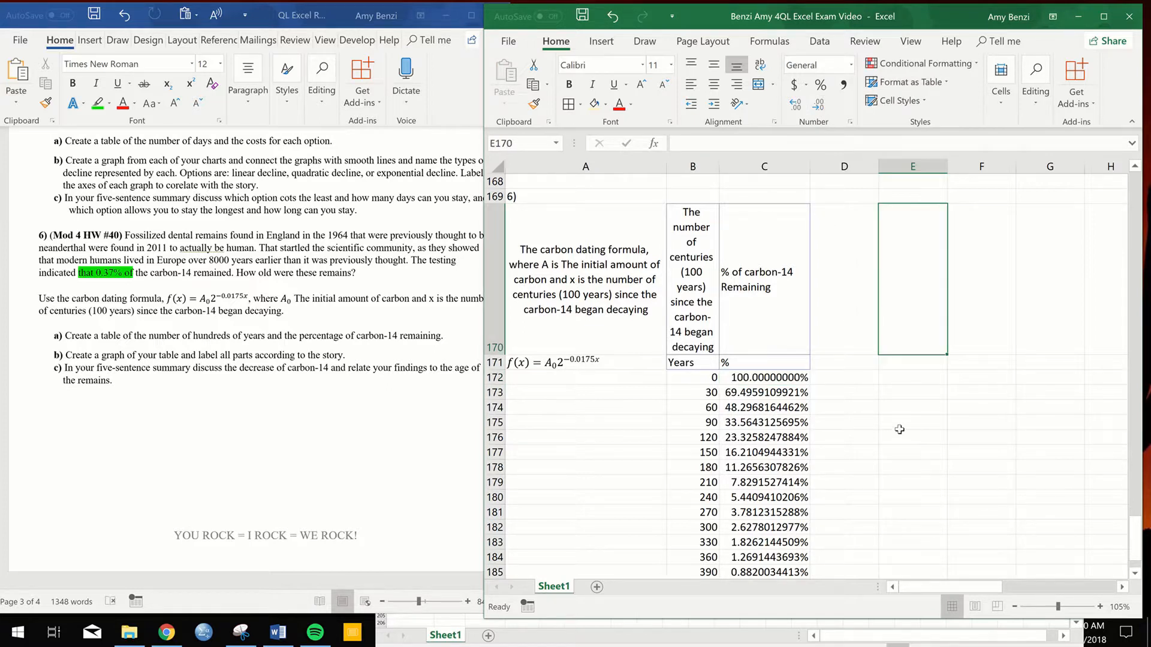
- Copy the shaded 450 and 480 rows, B187:C188, beside the table into E174:F175
scroll(899, 430, down, 3)
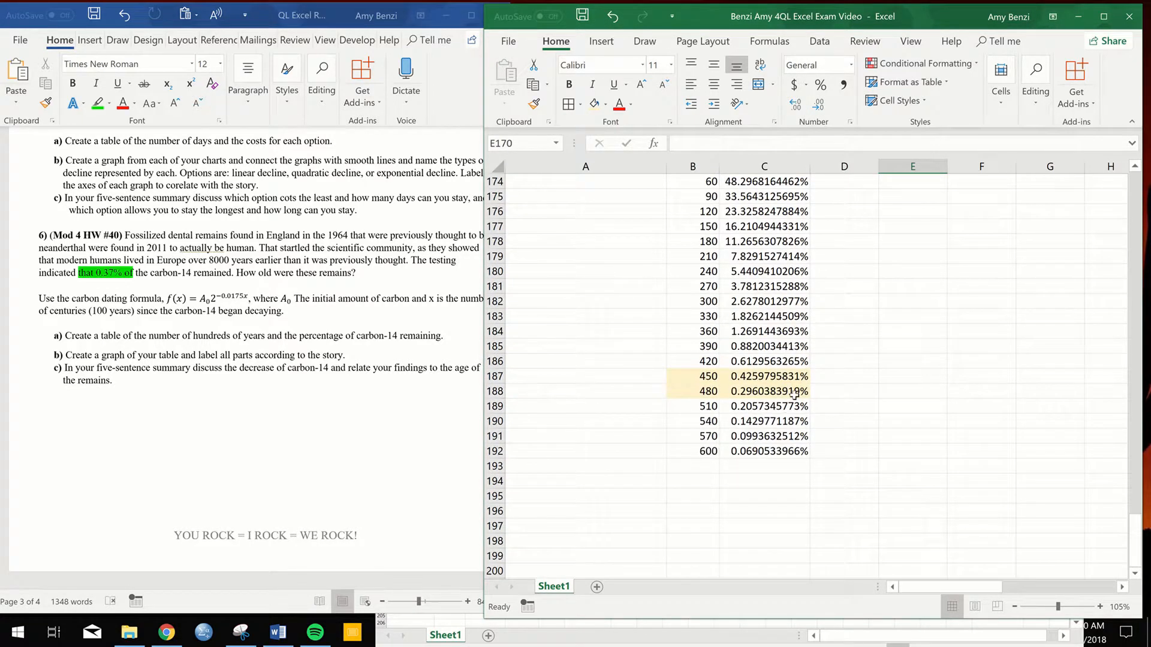
ctrl+scroll(800, 392, down, 3)
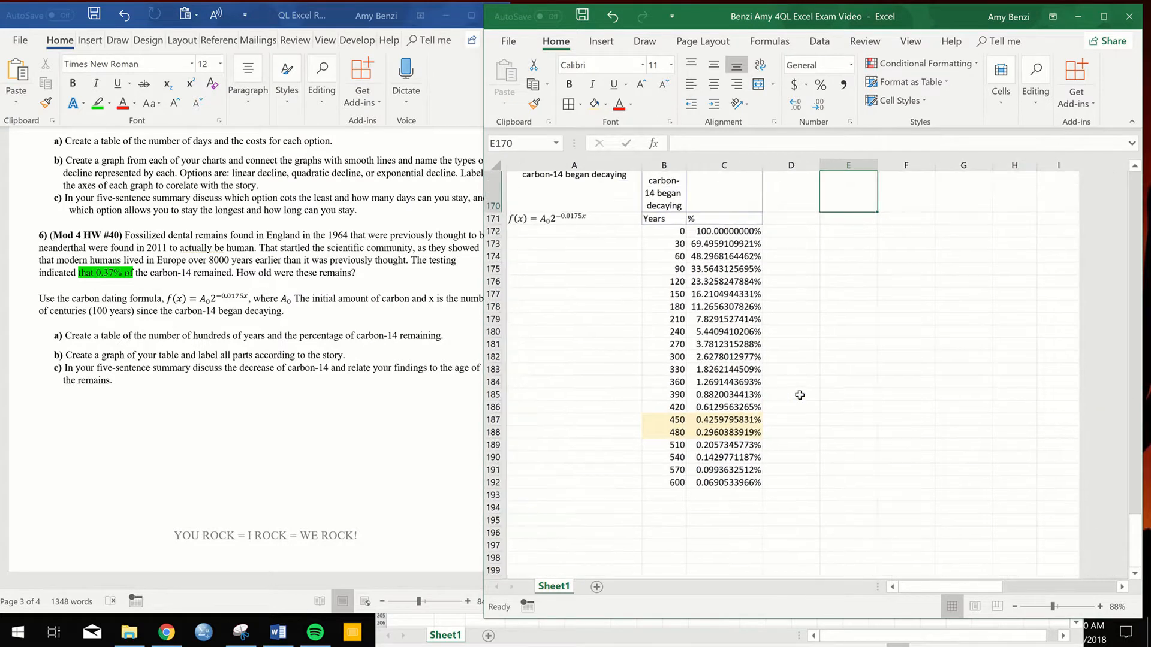
scroll(725, 412, down, 1)
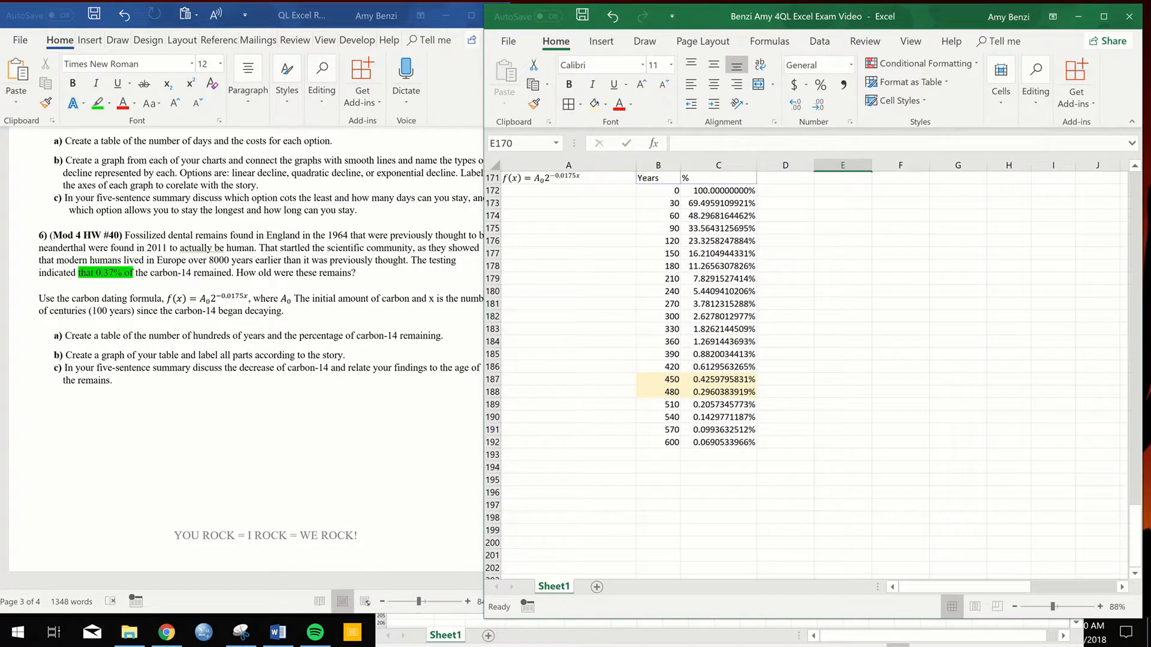
scroll(767, 381, up, 2)
scroll(656, 391, up, 1)
drag(671, 507, 728, 519)
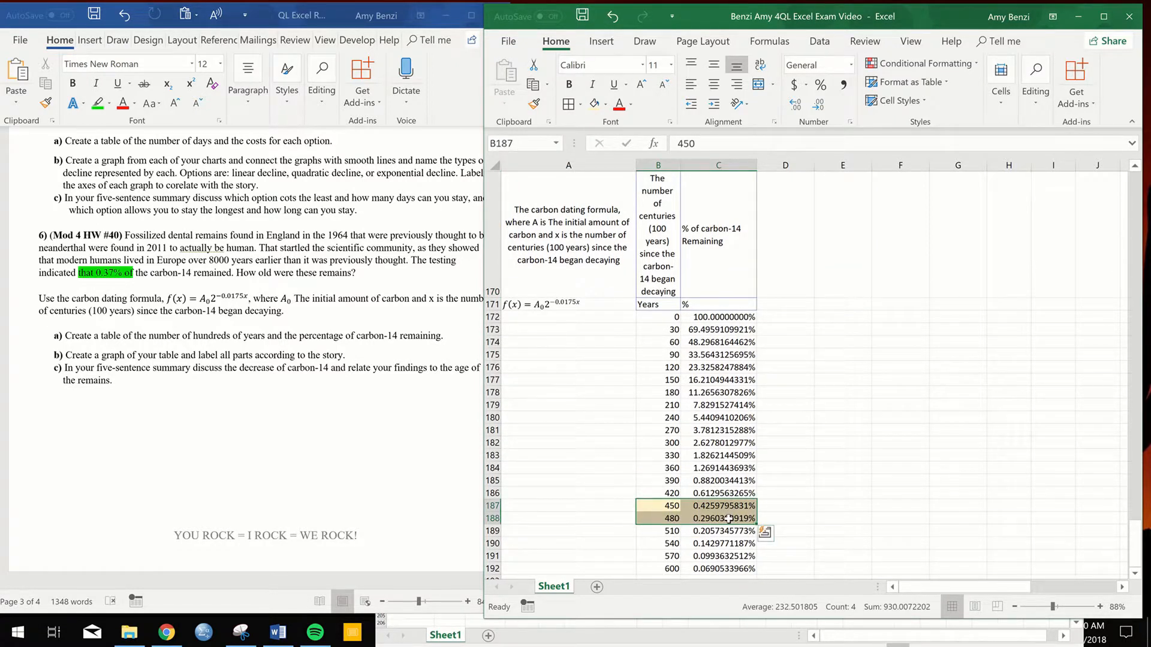
key(ctrl+c)
drag(832, 341, 886, 353)
key(ctrl+v)
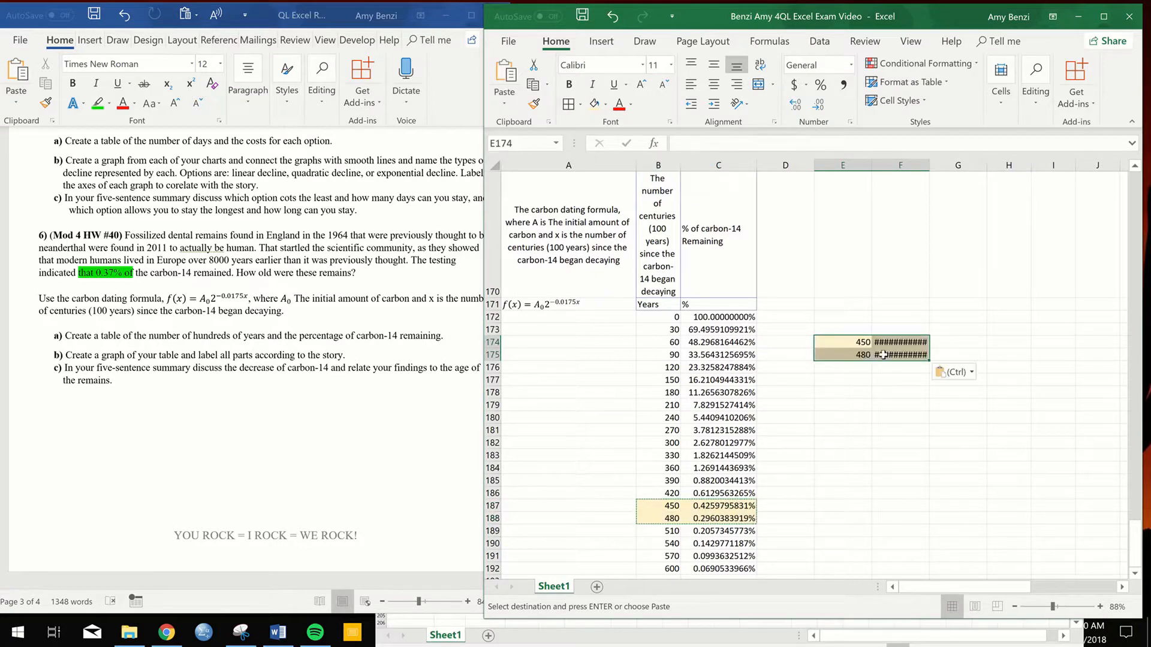
- Remove all decimal places from the copied values in E174:F175
click(820, 108)
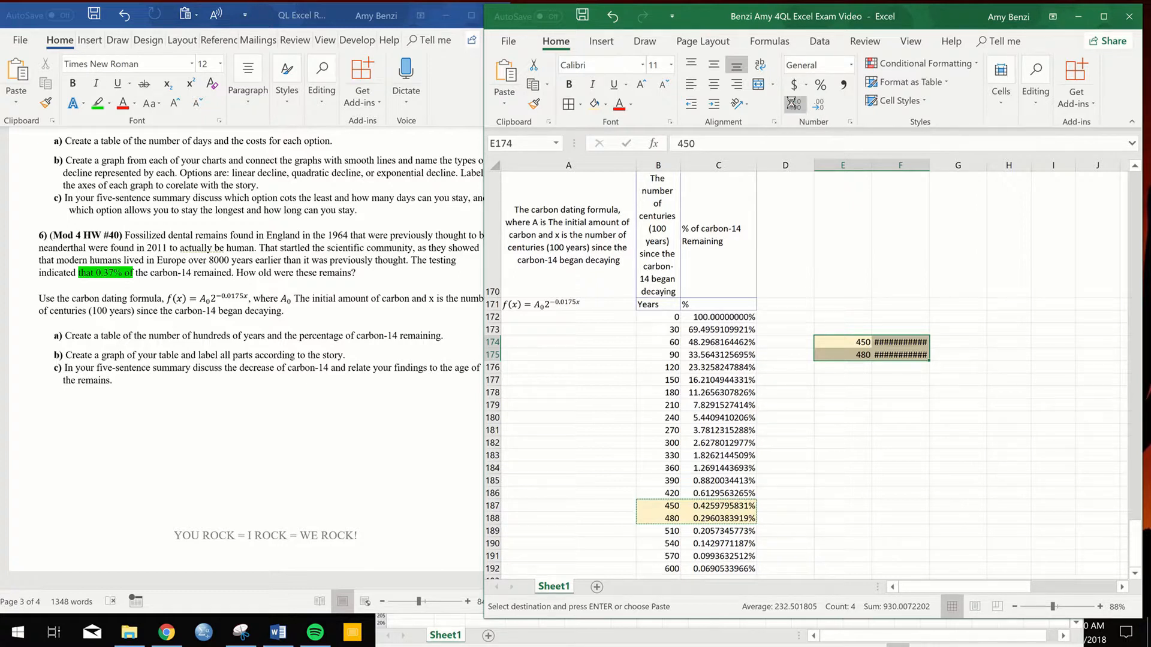
click(792, 104)
click(820, 107)
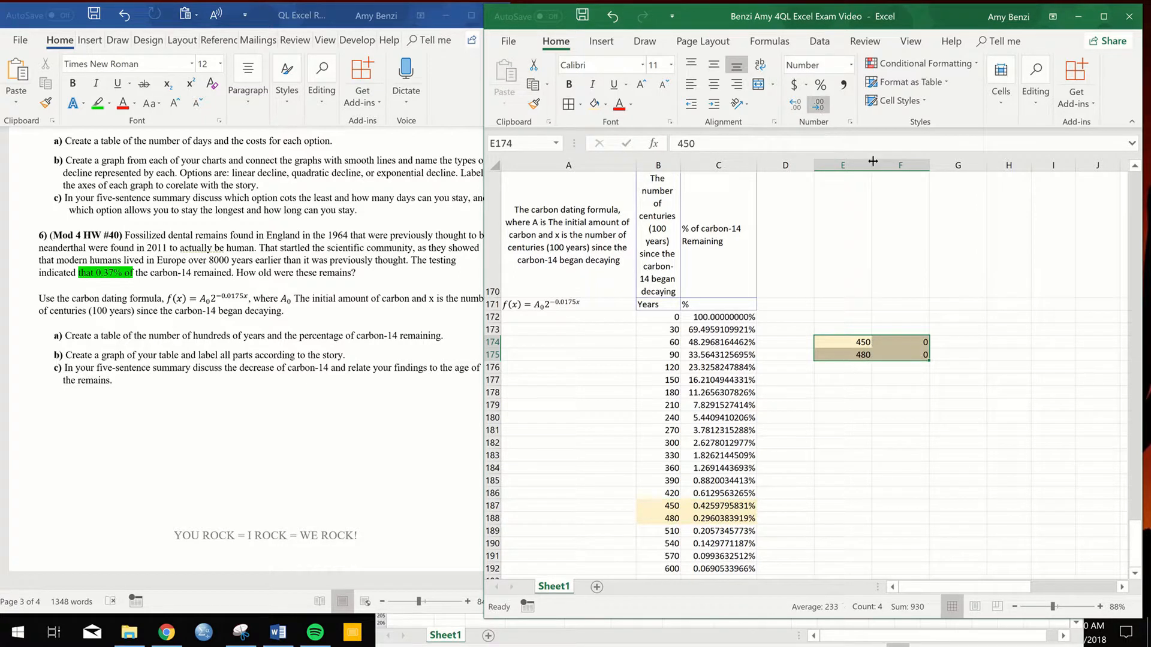
- Format F174:F175 as percentages with seven decimal places
drag(900, 342, 903, 353)
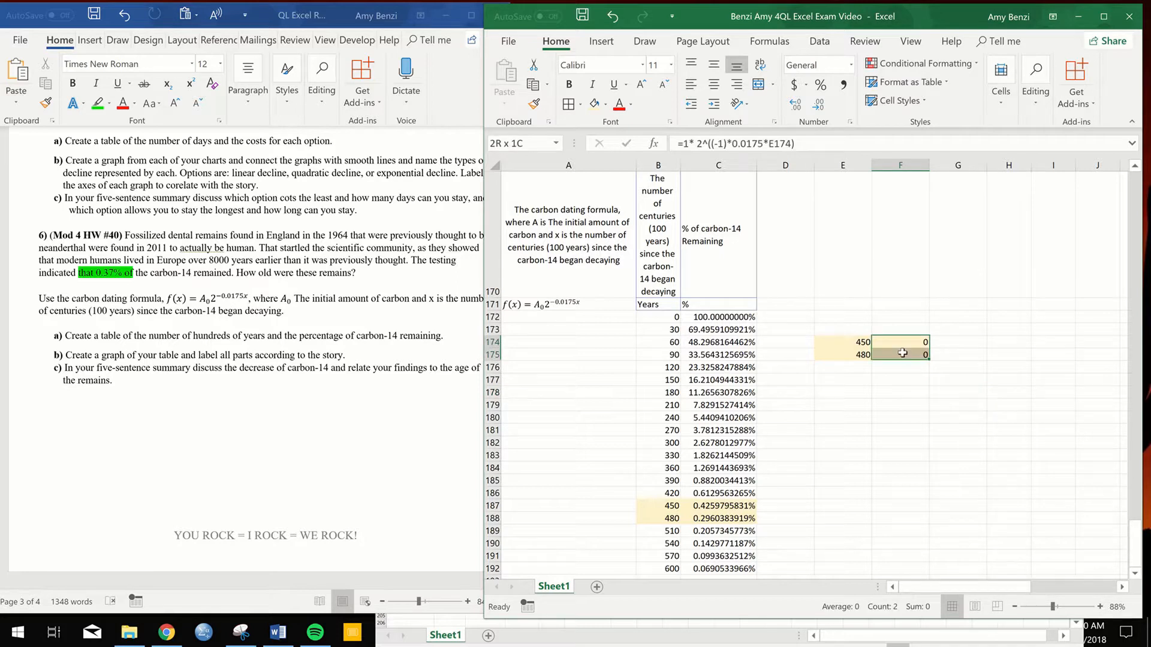
click(795, 105)
click(794, 105)
click(794, 105)
click(795, 104)
click(794, 105)
click(794, 104)
click(794, 104)
click(795, 104)
click(794, 104)
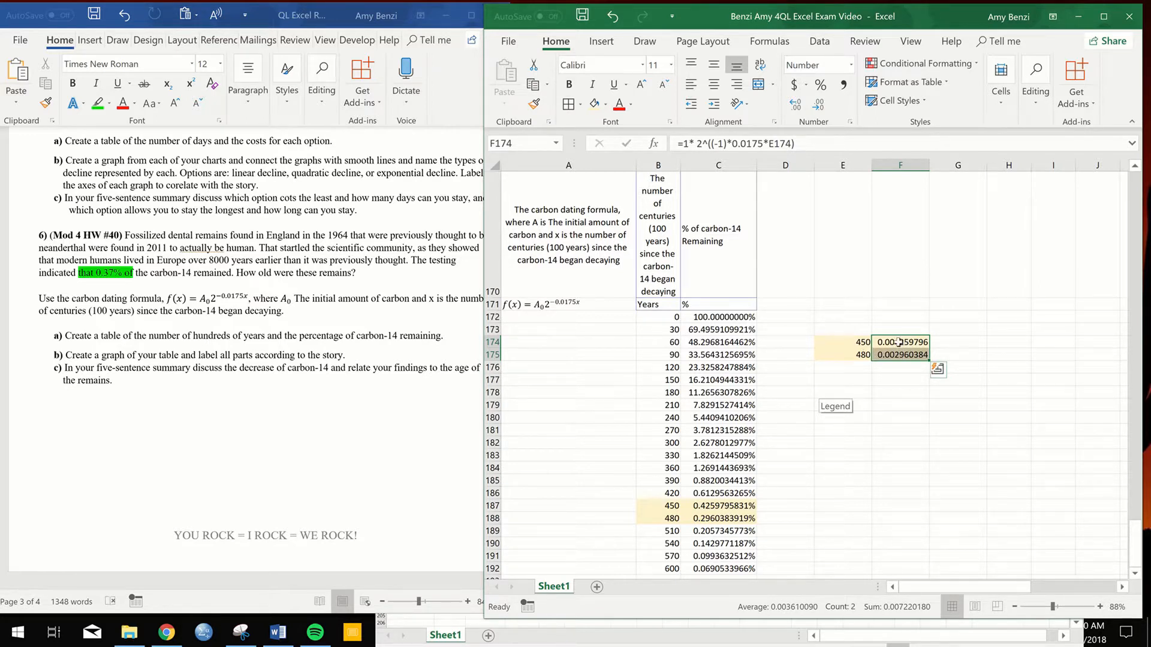
click(821, 88)
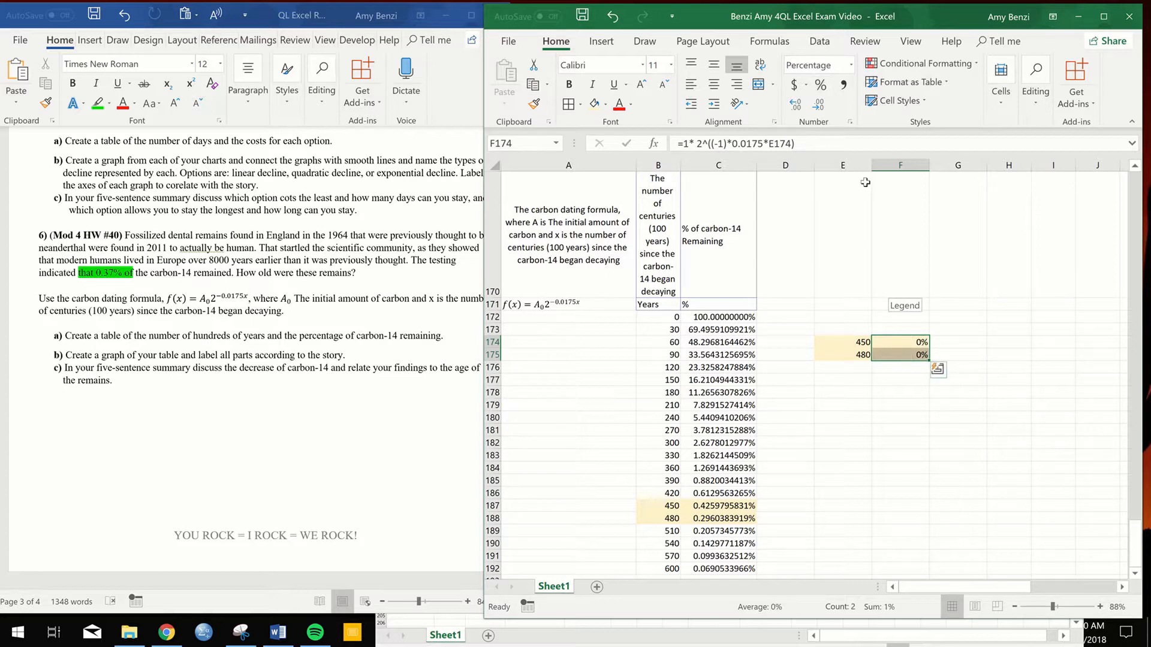
click(820, 108)
click(795, 105)
click(795, 104)
click(795, 104)
click(795, 105)
click(795, 104)
click(795, 105)
click(795, 104)
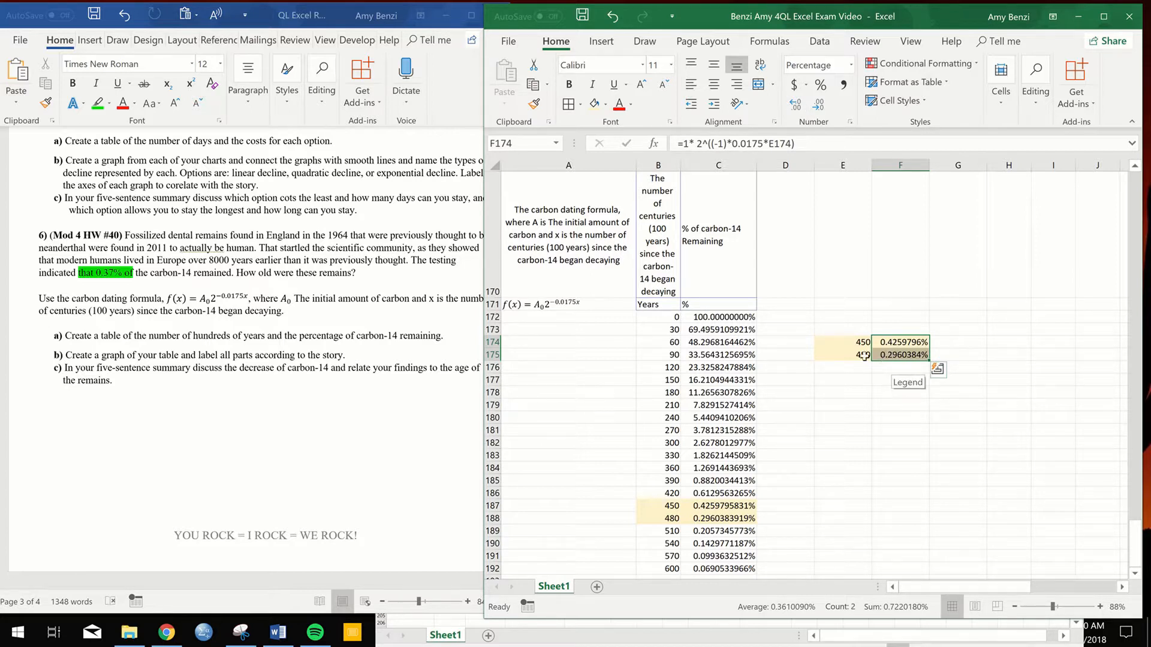
- Set the second year value in E175 to 451
double_click(863, 355)
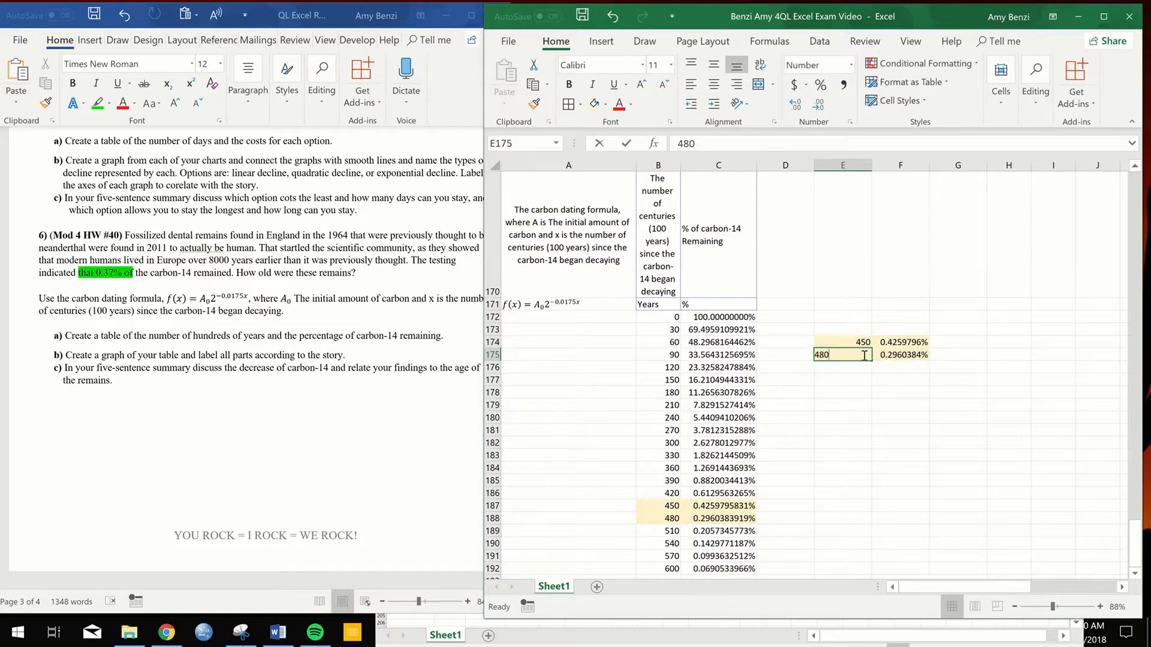
double_click(821, 355)
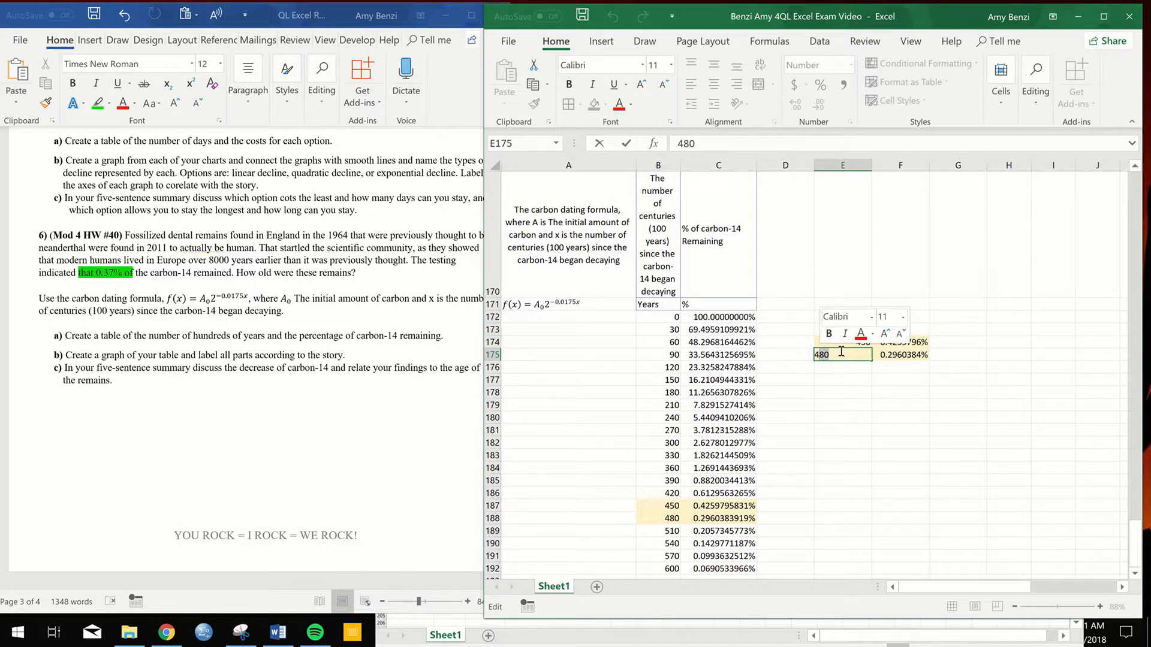
text(451)
- Extend the years in steps of 1 down to 462 in E186 and fill the percentage formula down to F186
drag(851, 342, 872, 496)
click(910, 355)
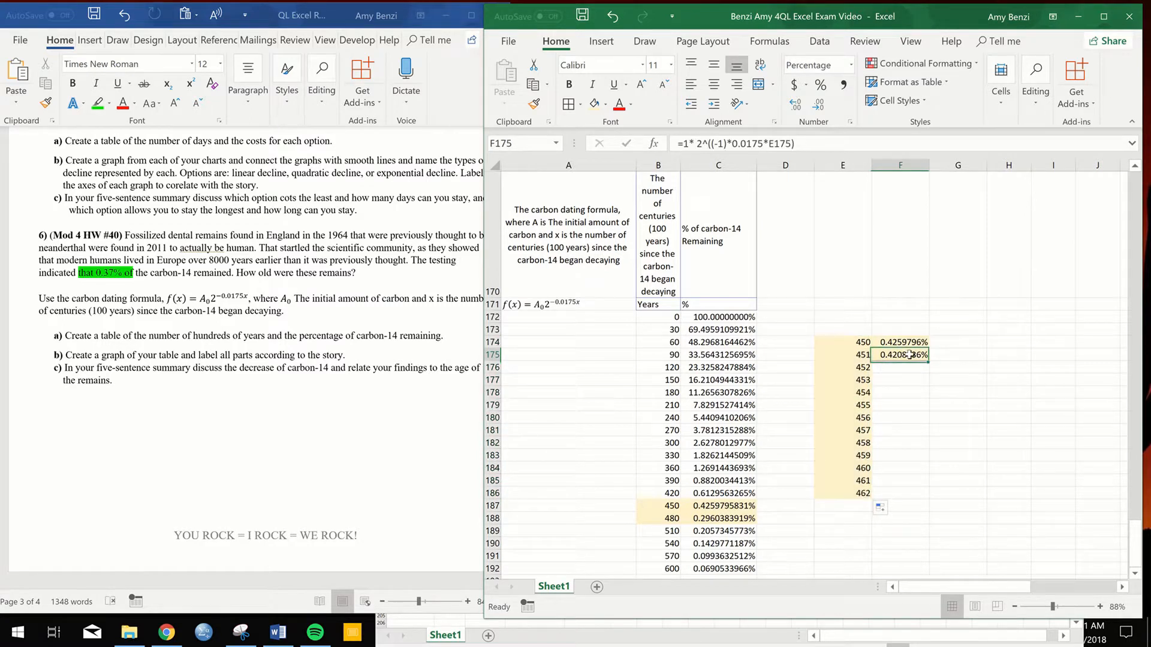
double_click(928, 361)
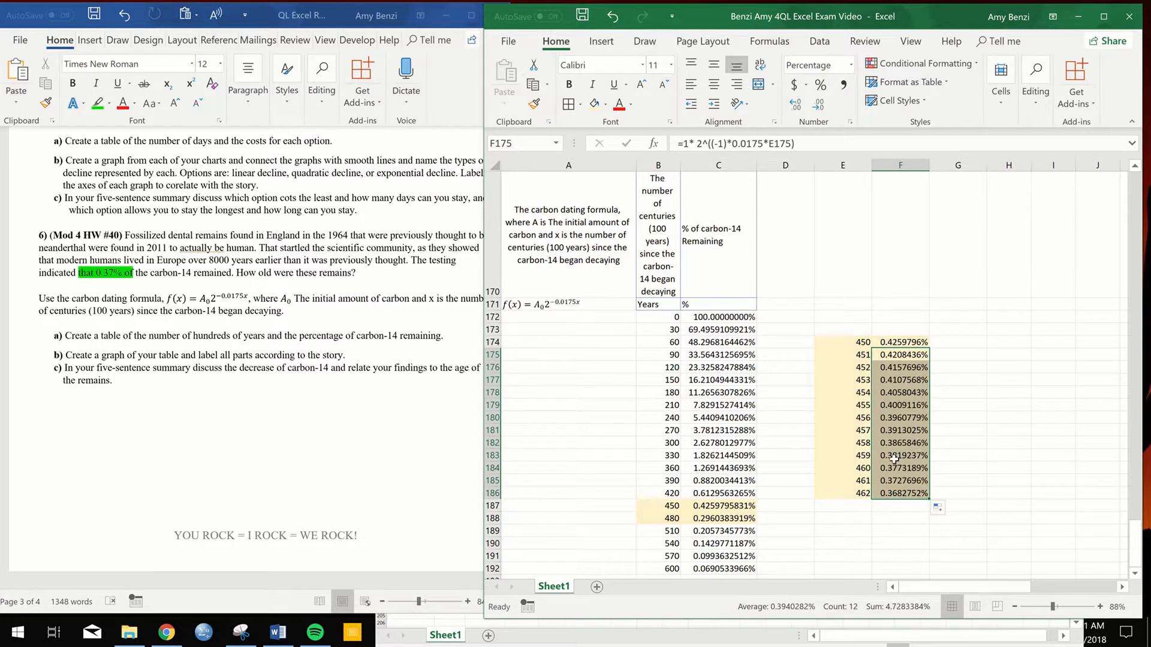
- Copy the 459 and 460 rows, E183:F184, beside the second table into G174:H175
drag(856, 455, 899, 467)
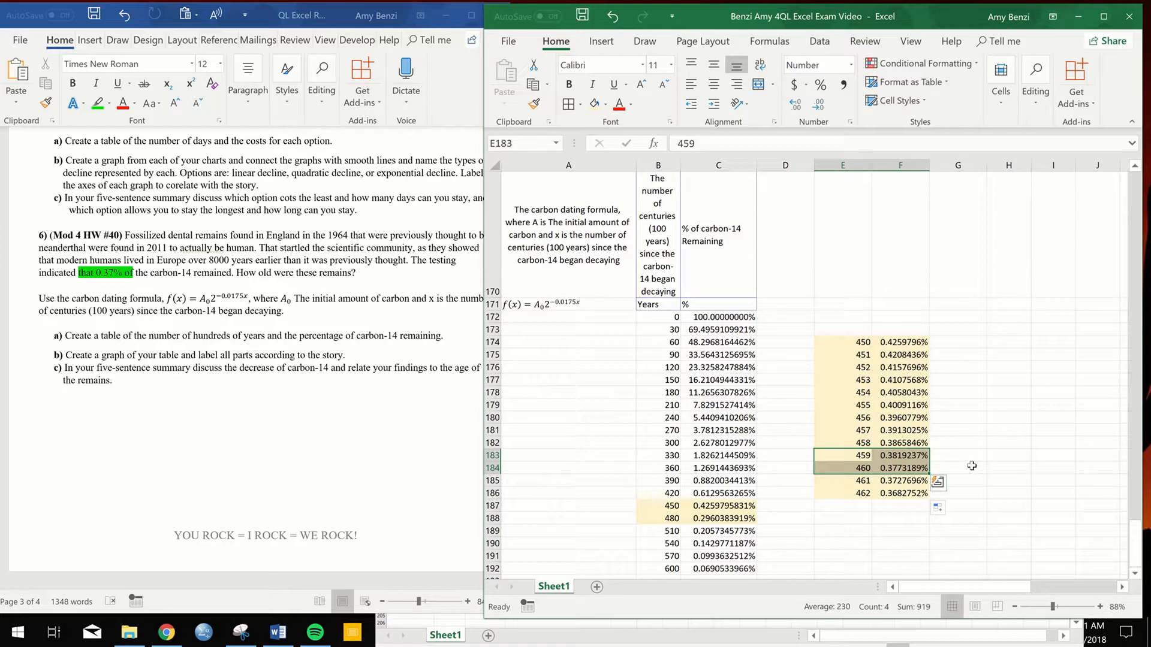
key(ctrl+c)
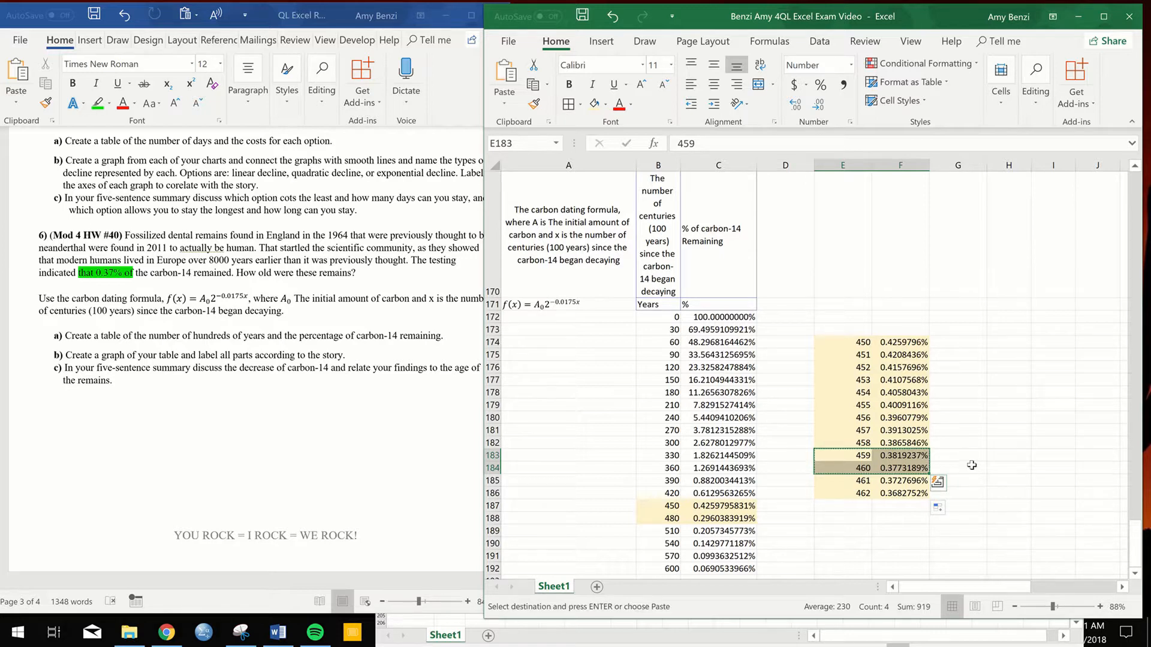
click(981, 342)
key(ctrl+v)
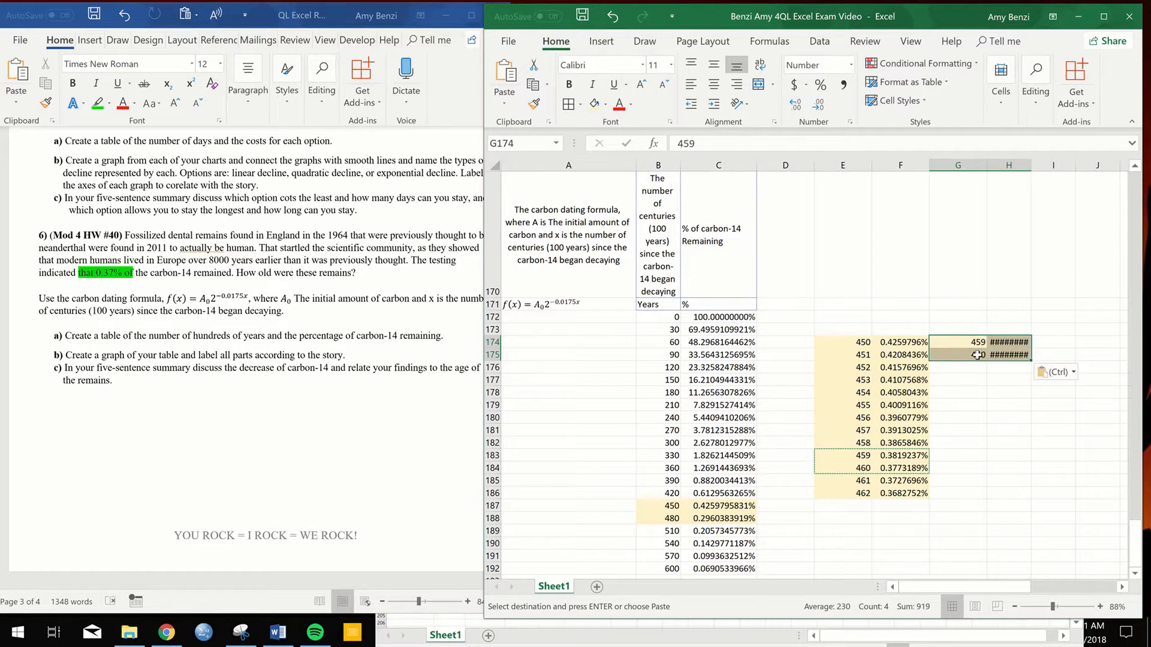
- Set the second year value in G175 to 459.1
double_click(978, 355)
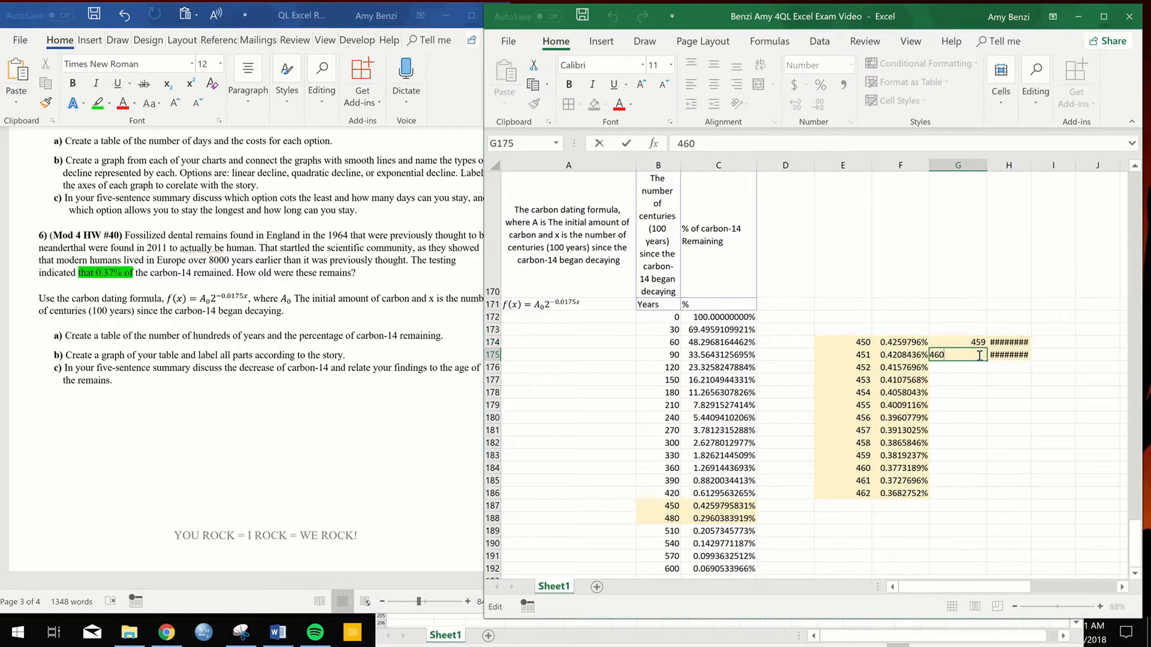
key(BackSpace)
key(BackSpace)
text(59.1)
key(Return)
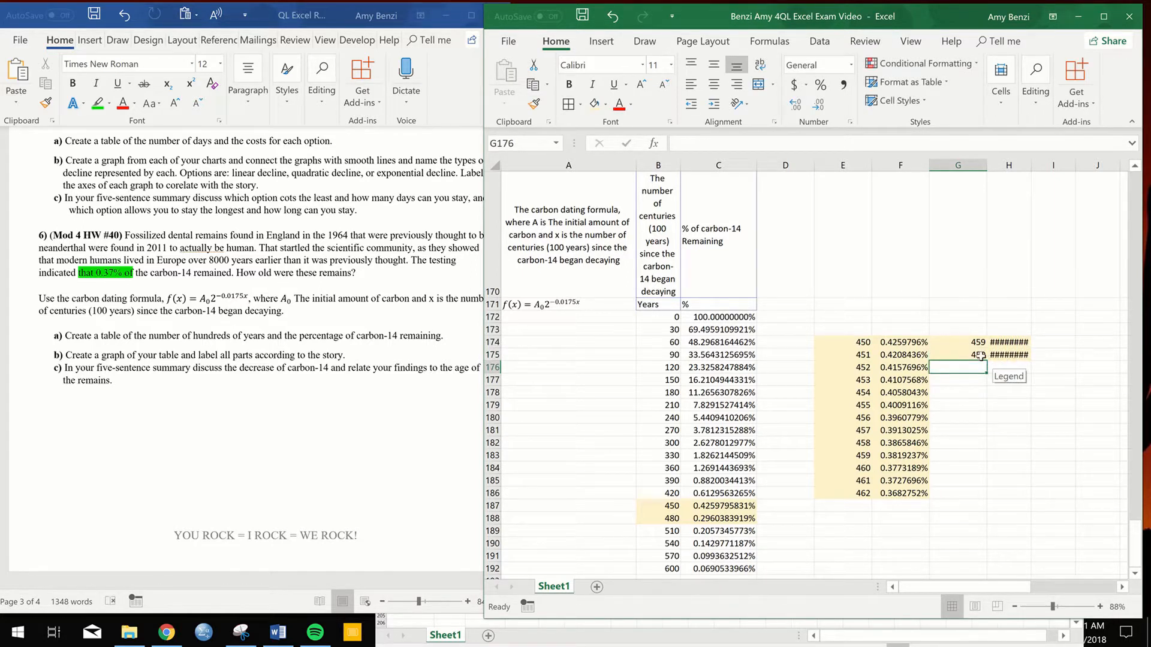
double_click(980, 356)
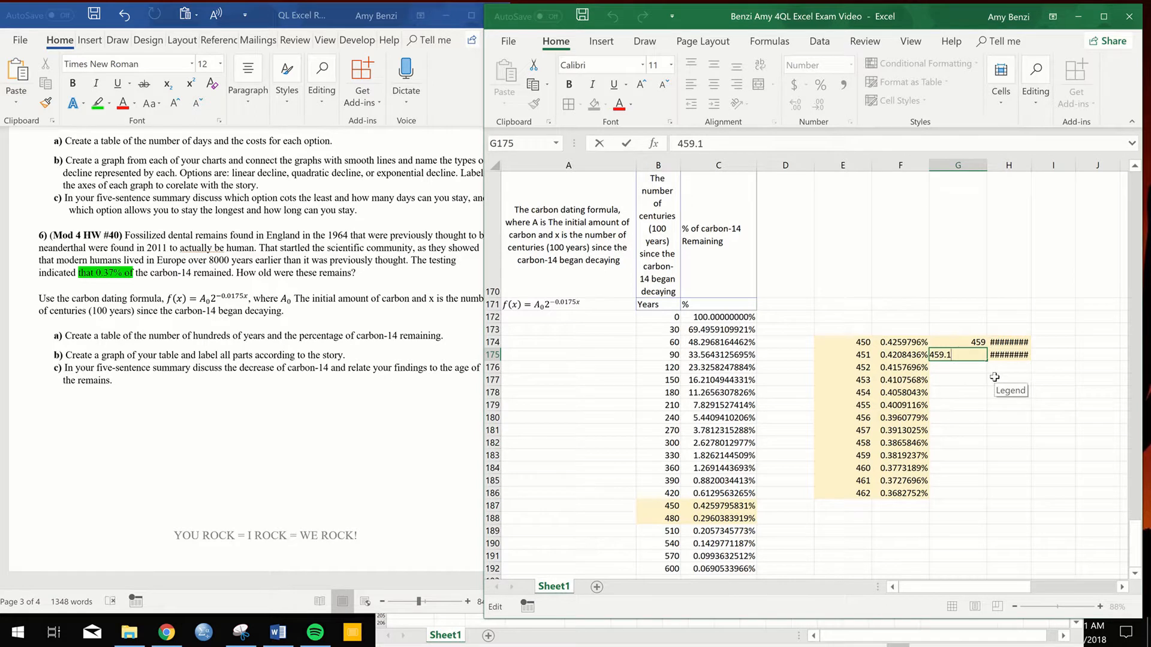
key(Return)
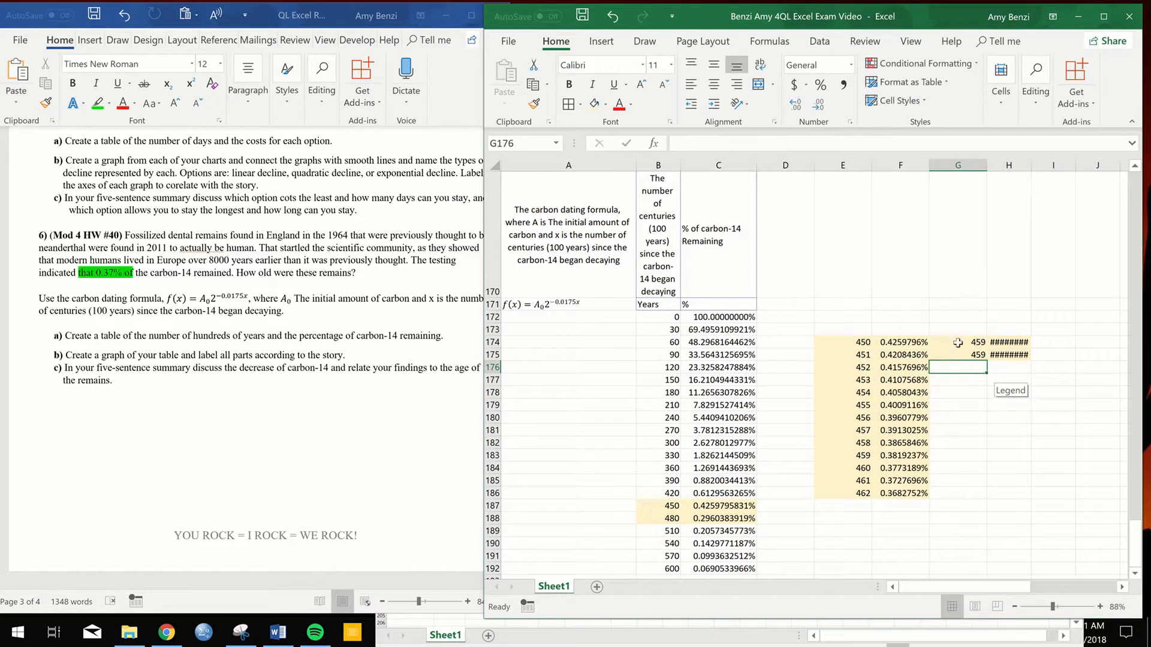
- Show the years in G174:G175 with five decimal places and the percentages in H174:H175 with four
drag(959, 342, 981, 355)
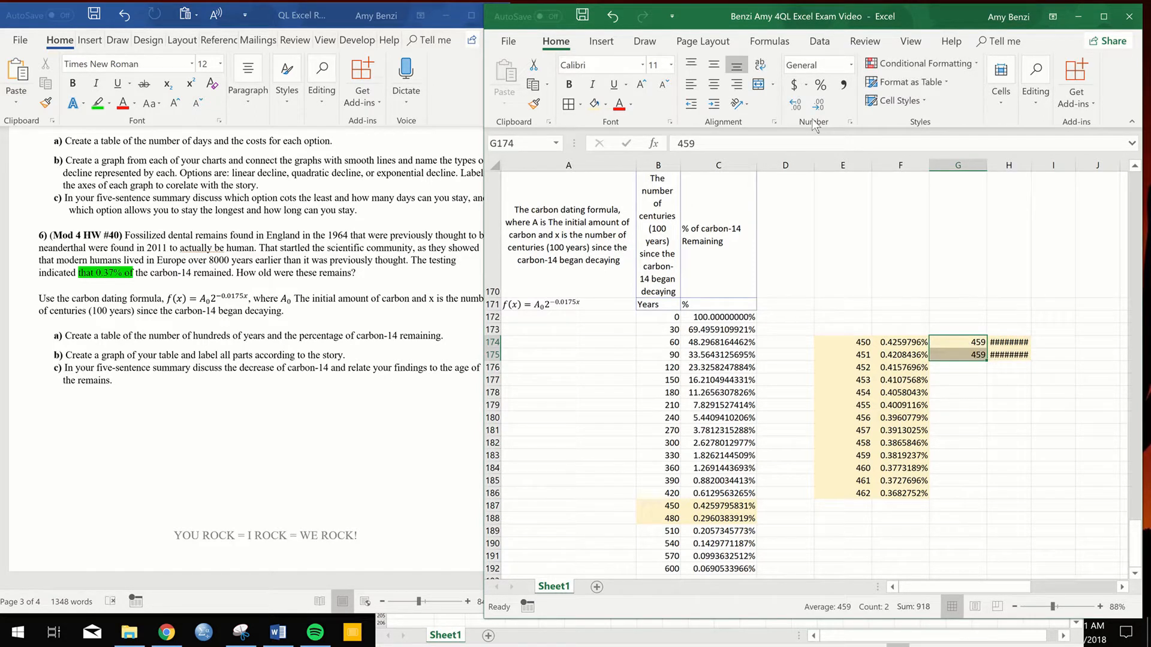
click(795, 105)
click(795, 105)
click(796, 106)
click(795, 105)
click(795, 106)
click(796, 106)
drag(1012, 341, 1014, 356)
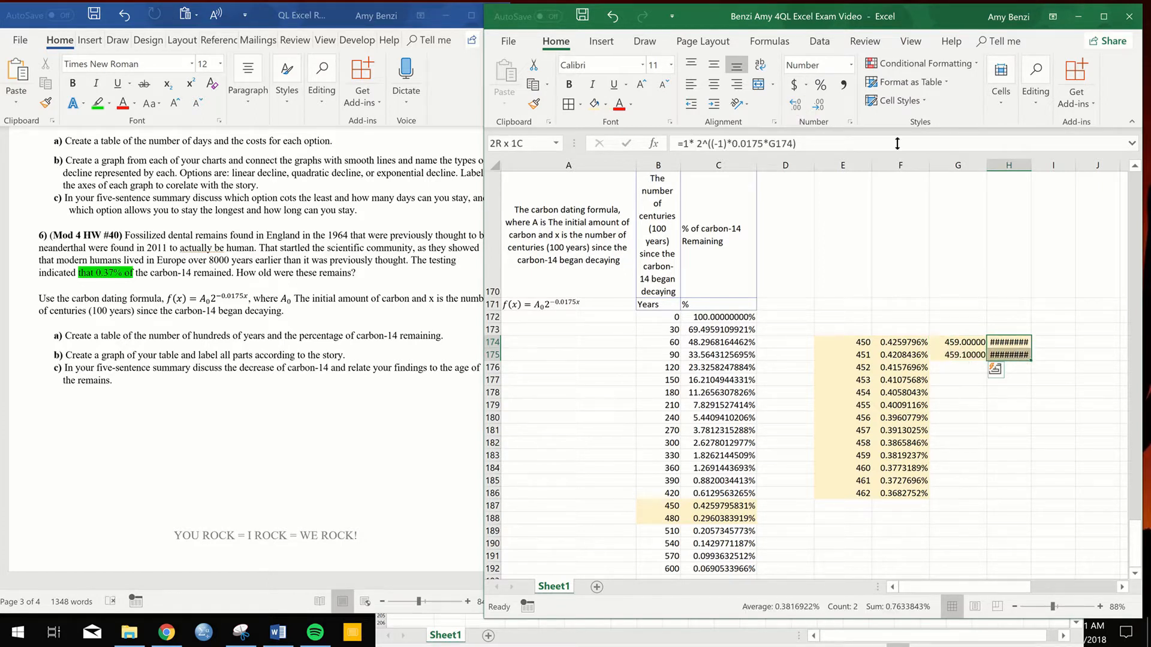
click(823, 105)
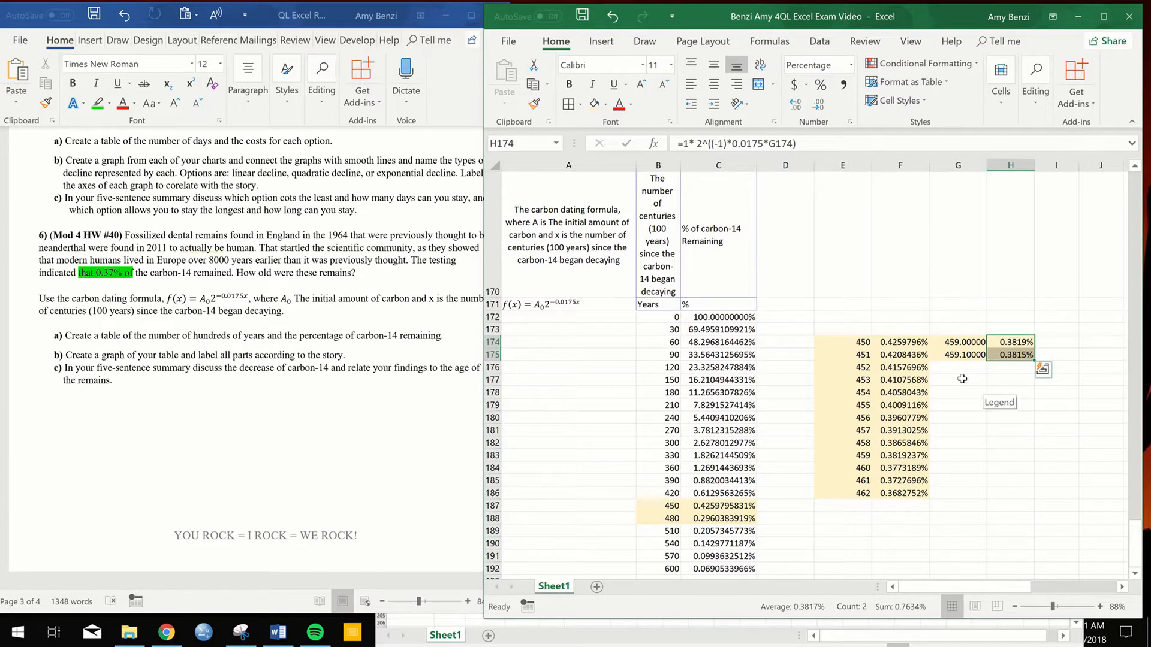
- Extend the years in steps of 0.1 down to 460.2 in G186 and fill the percentage formula down to H186
click(889, 480)
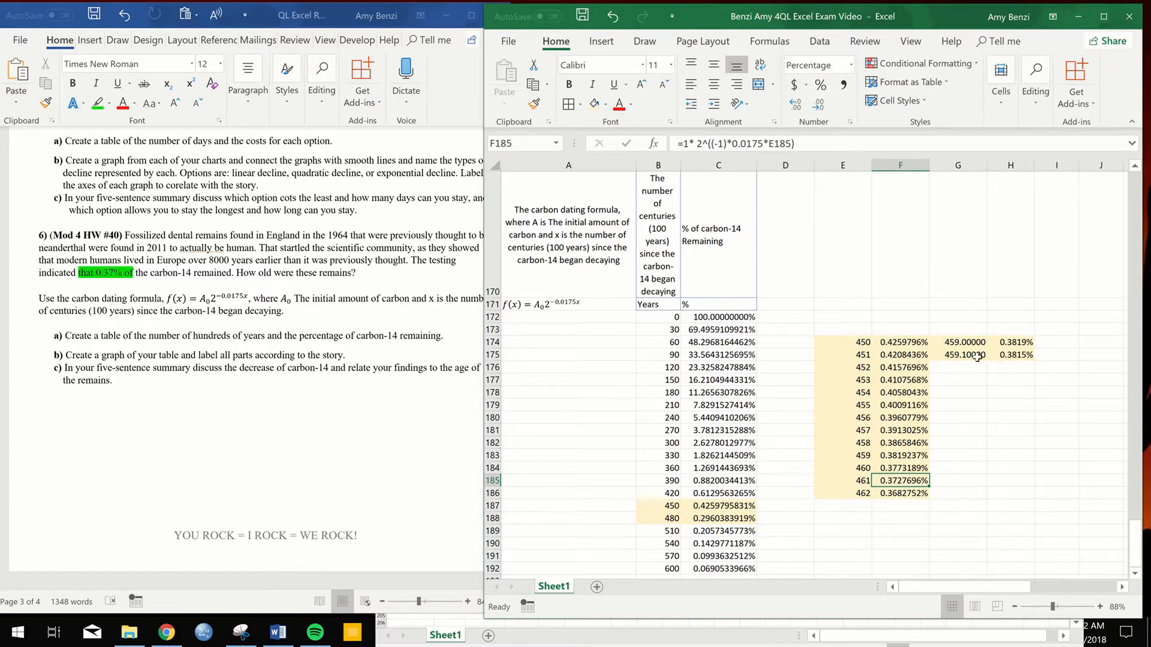
drag(969, 342, 984, 496)
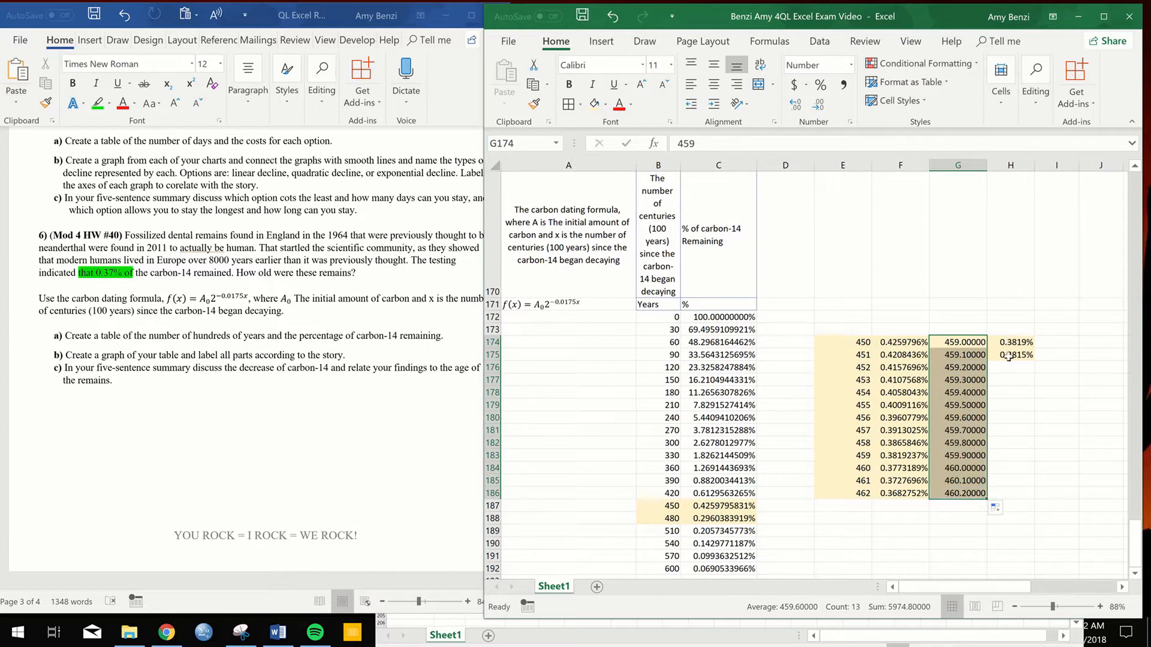
click(1022, 356)
double_click(1035, 360)
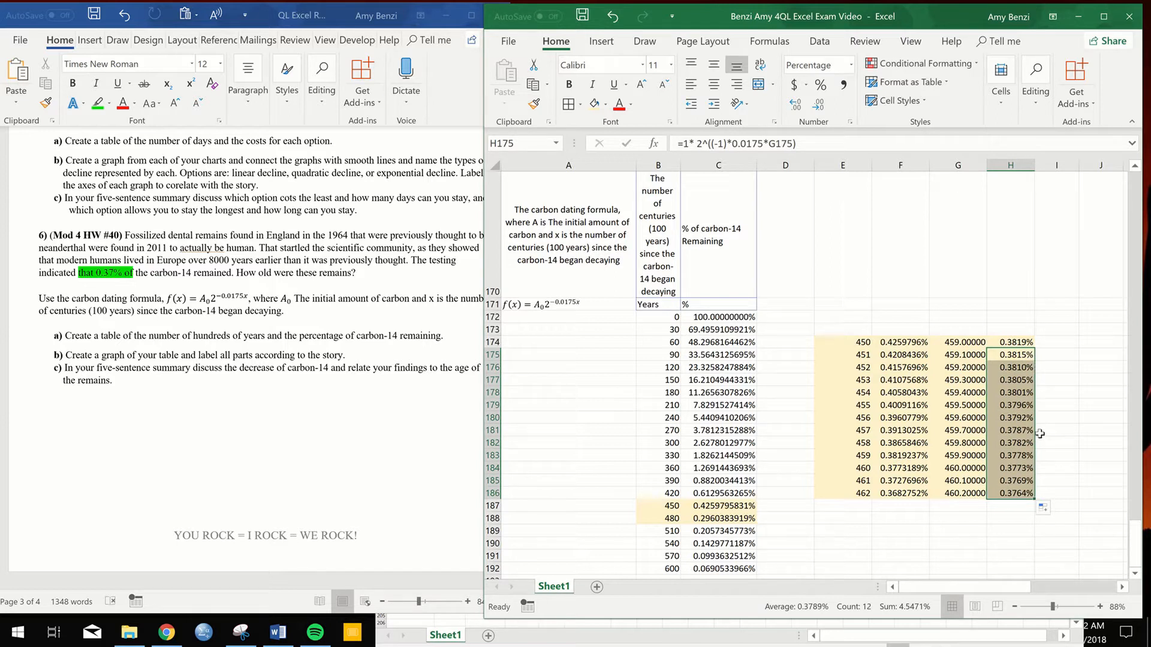
click(1018, 435)
drag(979, 393, 1016, 405)
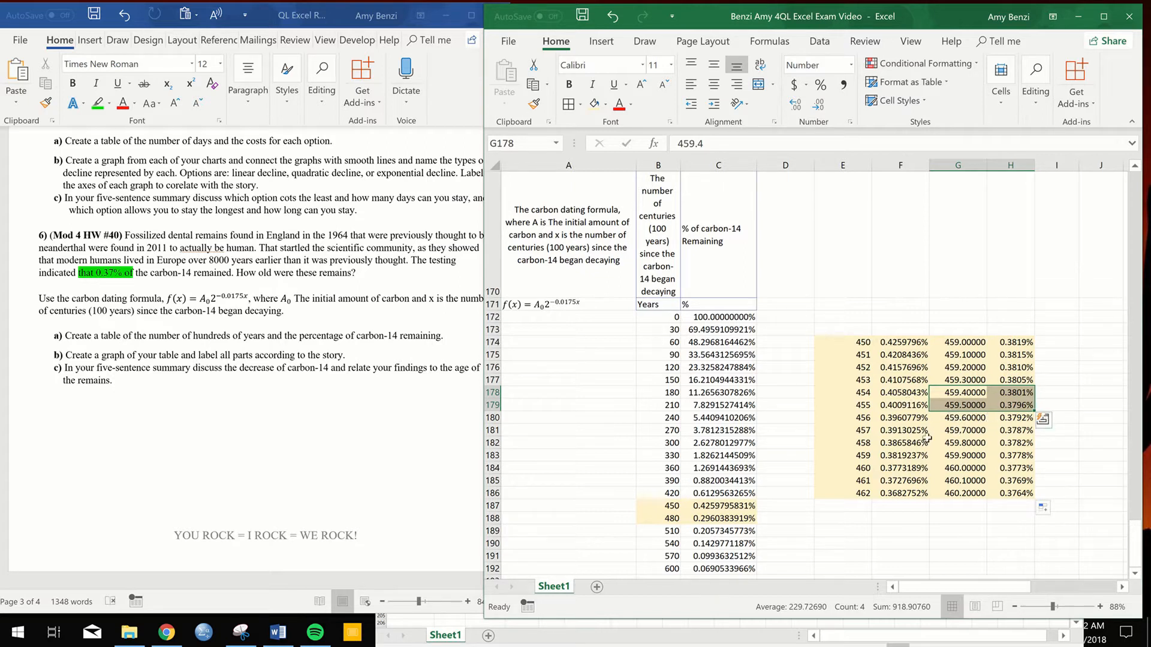
ctrl+scroll(1006, 422, down, 2)
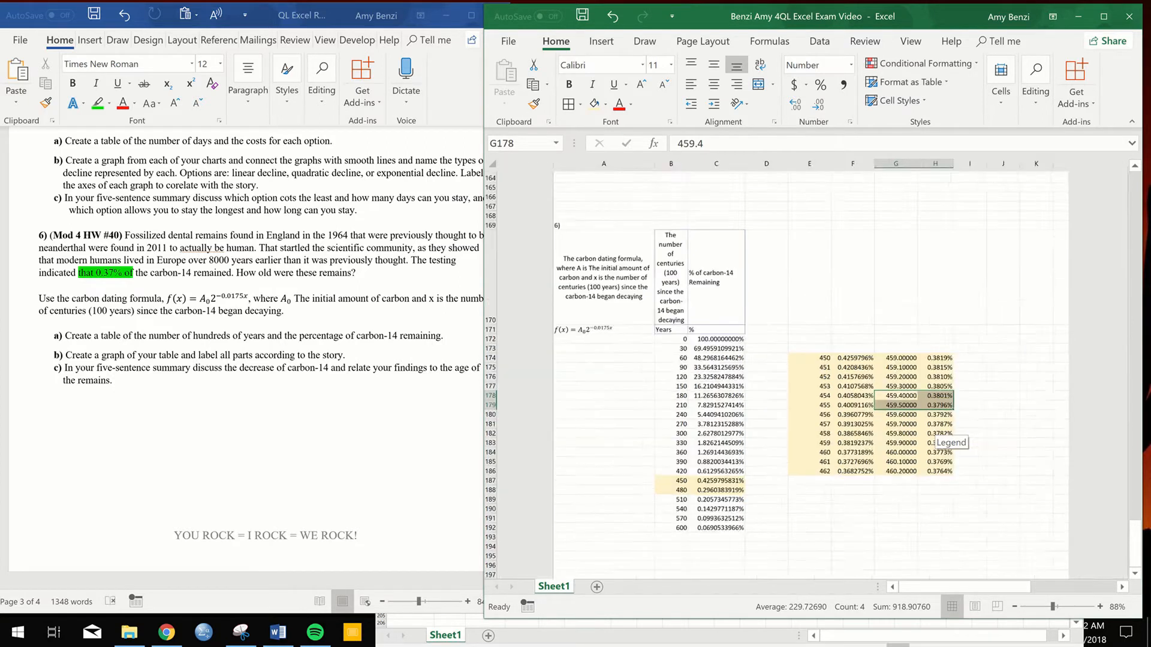
ctrl+scroll(997, 414, up, 1)
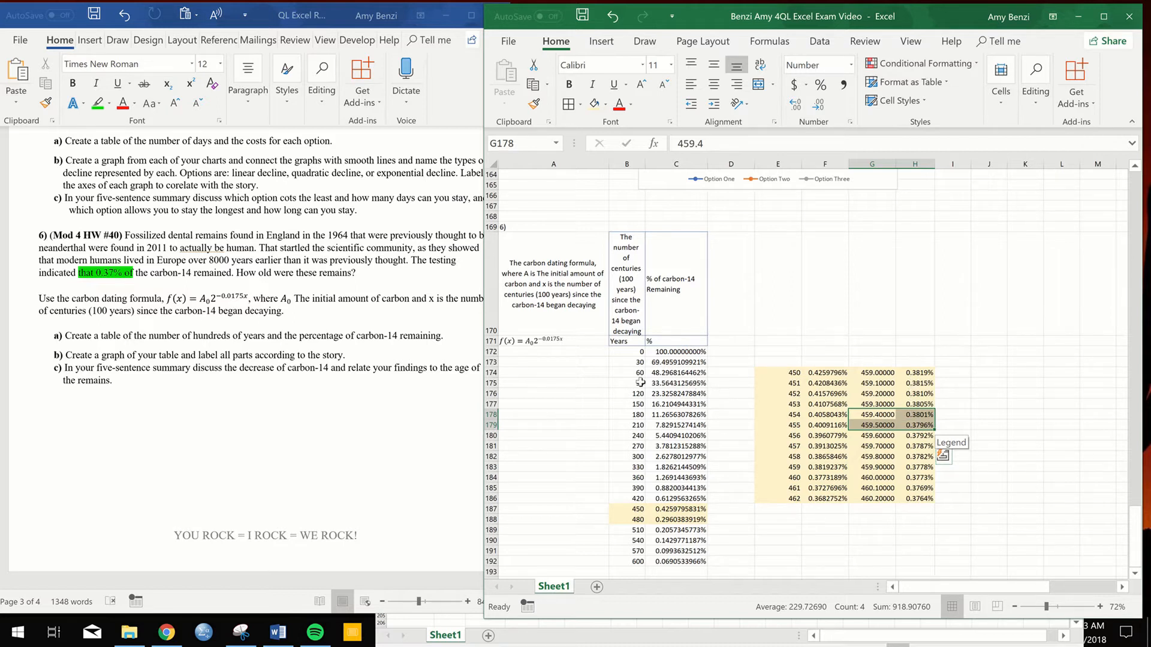
scroll(630, 397, down, 1)
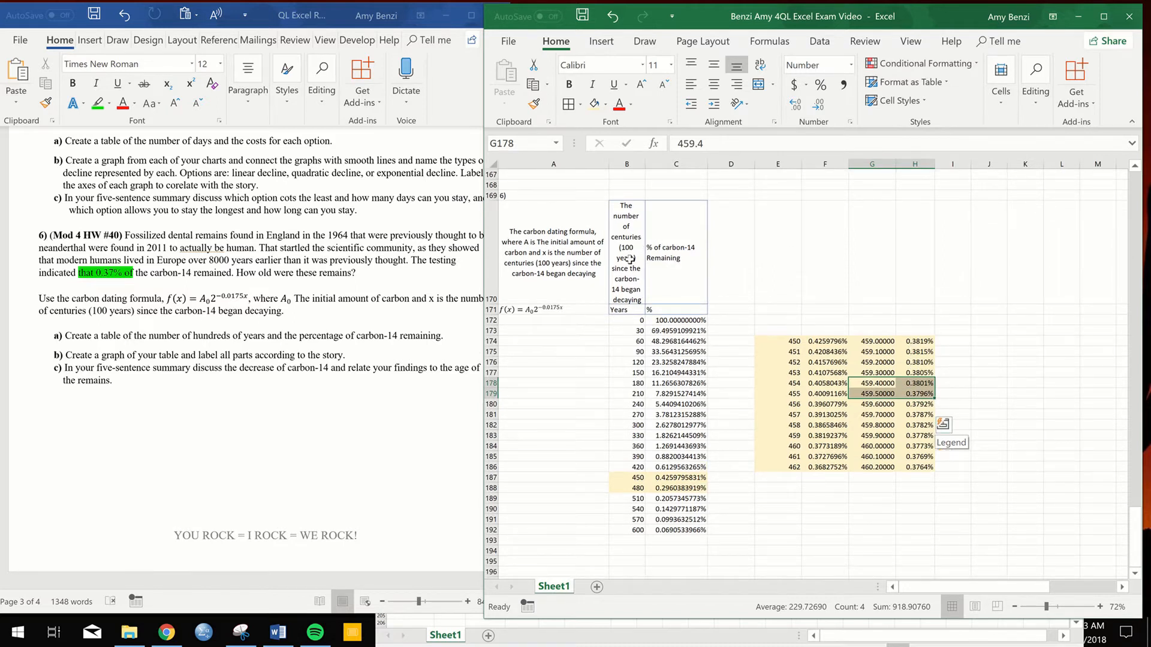
- Insert a scatter chart with smooth lines and no markers from the years and percentages in B171:C192
drag(627, 252, 627, 309)
drag(667, 372, 667, 388)
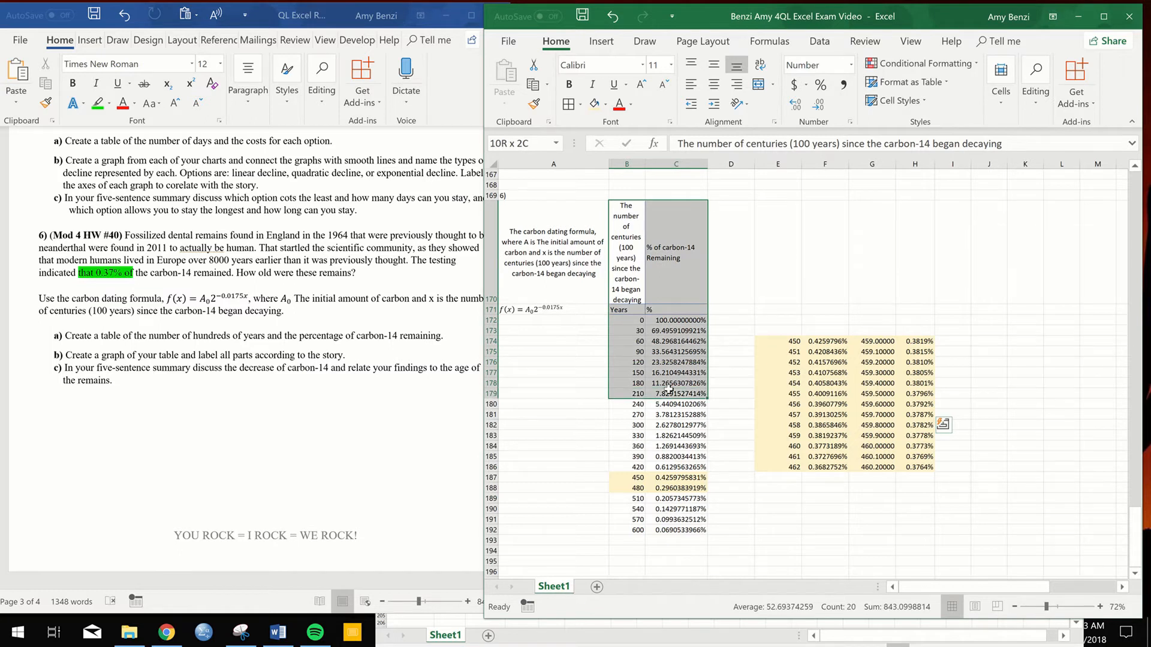
click(624, 309)
drag(635, 322, 665, 529)
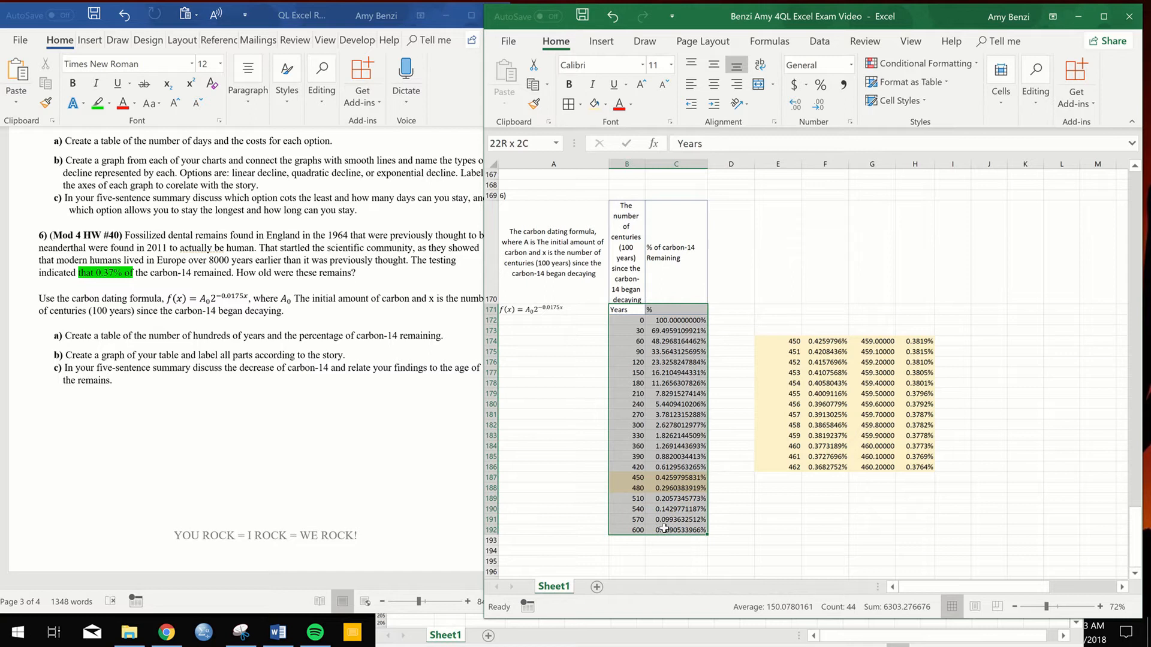
click(603, 44)
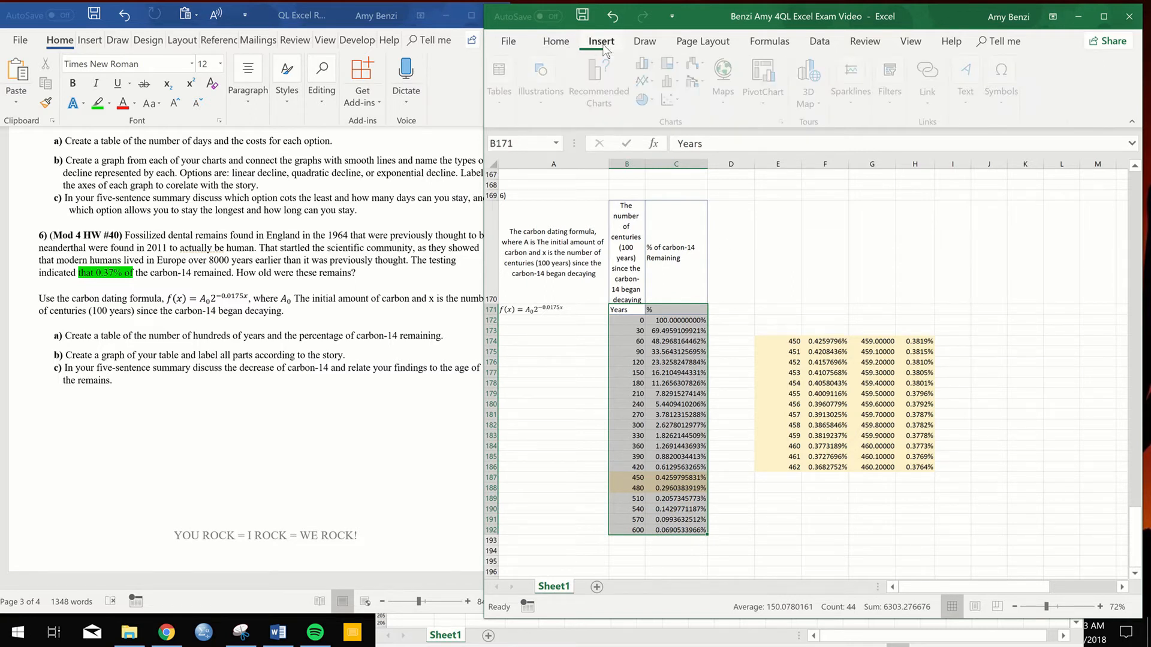
click(671, 99)
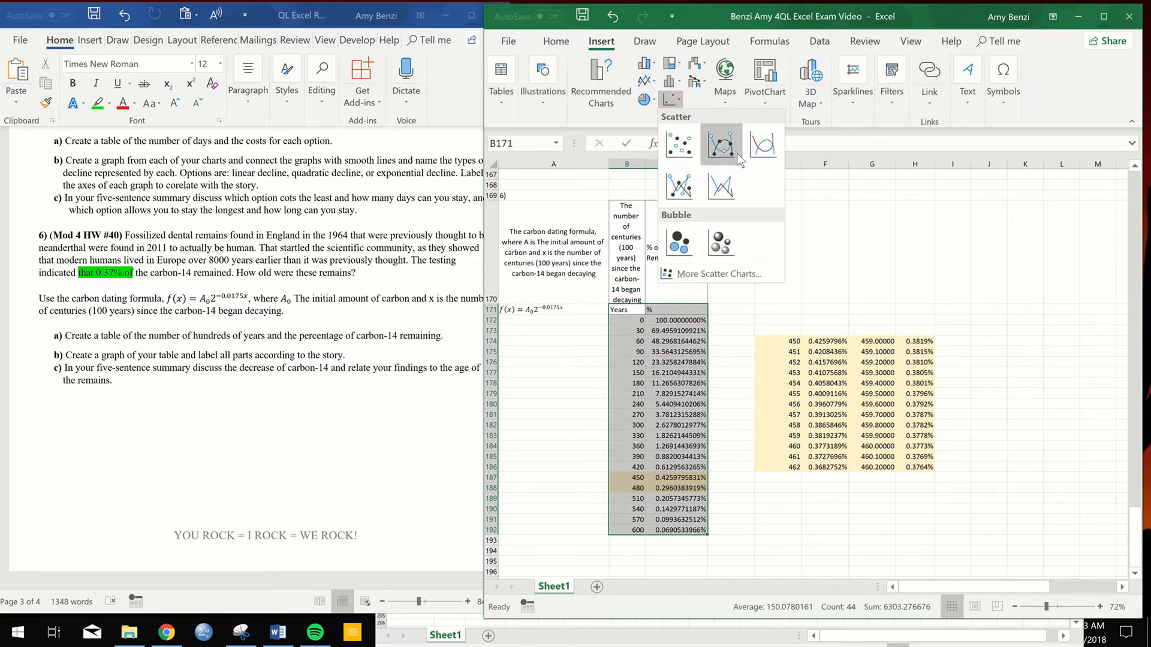
click(755, 157)
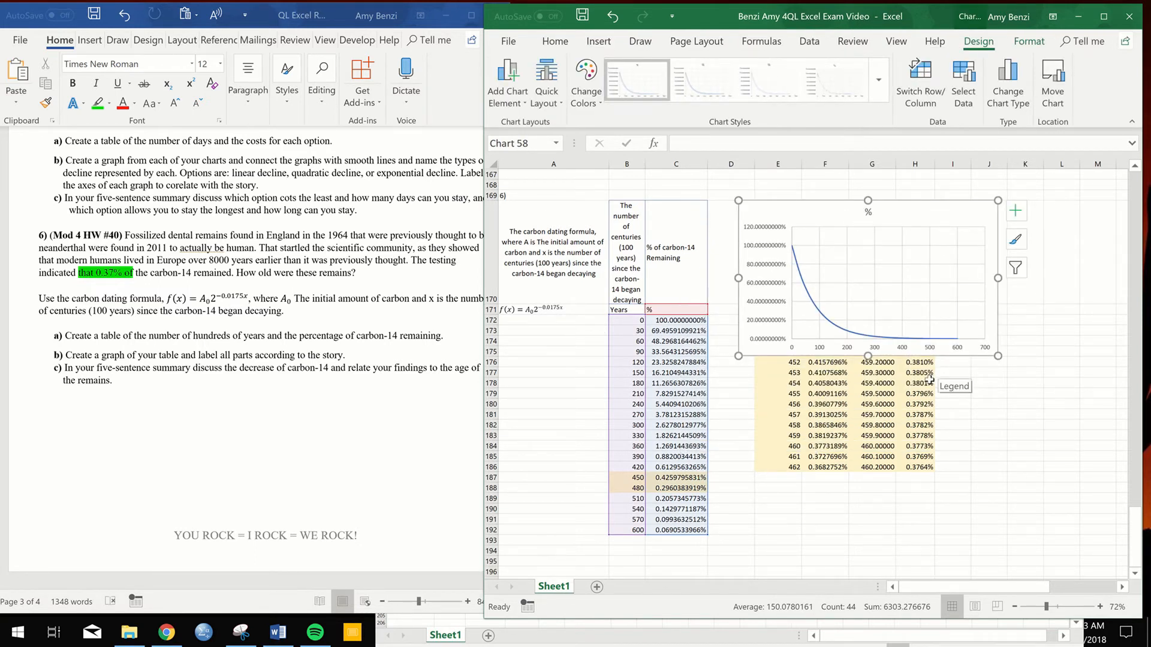
- Copy the red "Write Five sentences" text box from the earlier question and place it beside the finer decay tables, below the new chart
scroll(940, 348, up, 3)
scroll(940, 347, up, 4)
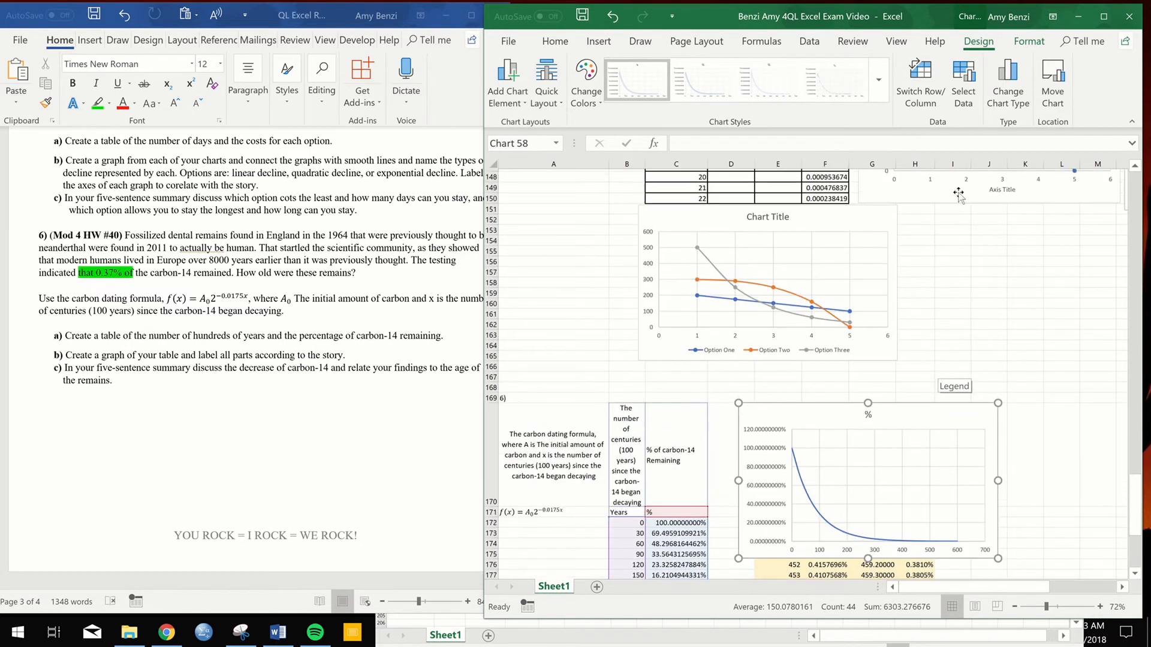
click(1076, 585)
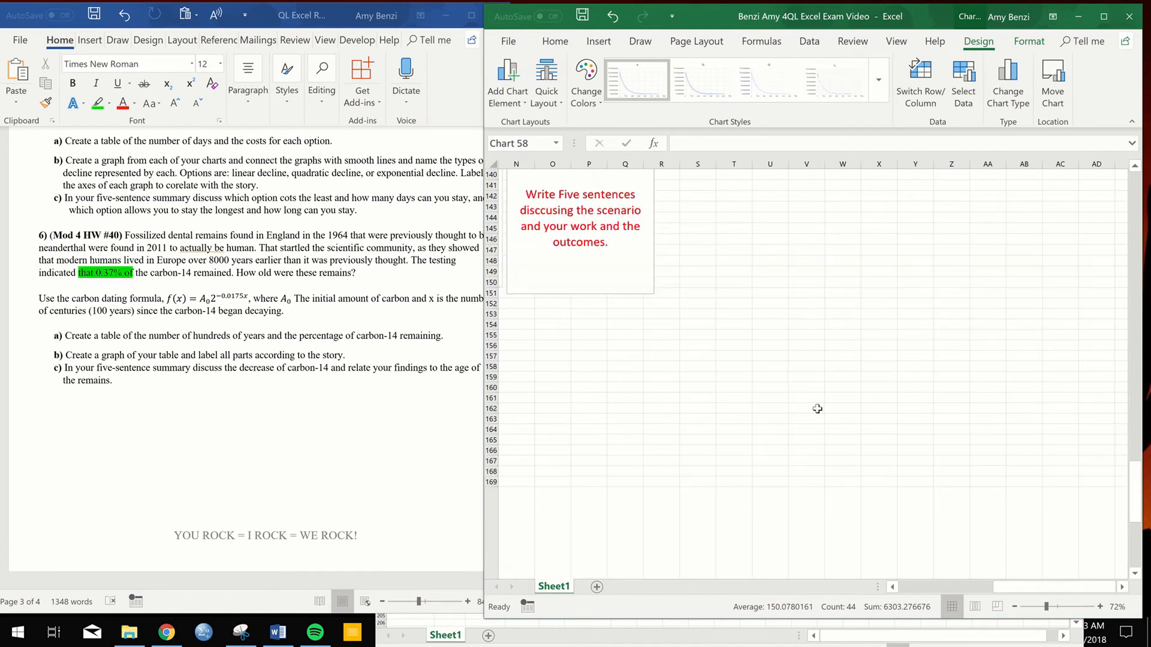
scroll(817, 409, up, 2)
click(602, 340)
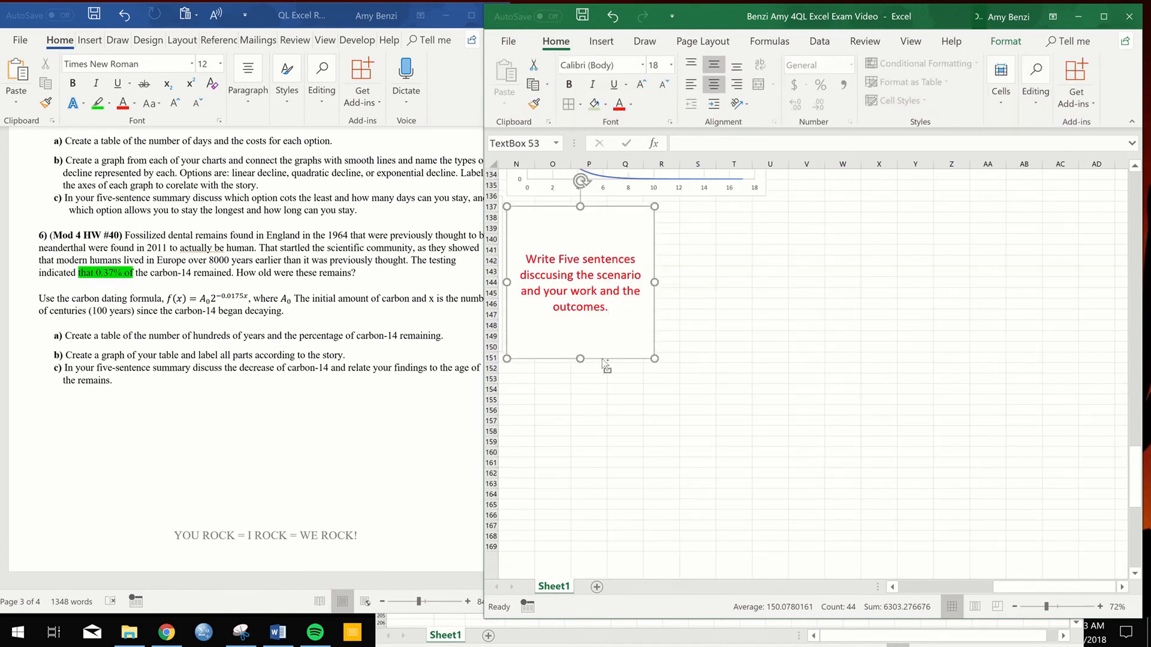
scroll(611, 371, down, 1)
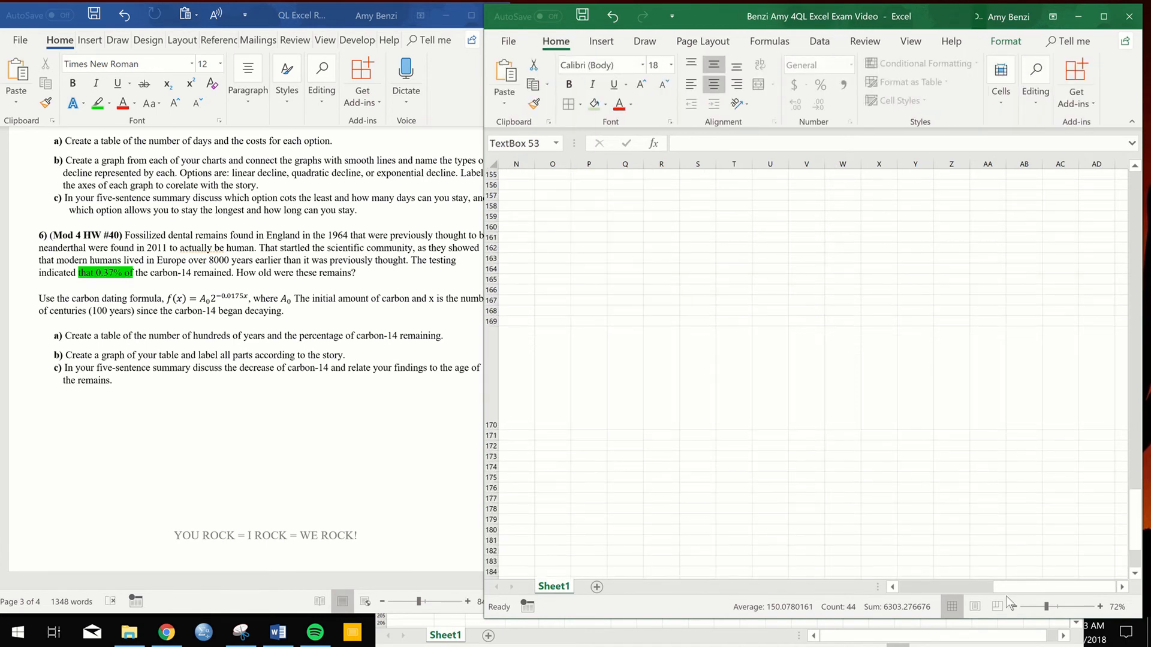
click(912, 587)
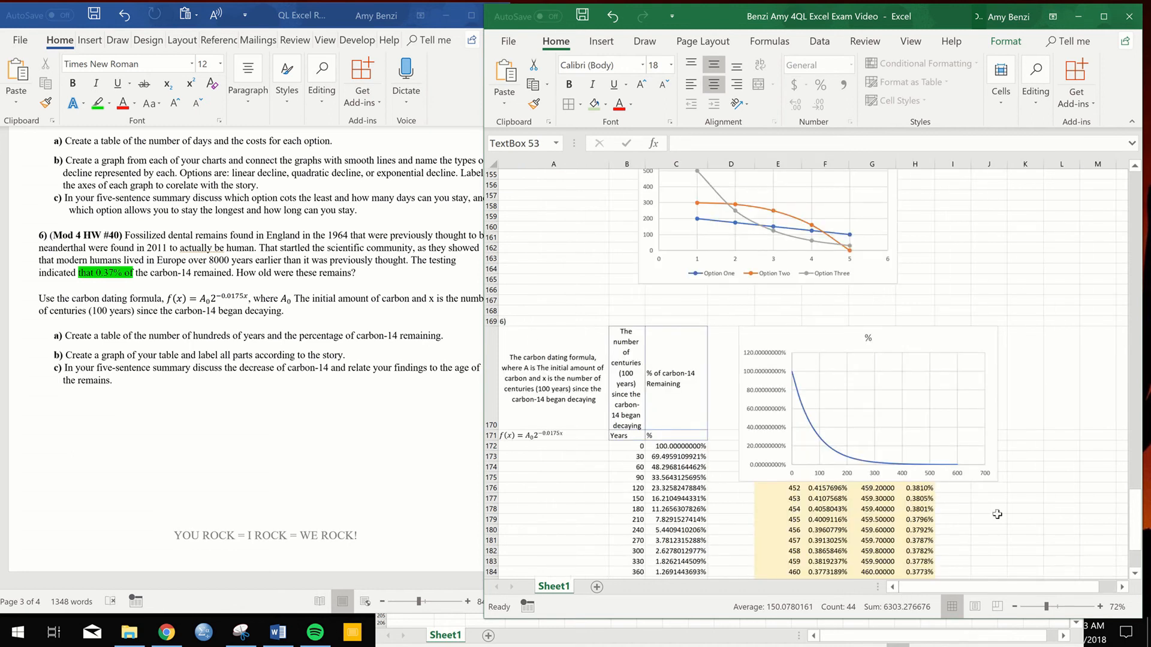
scroll(997, 515, down, 2)
key(ctrl+v)
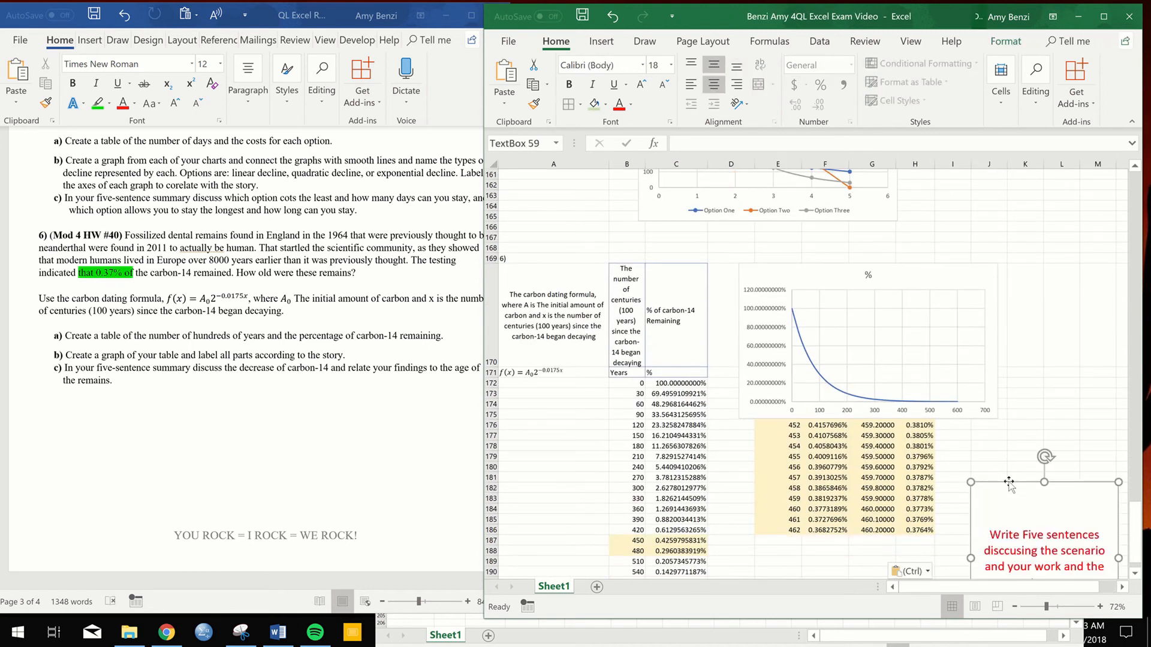
drag(1009, 482, 980, 443)
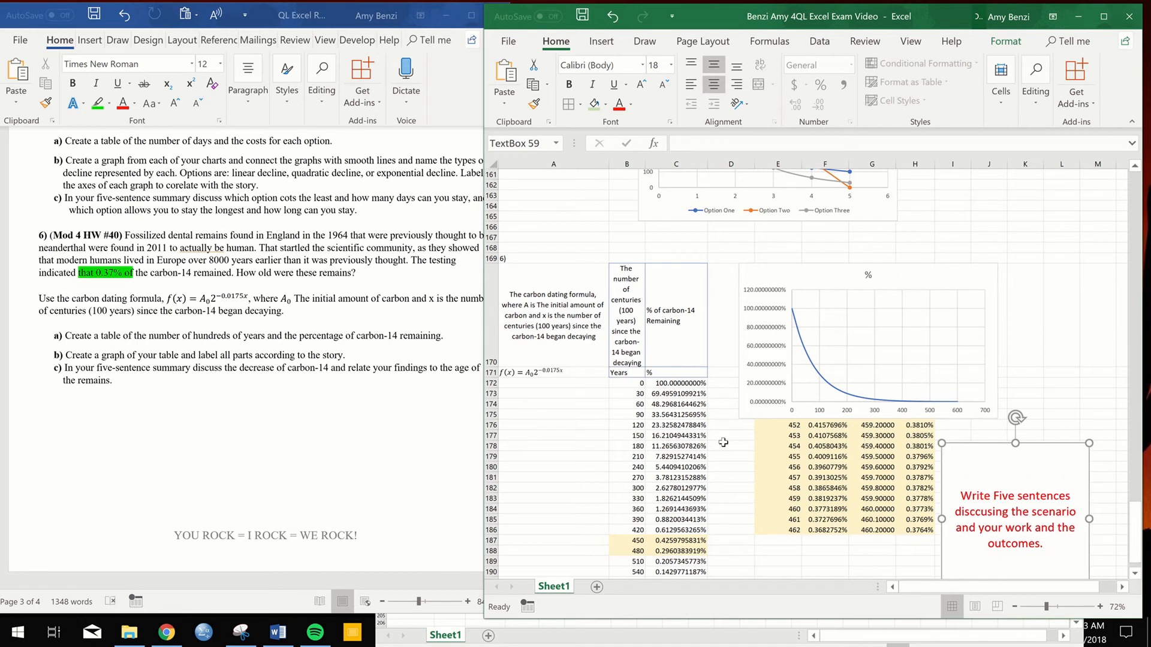